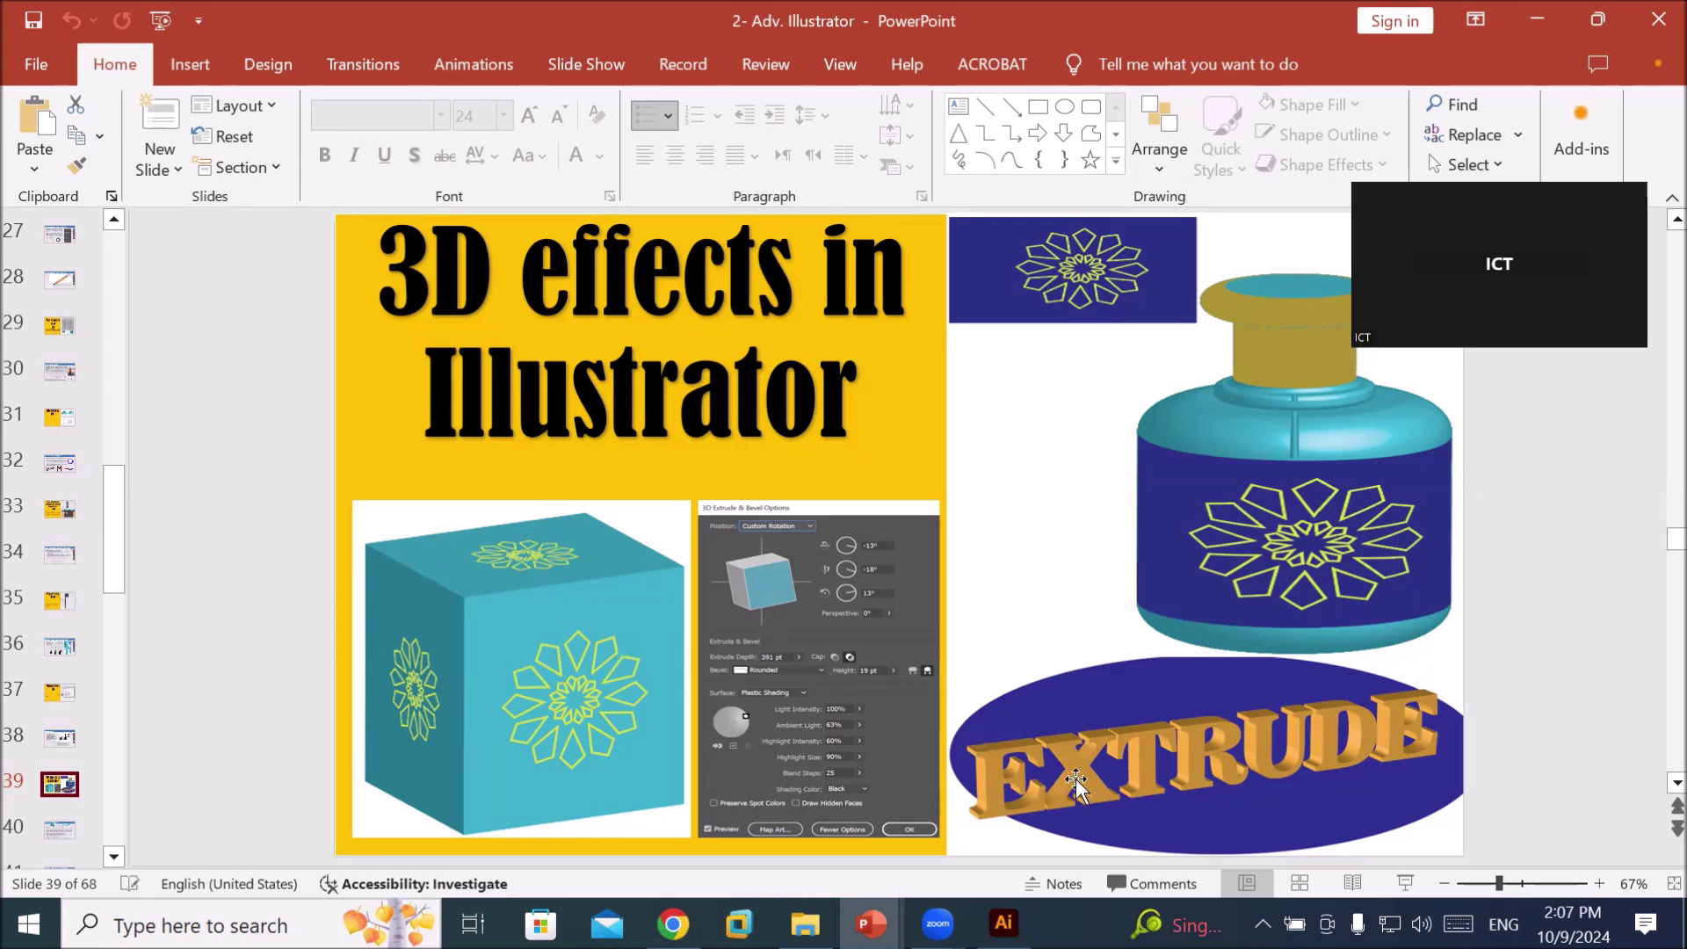
- Switch from the PowerPoint 3D effects slide to the Illustrator Appearance Panel document
click(1003, 922)
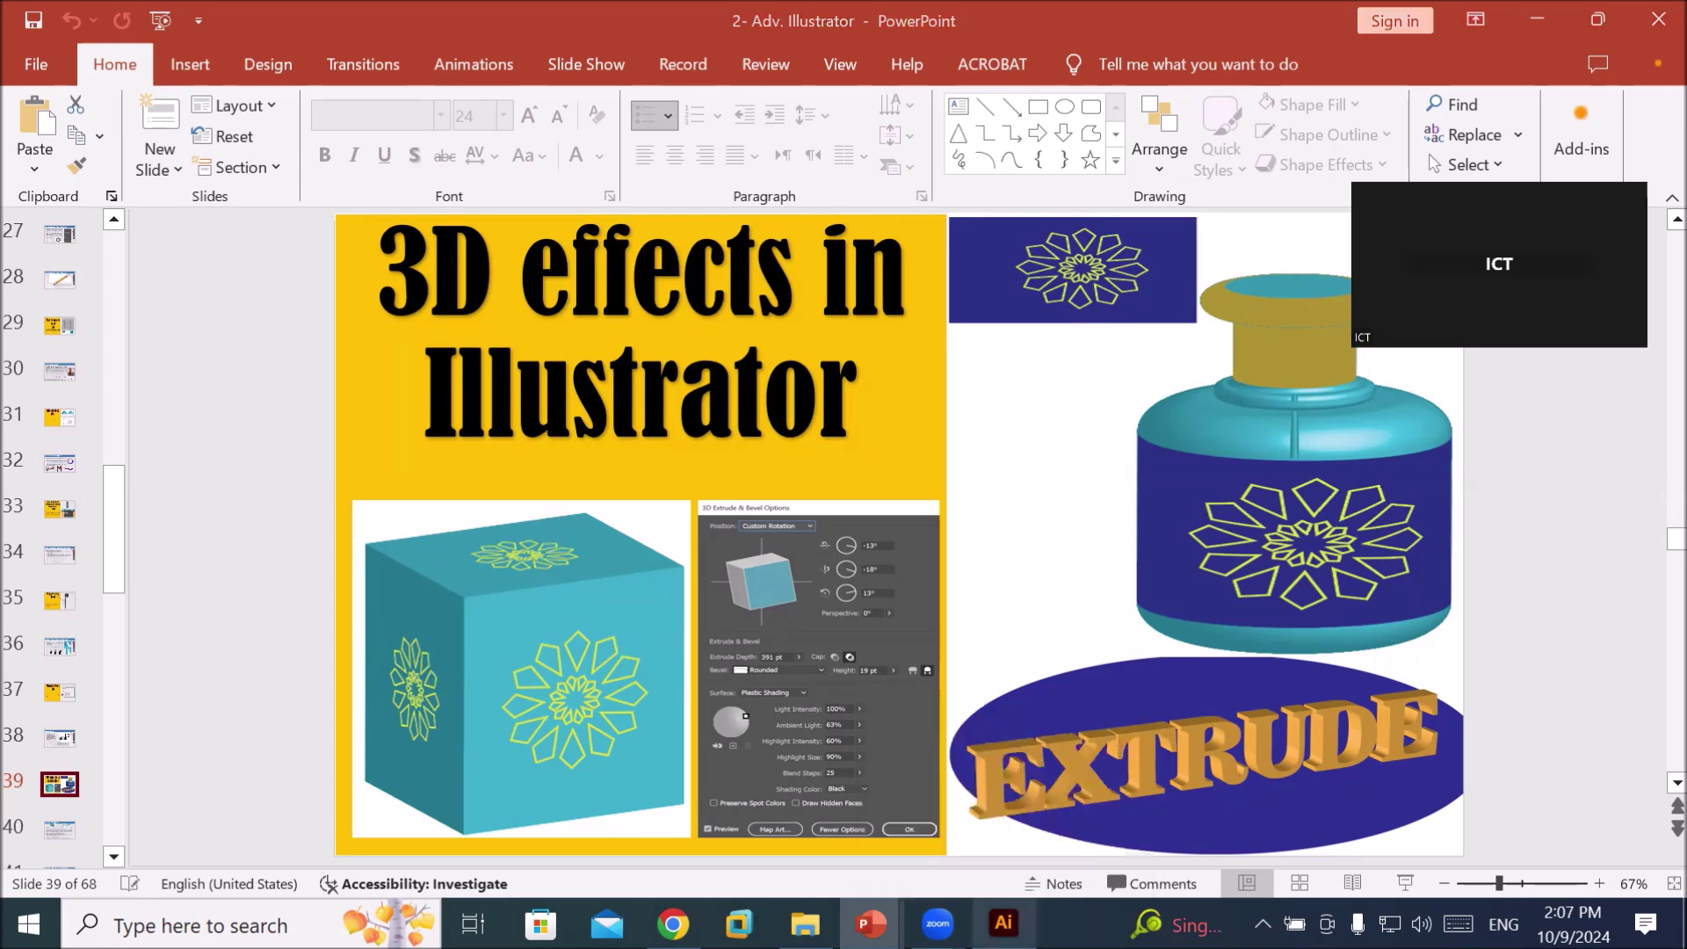
scroll(765, 614, down, 1)
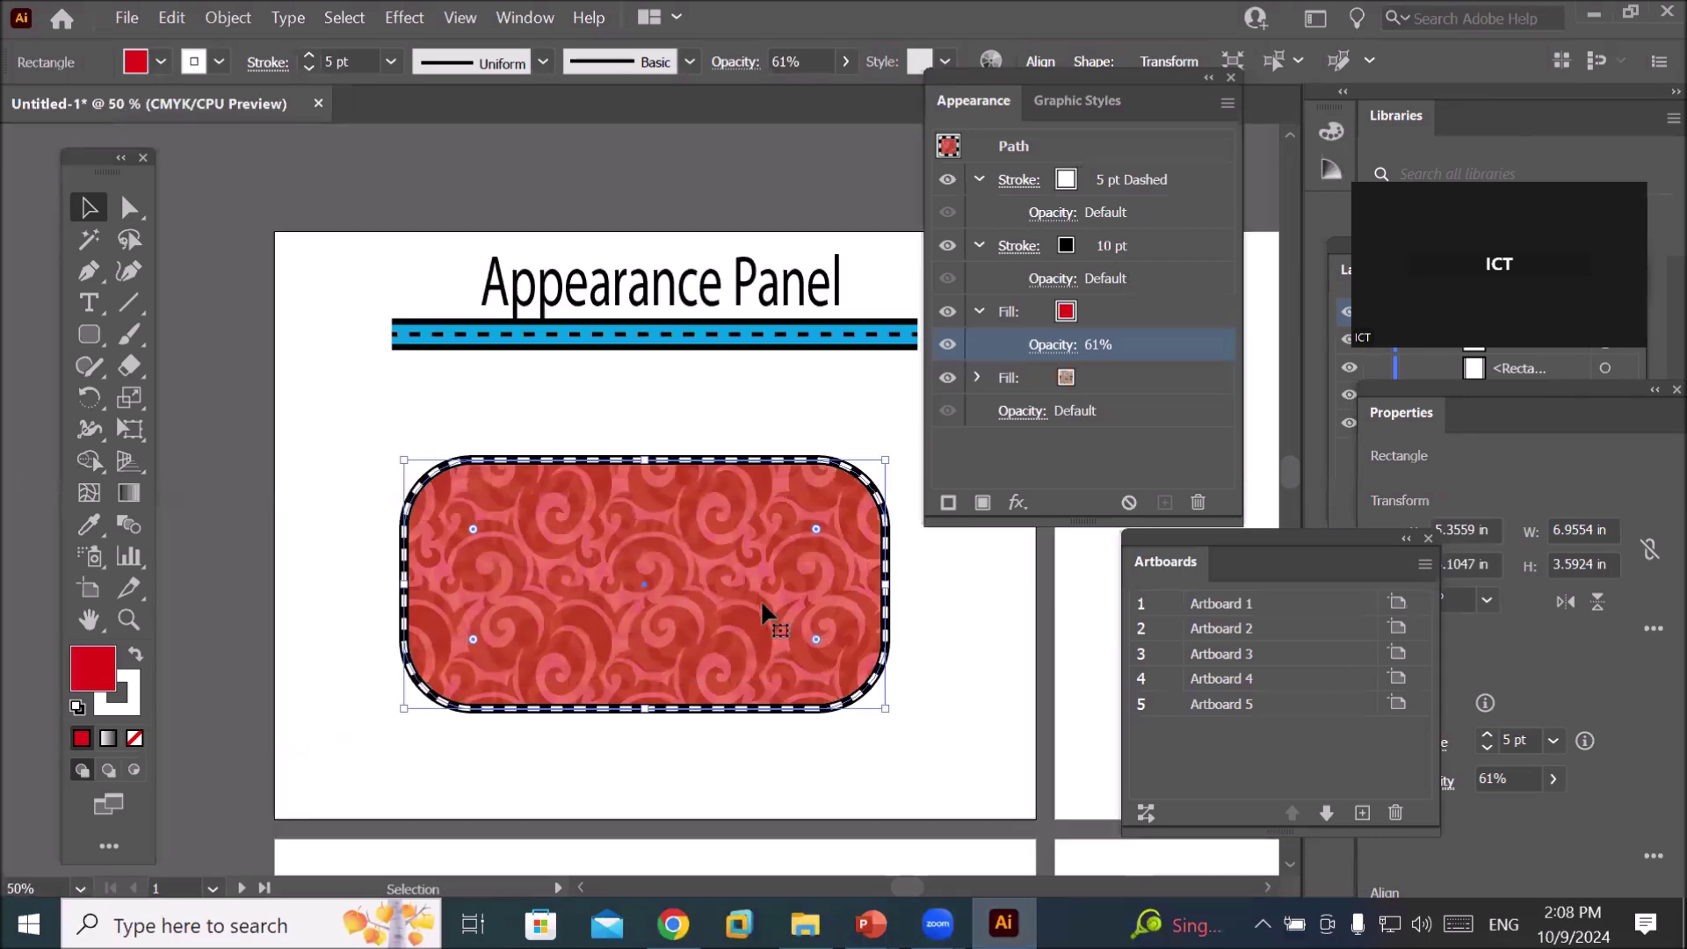
- Select all of the old Appearance Panel example and delete it
key(ctrl)
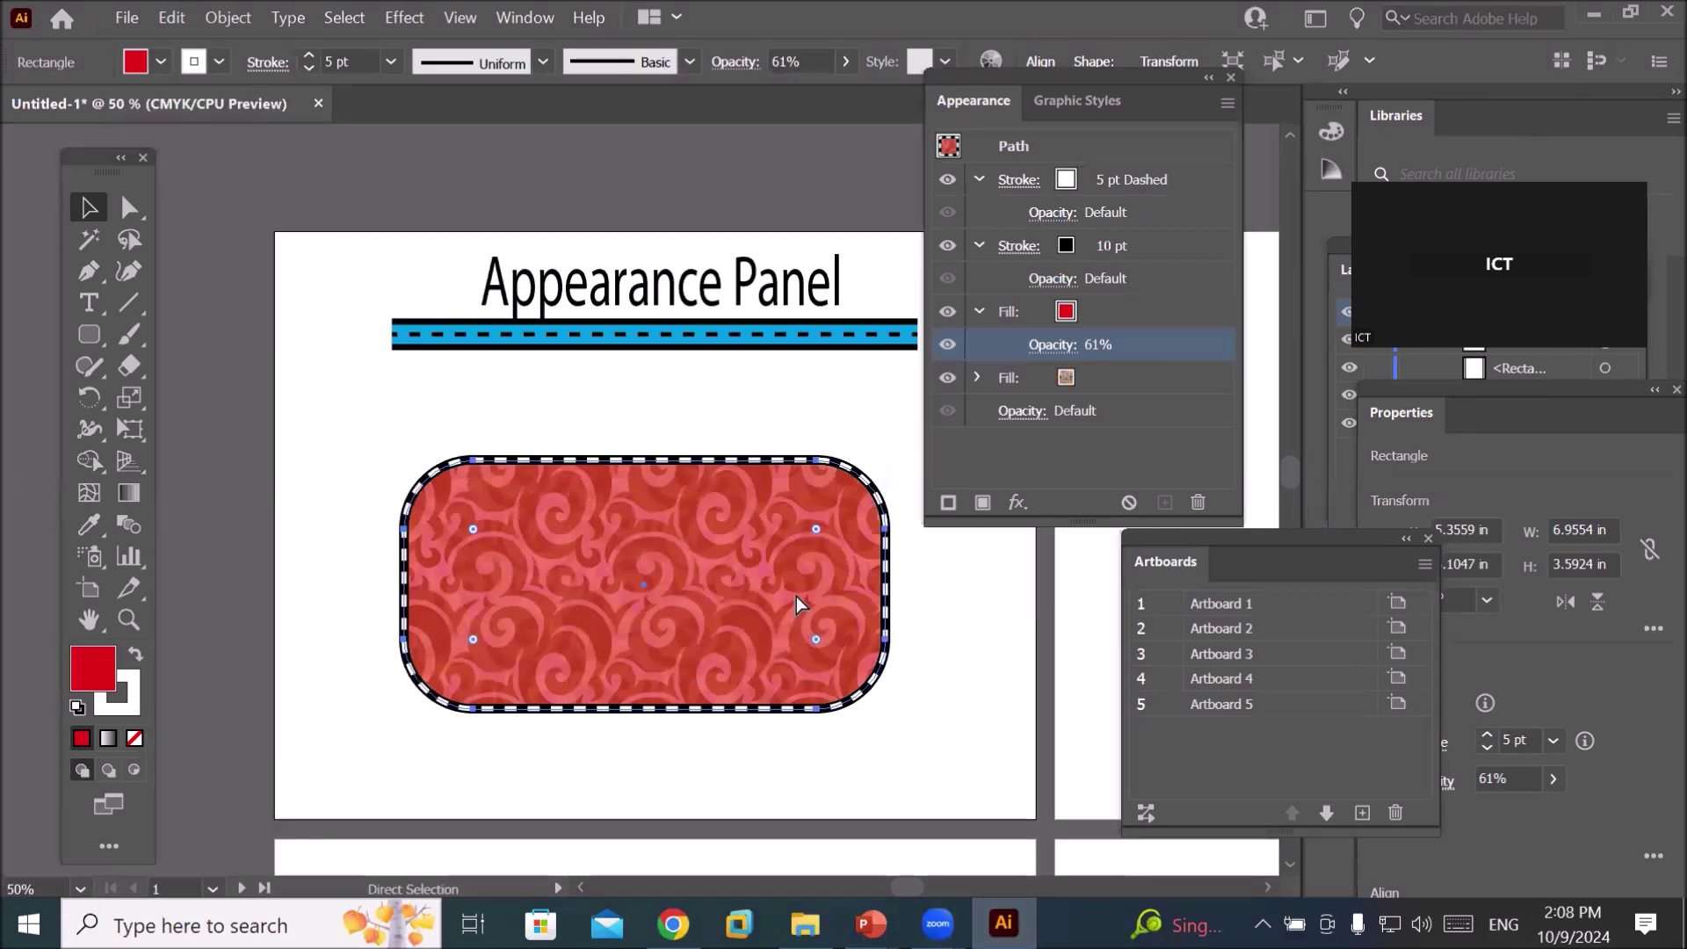
key(ctrl+a)
key(Delete)
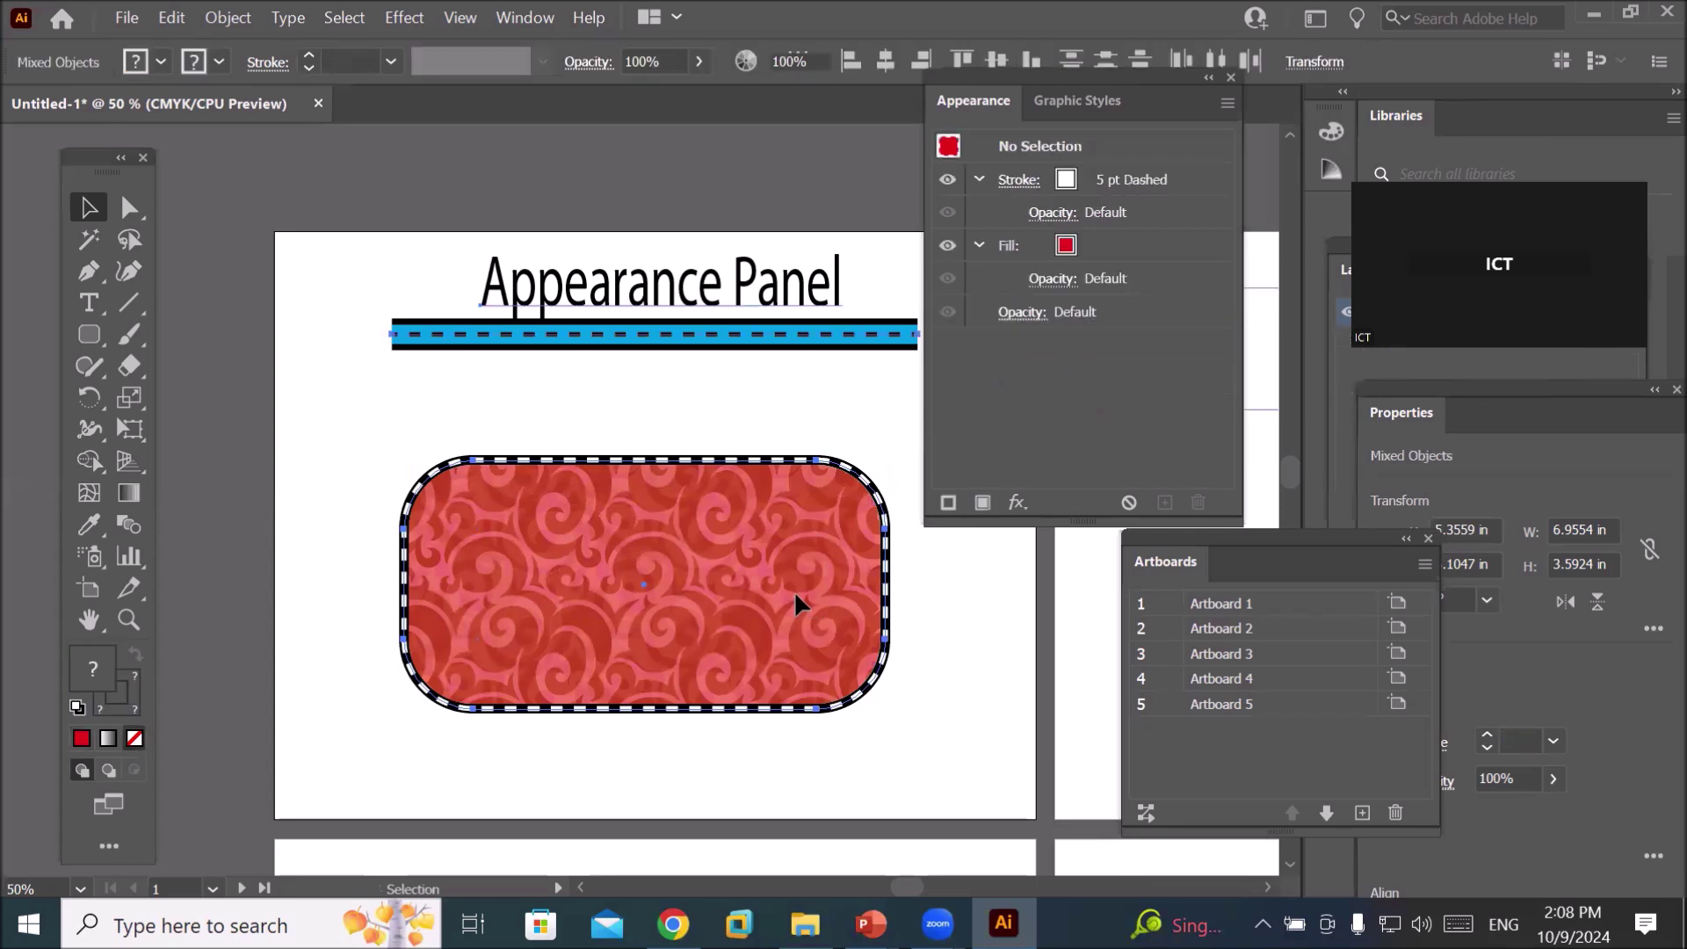
- Draw a rounded rectangle near the artboard centre with the Rounded Rectangle Tool
click(88, 302)
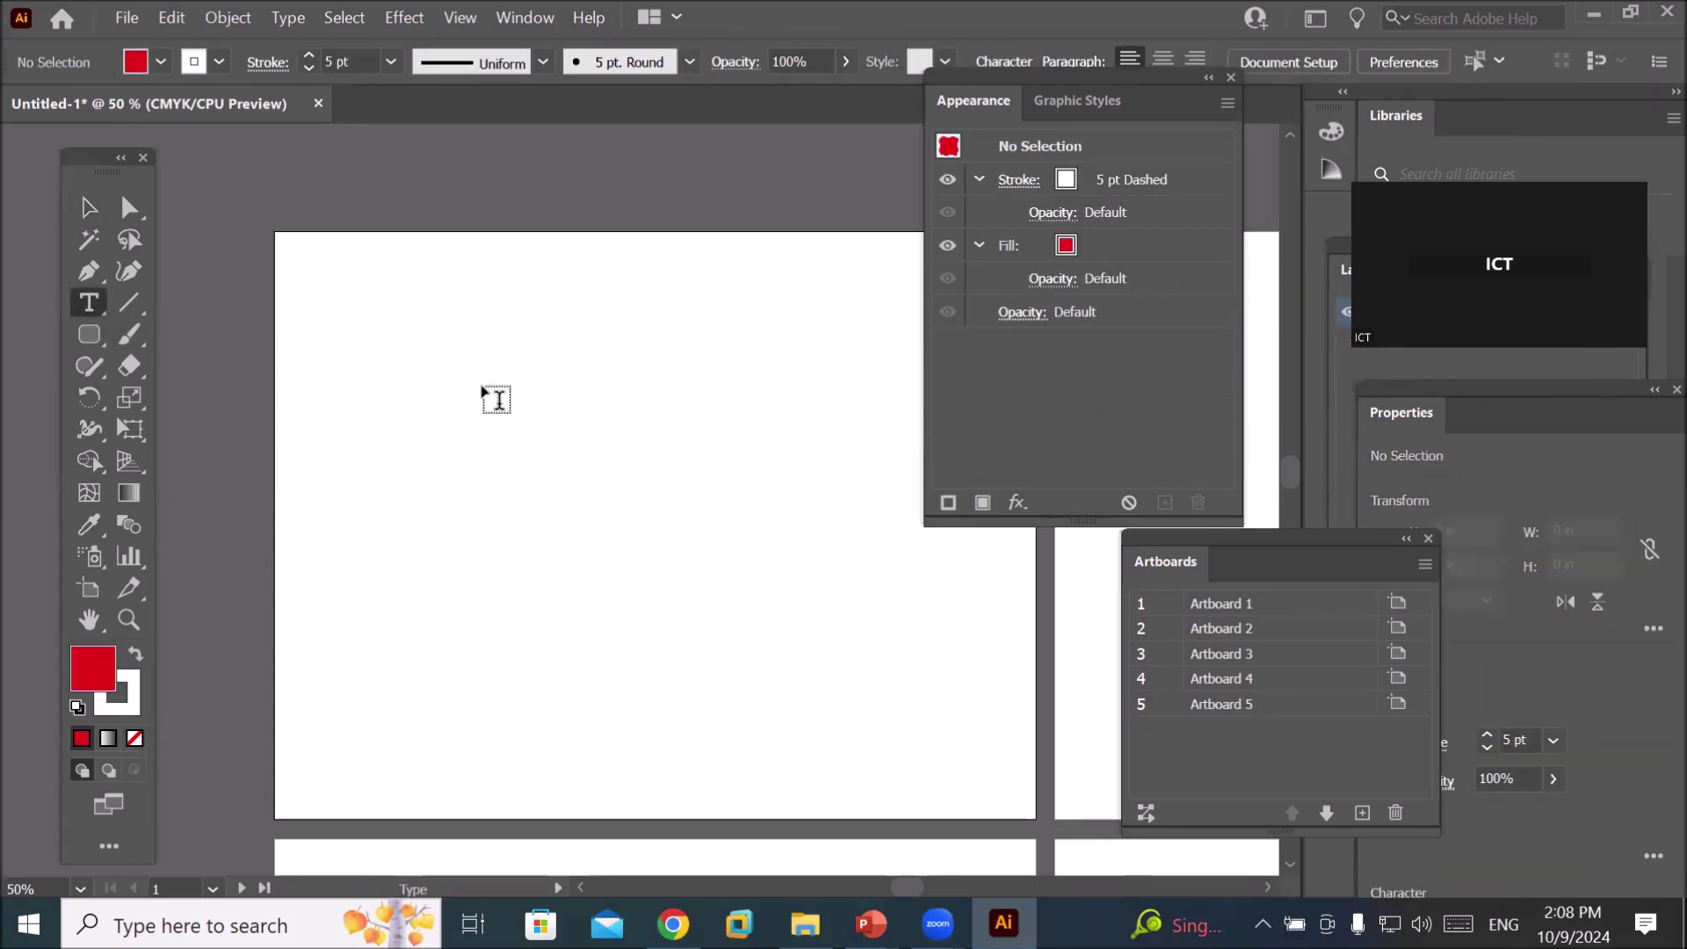
click(91, 338)
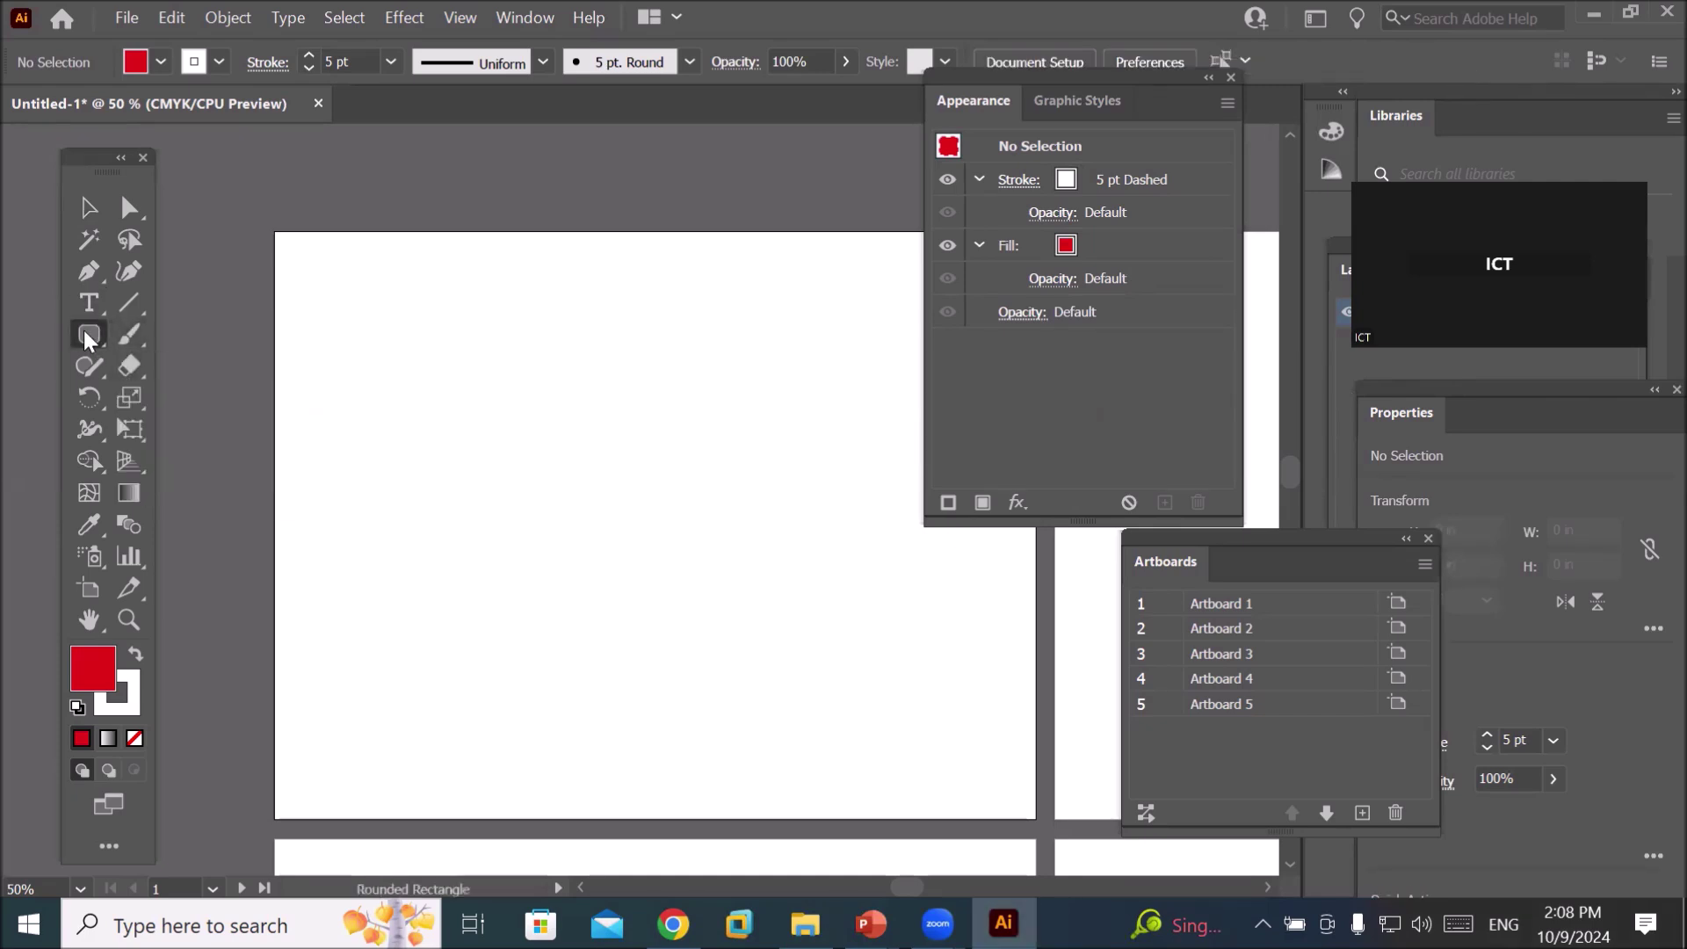
click(87, 335)
click(211, 365)
drag(470, 425, 850, 668)
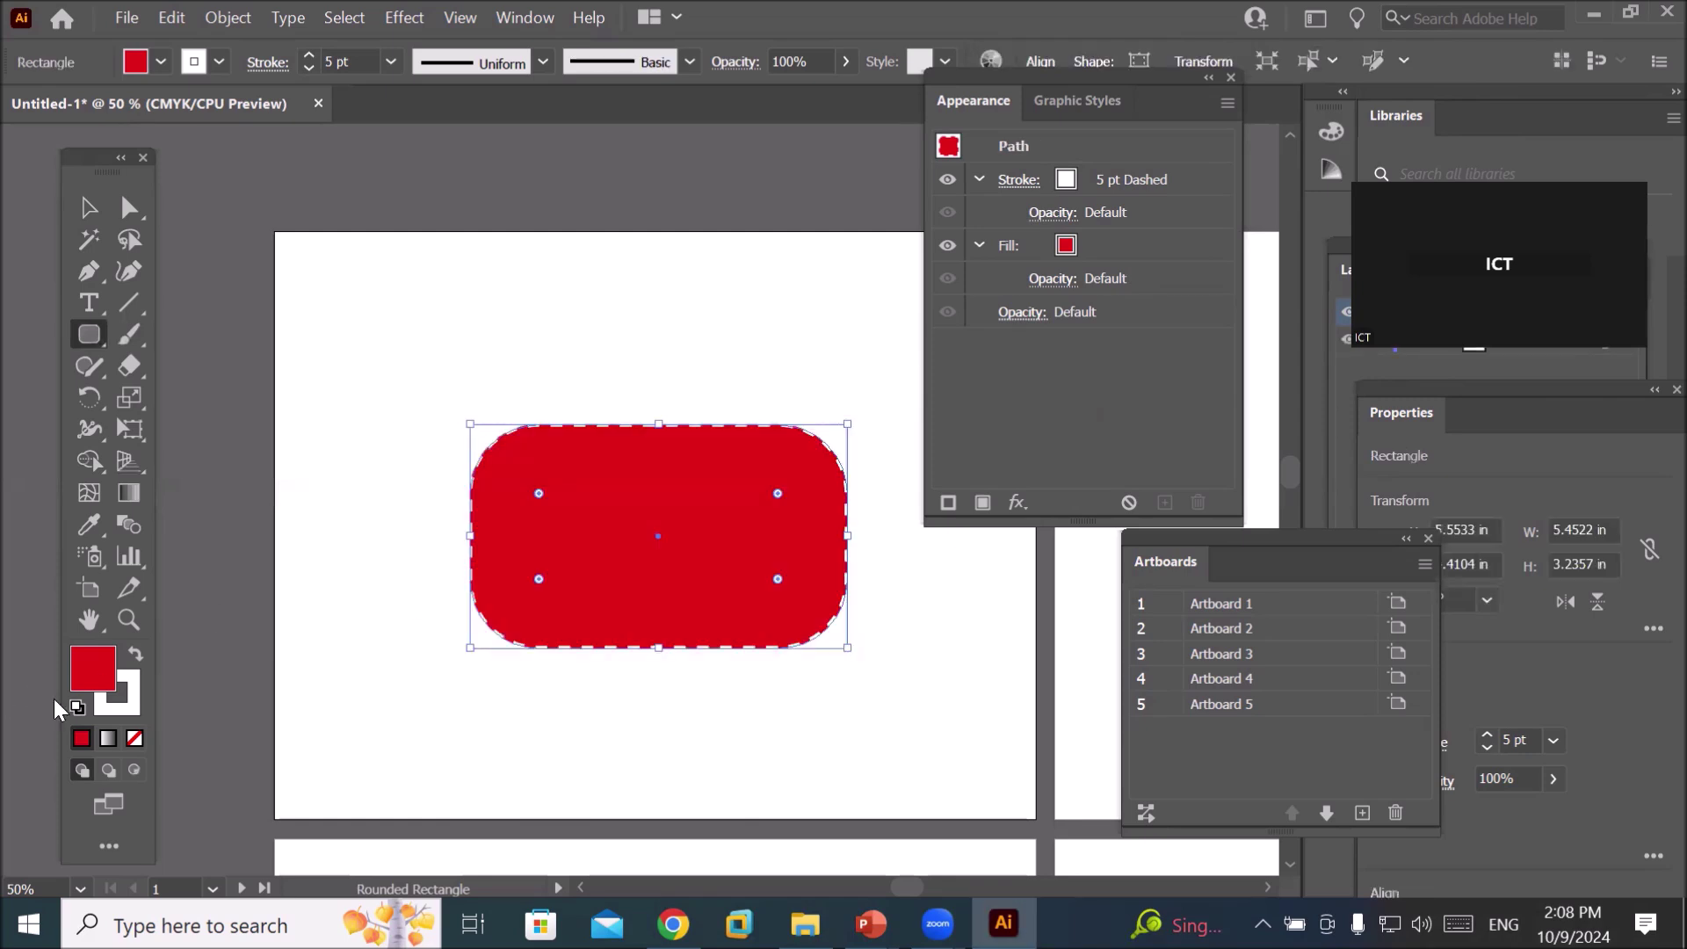
- Fill the rounded rectangle with orange from the swatches, then delete it
click(77, 709)
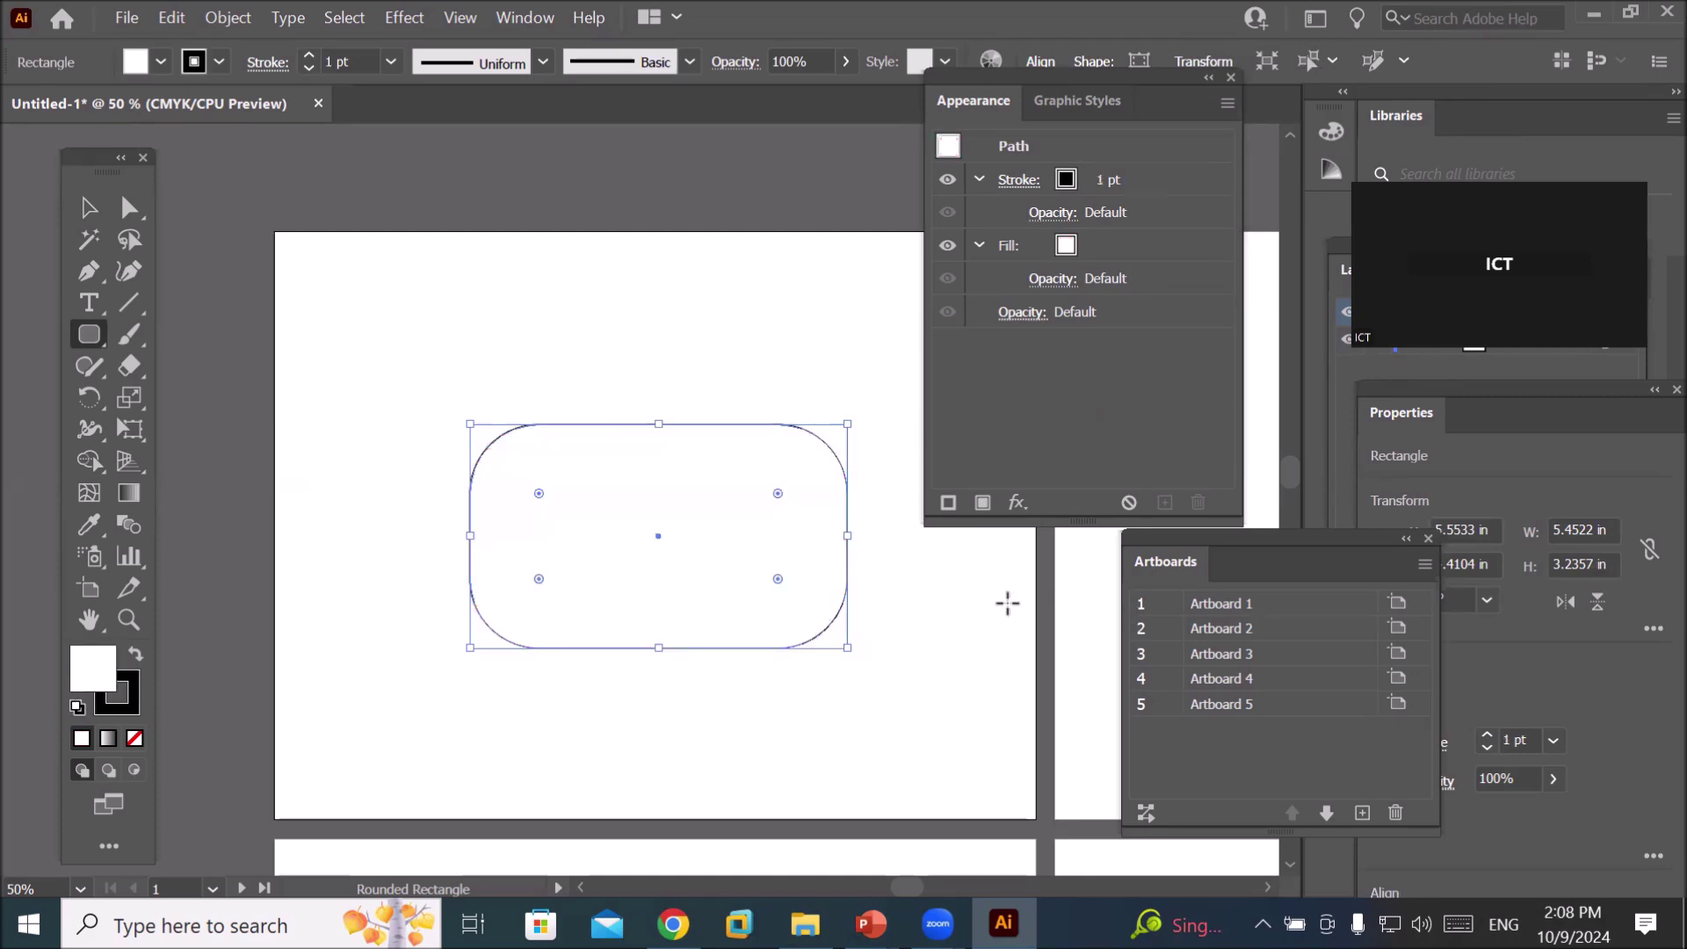
scroll(982, 588, up, 2)
scroll(918, 579, down, 2)
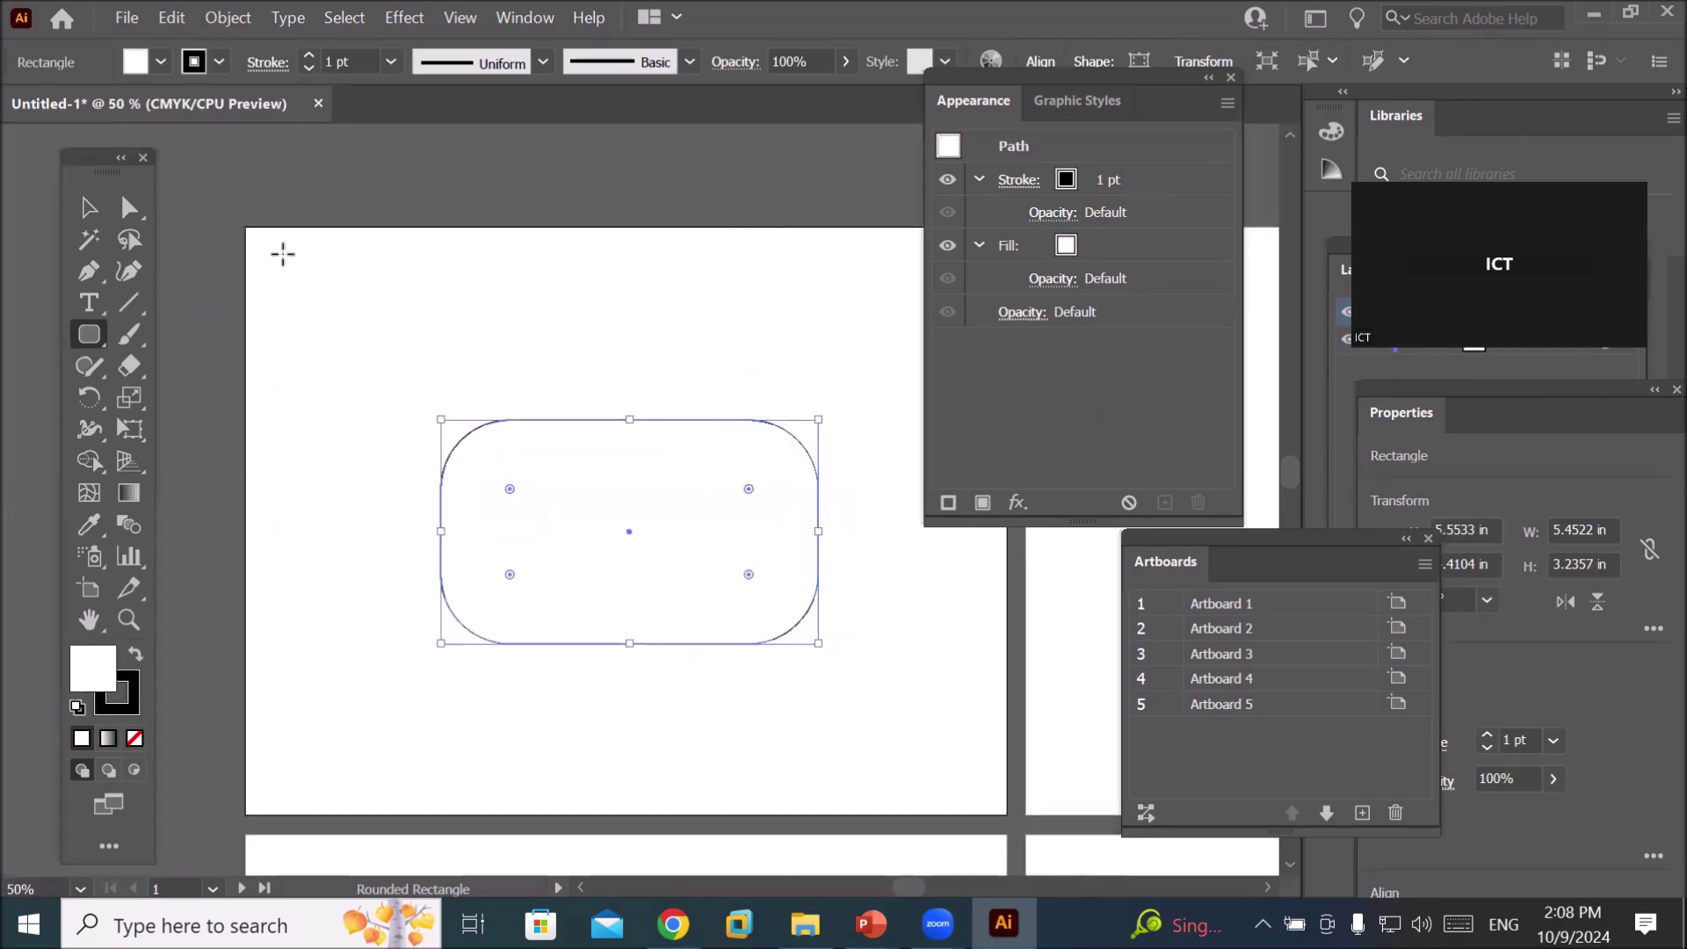
click(159, 61)
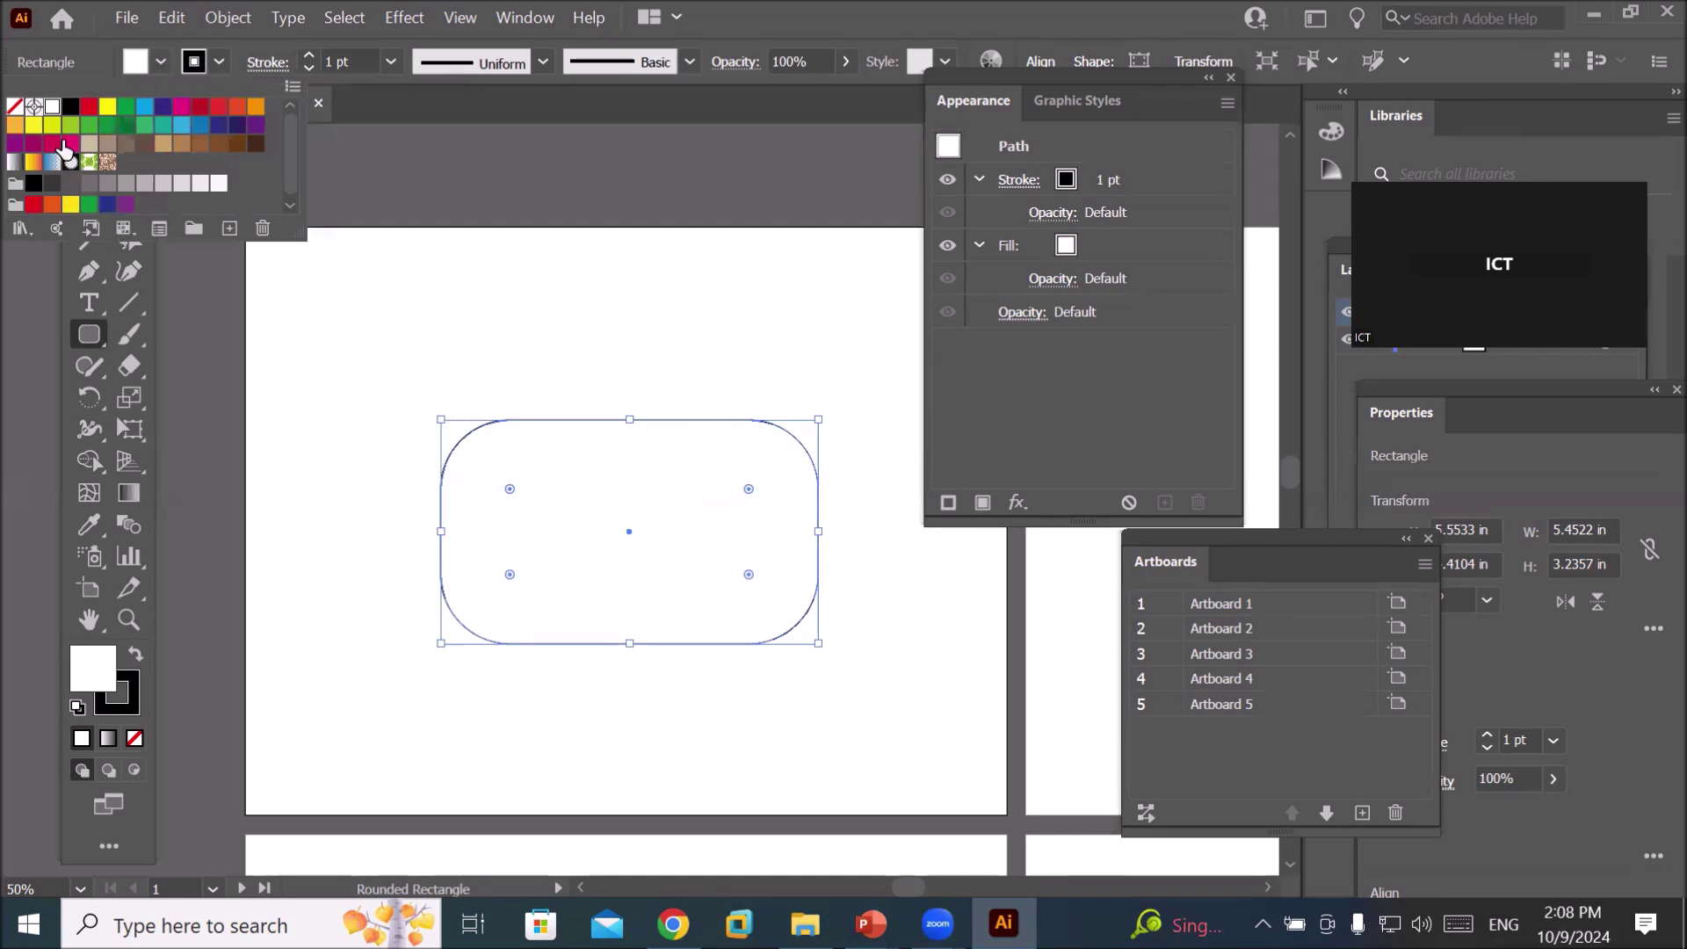
click(255, 105)
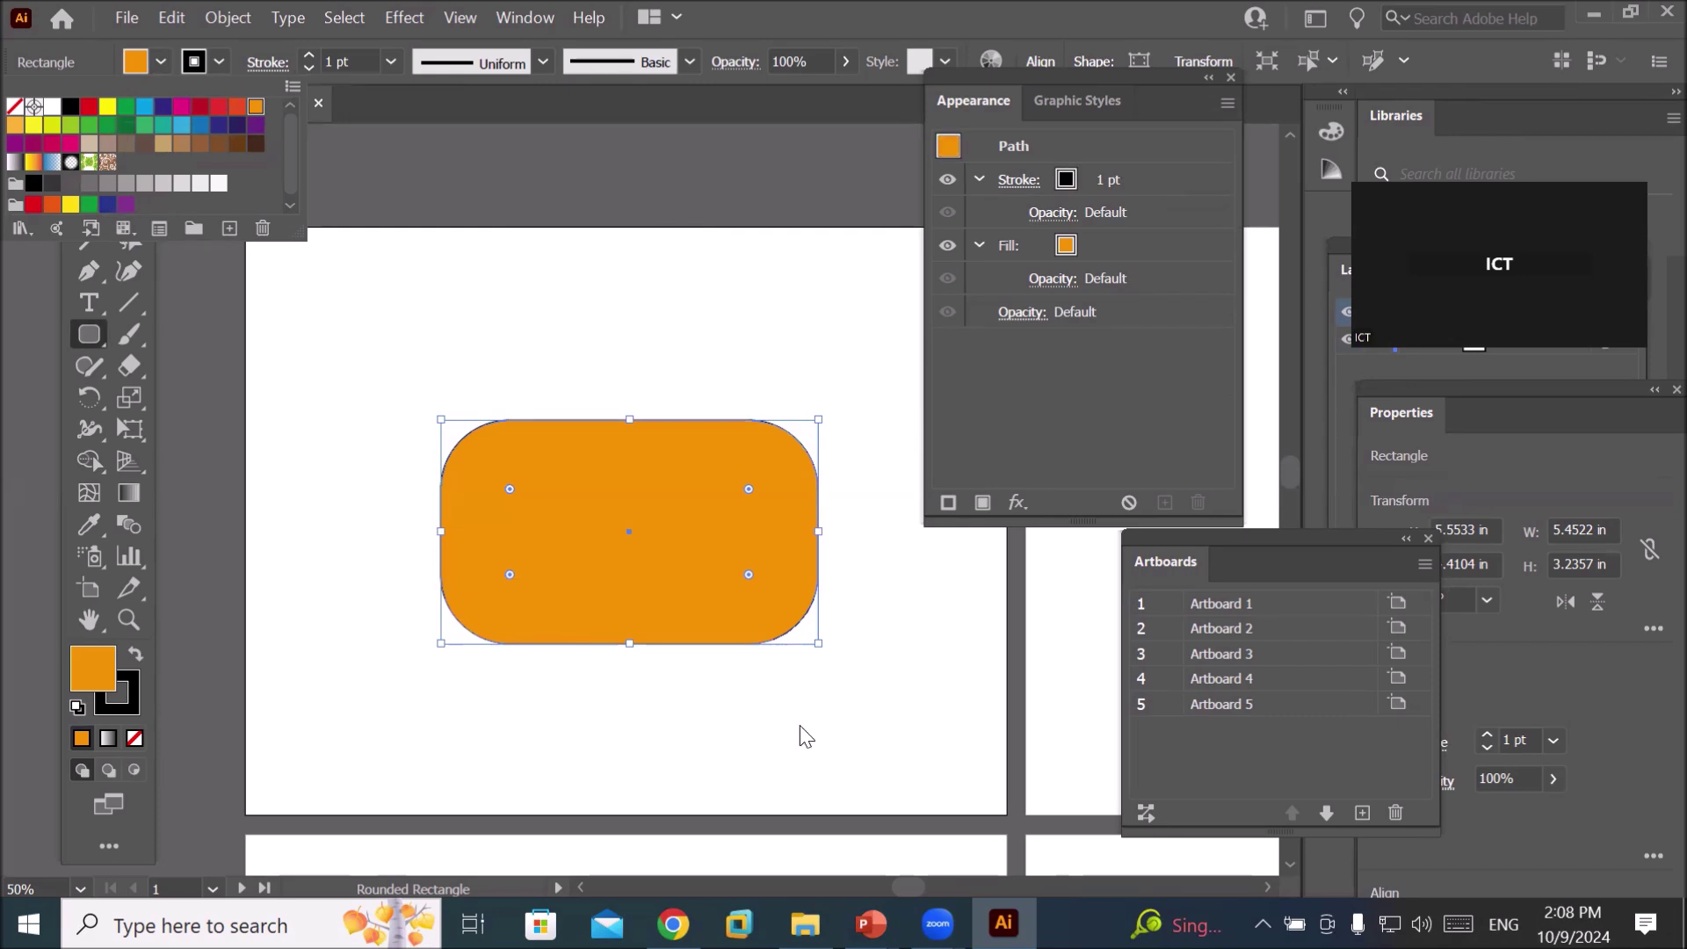
click(843, 740)
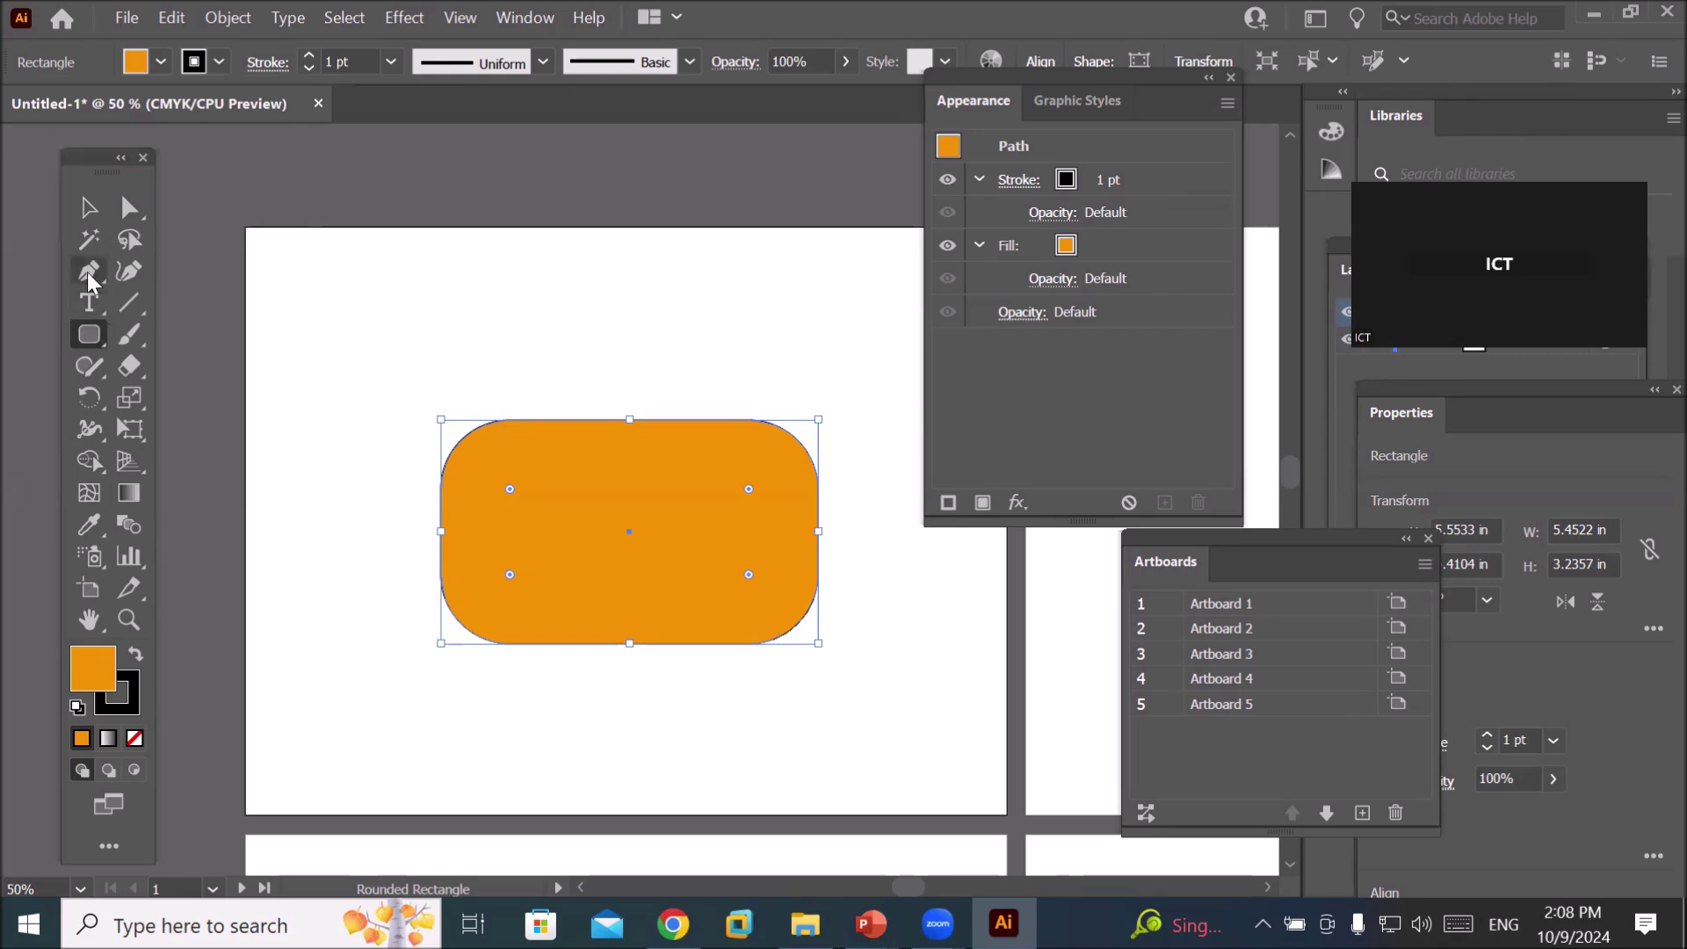
key(v)
key(Delete)
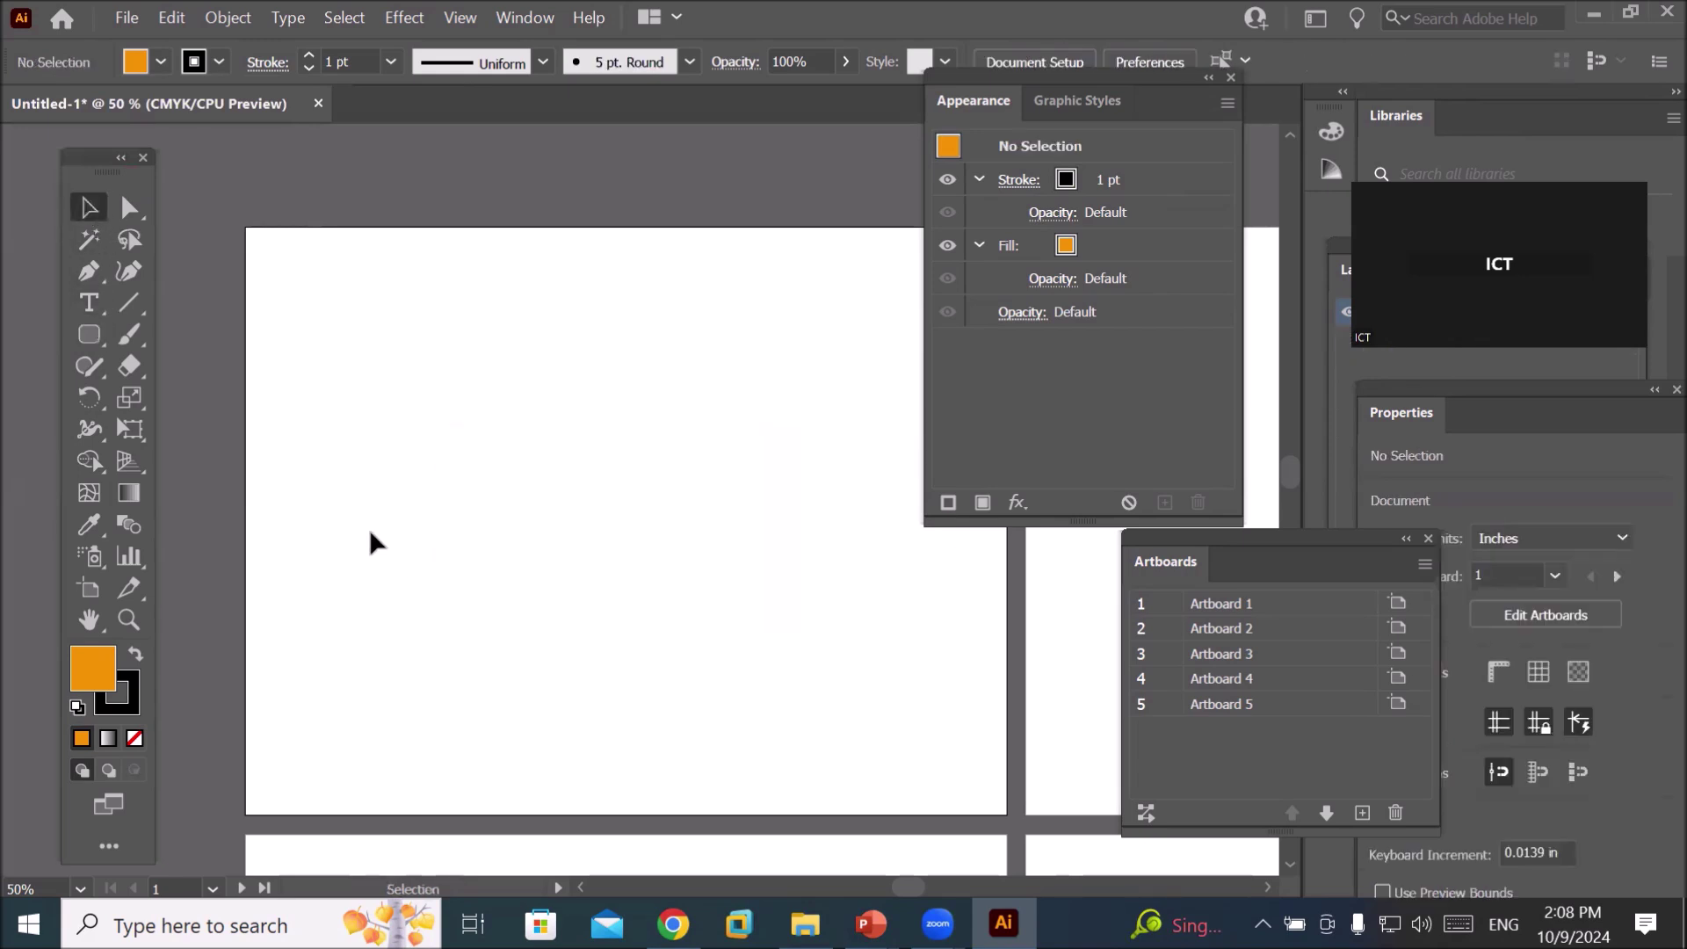
- Draw a square in the artboard's left half with the Rectangle Tool
drag(89, 334, 156, 349)
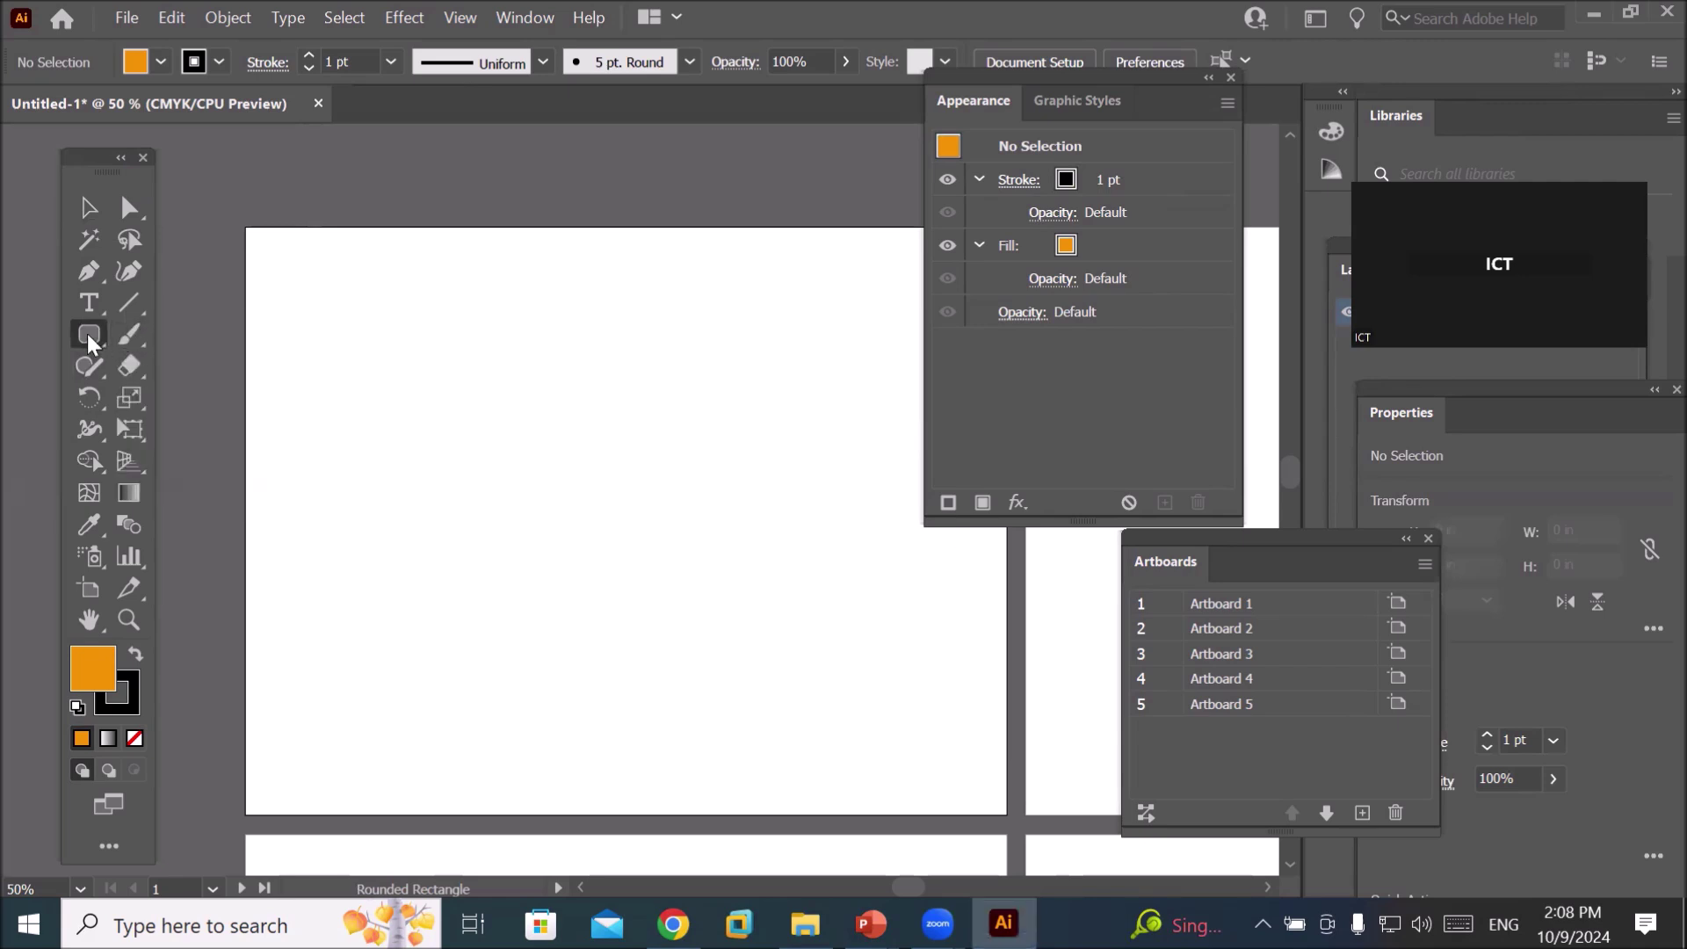
drag(91, 342, 48, 368)
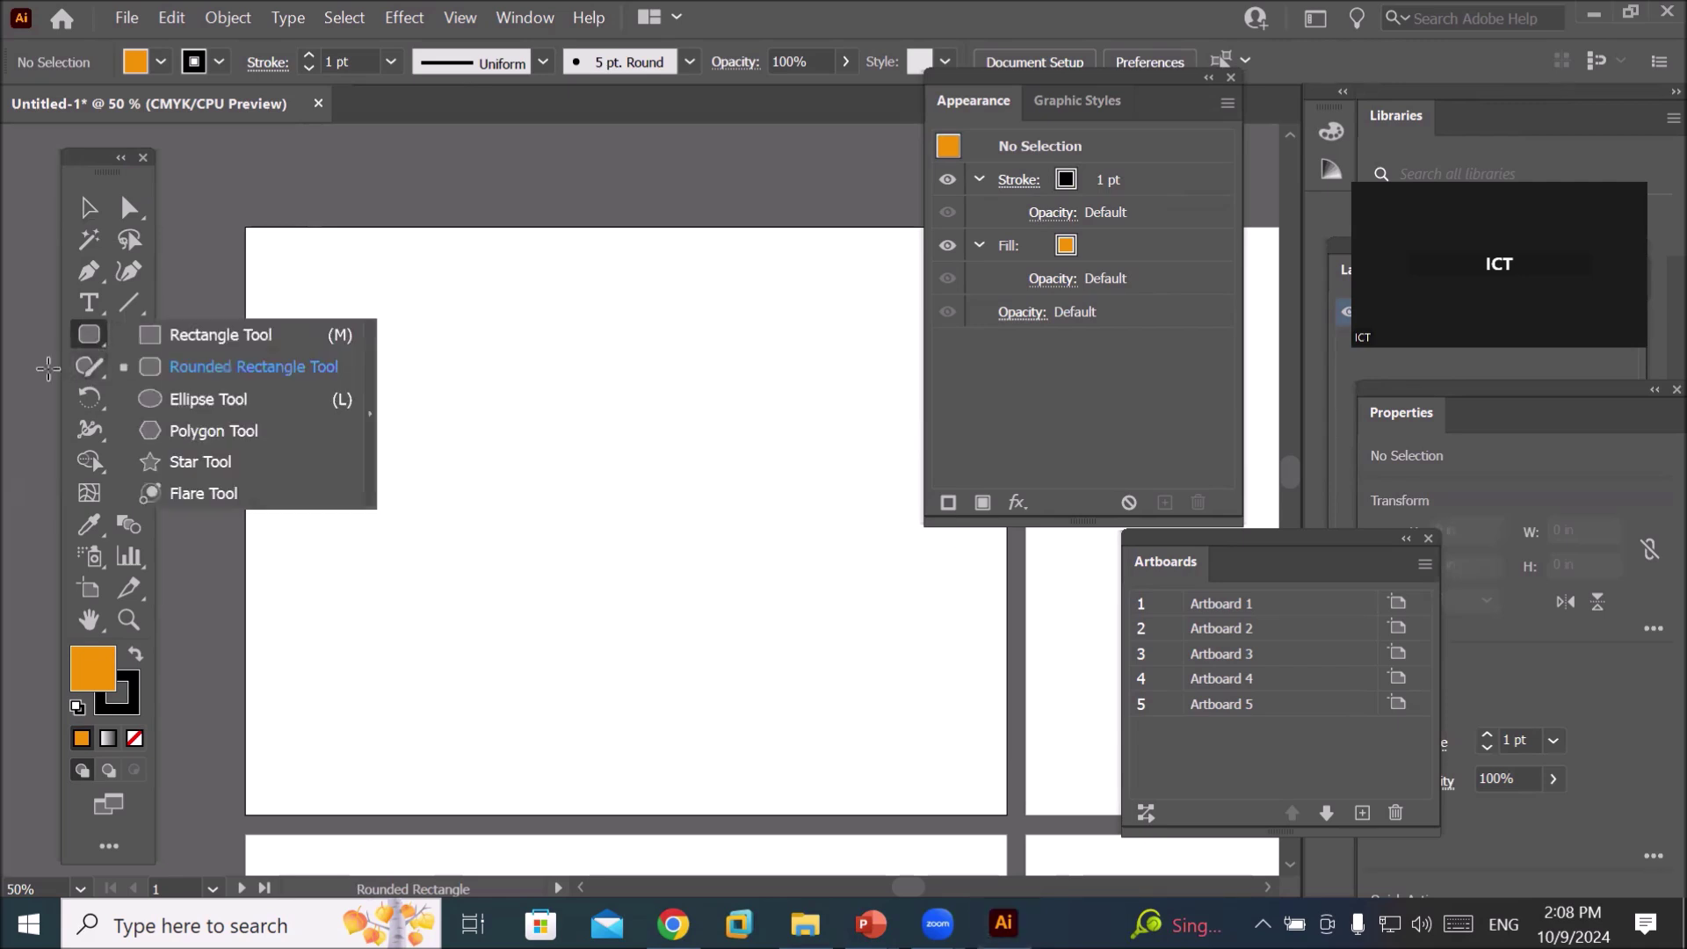
click(333, 335)
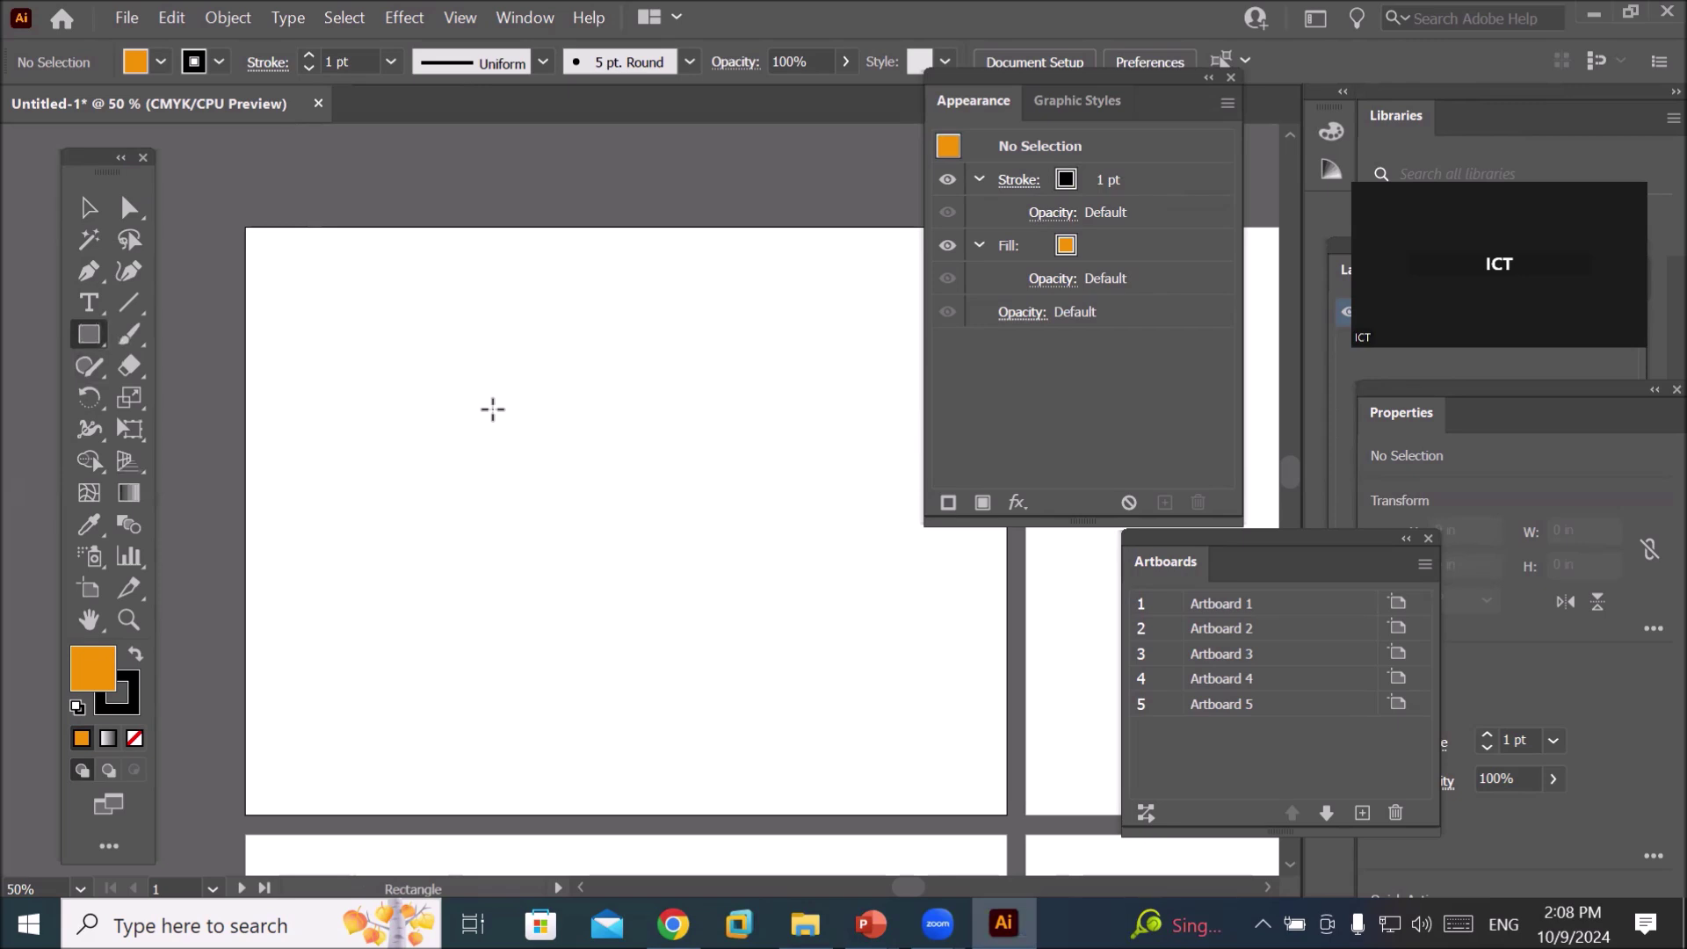
drag(524, 427, 715, 557)
scroll(691, 636, up, 2)
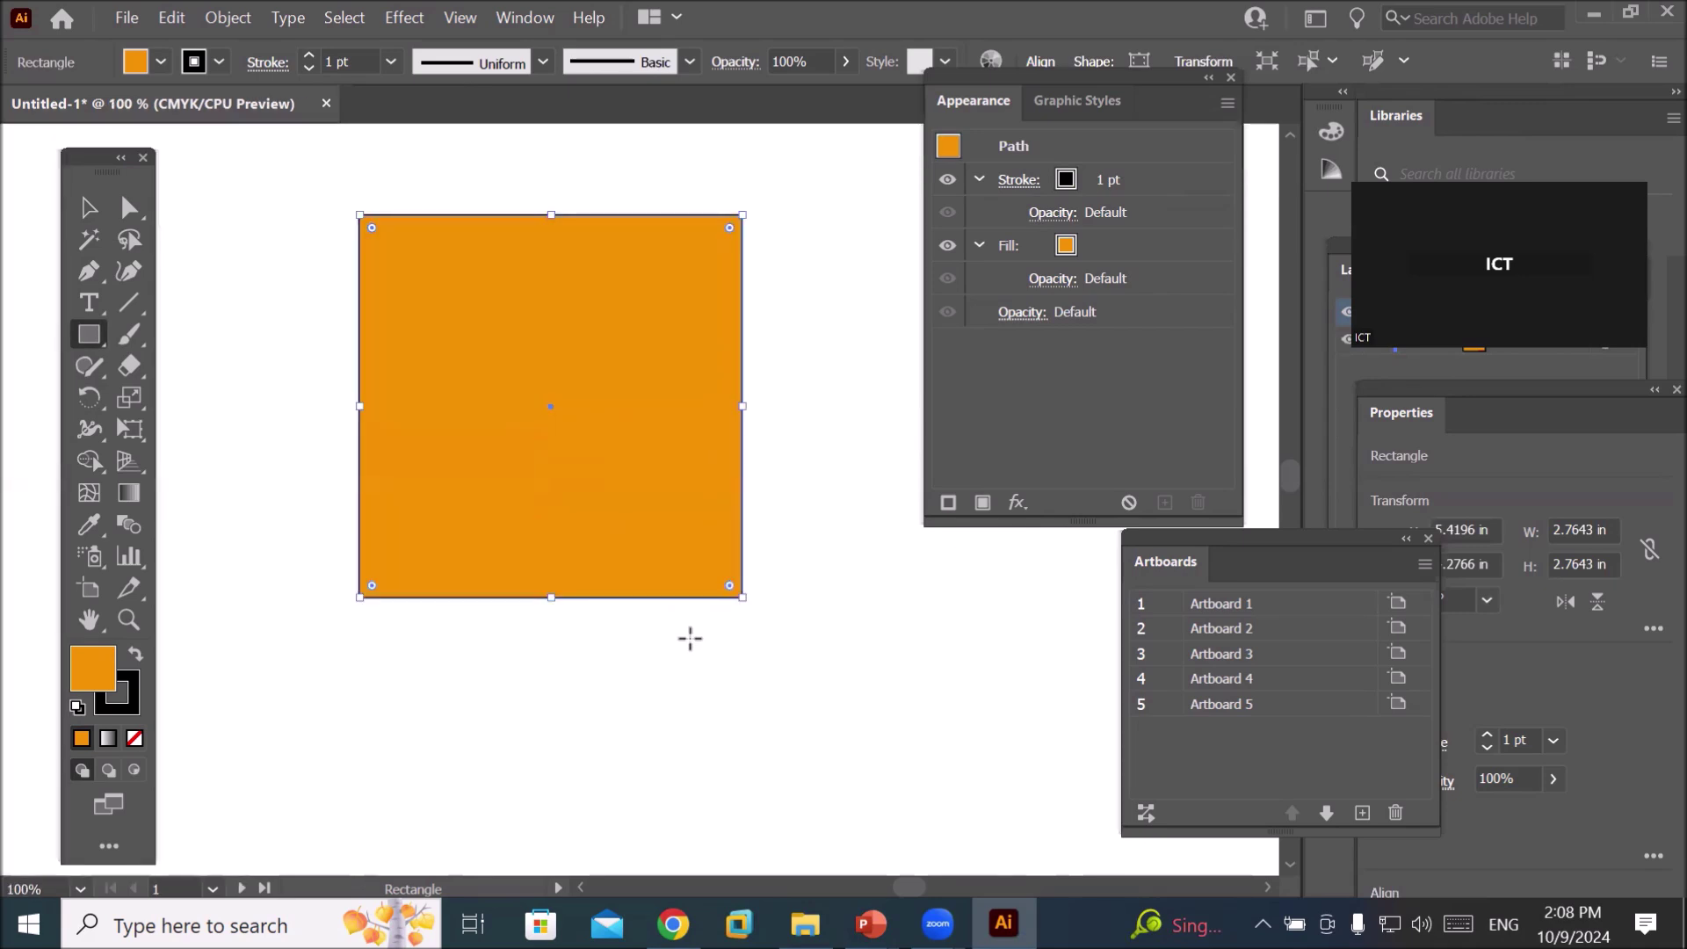
- Set the square's stroke to None and close the Appearance and Artboards panels
click(219, 61)
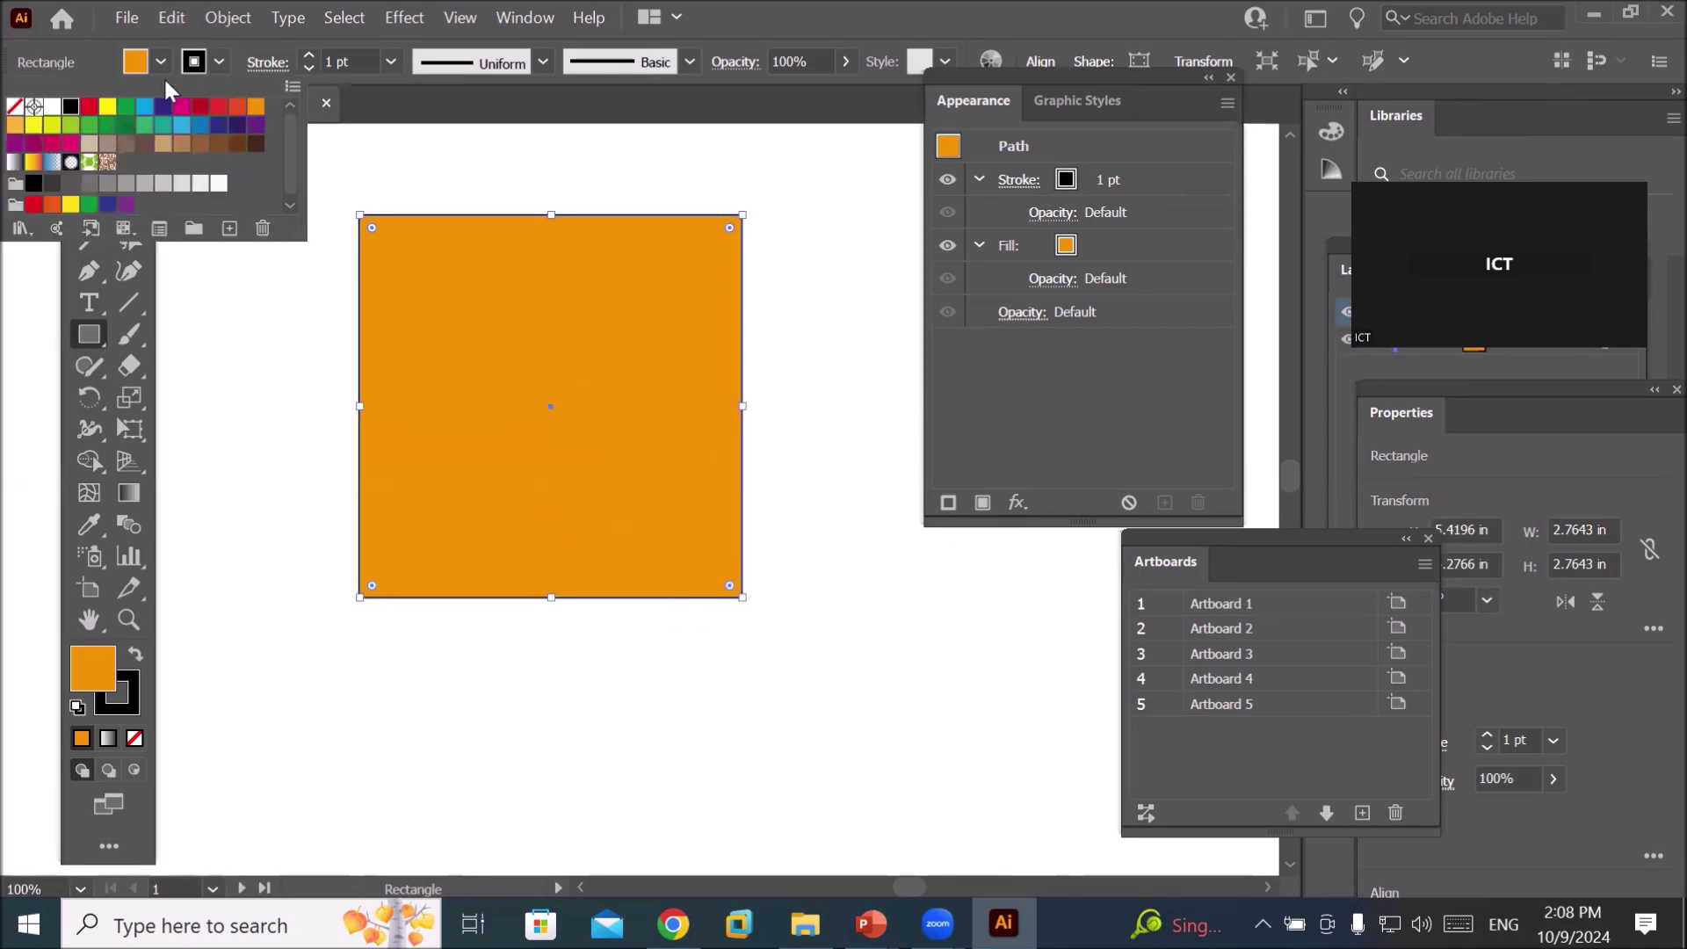
click(15, 107)
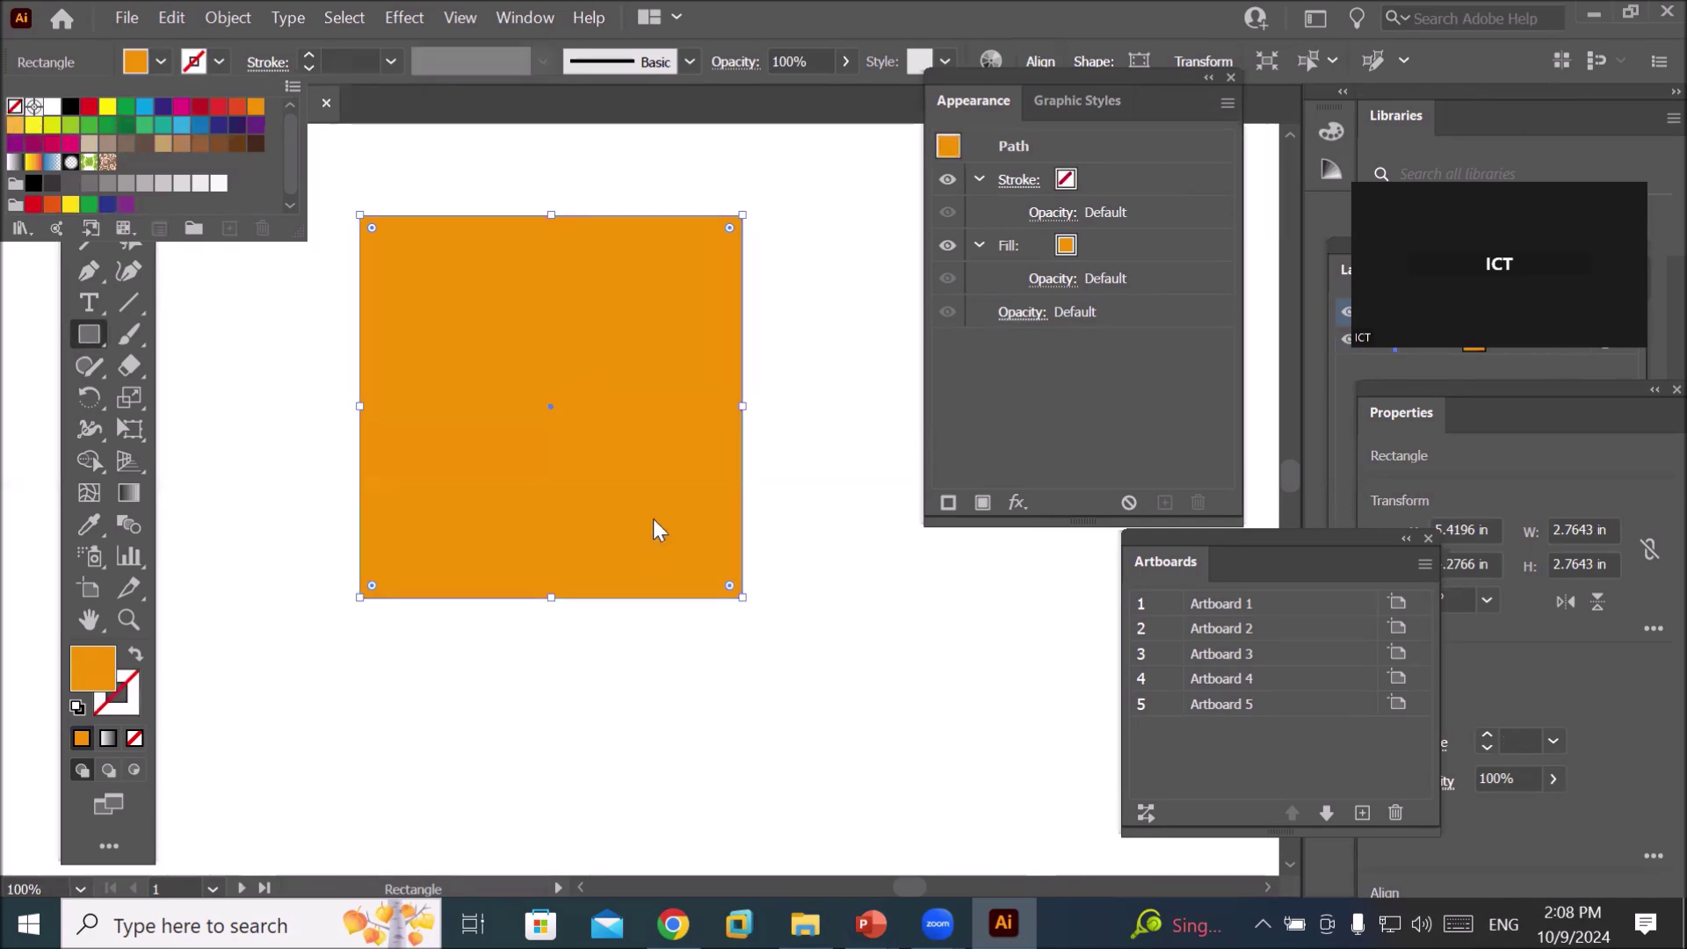
click(597, 449)
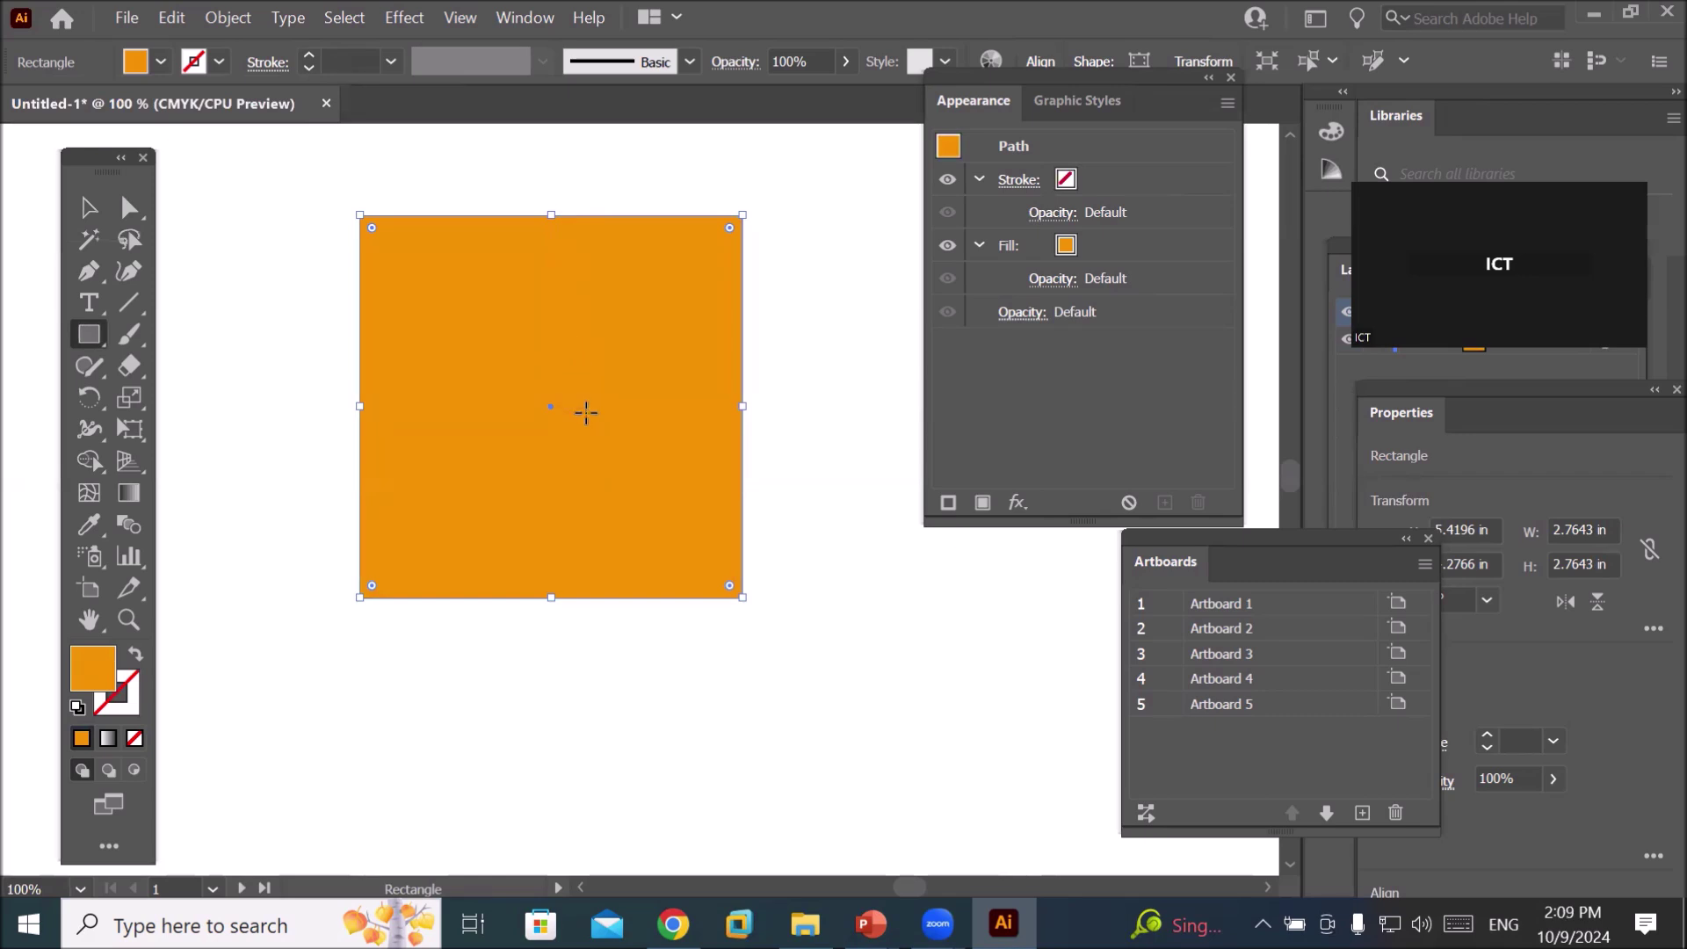
click(1232, 79)
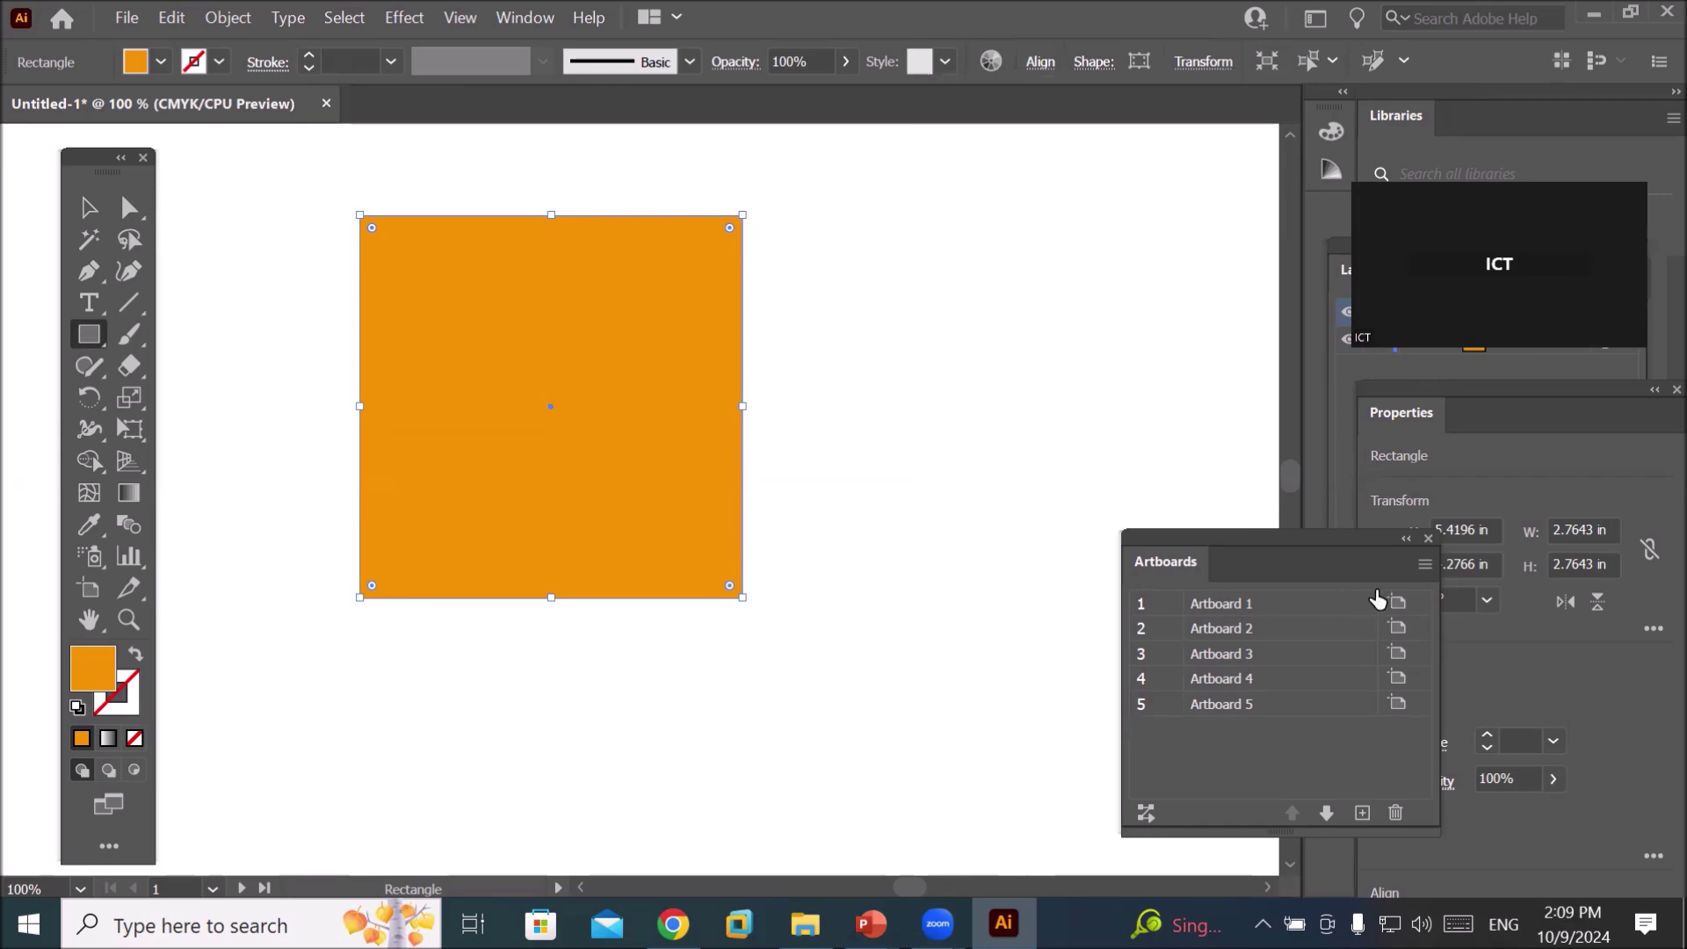
click(1427, 538)
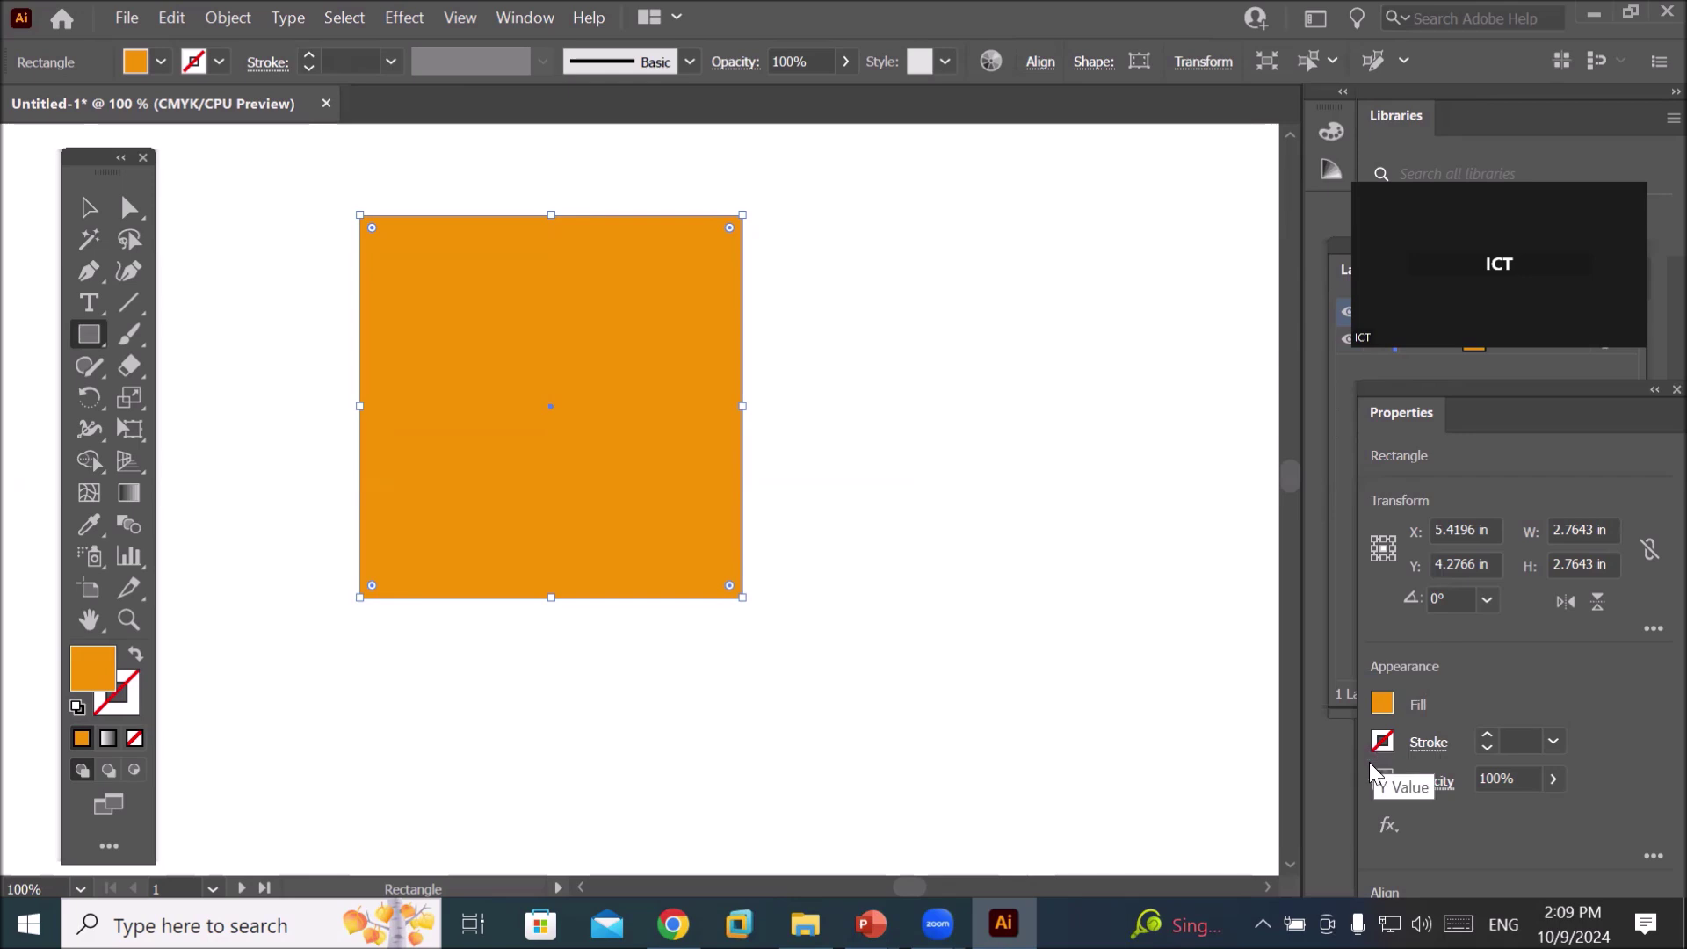
click(402, 18)
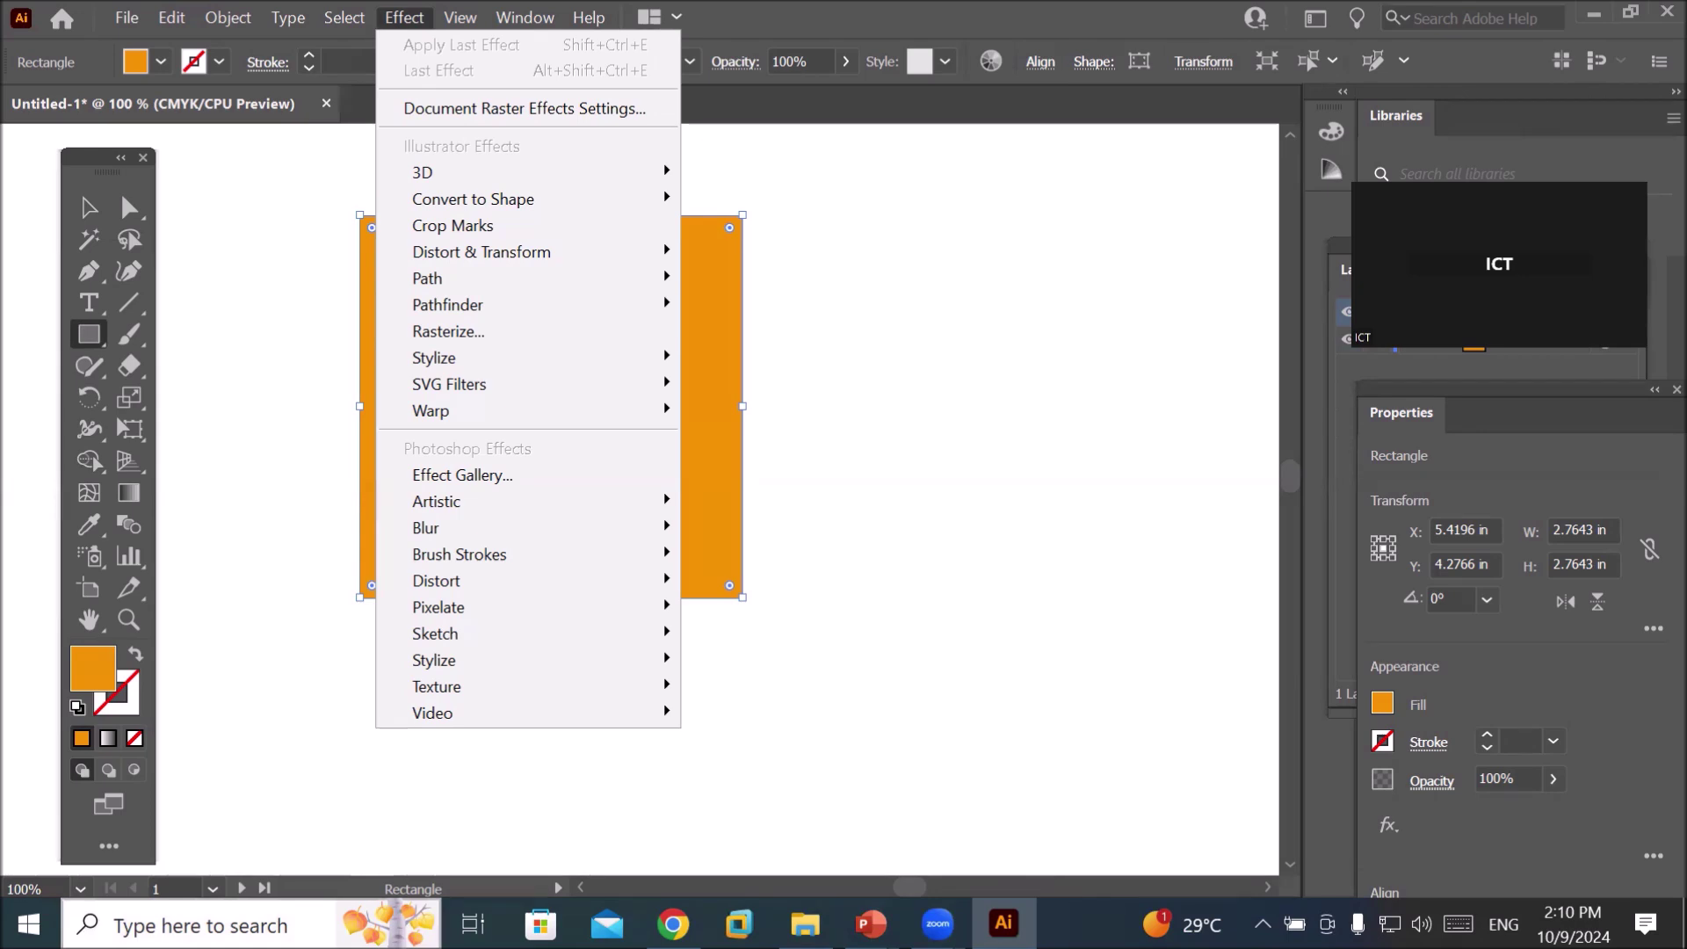
- Search Windows for 'device' and open Device Manager
click(226, 923)
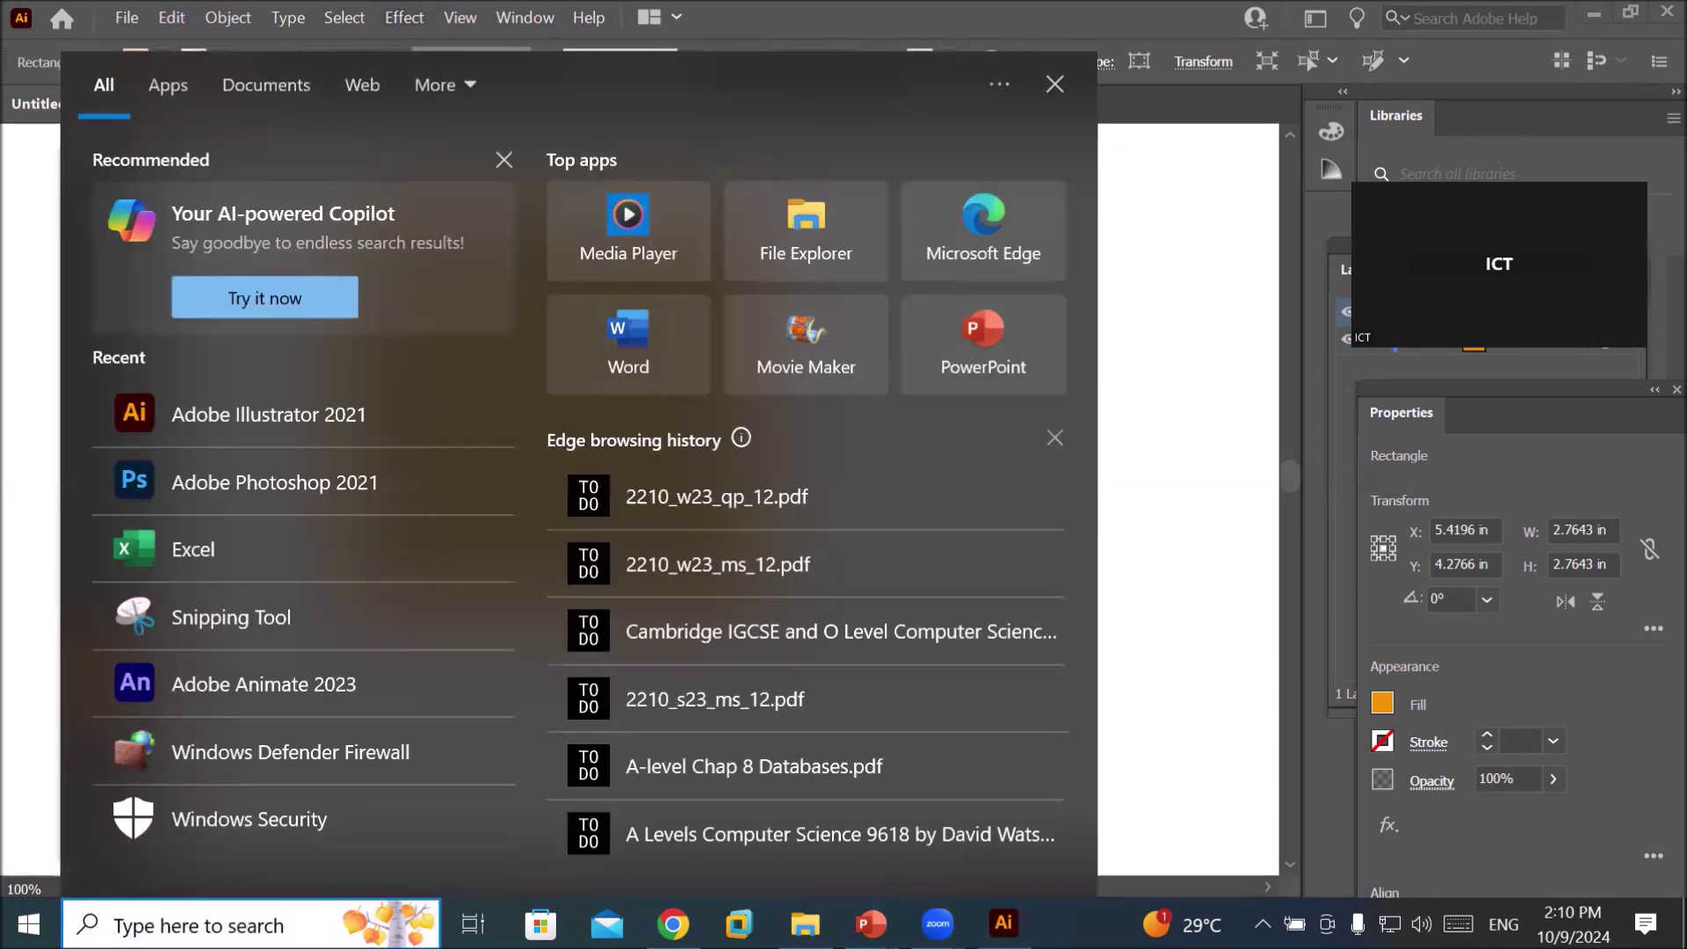
text(devic)
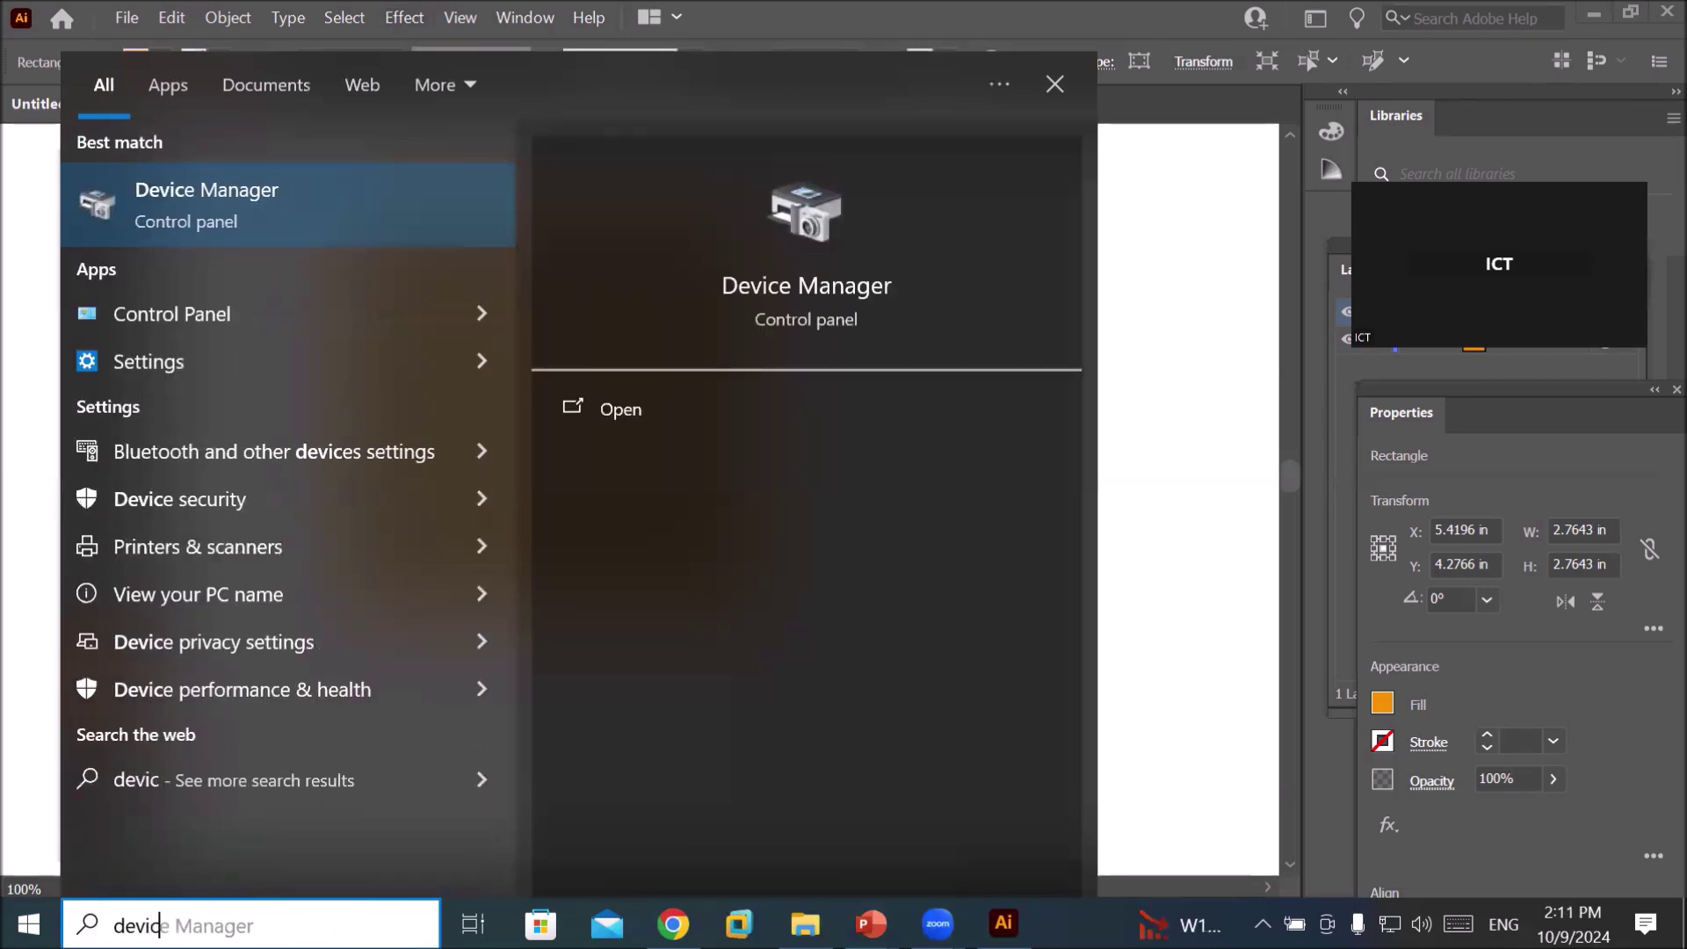
key(Return)
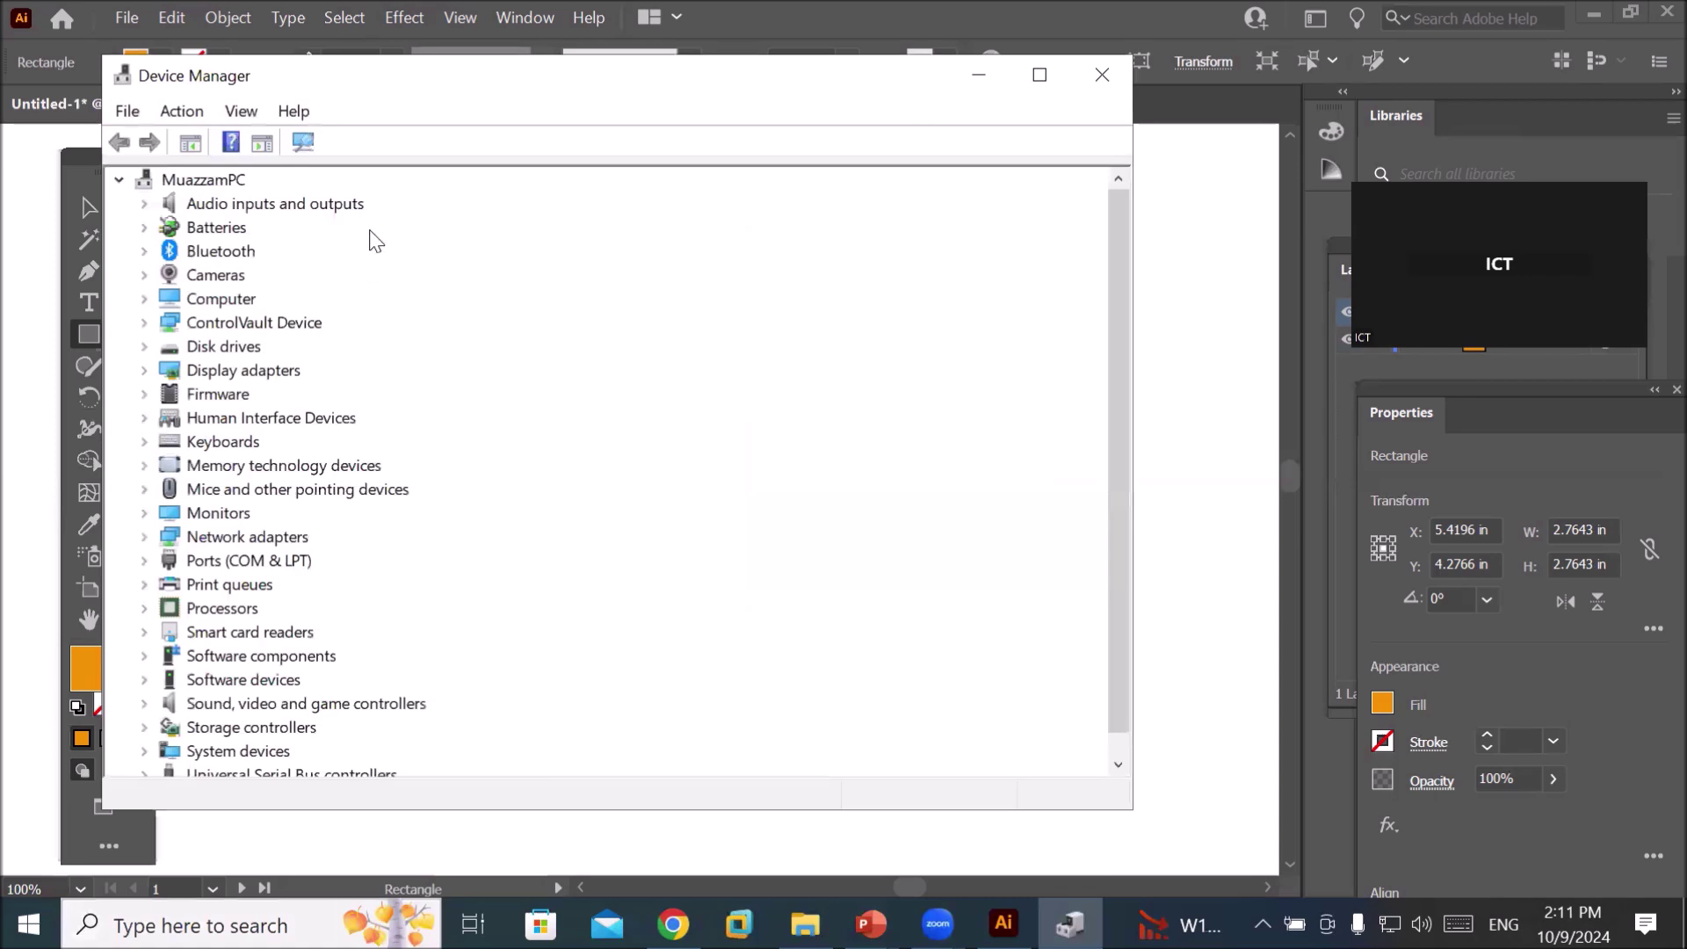
- Expand USB controllers, System devices, and Sound, video and game controllers in Device Manager
drag(422, 85, 575, 108)
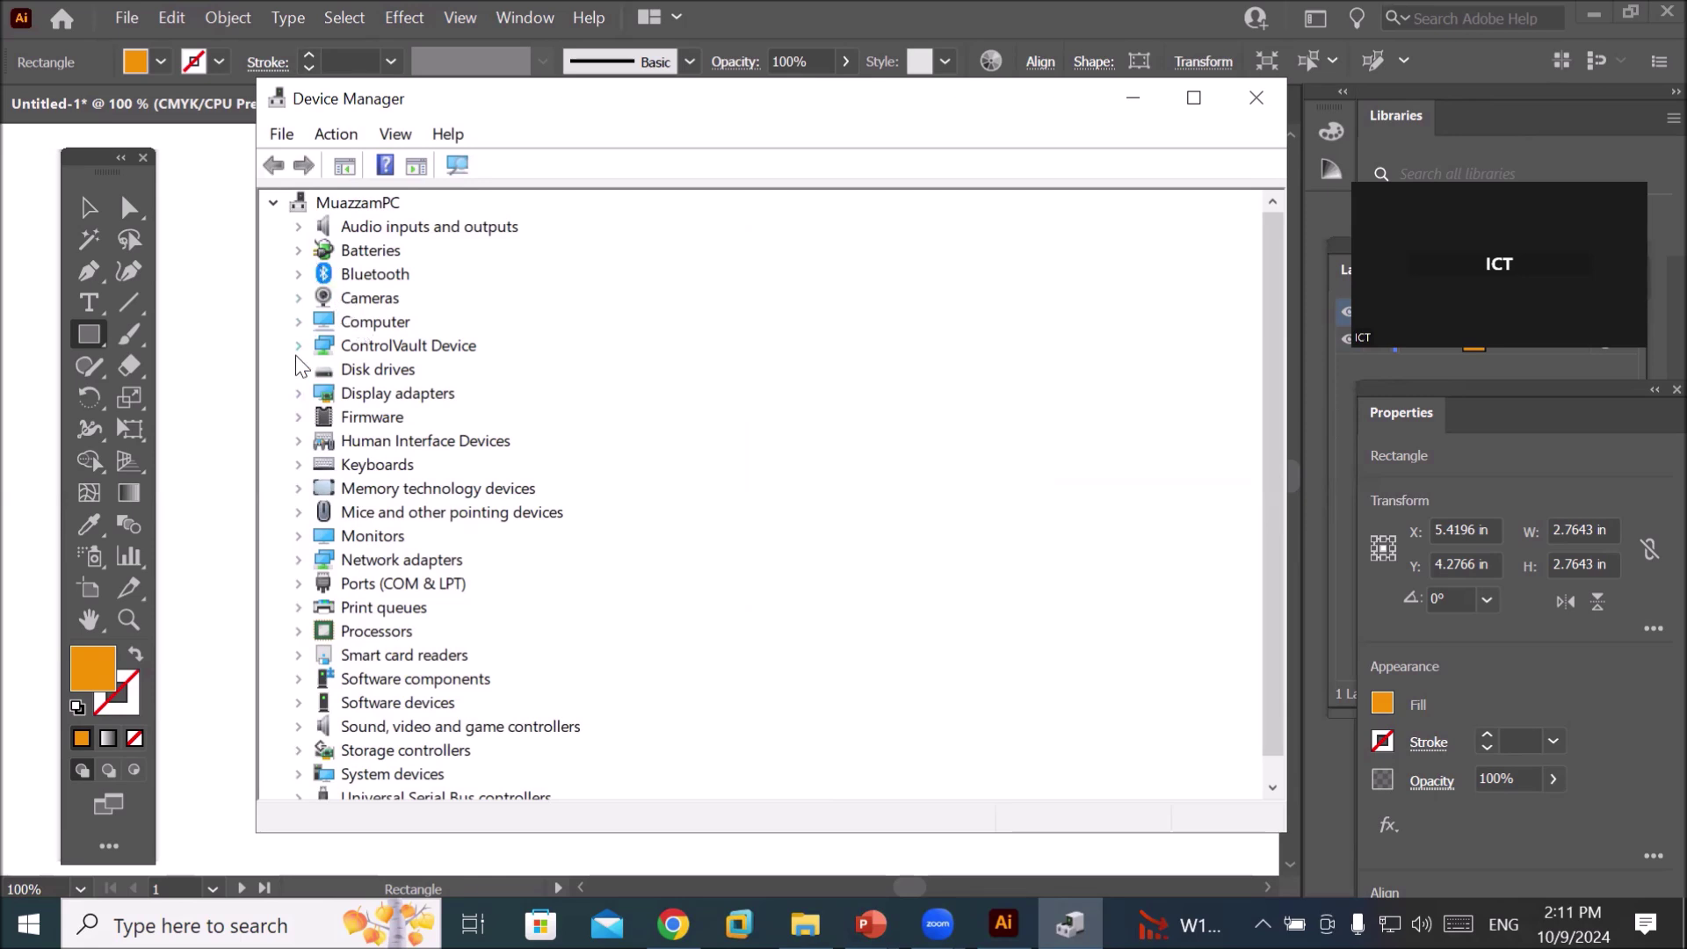
scroll(324, 635, down, 1)
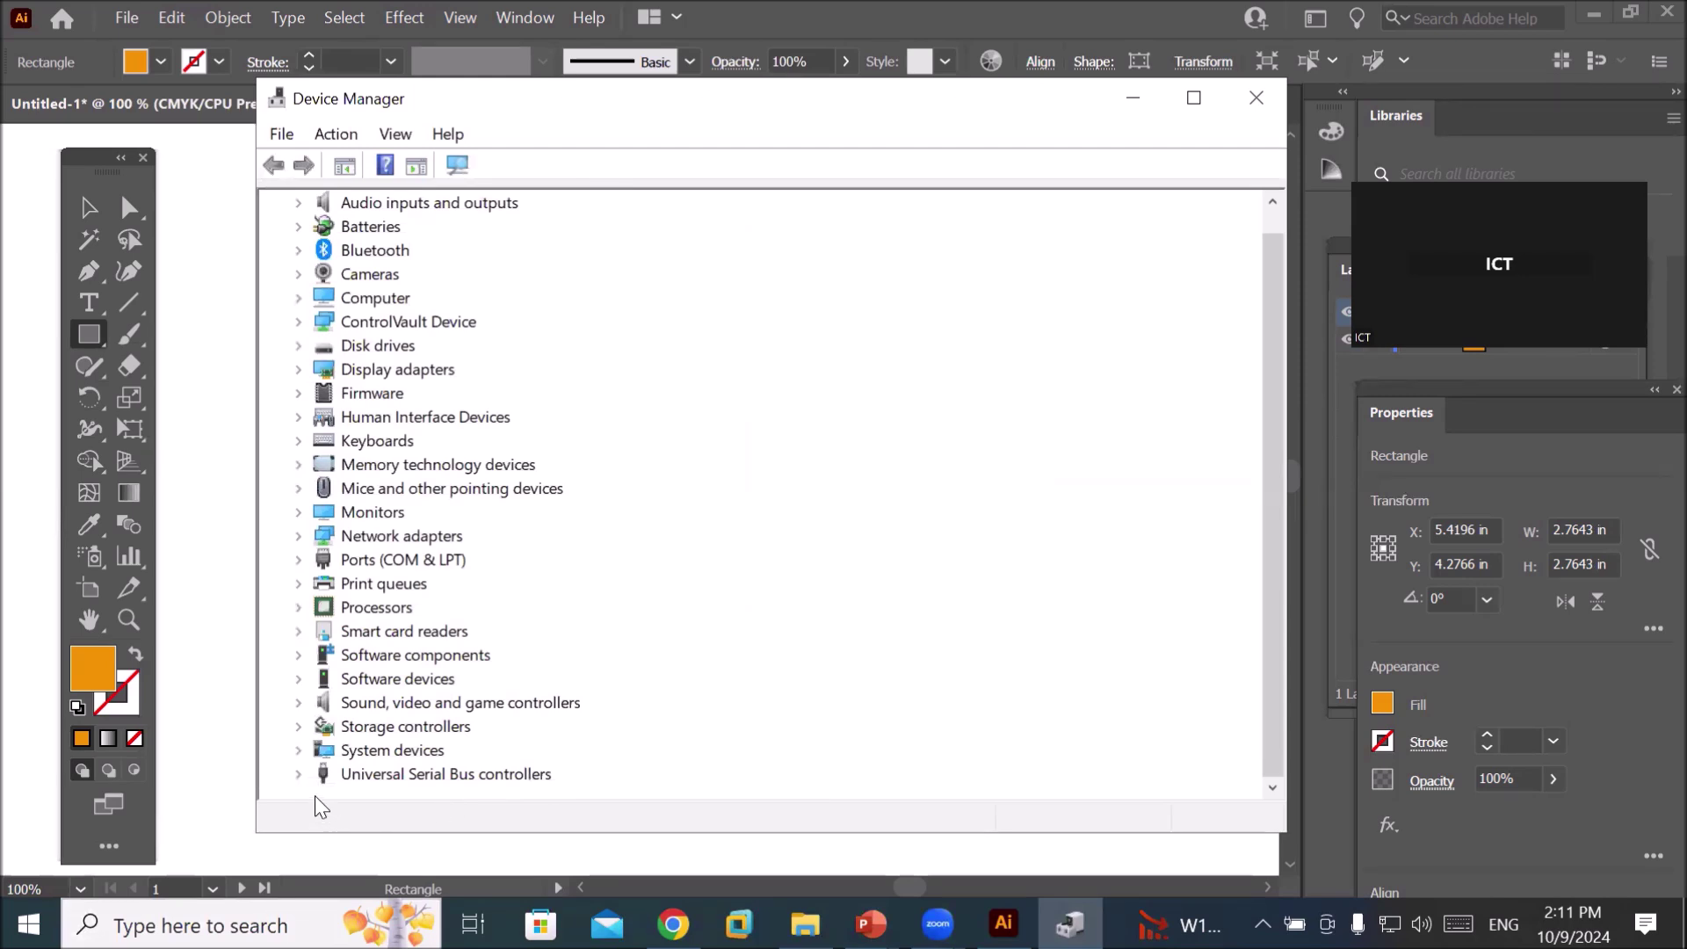
click(297, 777)
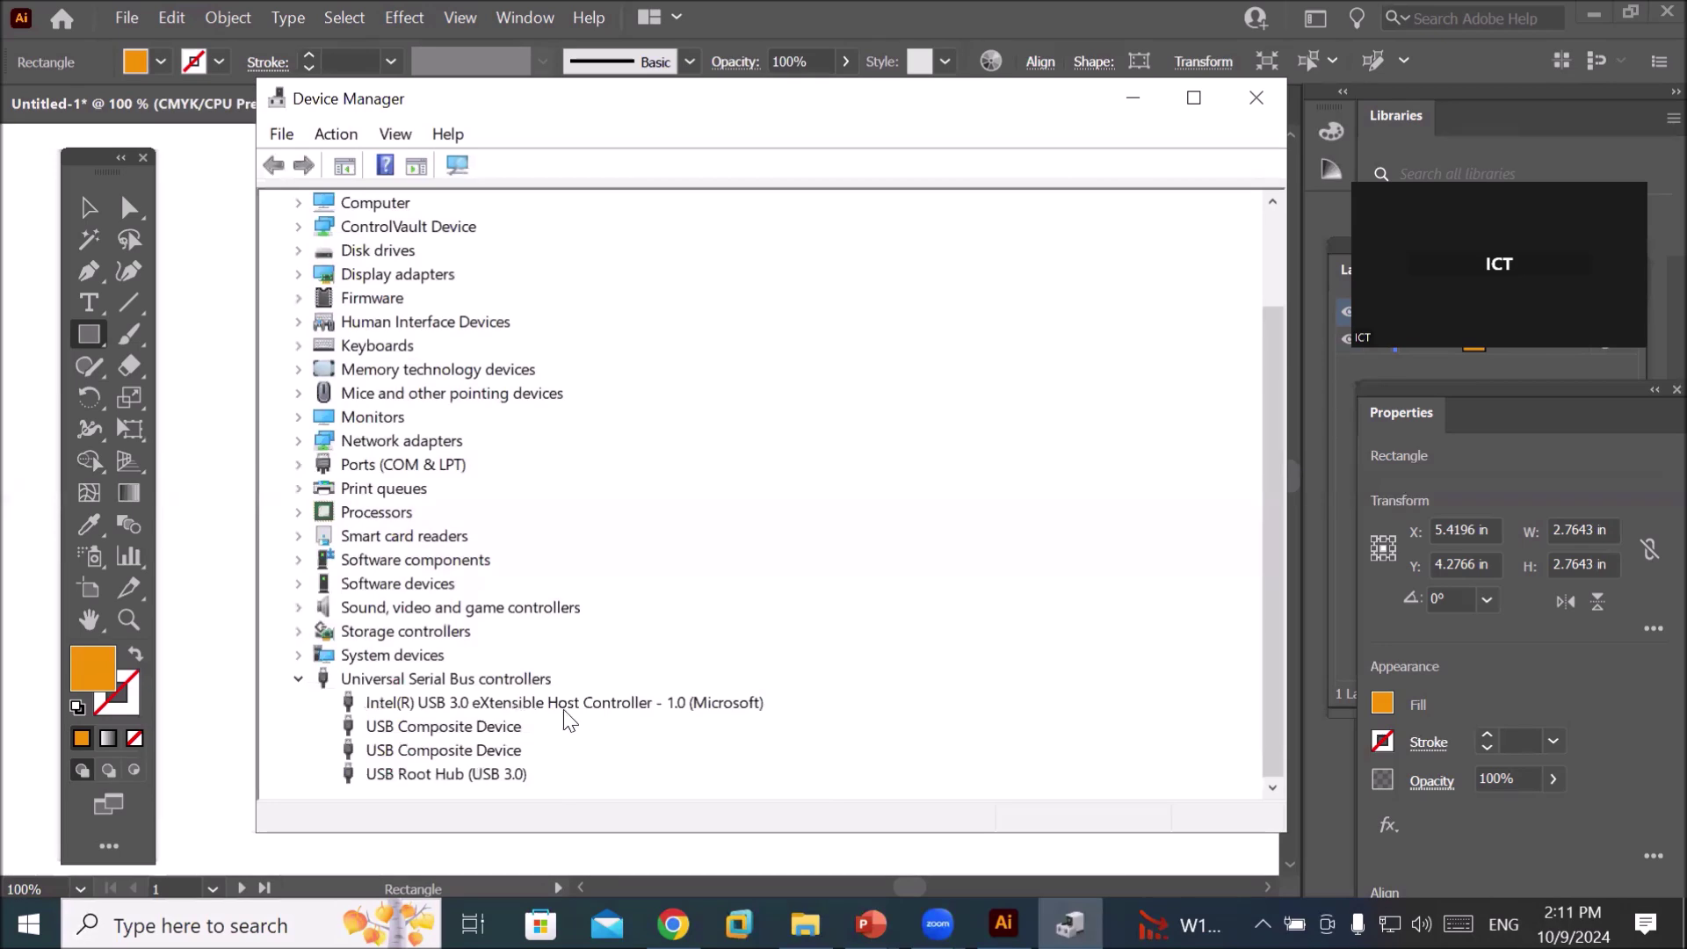
click(298, 656)
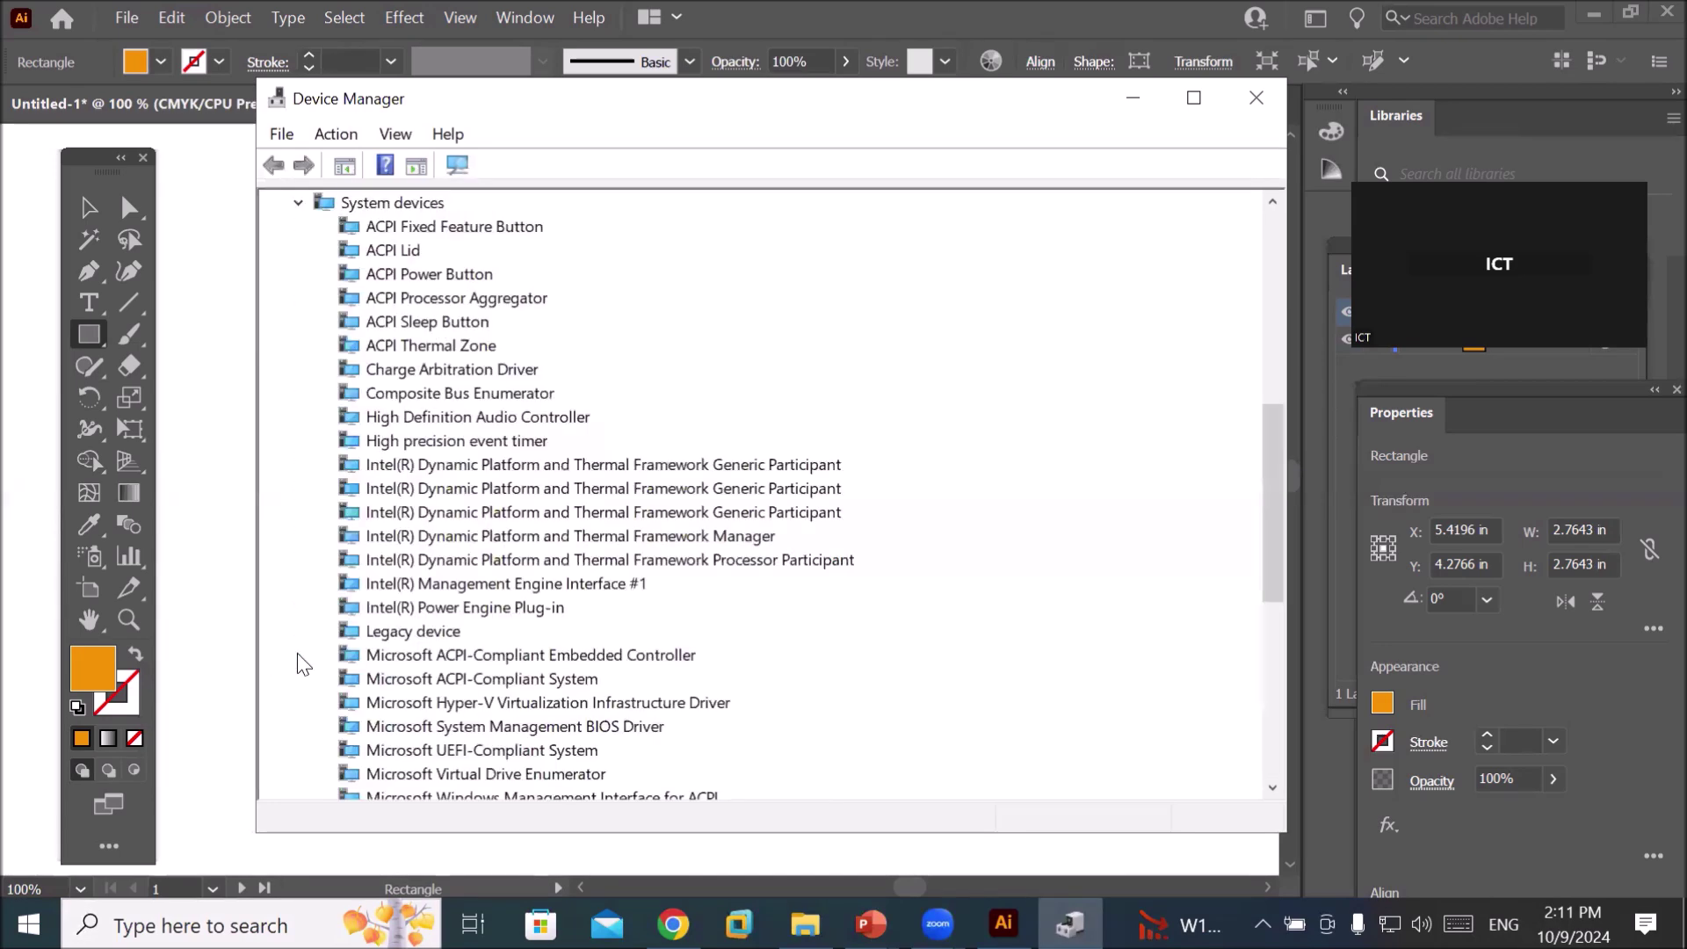
click(298, 202)
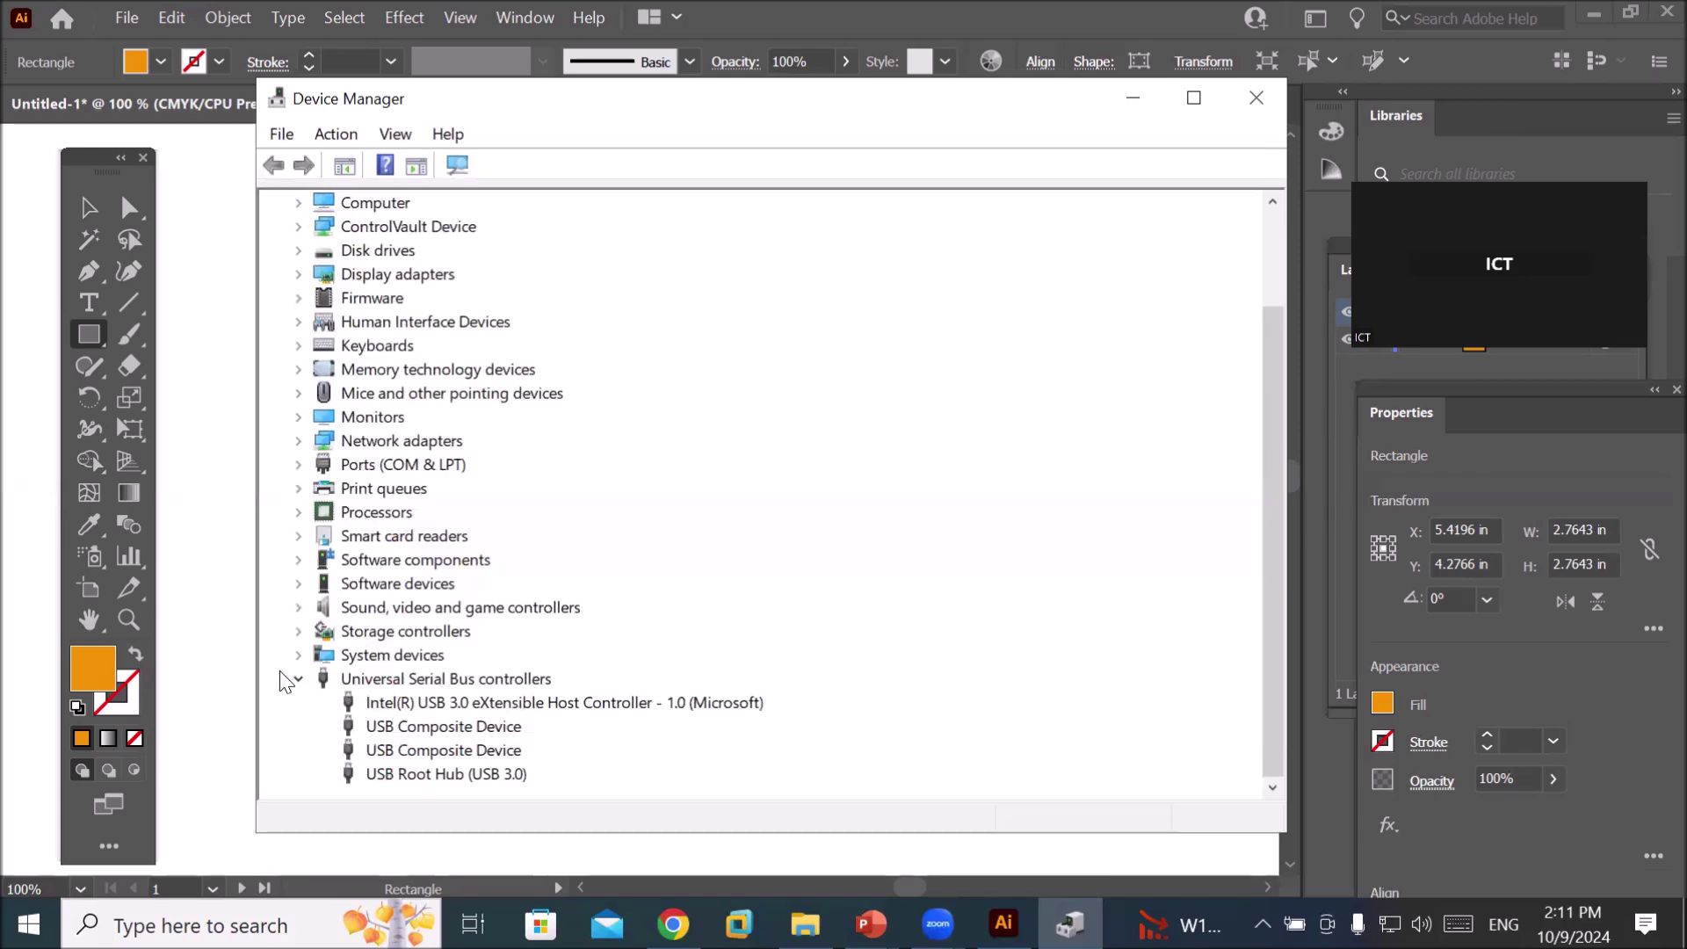
click(299, 608)
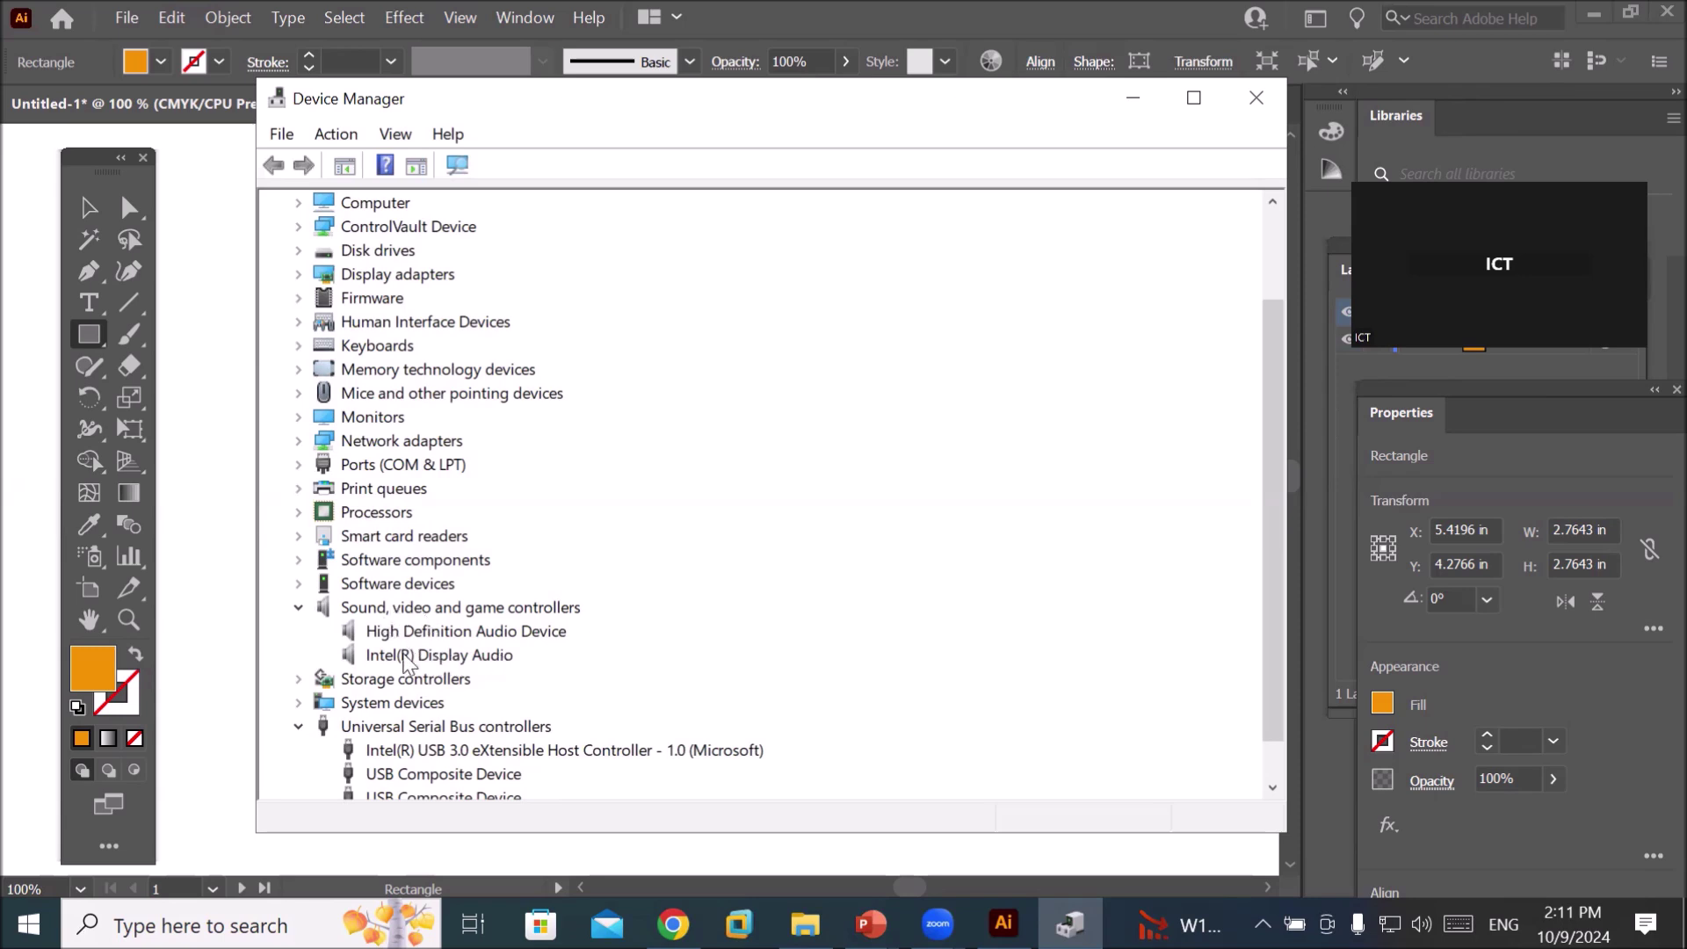
click(298, 604)
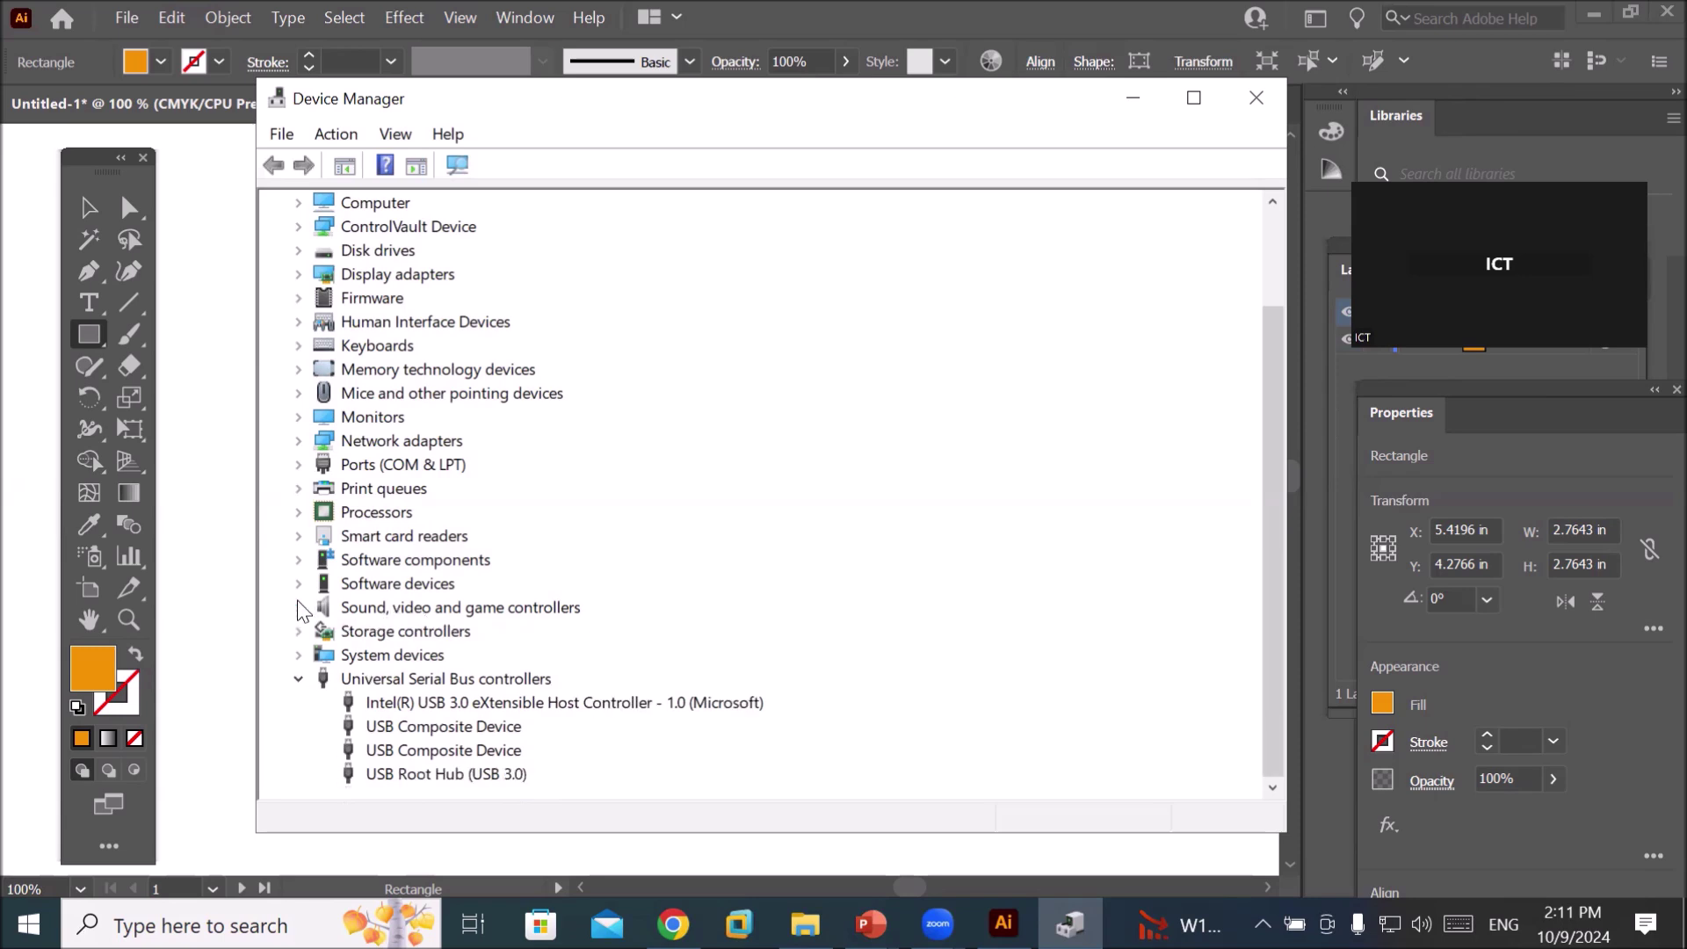
- Expand and collapse Software devices, Software components, Smart card readers, Processors, Network adapters and Monitors
click(301, 583)
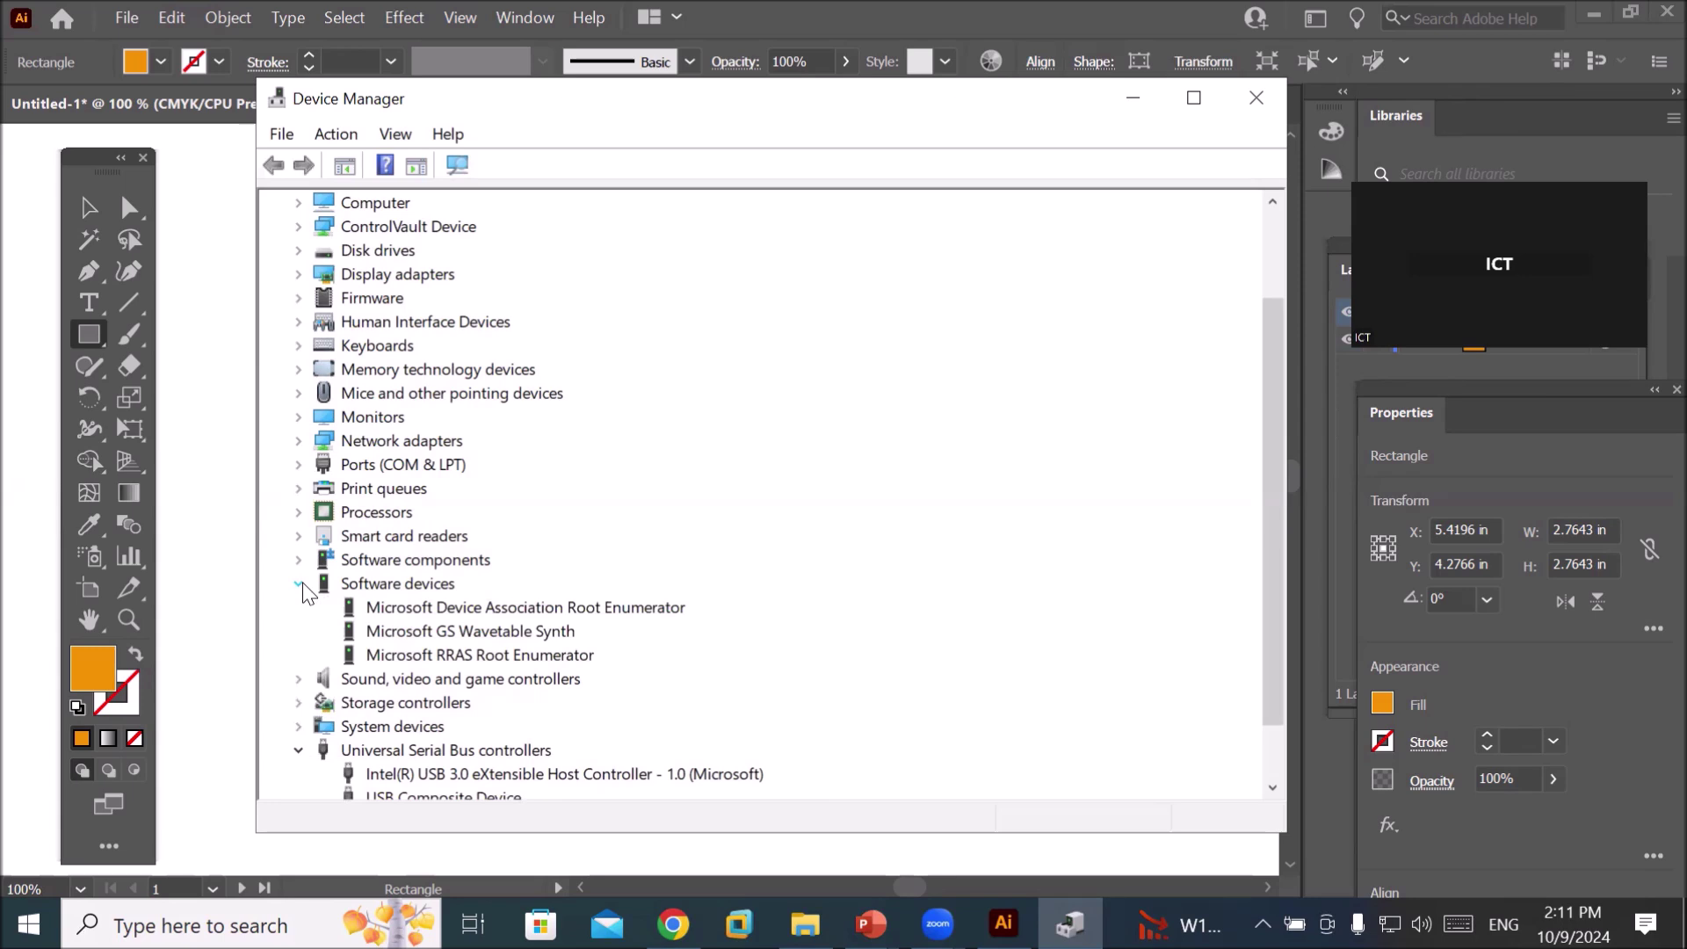
click(300, 583)
click(301, 562)
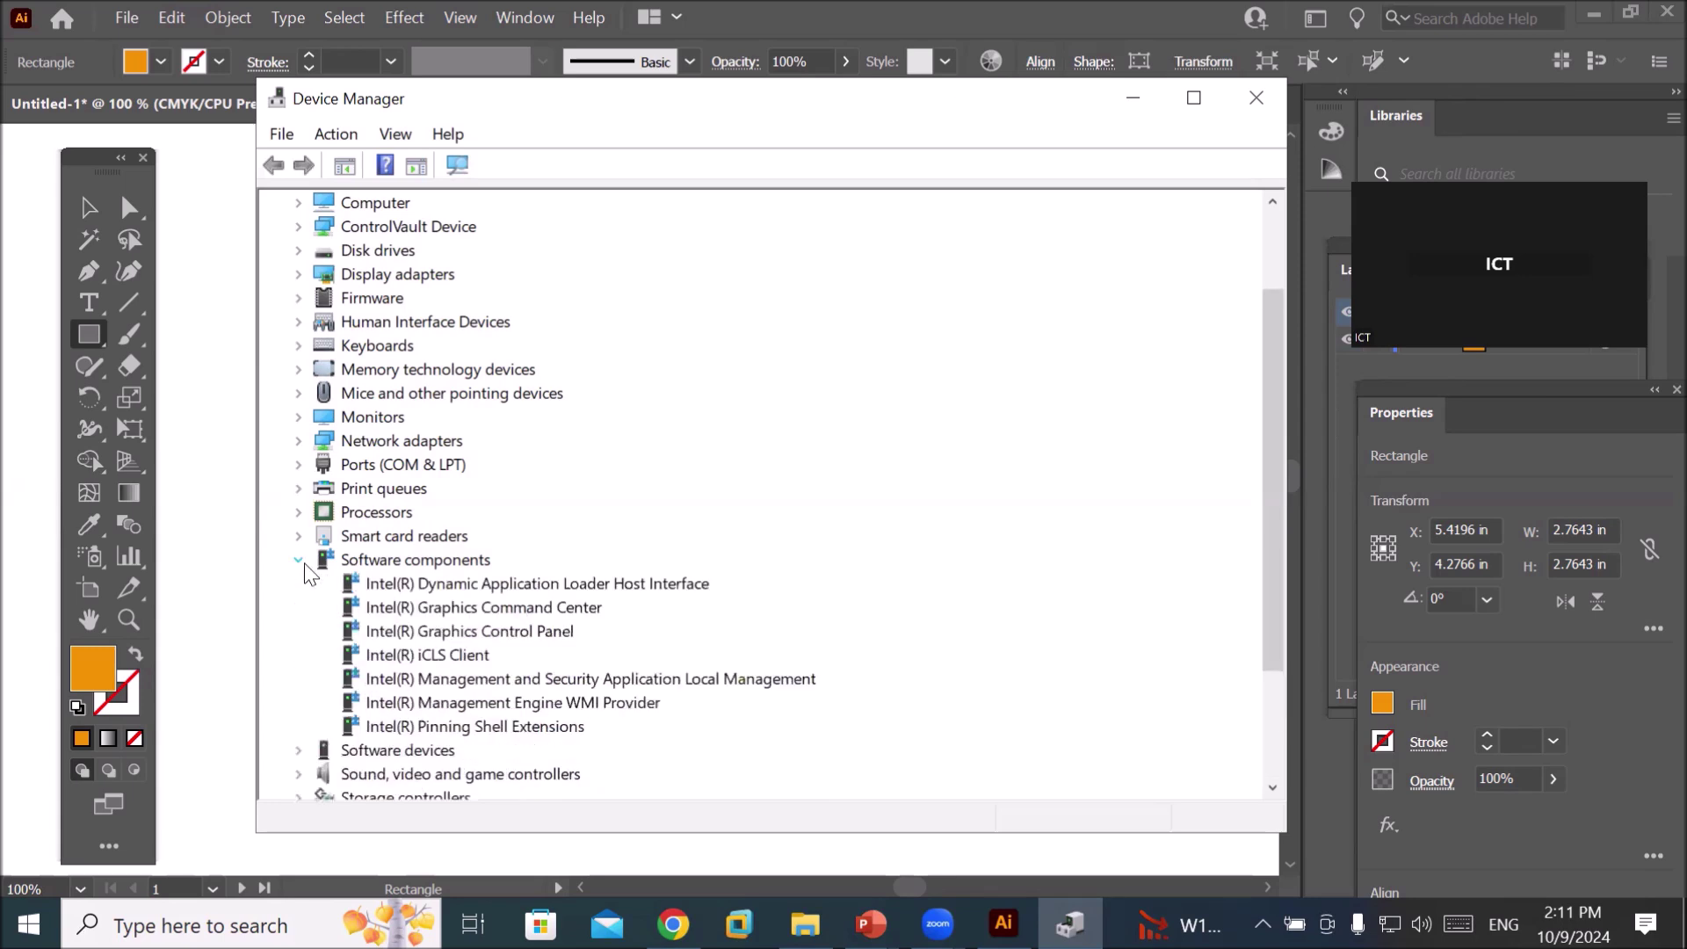
click(301, 562)
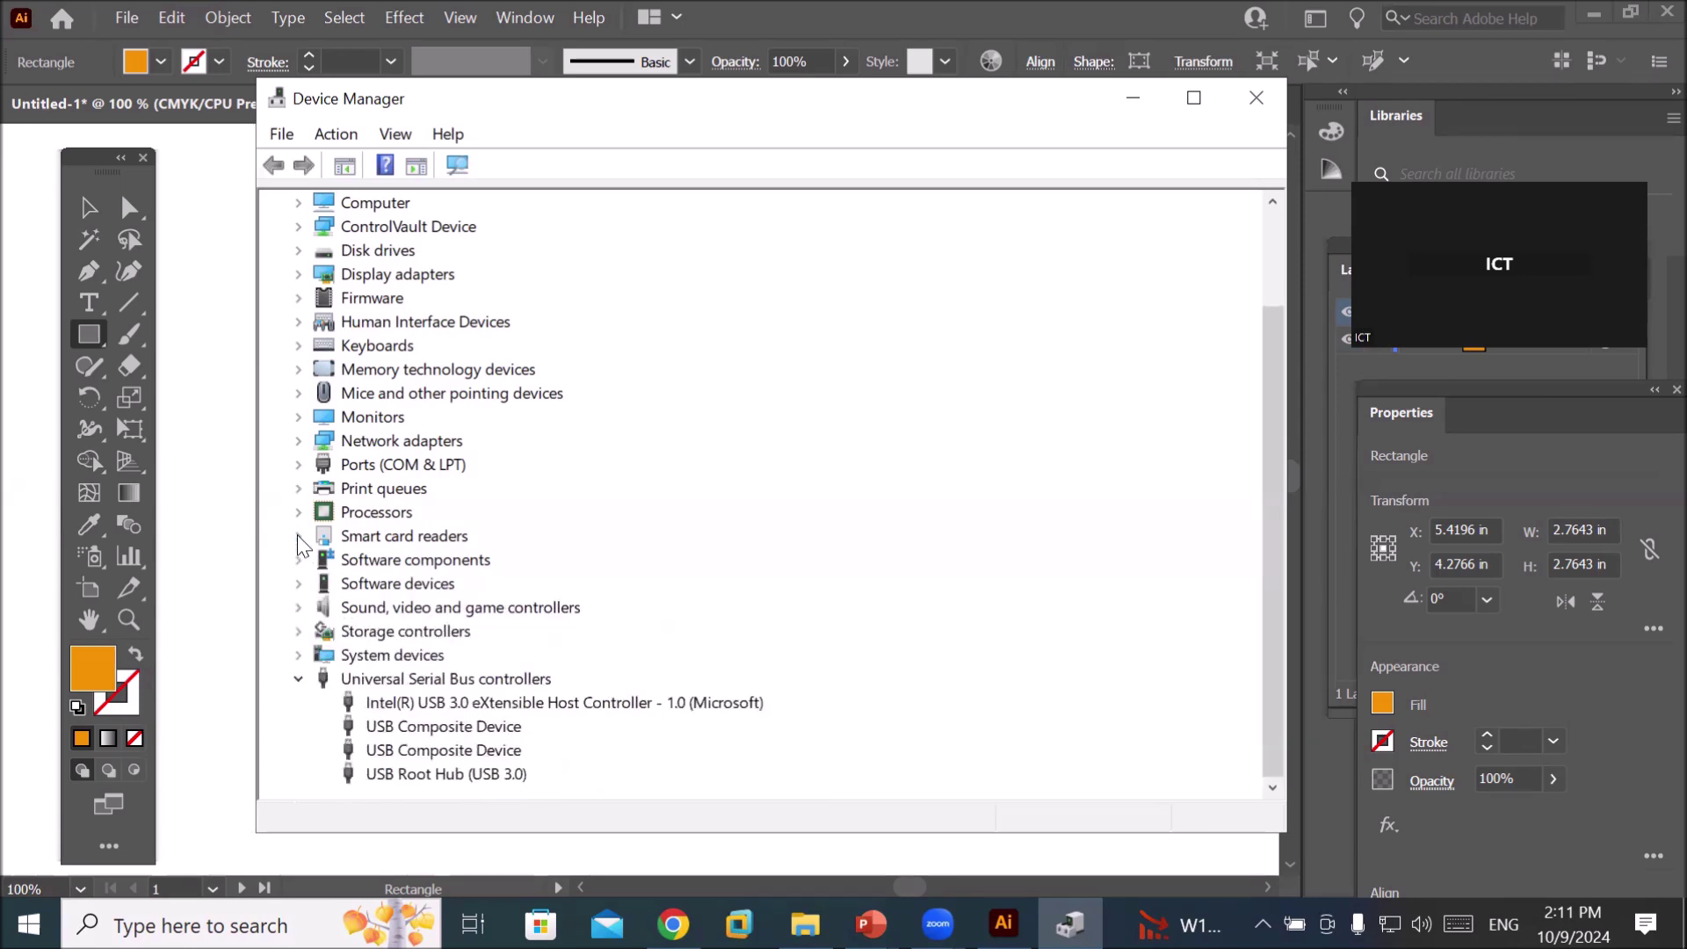
click(298, 537)
click(299, 536)
click(298, 513)
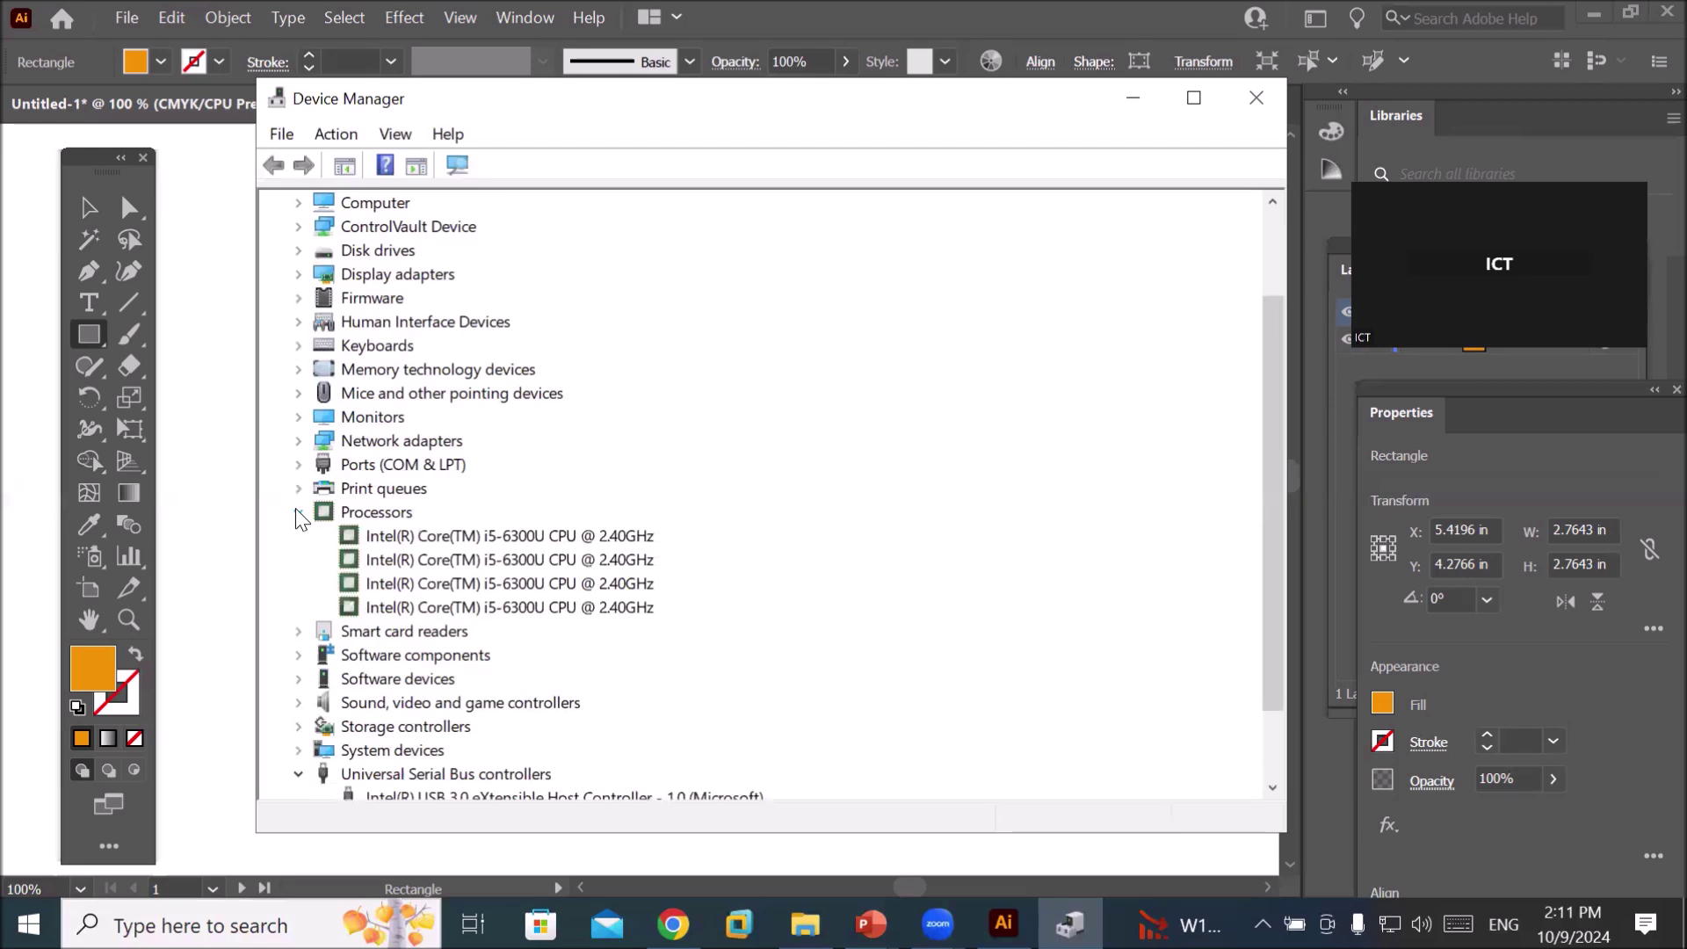
click(297, 512)
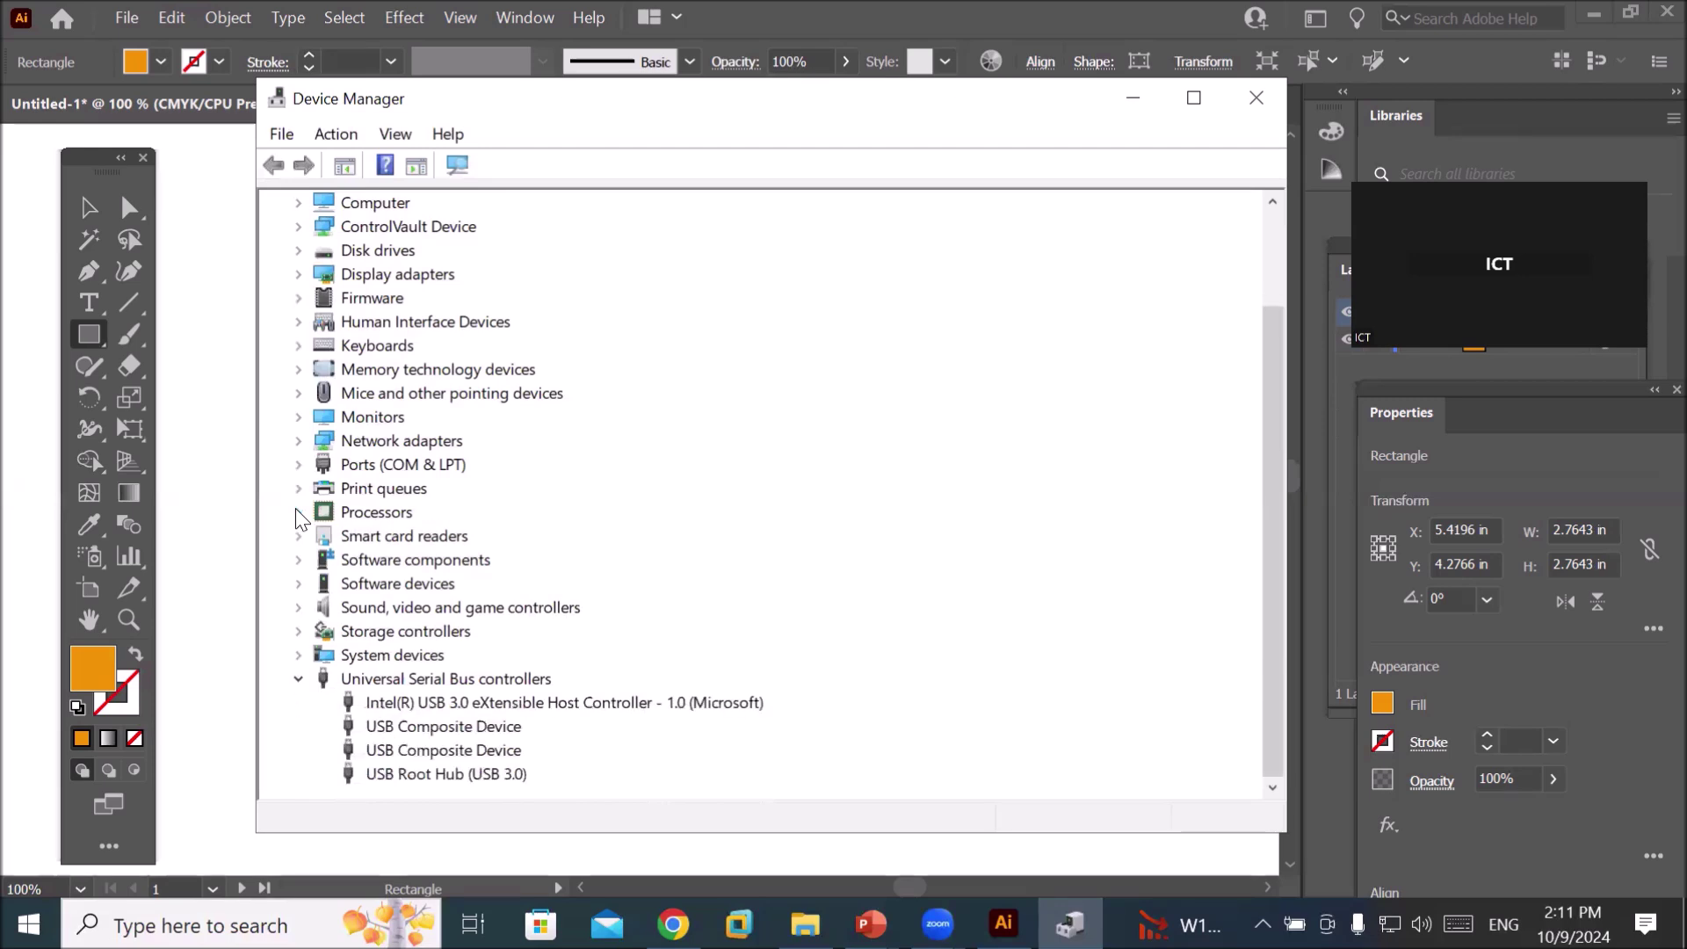
click(297, 441)
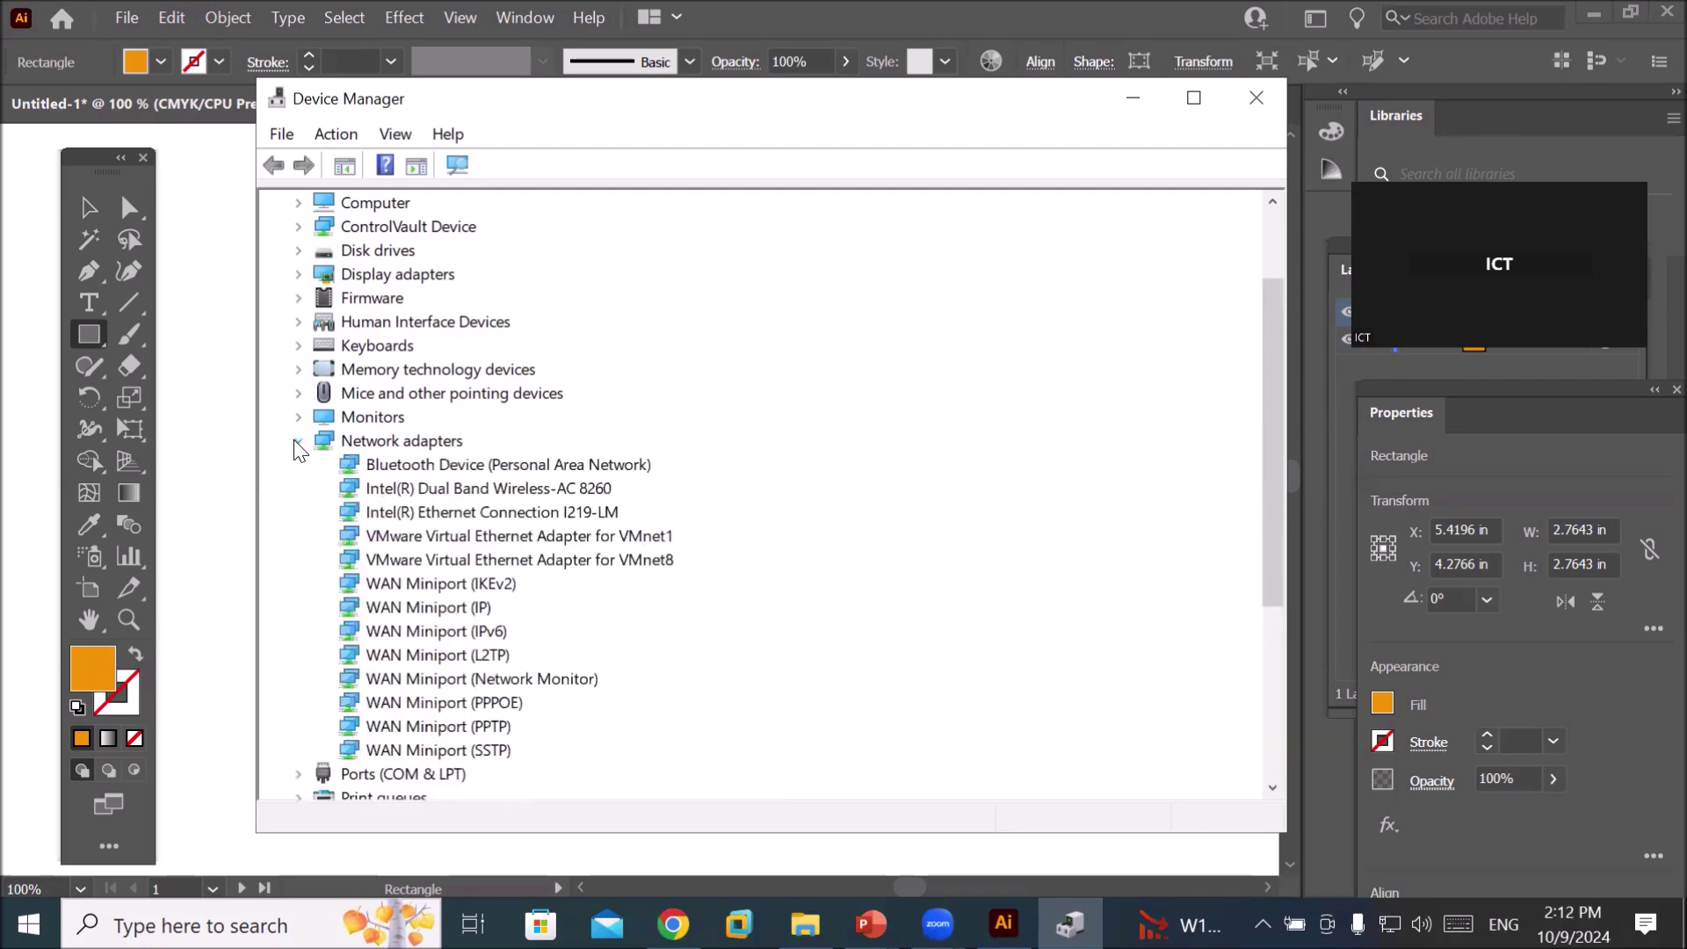
click(293, 439)
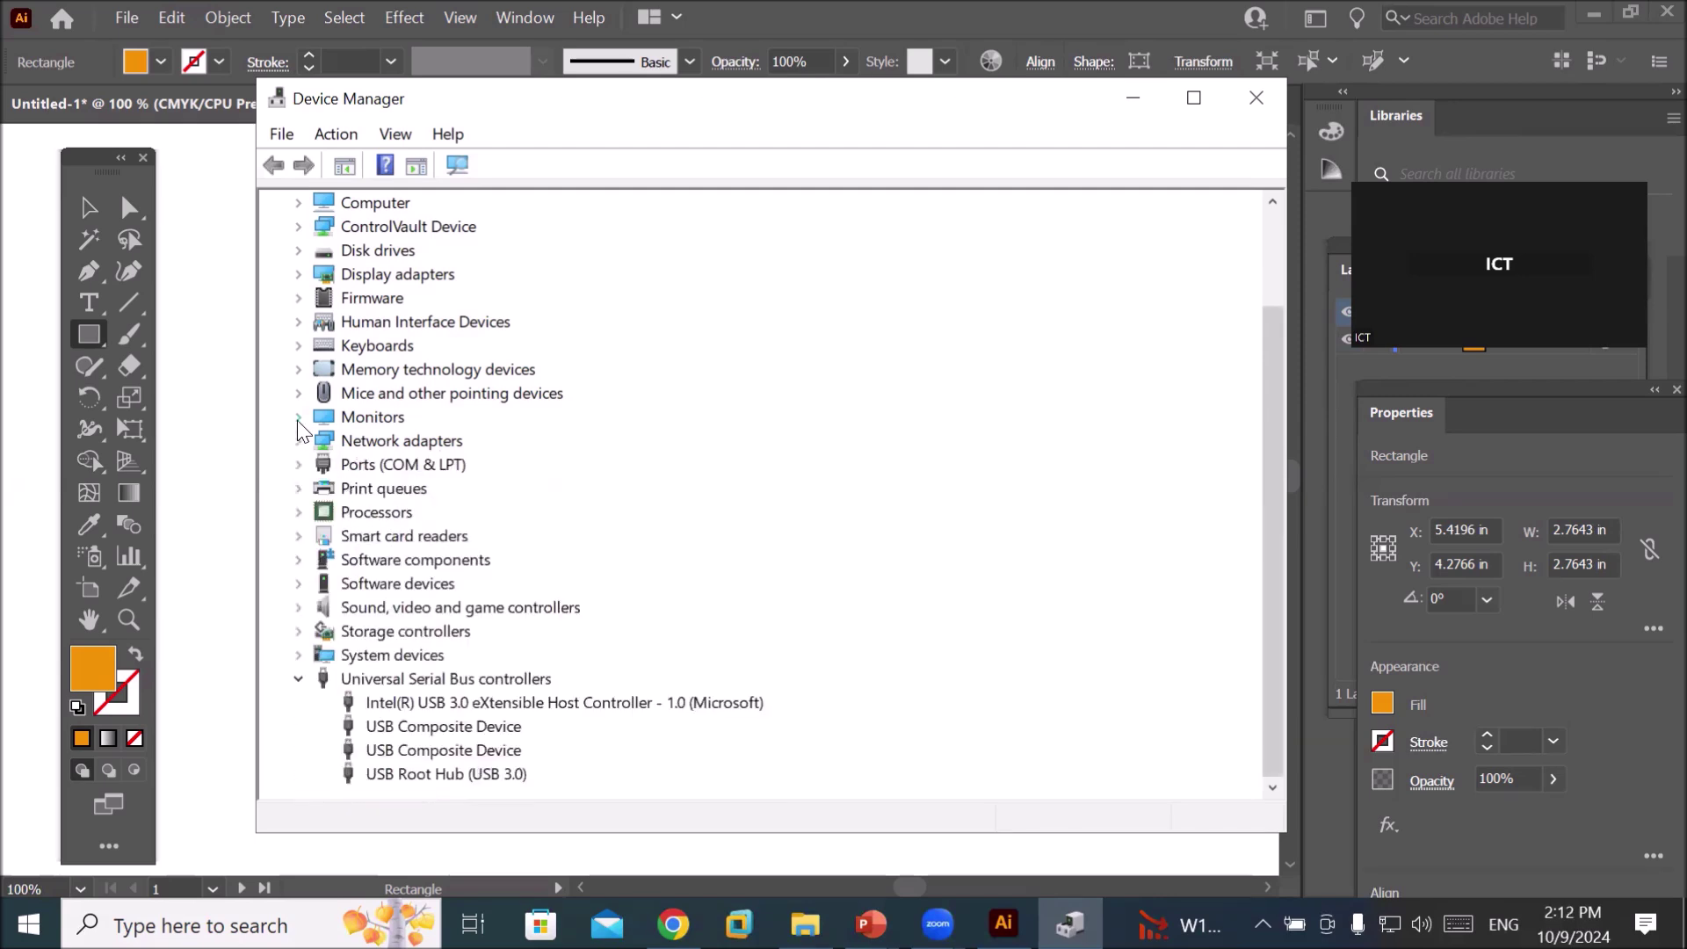
click(297, 418)
click(297, 418)
- Inspect Mice, Memory technology devices, Keyboards, Human Interface Devices and Firmware categories
click(298, 394)
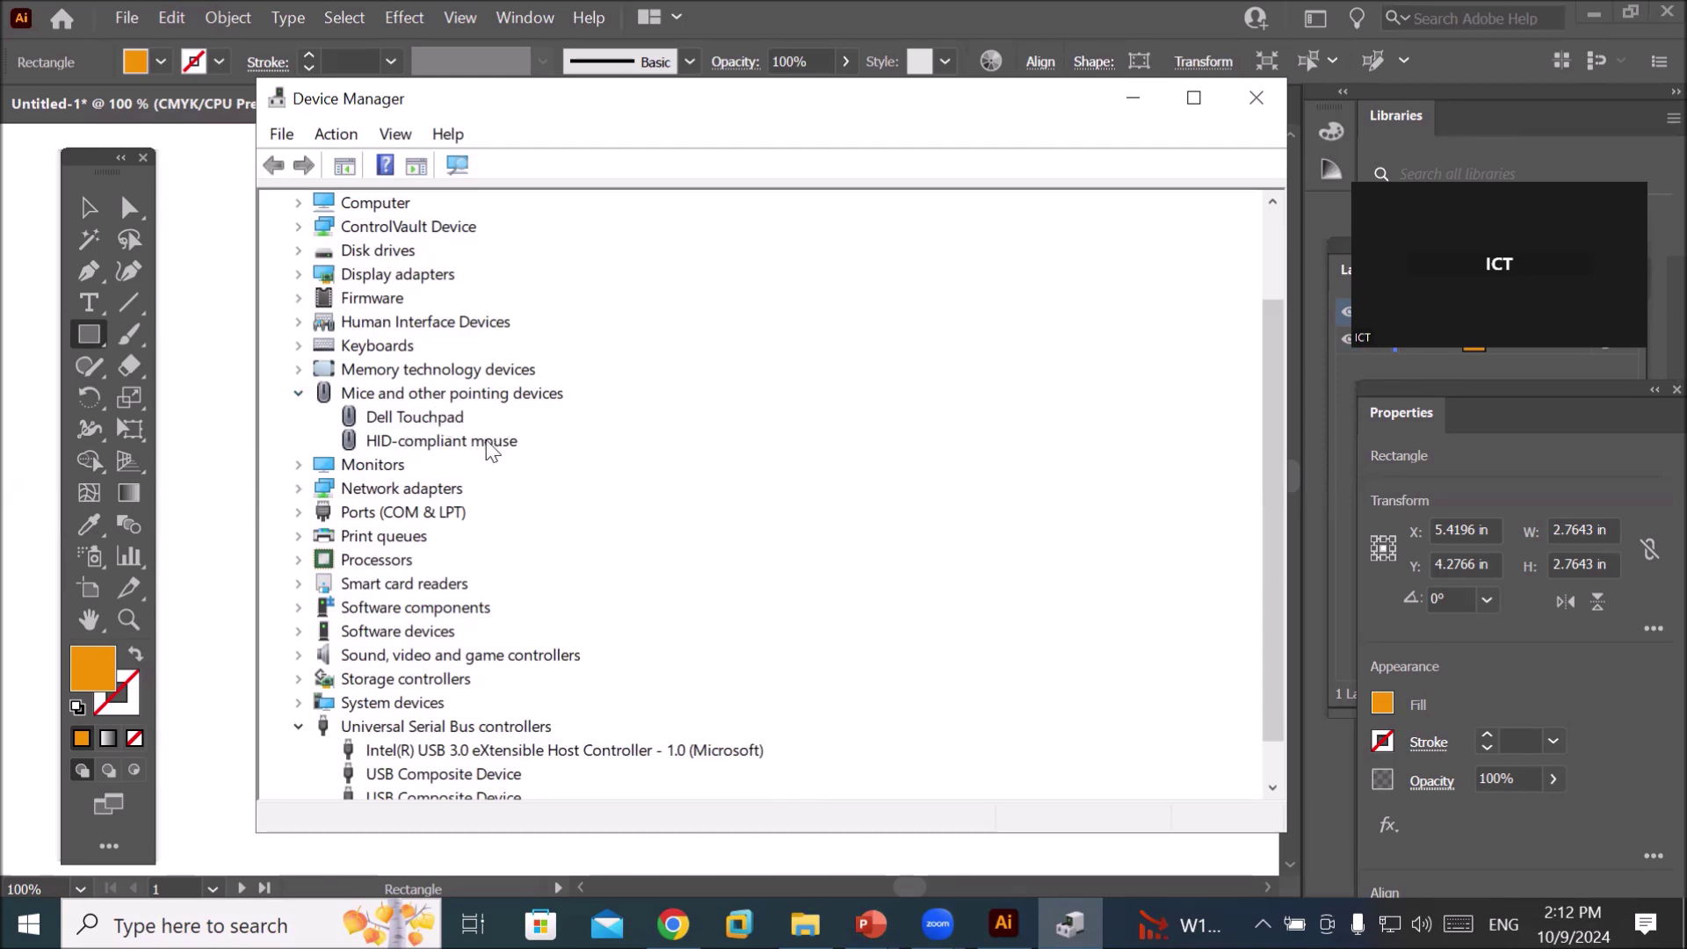
click(297, 394)
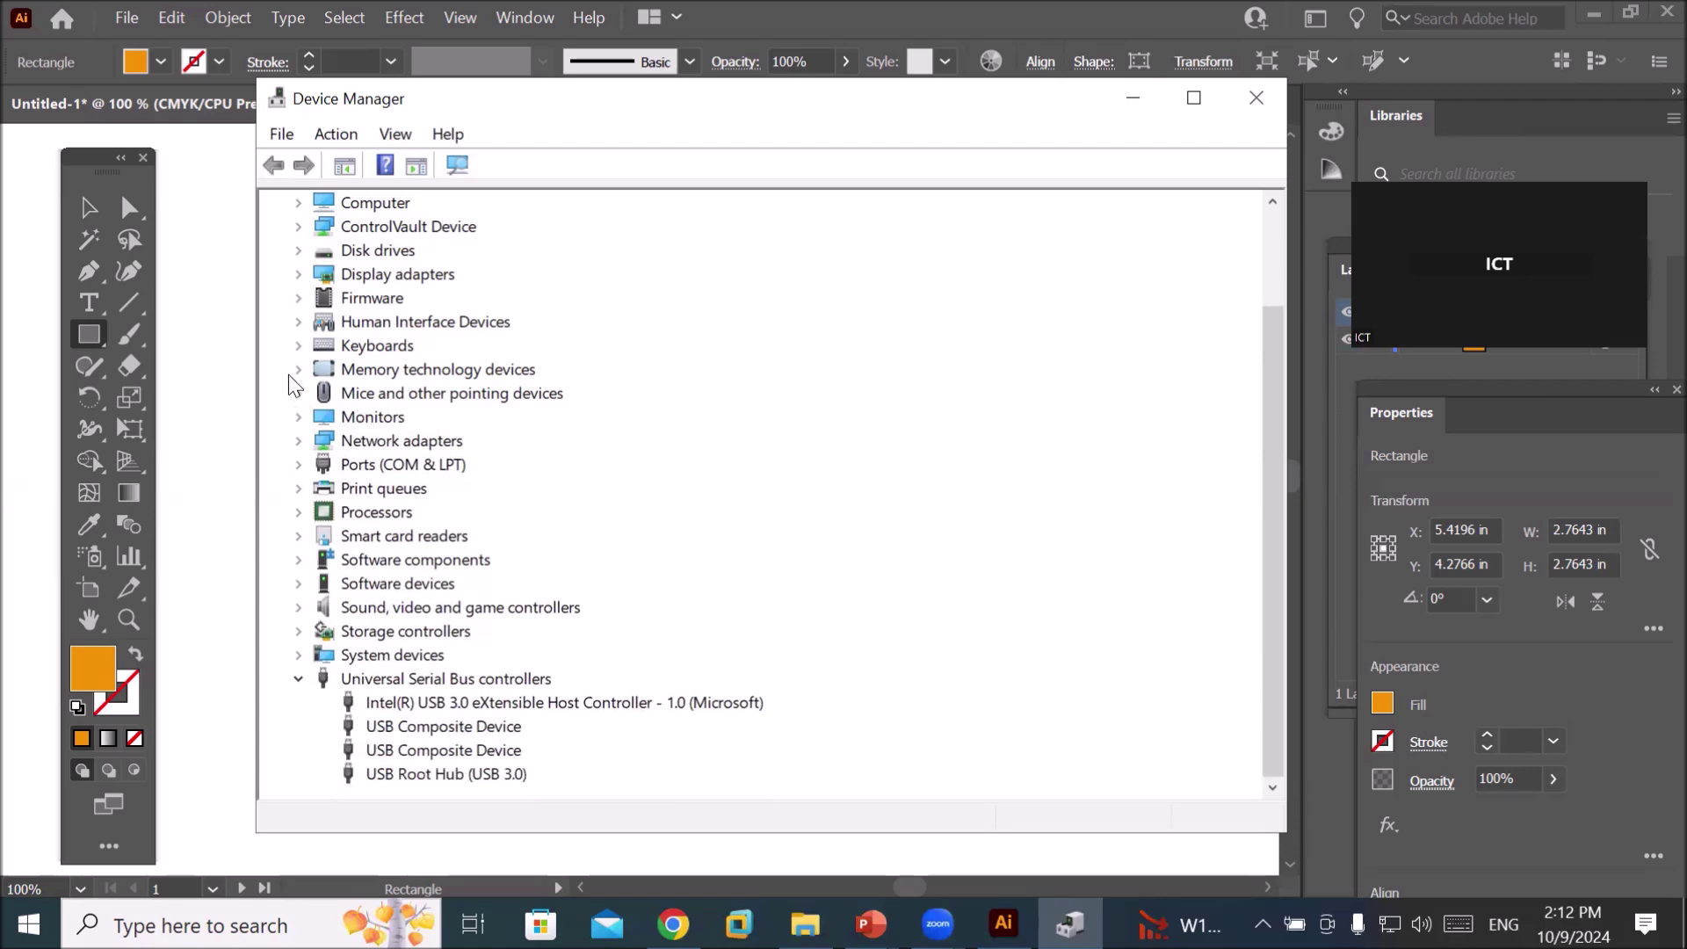
click(297, 369)
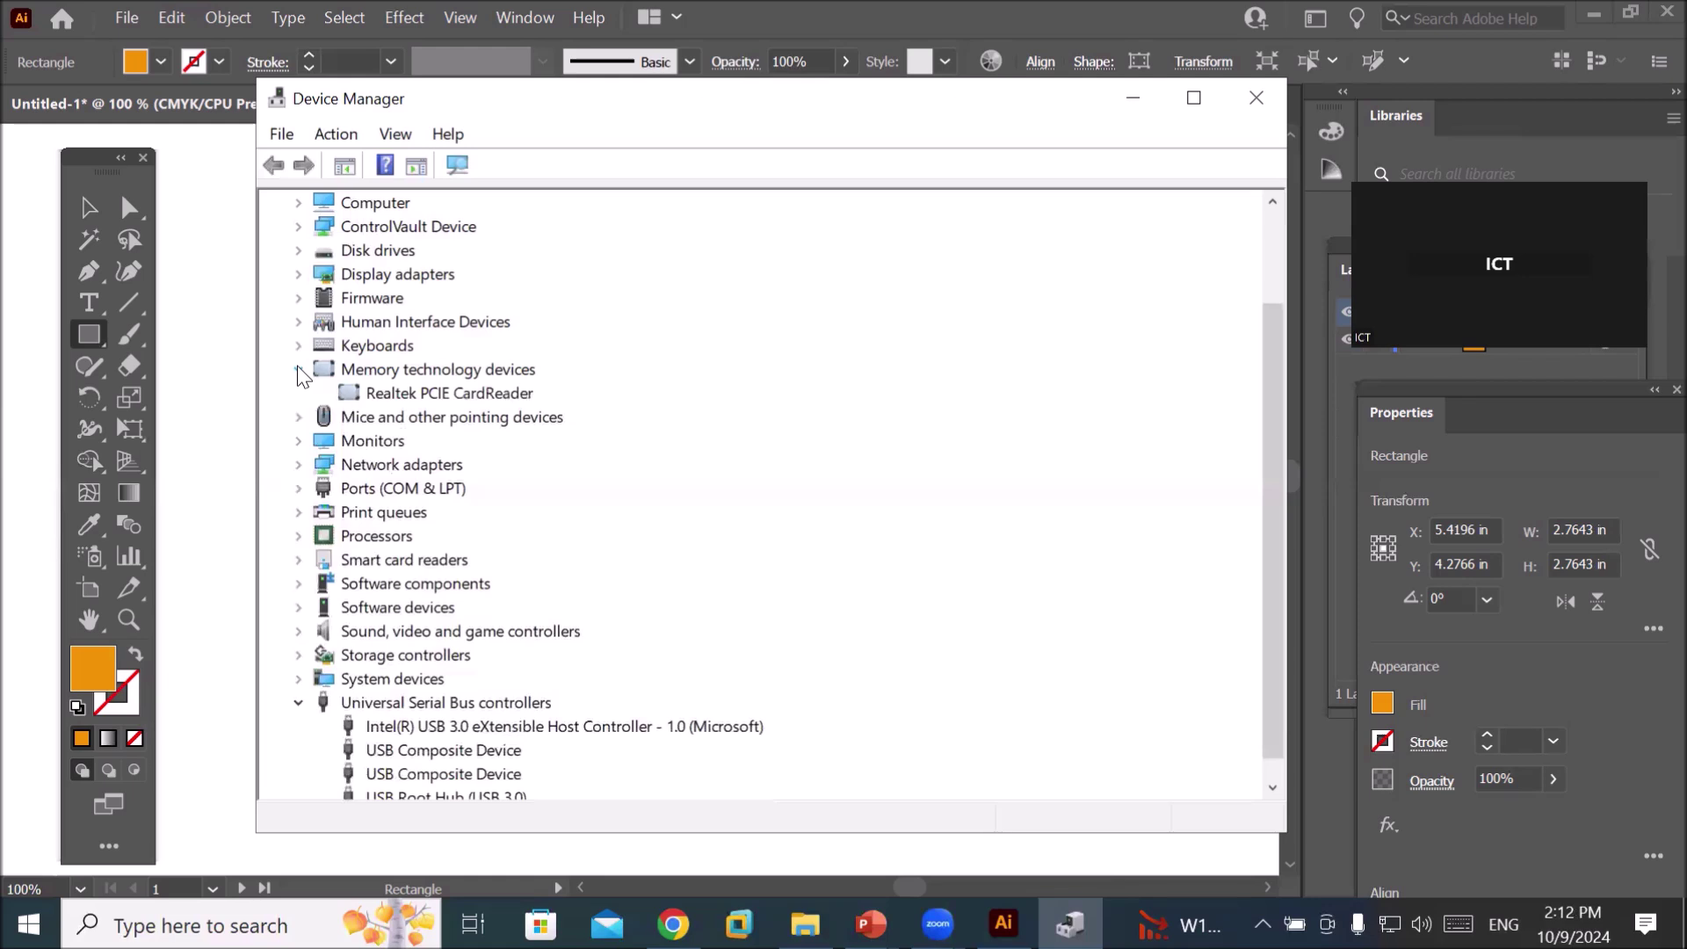
click(297, 368)
click(304, 346)
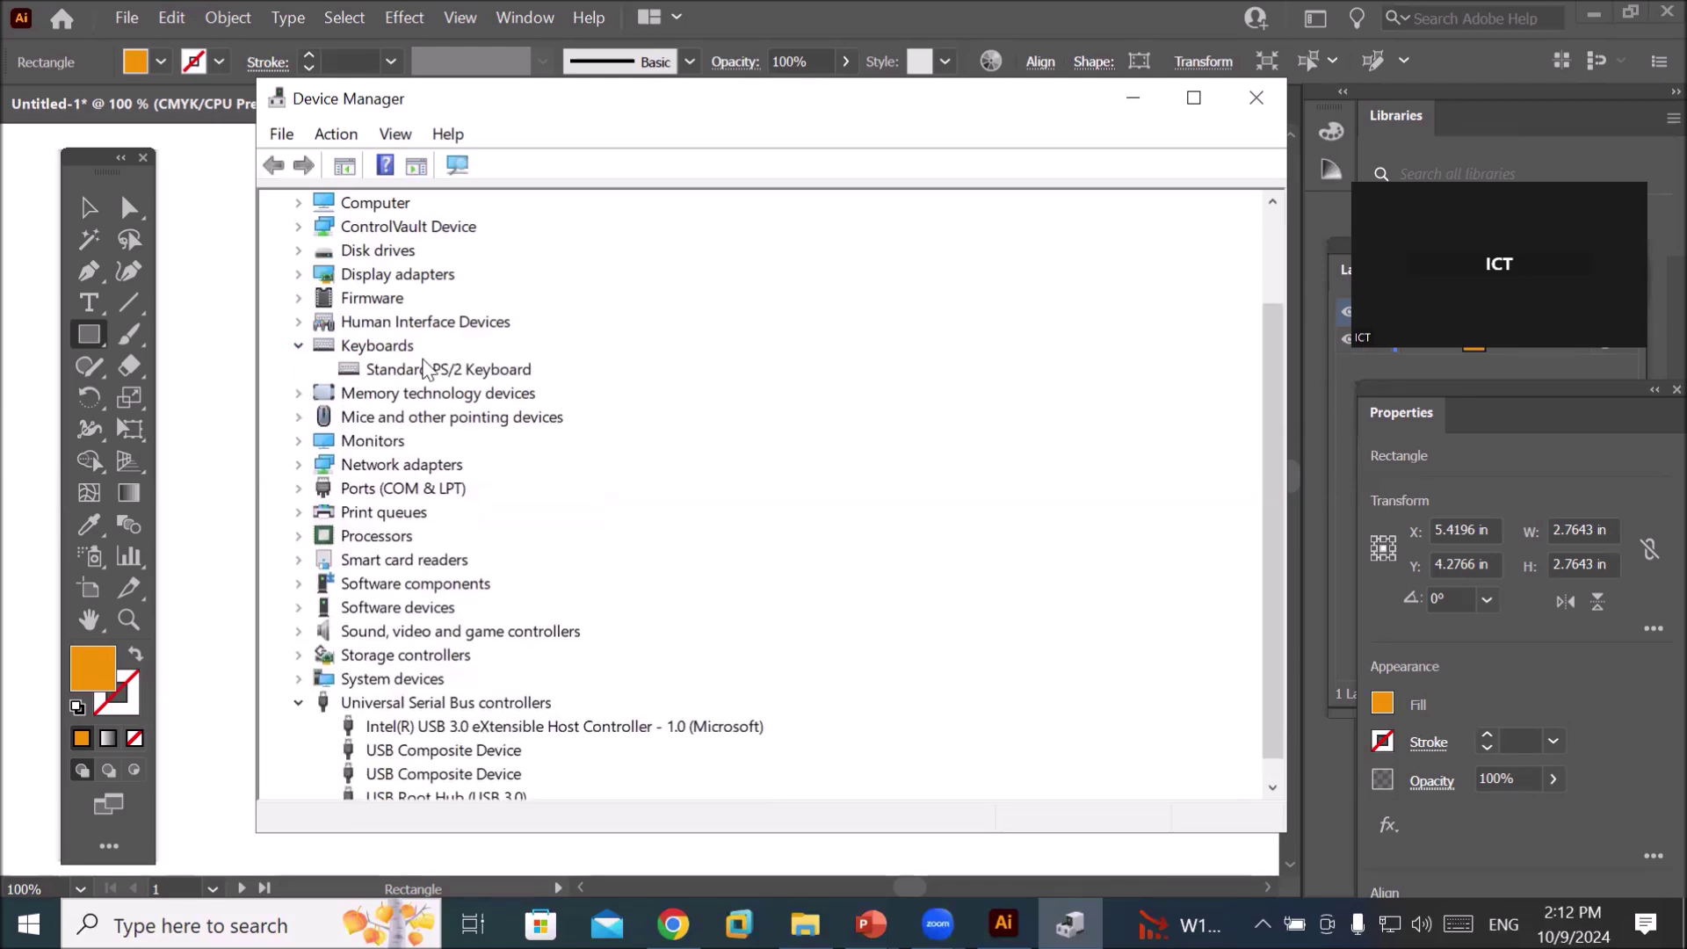
click(302, 323)
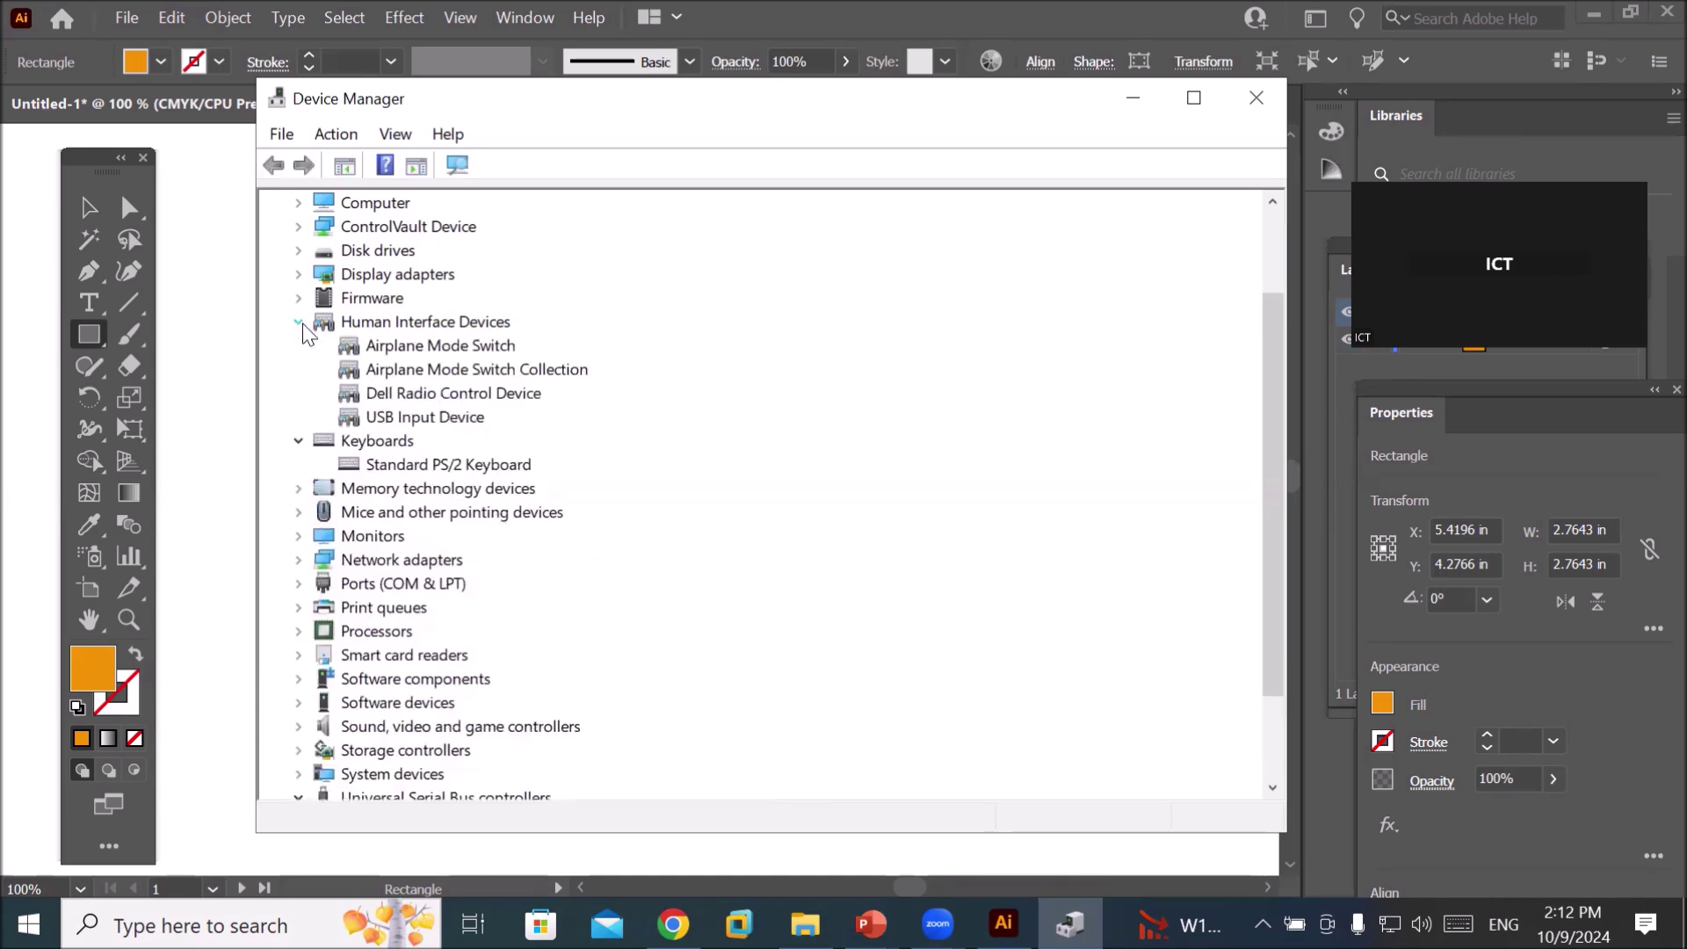
click(300, 322)
click(300, 298)
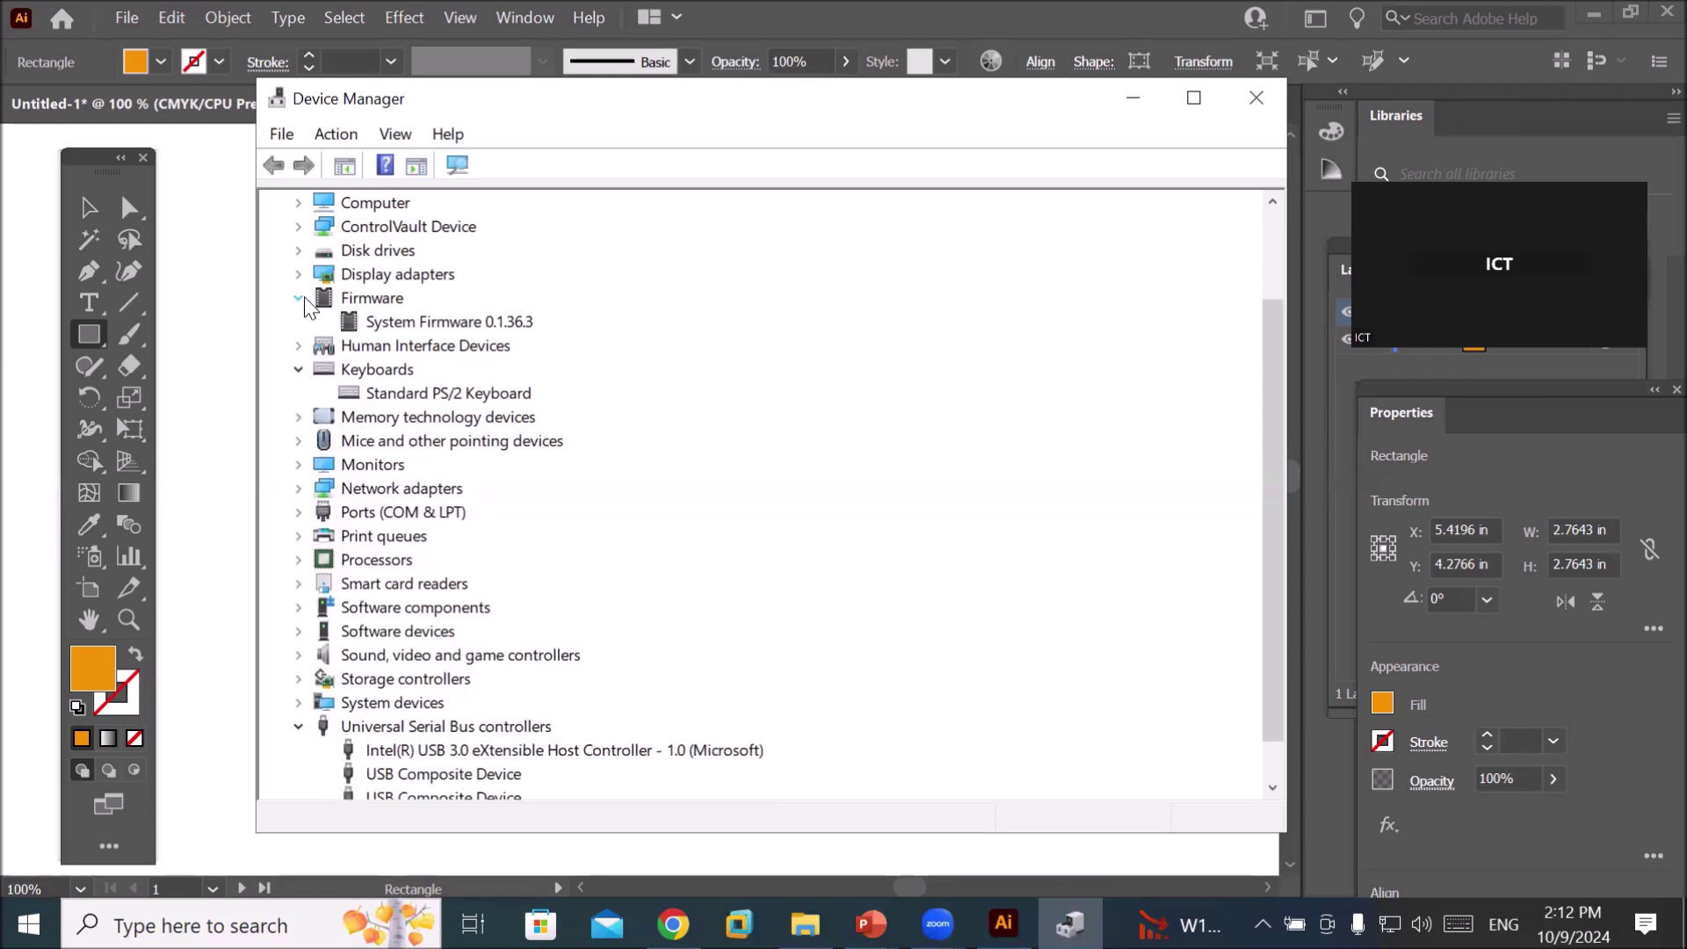
- Select Intel(R) HD Graphics 520 under Display adapters, then return to Illustrator
click(302, 276)
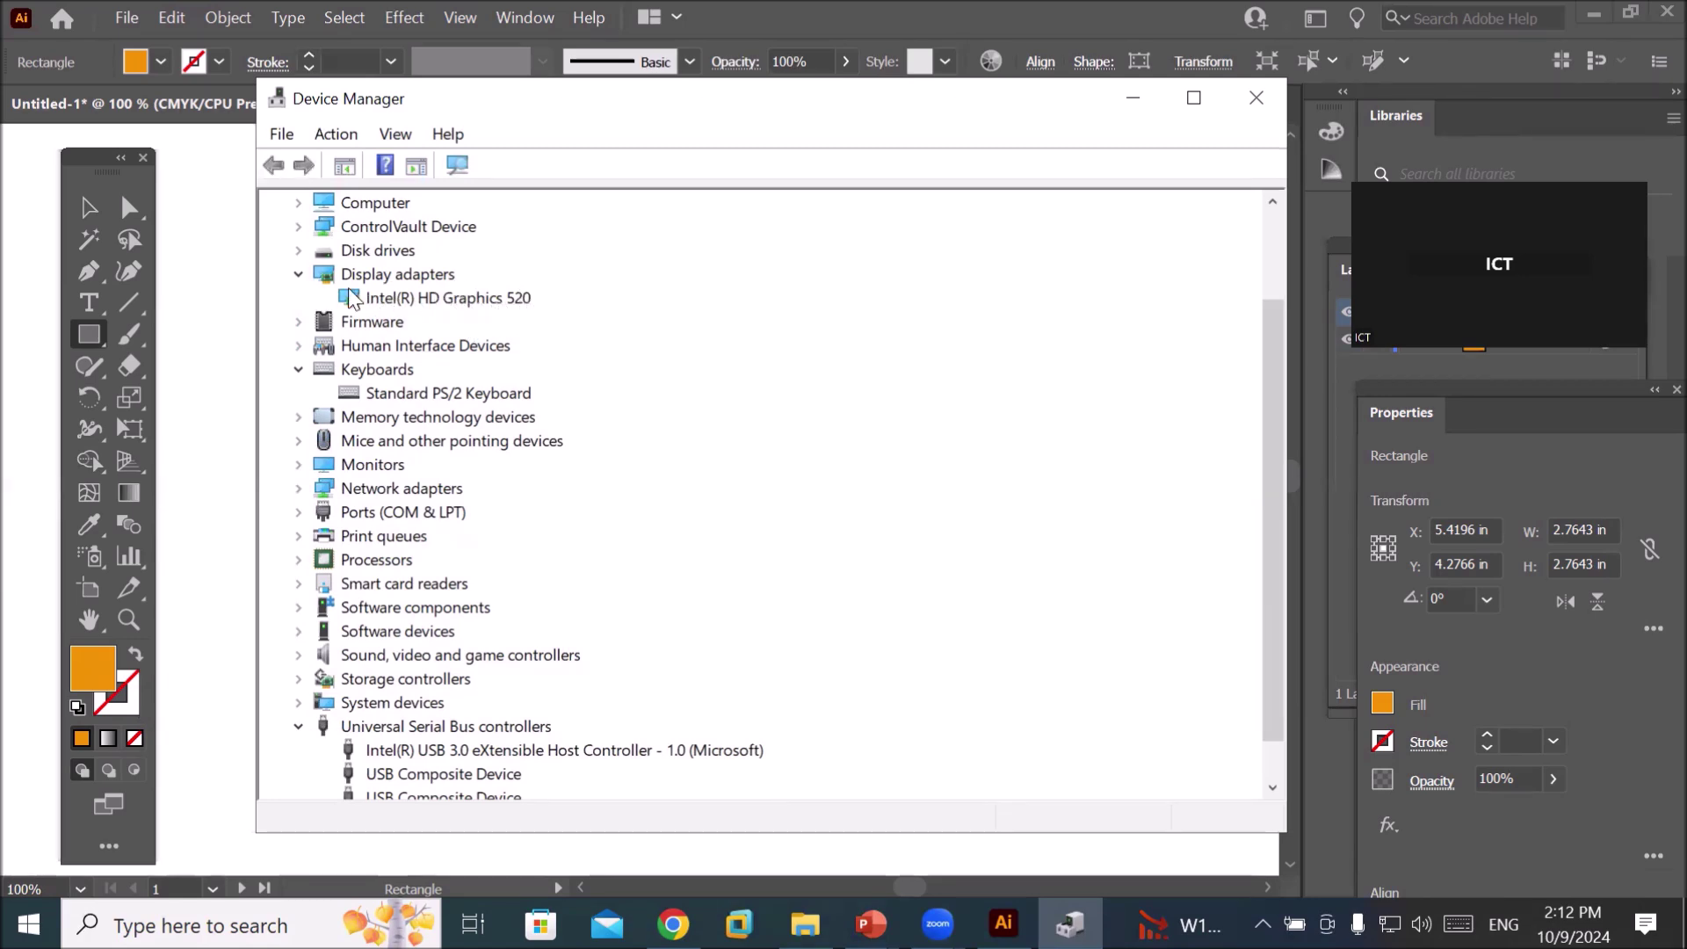
click(298, 274)
click(469, 303)
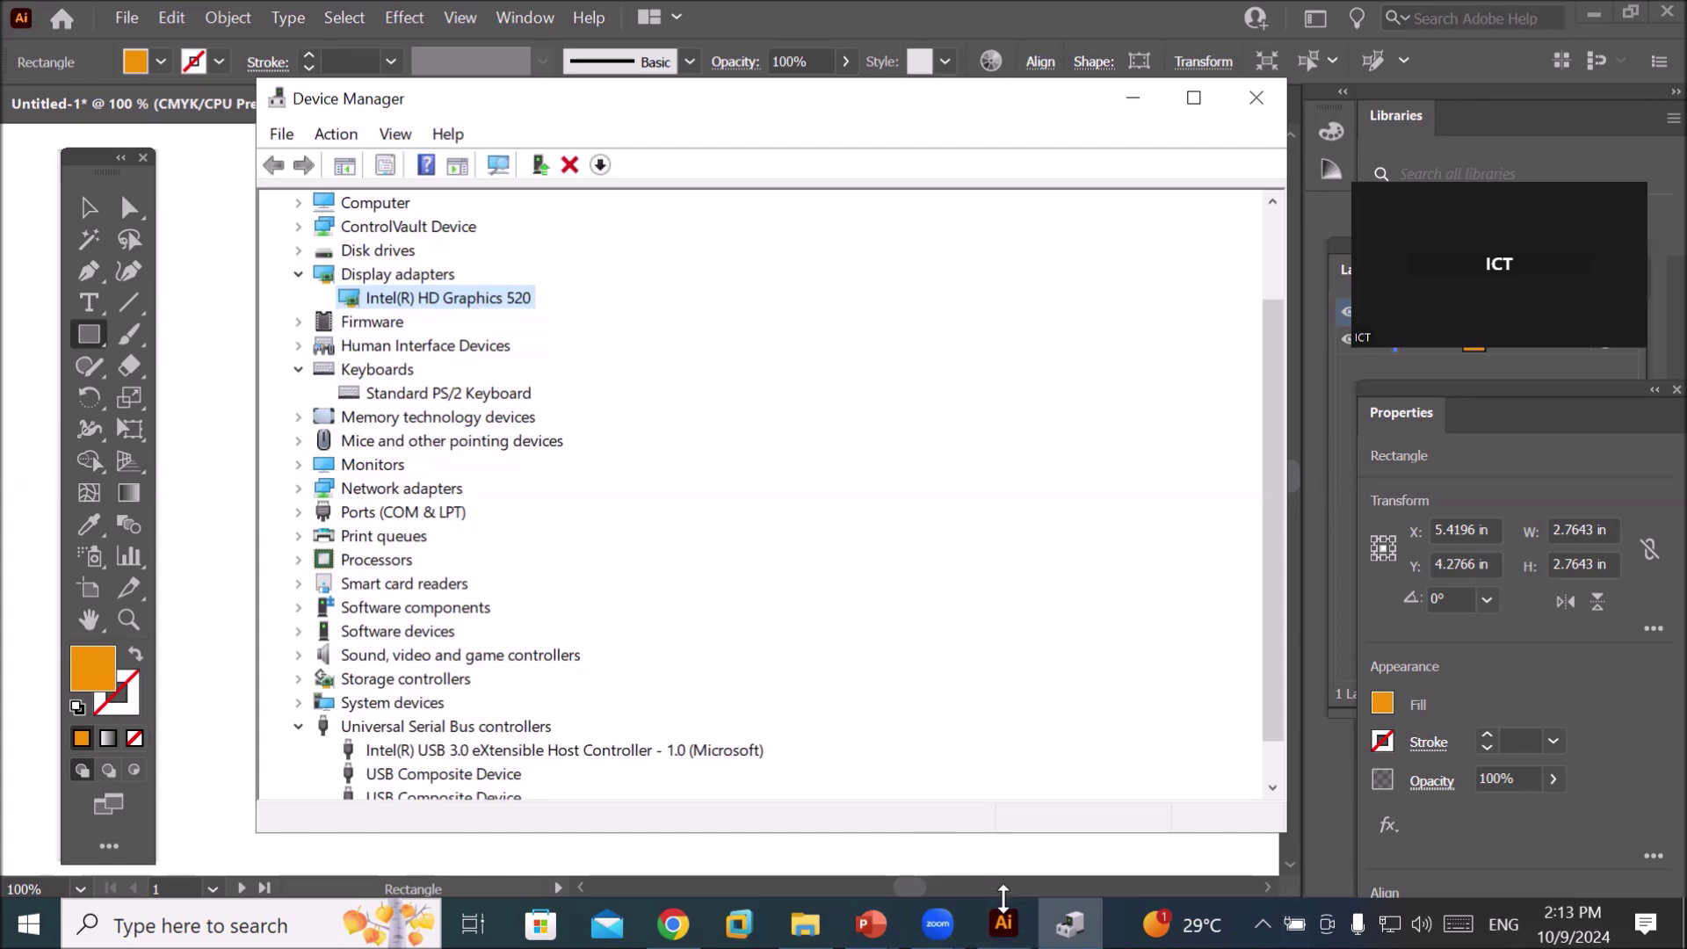
click(1003, 910)
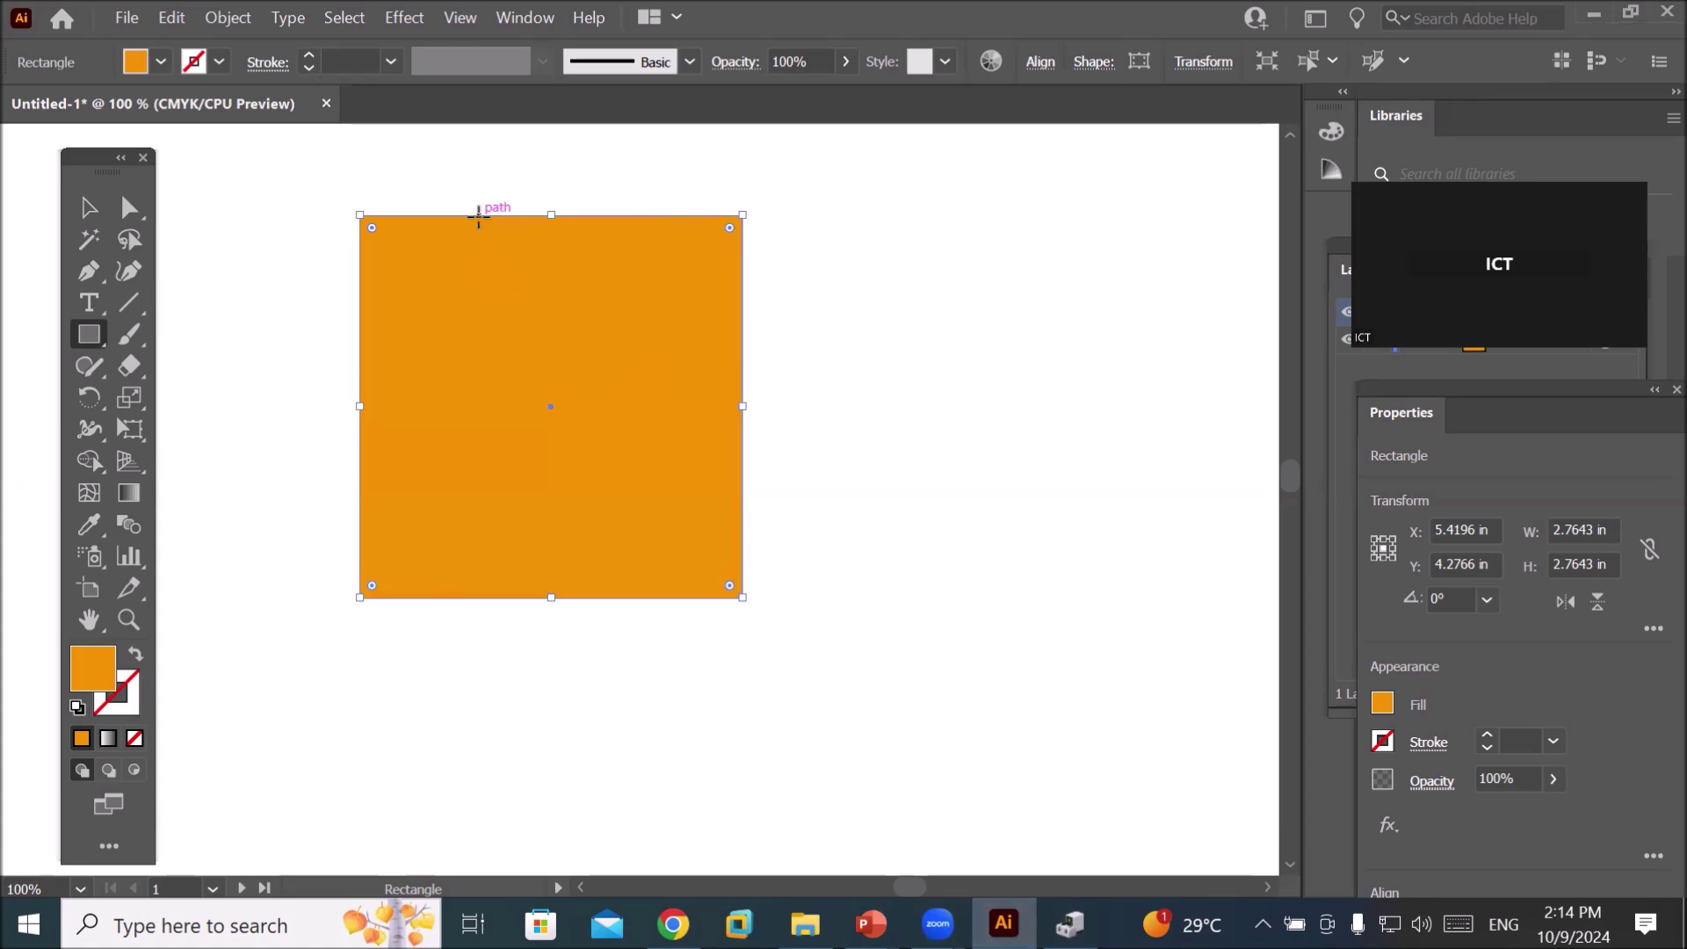
- Show the square's Appearance panel and apply 3D Extrude & Bevel from its fx menu
click(395, 20)
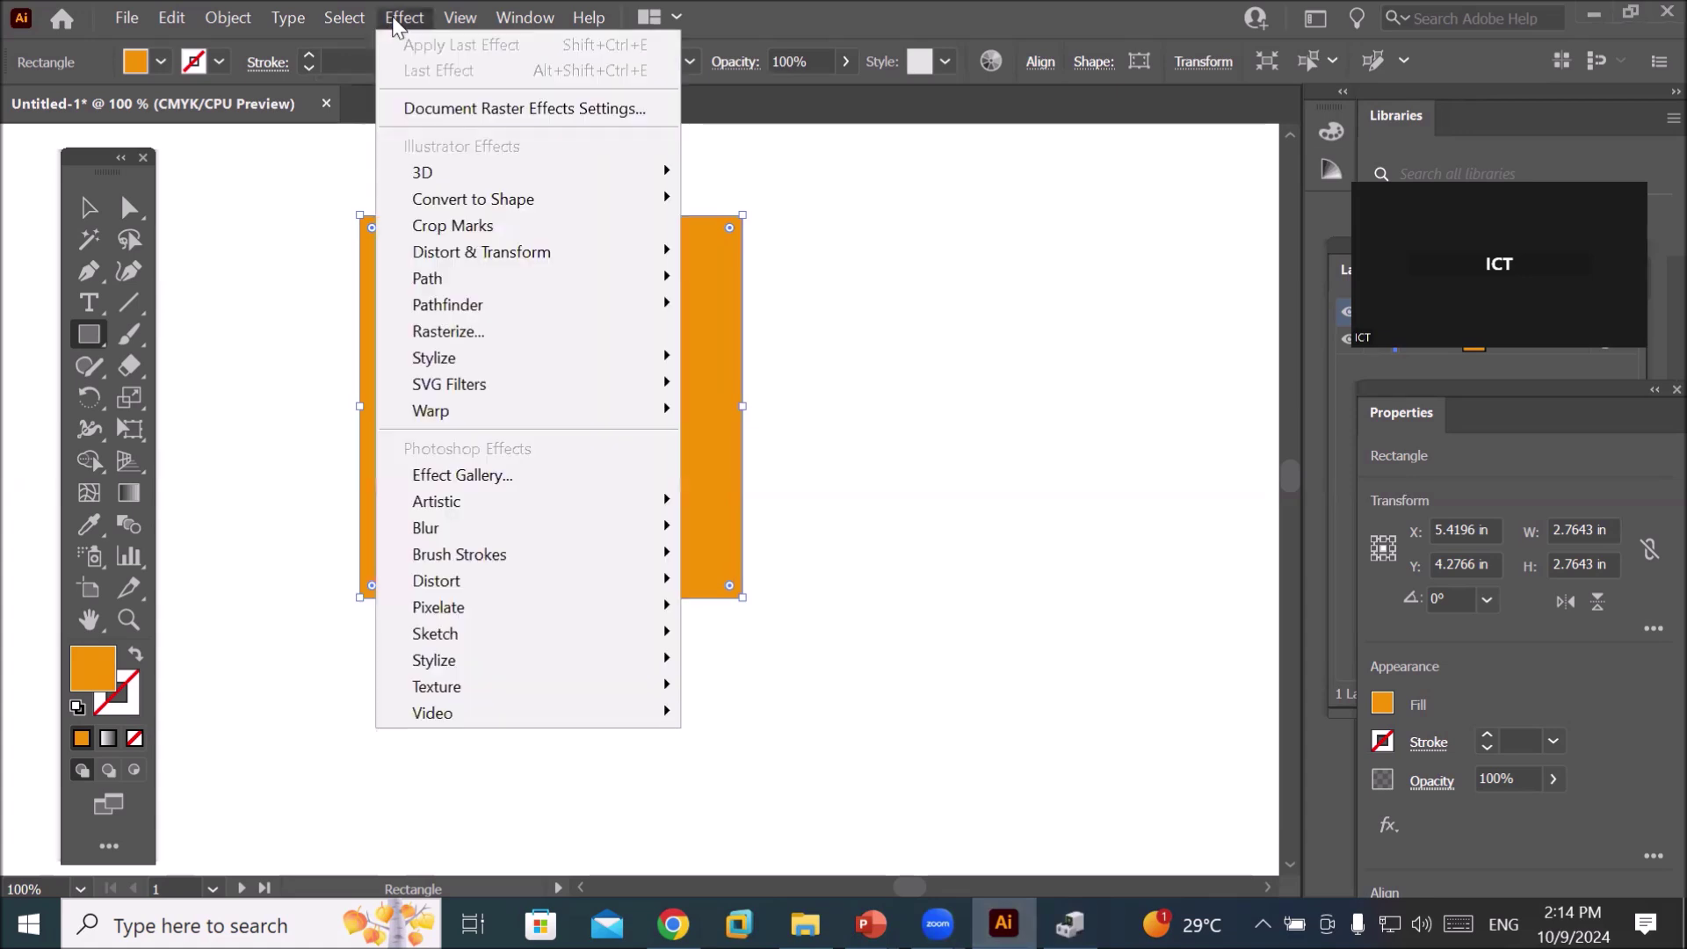
mouse_move(527, 172)
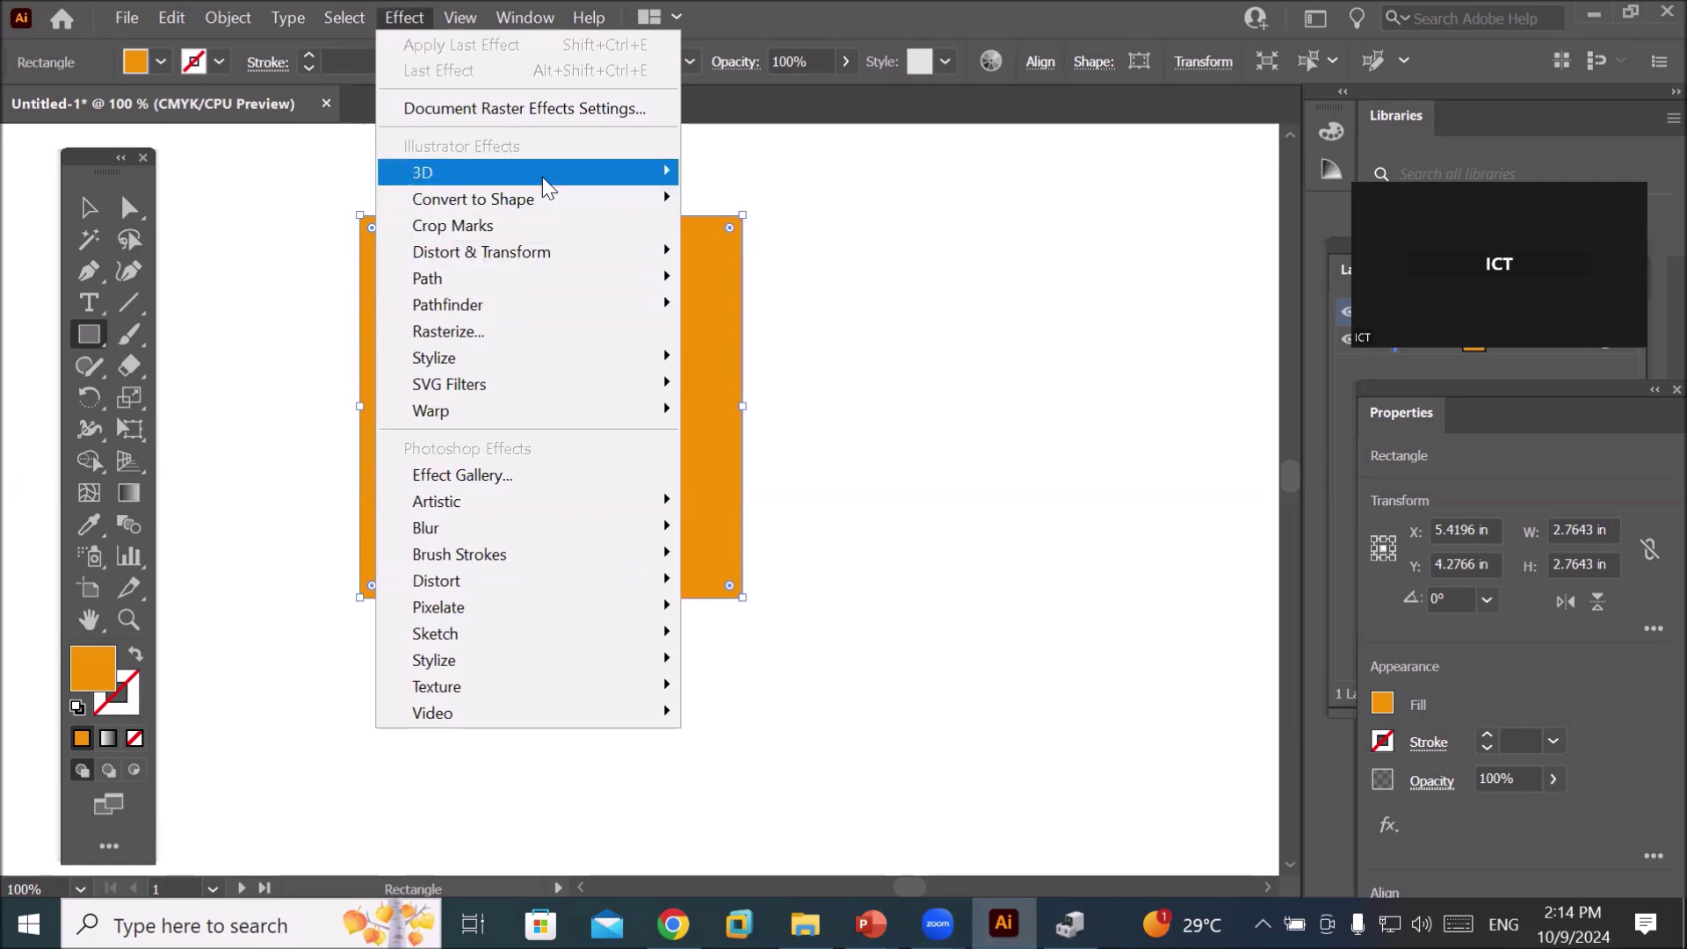
click(399, 13)
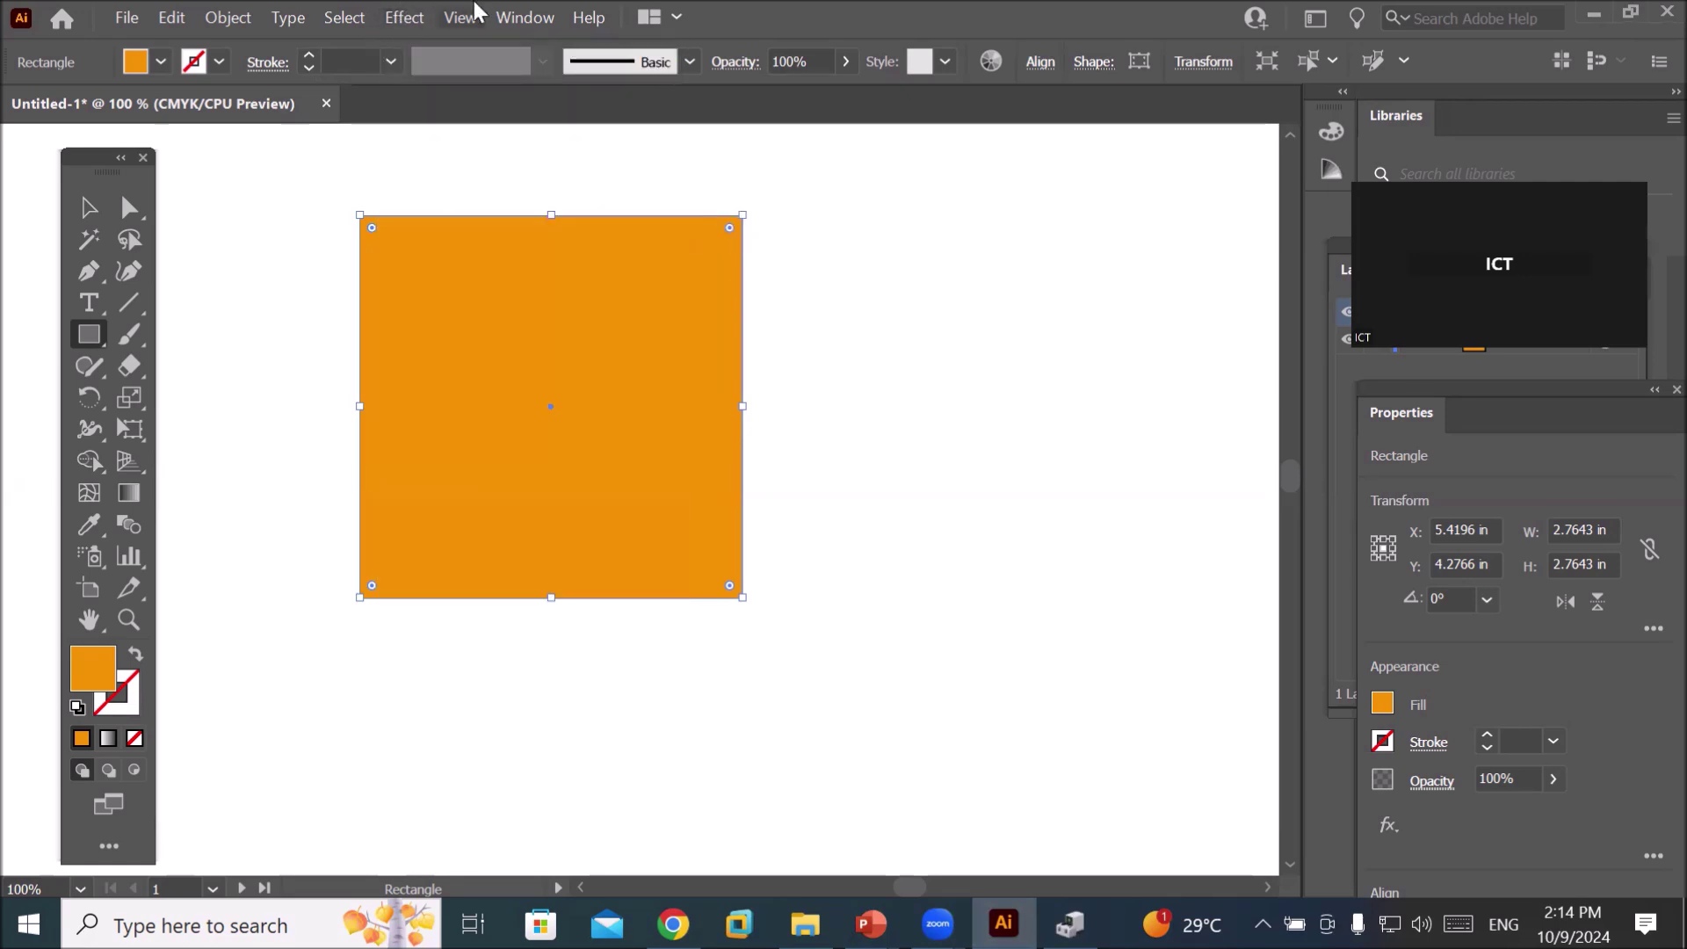
click(529, 15)
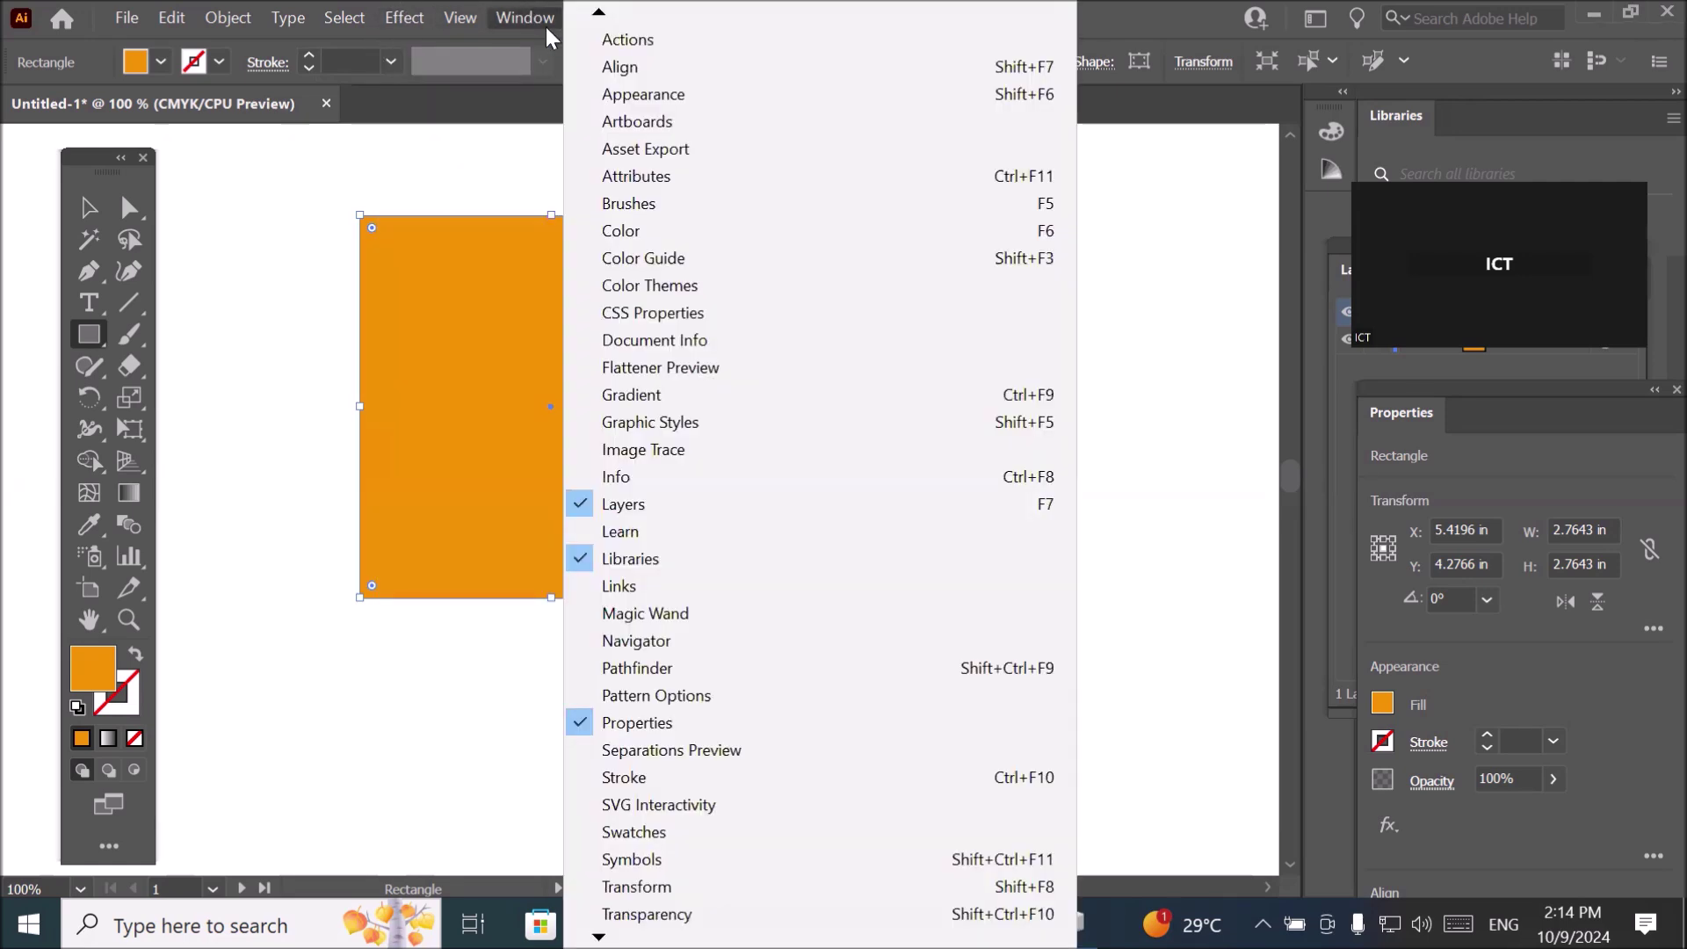
click(640, 95)
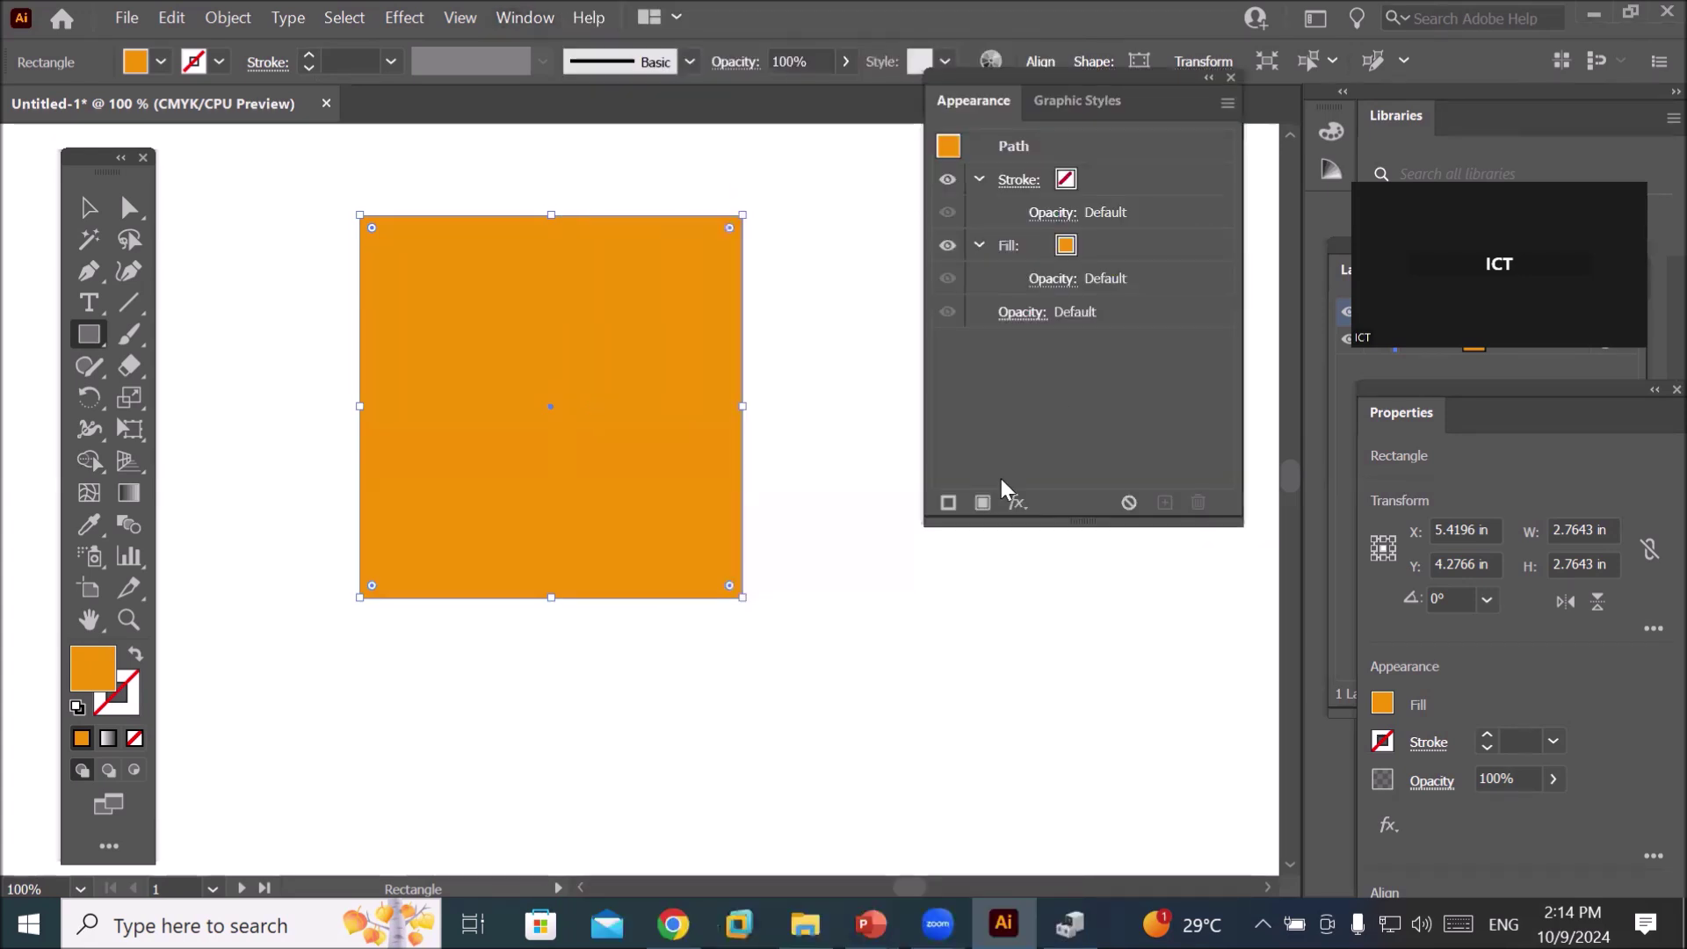
click(1018, 504)
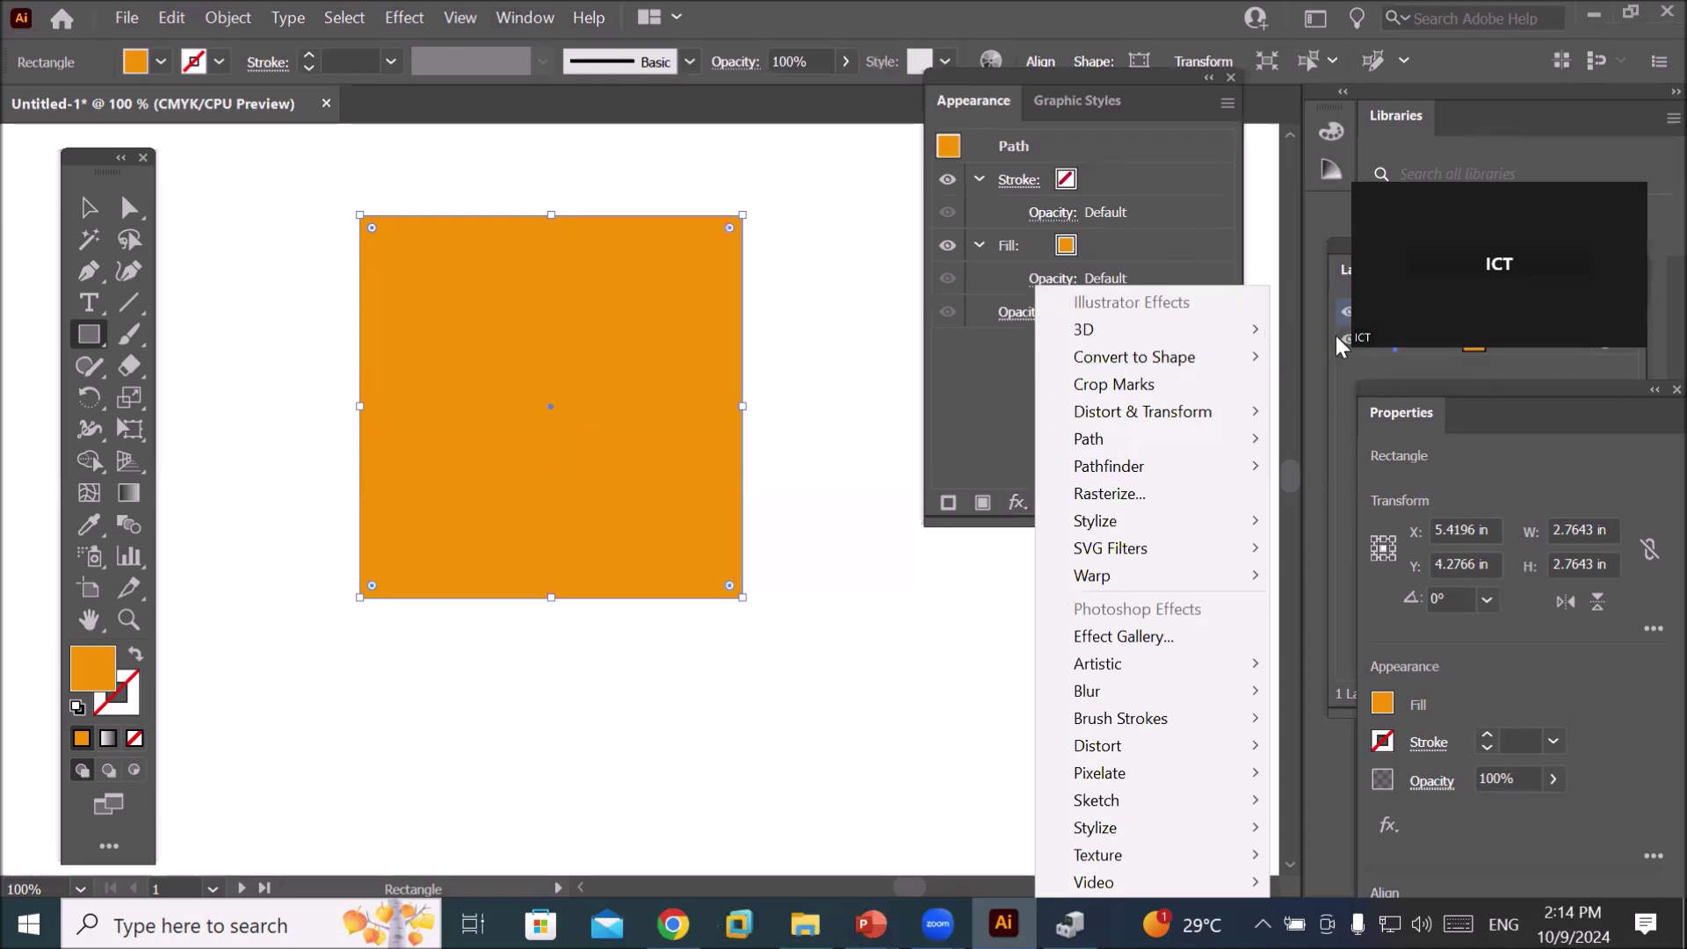
click(1336, 335)
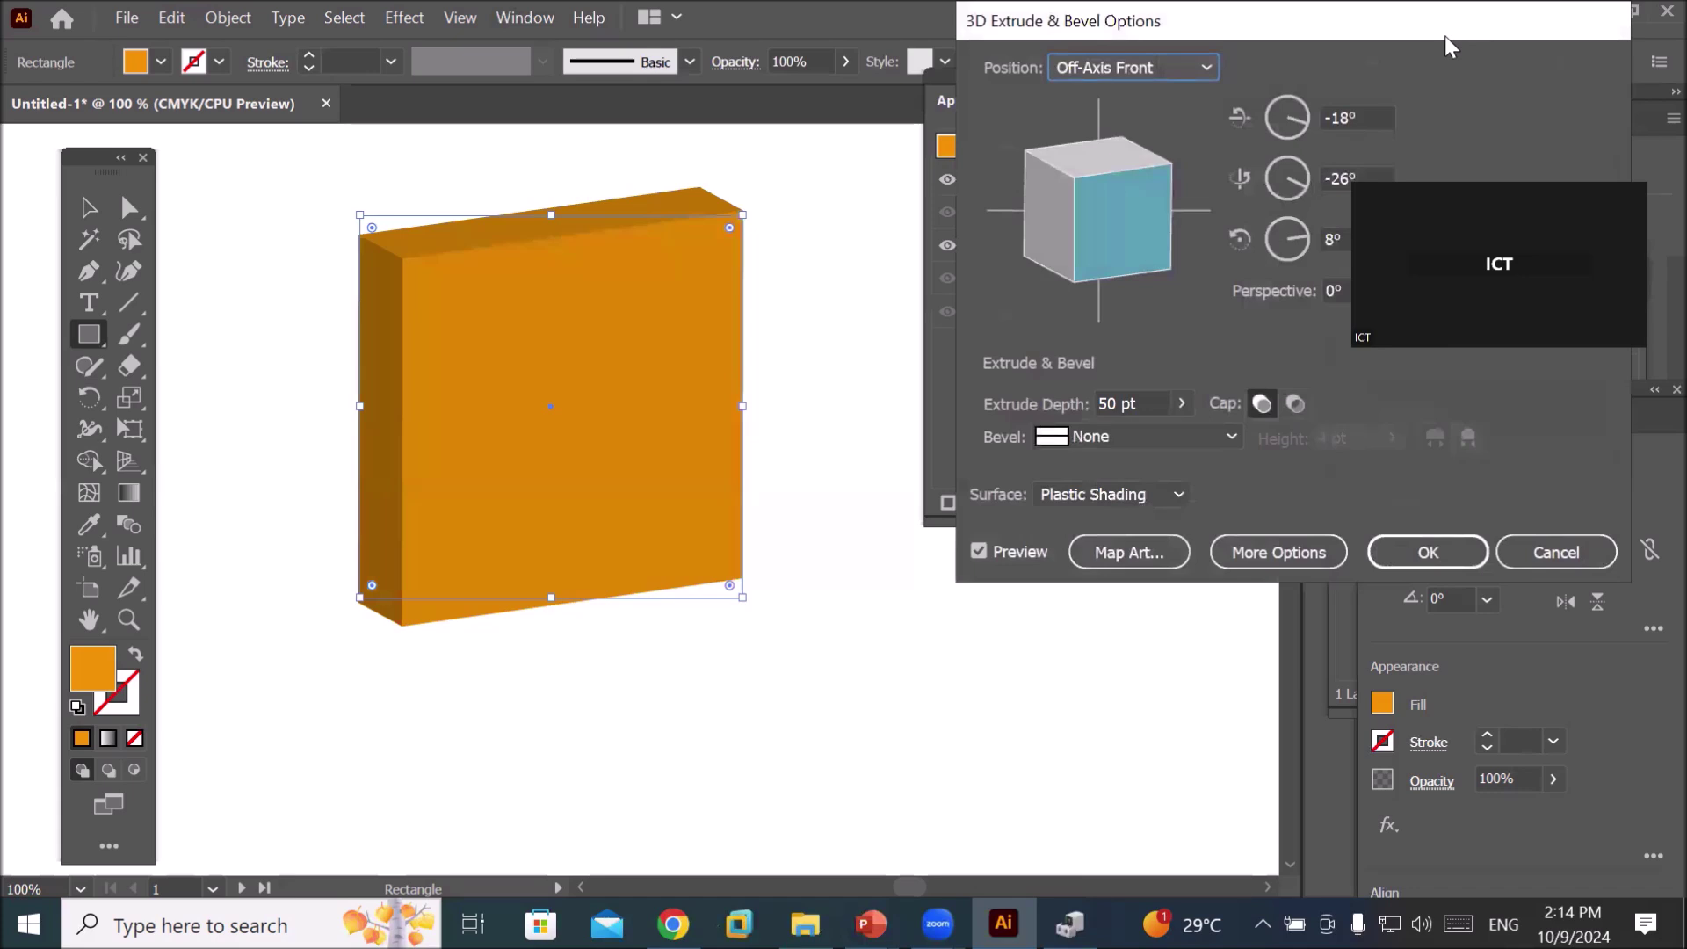
- Preview the box in Front, then Off-Axis Front, finally settling on Off-Axis Right
drag(1444, 35, 1215, 186)
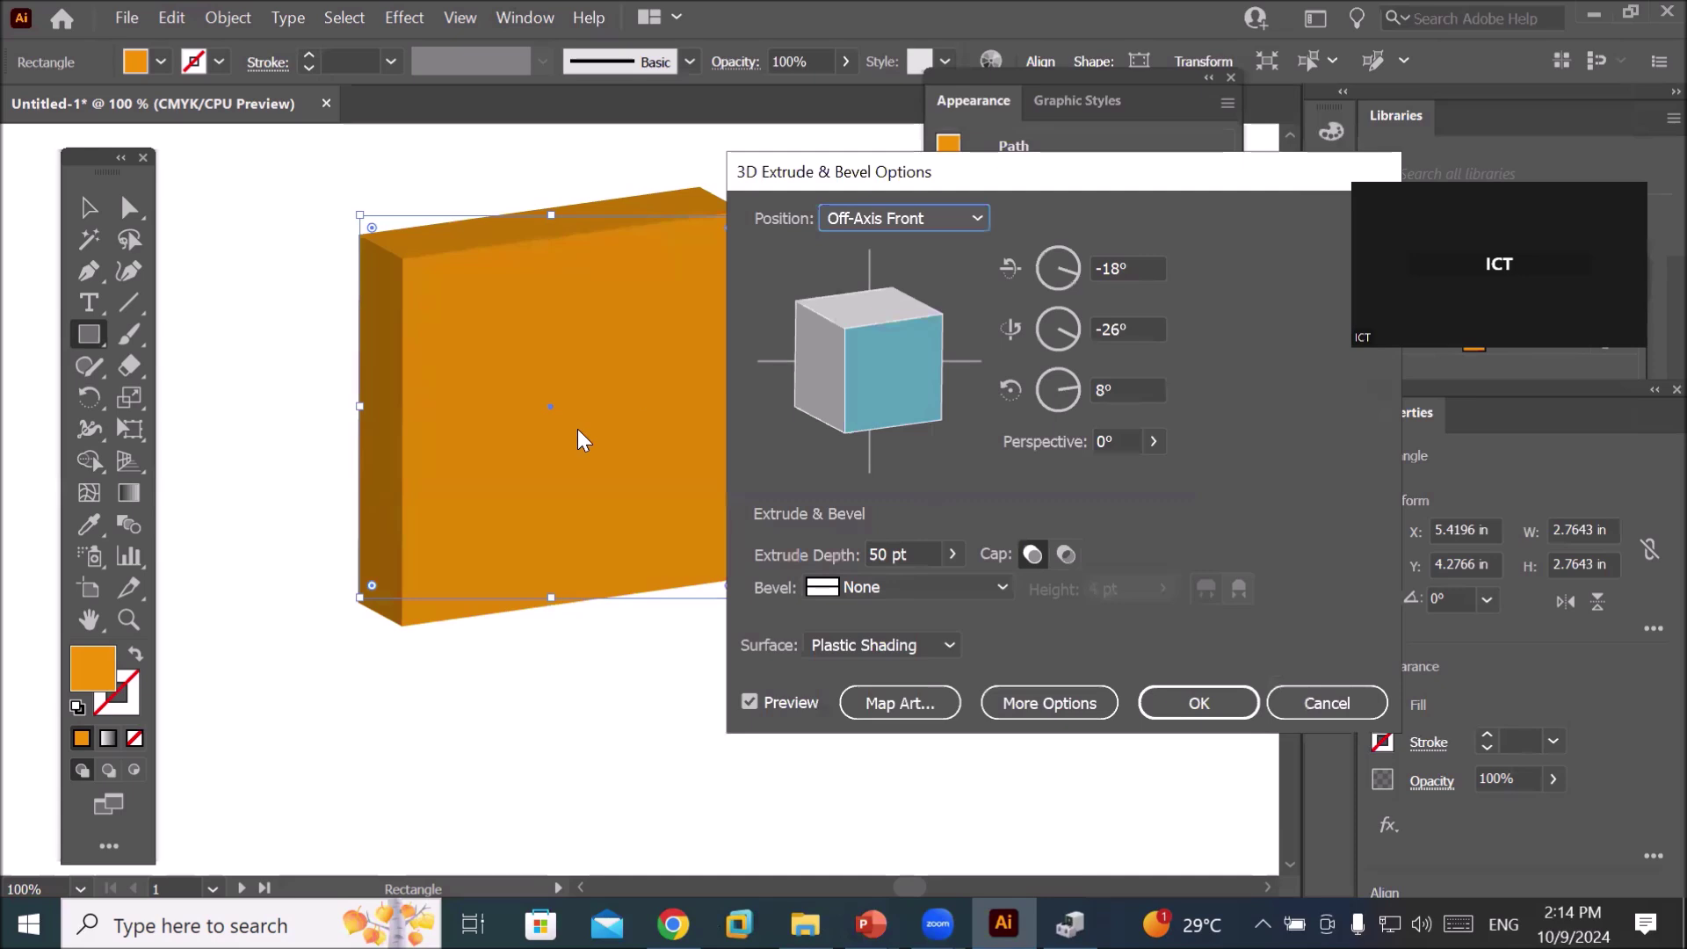
drag(978, 179, 1043, 252)
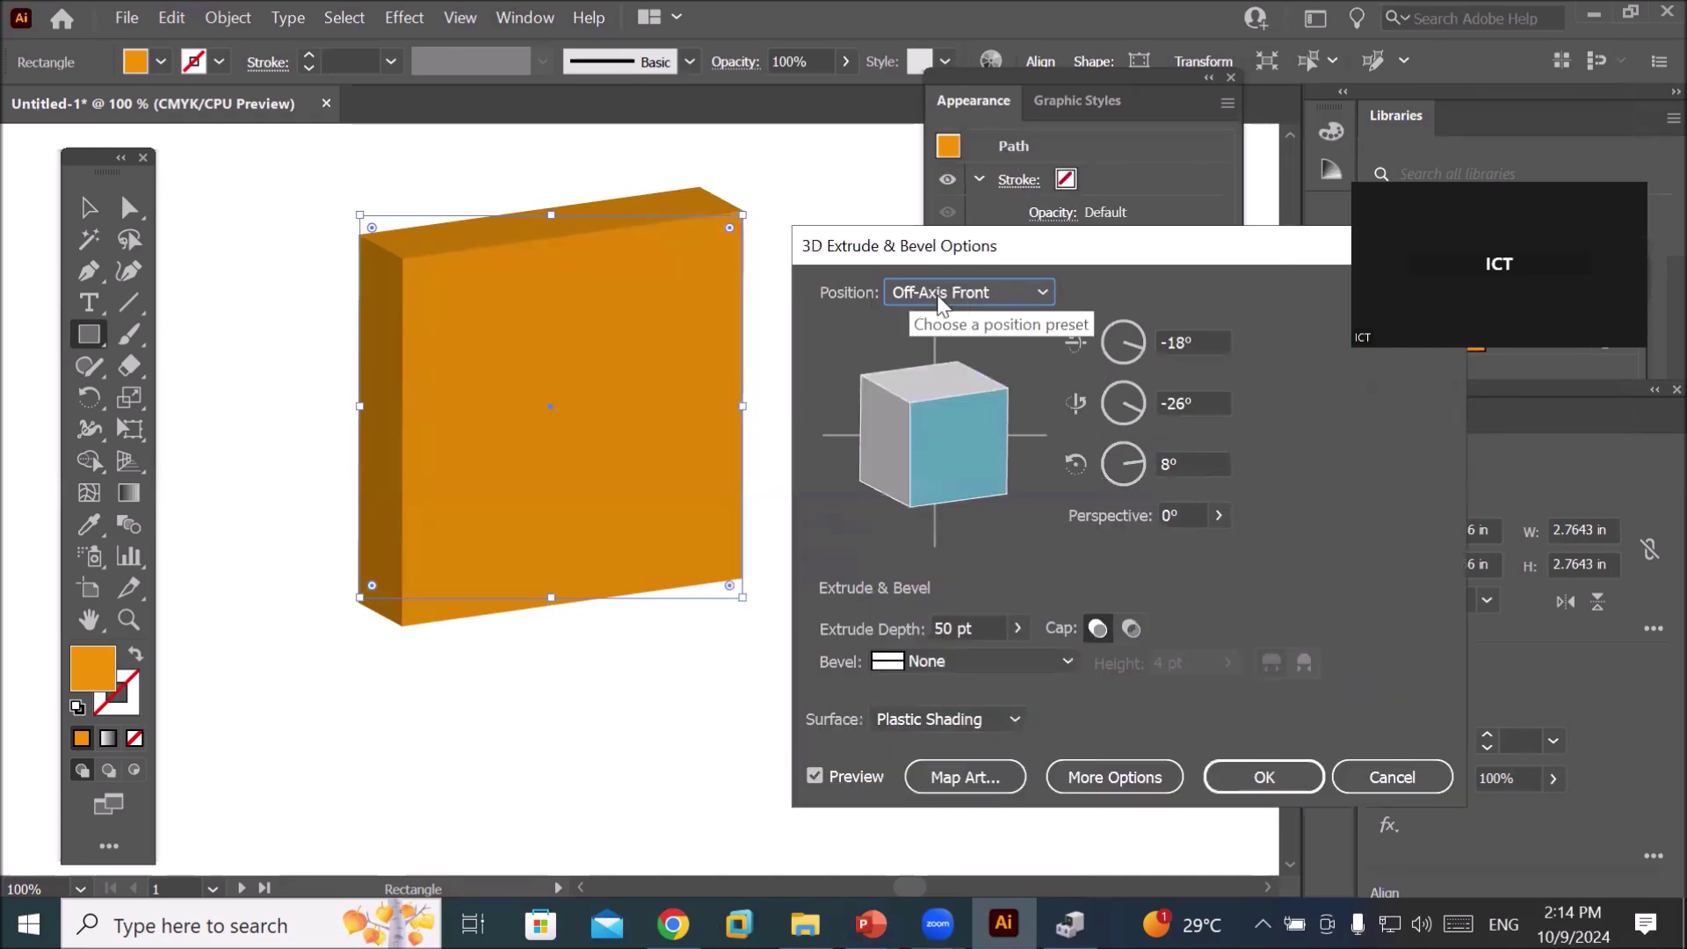
click(905, 293)
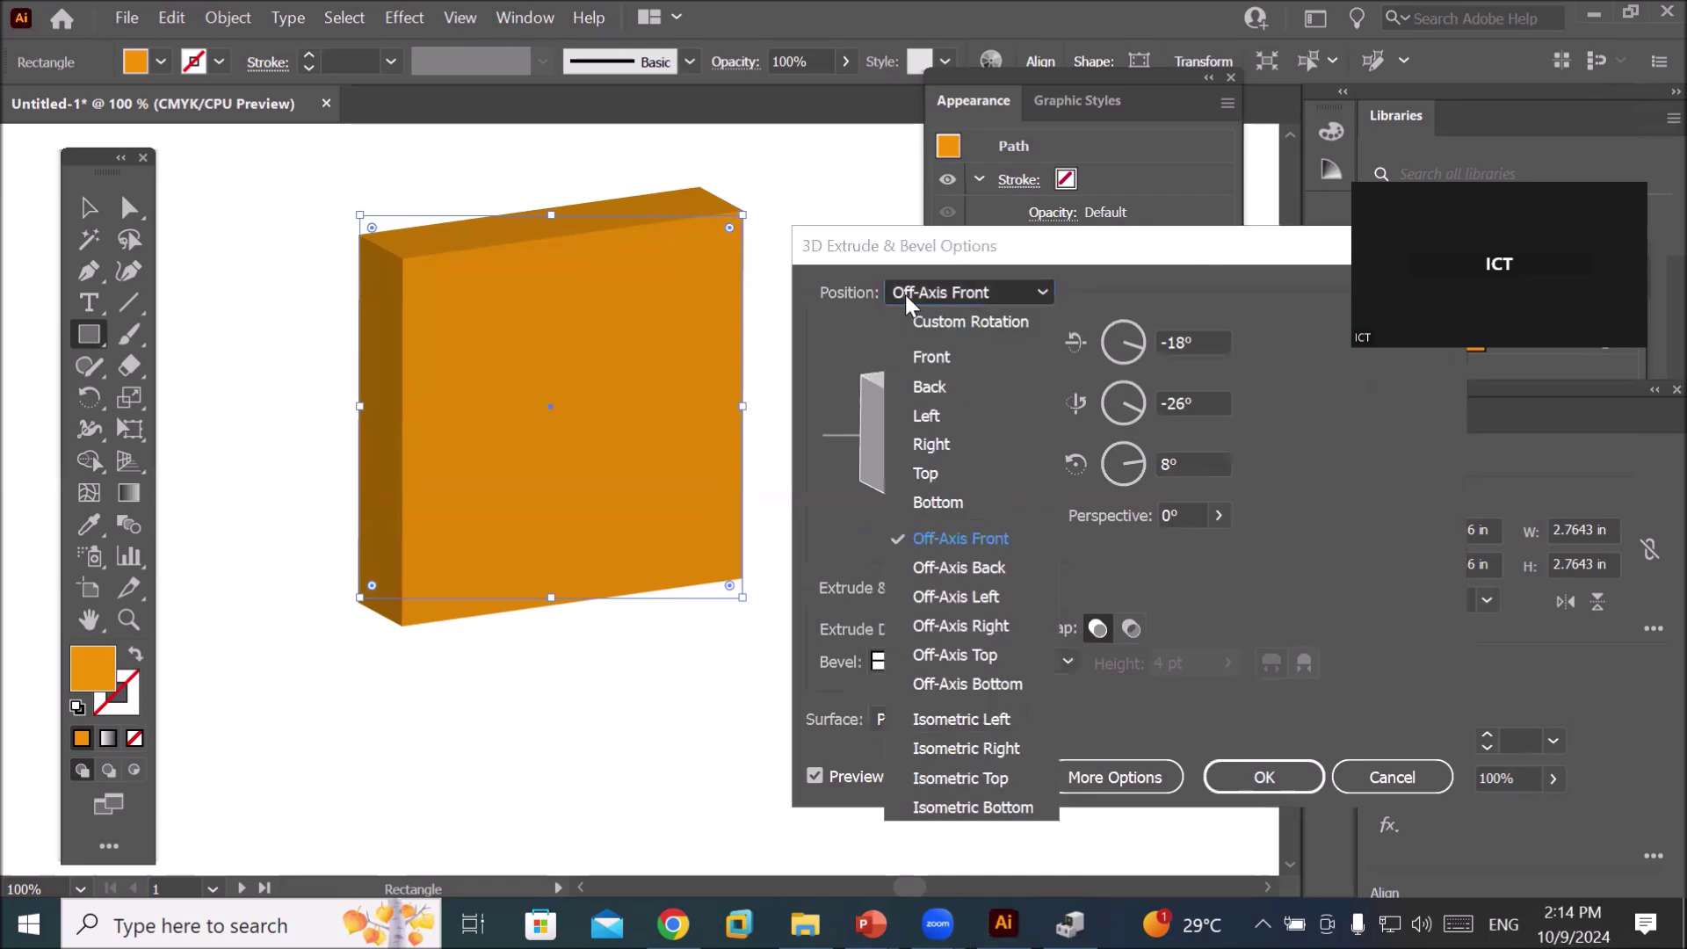
click(920, 355)
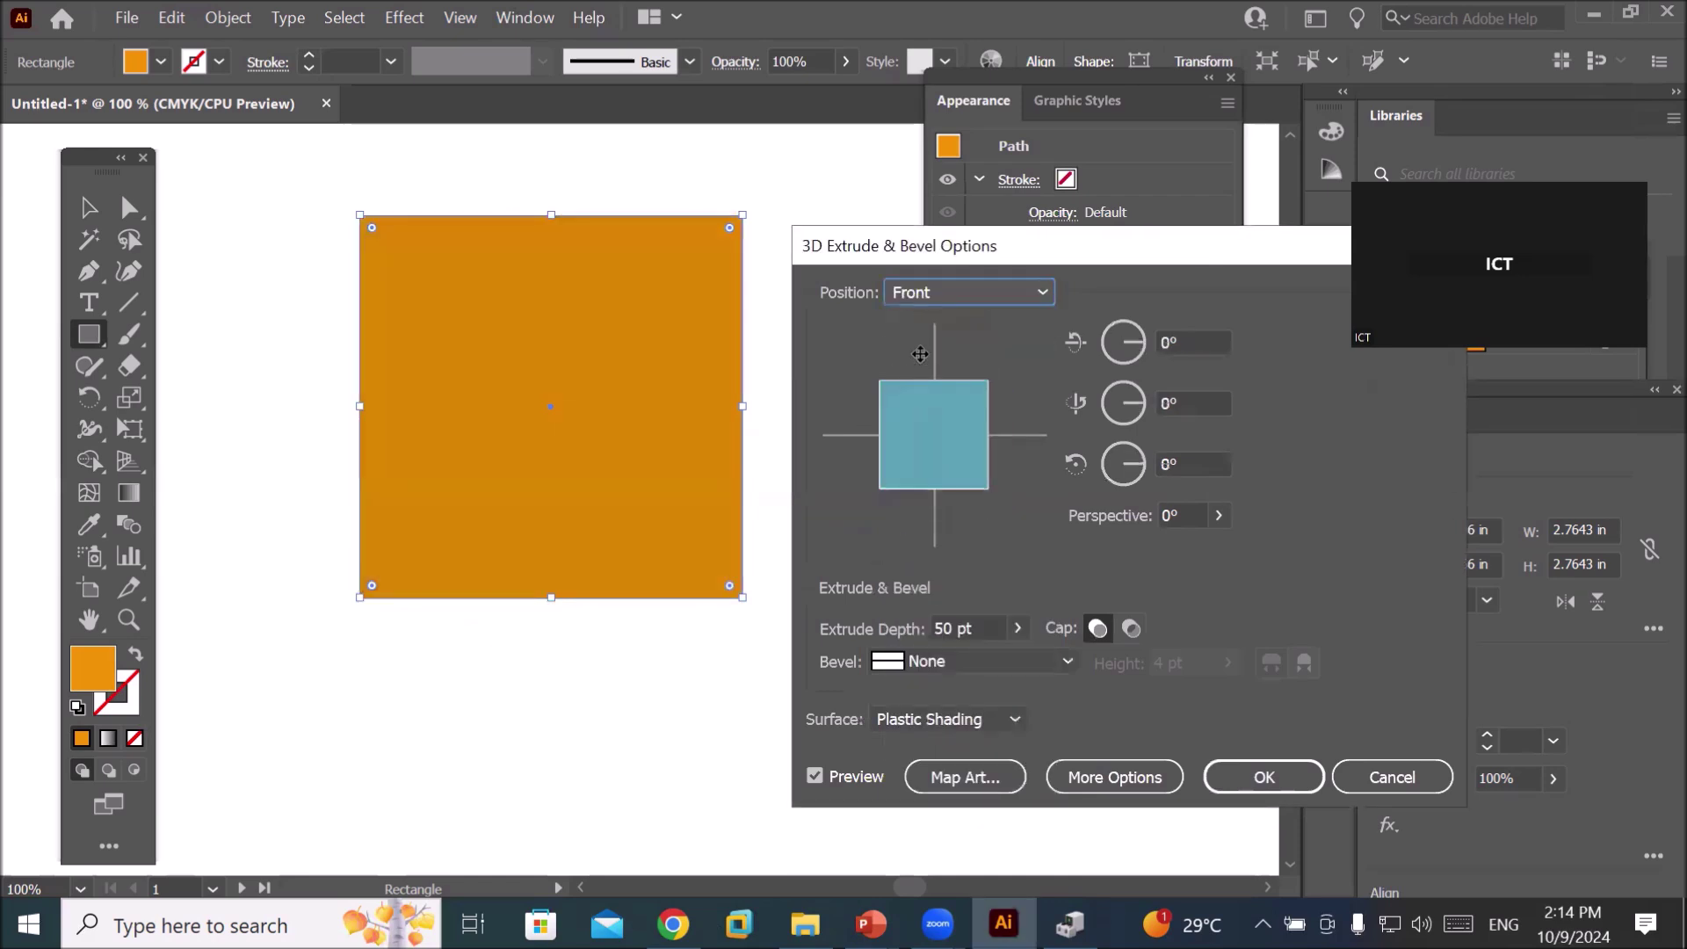
click(954, 292)
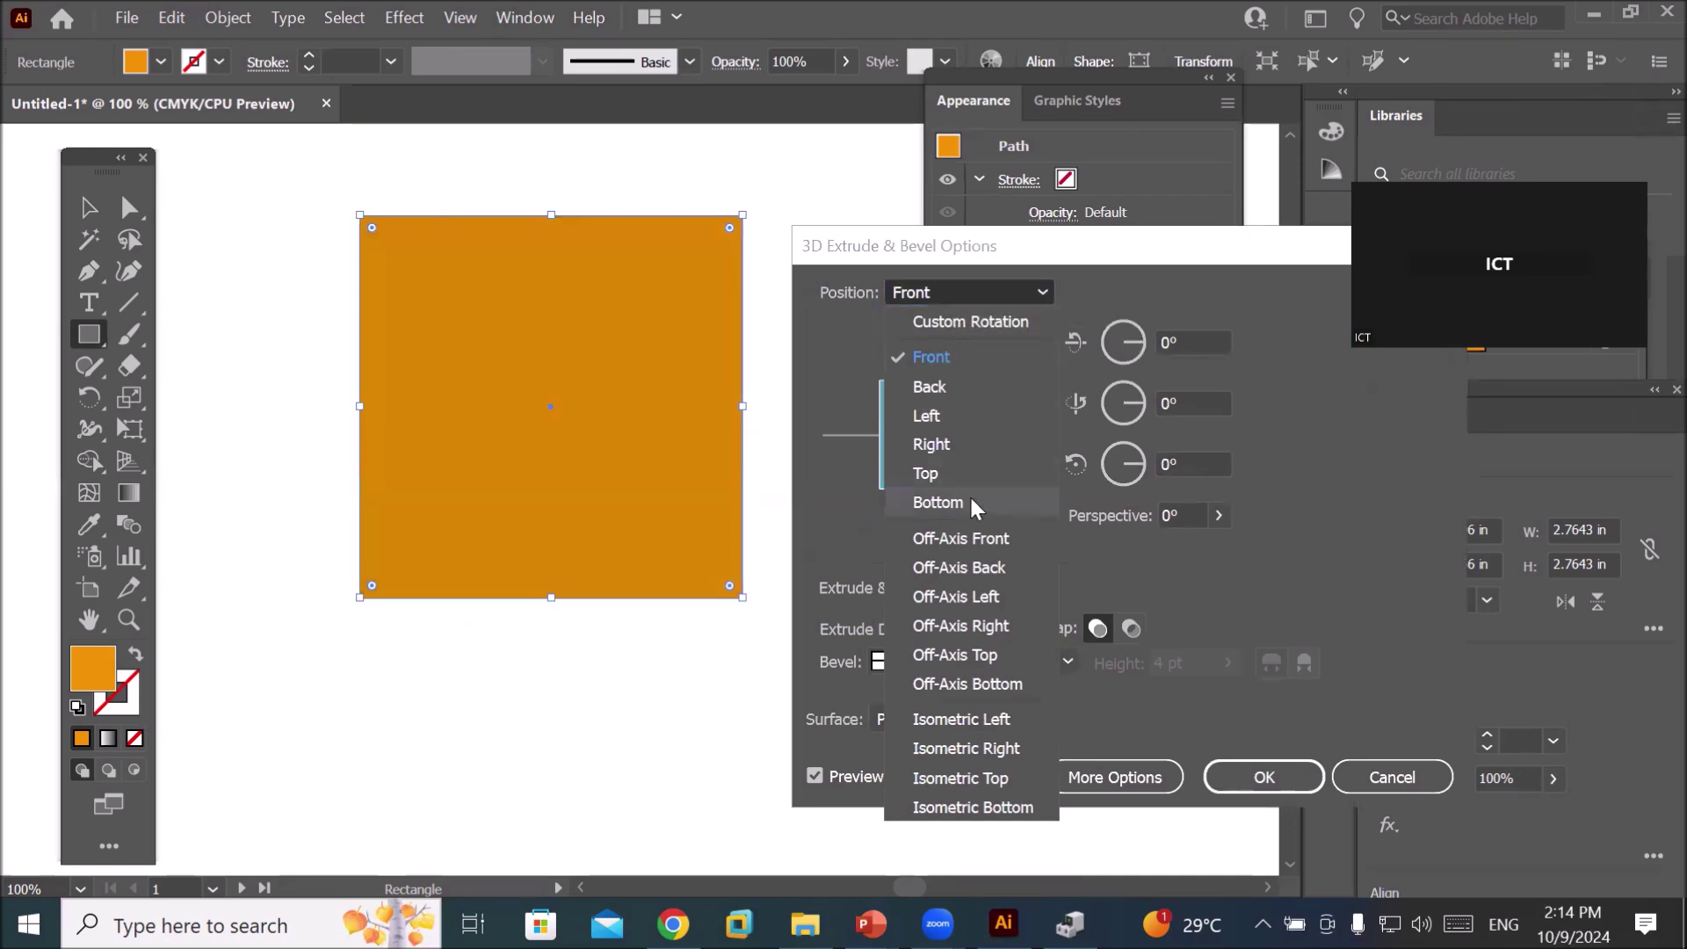
click(992, 540)
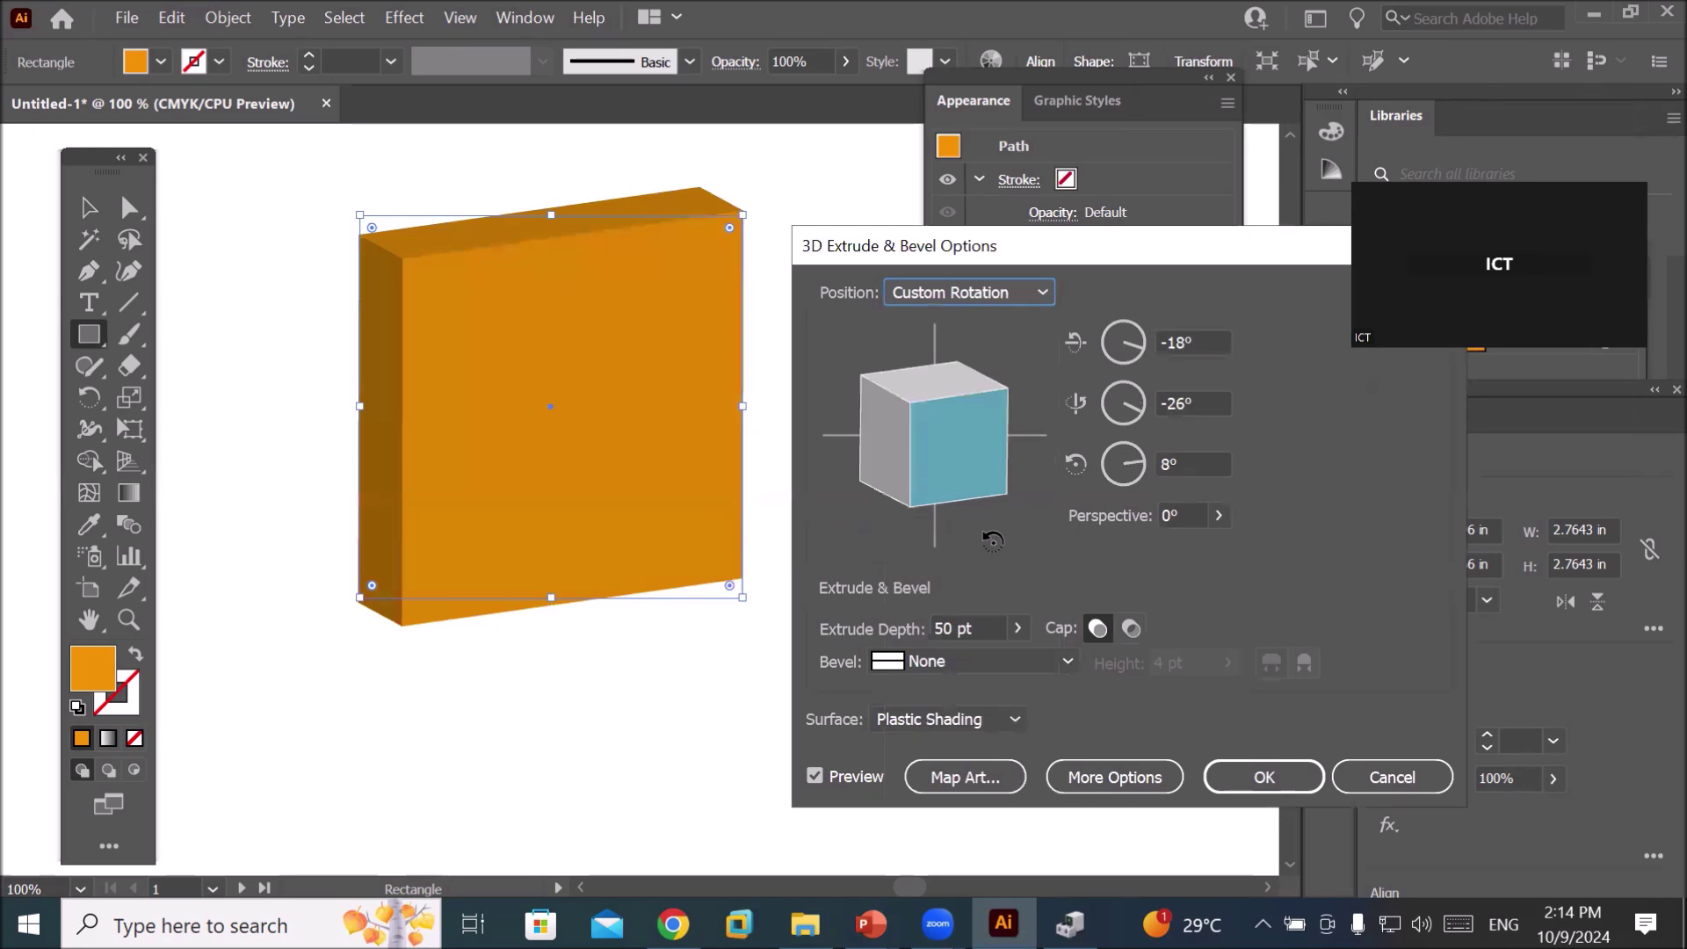
click(1031, 299)
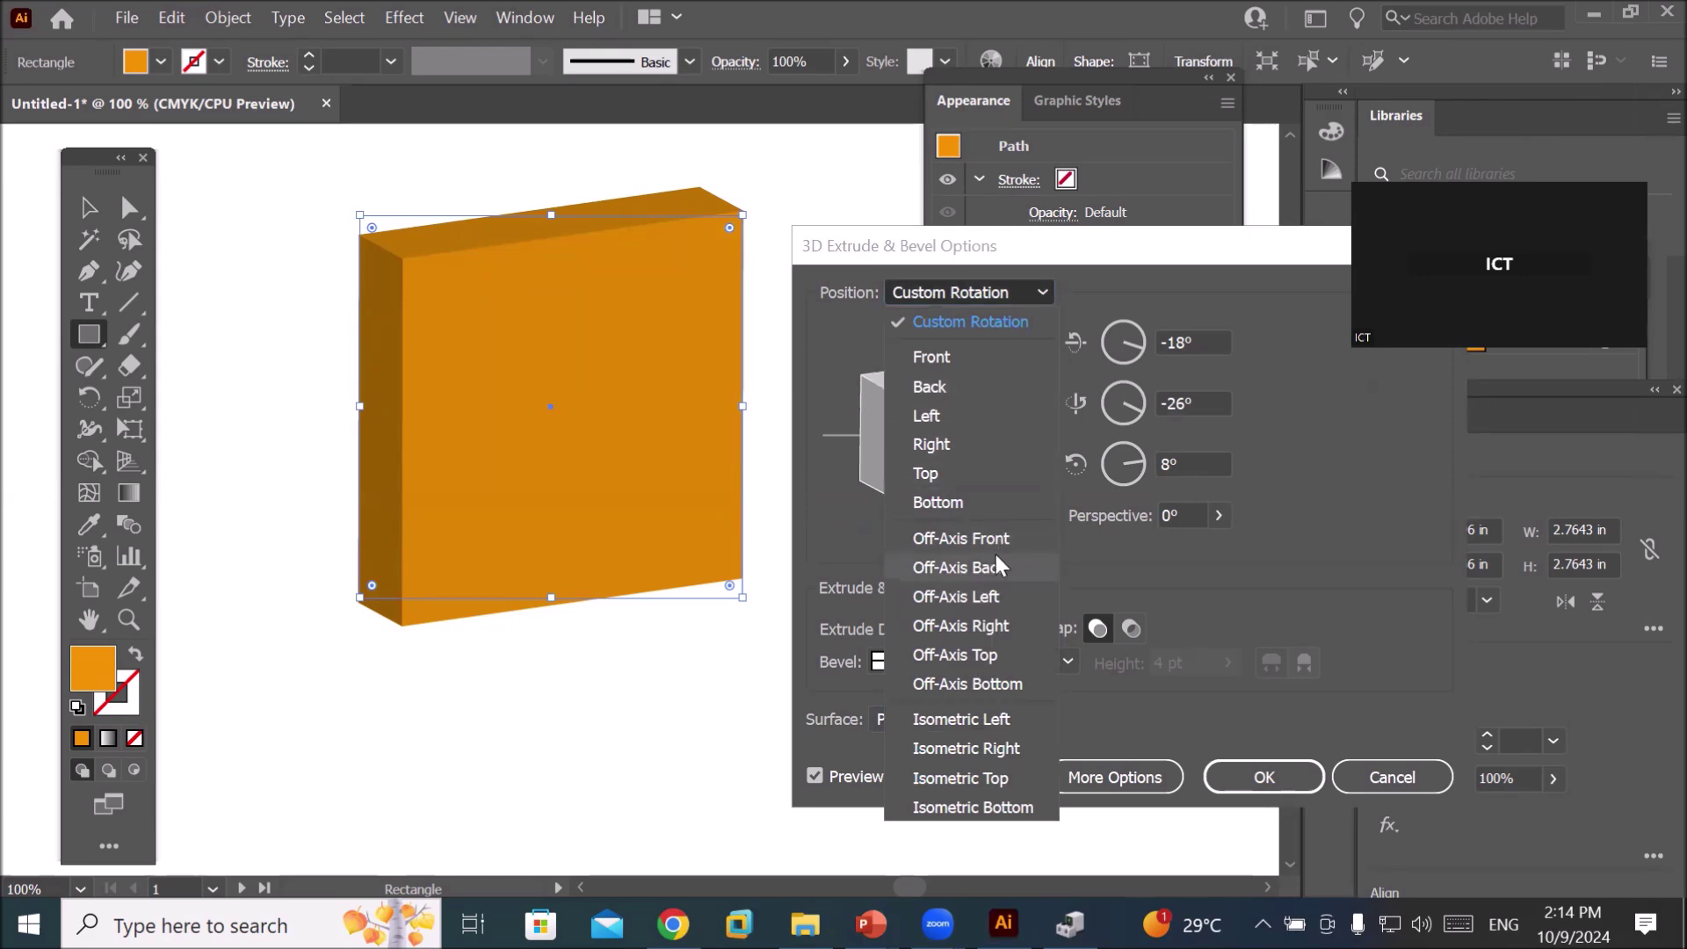
click(989, 625)
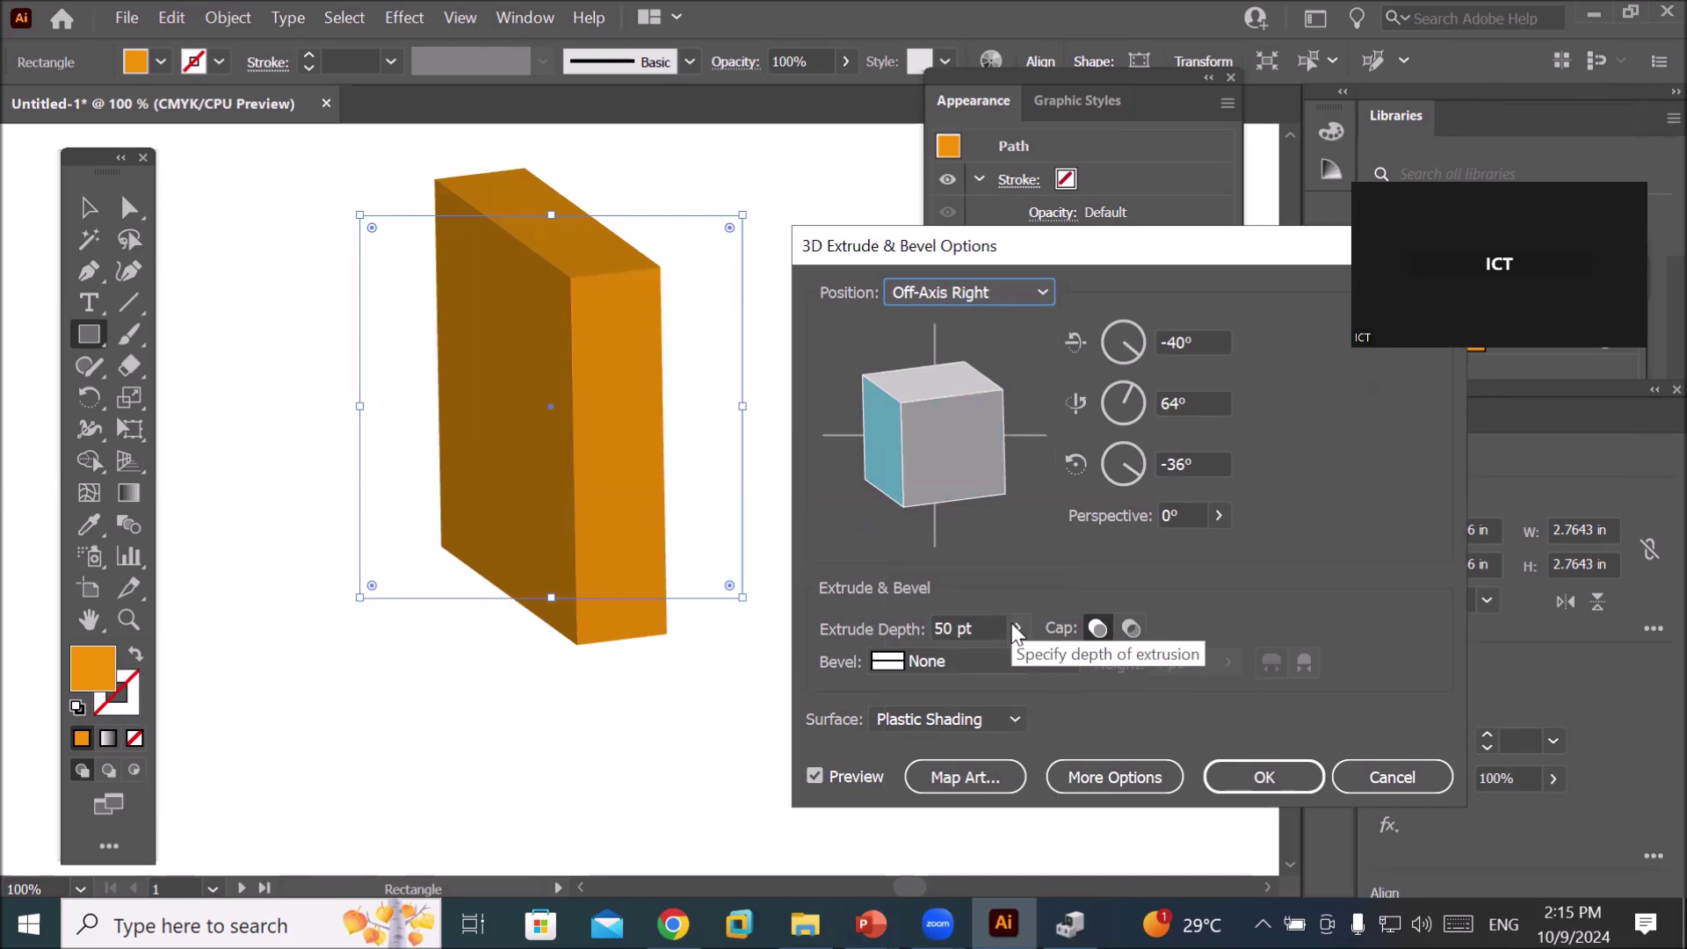
click(872, 456)
- Drag the track cube through several rotations, ending at 97°, 19°, -60°
drag(872, 455, 988, 451)
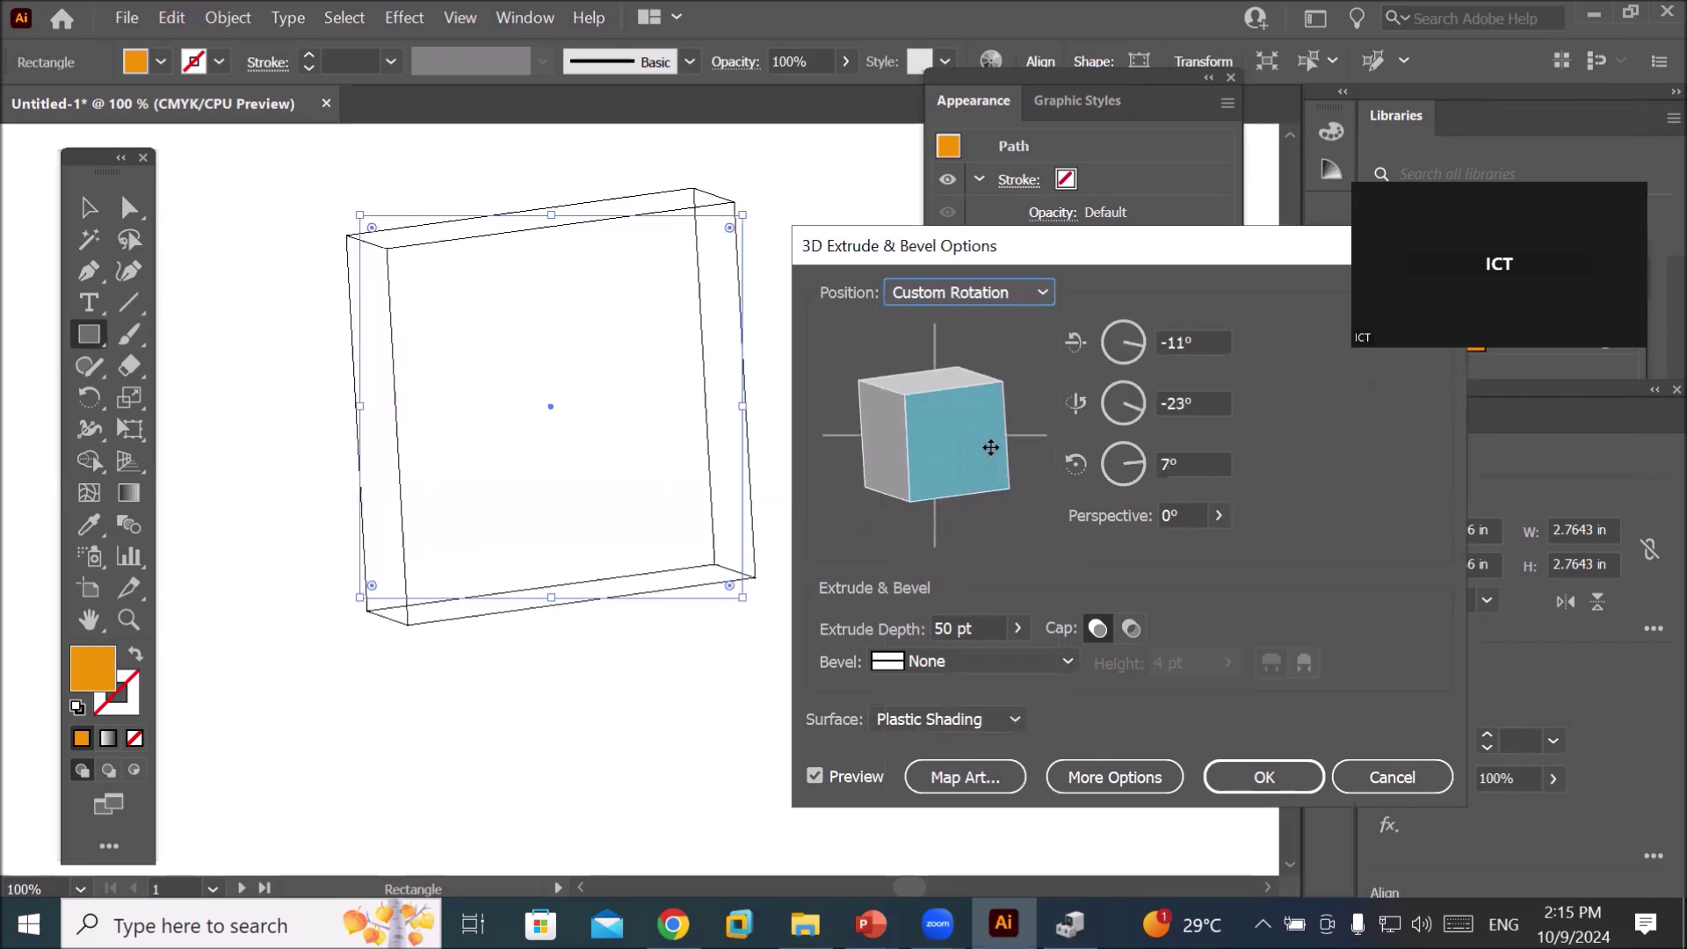
mouse_move(967, 388)
mouse_down()
mouse_move(995, 459)
mouse_move(939, 426)
mouse_up()
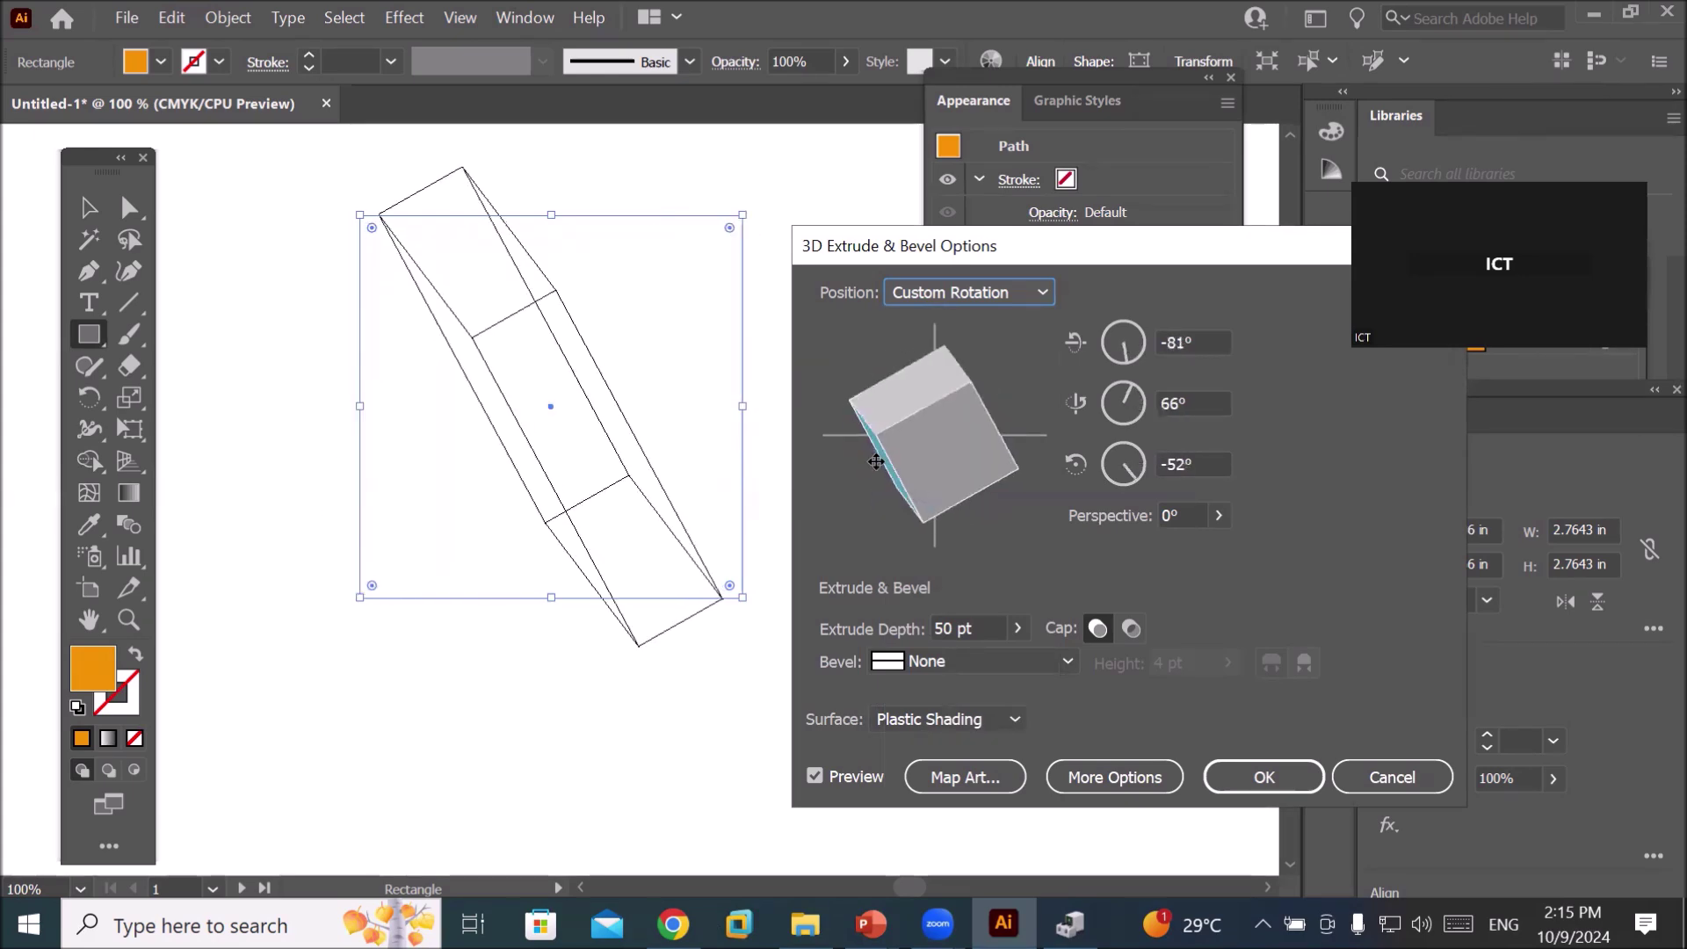
mouse_move(939, 426)
mouse_down()
mouse_move(883, 448)
mouse_move(899, 465)
mouse_move(907, 425)
mouse_move(907, 440)
mouse_move(952, 414)
mouse_up()
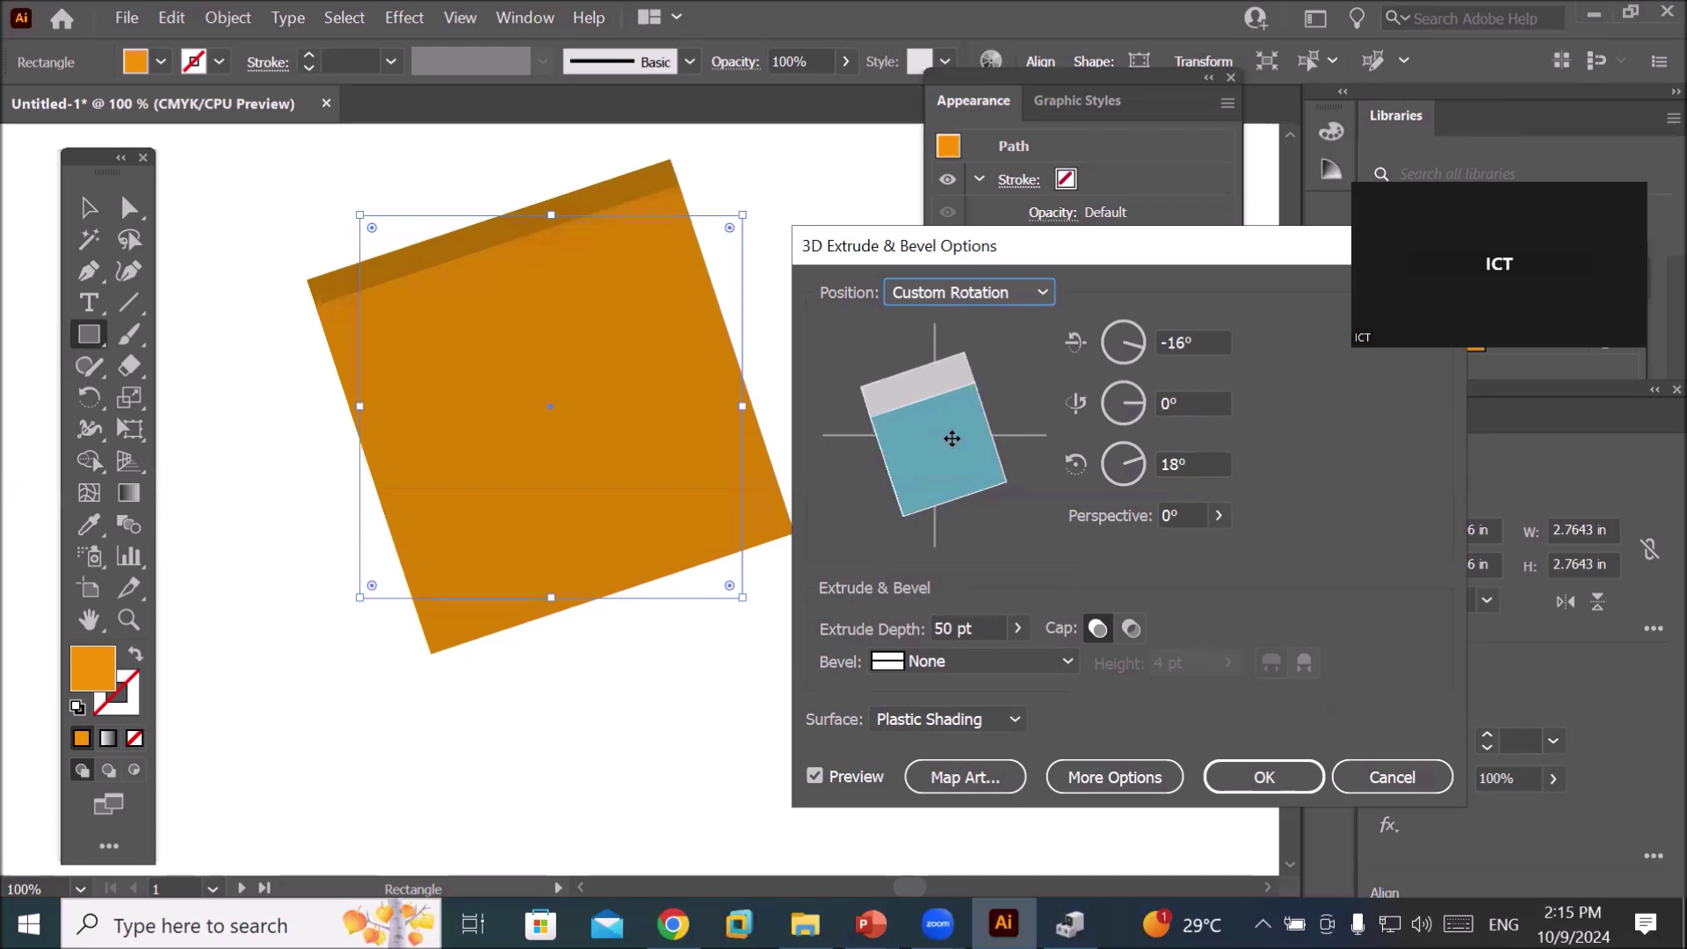
mouse_move(1002, 452)
mouse_down()
mouse_move(997, 429)
mouse_move(936, 451)
mouse_move(892, 384)
mouse_up()
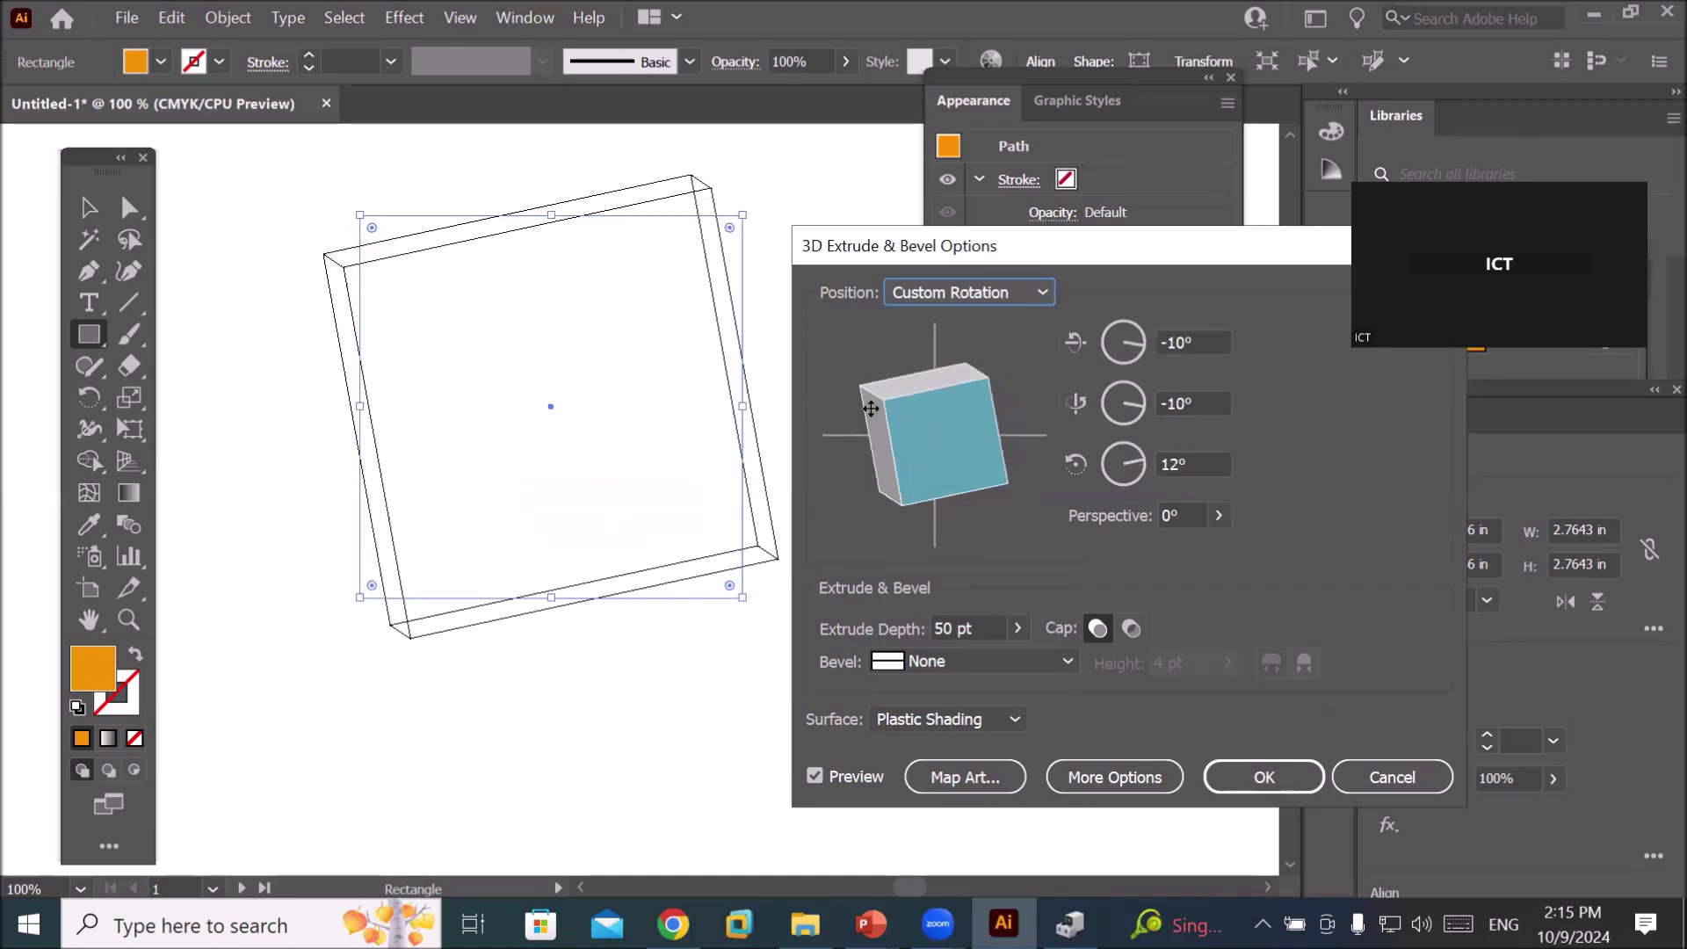
drag(891, 384, 874, 392)
mouse_move(964, 421)
mouse_down()
mouse_move(898, 437)
mouse_move(948, 417)
mouse_move(922, 493)
mouse_move(952, 445)
mouse_move(932, 337)
mouse_up()
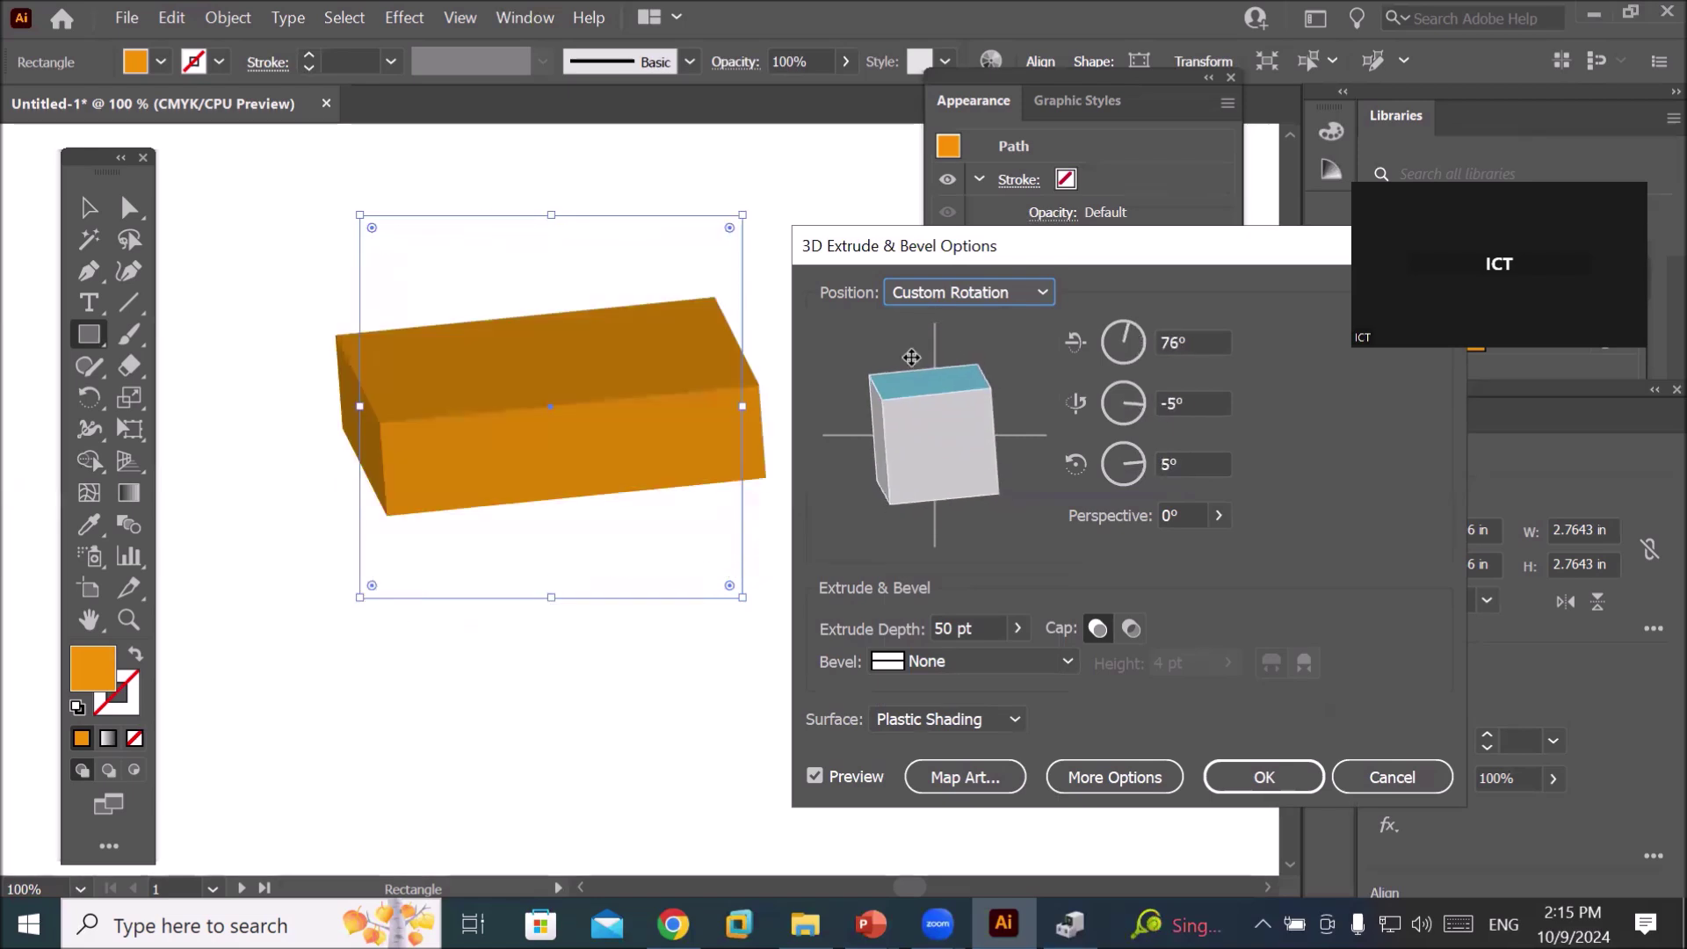
mouse_move(919, 456)
mouse_down()
mouse_move(913, 406)
mouse_move(952, 369)
mouse_up()
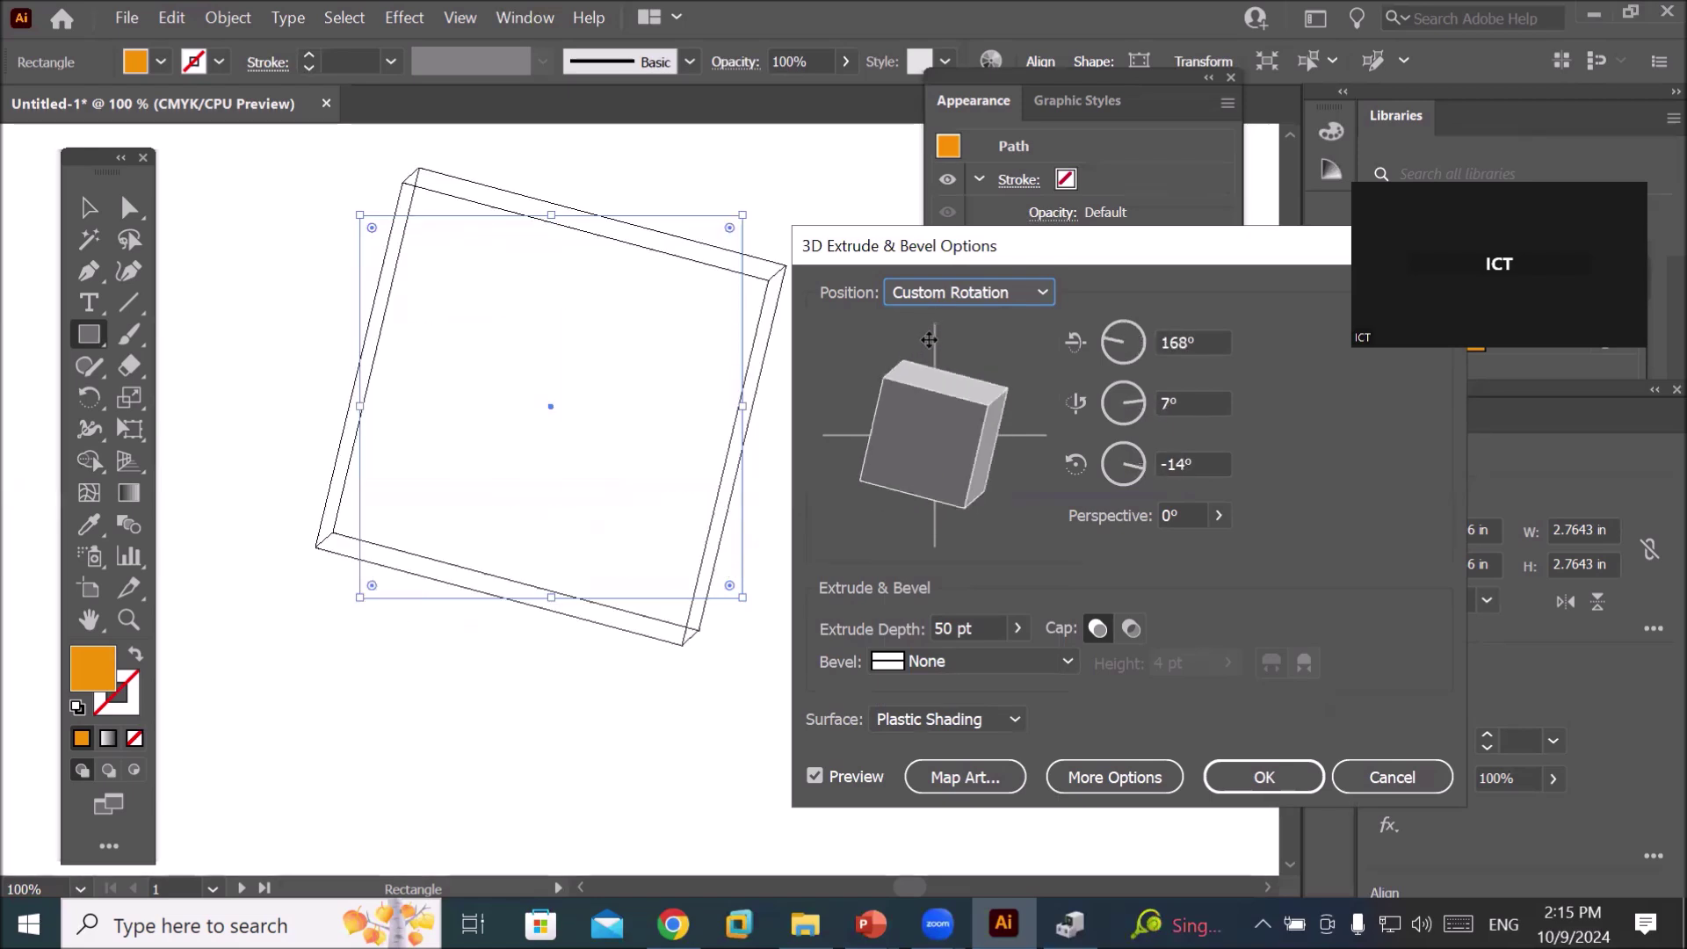
mouse_move(972, 444)
mouse_down()
mouse_move(978, 428)
mouse_move(937, 428)
mouse_up()
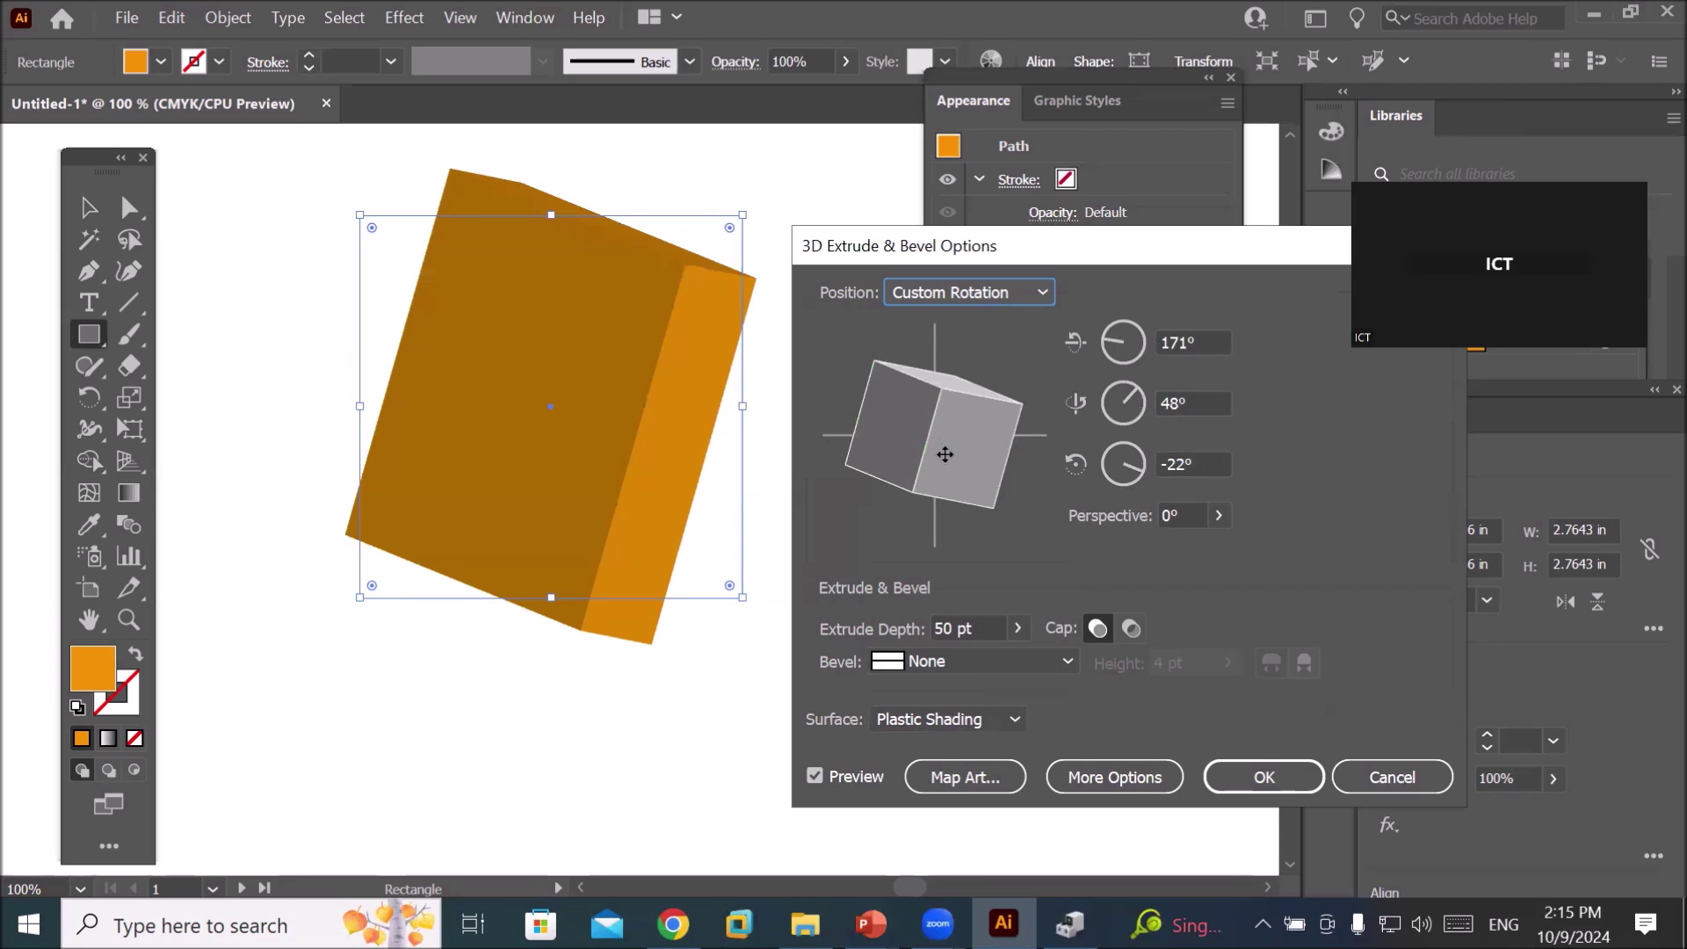
drag(989, 459, 926, 481)
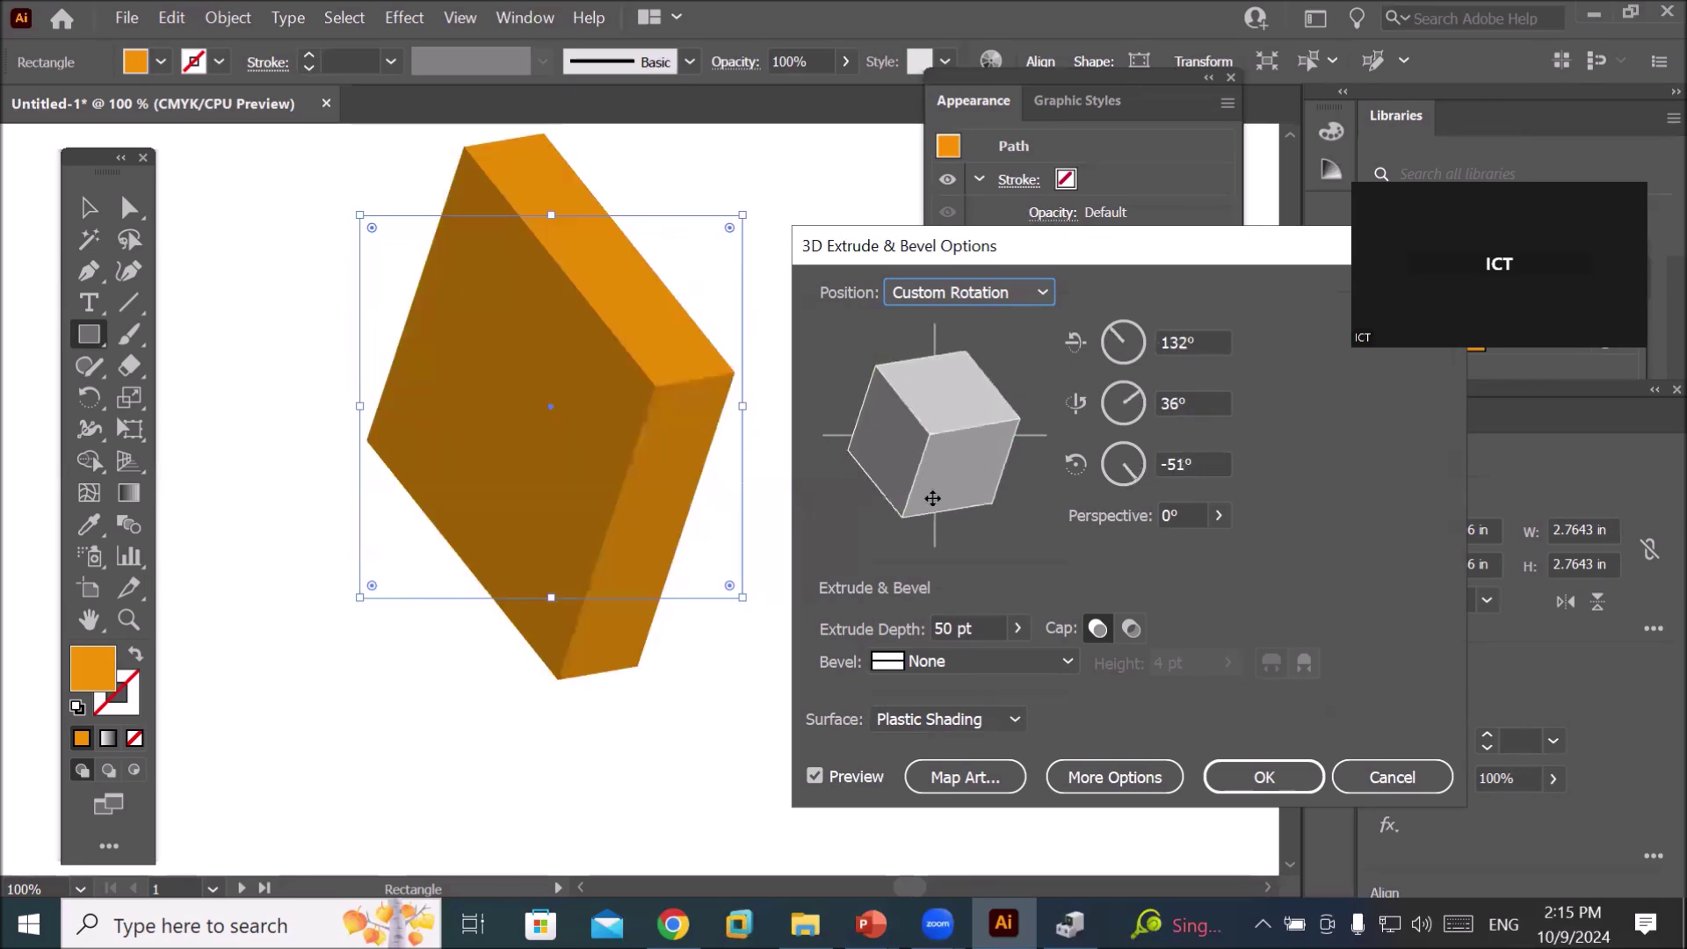
drag(915, 407, 914, 456)
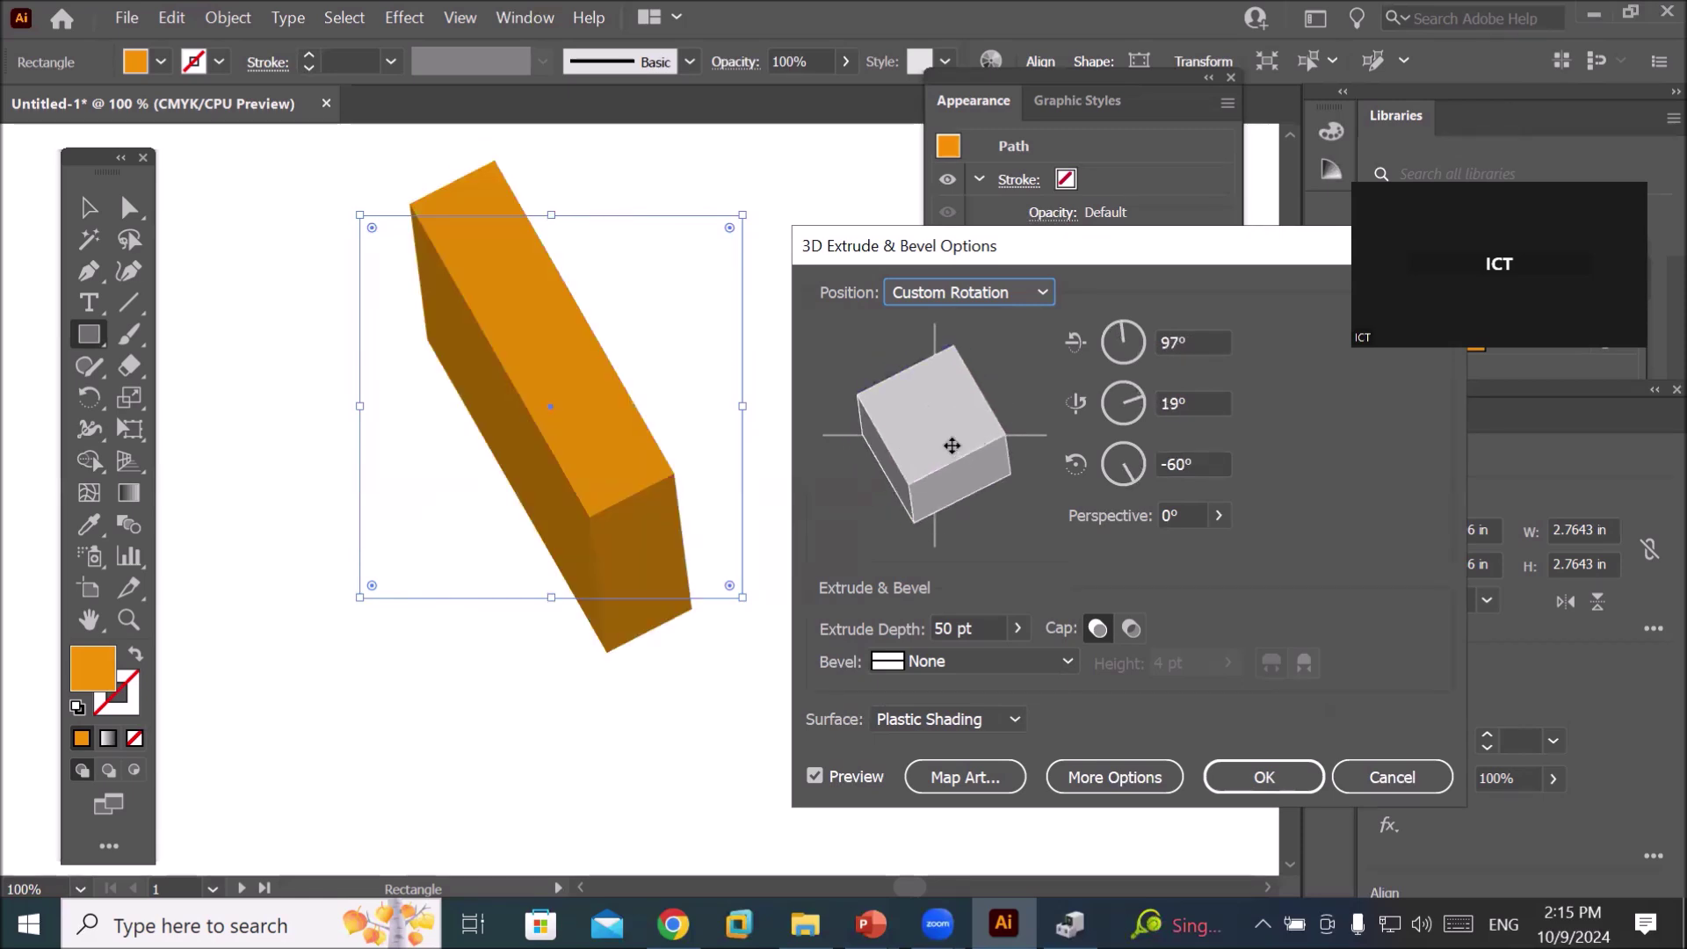
- Adjust the X rotation angle with the arrow keys until it settles at 50°
click(1190, 343)
key(Up)
key(Up)
key(Up)
key(Up)
key(Up)
key(Up)
key(Up)
key(Up)
key(Up)
key(Up)
key(Up)
key(Up)
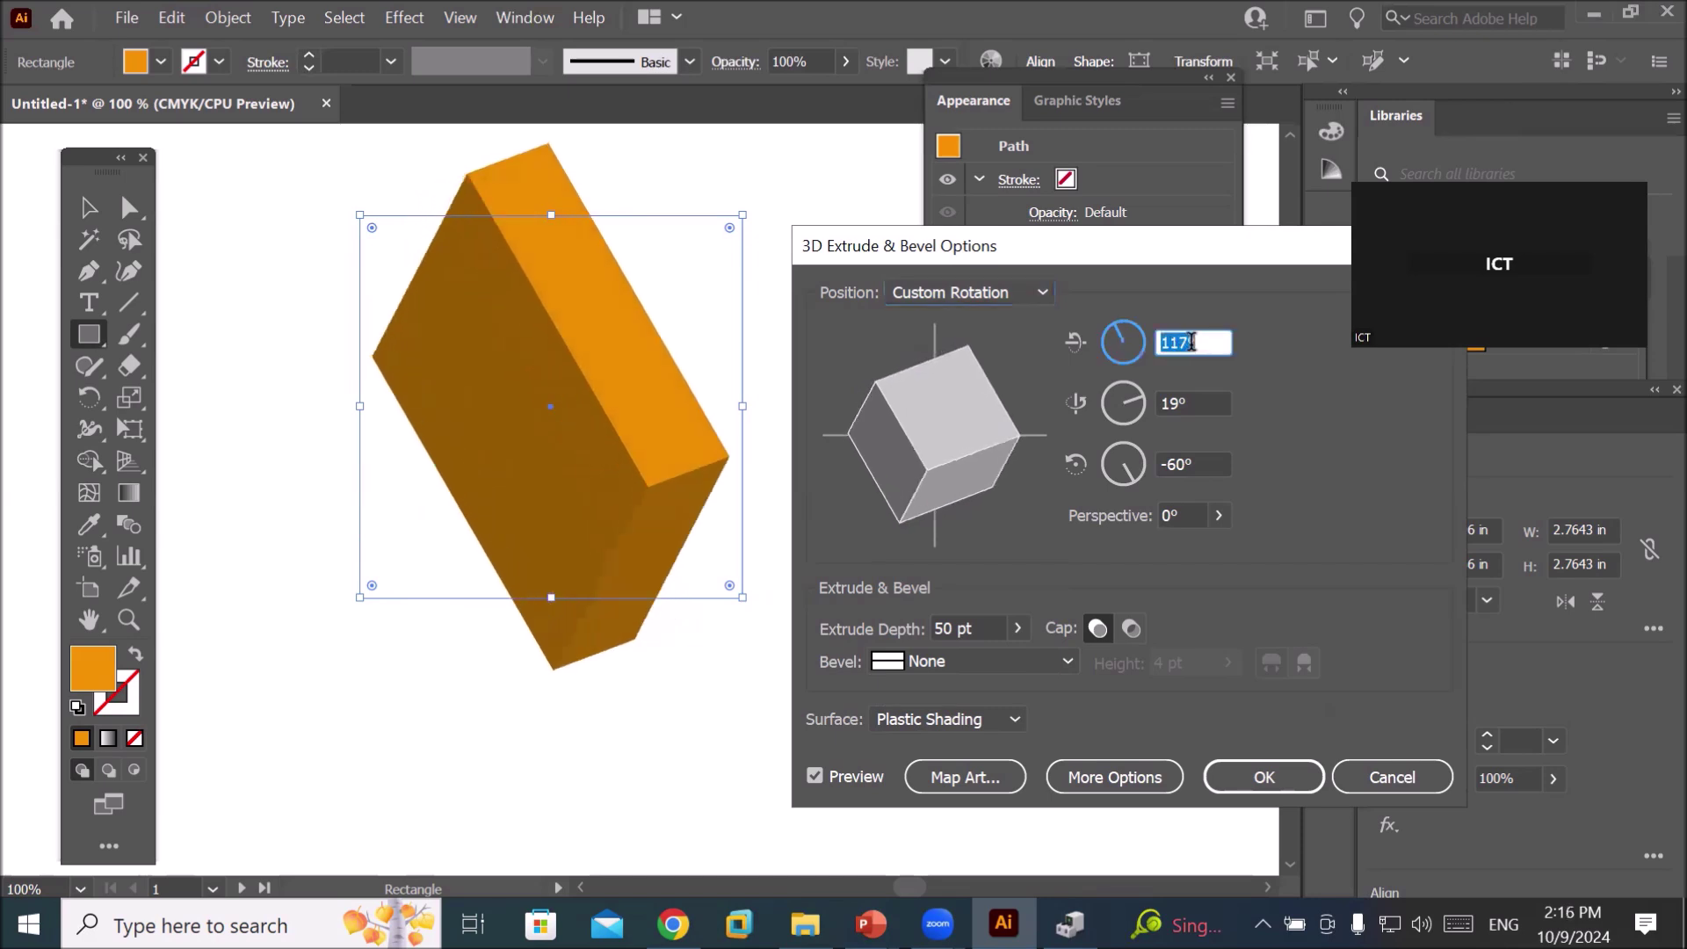
key(Up)
key(Up)
key(Up)
key(Up)
key(Up)
key(Up)
key(Up)
key(Up)
key(Up)
key(Up)
key(Up)
key(Up)
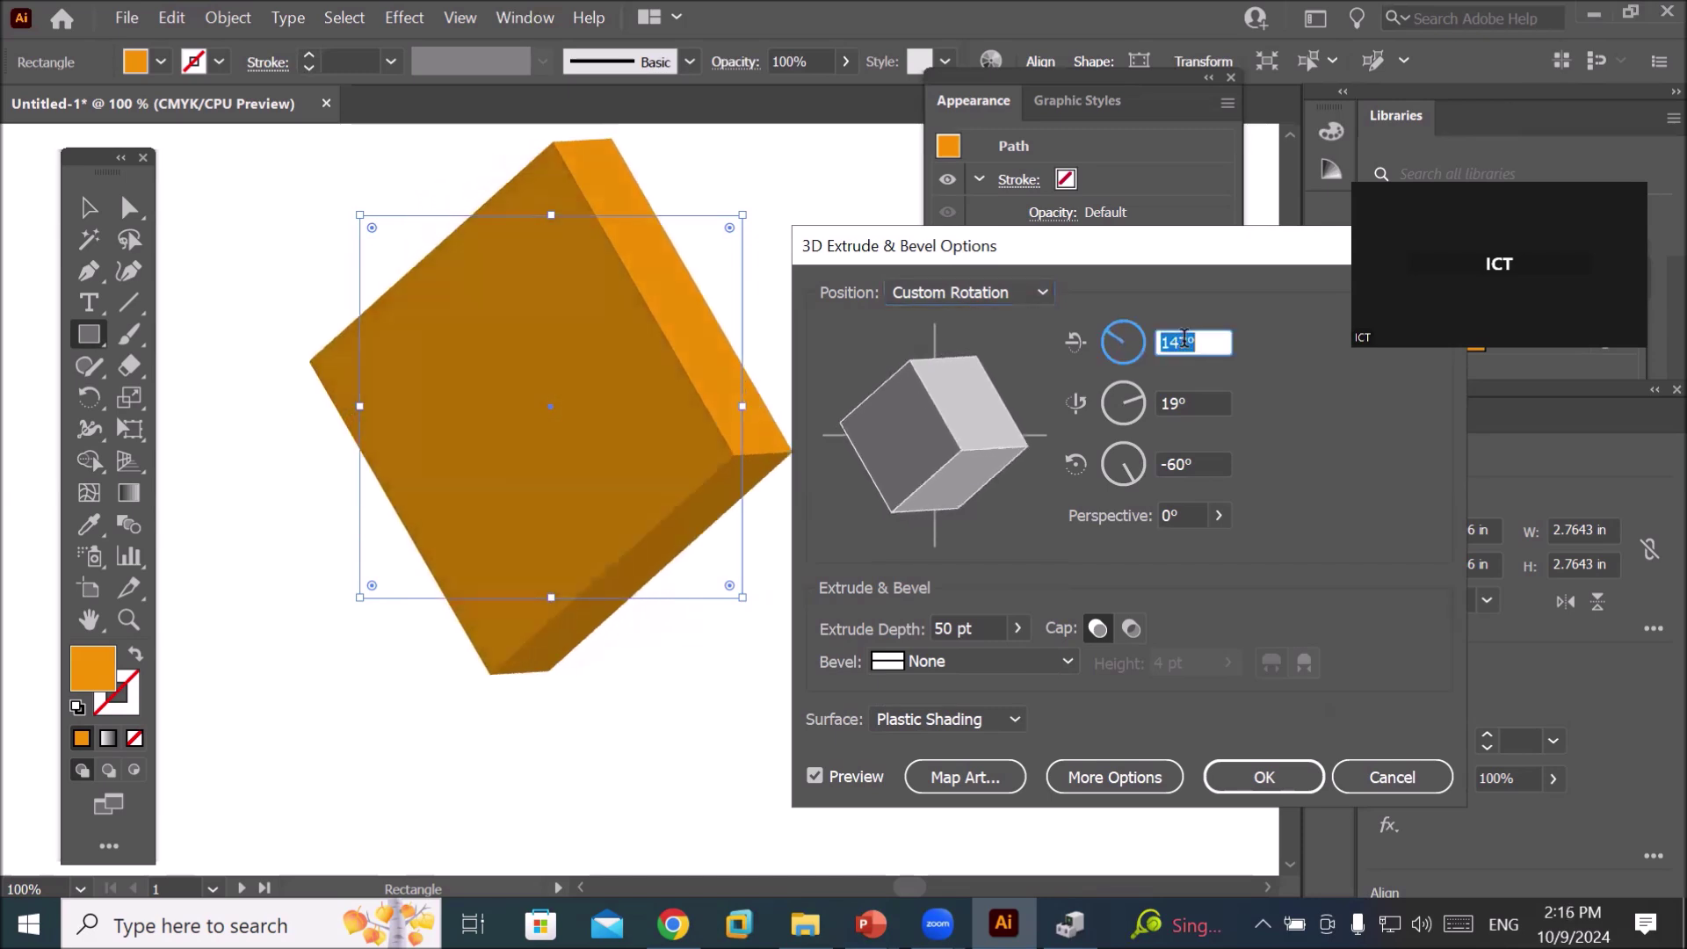
key(Up)
key(Up)
key(Up)
key(Up)
key(Up)
key(Up)
key(Up)
key(Up)
key(Up)
key(Up)
key(Up)
key(Up)
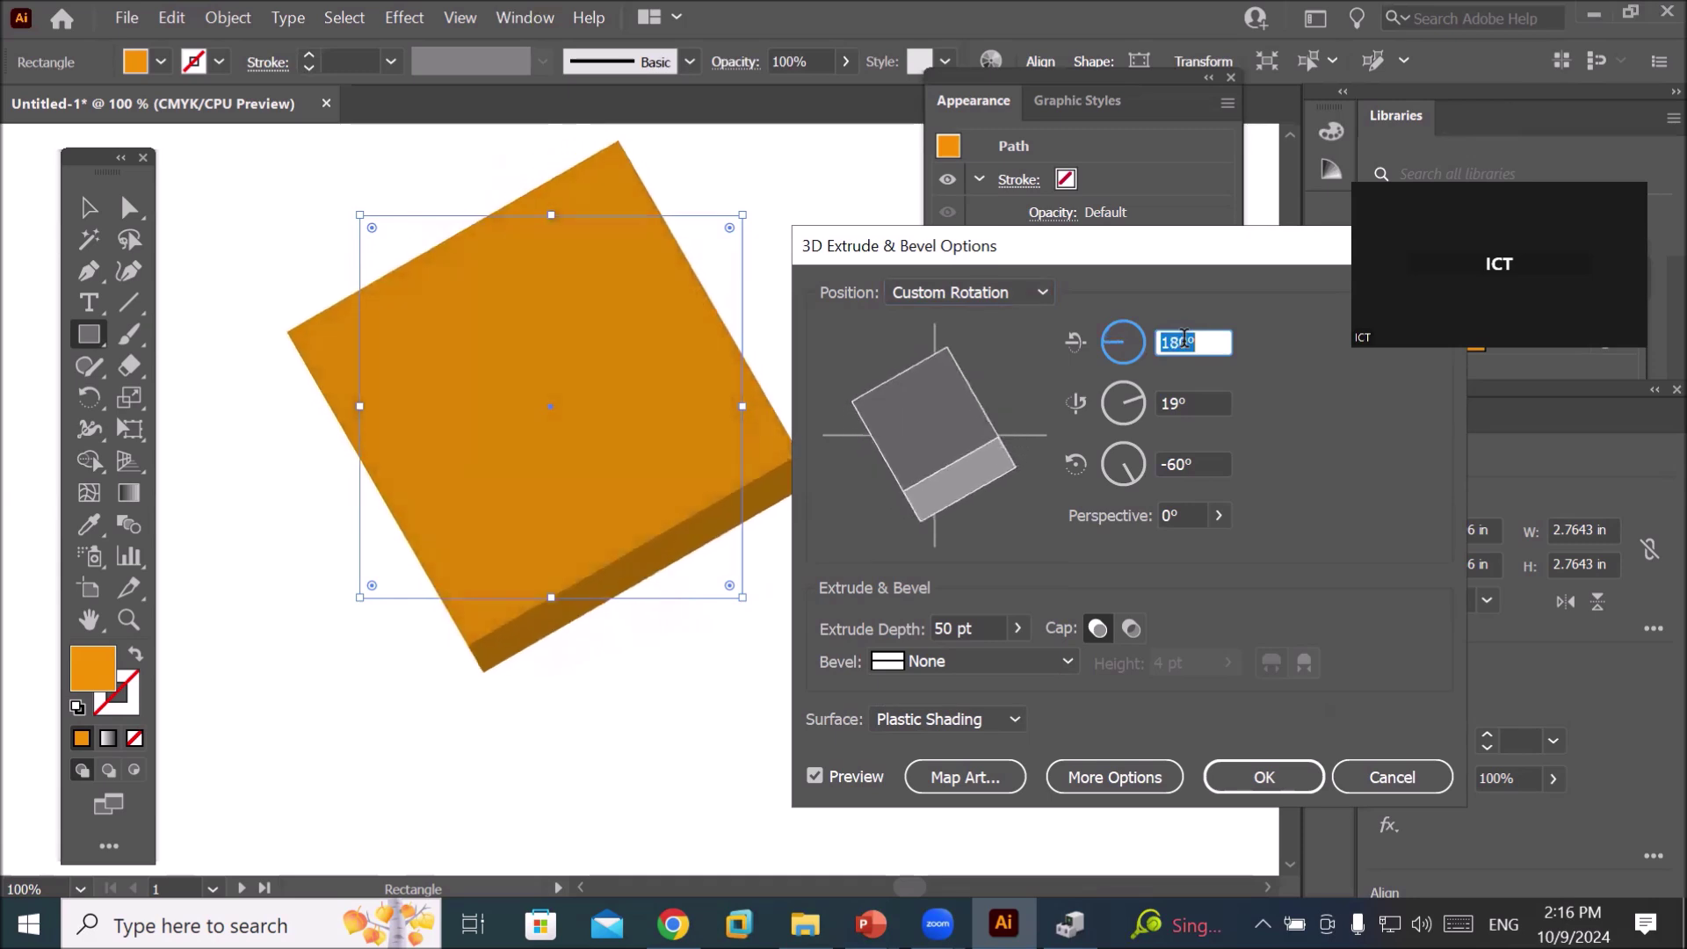
key(Down)
key(Down)
key(Down)
key(Down)
key(Down)
key(Down)
key(Down)
key(Down)
key(Down)
key(Down)
key(Down)
key(Down)
key(Down)
key(Down)
key(Down)
key(Down)
key(Down)
key(Down)
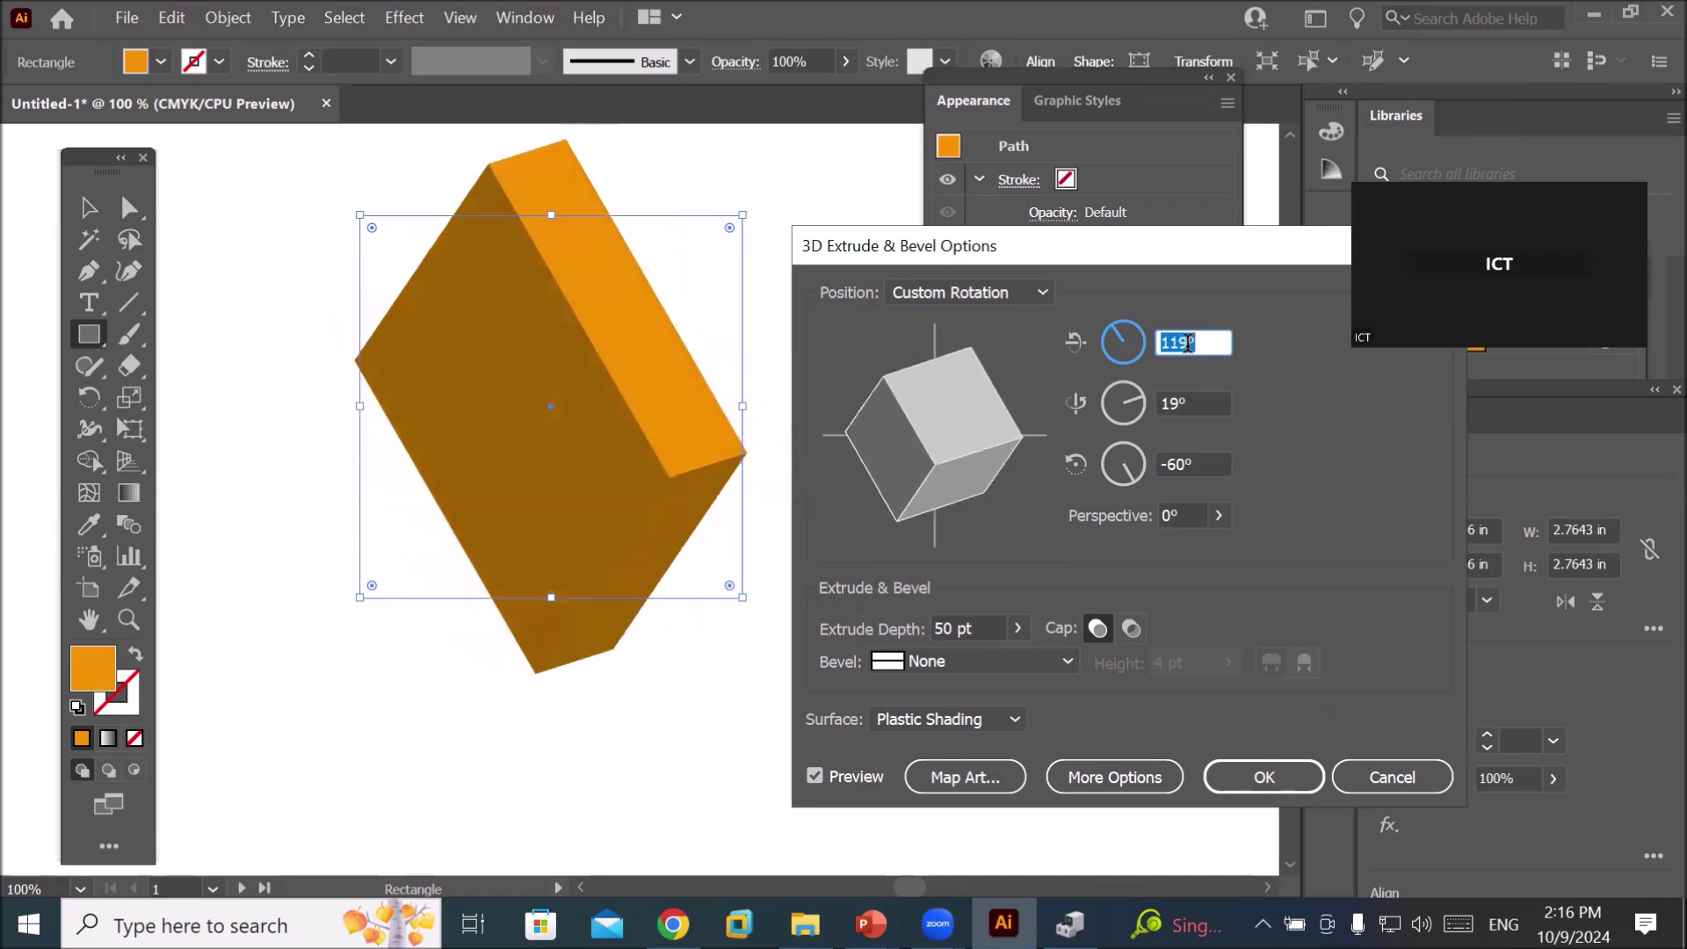
key(Down)
key(Down)
key(Down)
key(Down)
key(Down)
key(Down)
key(Down)
key(Down)
key(Down)
key(Down)
key(Down)
key(Down)
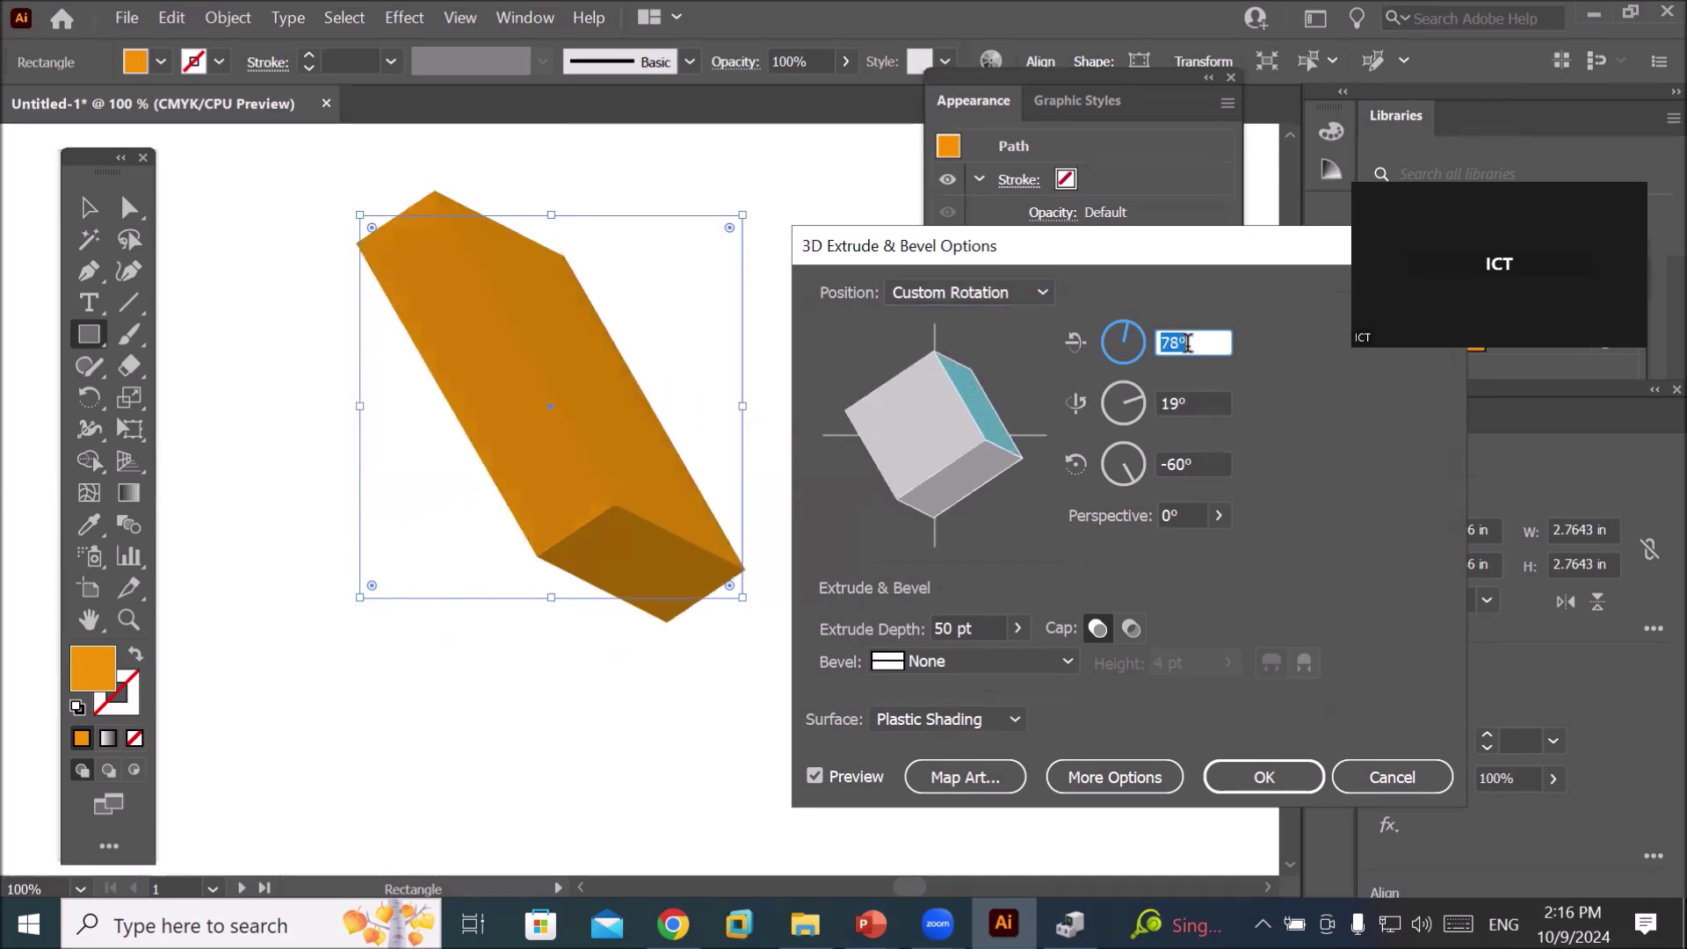
key(Down)
key(Down)
key(Down)
key(Down)
key(Down)
key(Down)
key(Down)
key(Down)
key(Down)
key(Down)
key(Down)
key(Down)
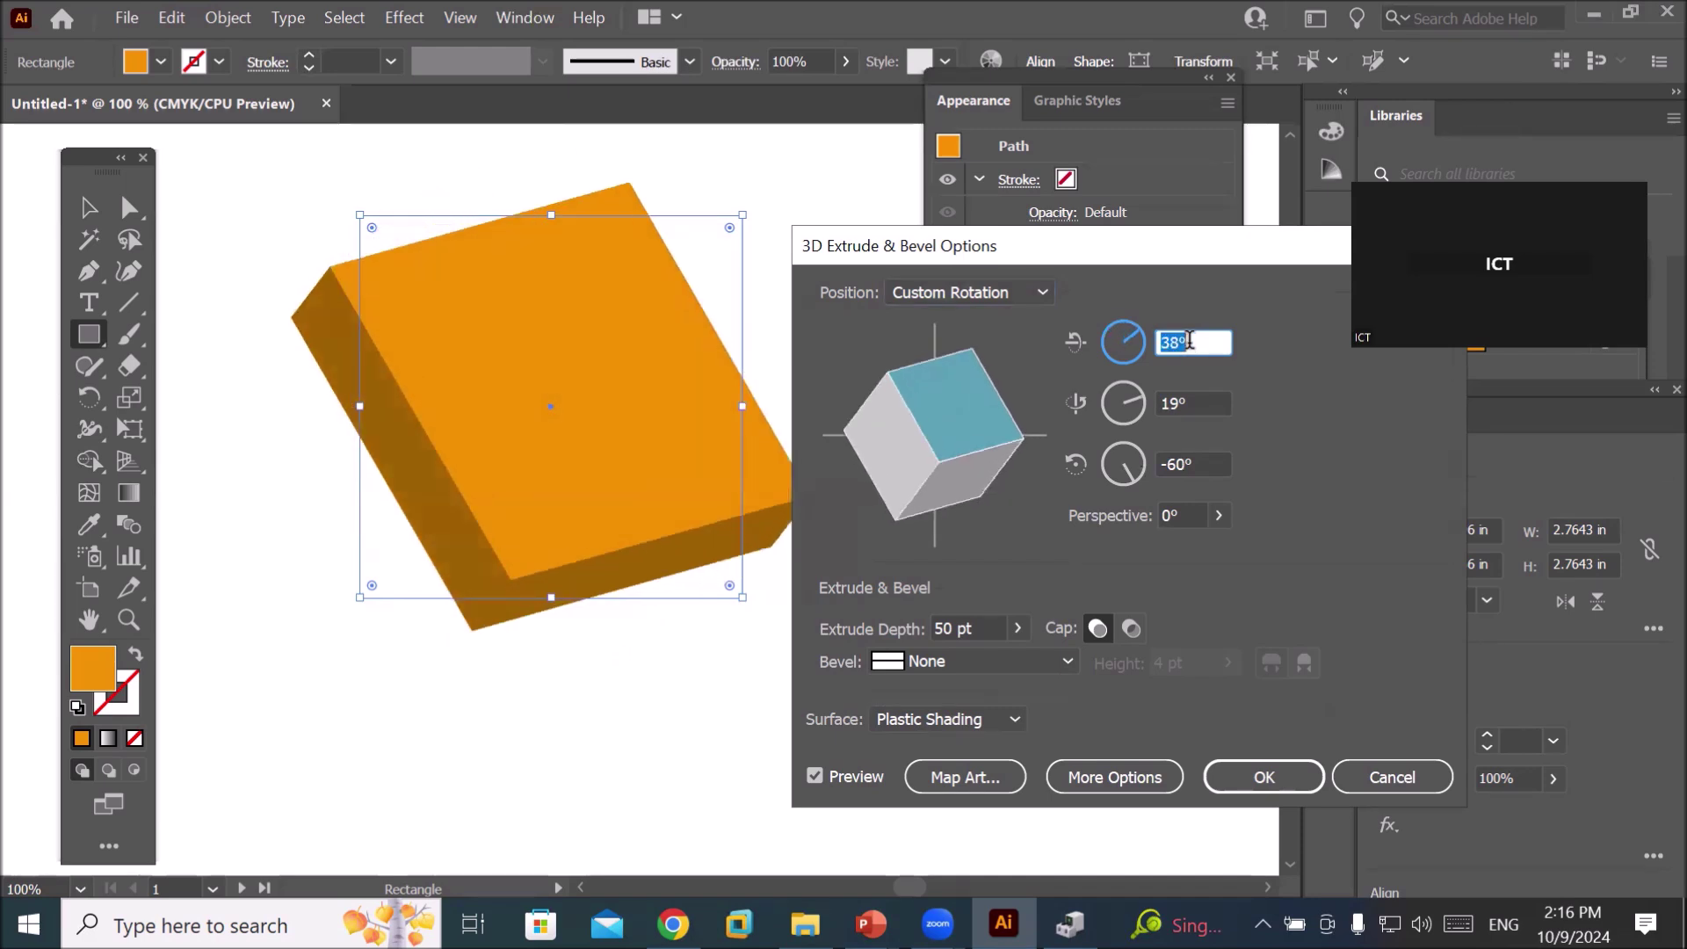
key(Down)
key(Down)
key(Down)
key(Down)
key(Down)
key(Down)
key(Up)
key(Up)
key(Up)
key(Up)
key(Up)
key(Up)
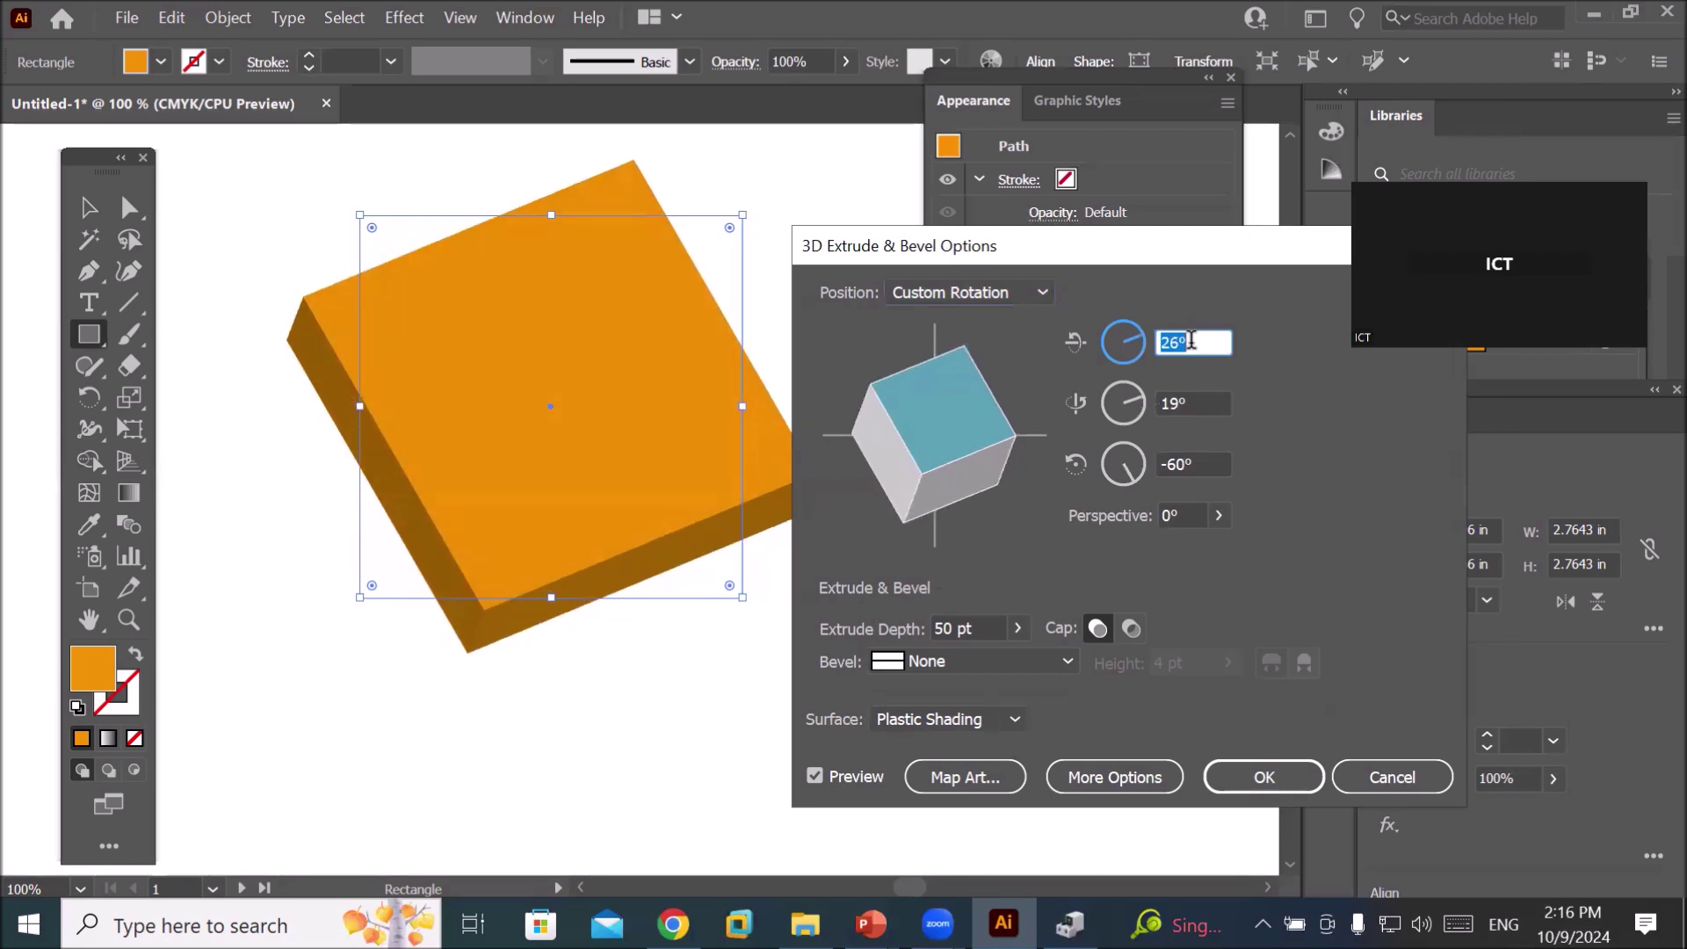
key(Up)
key(Up)
key(Up)
key(Up)
key(Up)
key(Up)
key(Up)
key(Up)
key(Up)
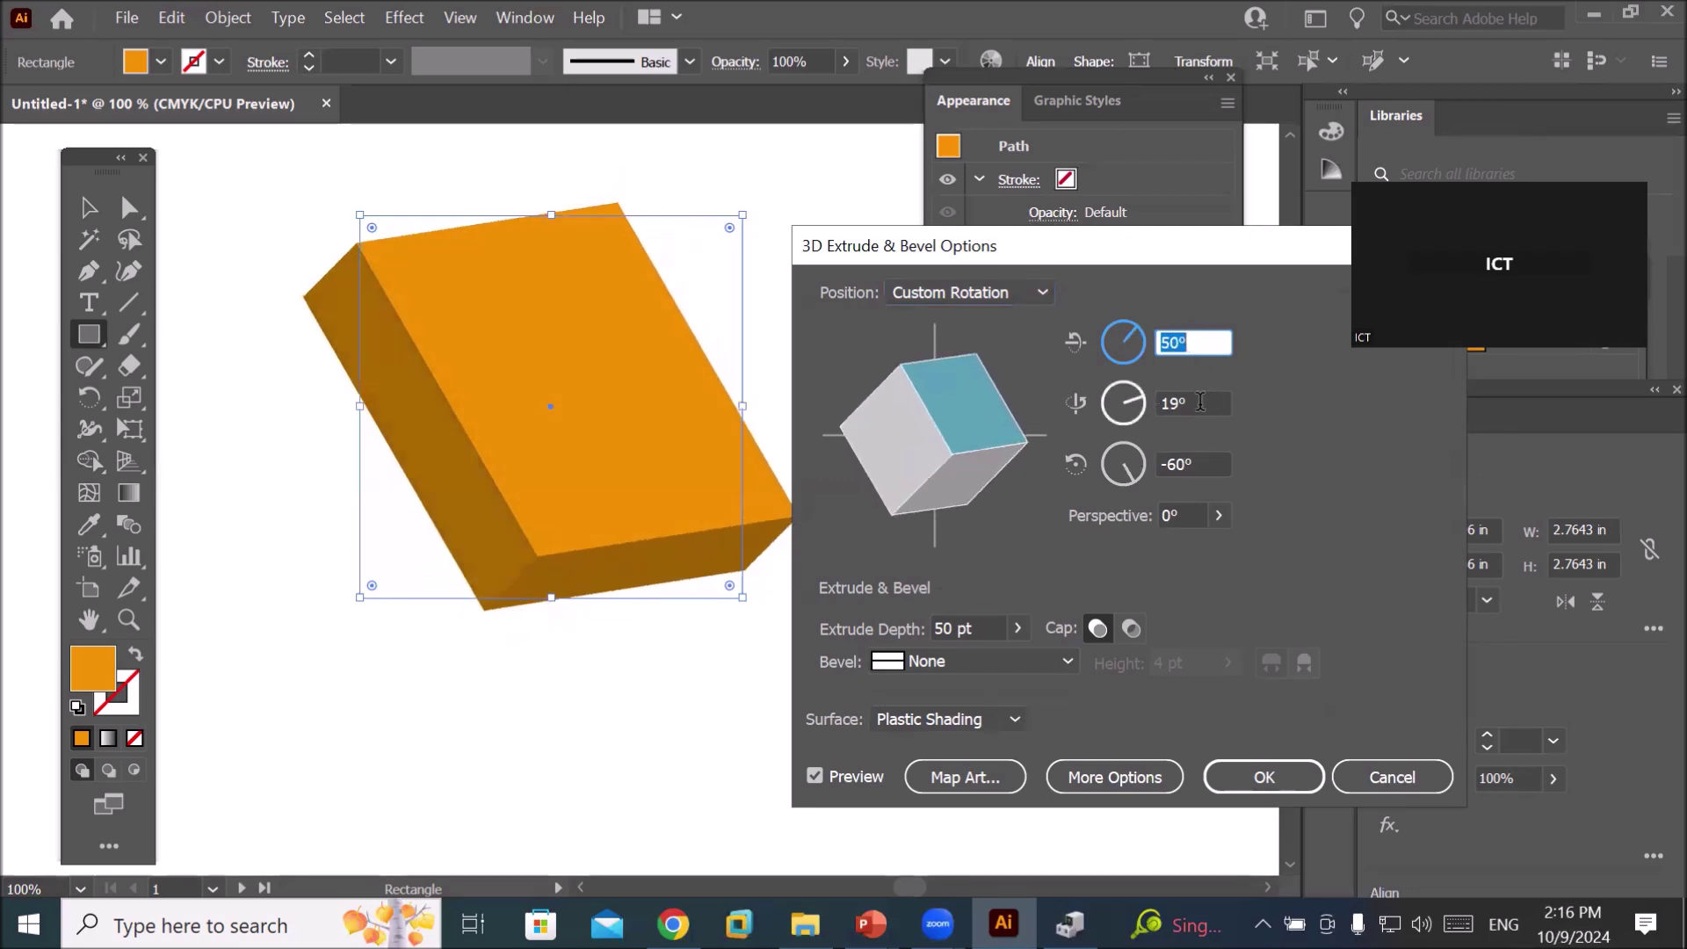
click(1200, 403)
- Raise the Y rotation to 73° and the Z rotation to 26°
key(Up)
key(Up)
key(Up)
key(Up)
key(Up)
key(Up)
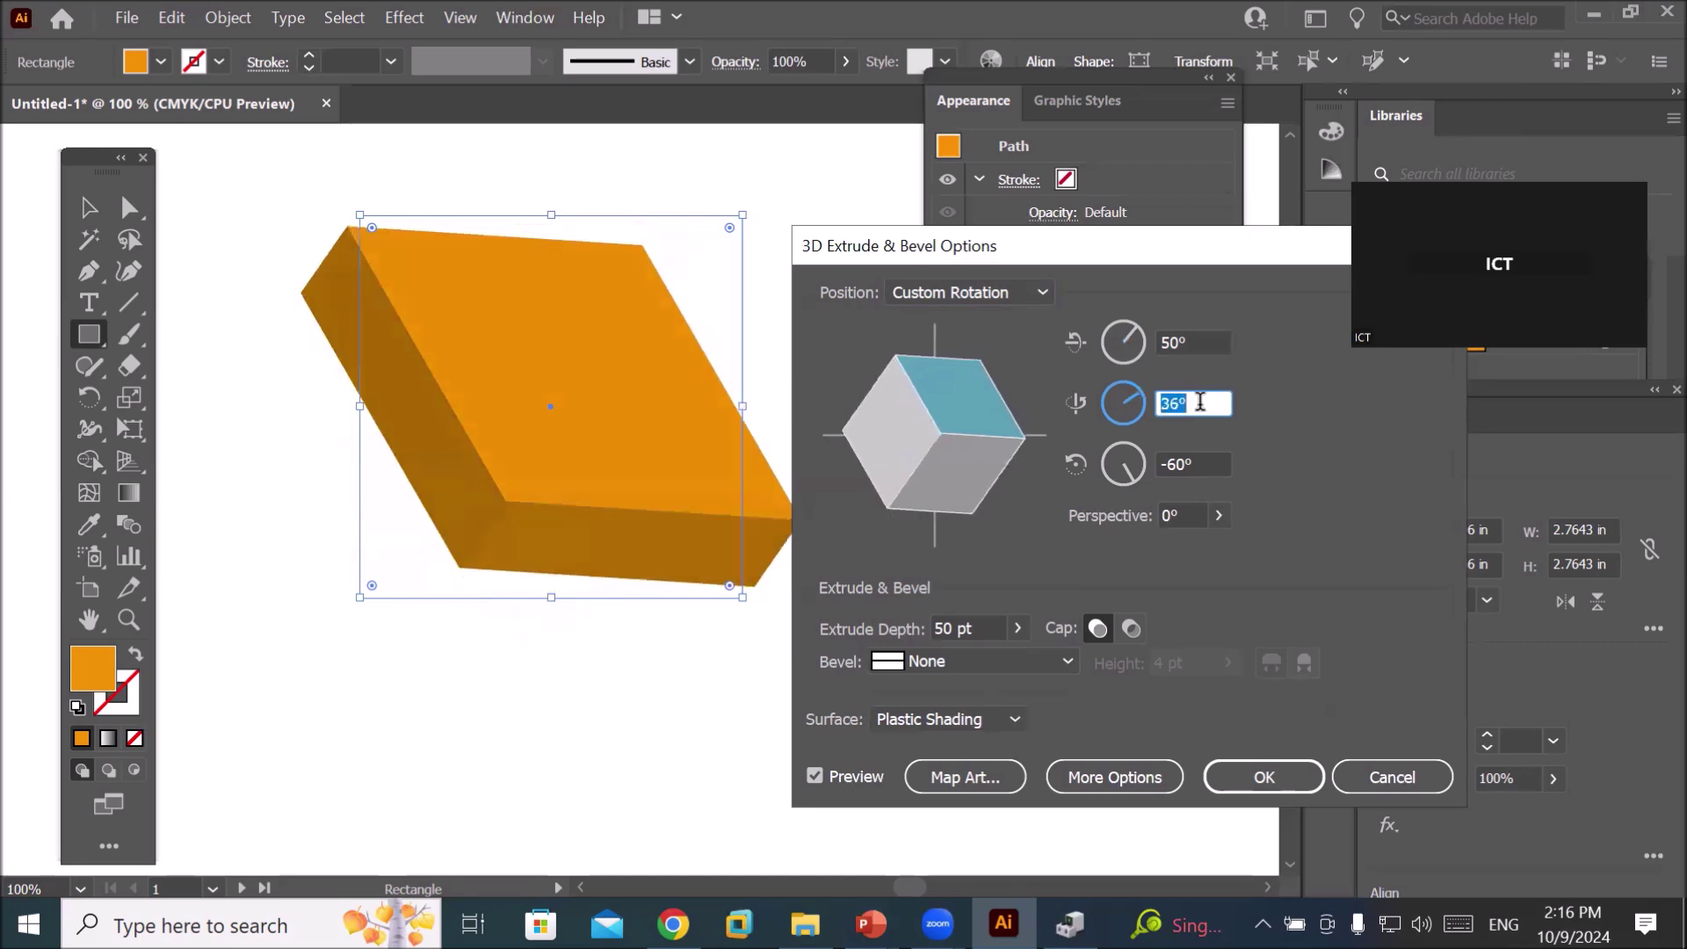
key(Up)
key(Up)
key(Up)
key(Up)
key(Up)
key(Up)
key(Up)
key(Up)
key(Up)
key(Up)
key(Up)
key(Up)
key(Up)
key(Up)
key(Up)
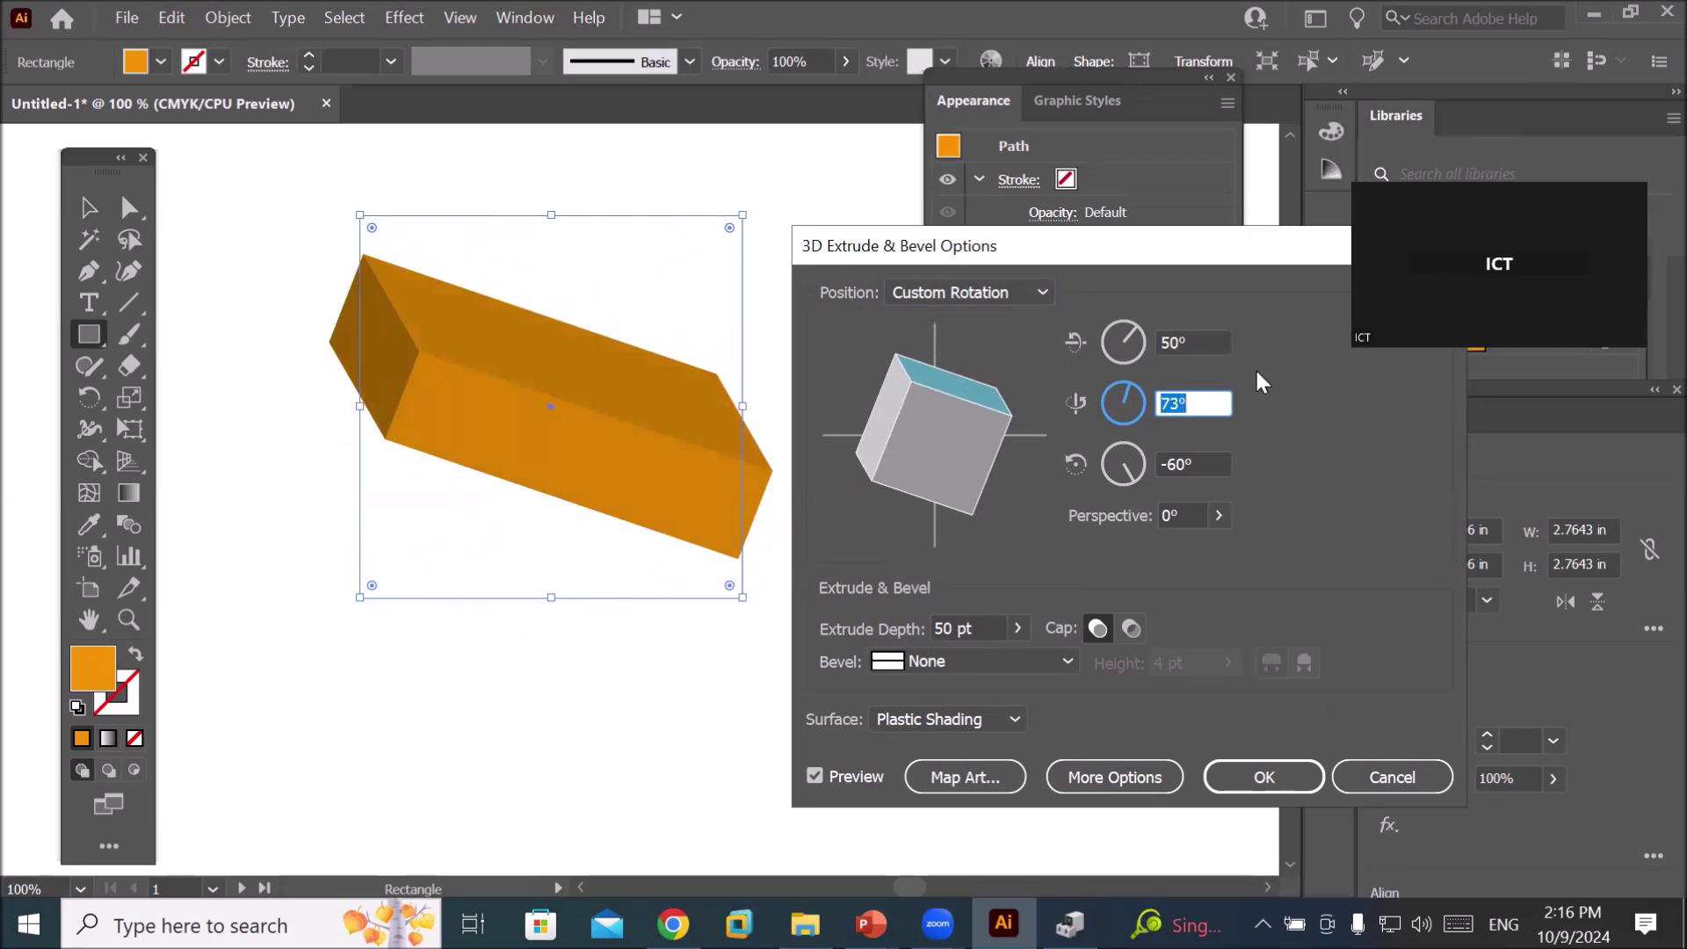
click(1209, 458)
key(Up)
key(Up)
key(Up)
key(Up)
key(Up)
key(Up)
key(Up)
key(Up)
key(Up)
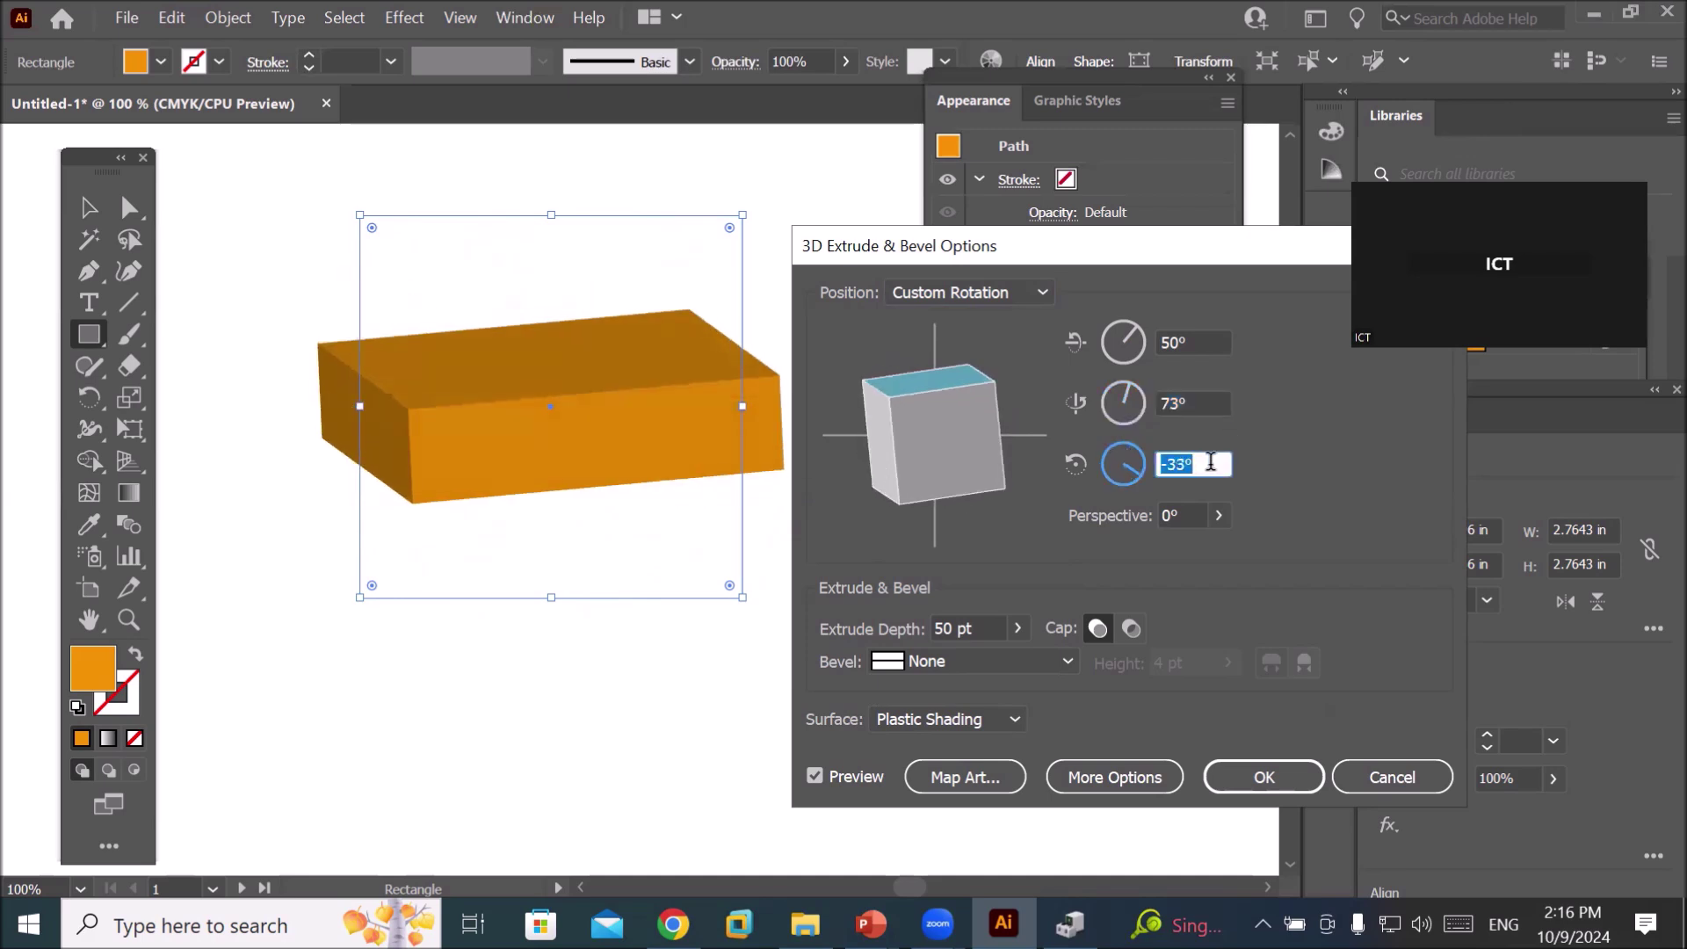
key(Up)
key(Up)
key(Up)
key(Up)
key(Up)
key(Up)
key(Up)
key(Up)
key(Up)
key(Up)
key(Up)
key(Up)
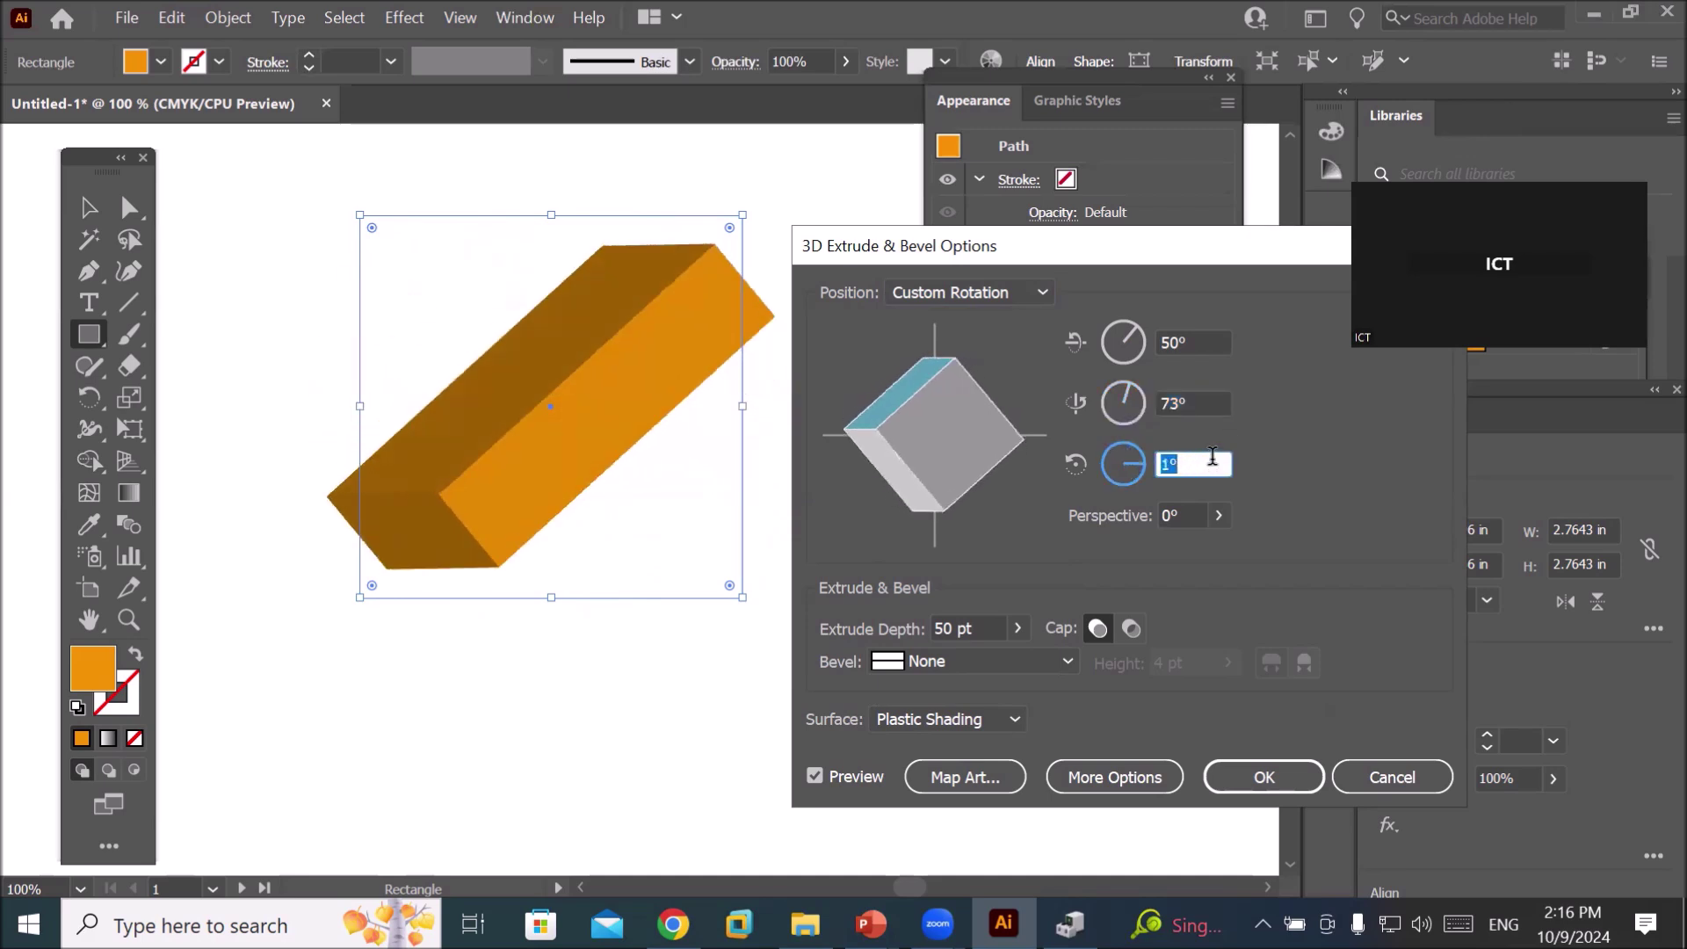
key(Up)
key(Up)
key(Up)
key(Up)
key(Up)
key(Up)
key(Up)
key(Up)
key(Up)
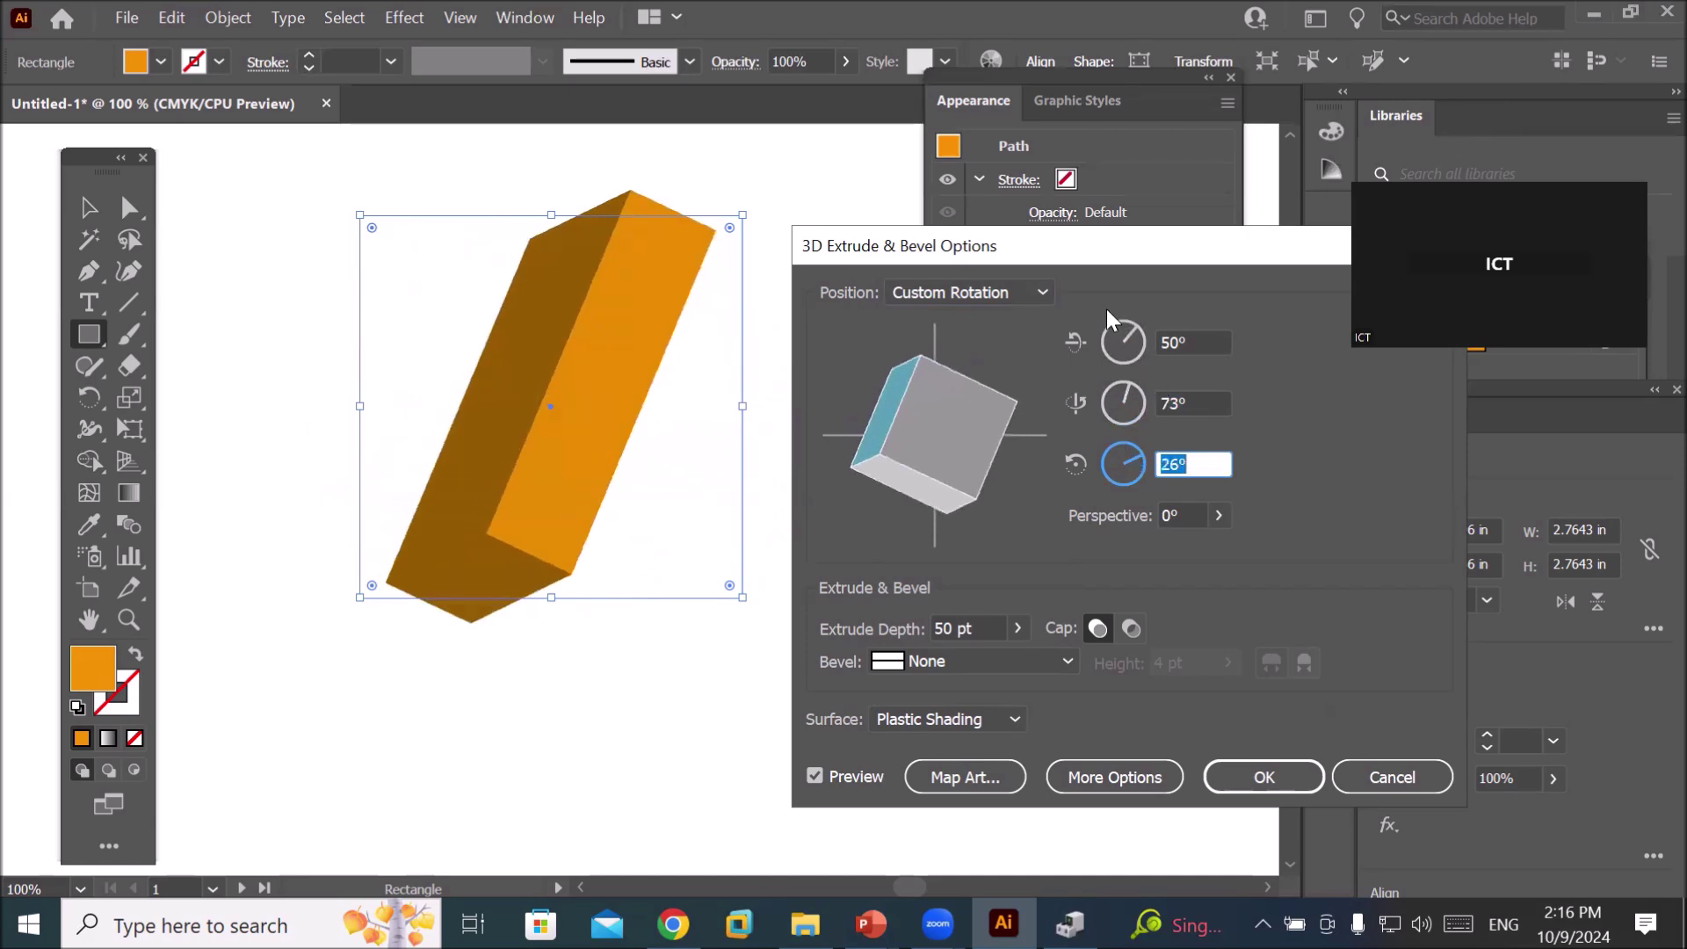
click(1042, 290)
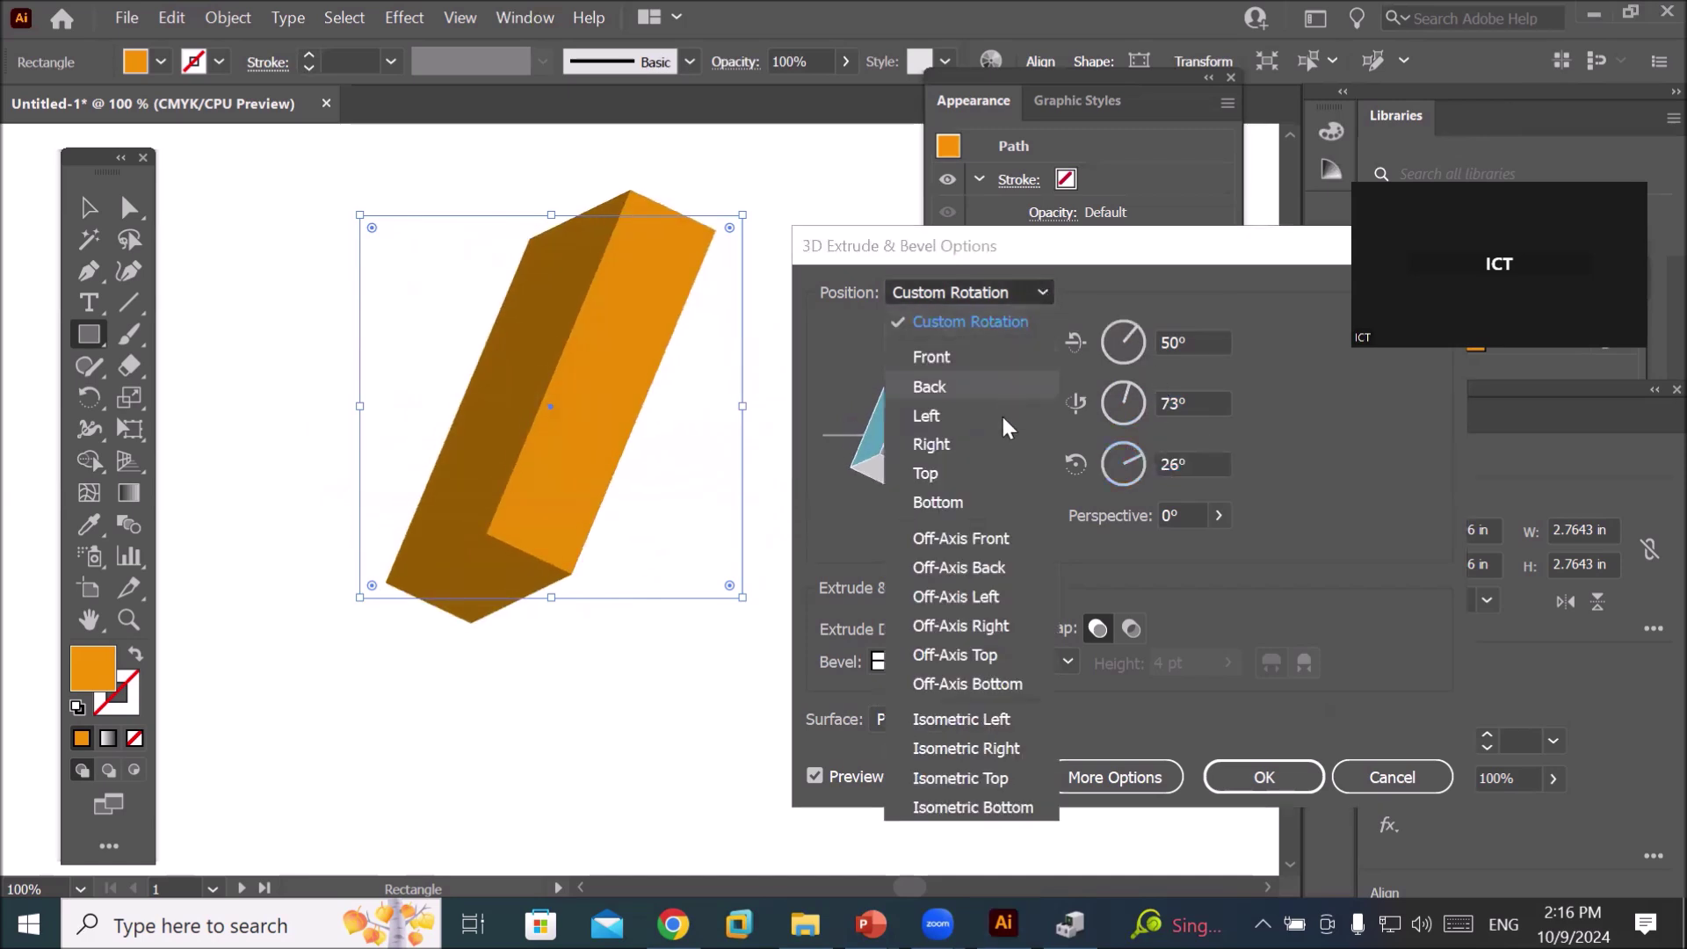
- Try new rotation angles, reset to Off-Axis Front, then cancel the 3D extrusion
click(990, 534)
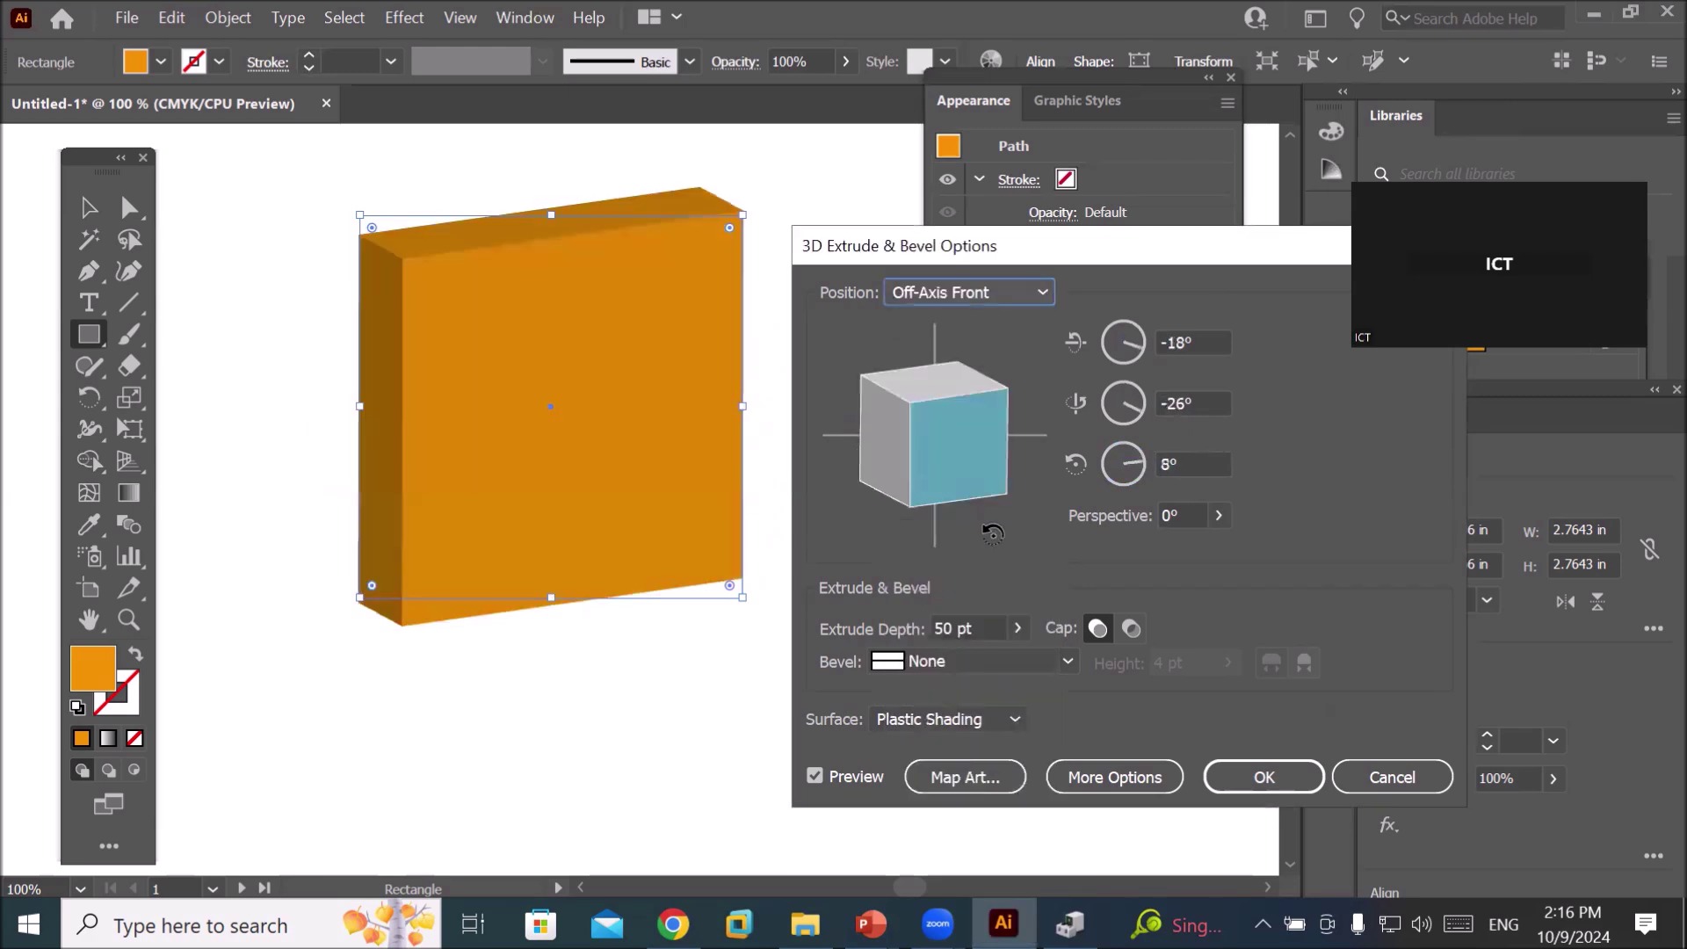
key(Tab)
click(1220, 402)
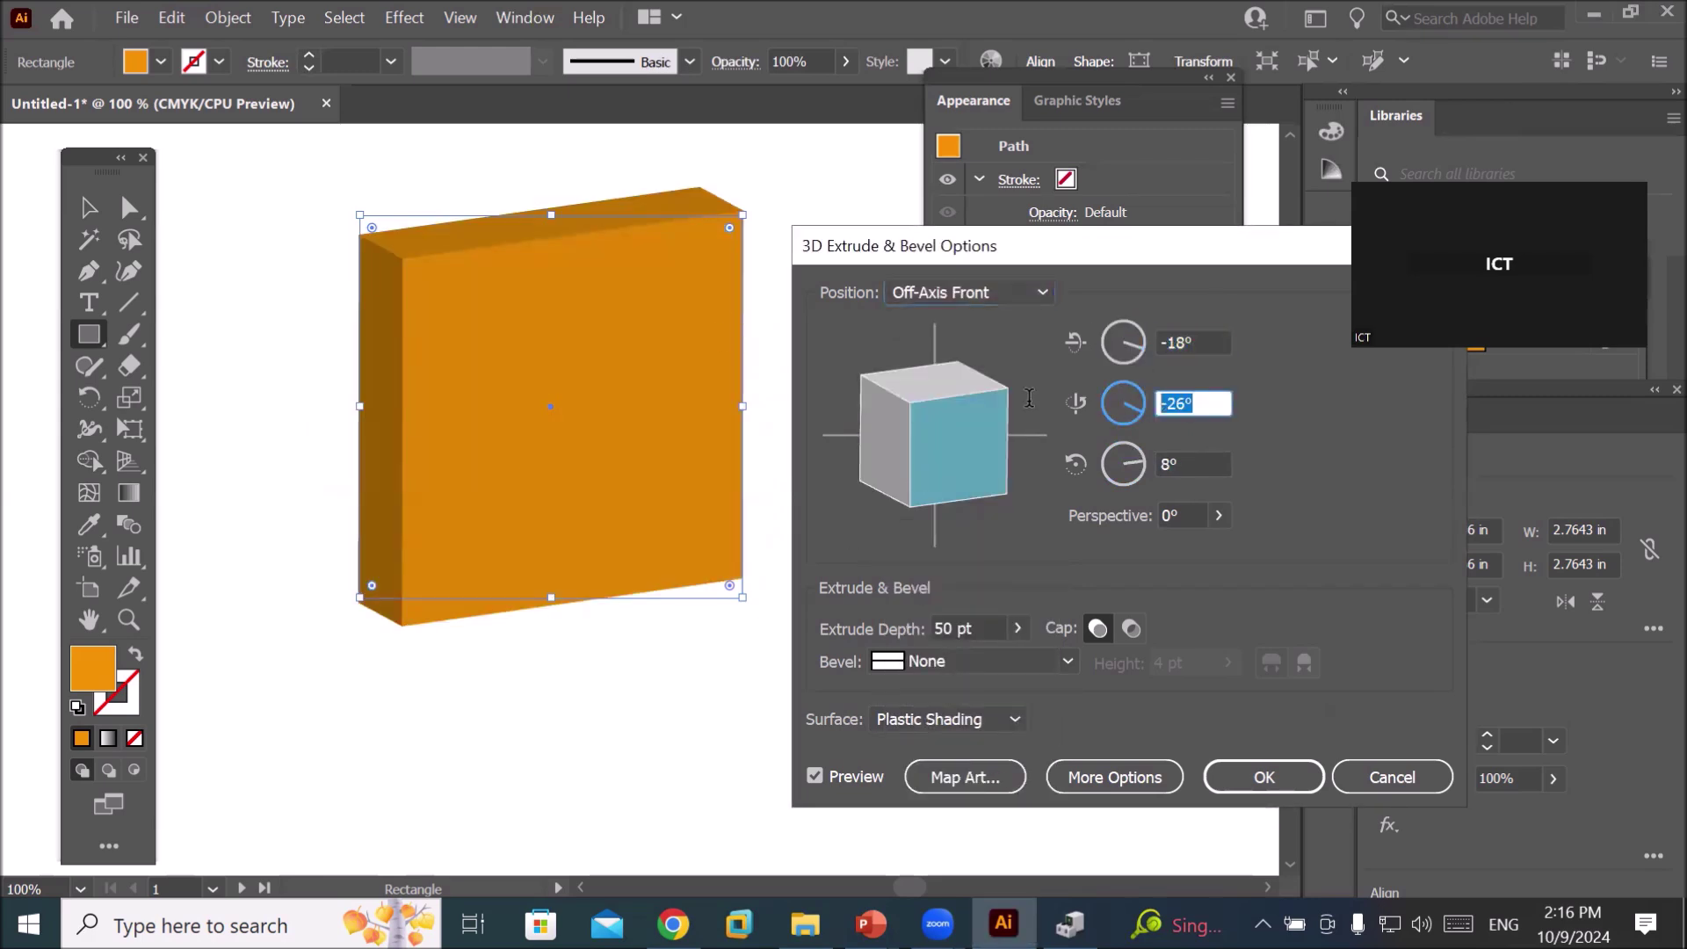
key(Tab)
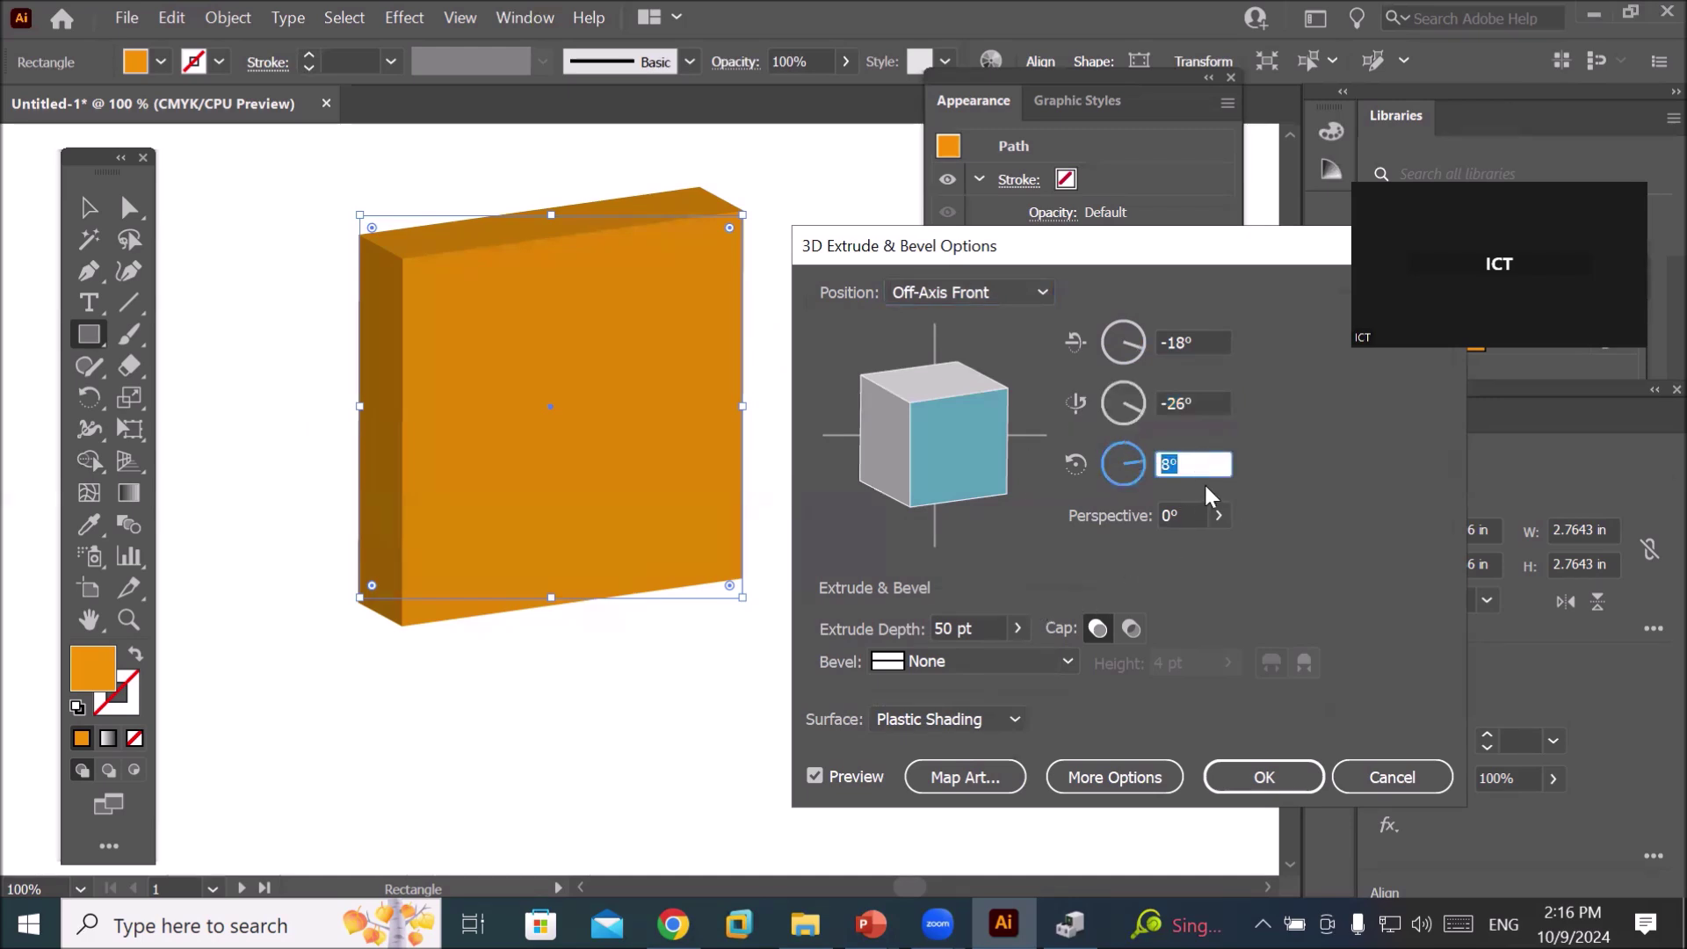
key(Up)
key(Up)
key(Up)
key(Up)
key(Up)
key(Up)
key(Up)
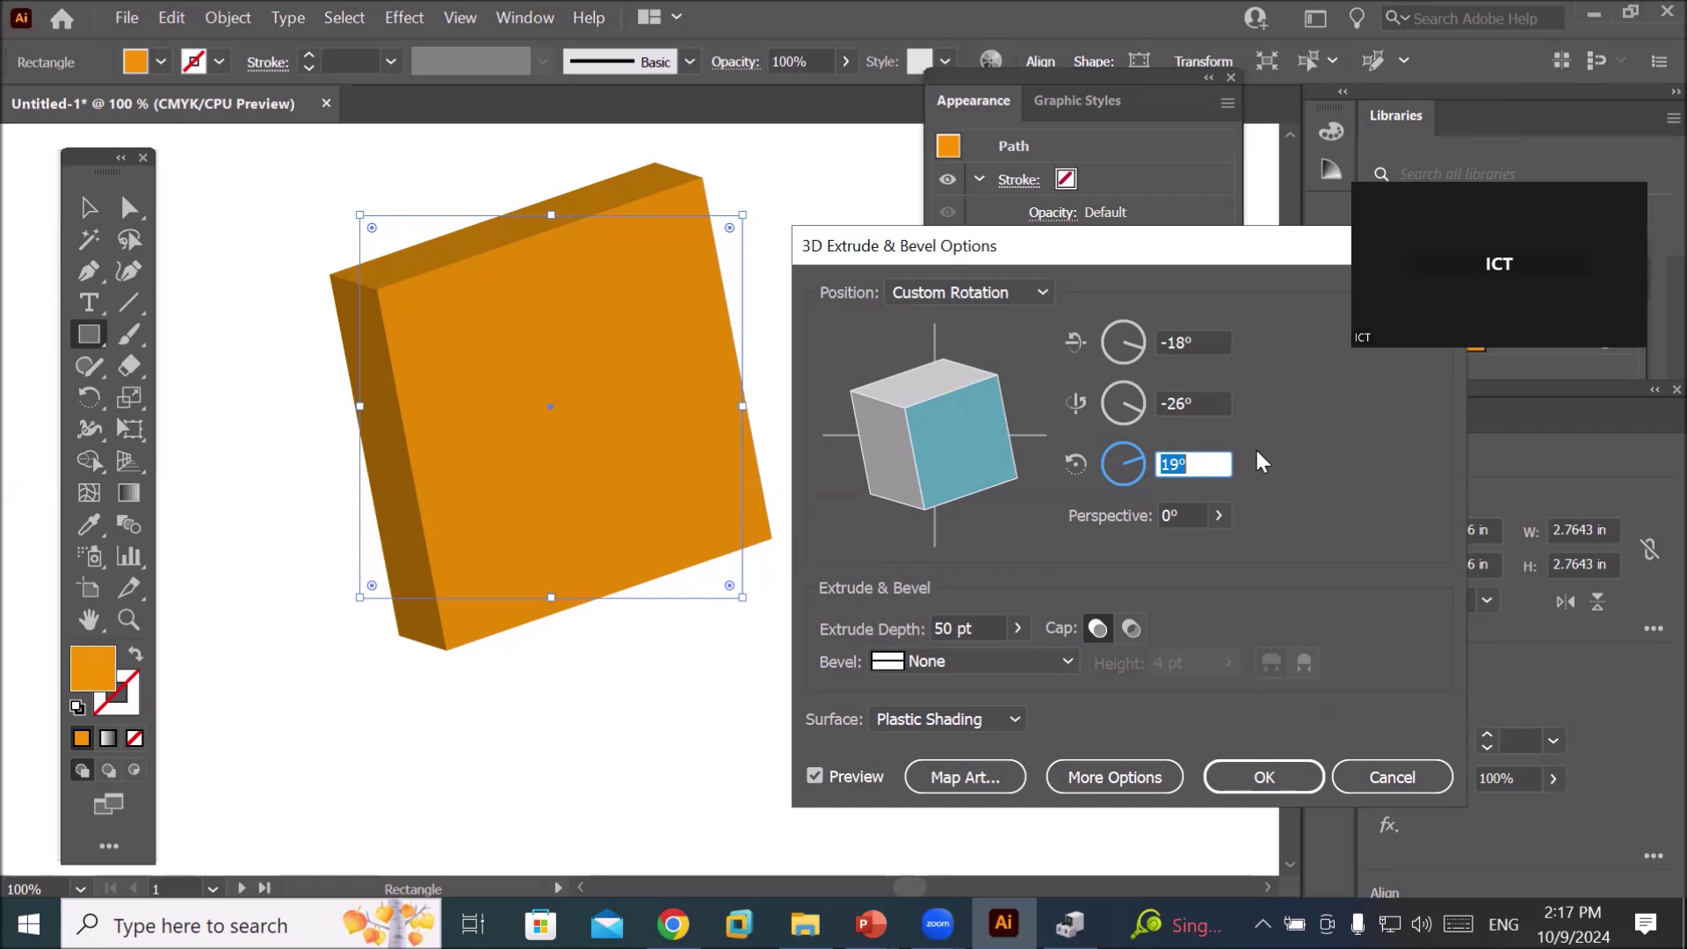
click(1038, 292)
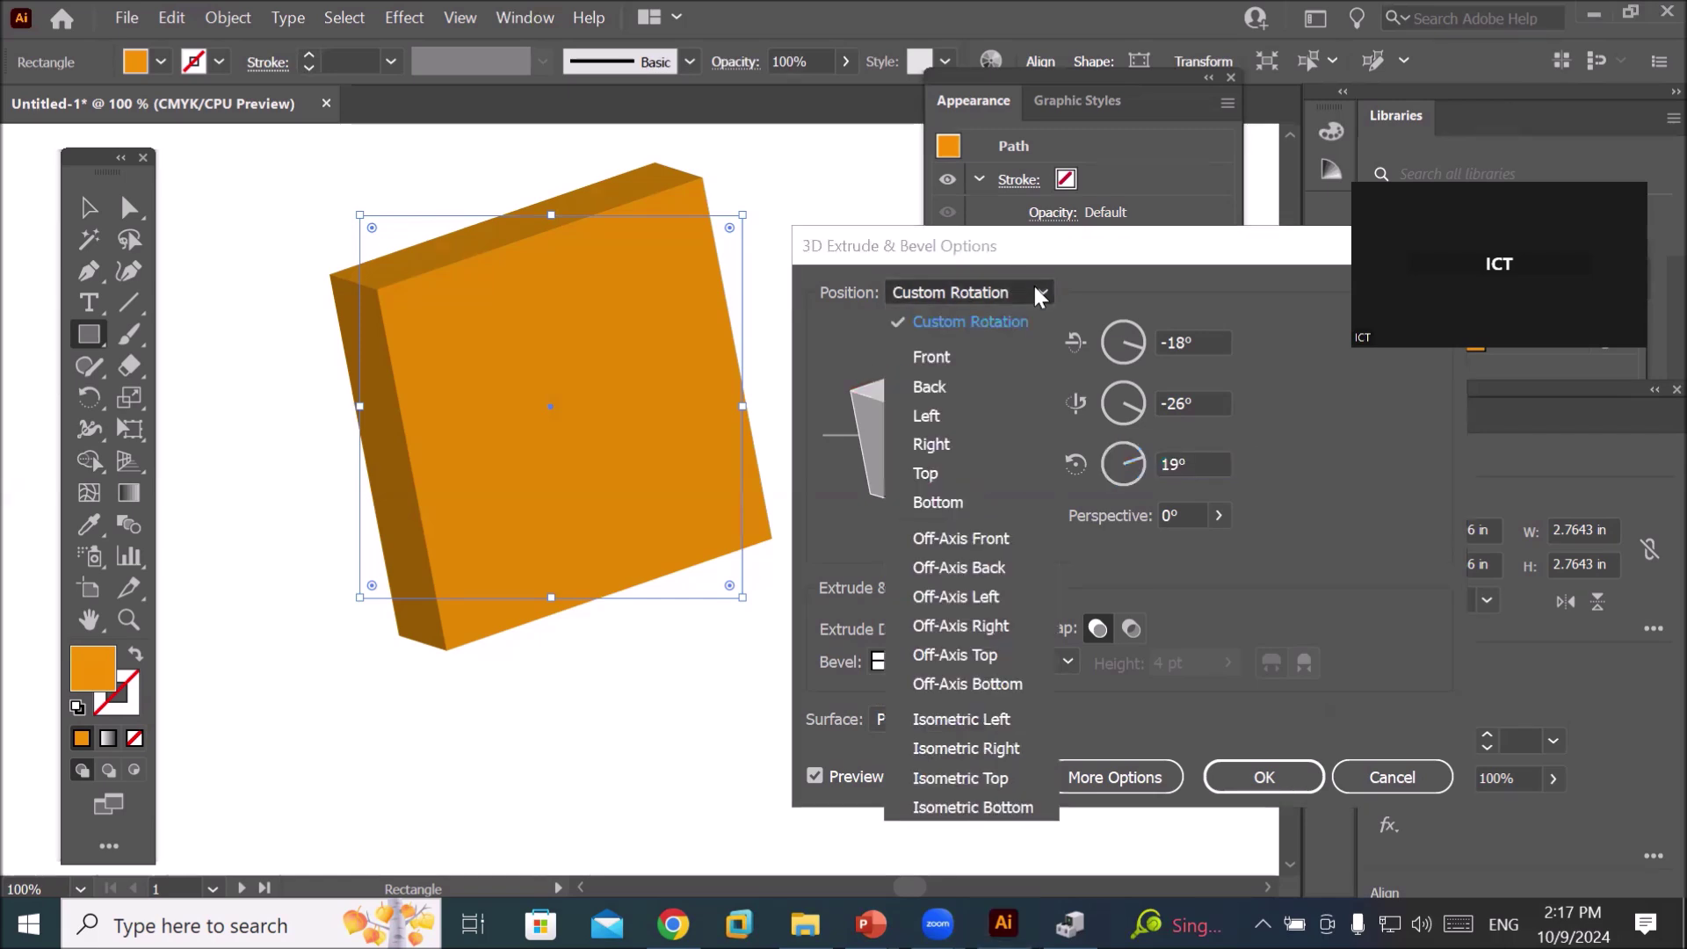
click(971, 539)
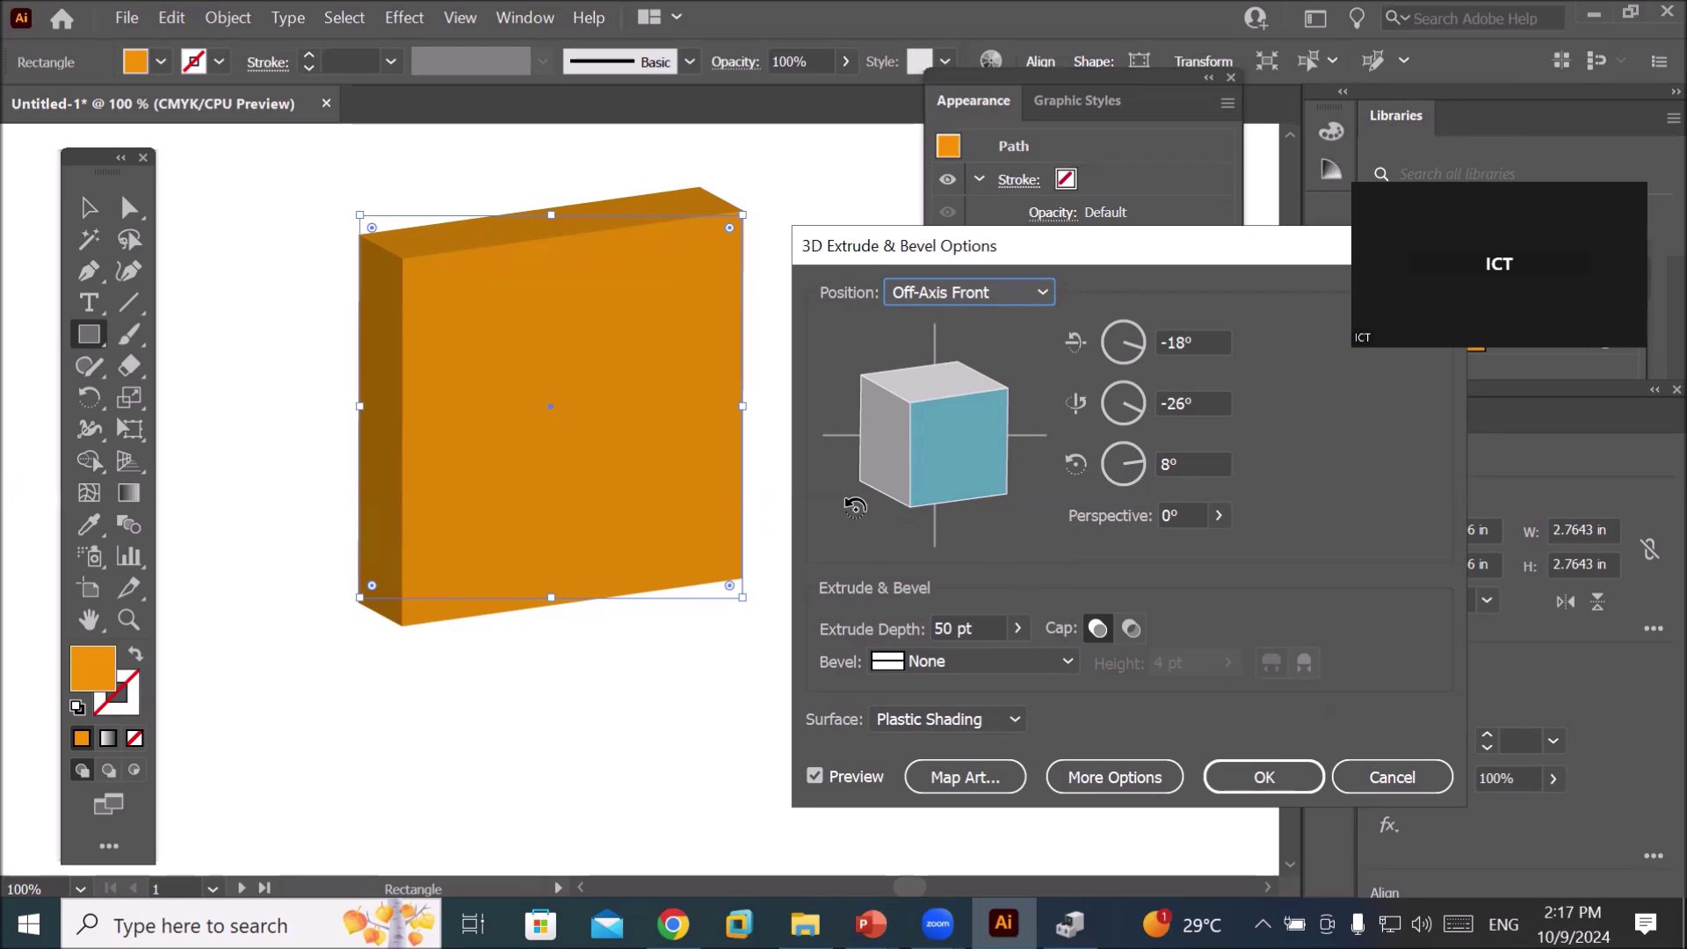
click(1364, 778)
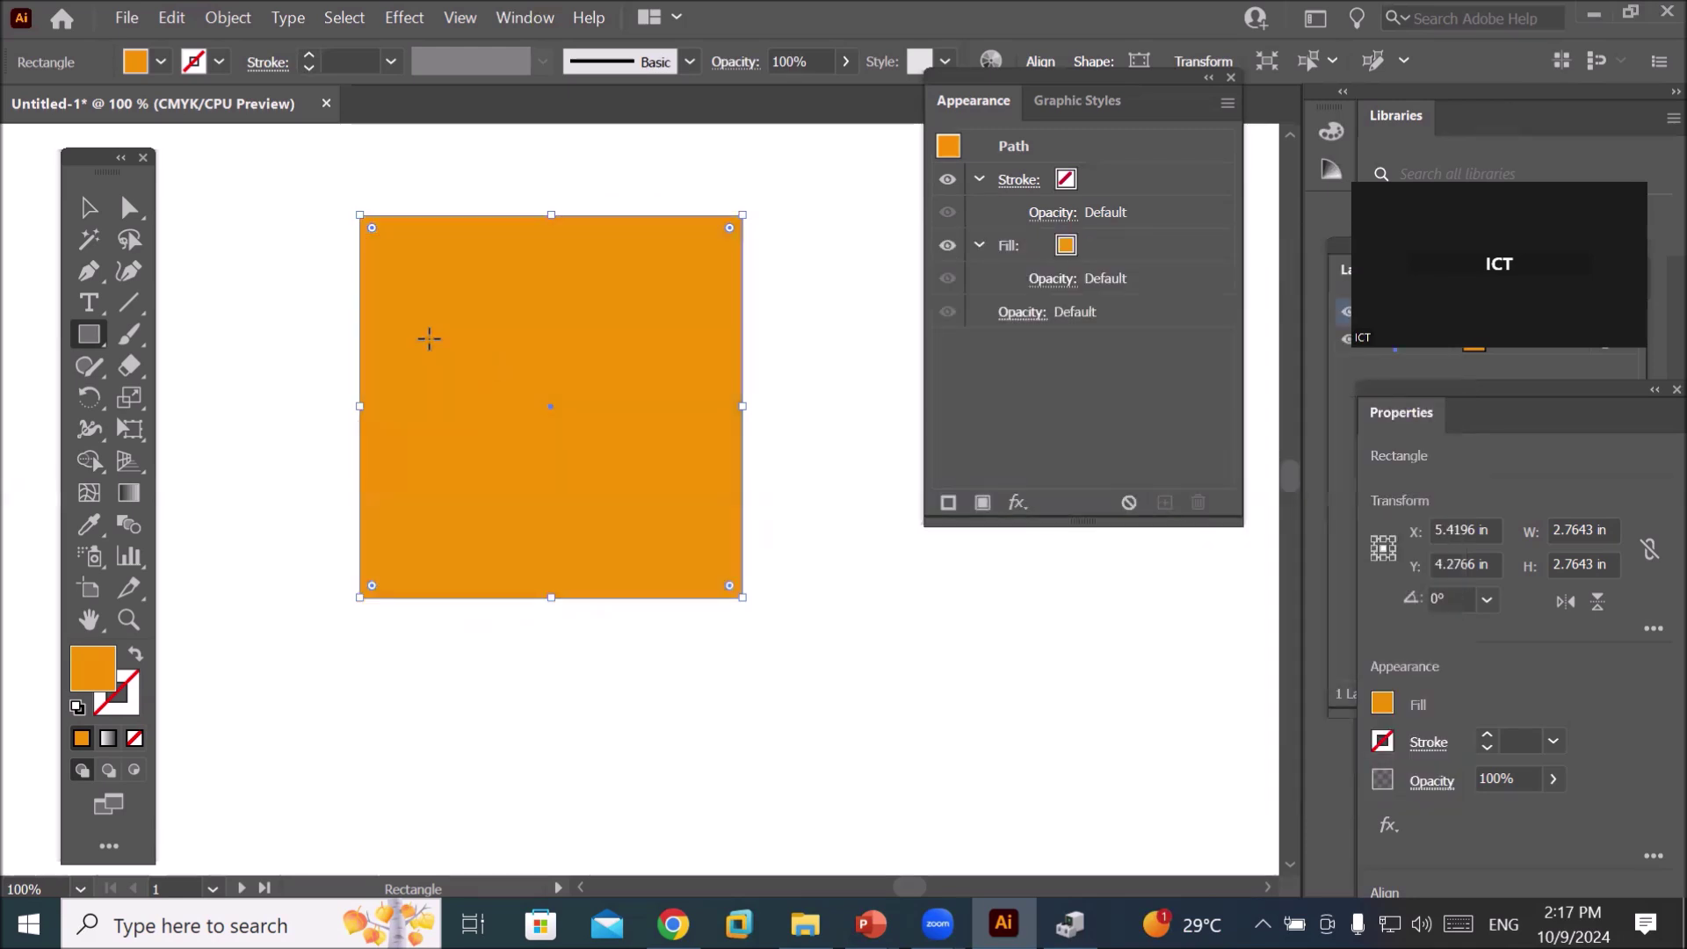
- Move the orange square down-left and scale it down to a smaller size
click(88, 208)
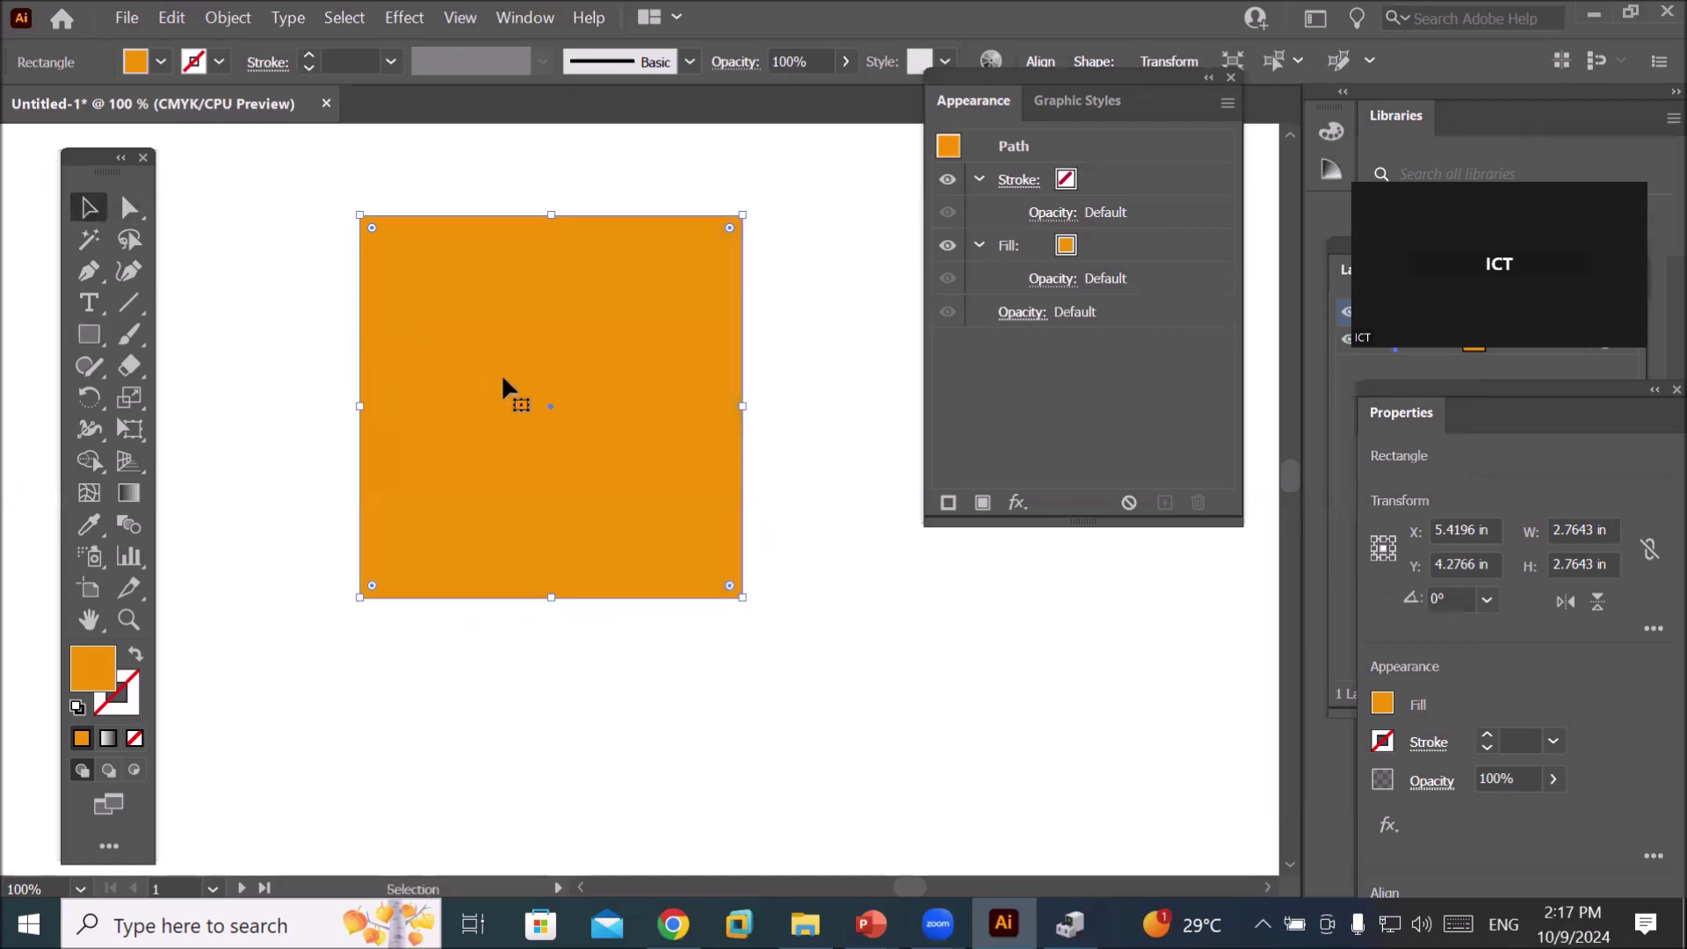
drag(512, 392, 400, 445)
key(ctrl+minus)
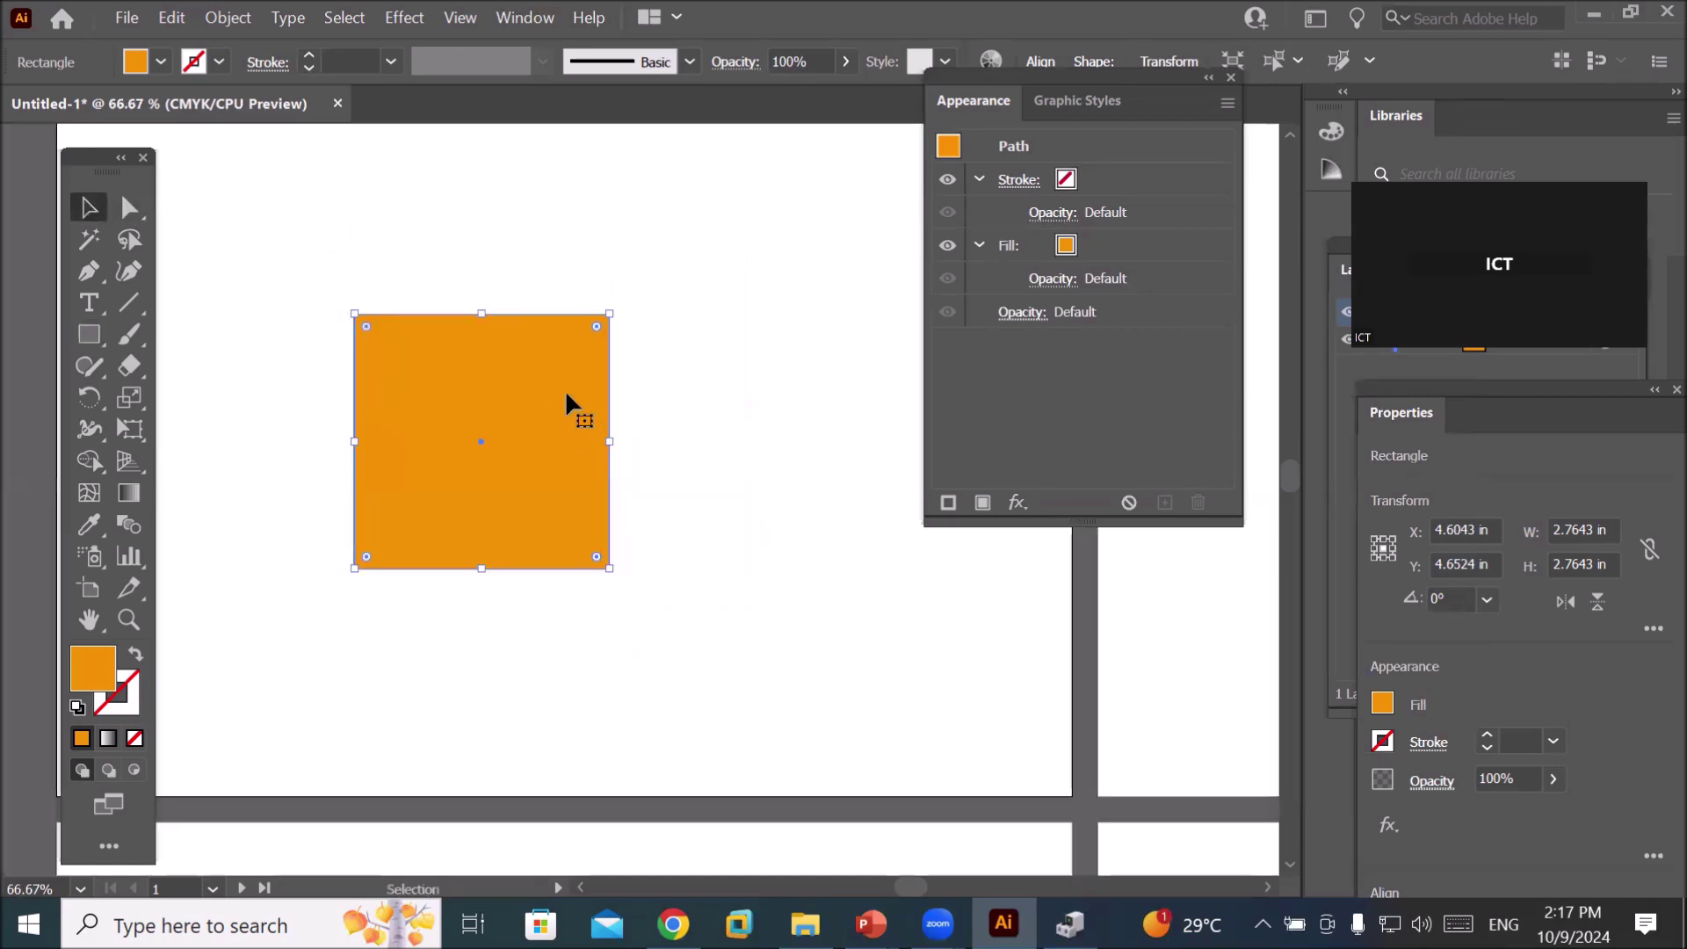
drag(609, 314, 507, 418)
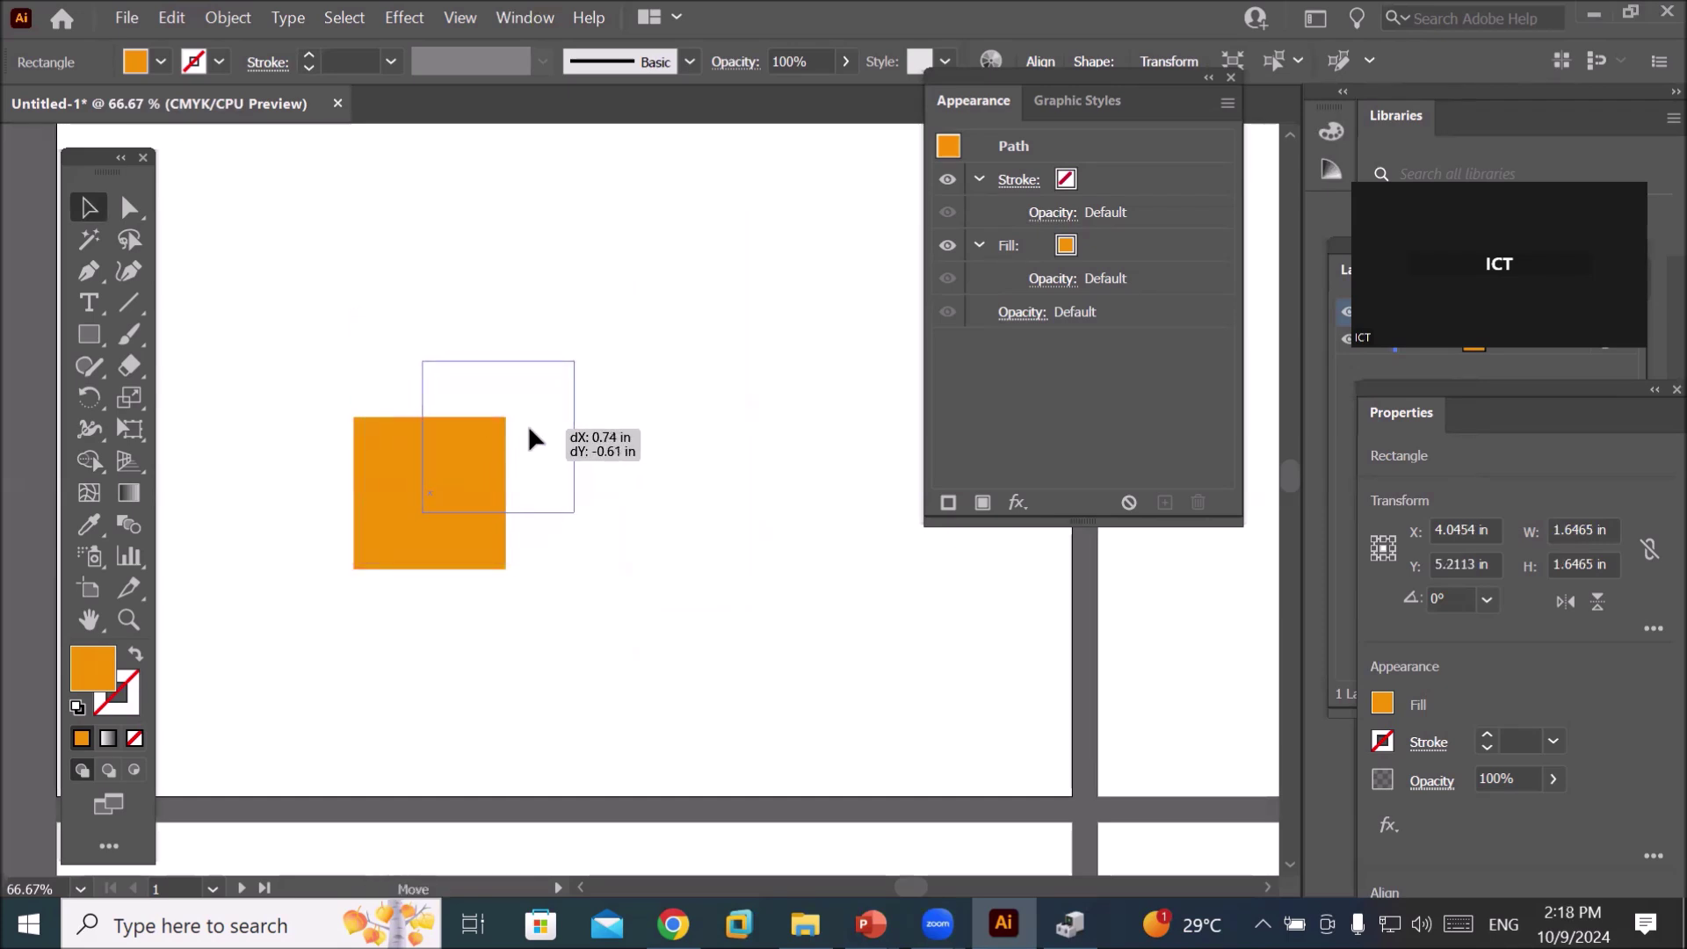
drag(463, 494, 531, 437)
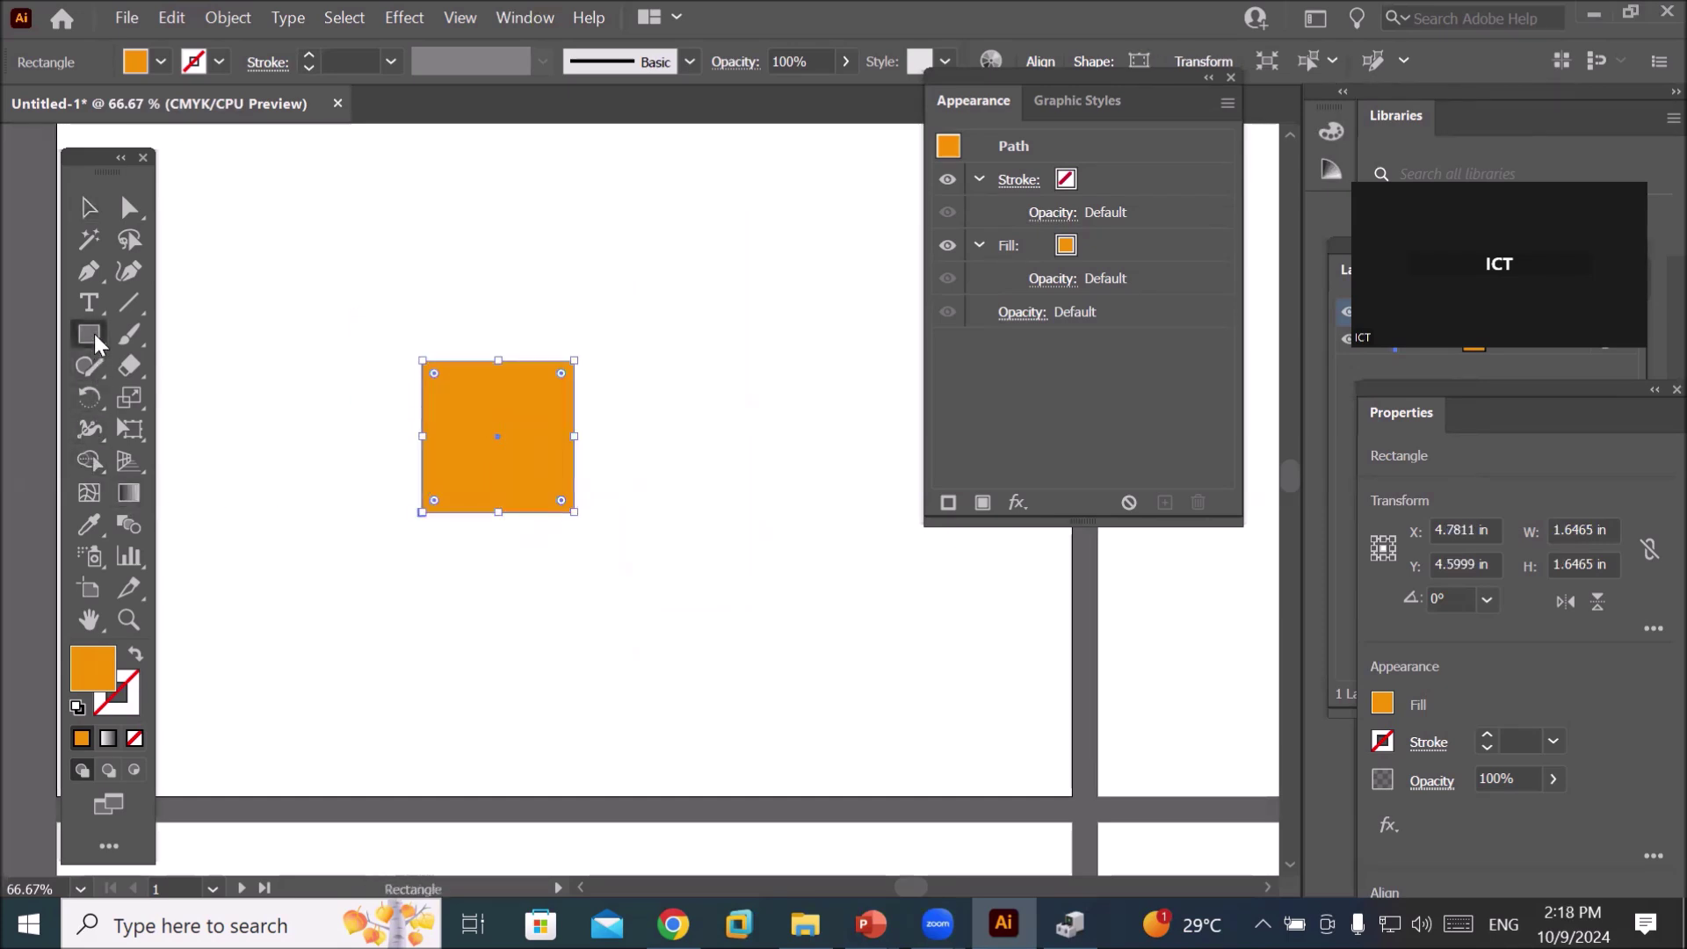
- Draw an orange circle overlapping the square's top edge and select both shapes
drag(93, 331, 206, 393)
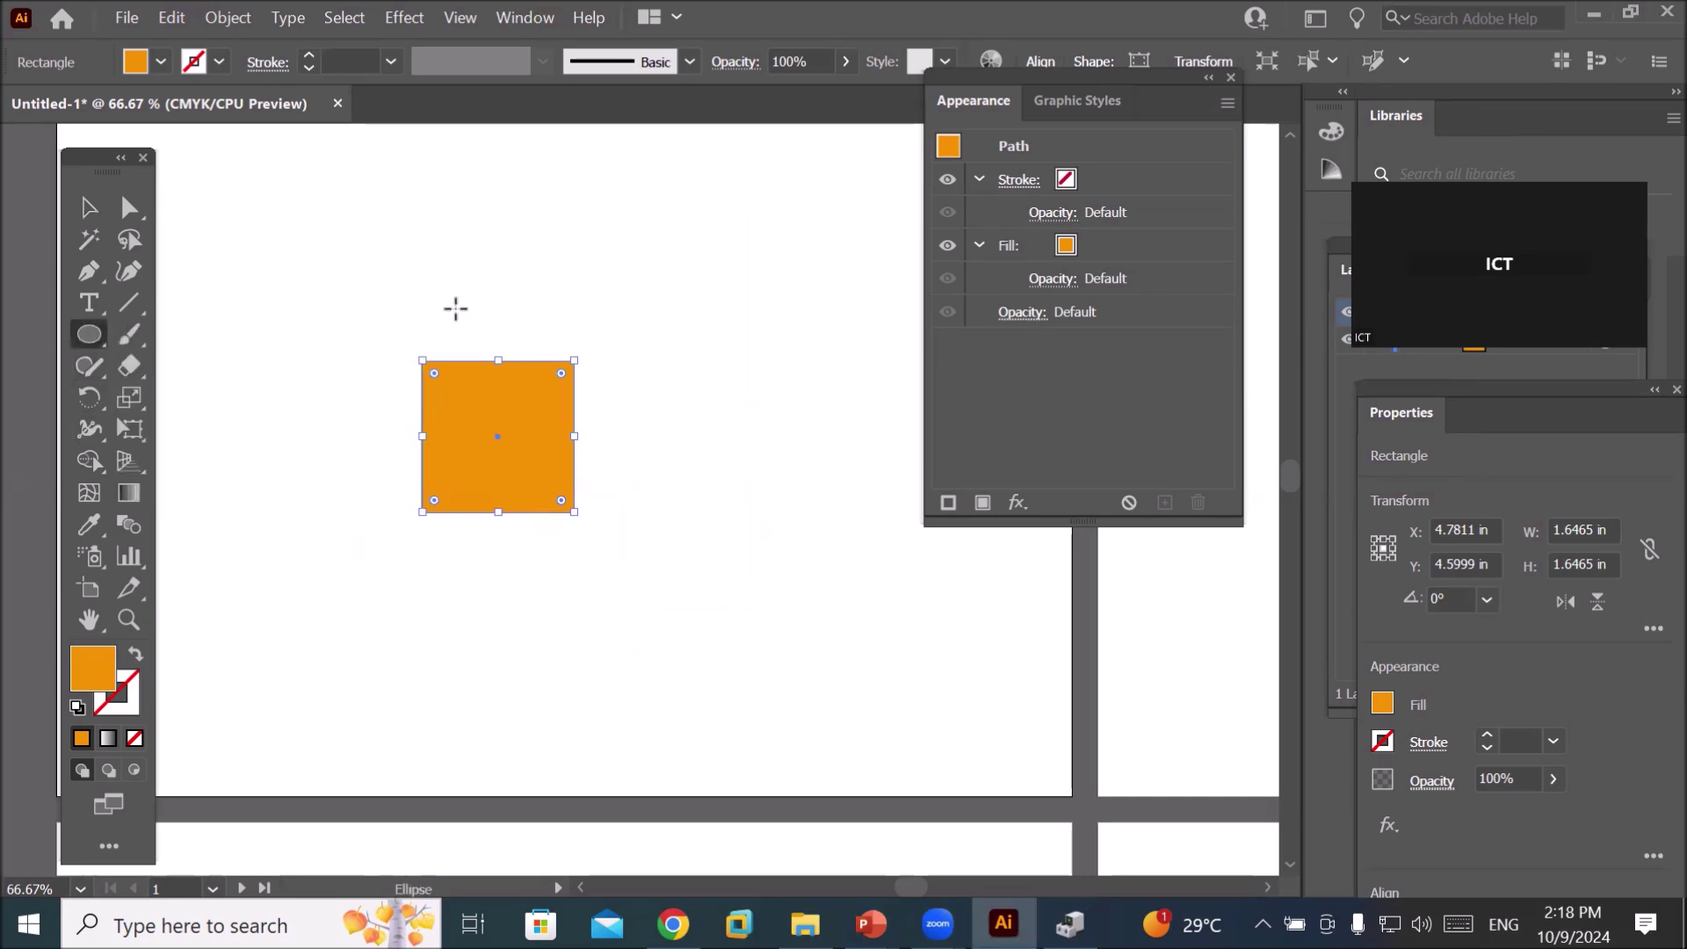
mouse_move(466, 302)
mouse_down()
mouse_move(515, 382)
mouse_move(533, 381)
mouse_up()
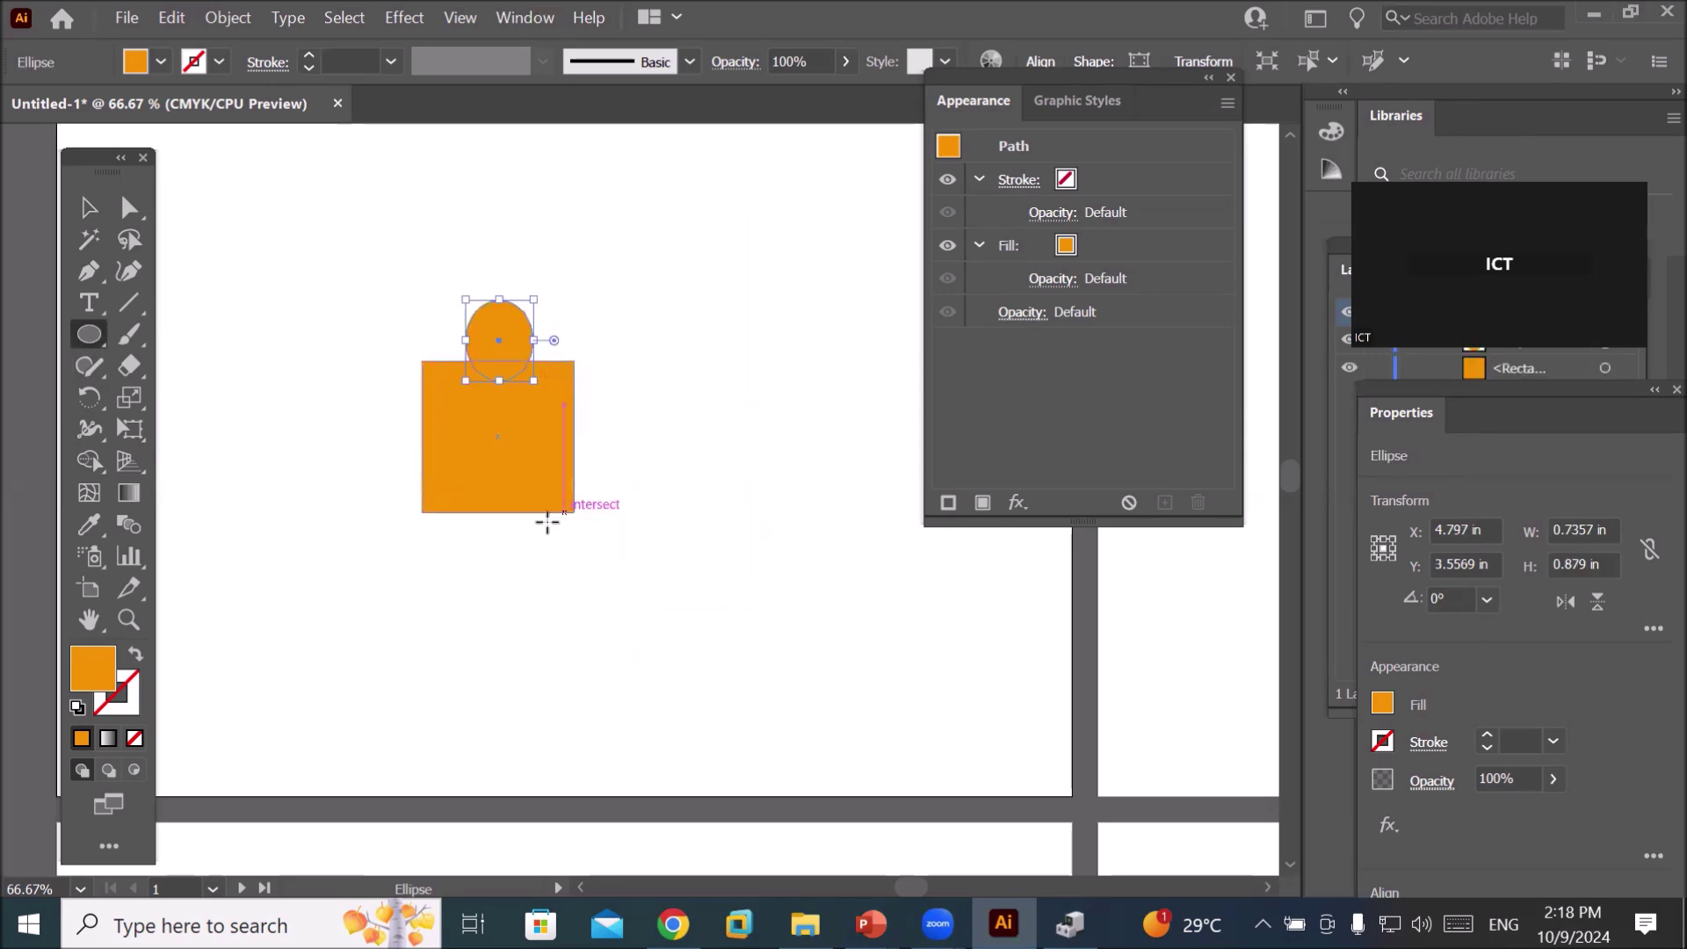
click(89, 211)
drag(331, 247, 653, 575)
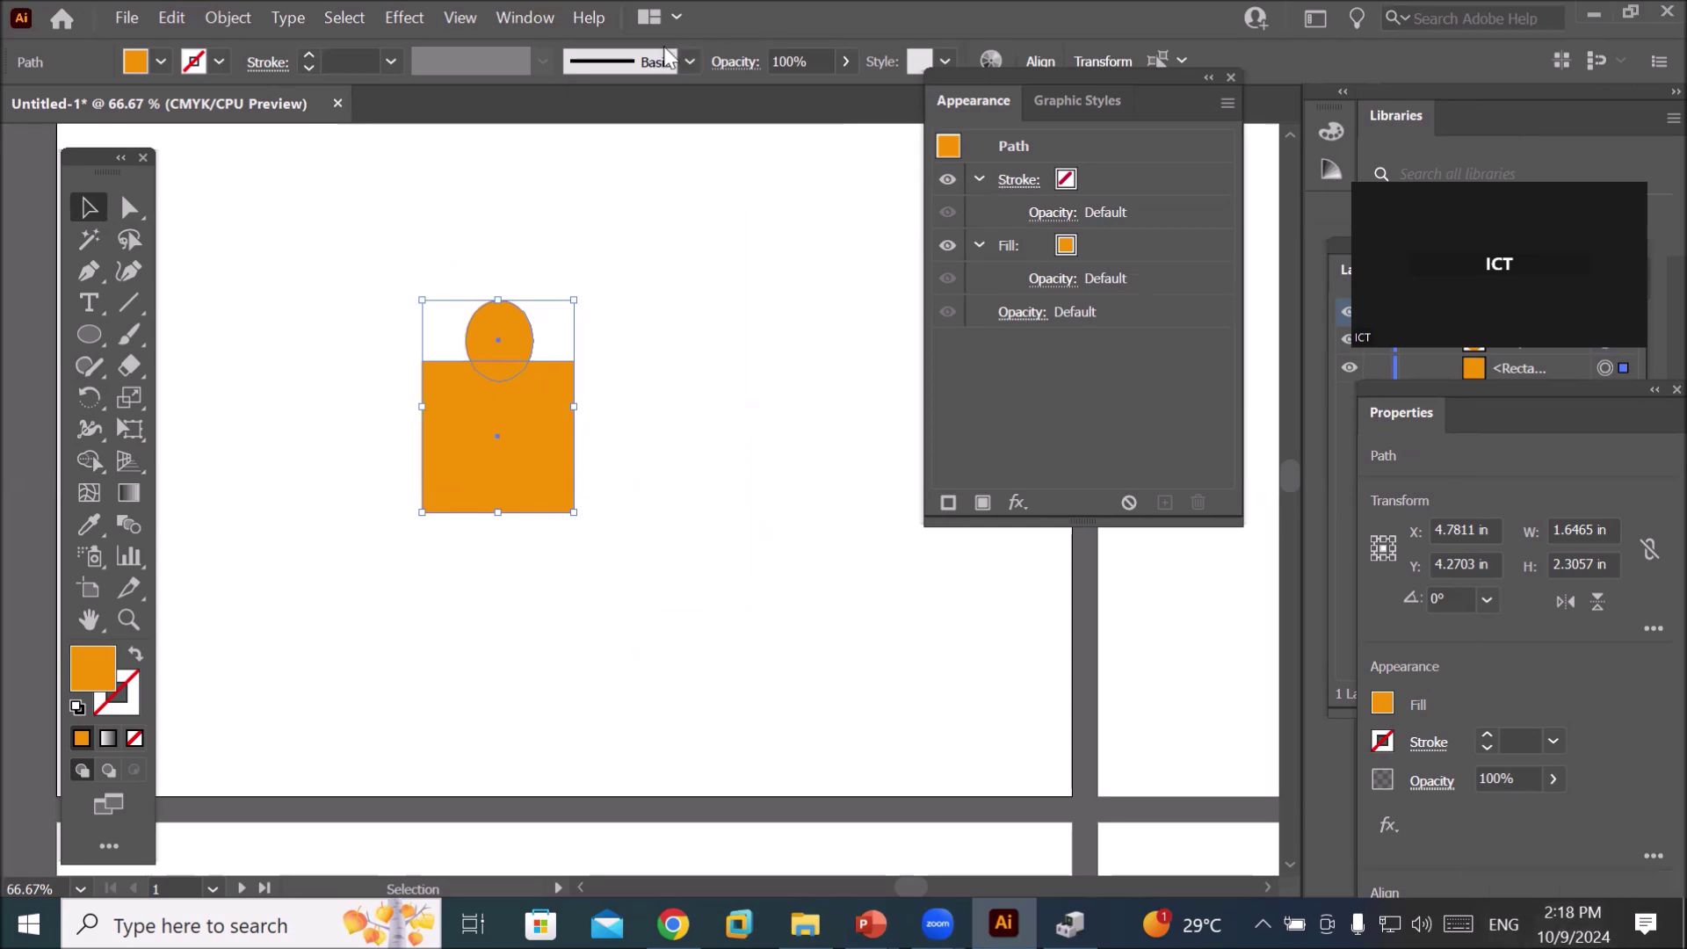
click(521, 19)
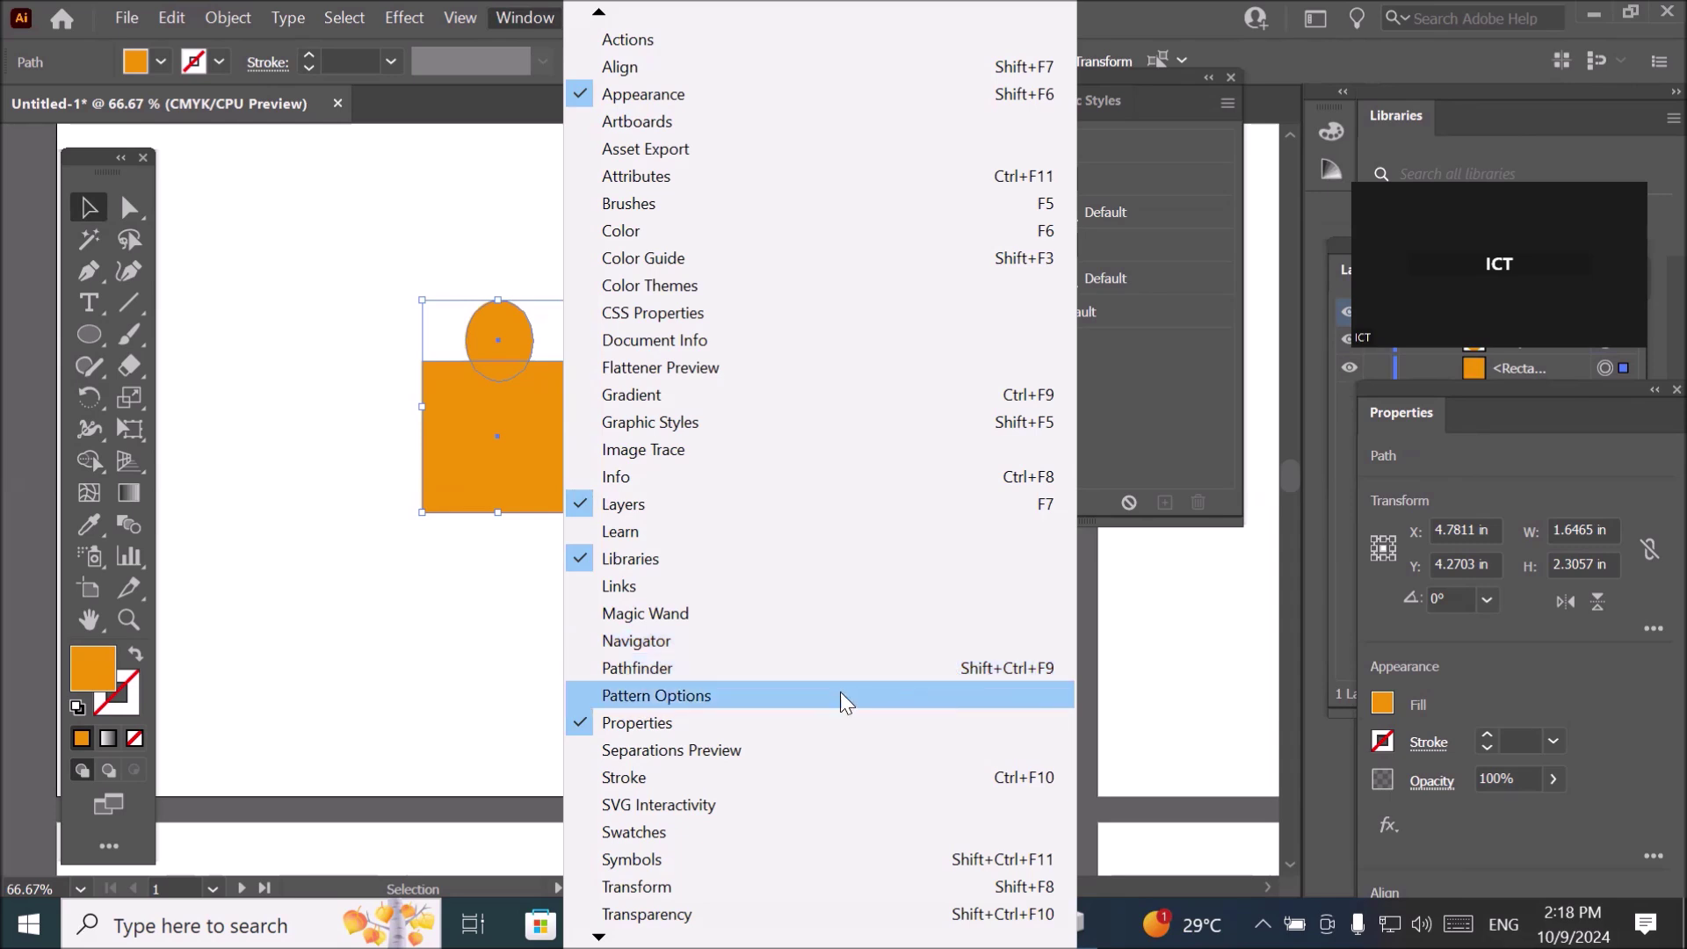
- Unite the circle and square into one orange path with Pathfinder
click(845, 669)
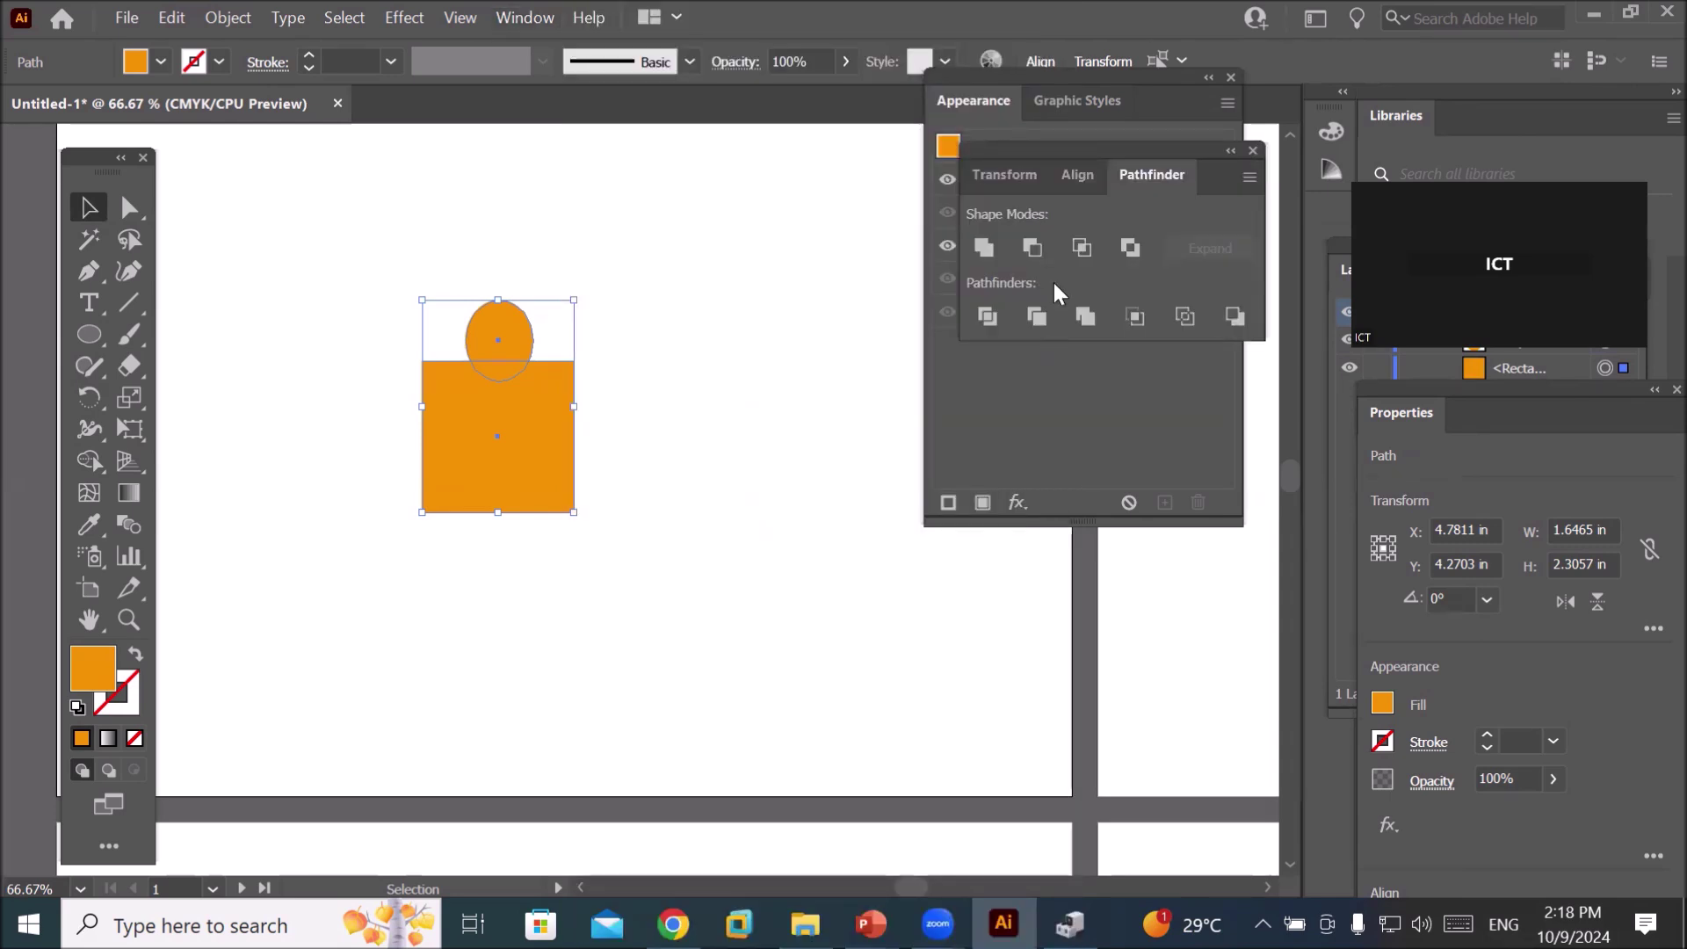
click(982, 253)
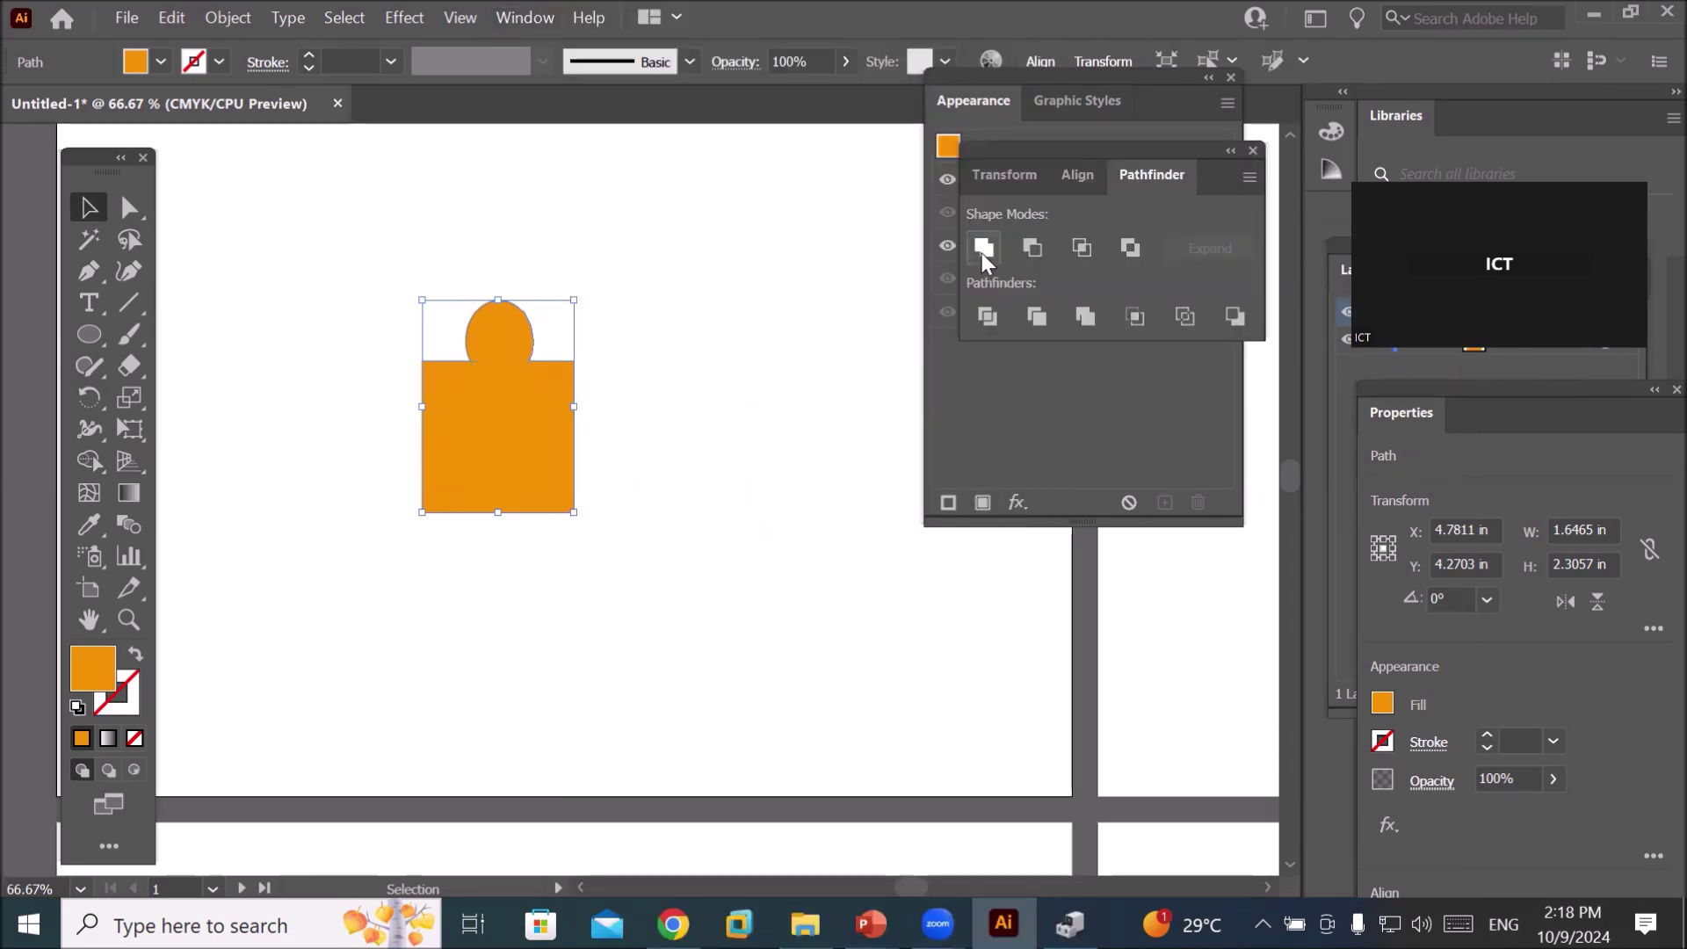
click(685, 442)
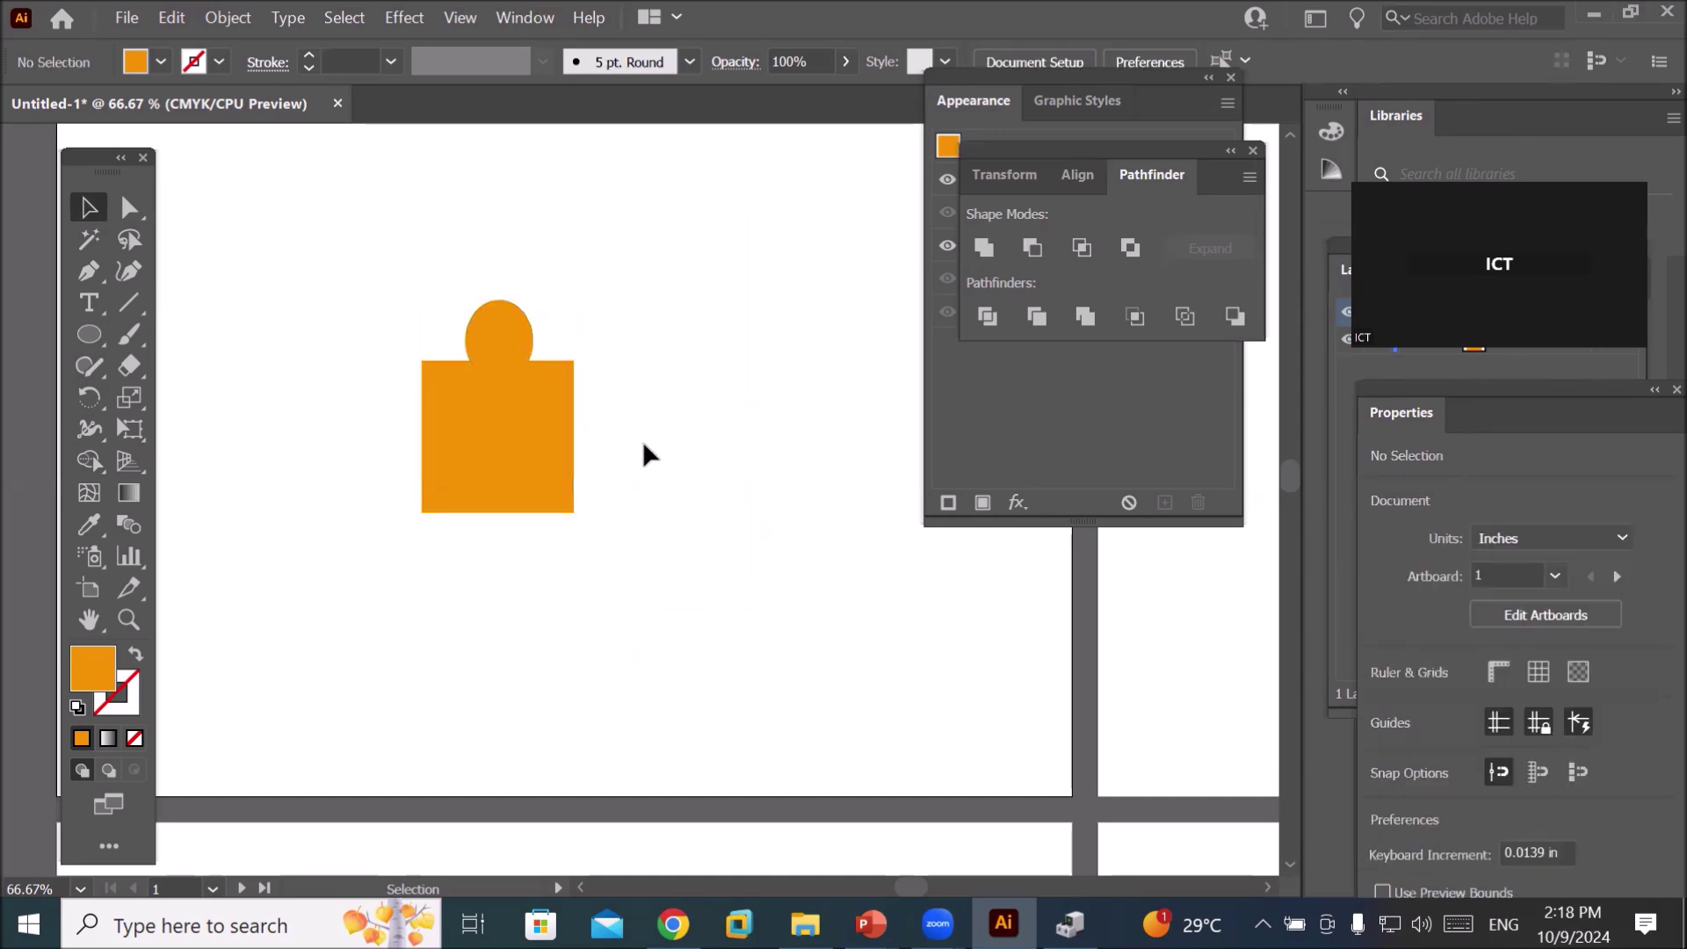
click(517, 429)
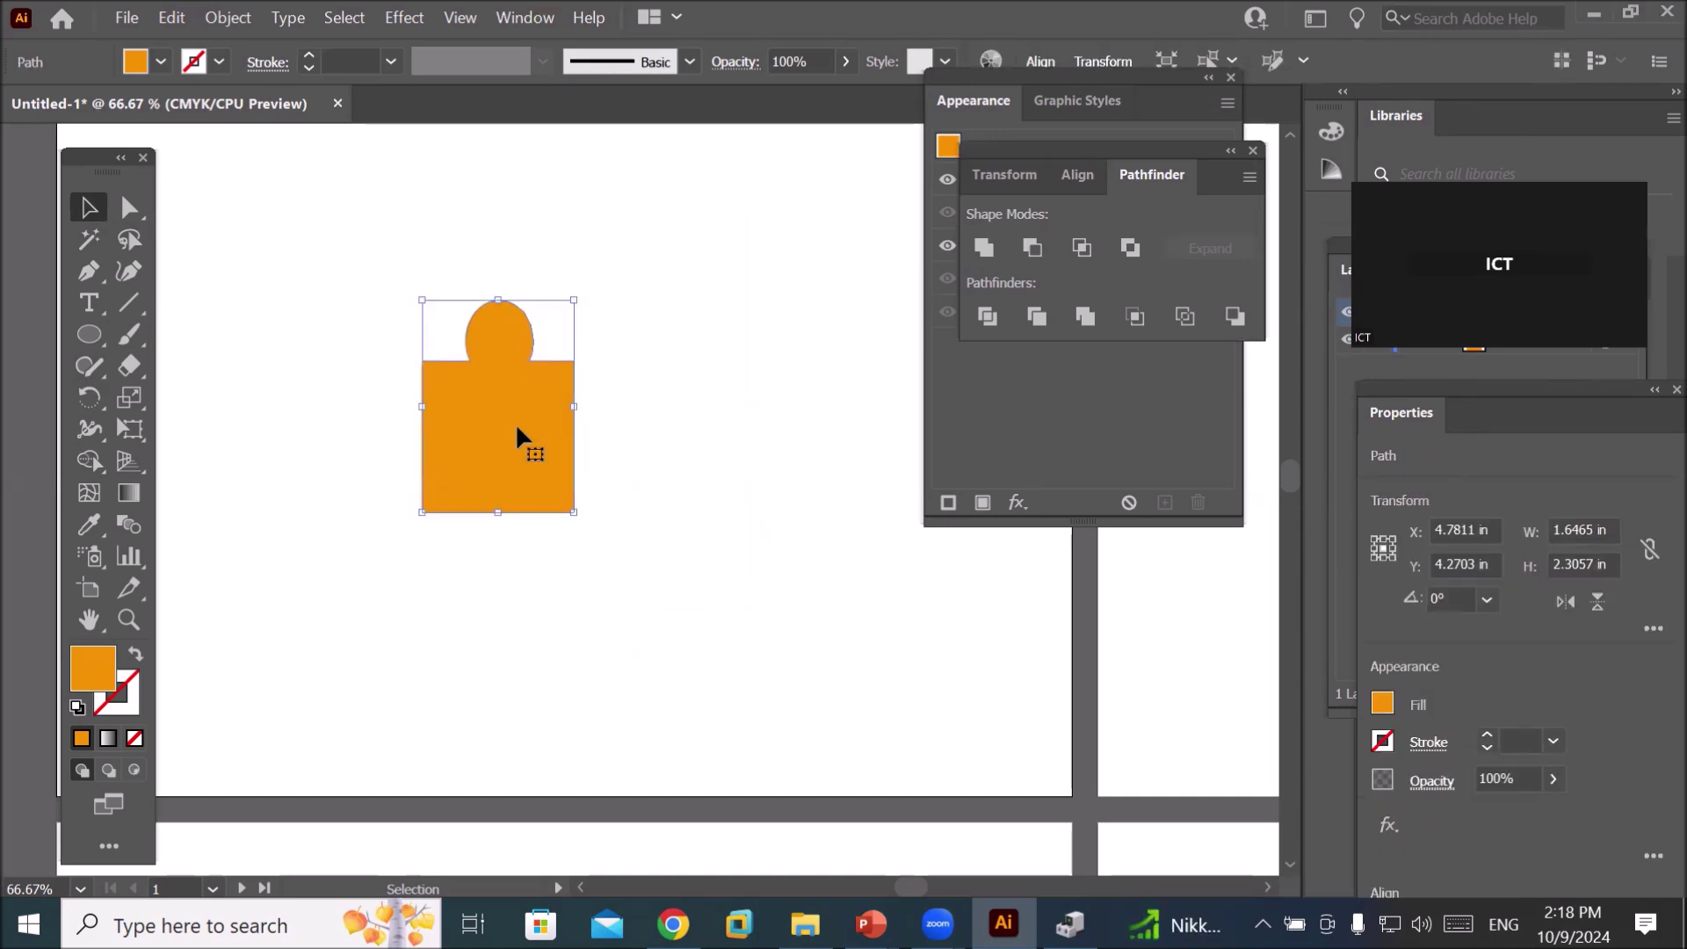
- Add a 3D Extrude & Bevel effect to the merged shape with slight perspective
click(985, 111)
click(1017, 503)
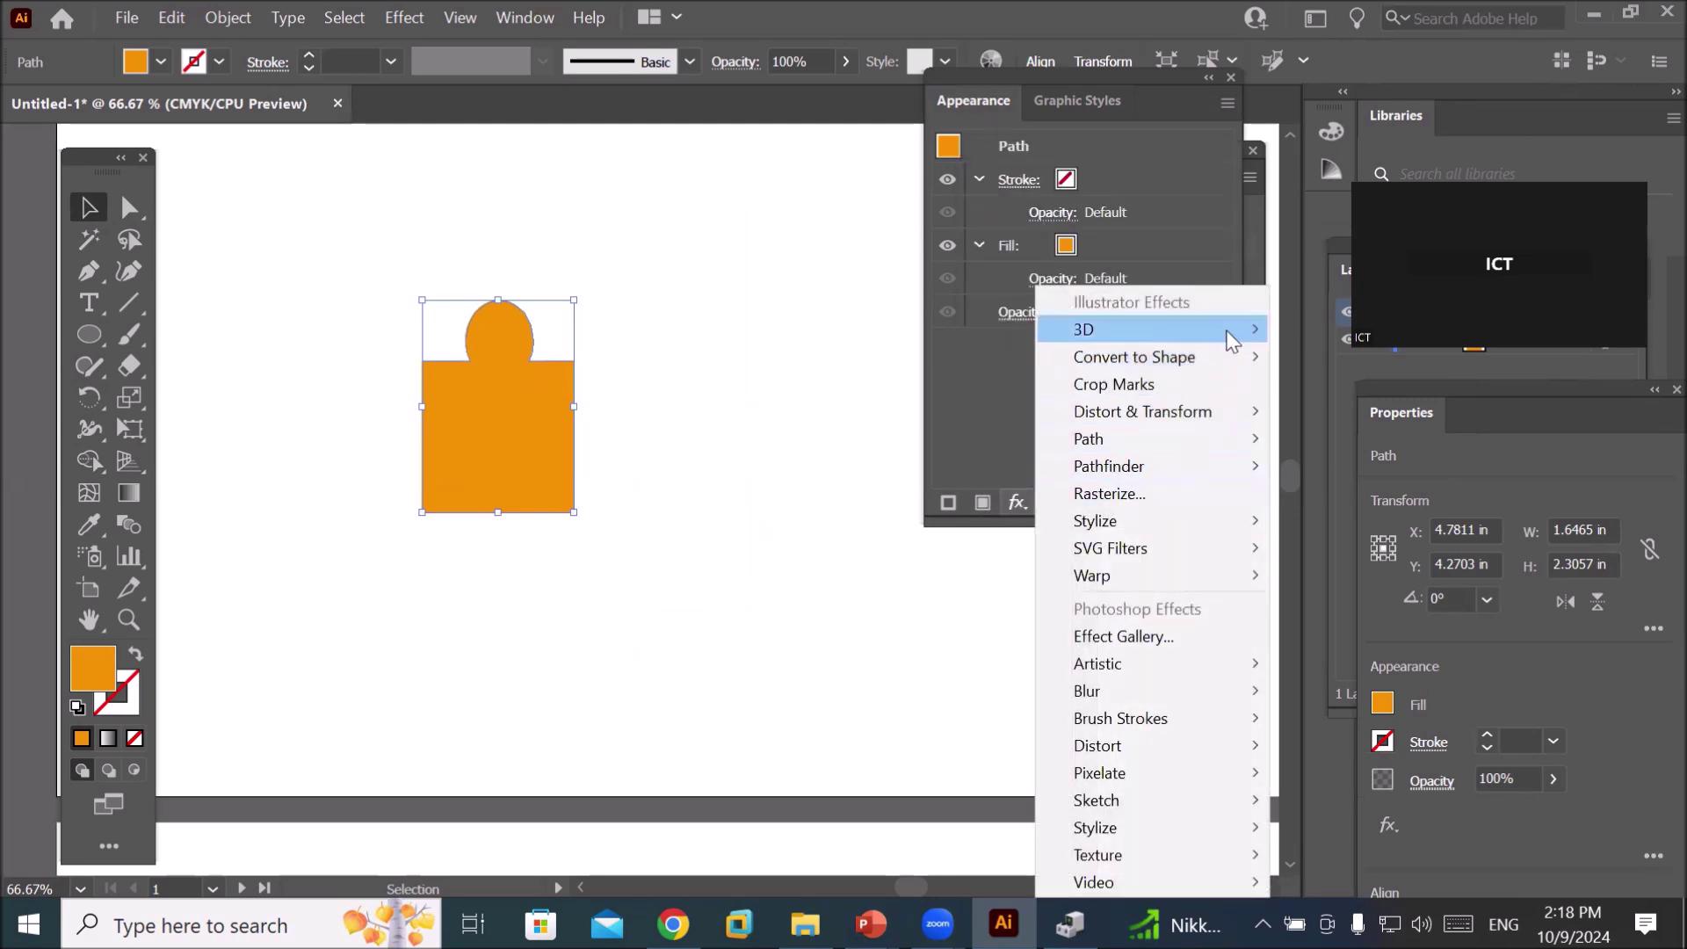
mouse_move(1144, 330)
click(1318, 329)
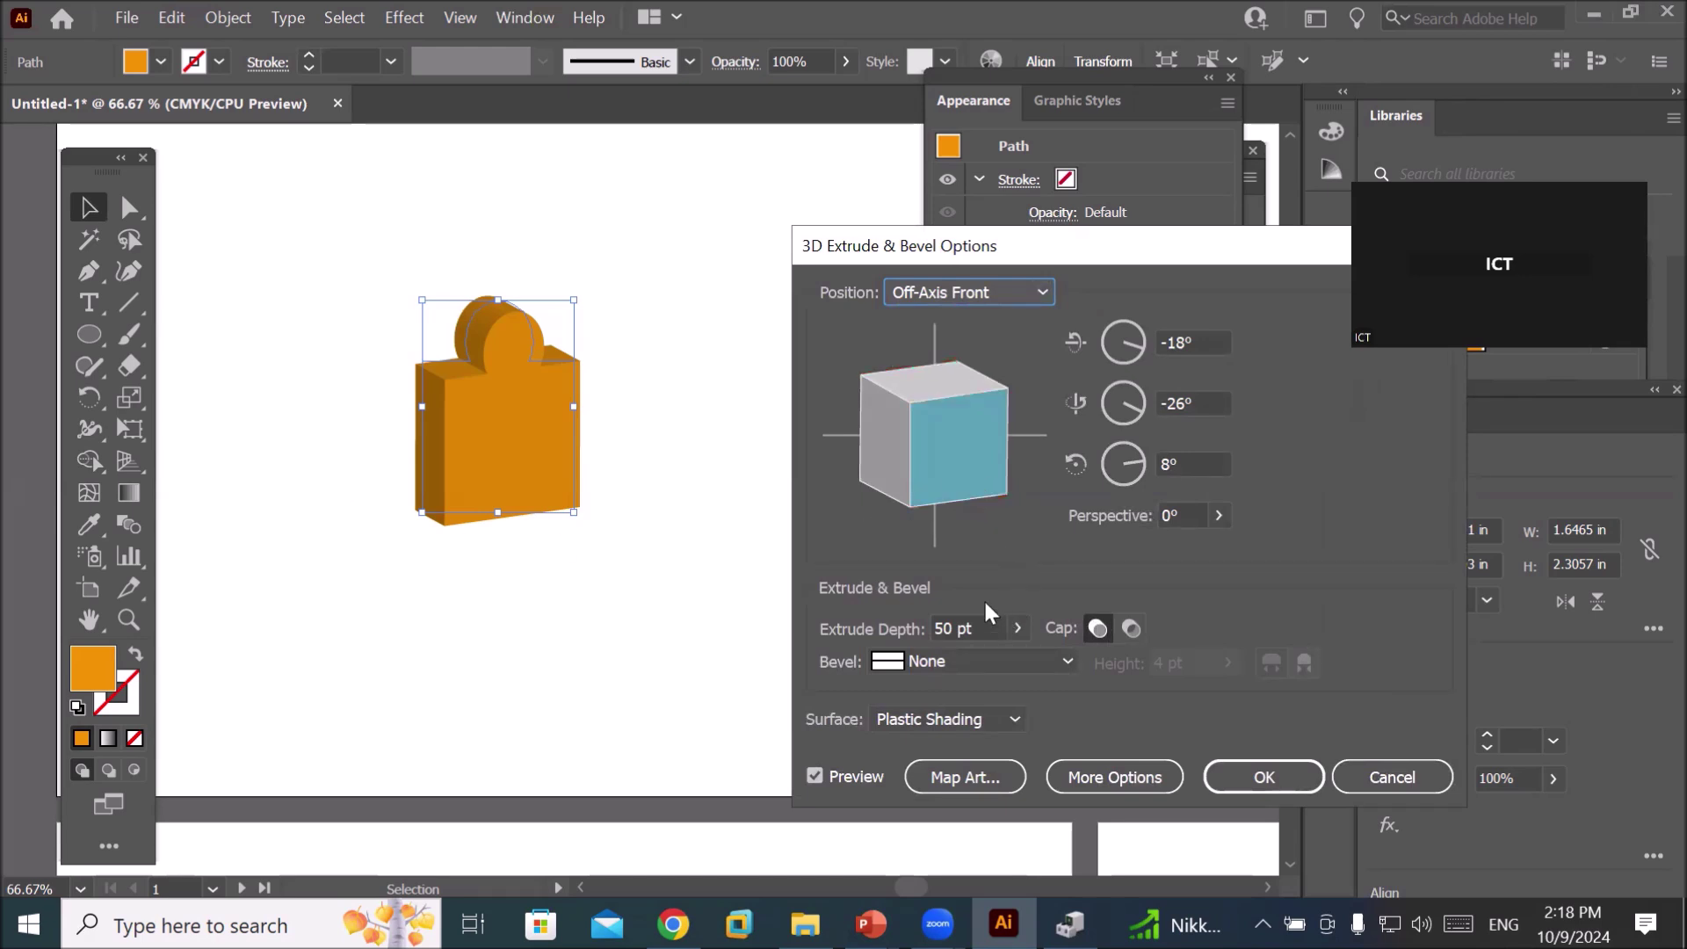
click(1218, 515)
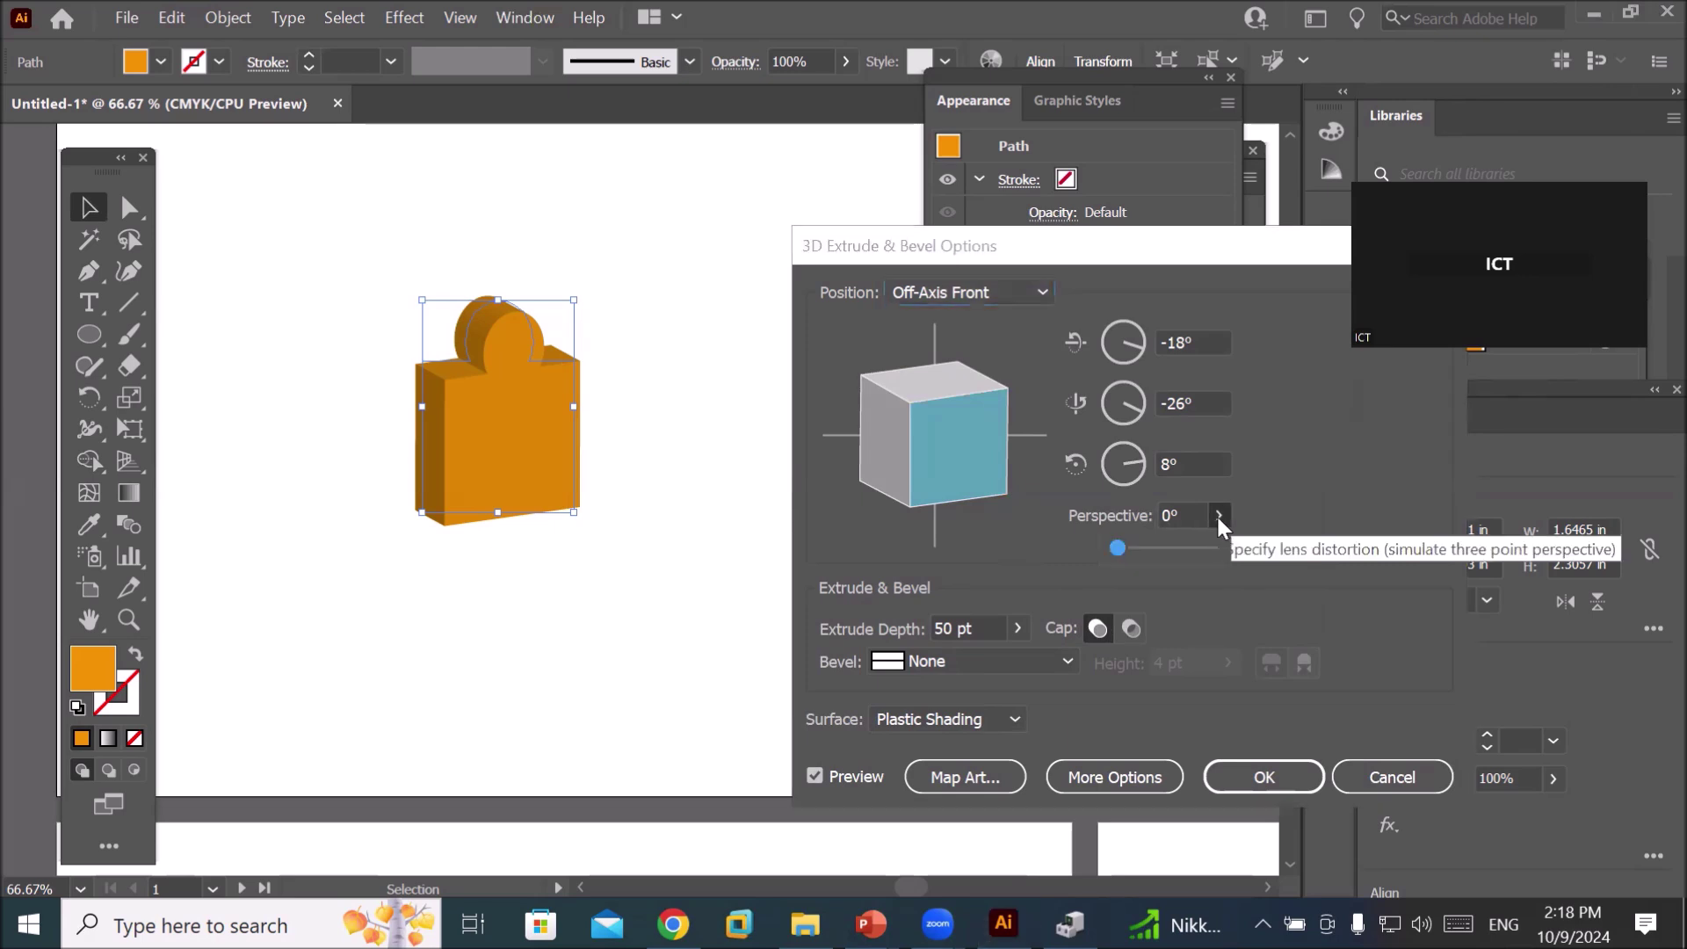
drag(1119, 550, 1129, 552)
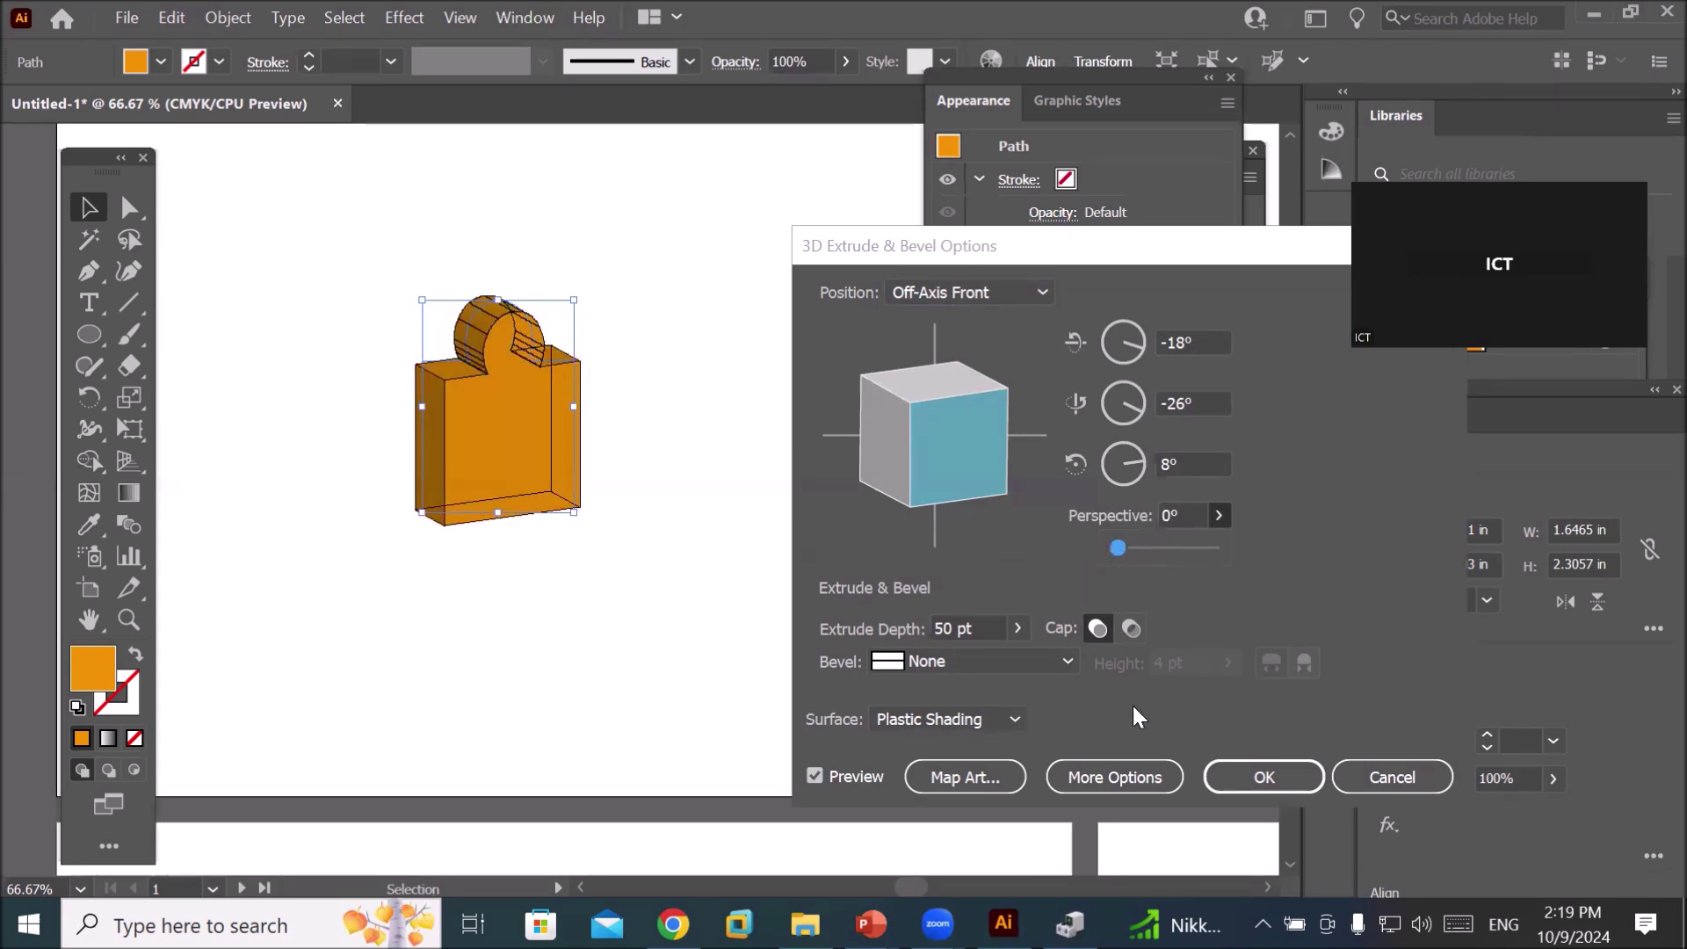
- Set the extrusion depth to 100 pt and keep the caps solid
click(993, 628)
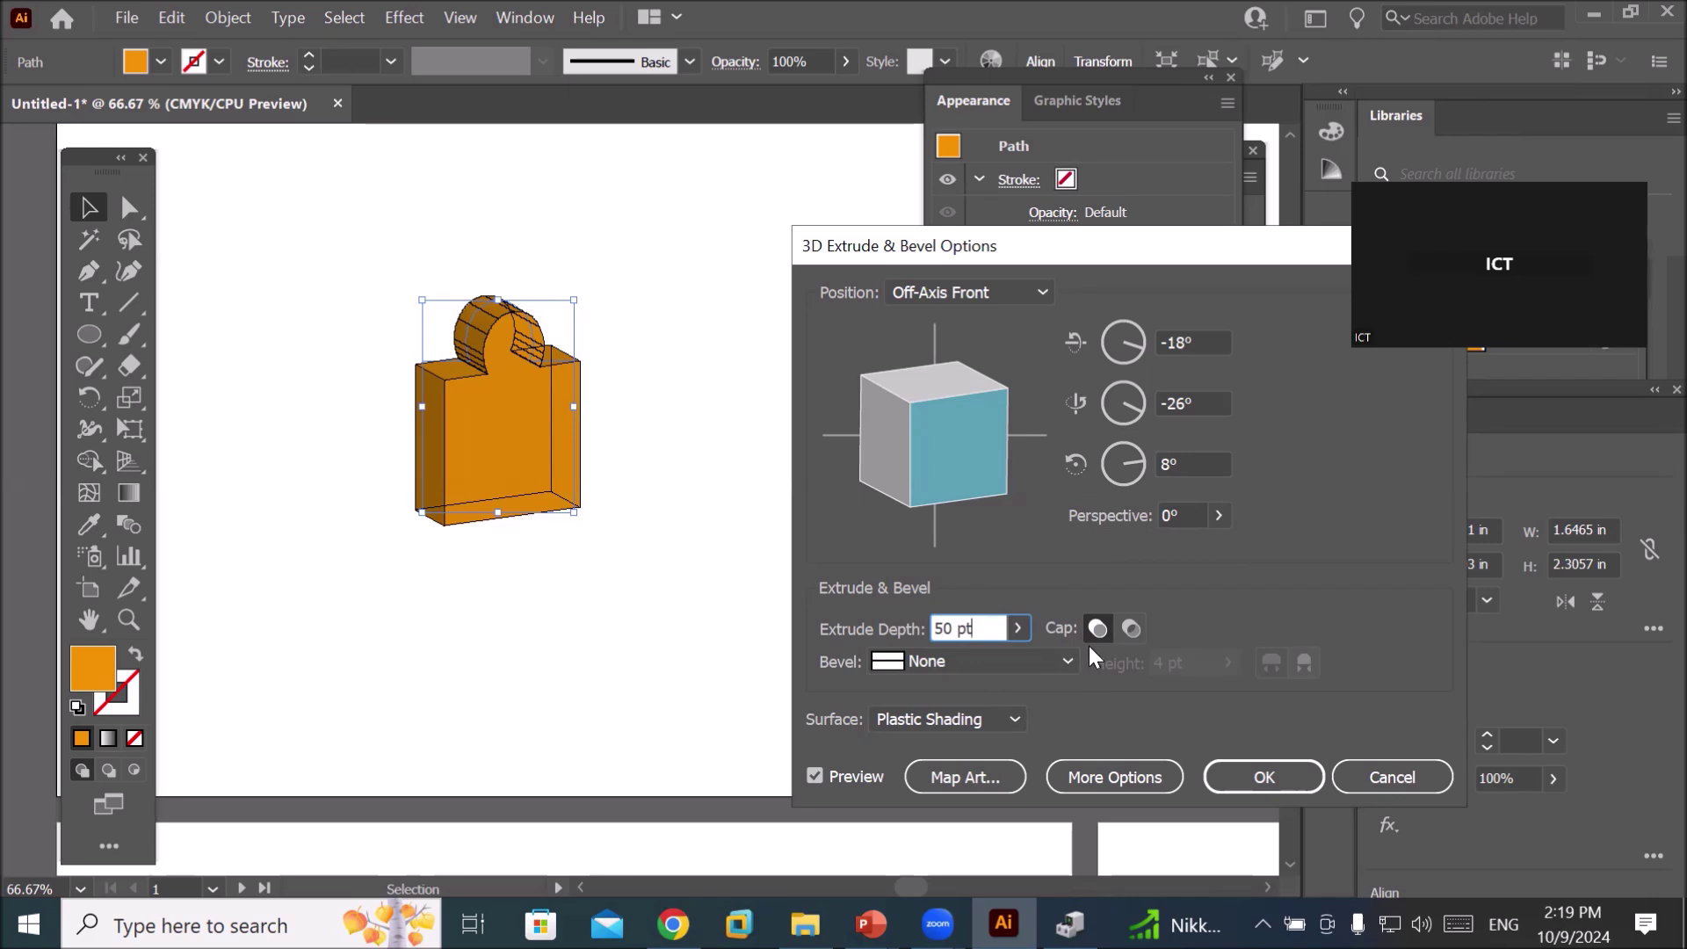
key(Up)
key(Up)
key(Up)
key(Up)
key(Up)
key(Up)
key(Up)
key(Up)
key(Up)
key(Up)
key(Up)
key(Up)
key(Up)
key(Up)
key(Up)
key(Up)
key(Up)
key(Up)
key(Up)
key(Up)
key(Up)
key(Up)
key(Up)
key(Up)
key(Up)
key(Up)
key(Up)
key(Up)
key(Up)
key(Up)
key(Up)
key(Up)
key(Up)
key(Up)
key(Up)
key(Up)
key(Up)
key(Up)
key(Up)
key(Up)
key(Up)
key(Up)
key(Up)
key(Up)
key(Up)
key(Up)
key(Up)
key(Up)
key(Up)
key(Up)
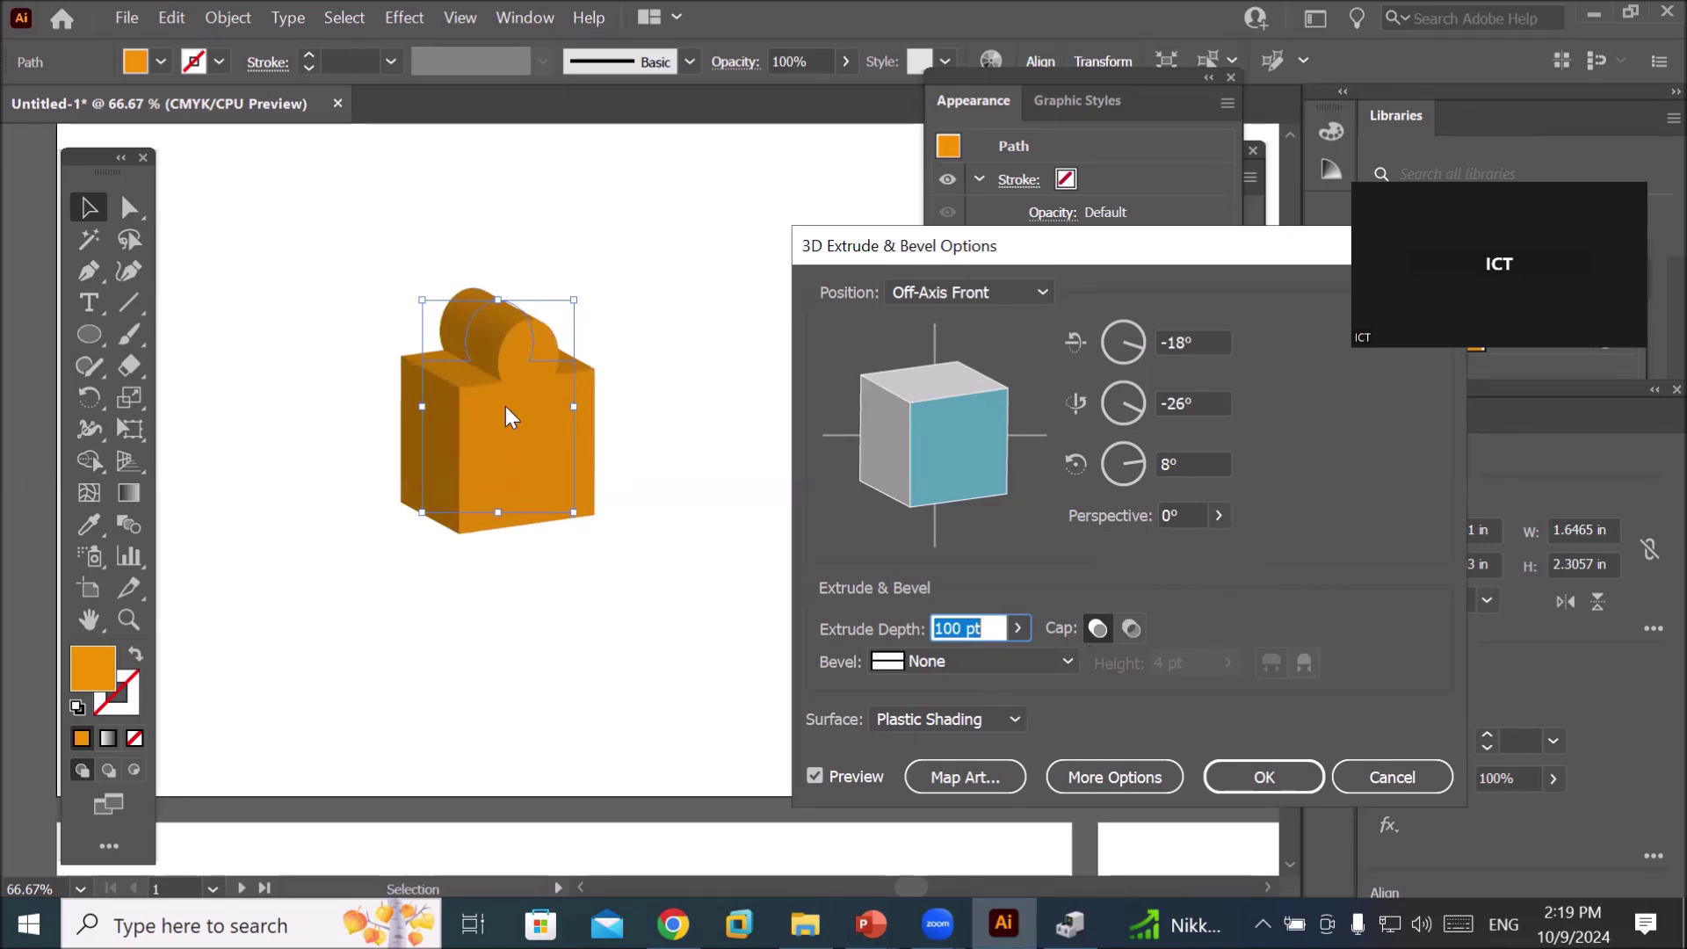
click(1133, 627)
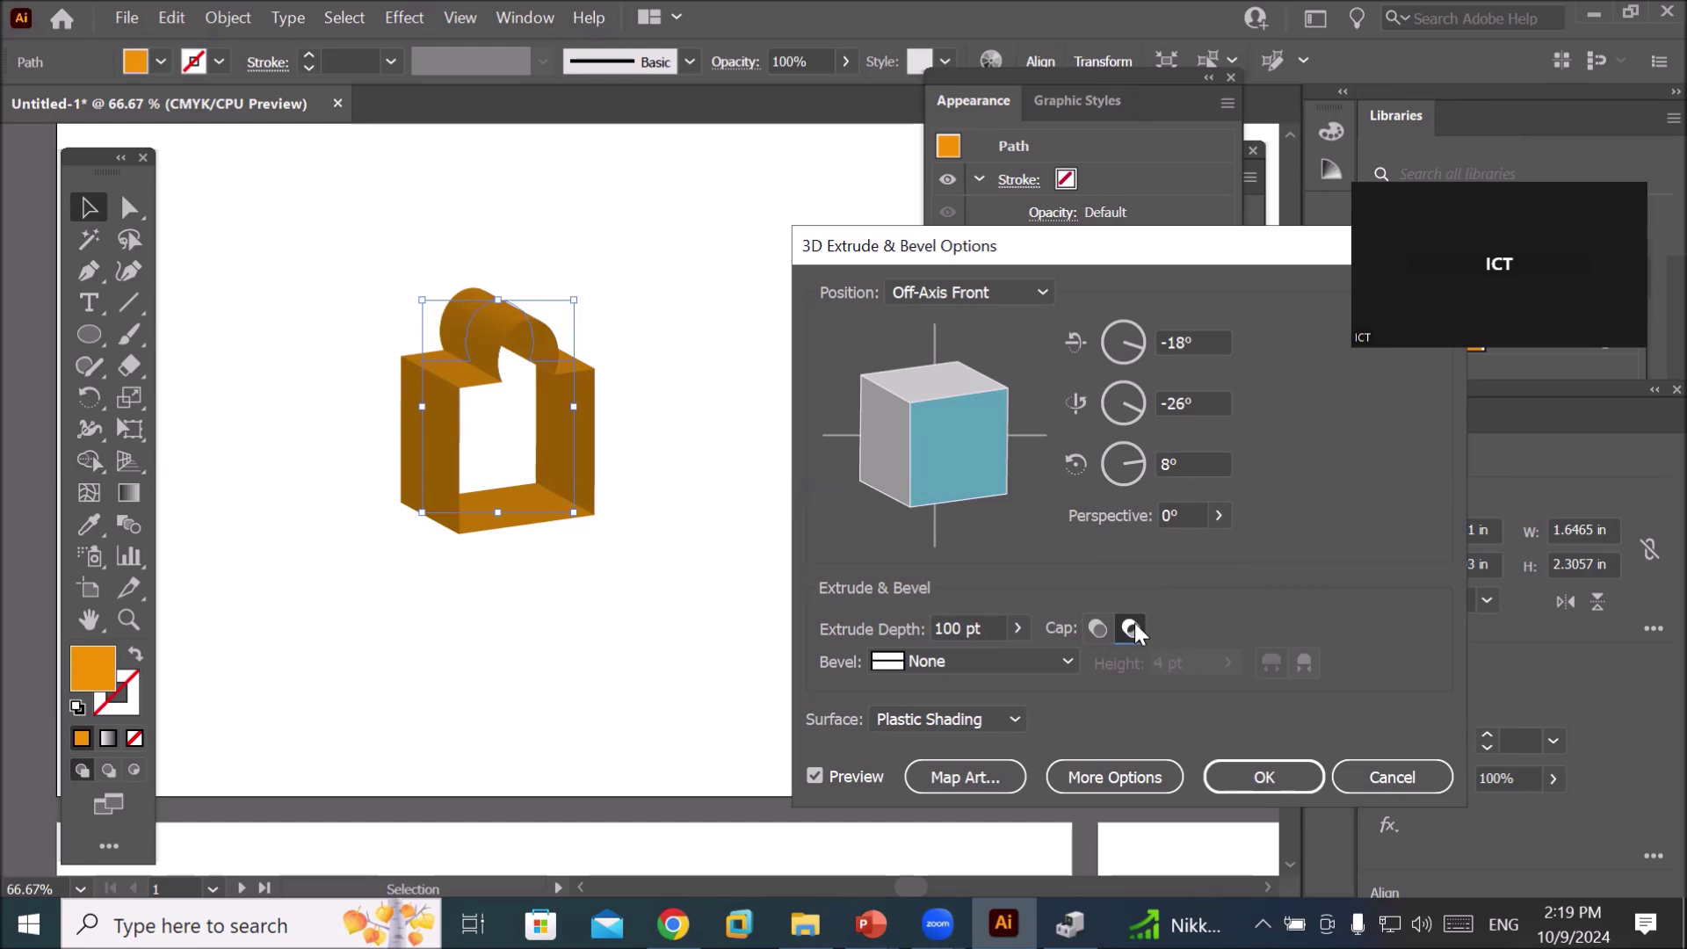
click(1090, 629)
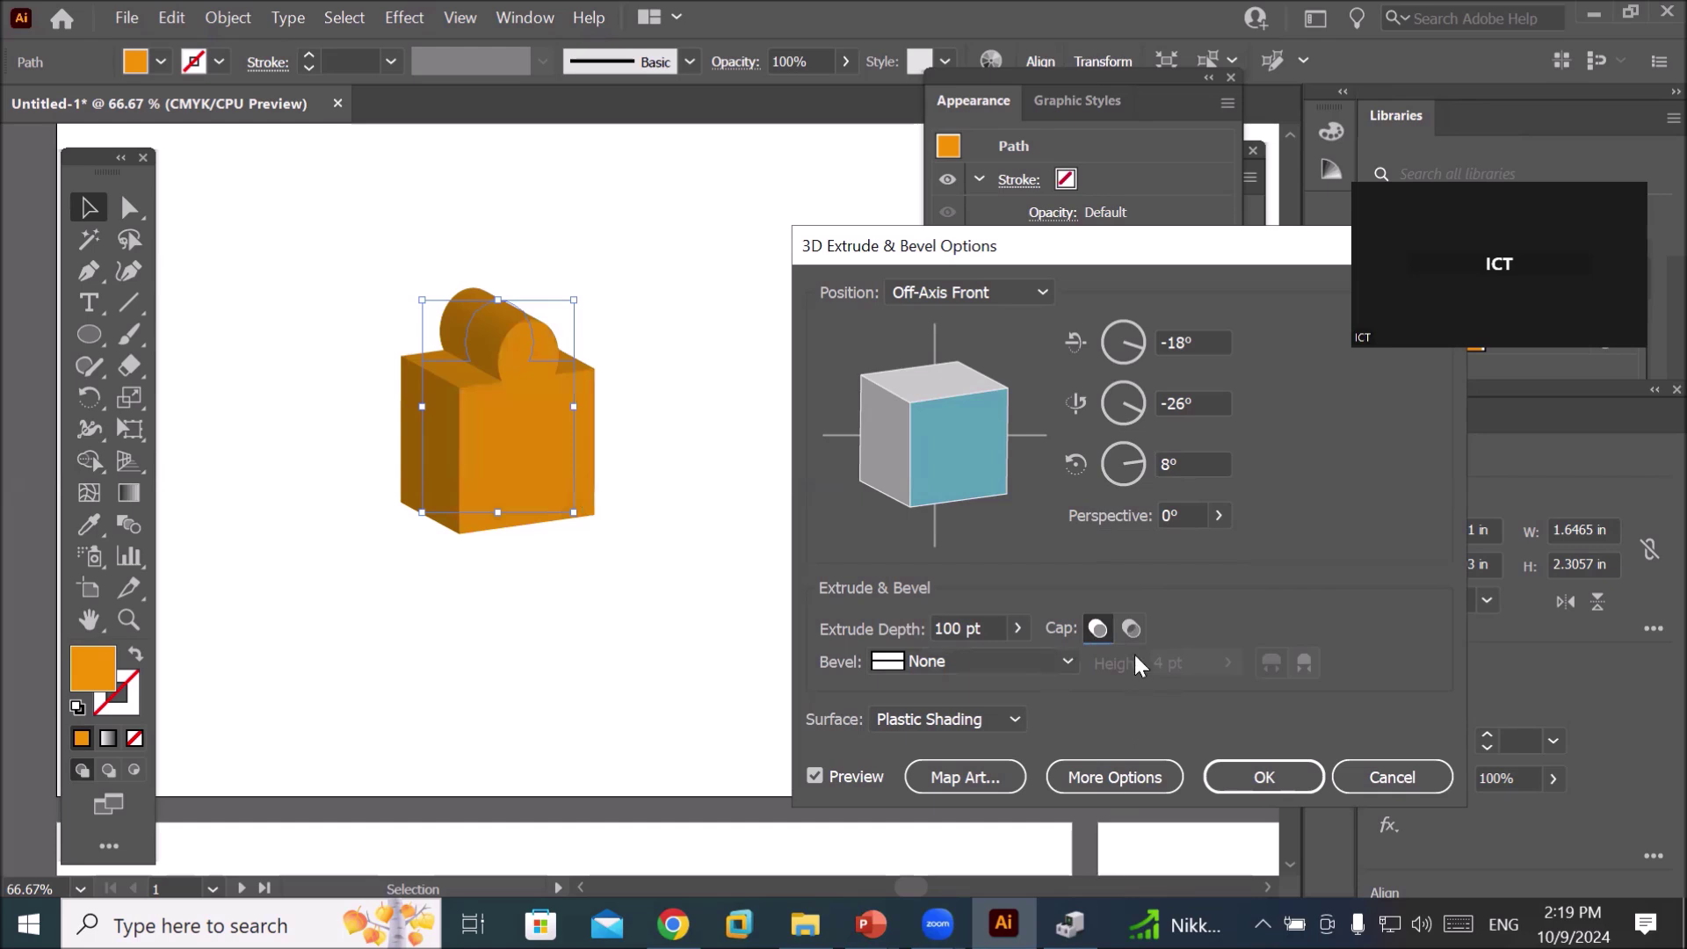
- Rotate the extruded shape to -8°, -9°, 1° and switch it back to solid caps
click(1131, 628)
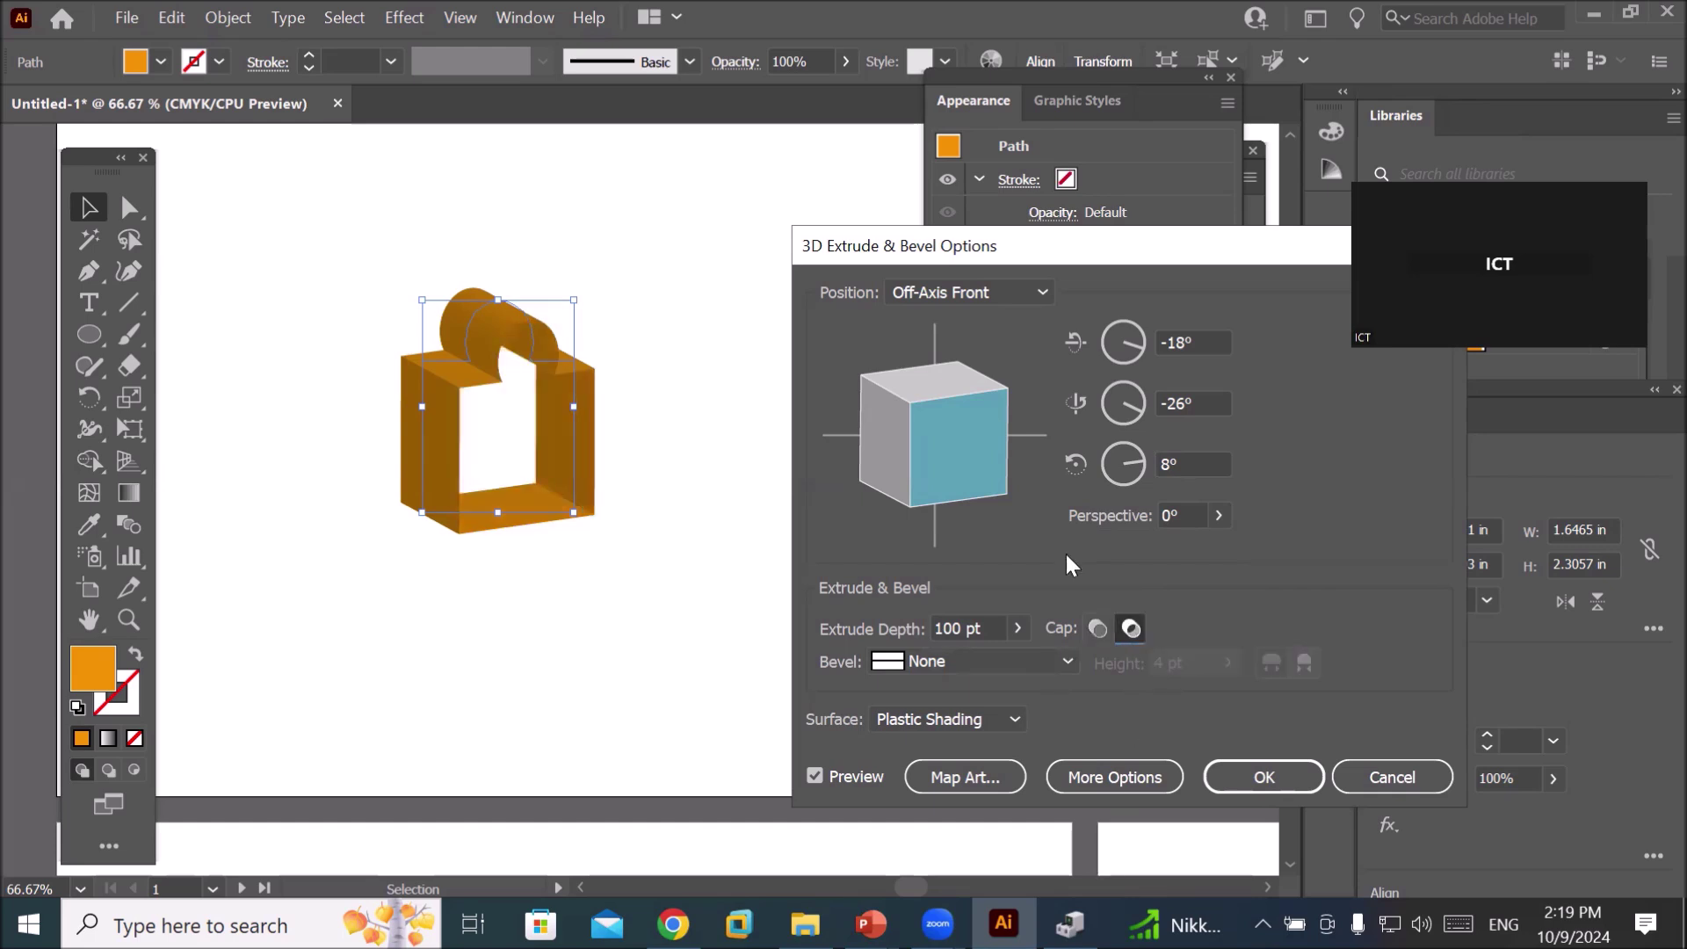
mouse_move(979, 457)
mouse_down()
mouse_move(971, 474)
mouse_move(953, 456)
mouse_up()
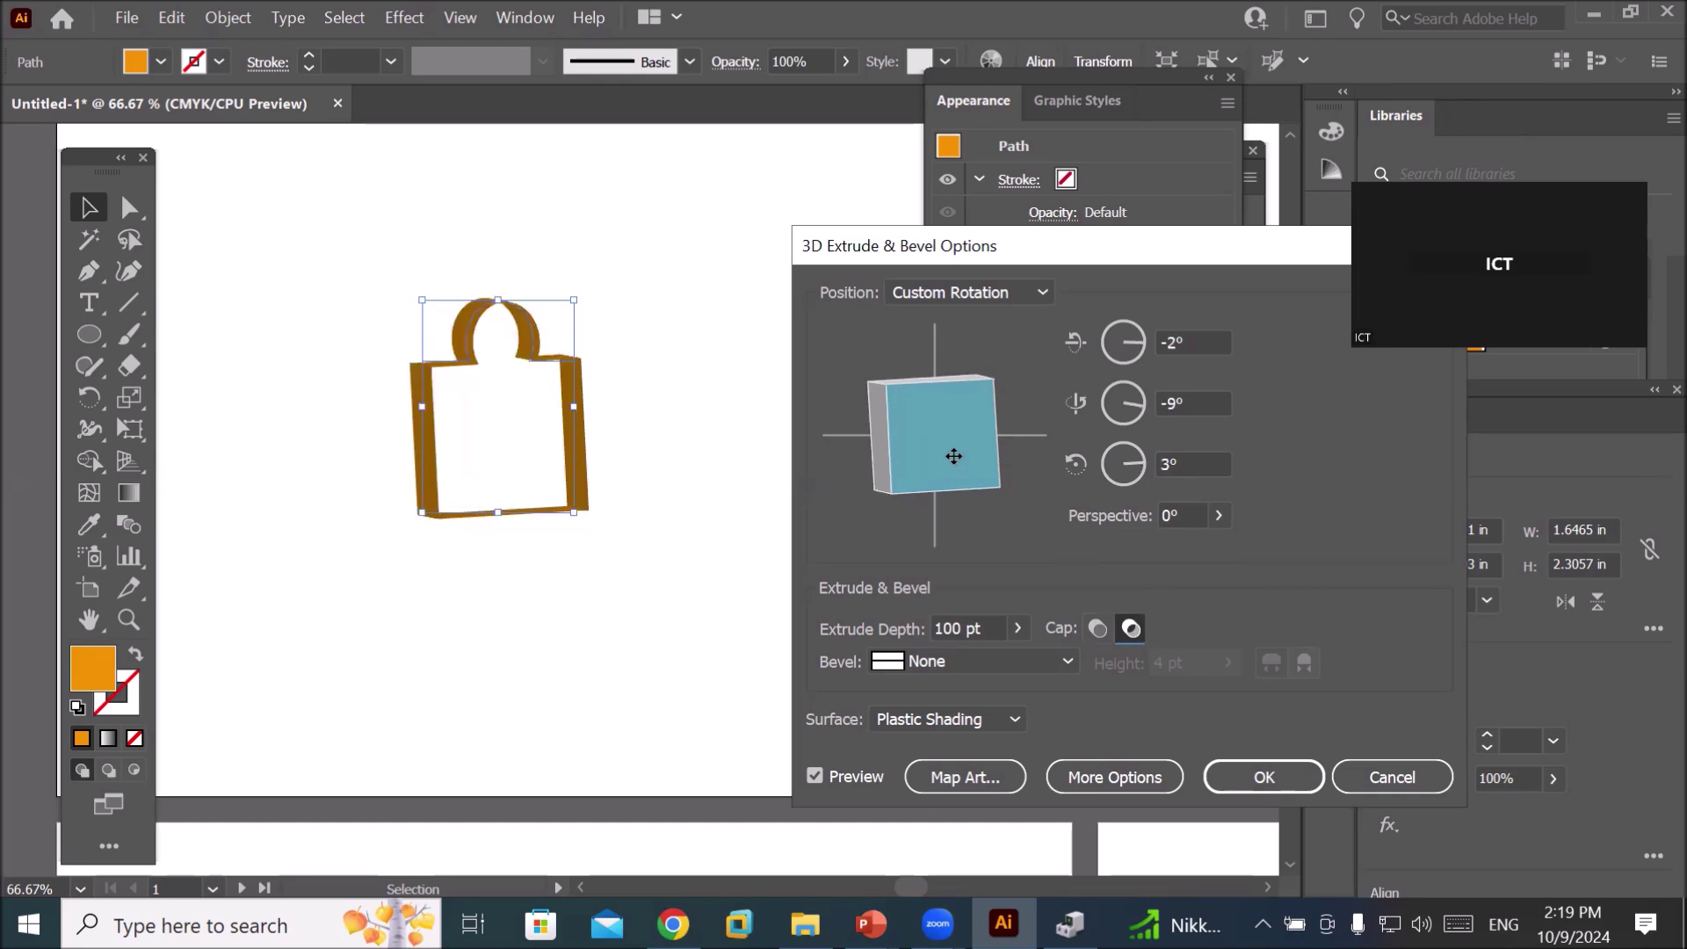
mouse_move(953, 456)
mouse_down()
mouse_move(926, 461)
mouse_move(938, 478)
mouse_up()
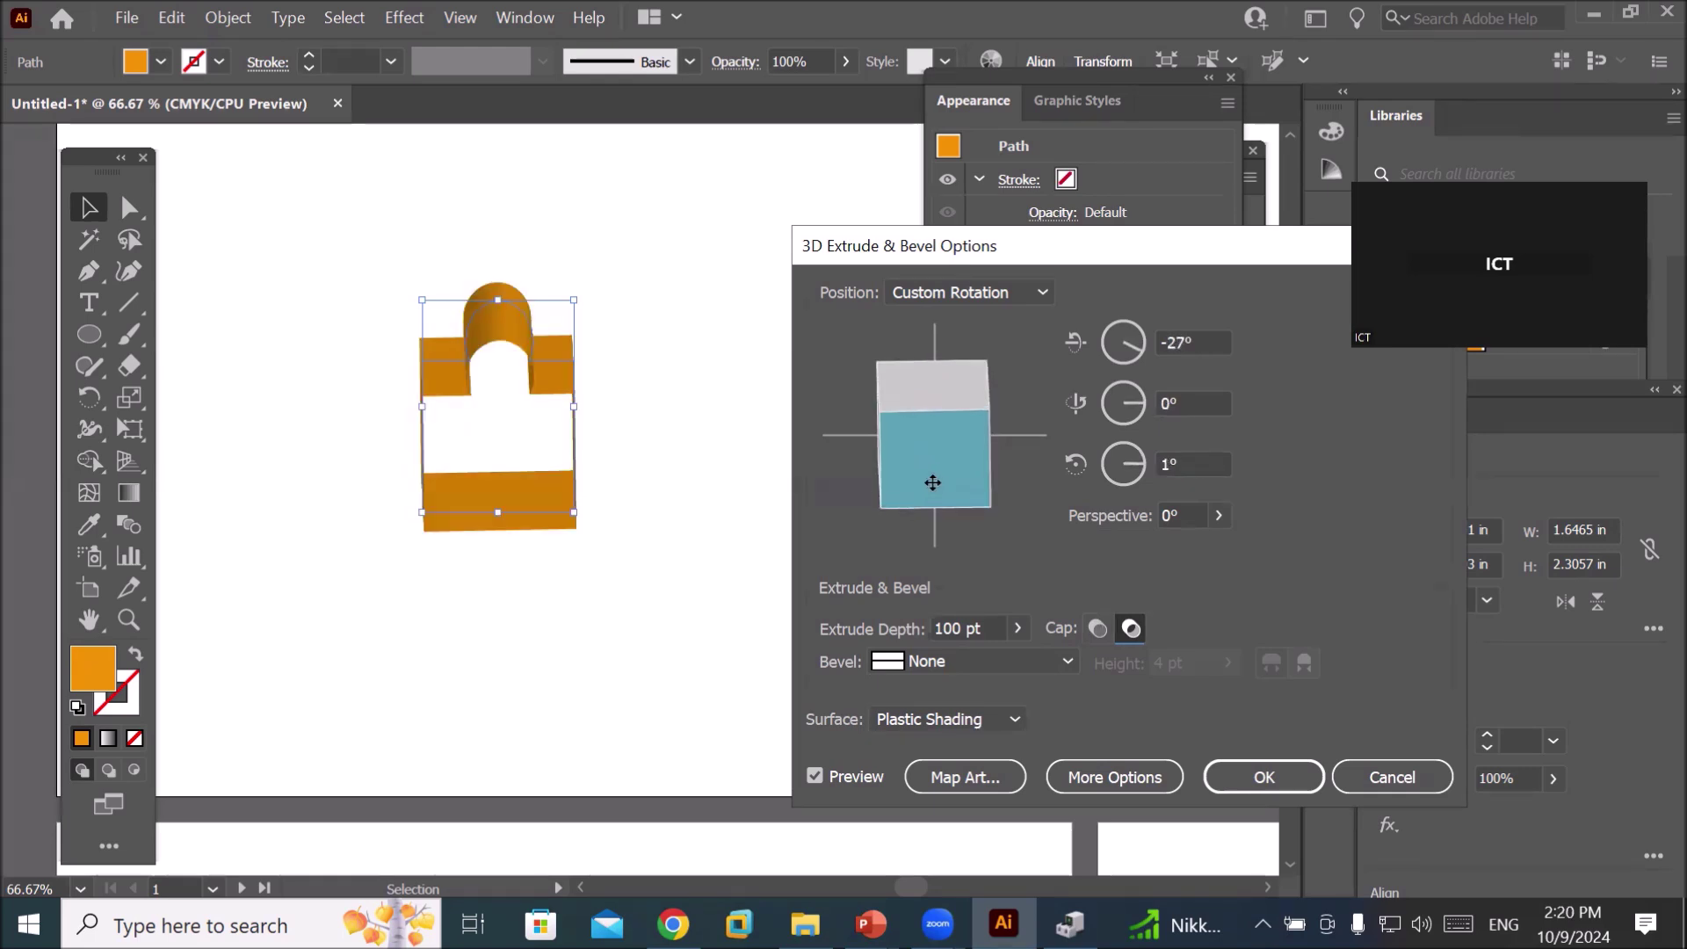
drag(932, 480, 934, 440)
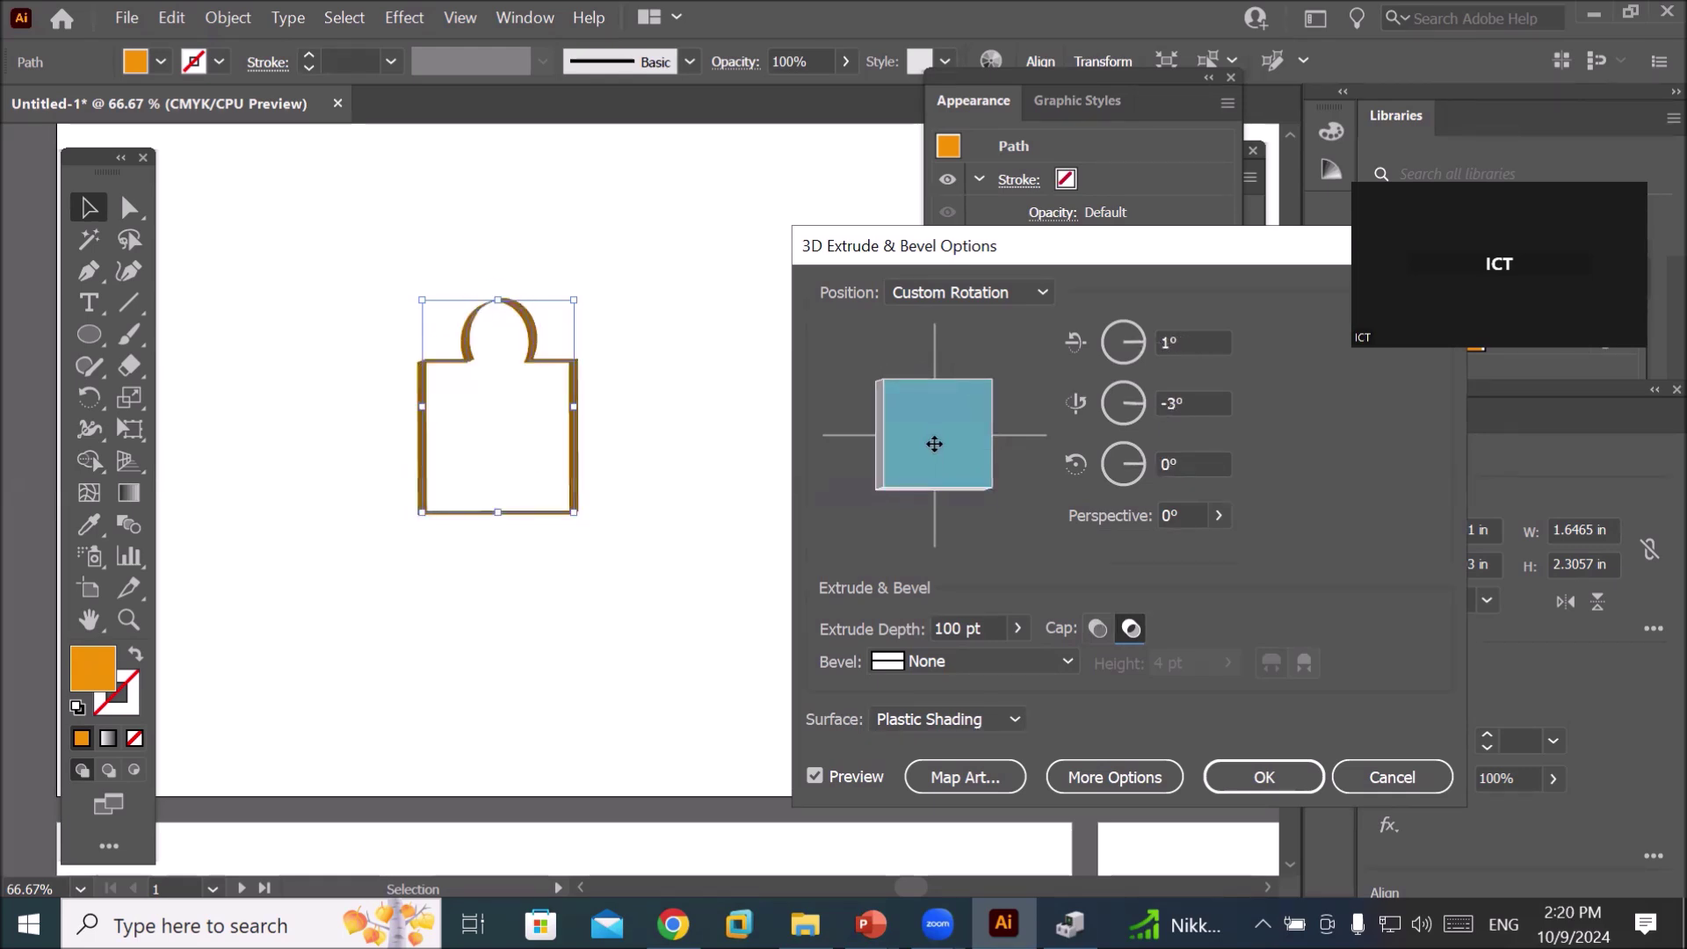
mouse_move(941, 444)
mouse_down()
mouse_move(937, 461)
mouse_move(956, 449)
mouse_up()
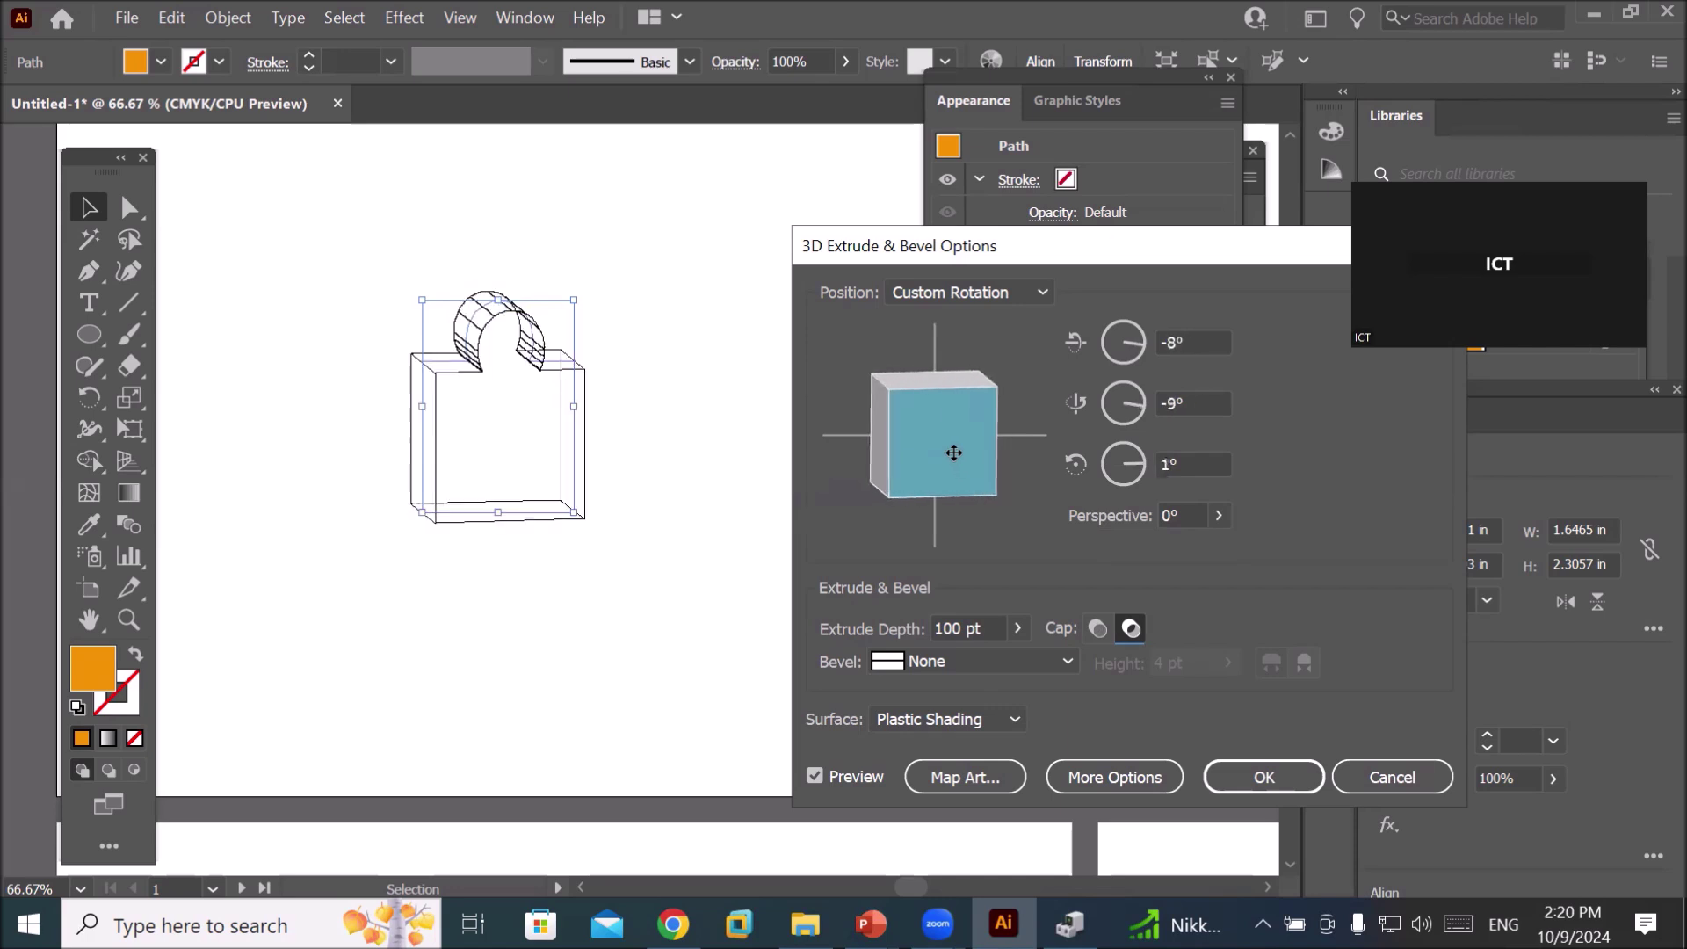
click(1099, 629)
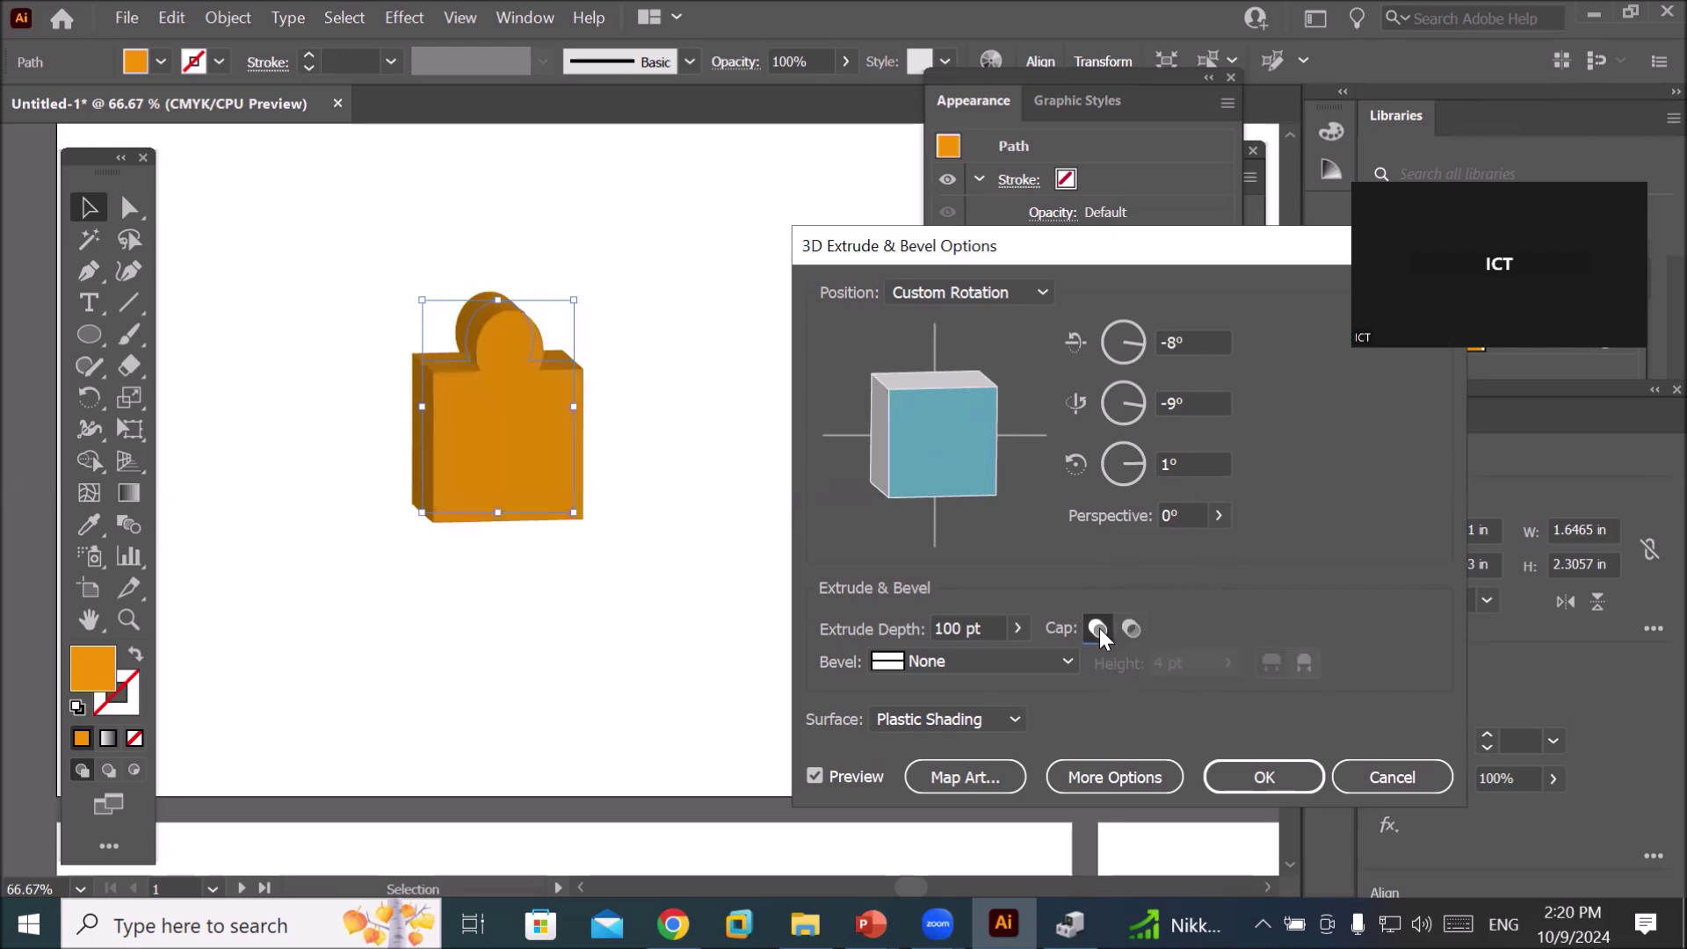
click(1129, 629)
click(1100, 629)
- Confirm the 3D extrusion, zoom in, and select its 3D Extrude & Bevel appearance entry
click(1284, 777)
scroll(397, 461, up, 2)
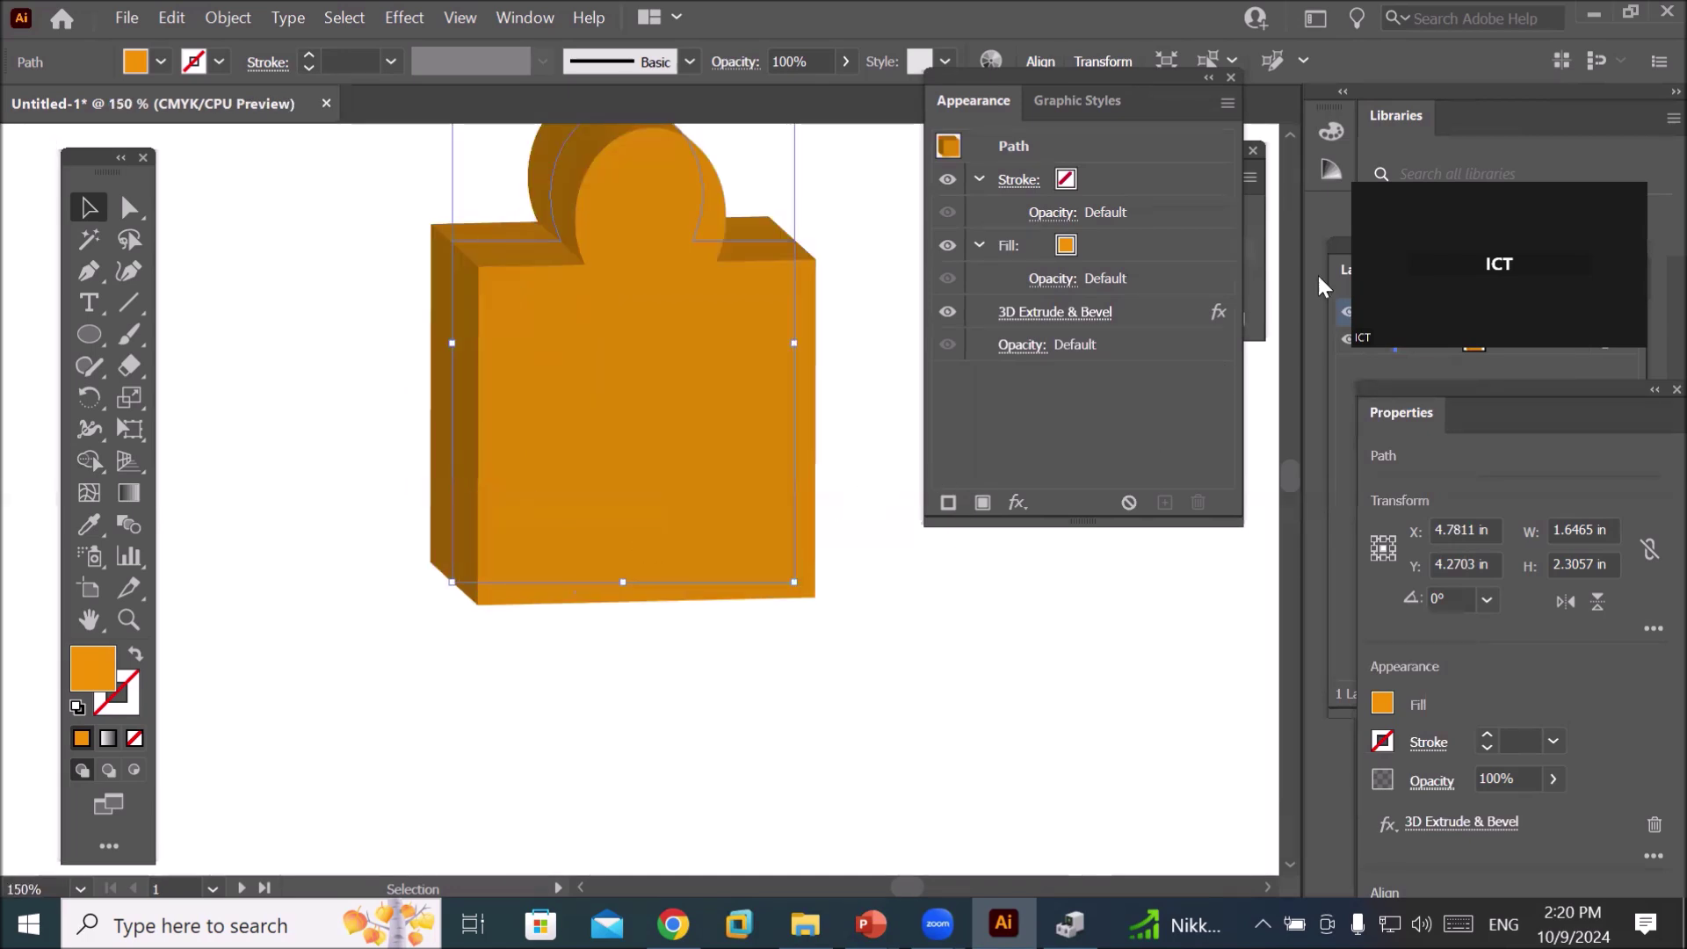
click(1290, 134)
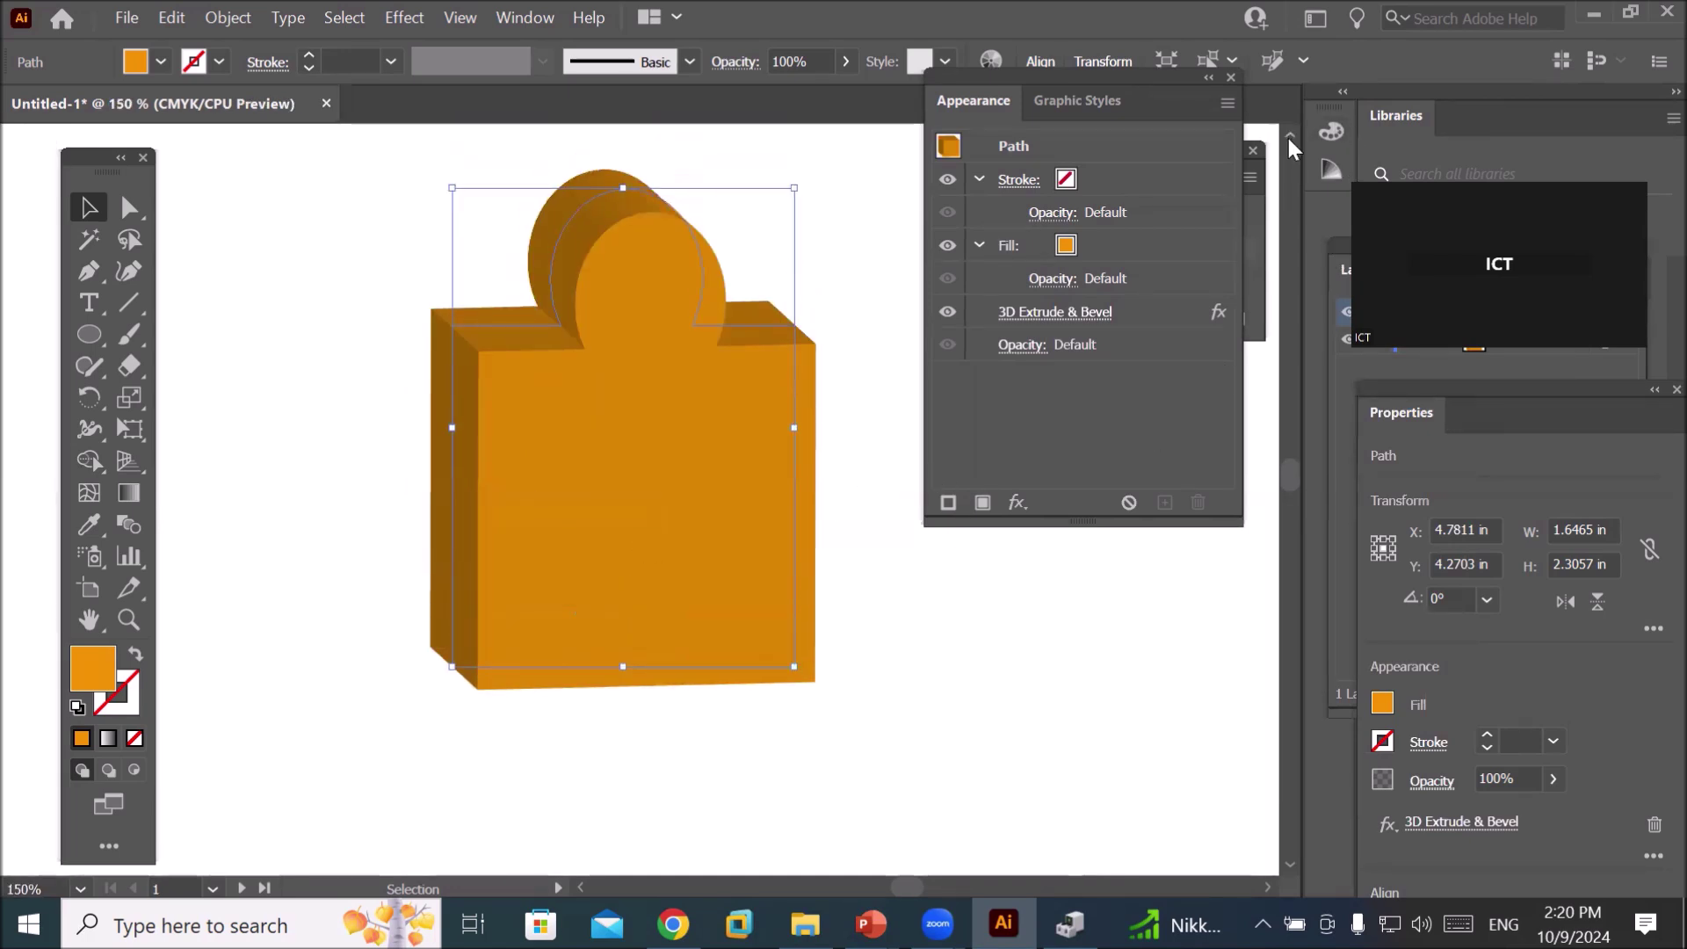
drag(1287, 133, 1279, 214)
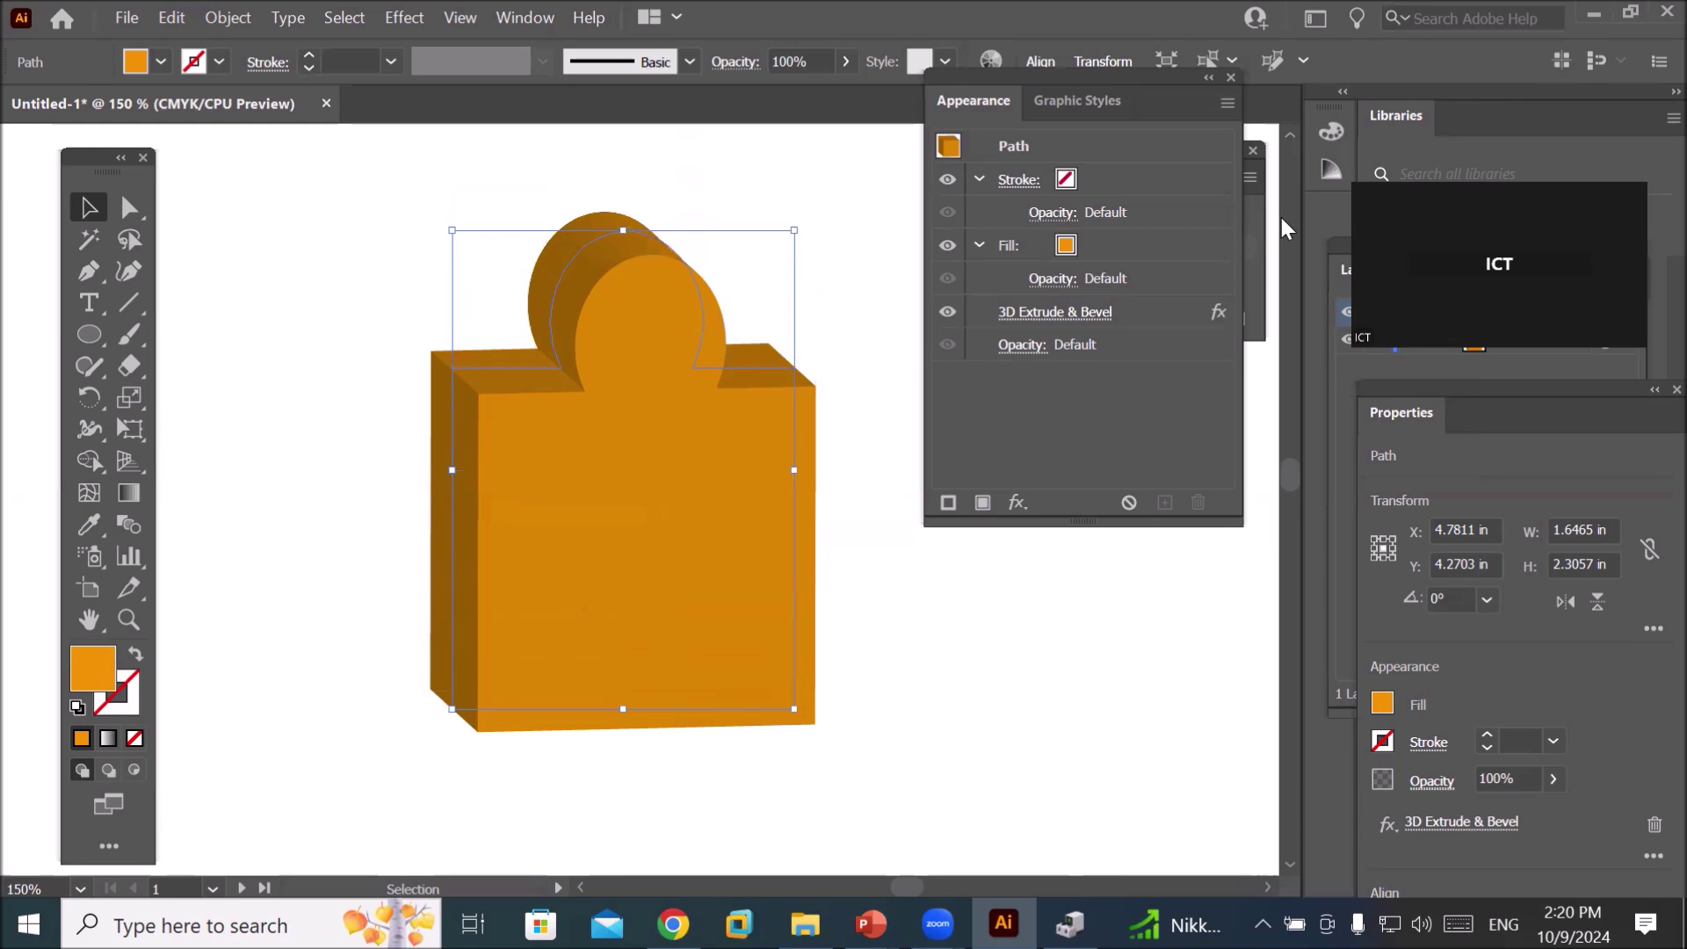
click(1268, 885)
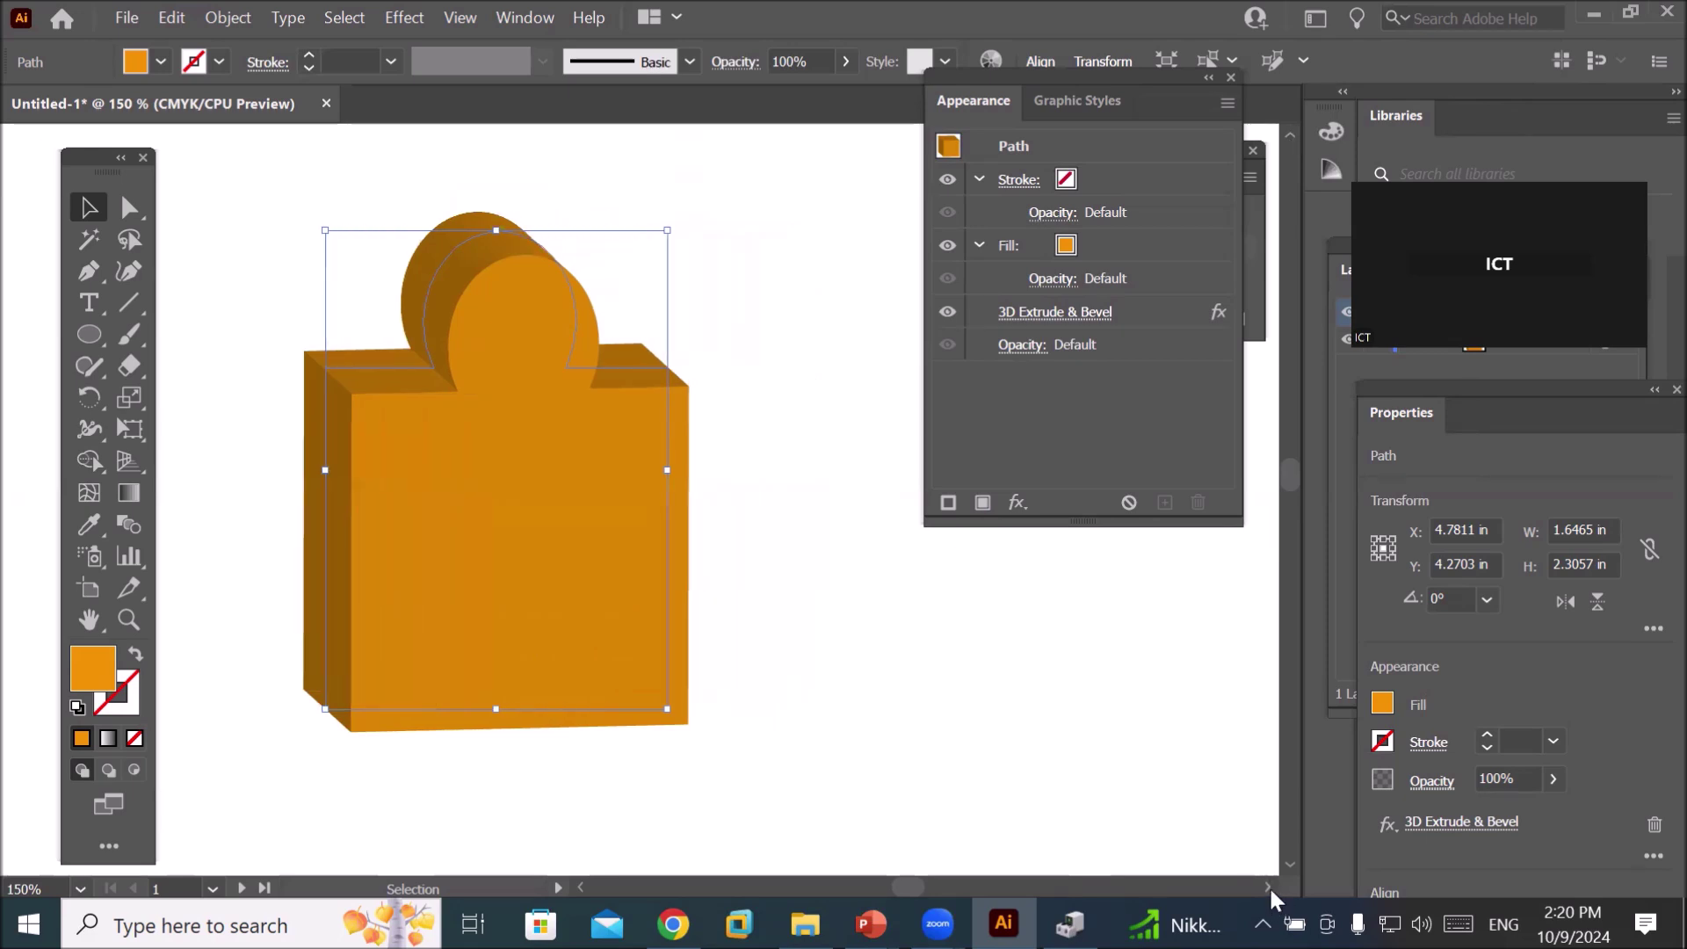
click(1269, 885)
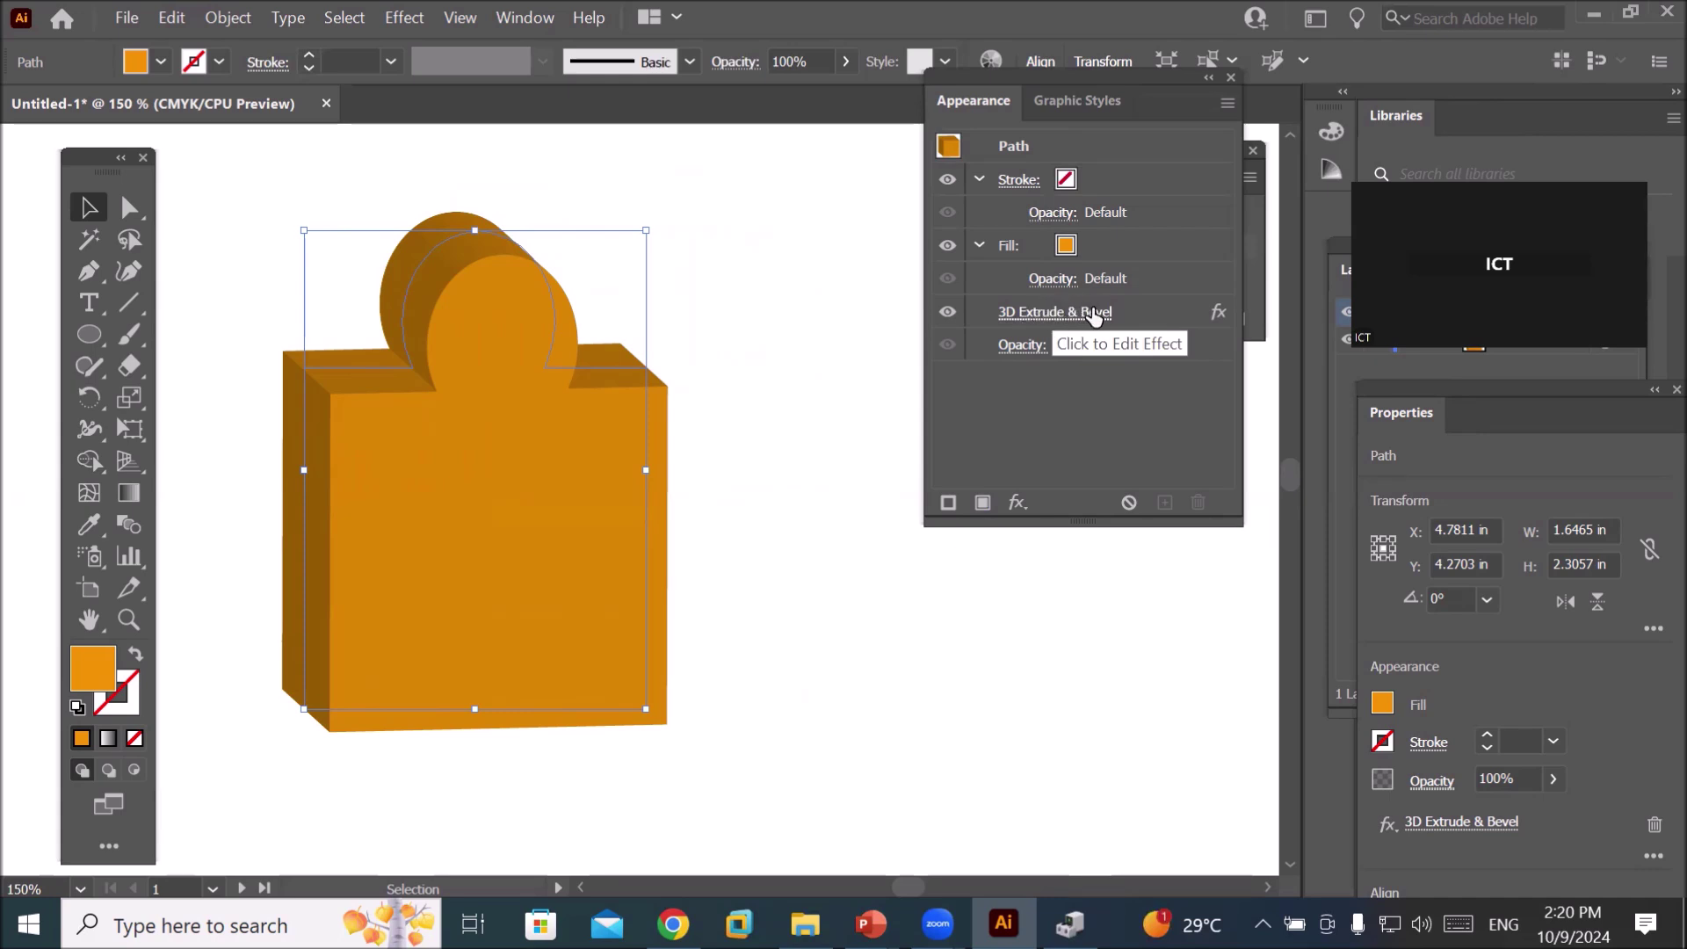
click(1156, 309)
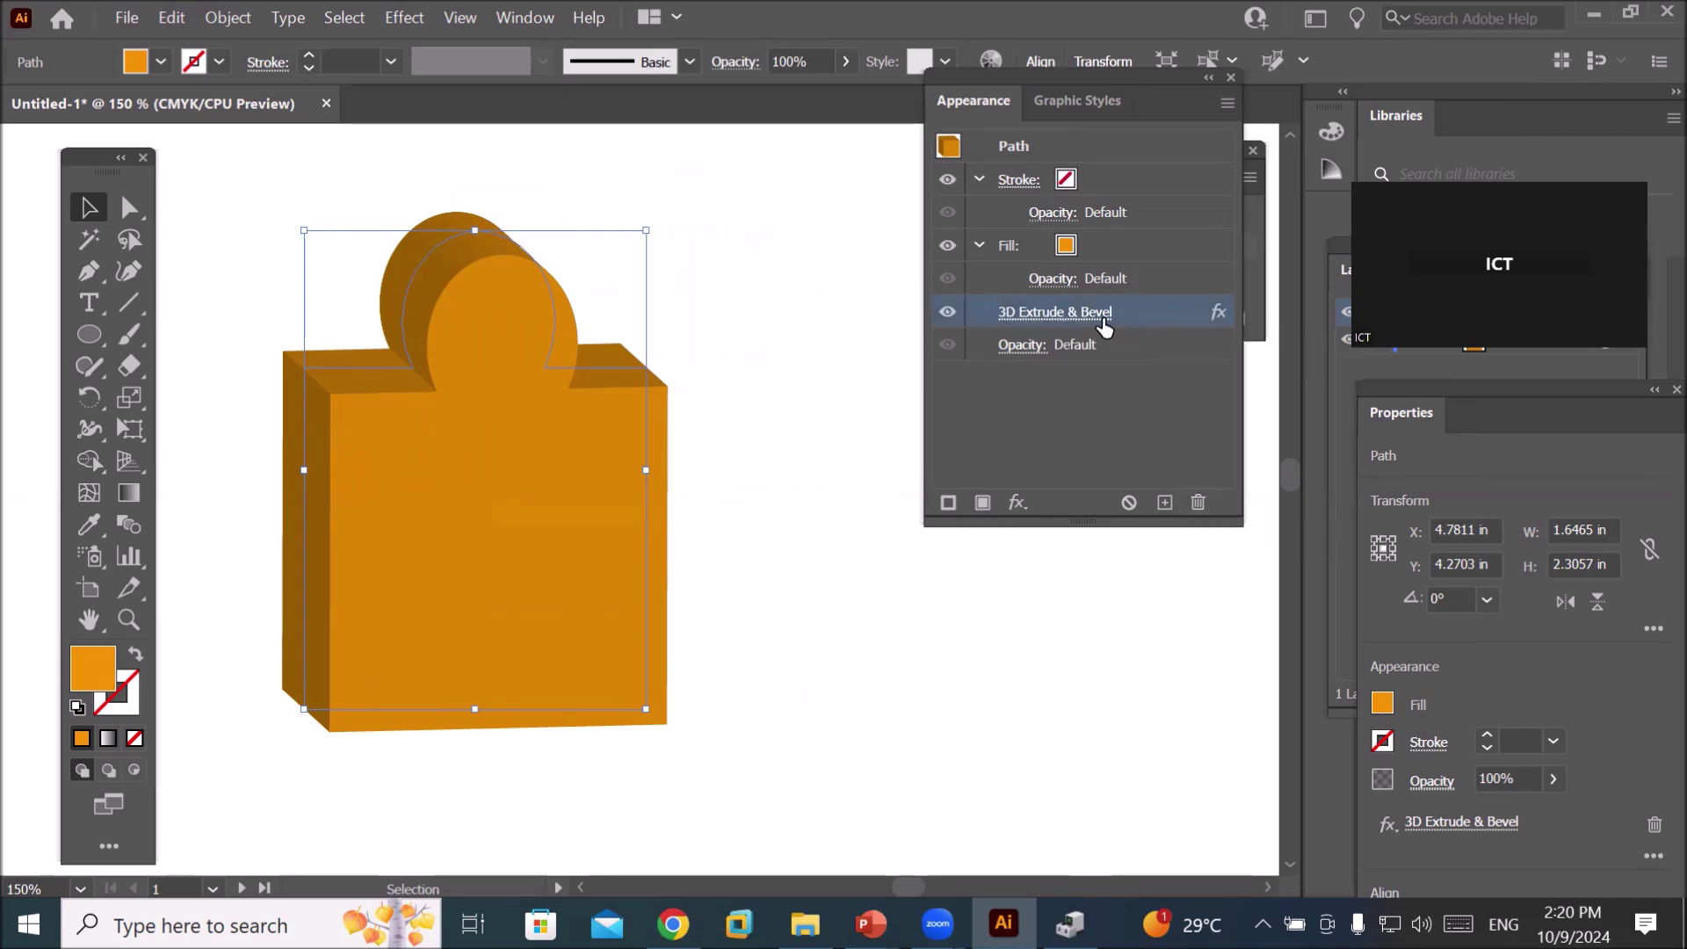
click(404, 18)
mouse_move(421, 172)
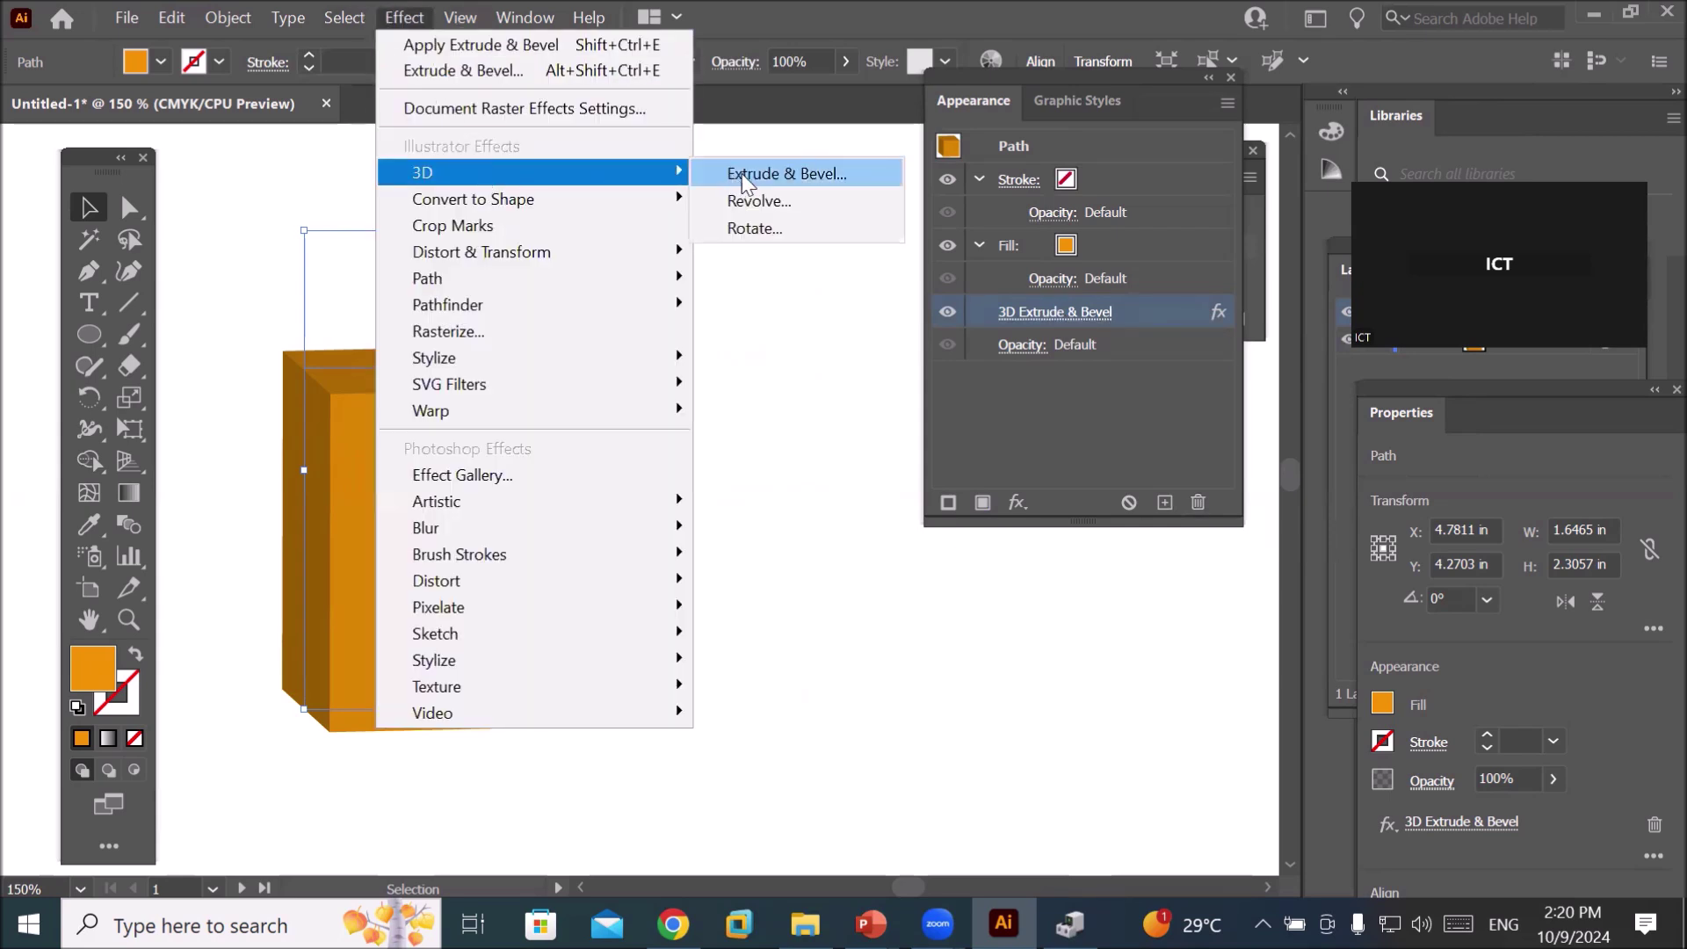
click(746, 182)
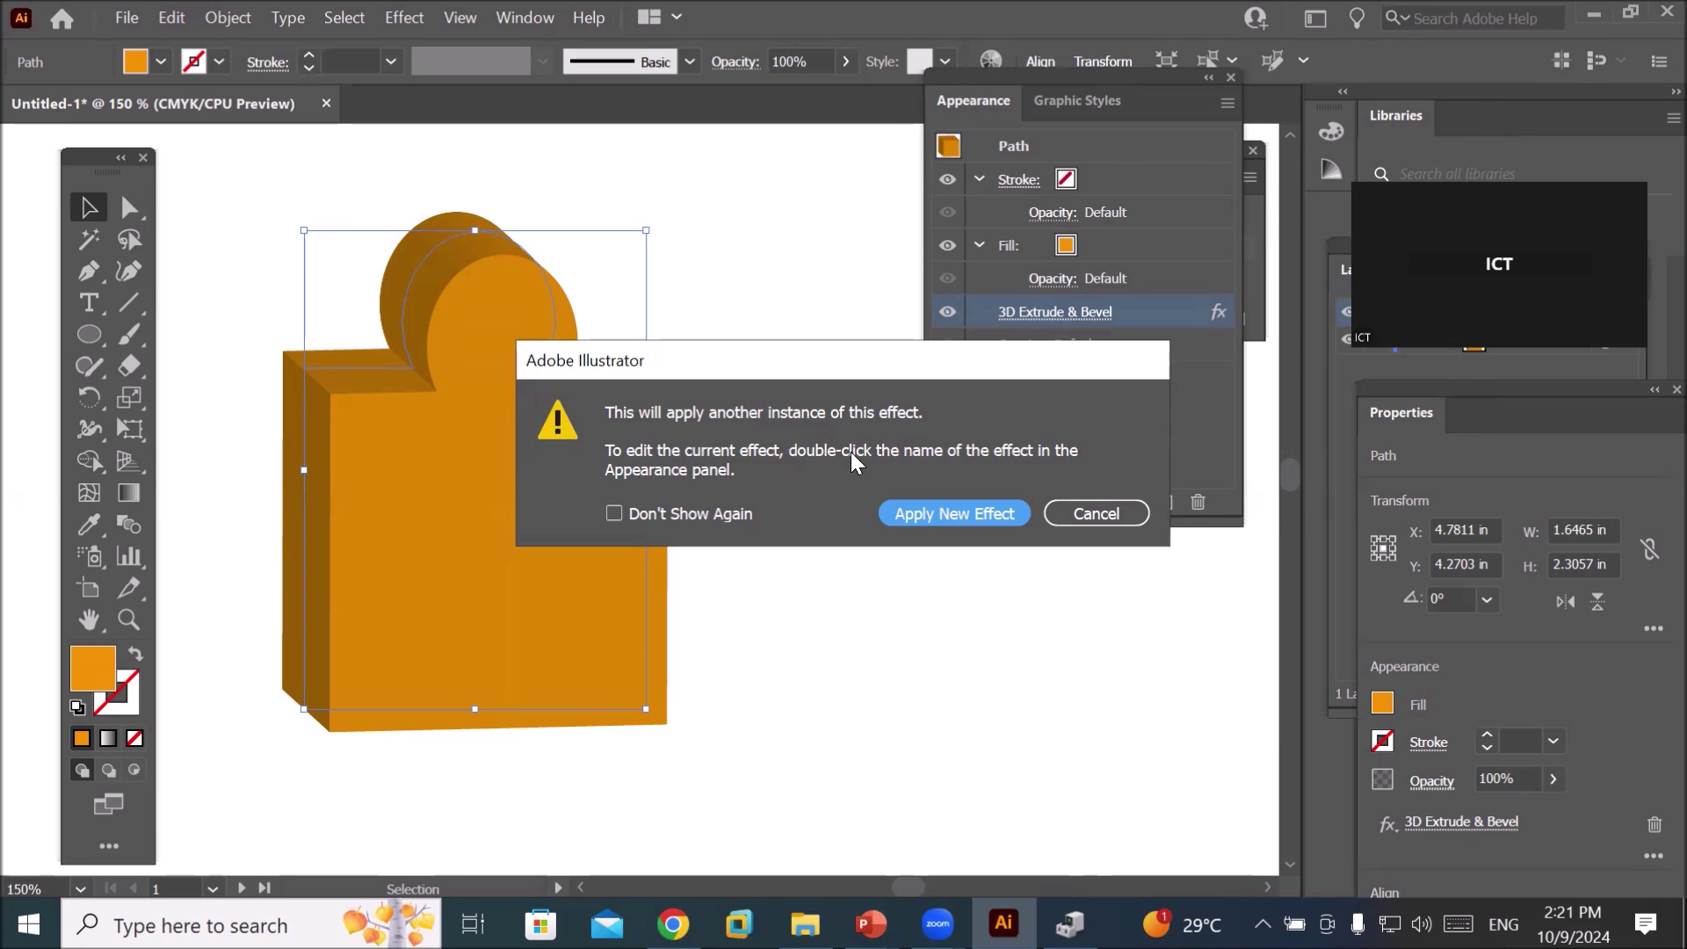
click(1098, 513)
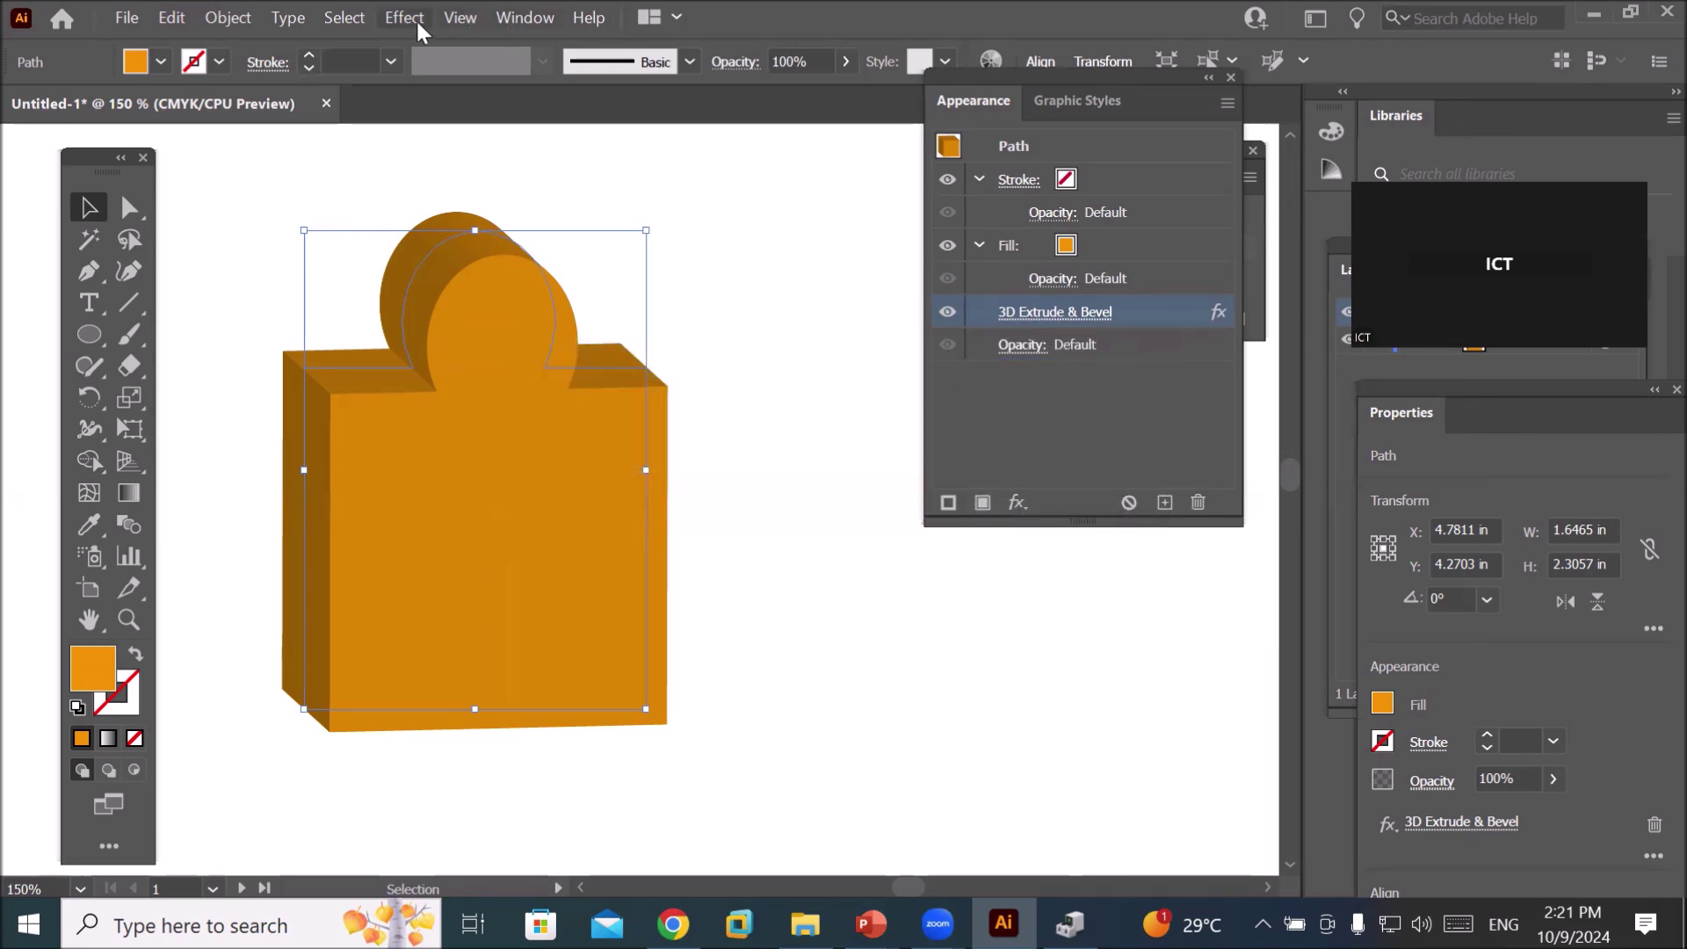
- Reopen the 3D extrusion settings and compare Classic against no bevel
click(1065, 311)
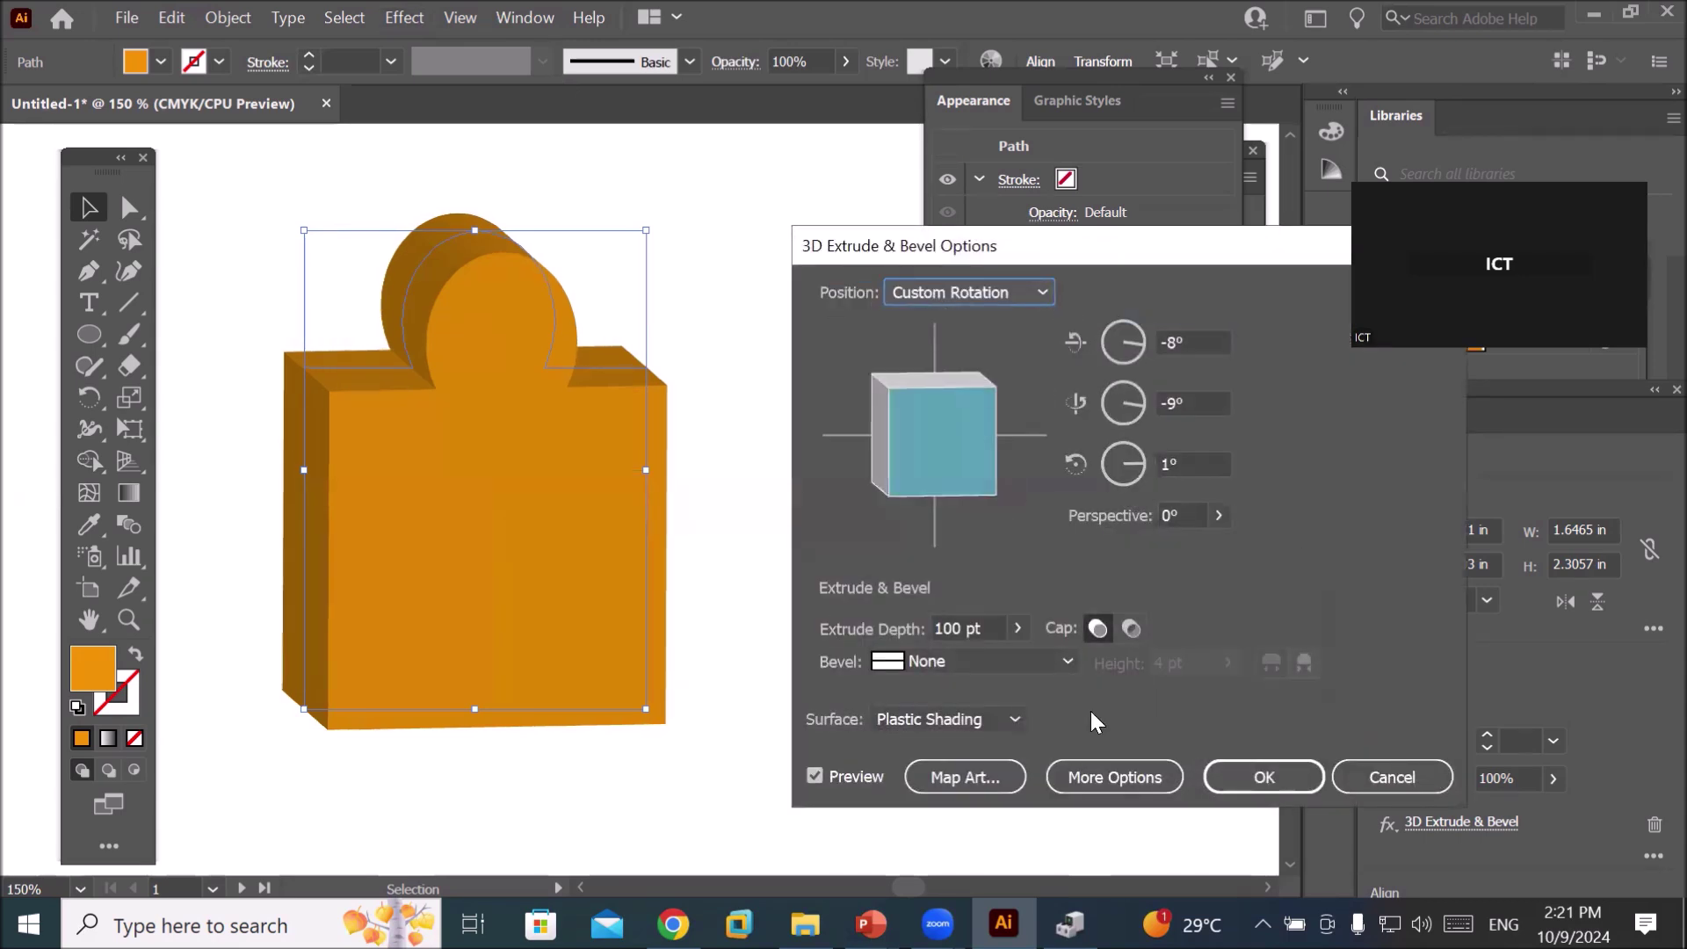
click(1063, 659)
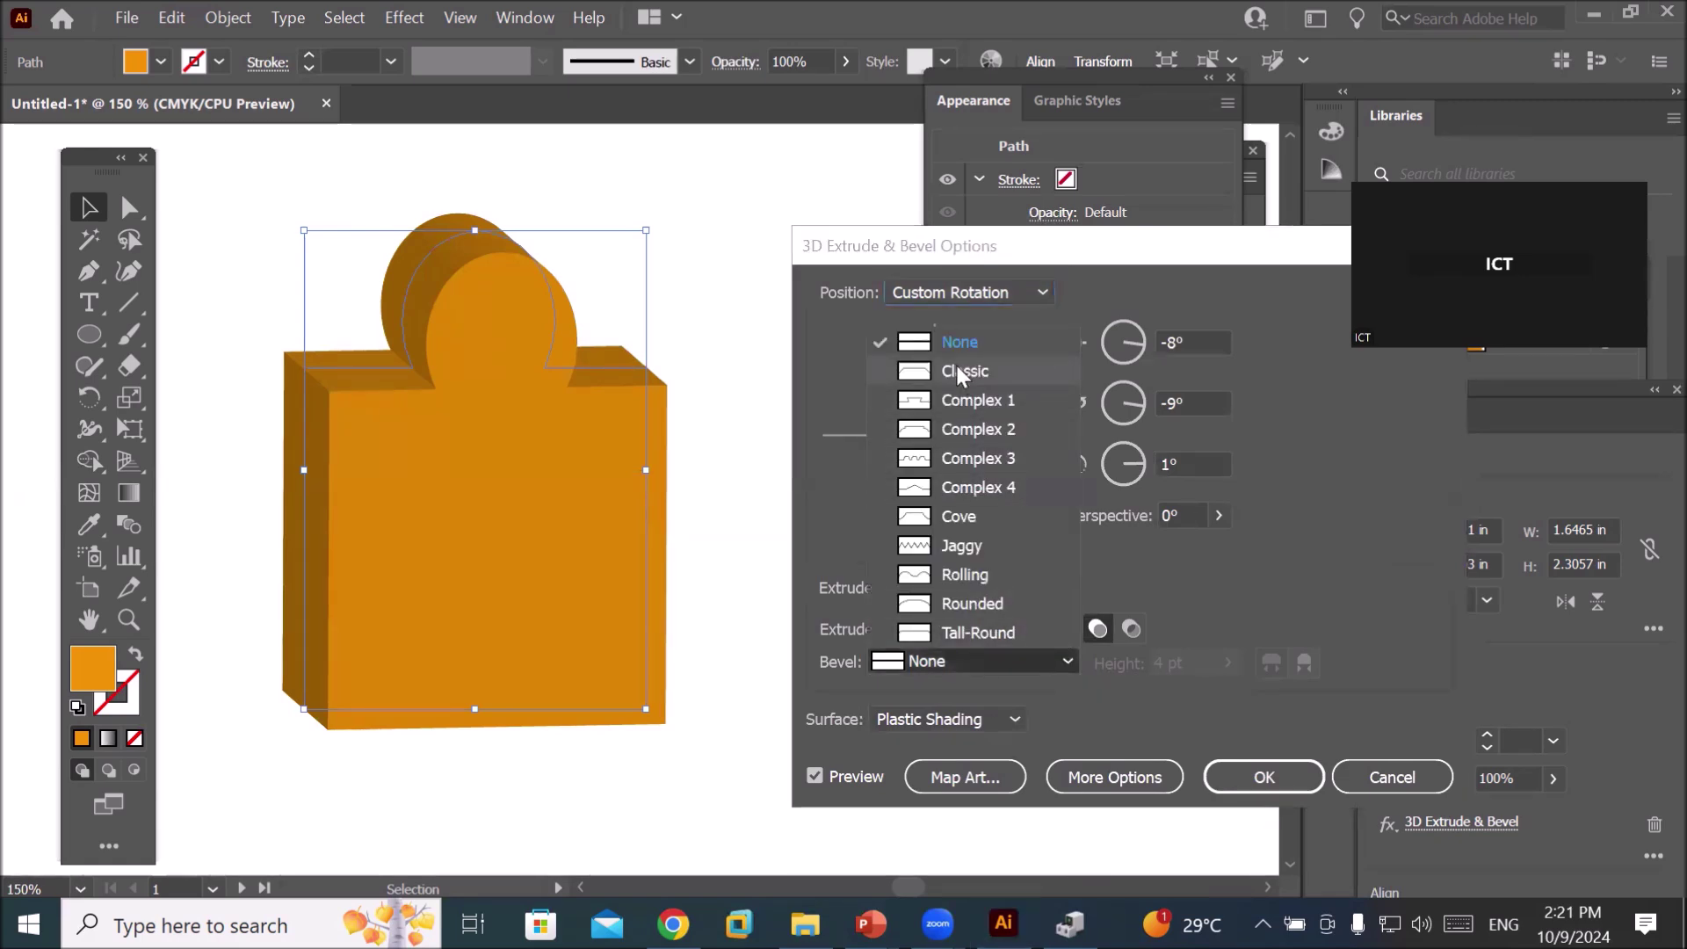
click(964, 386)
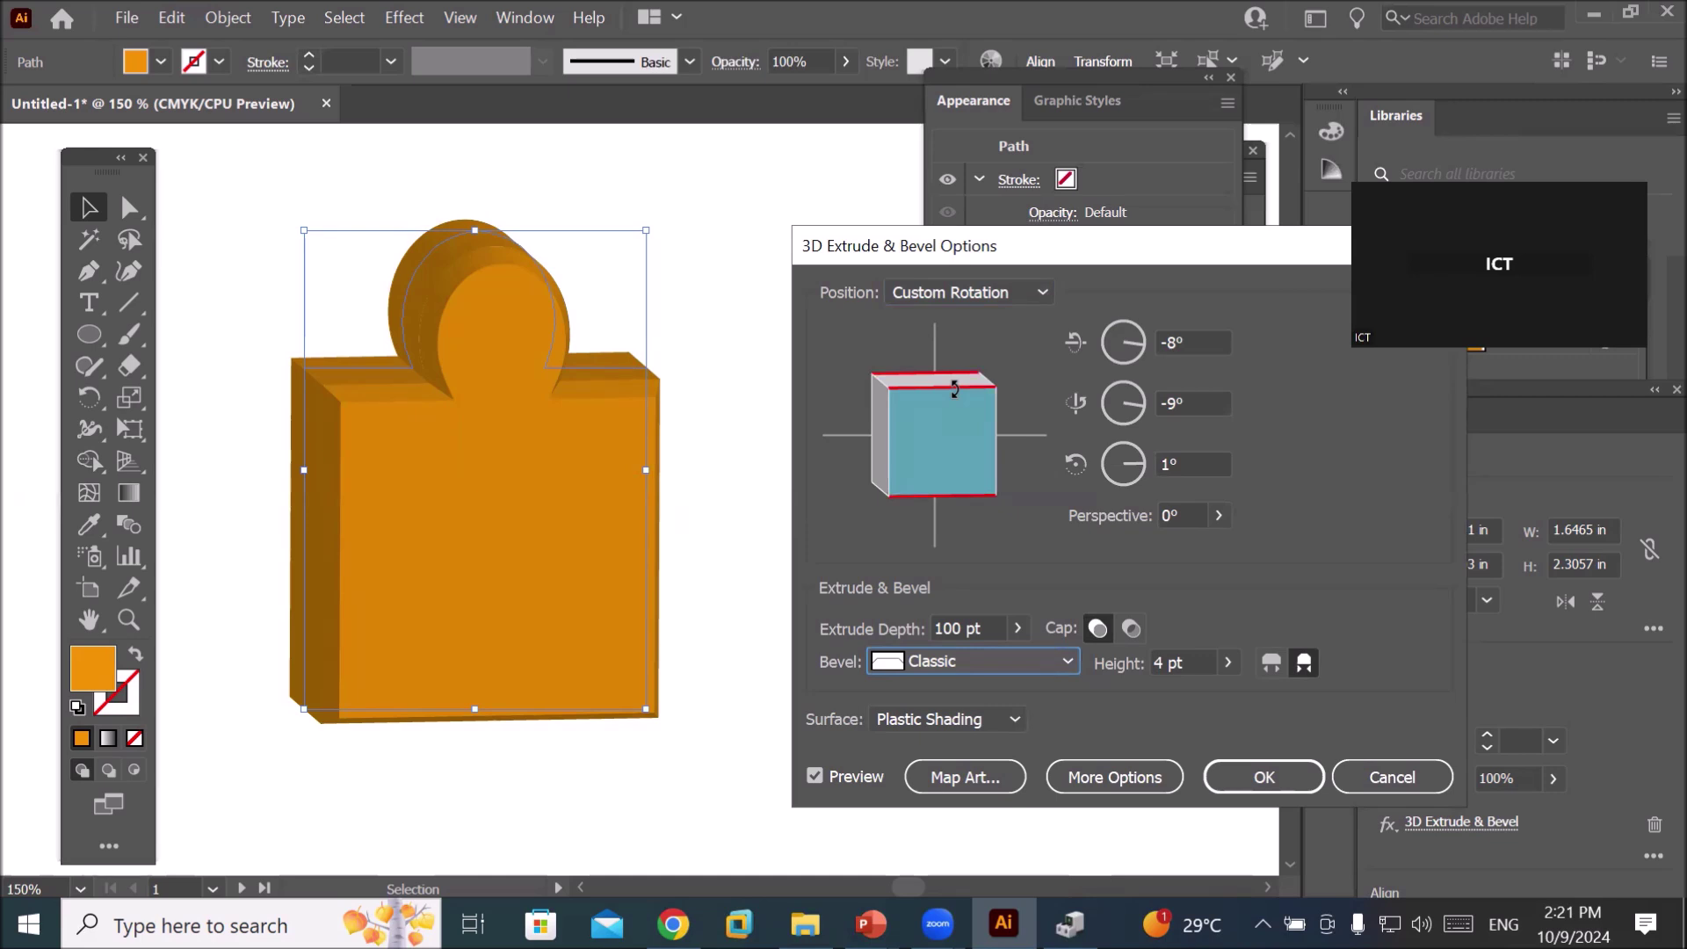
click(1073, 658)
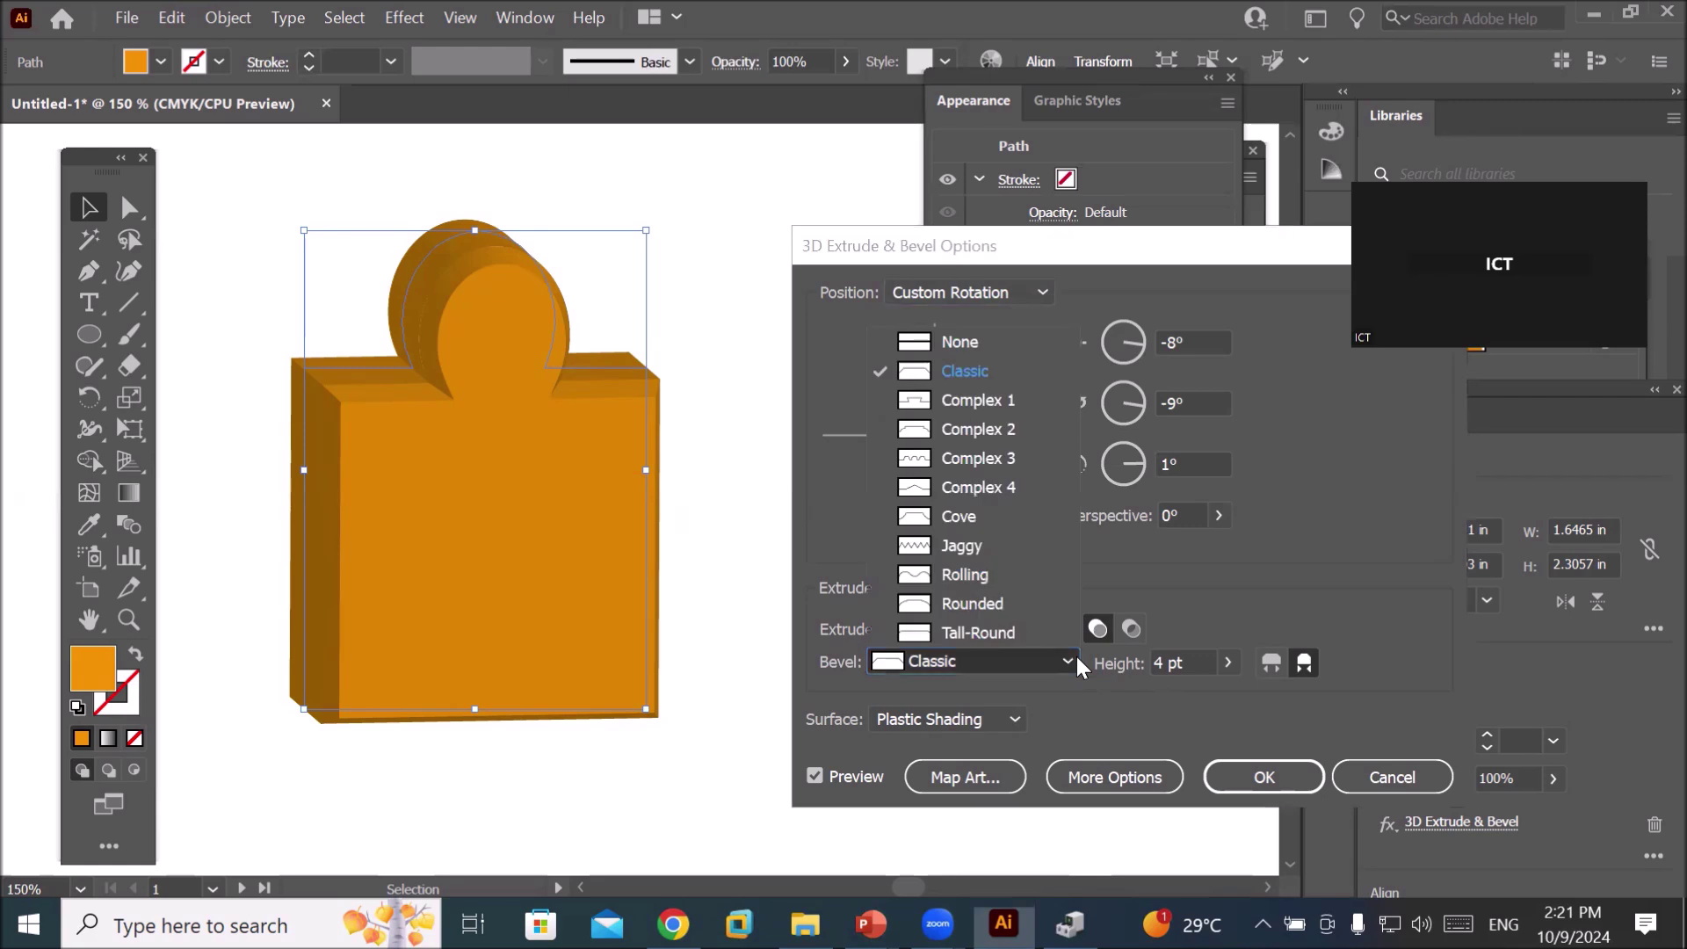
click(942, 341)
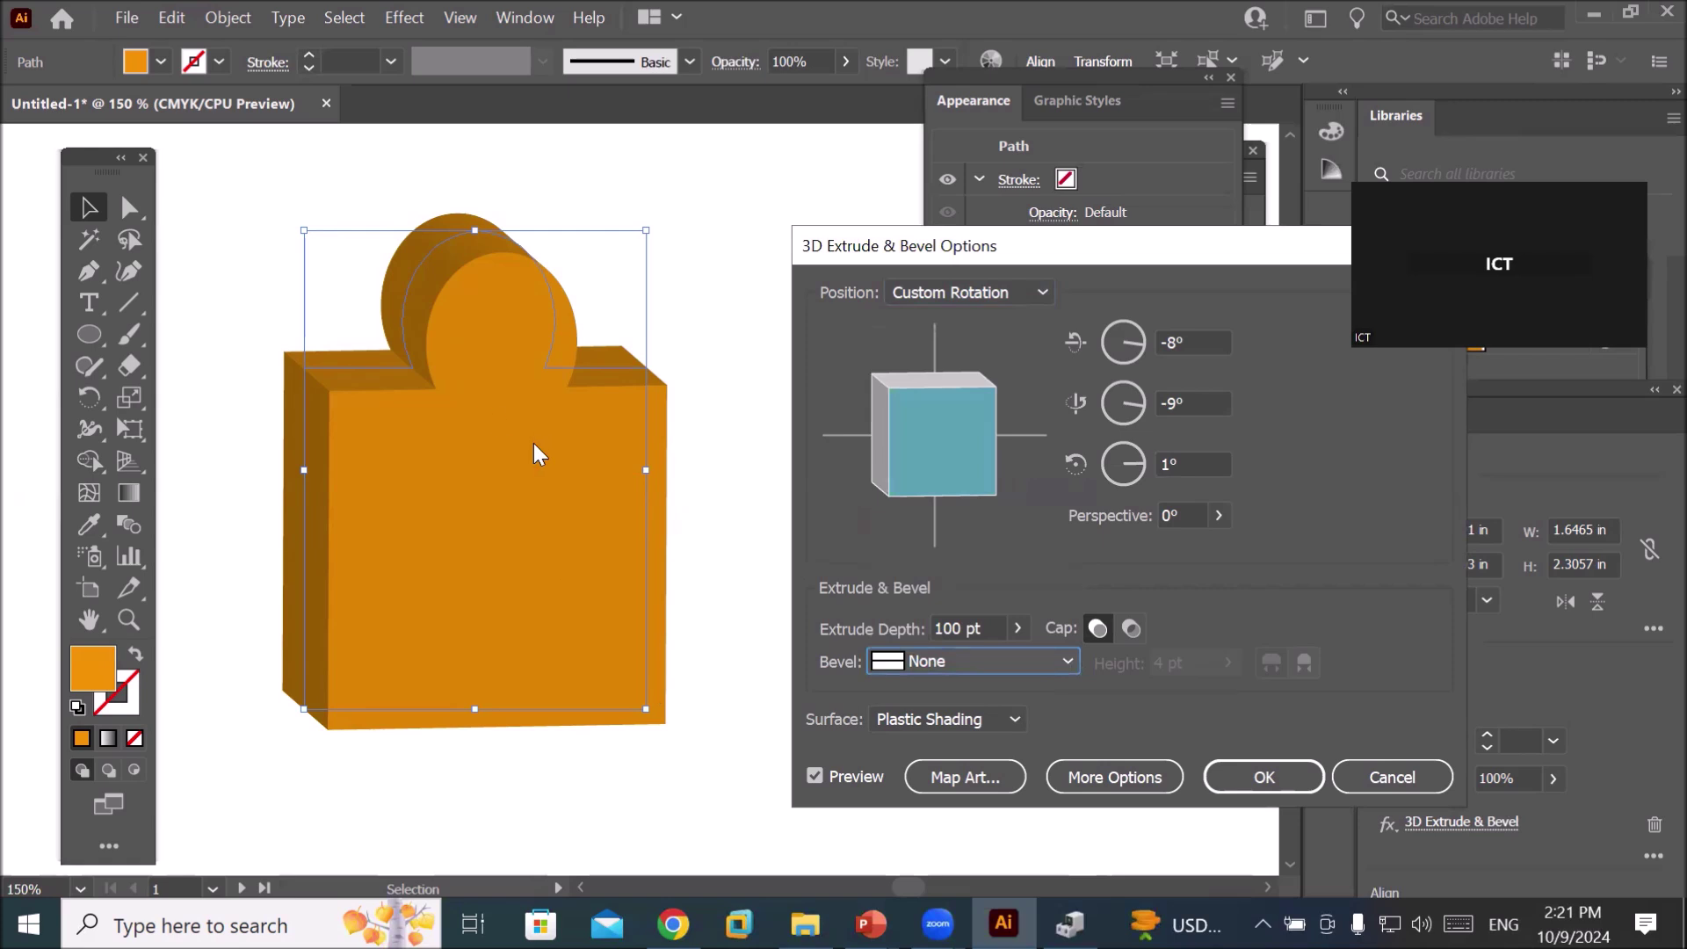
click(1063, 661)
click(953, 367)
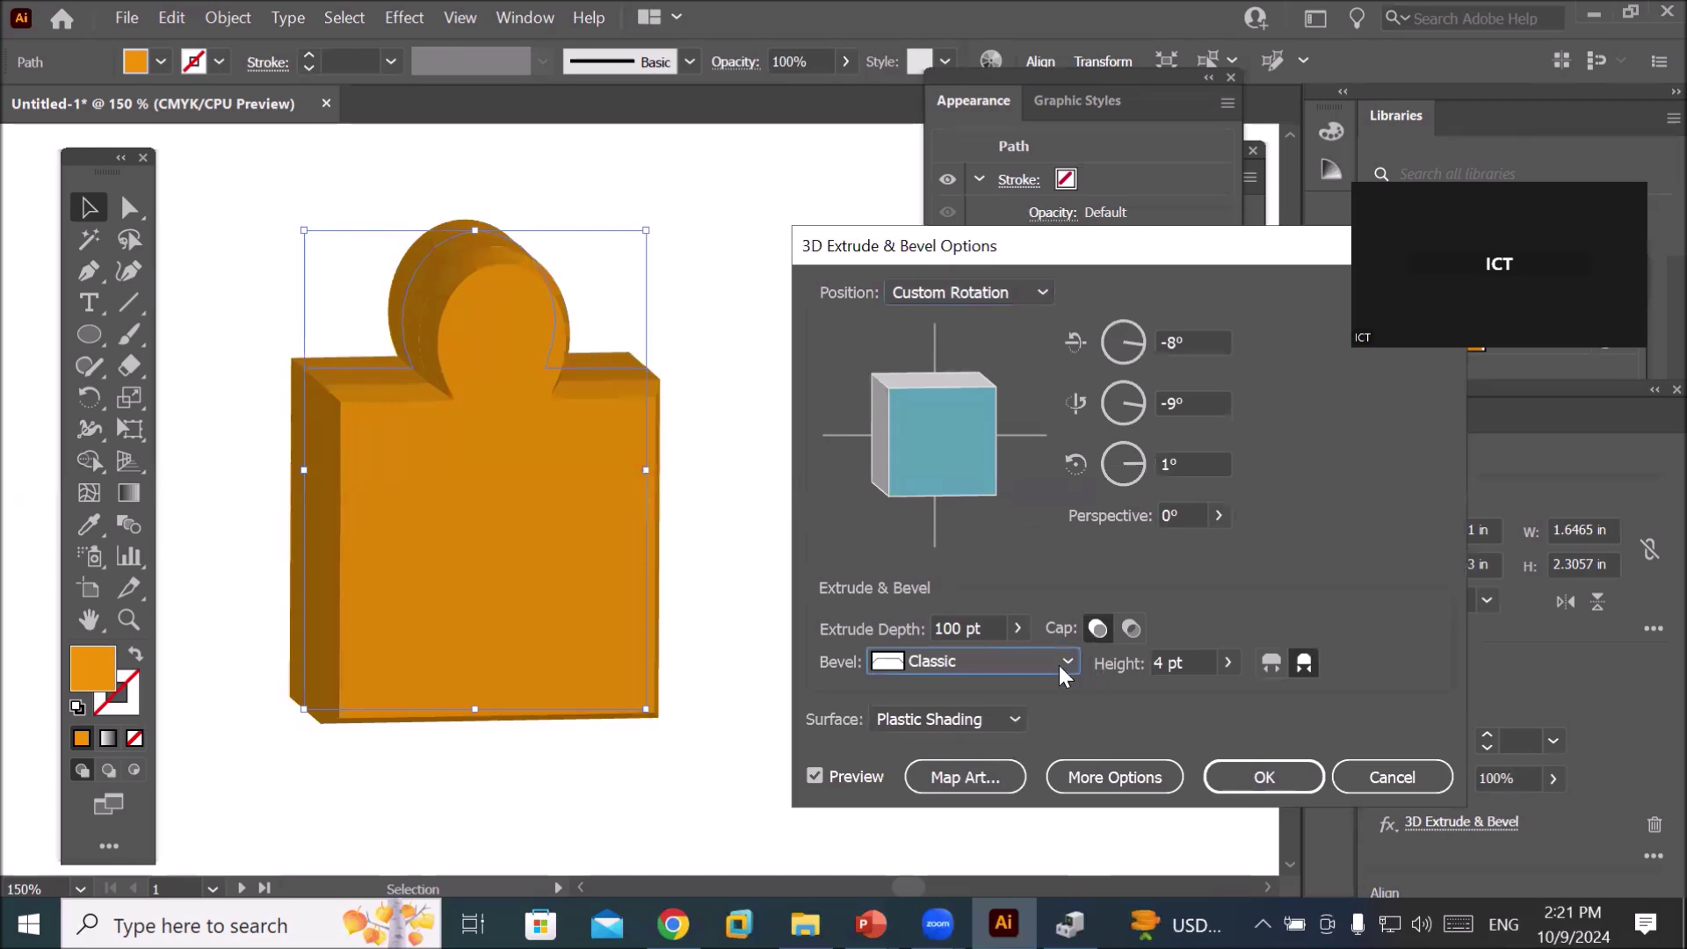
- Preview the Complex 1 through 4, Cove and Jaggy bevels
click(1057, 666)
click(949, 398)
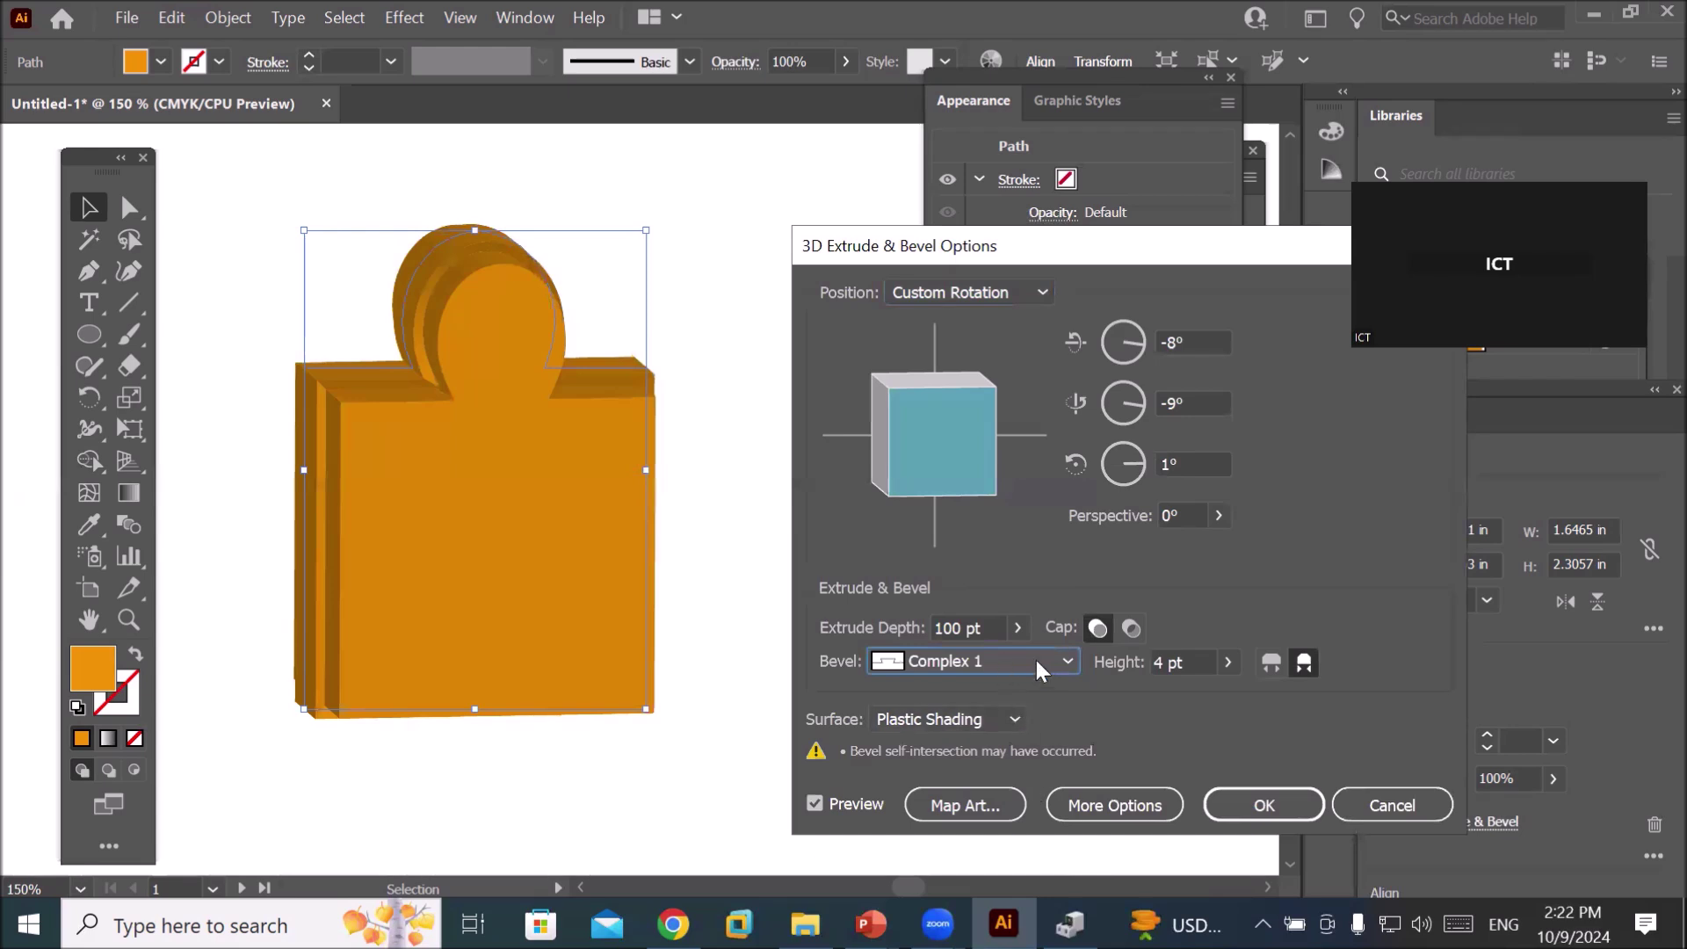
click(1062, 661)
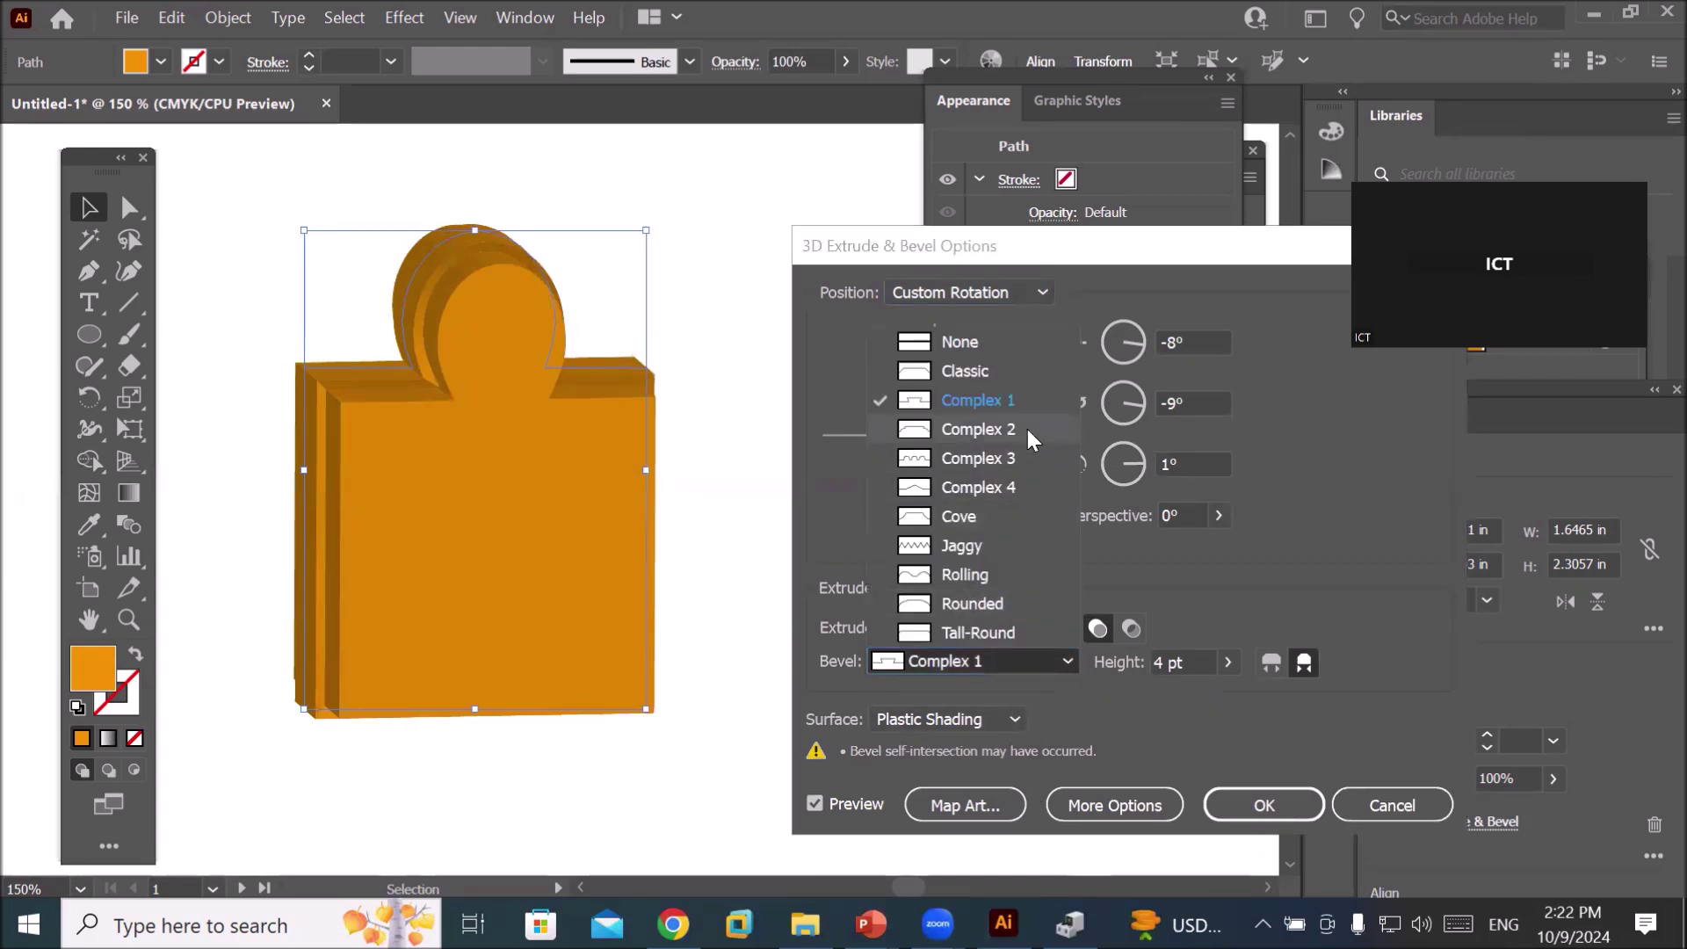
key(Escape)
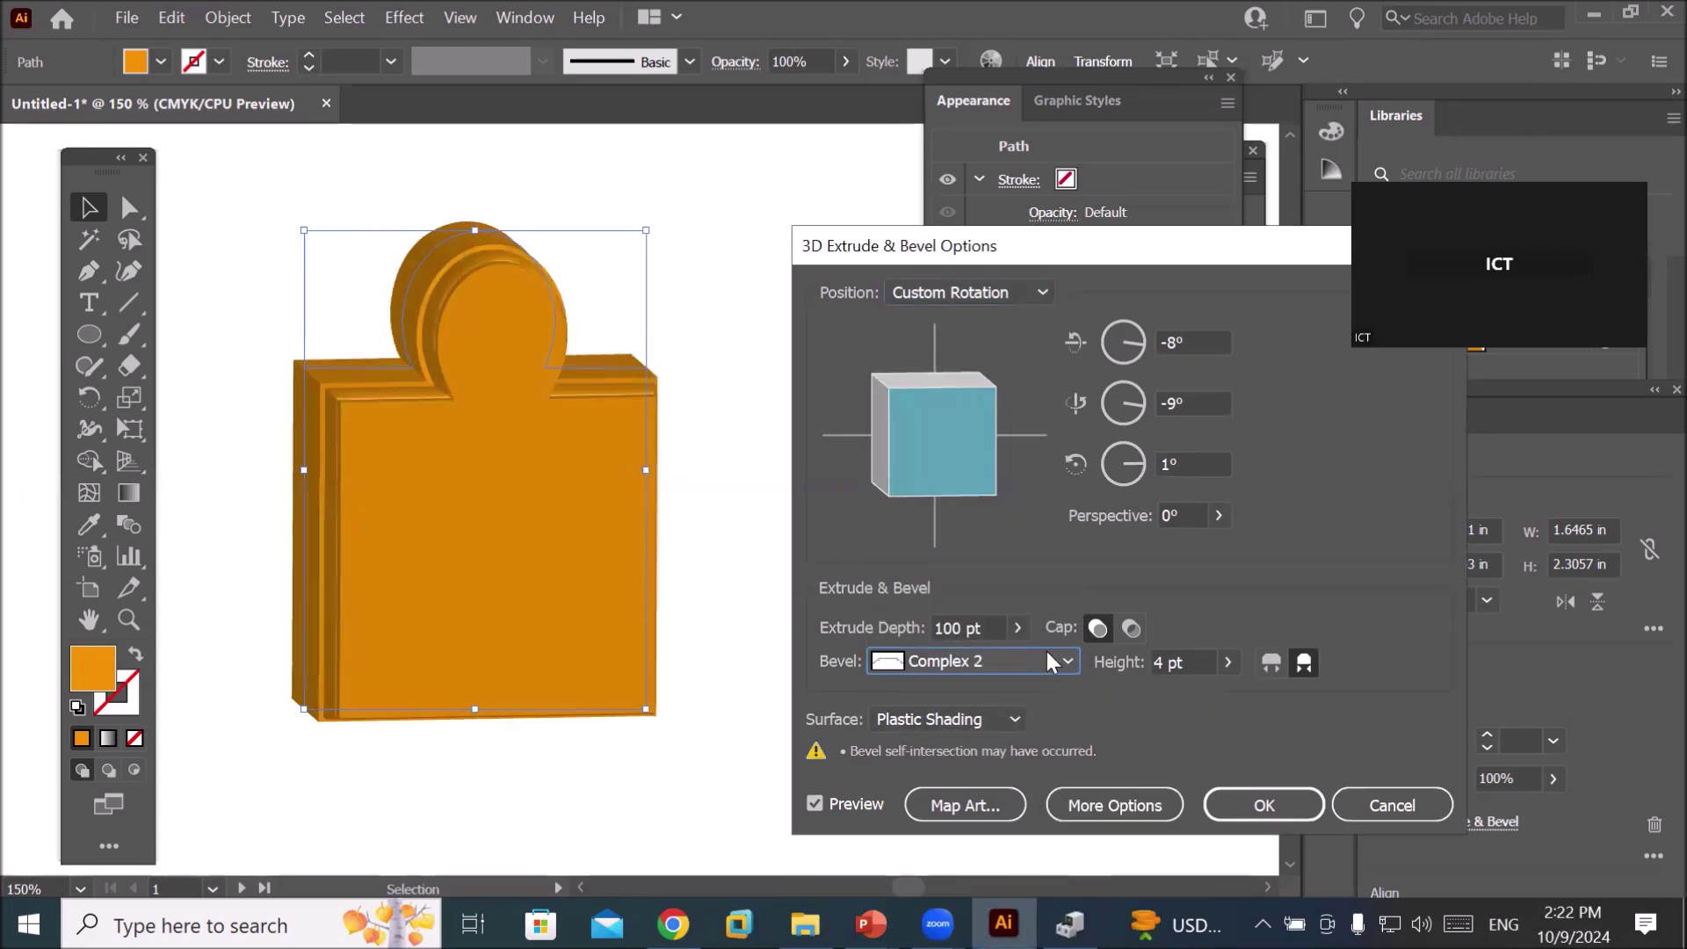
click(1062, 664)
click(989, 459)
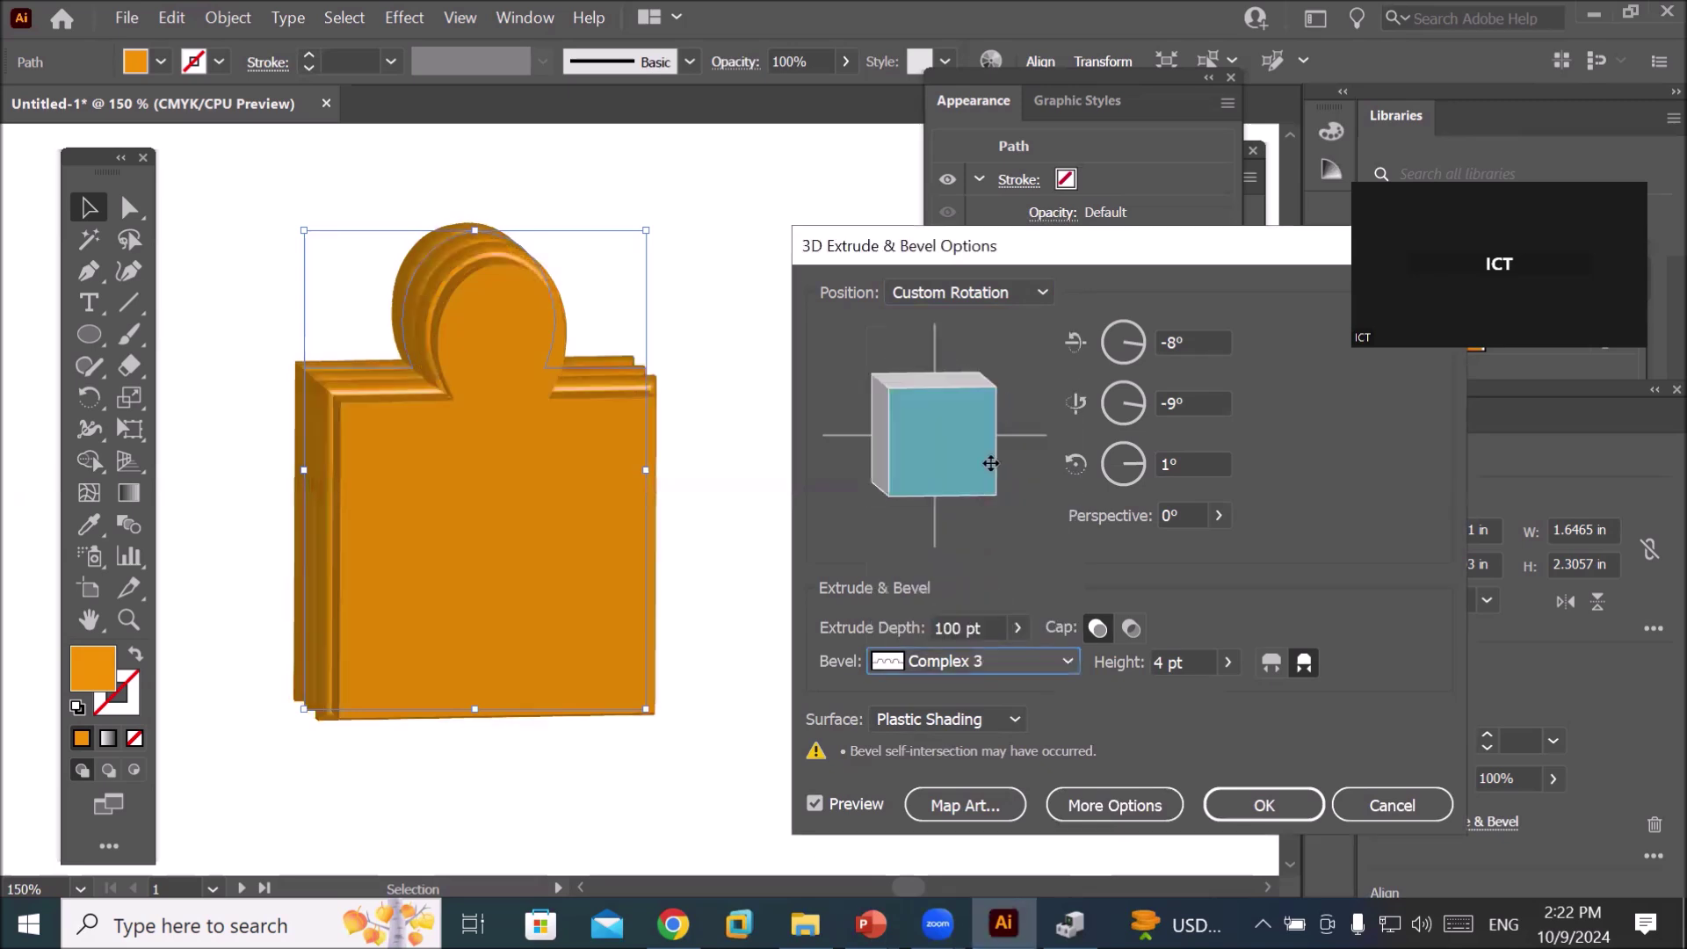
click(1069, 656)
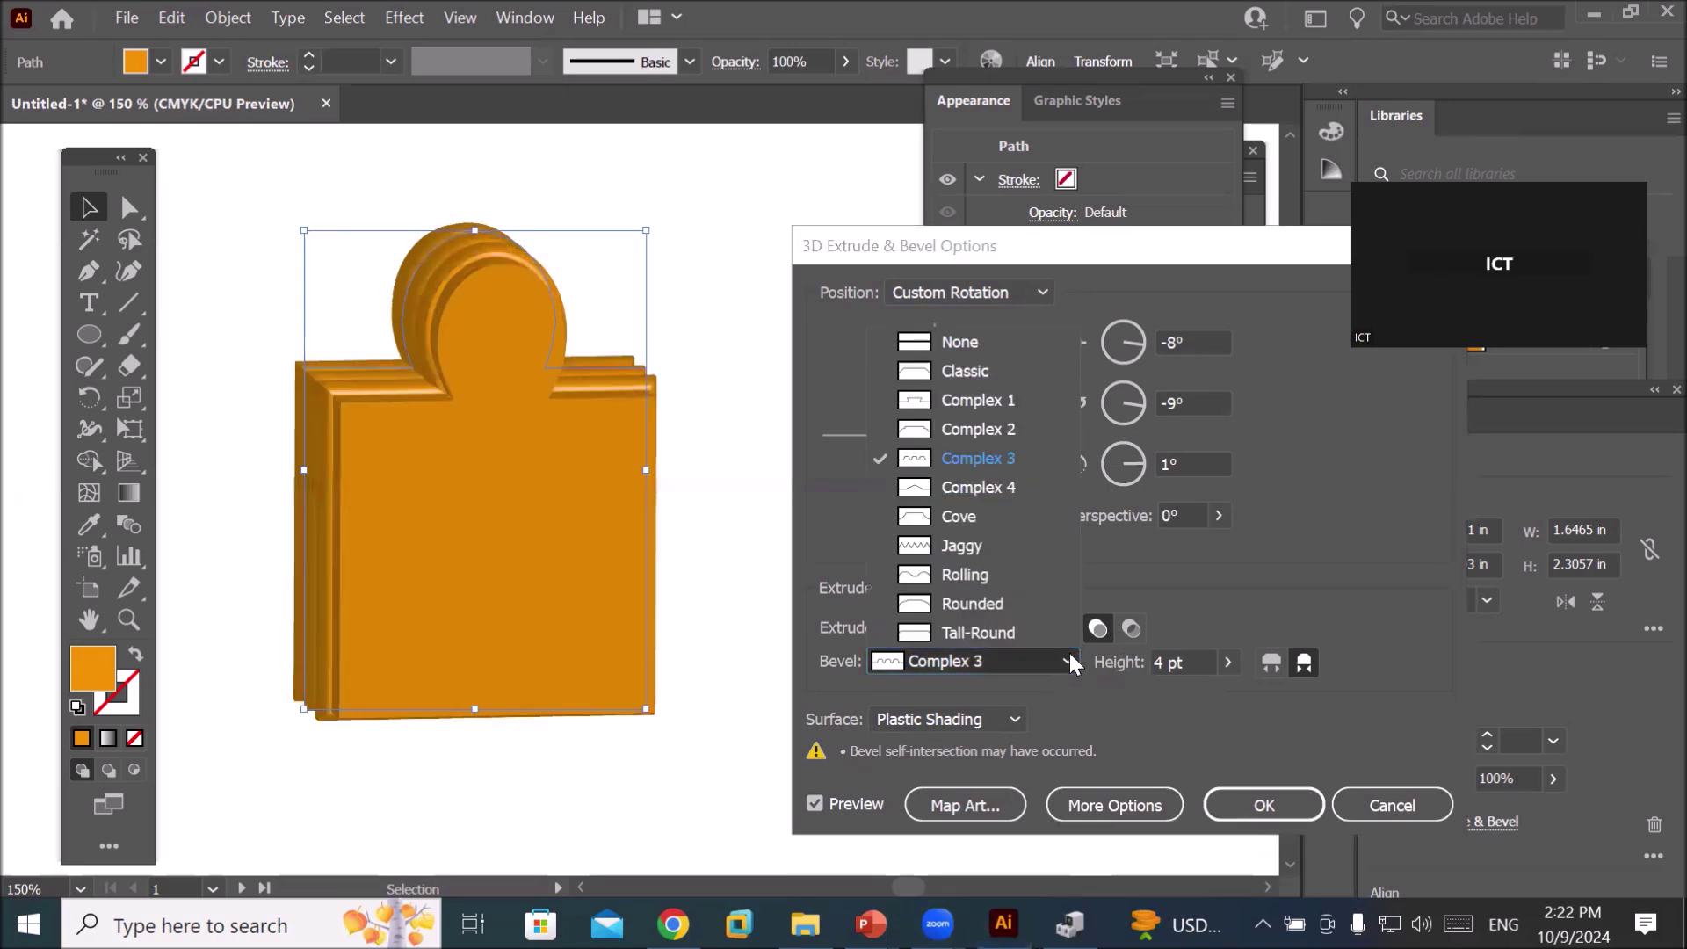
click(955, 485)
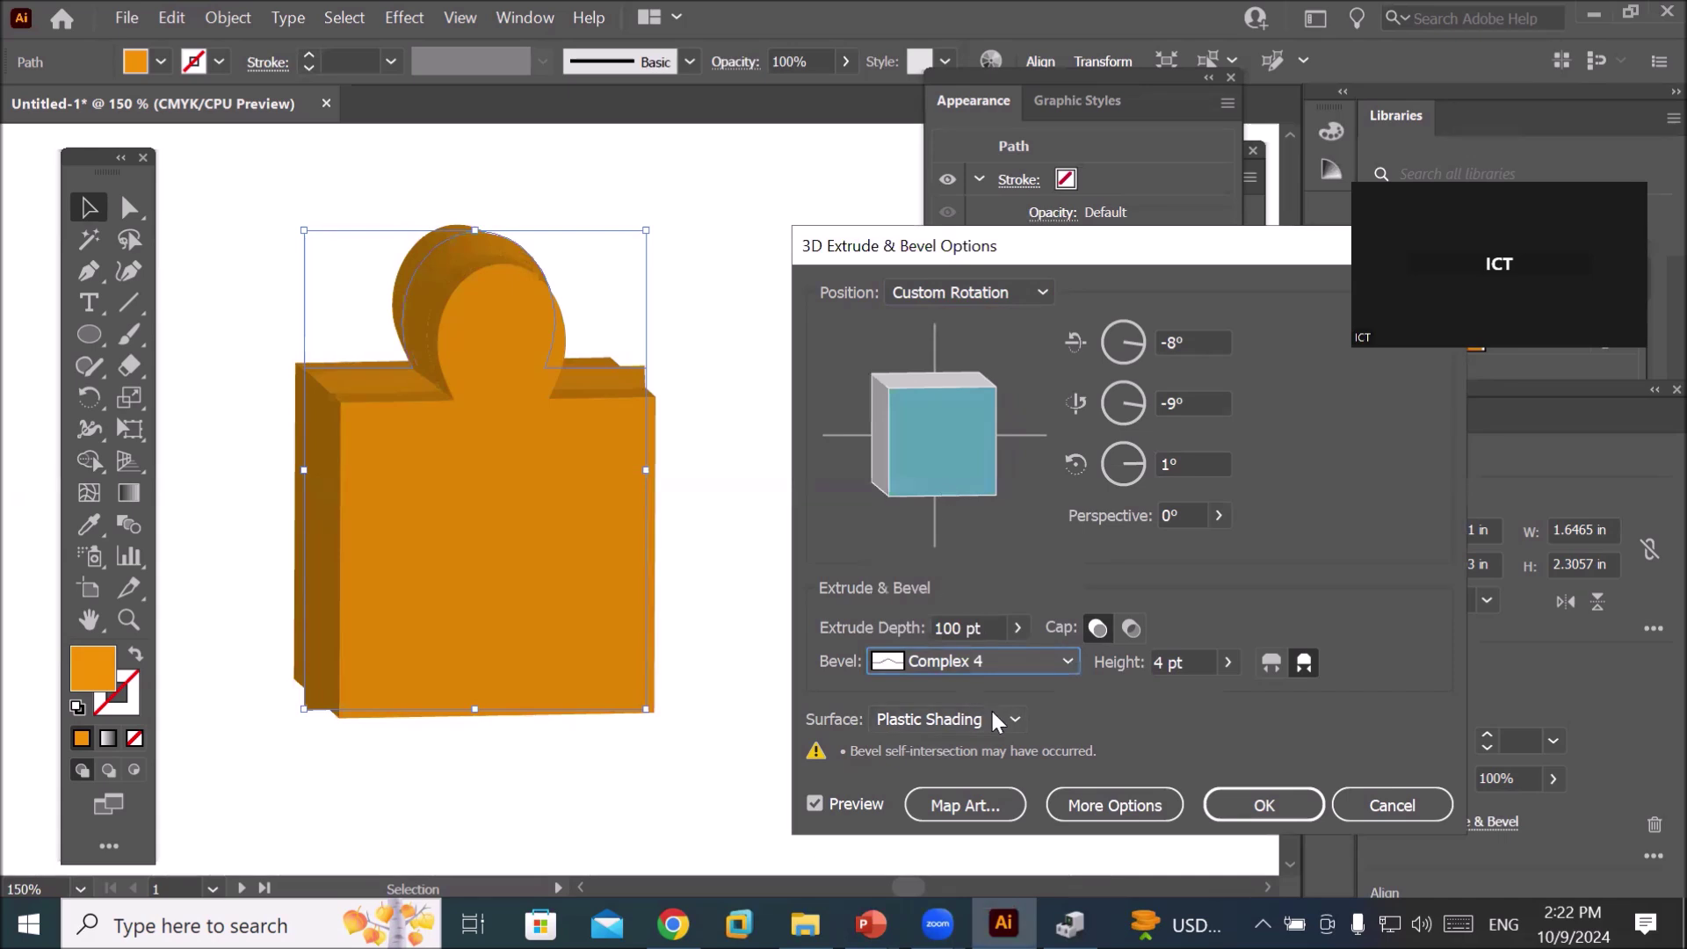
click(1038, 671)
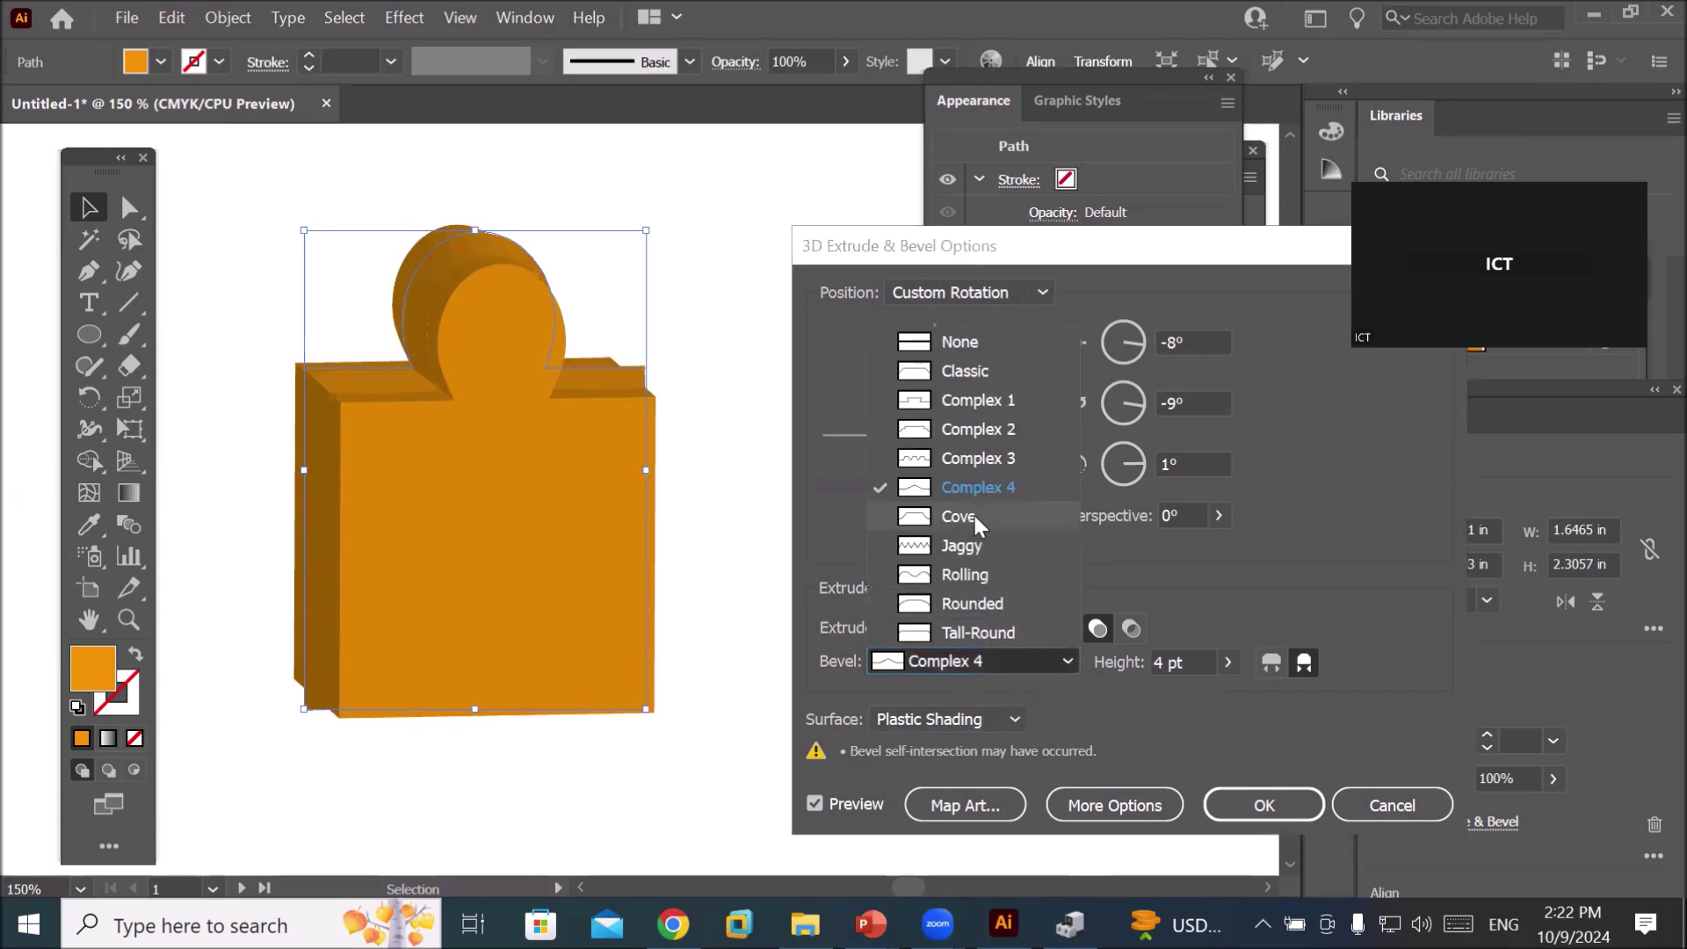
click(973, 515)
click(1026, 666)
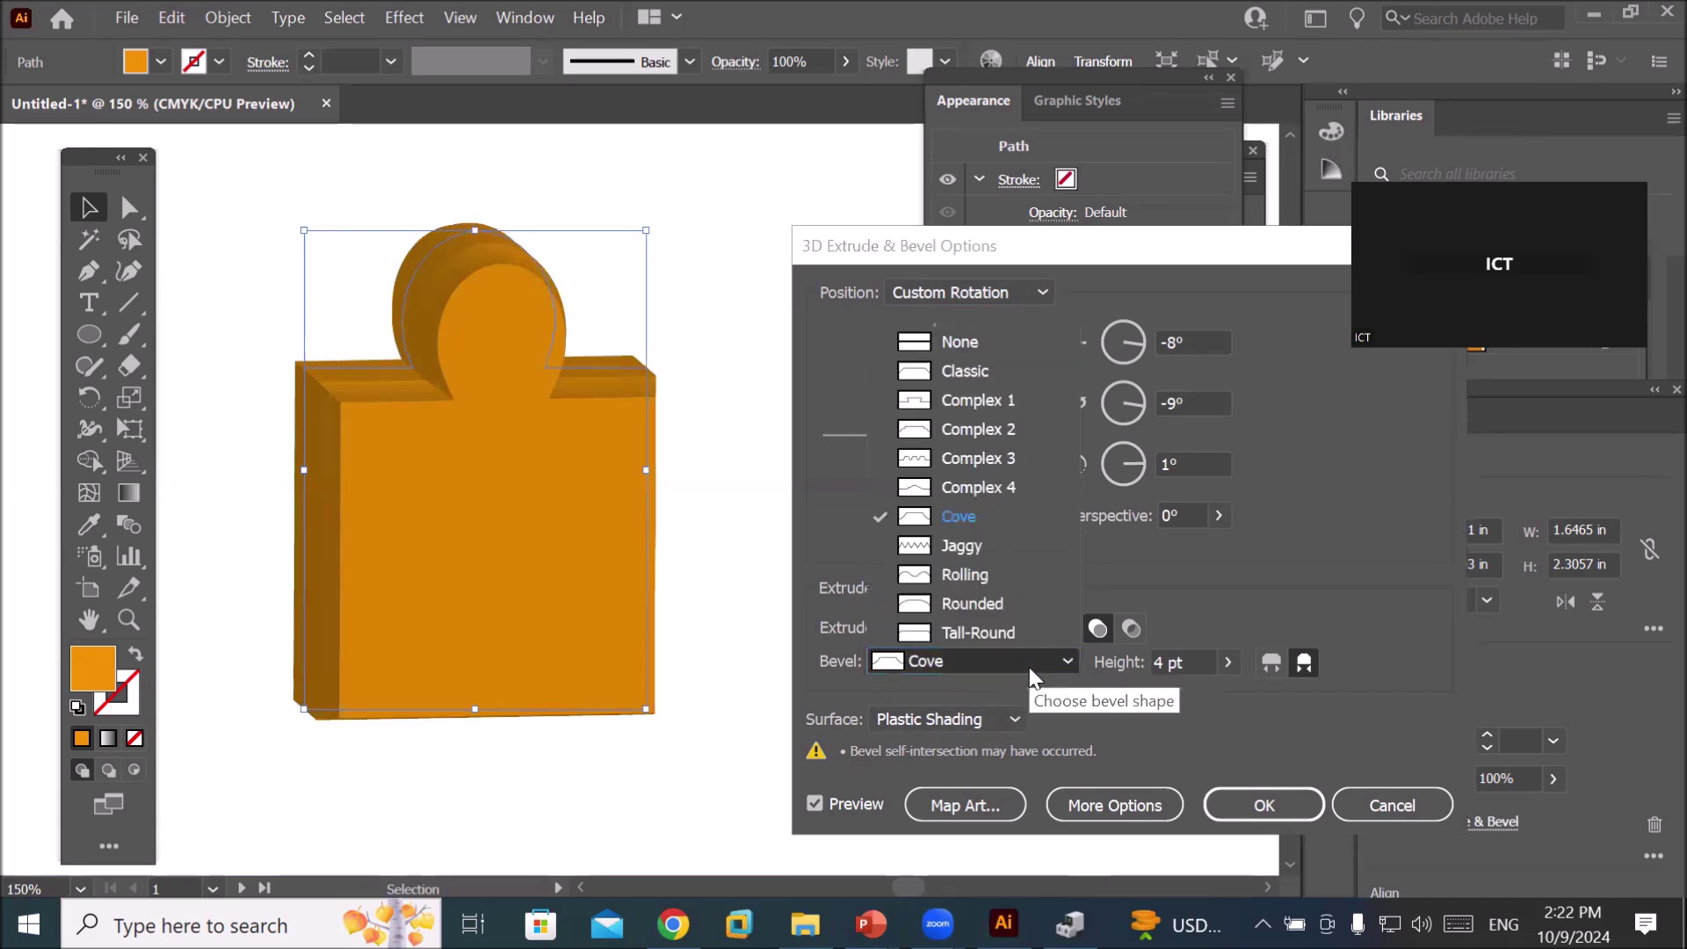
click(989, 546)
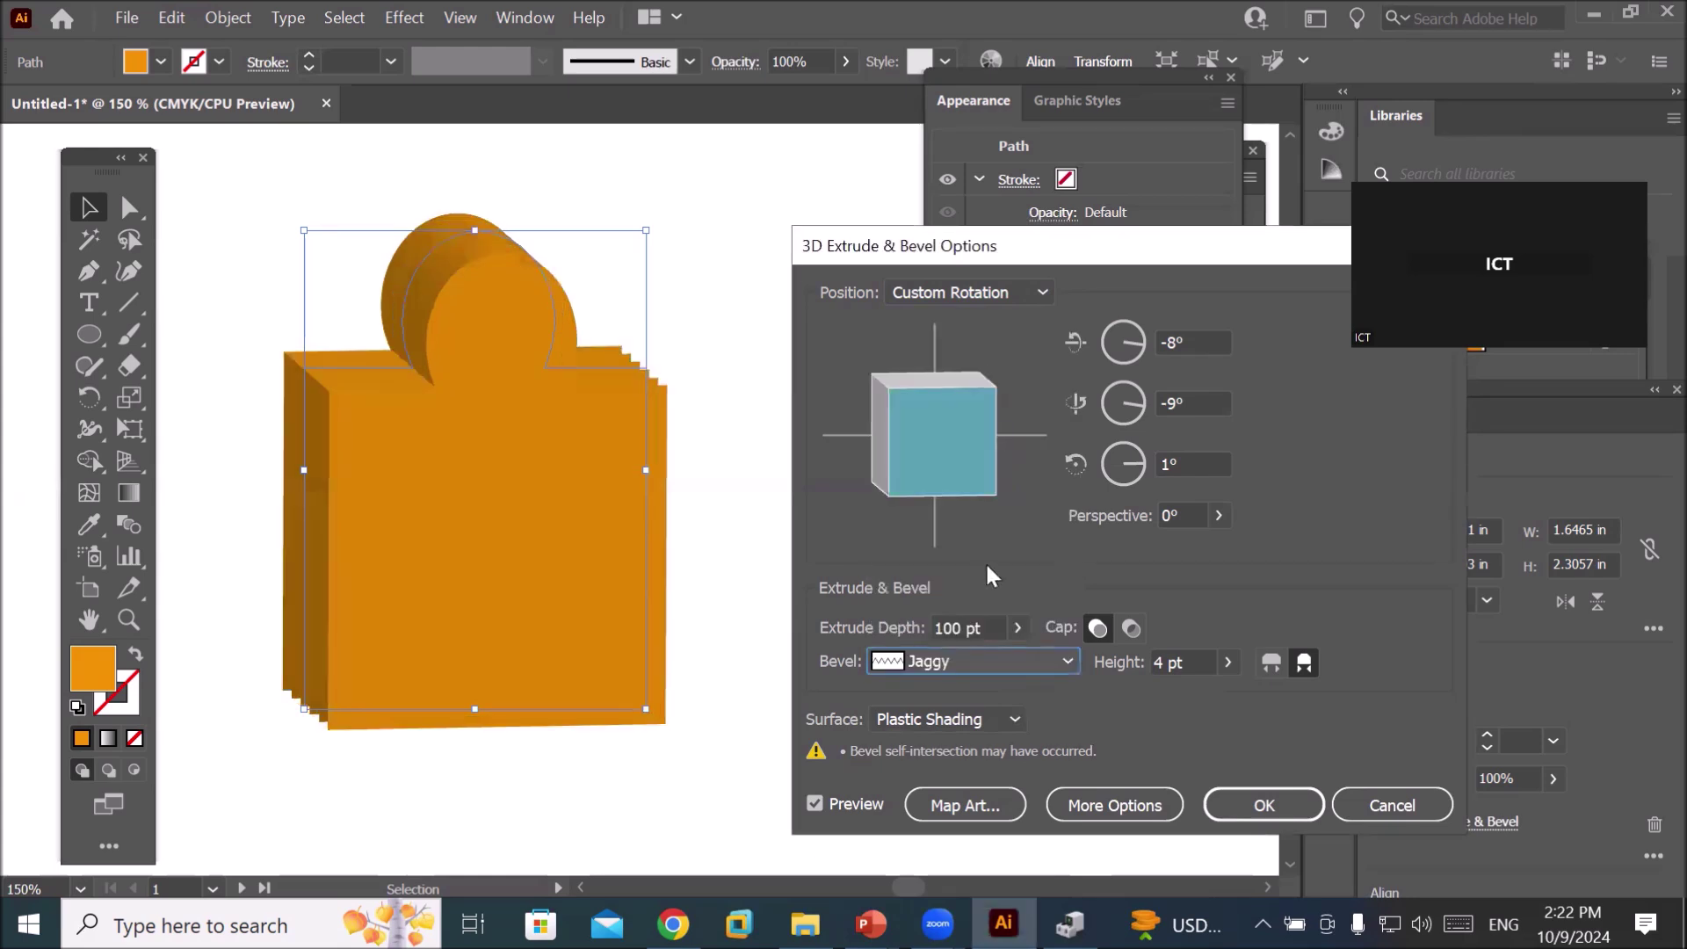
- Try Rolling and Rounded bevels, then choose Tall-Round at 37 pt height
click(1015, 662)
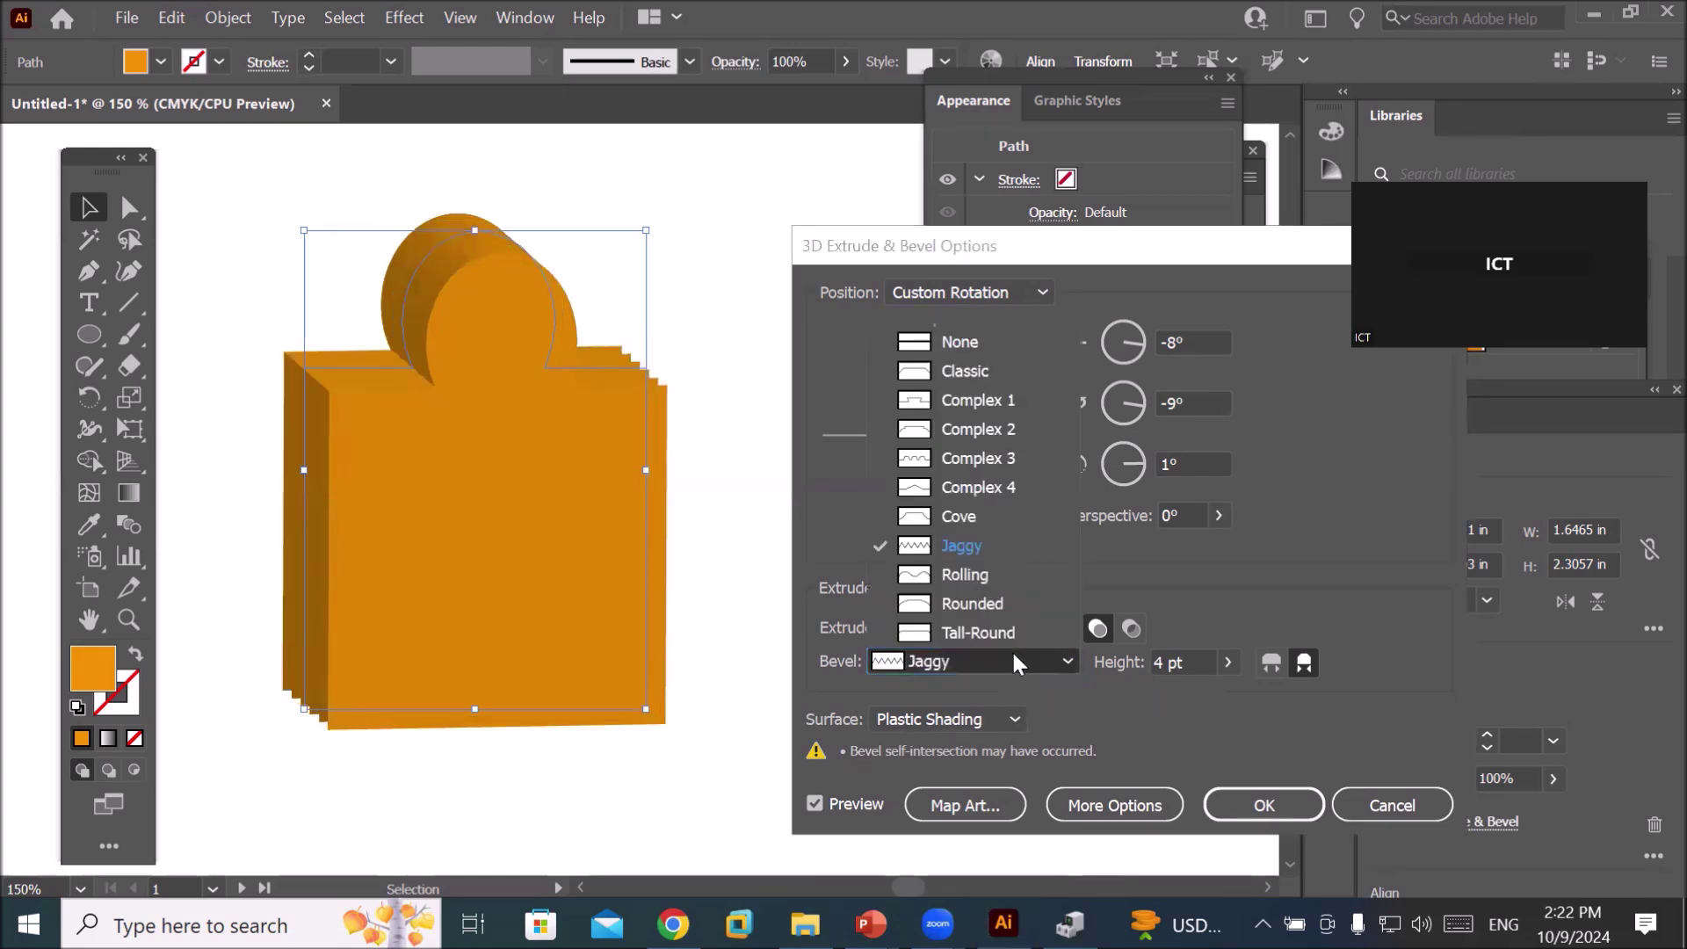
click(988, 571)
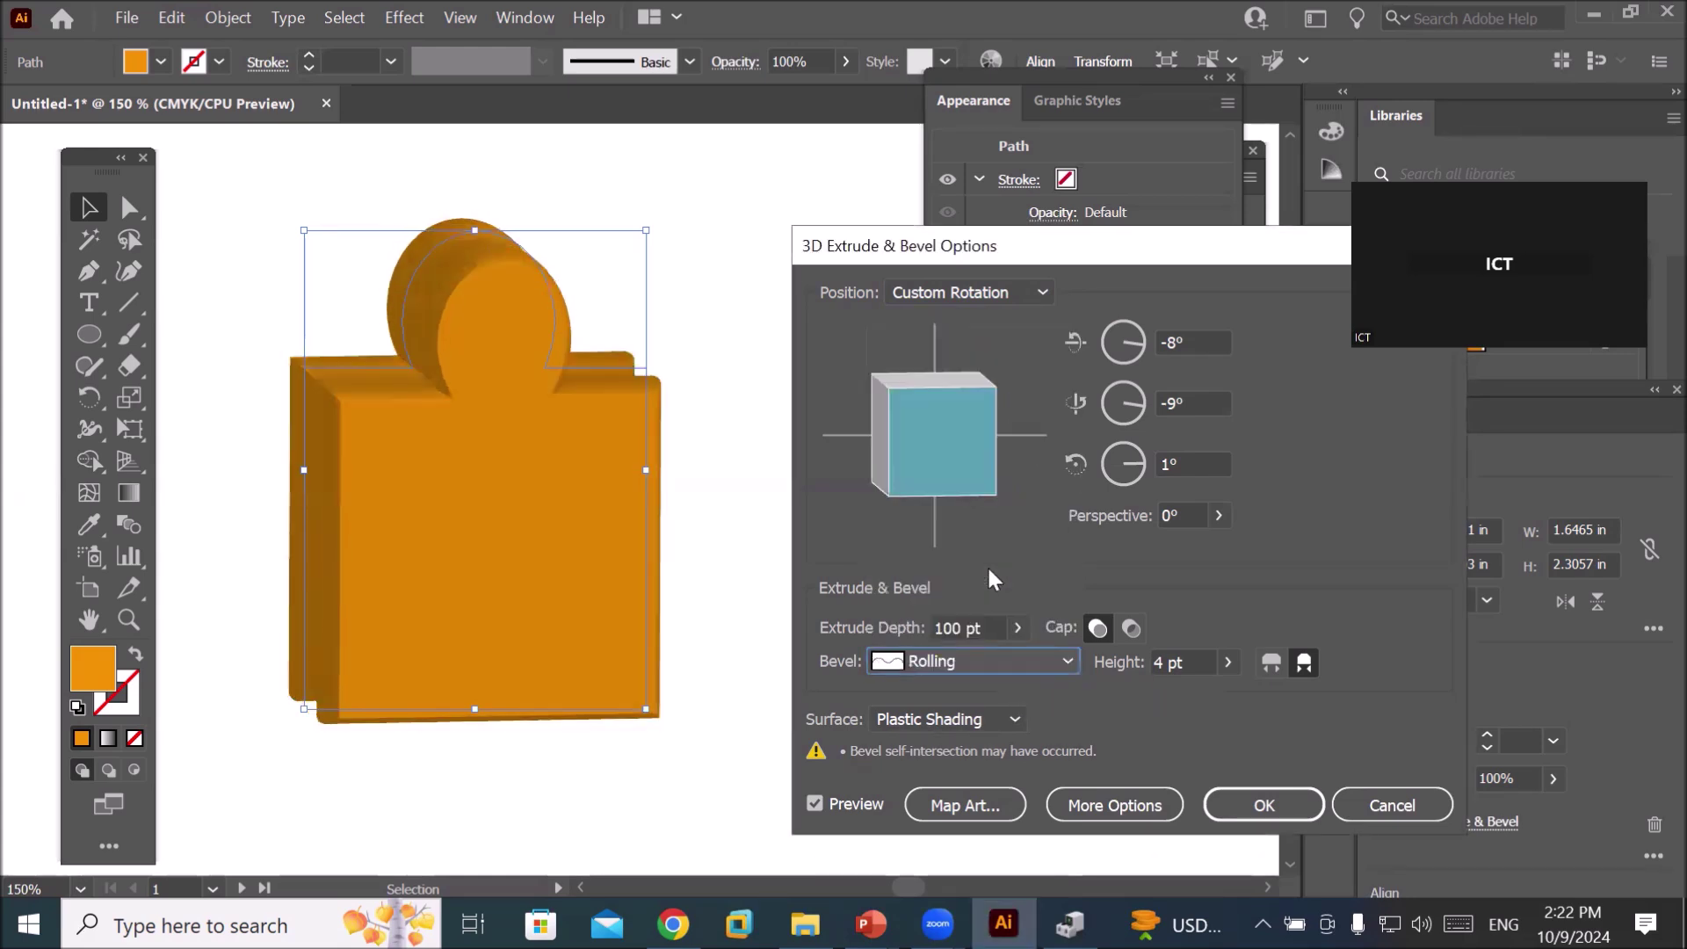
click(1015, 661)
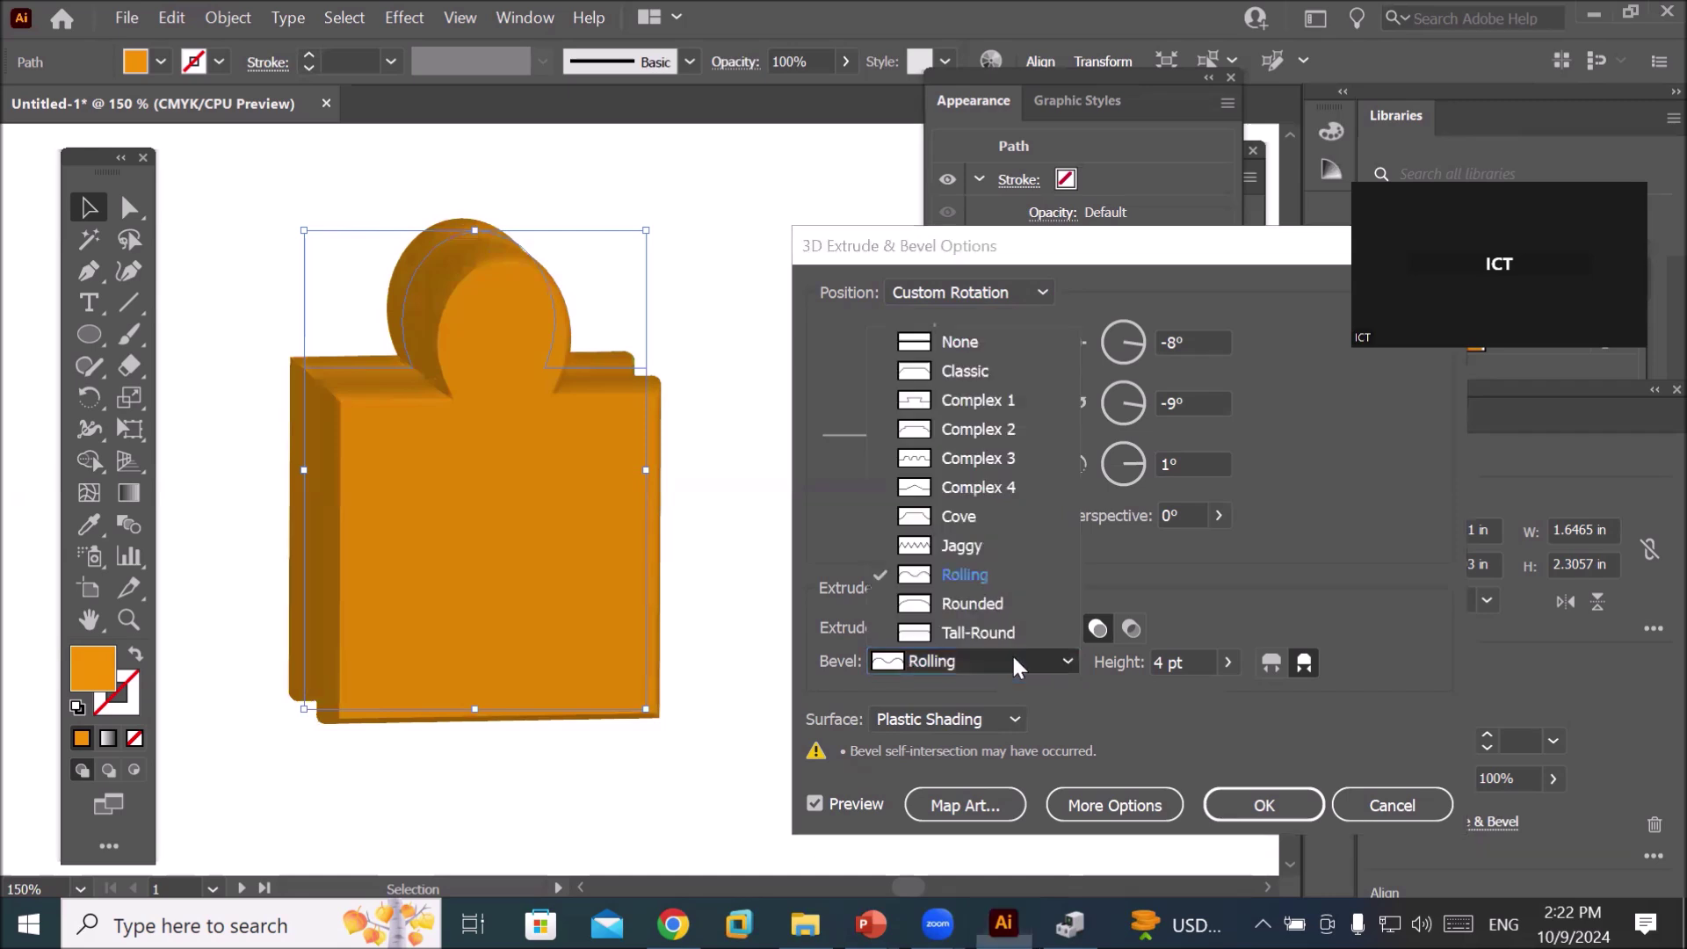
click(993, 602)
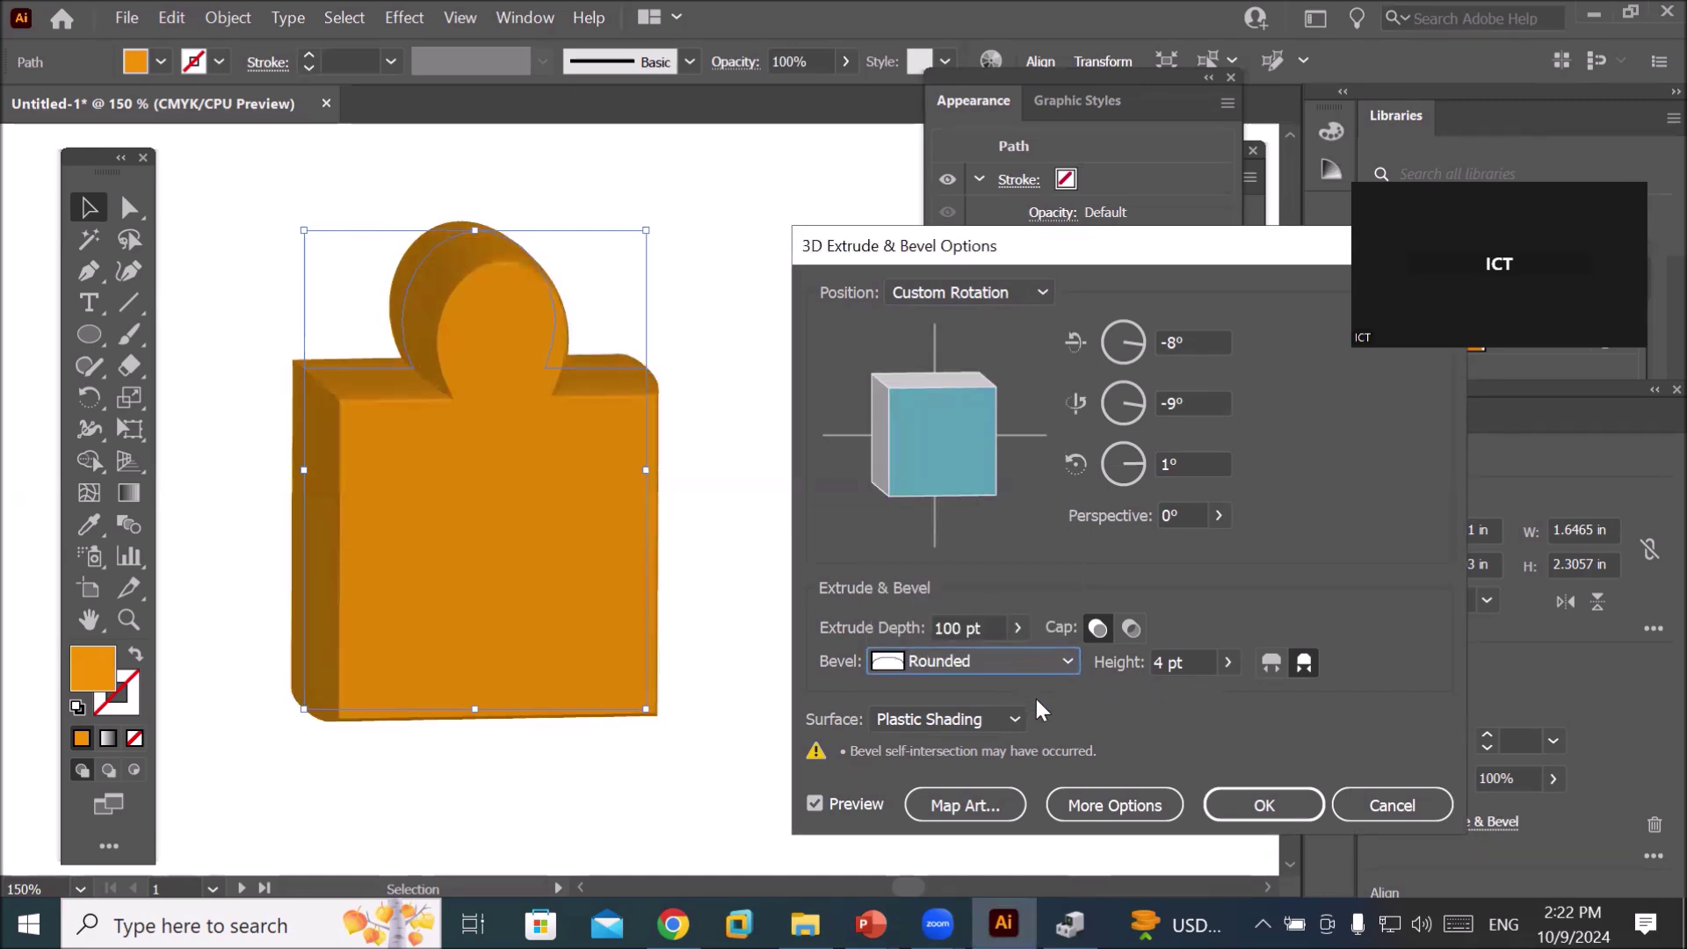
click(1052, 663)
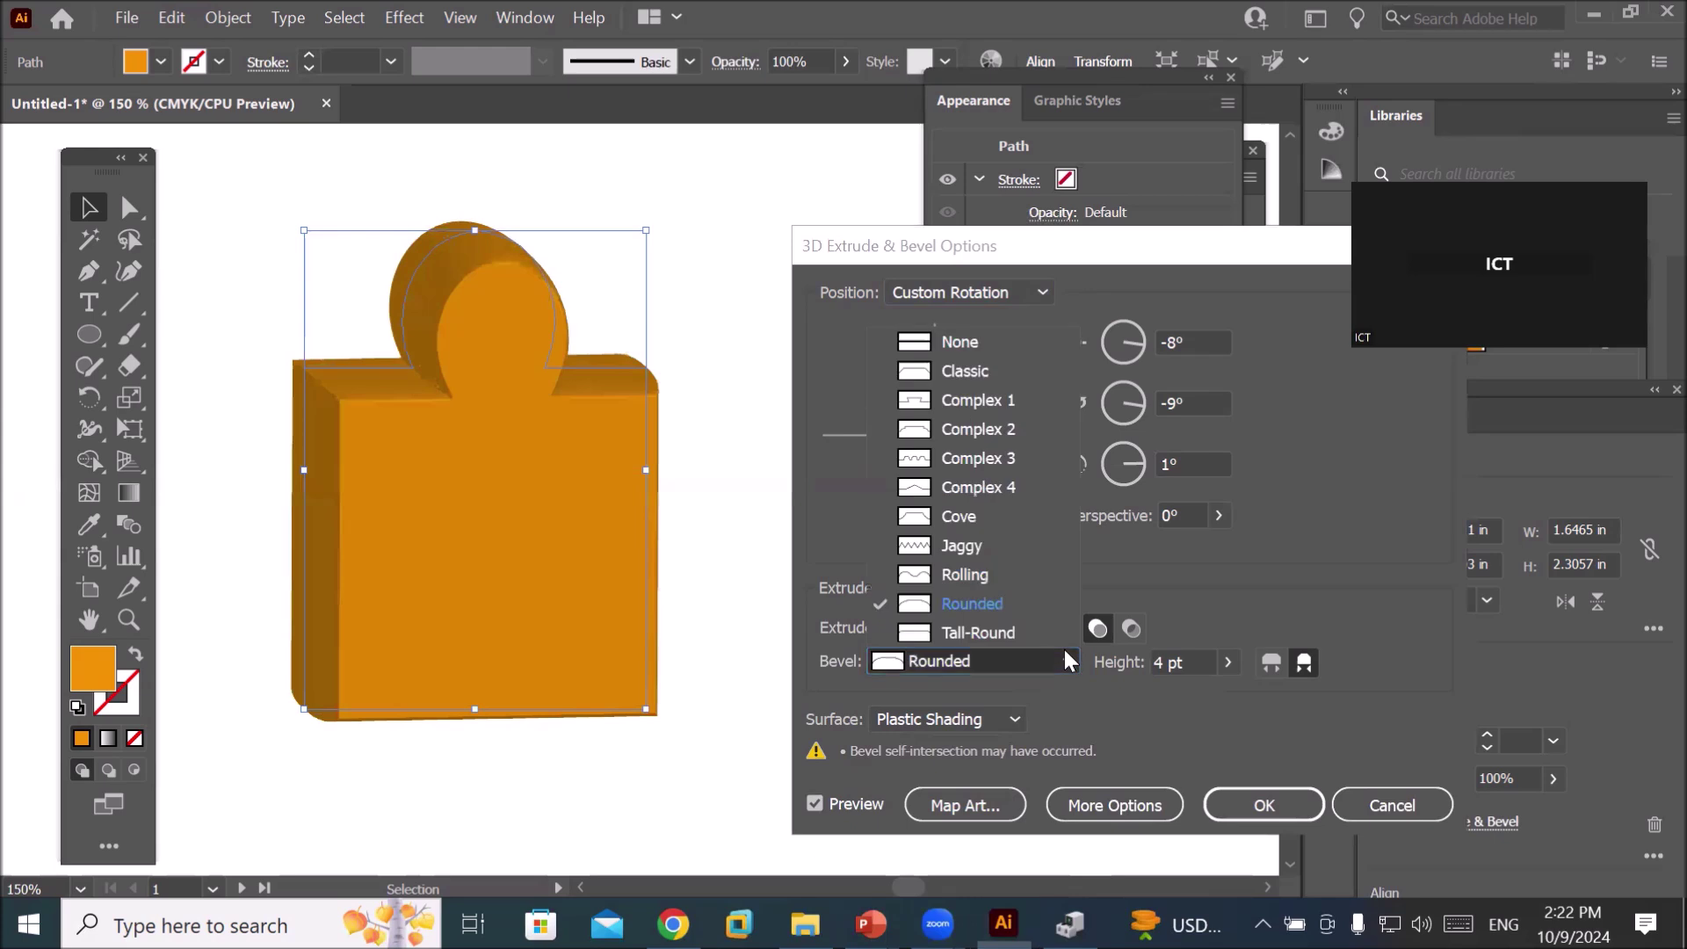
click(998, 633)
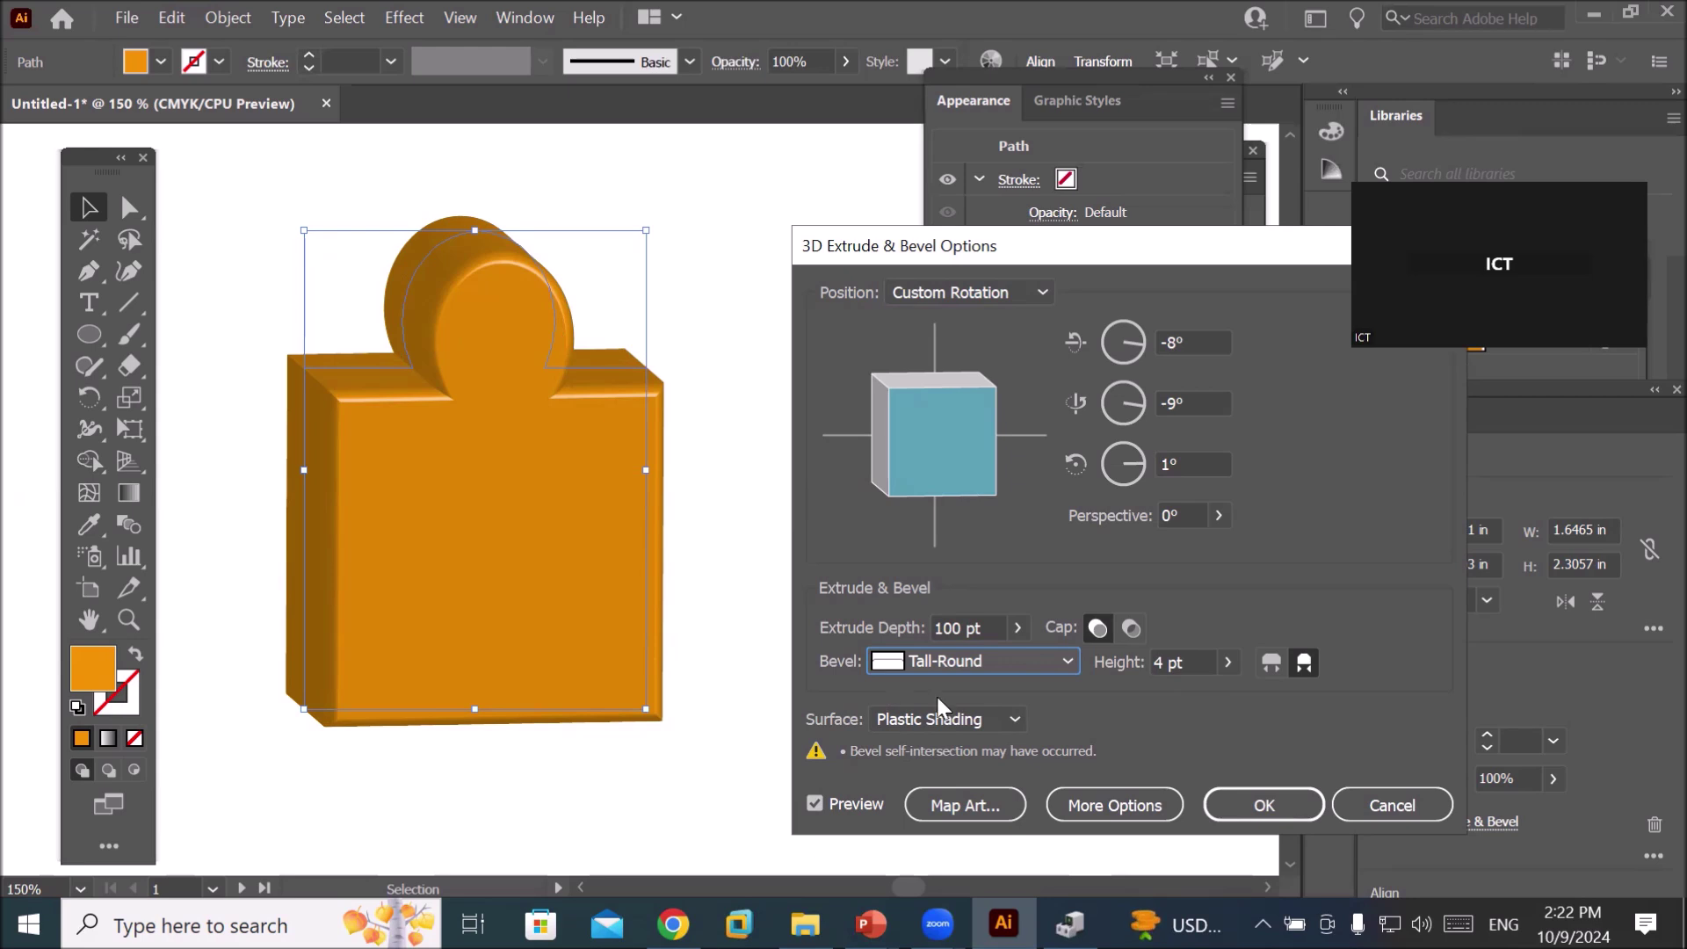
click(1228, 661)
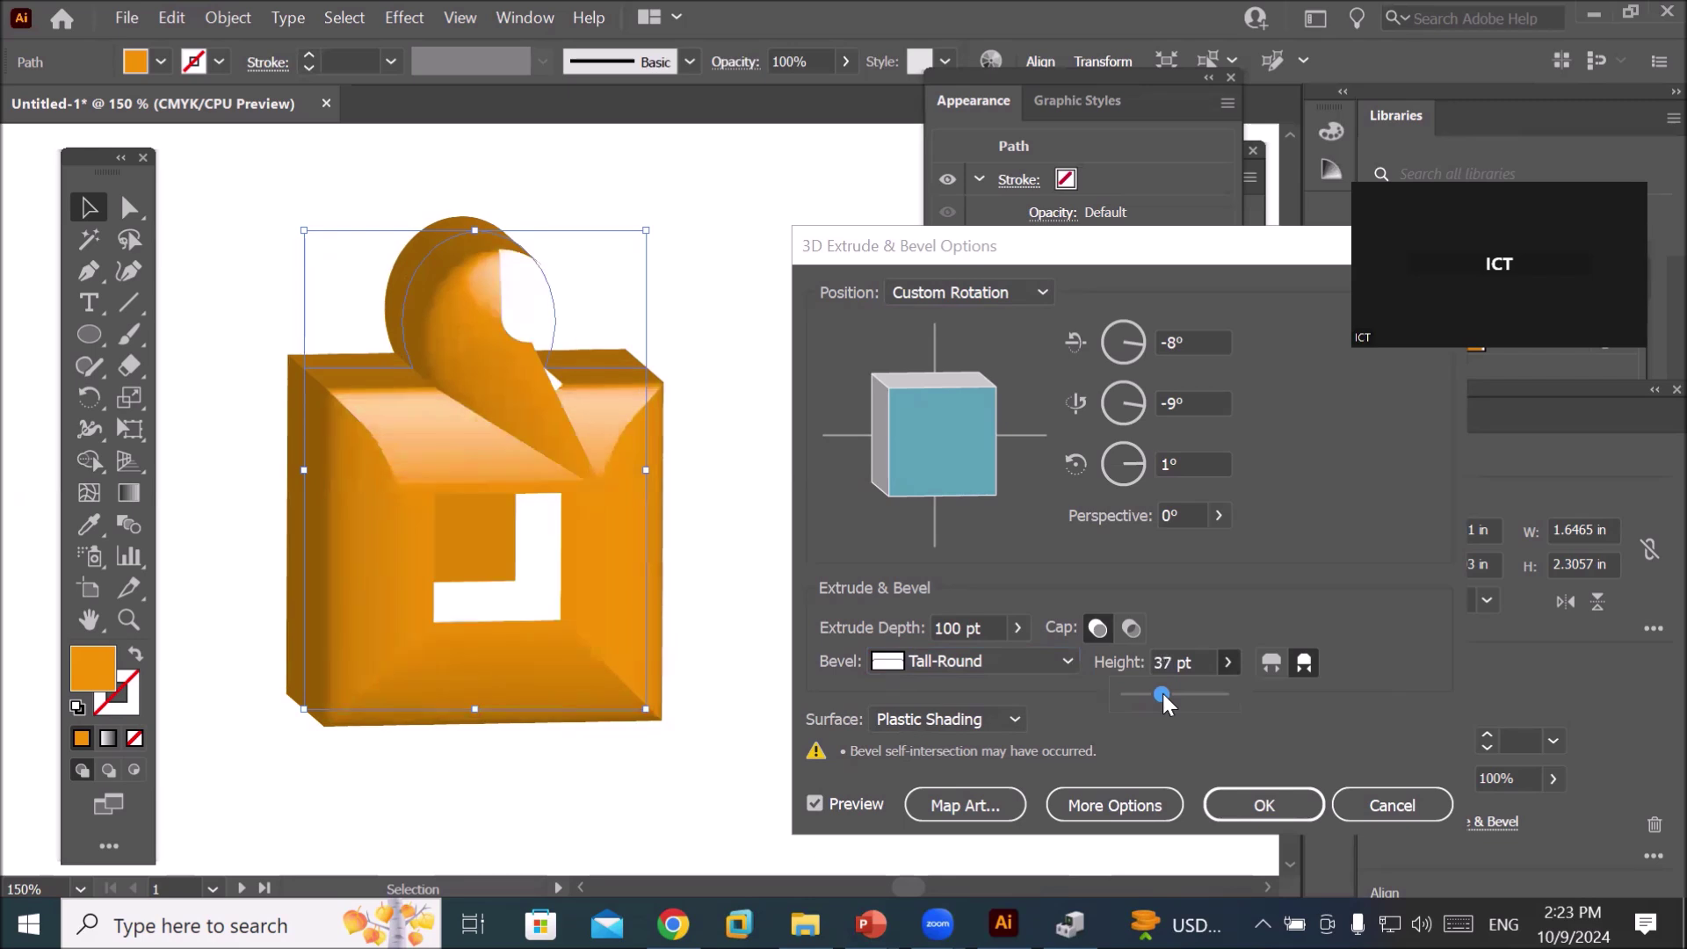
- Try a Rolling bevel and lower the bevel height to 5 pt
drag(1148, 698, 1146, 697)
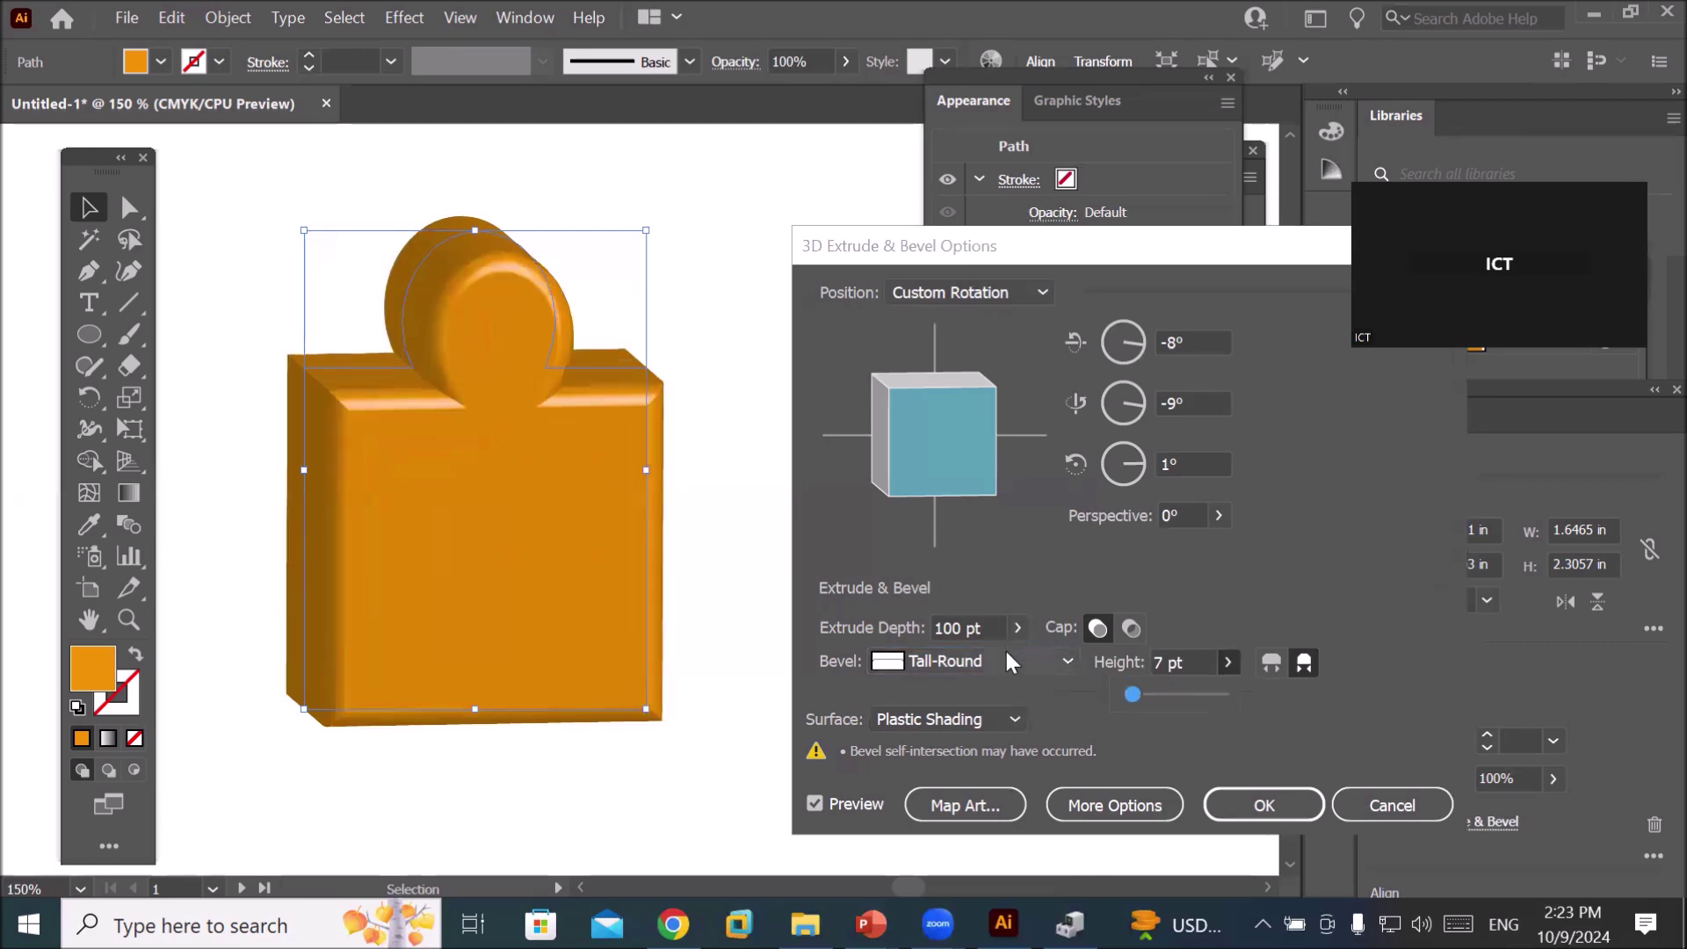
click(1059, 659)
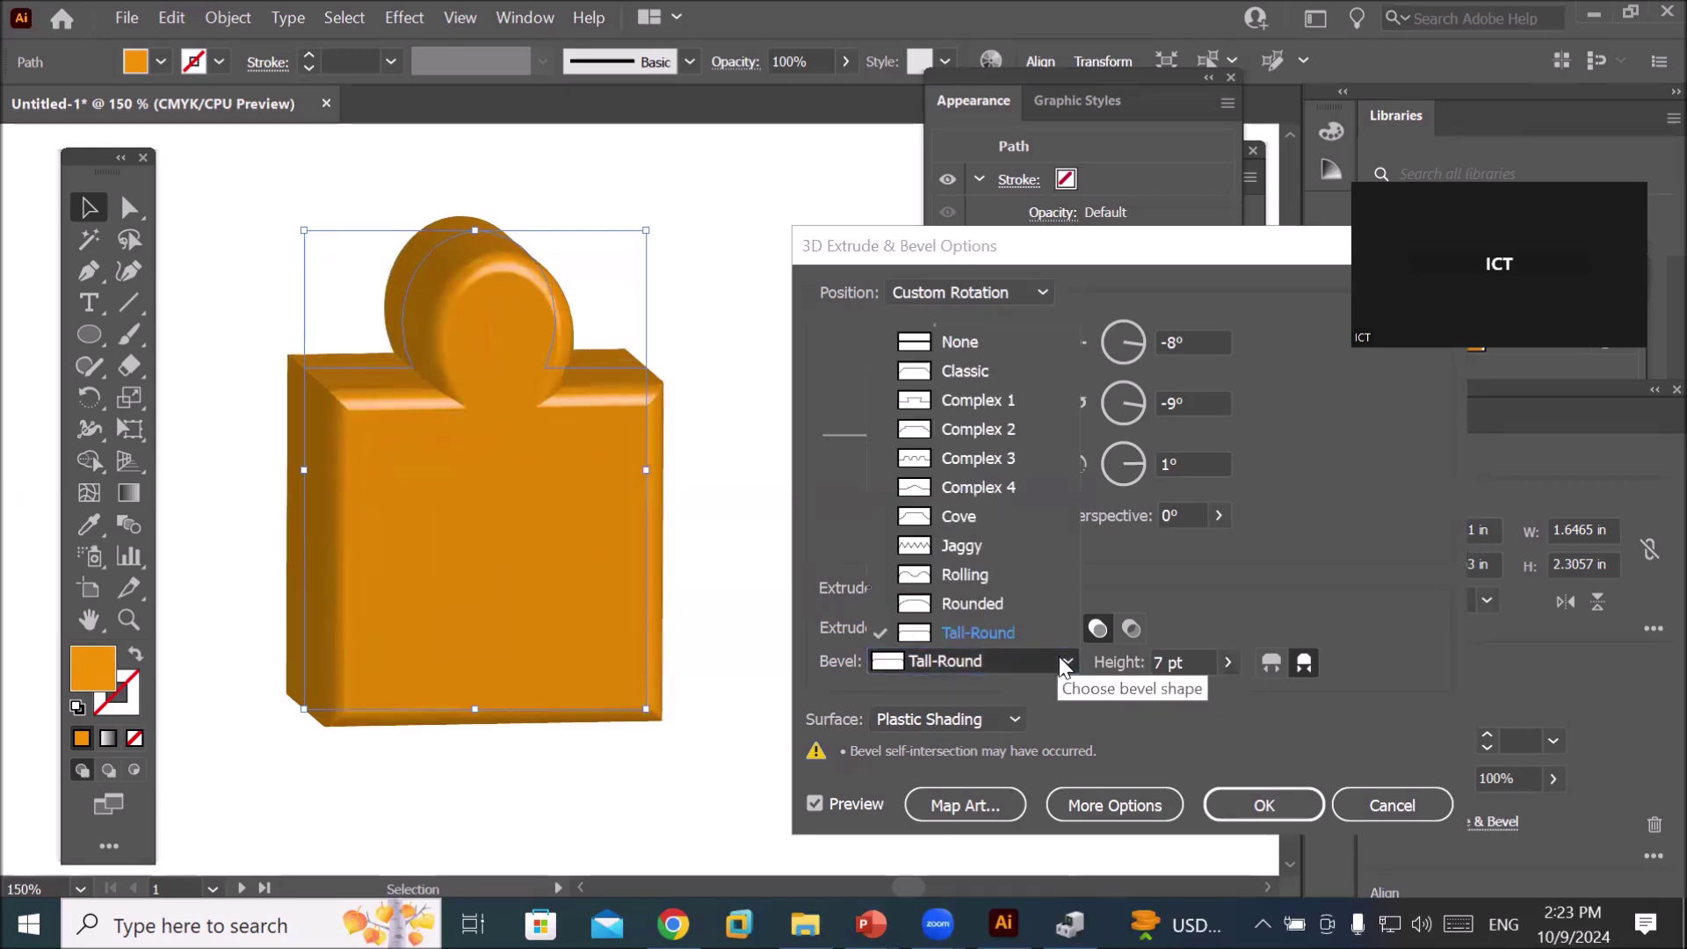
click(1004, 575)
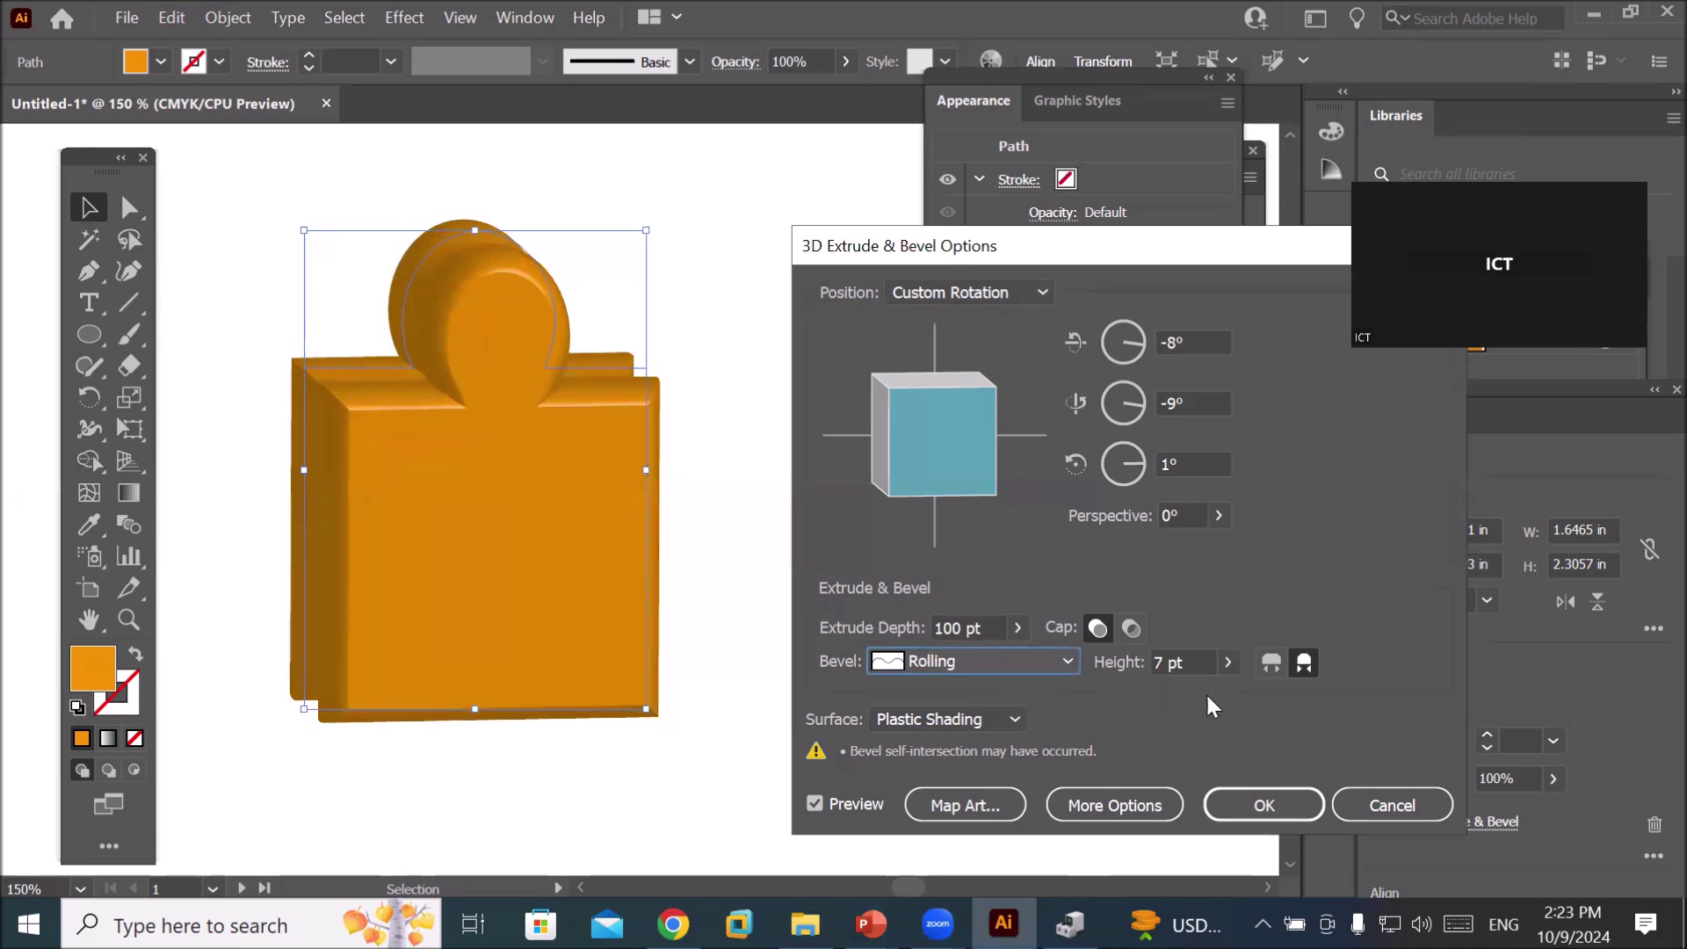
click(1228, 661)
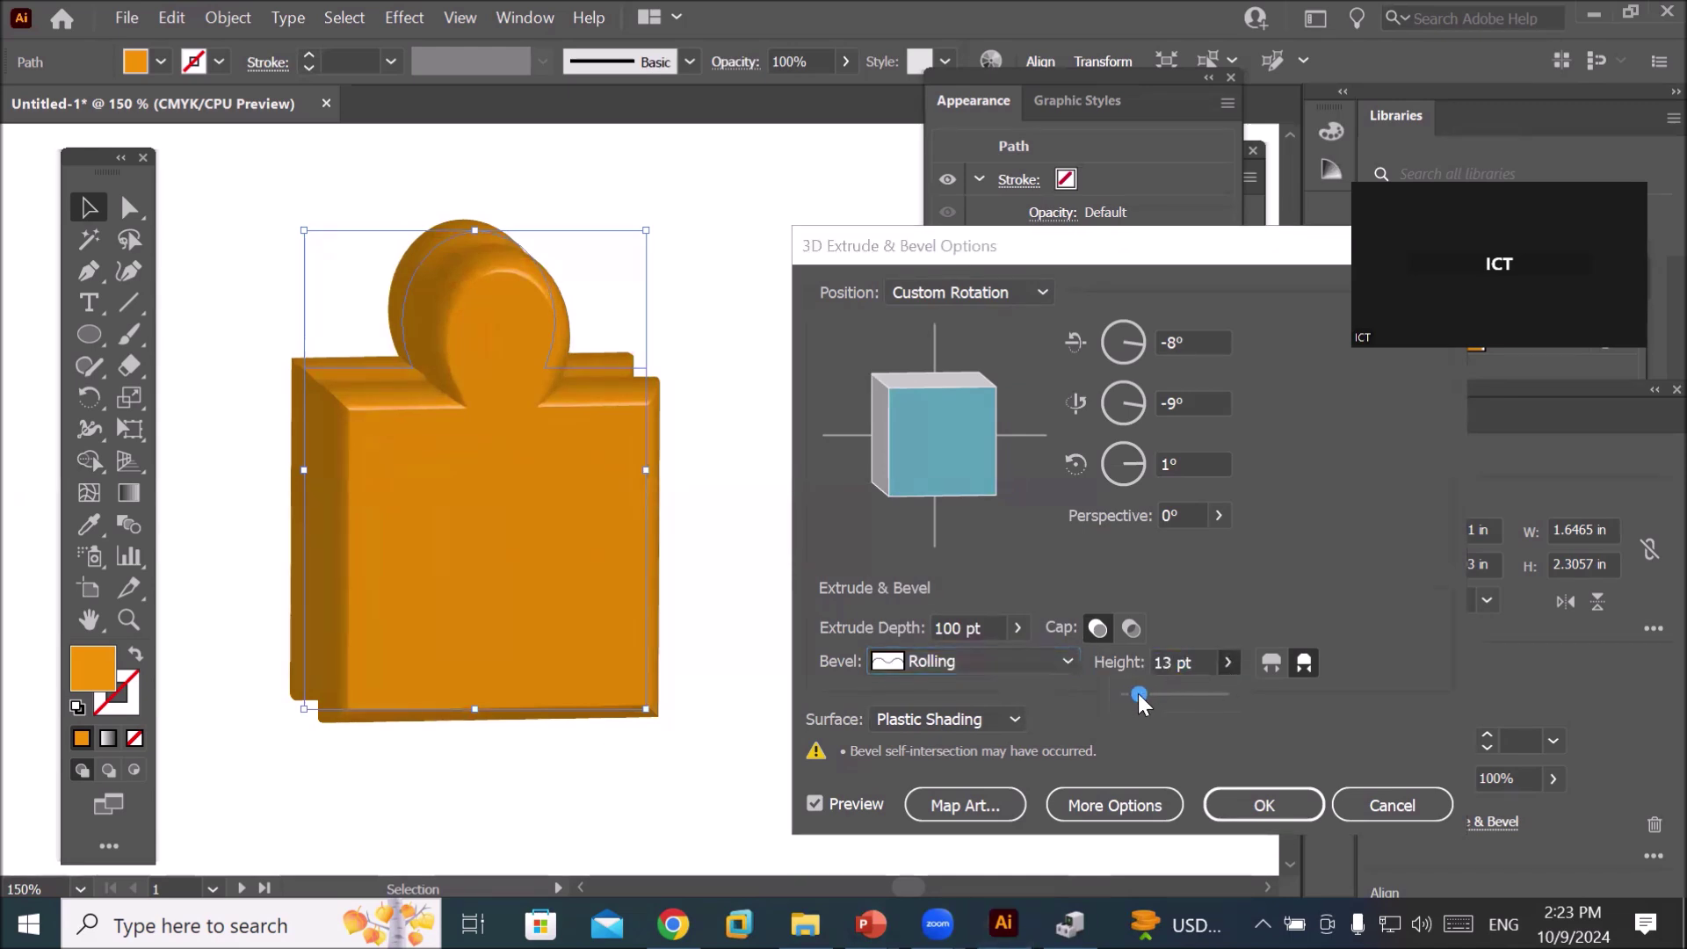
drag(1148, 693, 1137, 694)
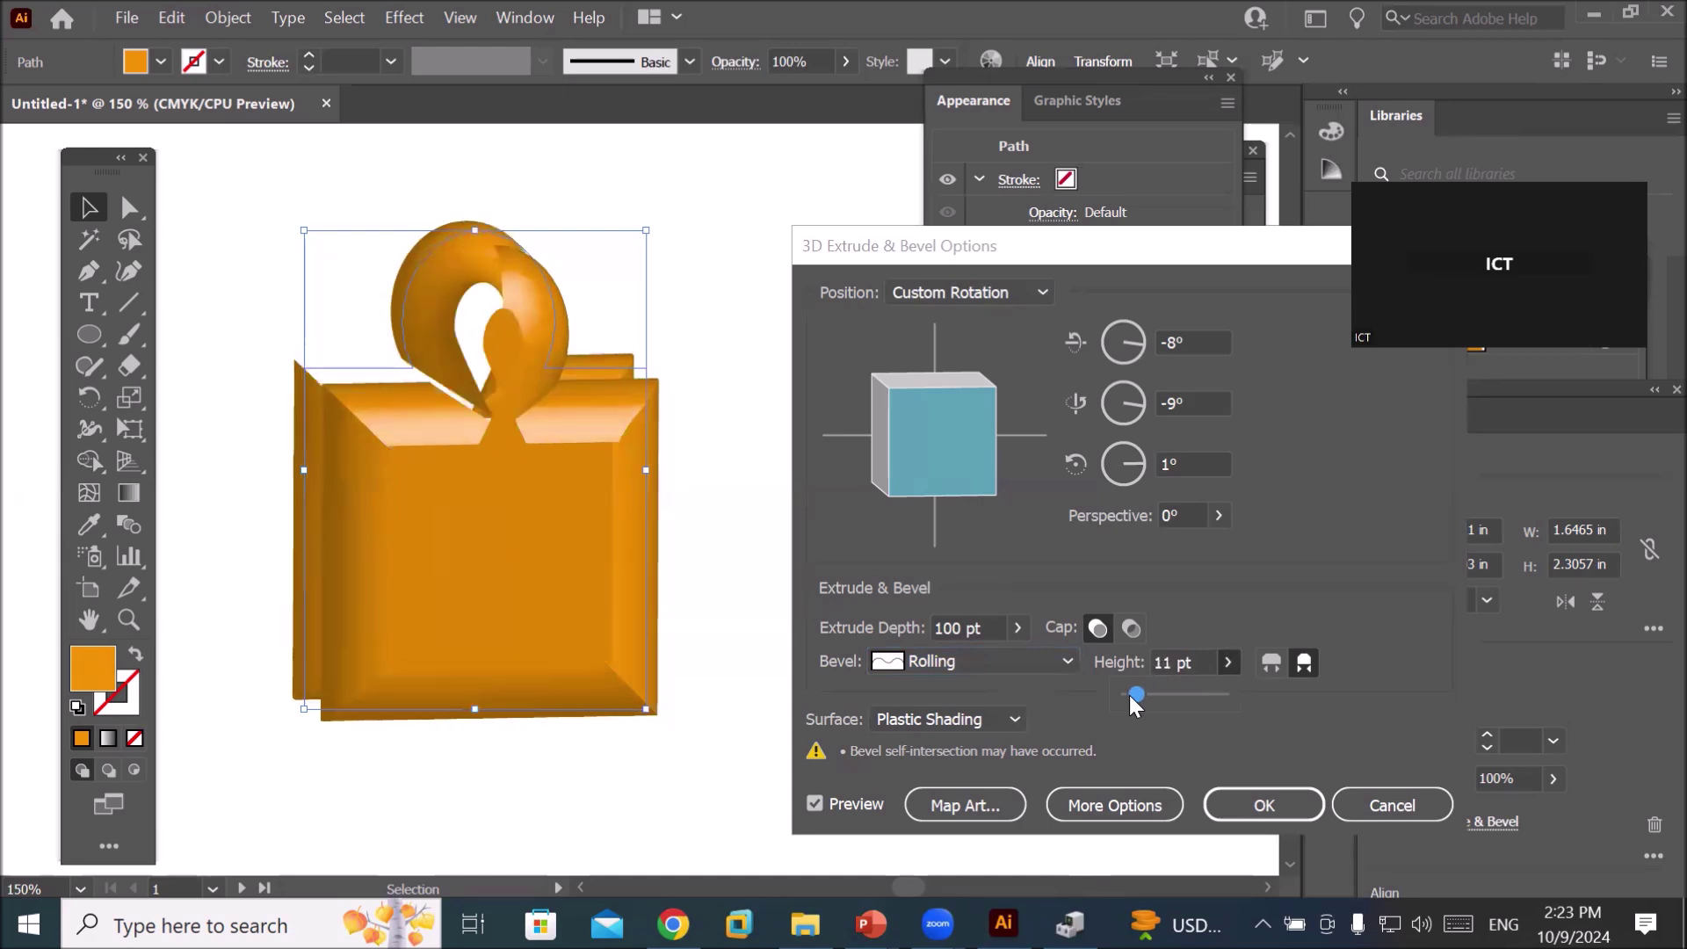
drag(1130, 694, 1121, 694)
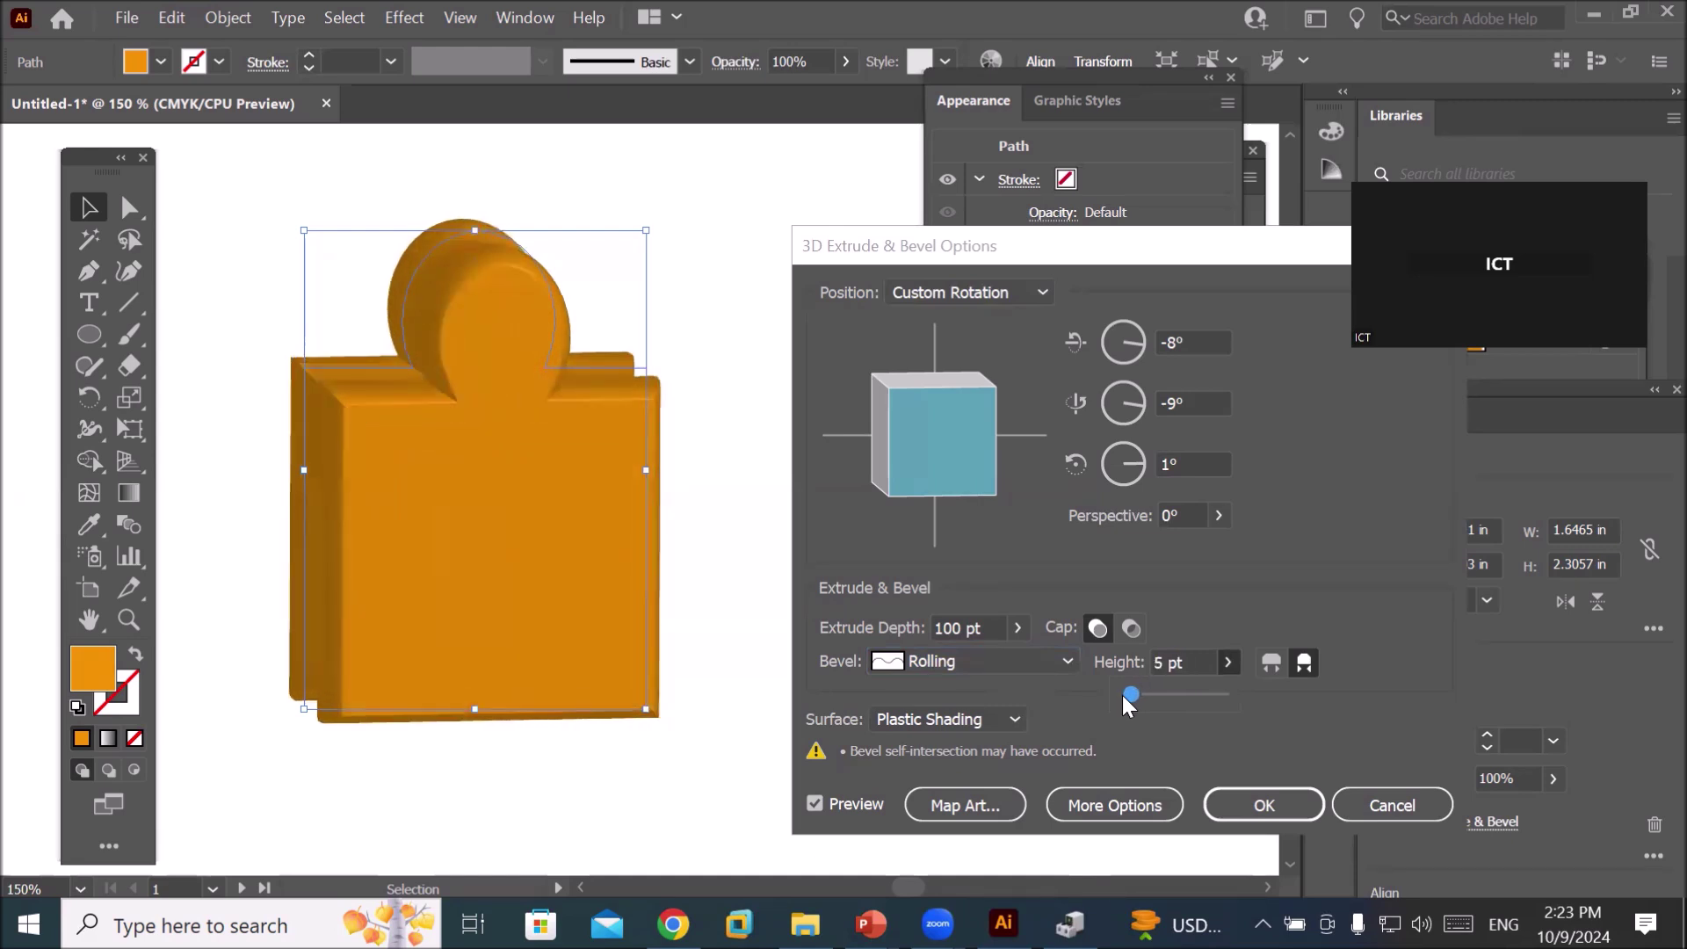
- Preview a raised Jaggy bevel, then return the bevel to Tall-Round
click(1041, 662)
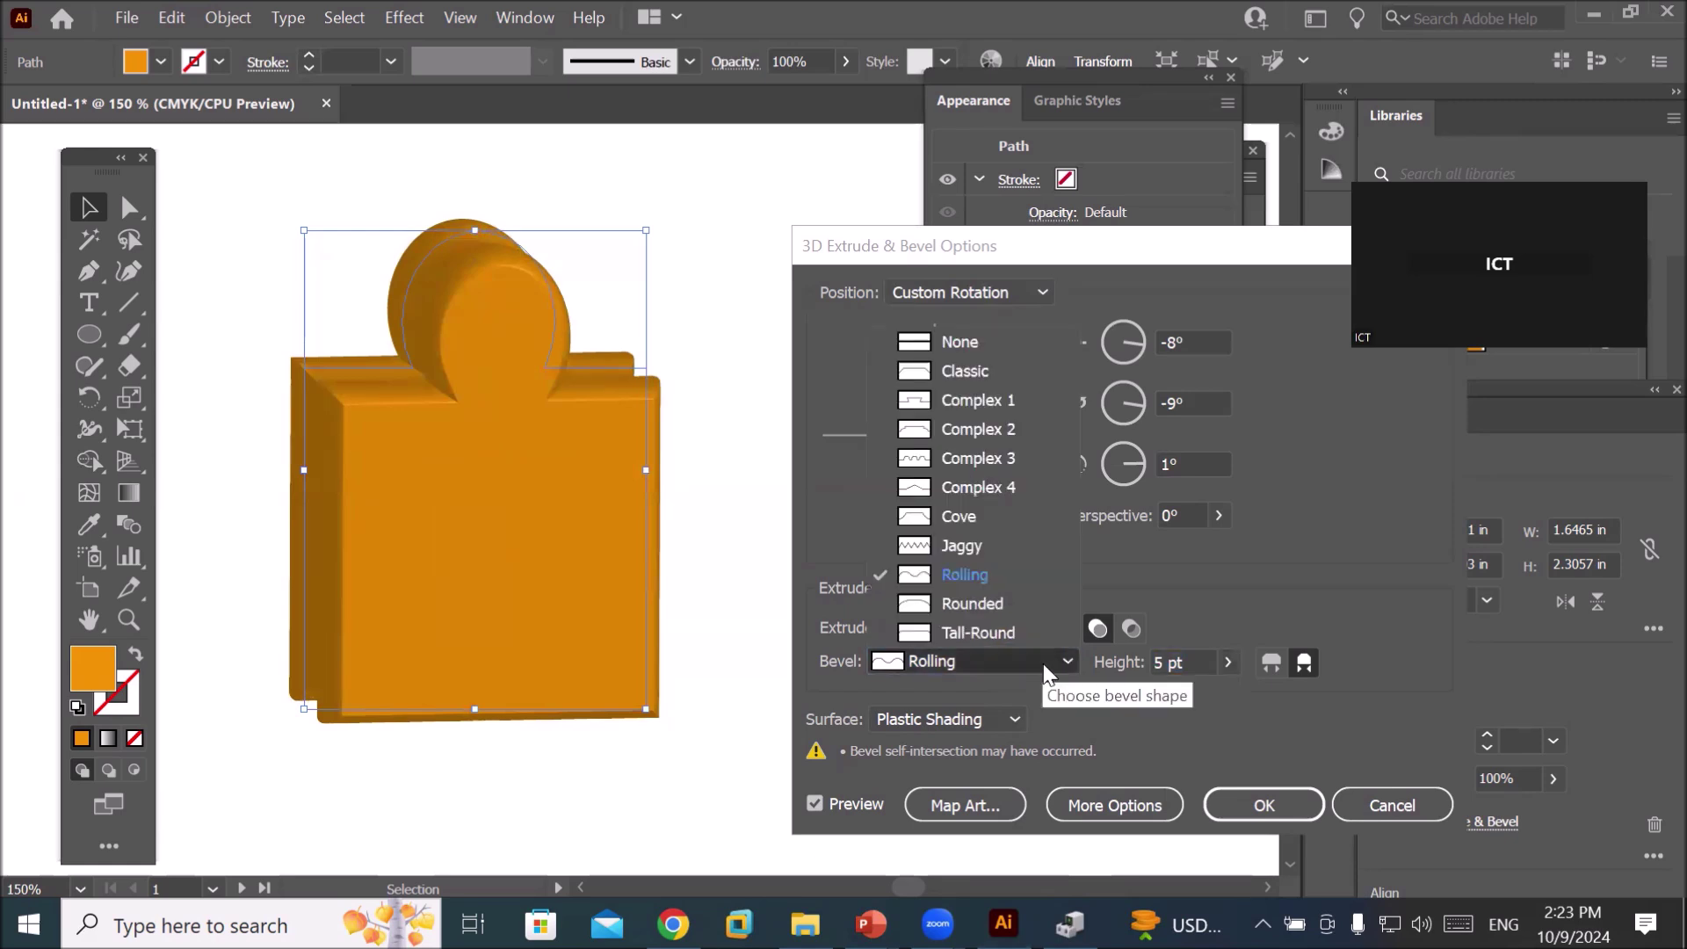
click(983, 545)
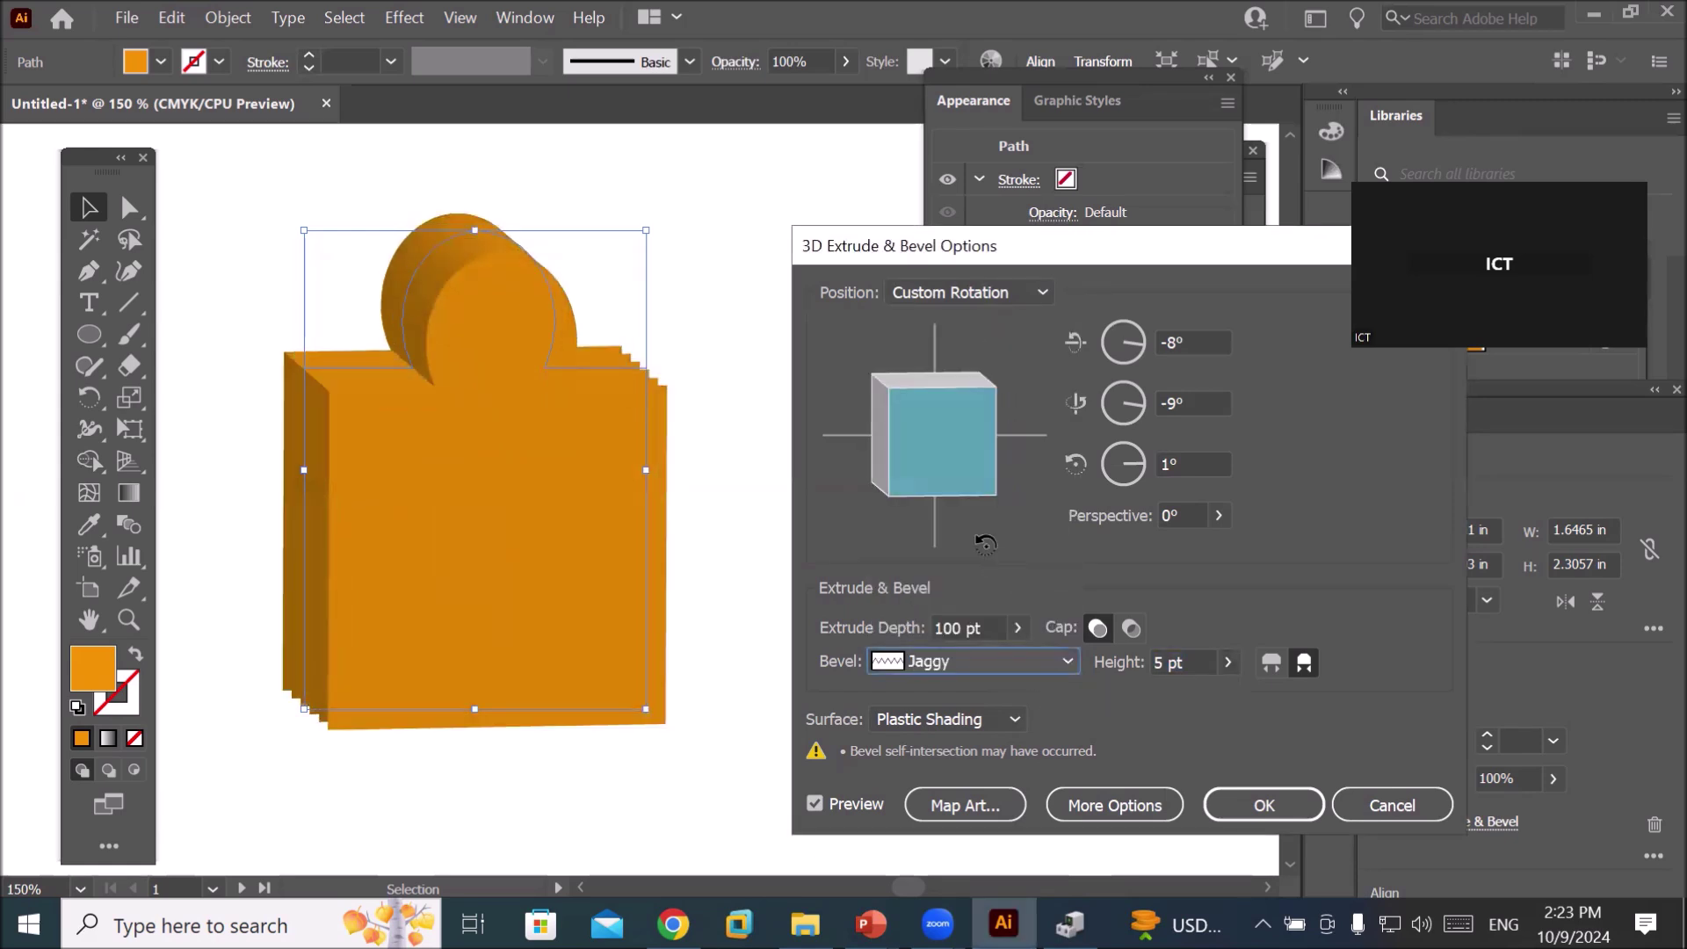
click(1227, 661)
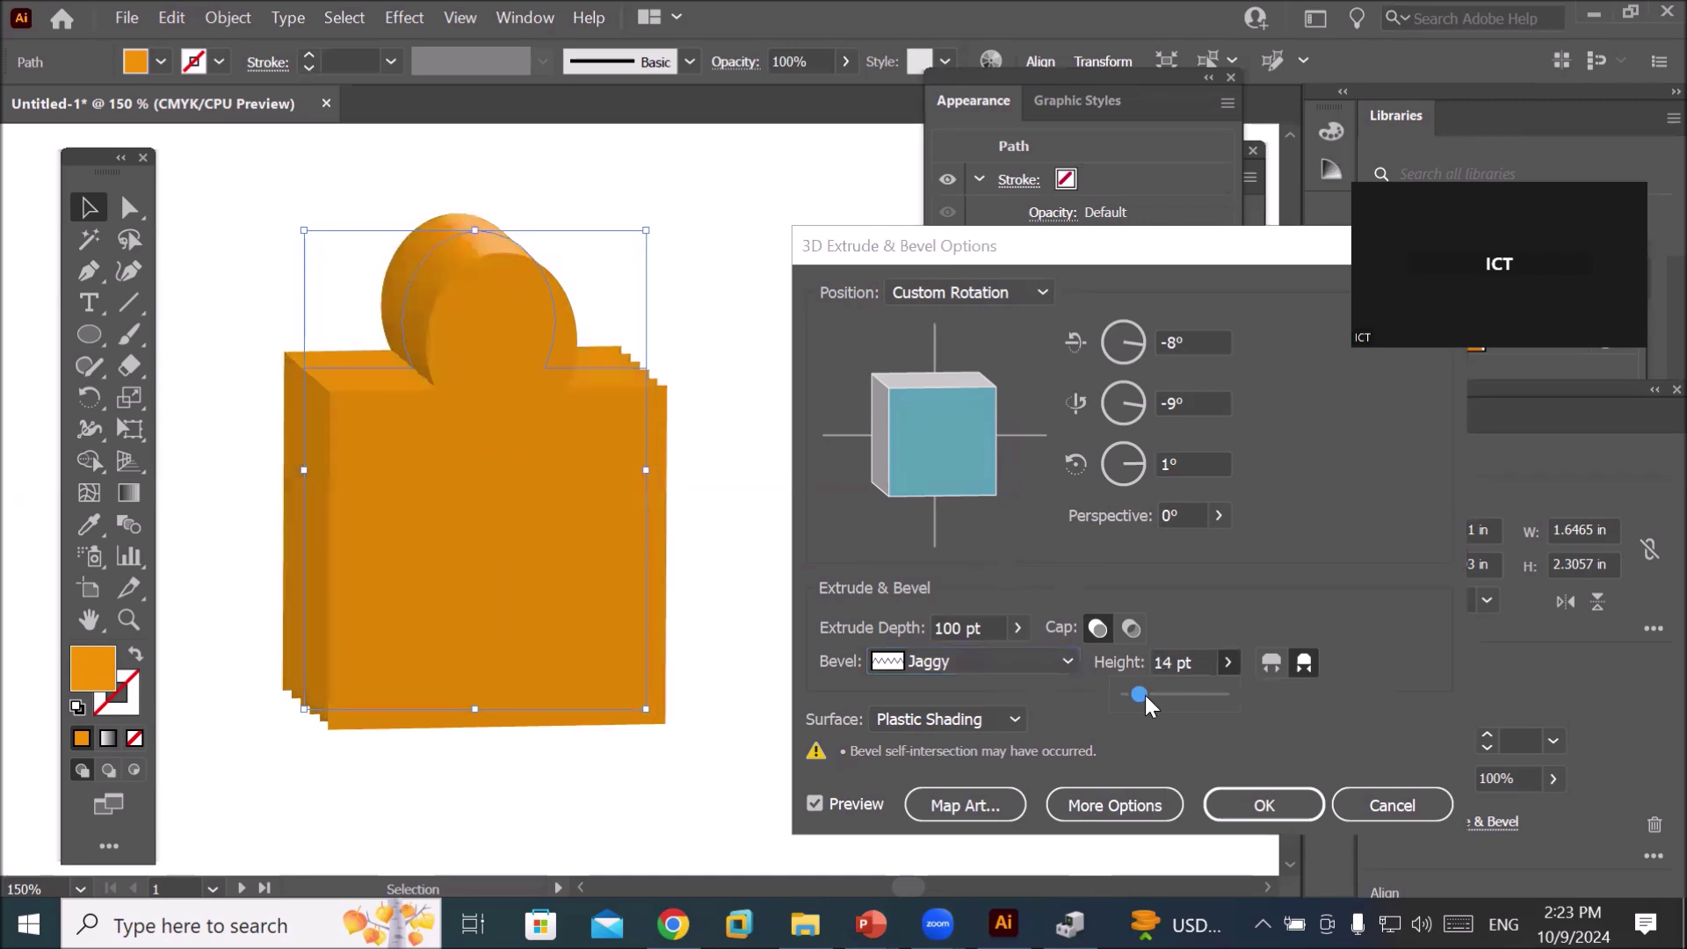
drag(1157, 697, 1173, 688)
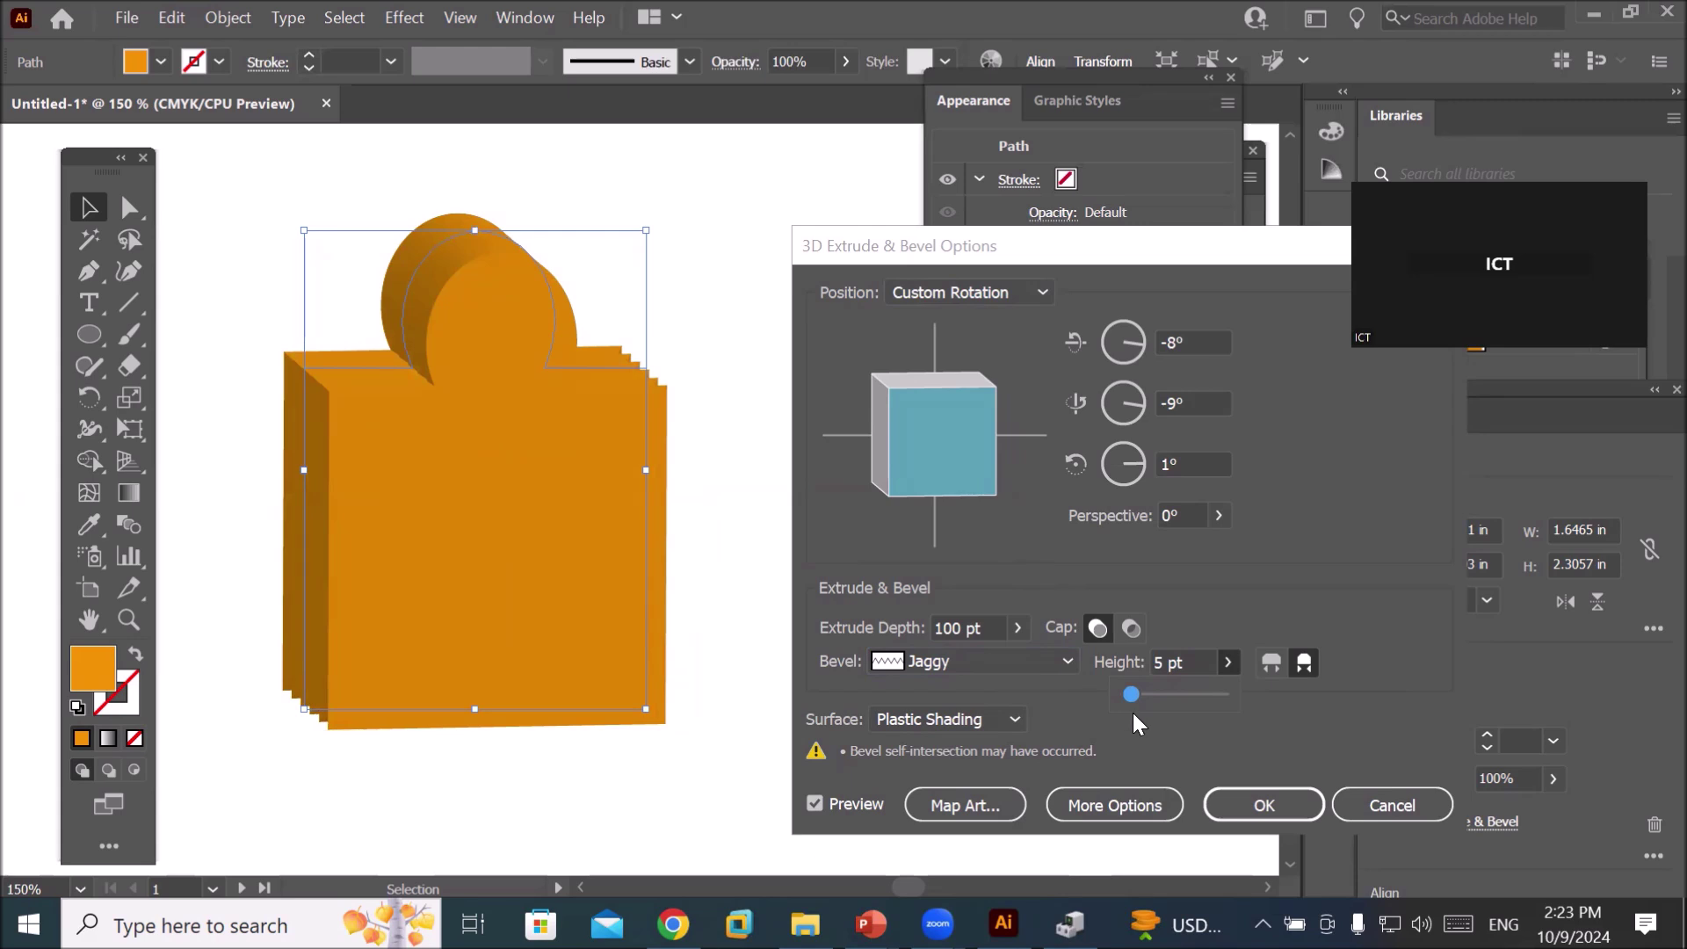
click(1068, 658)
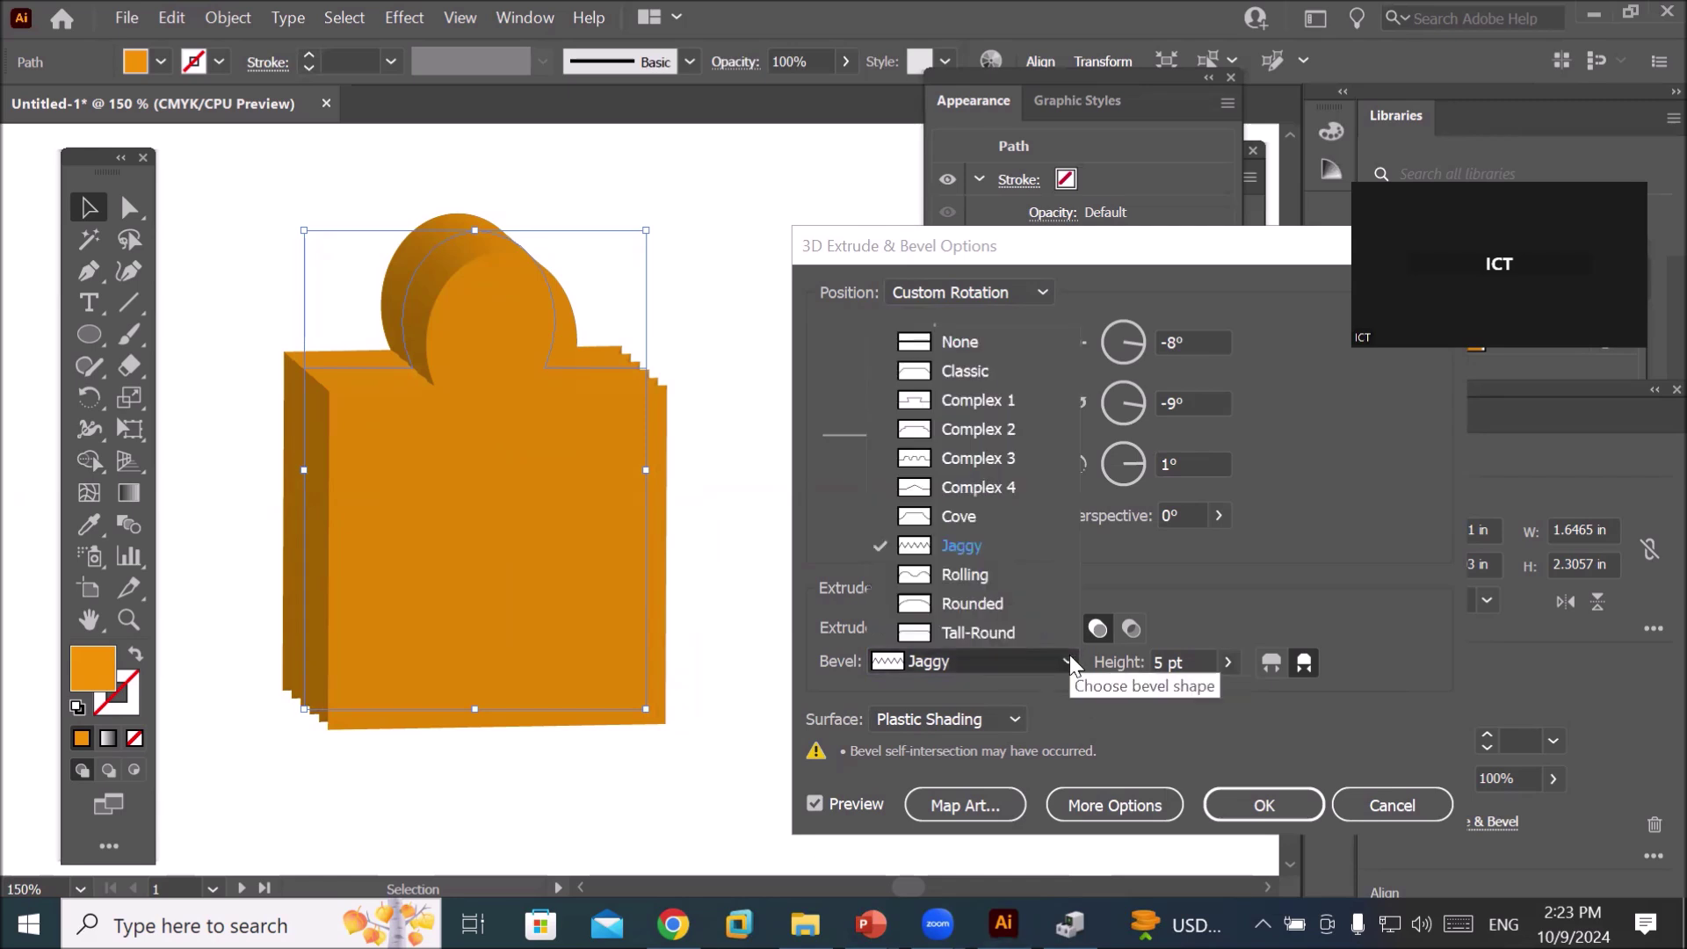
click(966, 632)
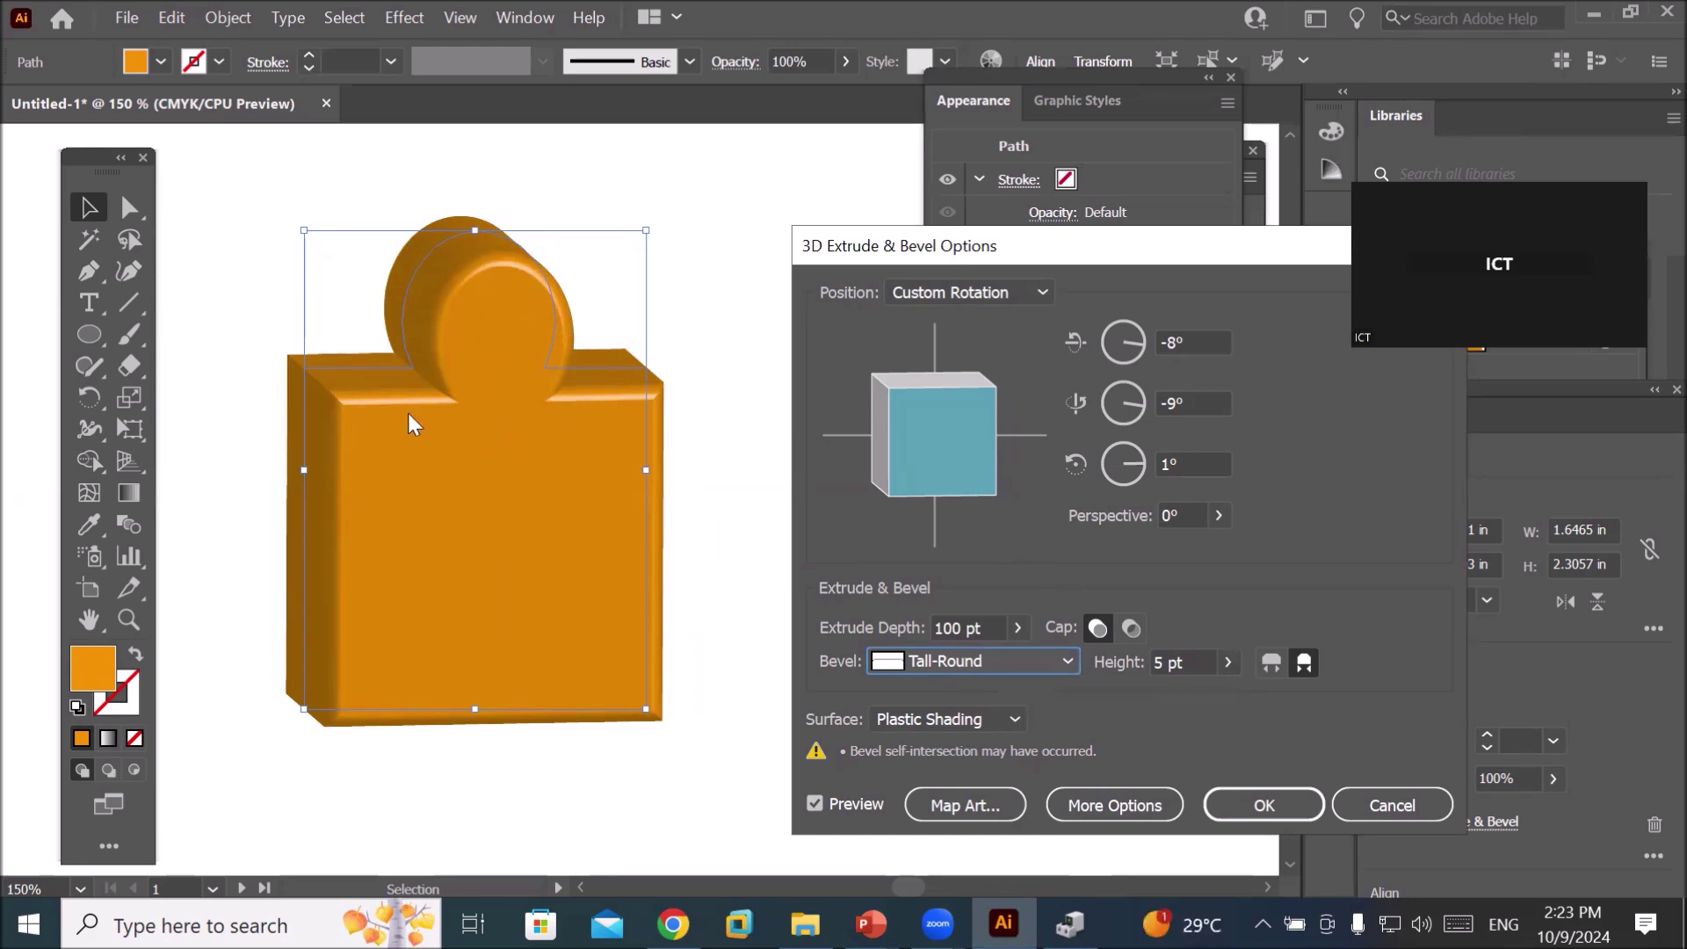
click(1011, 717)
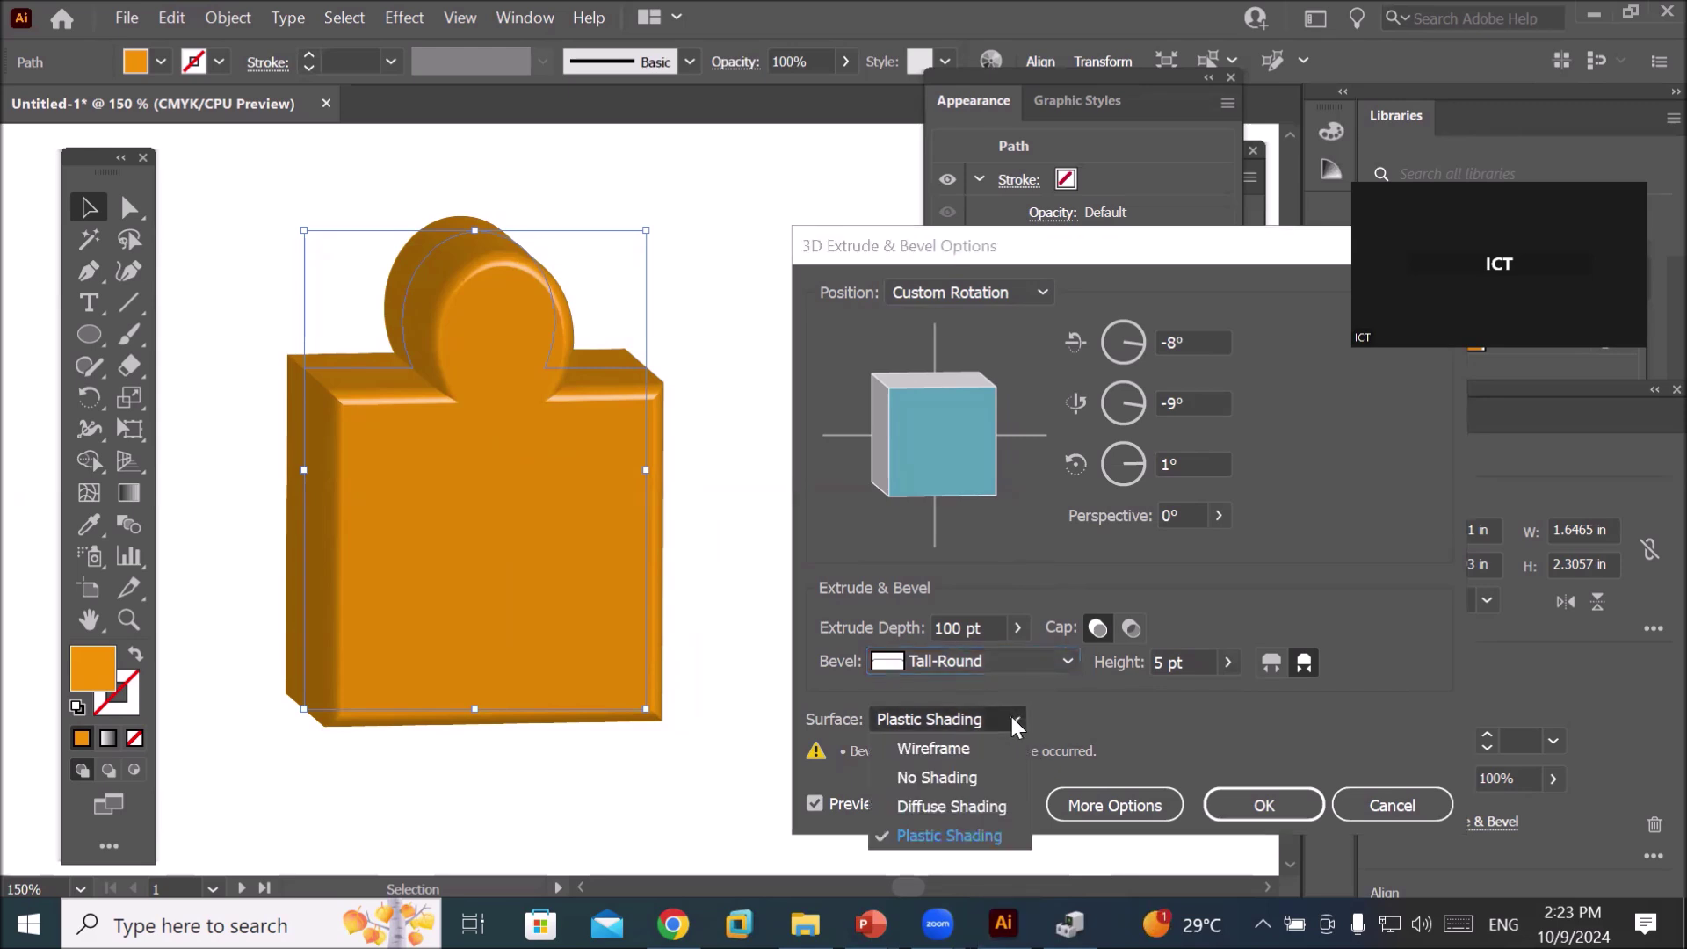
key(Escape)
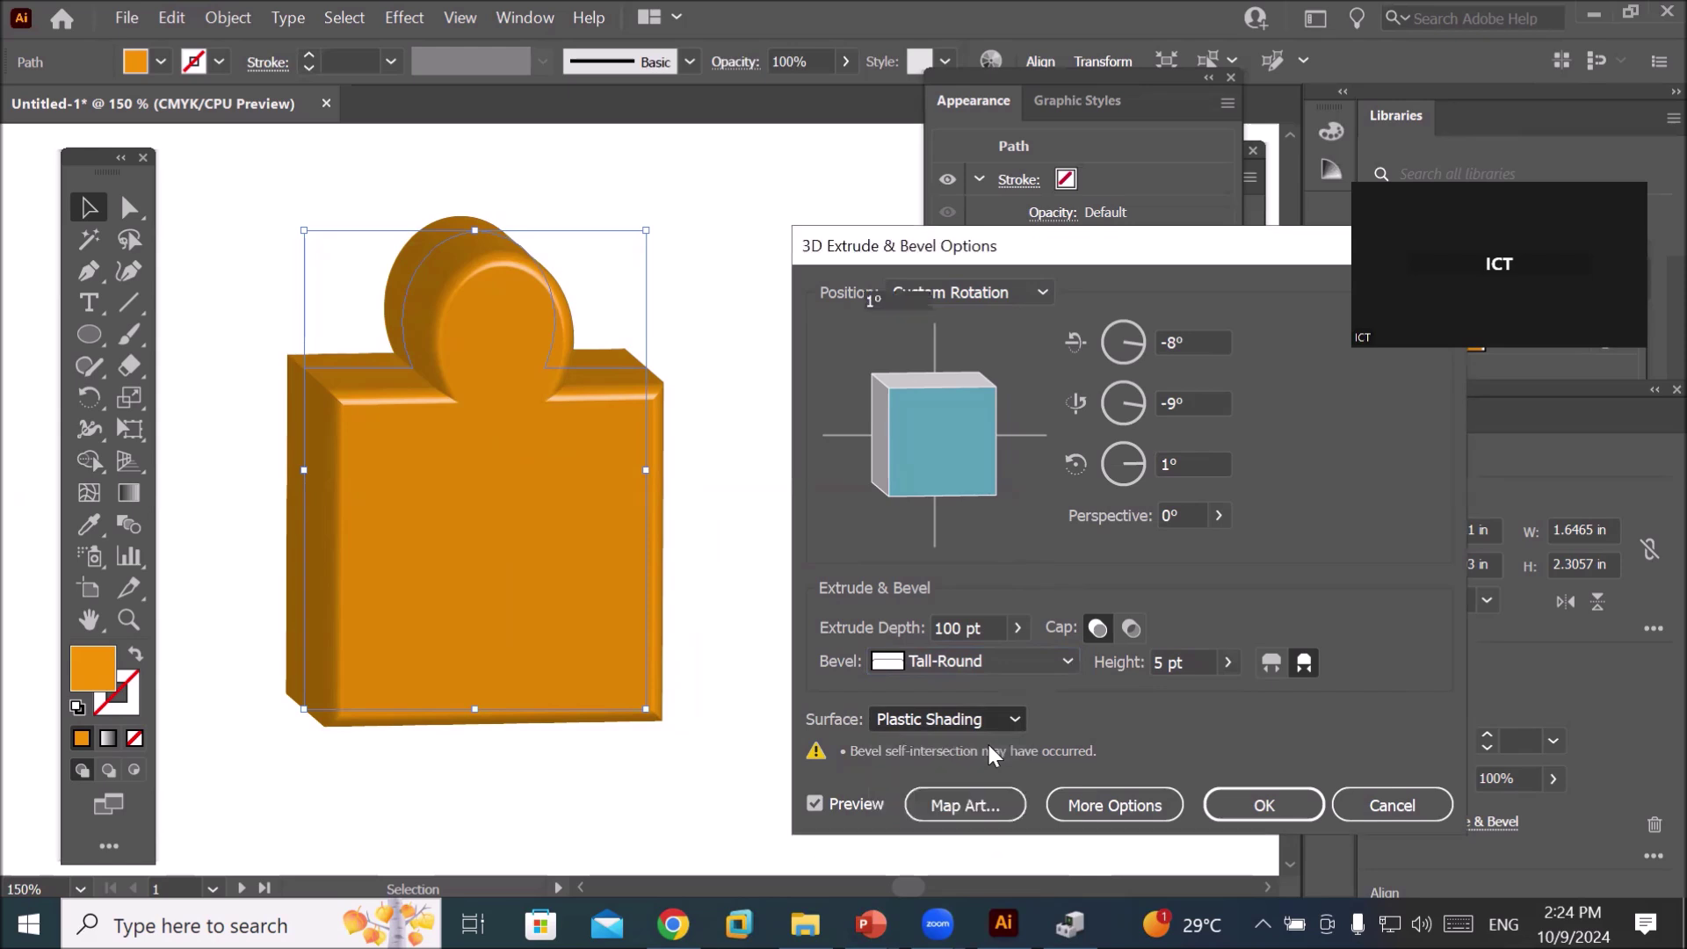
key(Up)
key(Up)
key(Up)
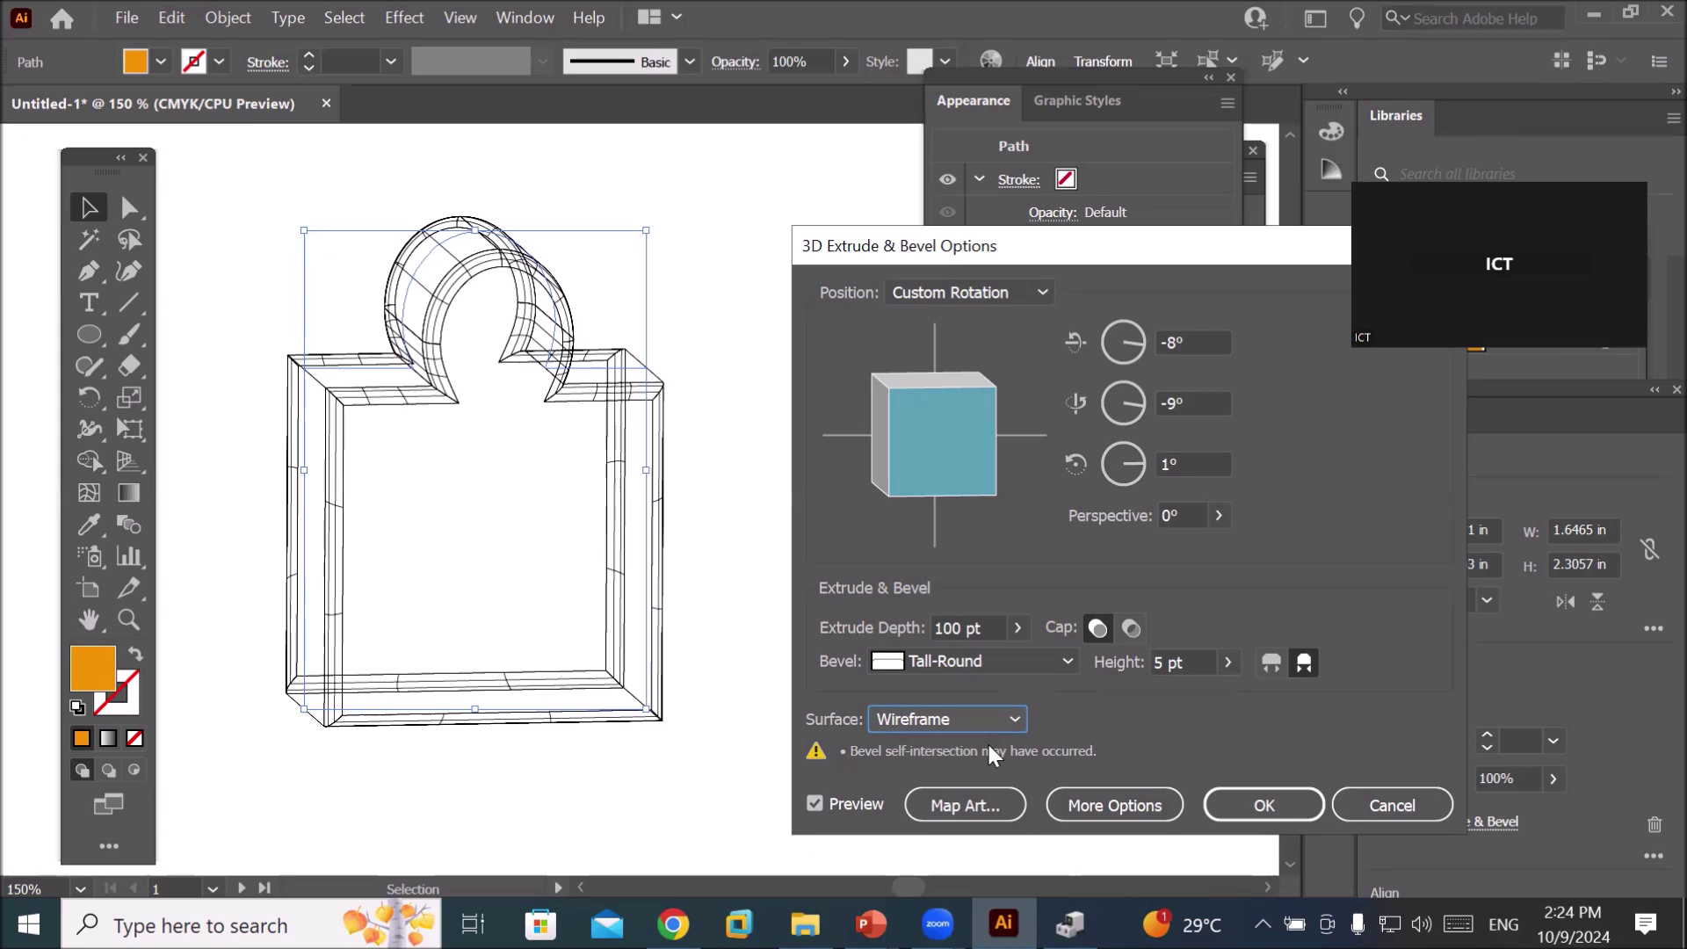
click(1016, 720)
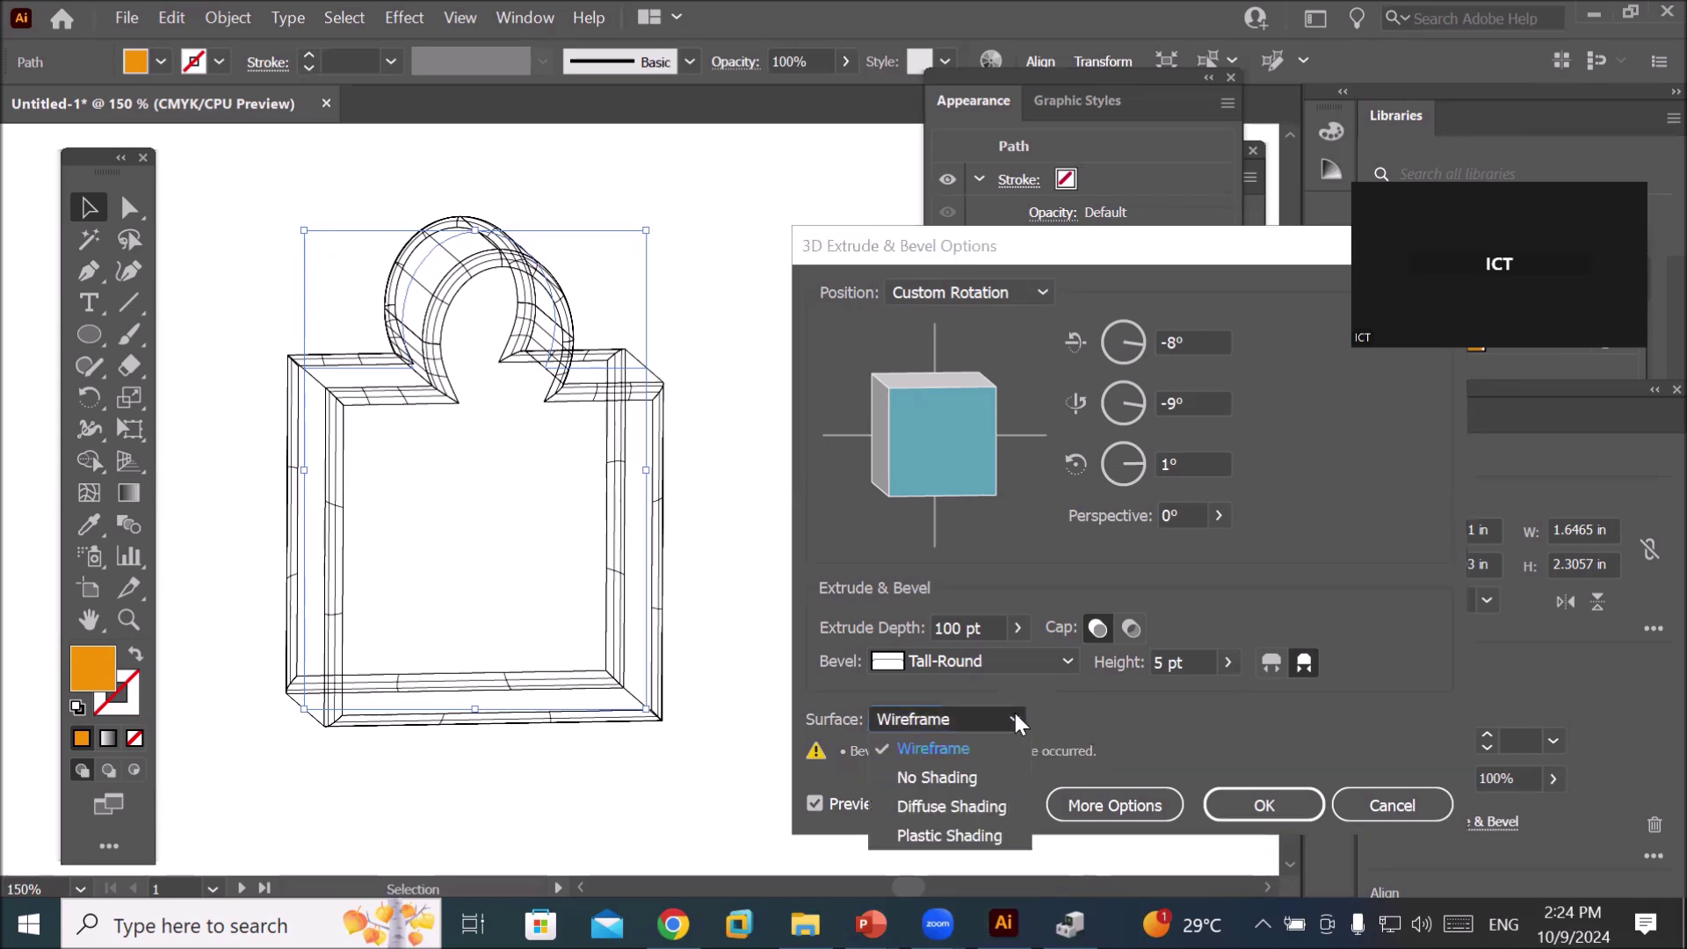
click(978, 773)
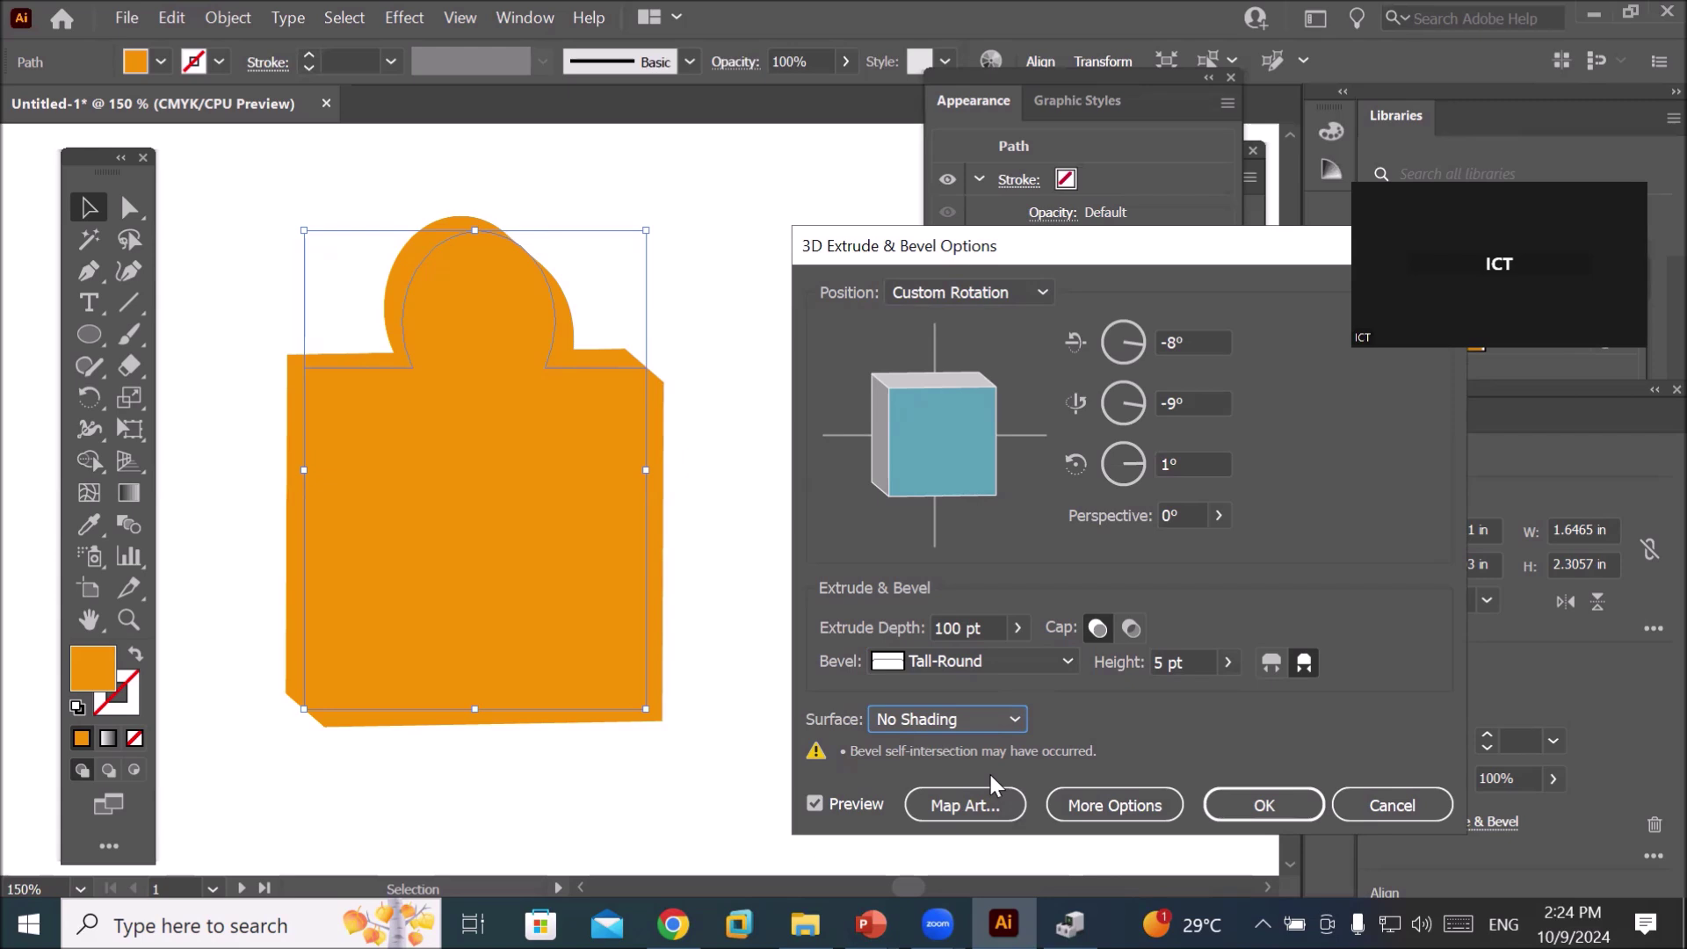
click(1011, 717)
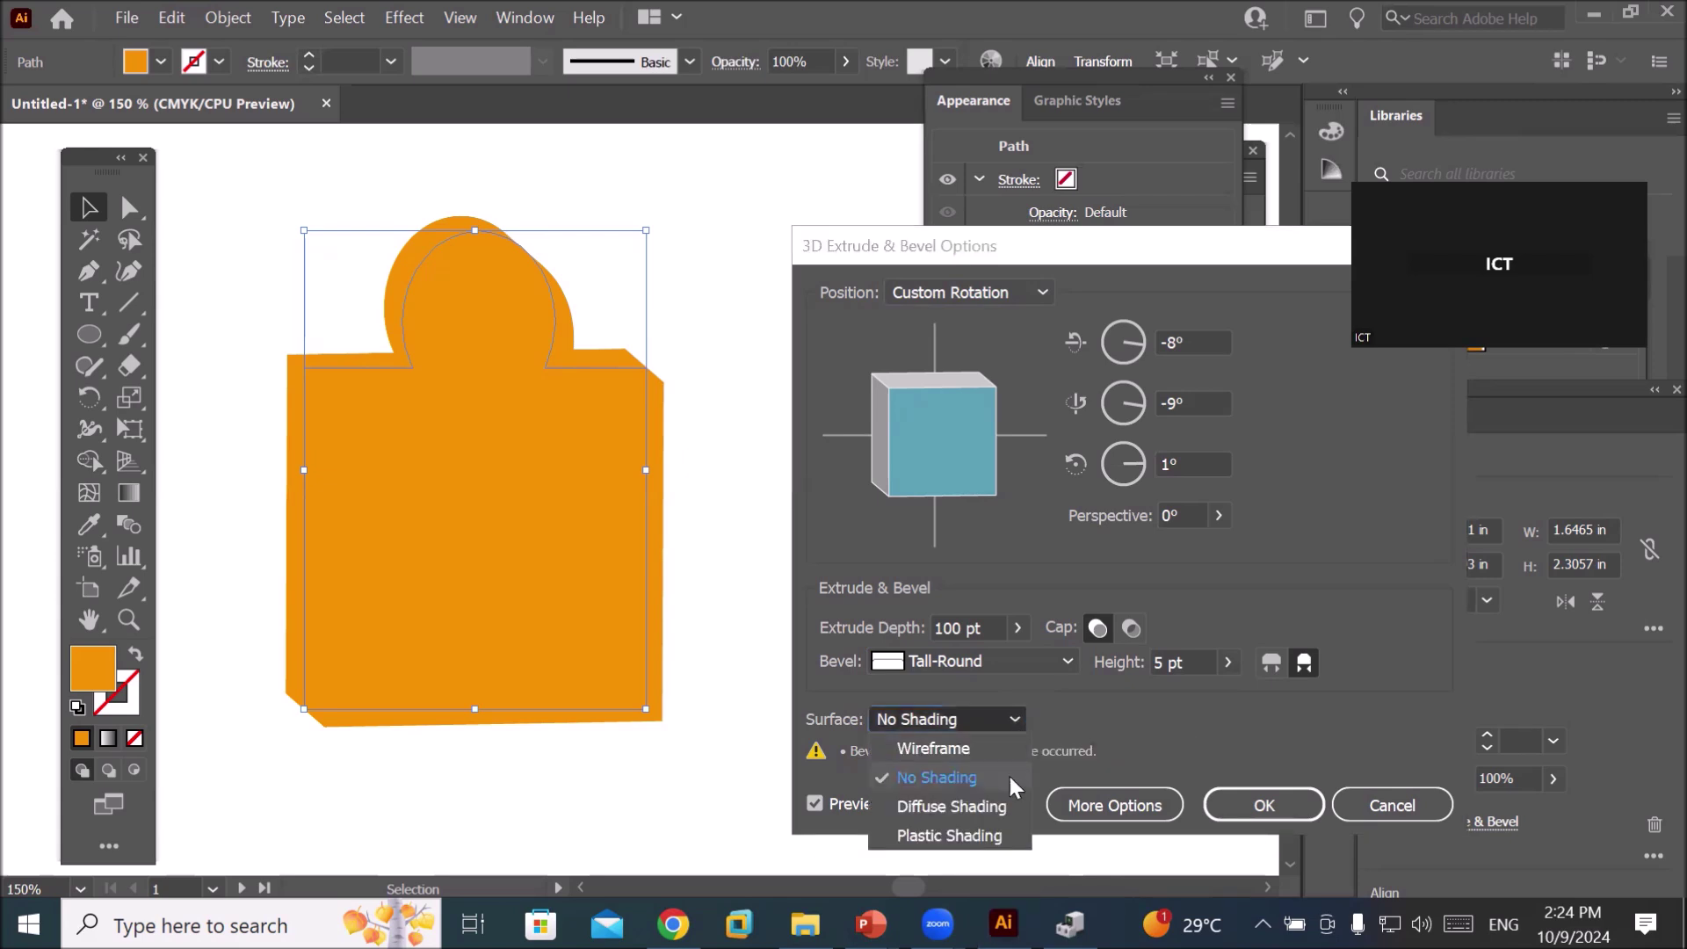
click(992, 805)
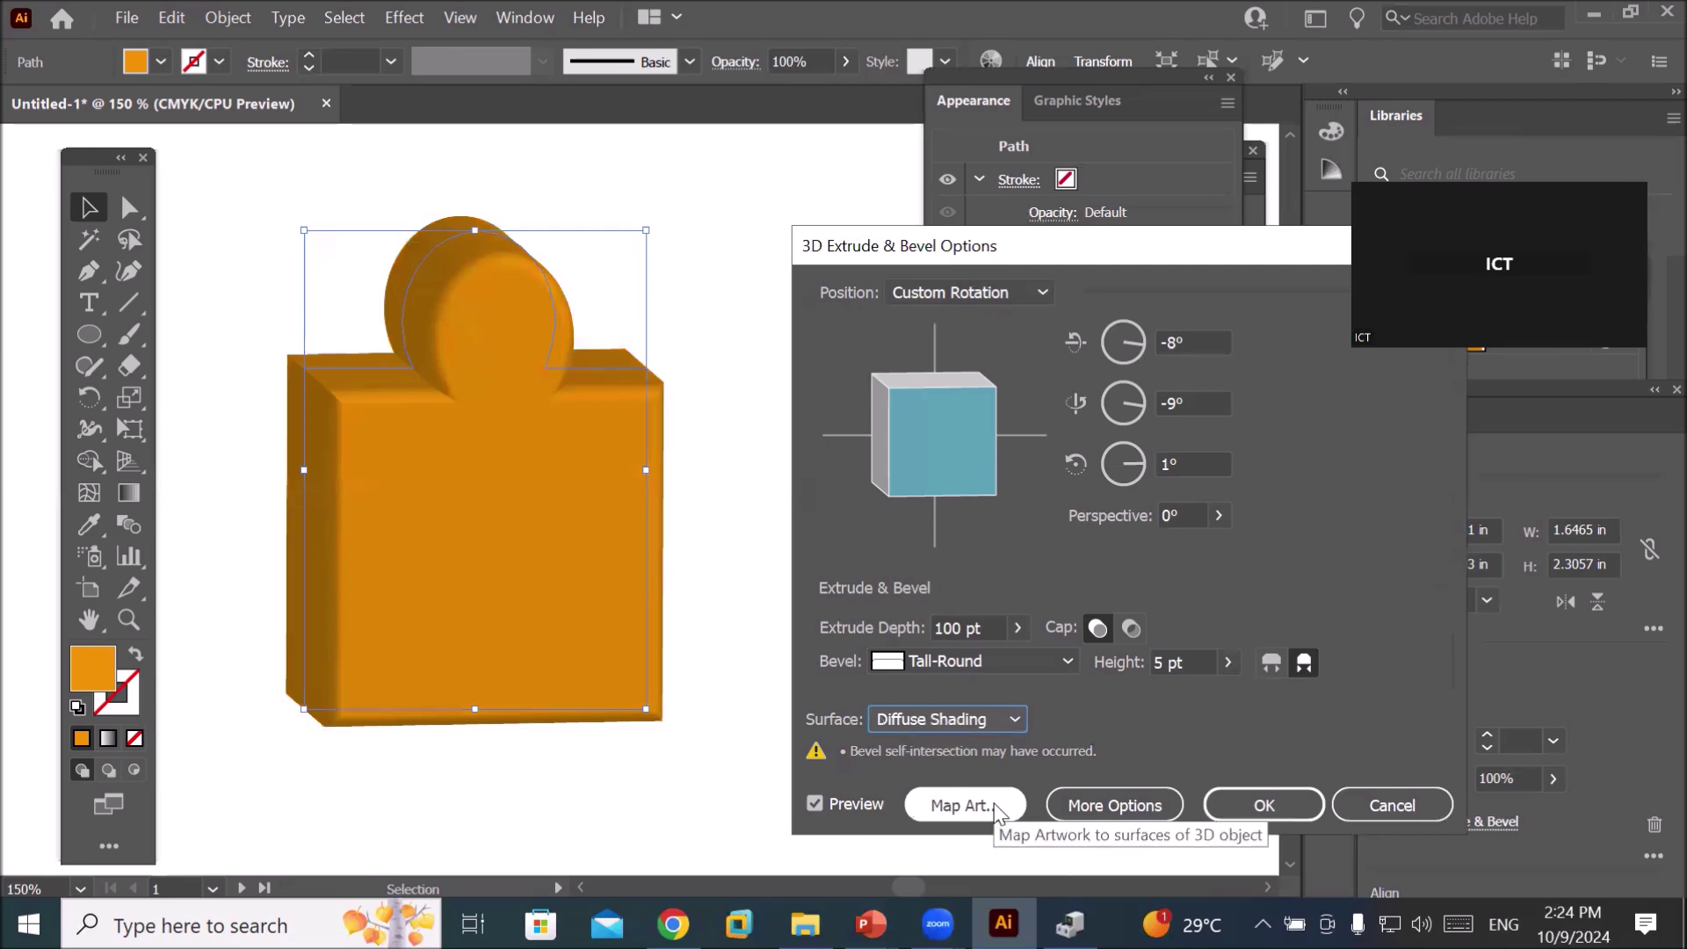
click(1000, 718)
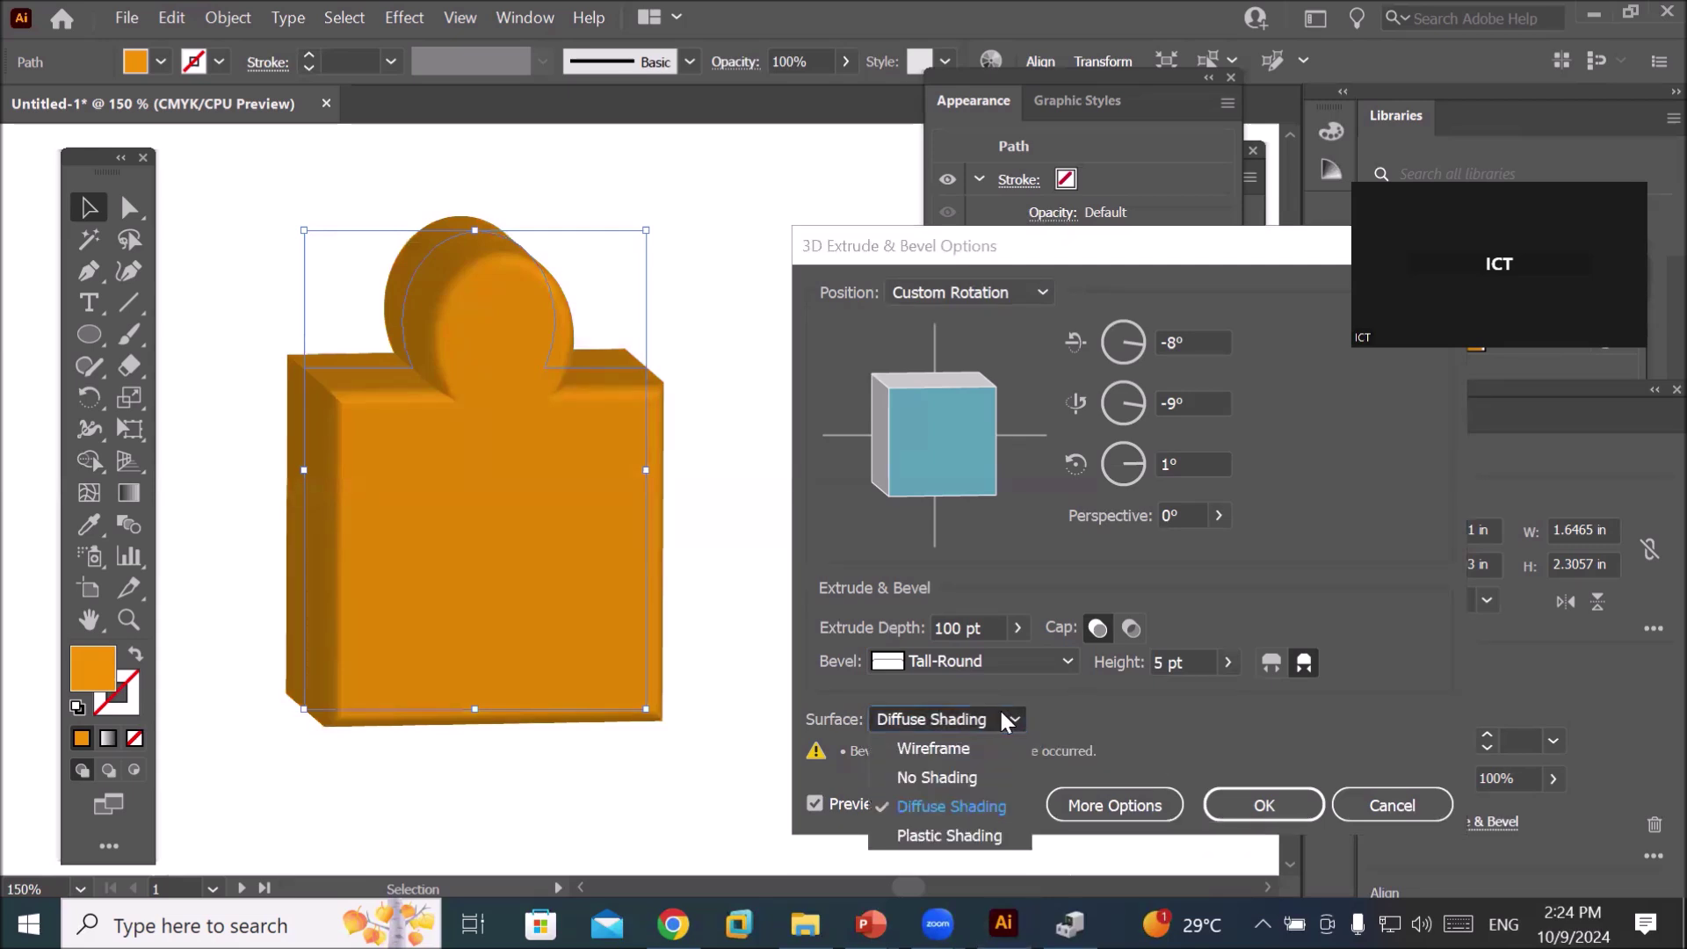
click(978, 839)
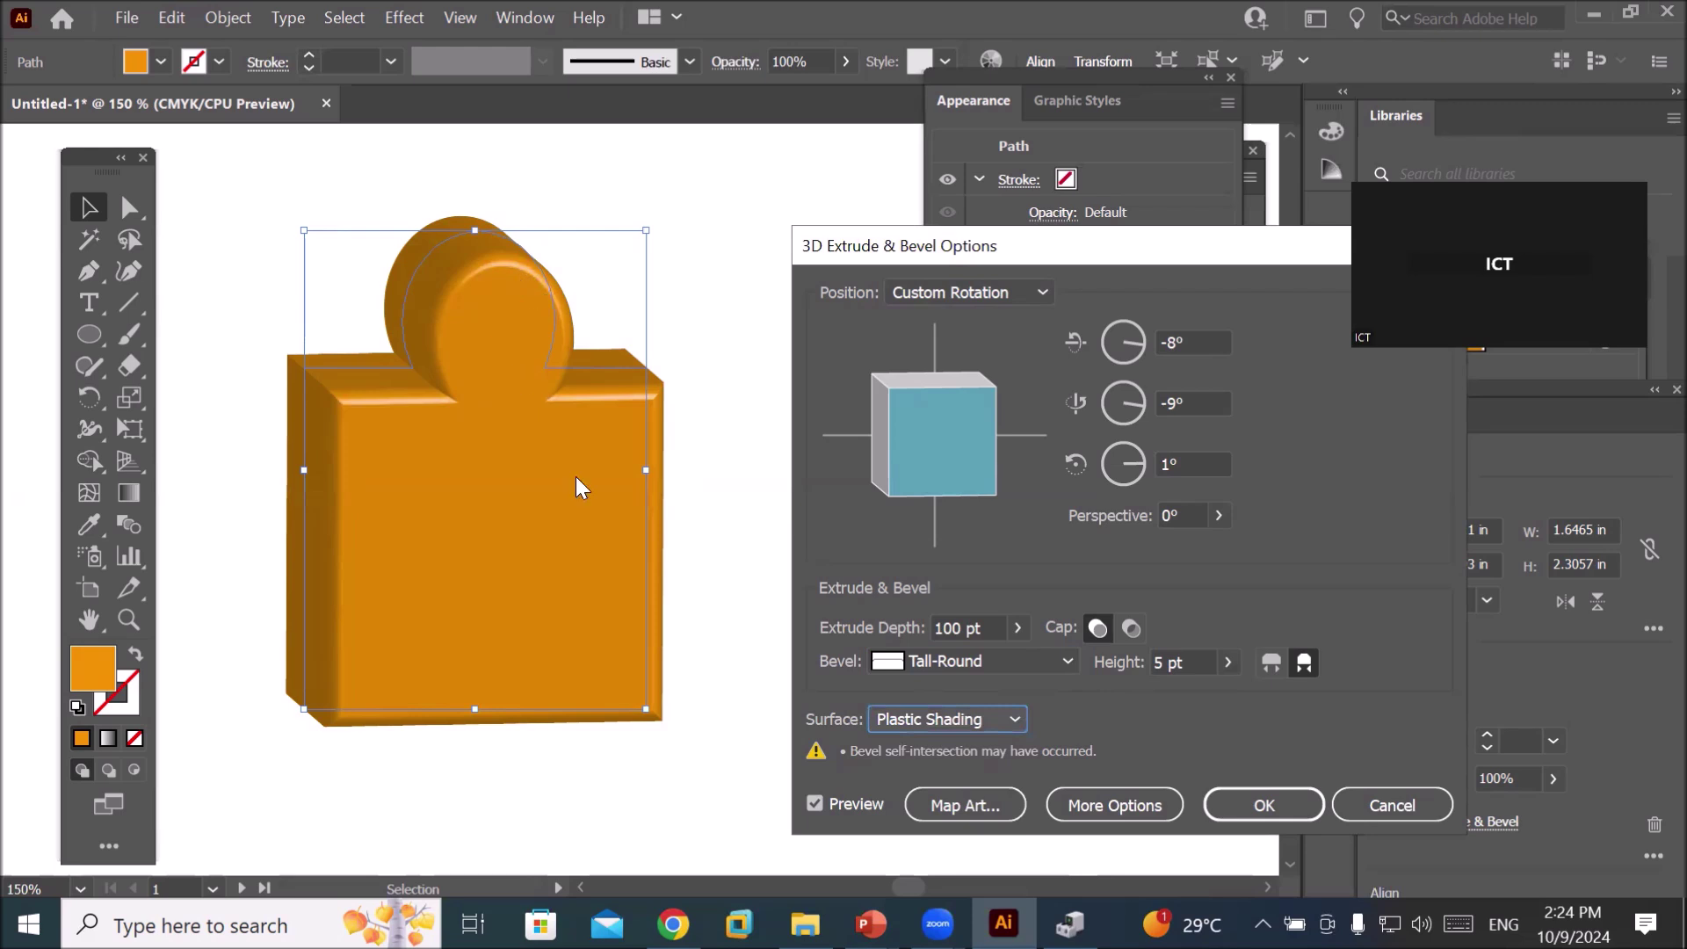
click(1015, 718)
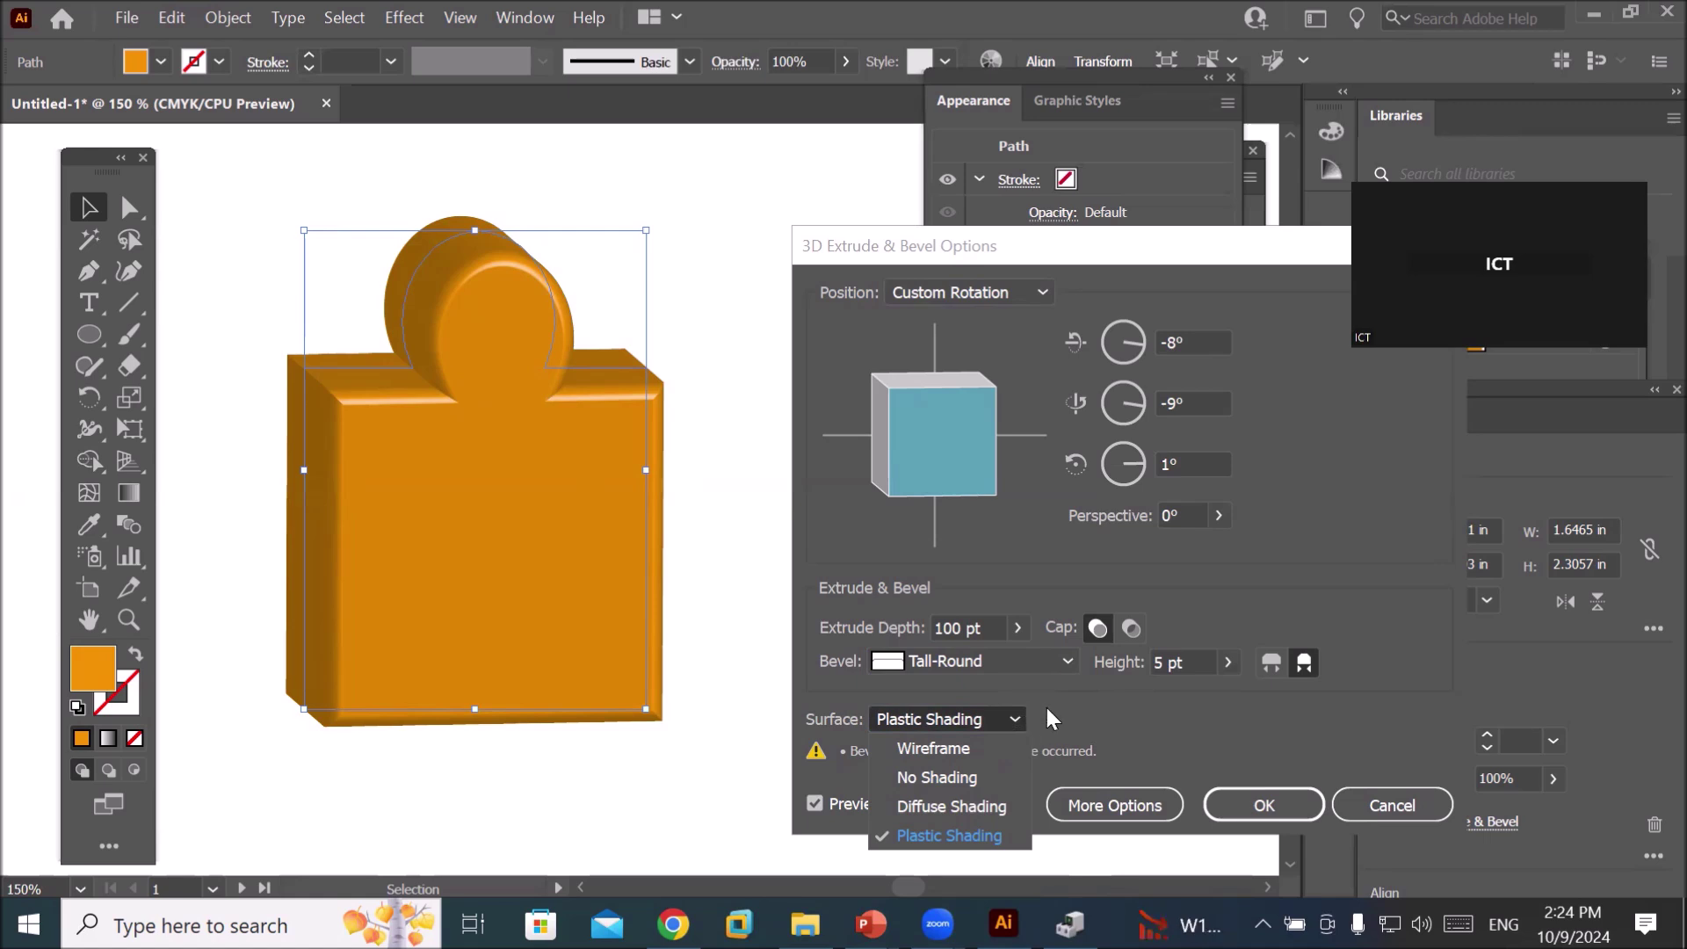
click(1051, 707)
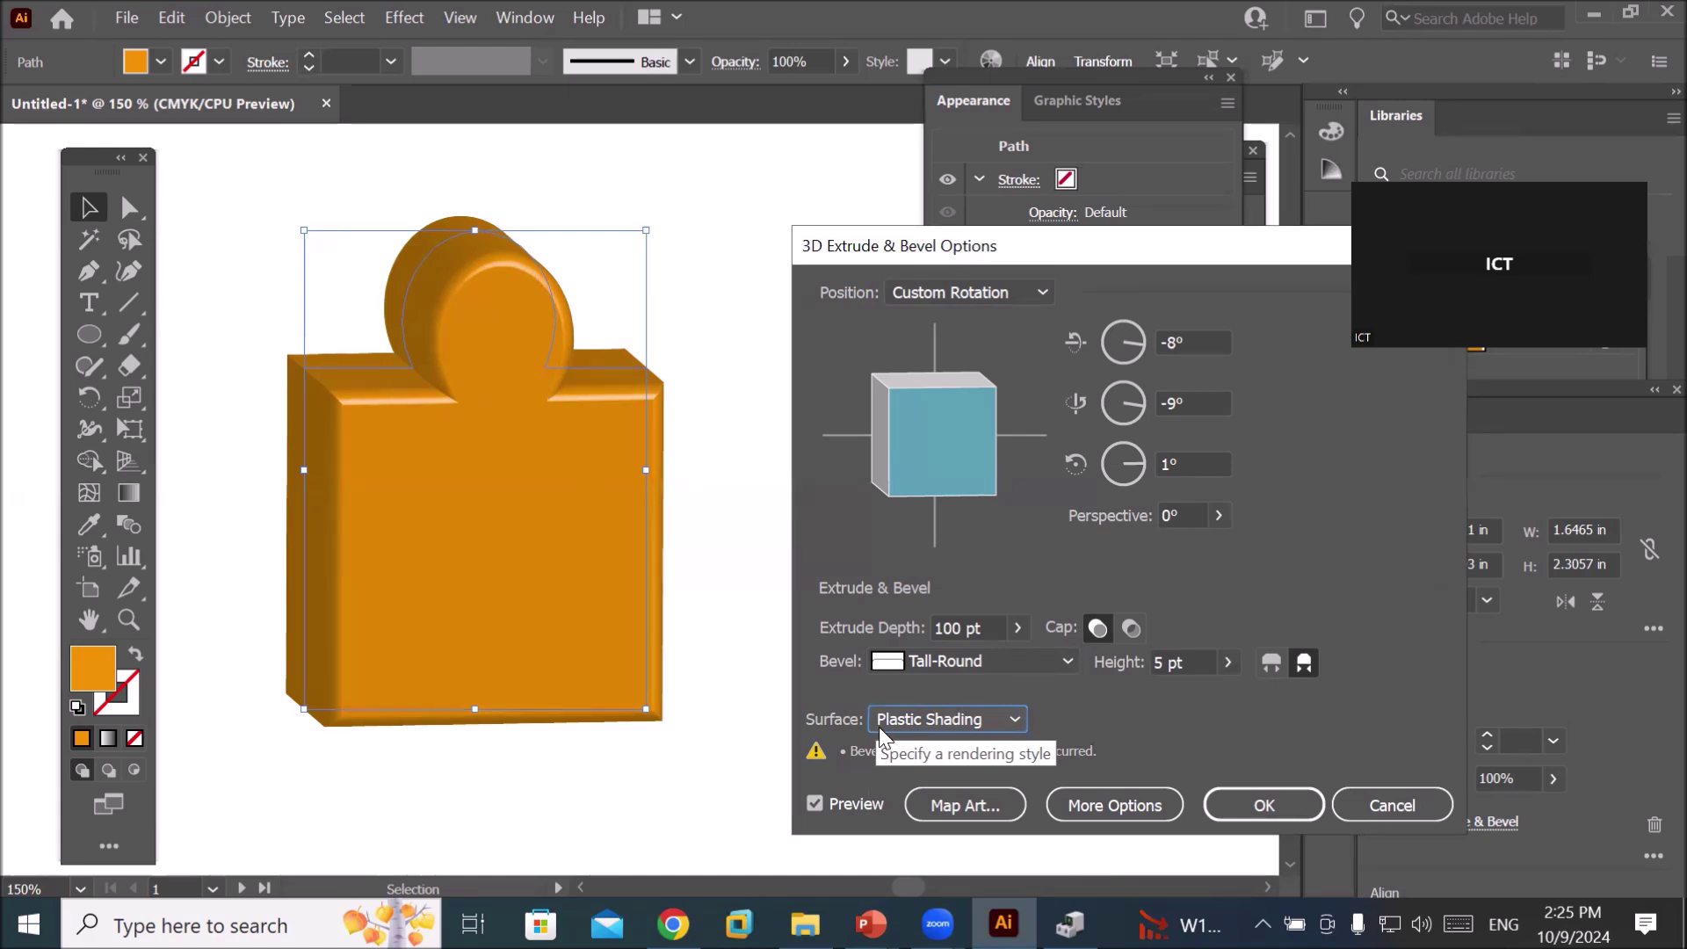
- Move the shading light to the sphere's lower-right edge, darkening the front face
click(1111, 799)
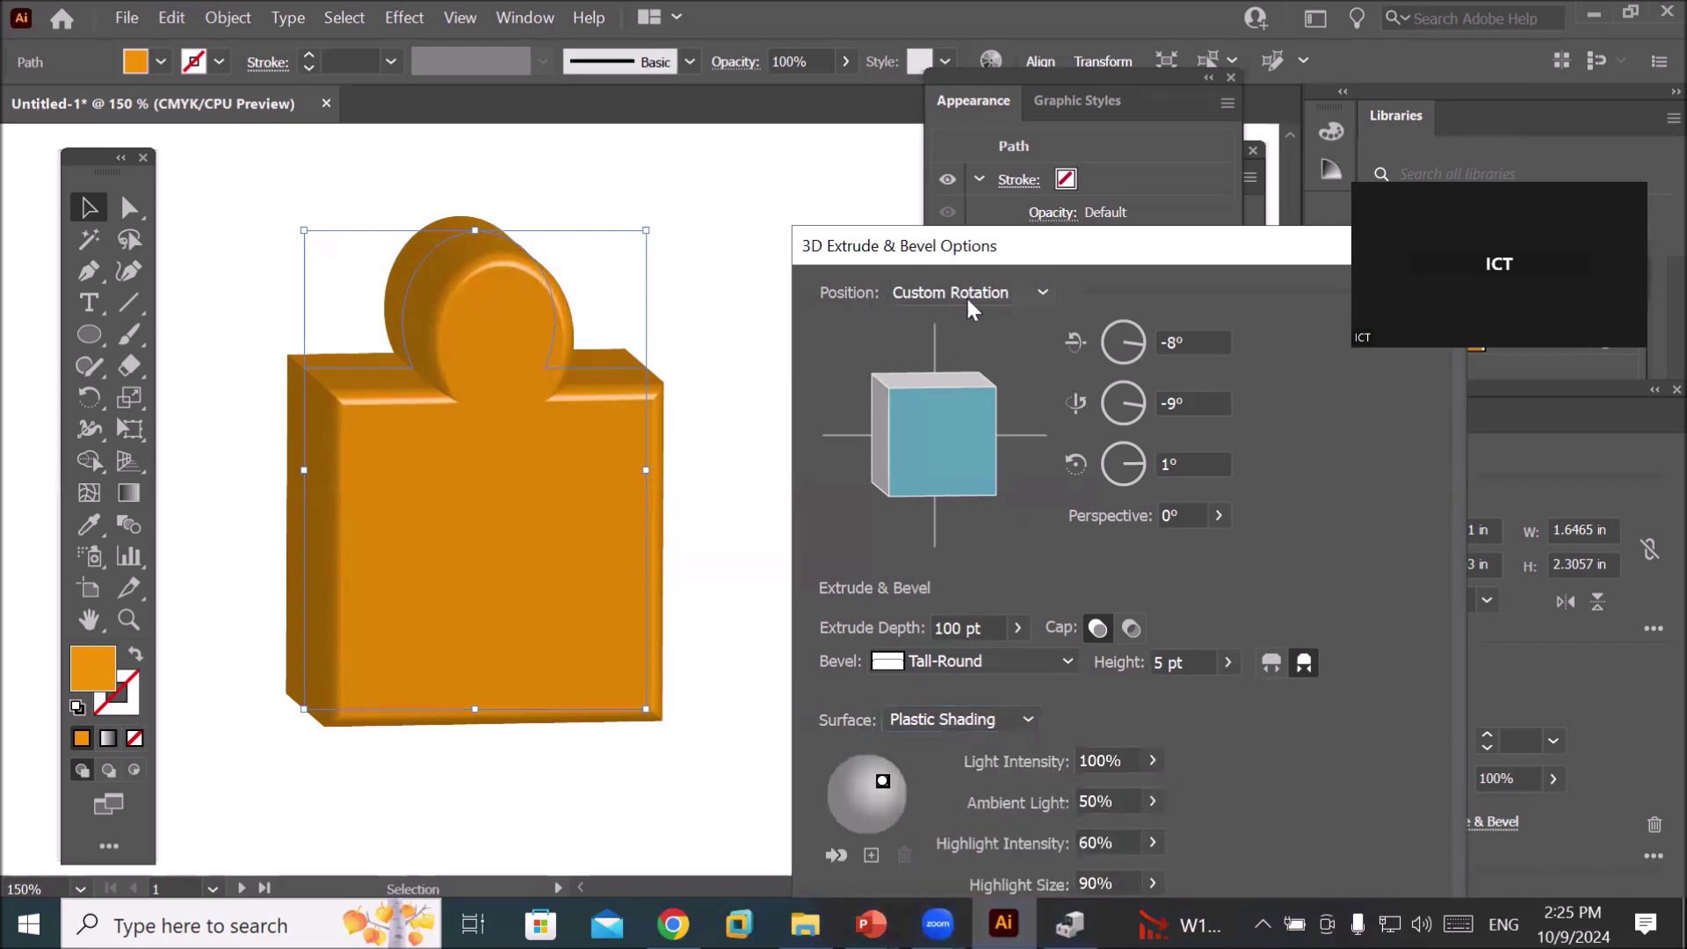
drag(975, 246, 978, 87)
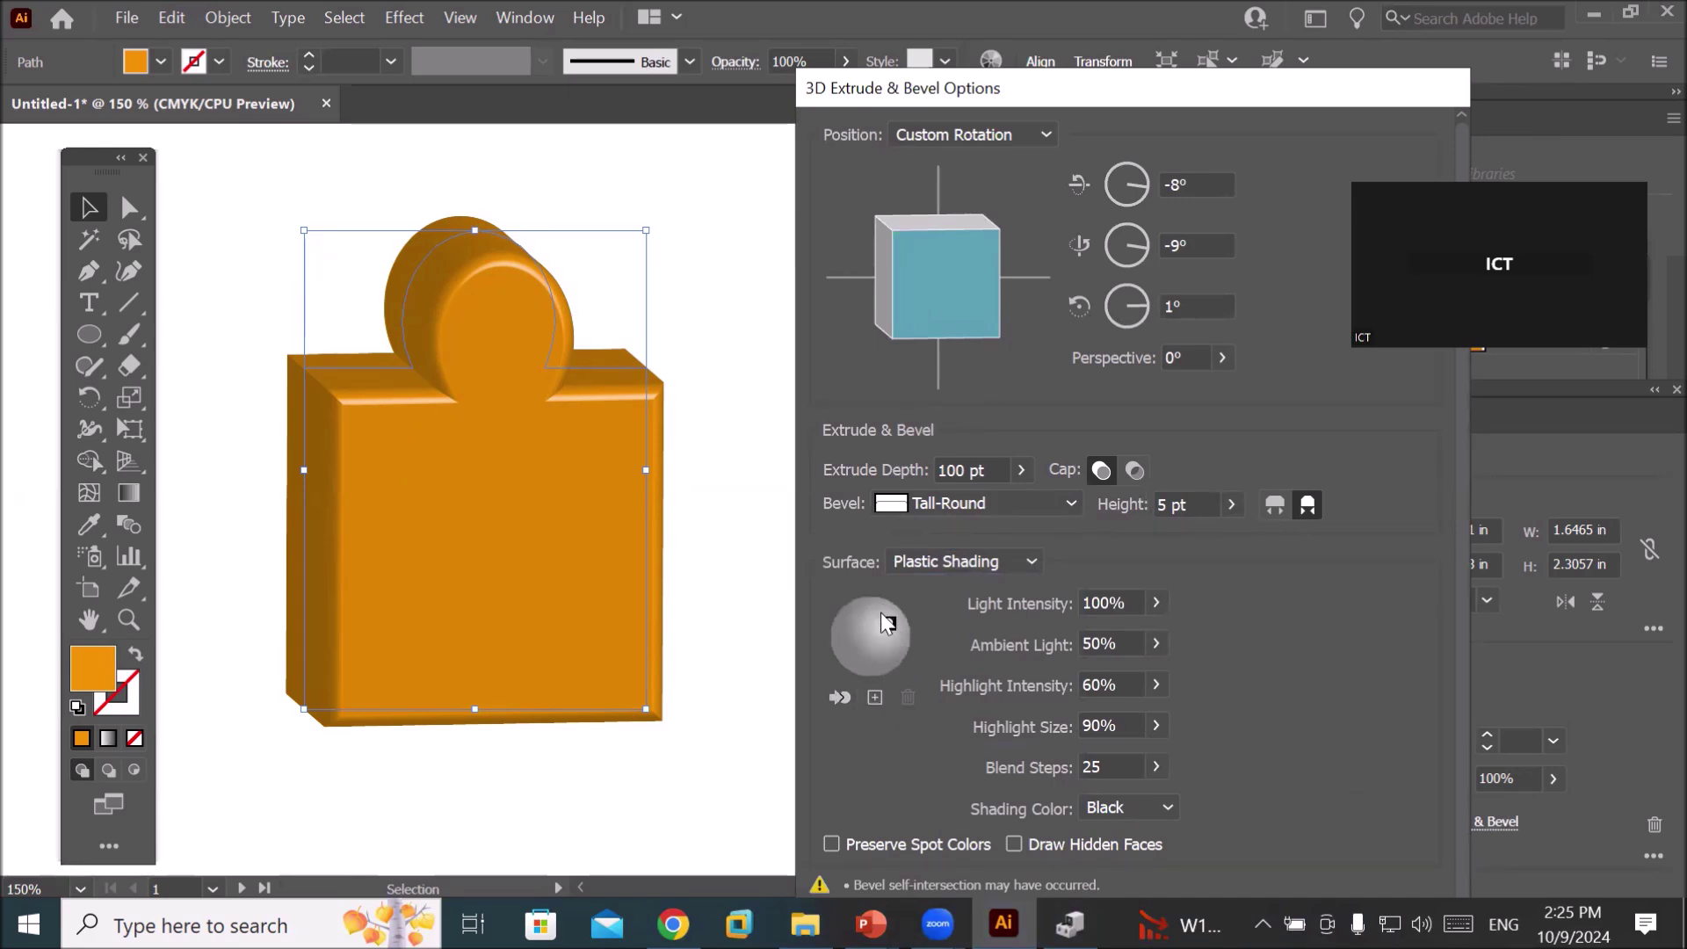
mouse_move(887, 622)
mouse_down()
mouse_move(884, 605)
mouse_move(838, 615)
mouse_move(838, 650)
mouse_up()
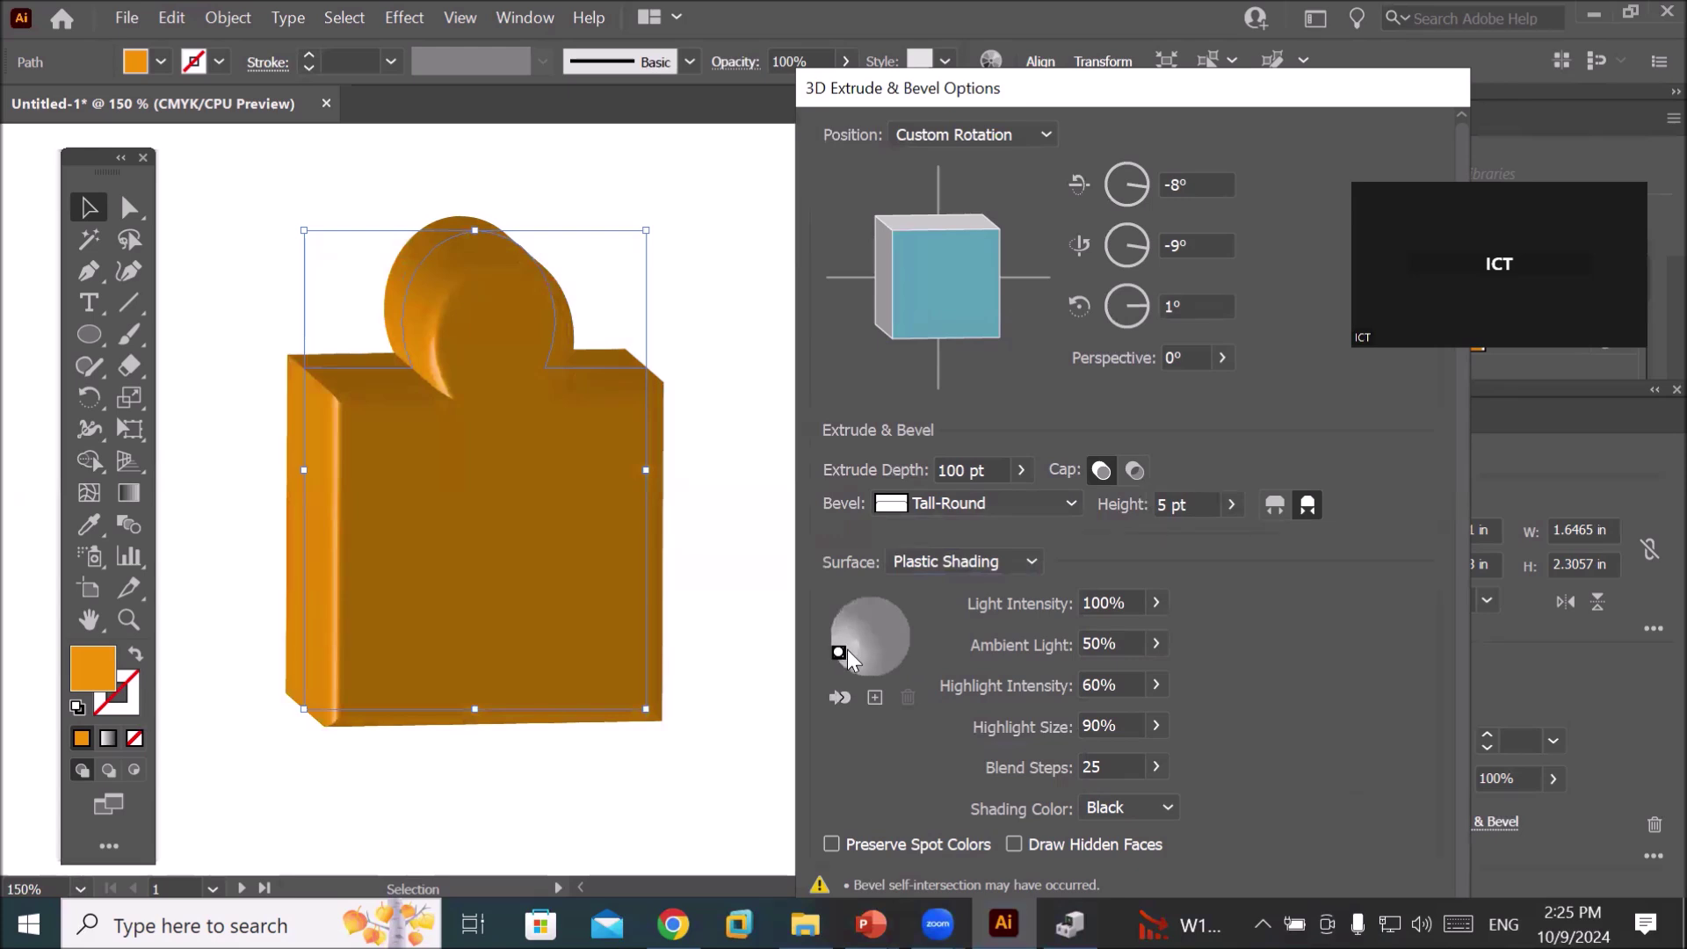
drag(889, 629, 897, 624)
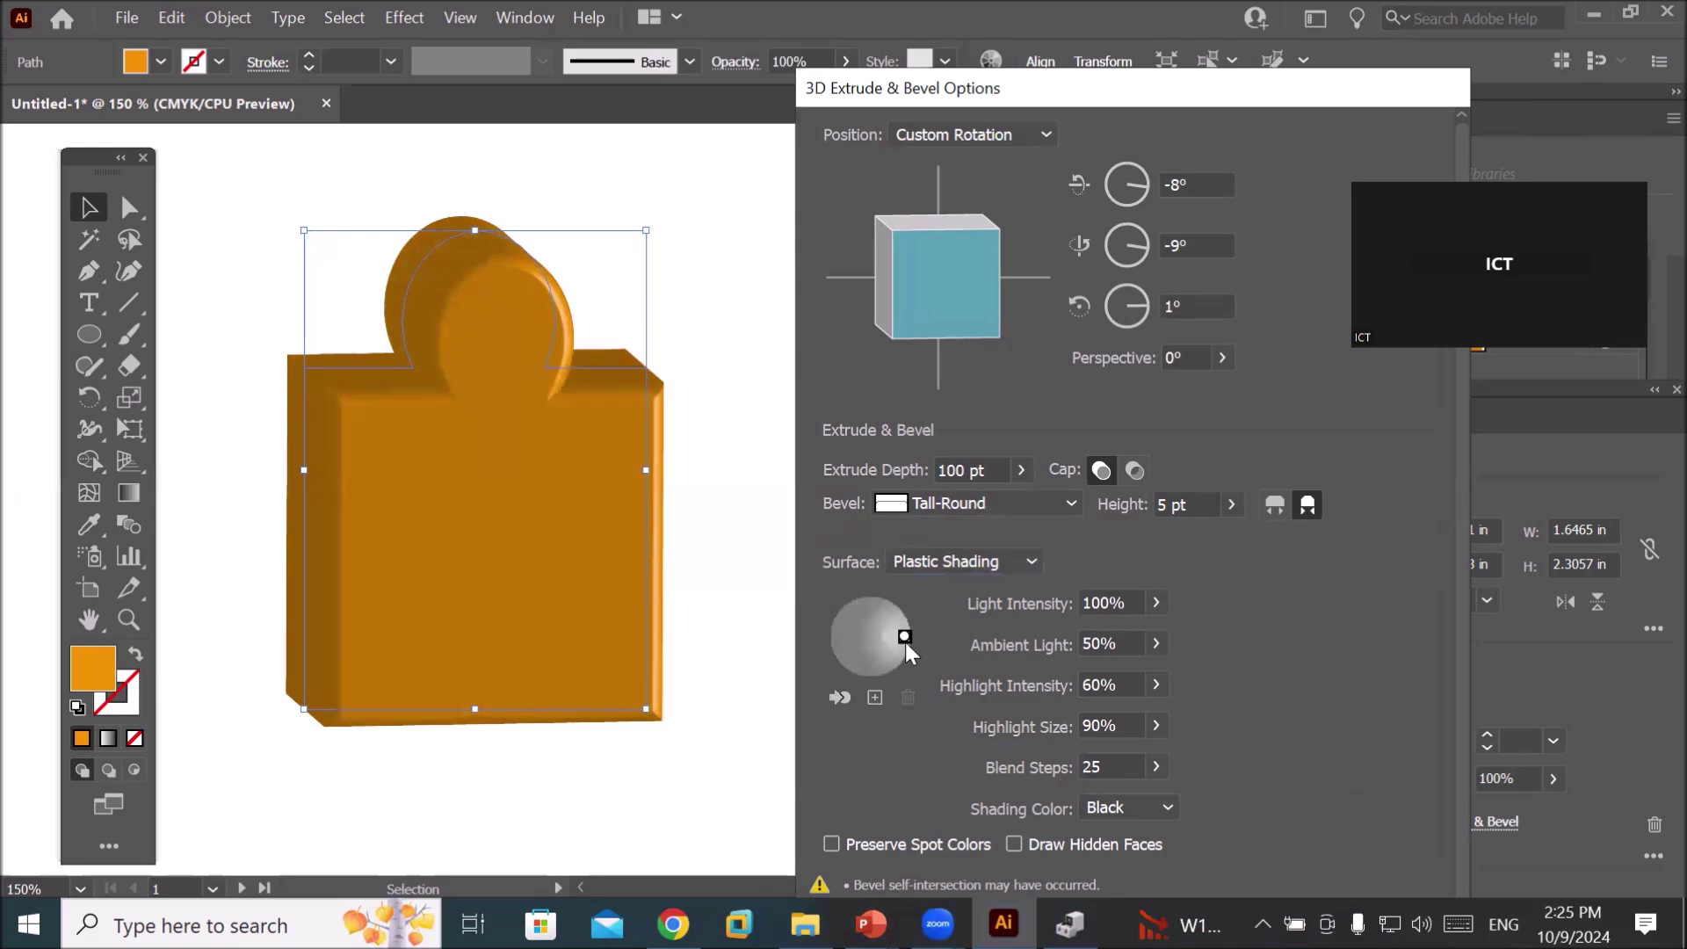
drag(898, 664, 896, 666)
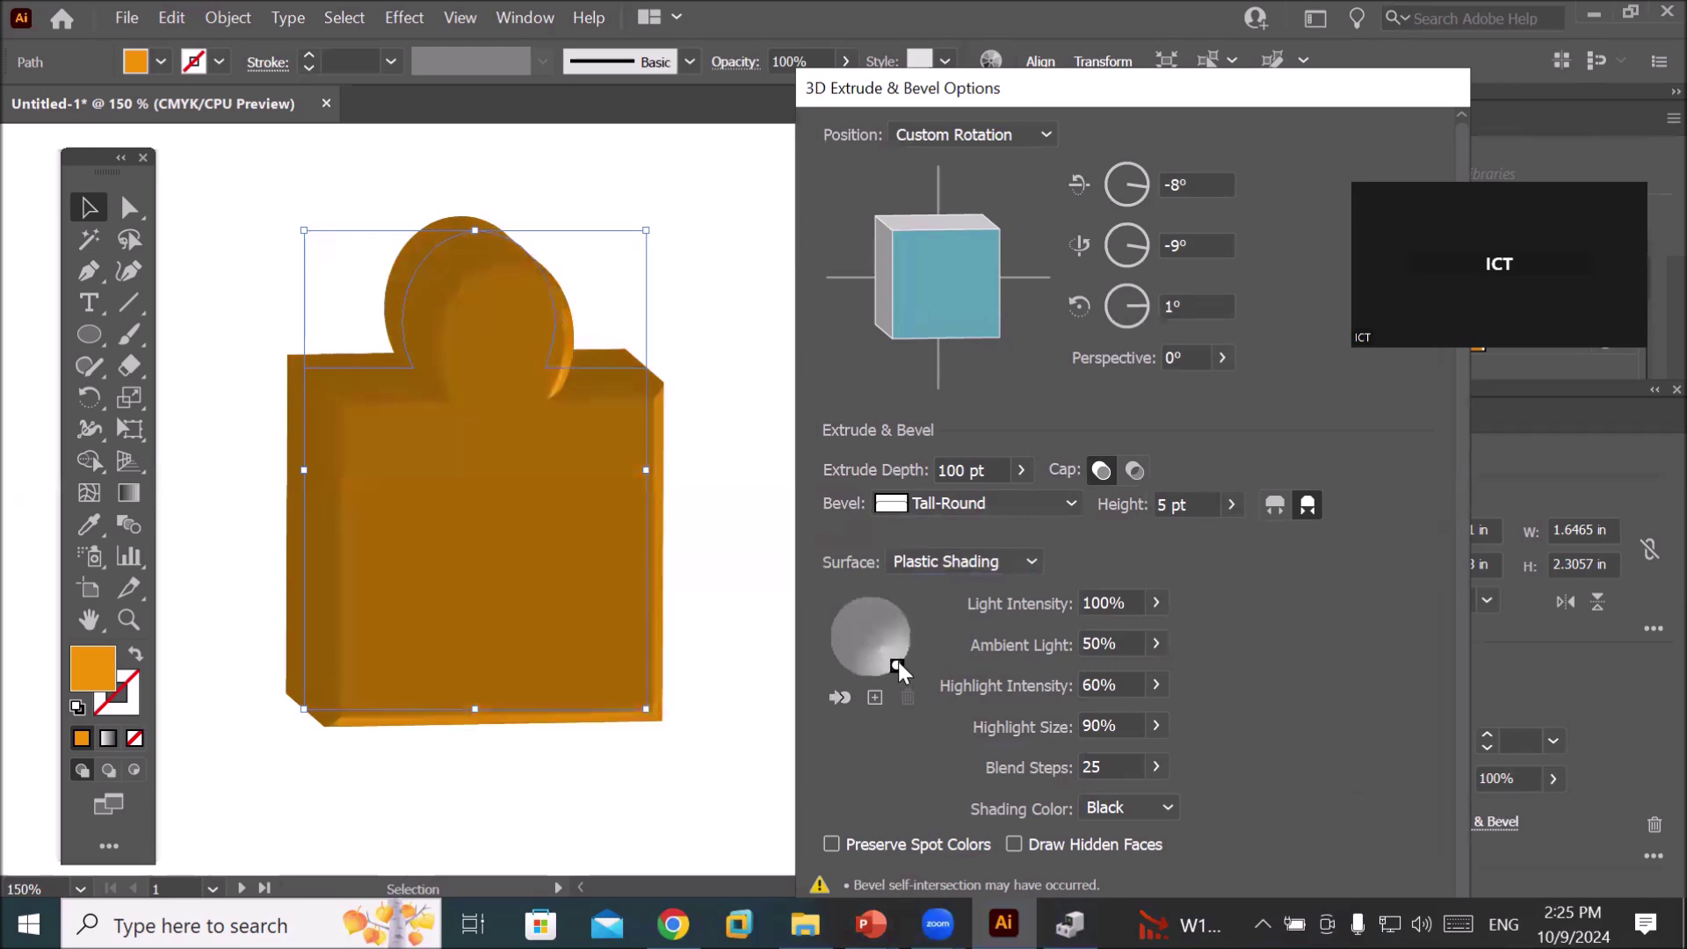
- Rotate the shape to -6°, 13°, -3° and place the light at the sphere's right edge
drag(938, 289, 939, 293)
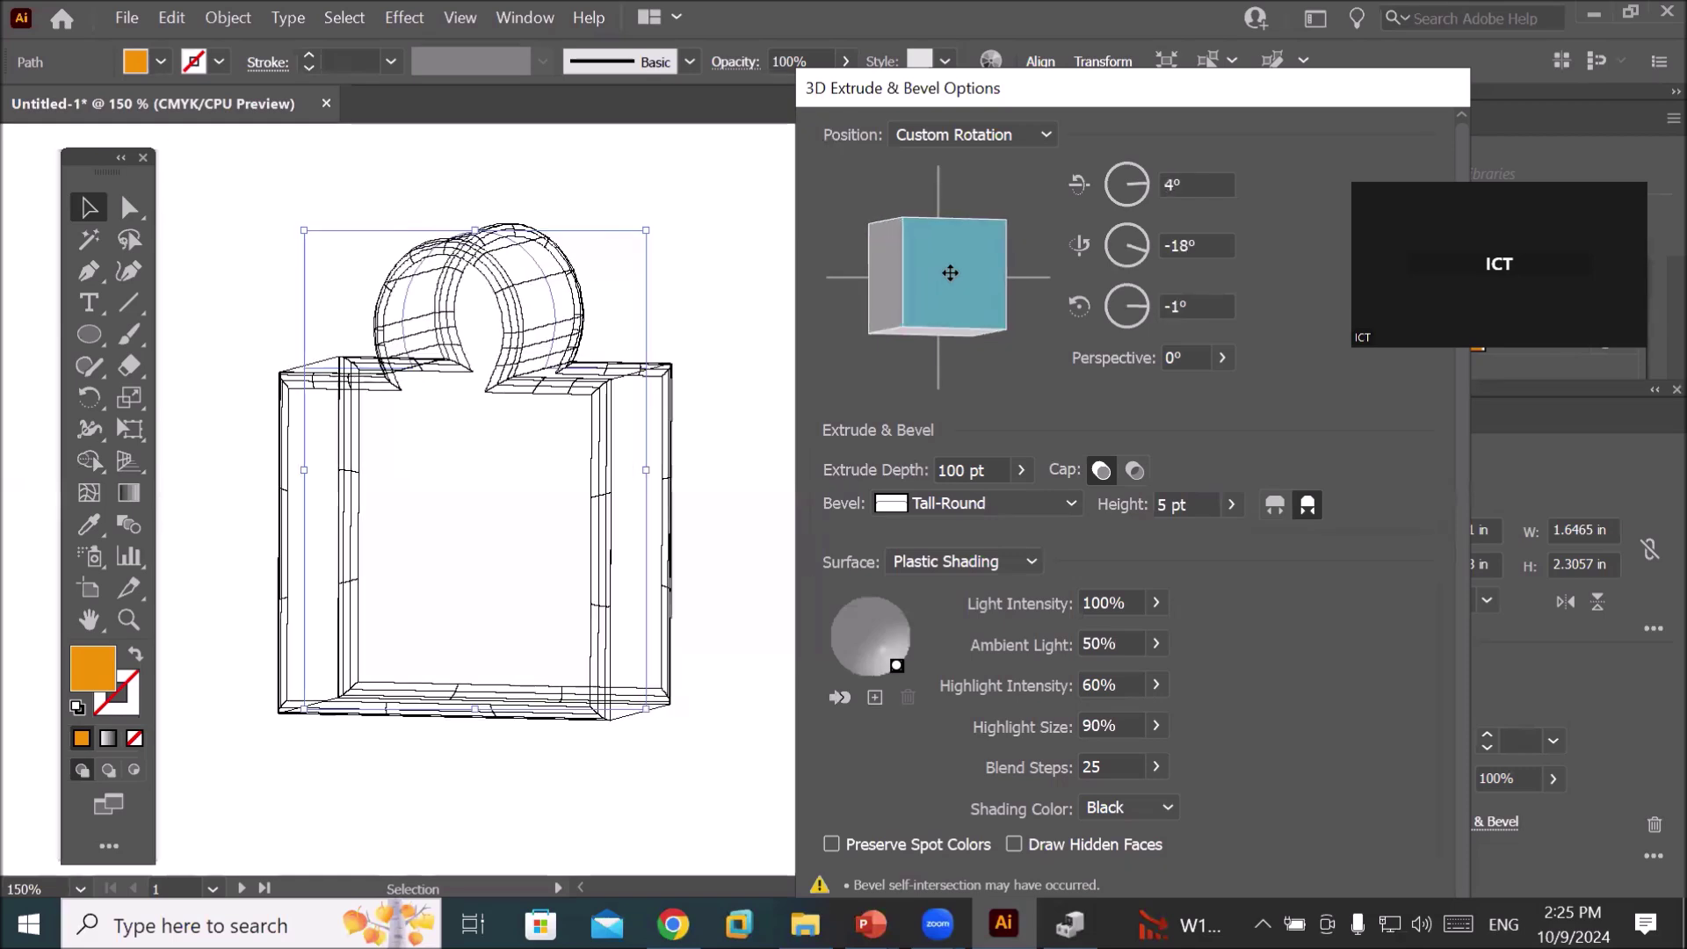
drag(999, 313, 983, 282)
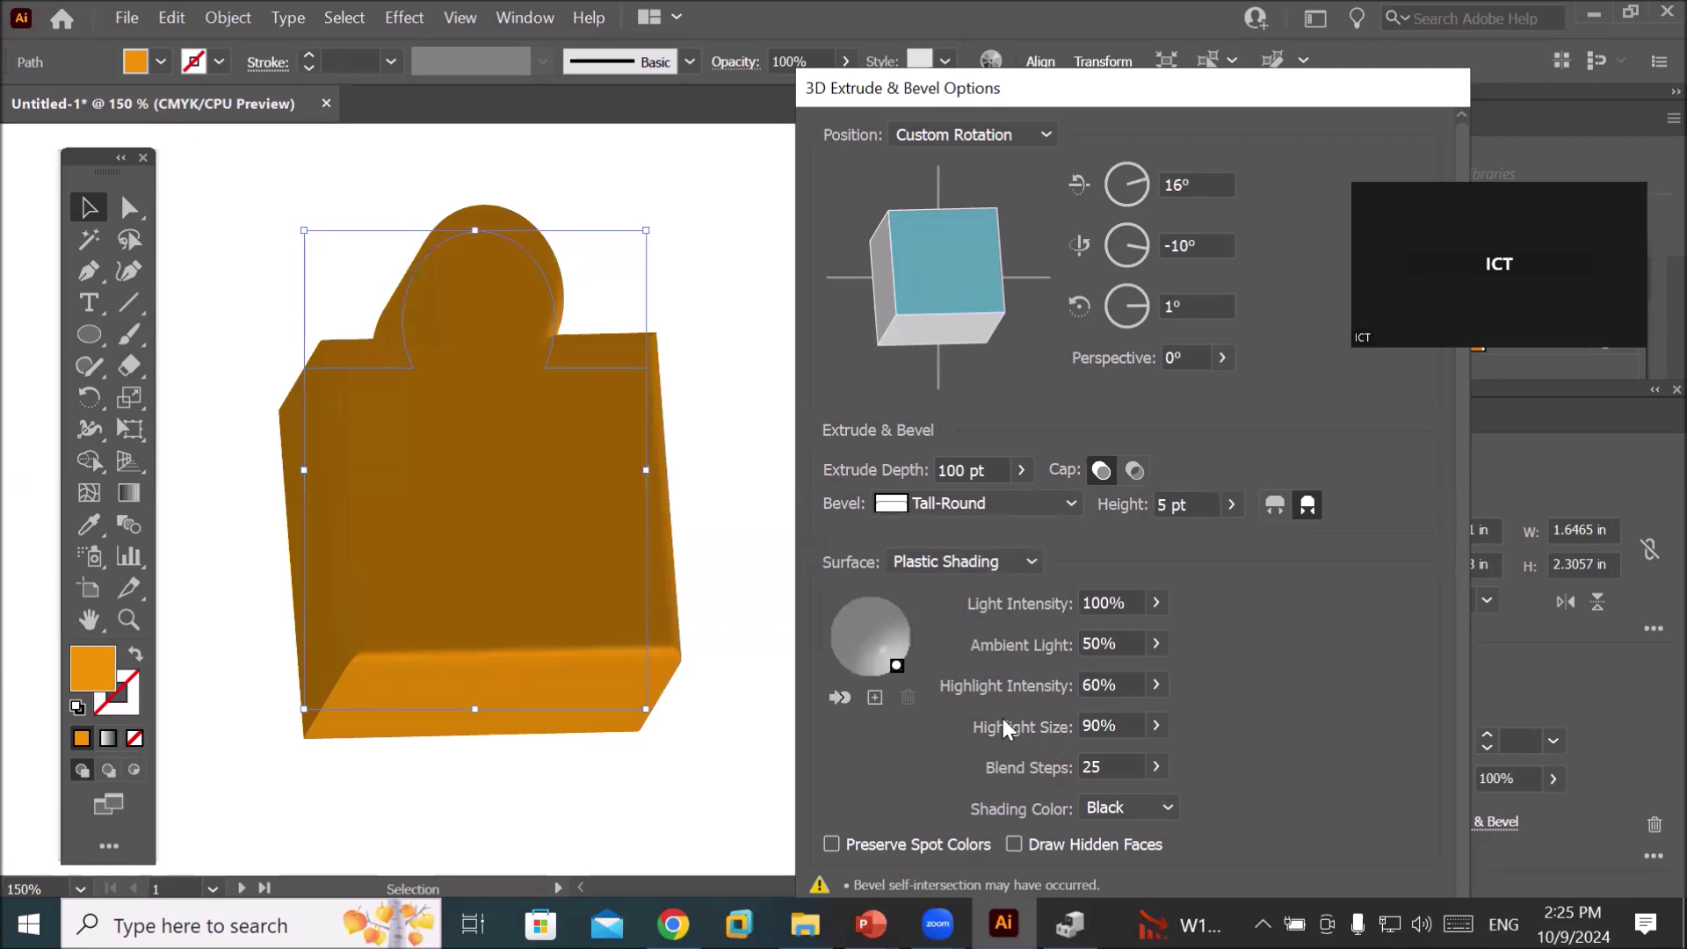
mouse_move(899, 350)
mouse_down()
mouse_move(969, 287)
mouse_move(941, 297)
mouse_up()
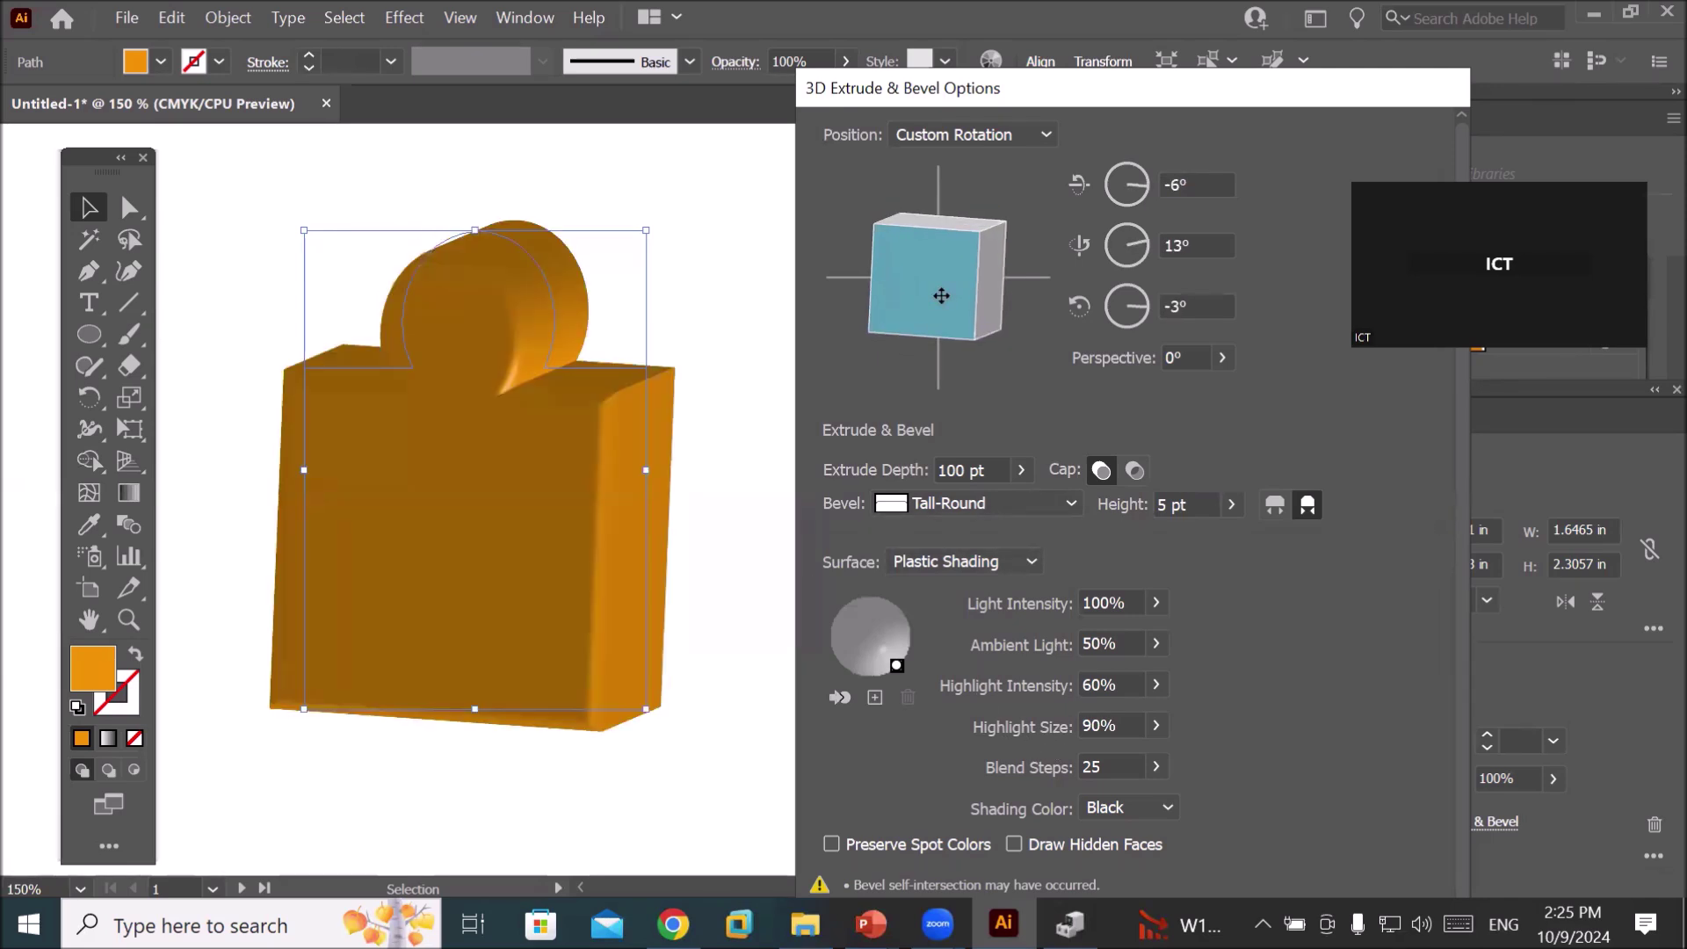
drag(898, 663, 914, 645)
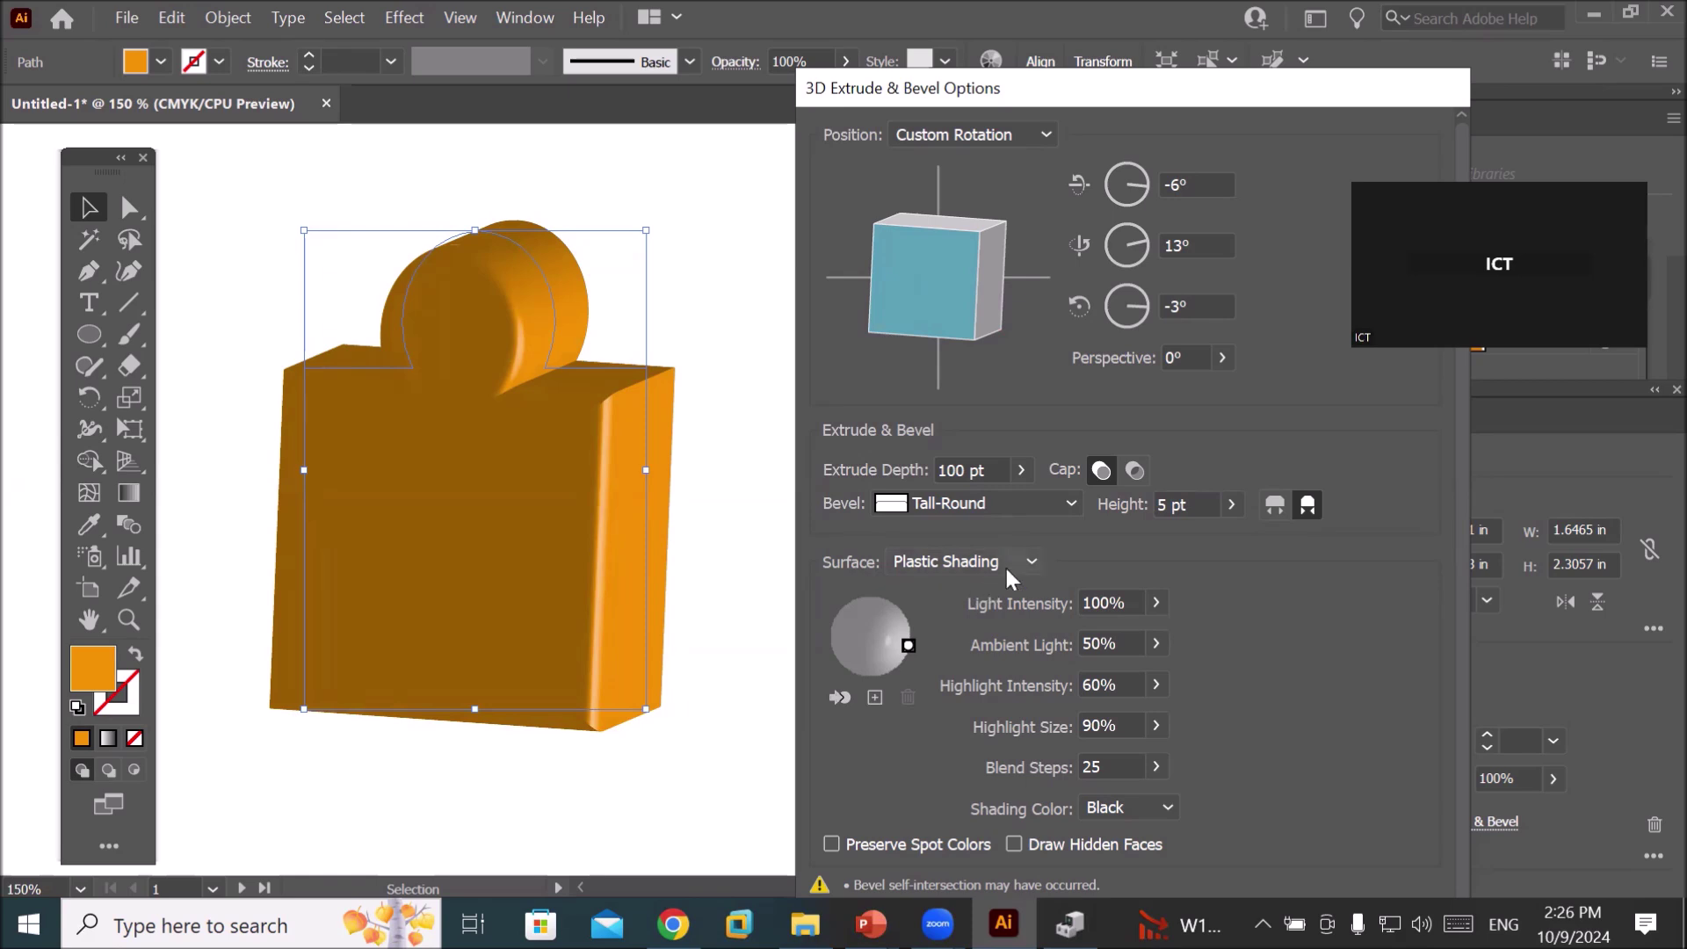
click(1155, 641)
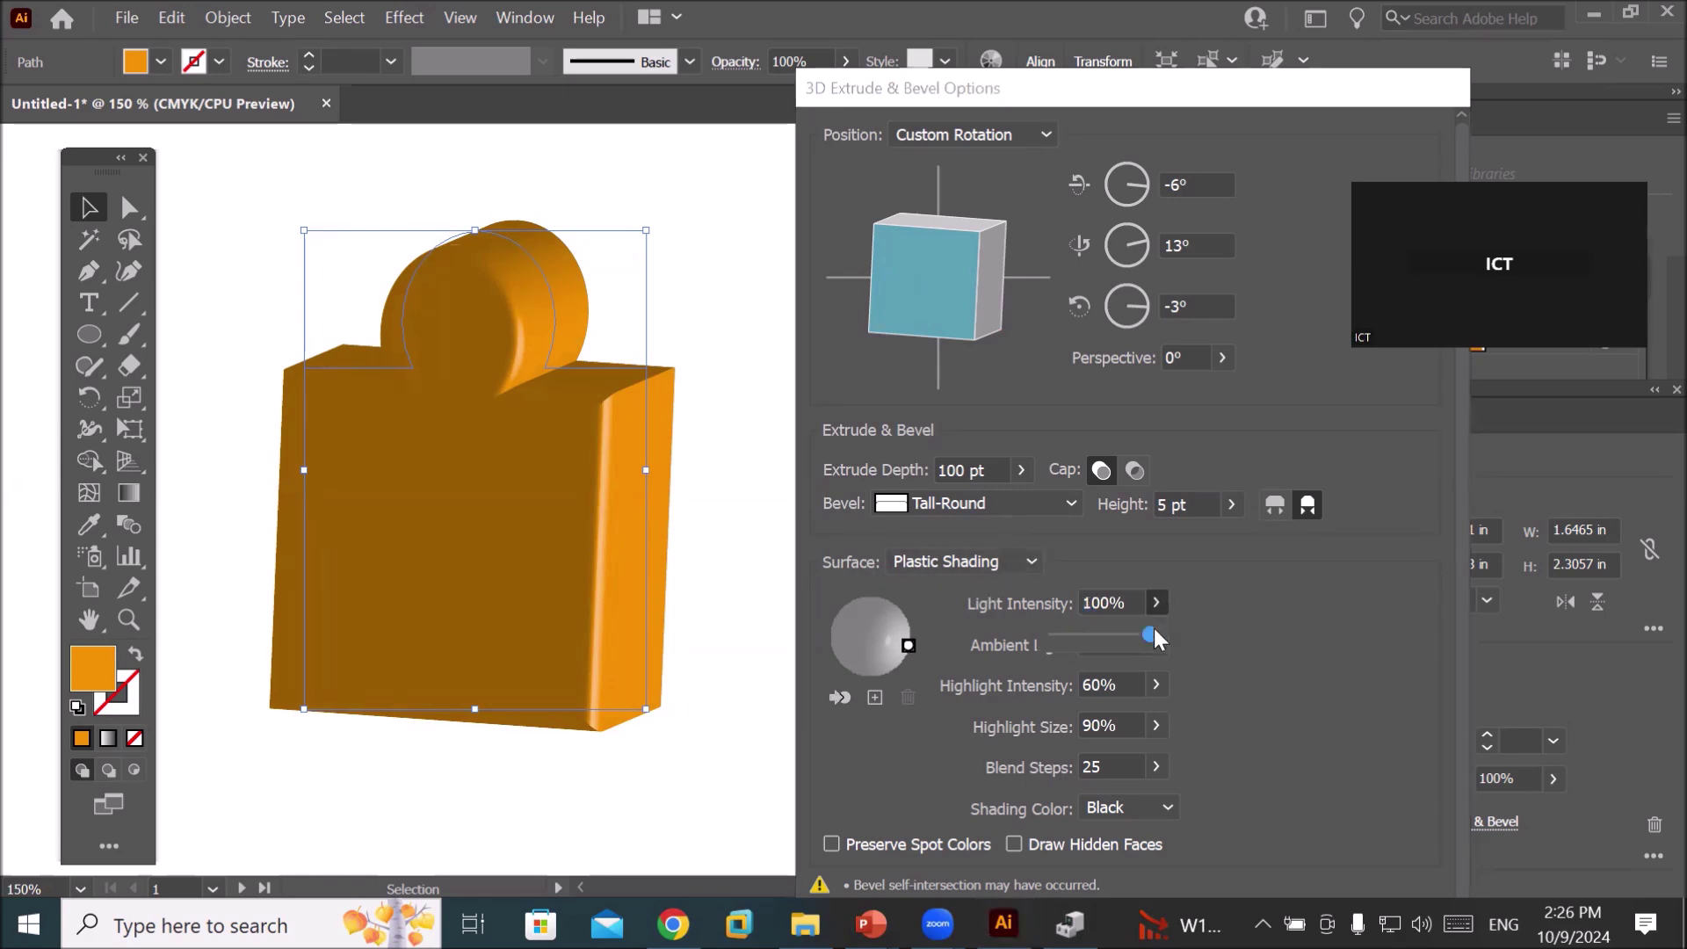
drag(1135, 634, 1031, 630)
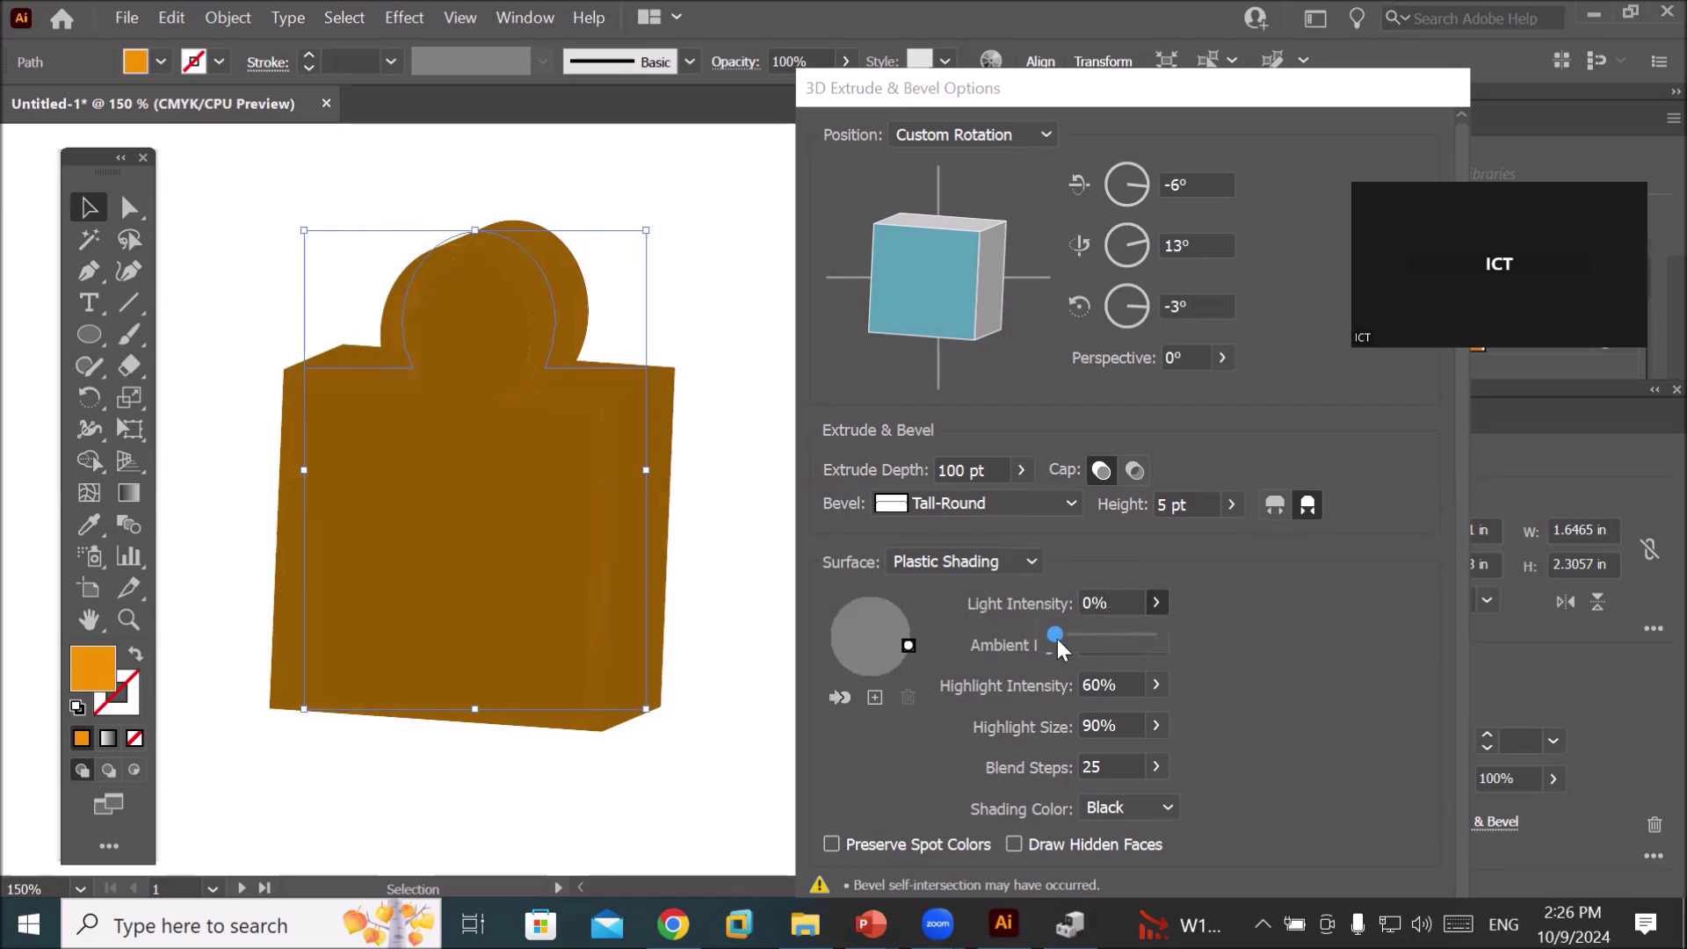
drag(1057, 639, 1120, 629)
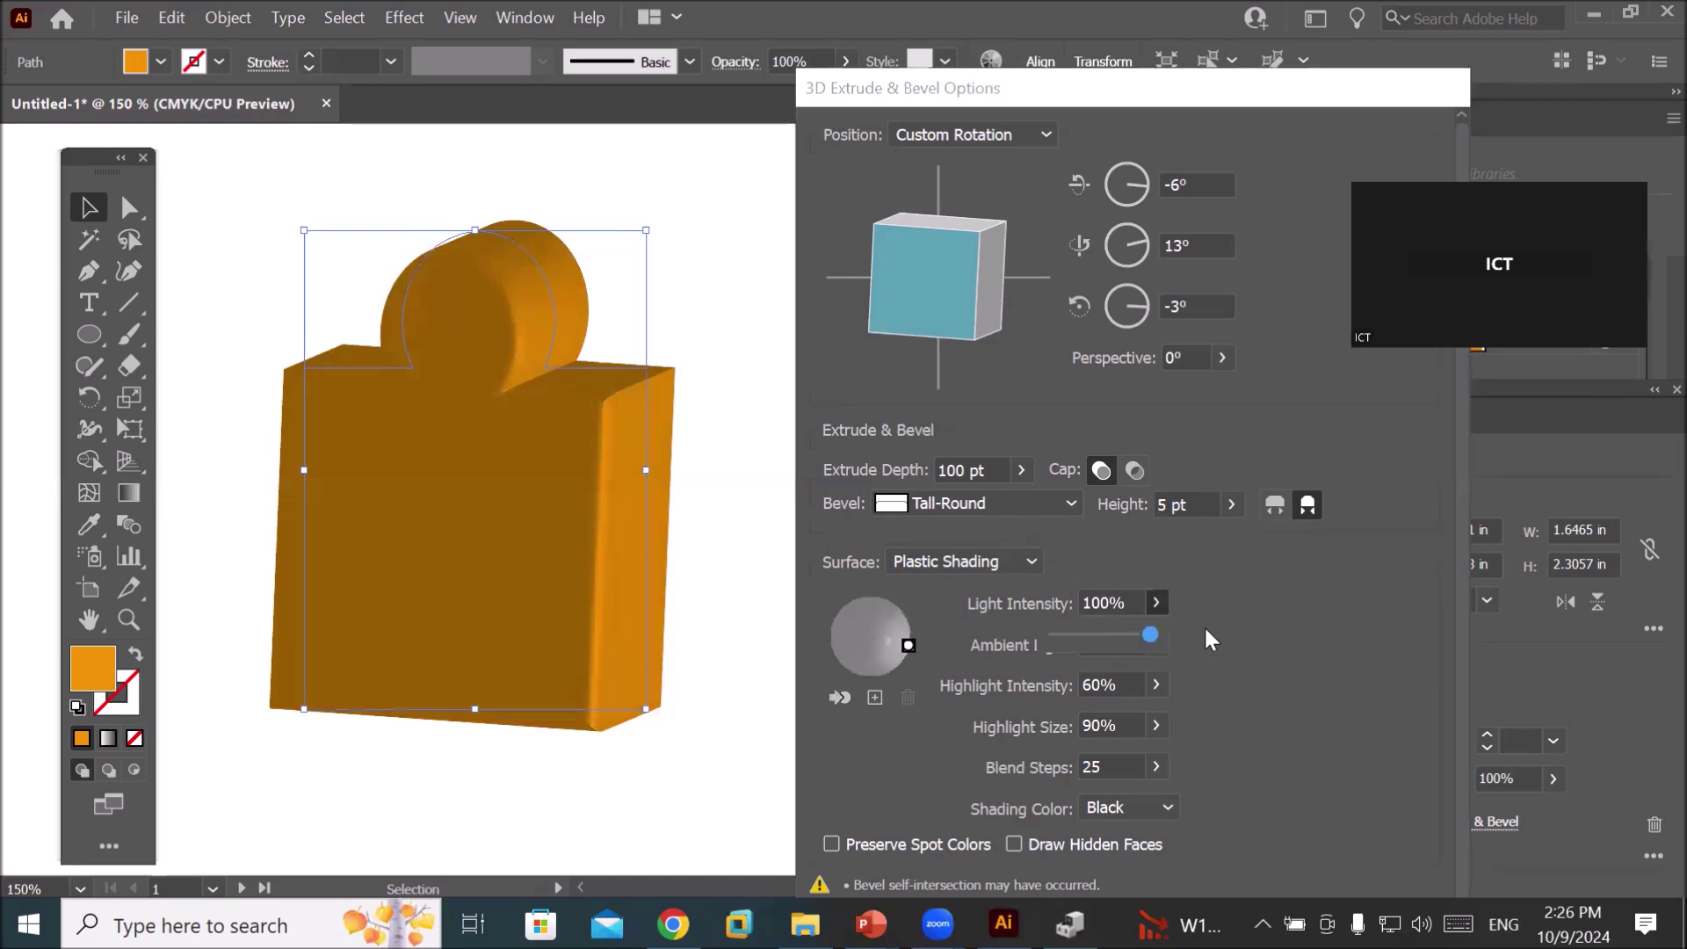
click(1196, 598)
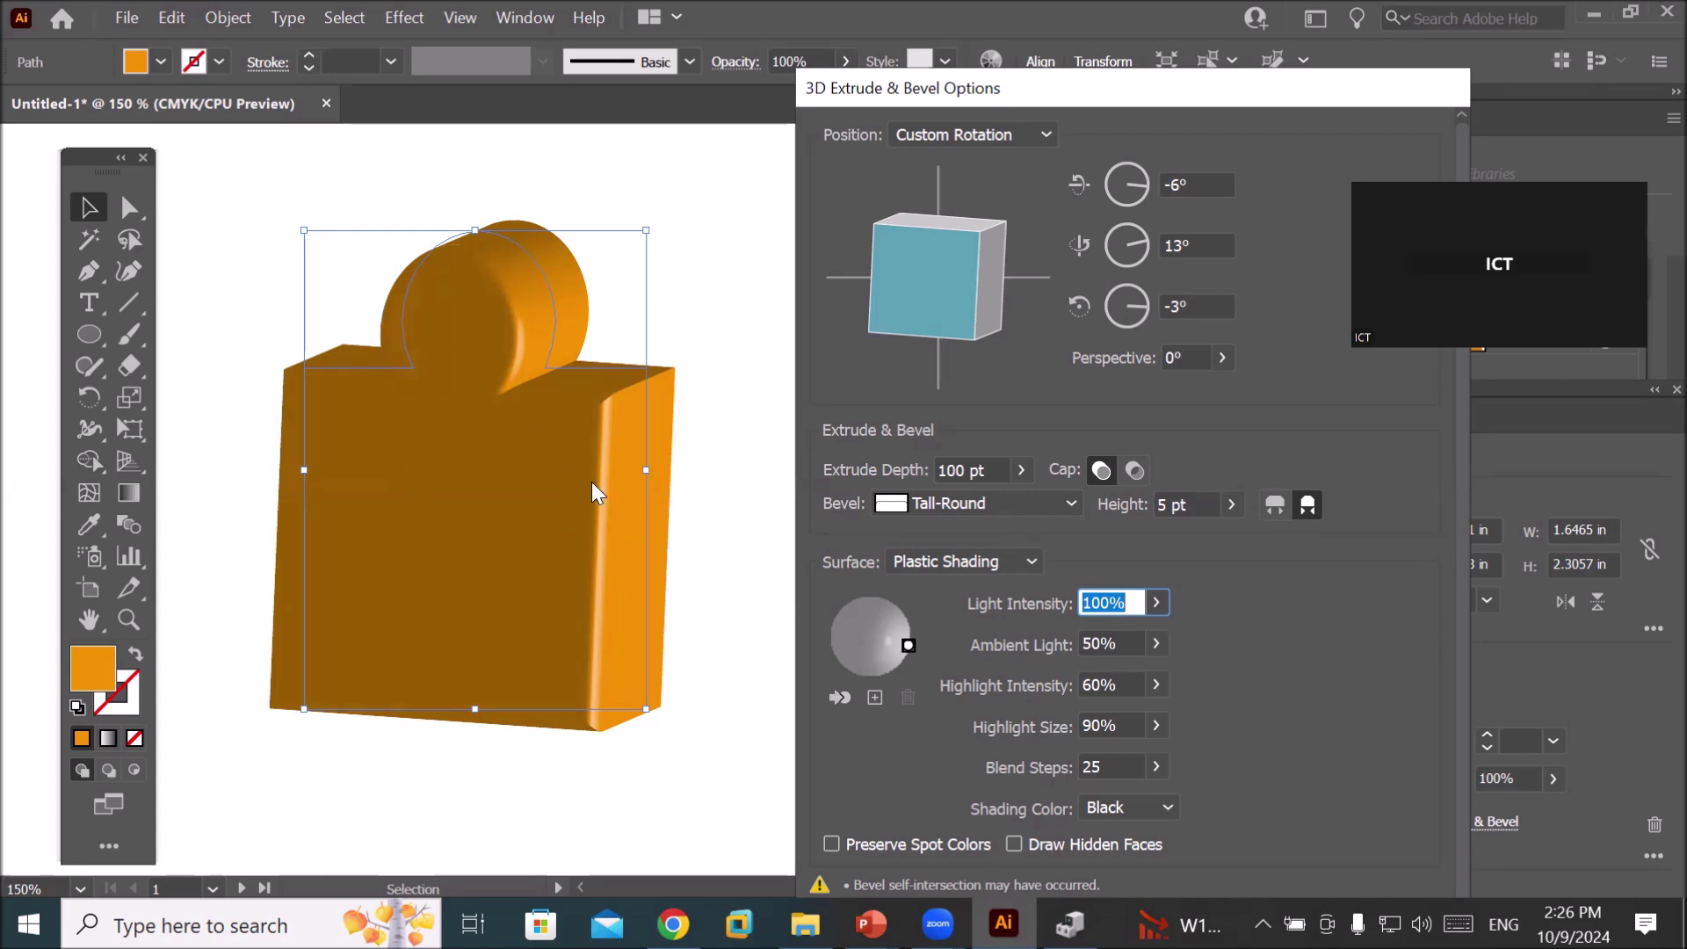
click(1155, 644)
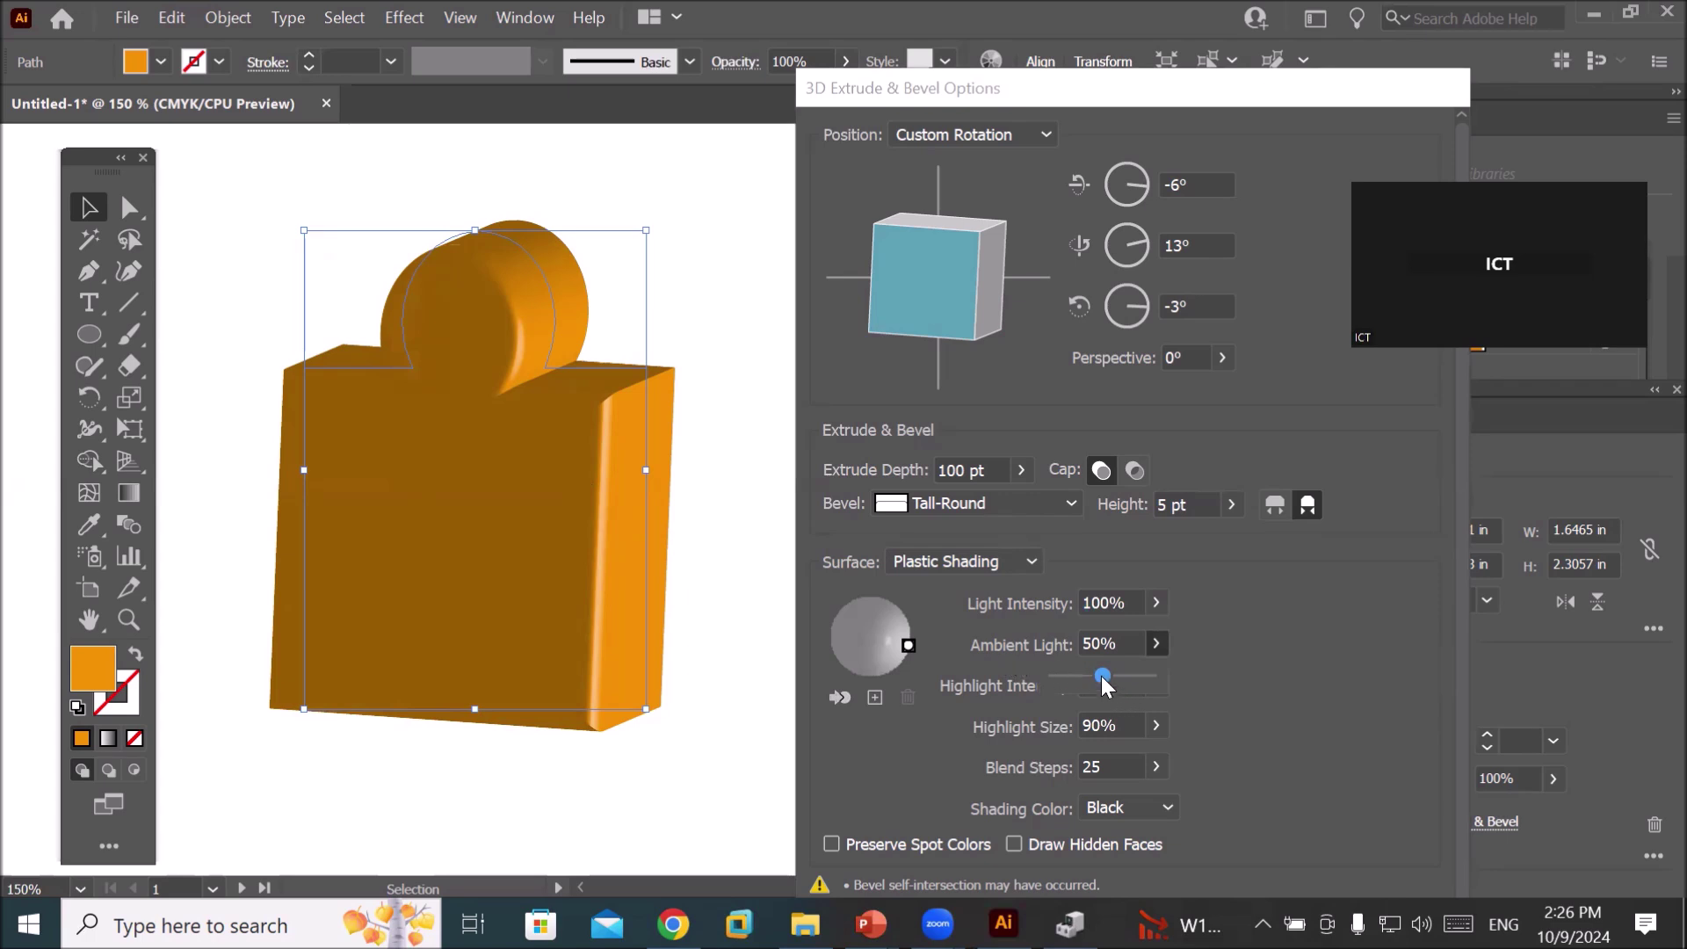
drag(1138, 676, 1151, 678)
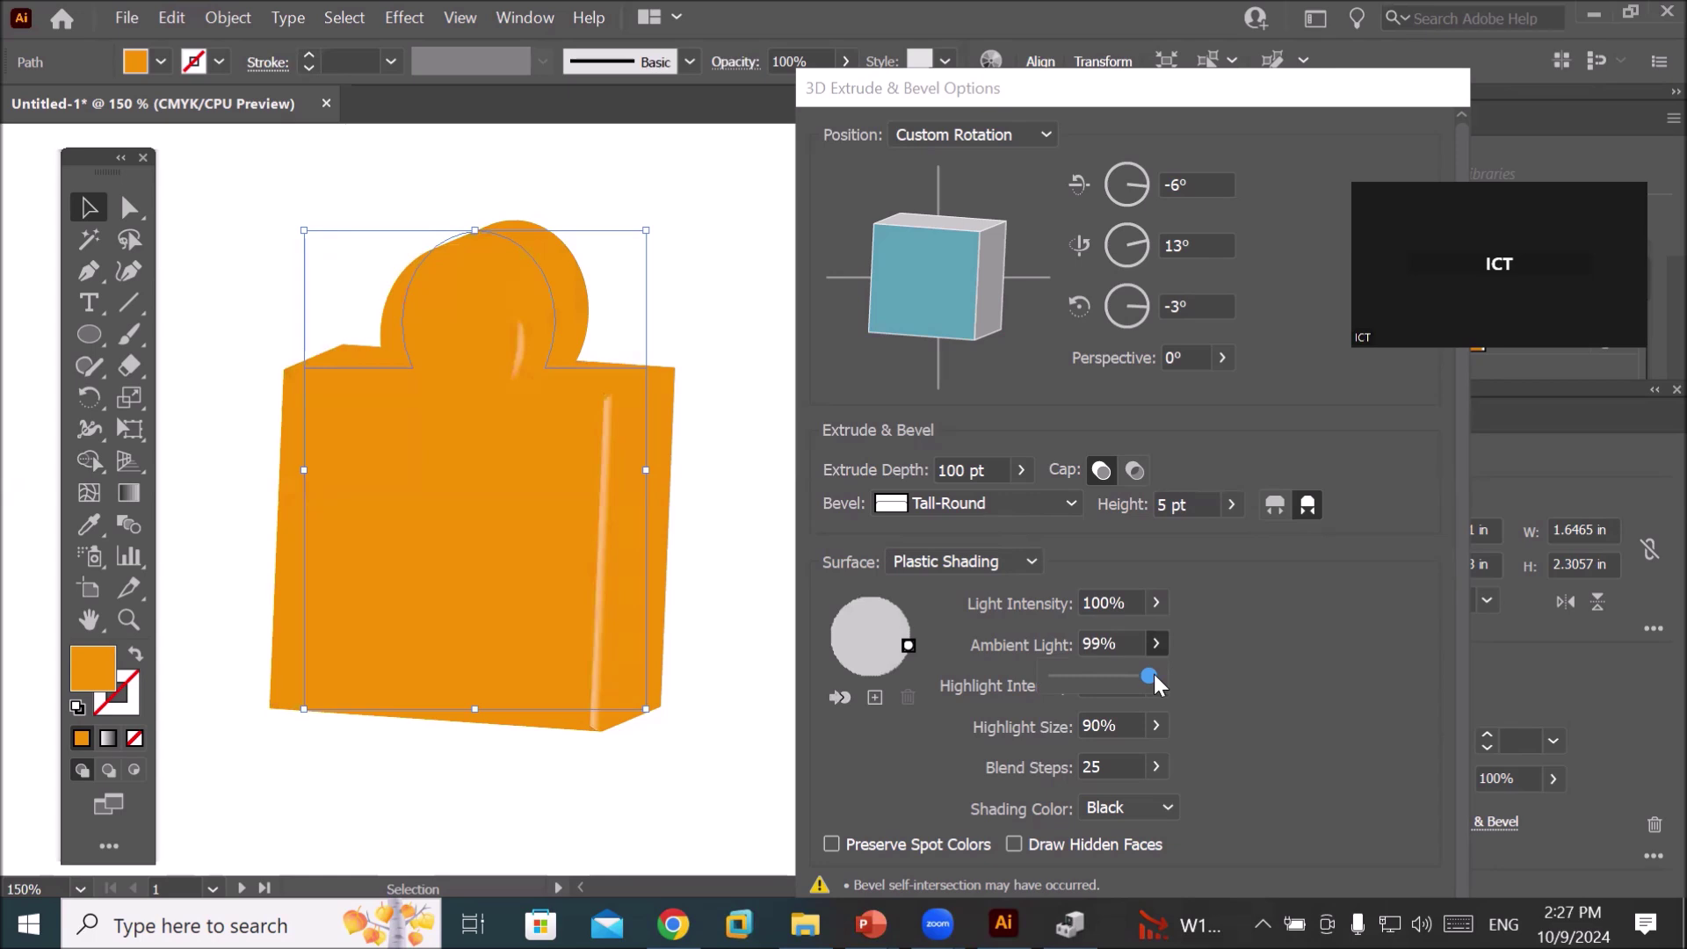
drag(1151, 671, 1105, 665)
- Add a new light to the shading sphere and position it near the top
click(1127, 594)
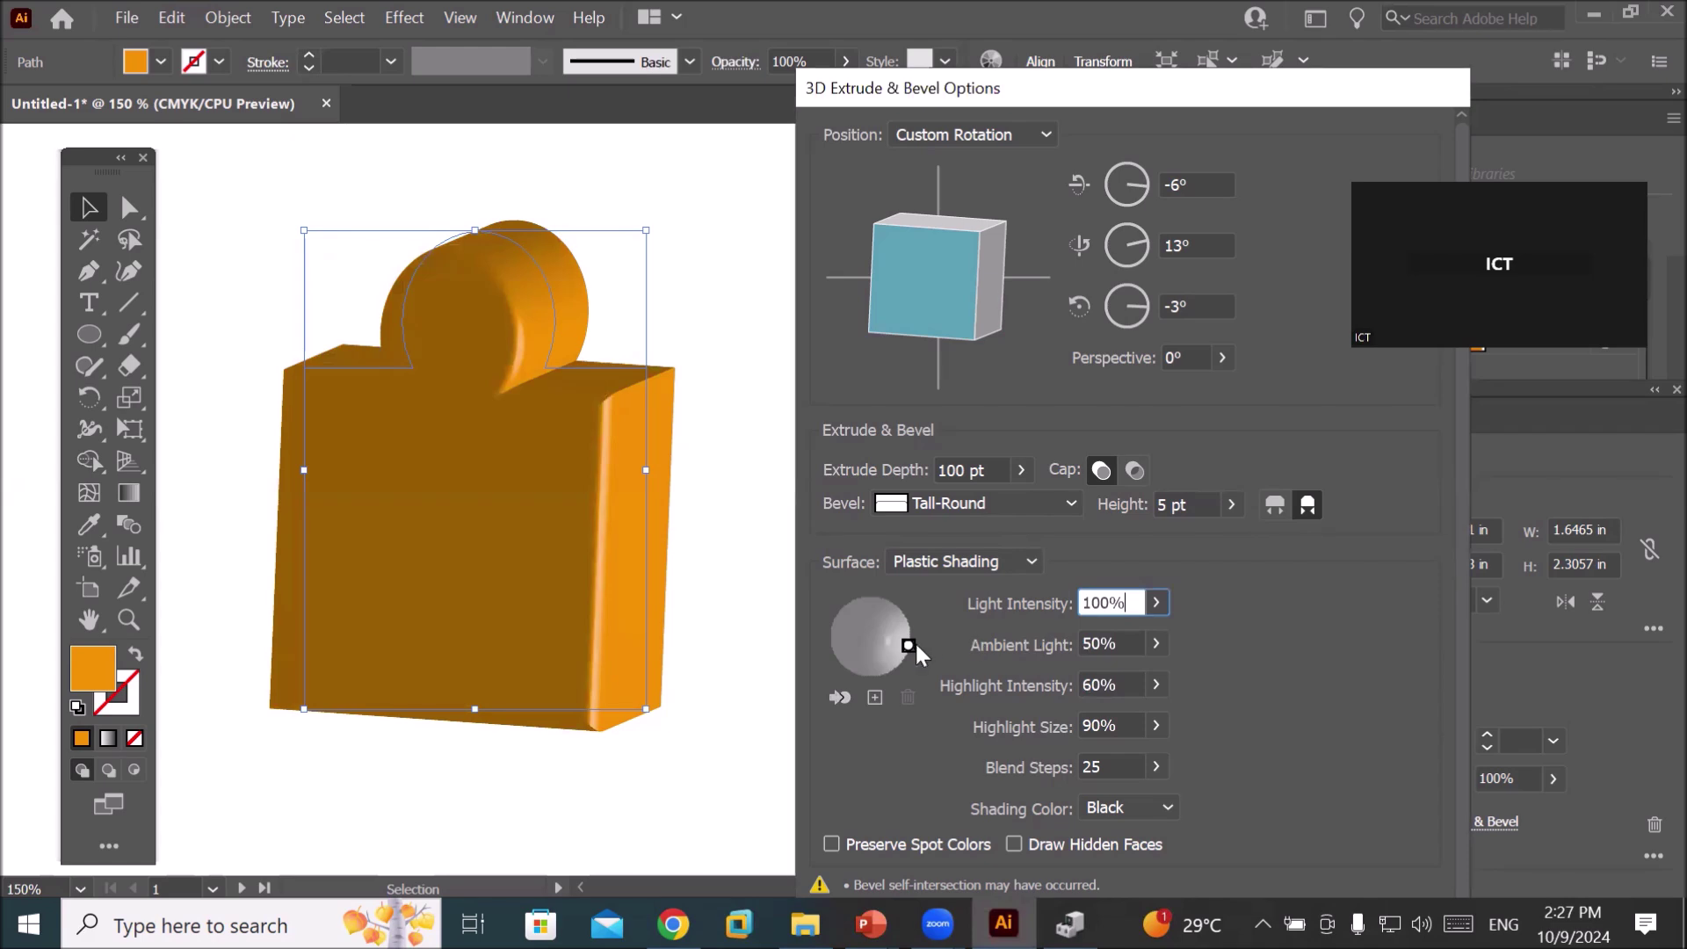
click(870, 694)
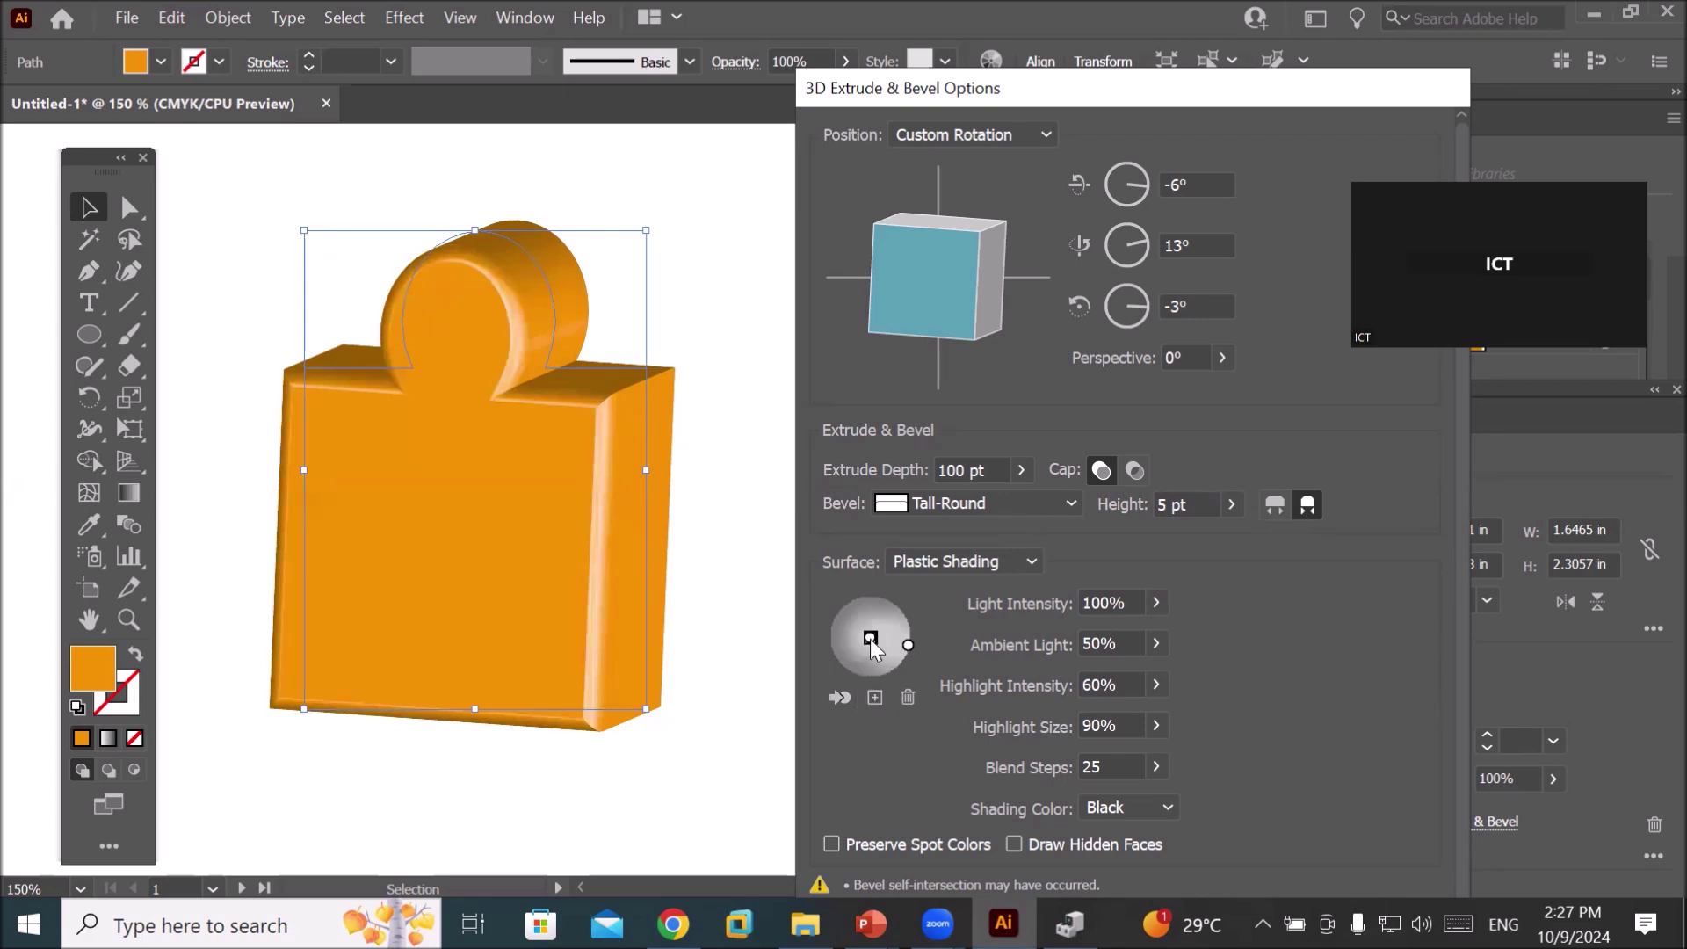
drag(870, 638, 893, 627)
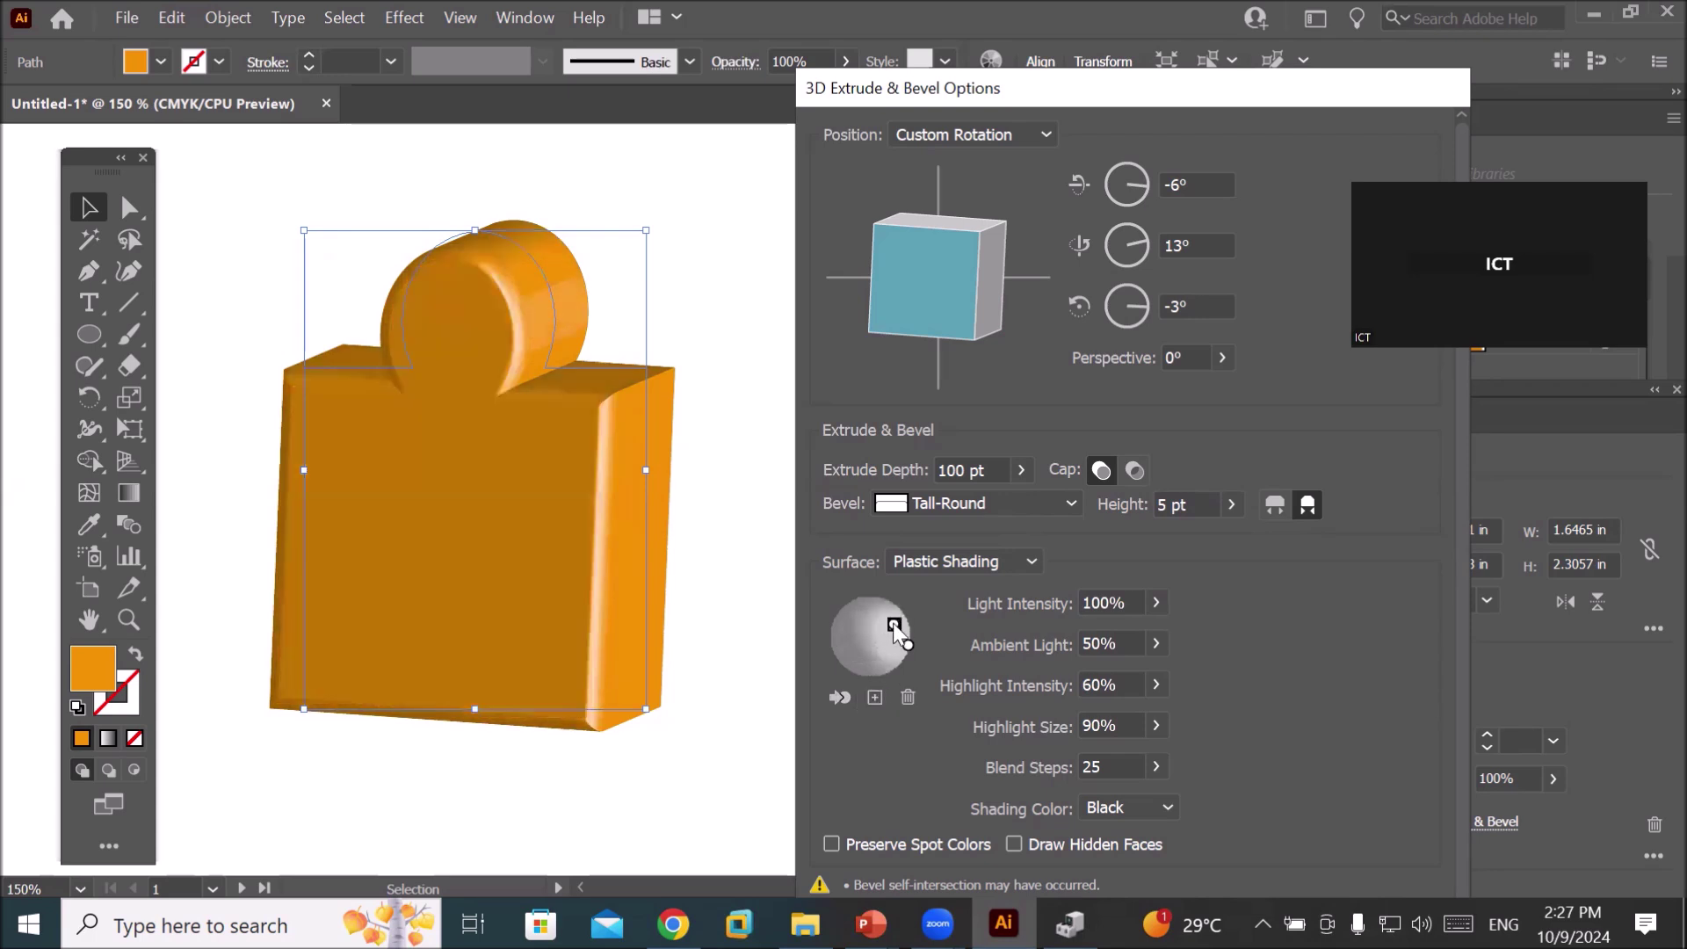
drag(894, 625, 870, 671)
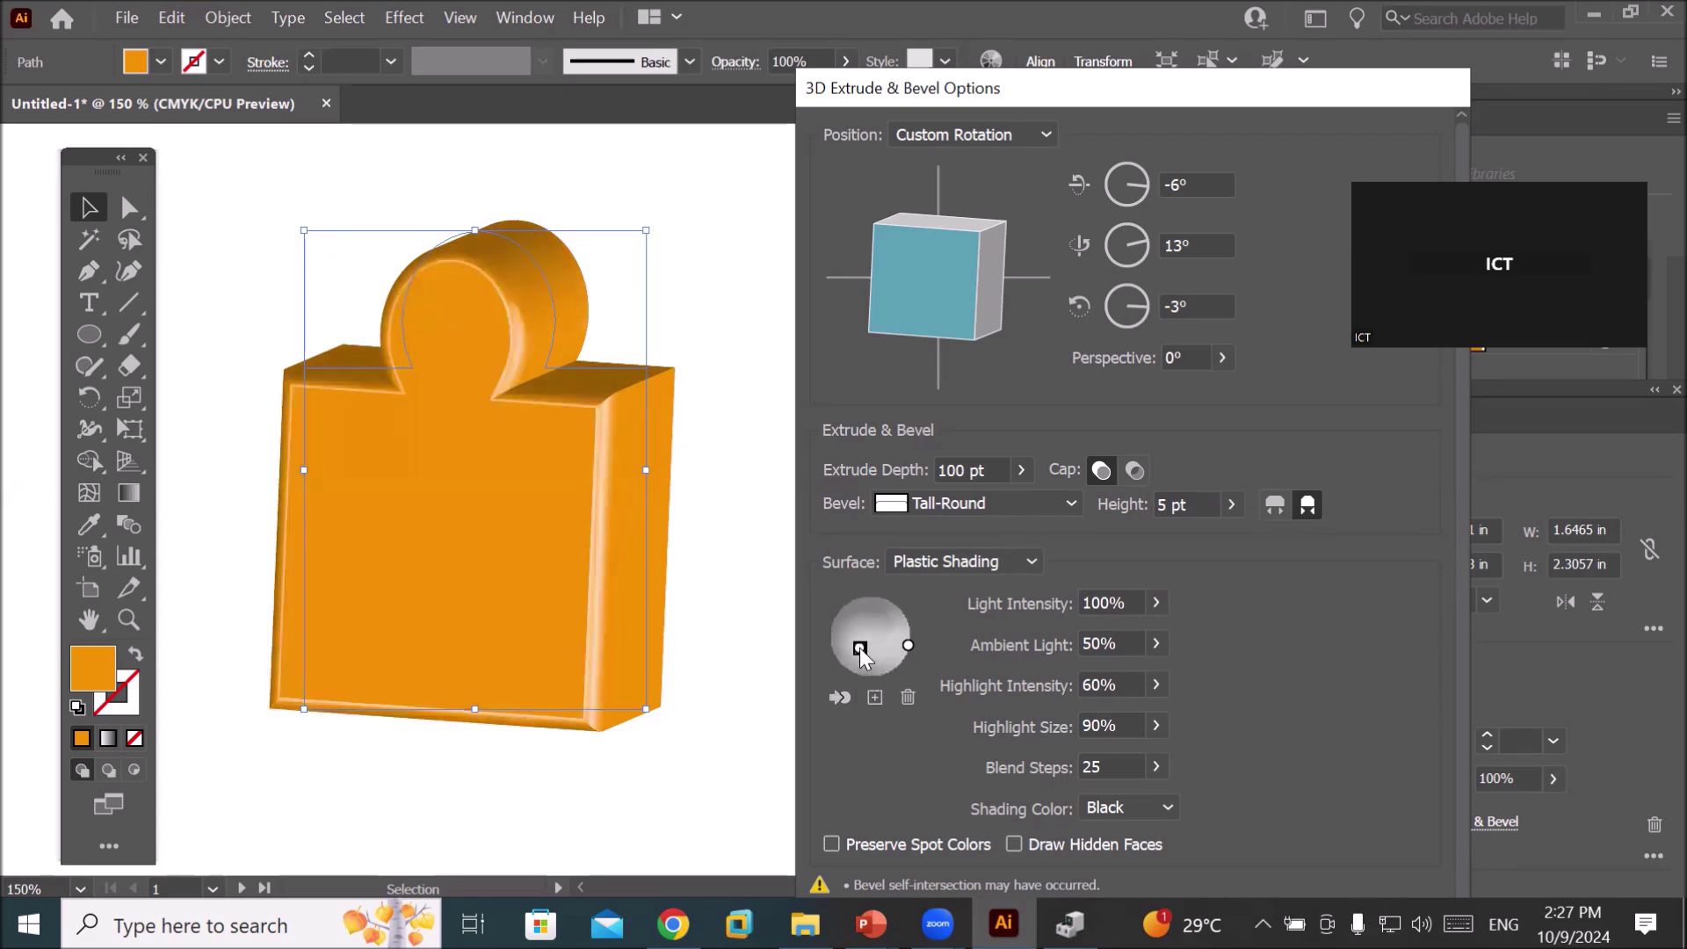
drag(850, 640, 865, 619)
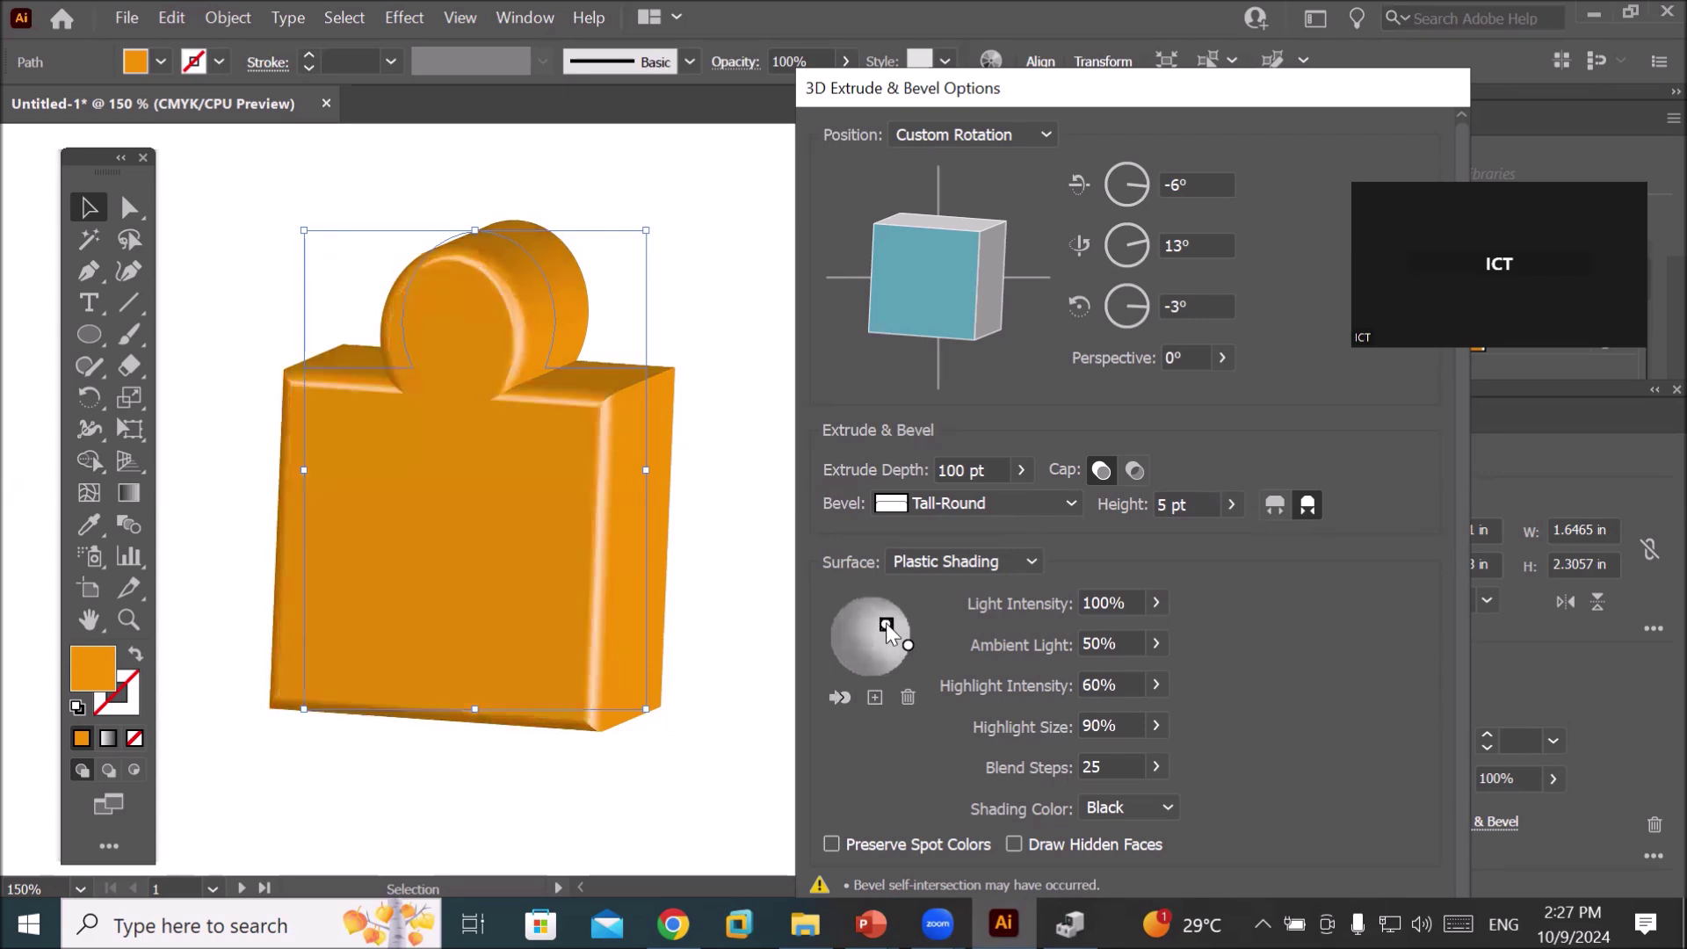
drag(885, 625, 885, 634)
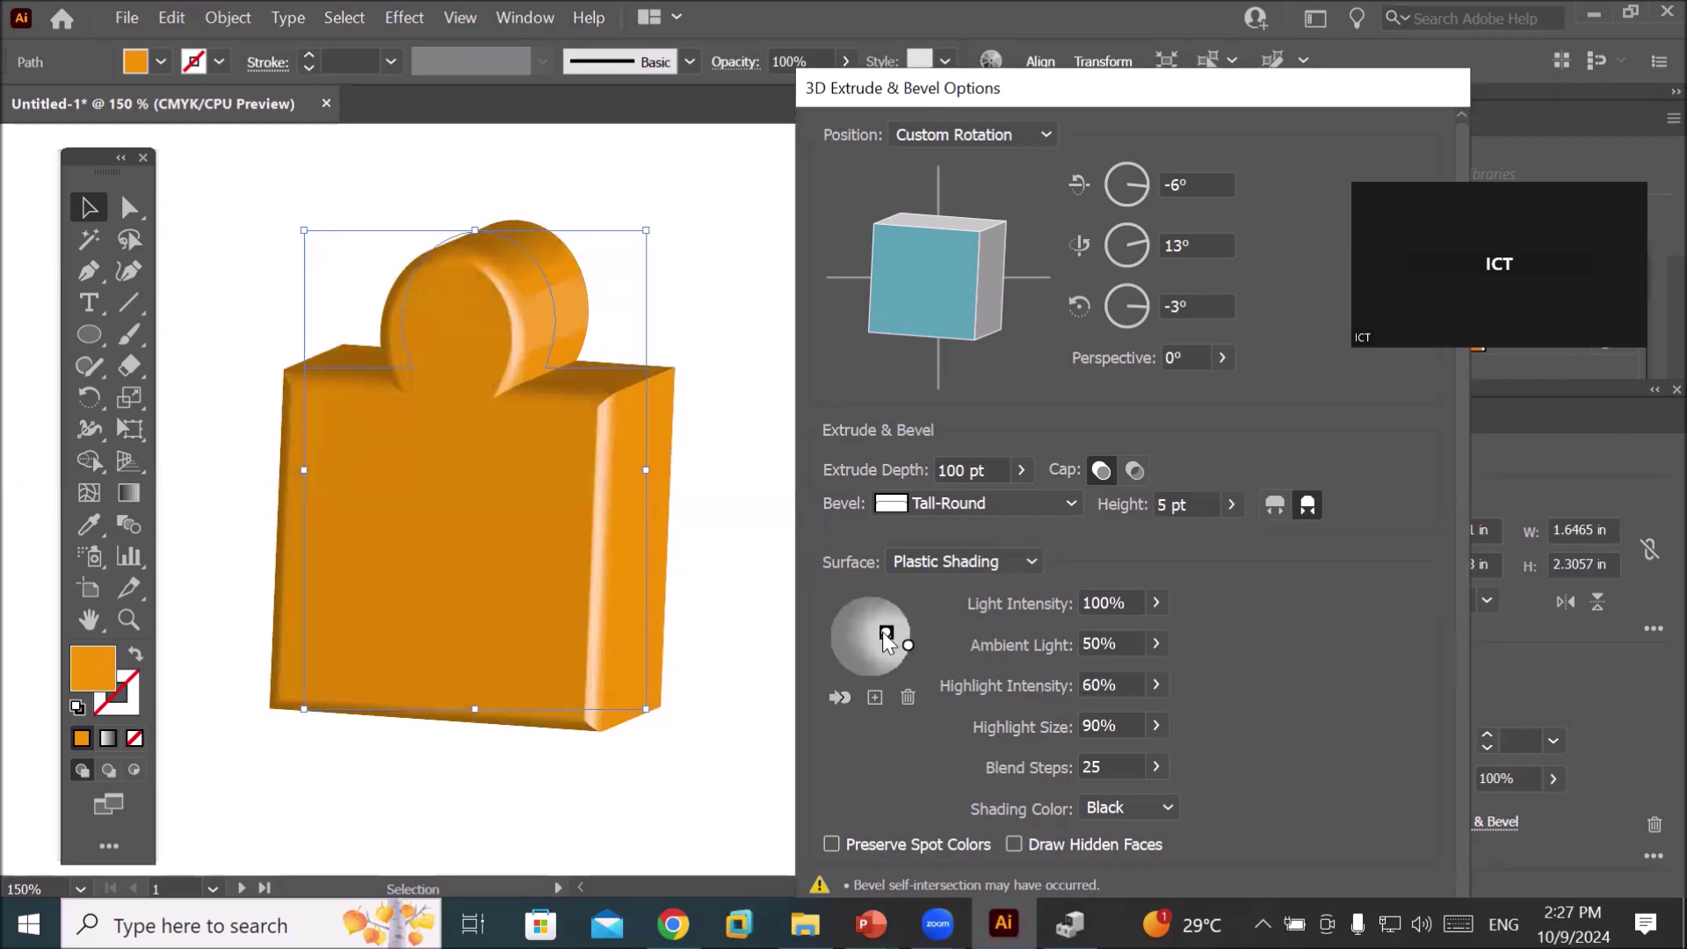
- Add another light and delete the extras, keeping one light on top and one on the right
click(874, 695)
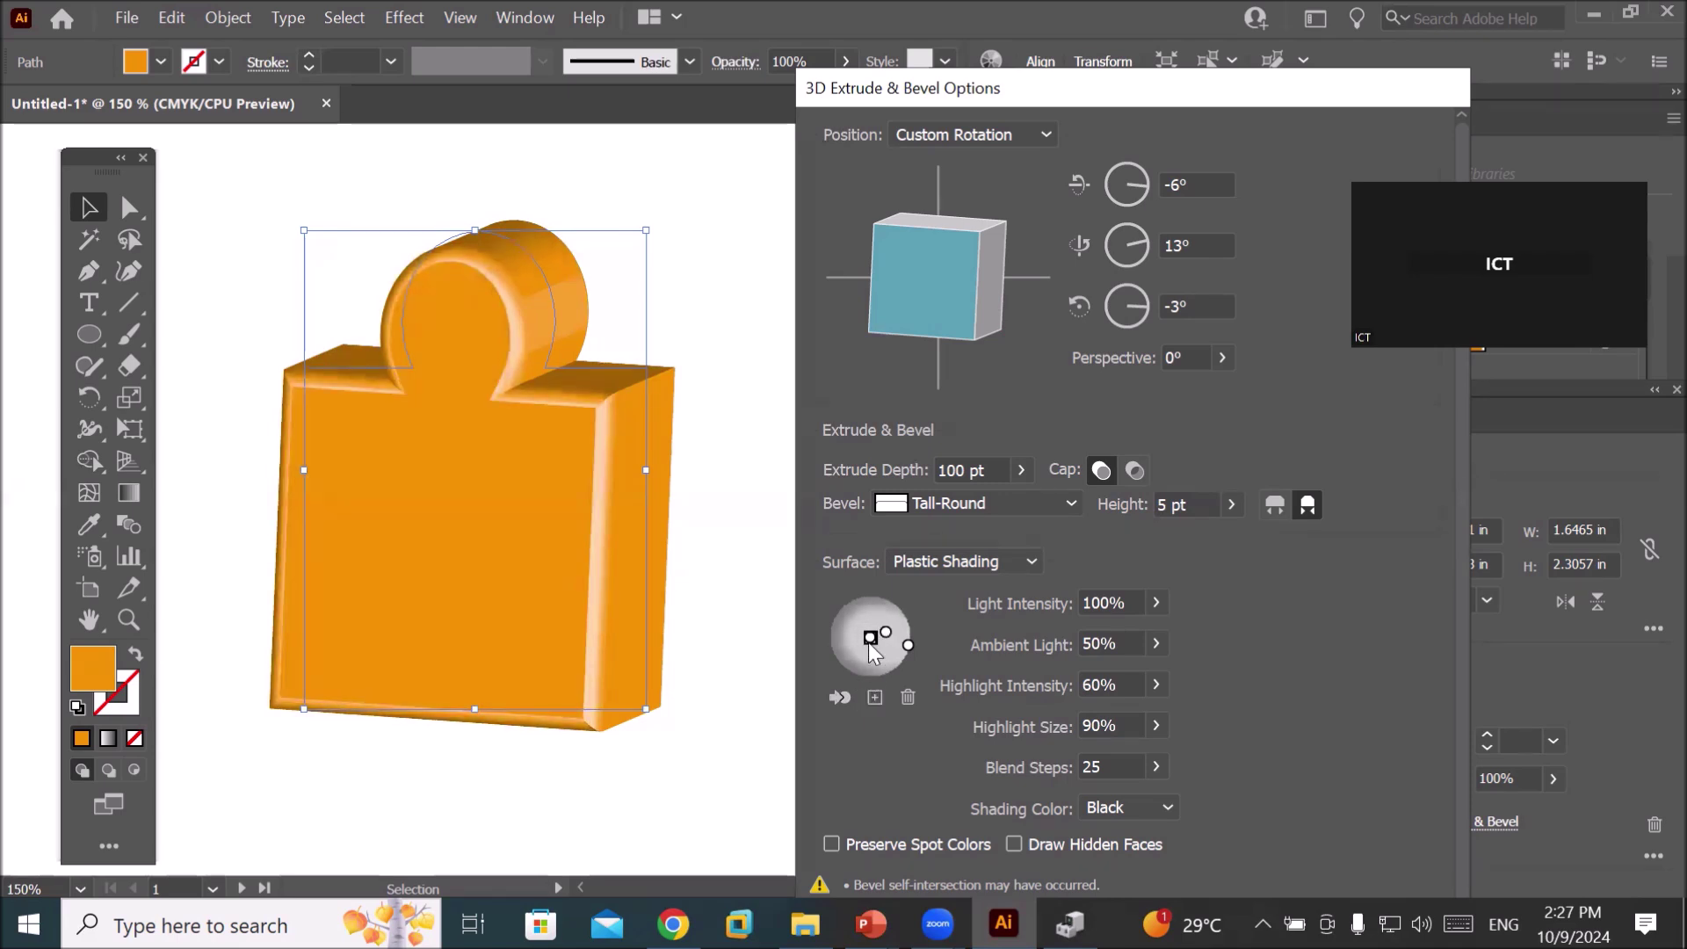
drag(870, 637, 868, 620)
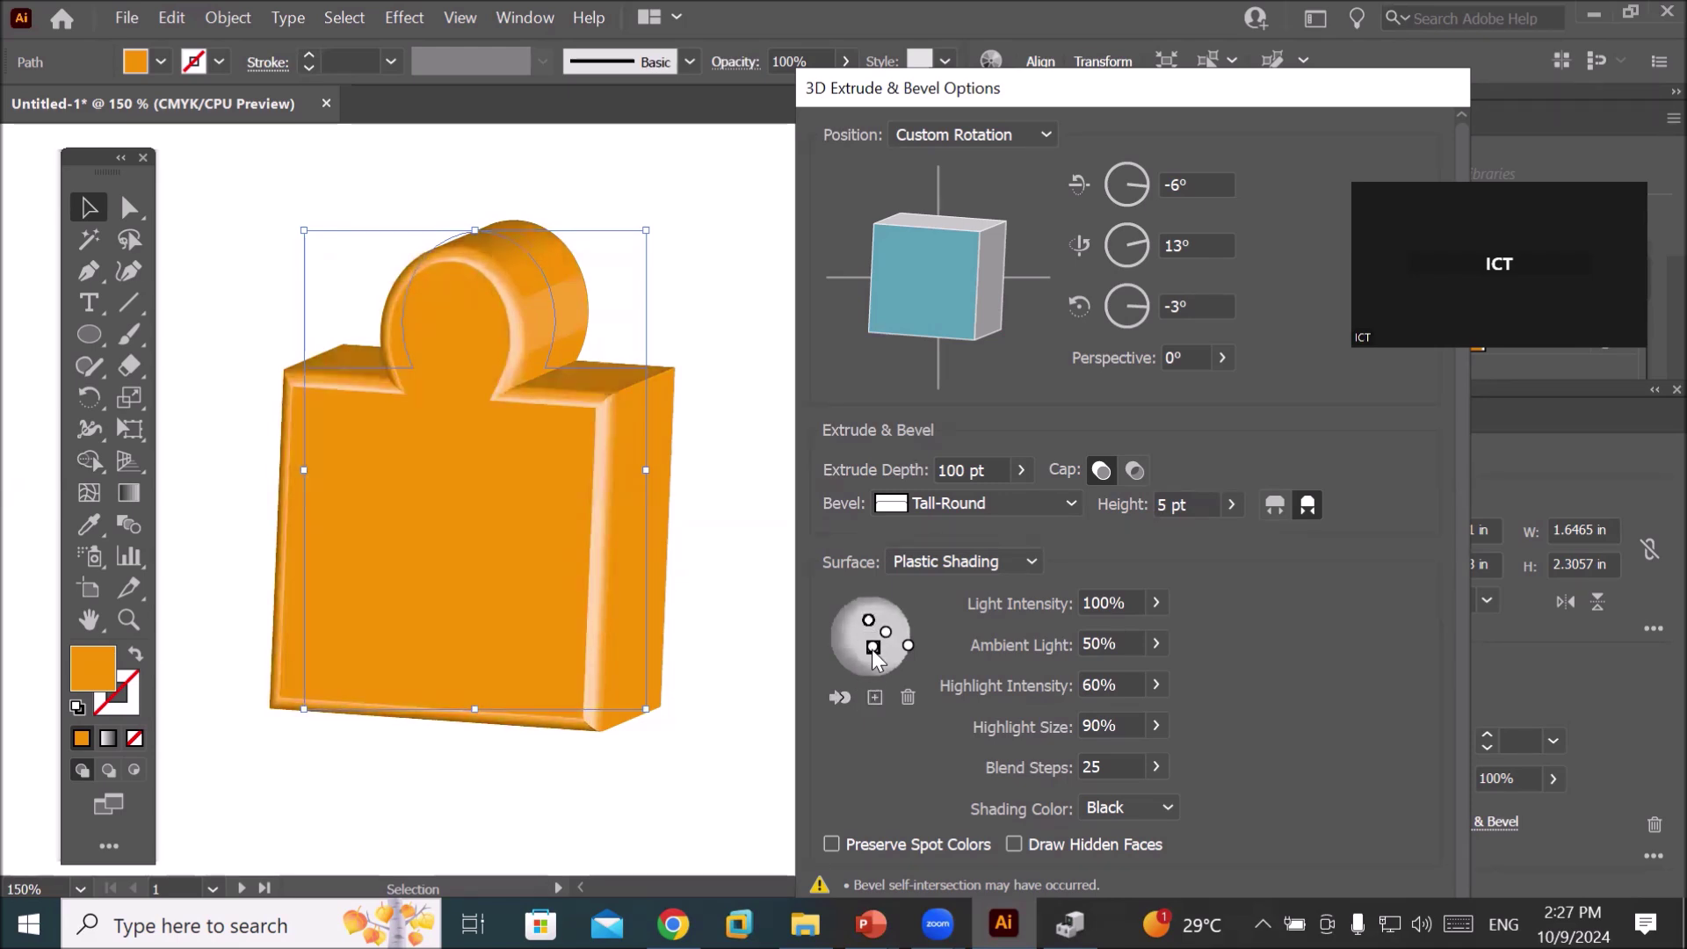
click(886, 632)
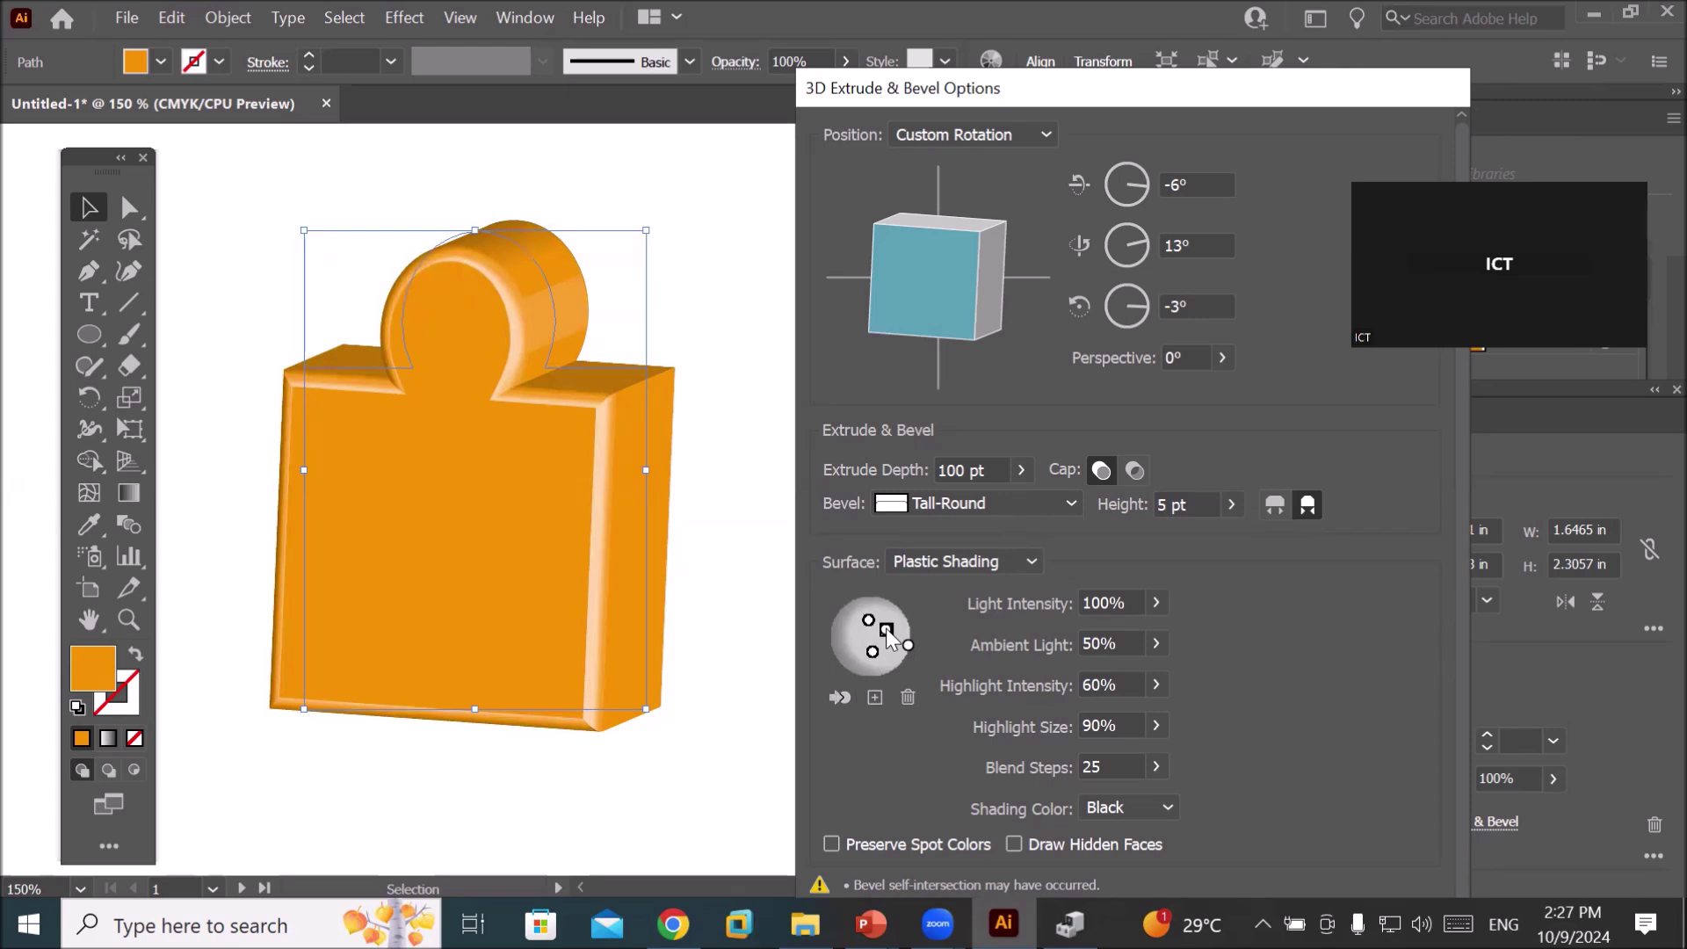
click(908, 697)
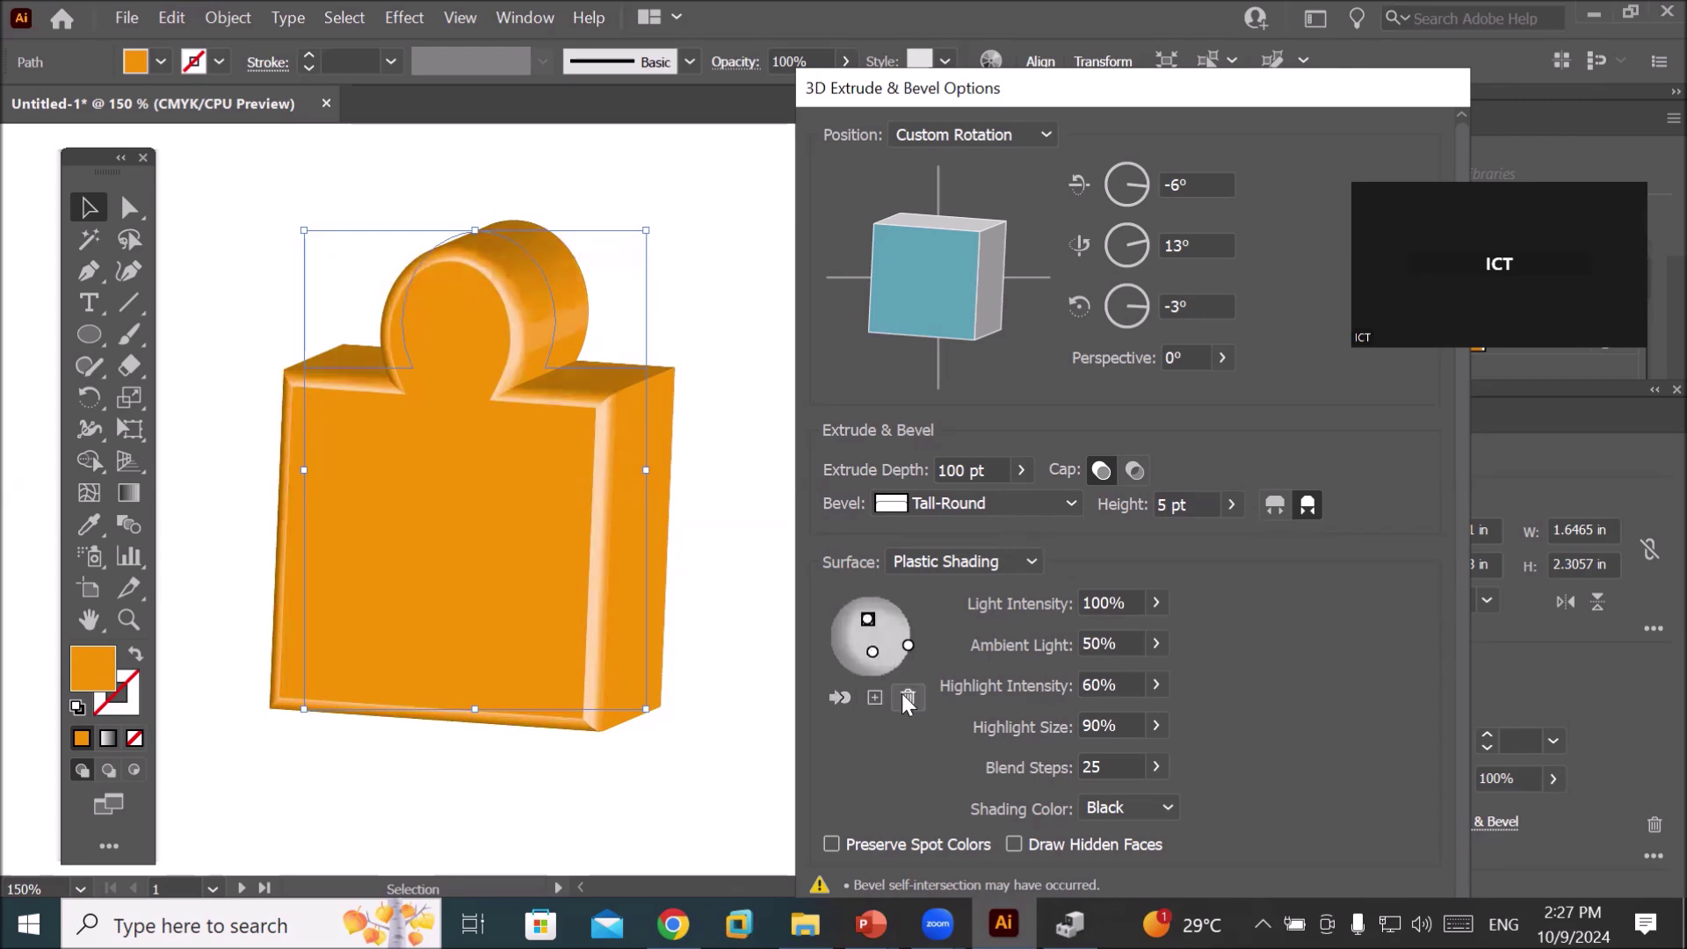
click(906, 696)
drag(870, 647, 868, 619)
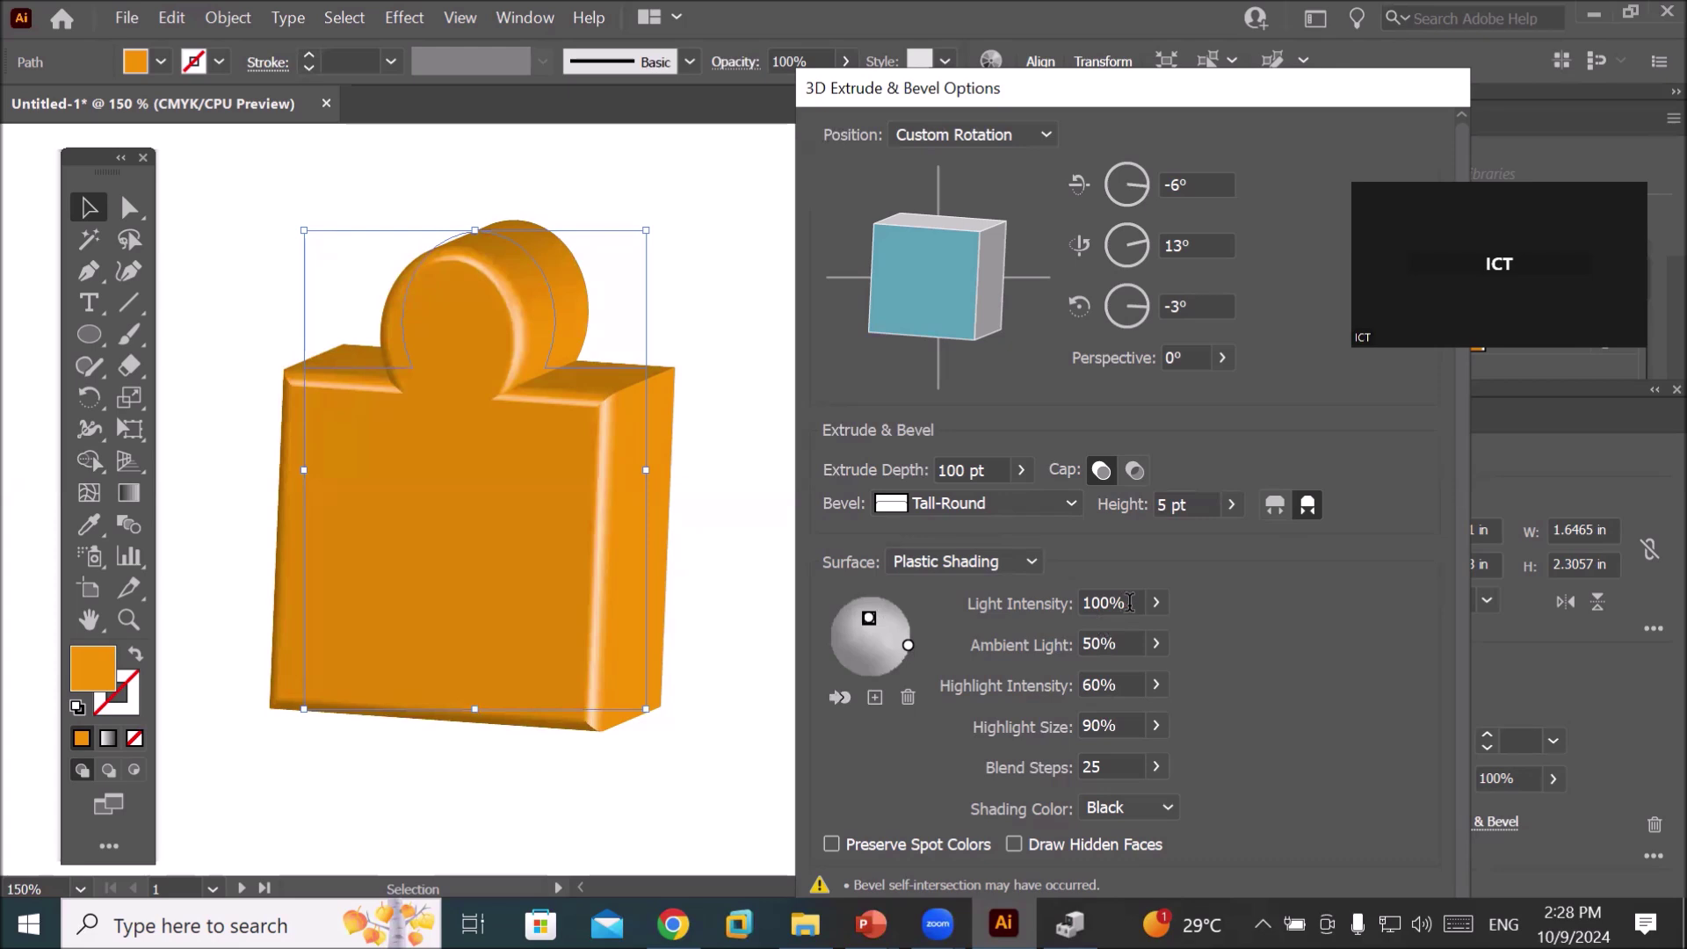
click(907, 645)
click(868, 617)
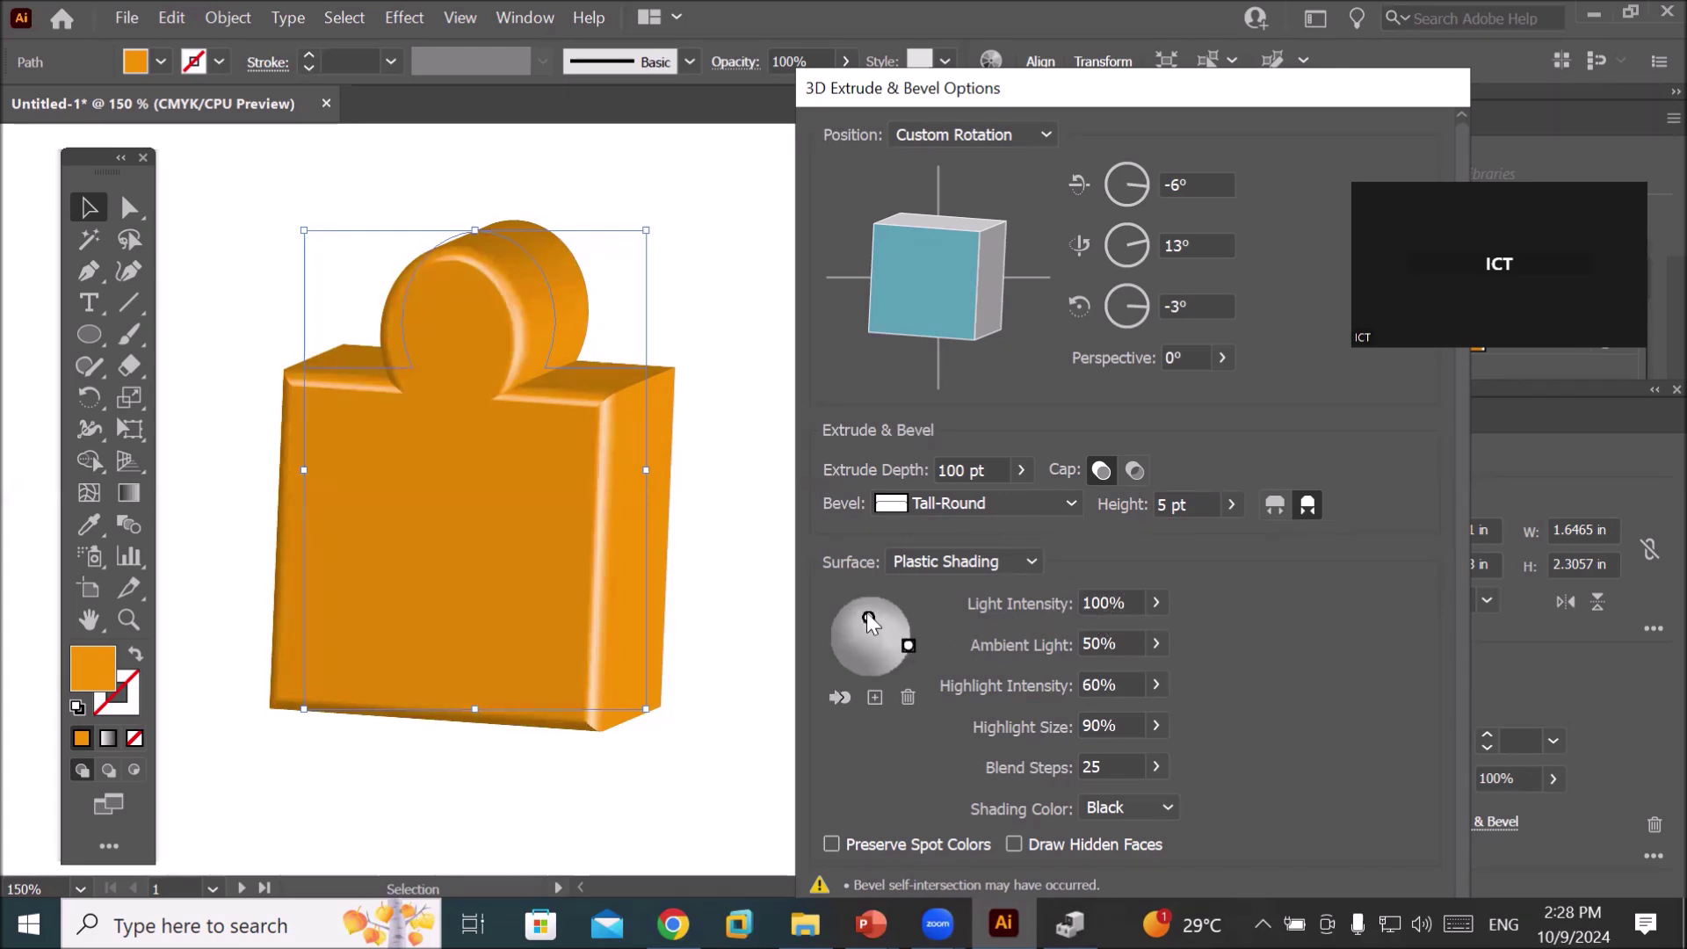
- Lower the top light's intensity to 71%
click(1156, 601)
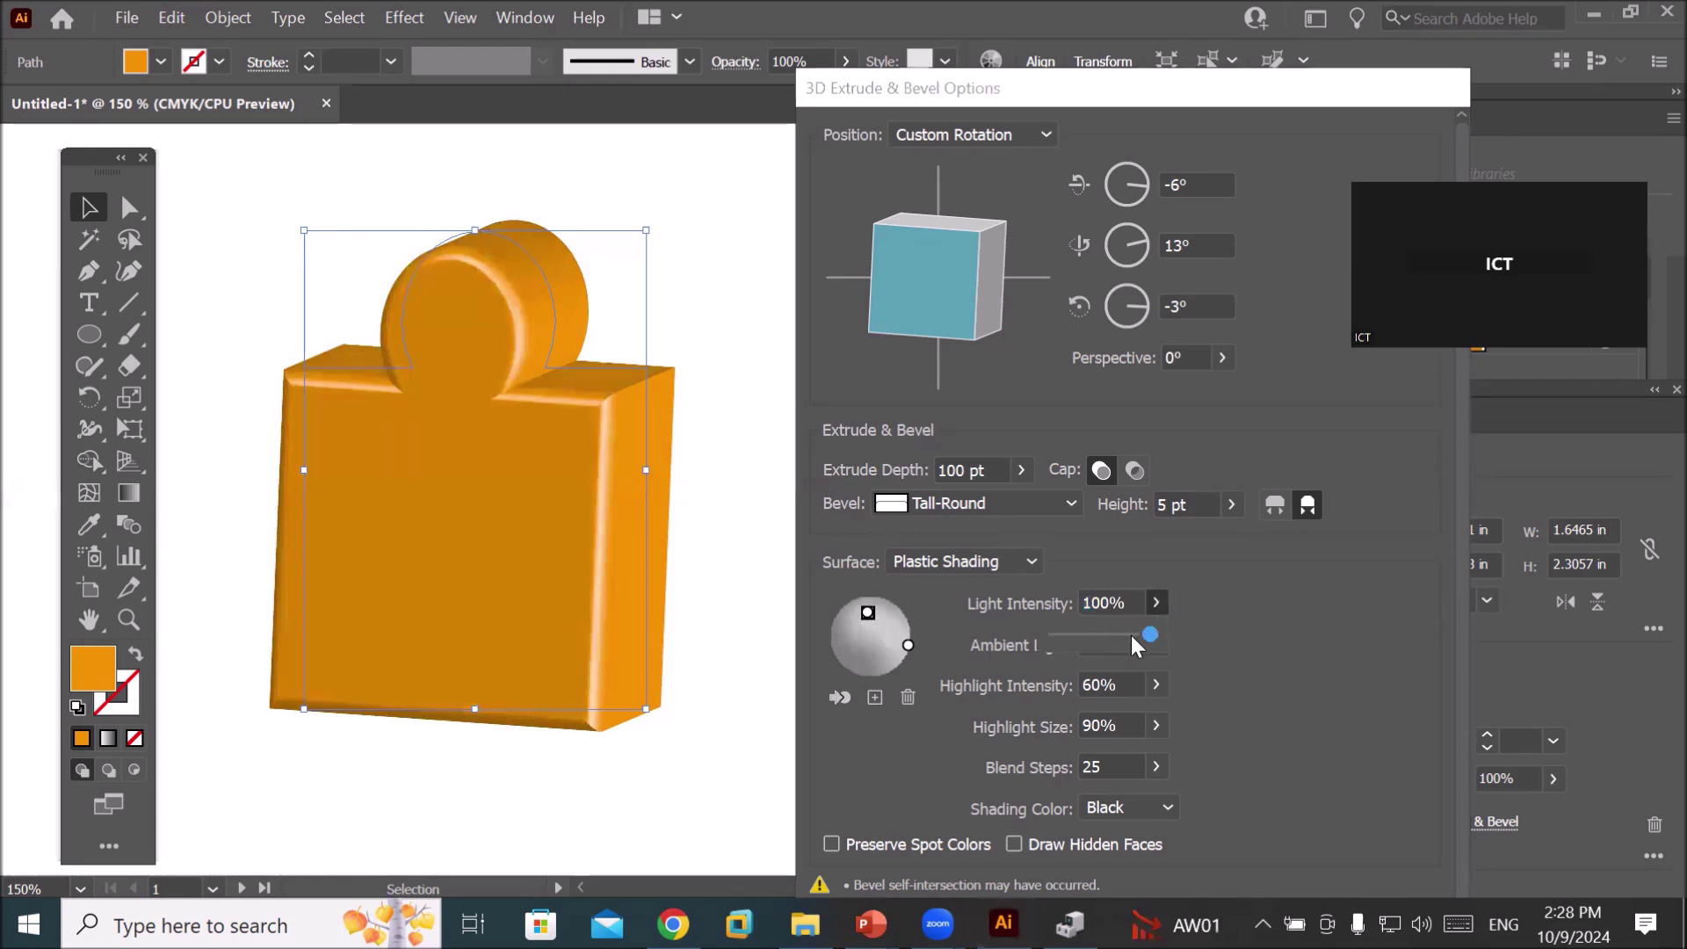
drag(1127, 633, 1119, 634)
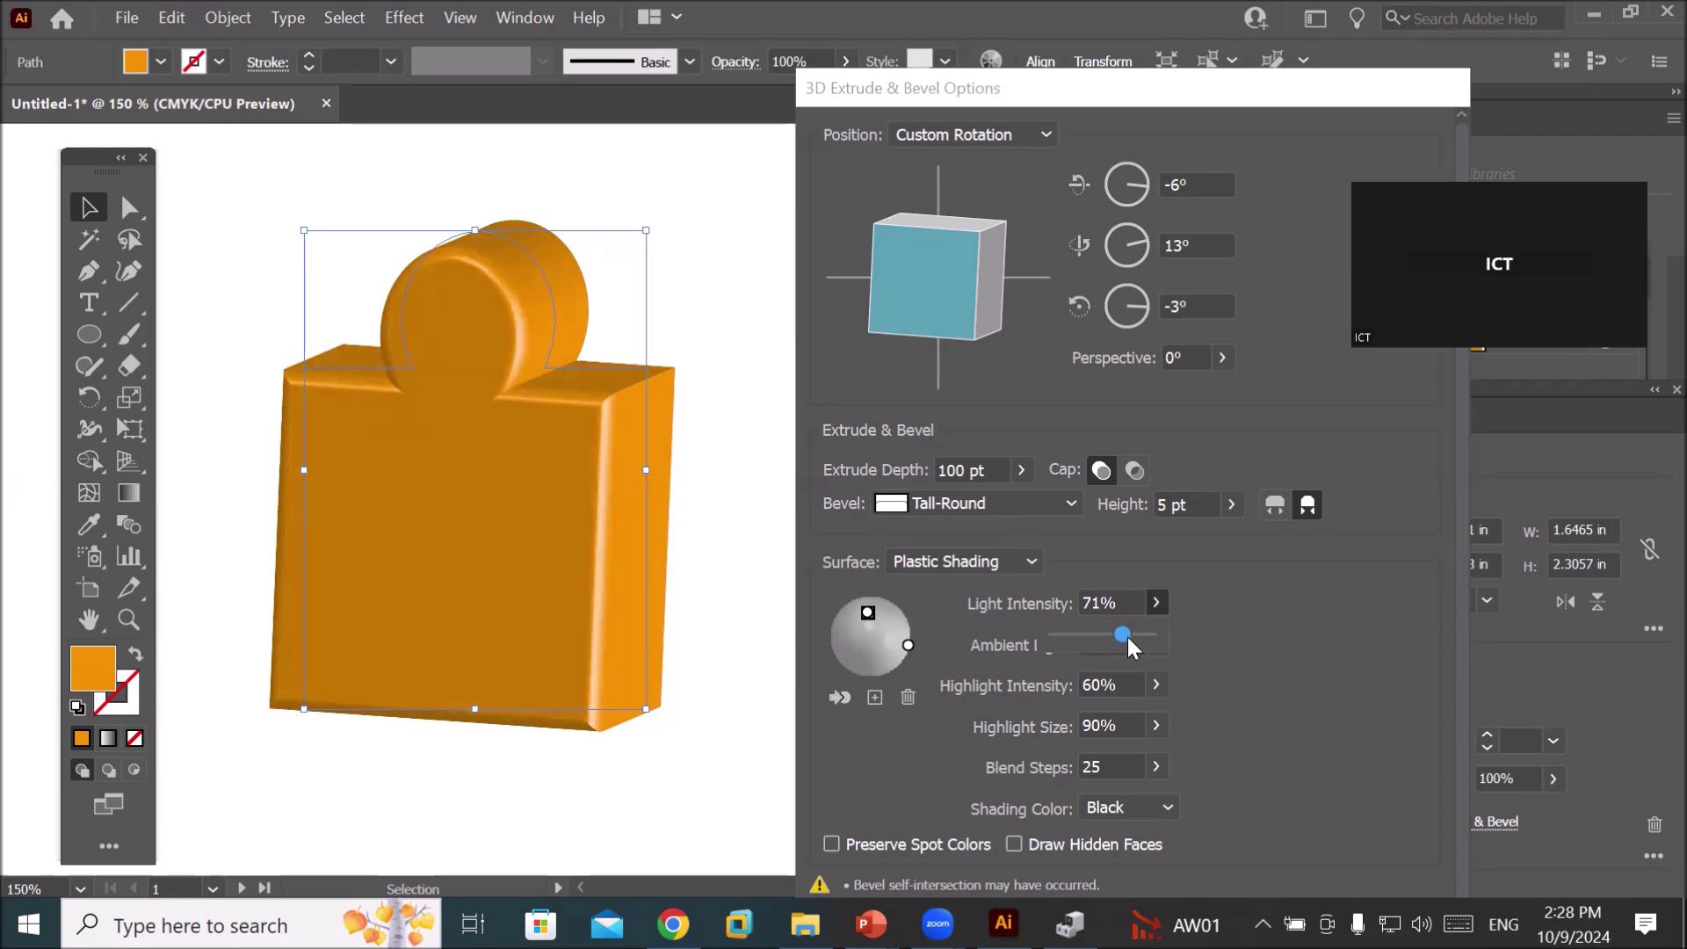
click(1203, 622)
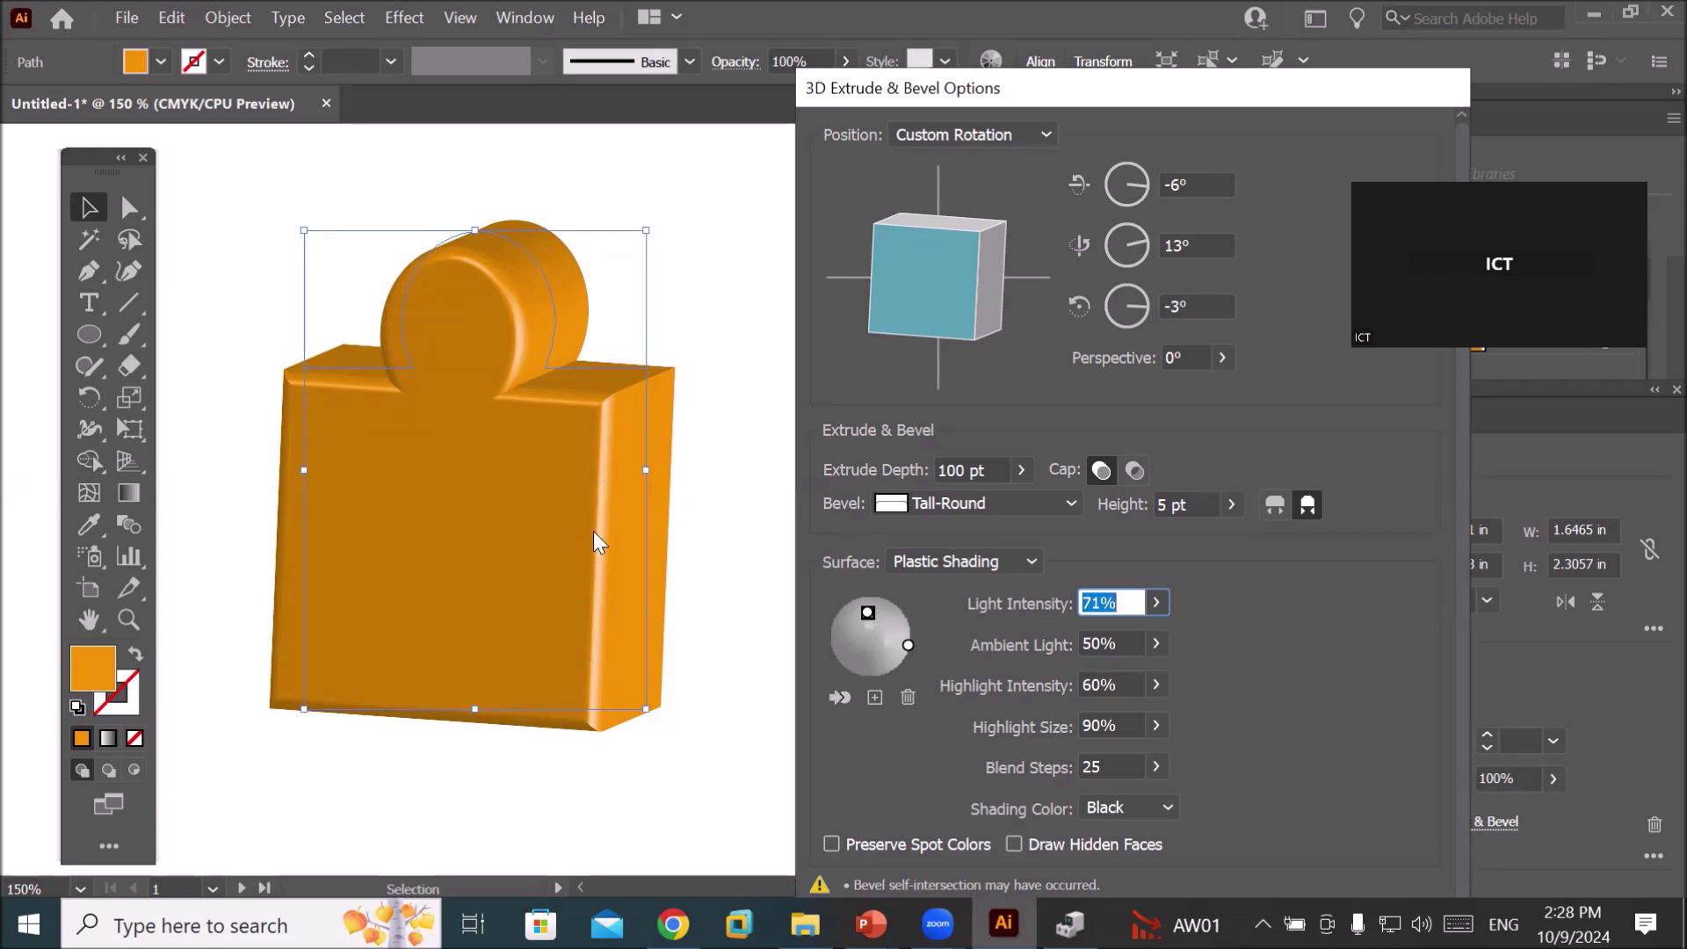
- Set the Highlight Intensity slider to 92%
click(1157, 680)
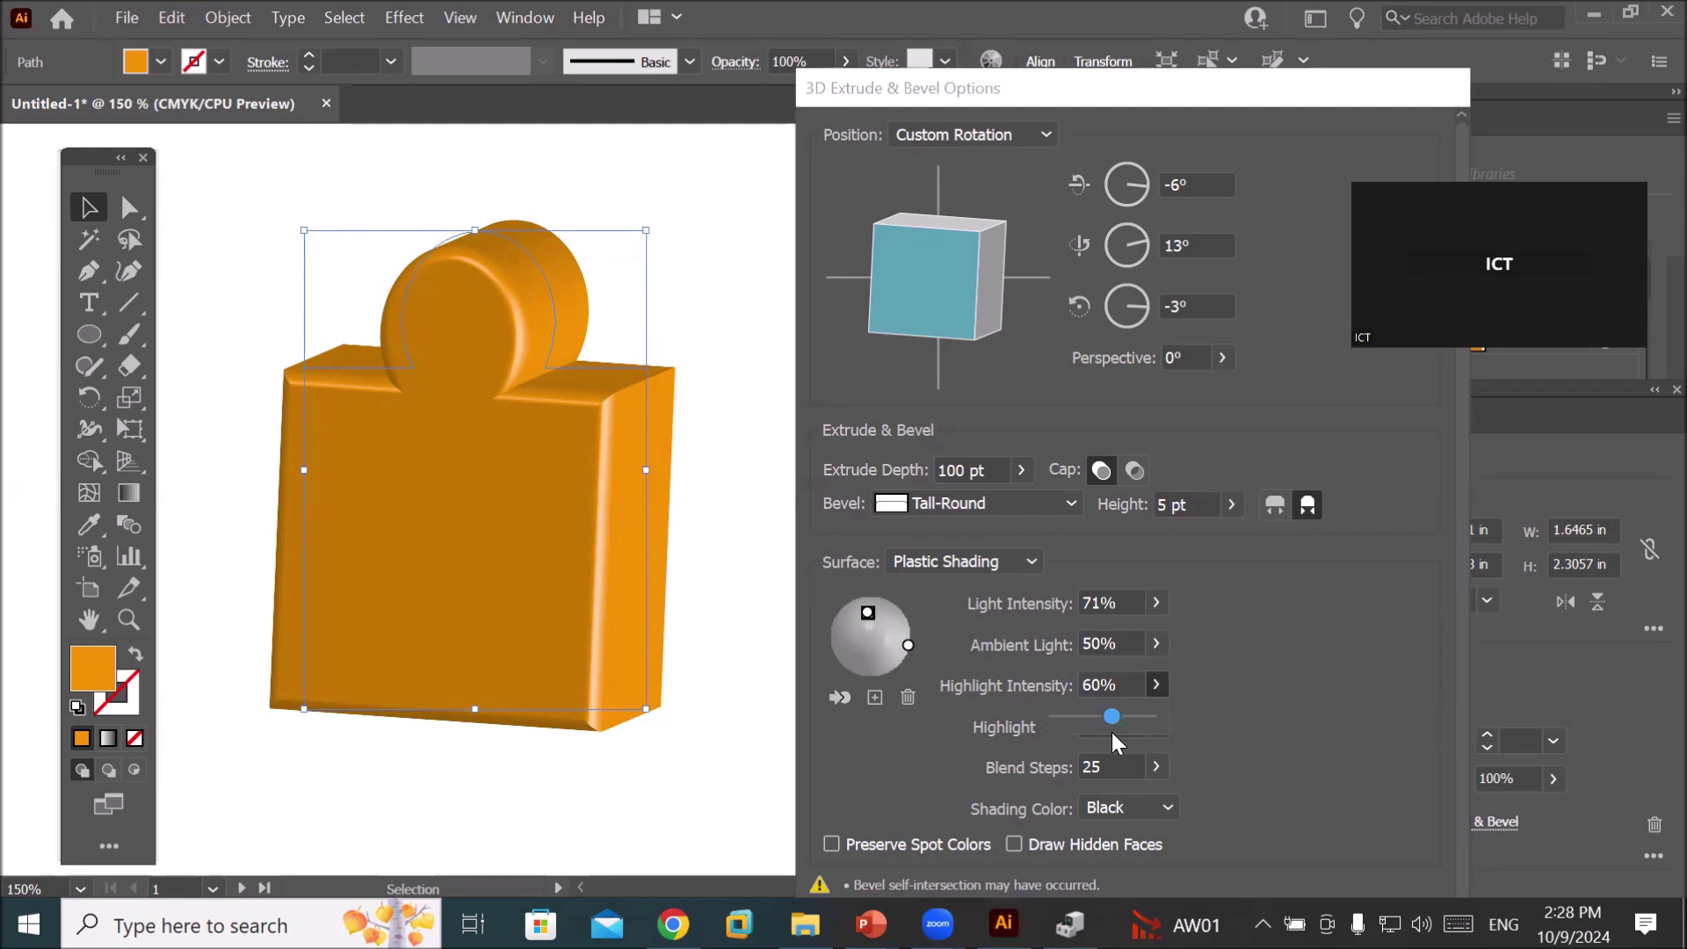
drag(1135, 720, 1172, 720)
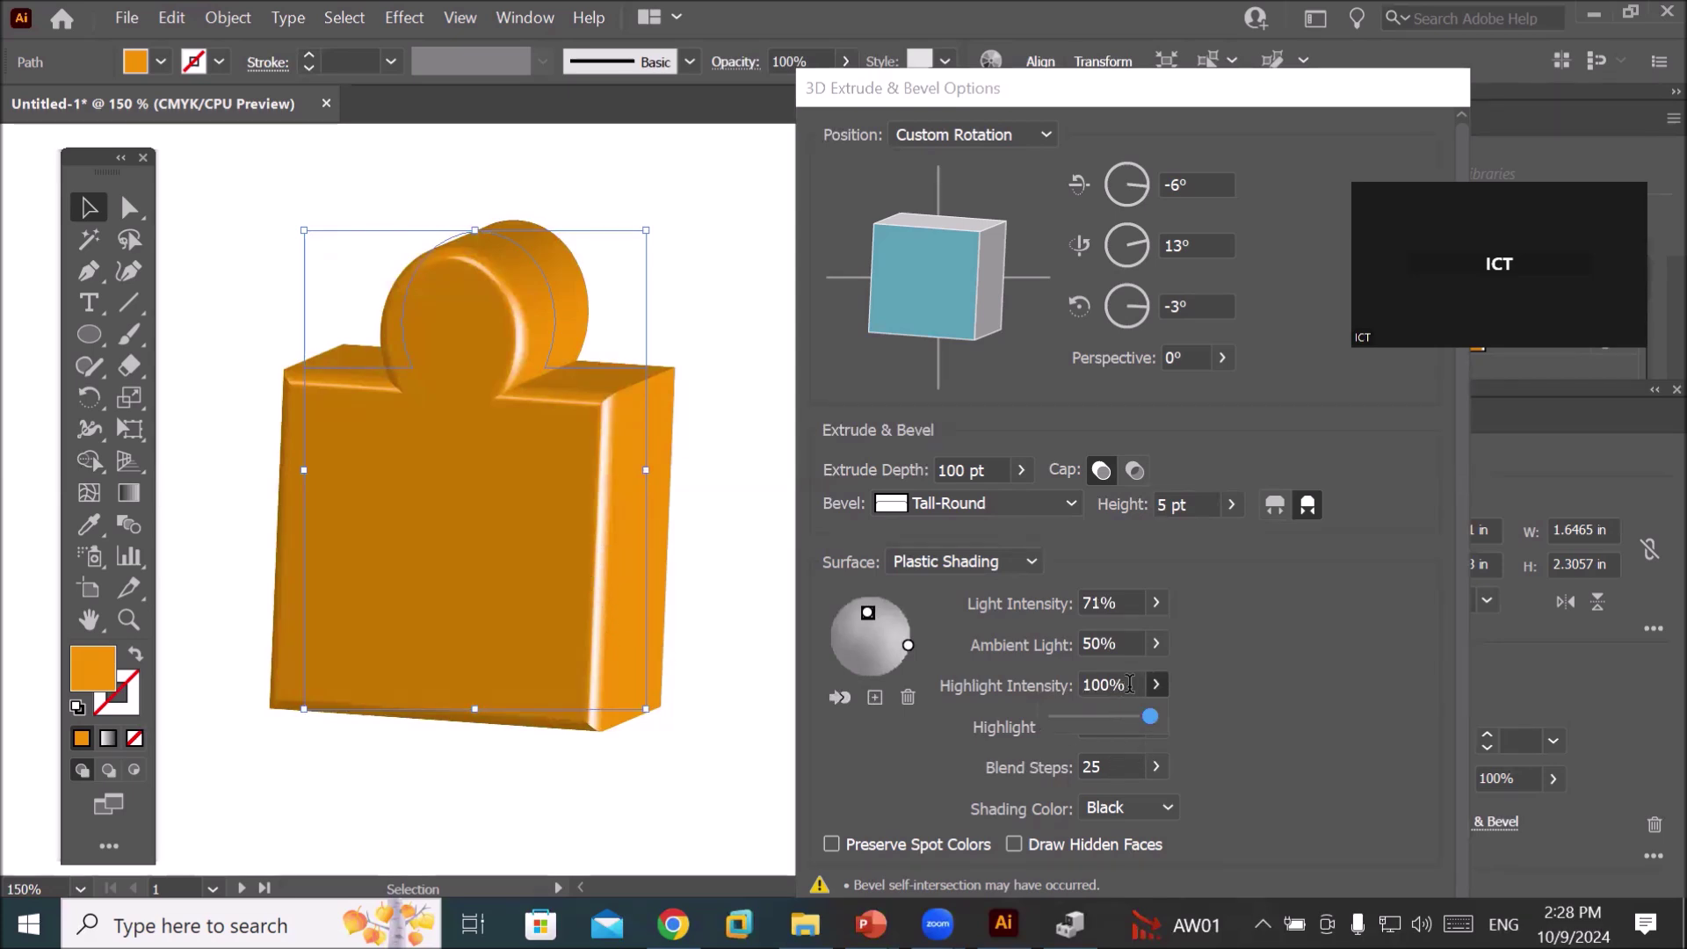
drag(1151, 714, 1143, 716)
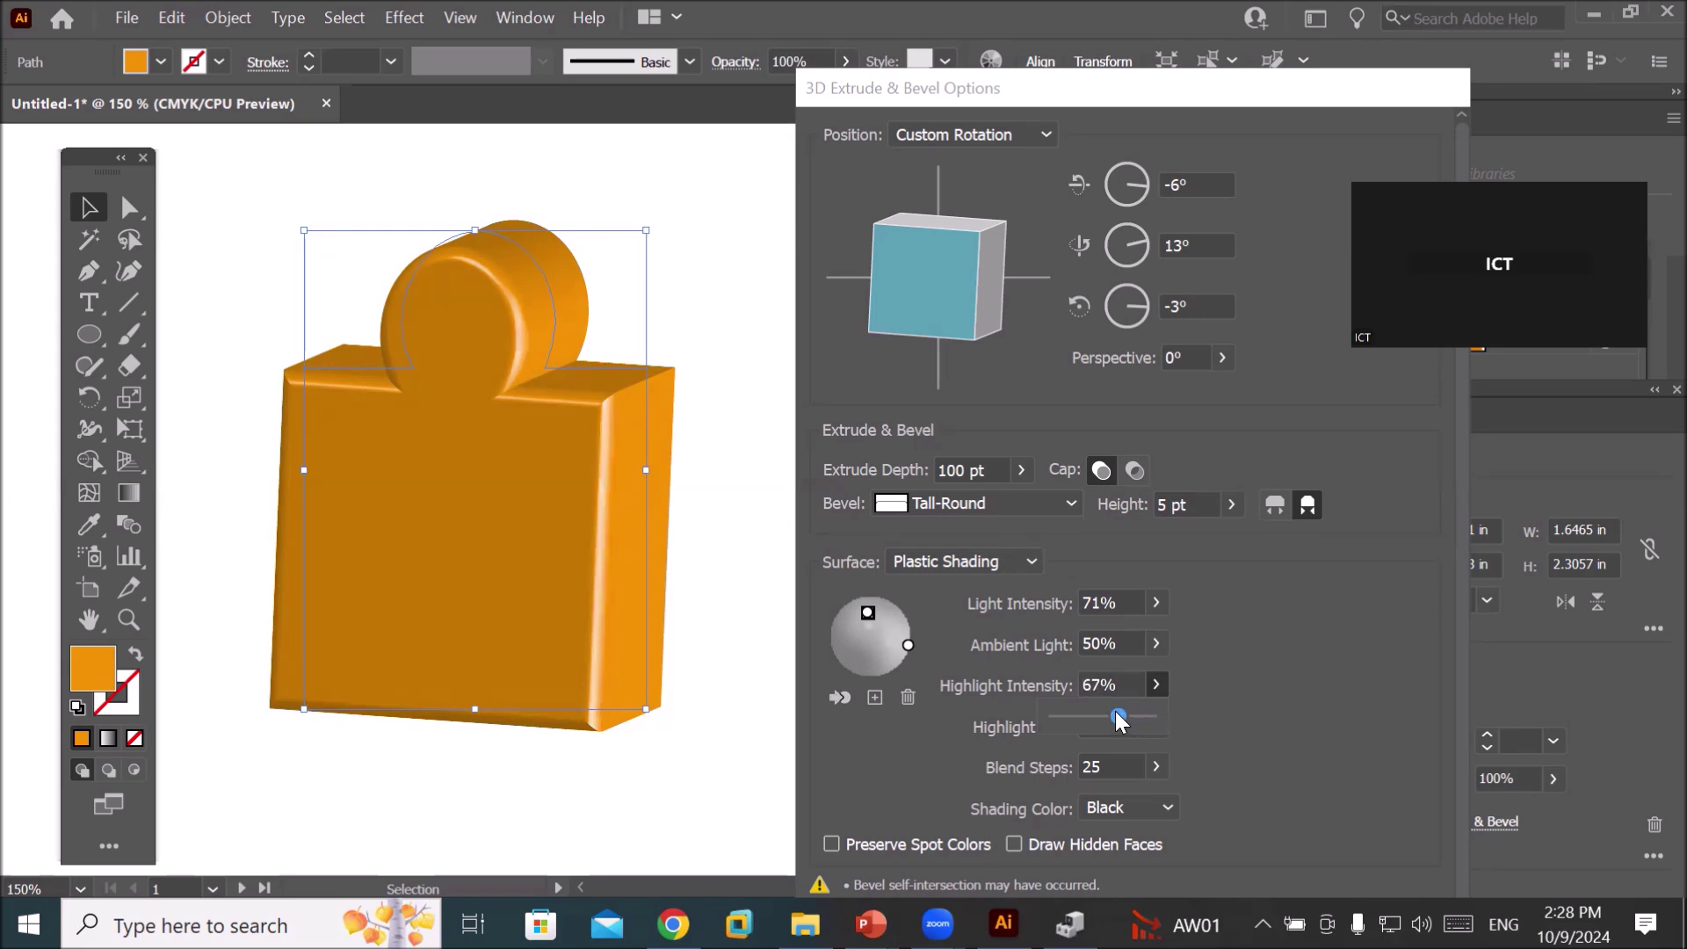
drag(1097, 713, 1094, 713)
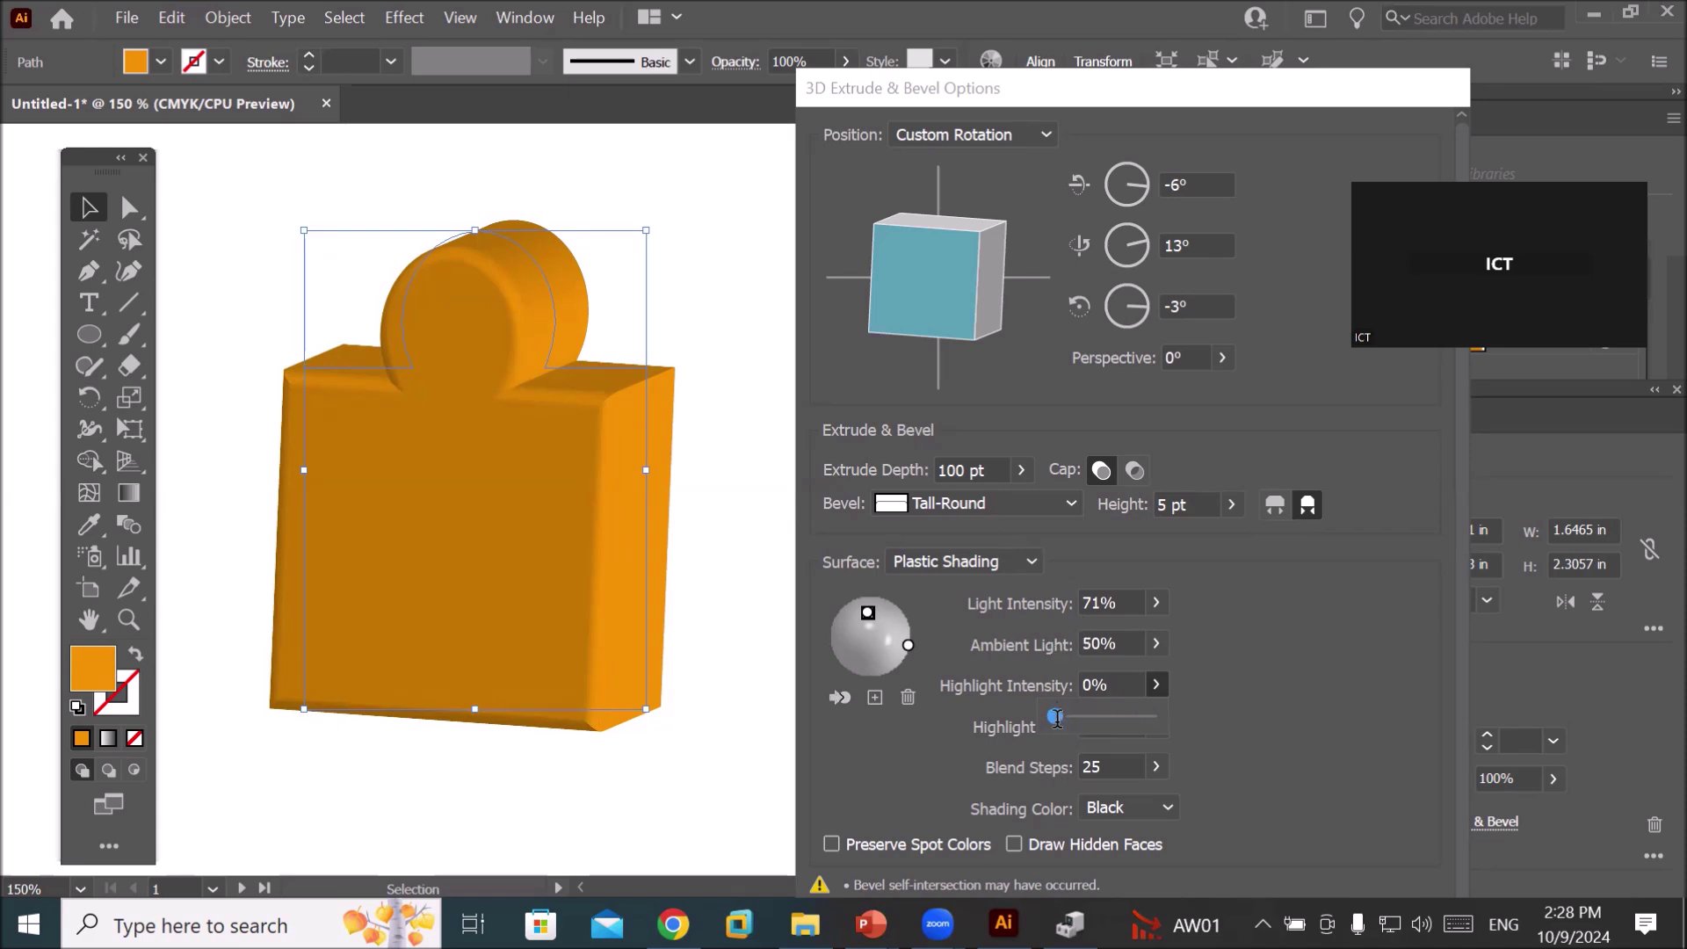
drag(1111, 722, 1141, 709)
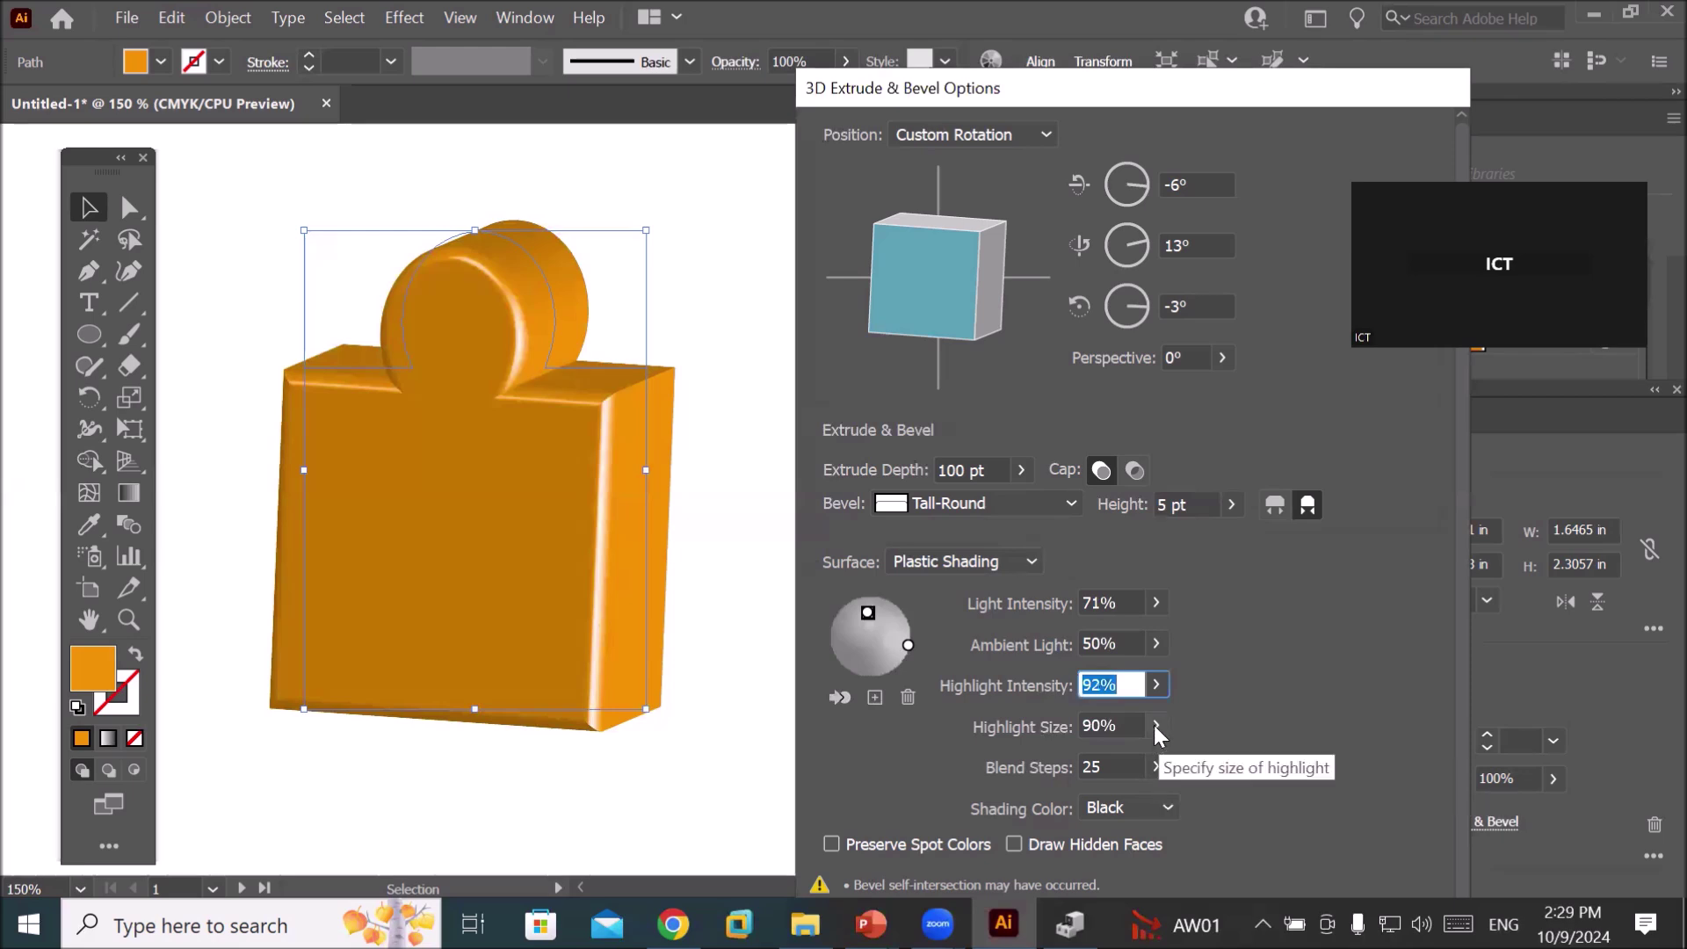
click(1154, 729)
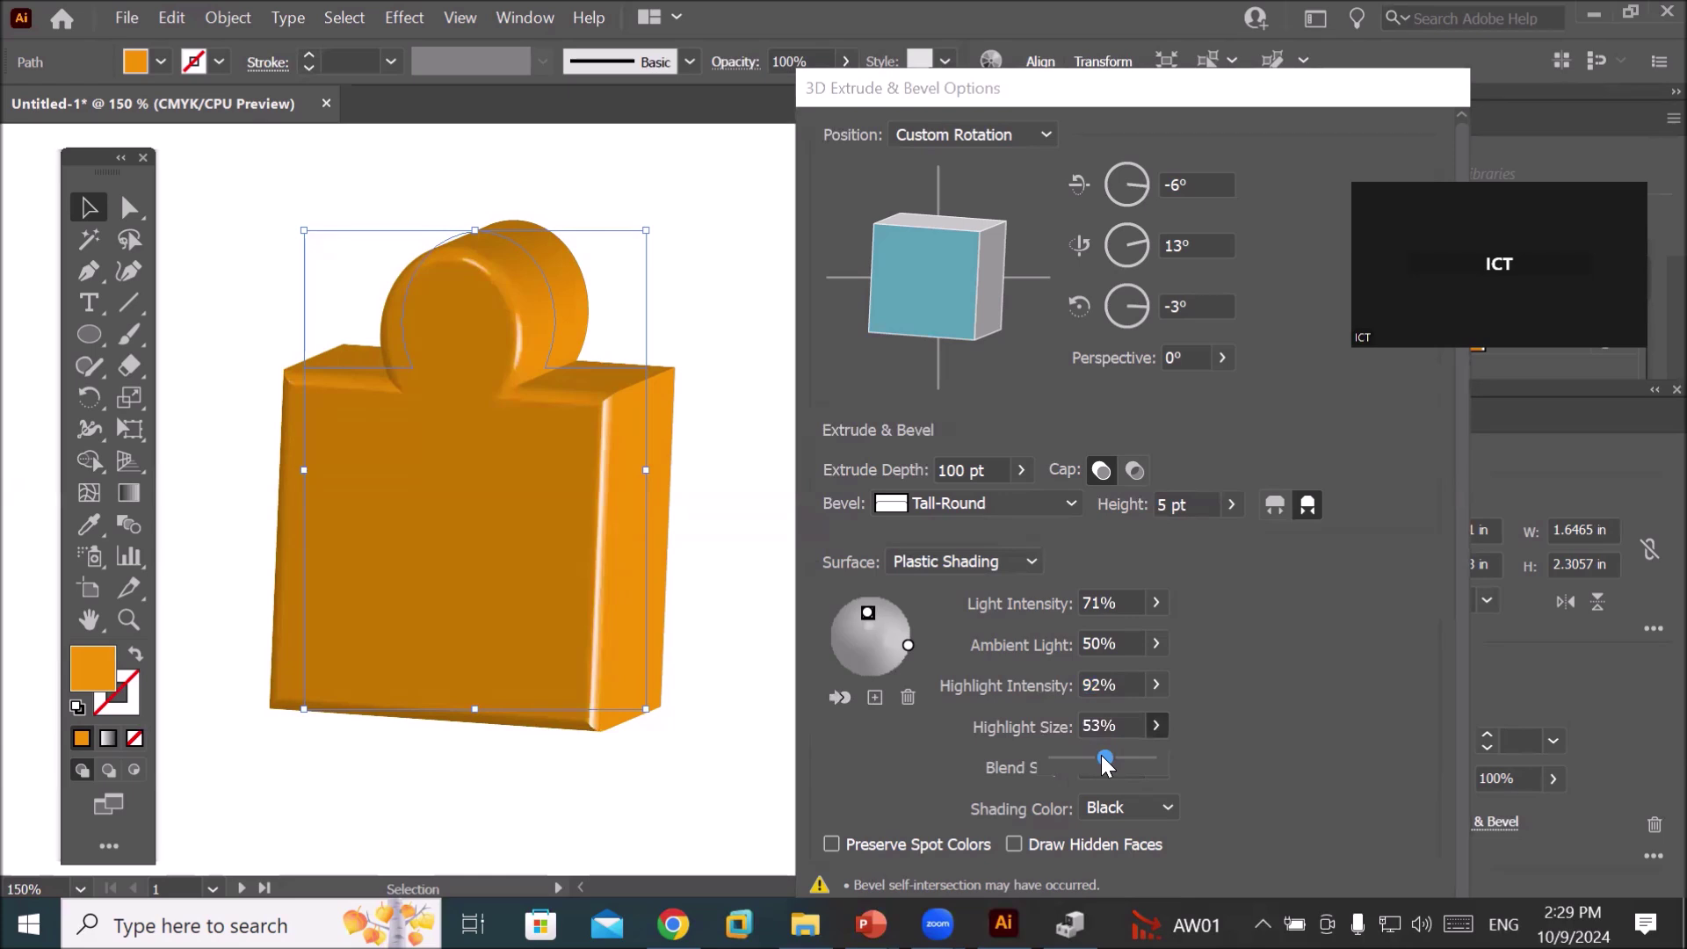
- Set Highlight Size to 63% and Blend Steps to the maximum 256
mouse_move(1101, 764)
mouse_down()
mouse_move(1052, 755)
mouse_move(1115, 745)
mouse_up()
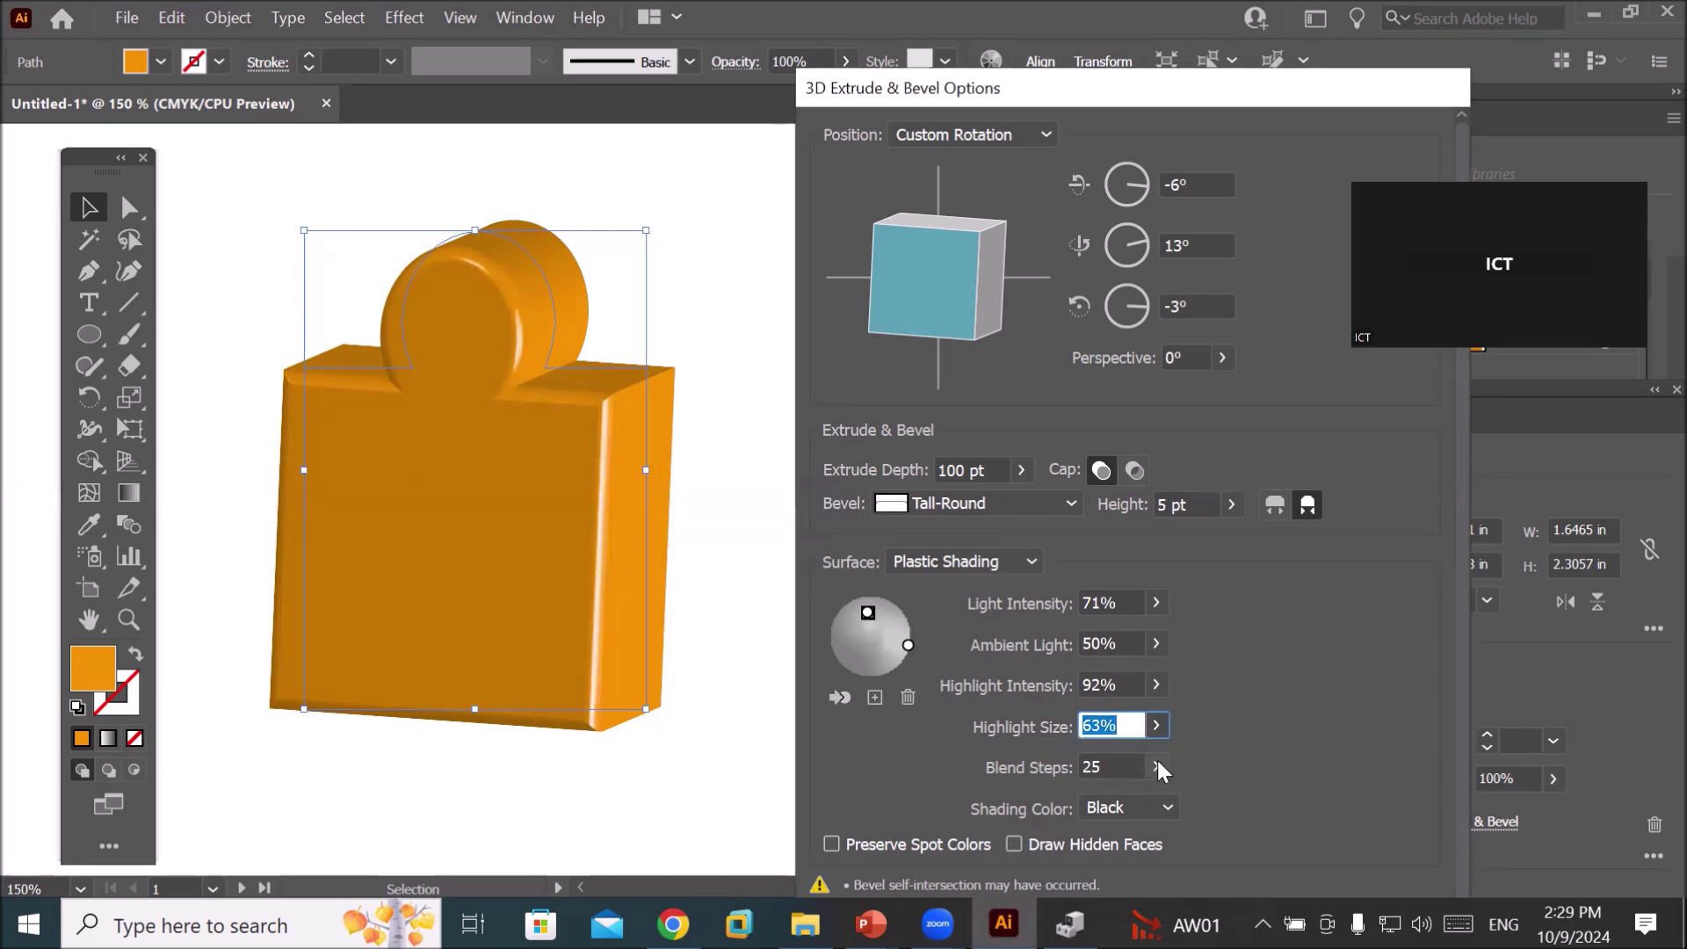
click(1157, 767)
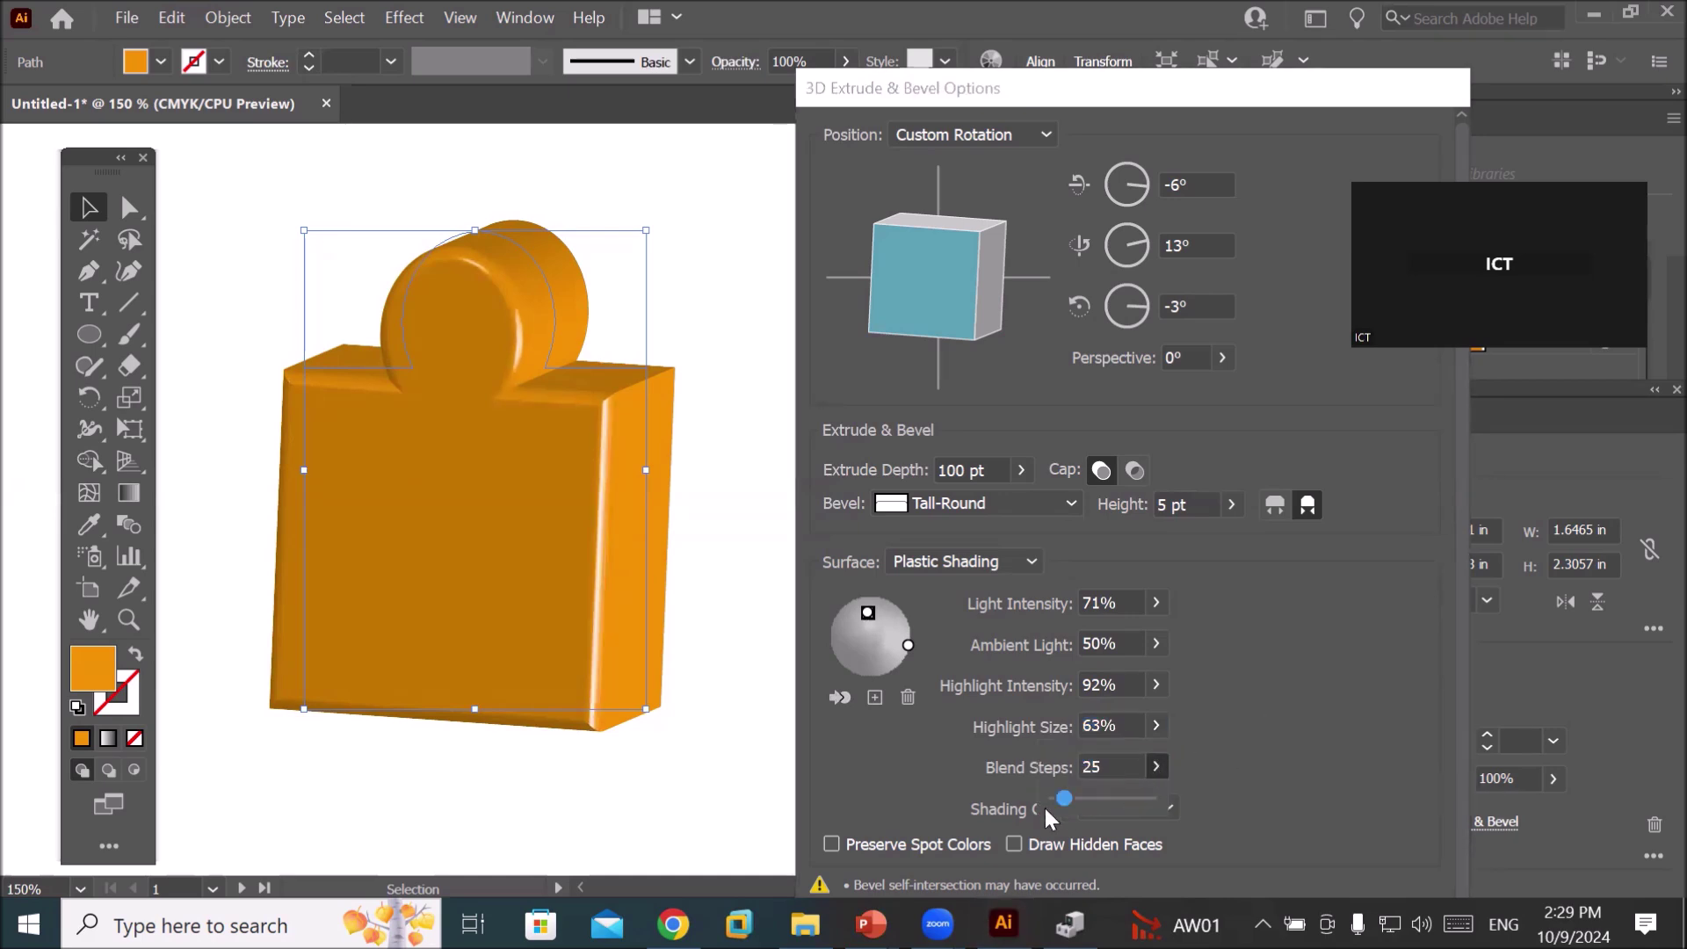
click(1113, 777)
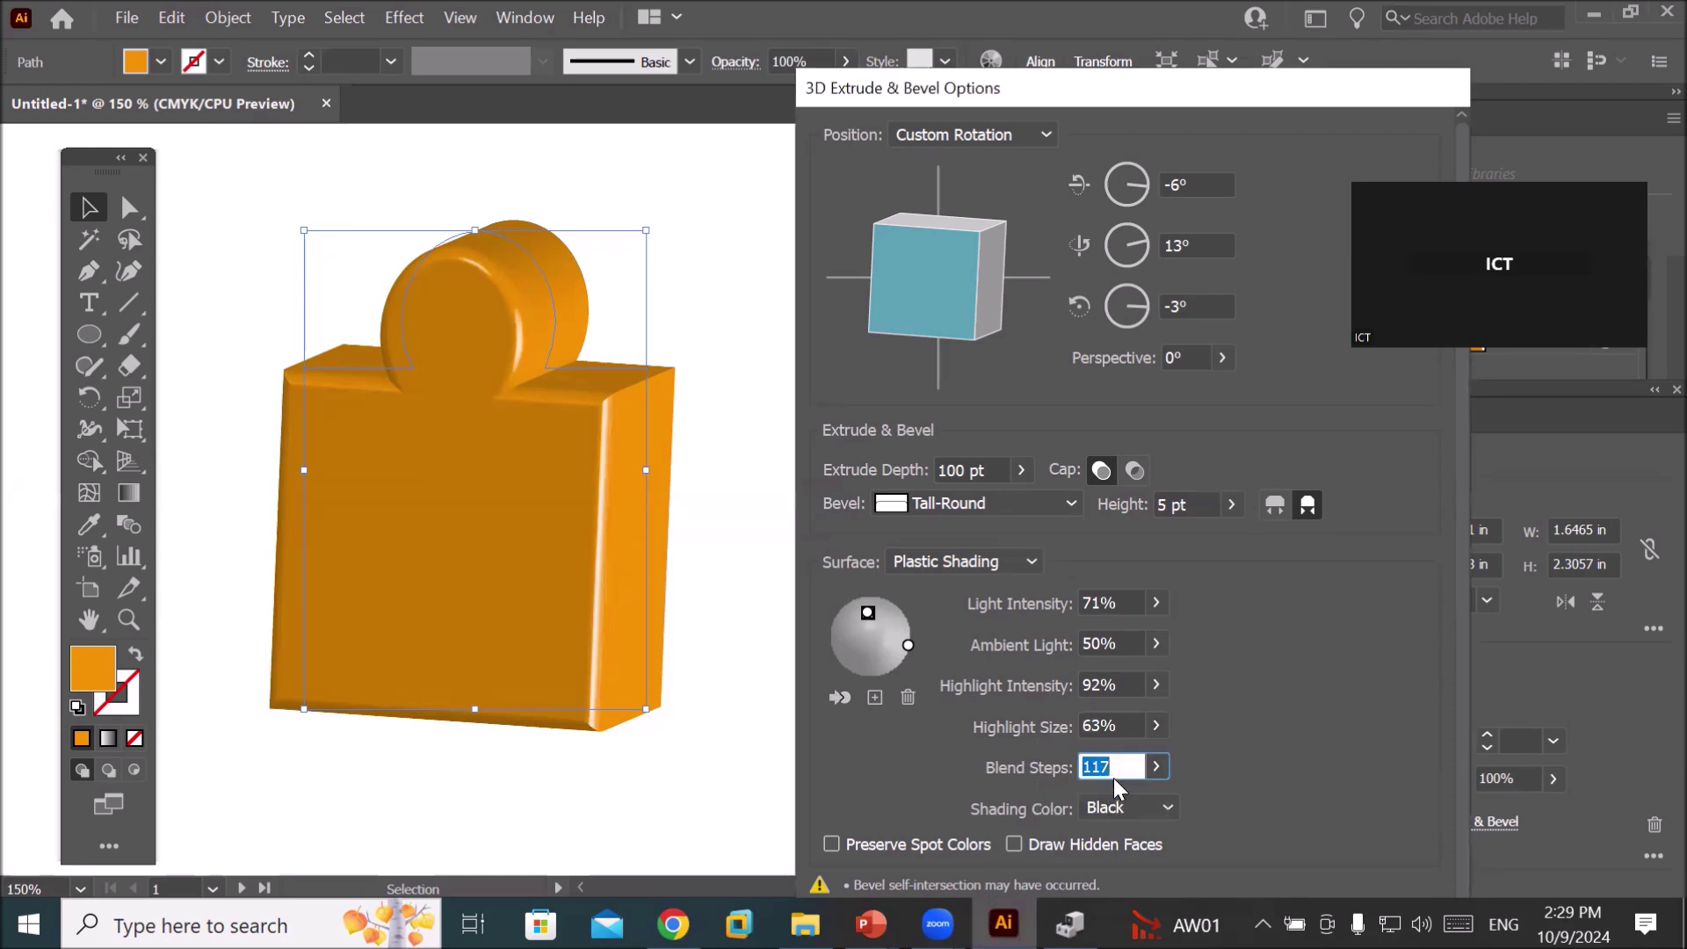
click(1156, 767)
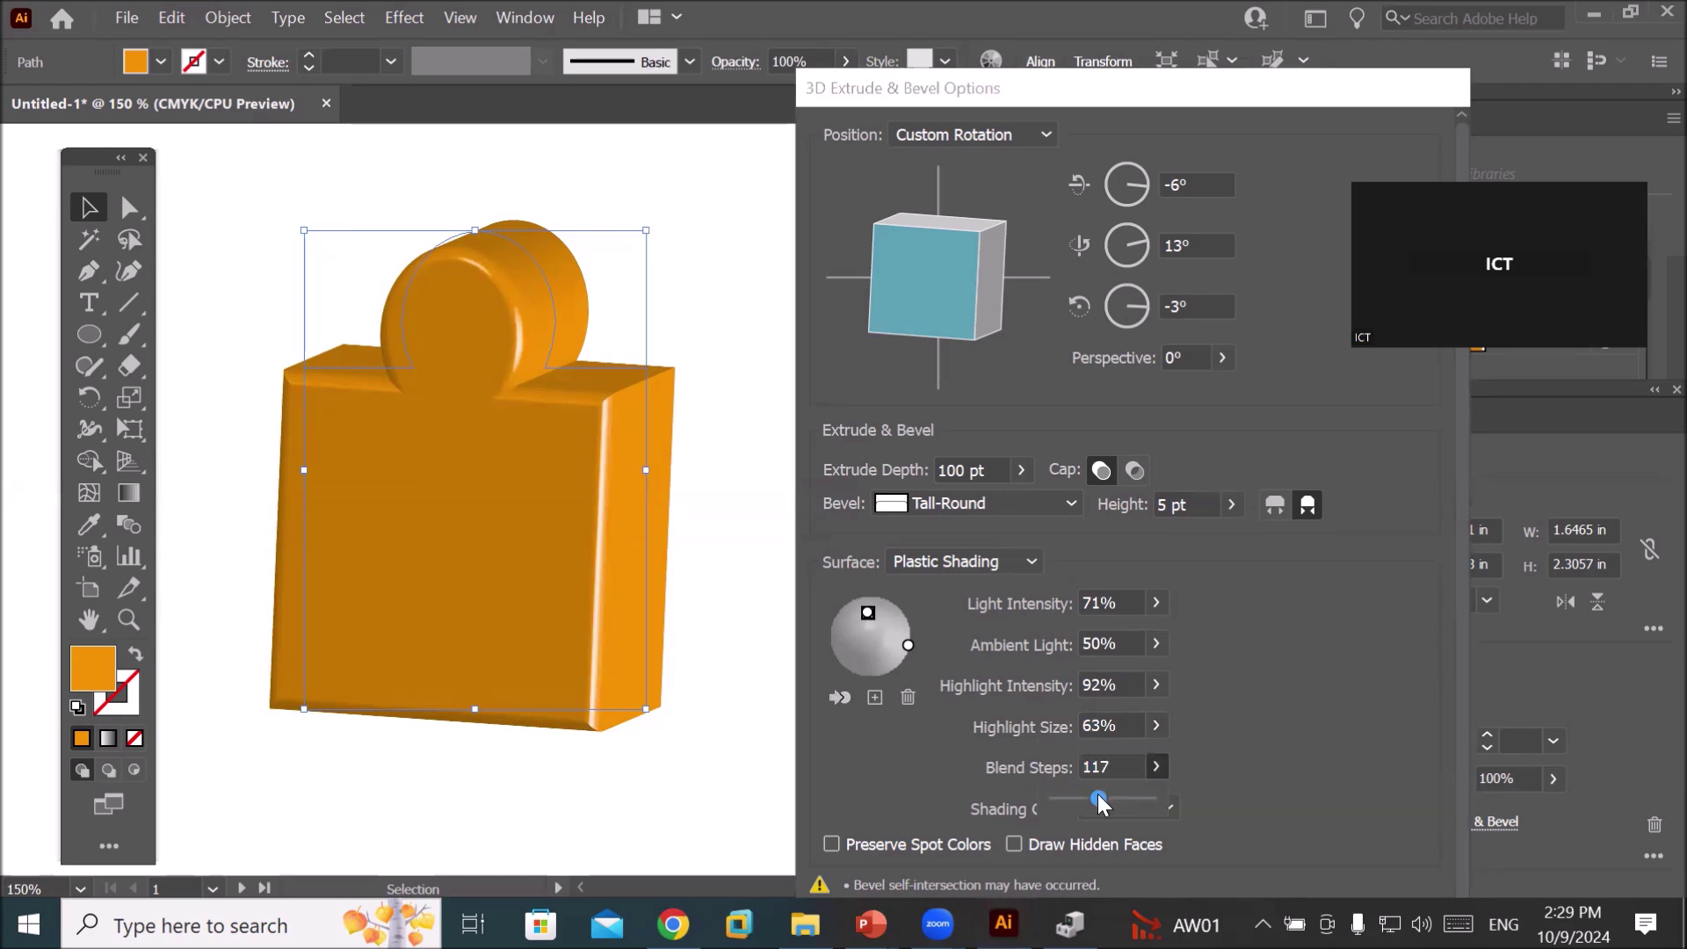
drag(1125, 805, 1158, 807)
click(1218, 721)
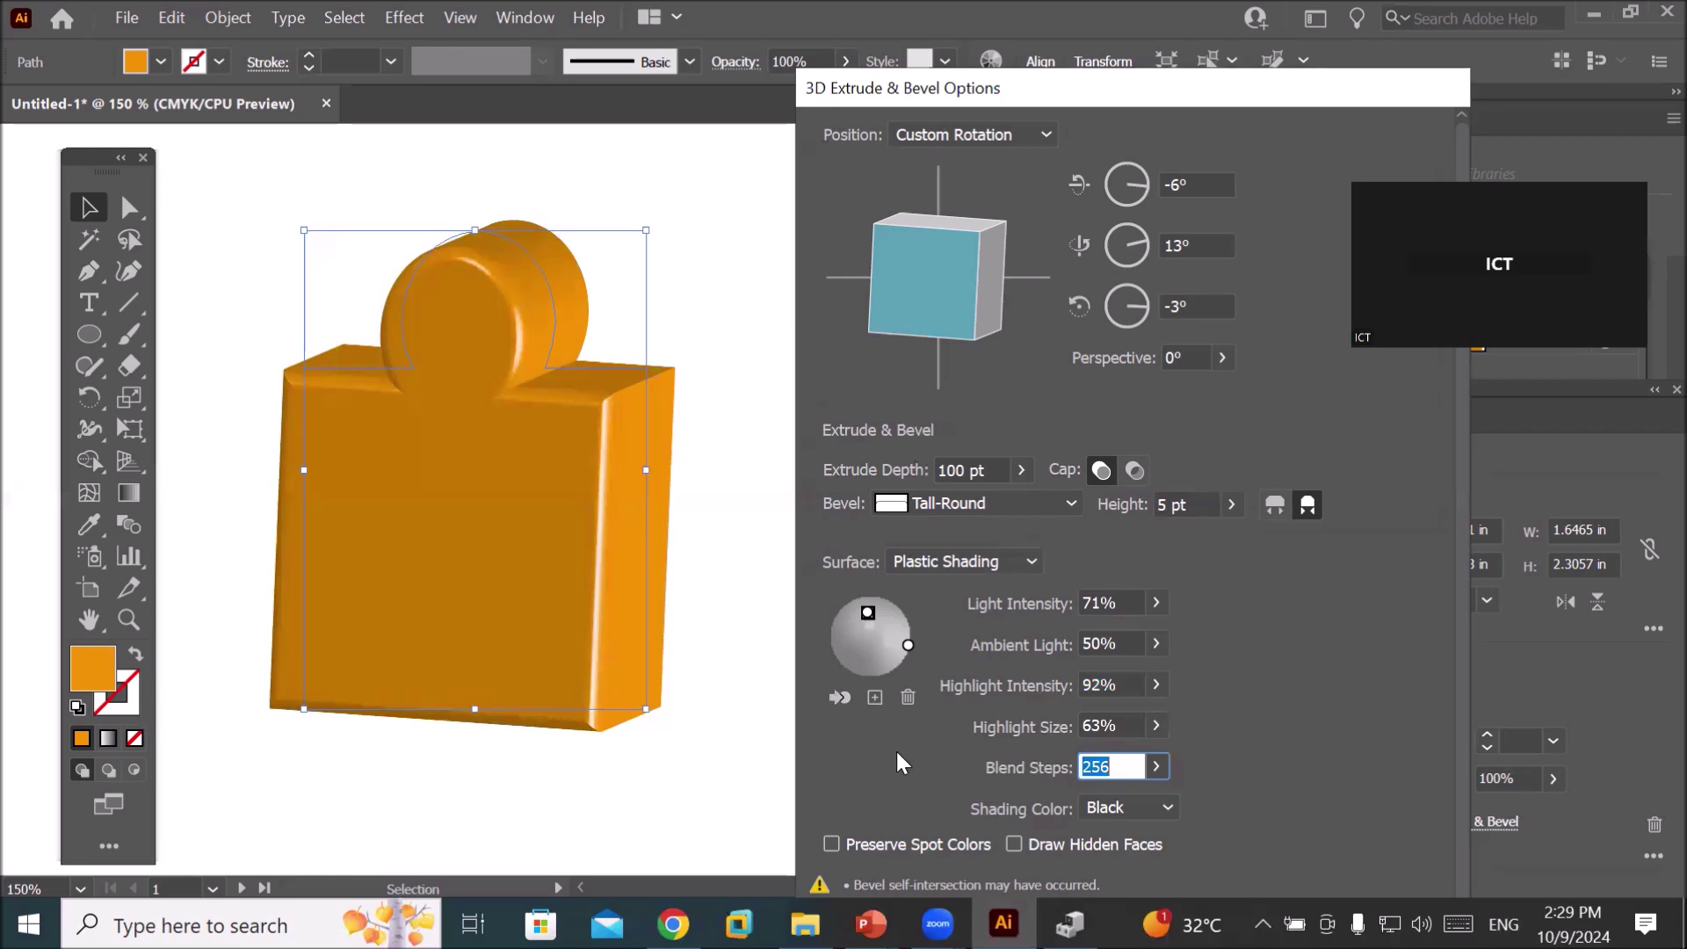
click(1167, 808)
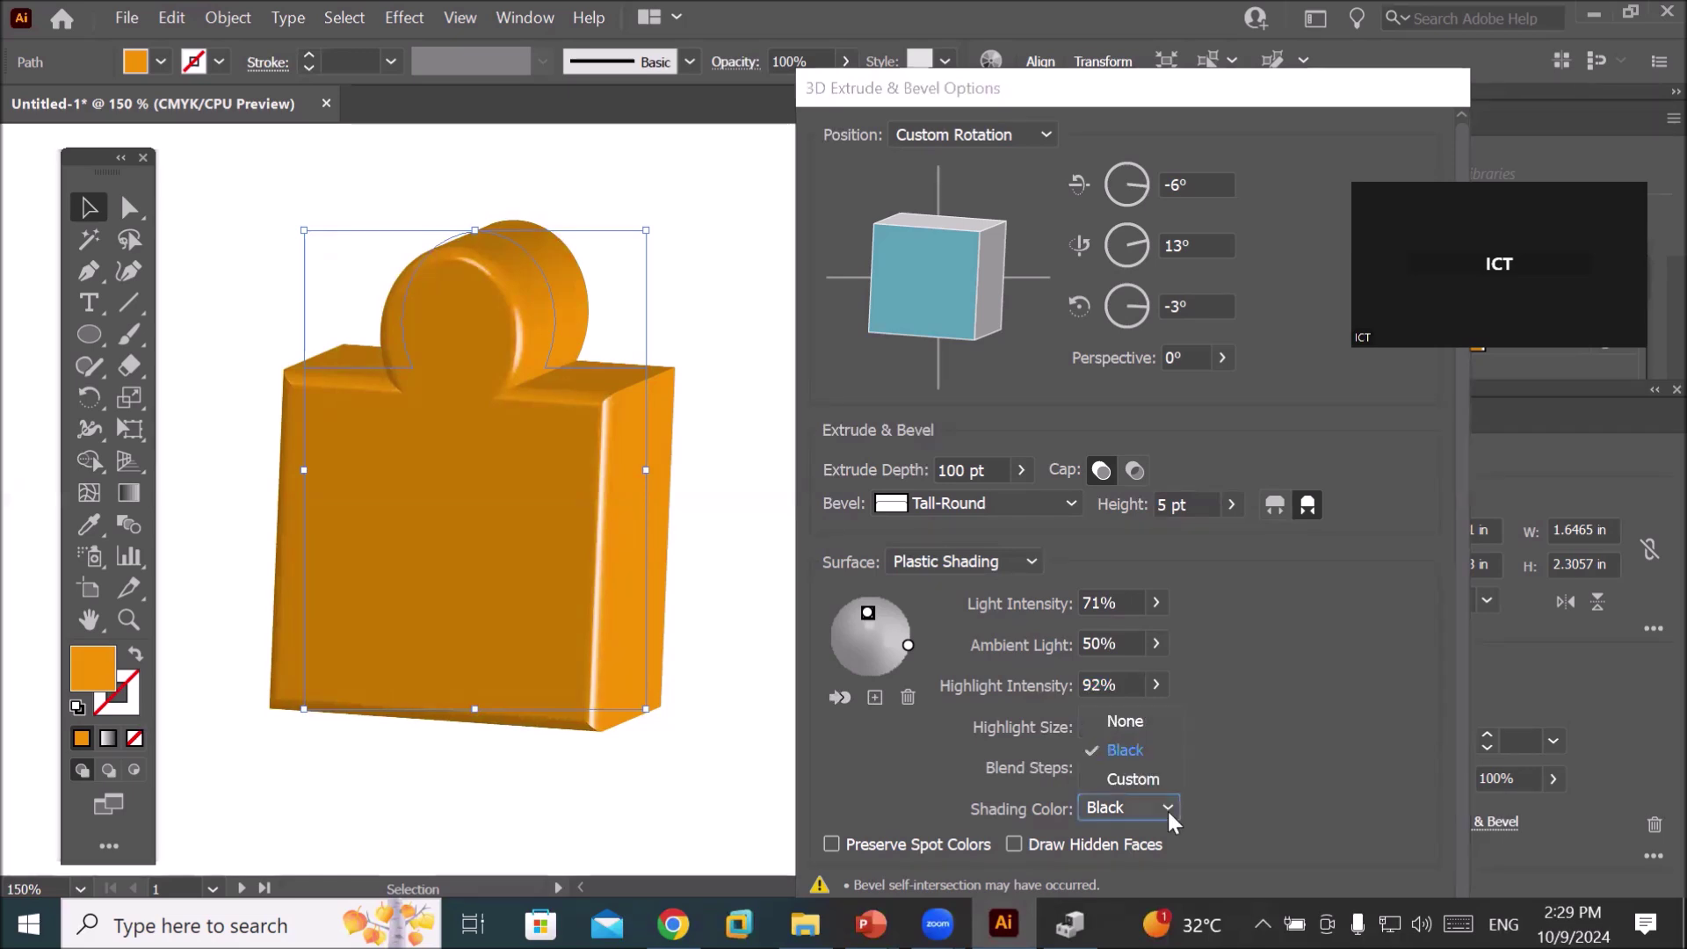
click(1167, 810)
click(1167, 810)
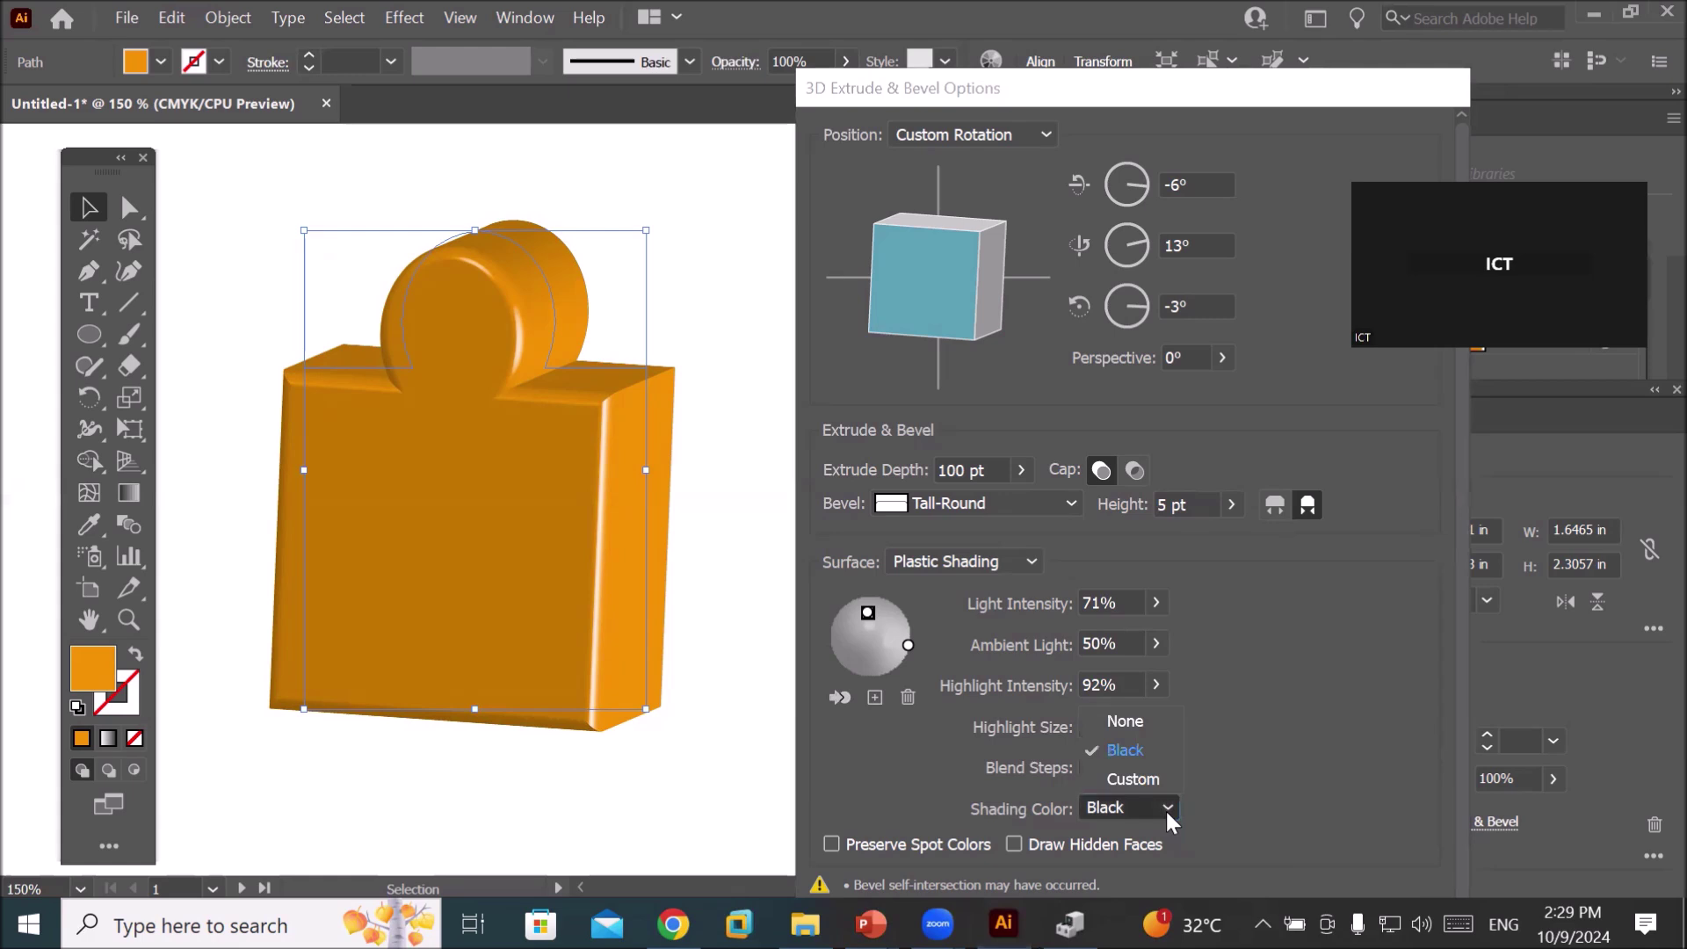
click(1165, 808)
click(1127, 776)
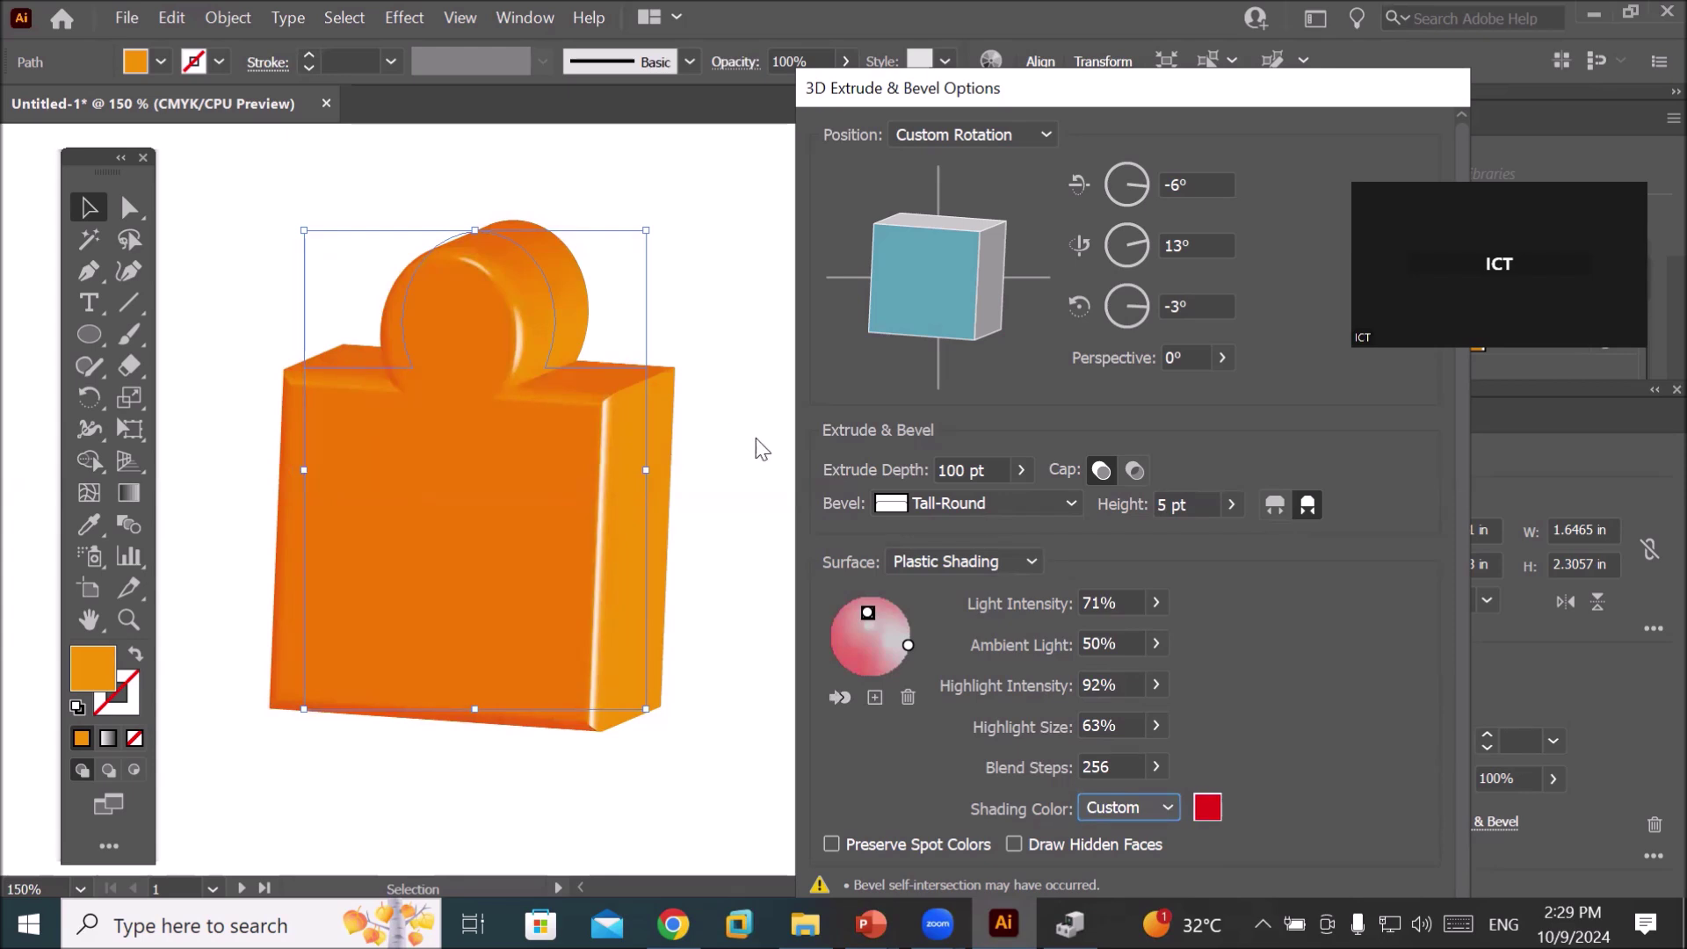
click(1203, 814)
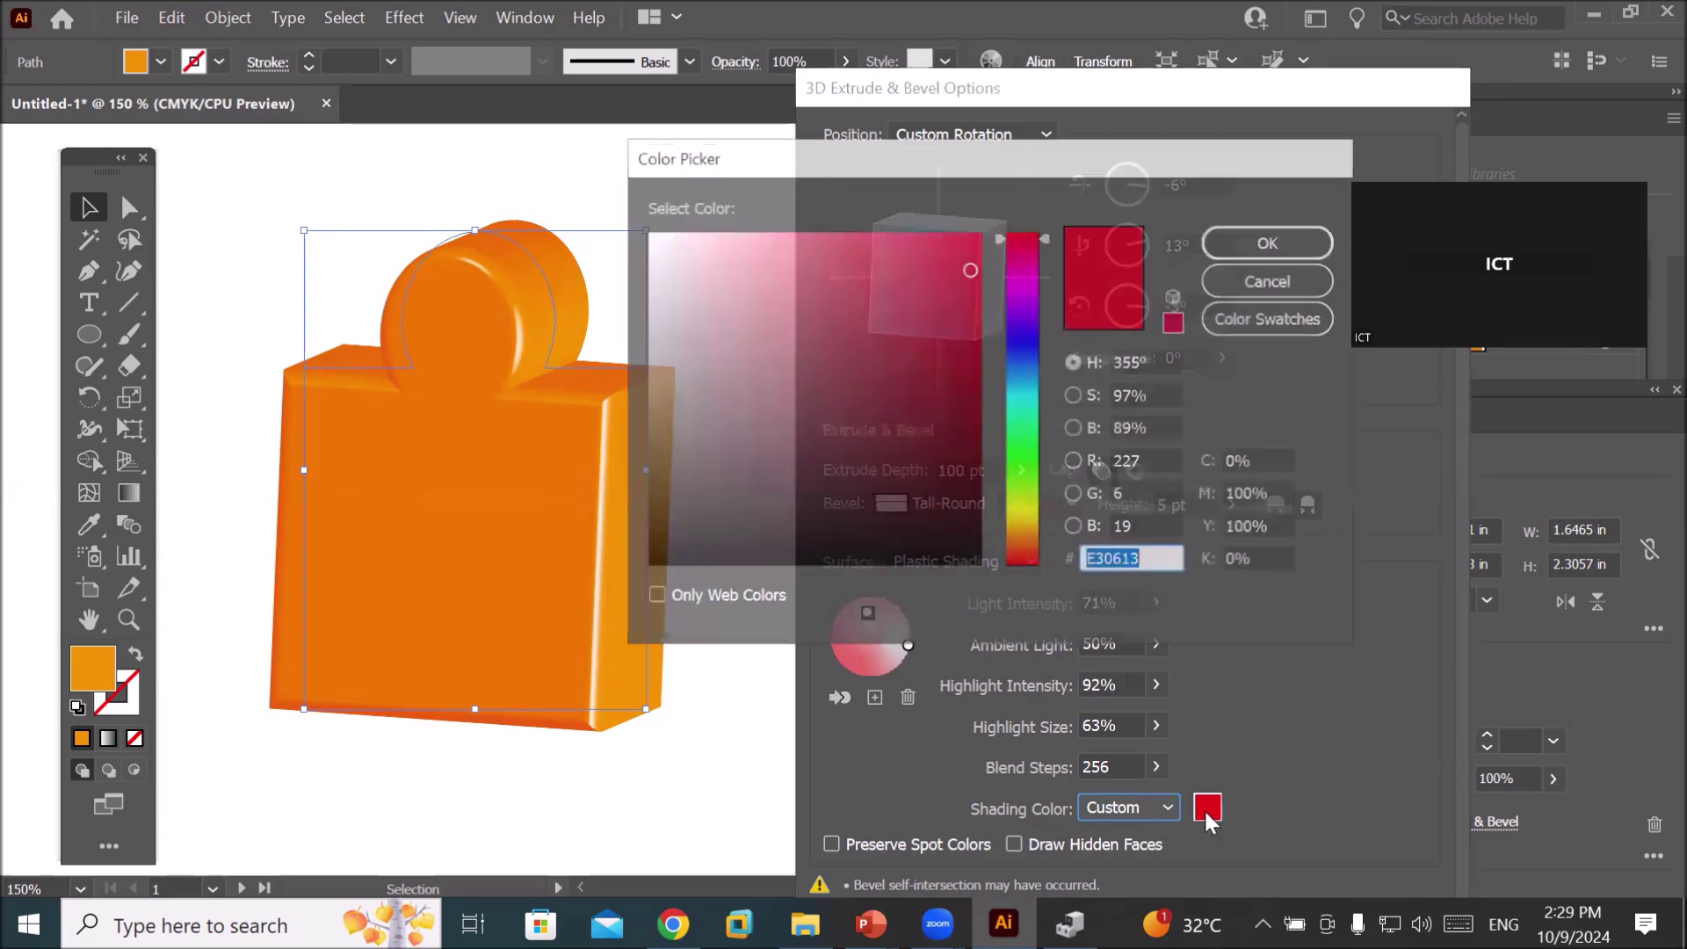
click(1024, 448)
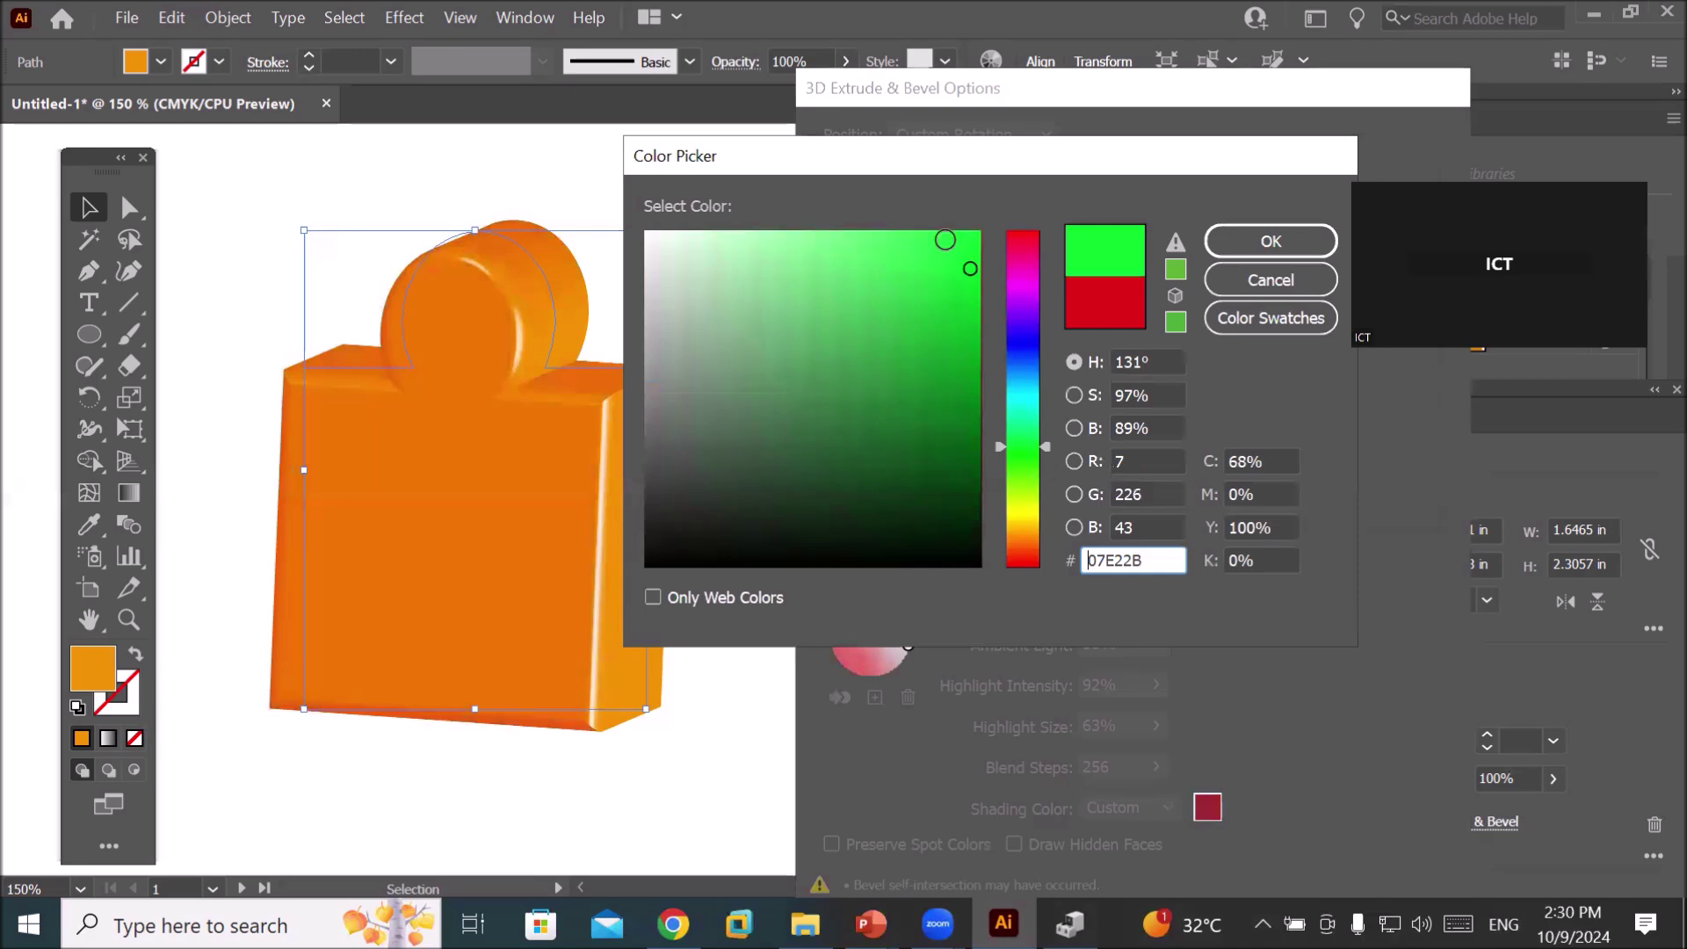
drag(933, 235, 951, 257)
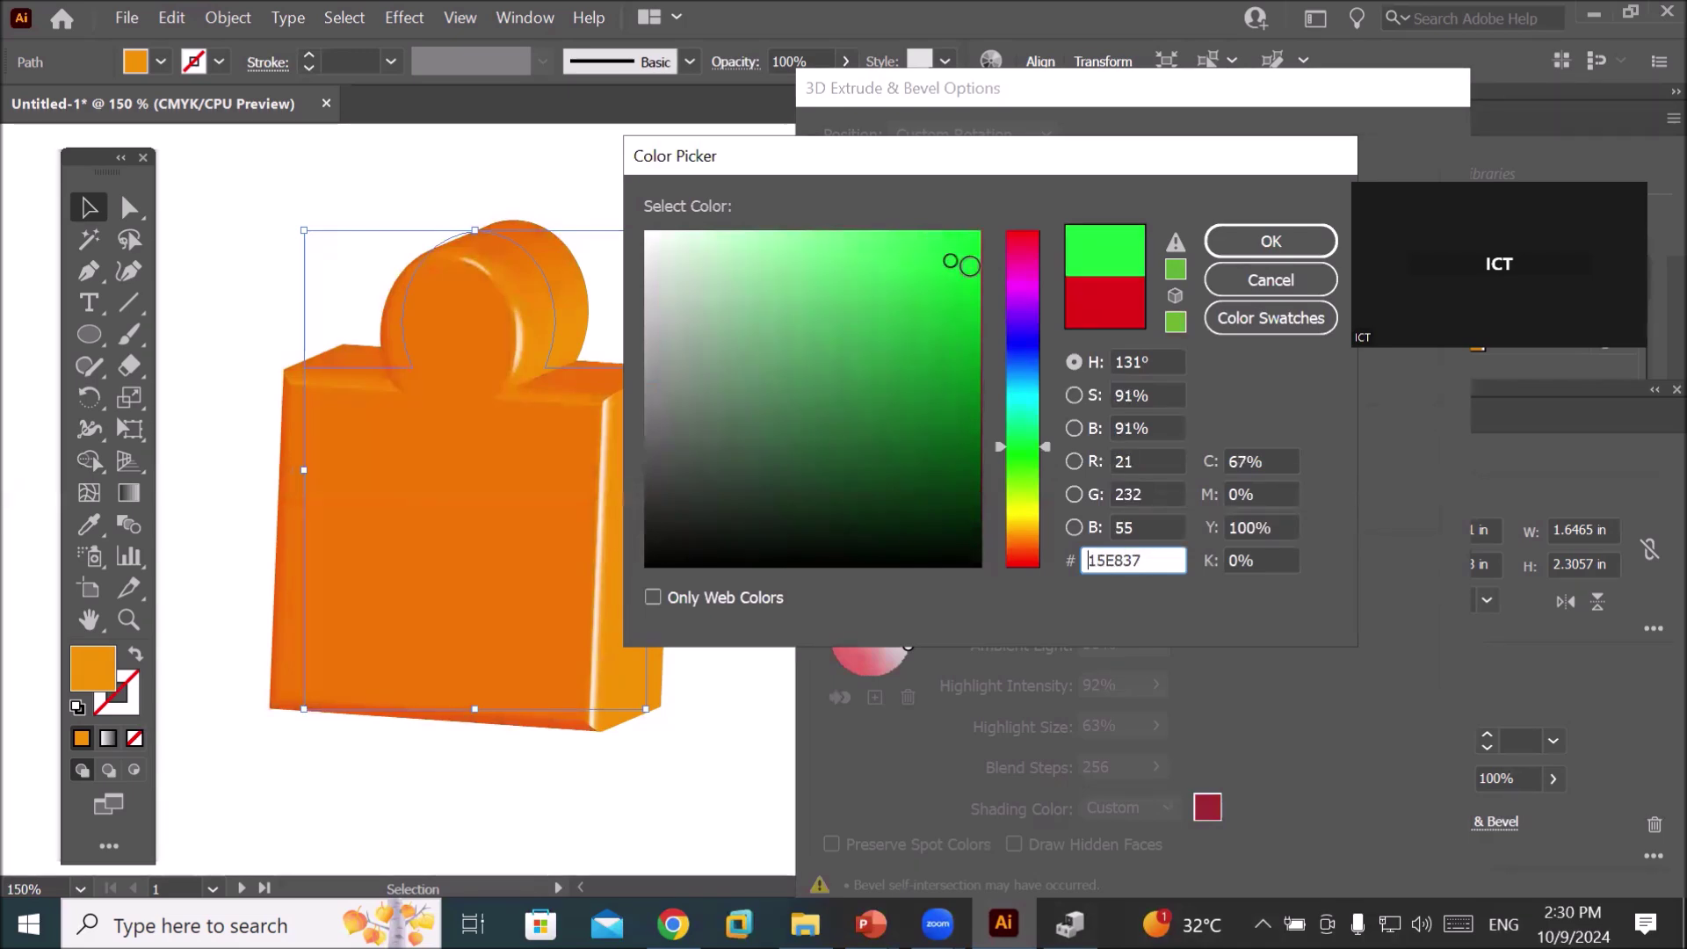
click(1024, 504)
click(967, 245)
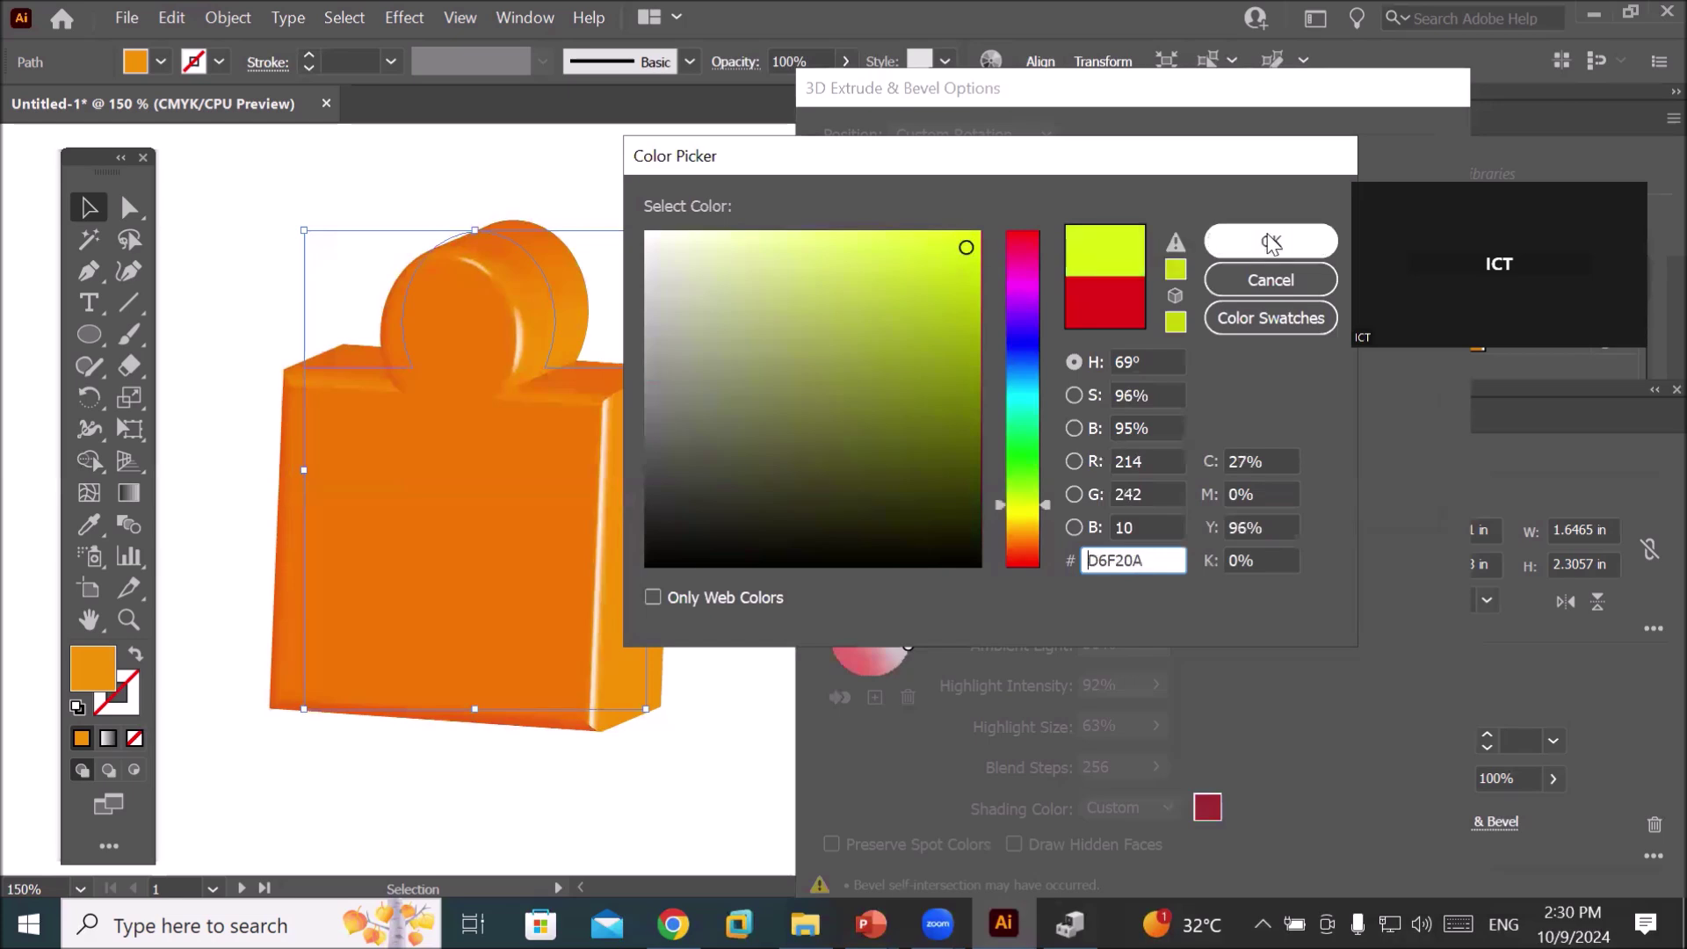
click(1266, 234)
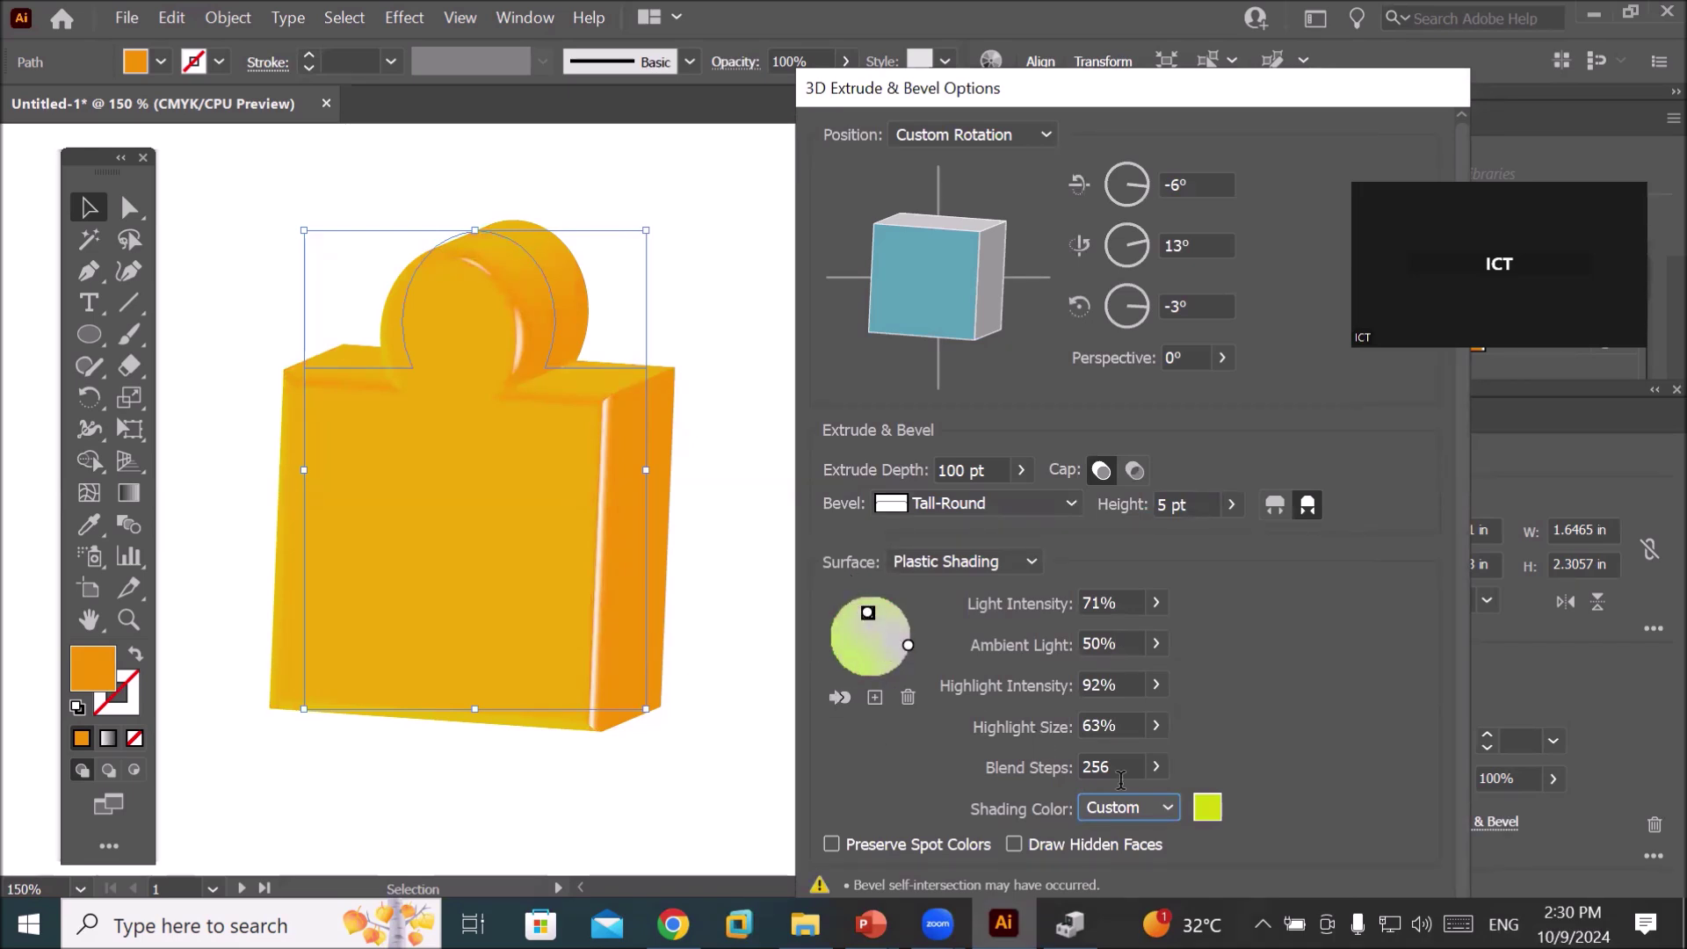
click(1163, 808)
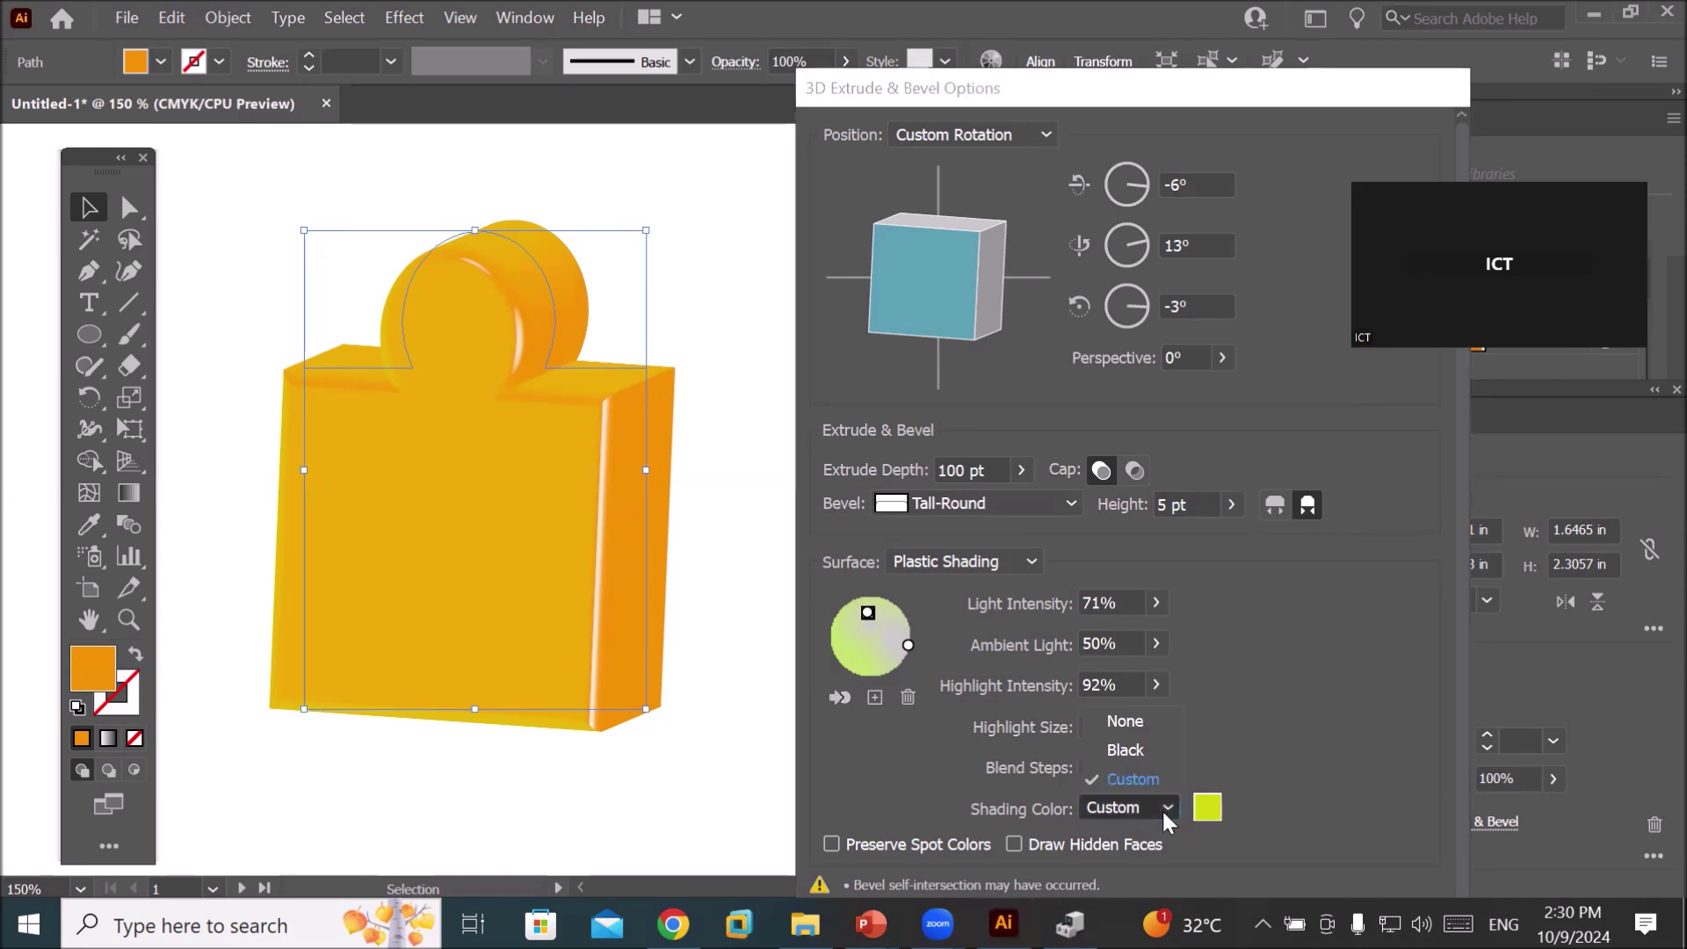
click(1131, 751)
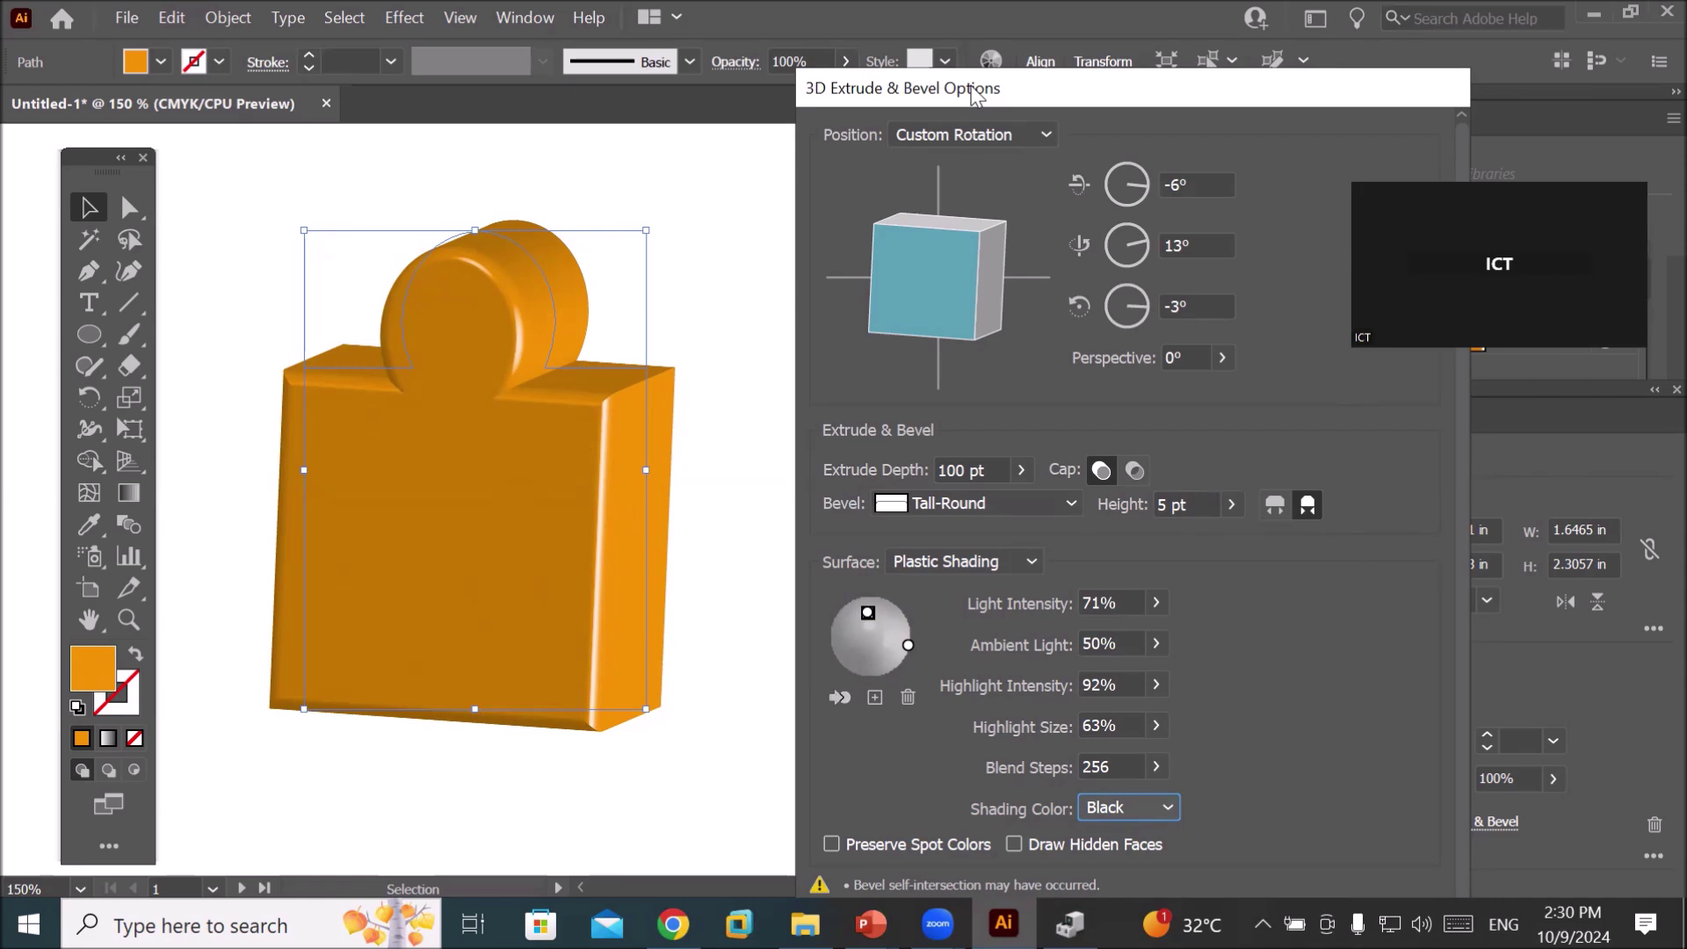
drag(975, 88, 990, 22)
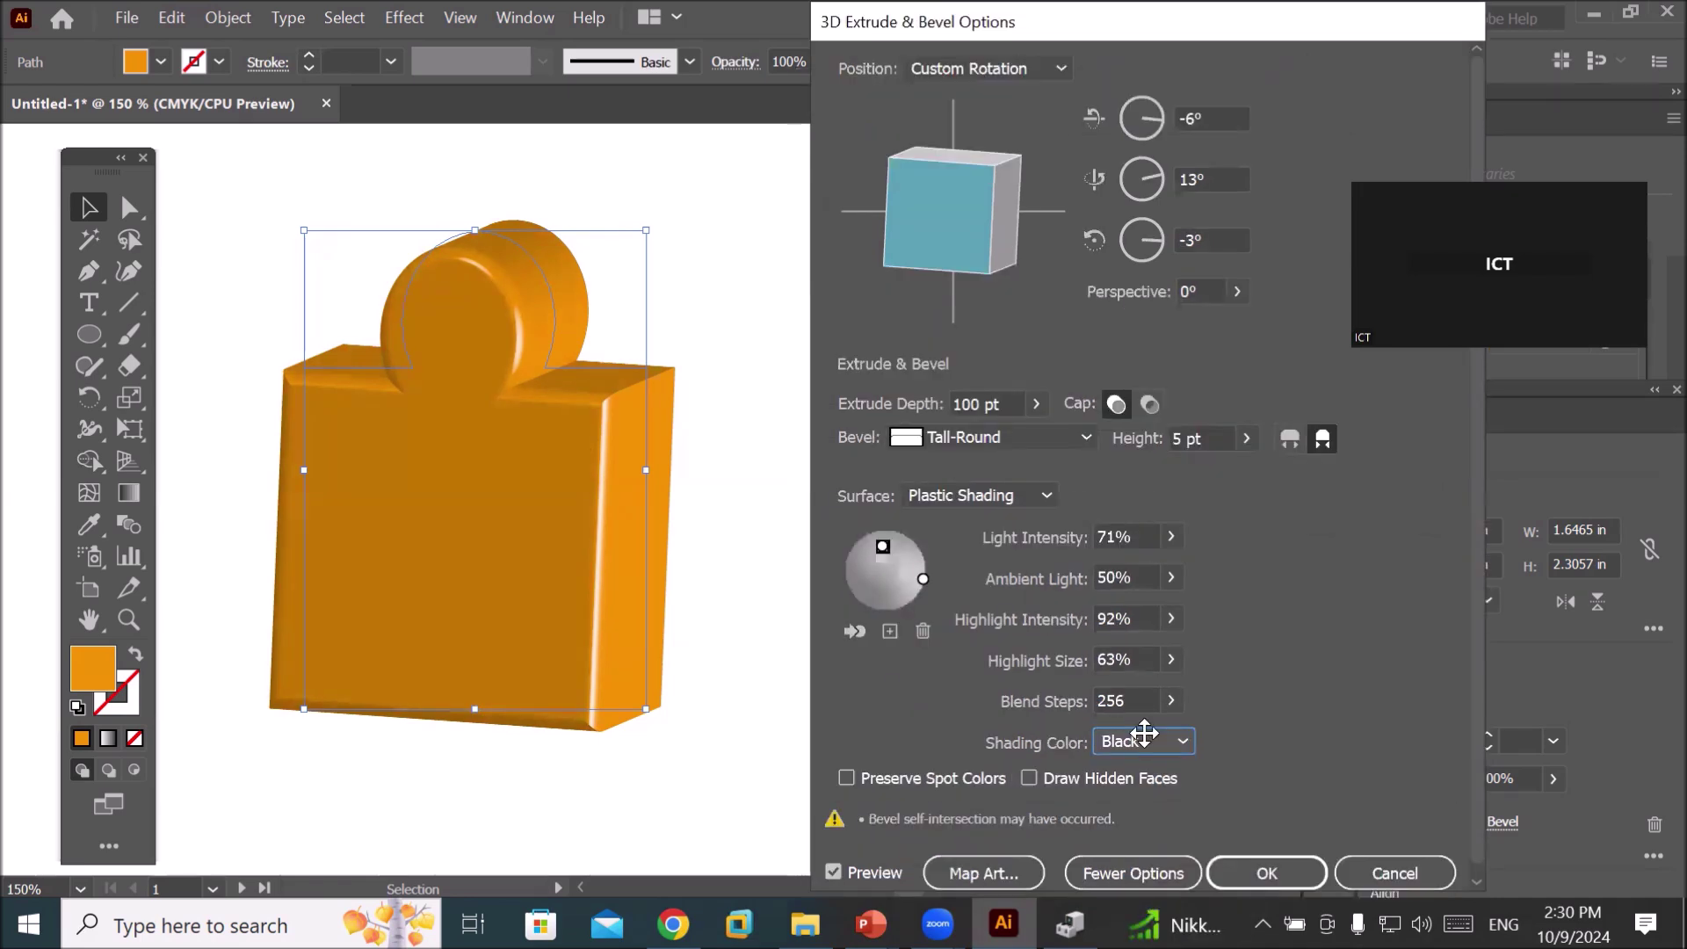
- Open Map Art for the extruded shape and expand its Symbol dropdown
click(991, 875)
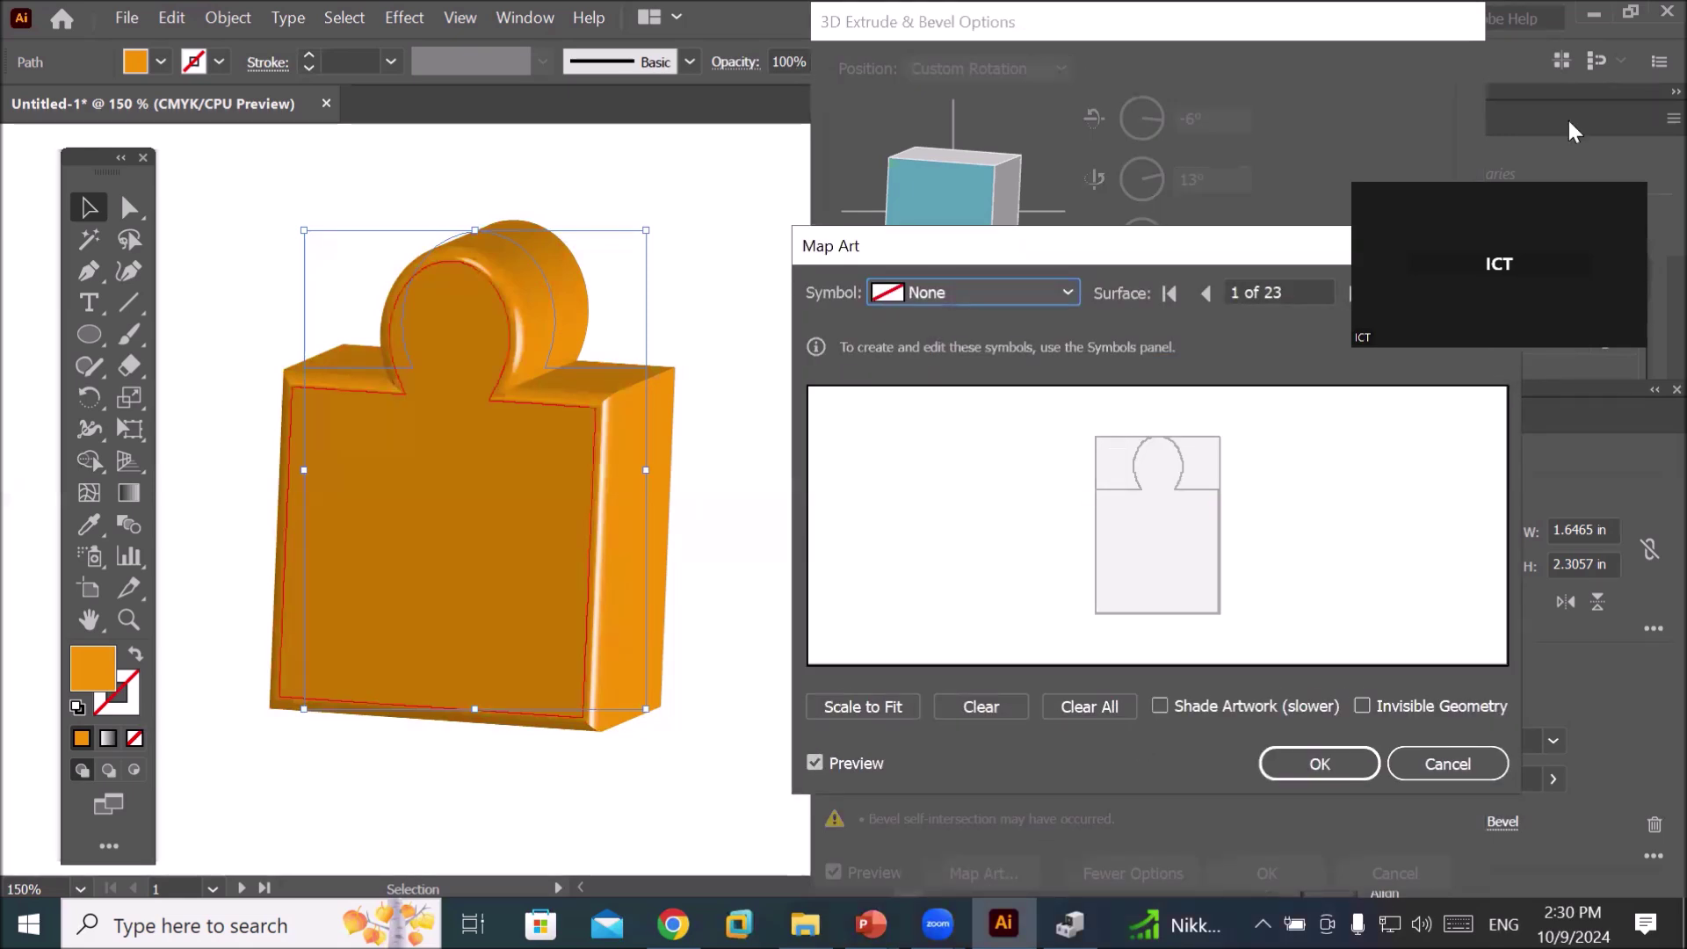
click(1067, 294)
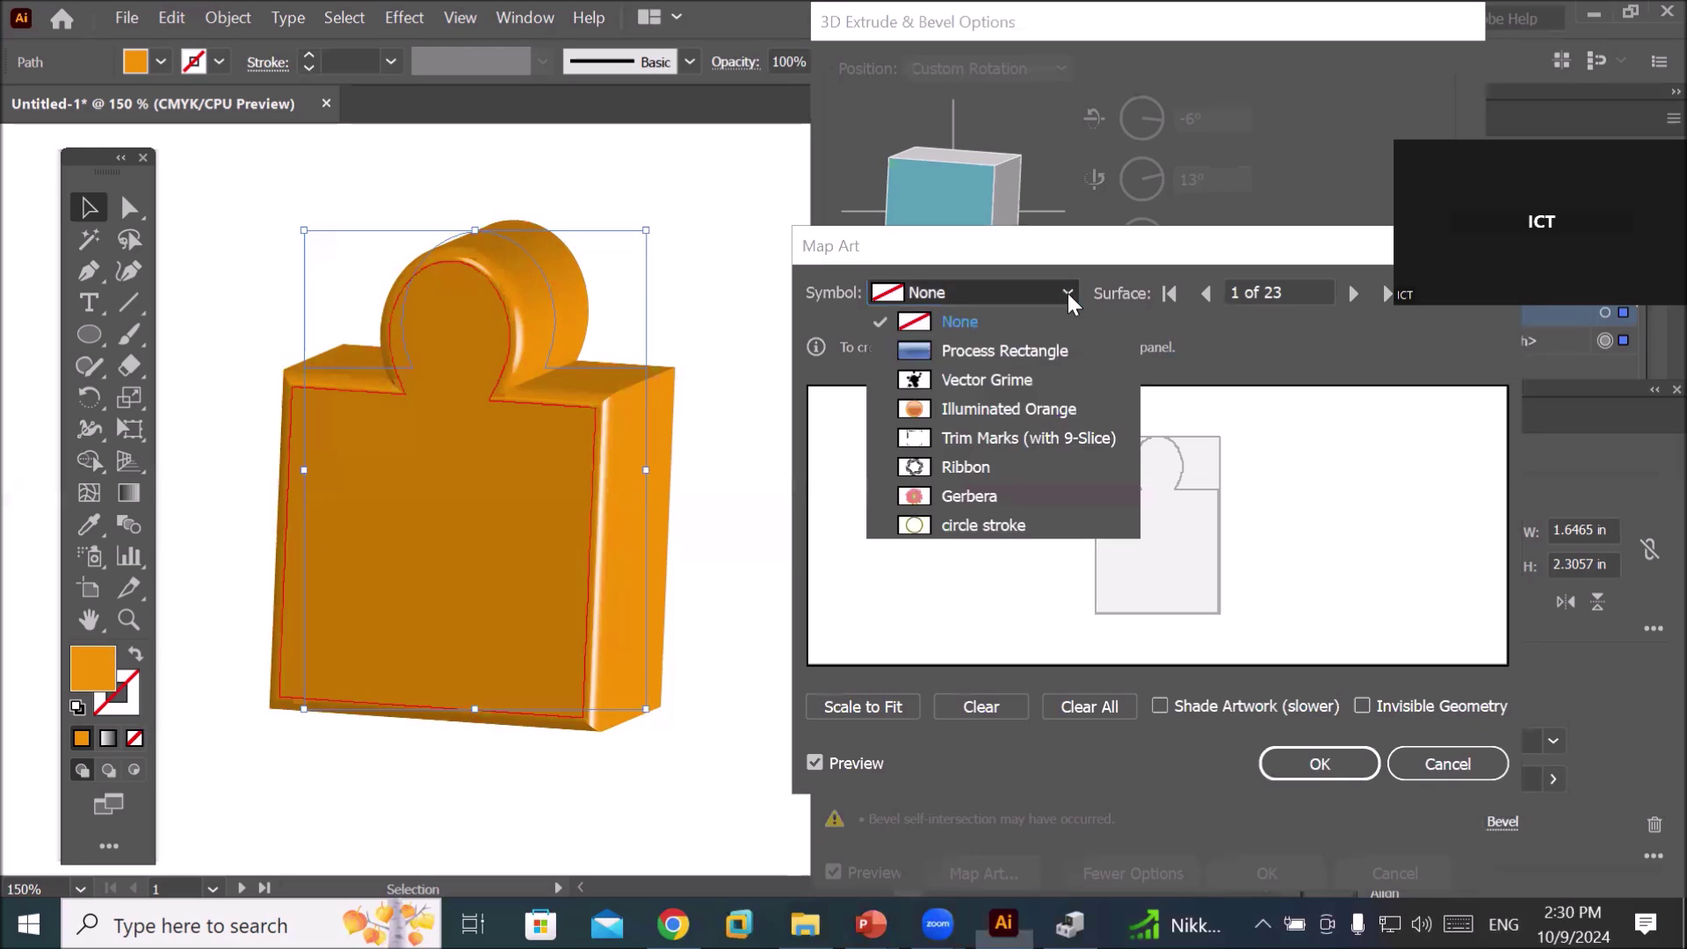
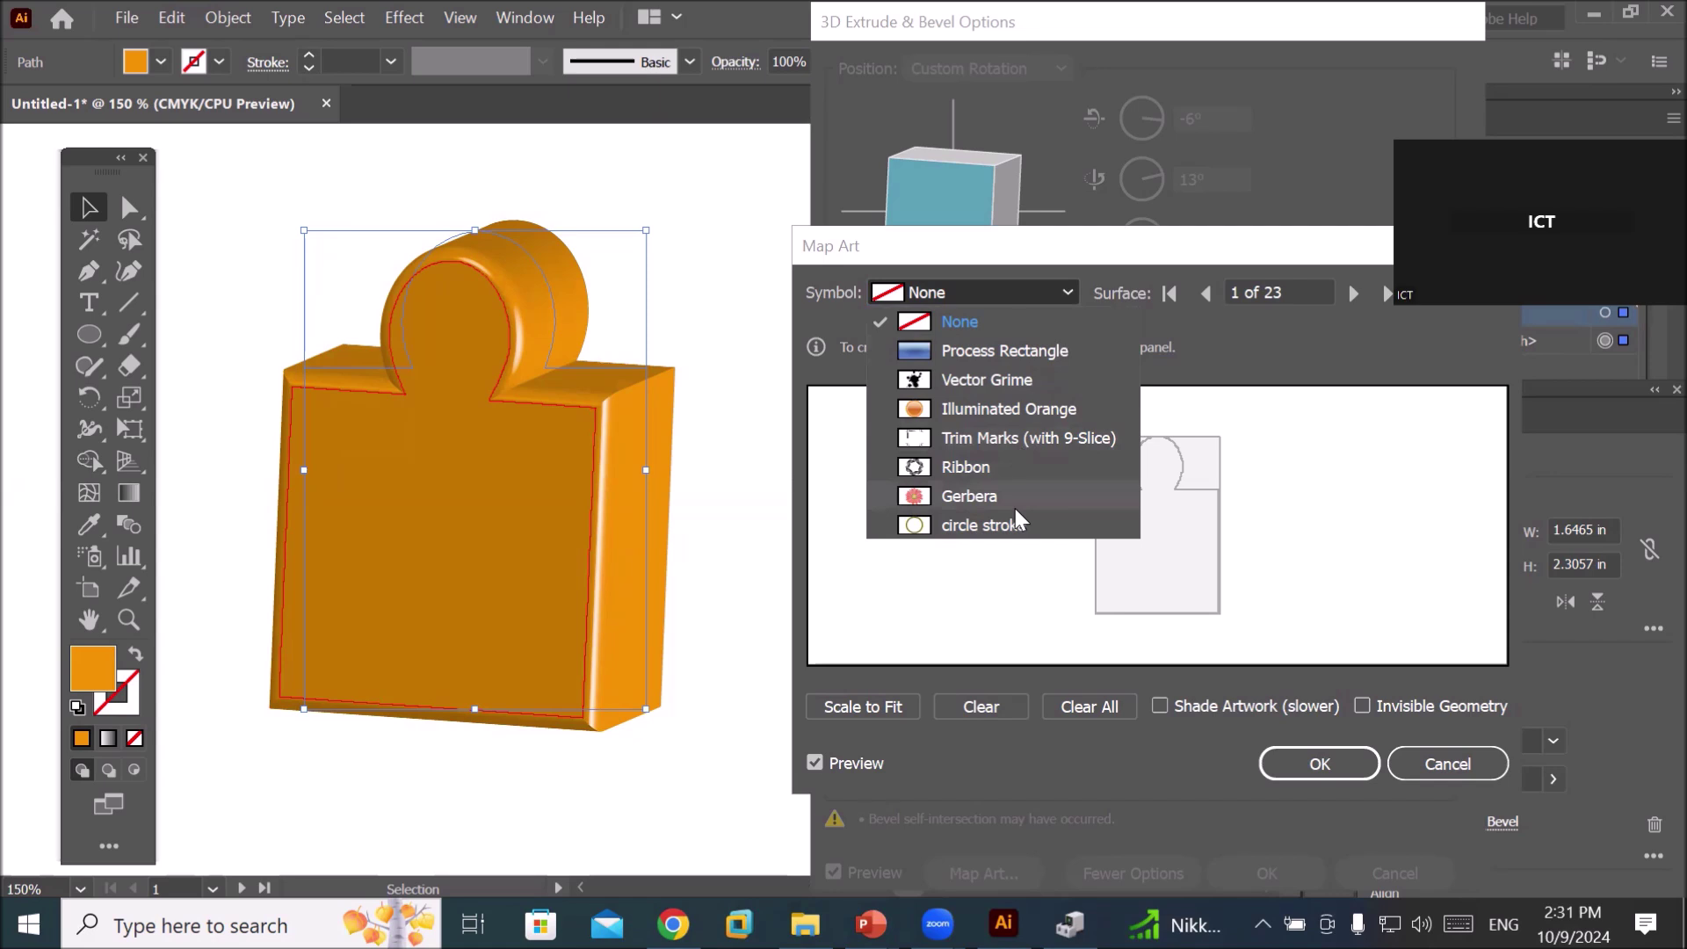
- Clear the circle stroke symbol from the jar's mapped surface in Map Art
click(952, 525)
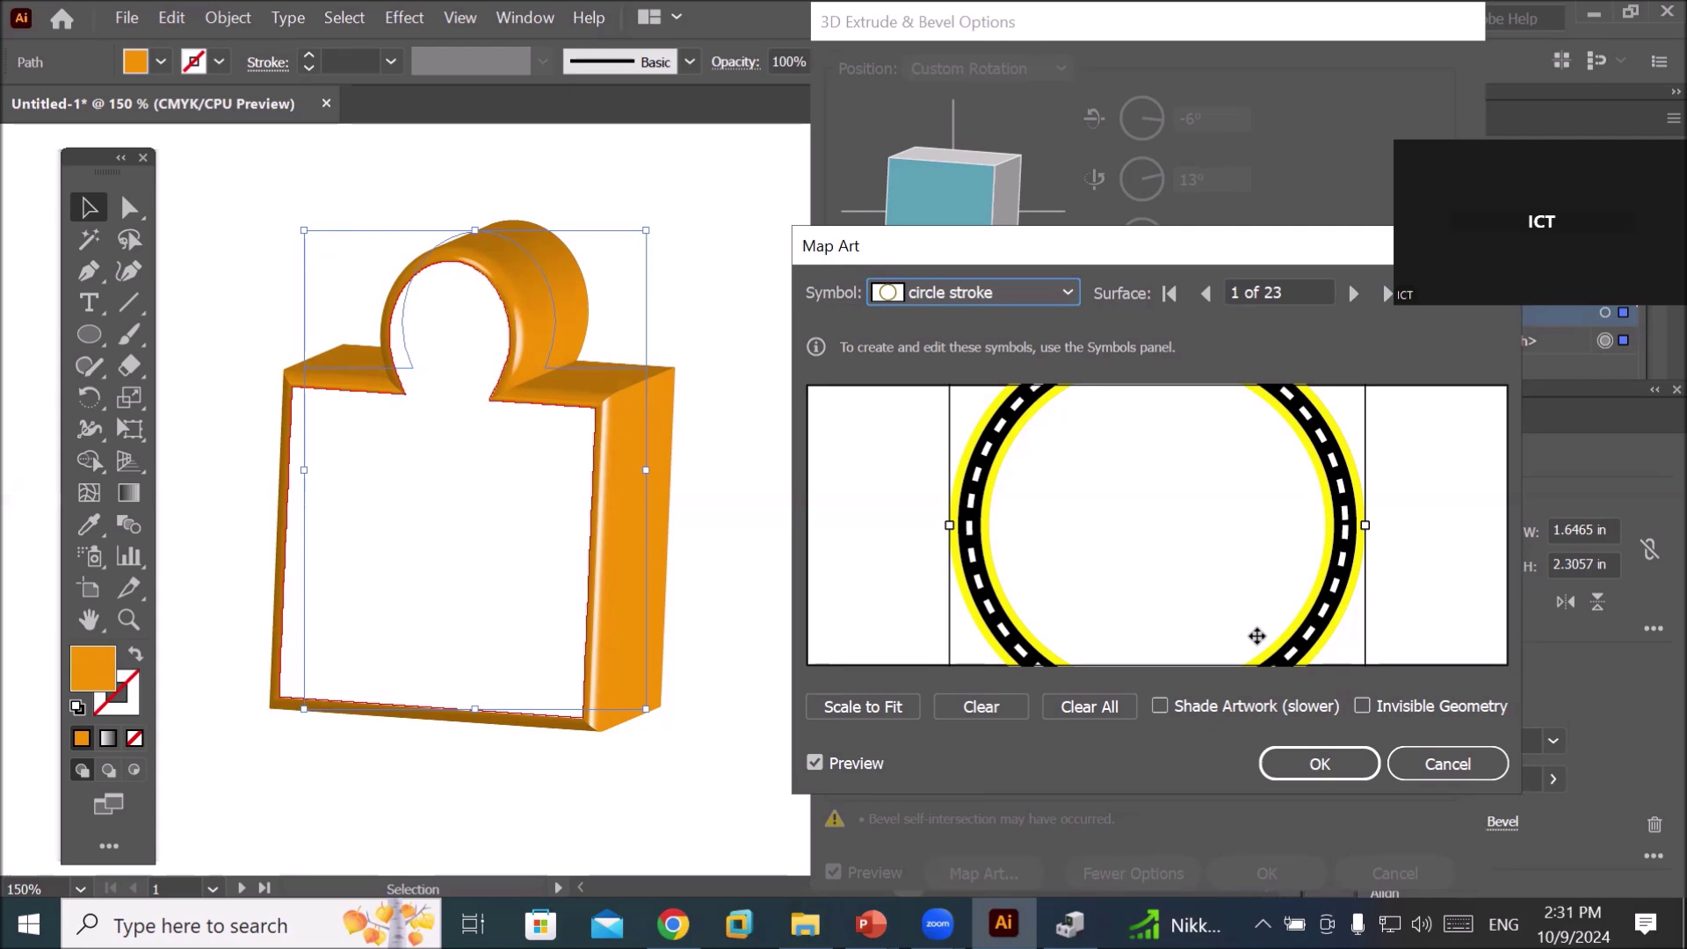
click(986, 713)
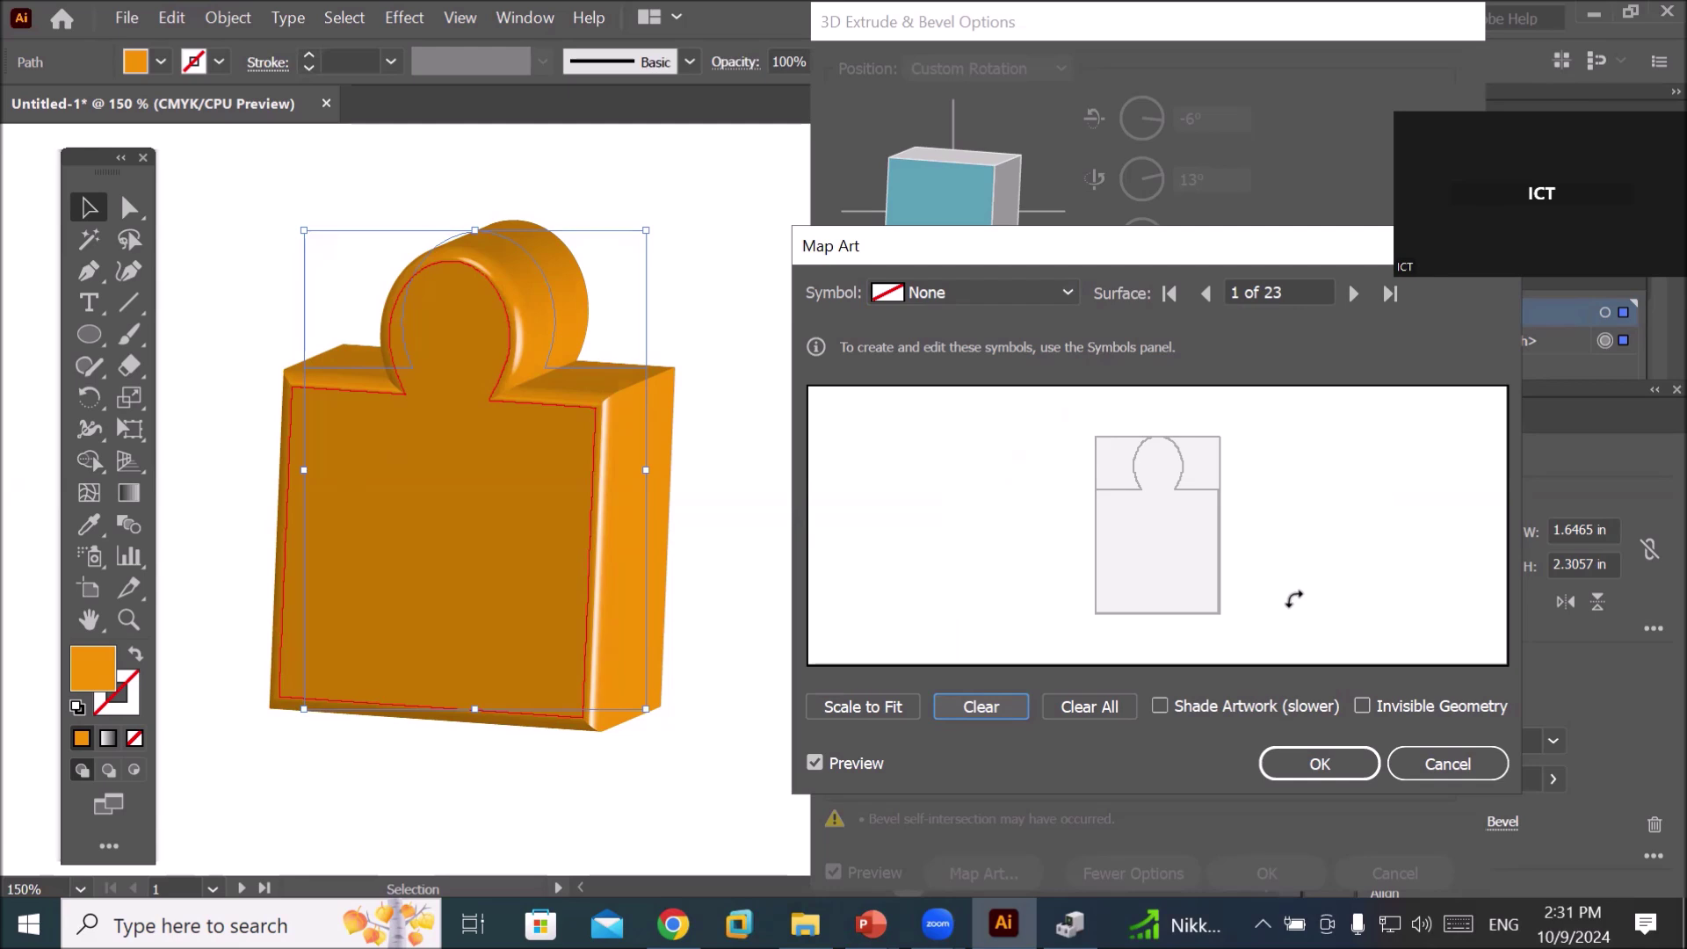
click(1228, 285)
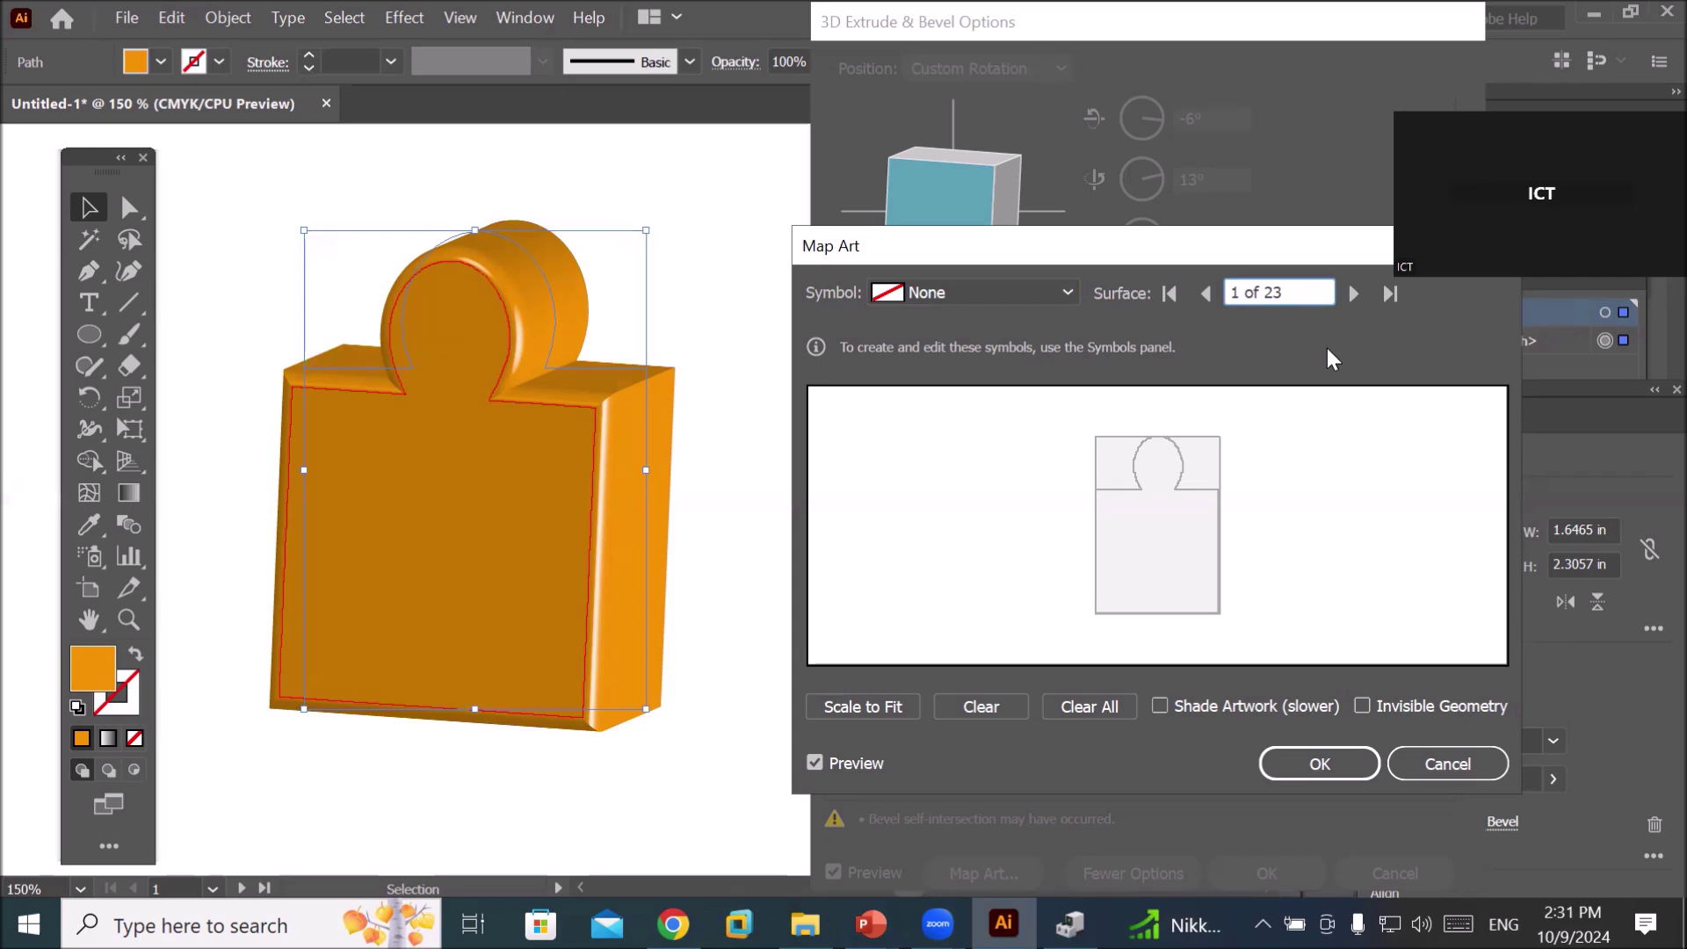
- Step through every jar surface with none mapped, then cancel Map Art and accept the 3D extrude settings
click(1352, 295)
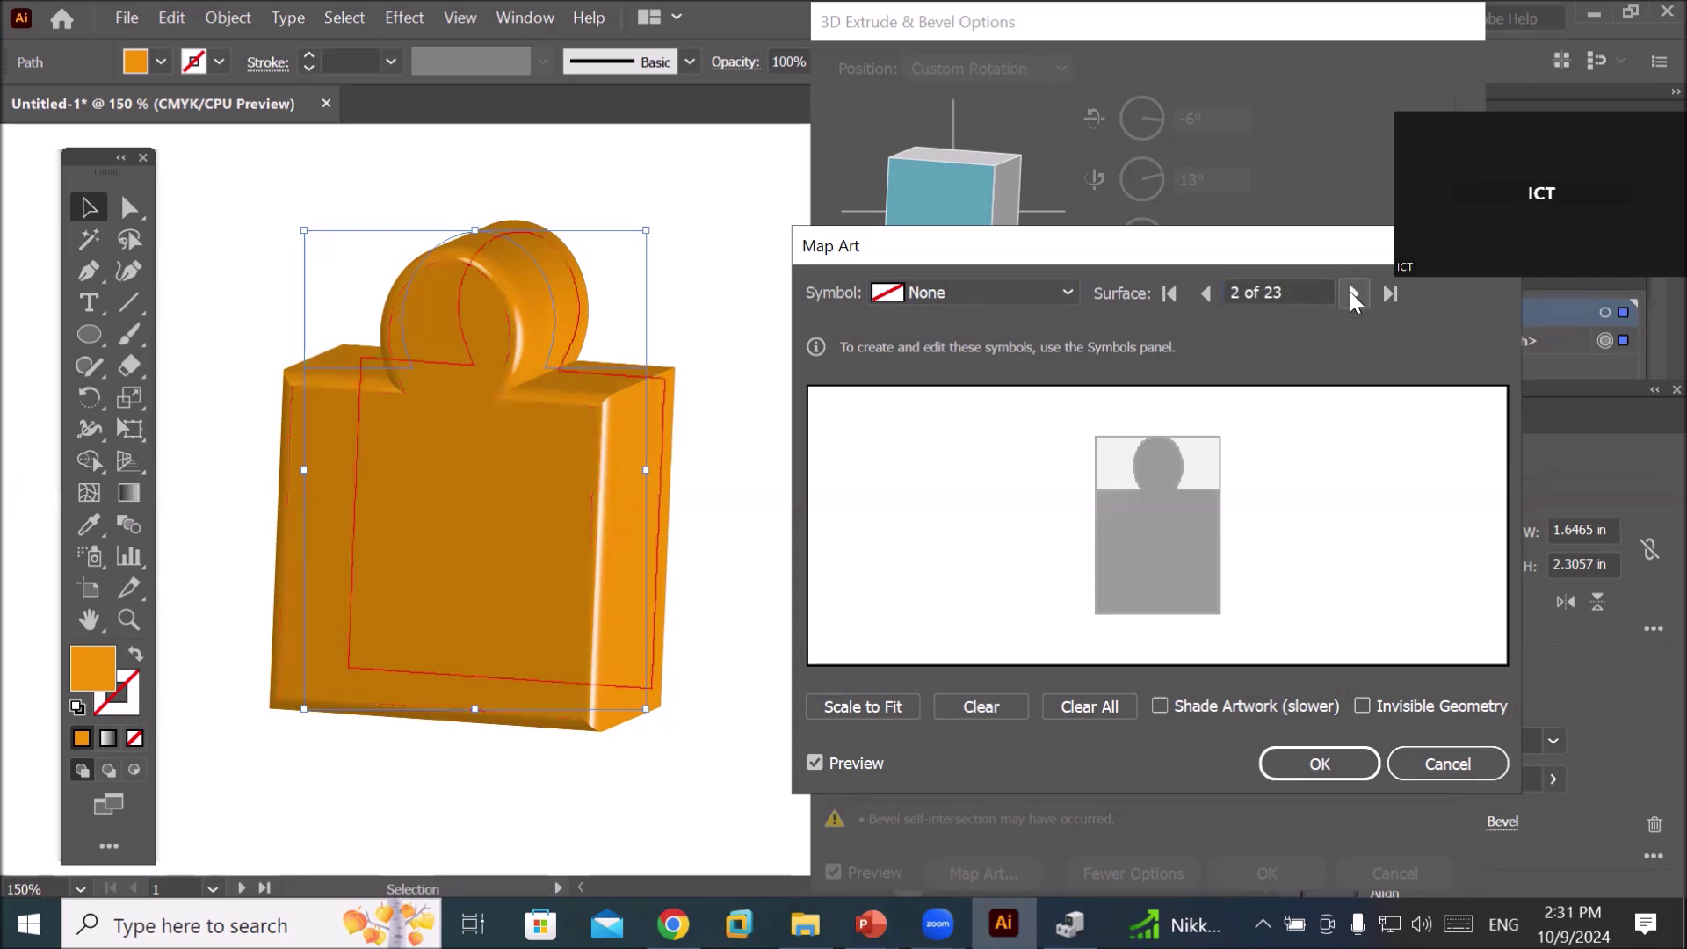
click(1353, 294)
click(1352, 295)
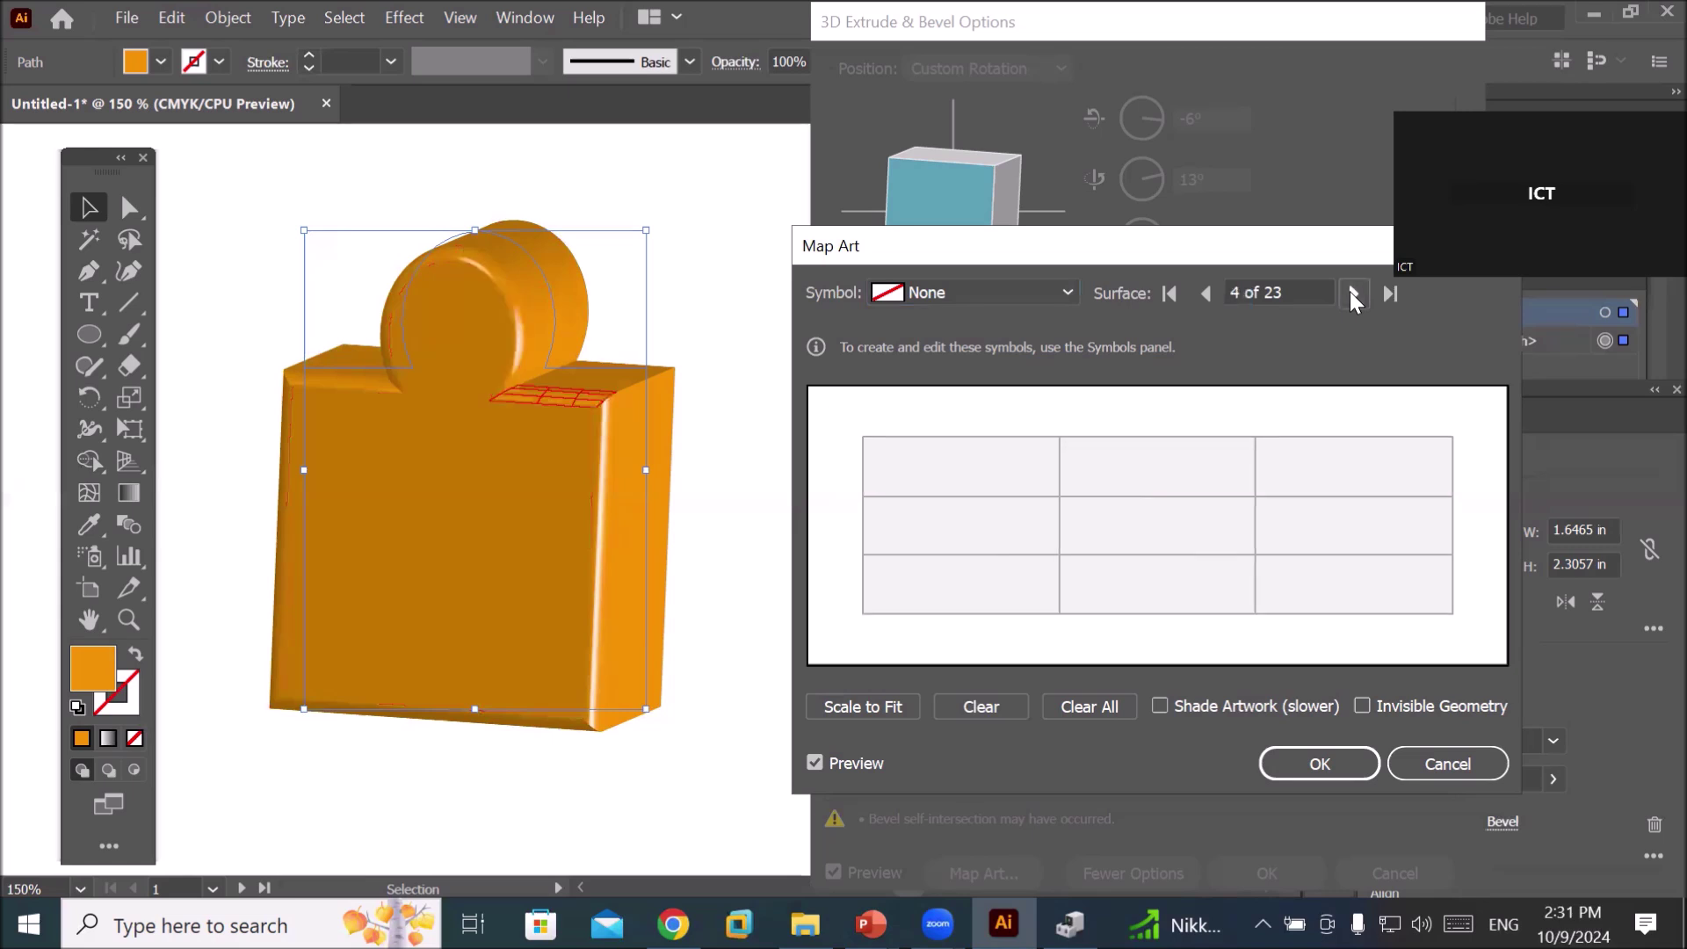
click(1352, 295)
click(1352, 295)
click(1352, 295)
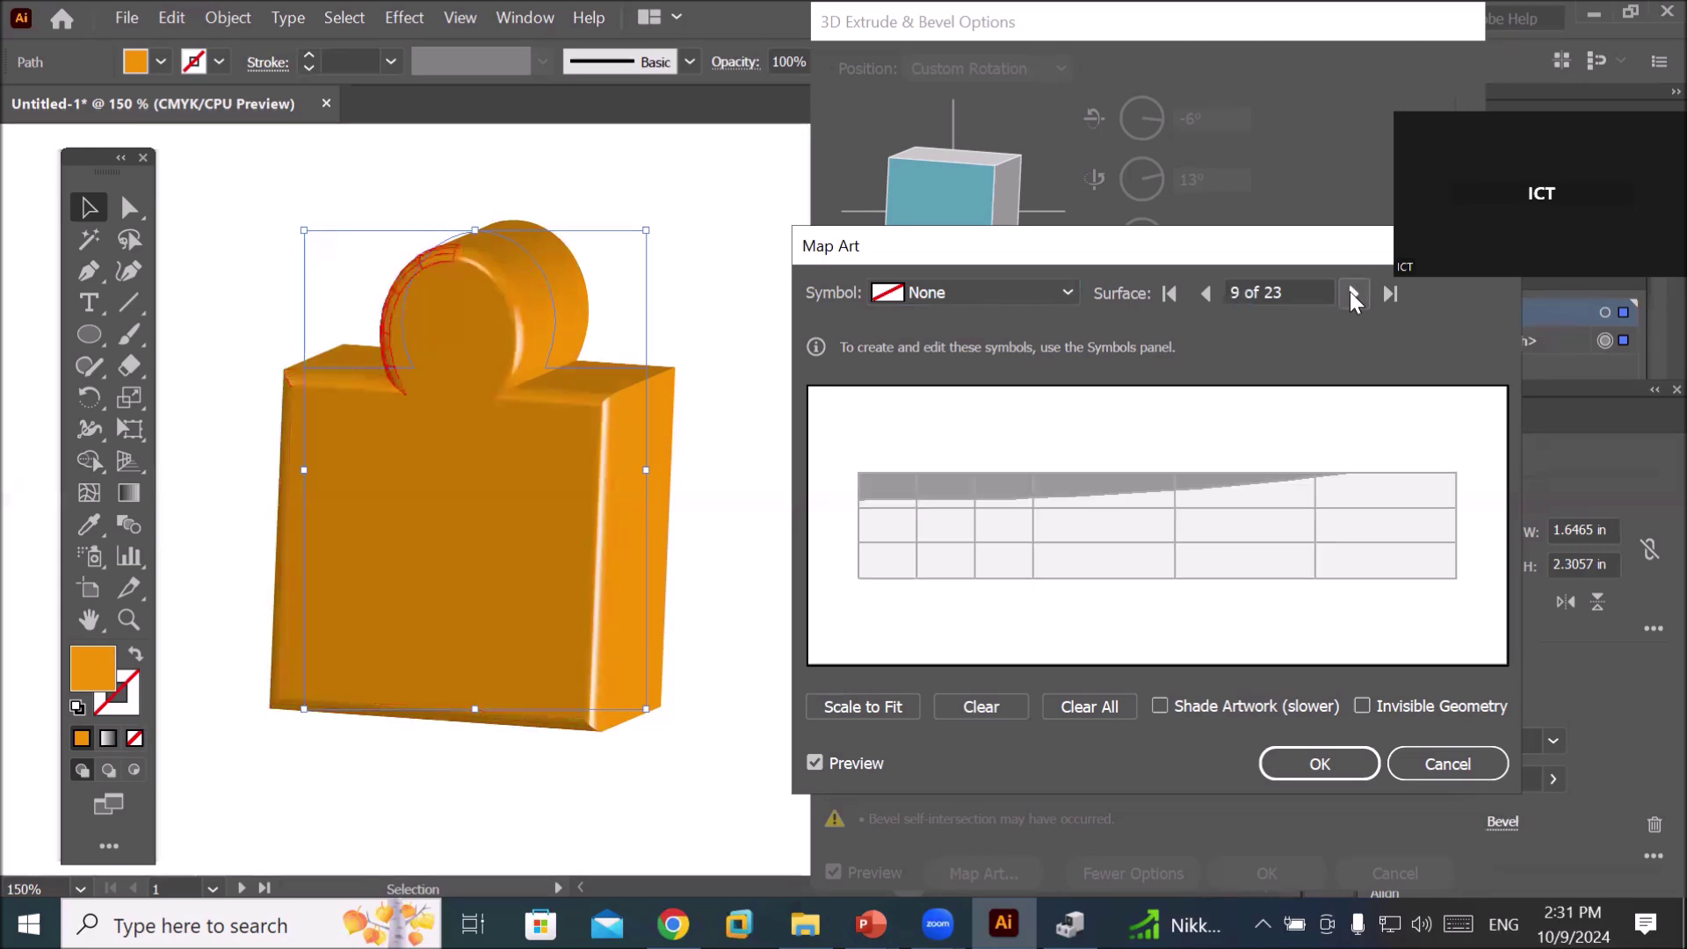
click(1352, 295)
click(1352, 293)
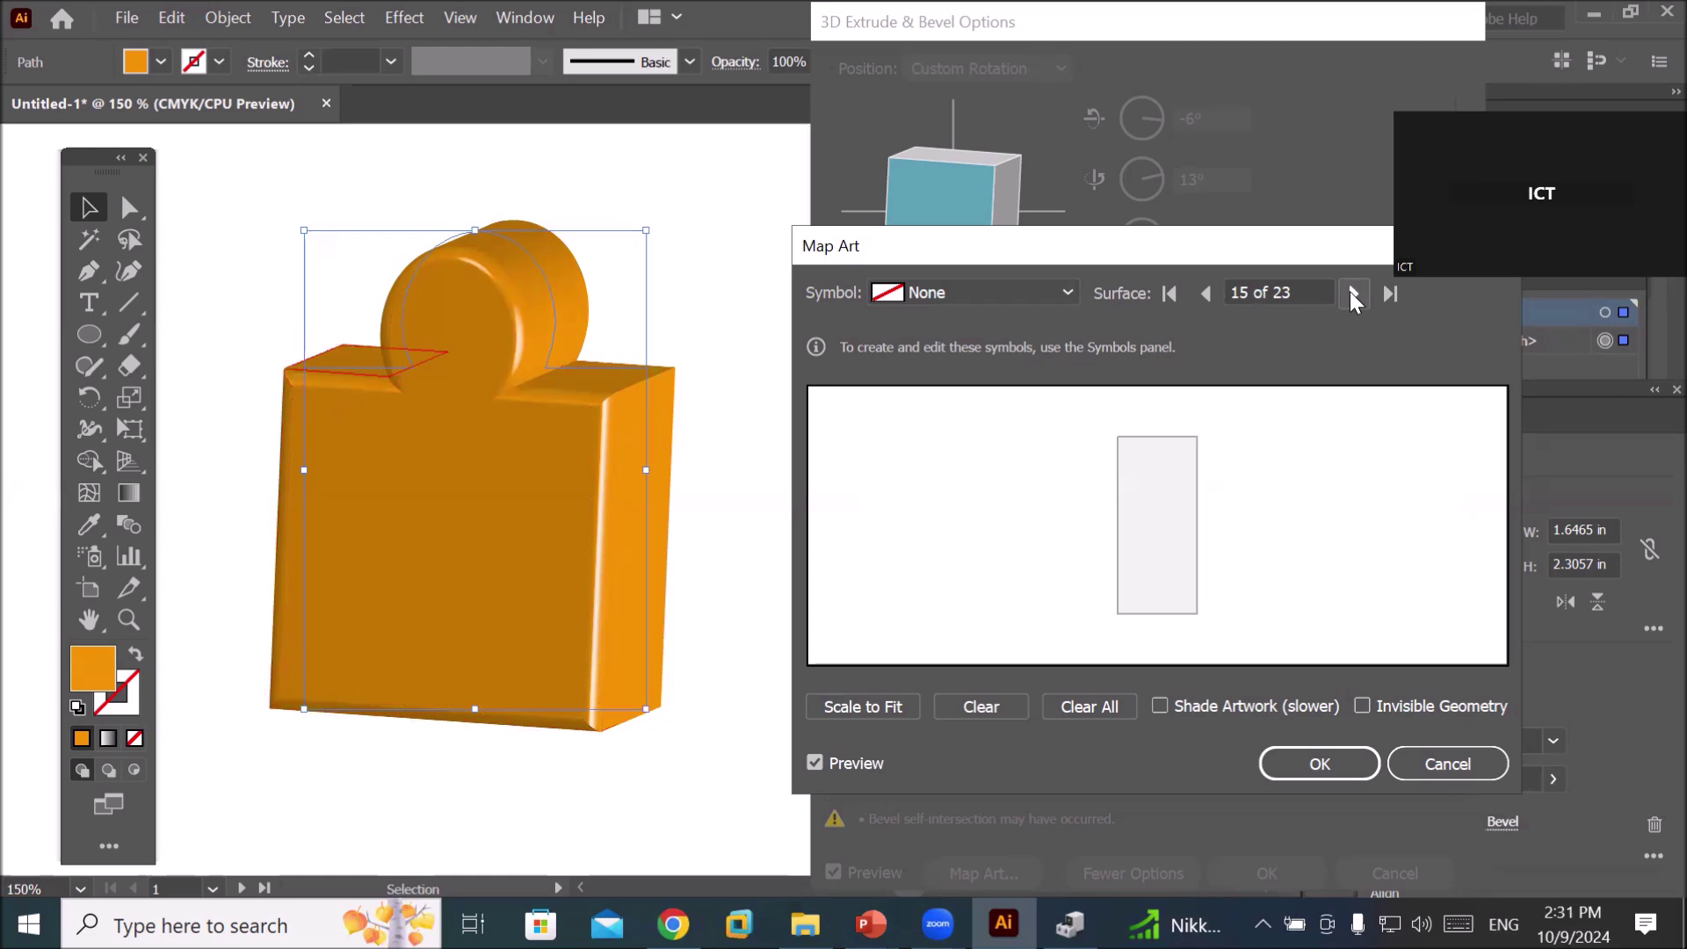
click(1352, 293)
click(1352, 294)
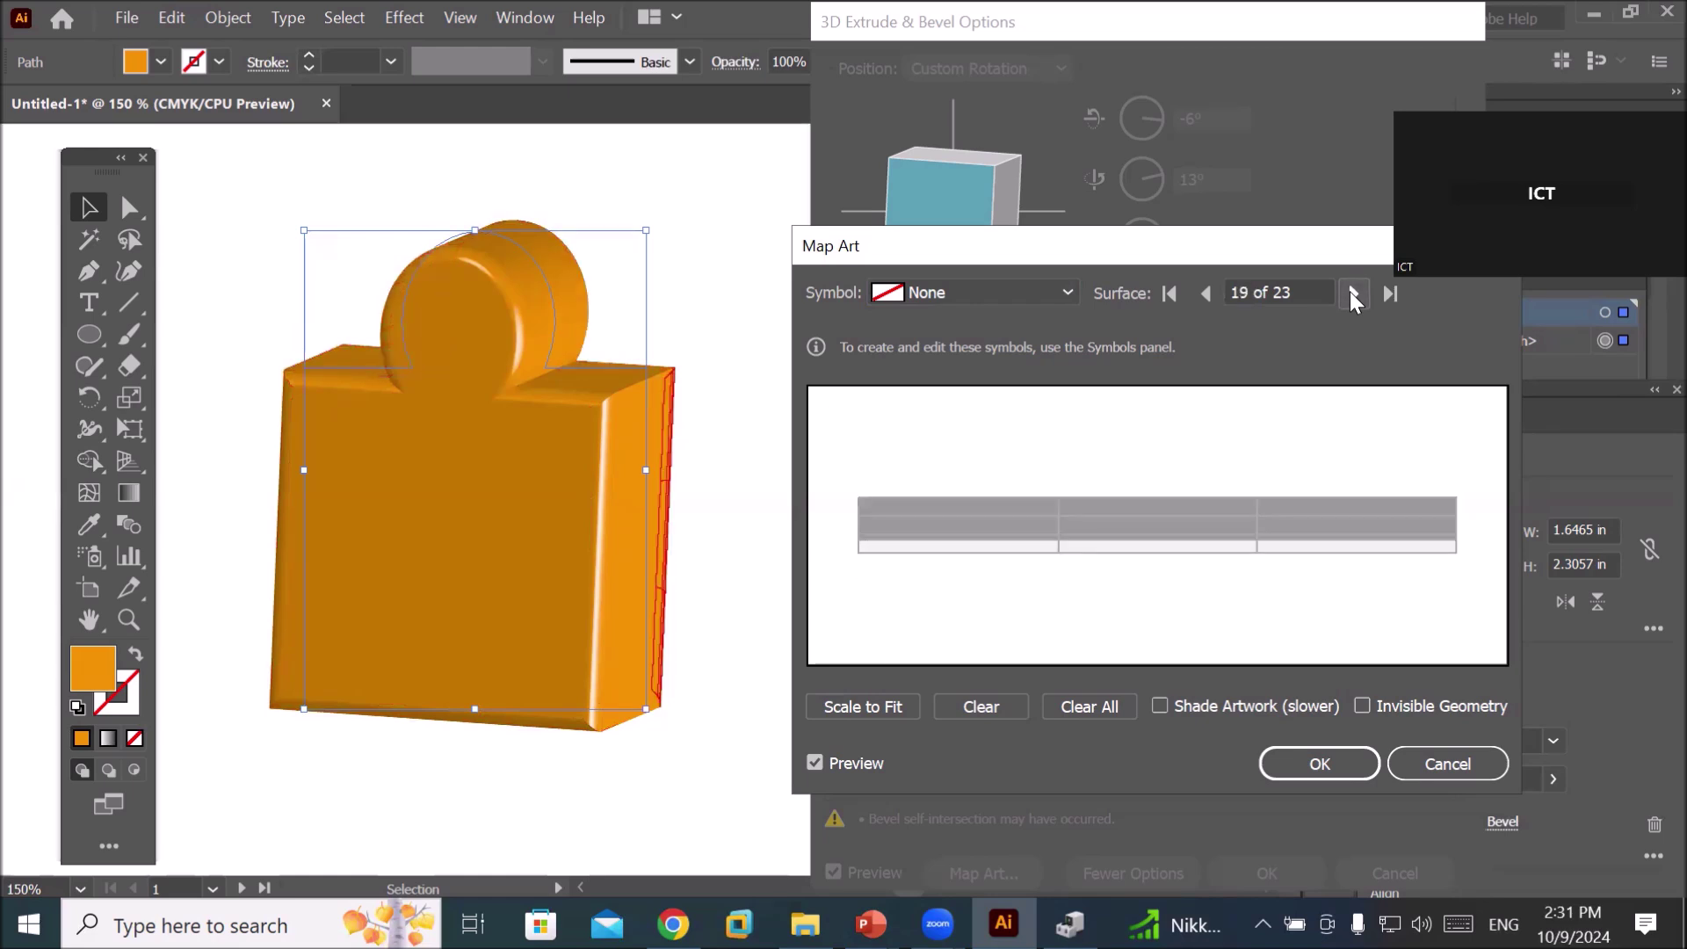
click(1352, 294)
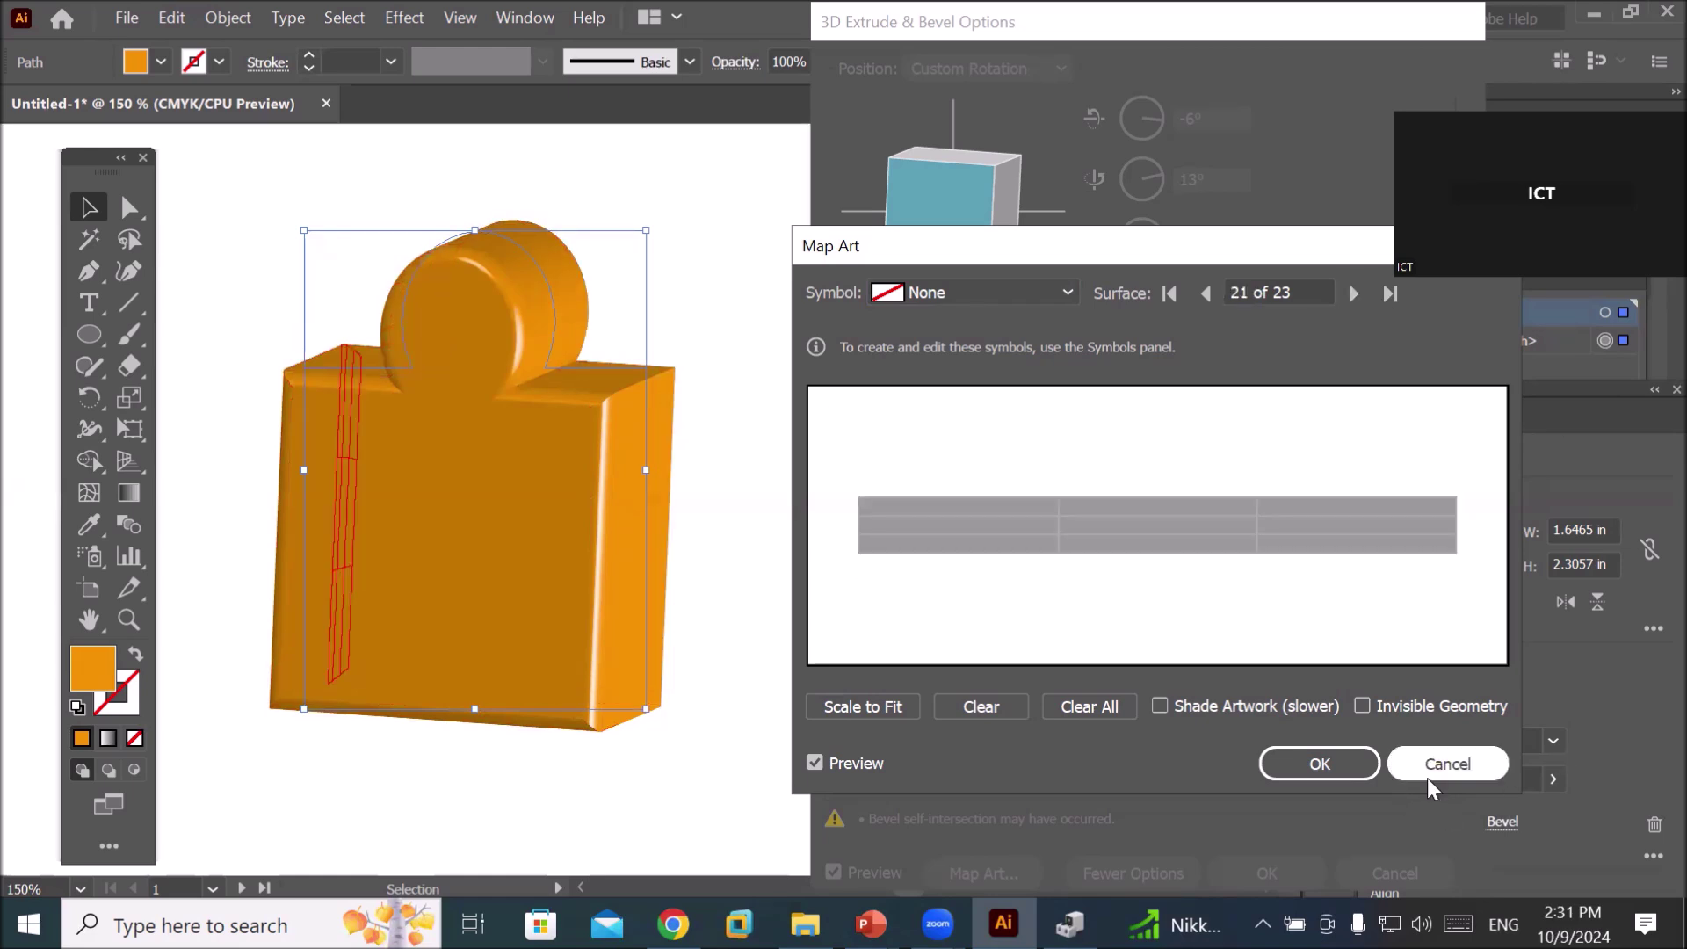
click(1445, 763)
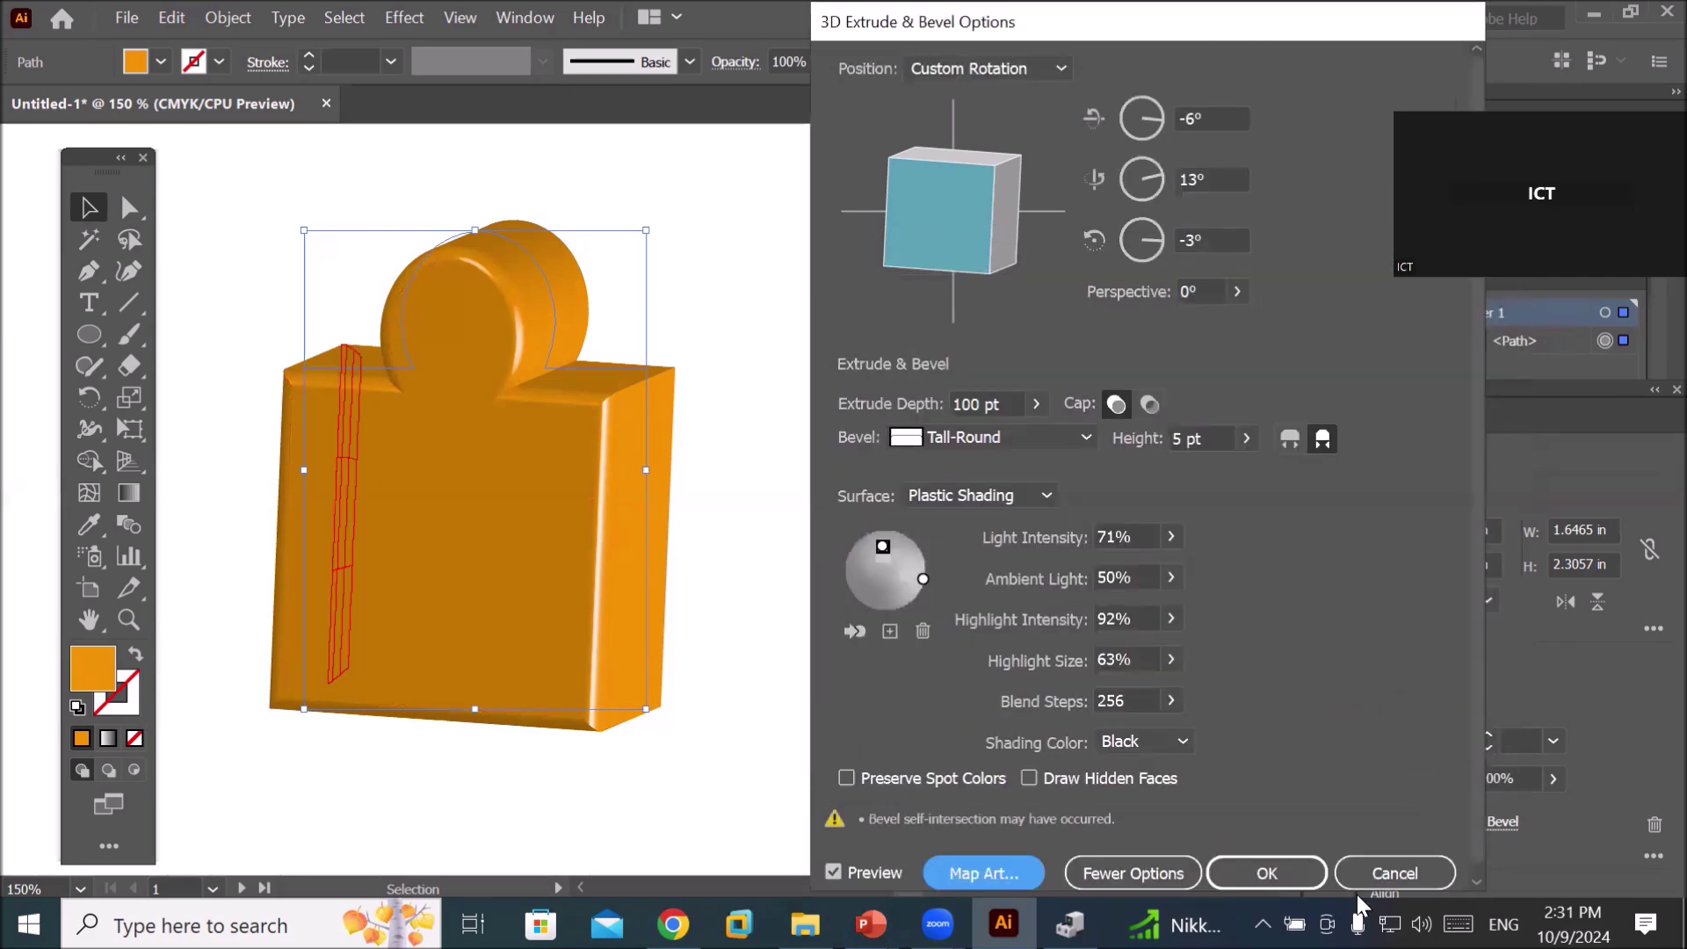
click(1270, 871)
- Remove the 3D Extrude & Bevel effect from the orange jar in the Appearance panel
click(778, 645)
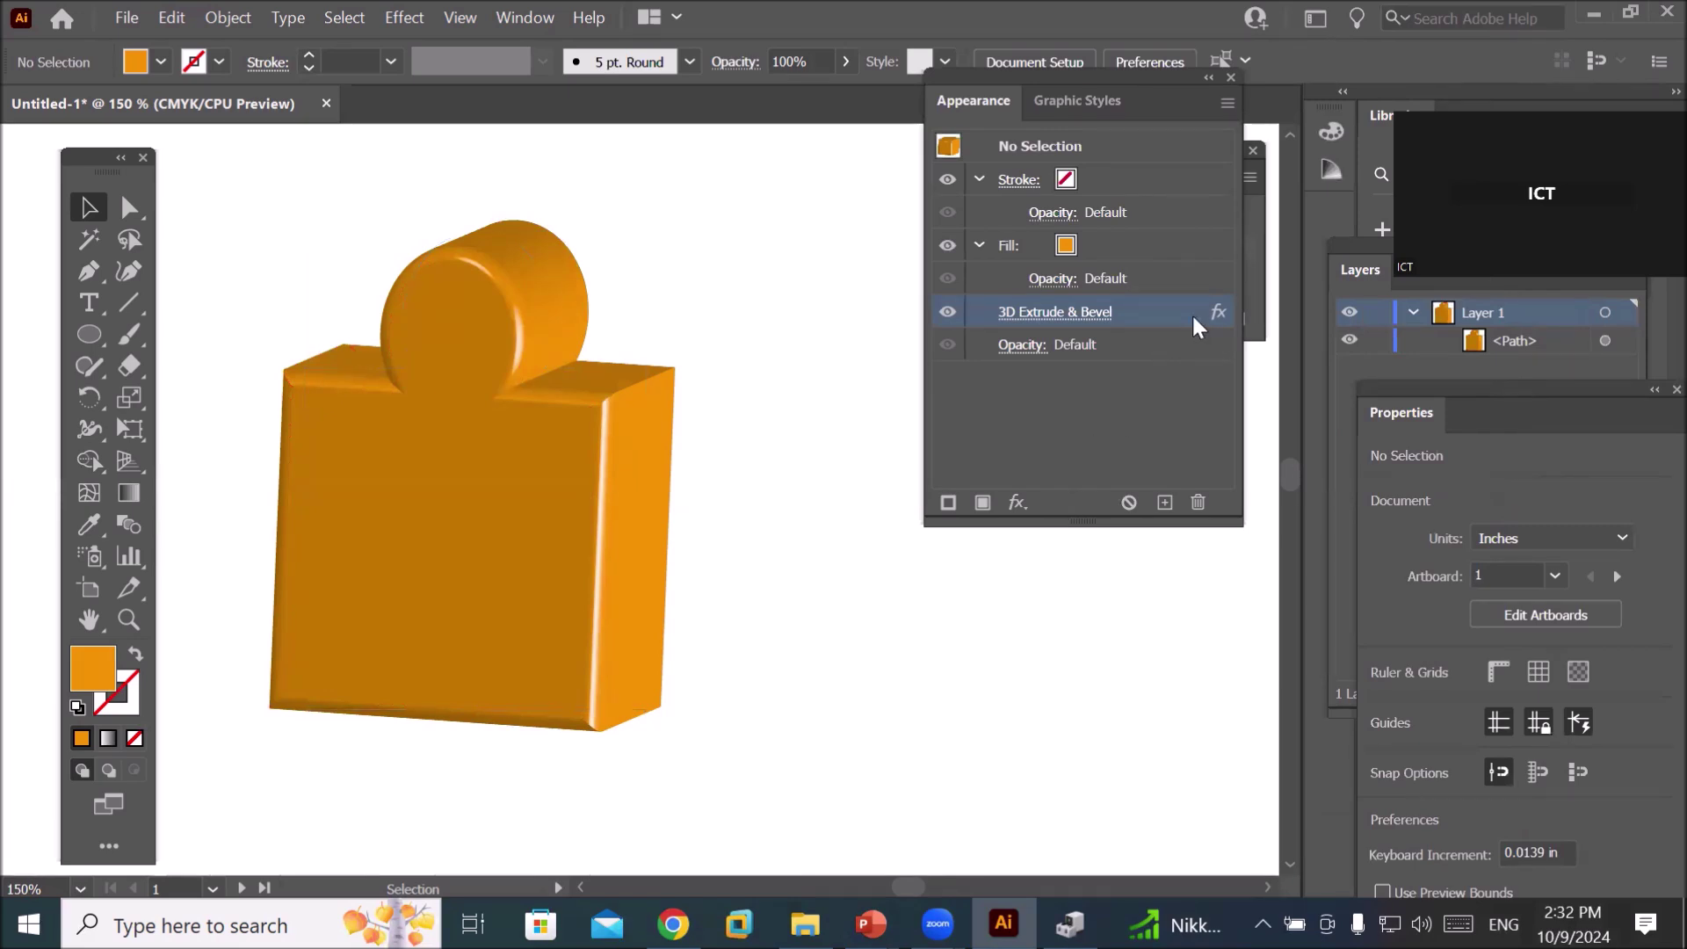
click(1198, 504)
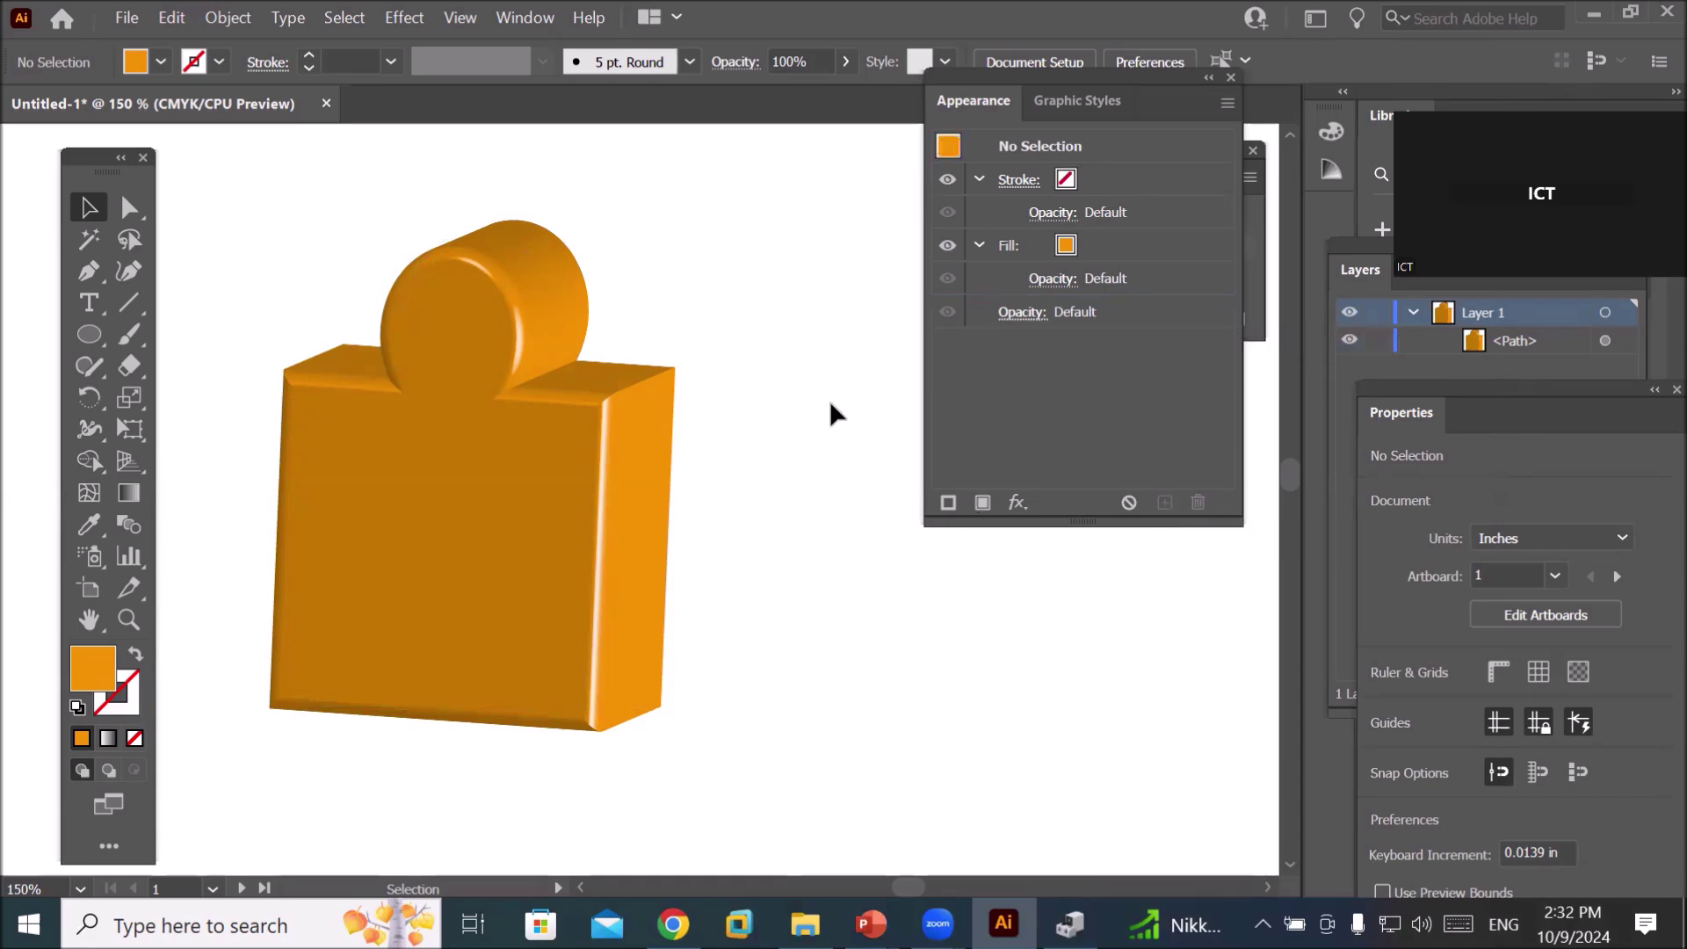
click(485, 448)
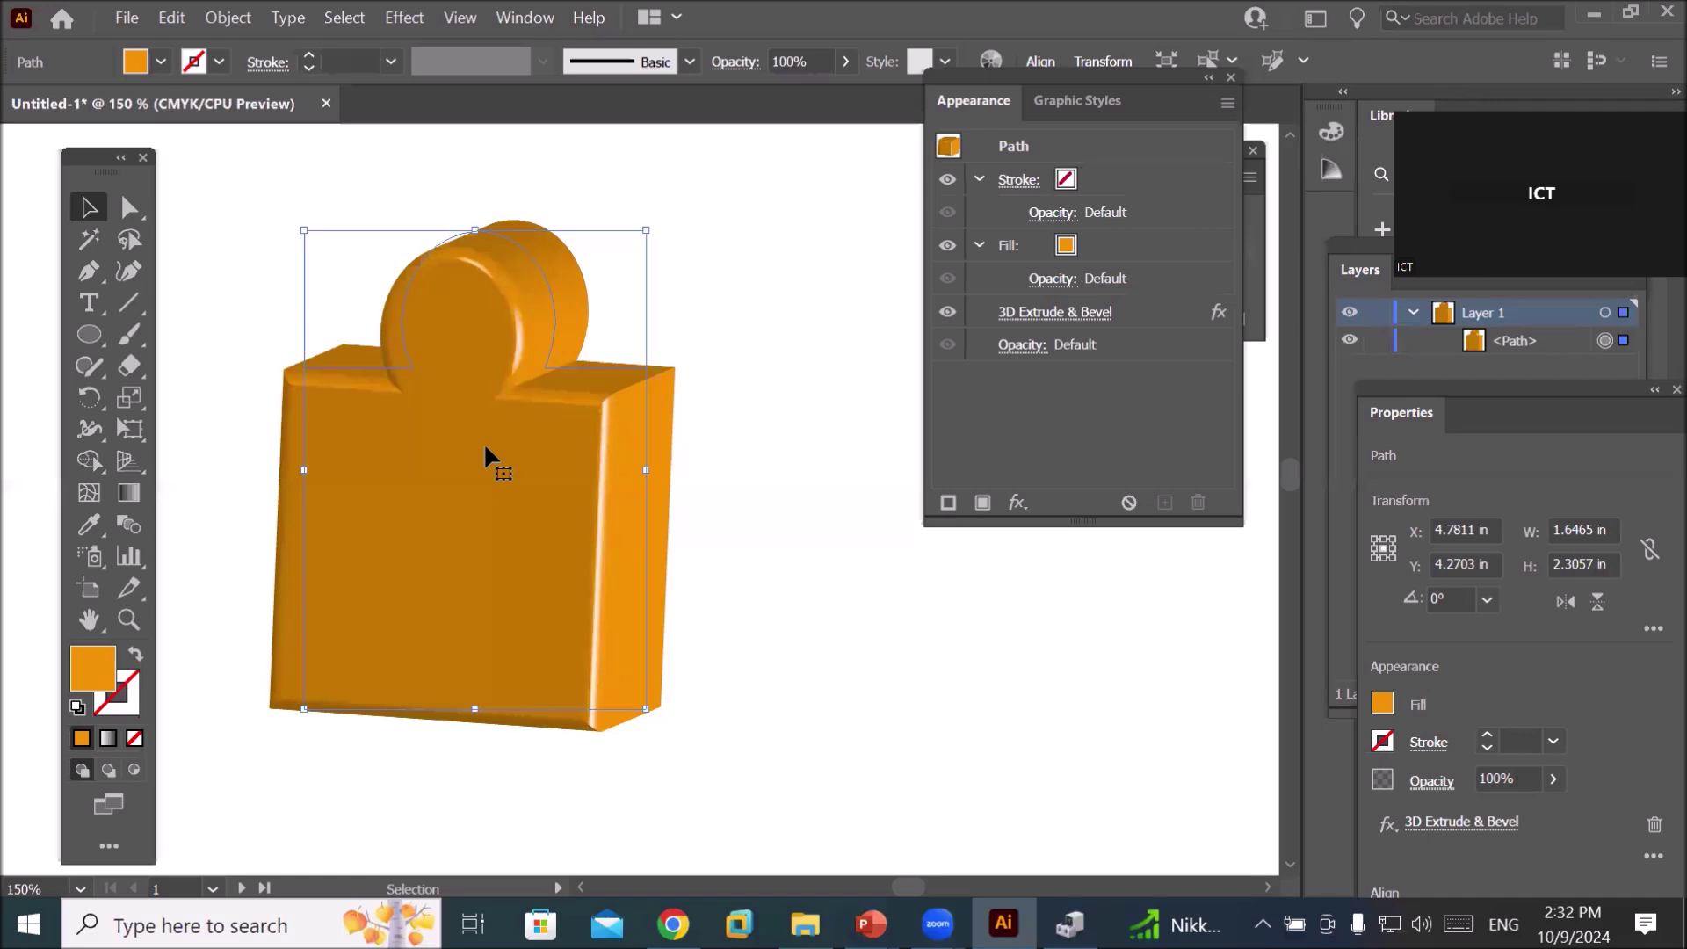
click(1176, 318)
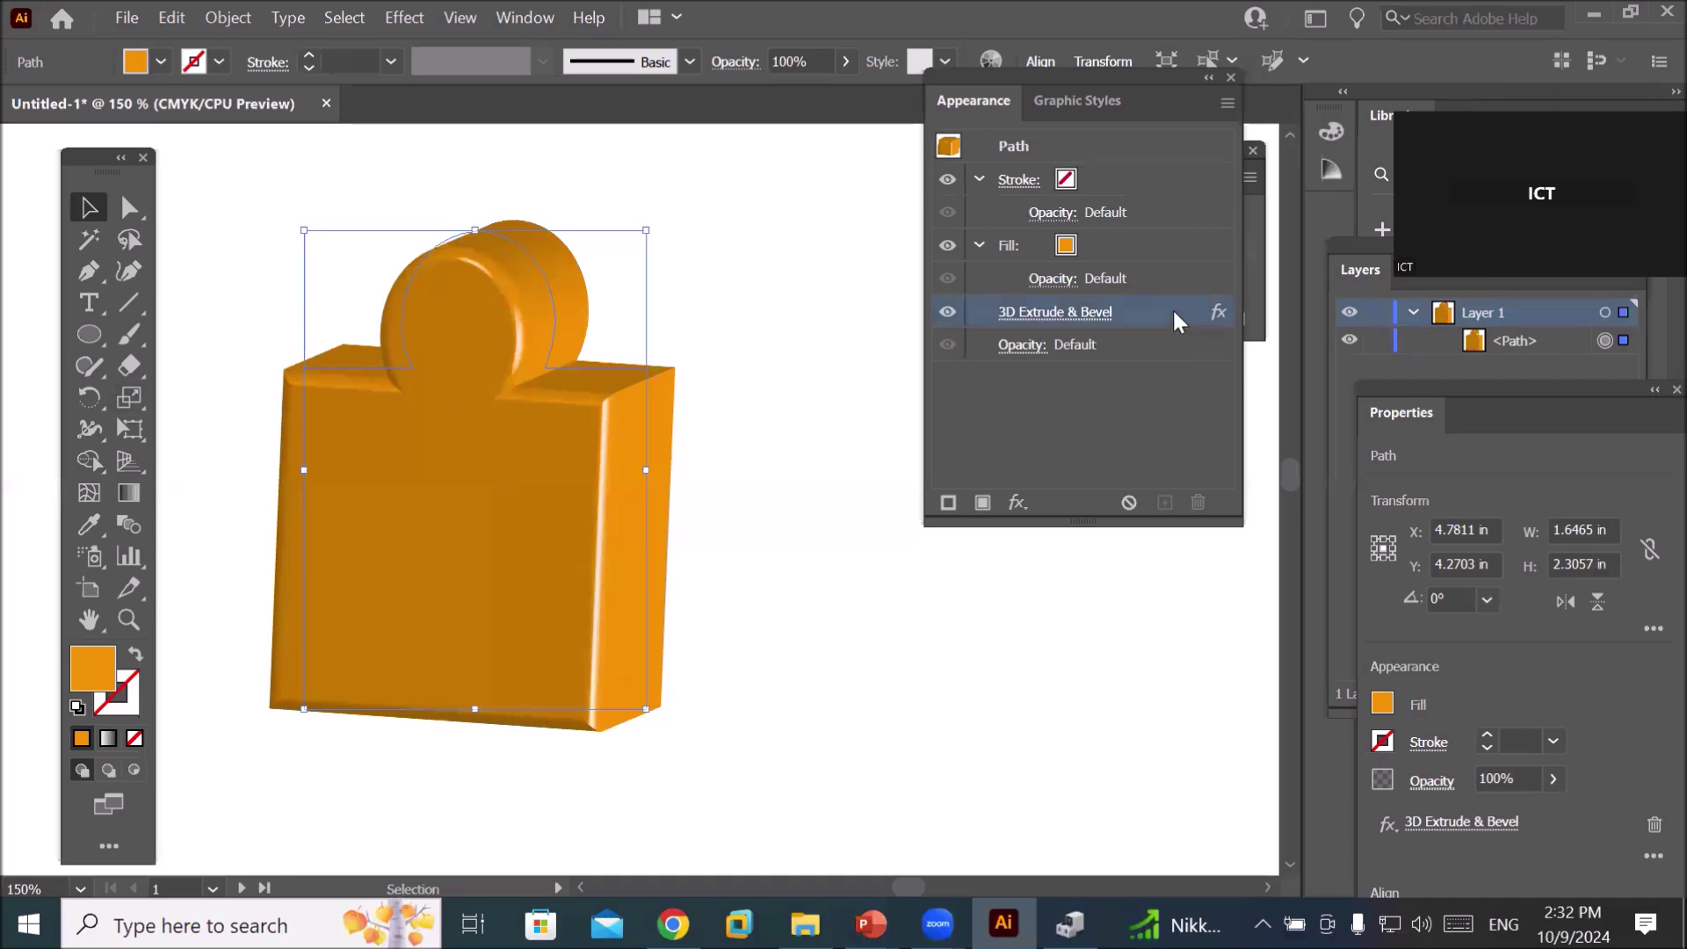
click(1197, 502)
click(892, 608)
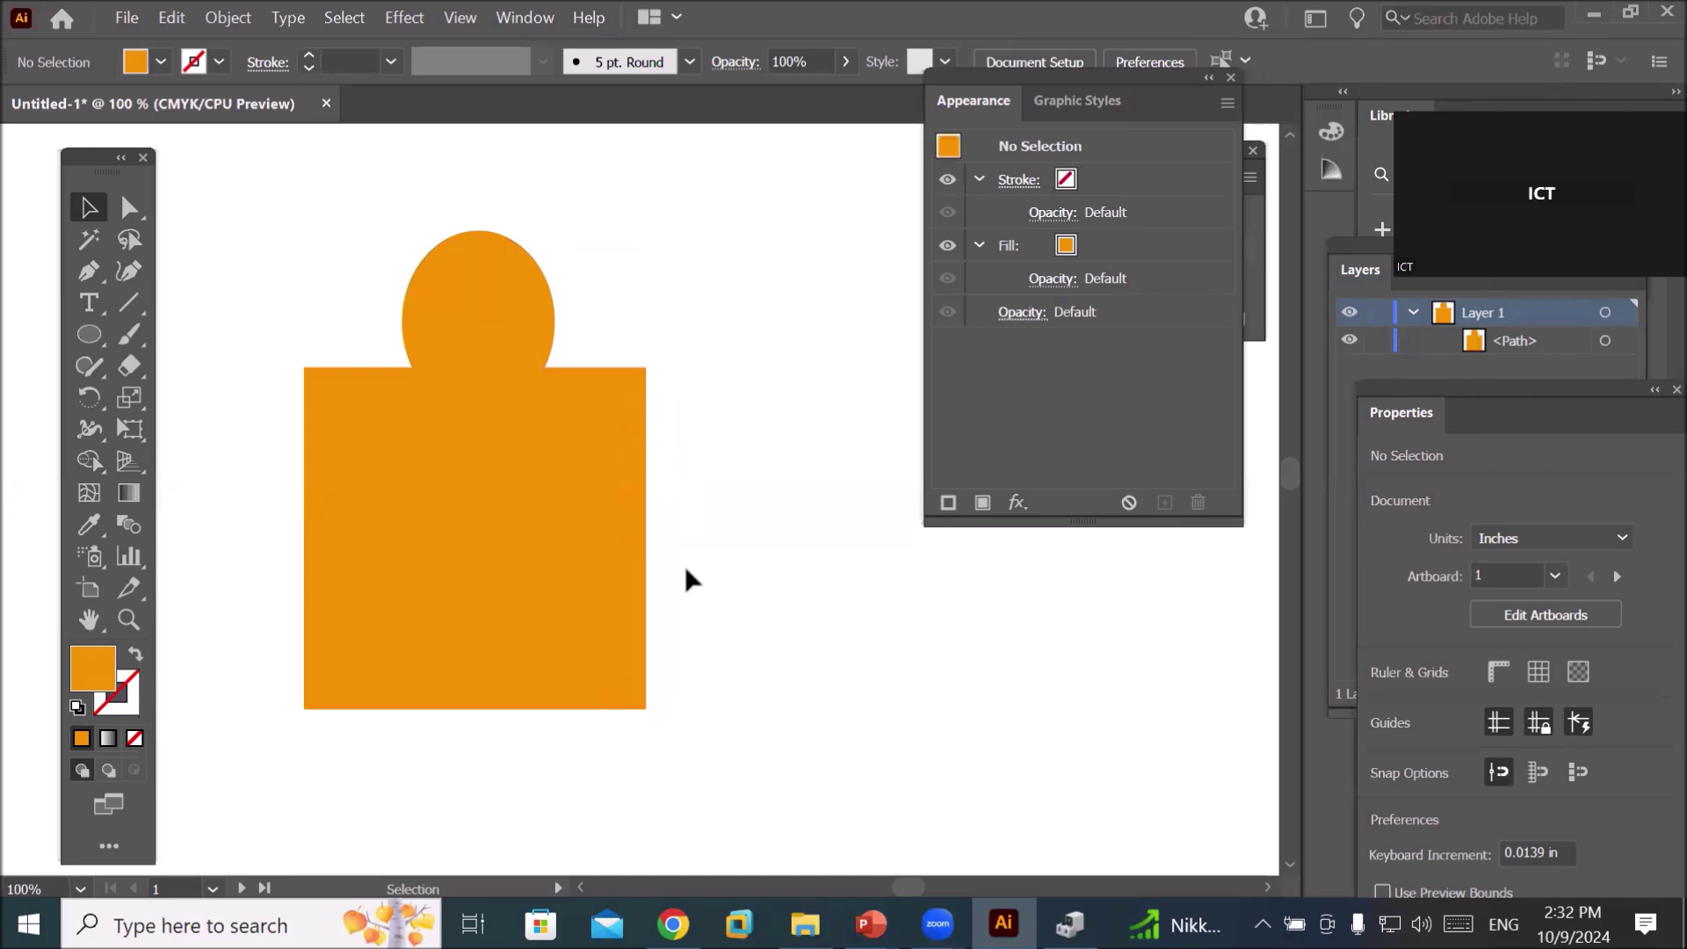
- Select and delete the flattened orange jar shape, leaving the artboard empty
alt+scroll(683, 566, down, 2)
drag(373, 361, 803, 726)
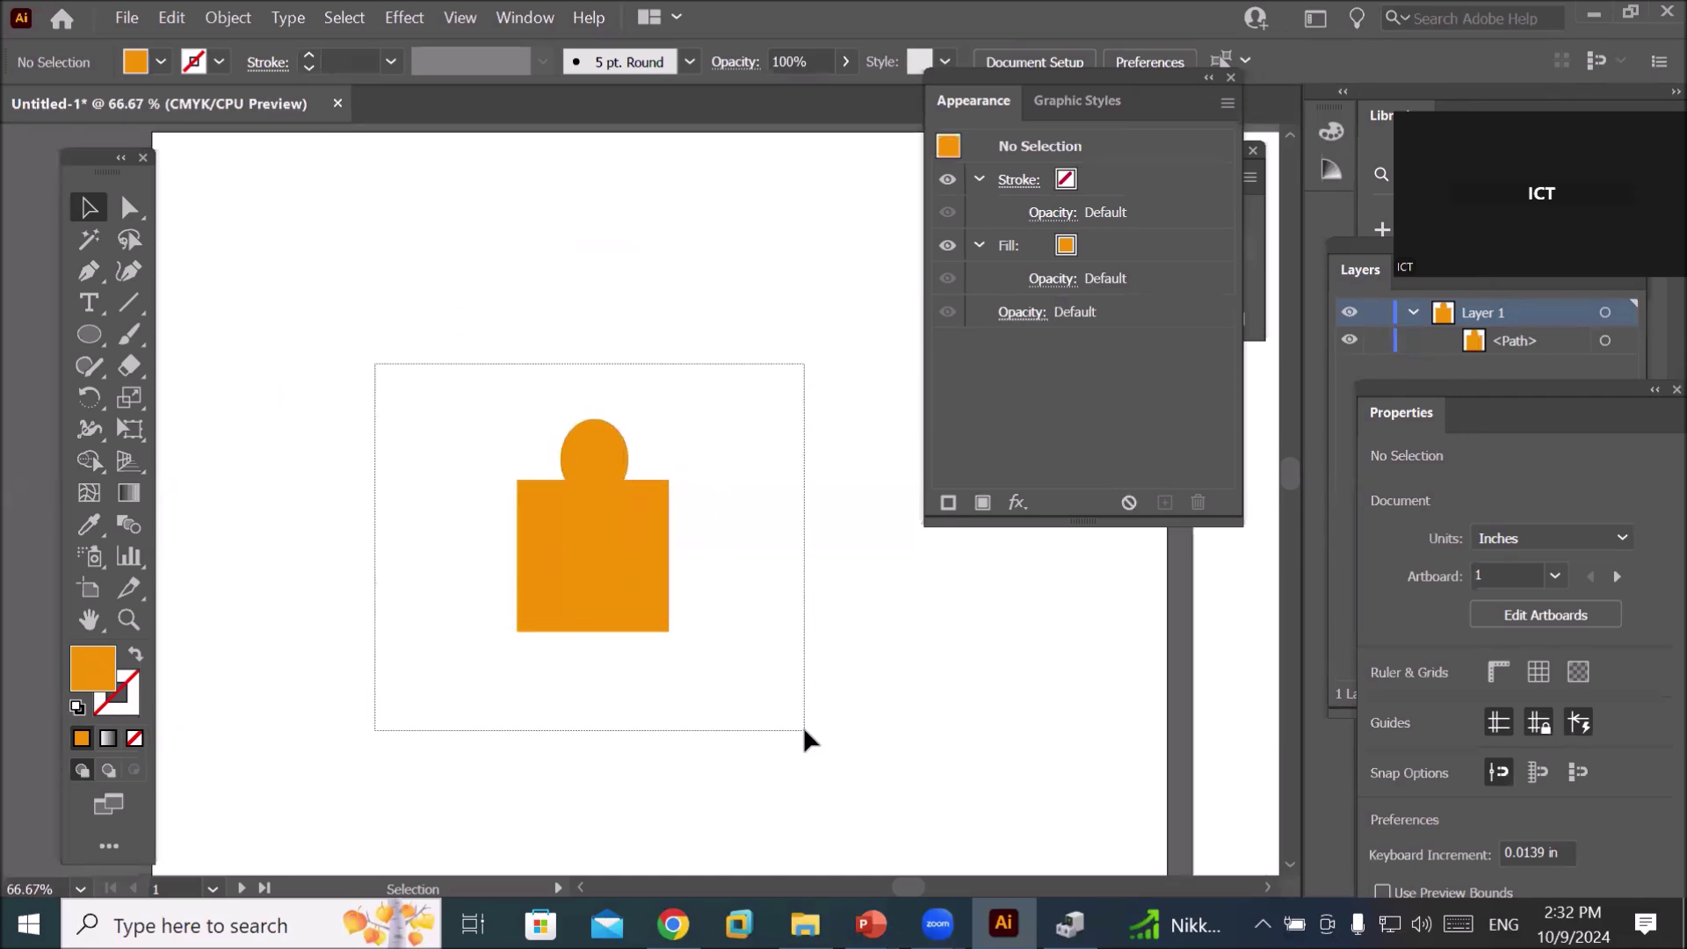
key(Delete)
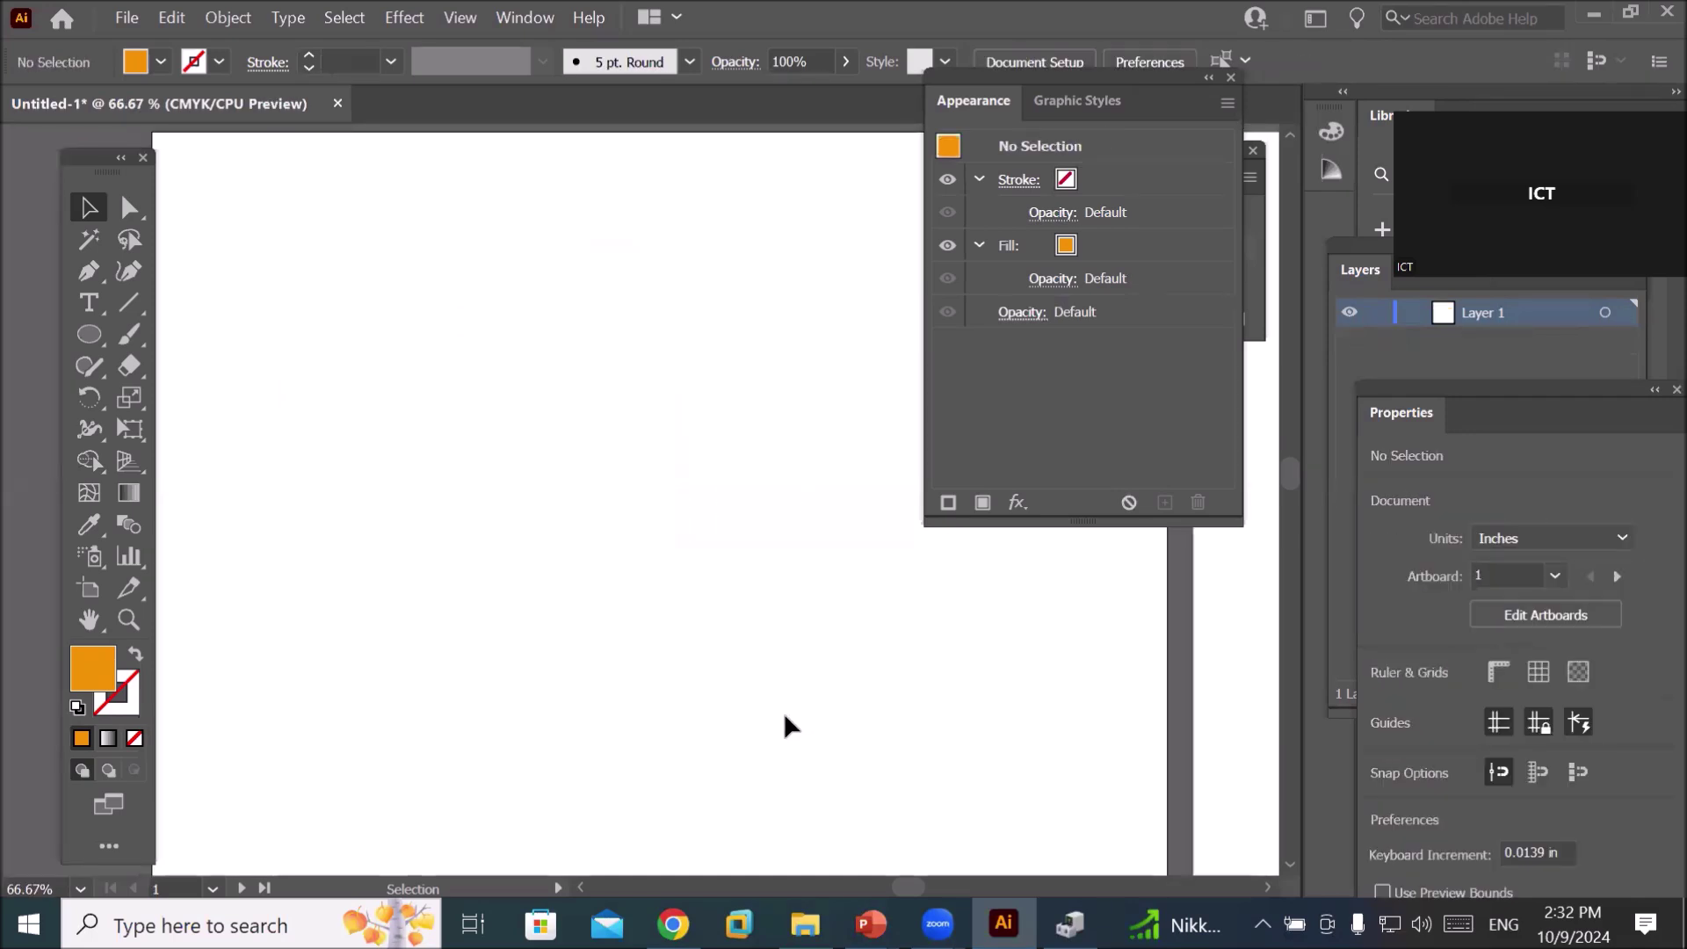
alt+scroll(648, 578, down, 1)
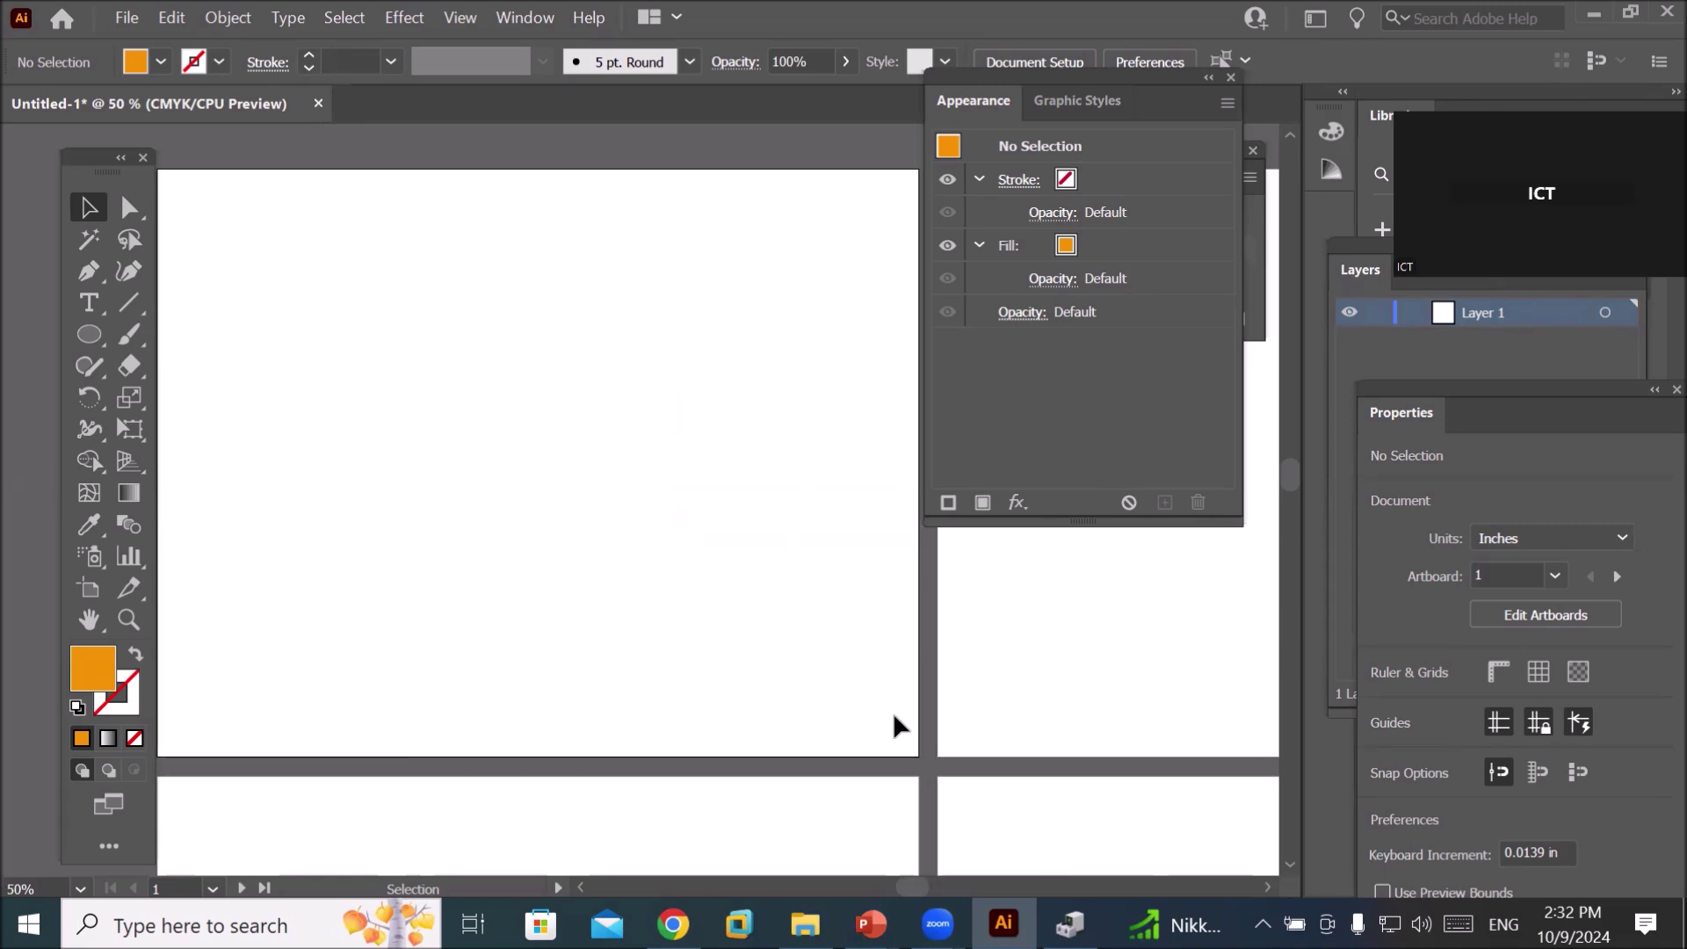
- Draw a tall narrow ellipse on the artboard and zoom in on it
click(93, 340)
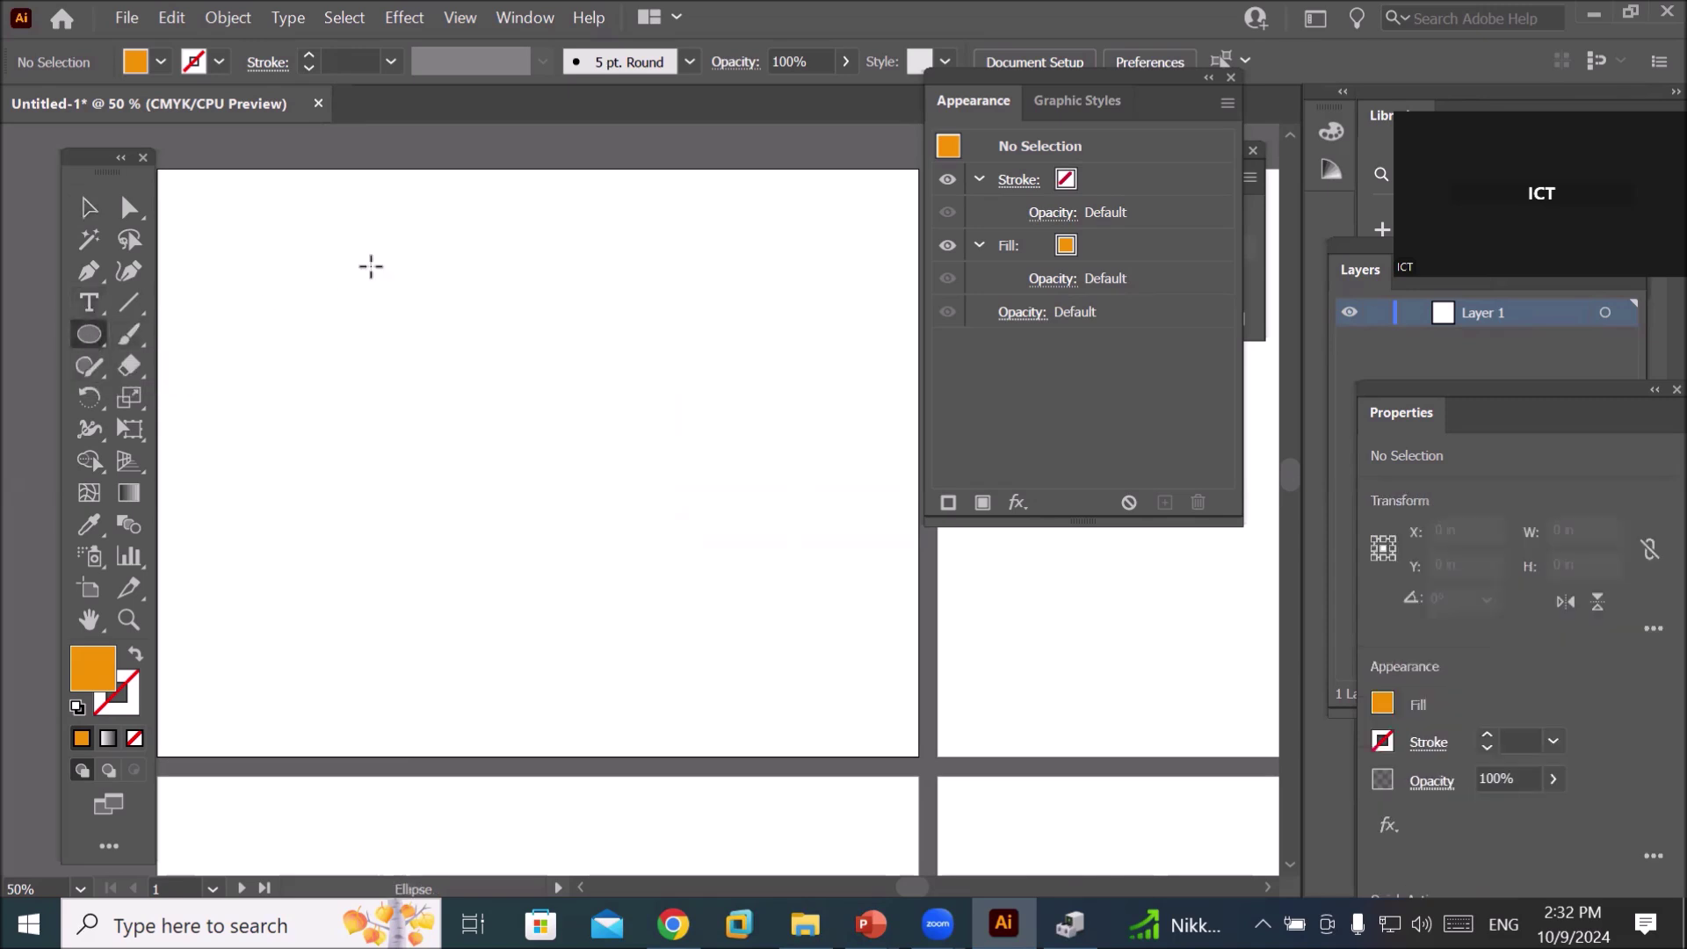
drag(447, 256, 464, 308)
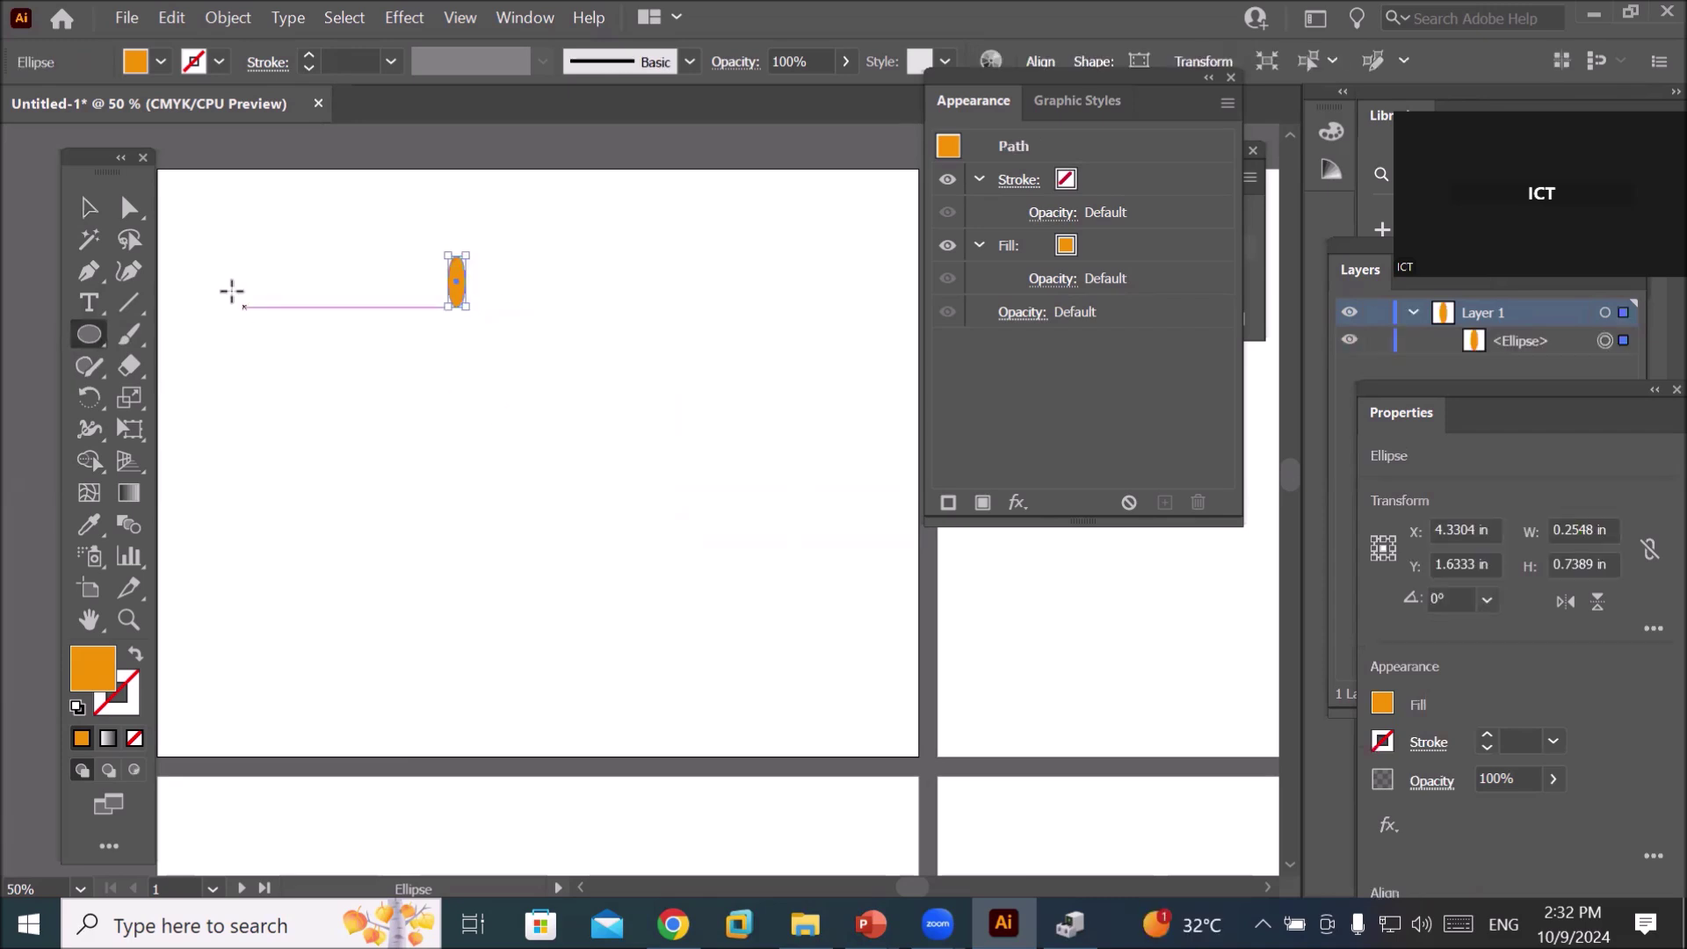
key(ctrl+1)
key(ctrl+equal)
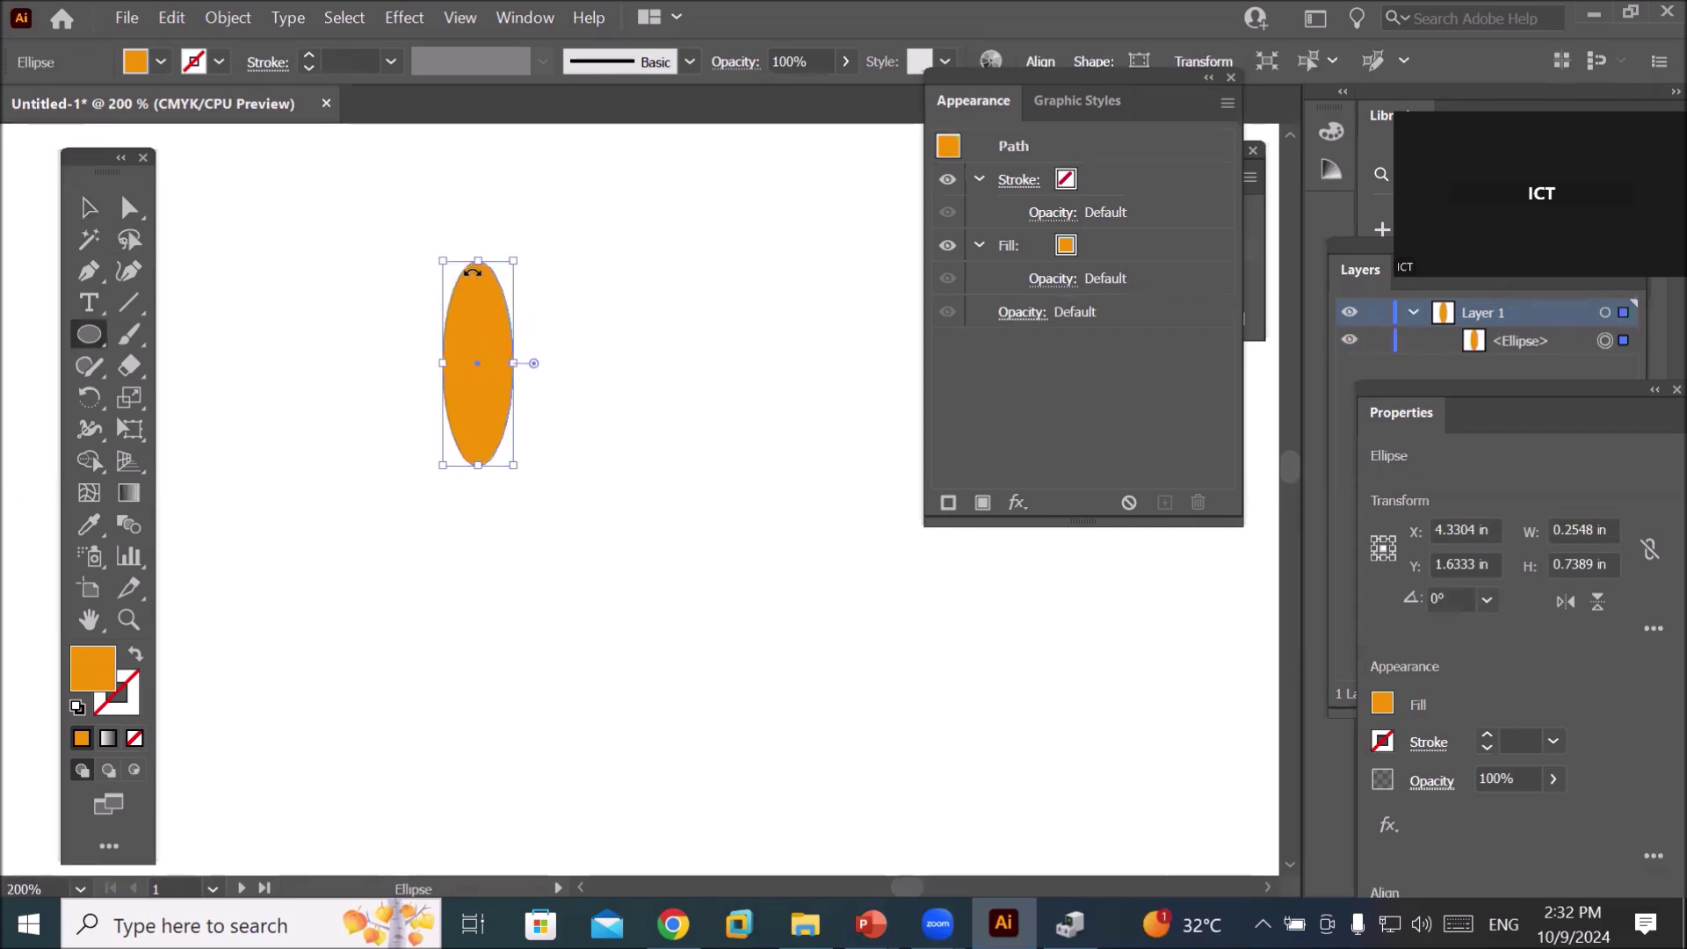
- Convert the ellipse's top and bottom anchors into sharp corner points, forming a leaf
click(87, 267)
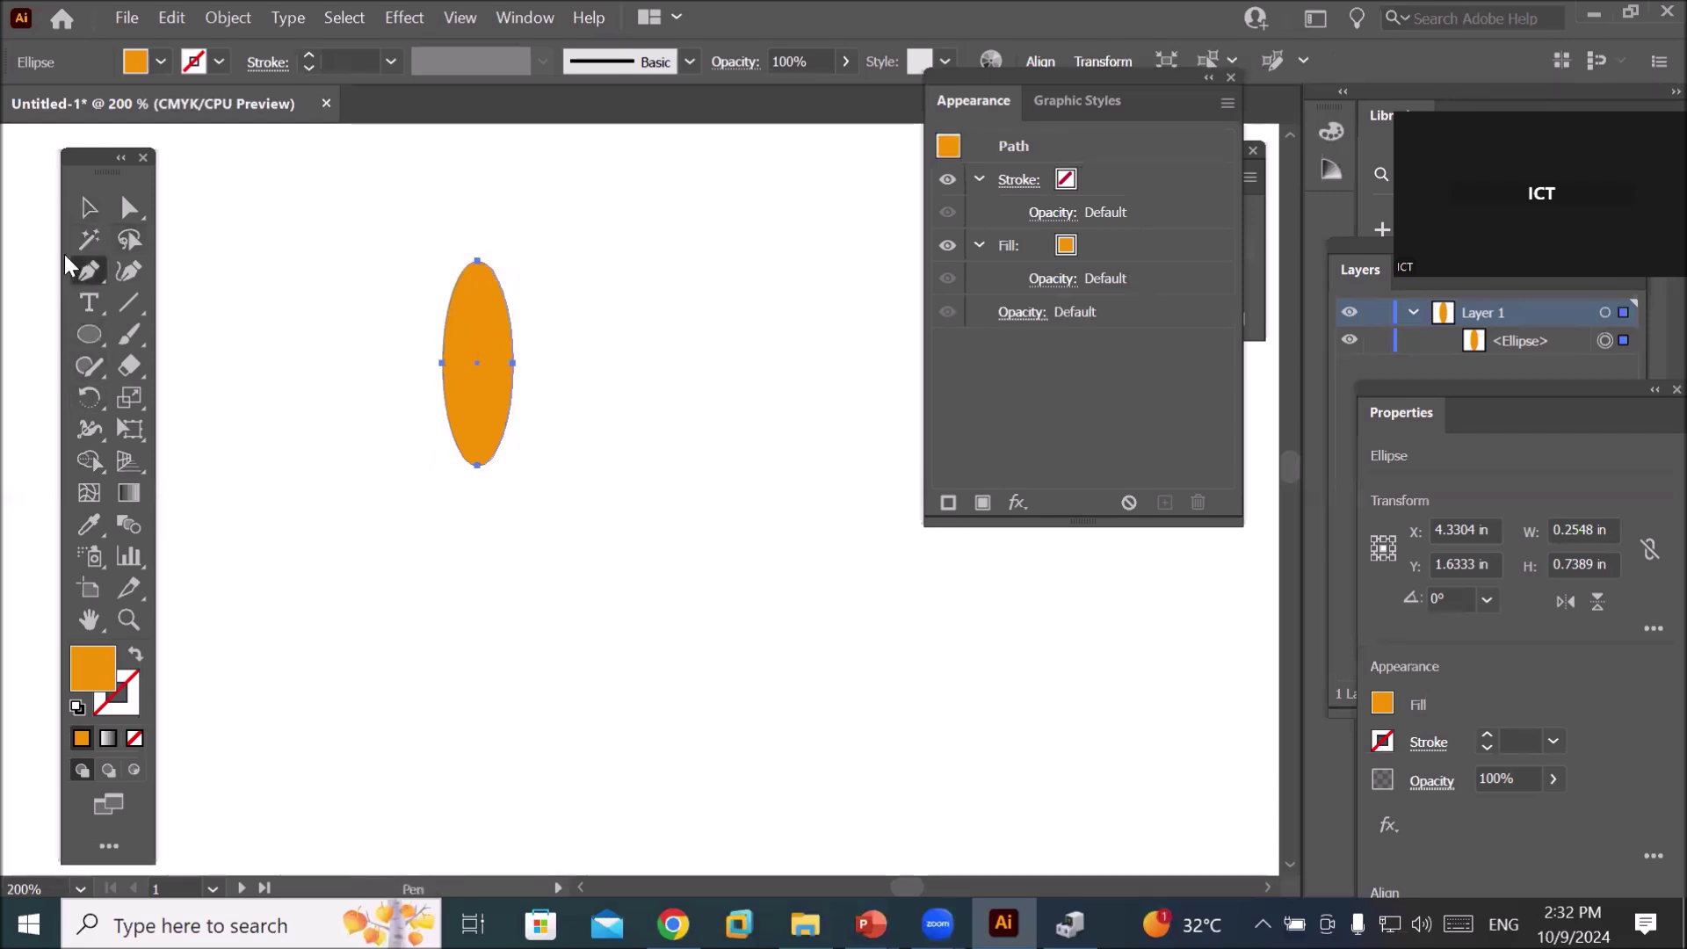
click(82, 267)
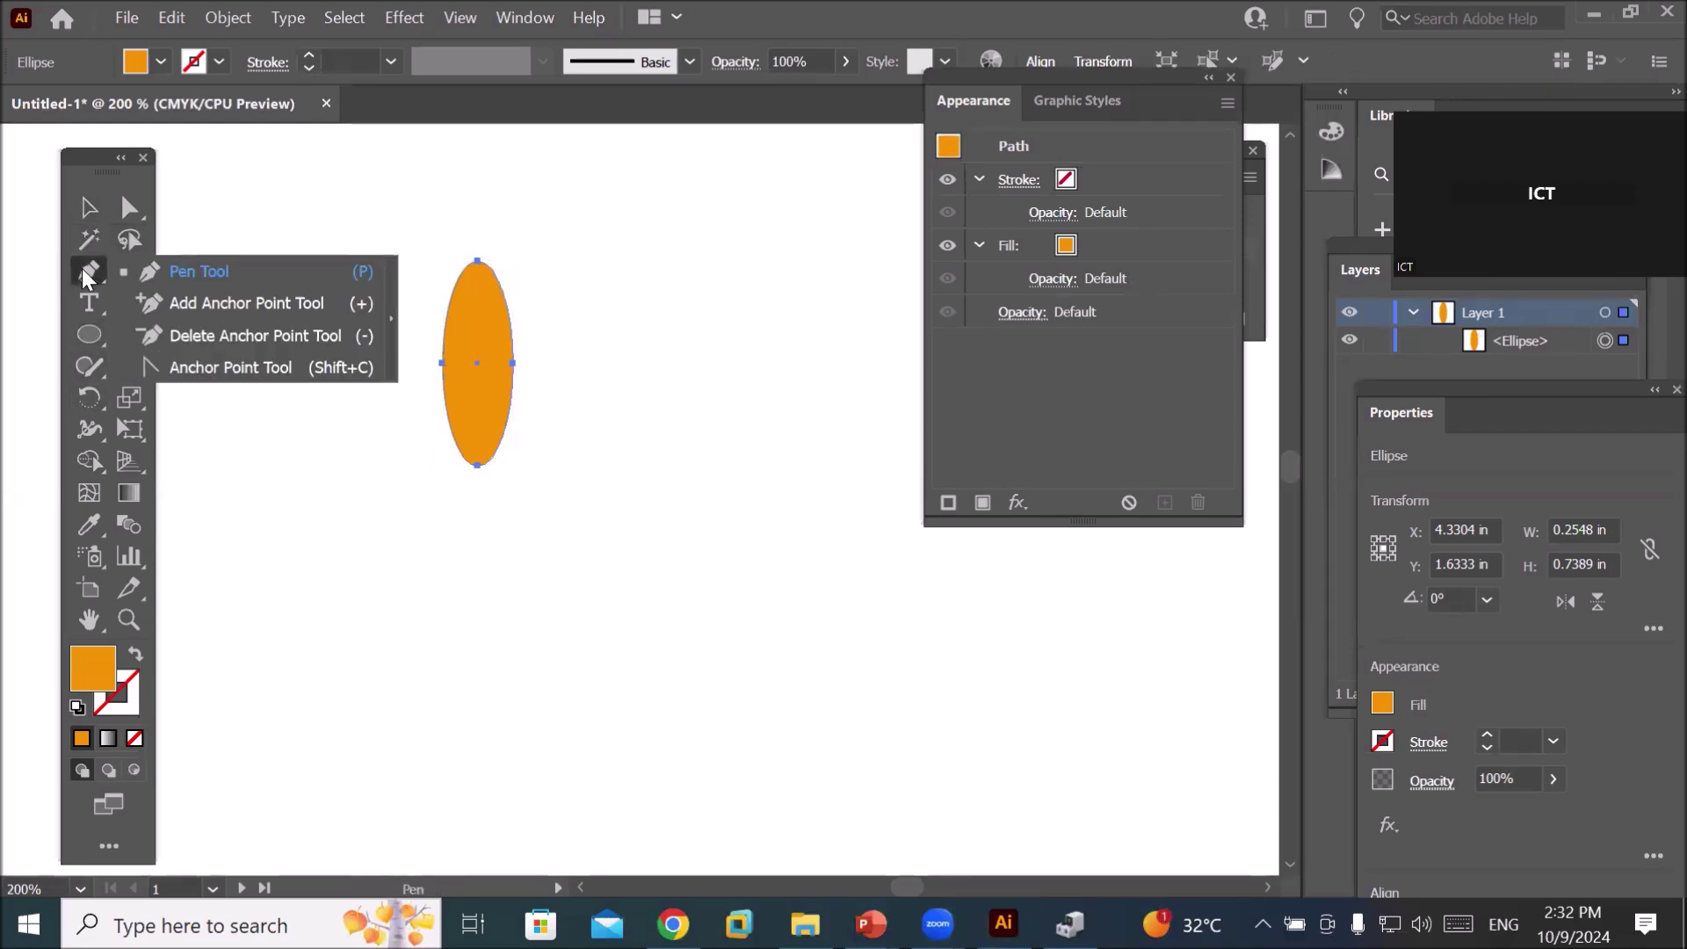
click(184, 366)
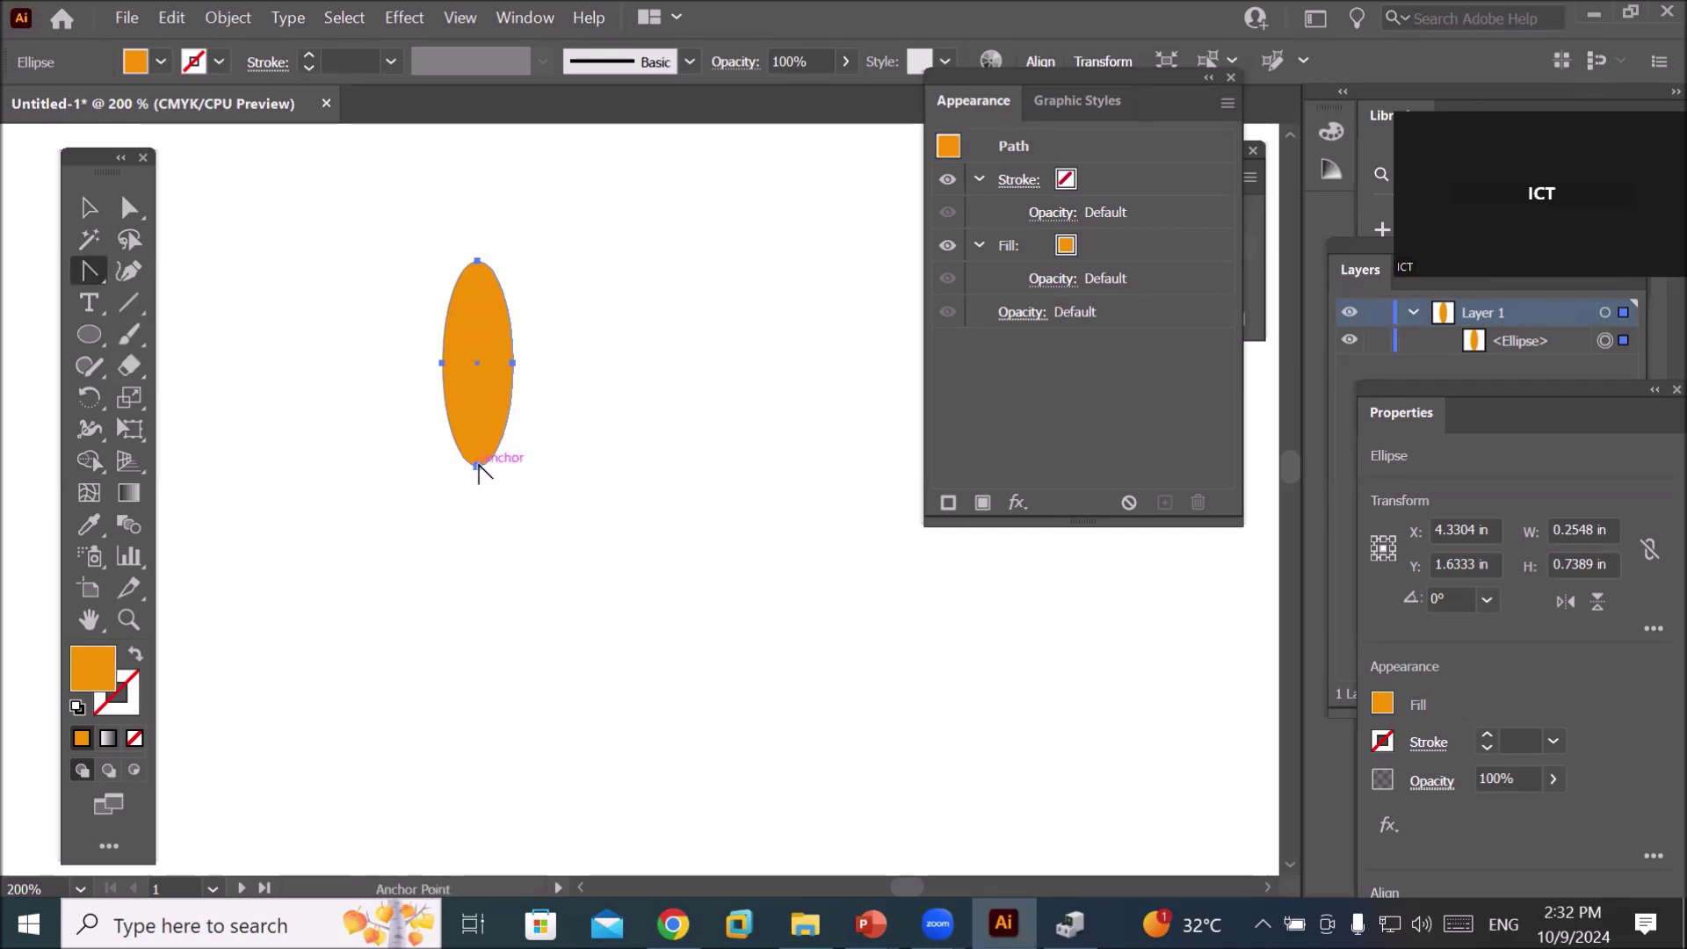
click(477, 463)
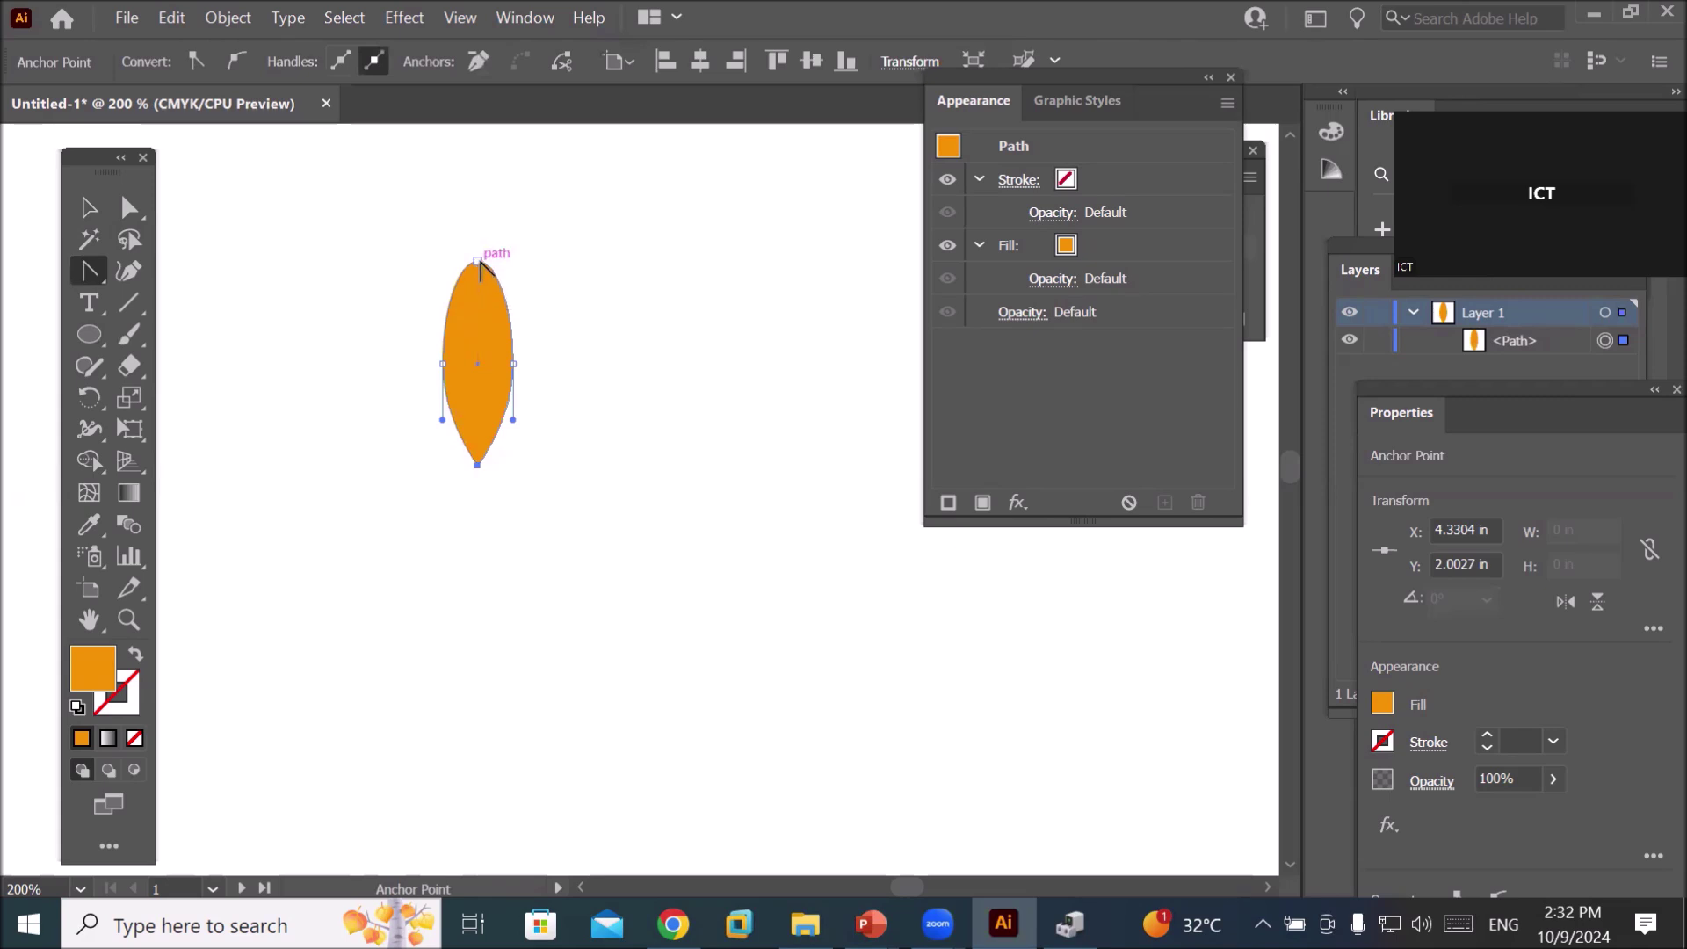
click(478, 261)
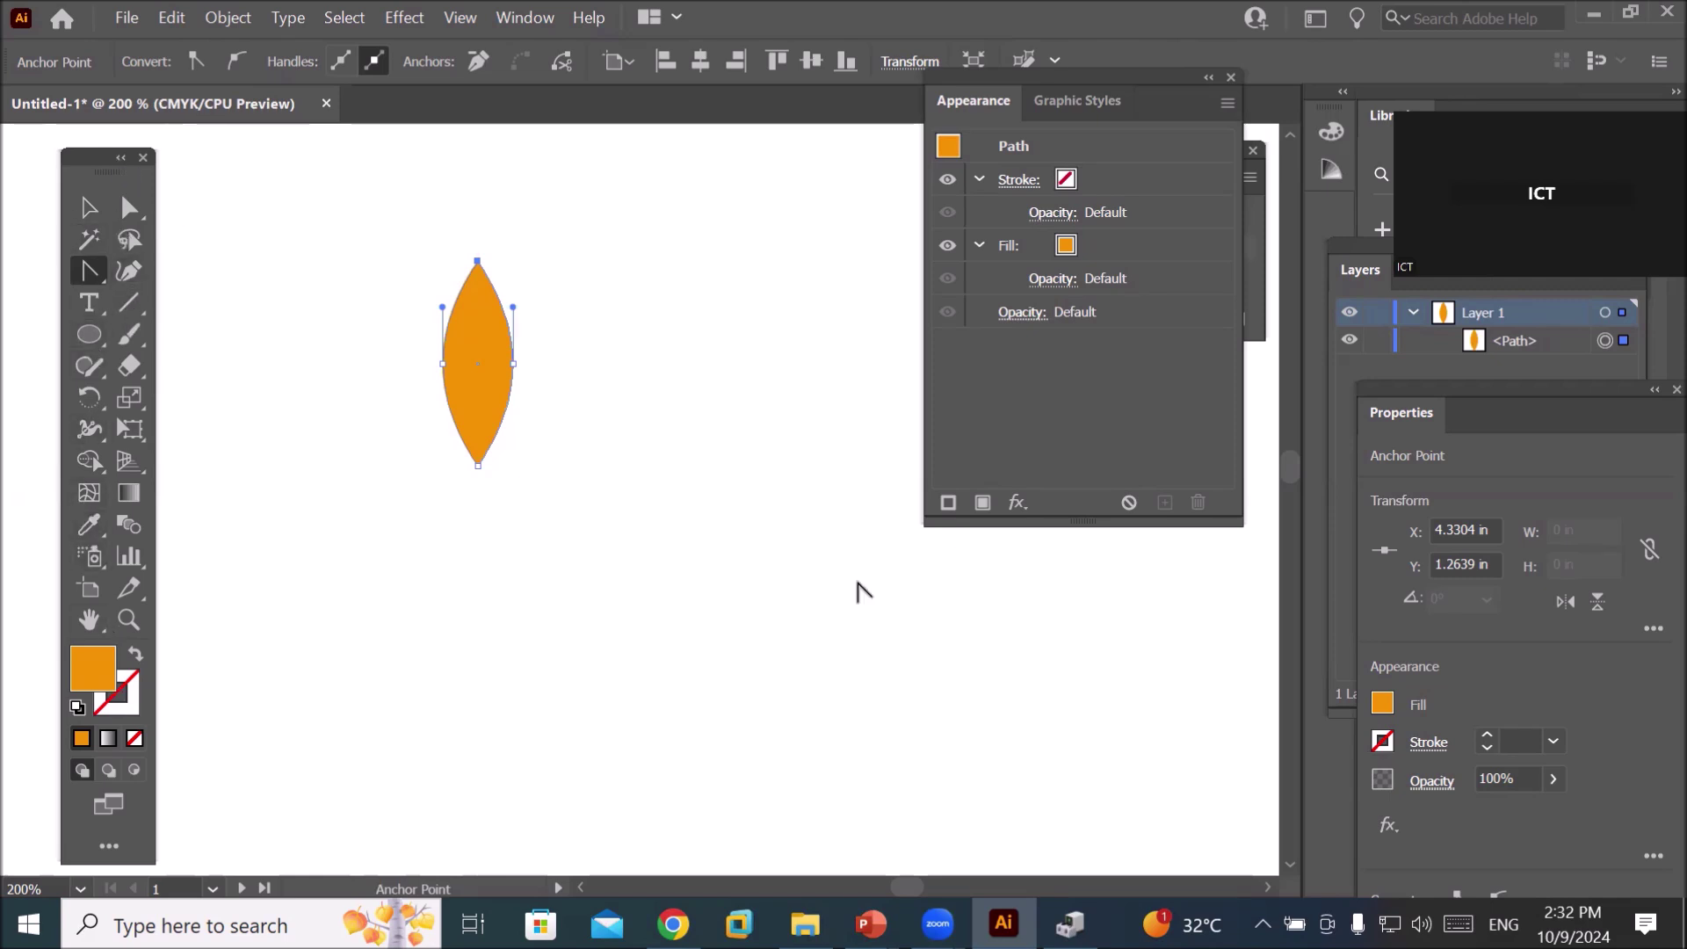
click(1067, 246)
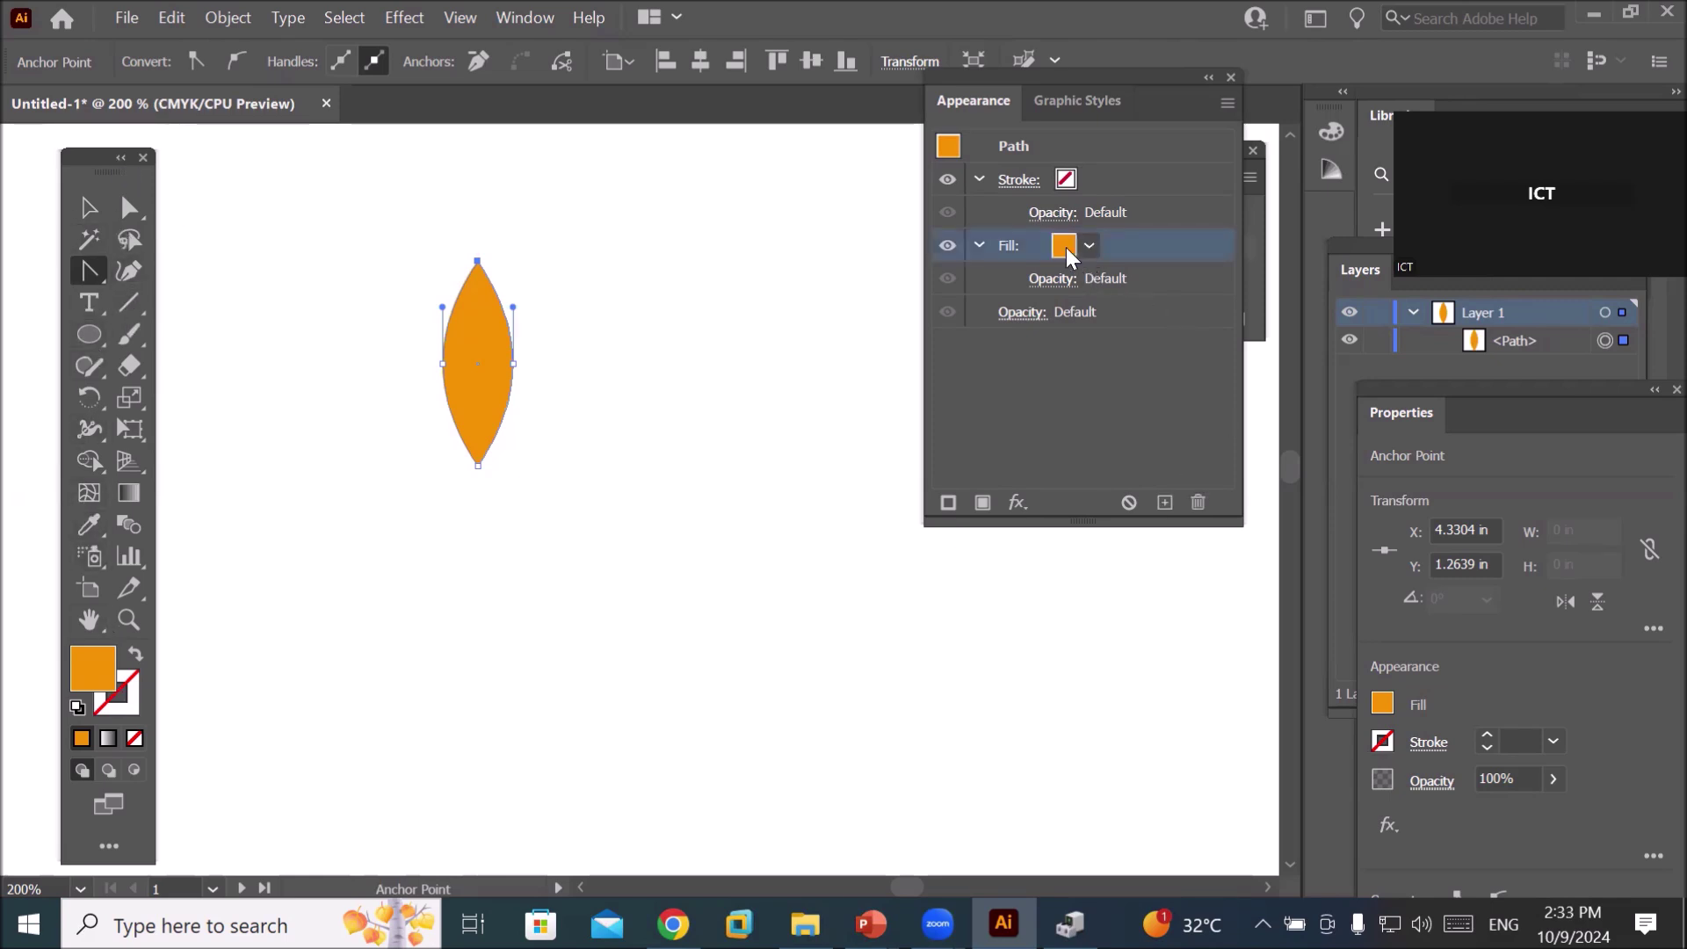
- Fill the leaf green and draw a small circle just below it
click(1088, 246)
click(914, 292)
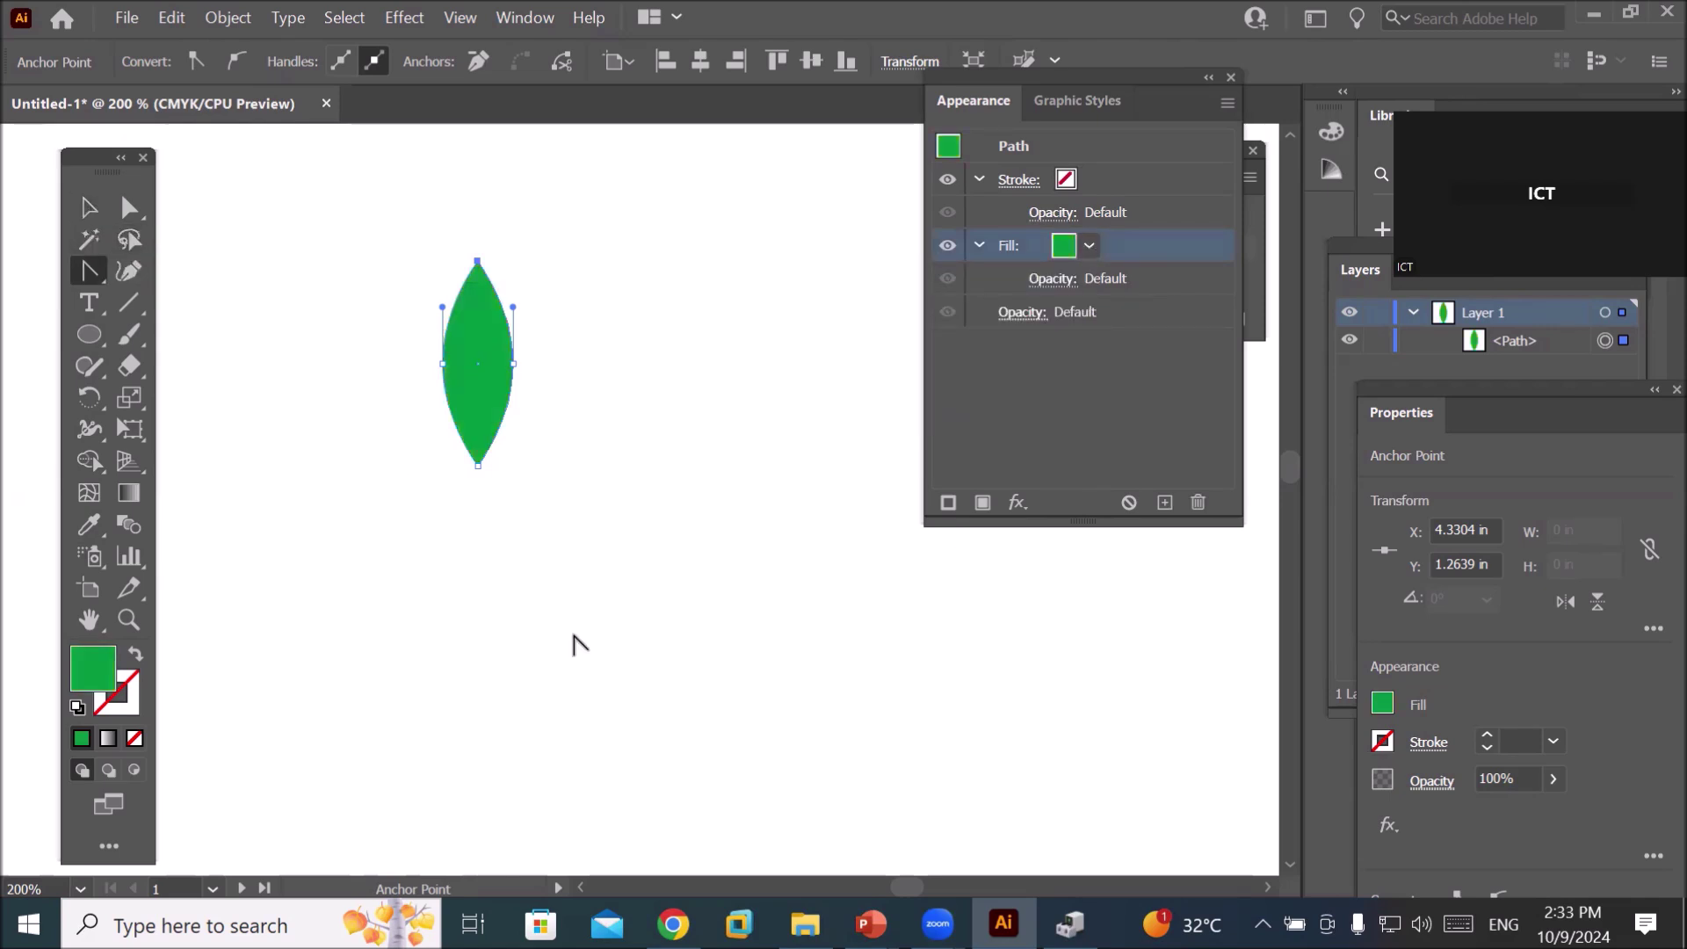
click(89, 208)
scroll(507, 569, down, 1)
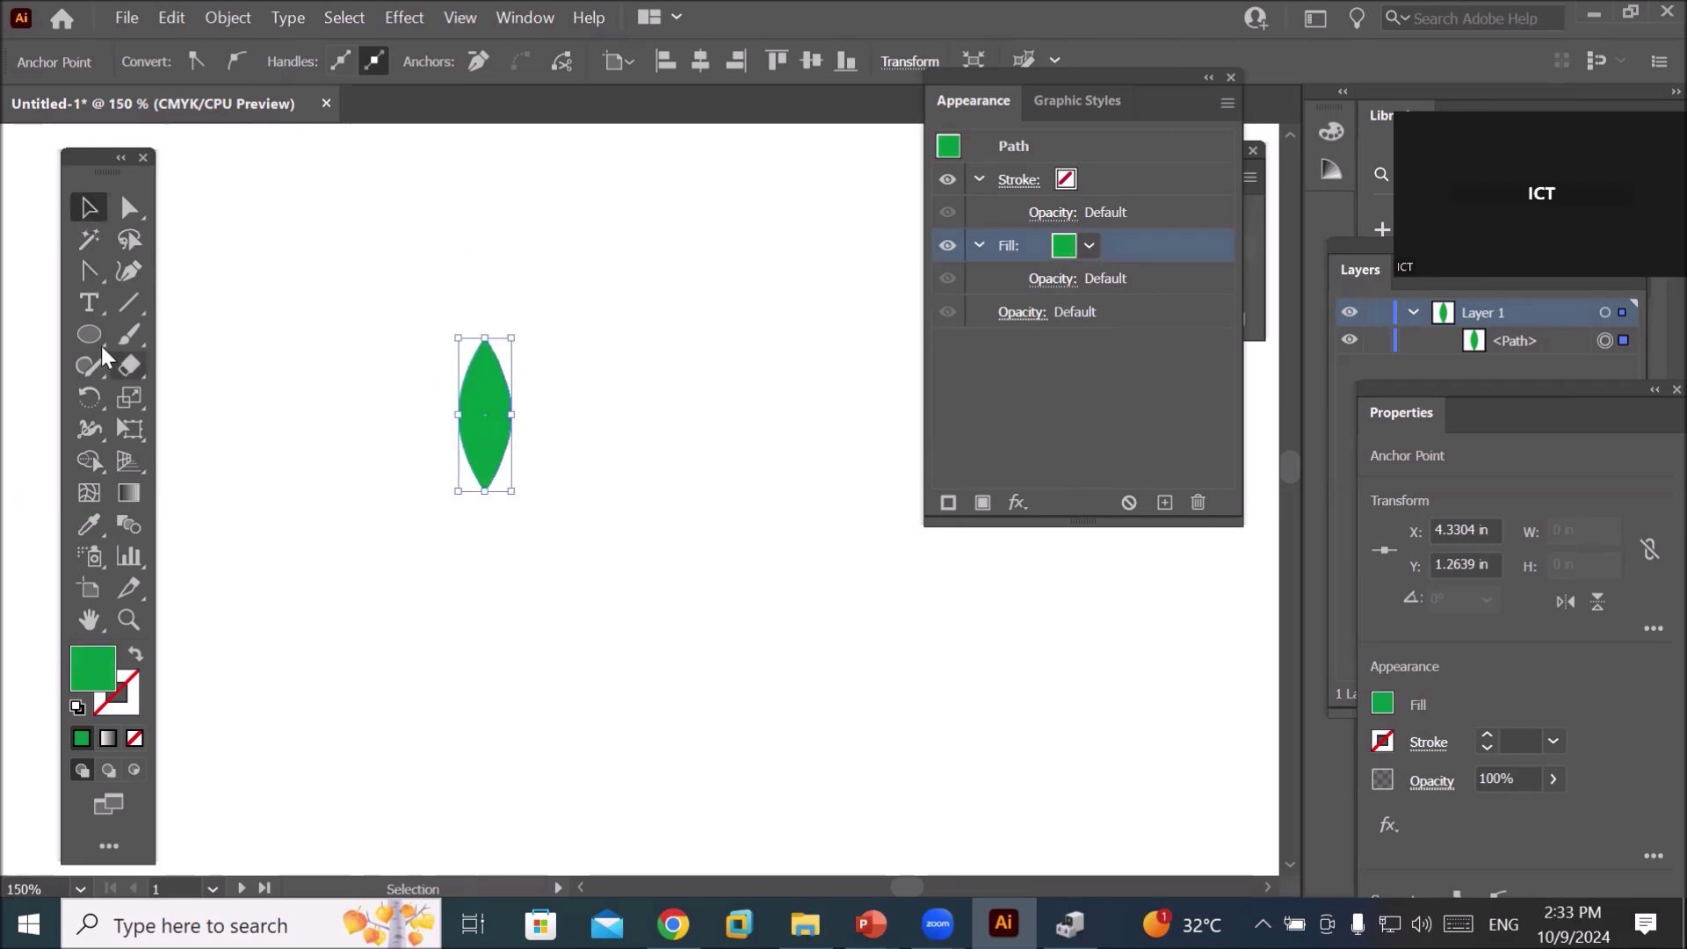
click(89, 335)
mouse_move(443, 507)
mouse_down()
mouse_move(538, 599)
mouse_move(473, 557)
mouse_up()
- Fill the circle solid black, then reselect the green leaf
key(v)
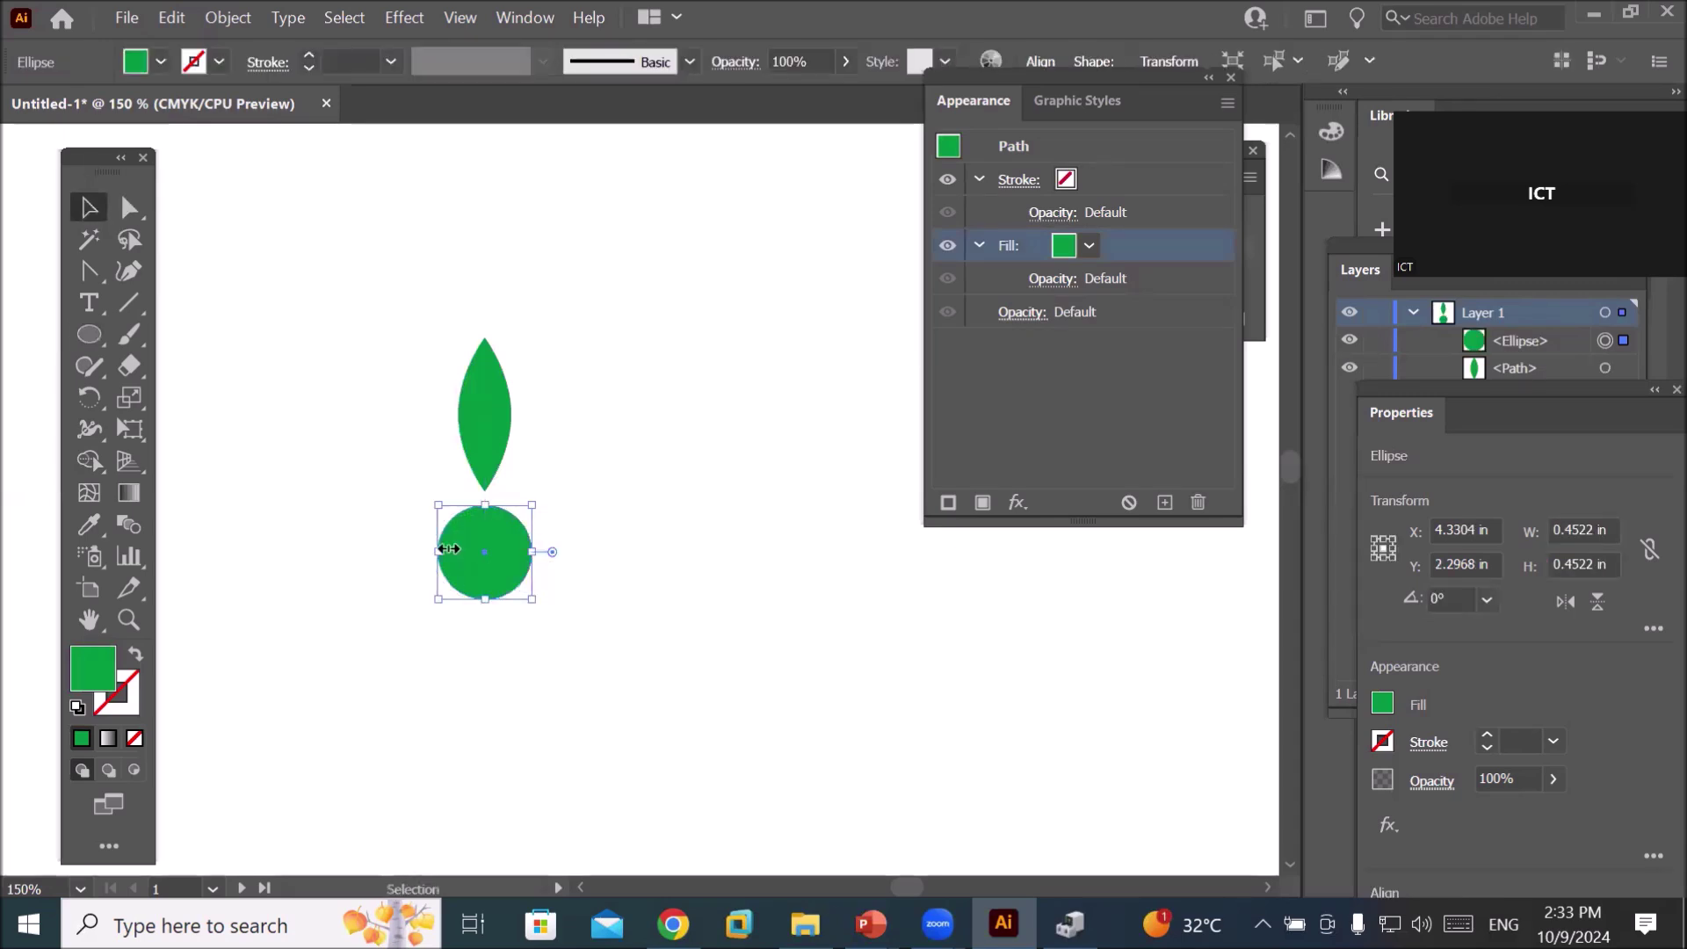
click(161, 62)
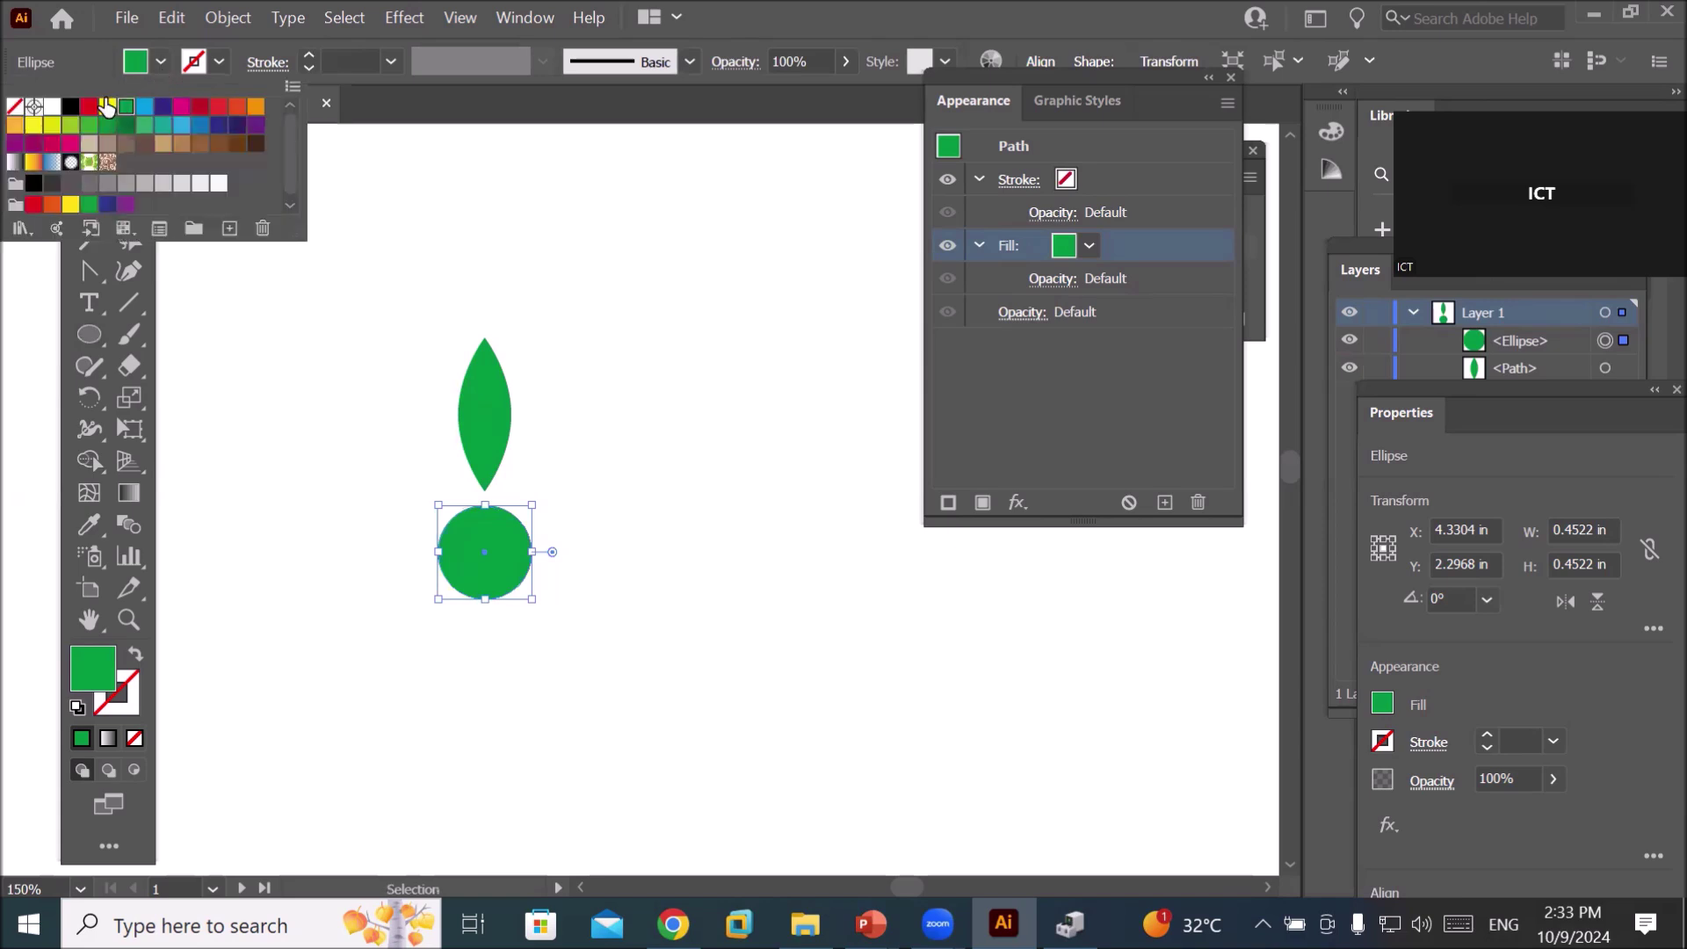
click(71, 106)
key(Escape)
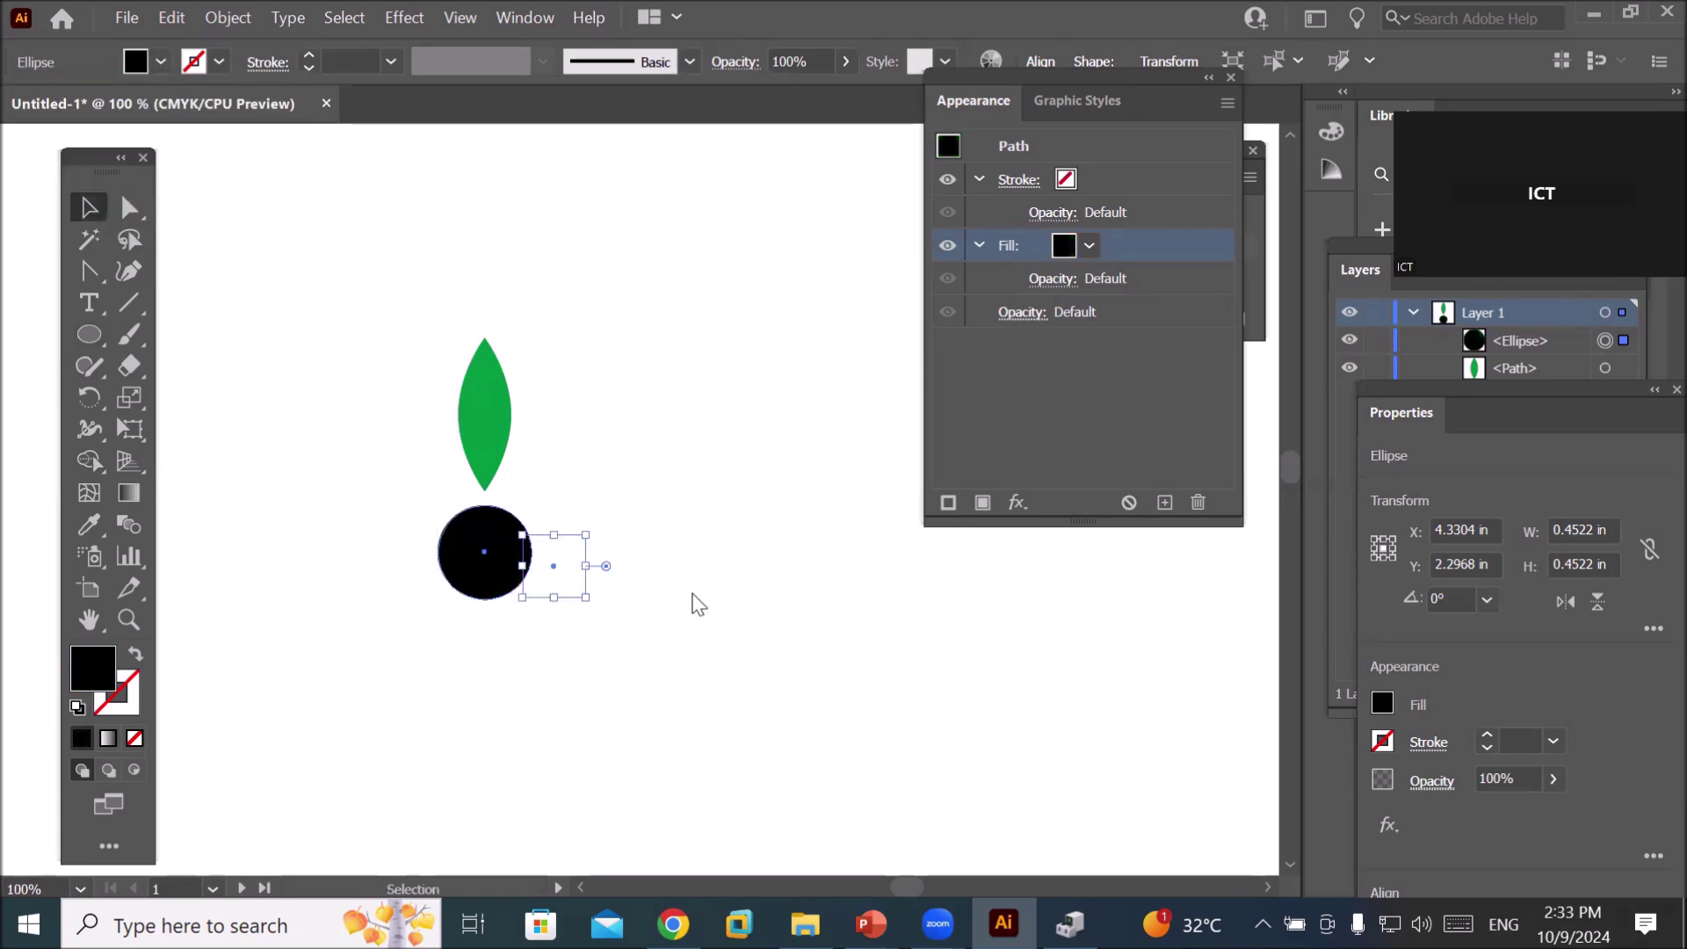
alt+scroll(689, 594, down, 2)
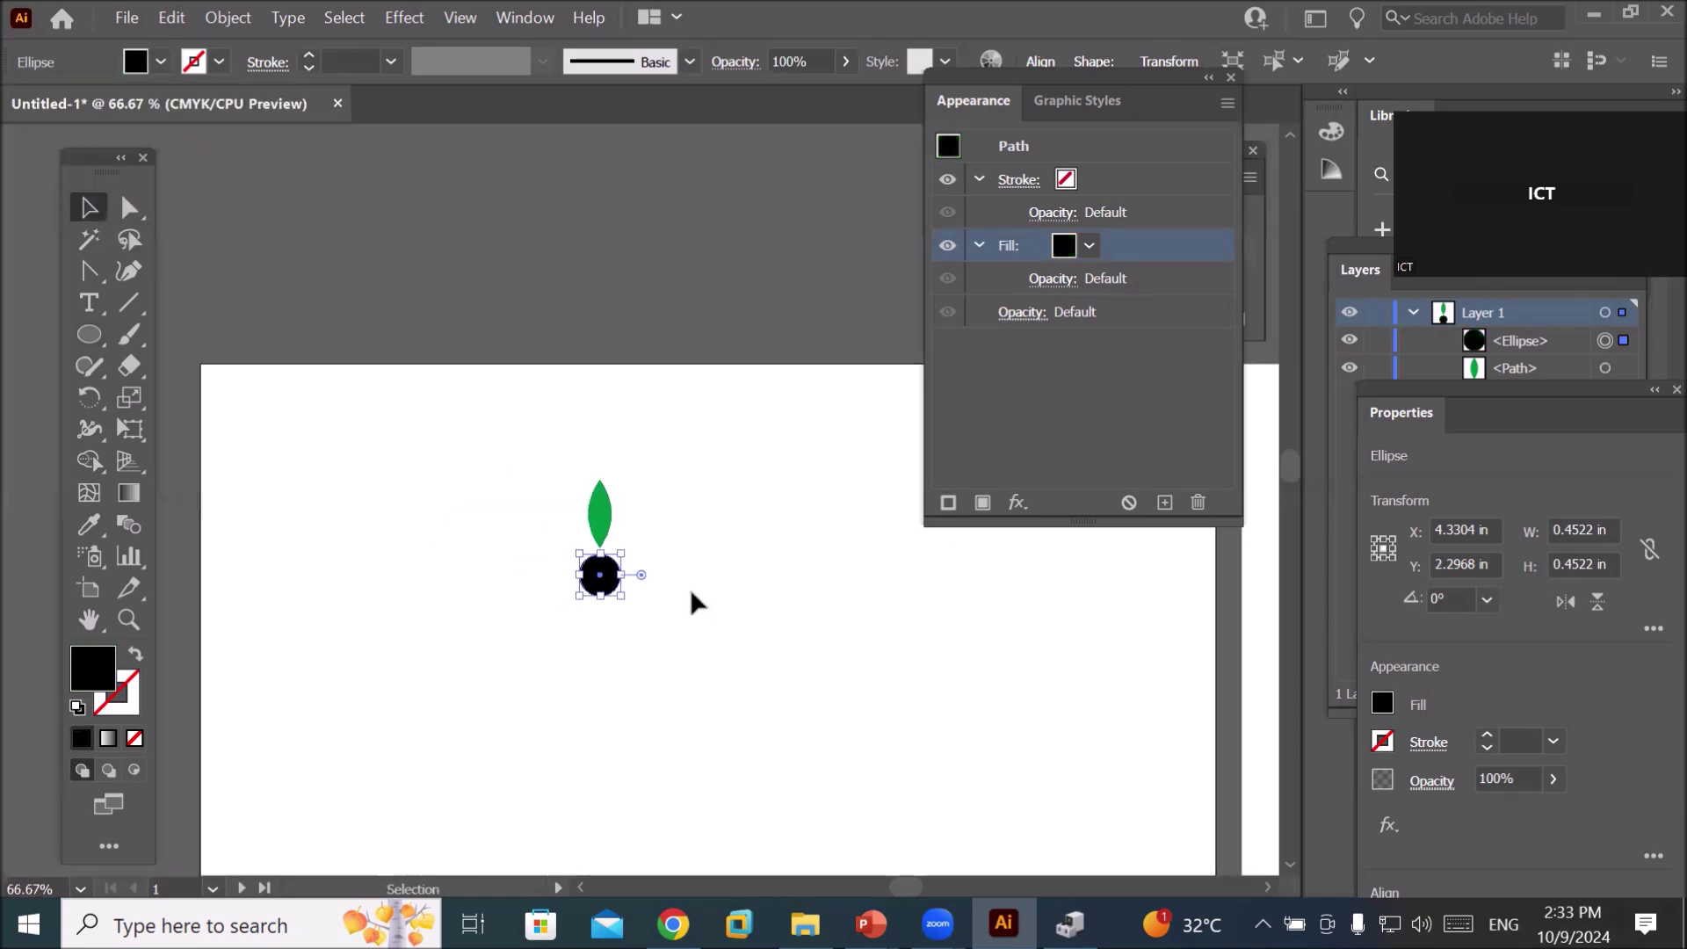
click(601, 514)
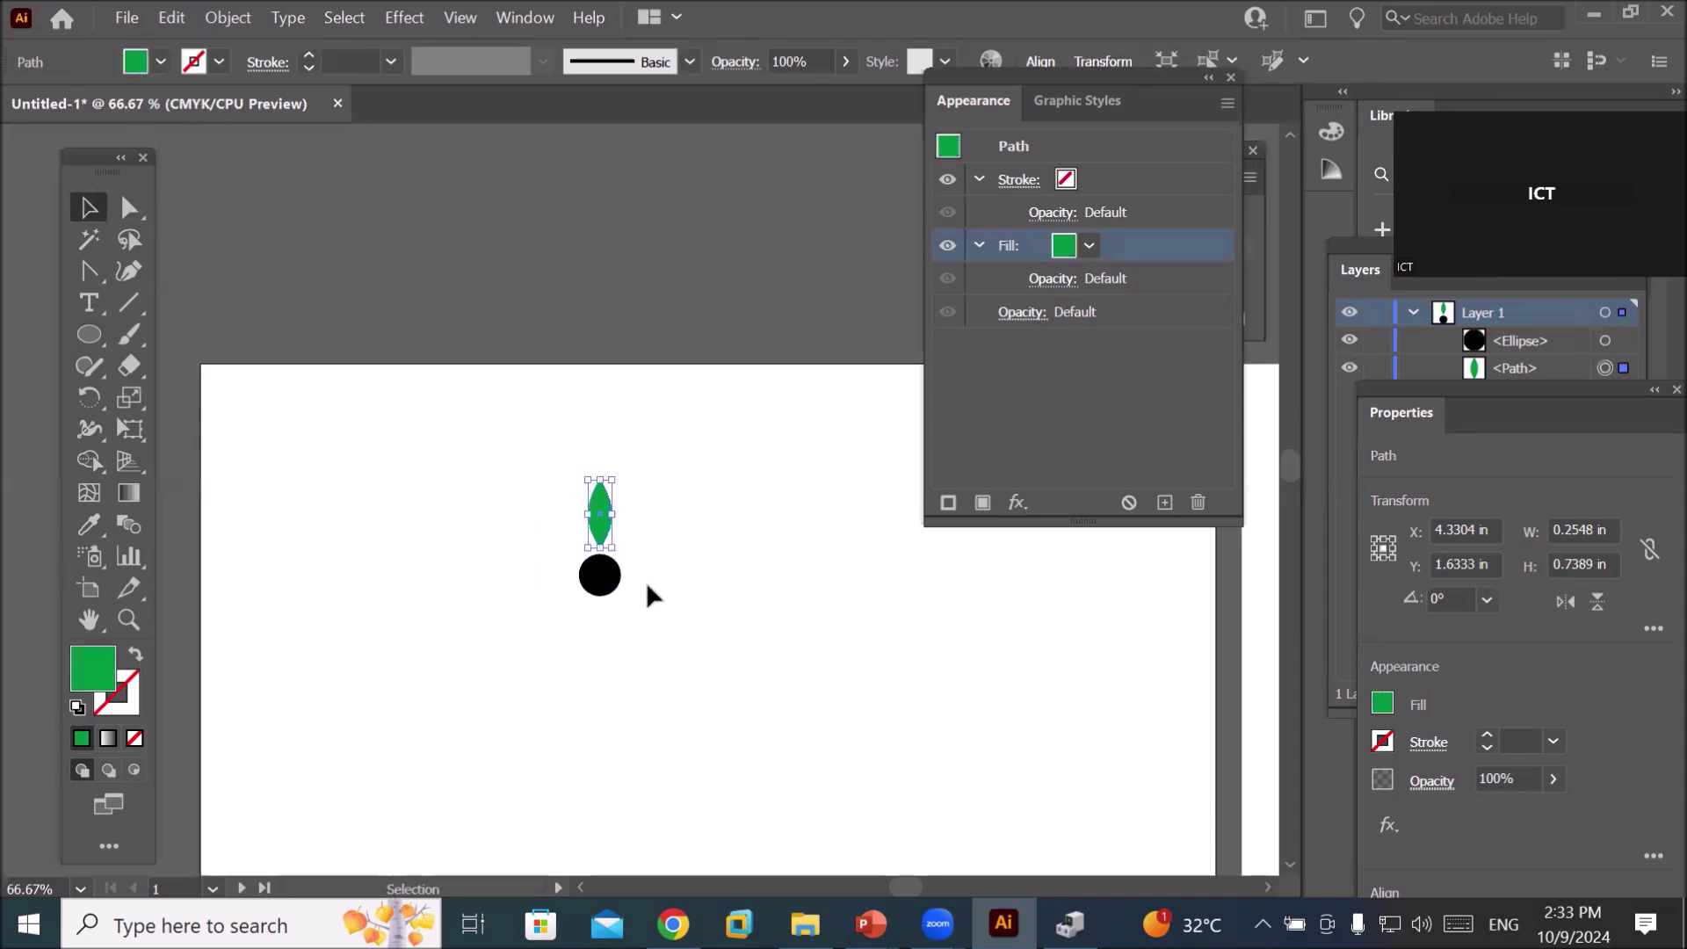
key(r)
alt+scroll(611, 602, up, 2)
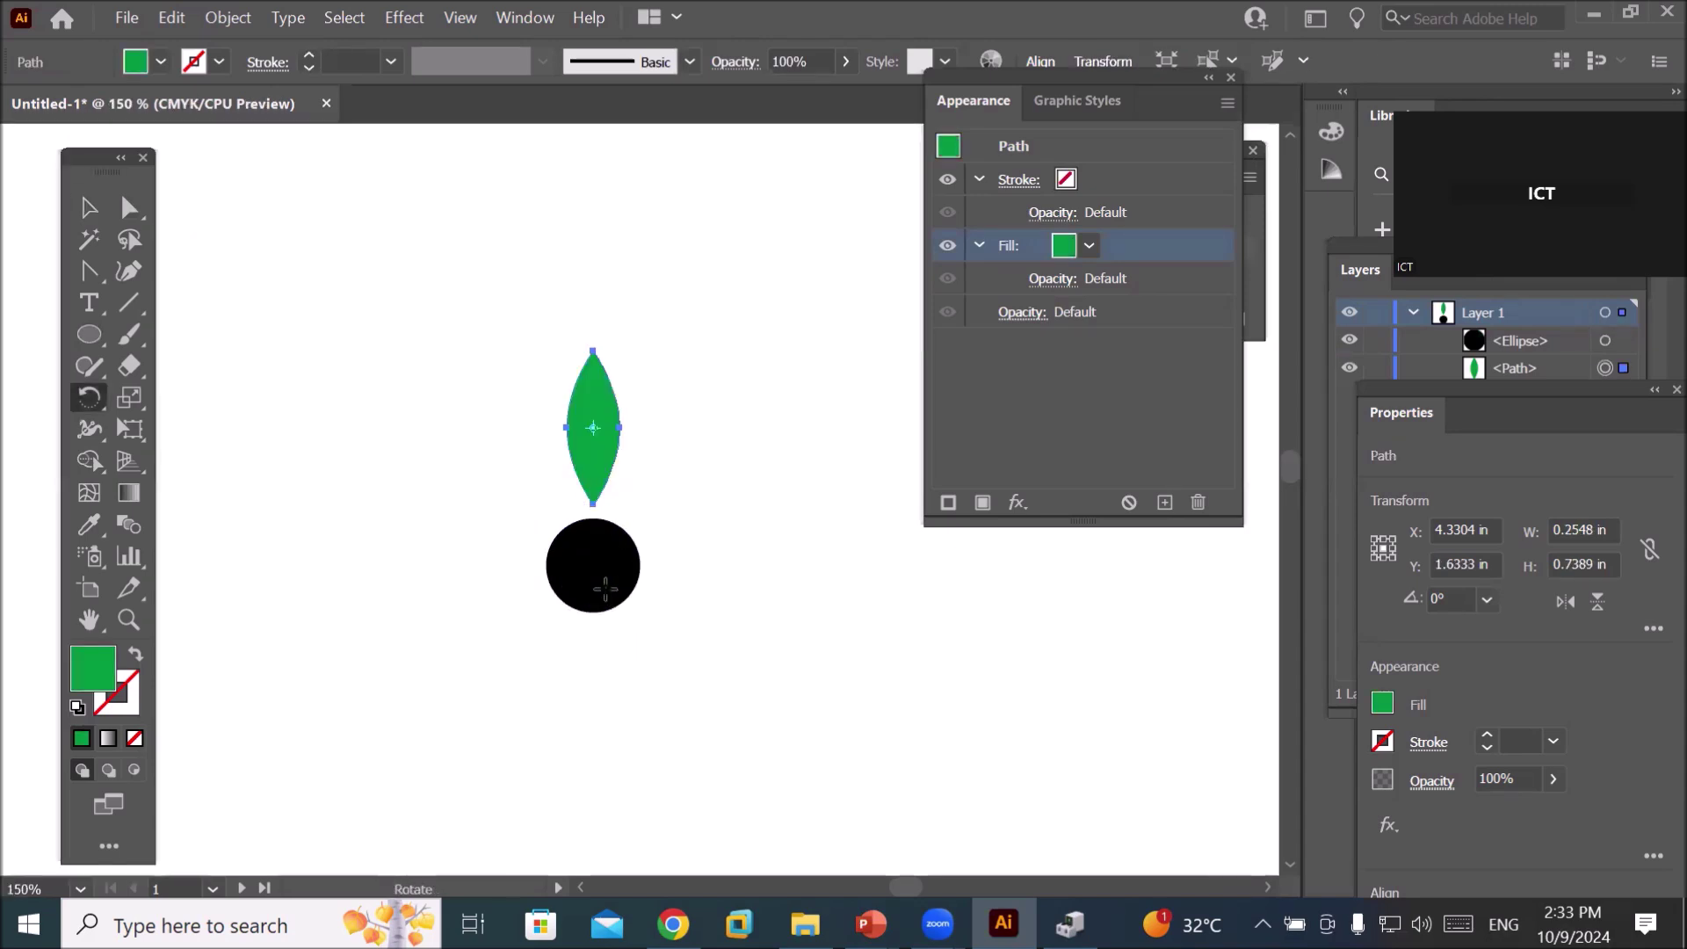
- Make an unrotated copy of the leaf pivoting on the circle's centre
alt+scroll(606, 593, up, 1)
alt+scroll(600, 576, up, 1)
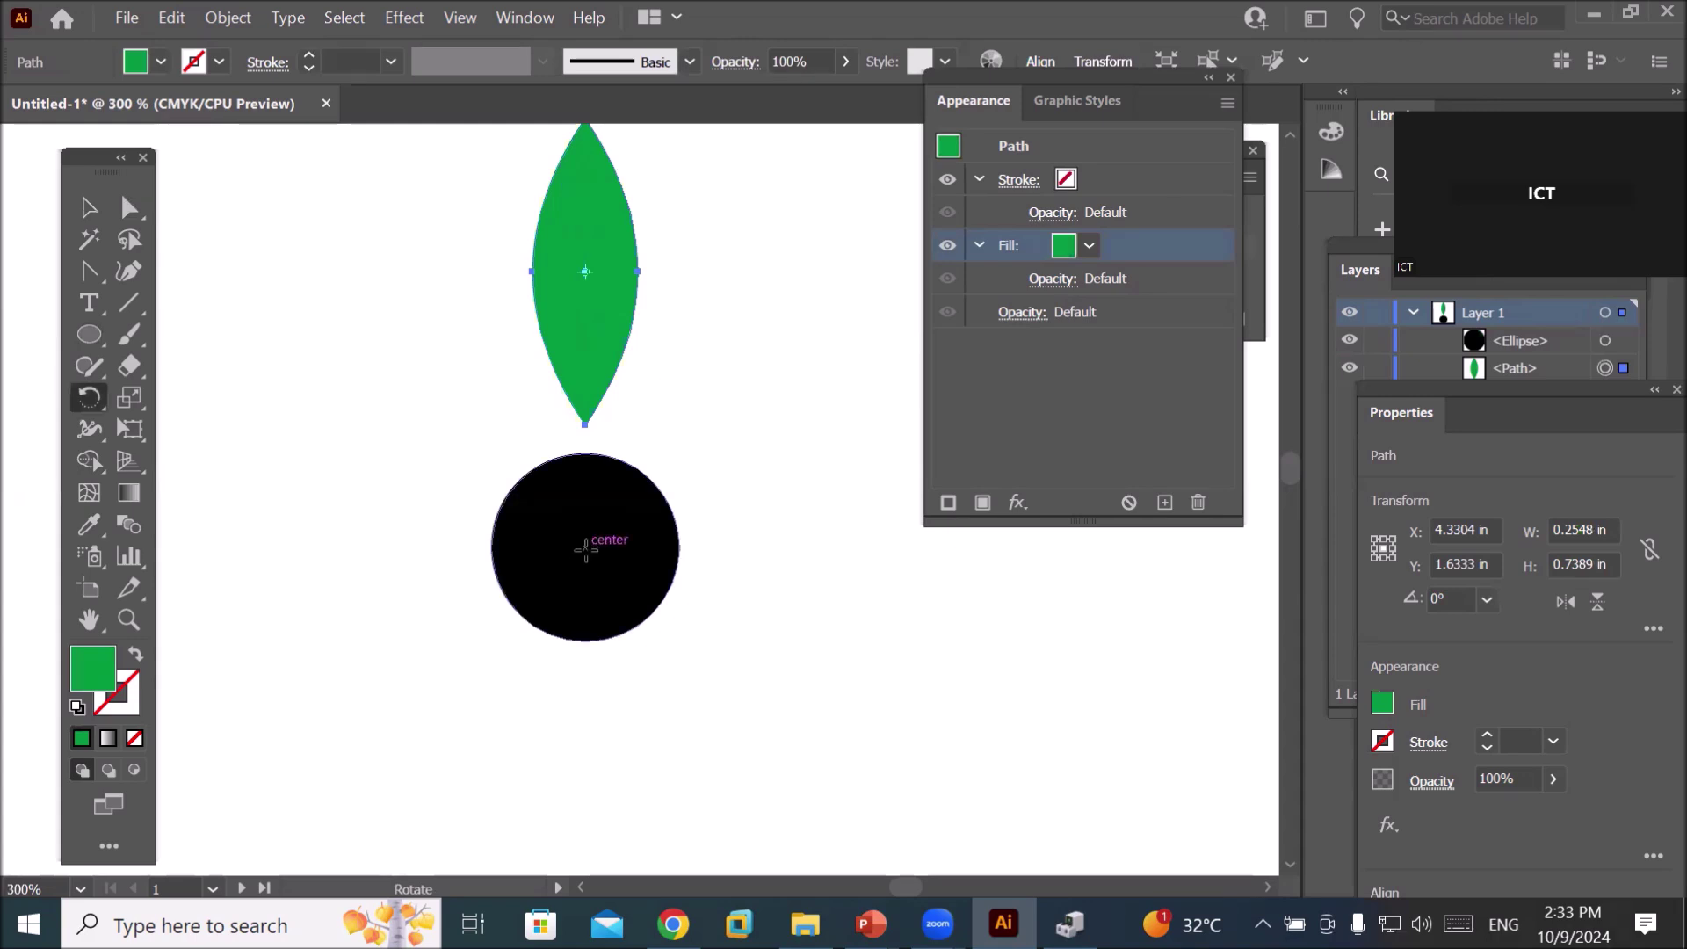
alt+click(586, 549)
click(996, 522)
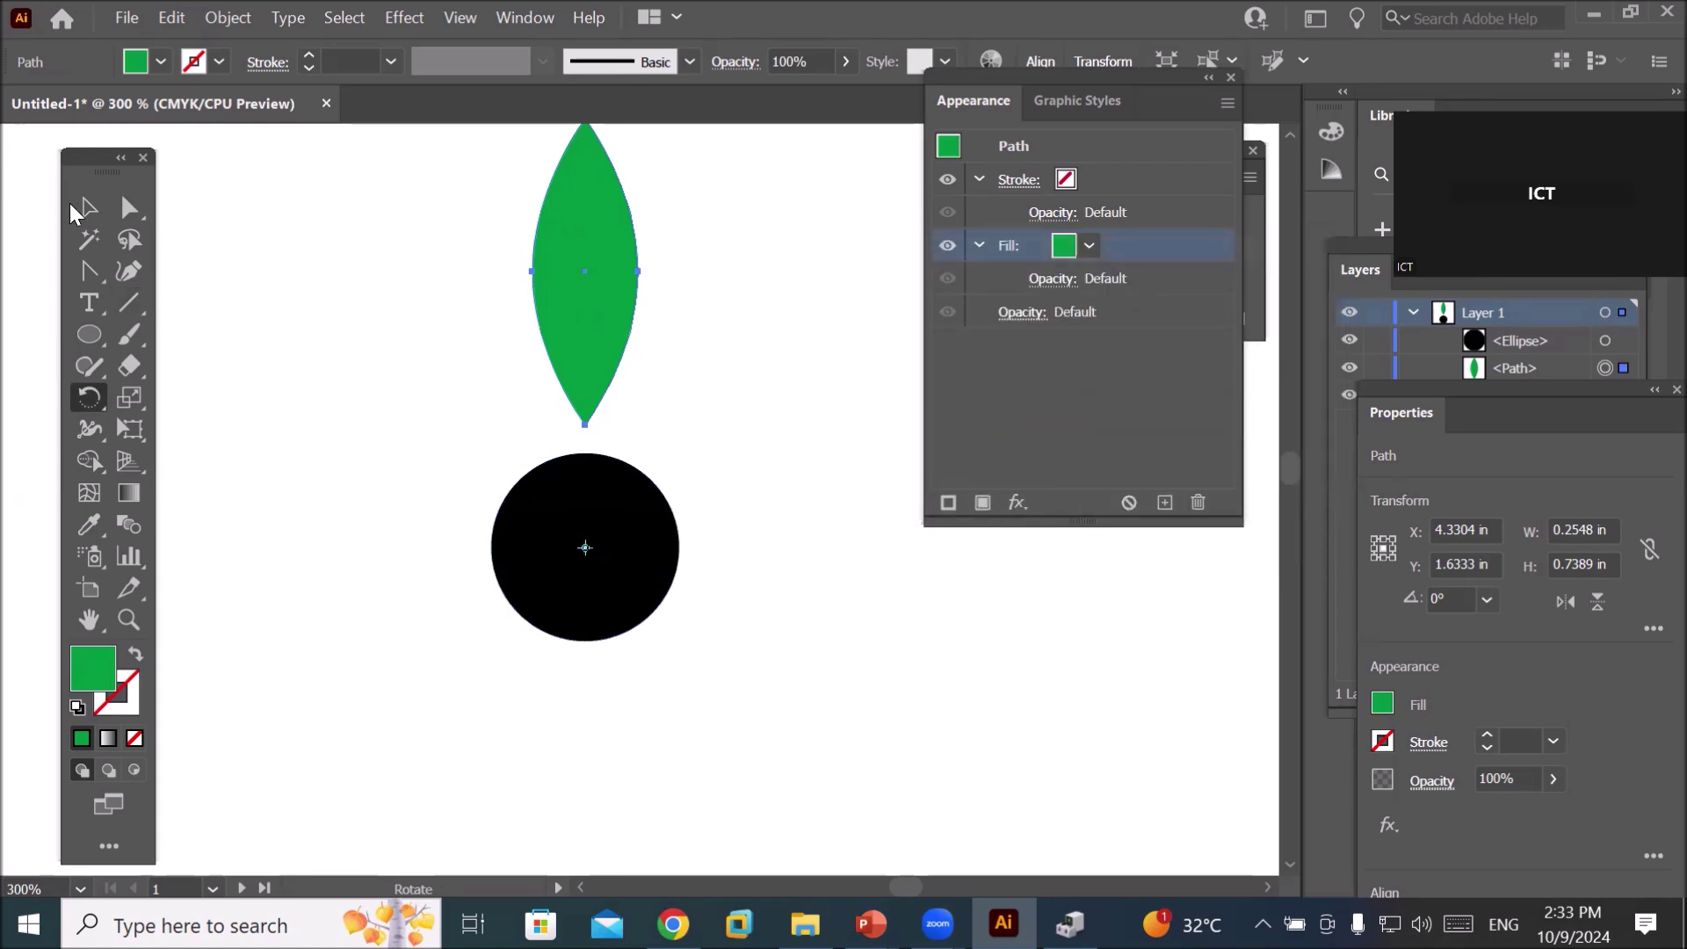
click(88, 208)
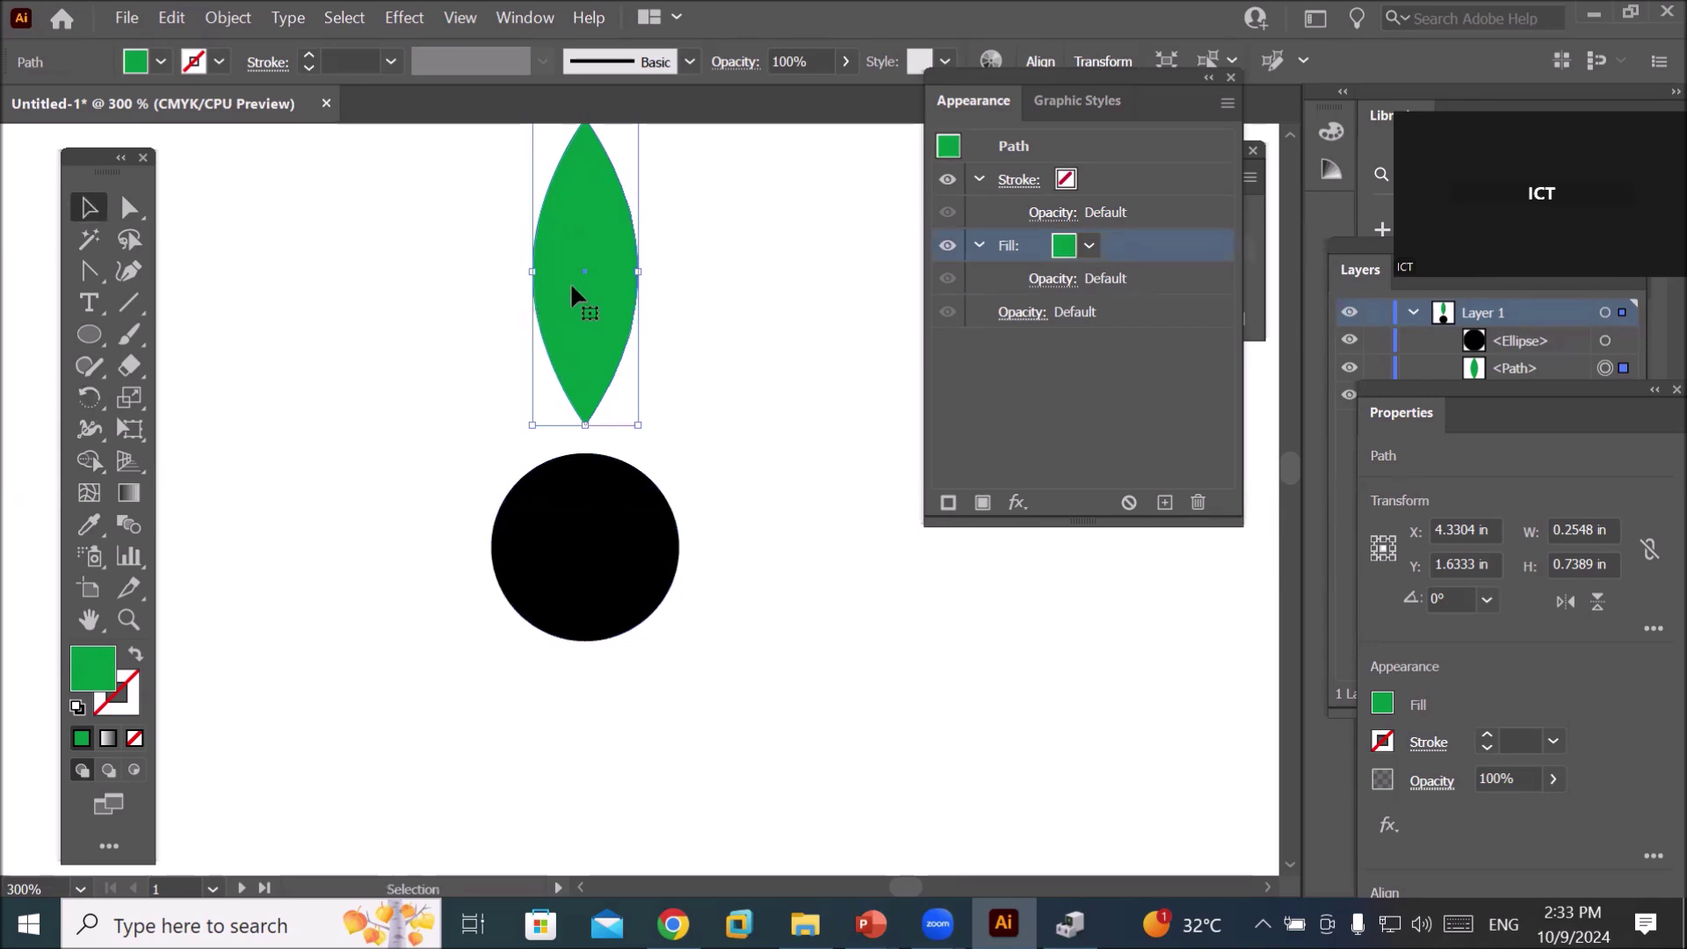
- Copy the leaf at 30° around the circle centre and repeat with Ctrl+D to ring it with petals
key(r)
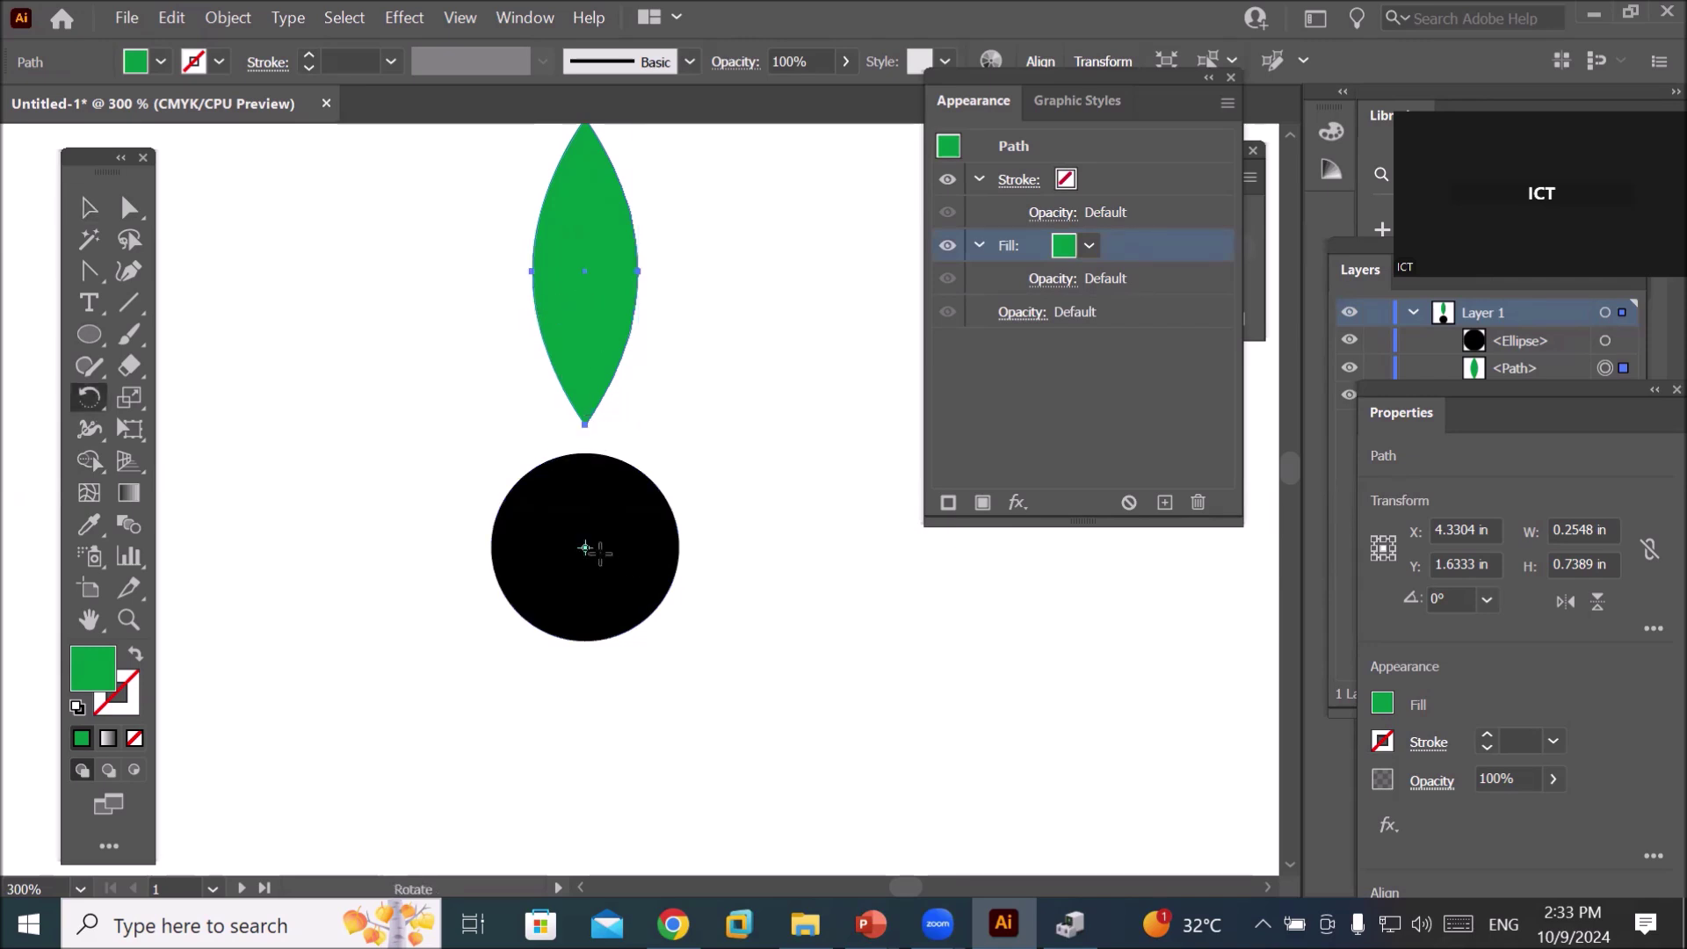
alt+click(585, 546)
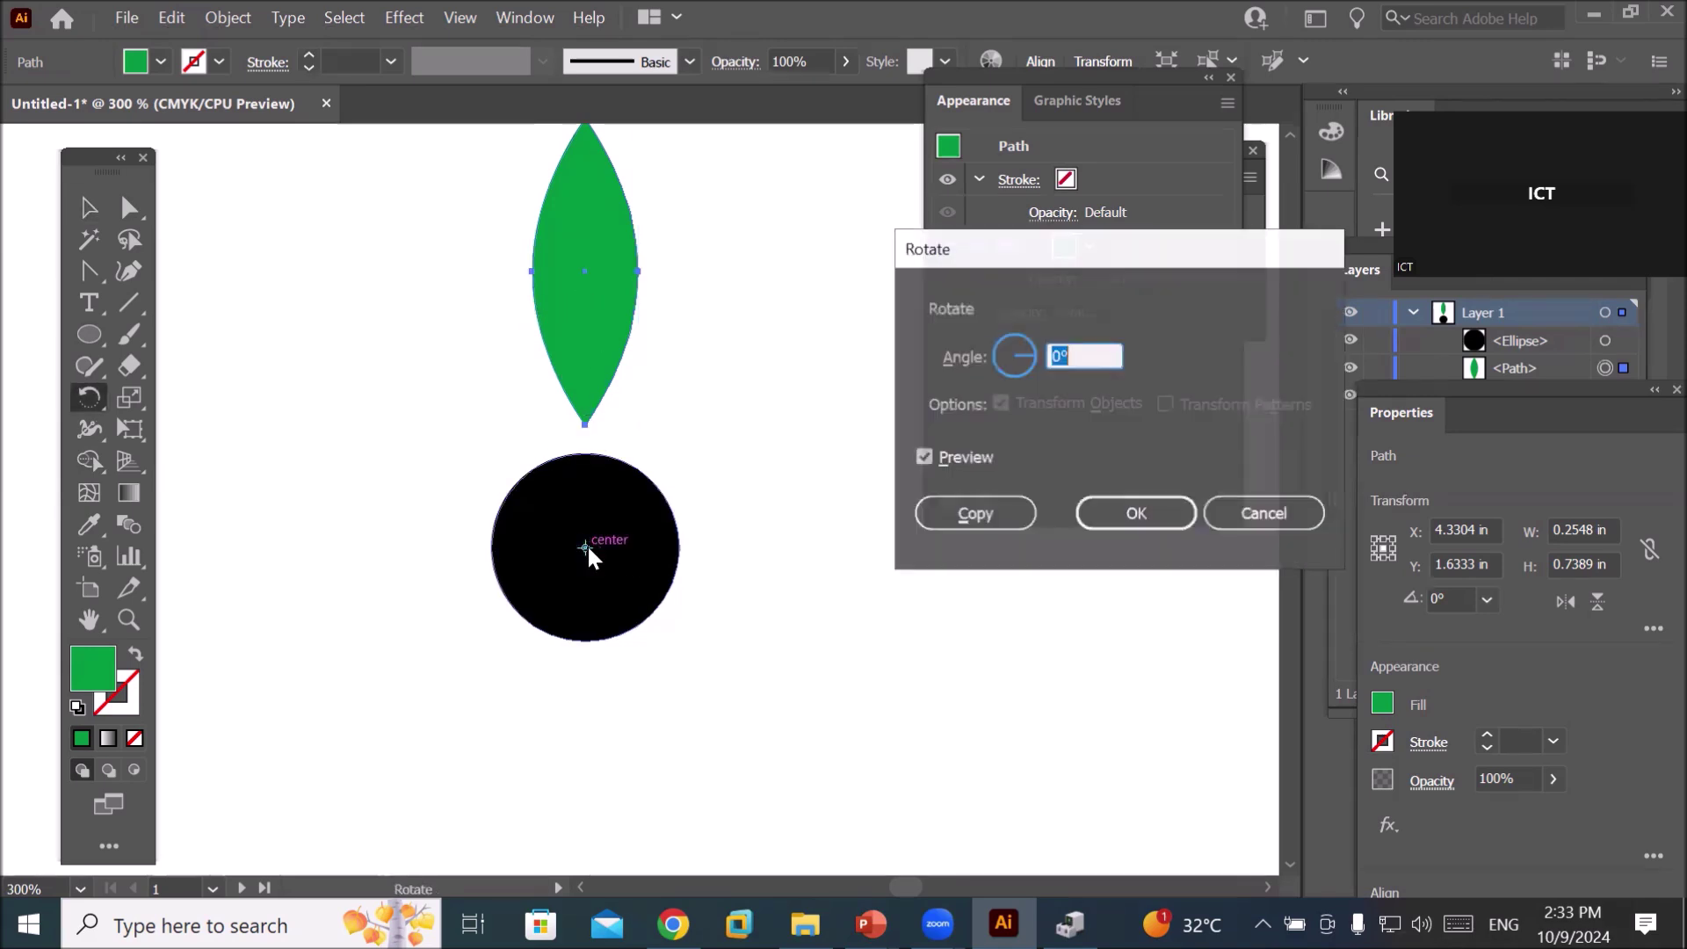
scroll(1074, 354, up, 4)
scroll(1074, 354, up, 6)
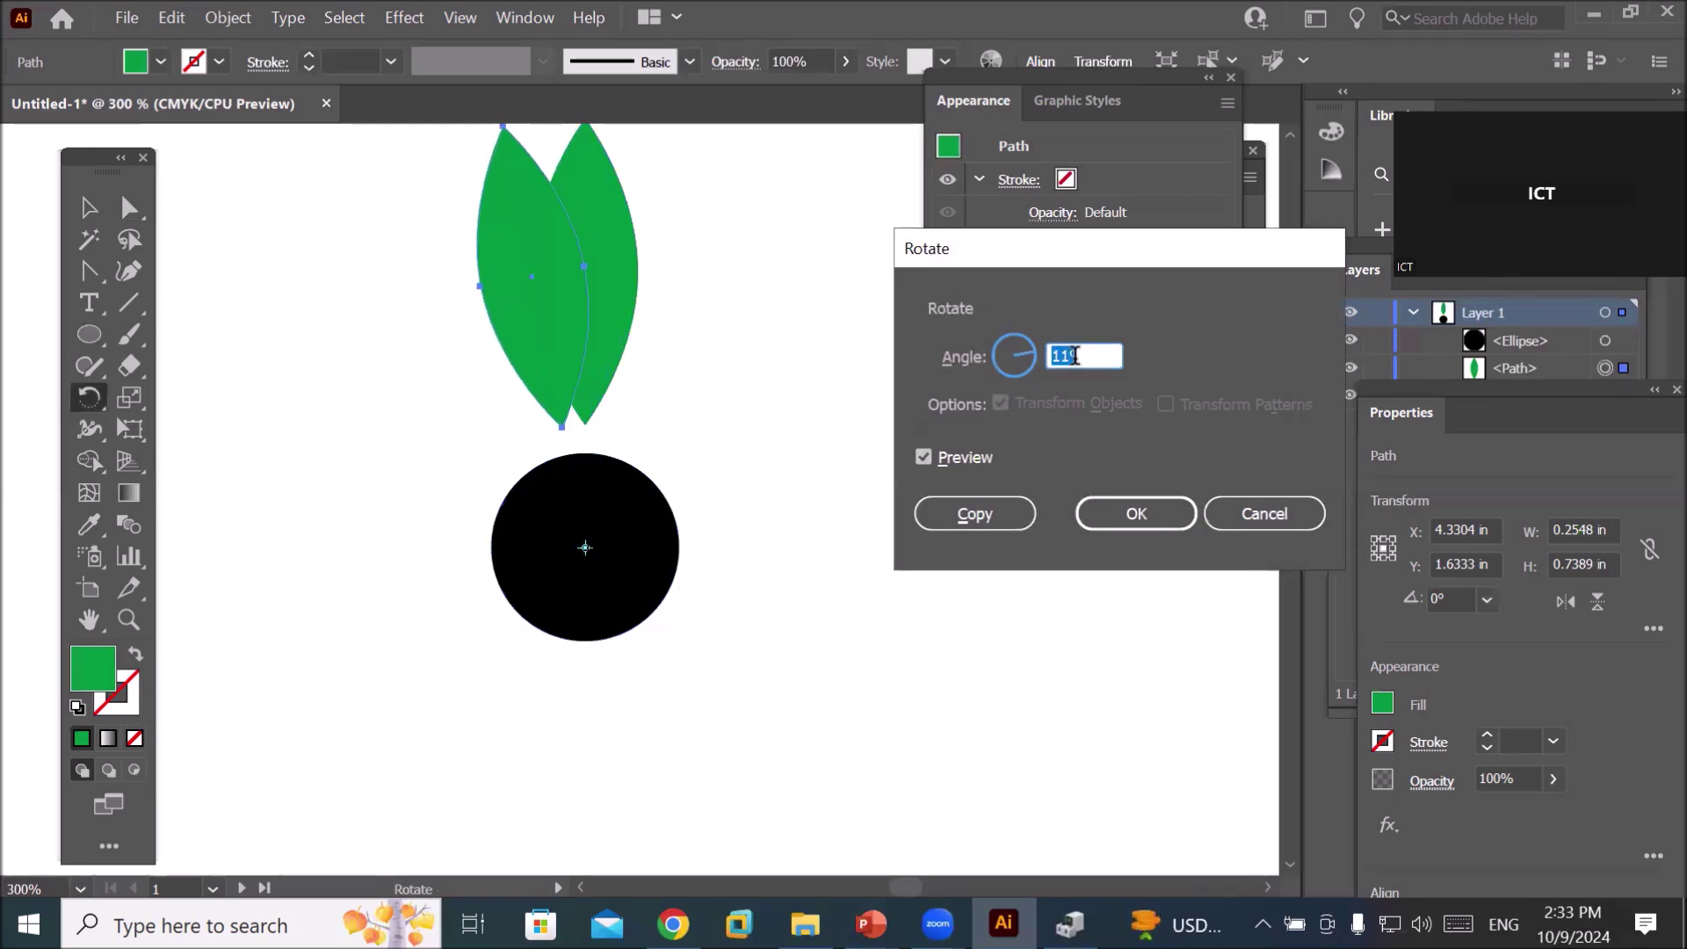
scroll(1073, 354, up, 8)
scroll(1074, 355, up, 7)
scroll(1074, 355, up, 4)
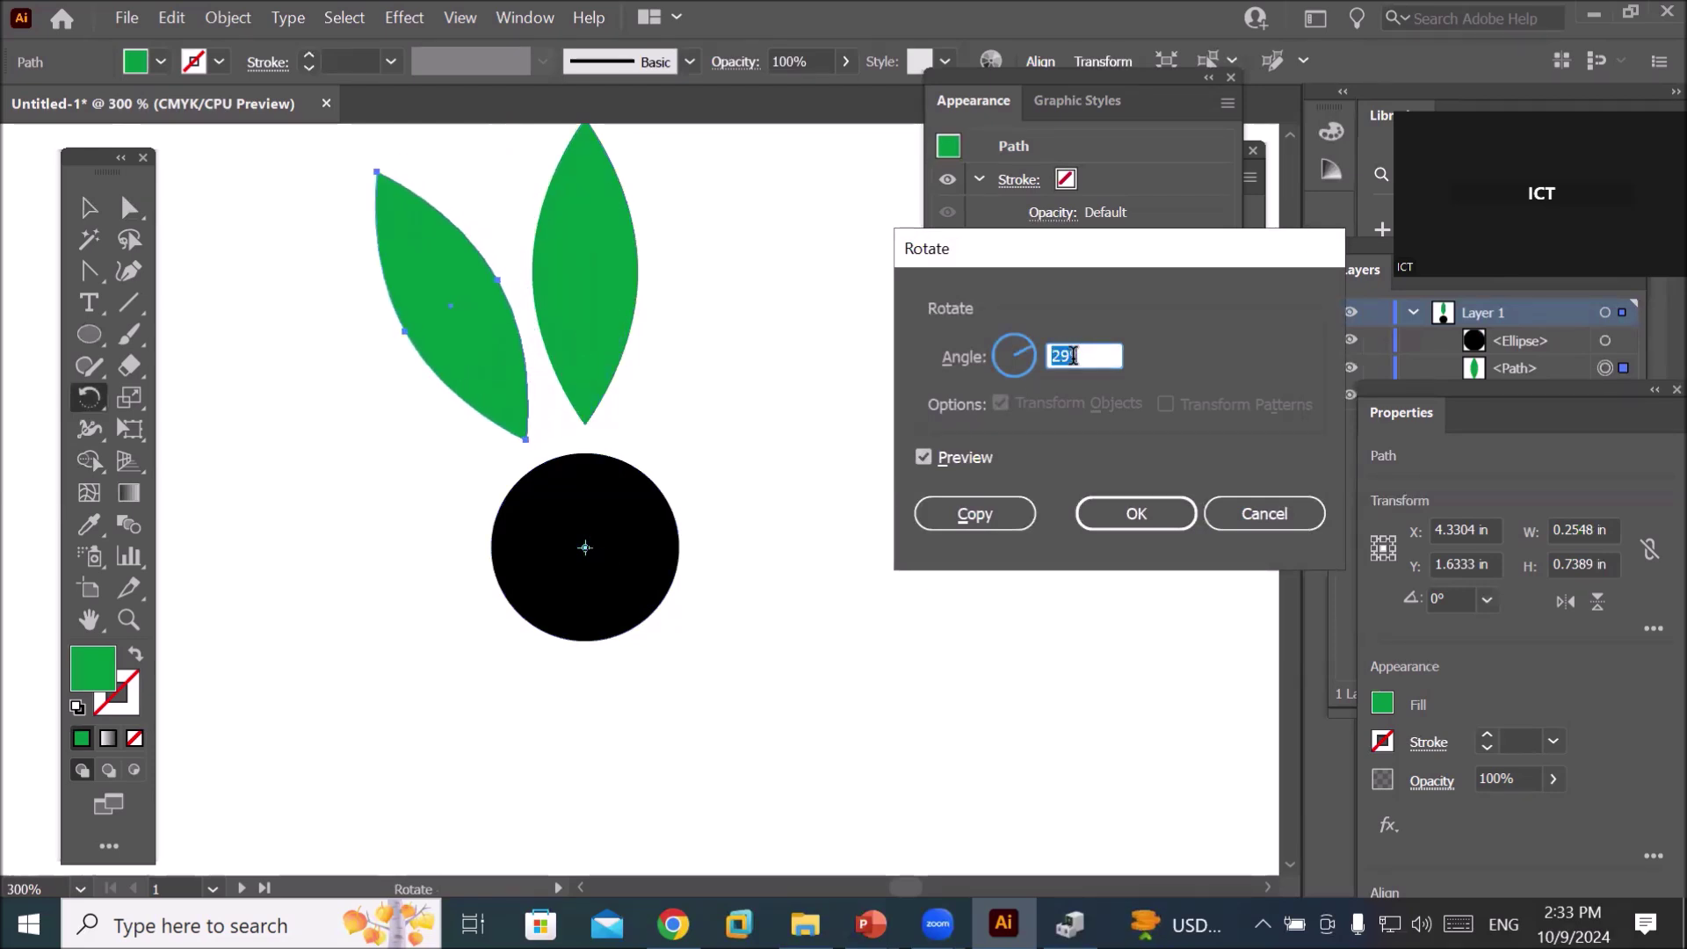
click(968, 516)
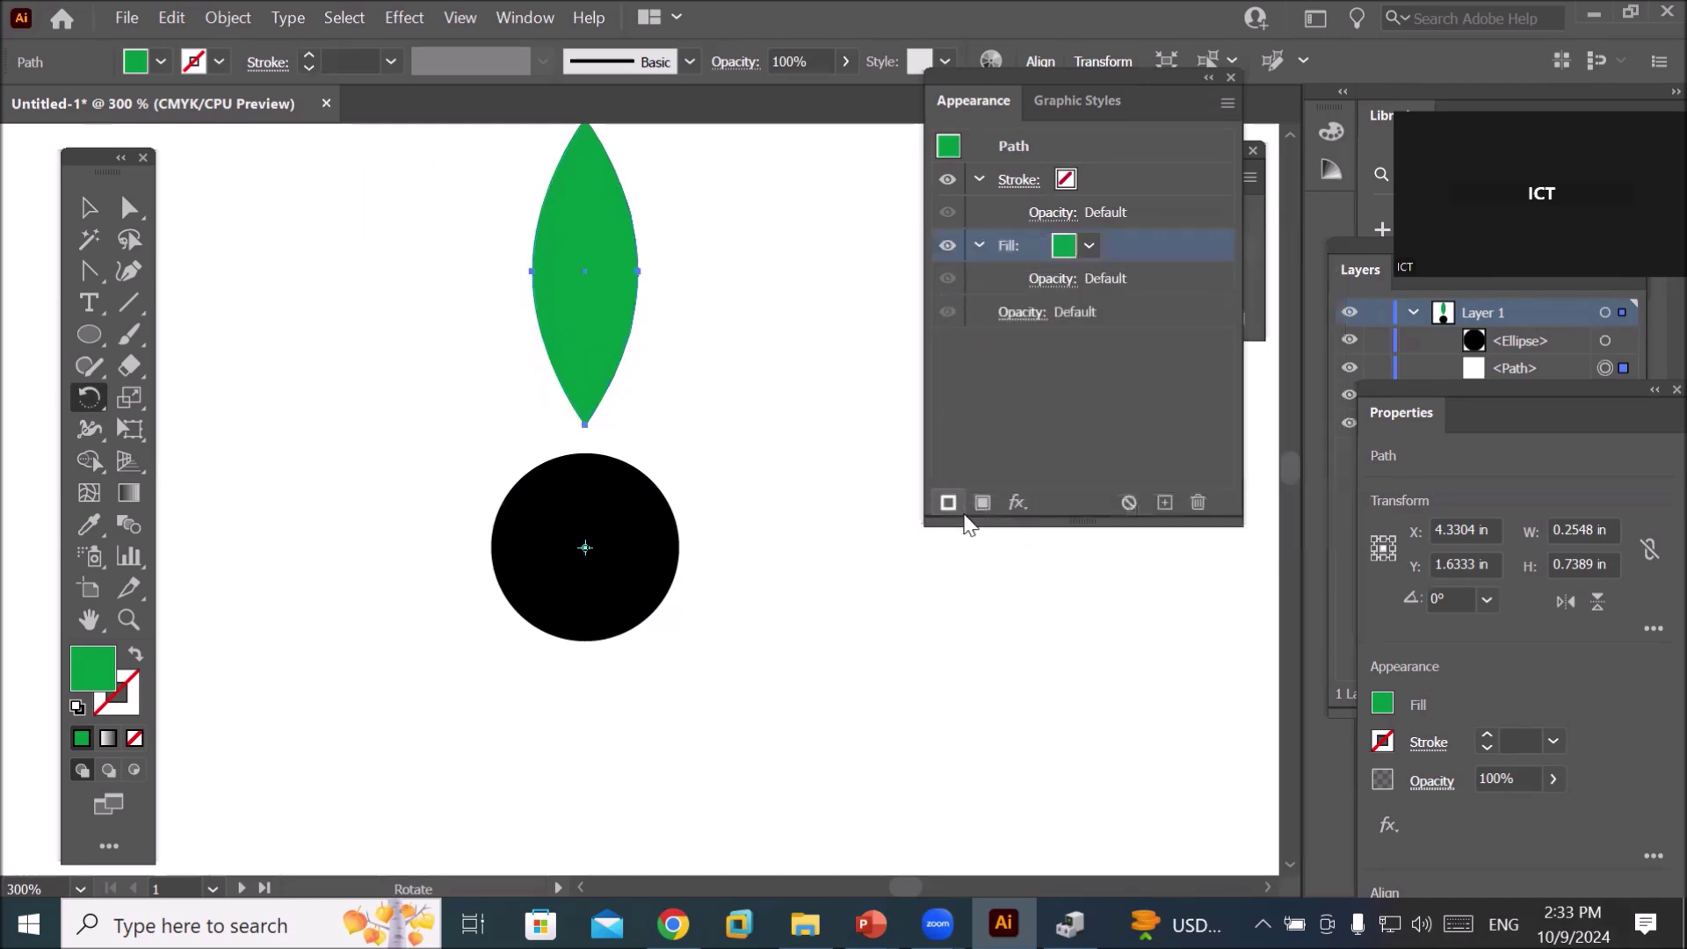
key(ctrl+d)
key(ctrl+d)
key(ctrl+d)
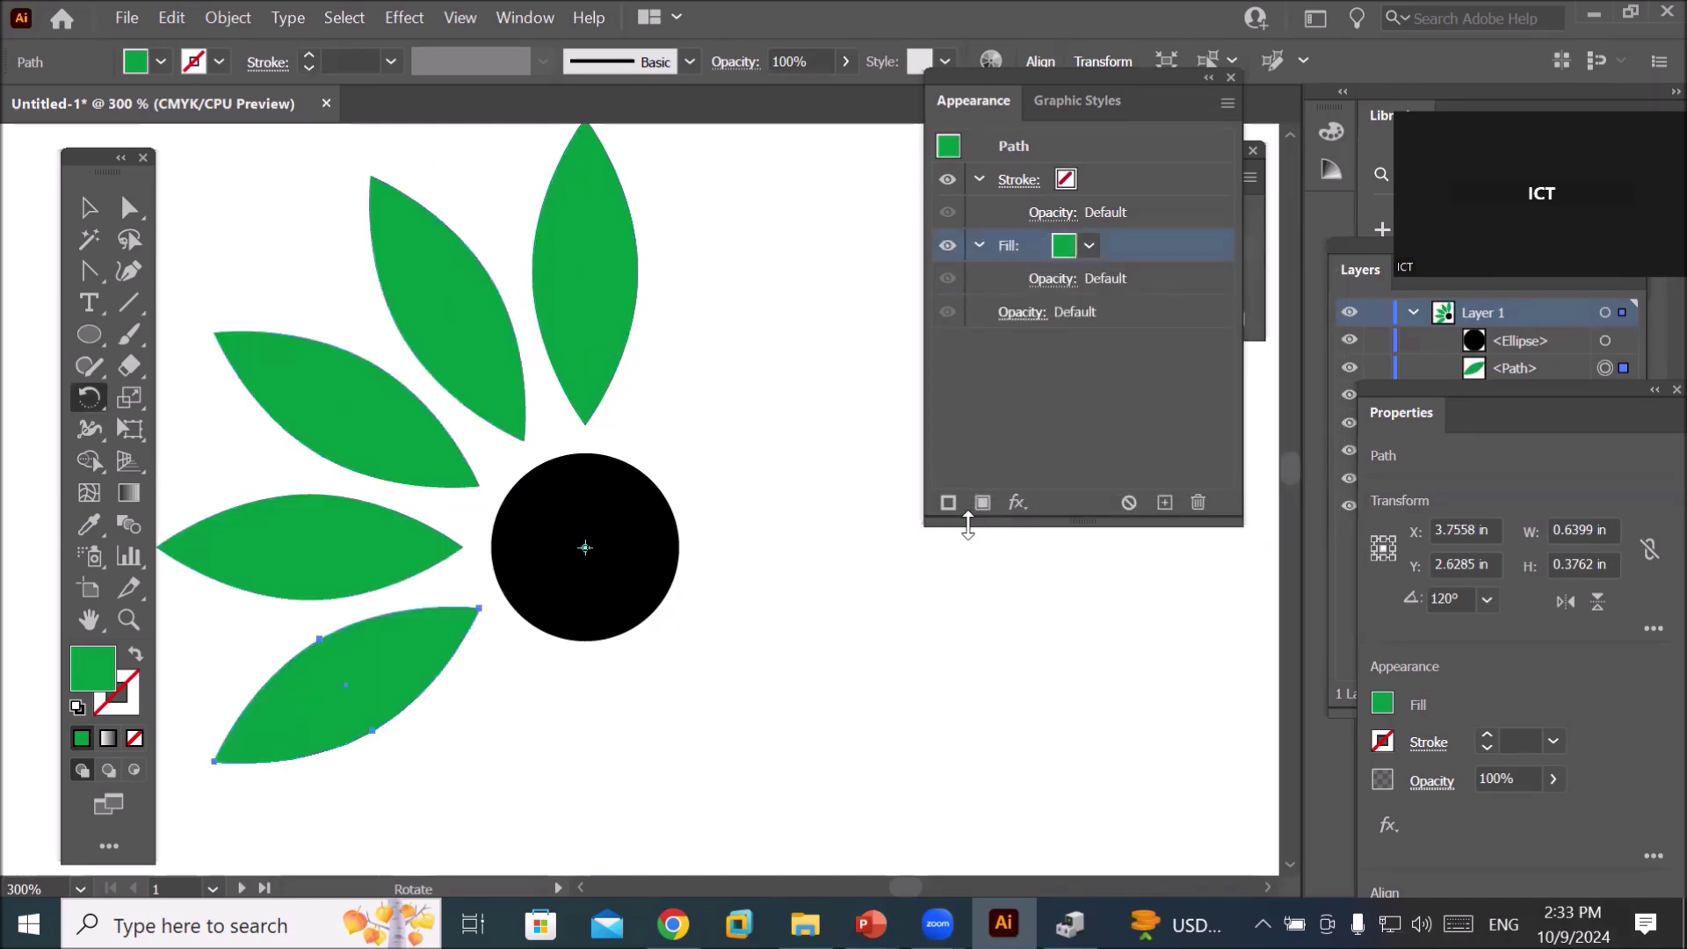
key(ctrl+d)
key(ctrl+d)
key(ctrl+d)
key(ctrl+d)
key(ctrl+d)
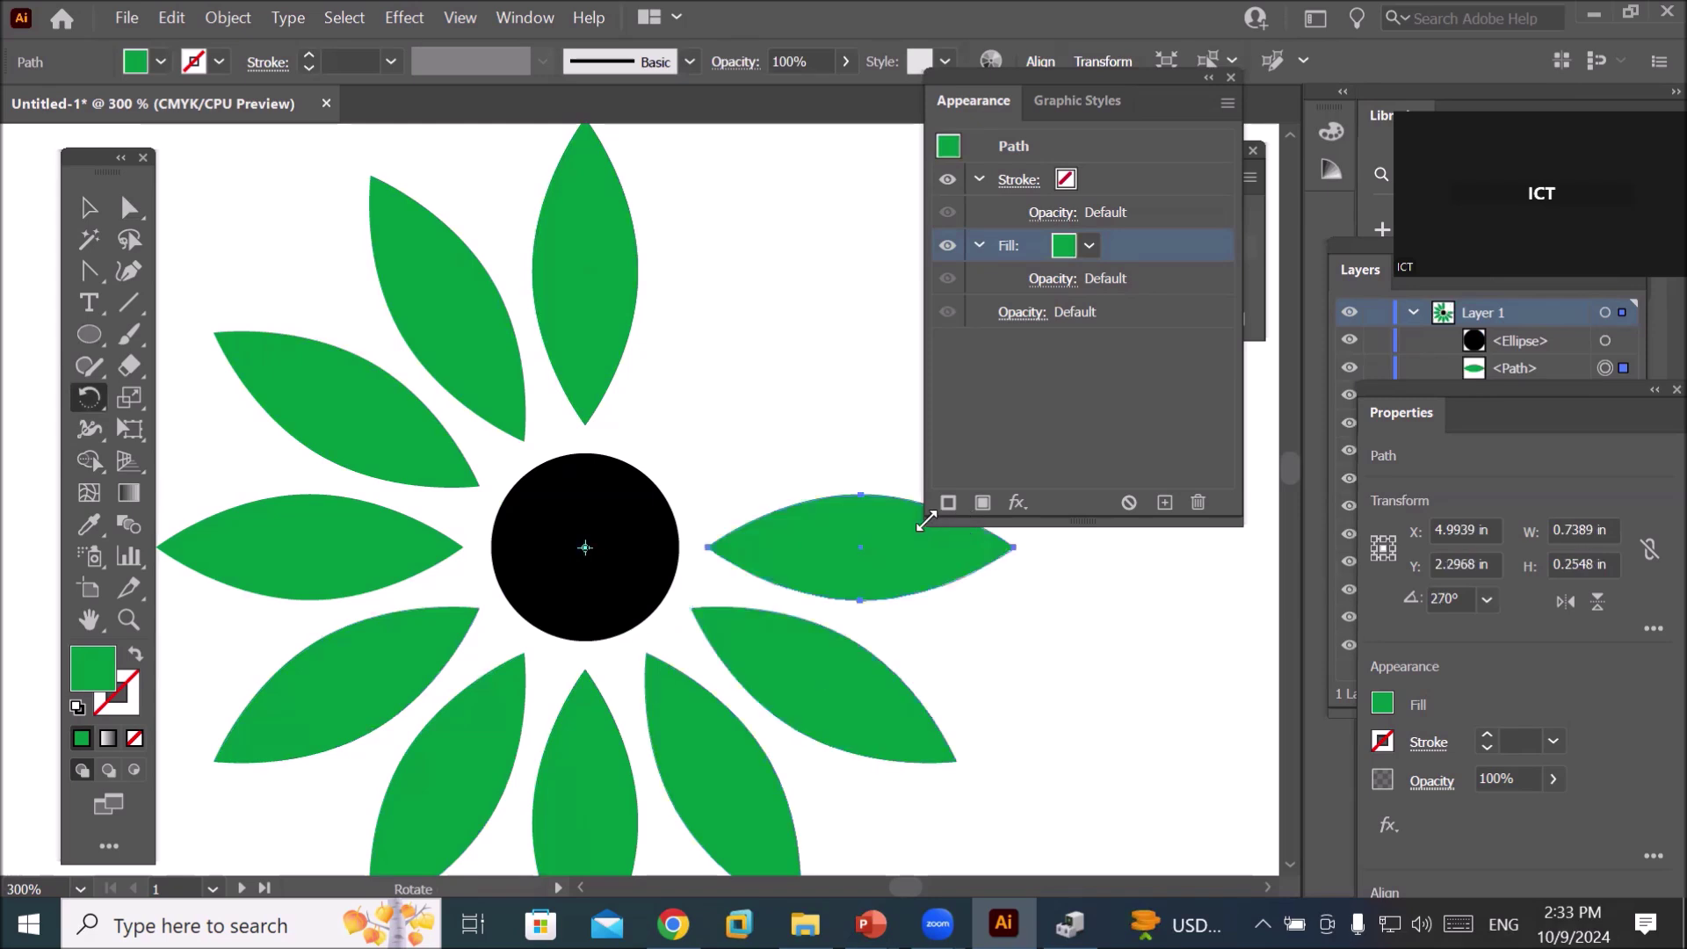
key(ctrl+d)
key(ctrl+d)
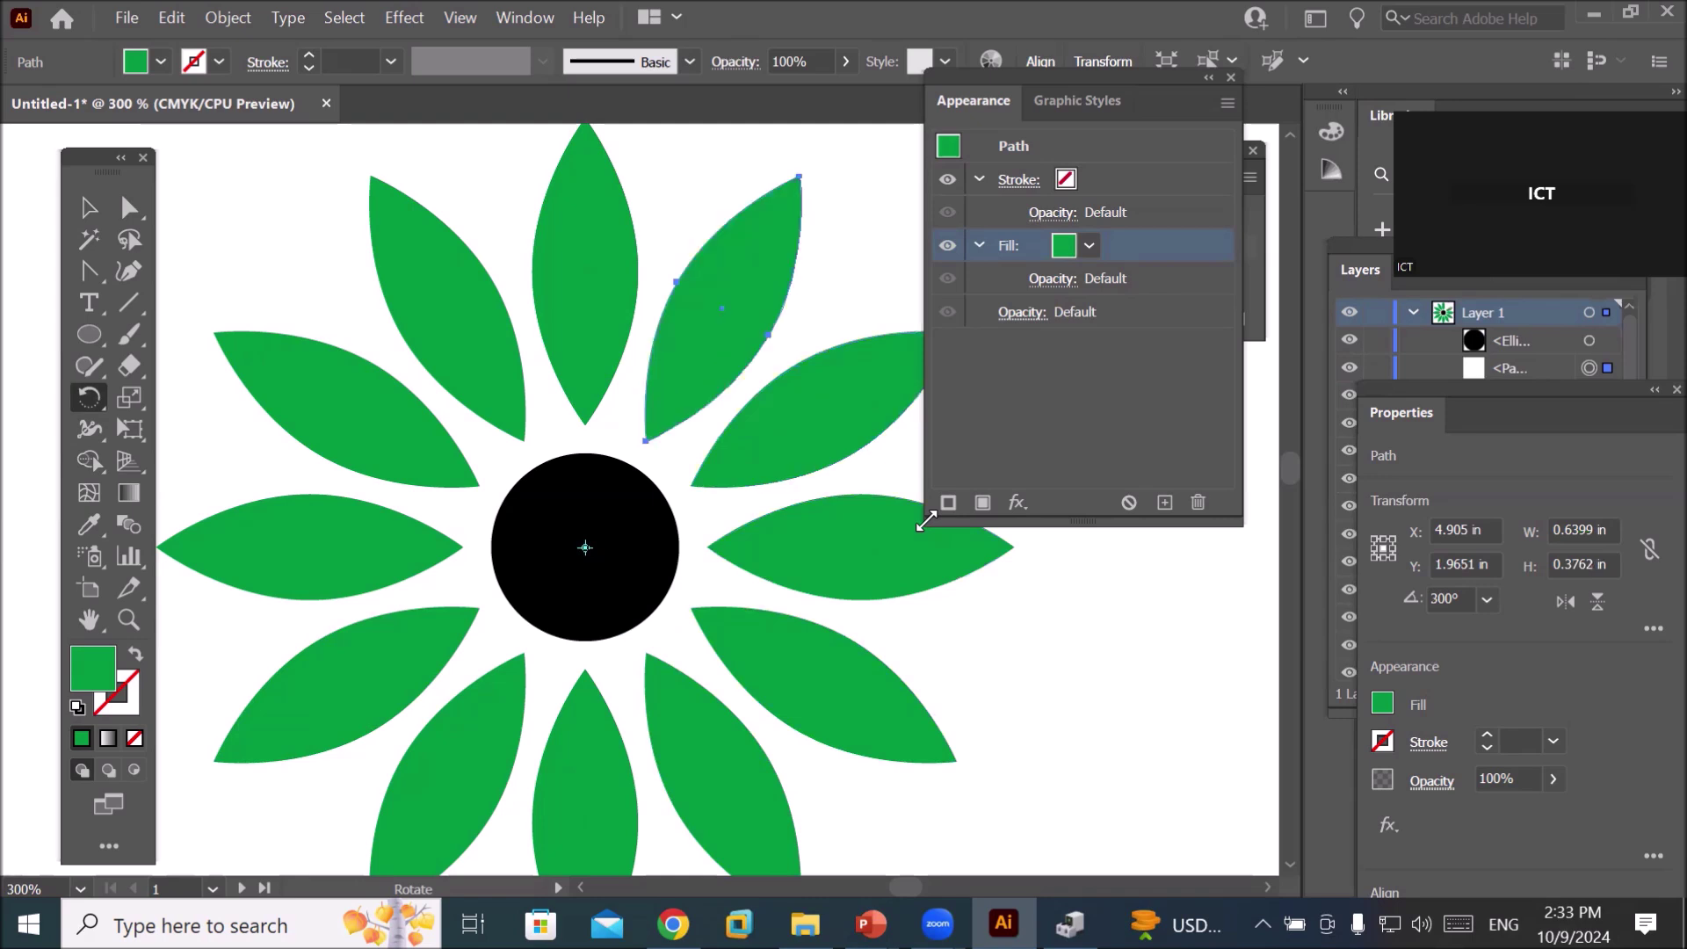
- Draw a green rounded rectangle bar below the flower
scroll(977, 575, down, 2)
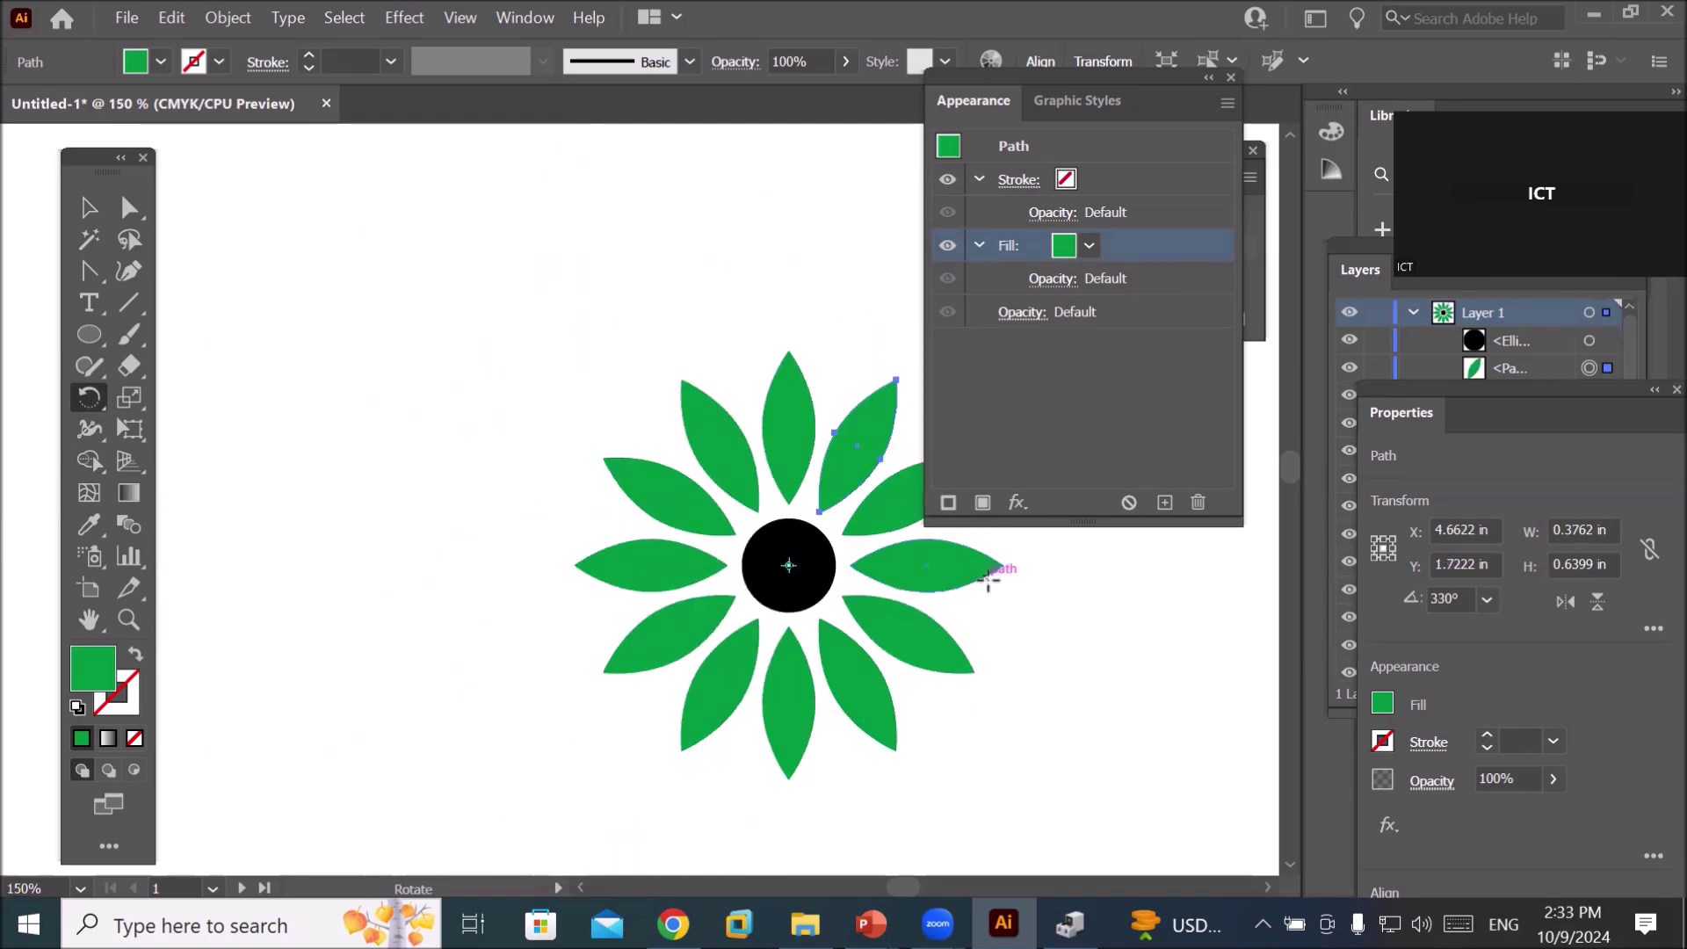
click(1287, 864)
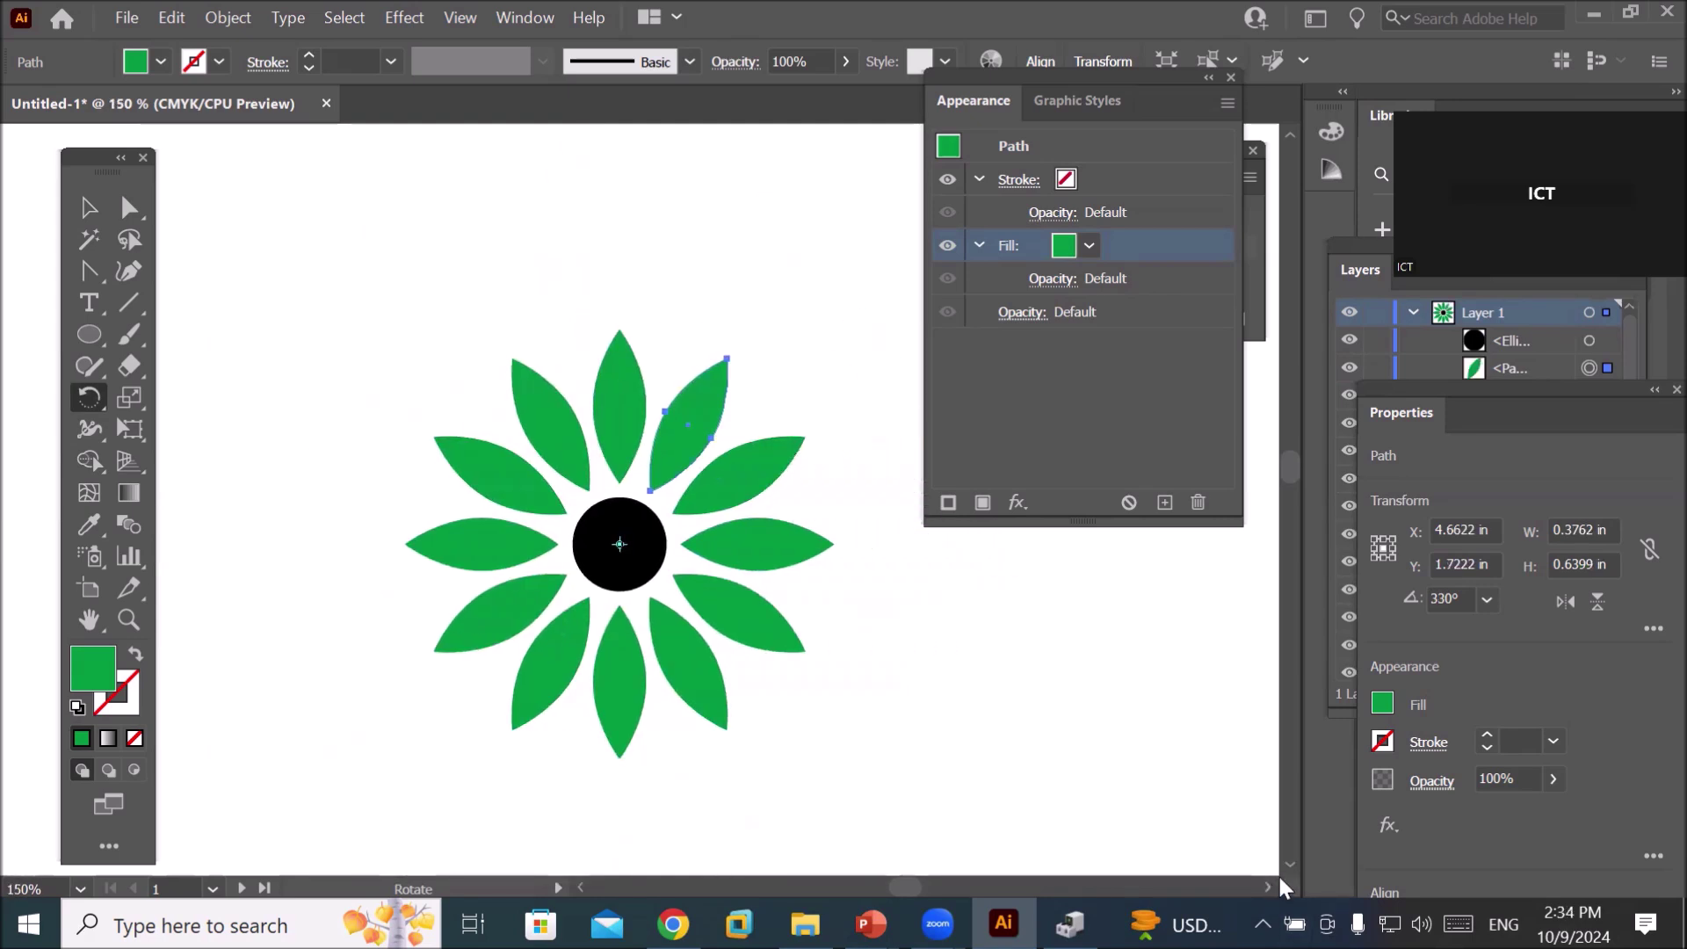
click(1292, 863)
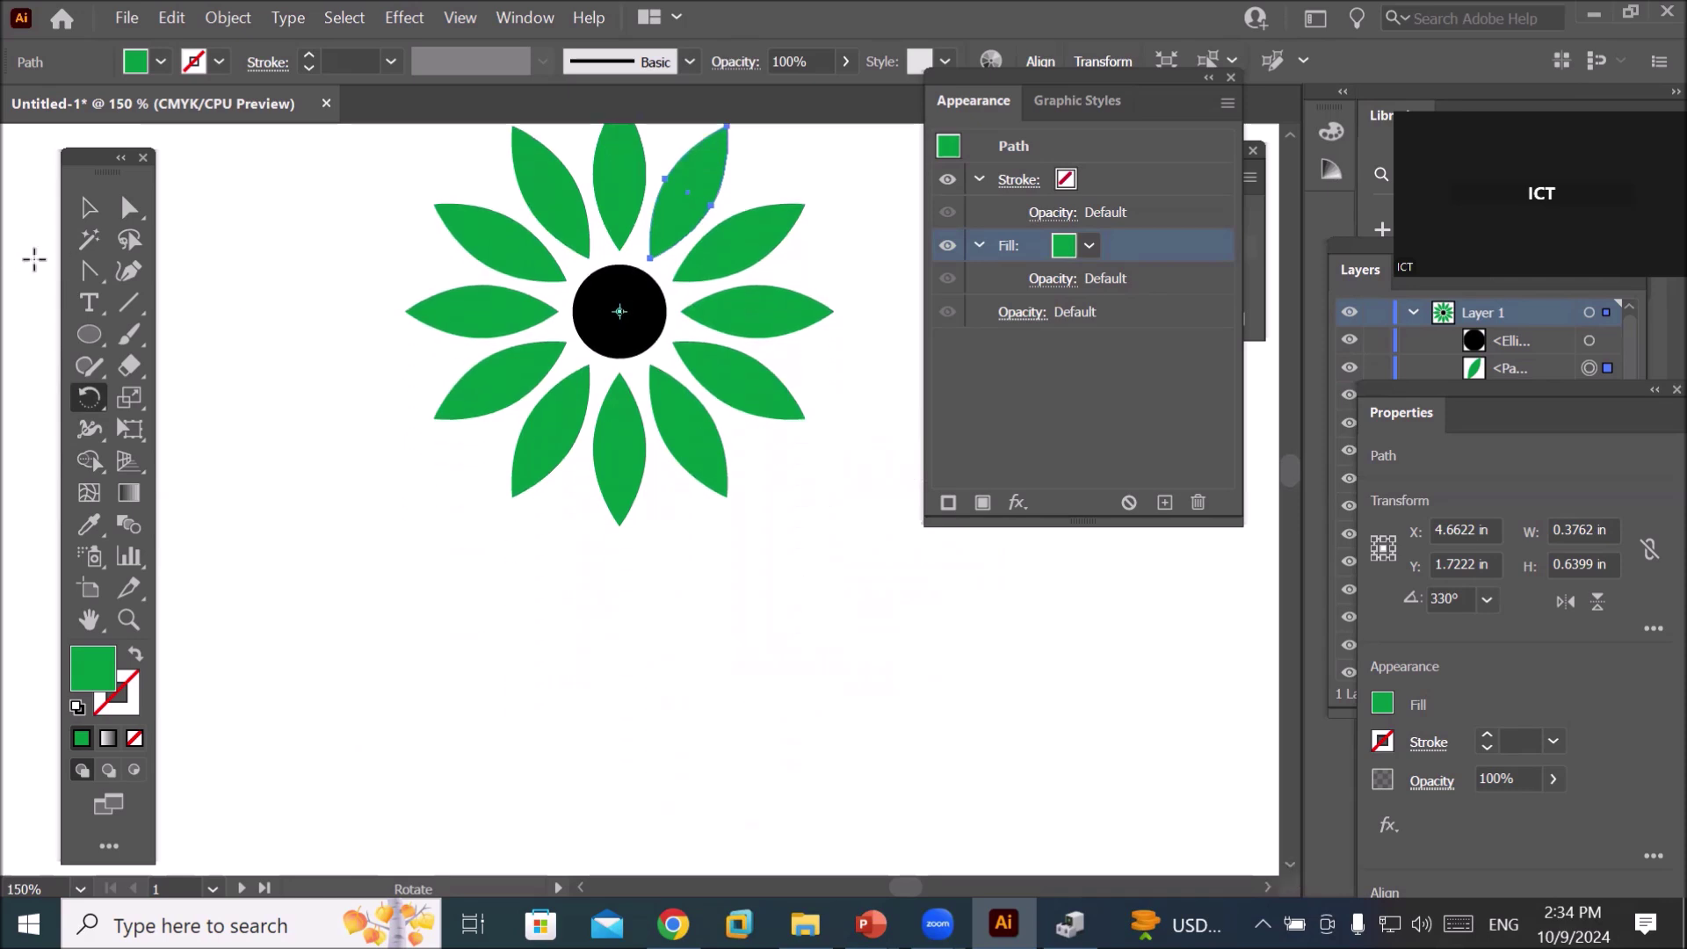
drag(107, 341, 167, 365)
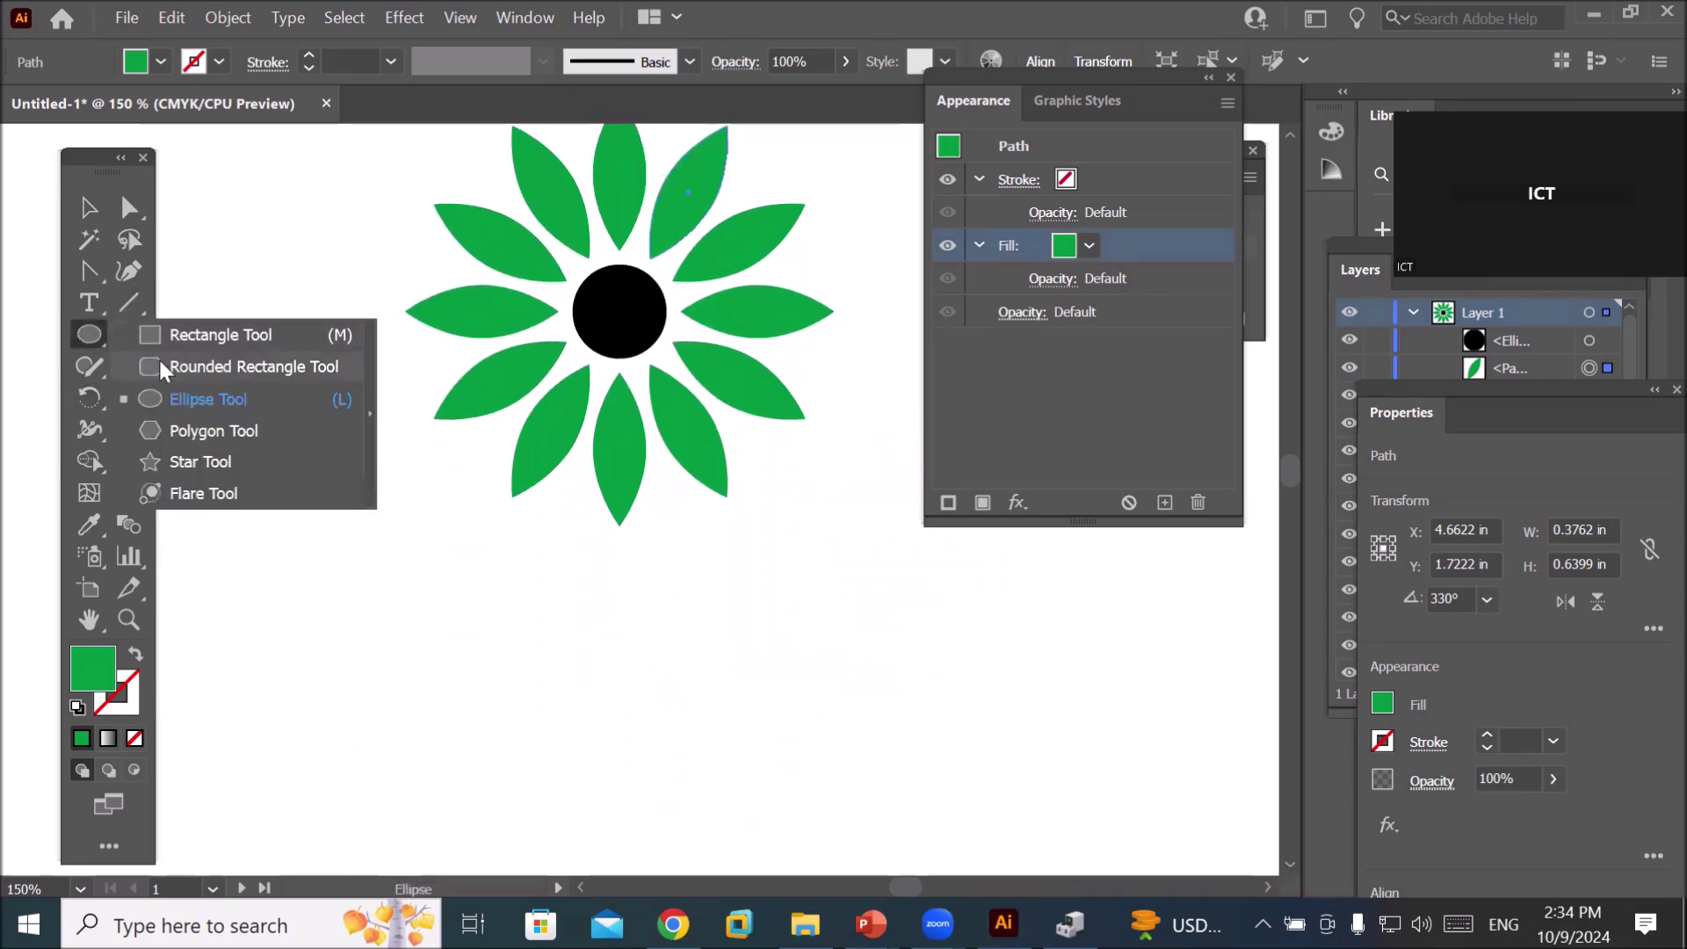
drag(328, 520, 902, 648)
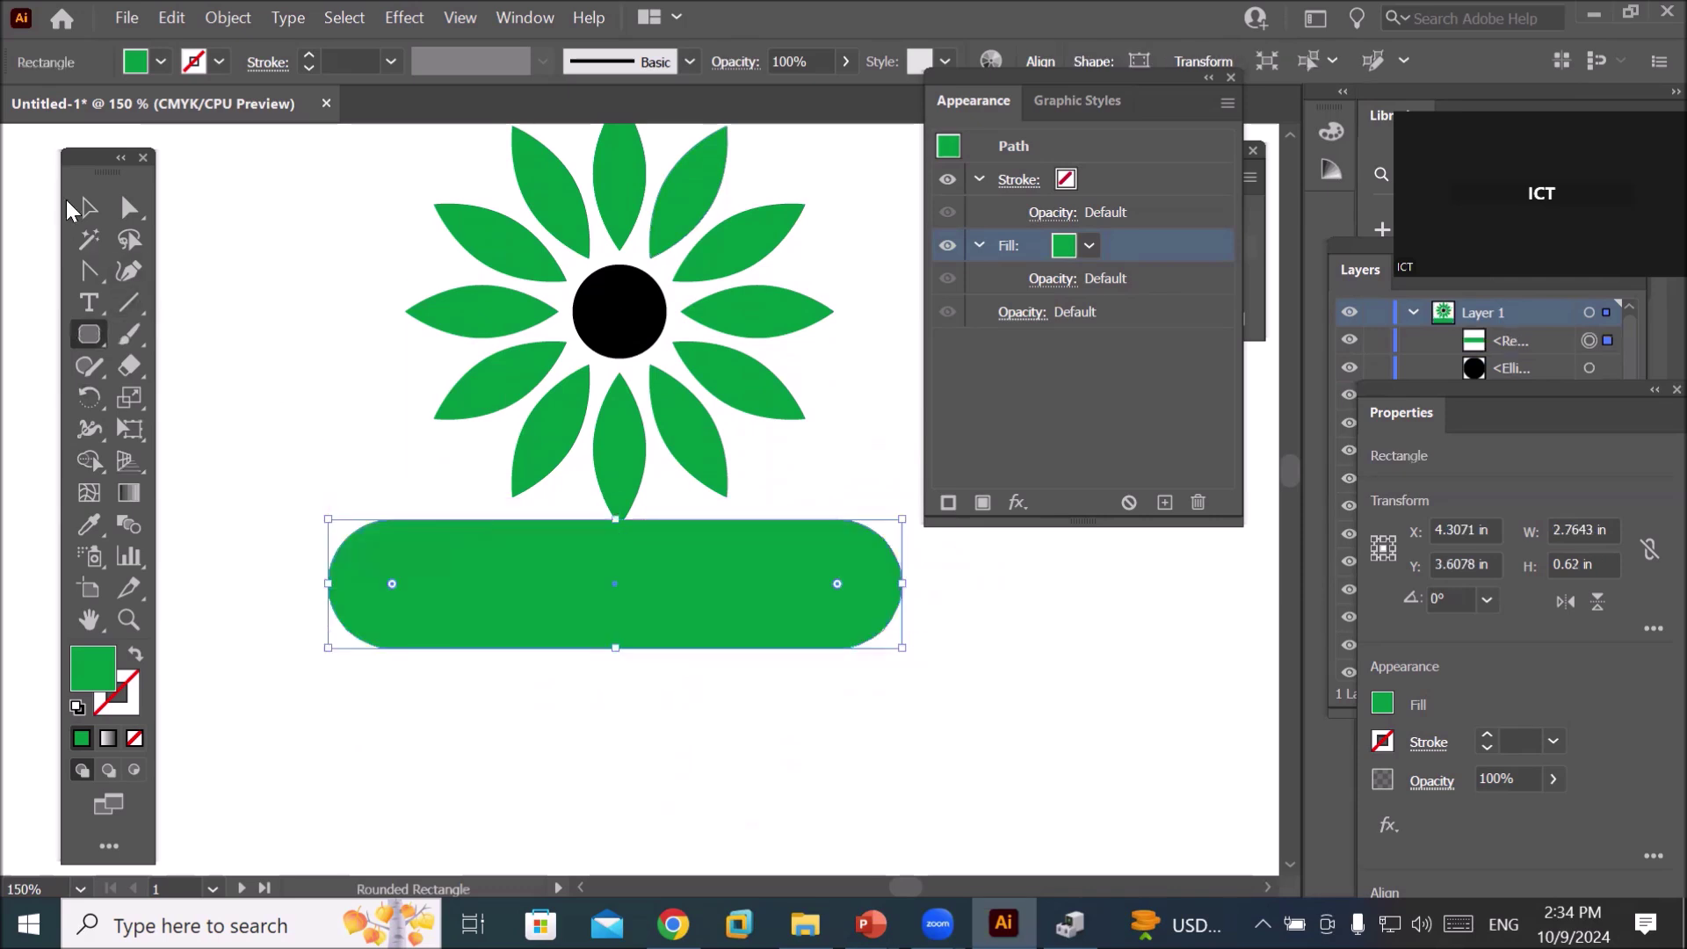
- Nudge the rounded bar into place and start a text label beneath it
click(88, 209)
drag(569, 606, 590, 628)
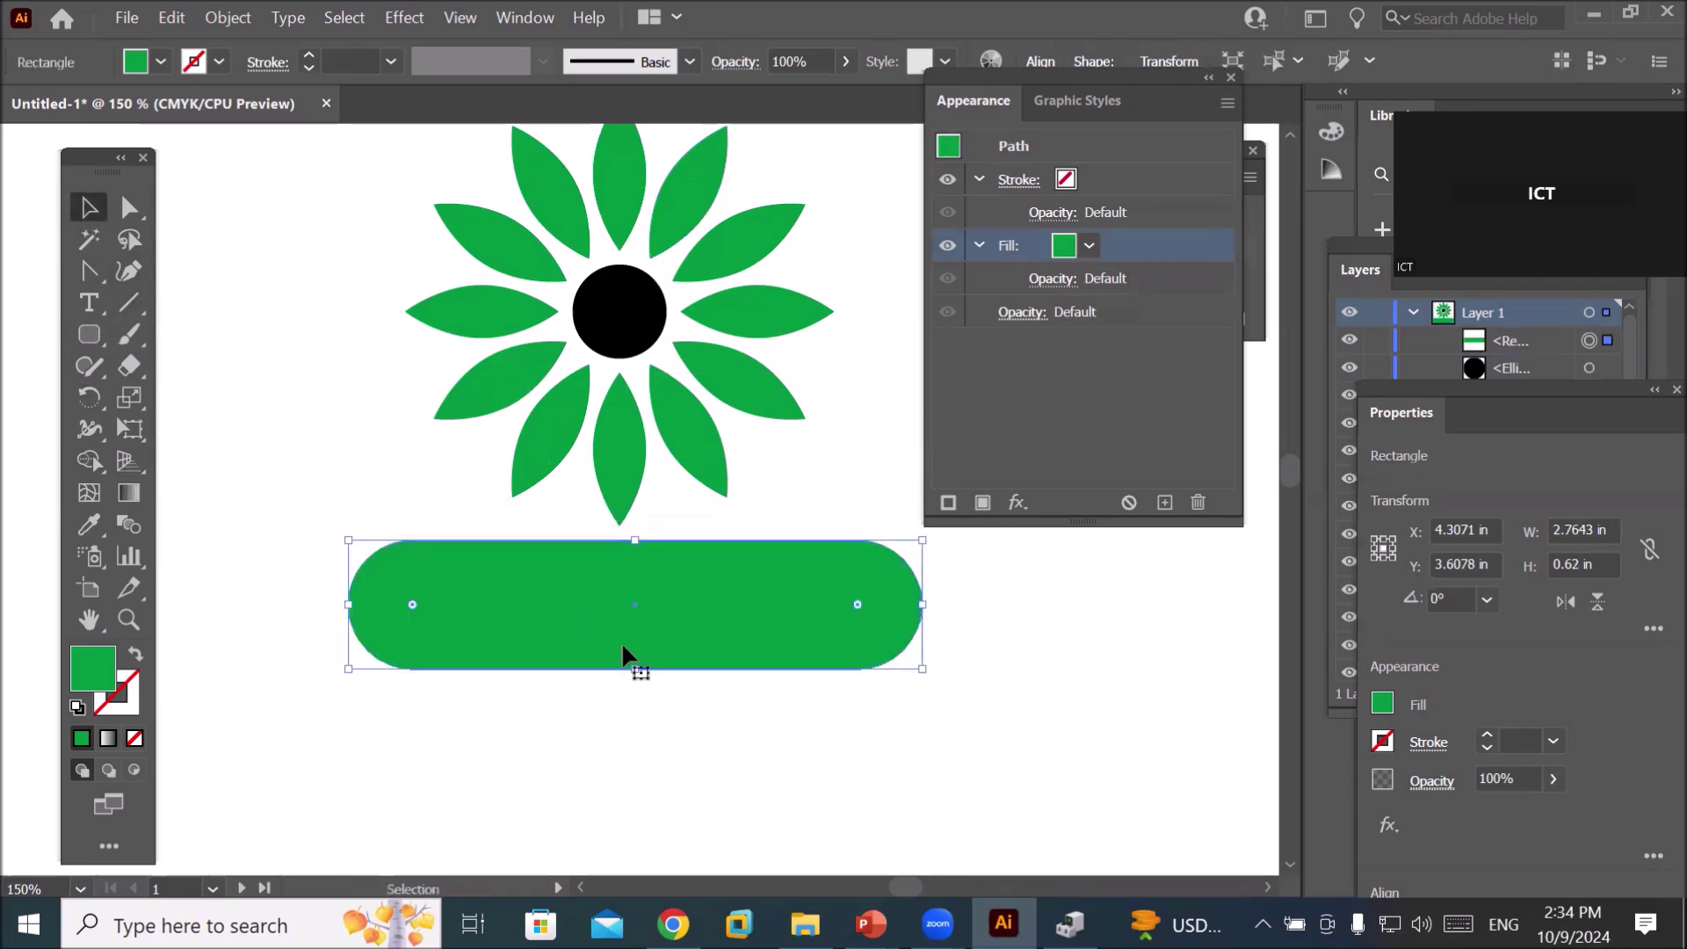
click(651, 748)
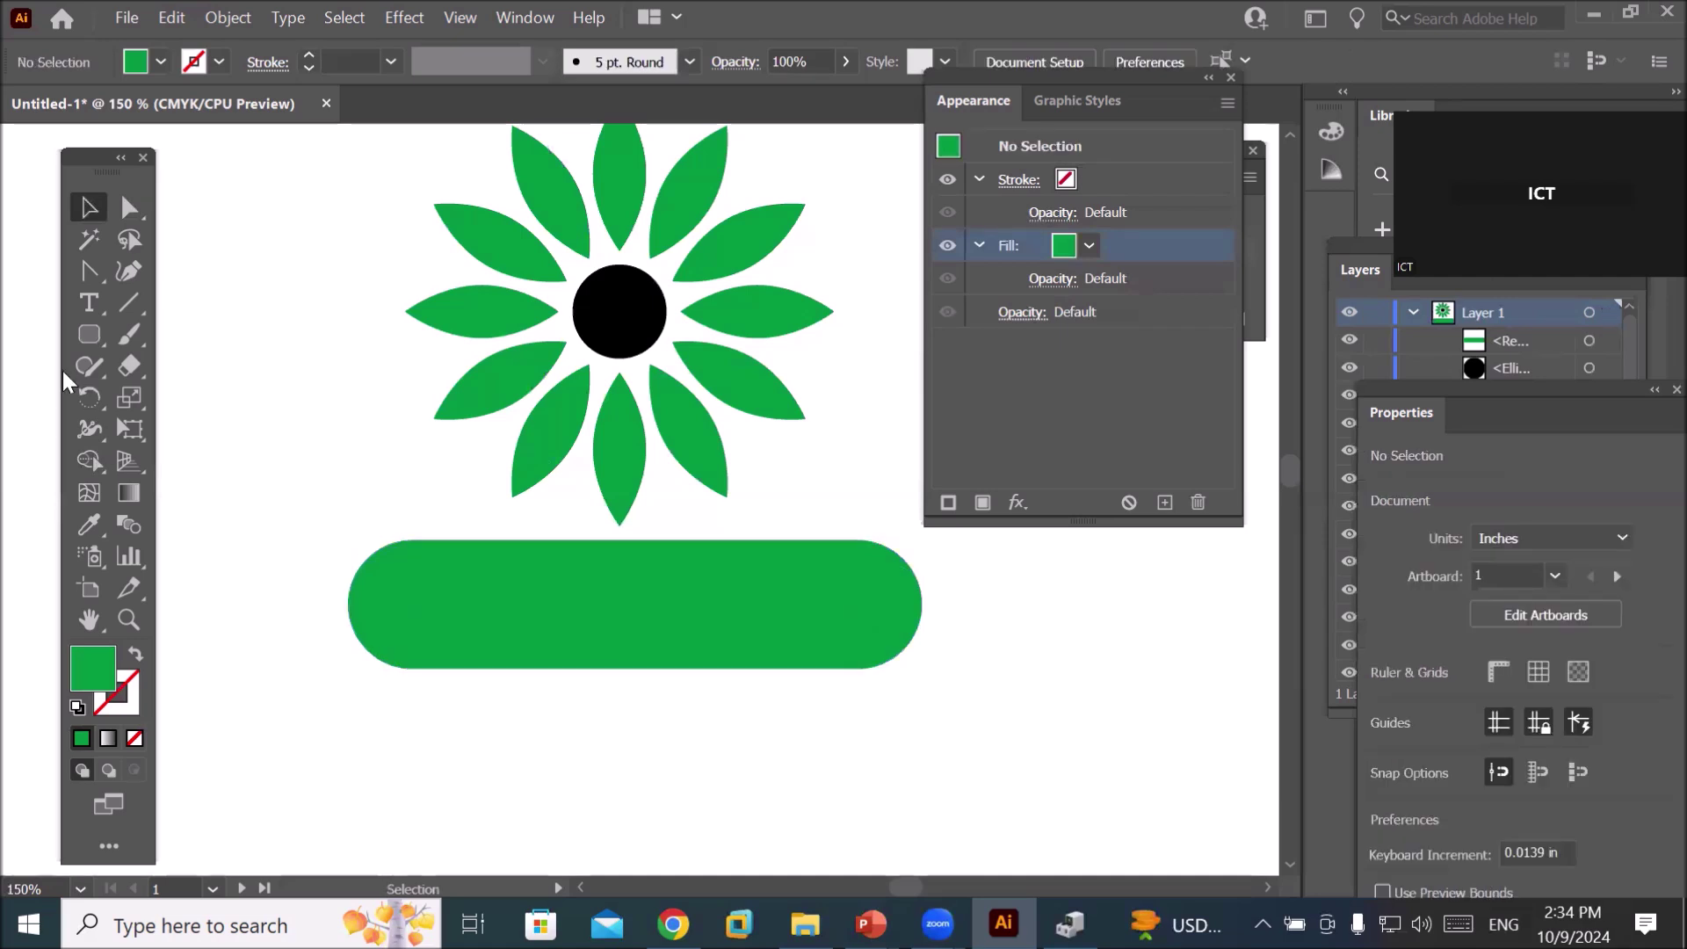
click(89, 301)
click(442, 746)
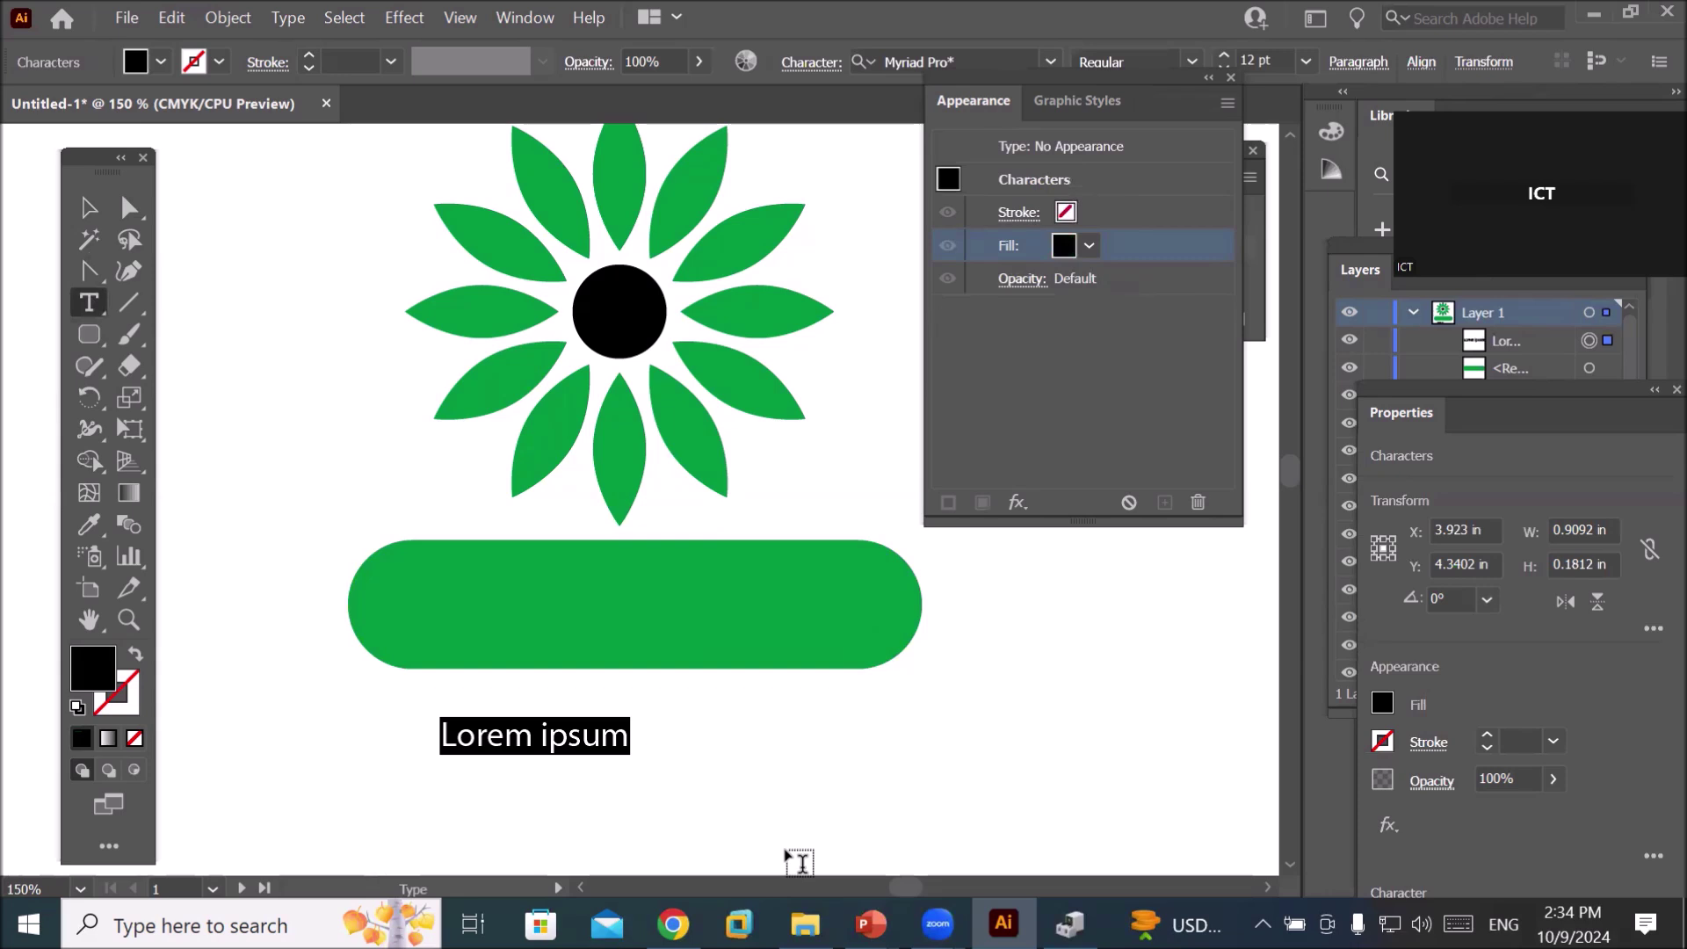
- Type 'SunFlower' and 'Food and Health' on two lines
text(SunFlower)
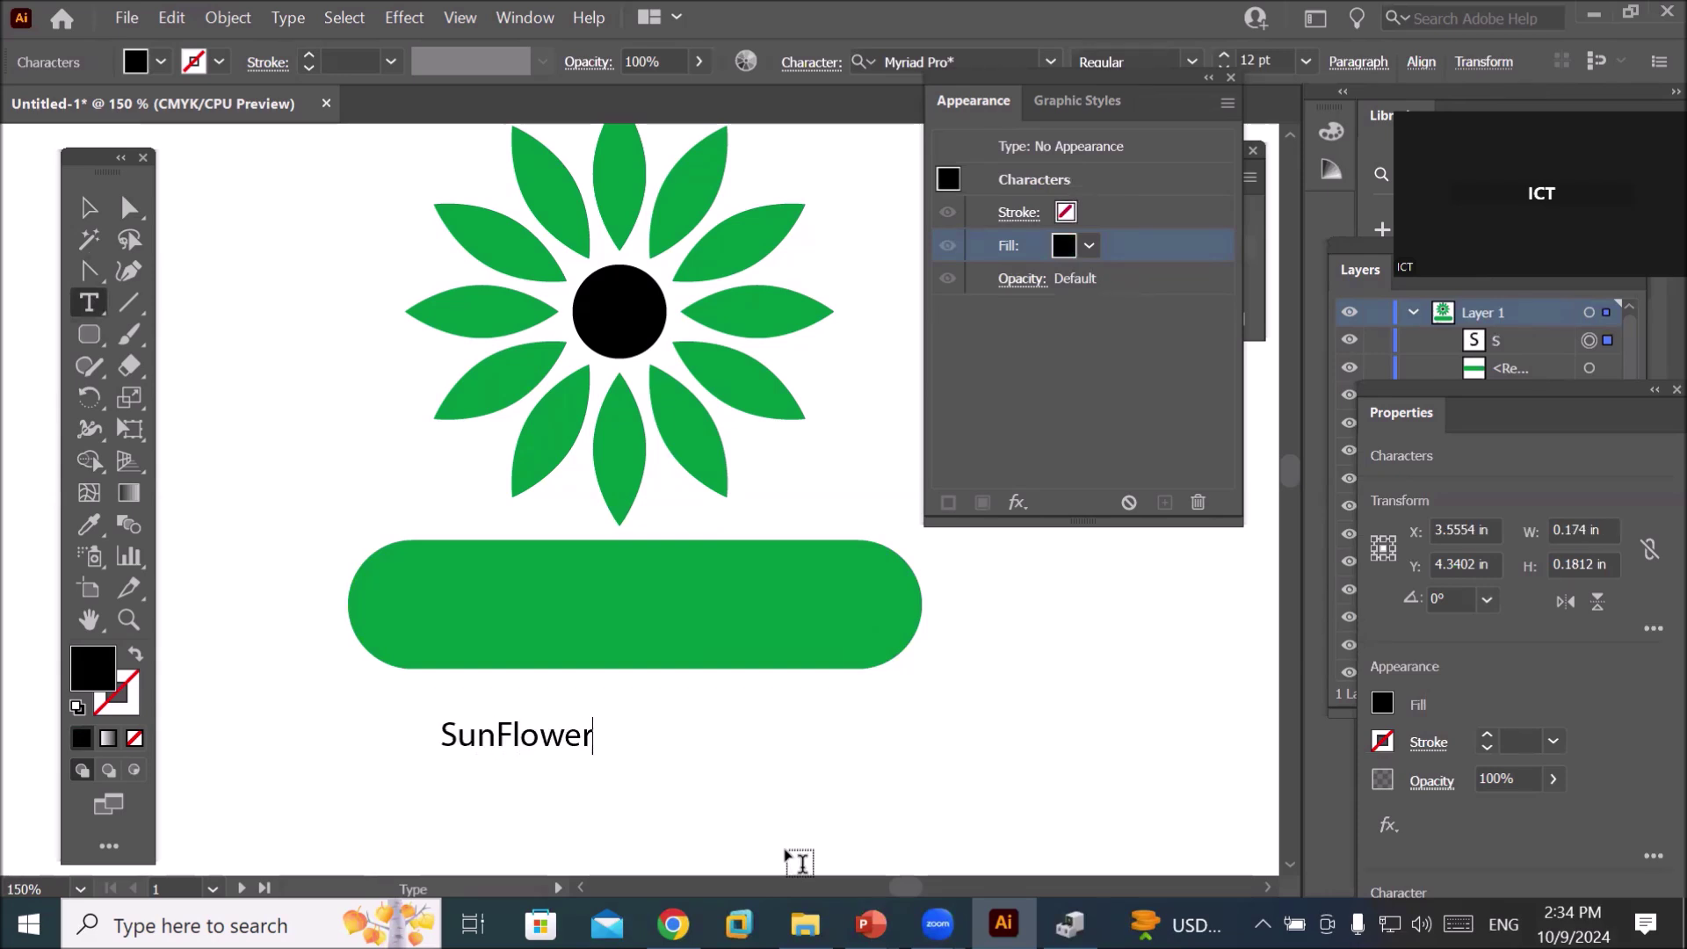
key(Return)
text(Foo)
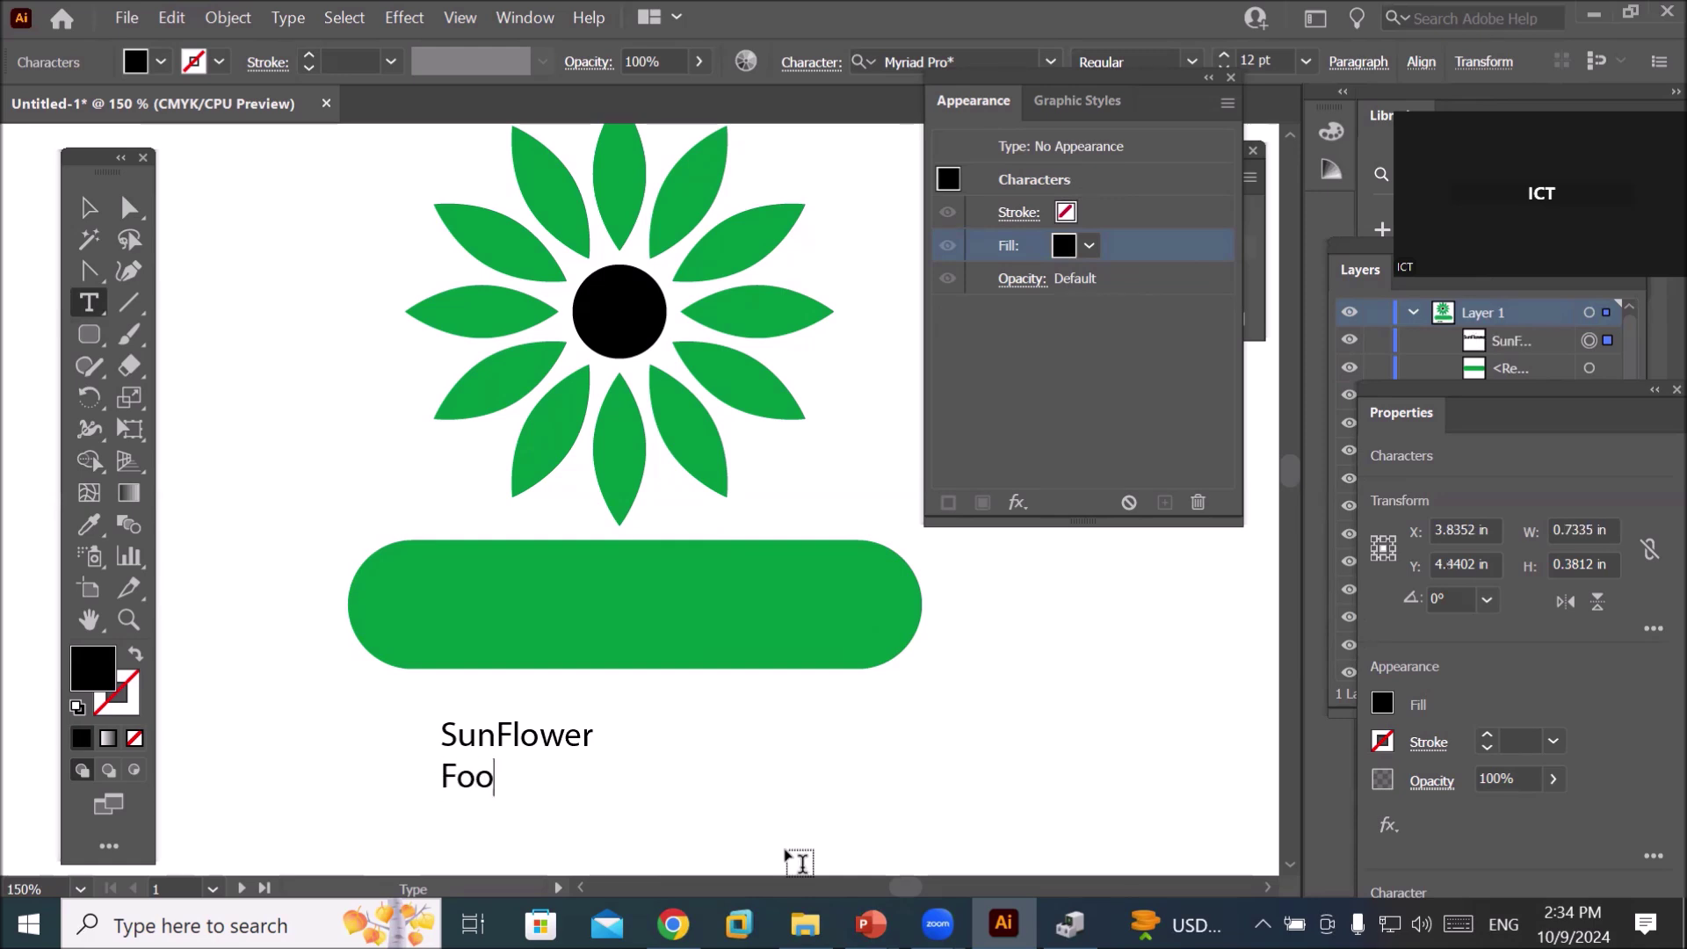
text(d and )
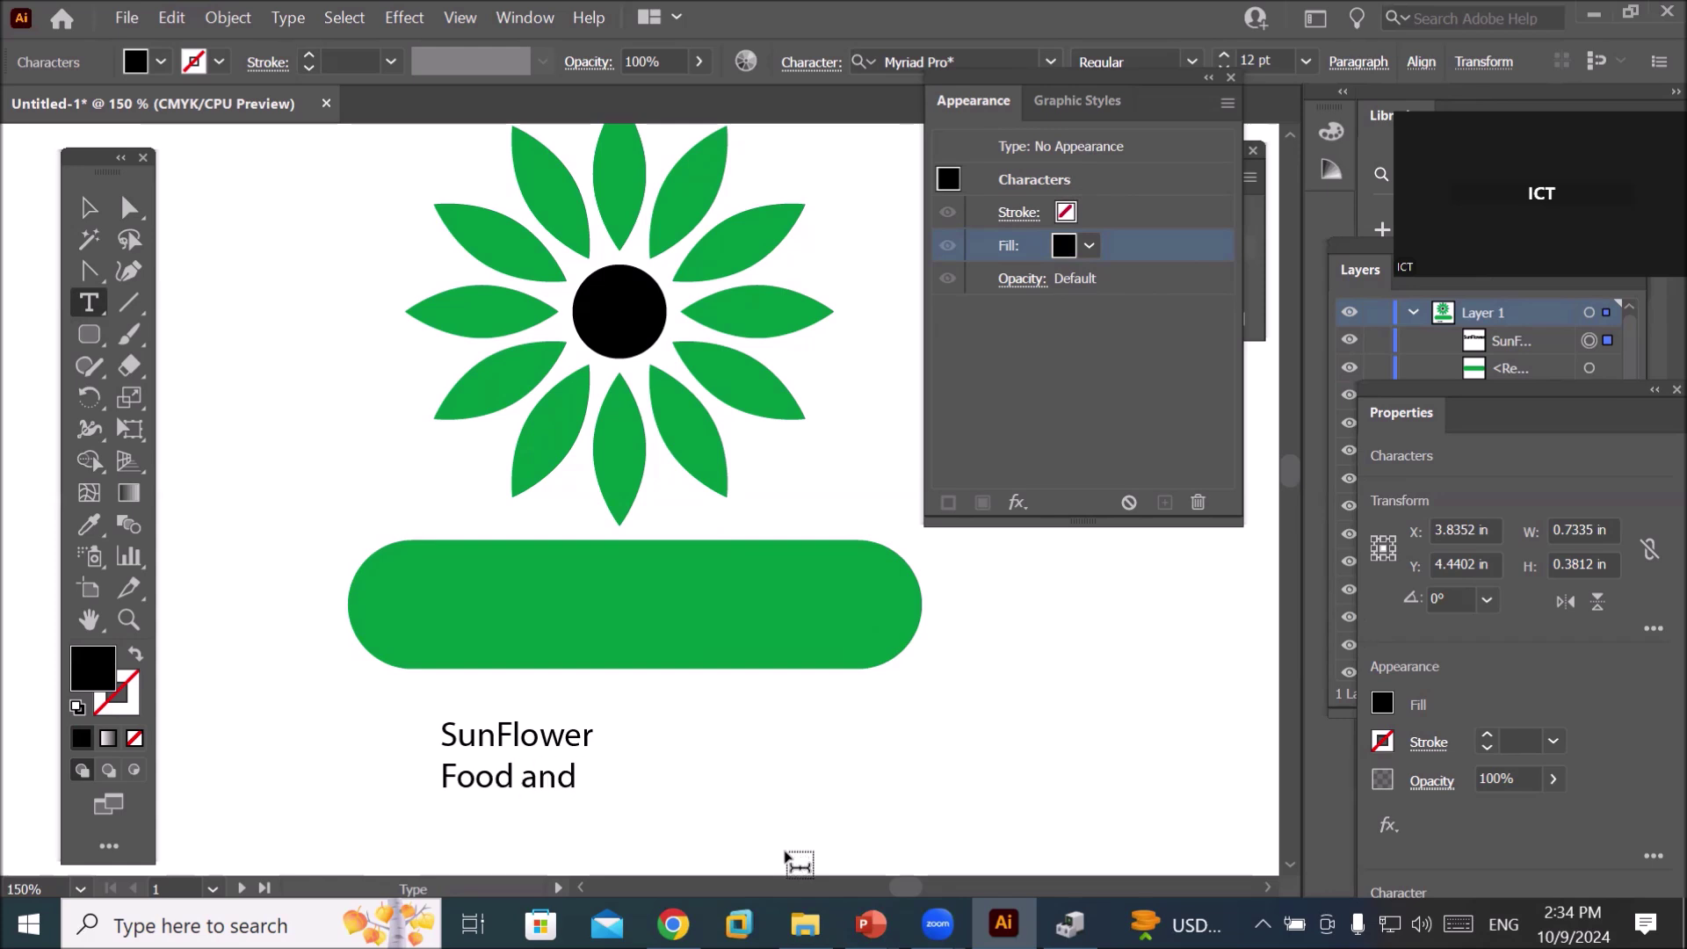
text(Health)
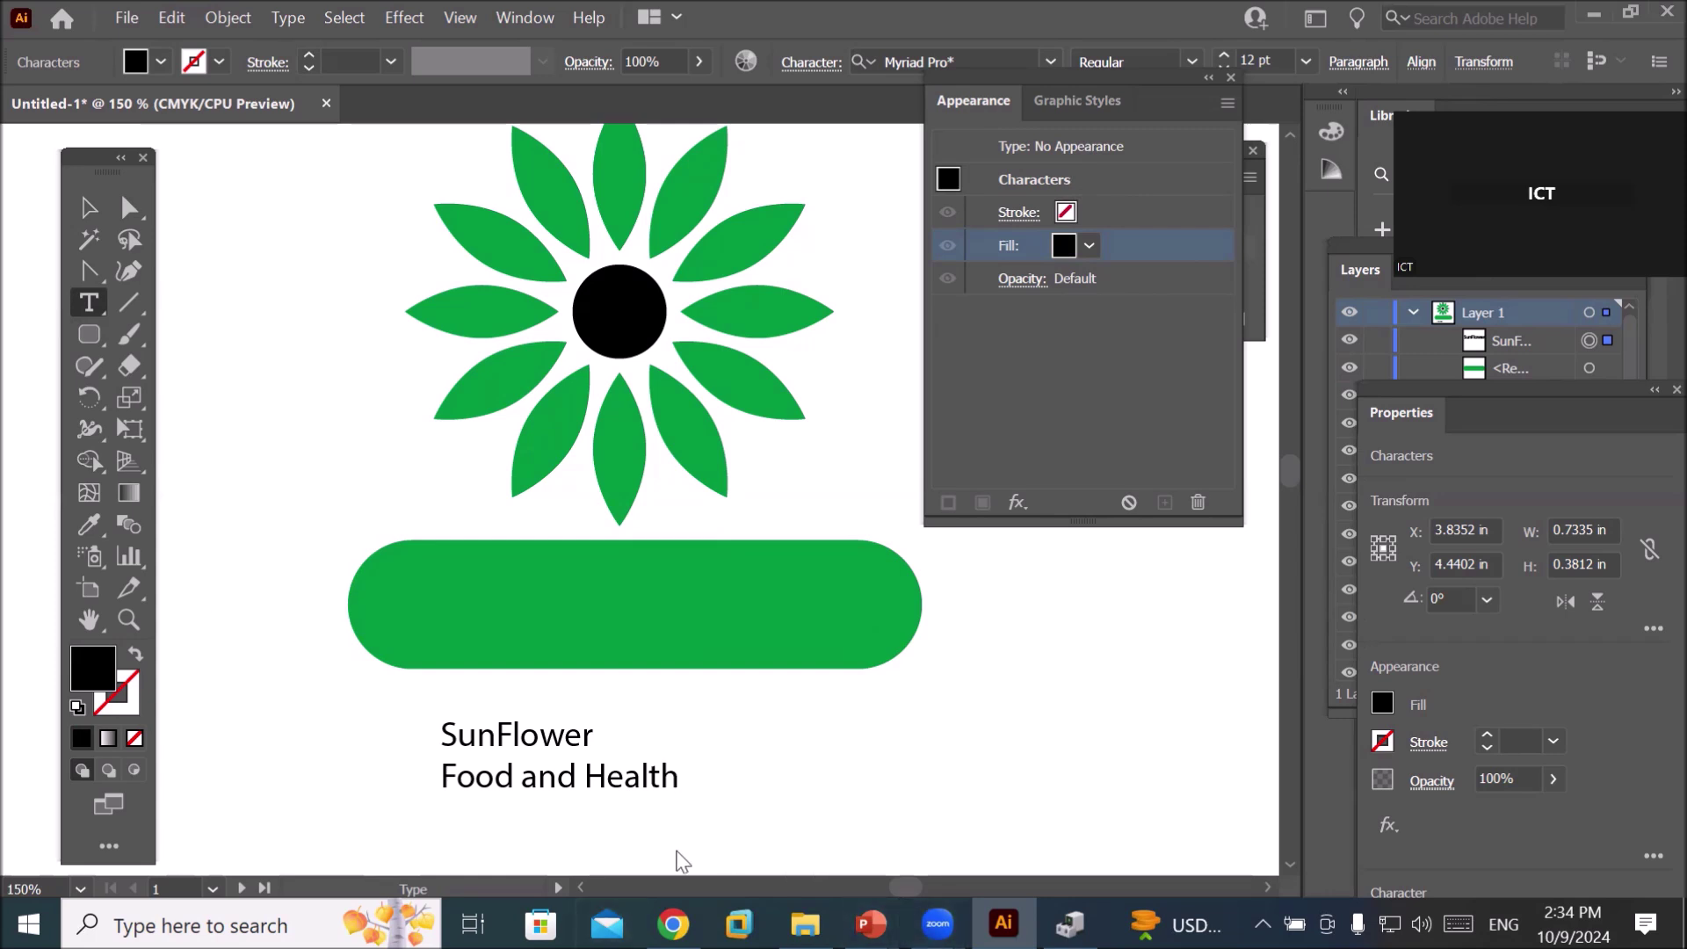
- Set the SunFlower line to A GALEGA Regular at 18 pt
double_click(525, 730)
triple_click(524, 731)
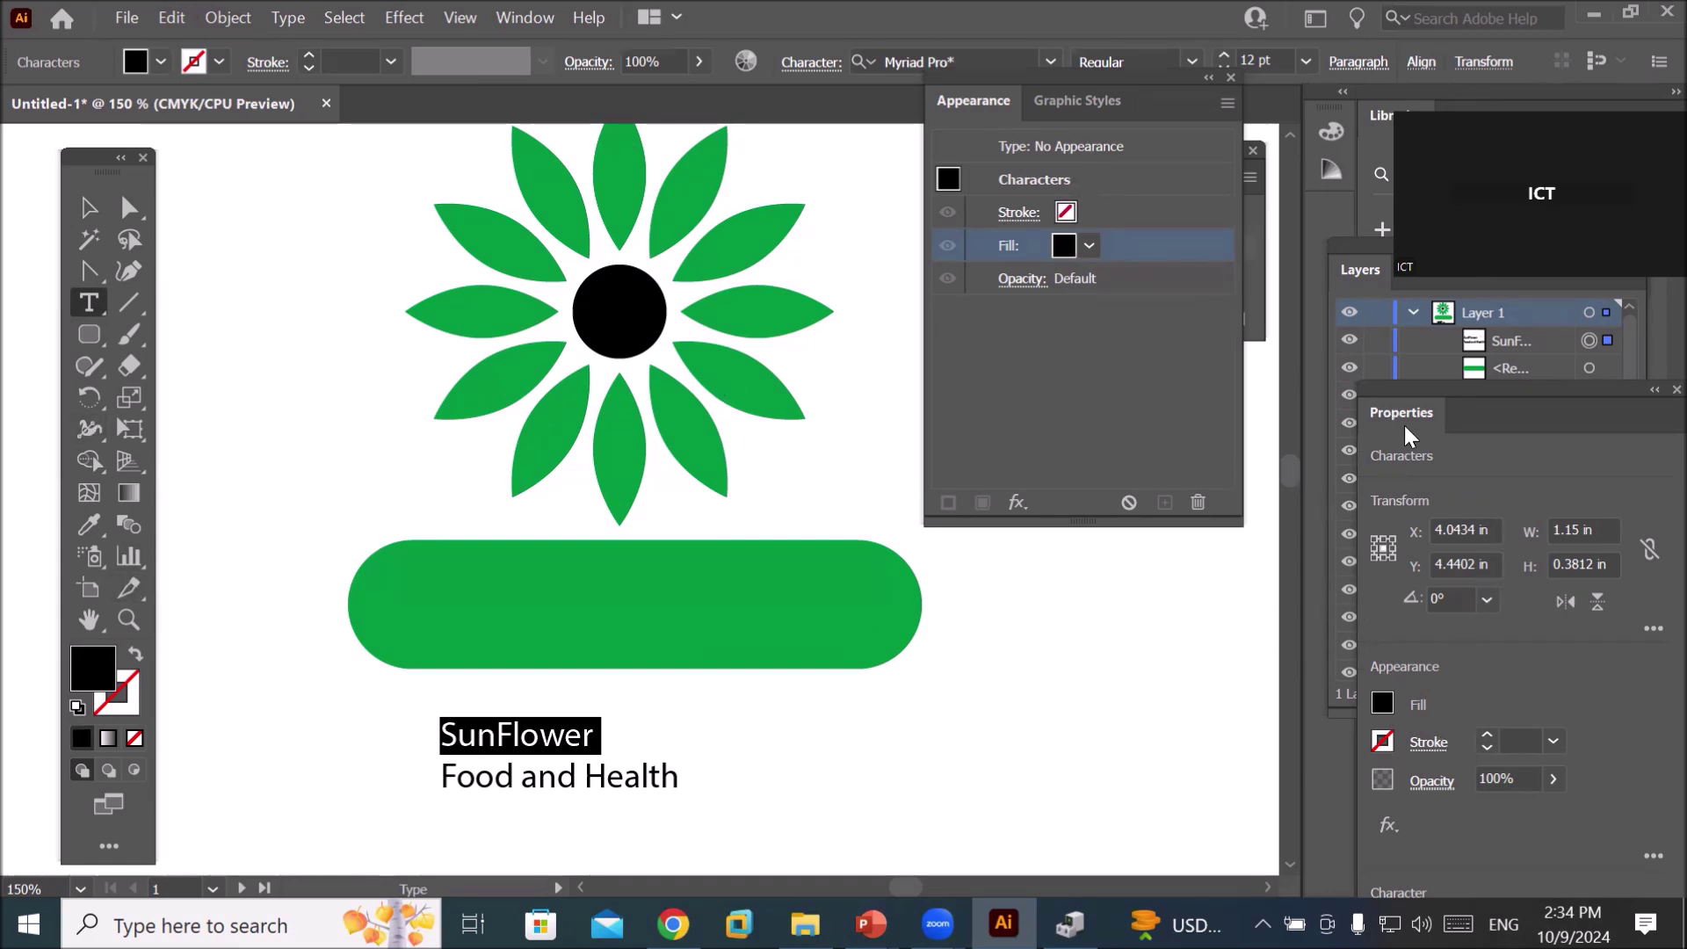
drag(1457, 396, 957, 123)
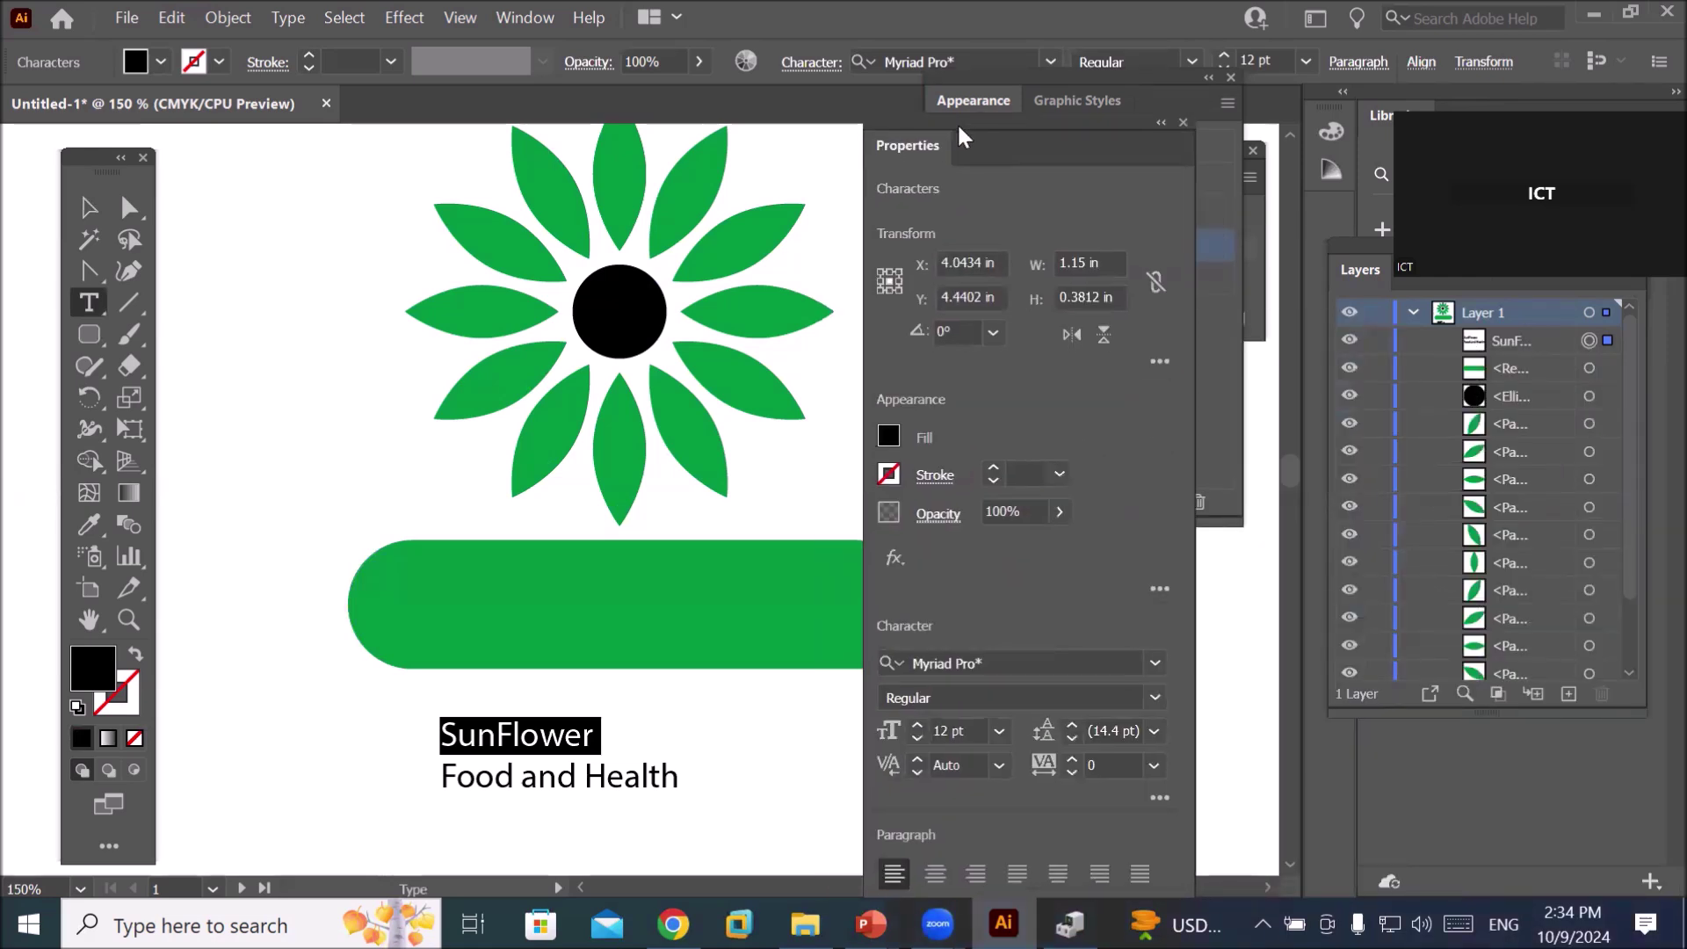
click(917, 725)
click(917, 725)
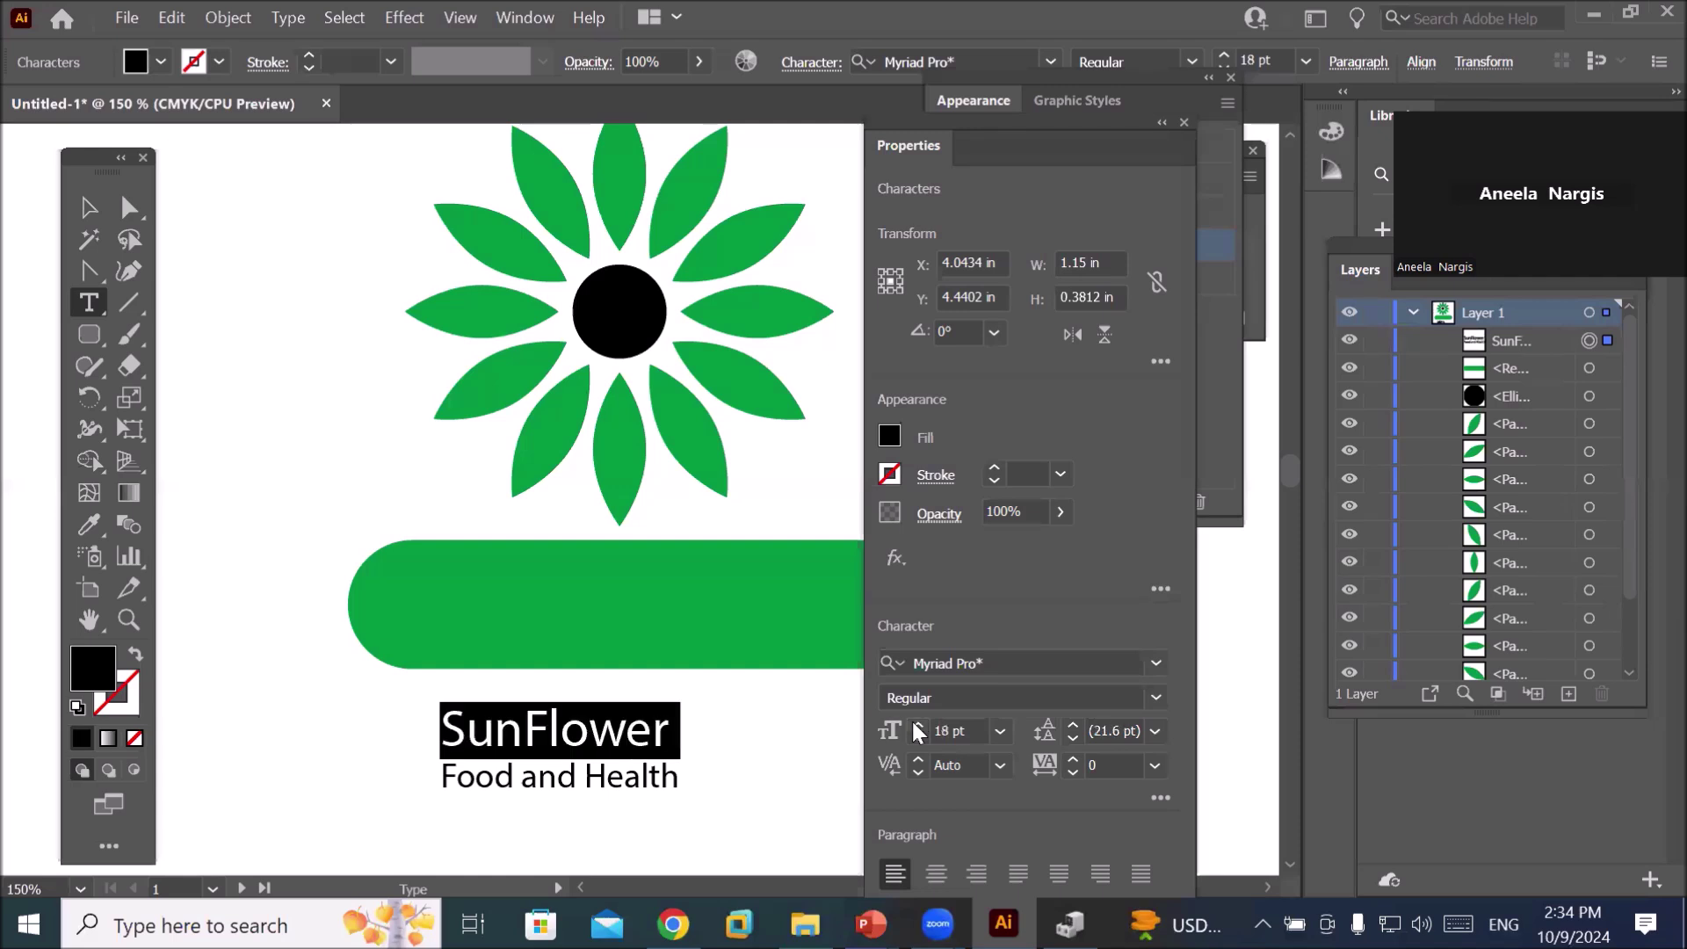
click(1152, 667)
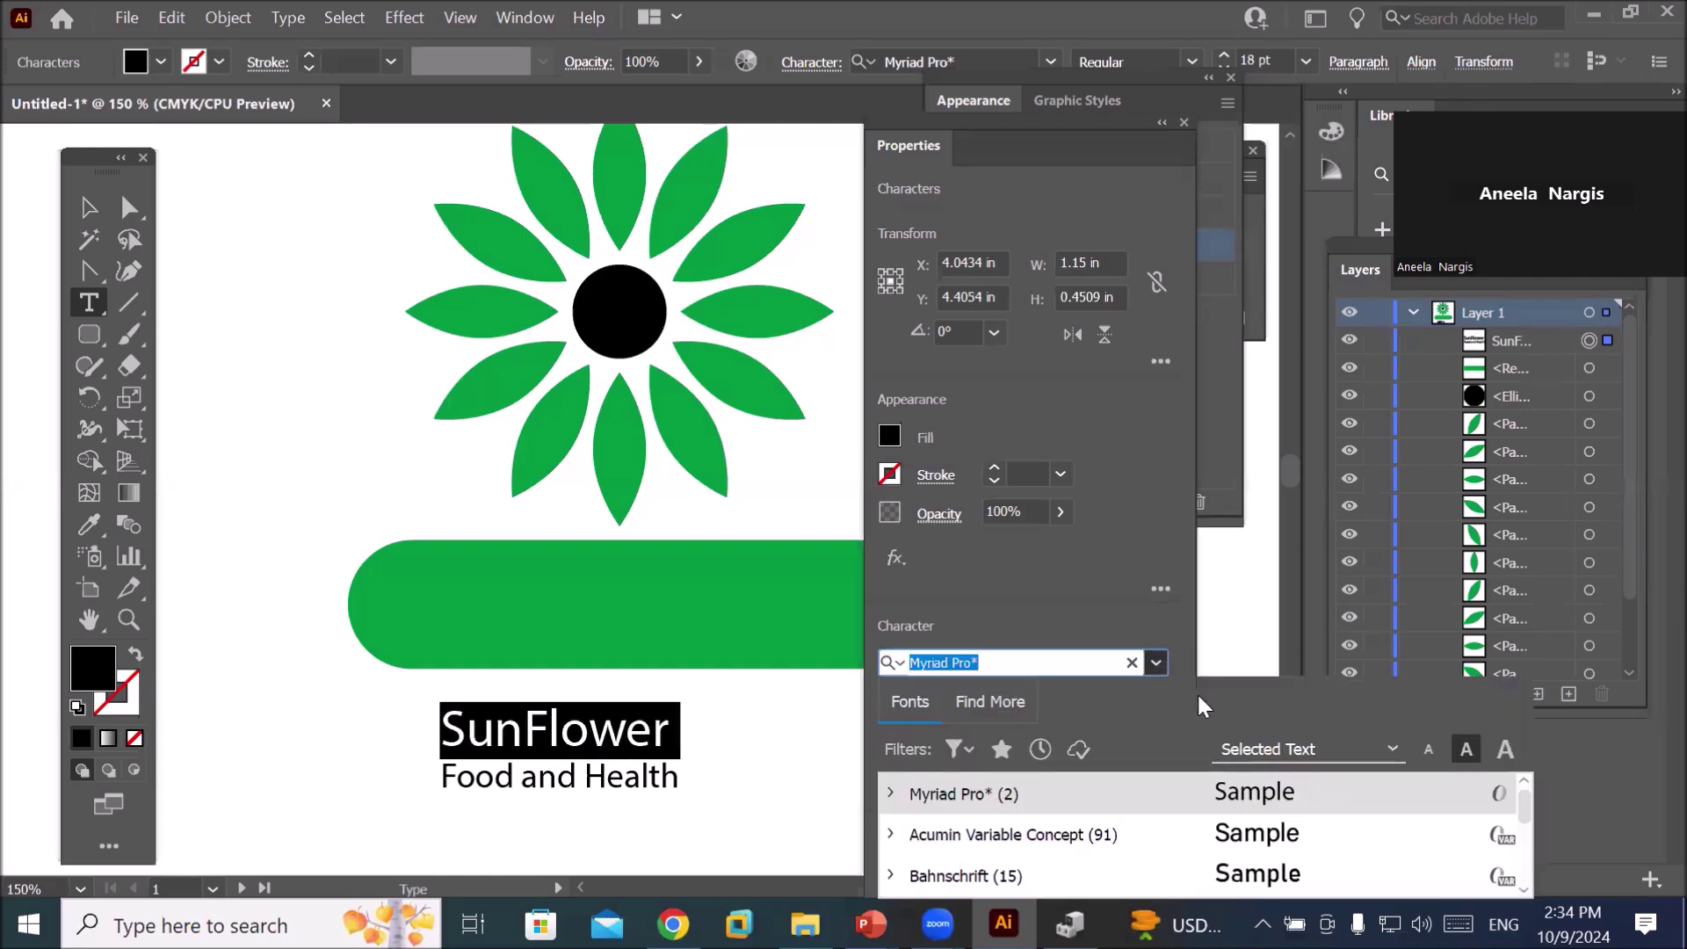
click(1286, 841)
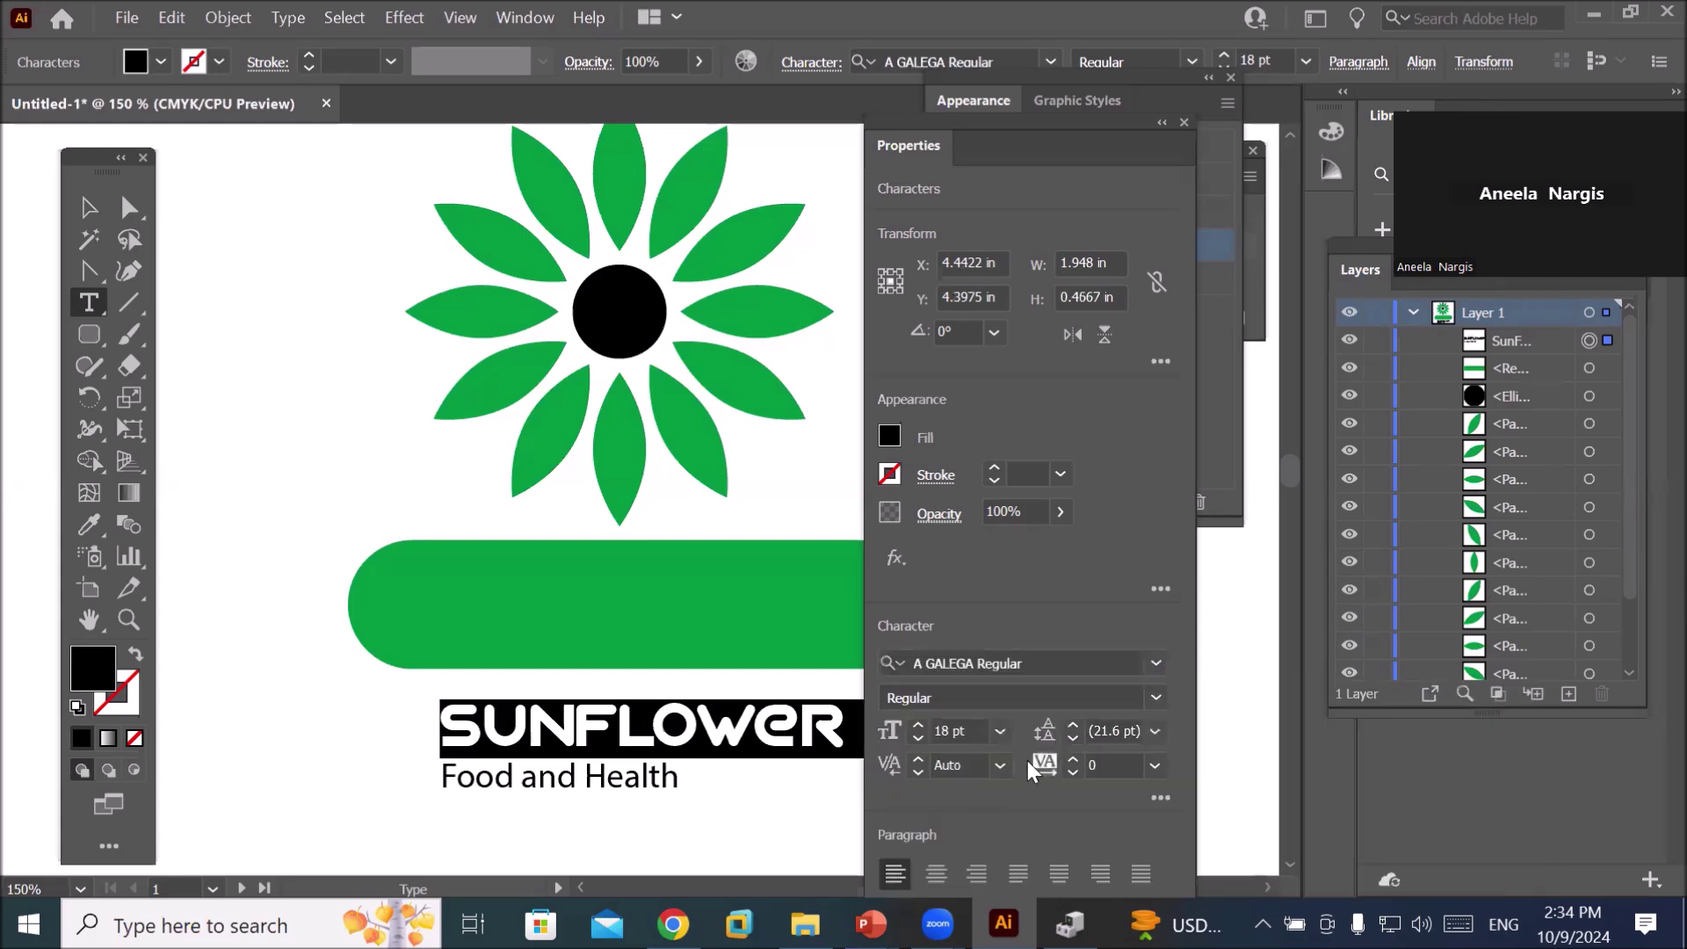
- Reduce the SunFlower heading from 18 pt down to 13 pt
click(979, 732)
key(Down)
key(Down)
key(Down)
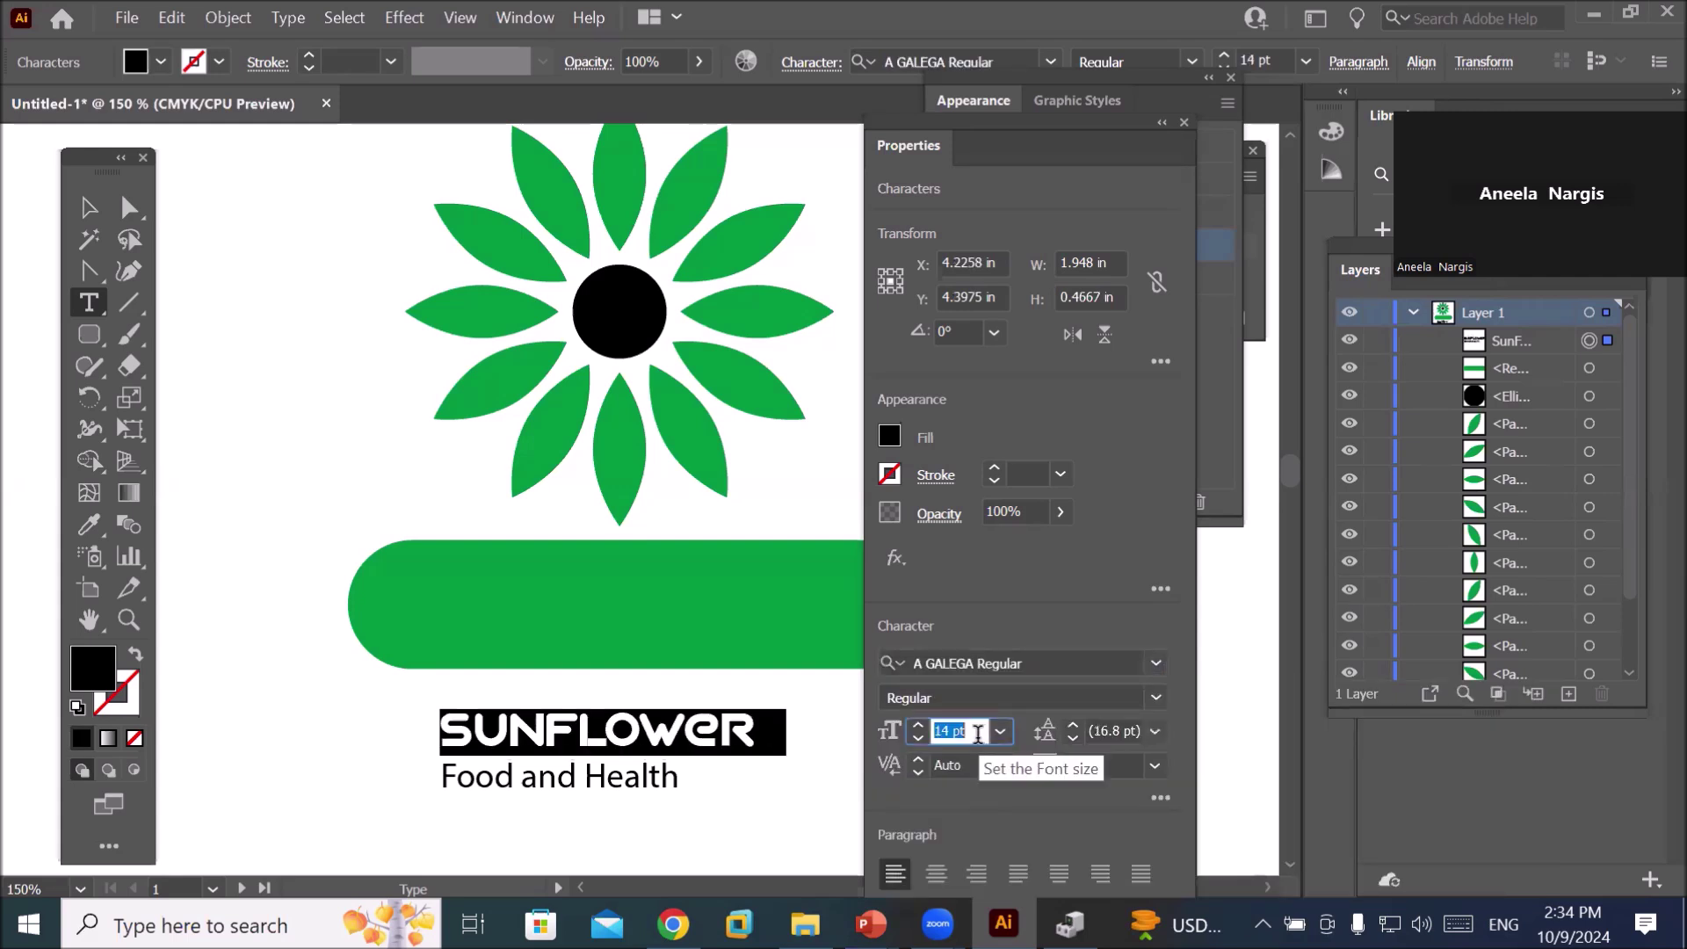
key(Down)
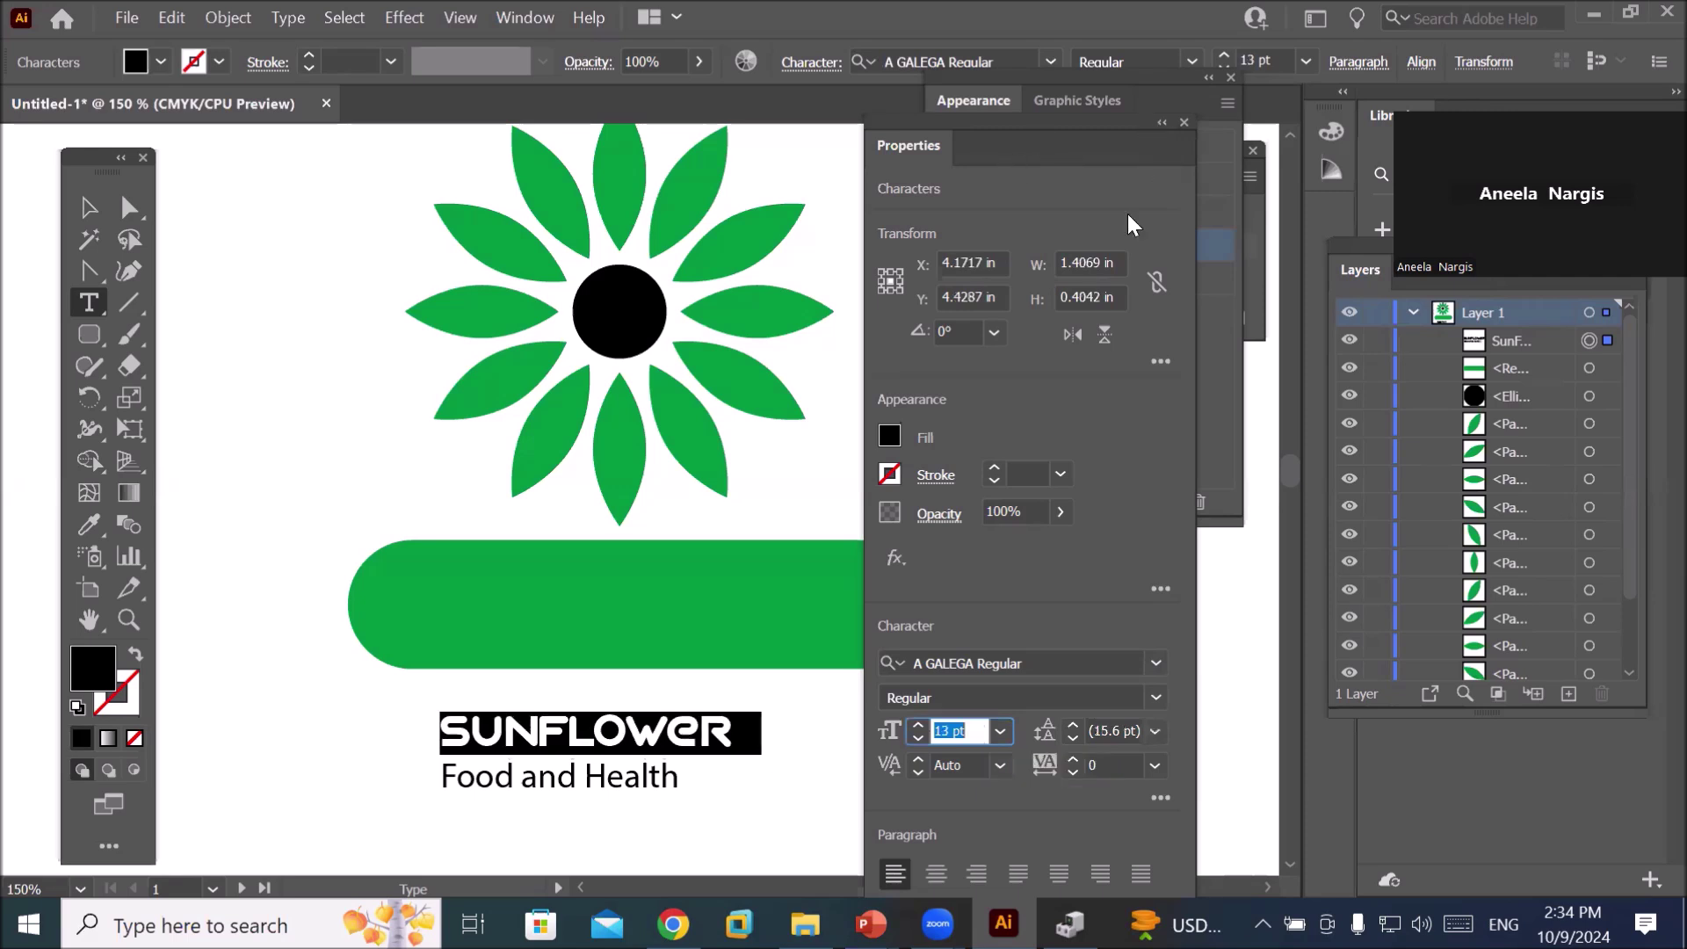
drag(1037, 145, 1167, 205)
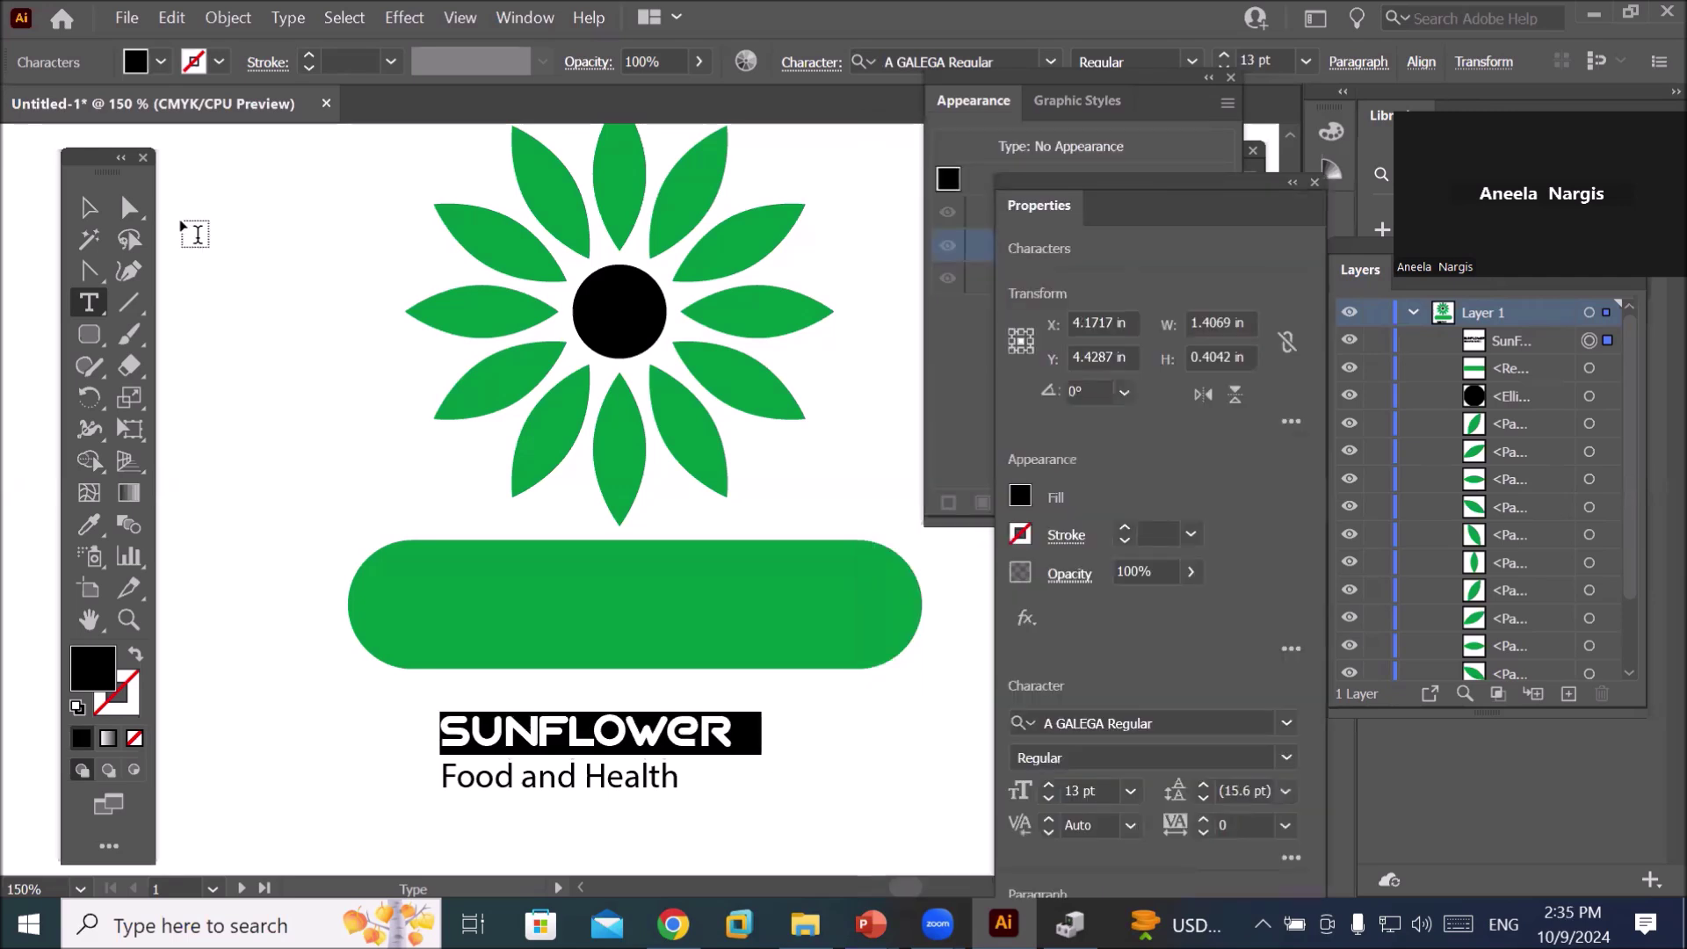
- Move the SunFlower / Food and Health text onto the green bar and center-align it
click(87, 208)
click(488, 716)
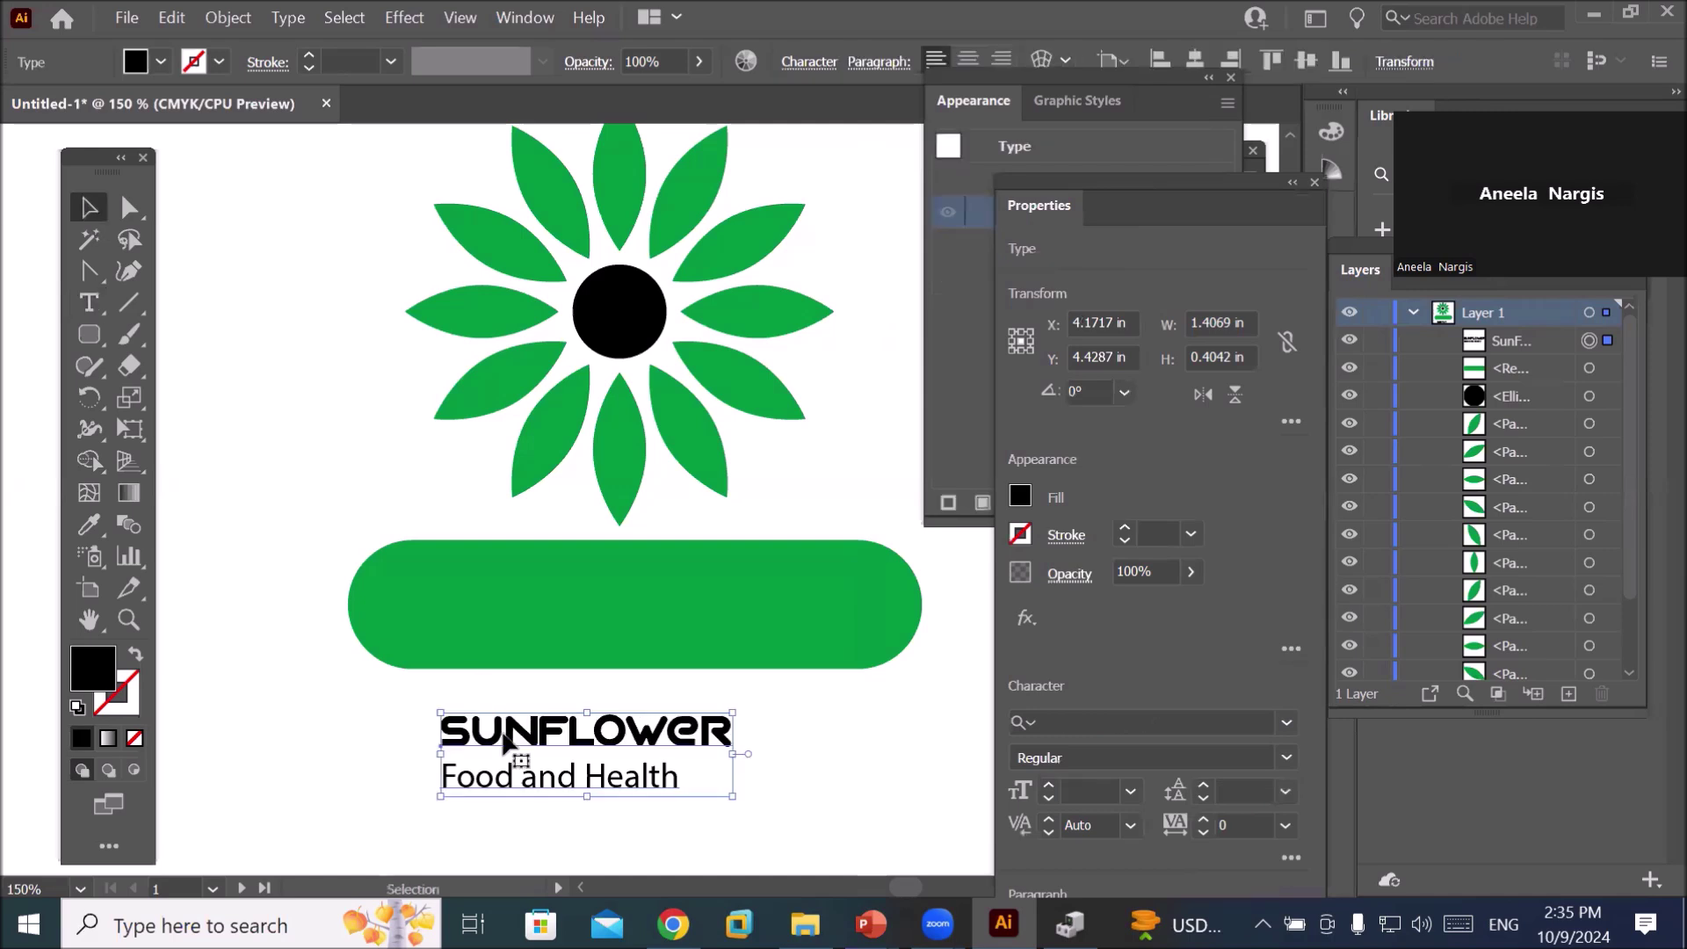
mouse_move(502, 718)
mouse_down()
mouse_move(497, 576)
mouse_move(708, 675)
mouse_up()
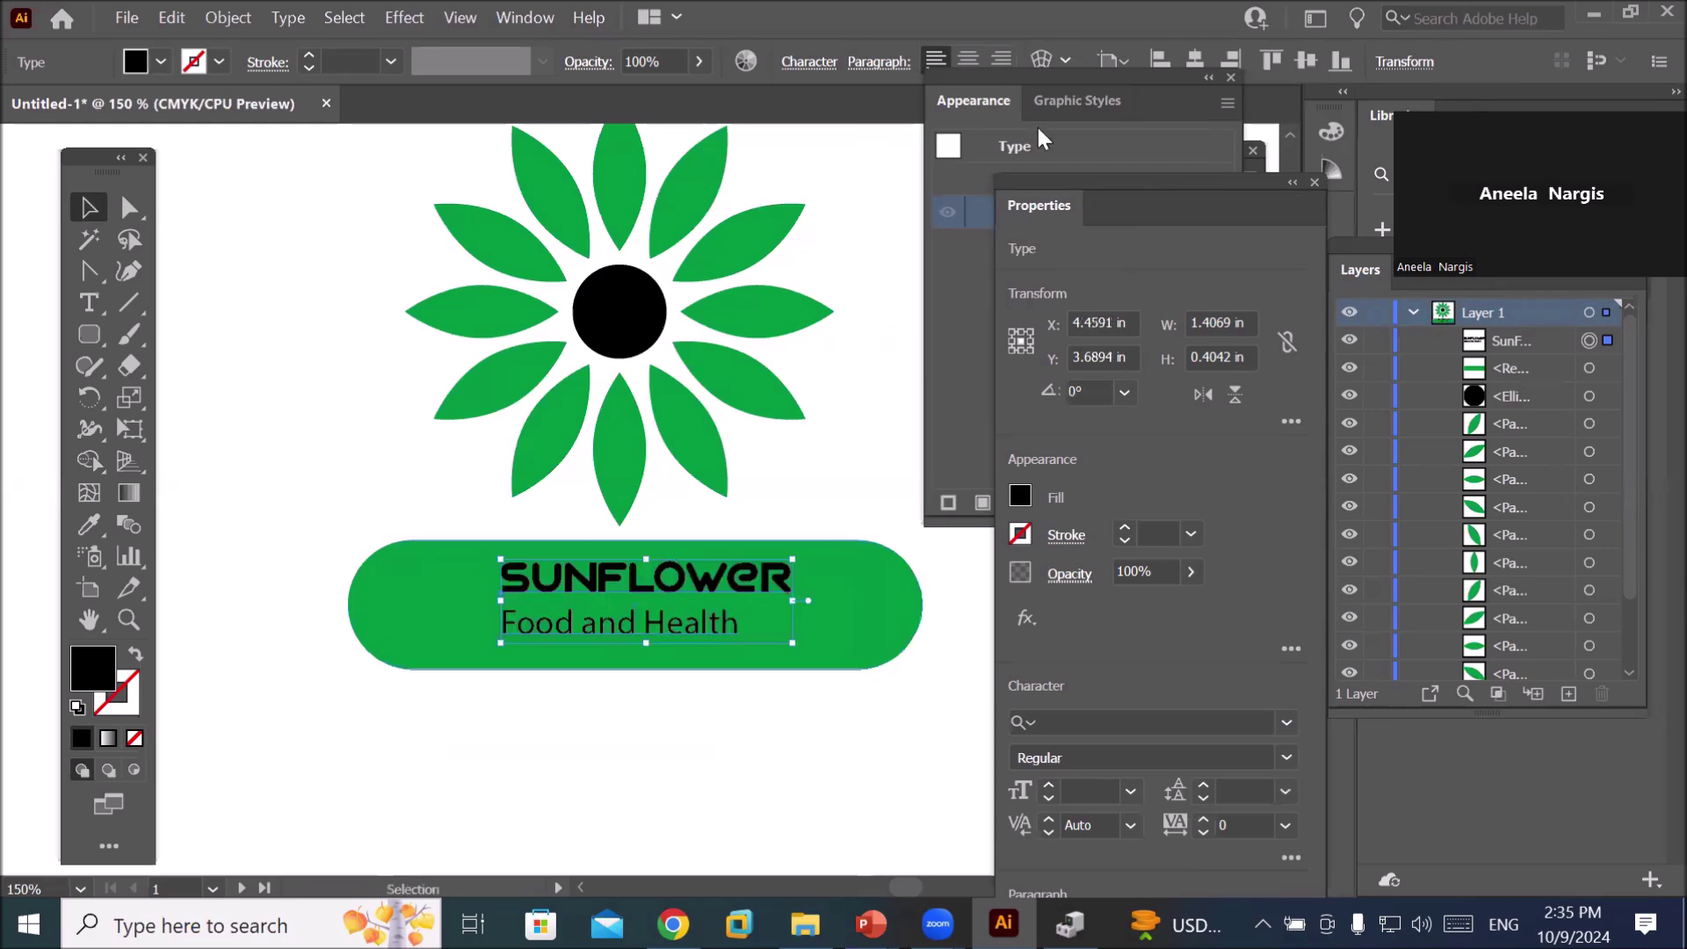
click(967, 59)
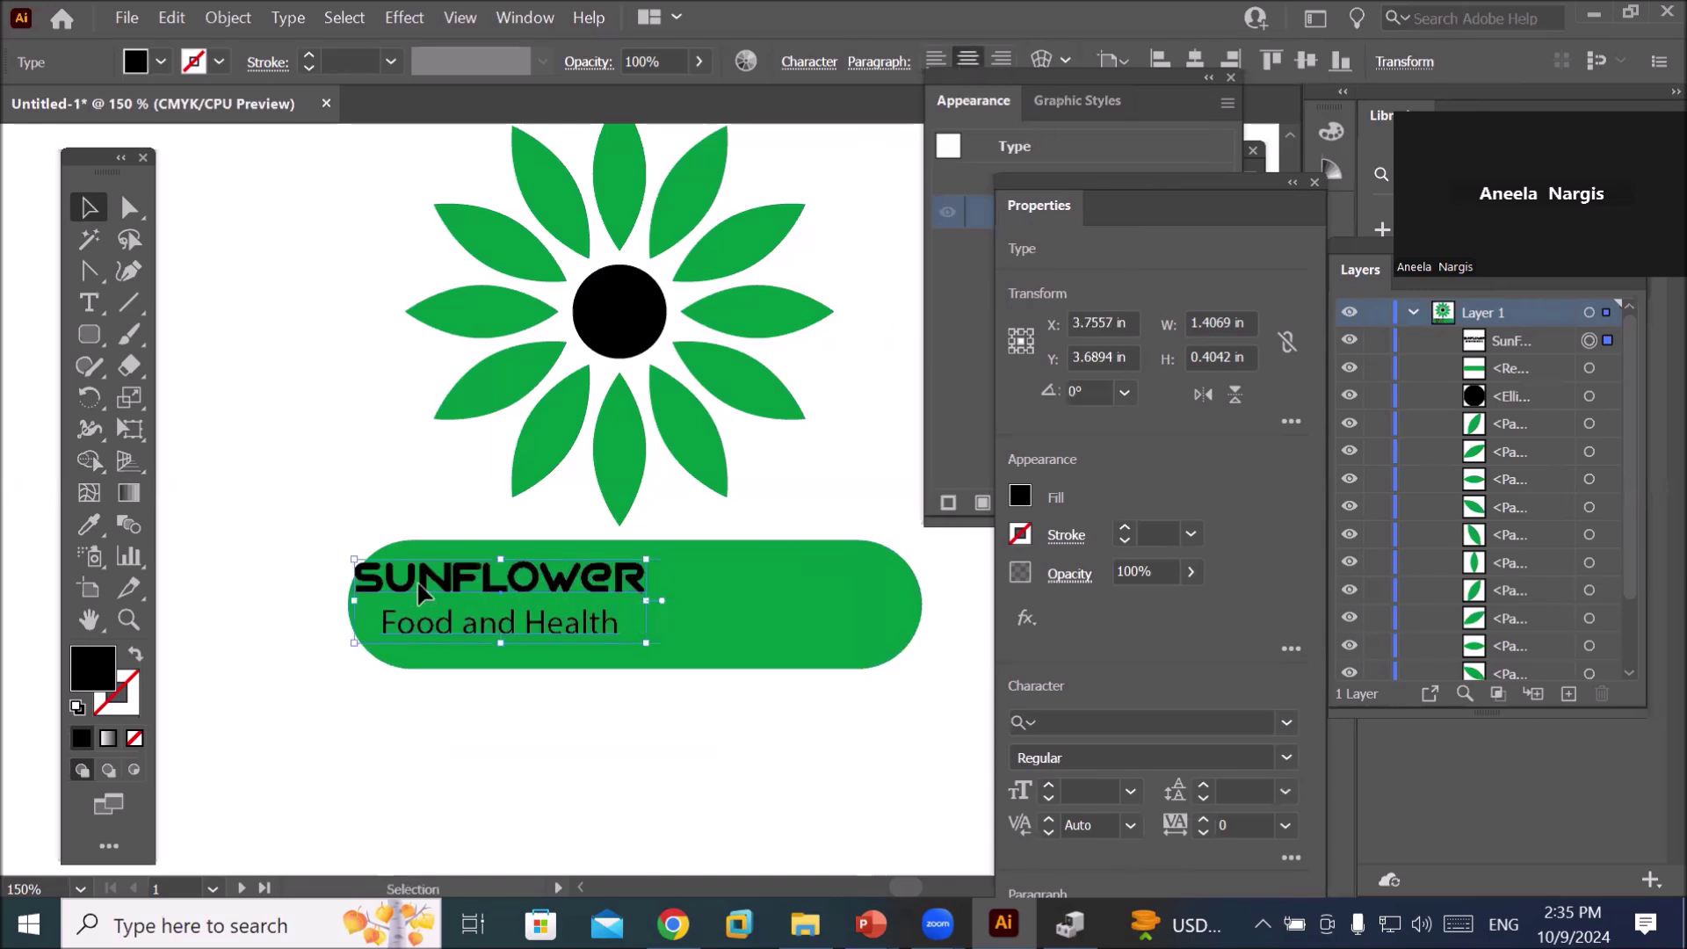
drag(446, 595, 569, 595)
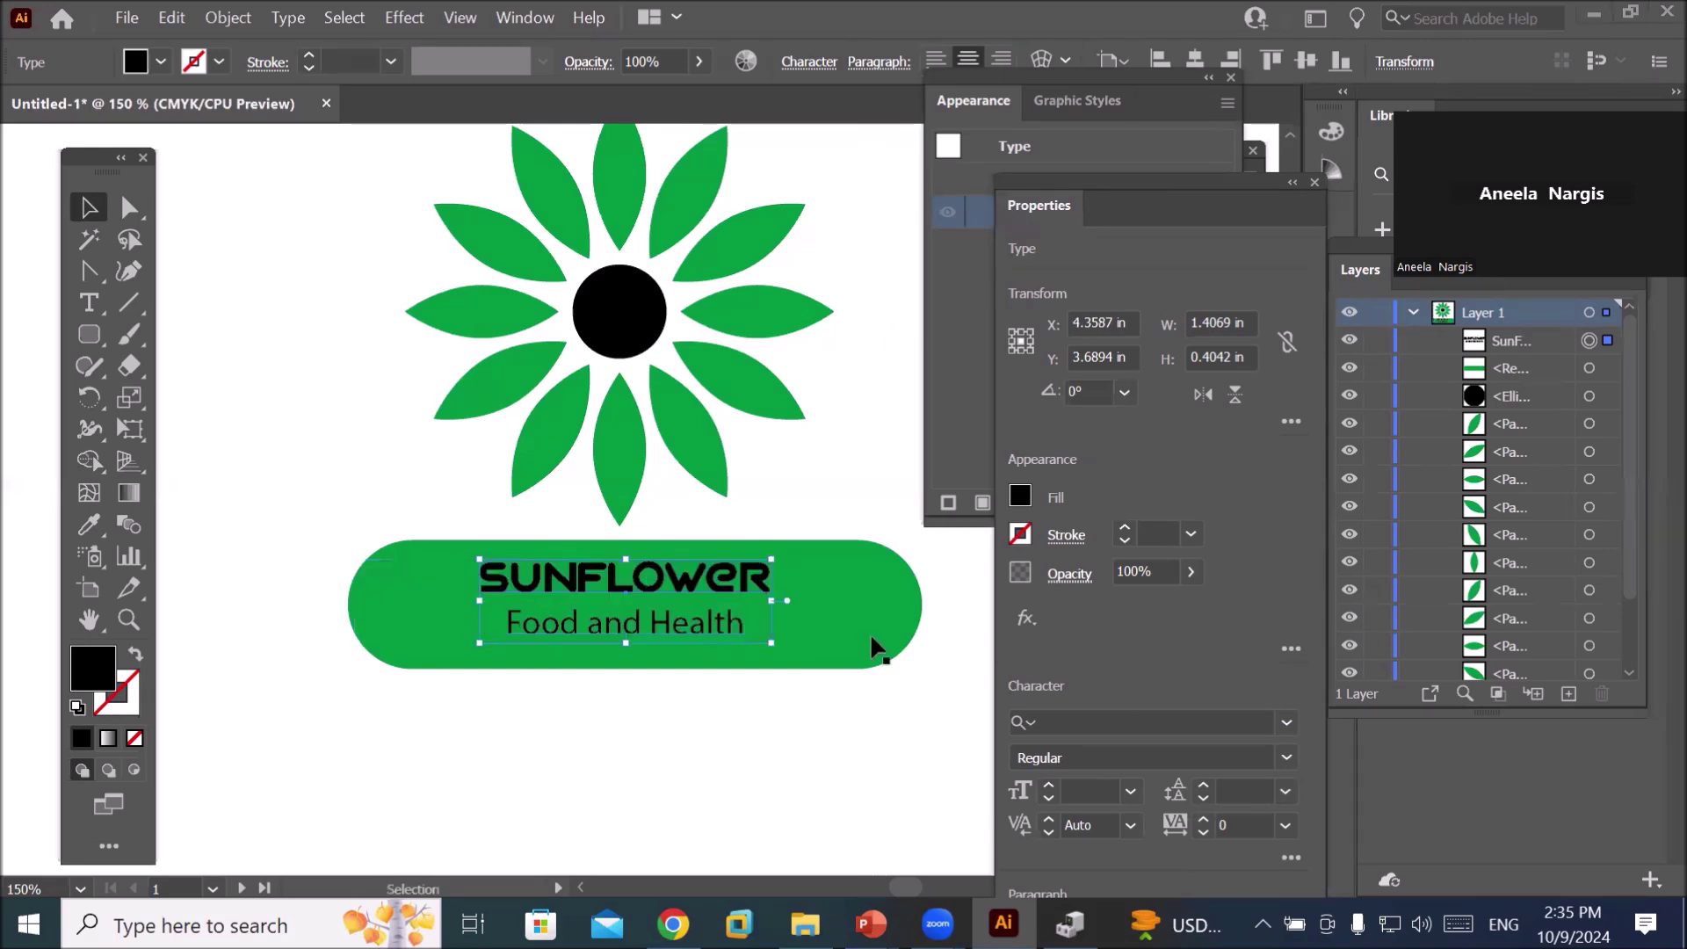
- Shorten the green rounded bar to 0.5329 in high
click(378, 620)
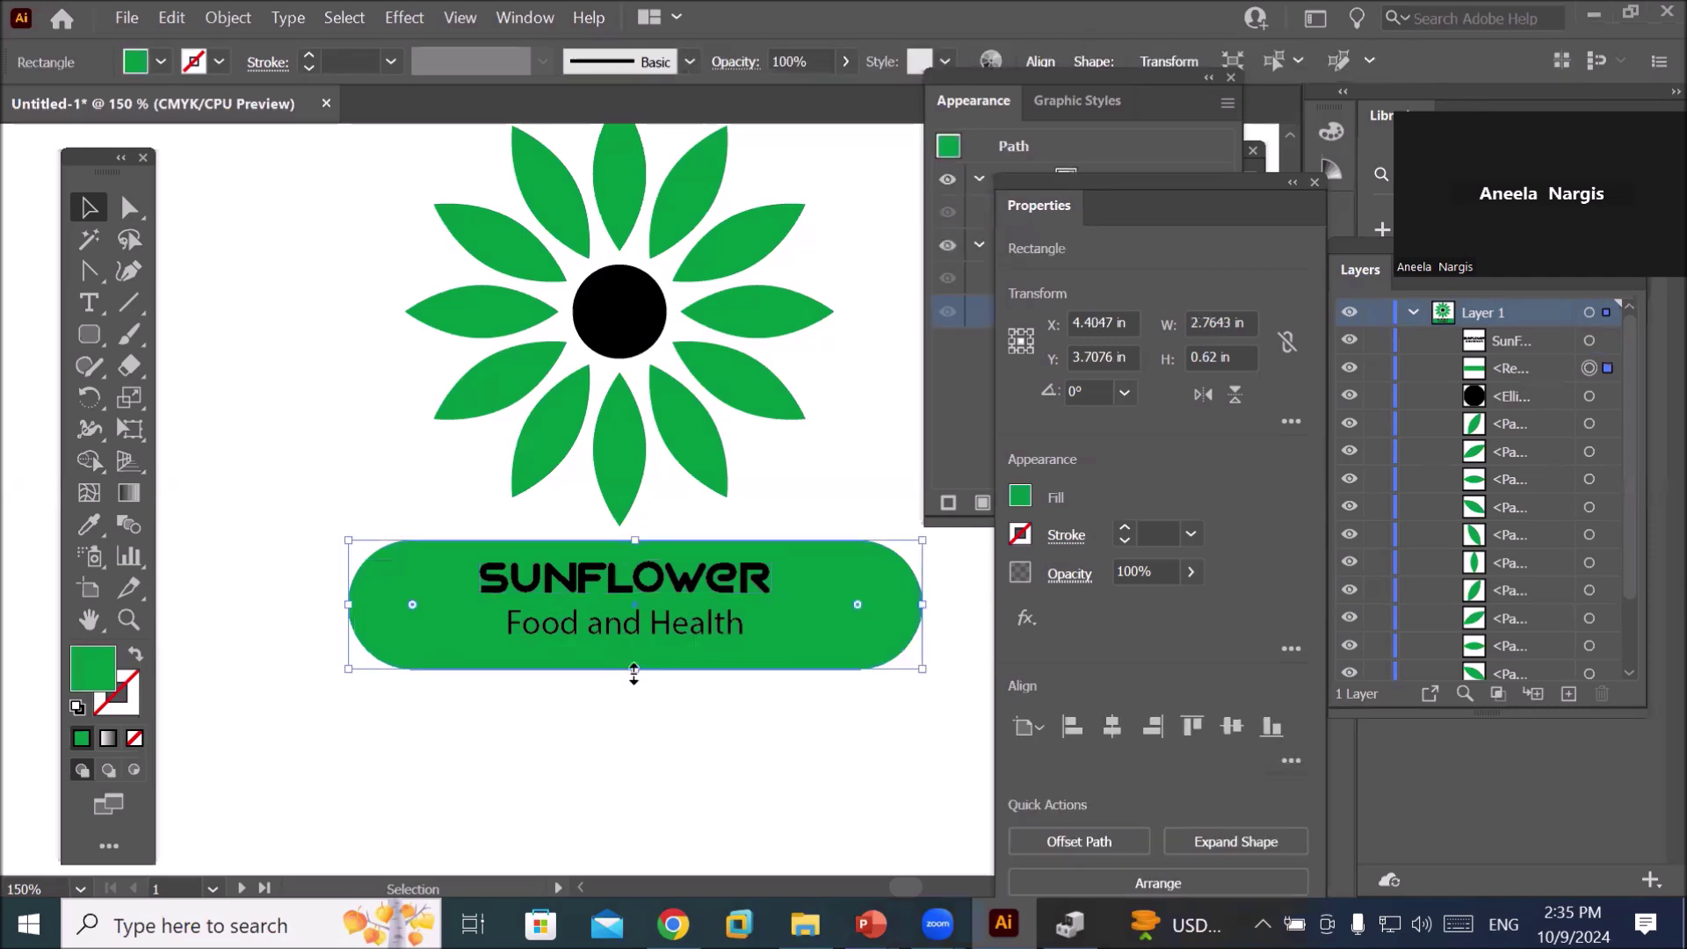
drag(634, 672, 614, 653)
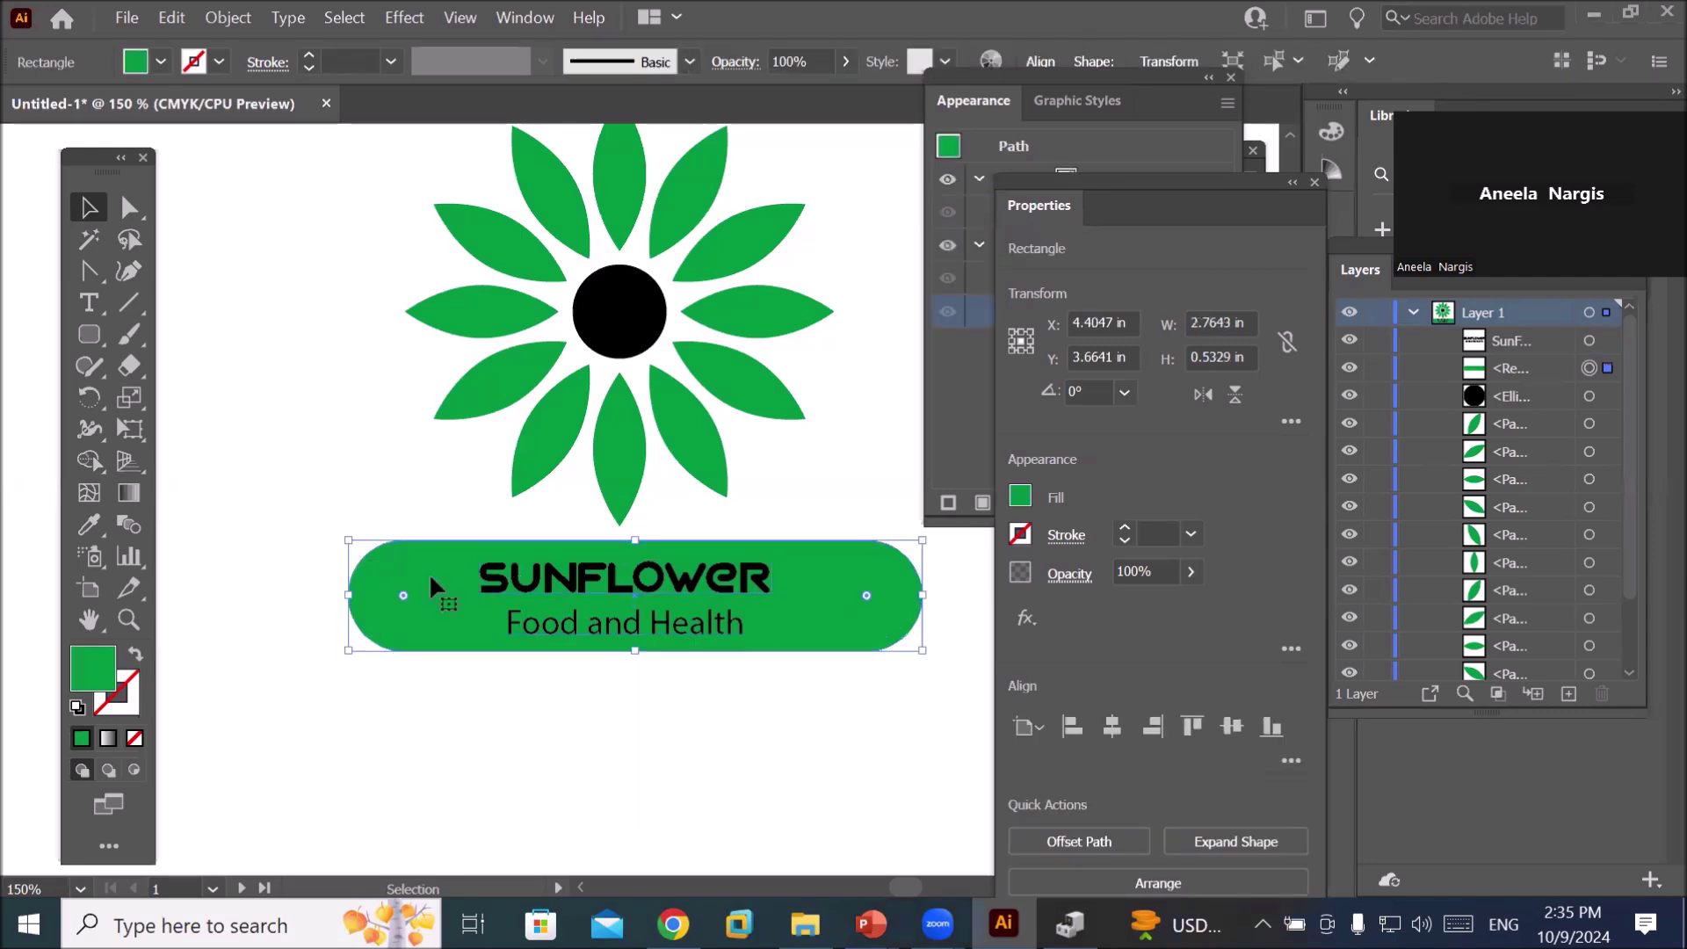
click(420, 482)
scroll(413, 492, down, 2)
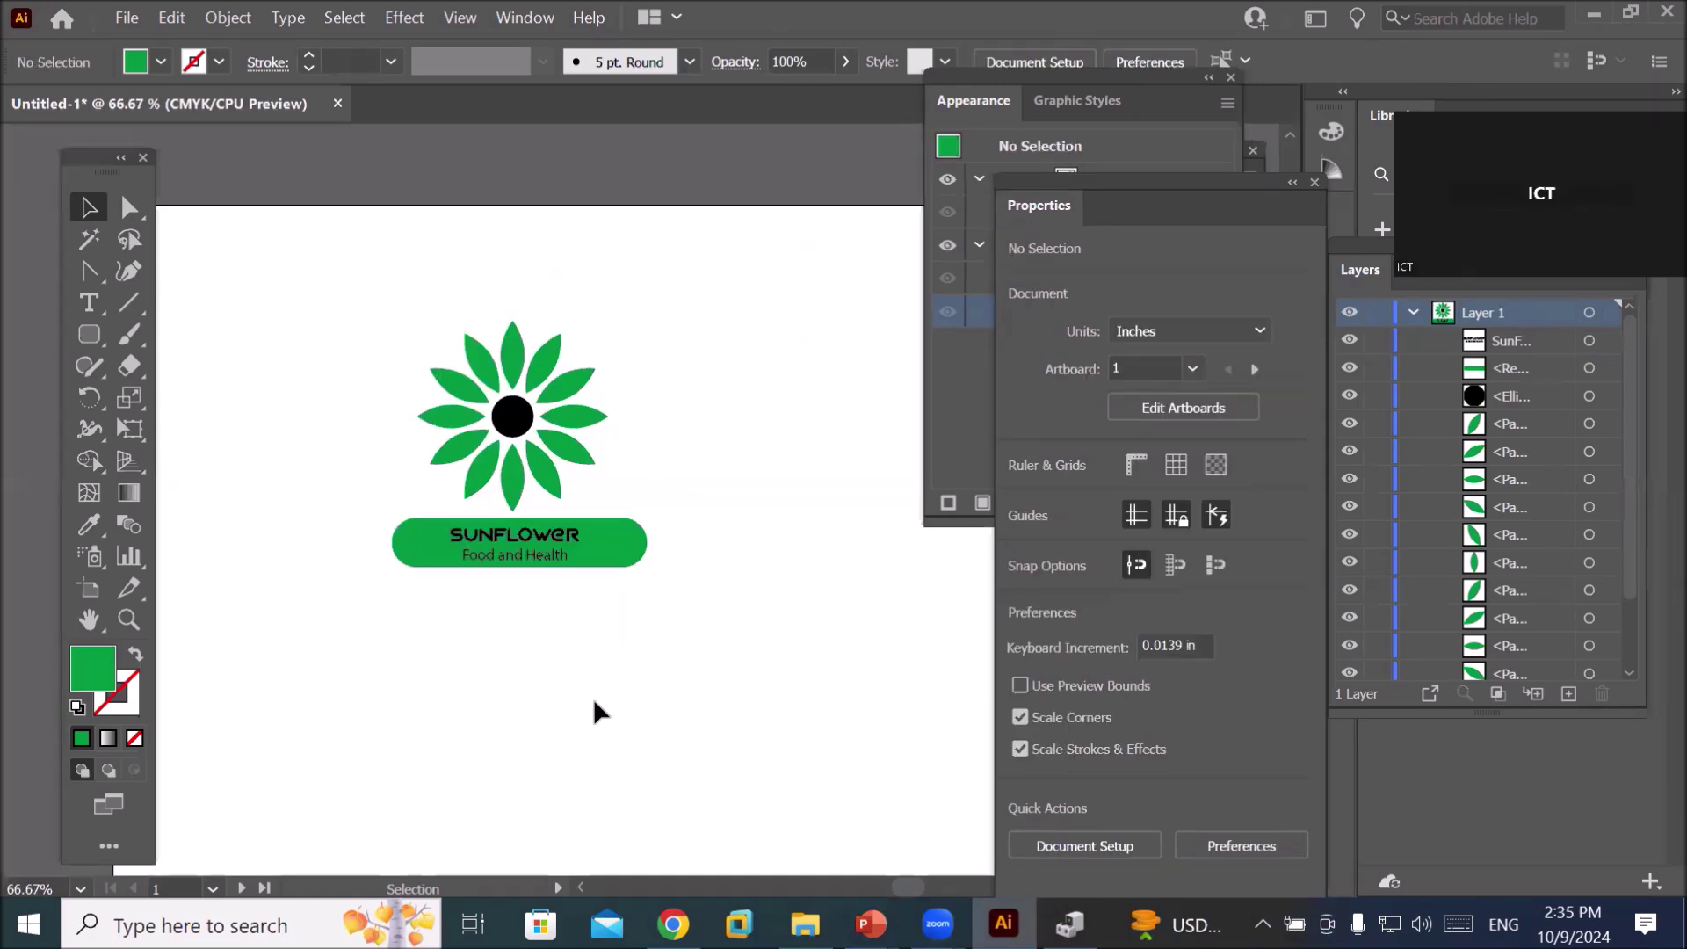
- Nudge the green bar left, select the whole Sunflower logo, and show the Symbols panel
mouse_move(611, 565)
mouse_down()
mouse_move(671, 596)
mouse_move(640, 671)
mouse_up()
click(625, 690)
drag(331, 270, 698, 640)
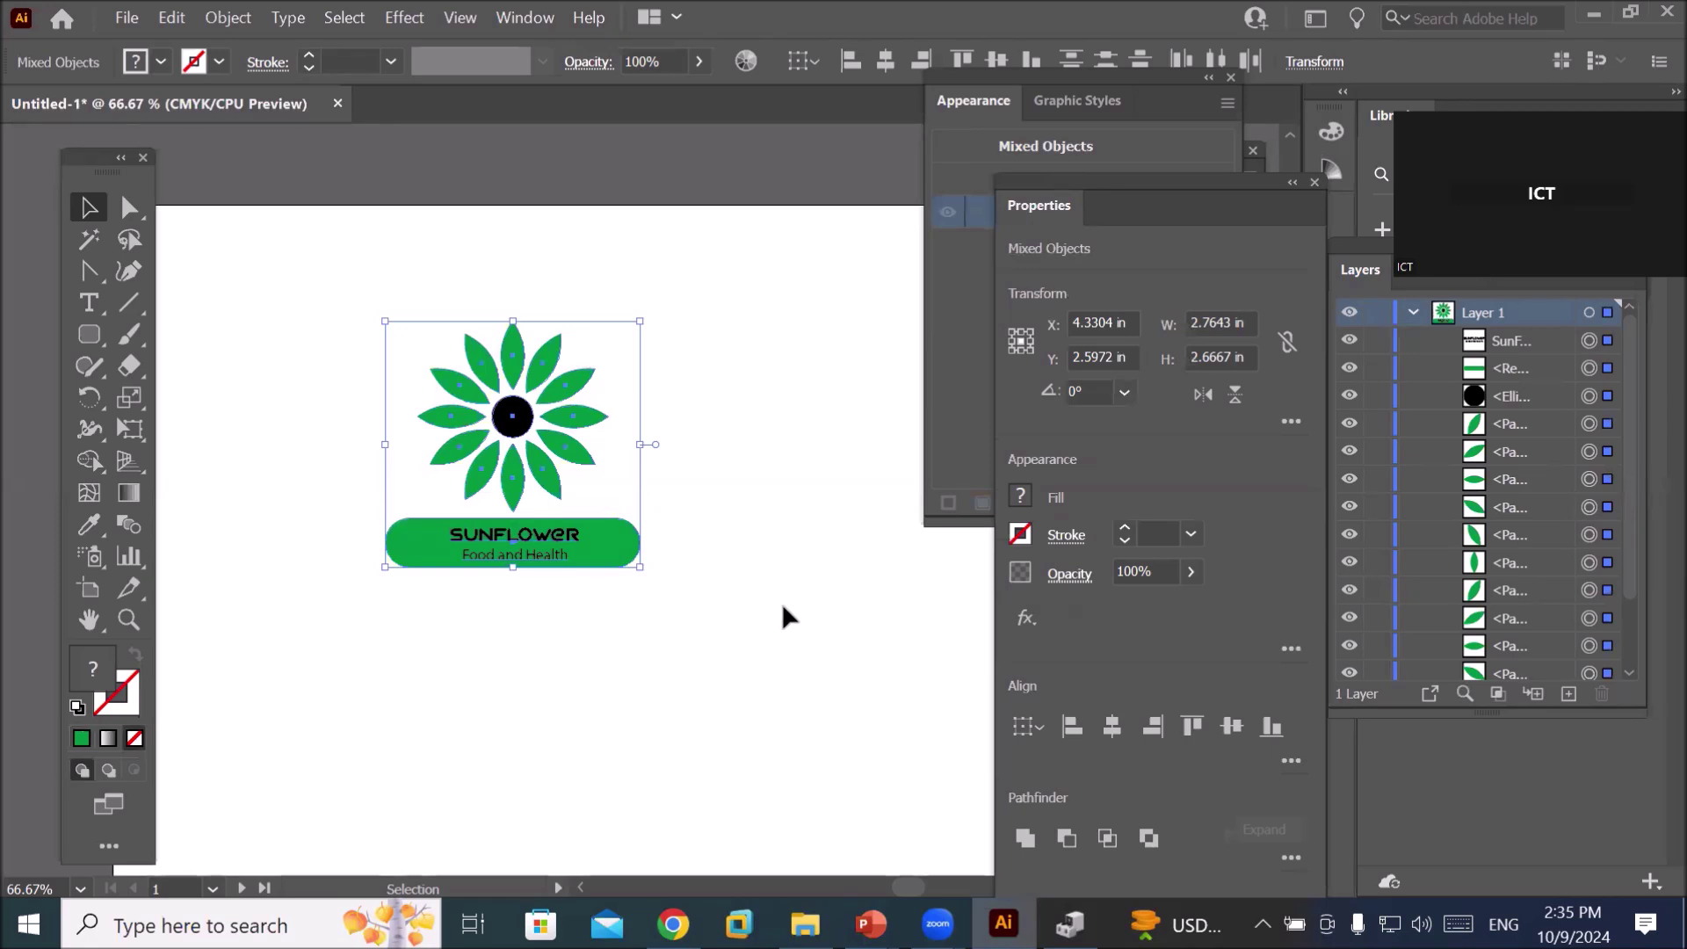
click(530, 16)
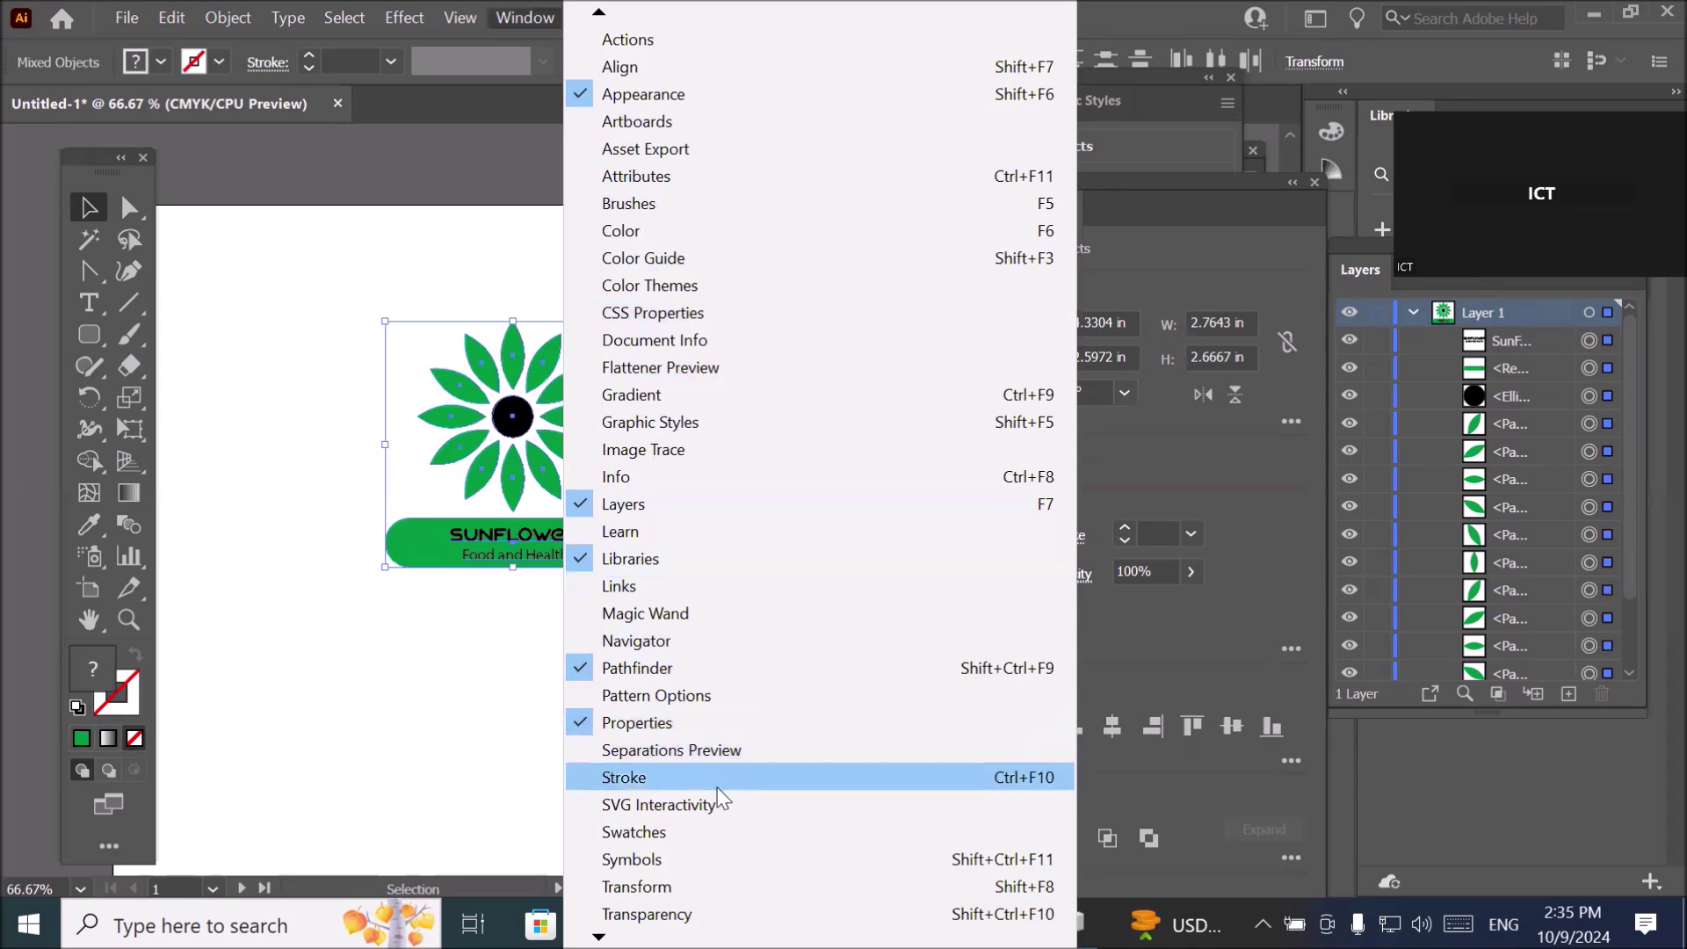
click(703, 861)
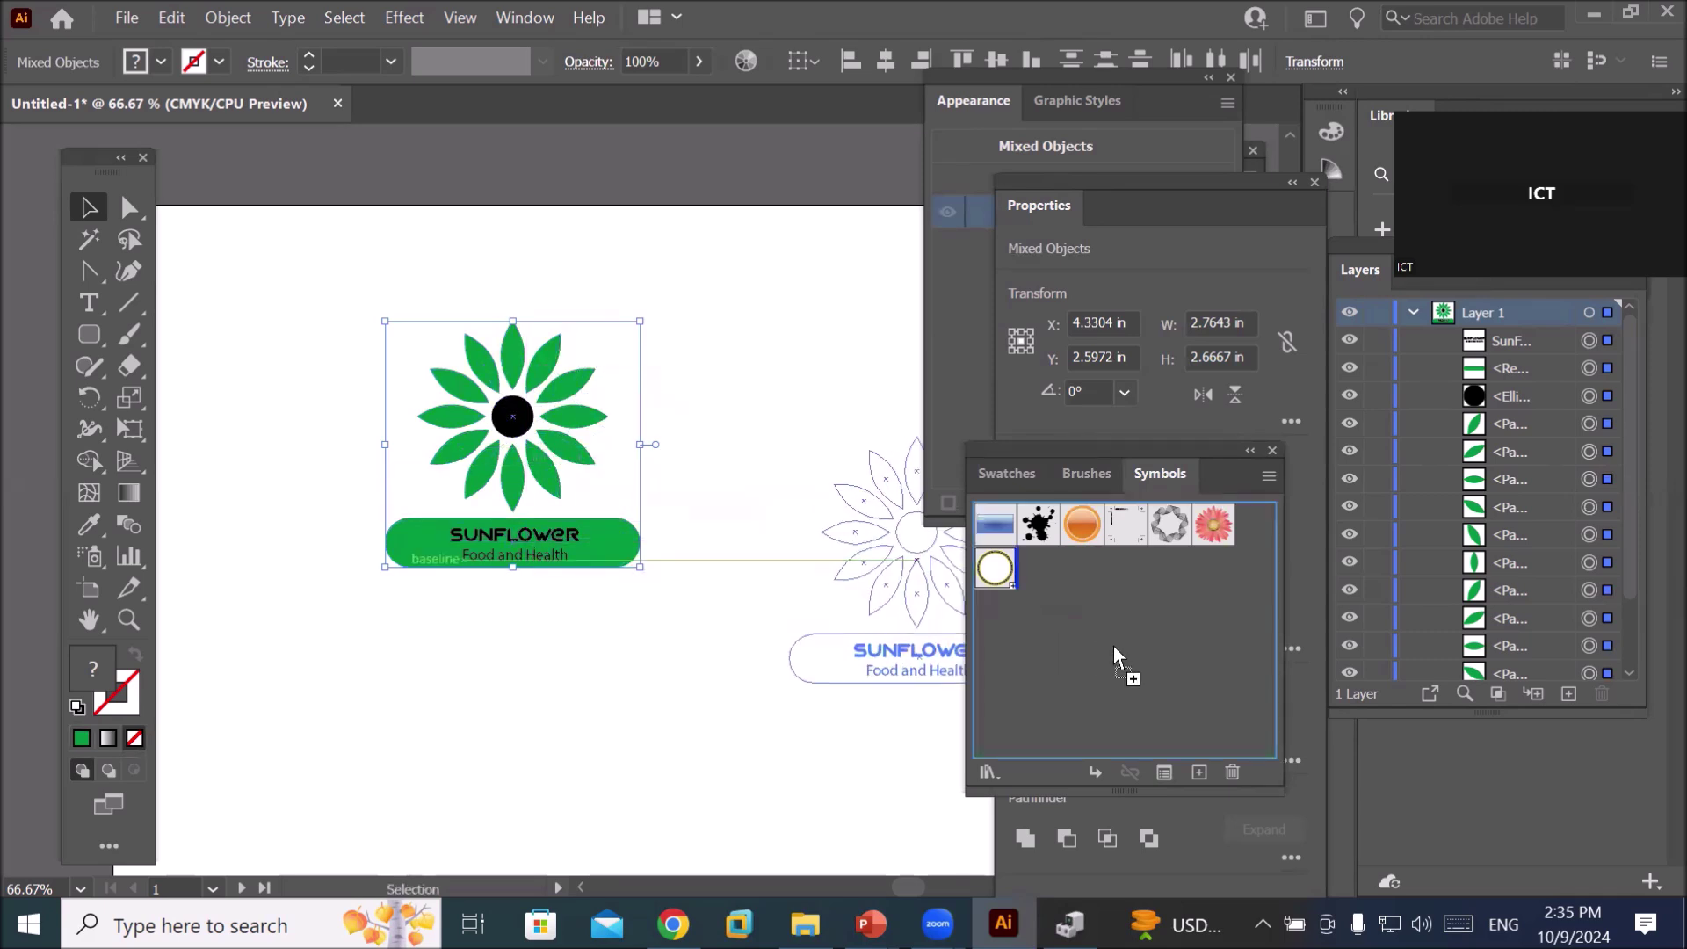
- Save the logo as a symbol named 'Company Logo' and delete it from the artboard
drag(552, 480, 1114, 649)
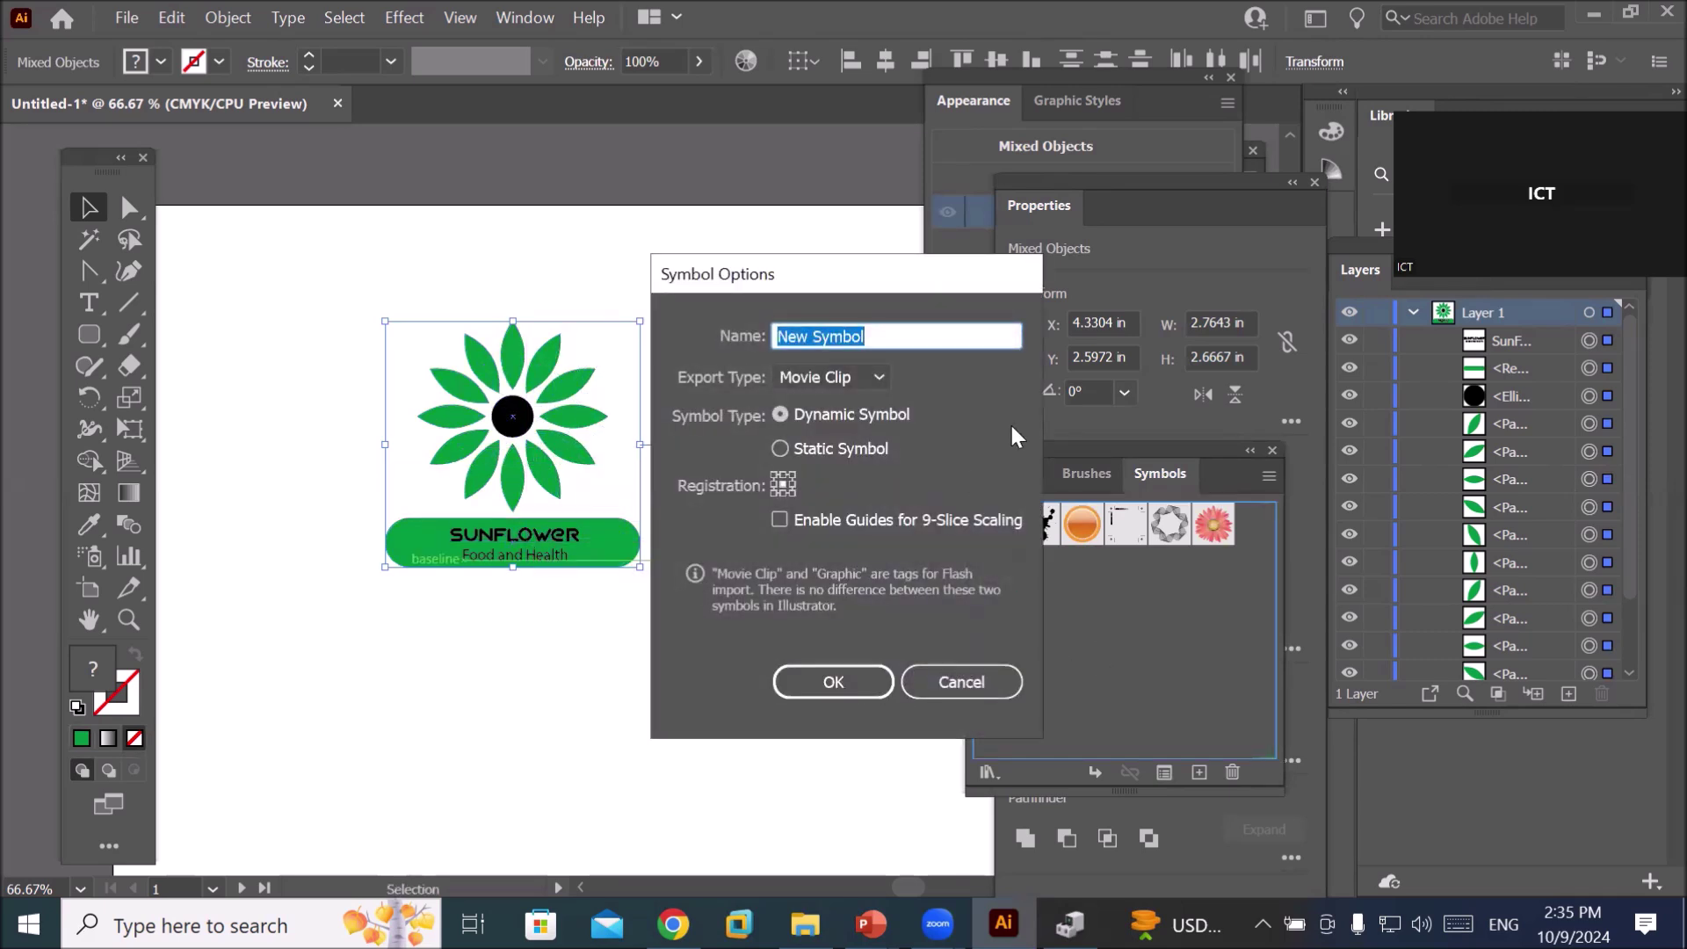
text(Com)
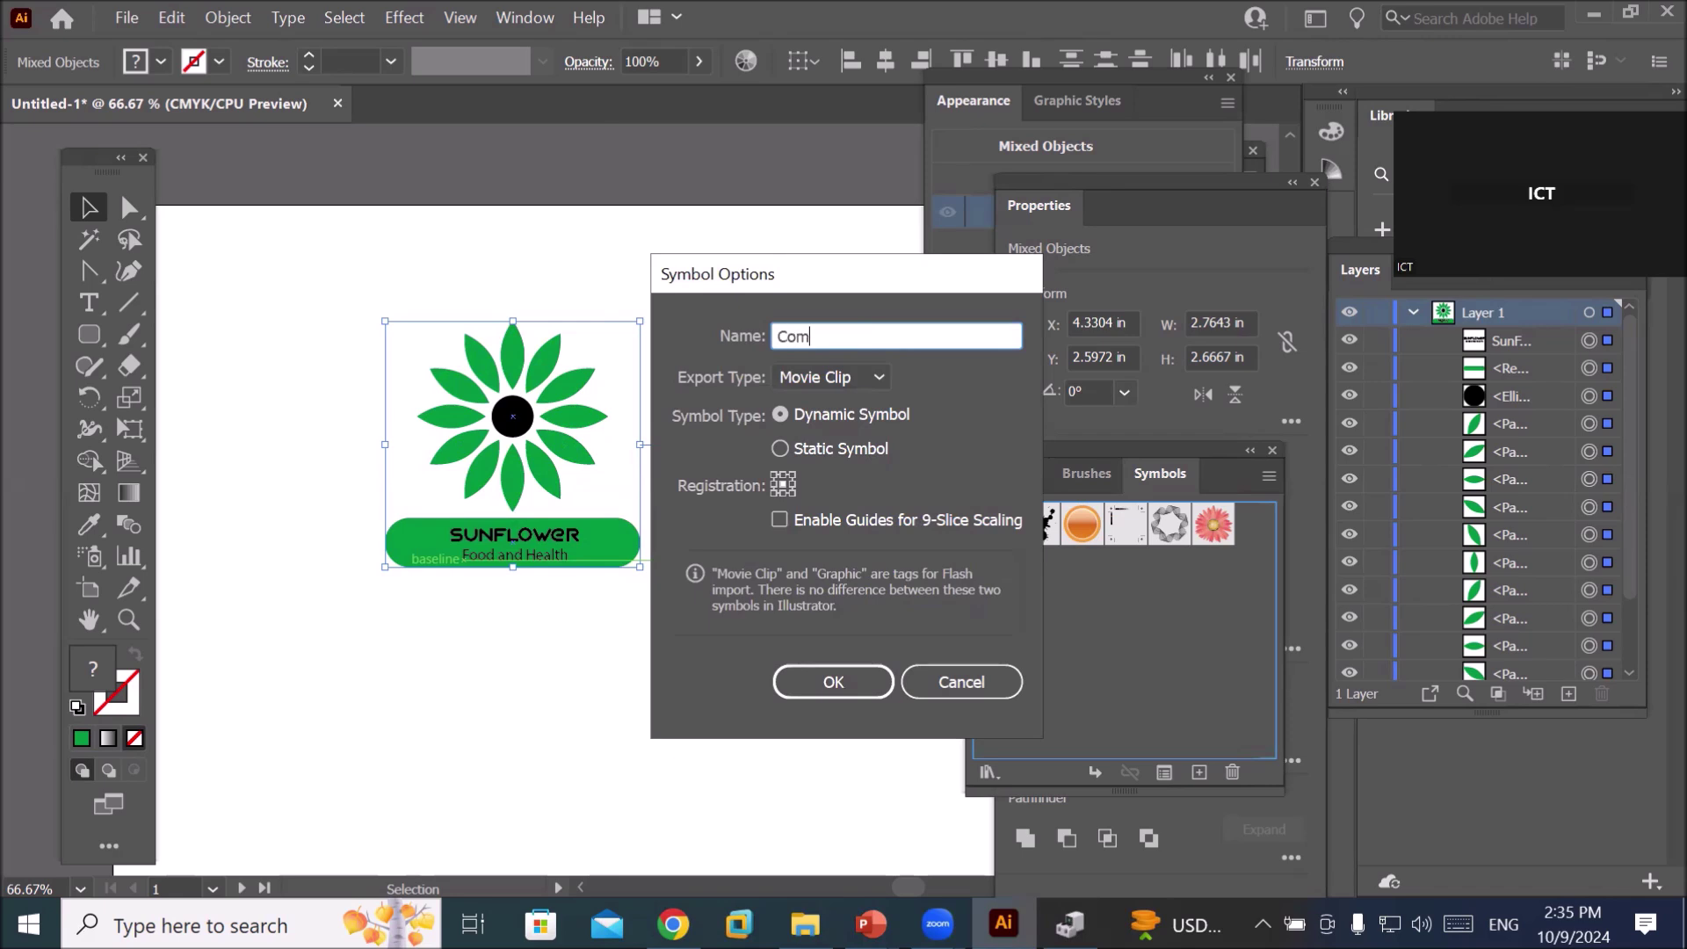
text(pany )
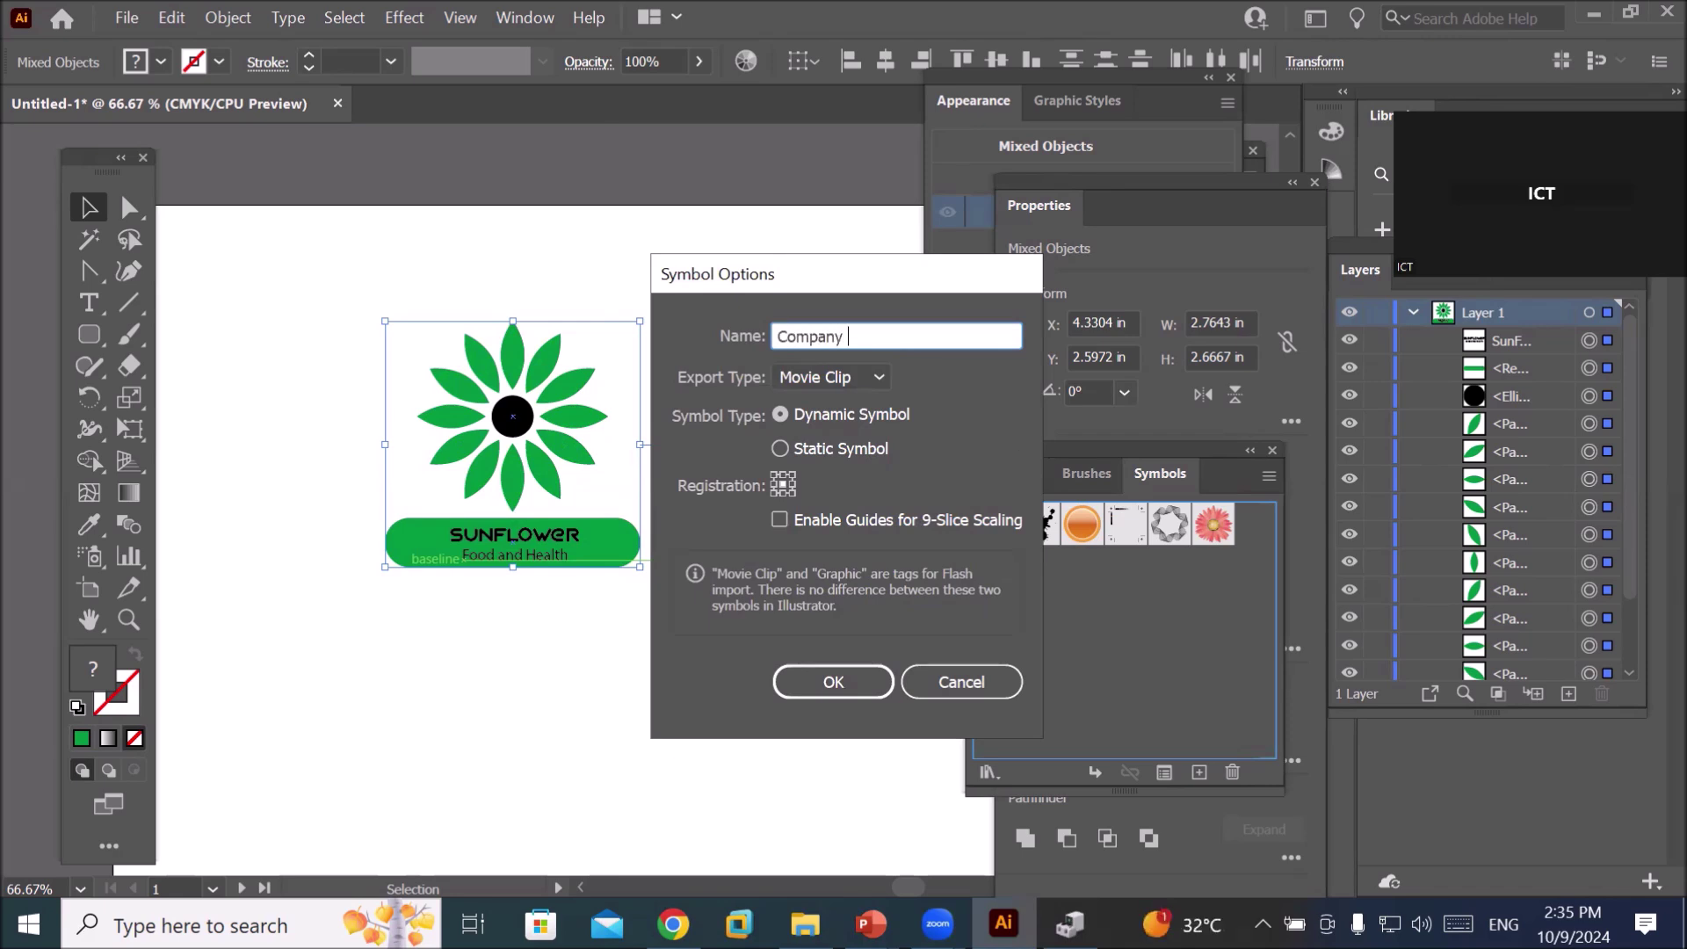
text(Logo)
key(Return)
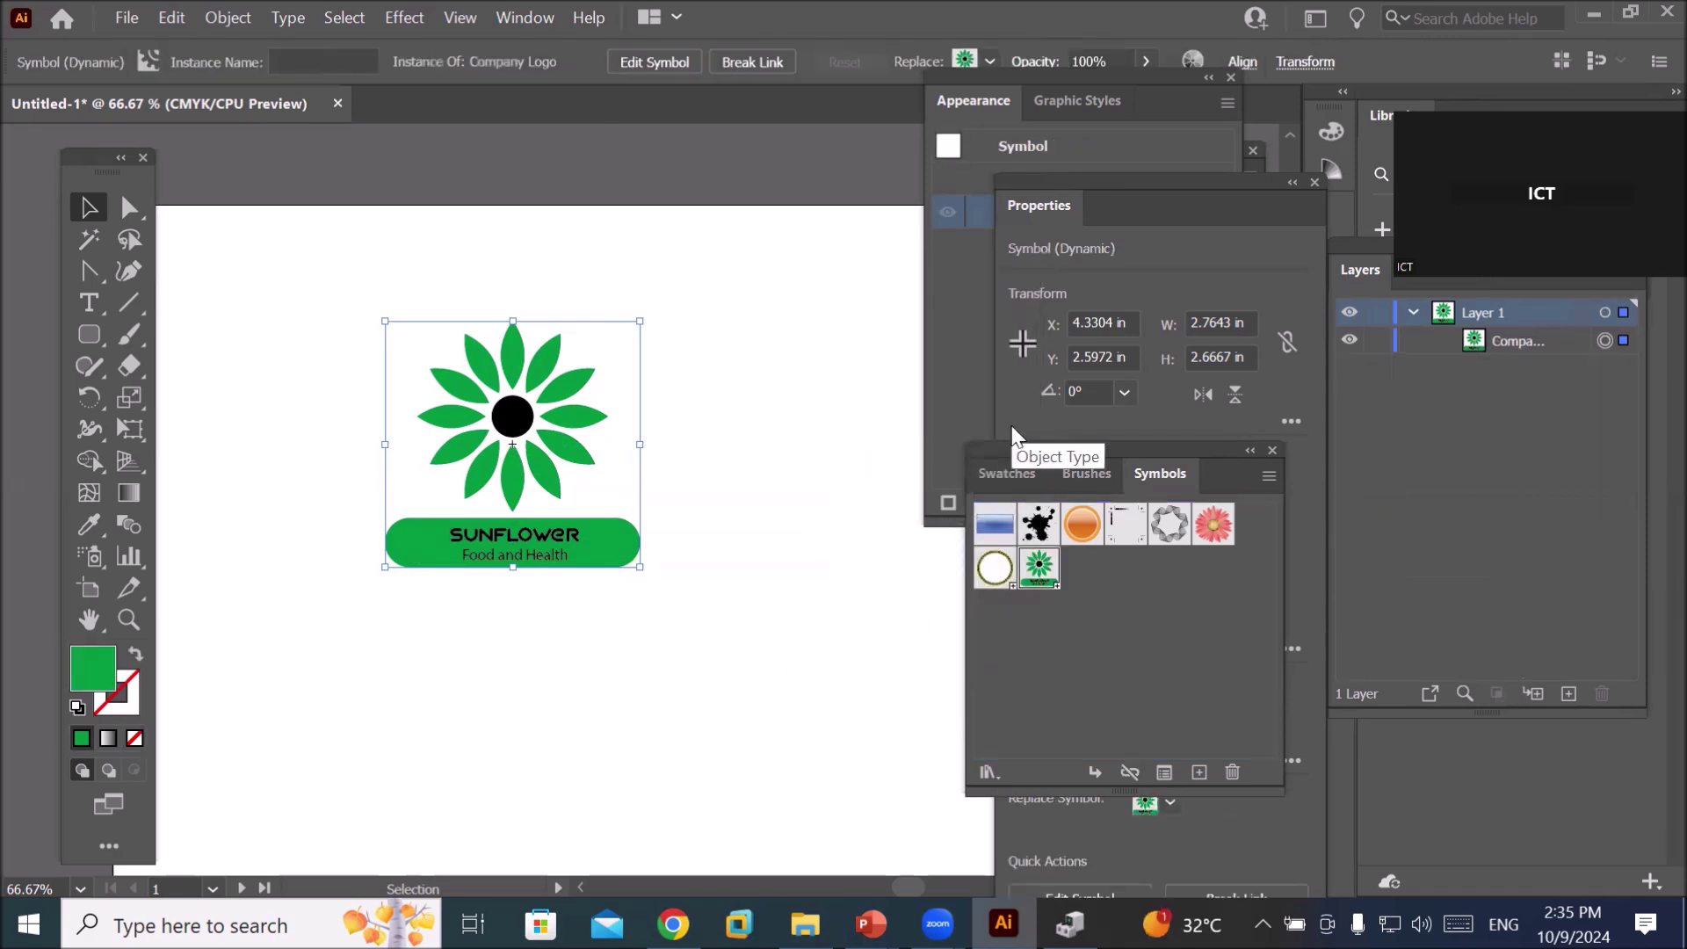
key(Delete)
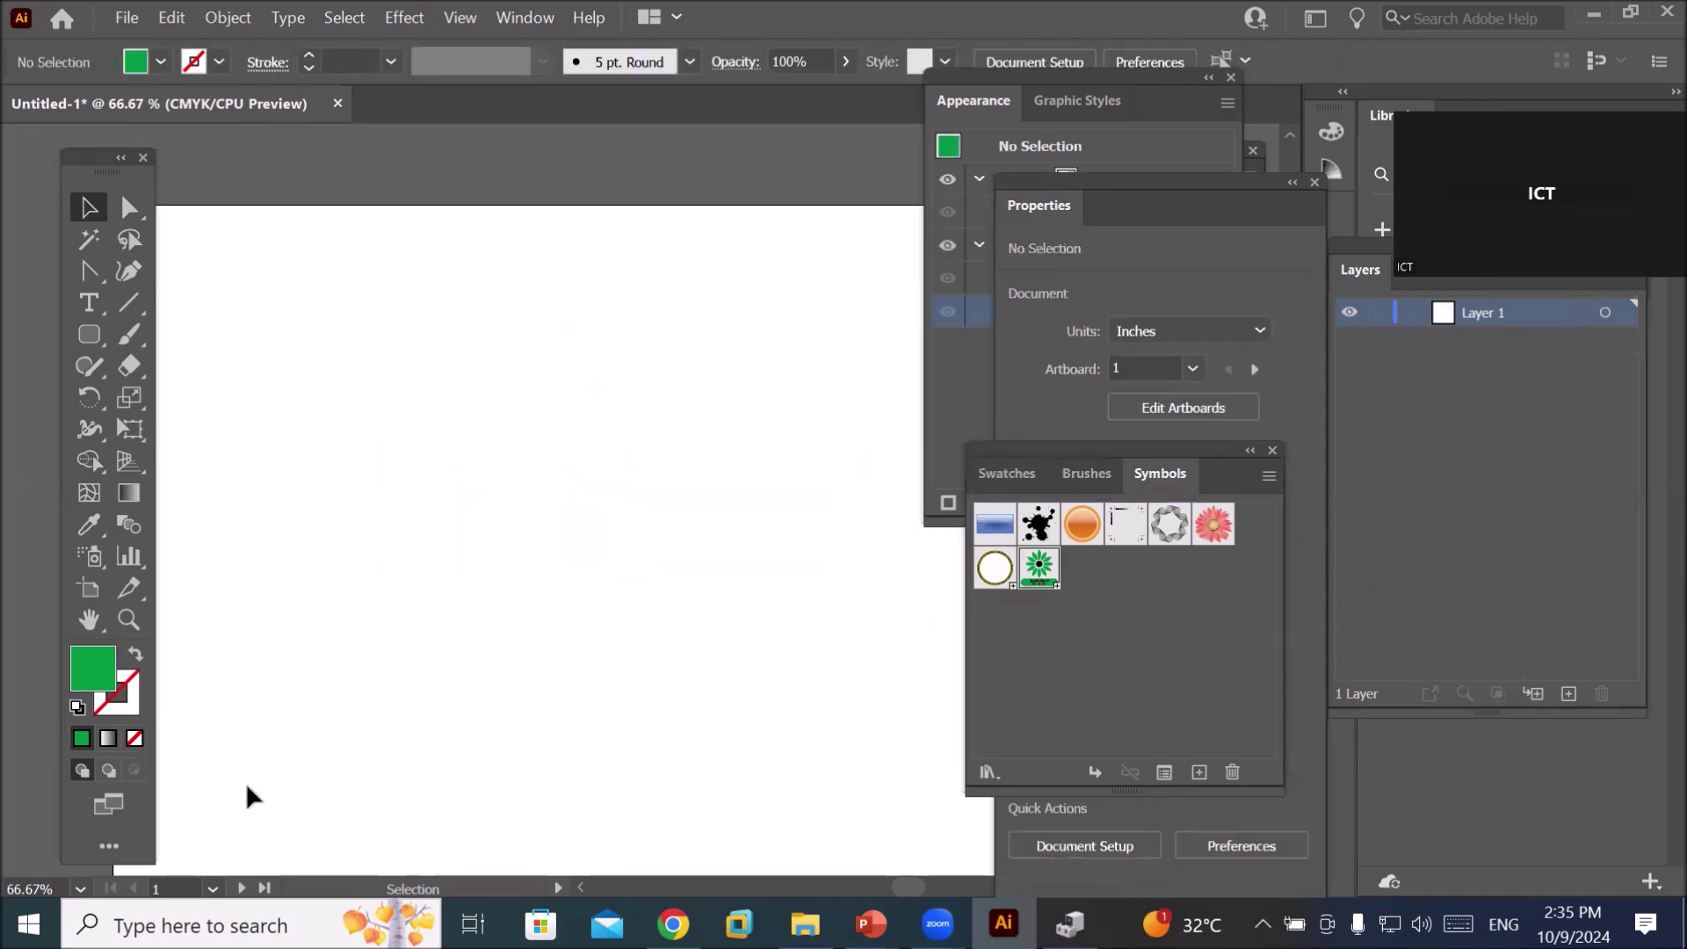
scroll(385, 643, down, 2)
scroll(576, 848, up, 1)
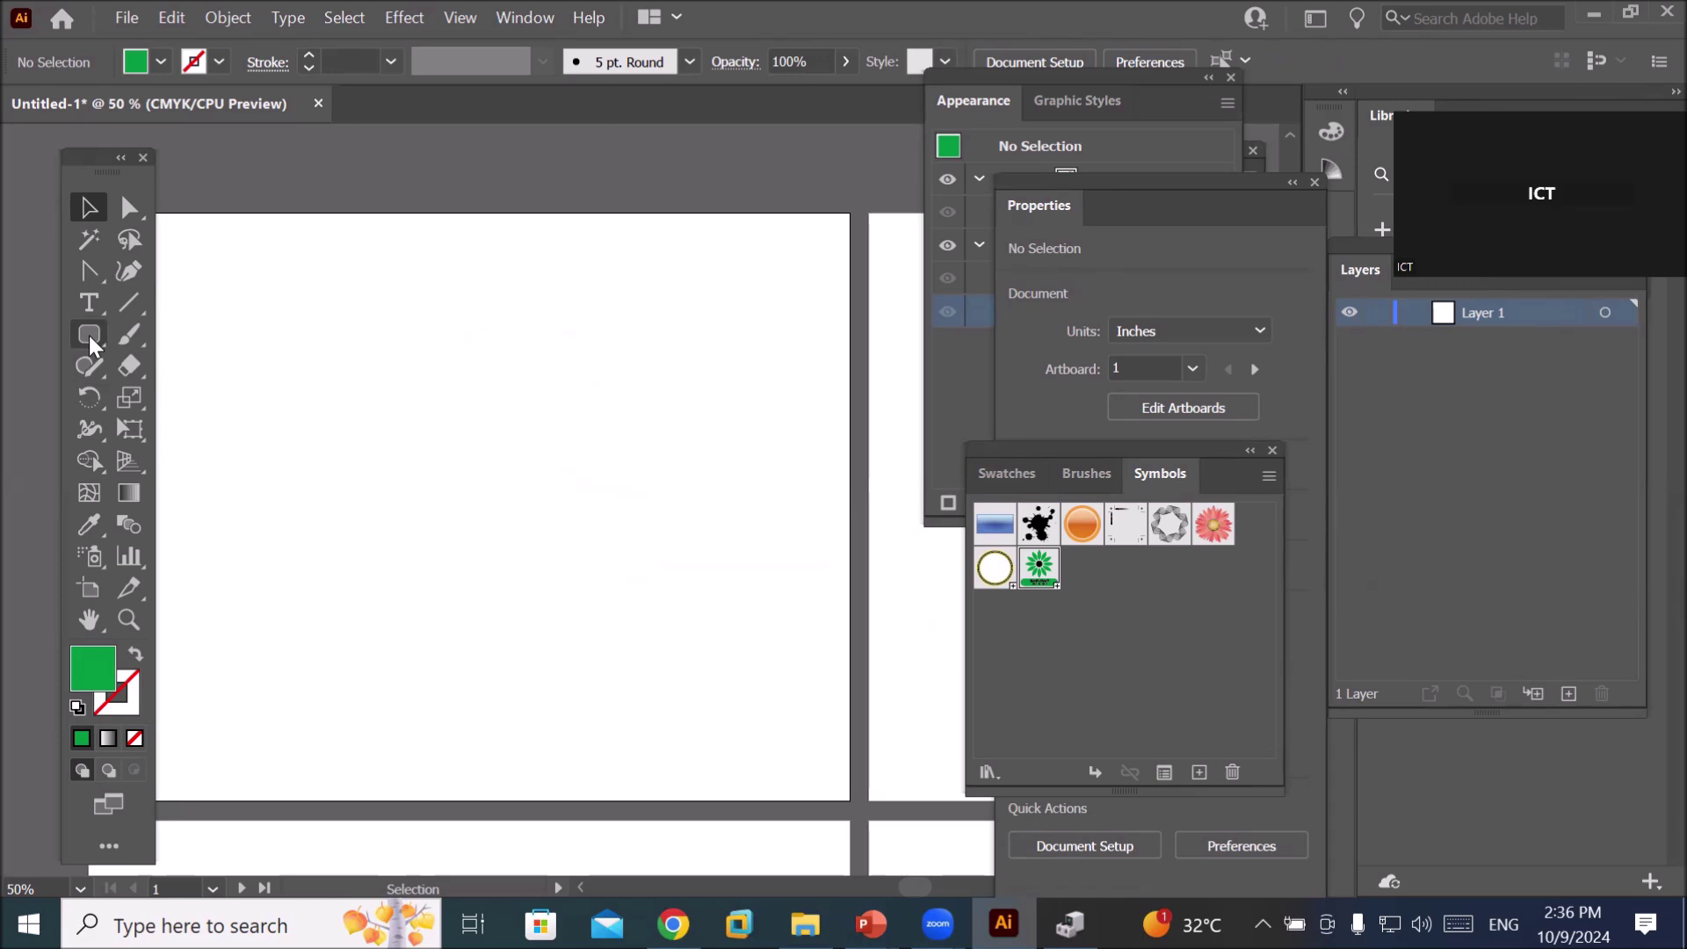
- Pick the Pen Tool, test it with a three-point triangle, and undo the test path
drag(93, 270, 207, 279)
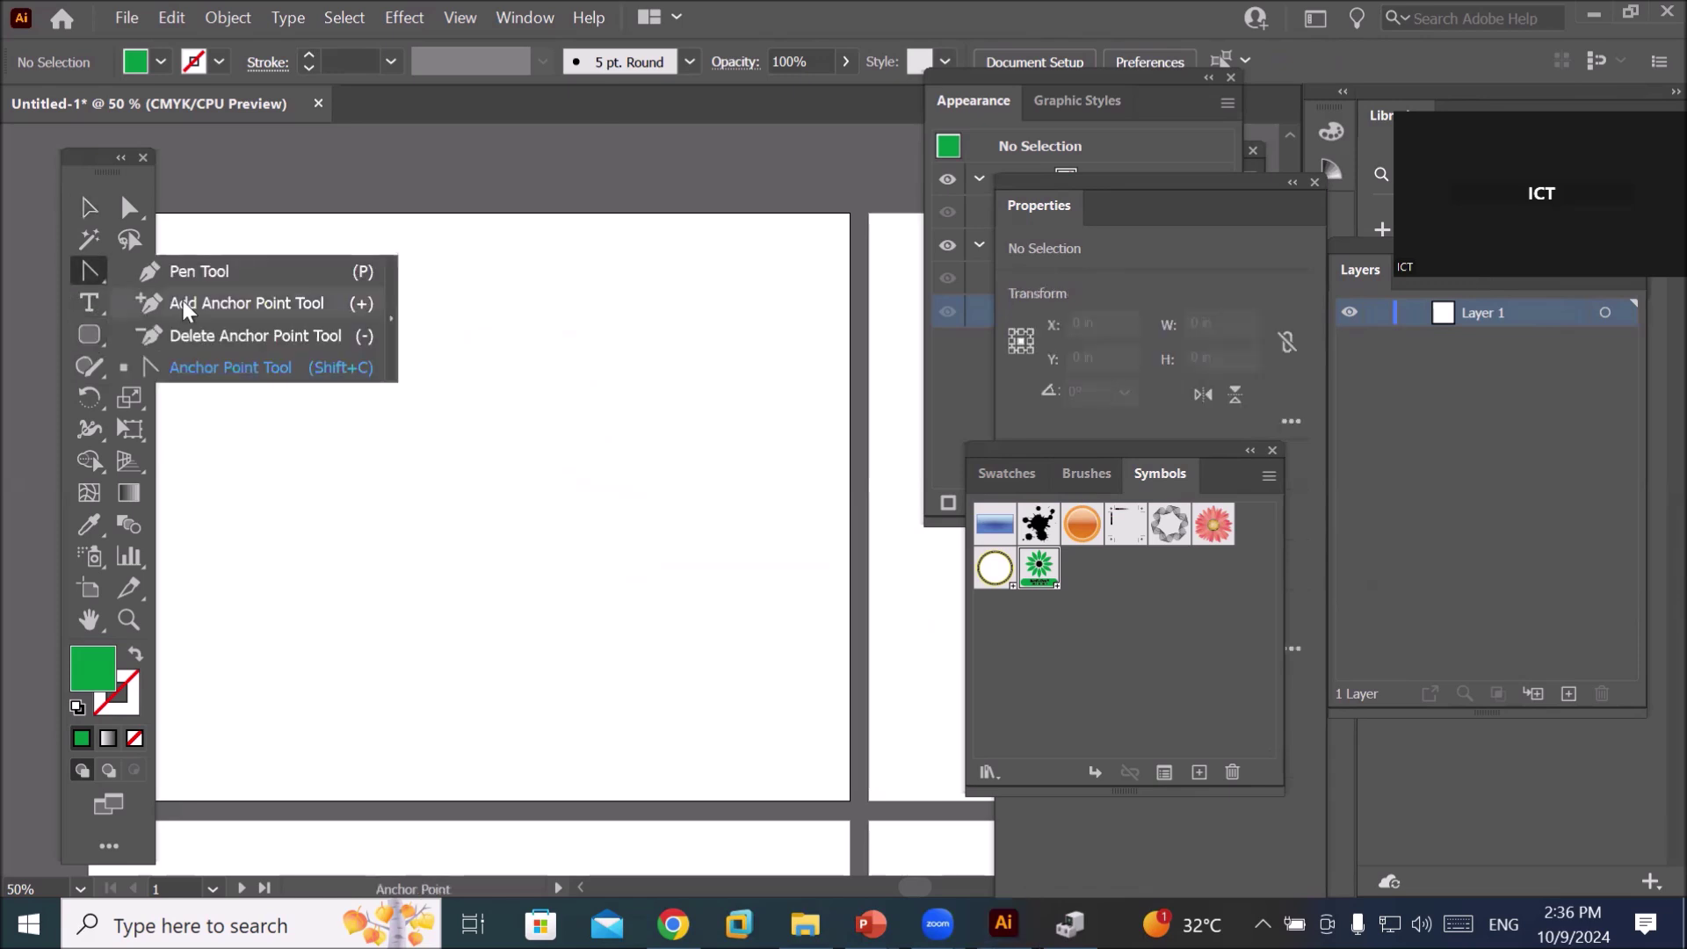
click(565, 326)
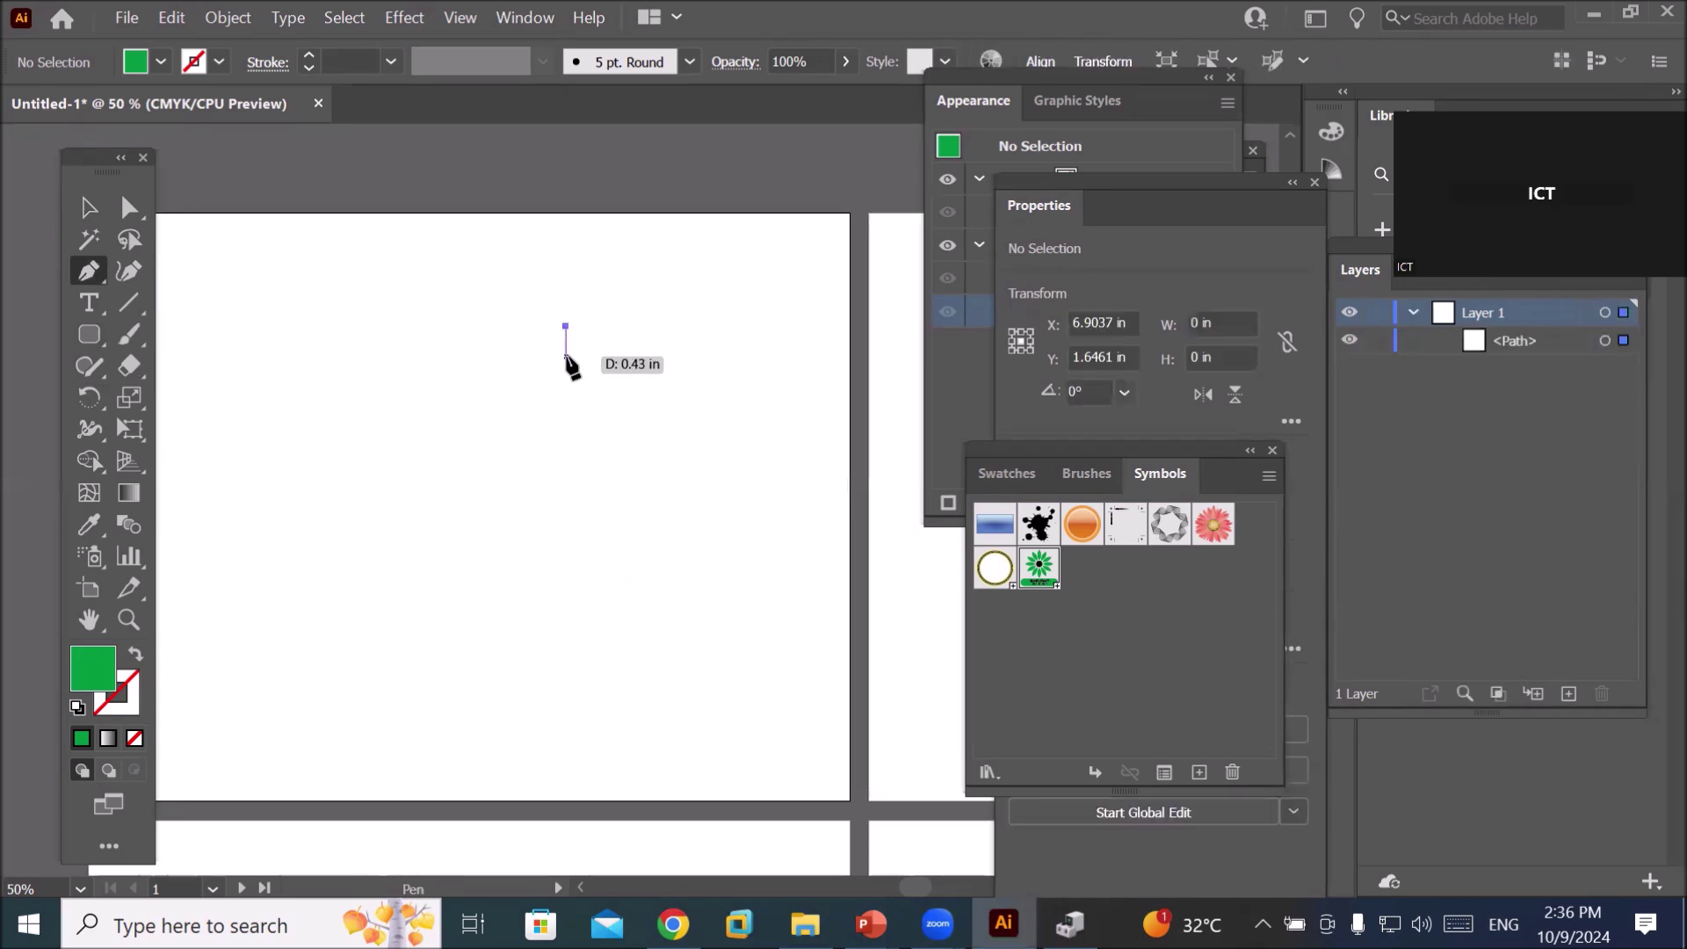
click(565, 367)
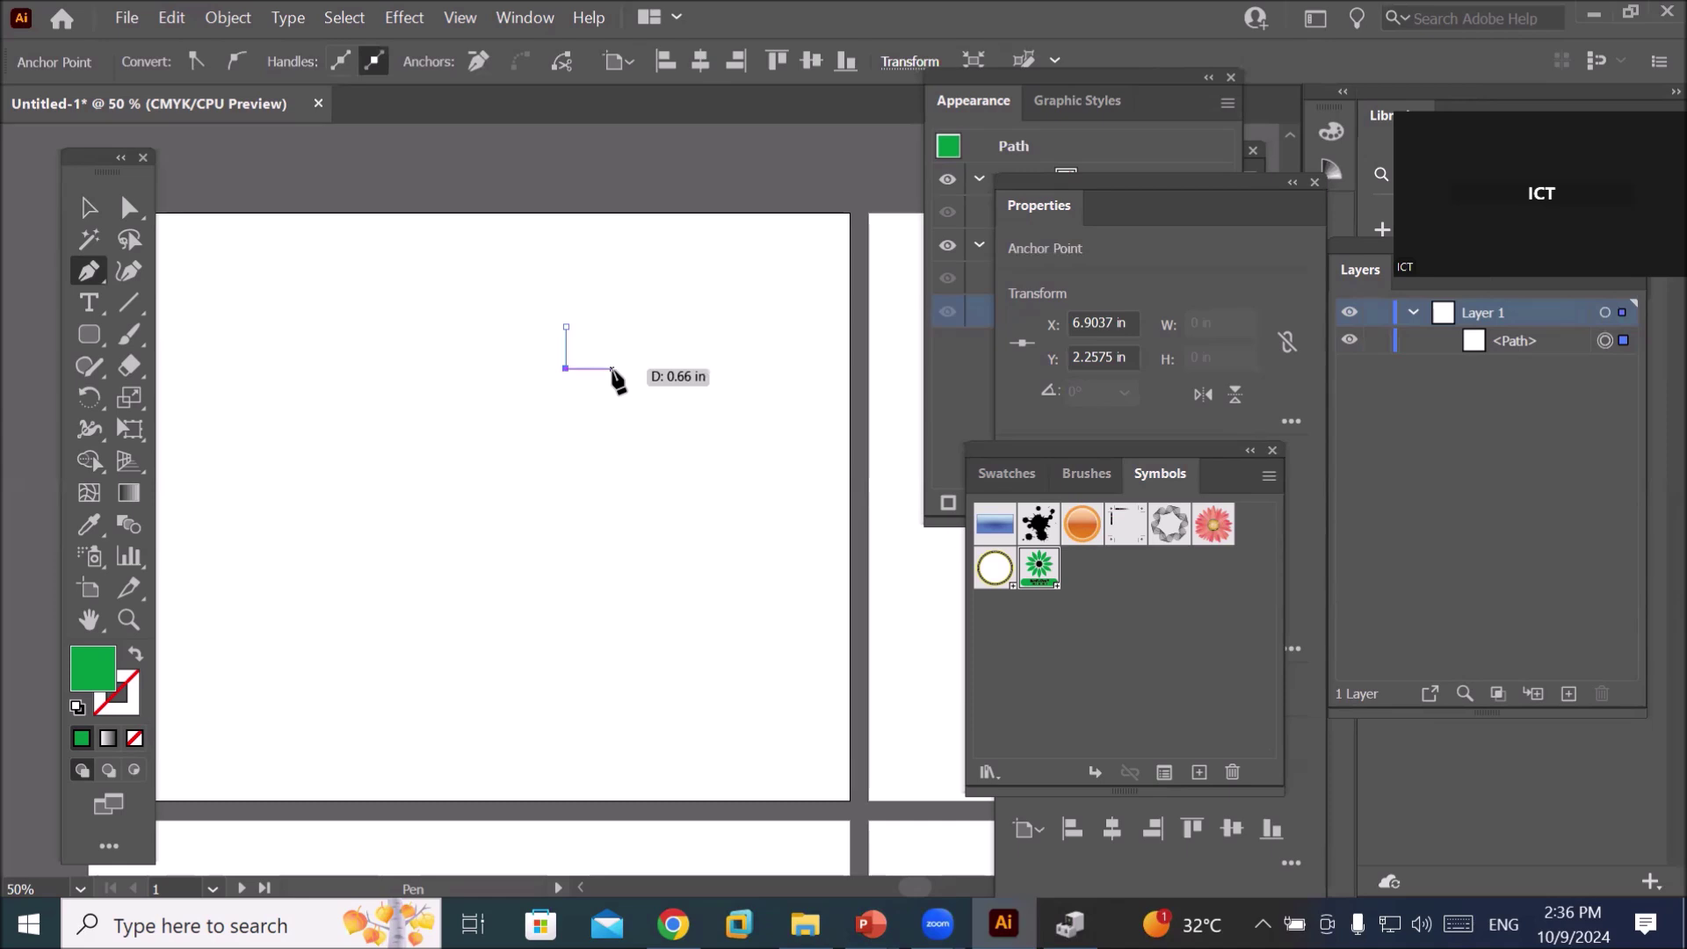
click(612, 369)
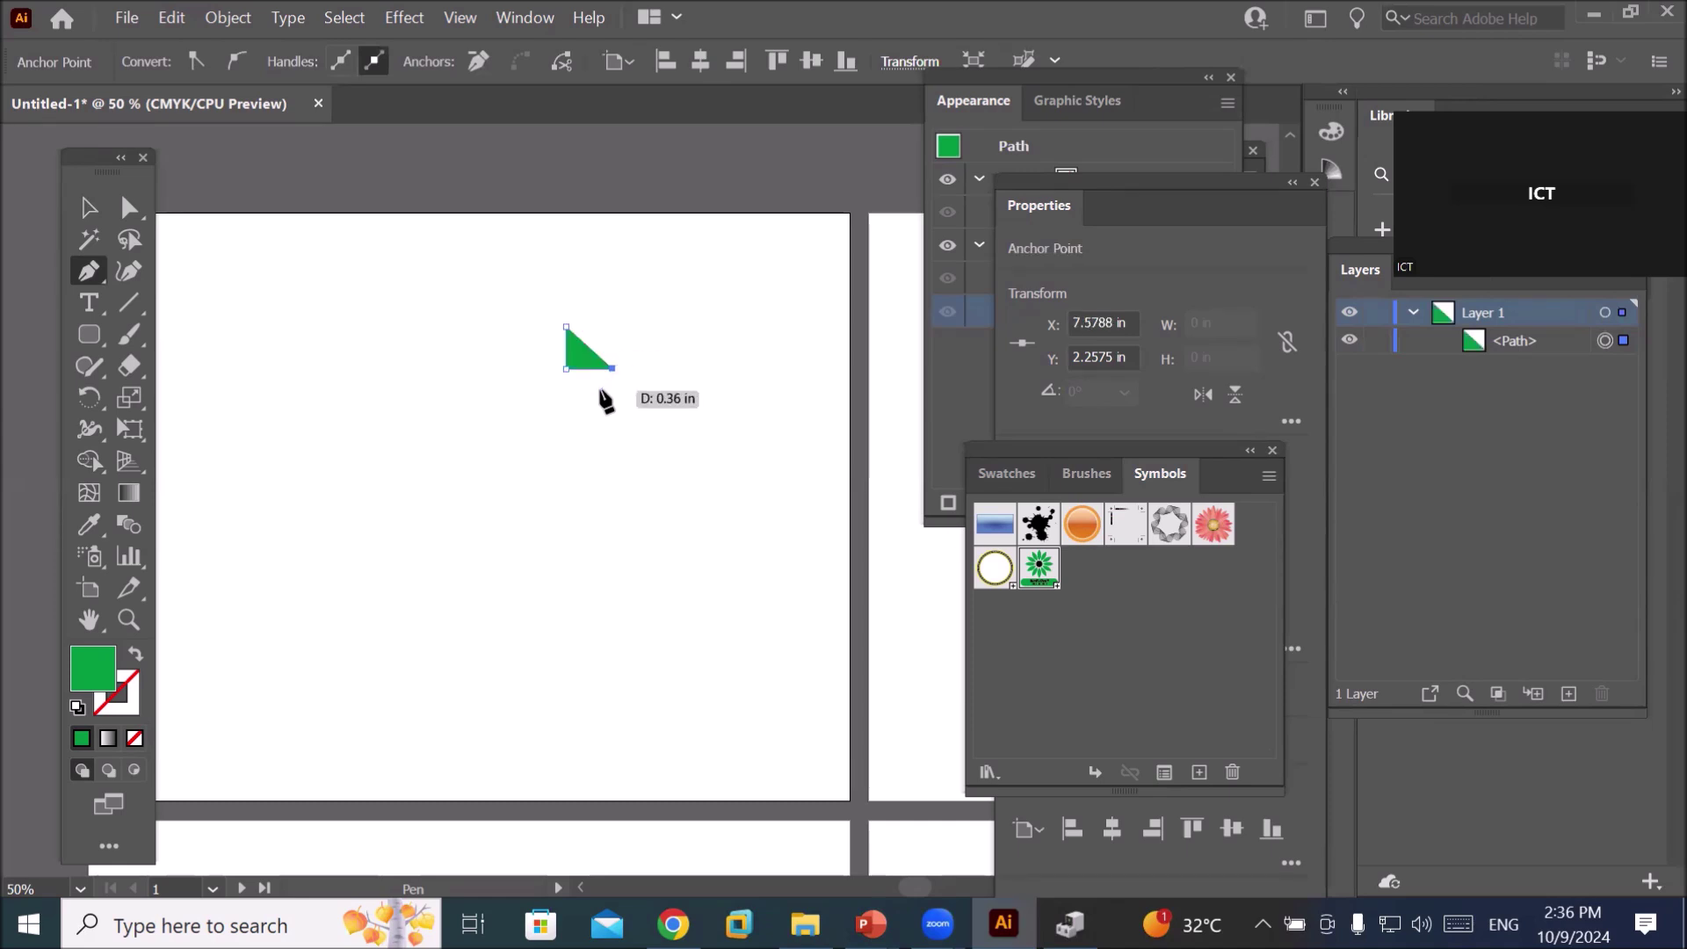
key(ctrl+z)
key(ctrl+z)
key(ctrl+z)
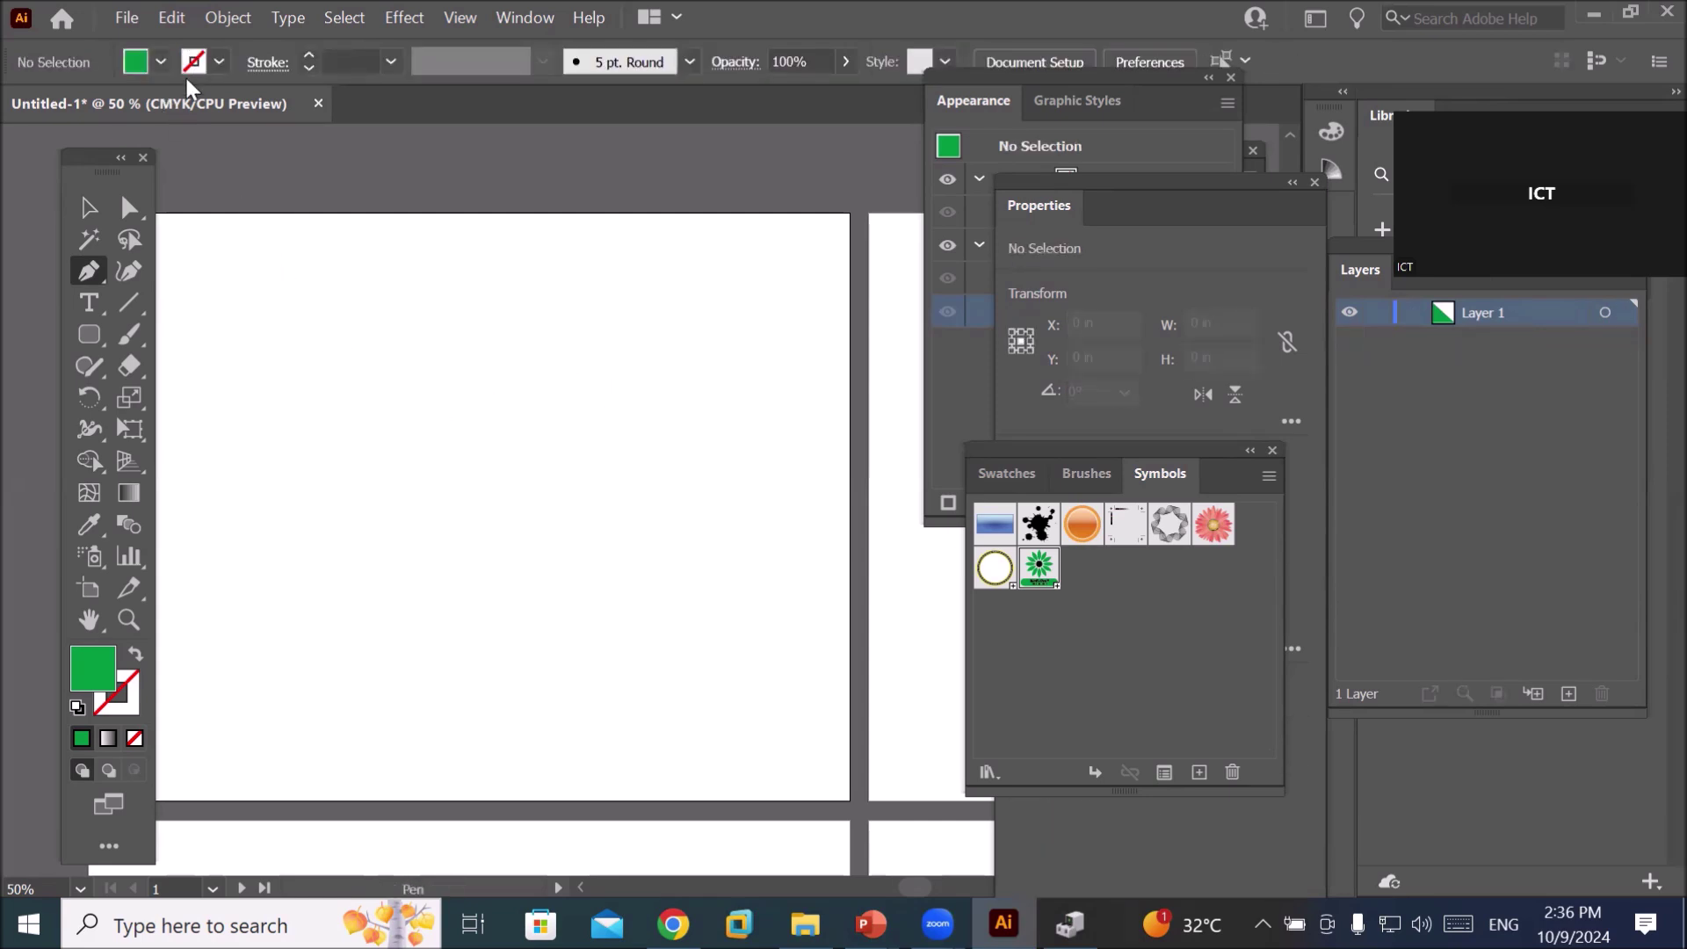
- Reset to default colours, then set the fill to None and the stroke to CMYK Blue
click(77, 706)
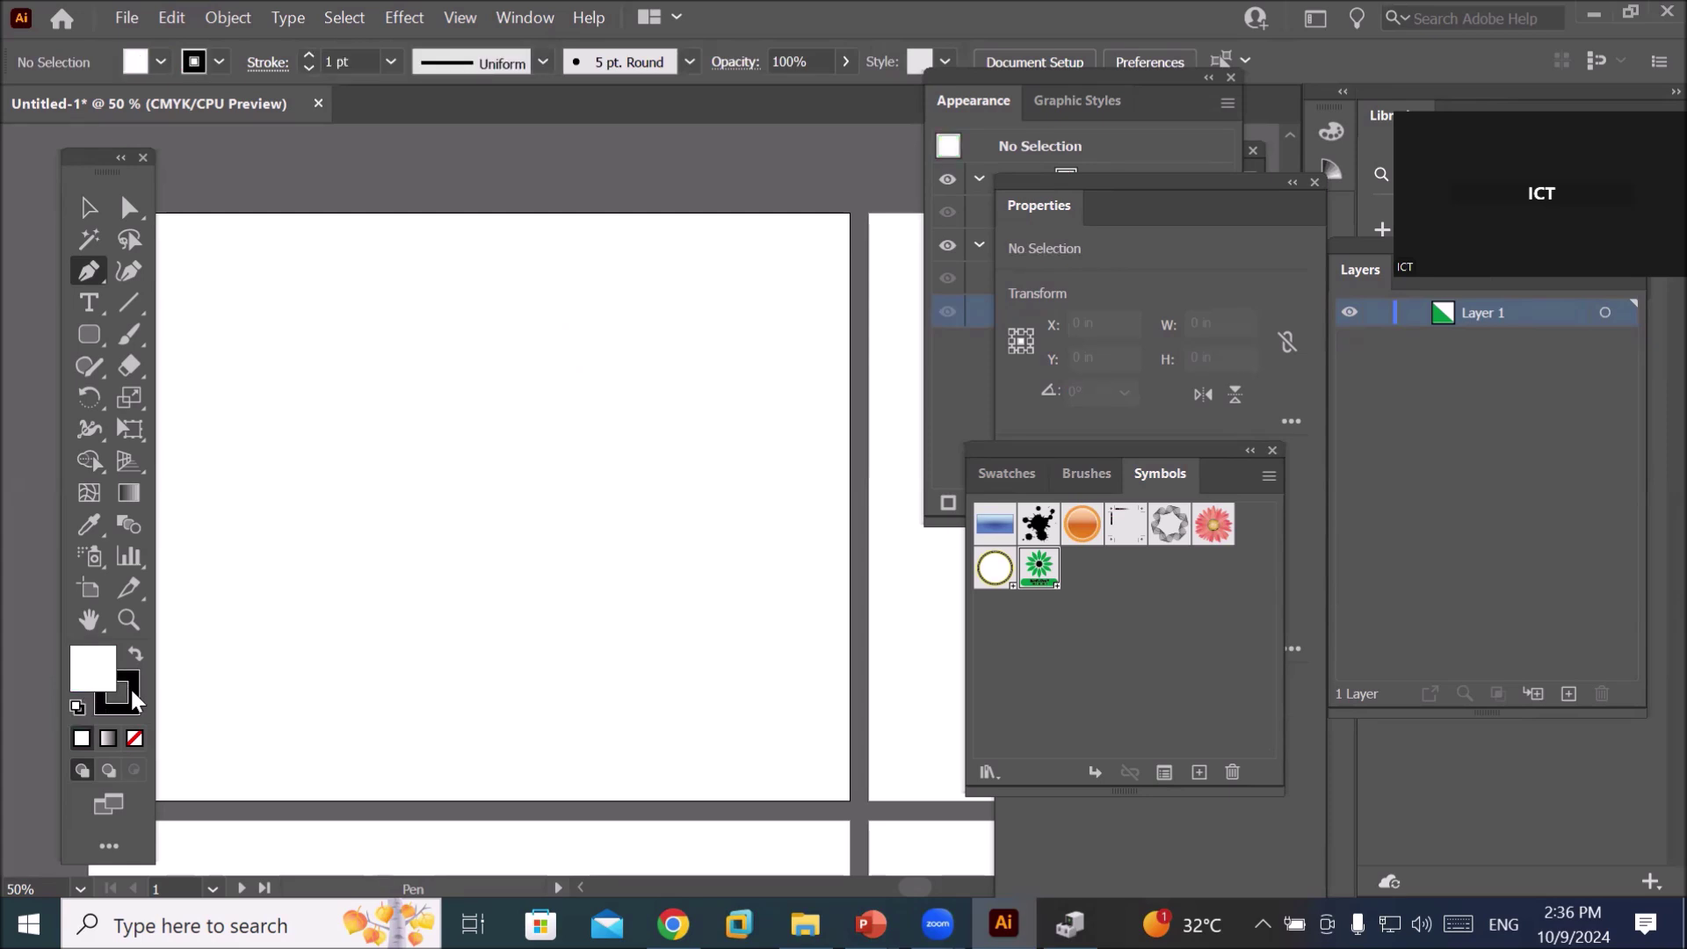
click(161, 65)
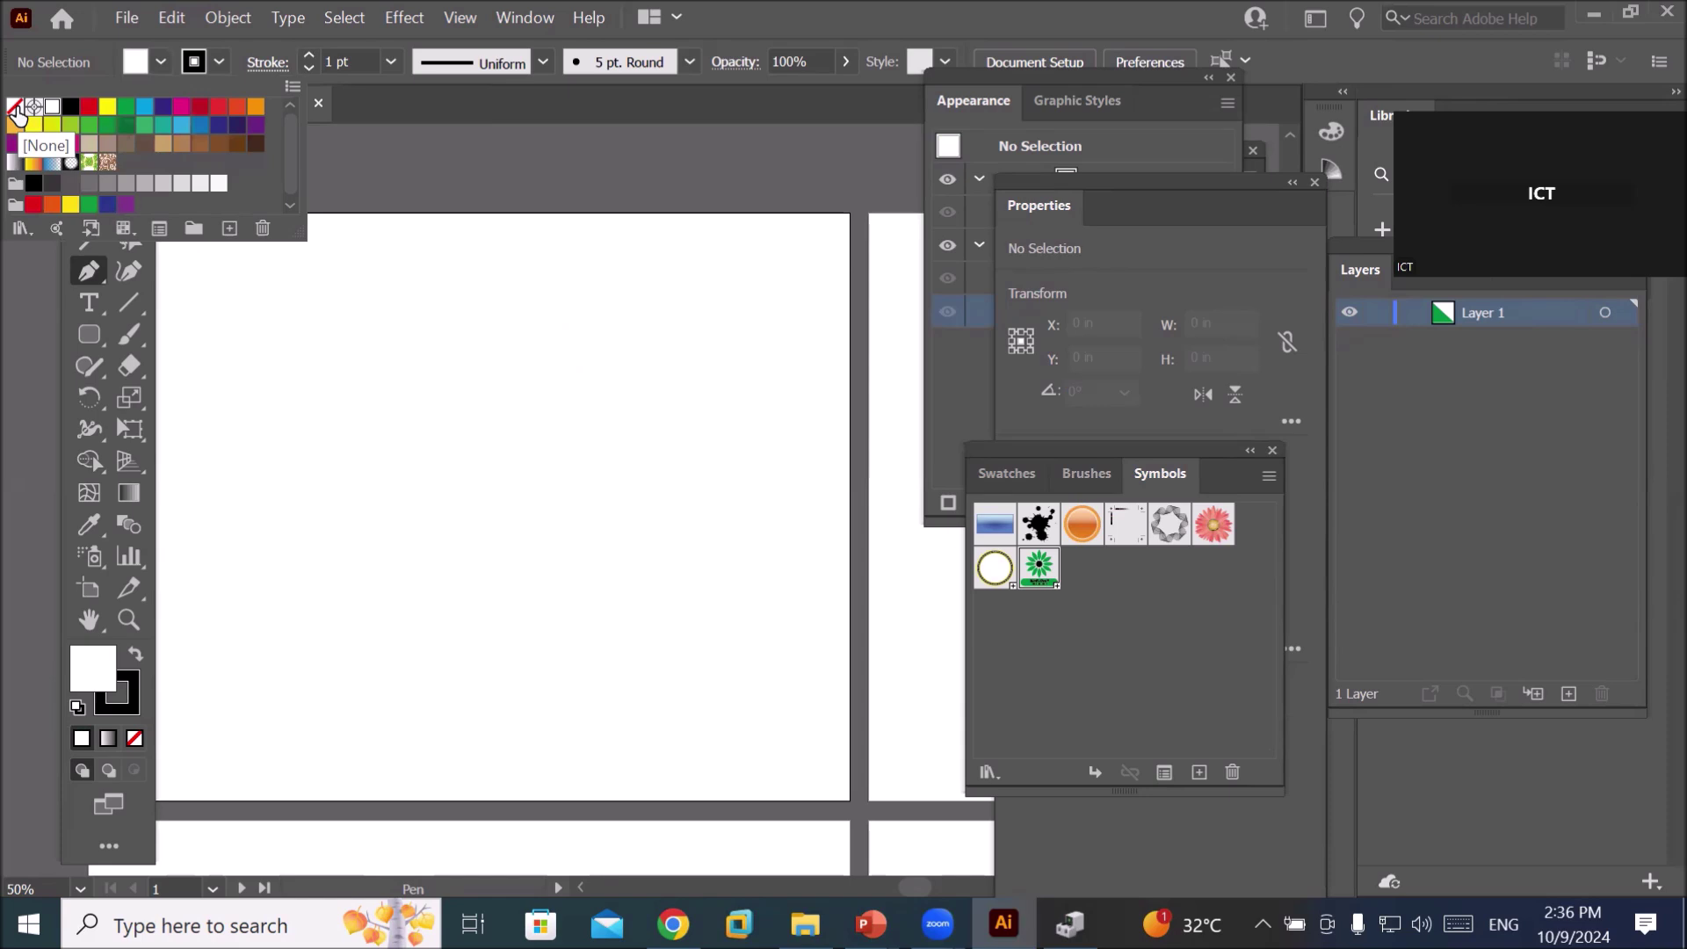
click(16, 107)
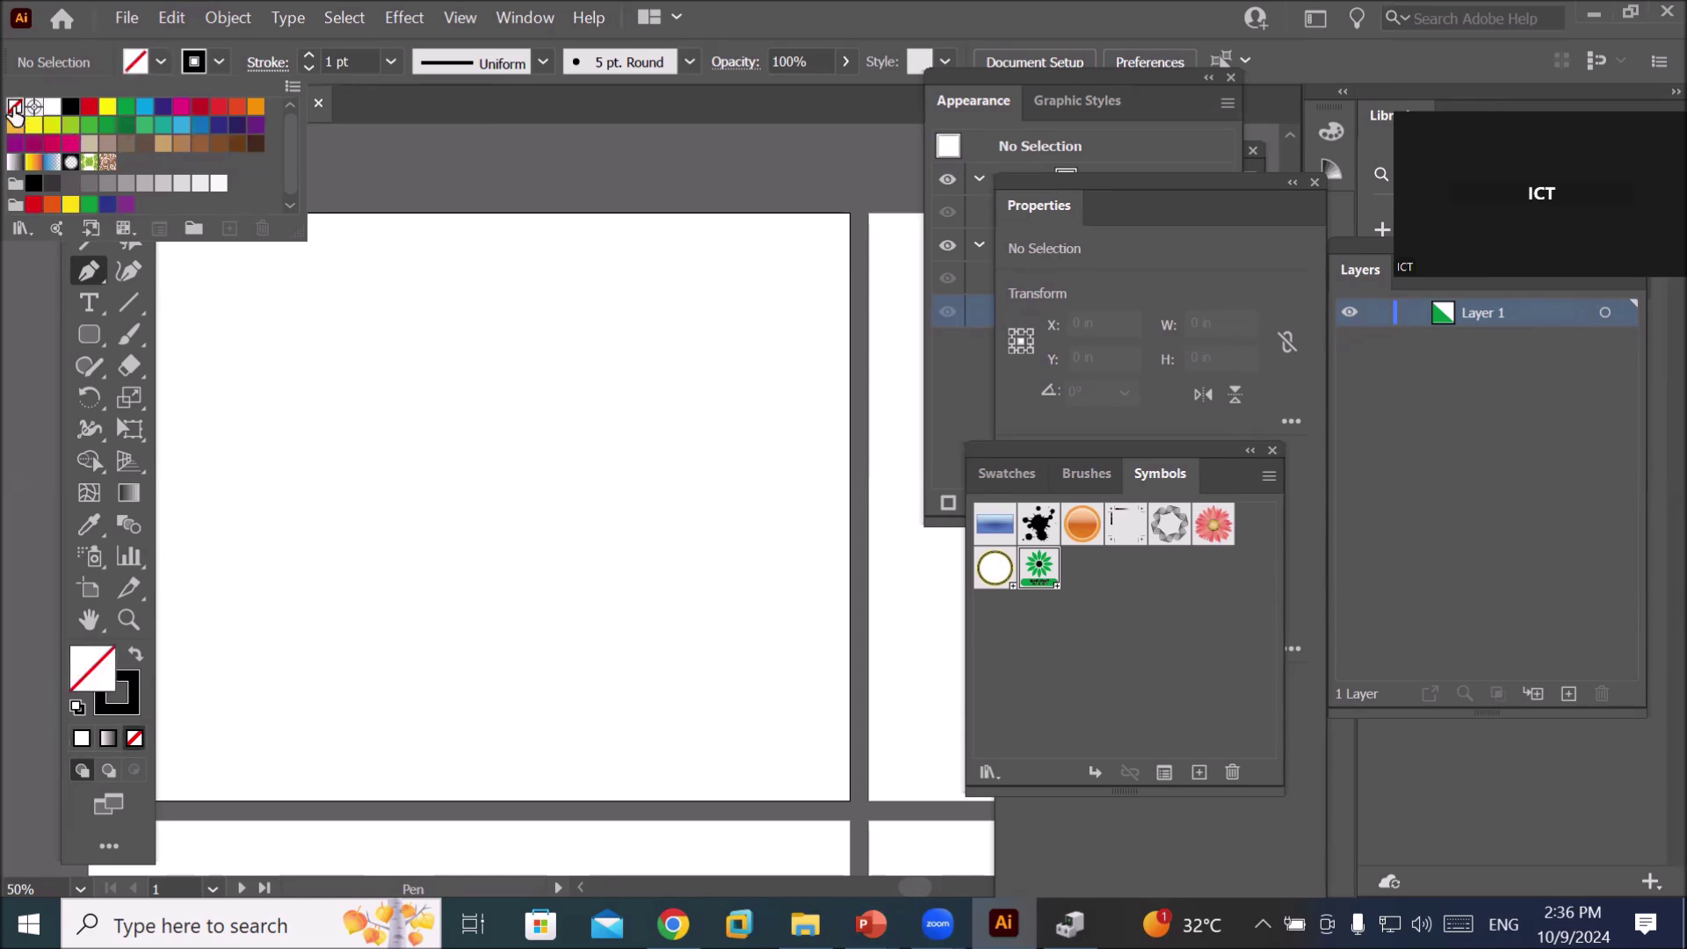
click(220, 62)
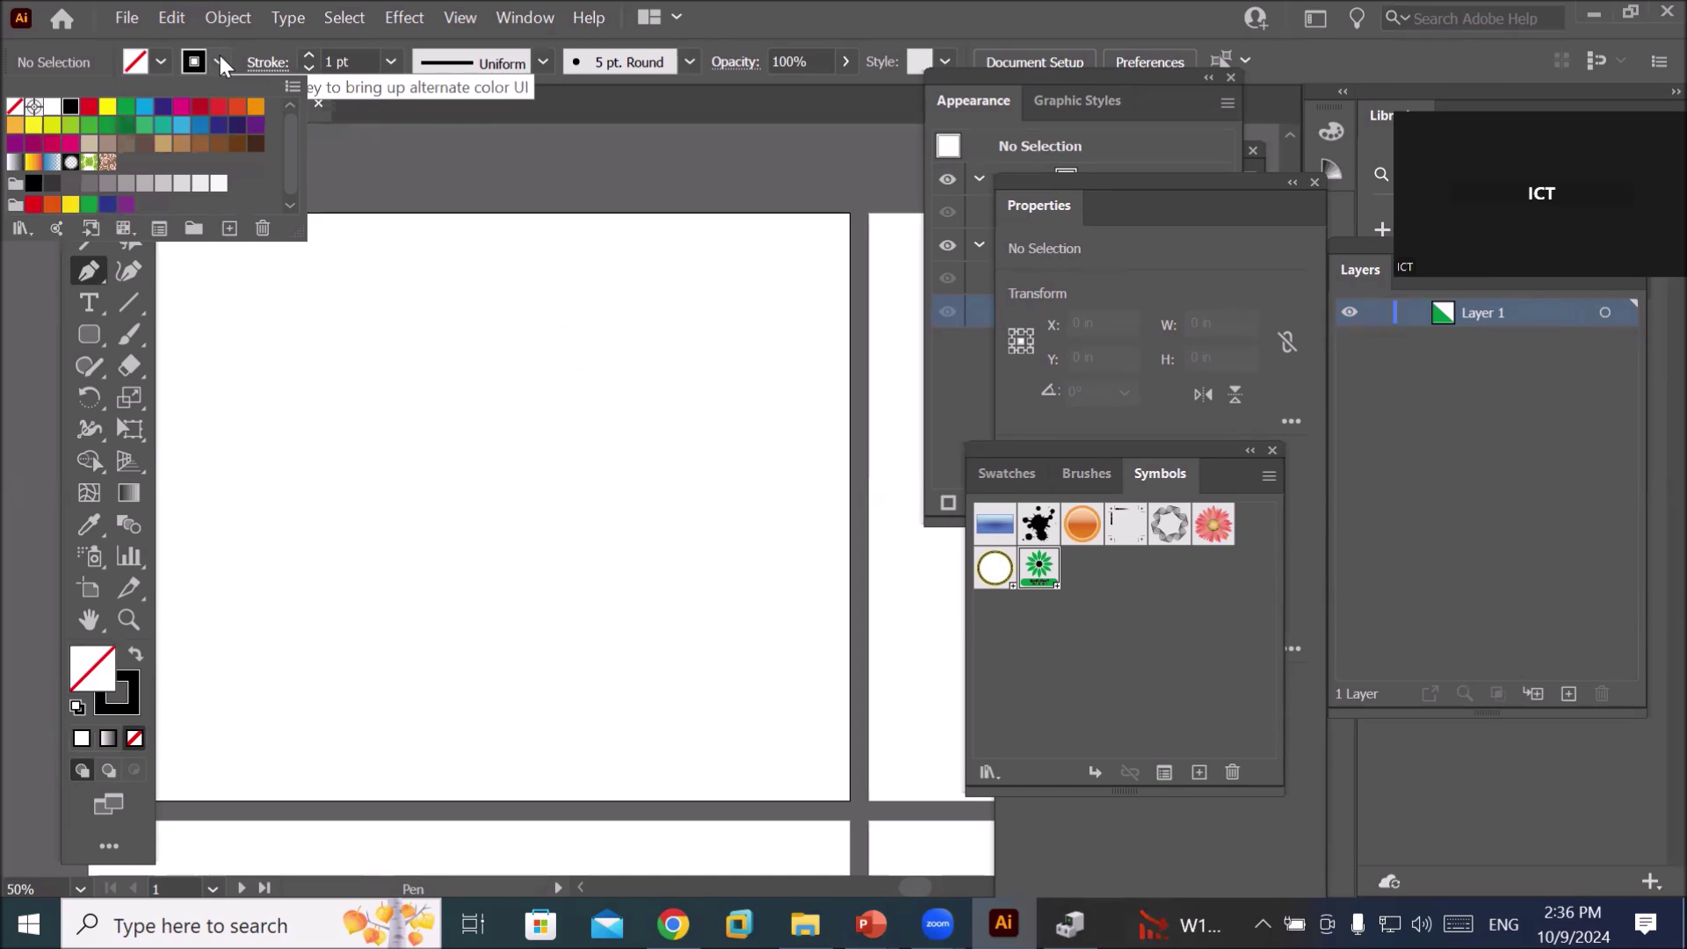
click(163, 109)
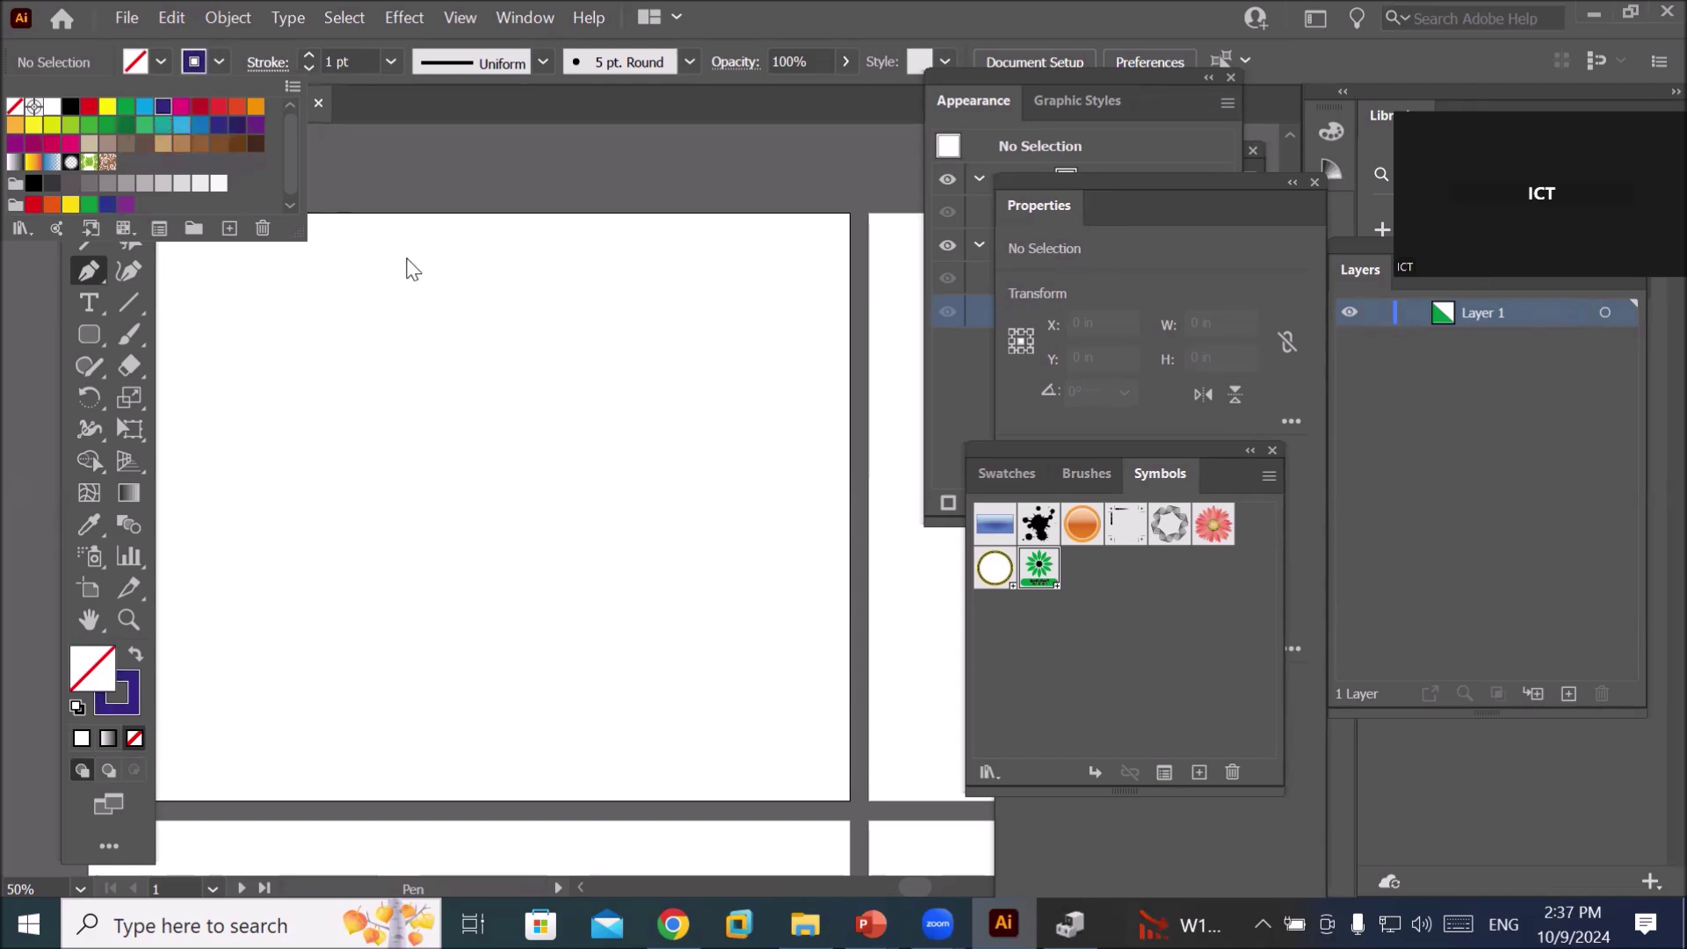
click(520, 307)
click(516, 313)
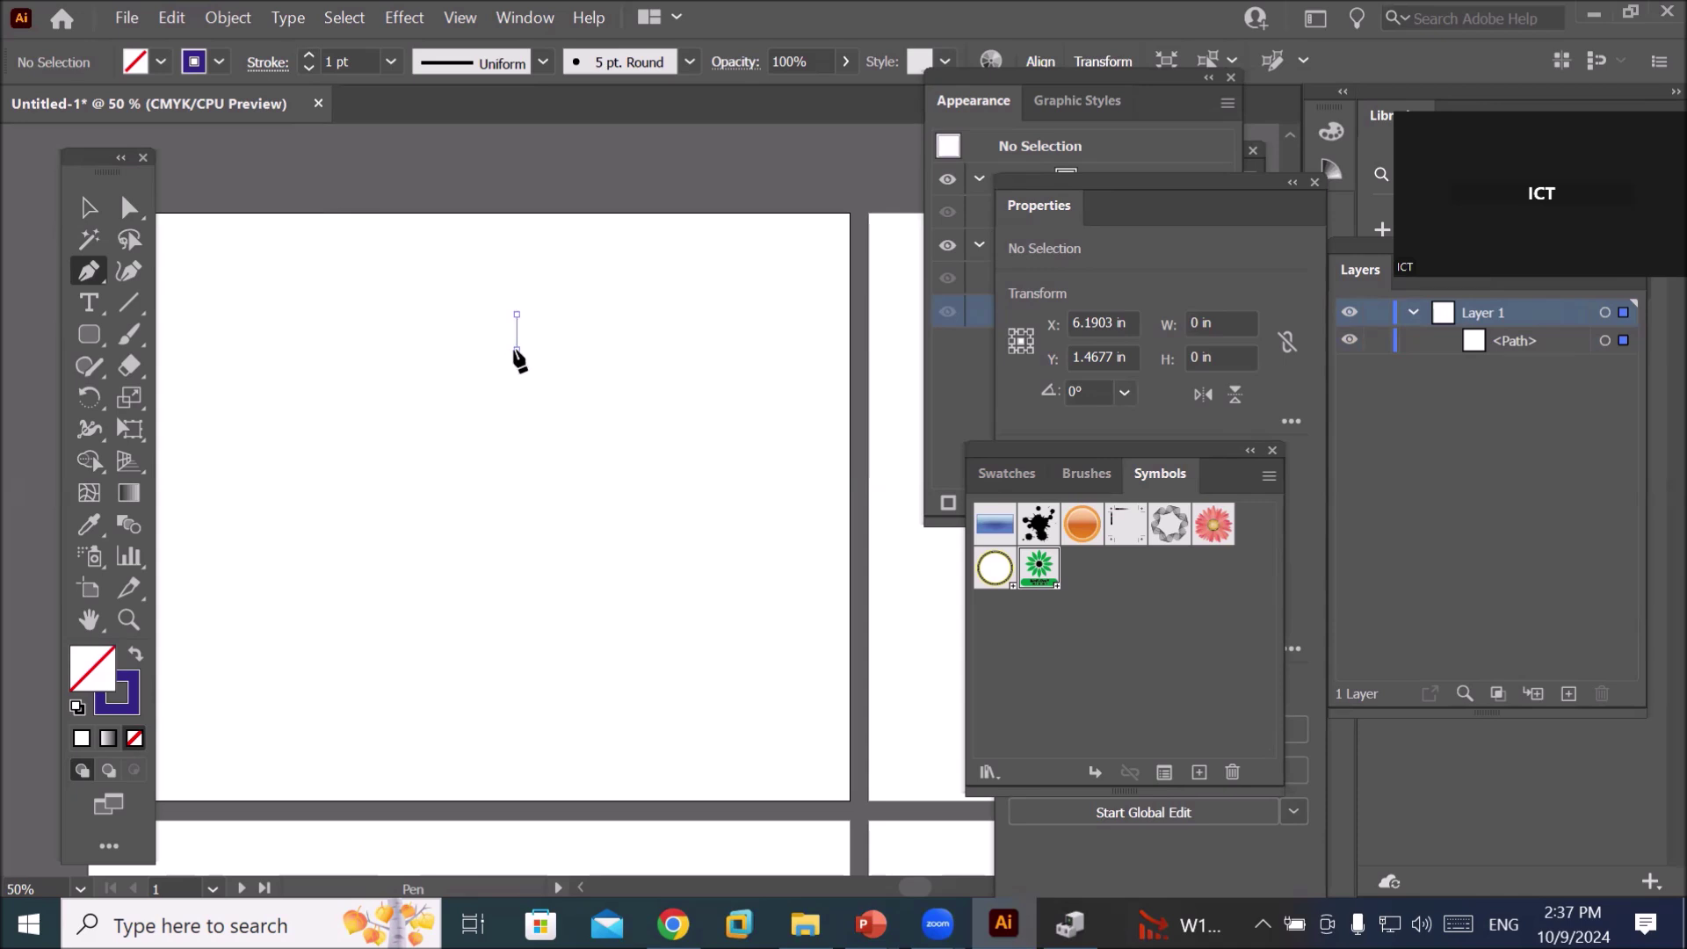
- Draw the stepped profile: cap edge, neck step, shoulder, long side and horizontal bottom
click(516, 349)
click(569, 349)
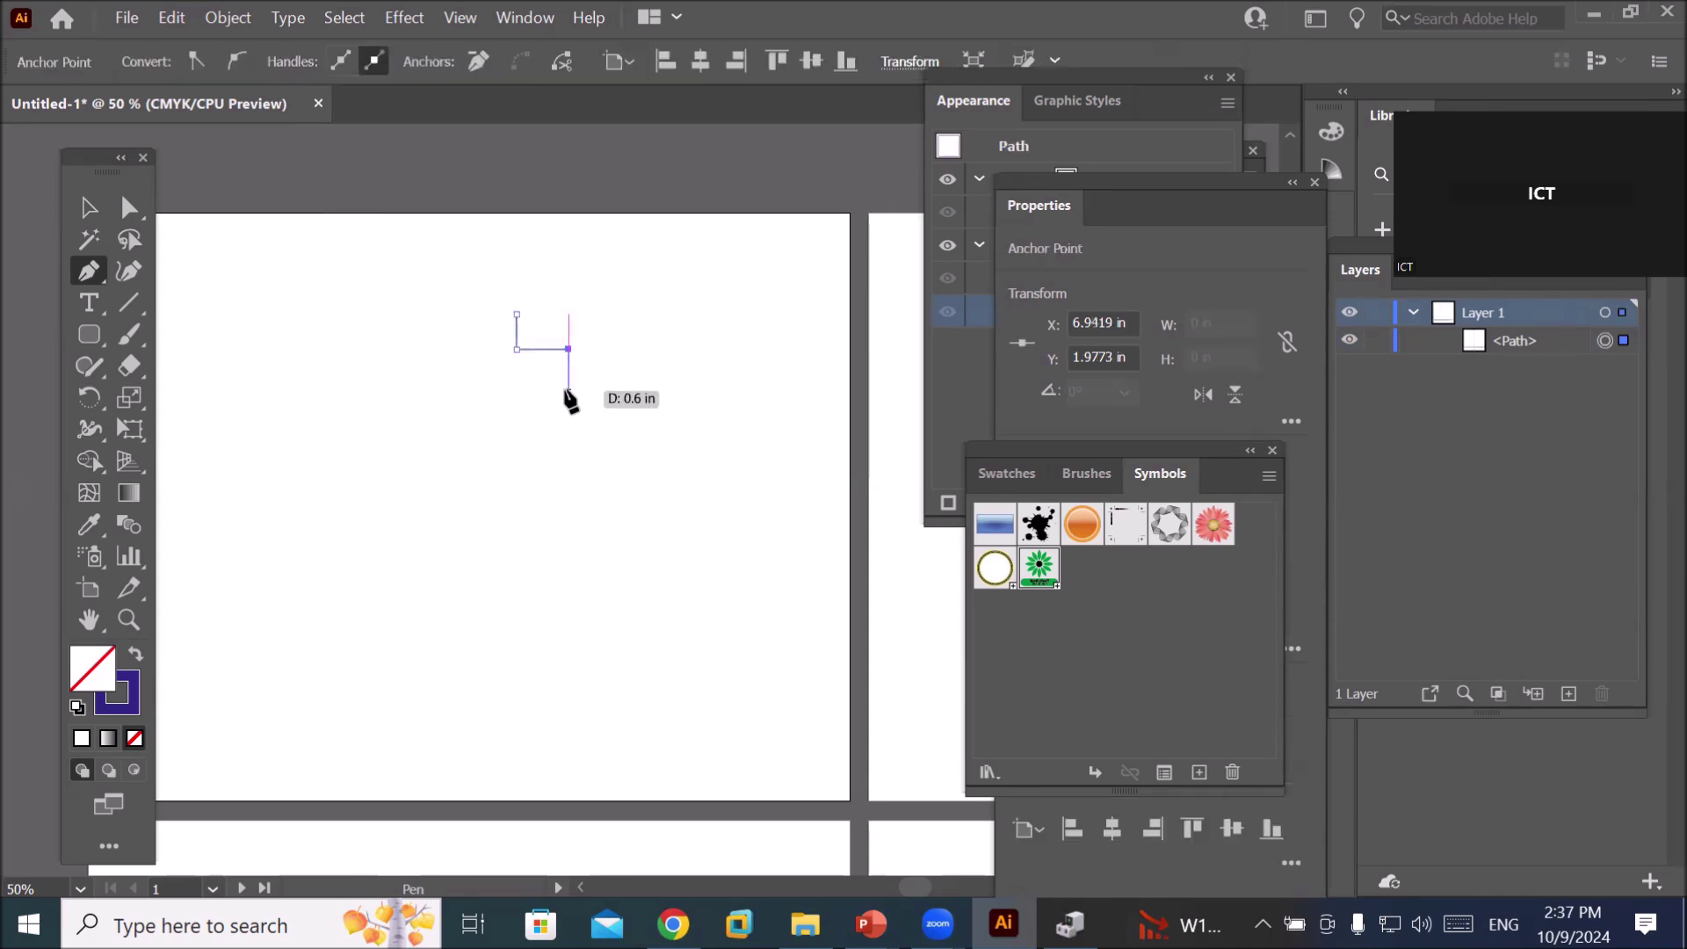
click(569, 377)
click(644, 377)
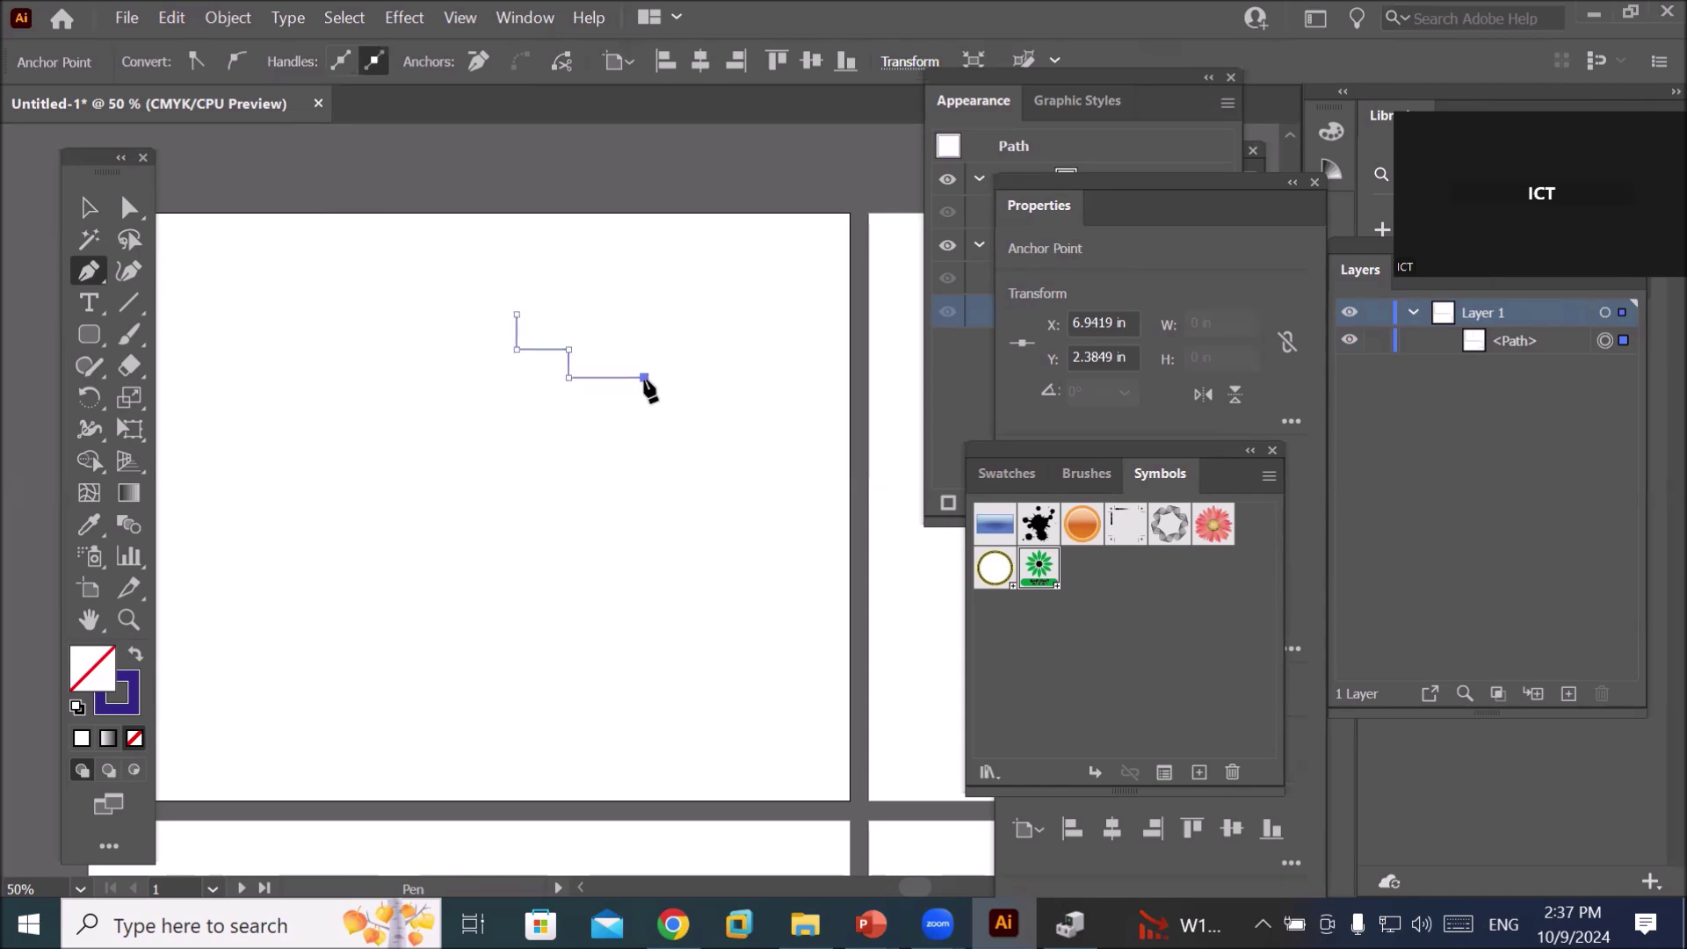
click(644, 631)
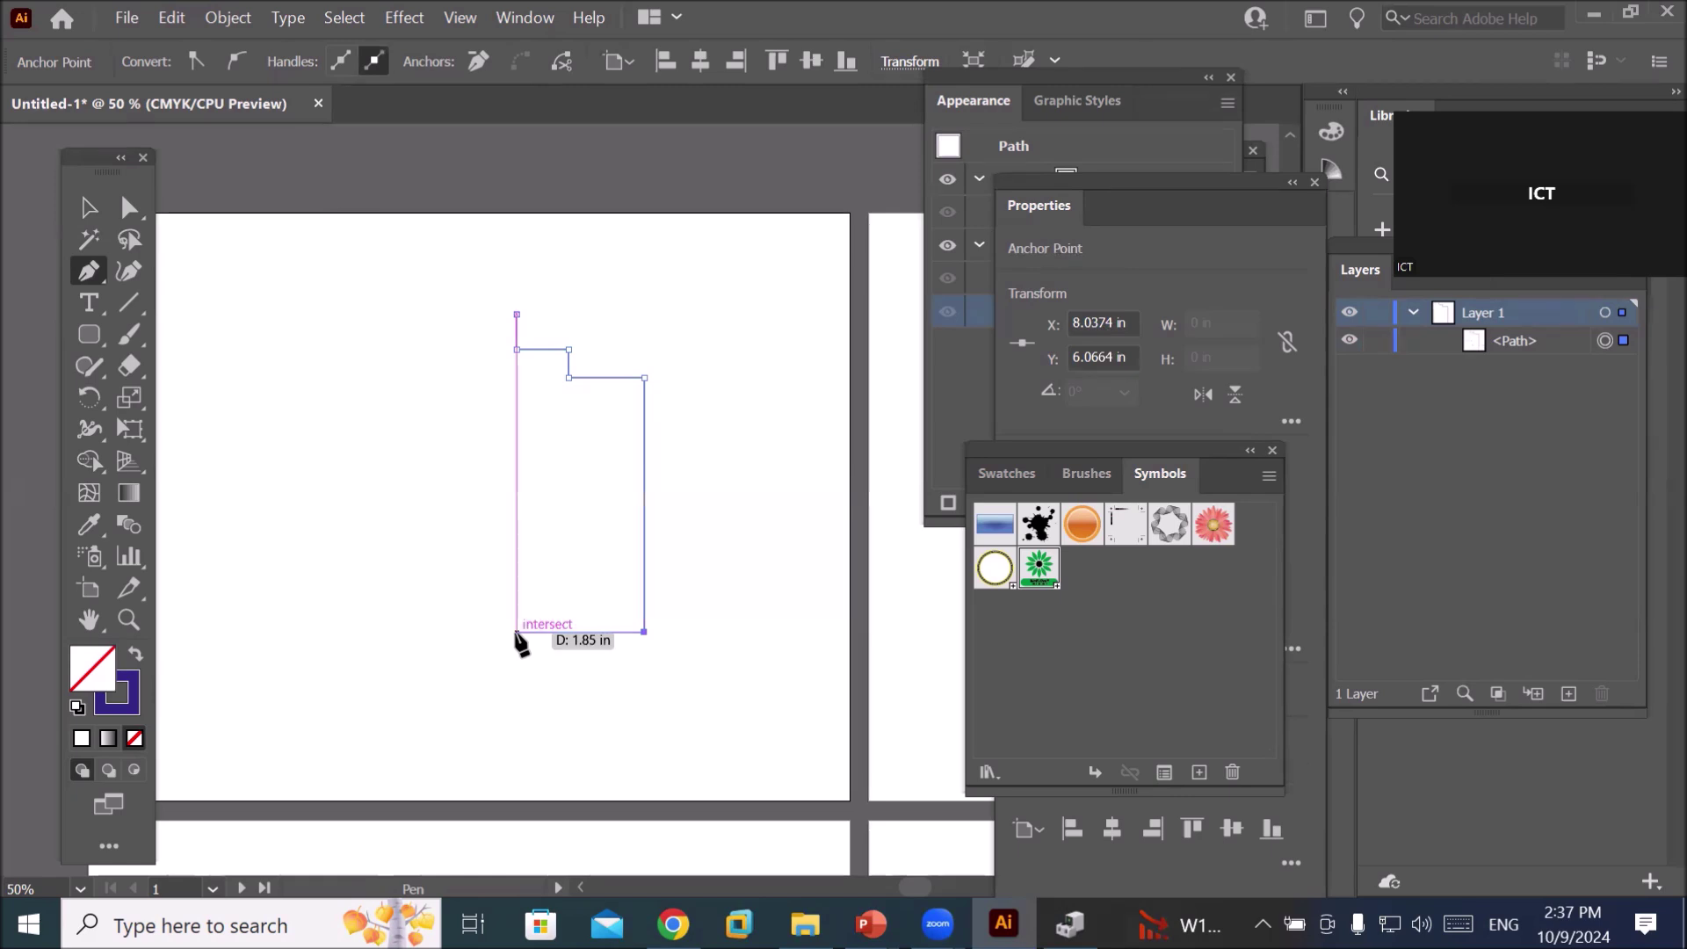
click(516, 630)
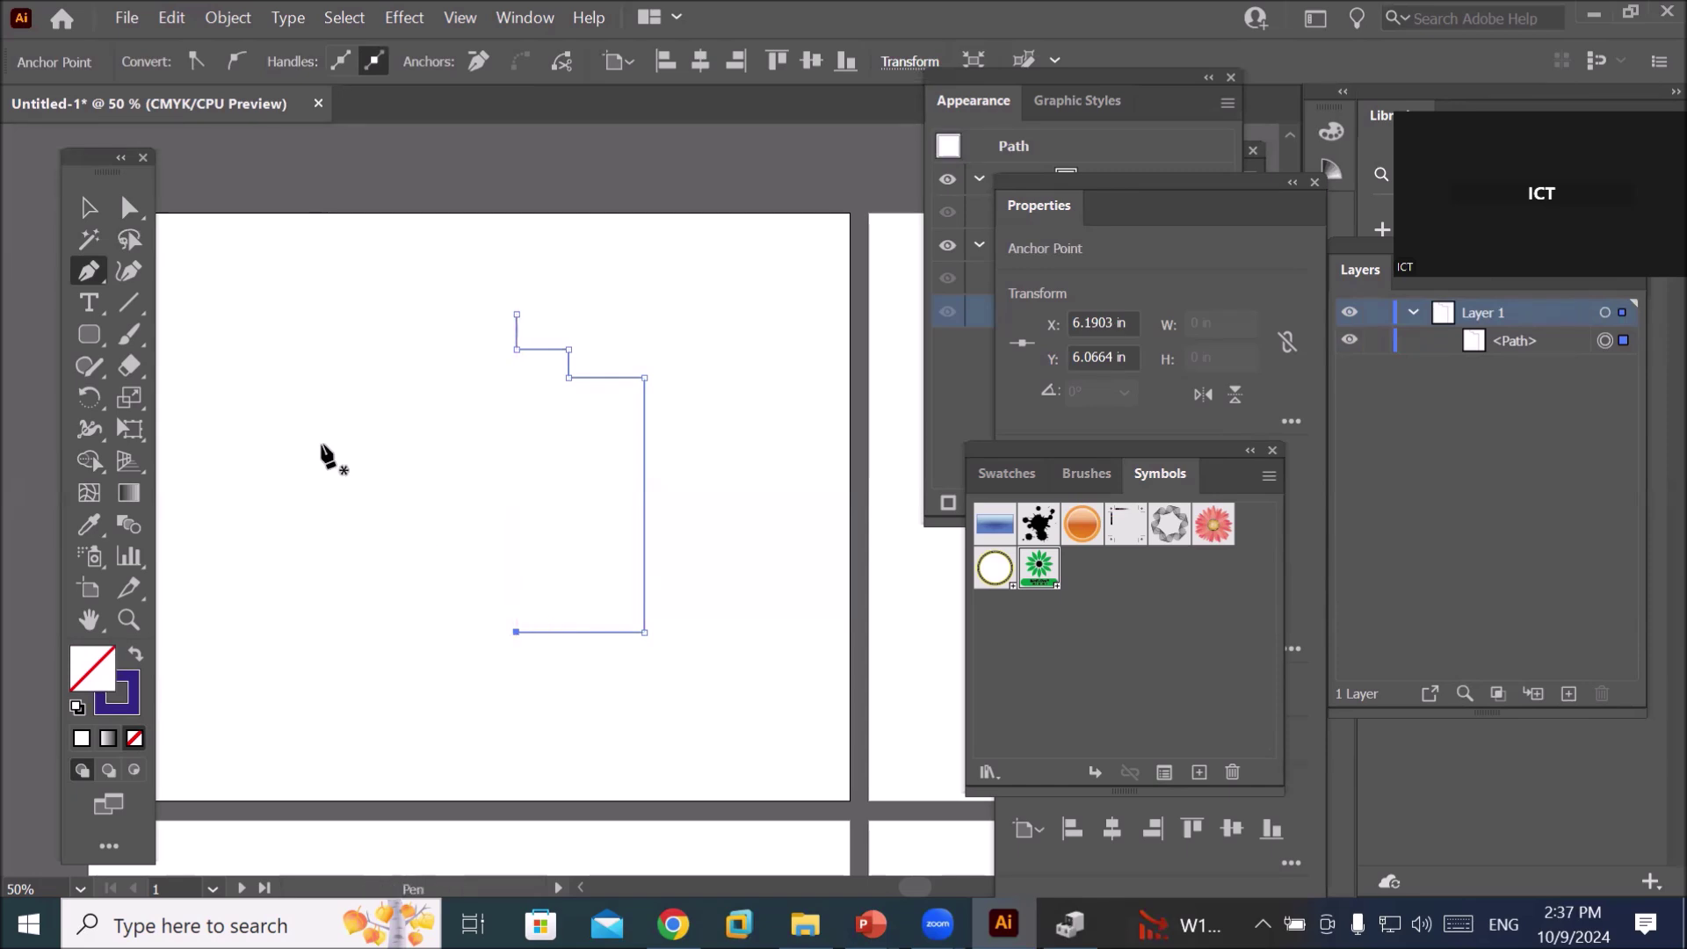
- Stop drawing and marquee-select all the profile's anchors with Direct Selection
click(88, 211)
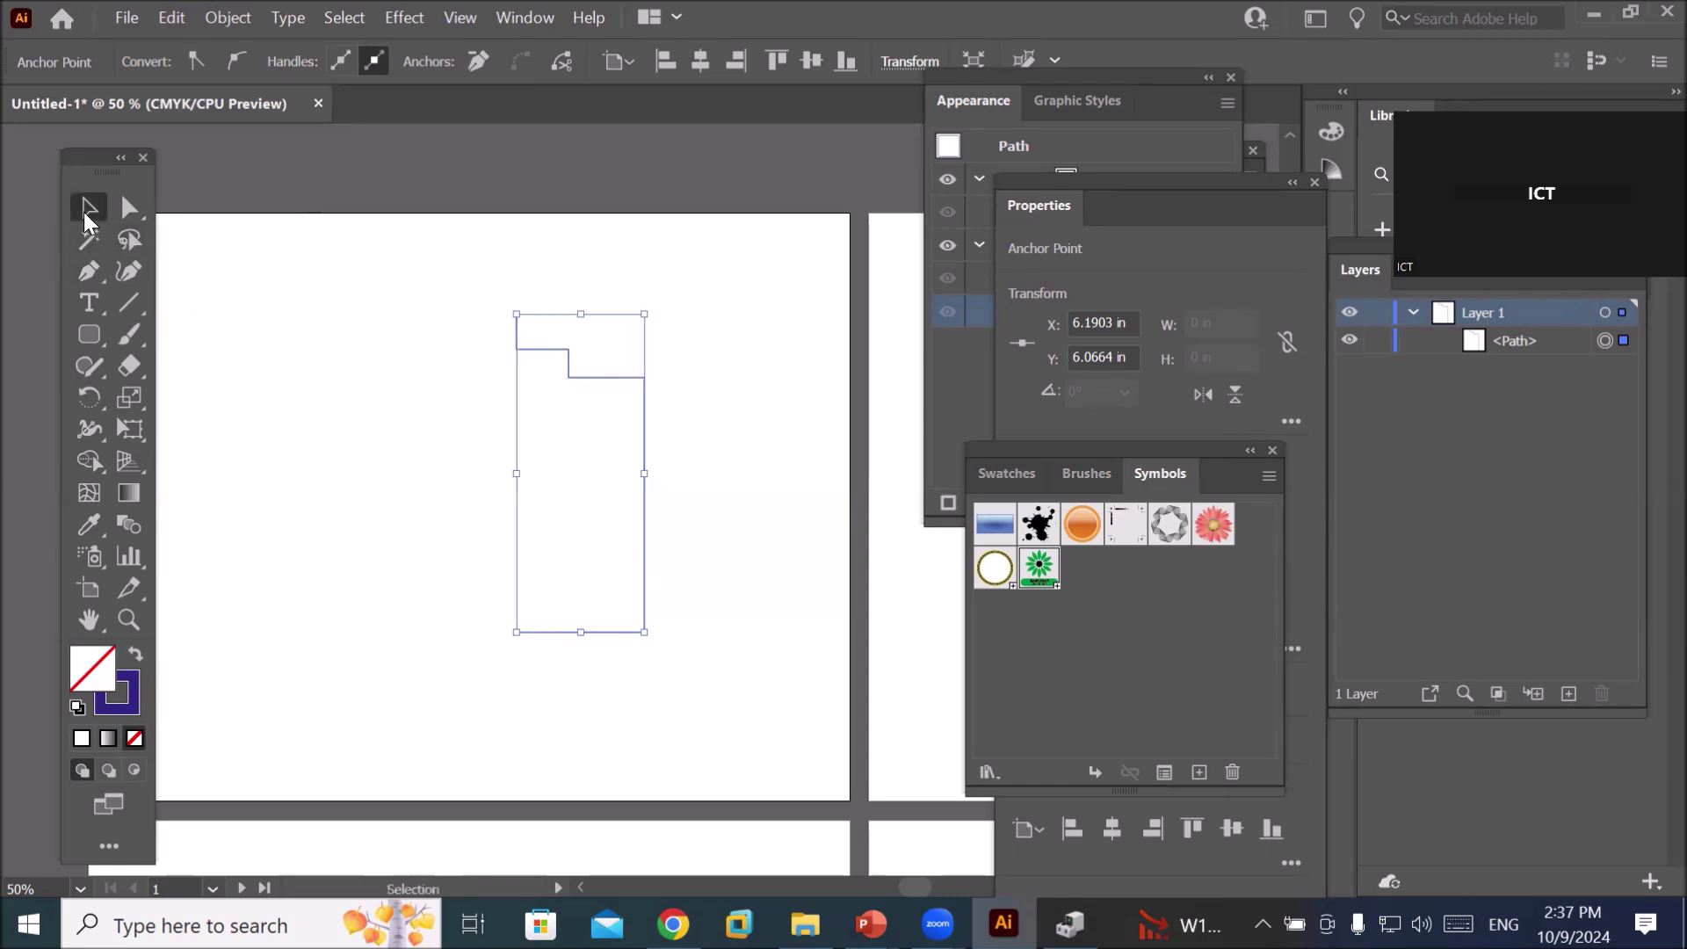
click(129, 207)
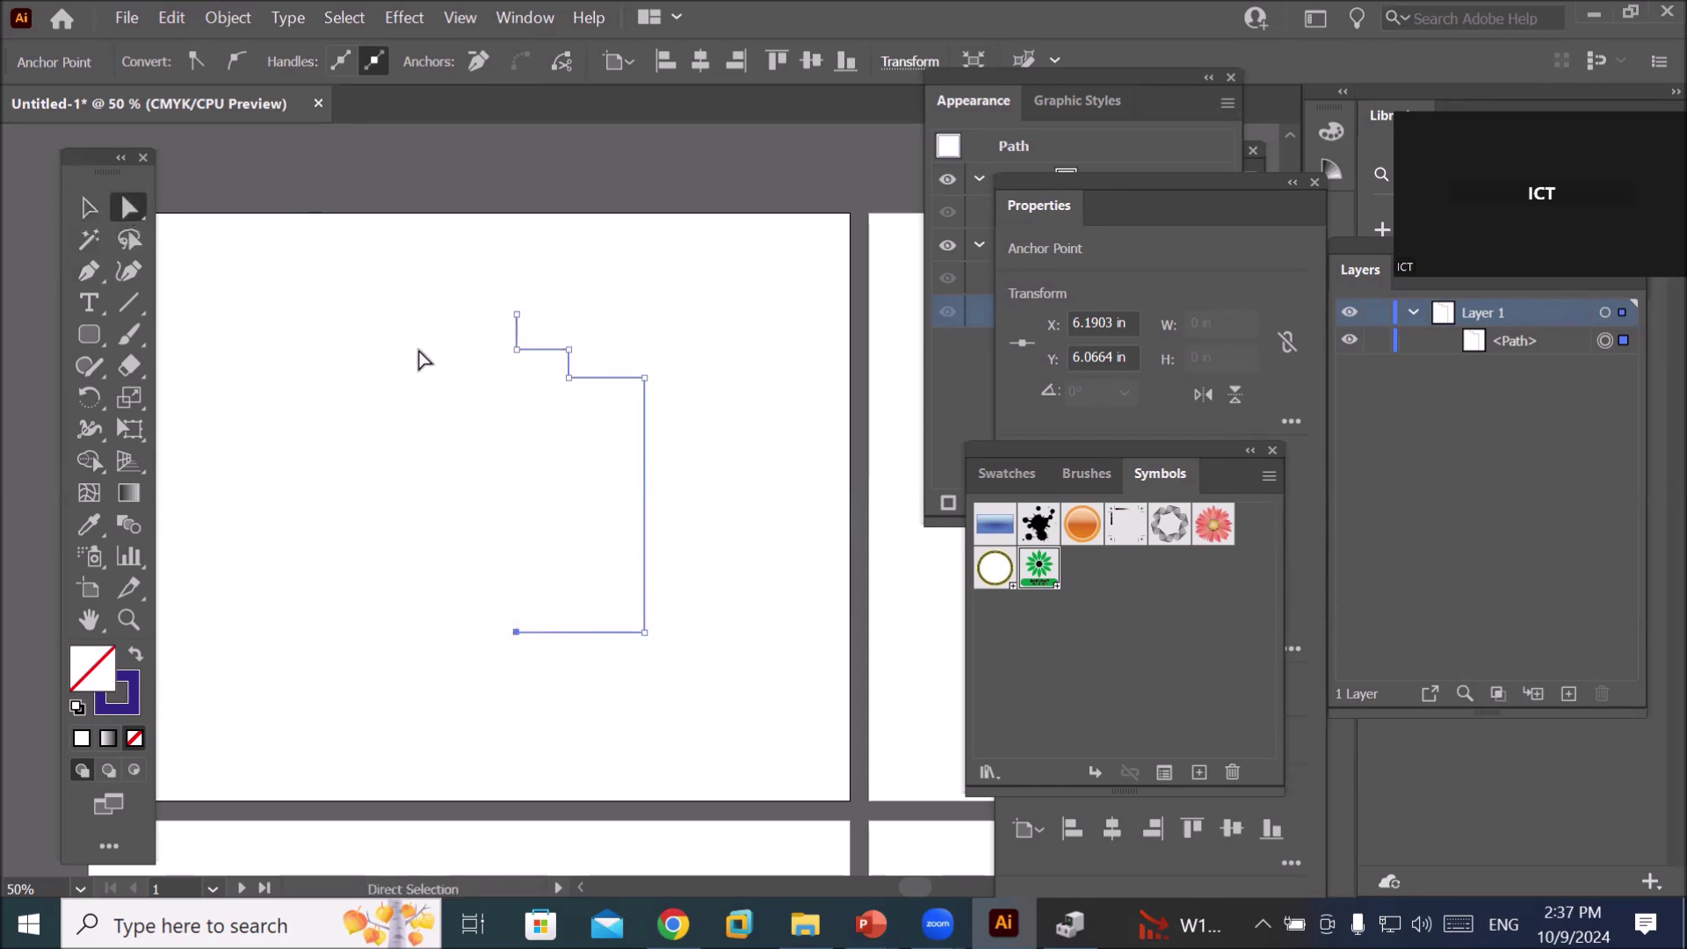
drag(467, 287, 708, 678)
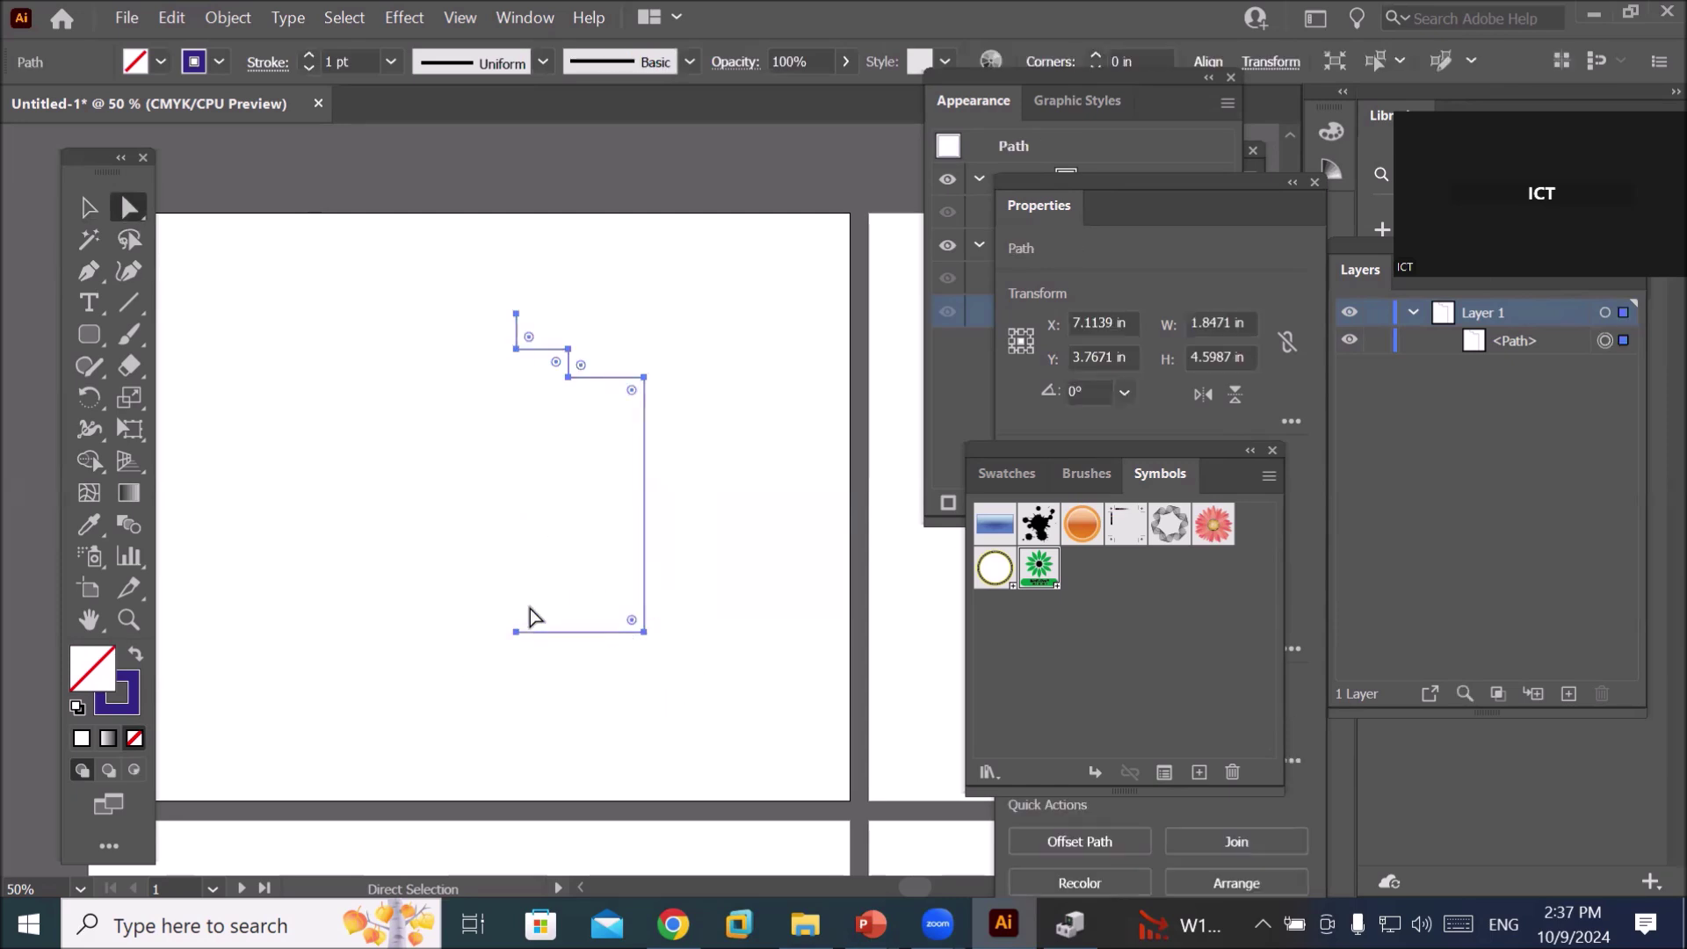
- Round all profile corners to 0.2038 in and raise the stroke weight to 5 pt
scroll(501, 501, up, 1)
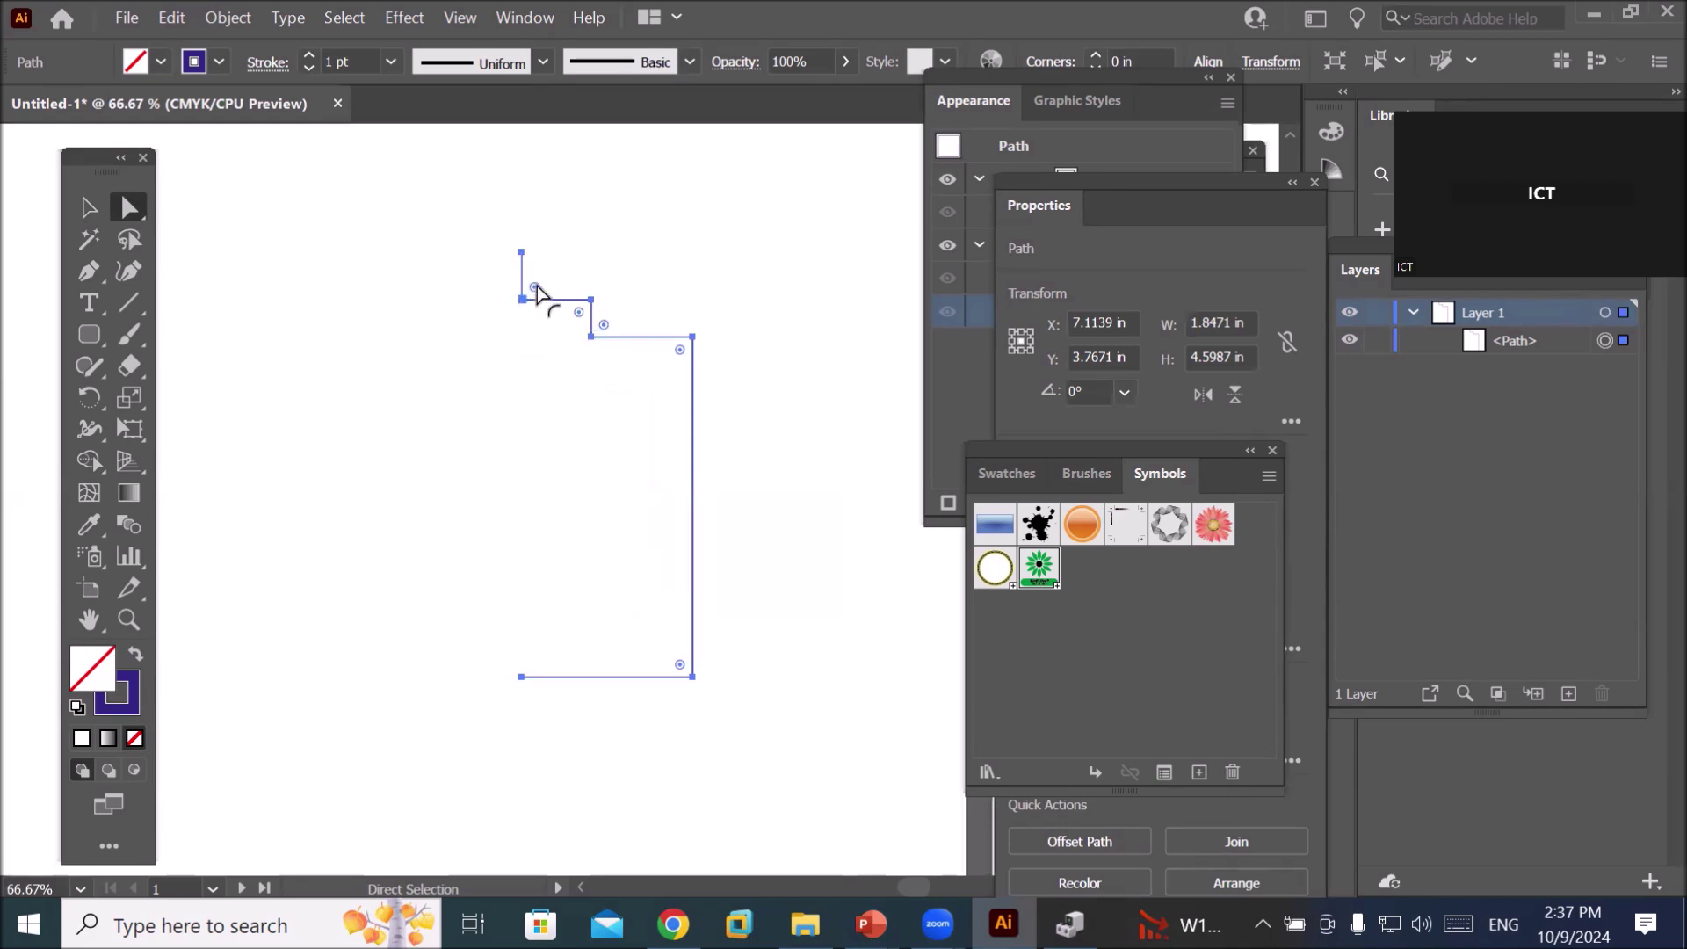
drag(538, 290, 563, 302)
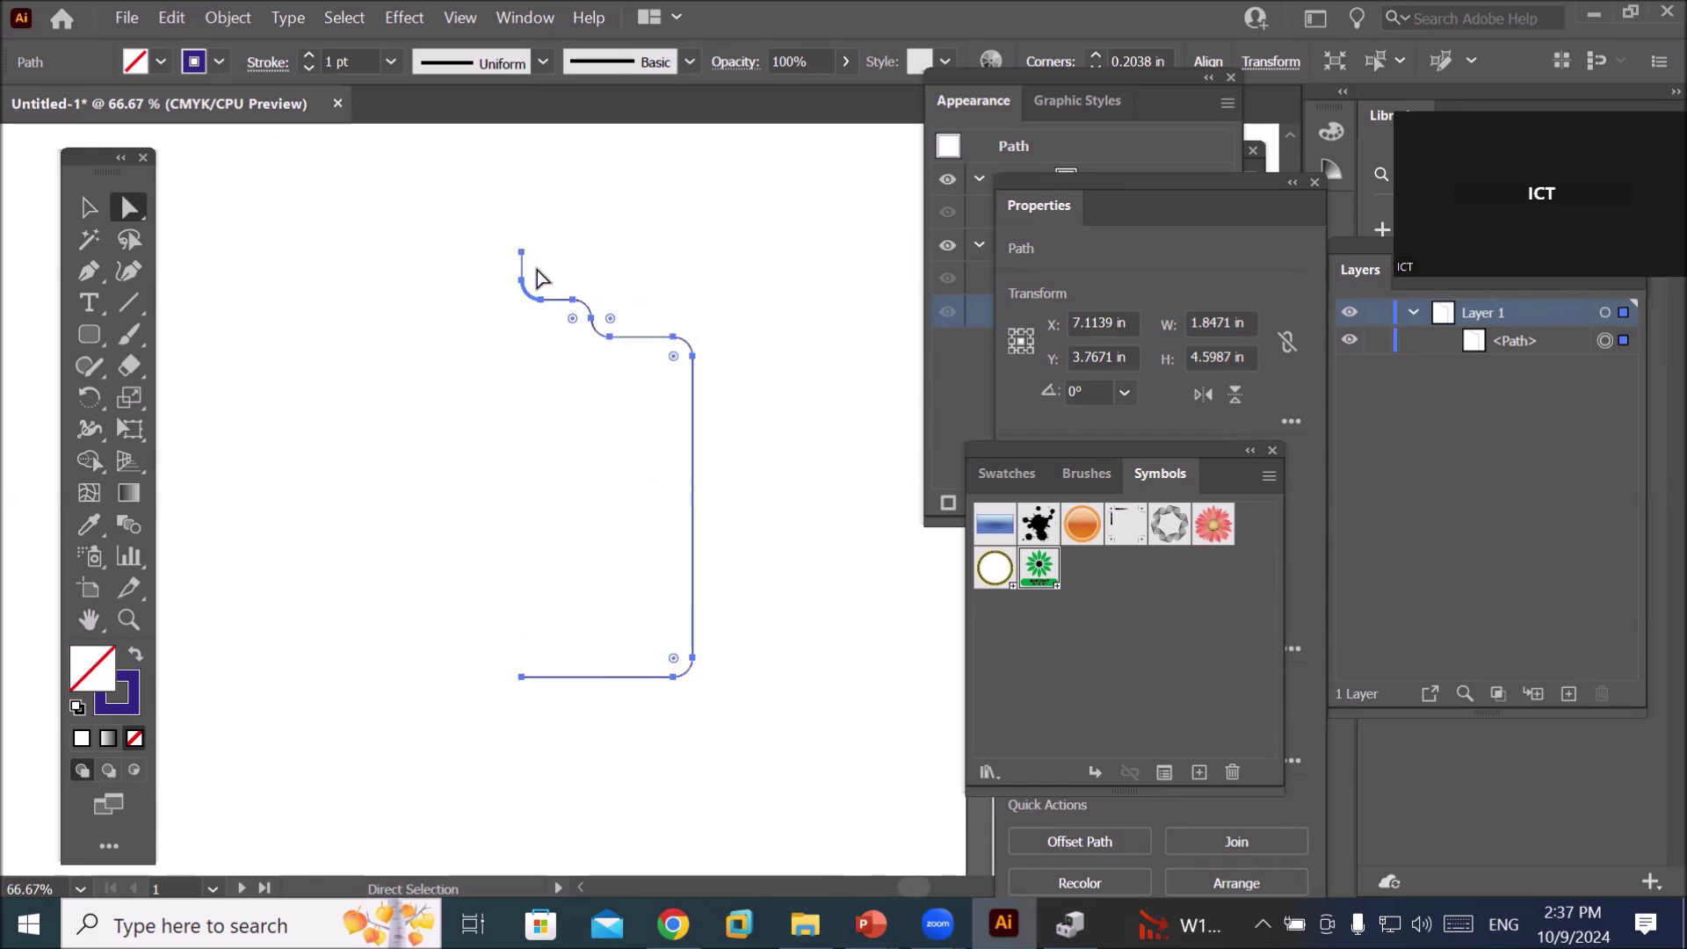
click(307, 56)
click(307, 56)
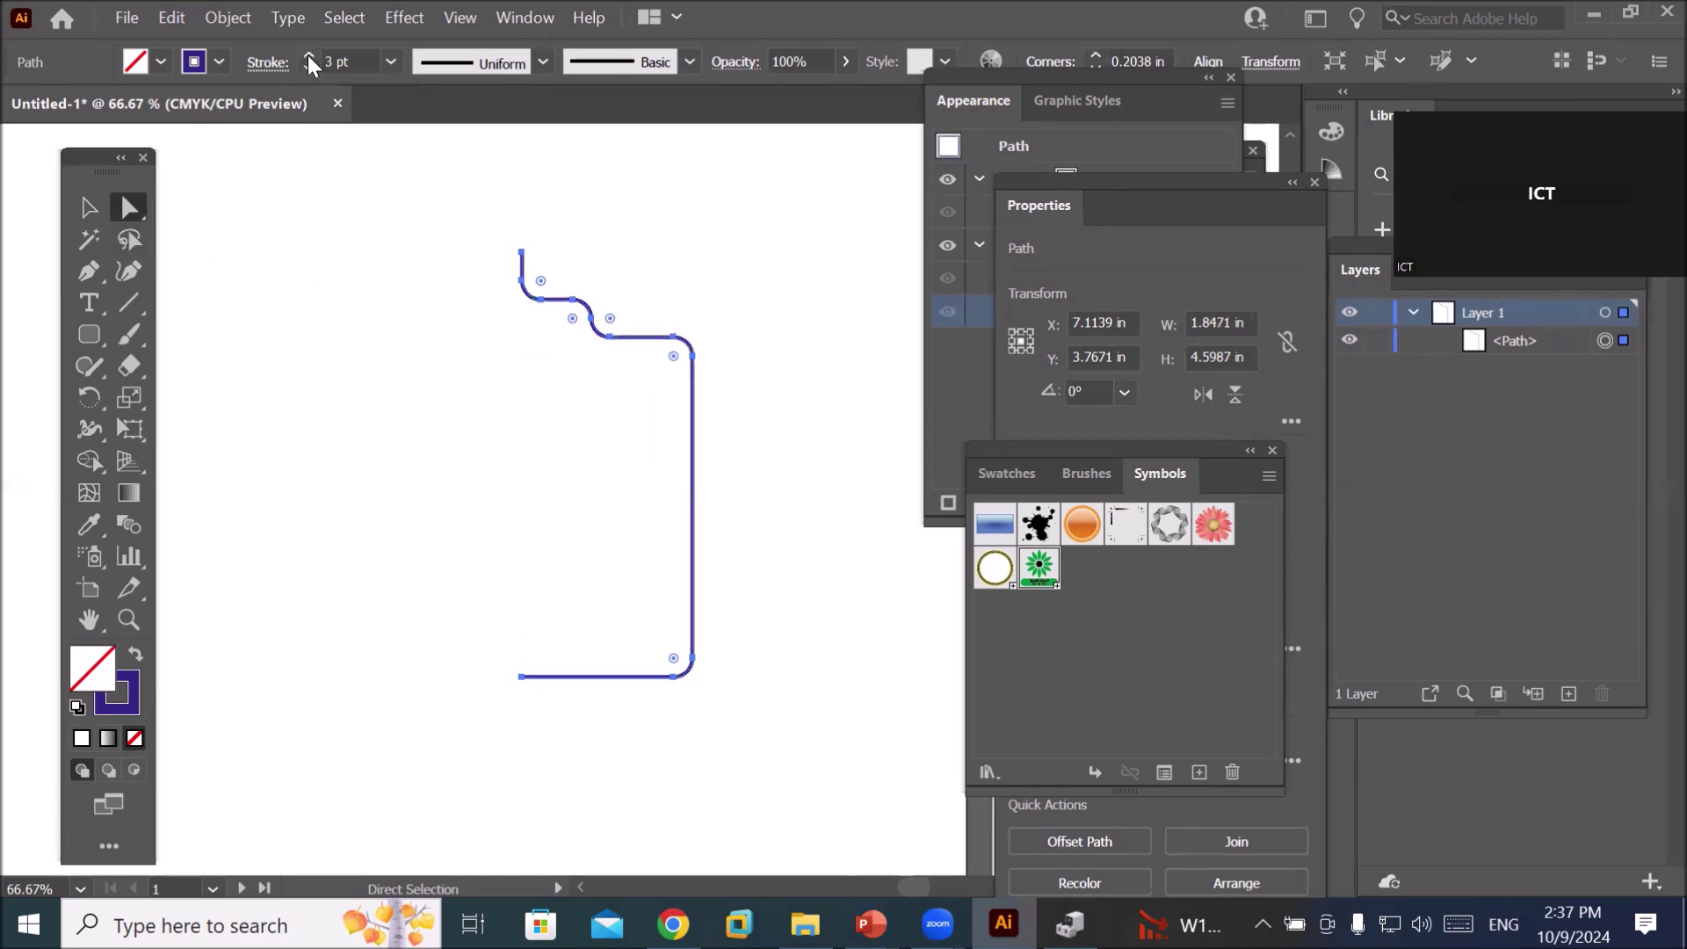
click(308, 56)
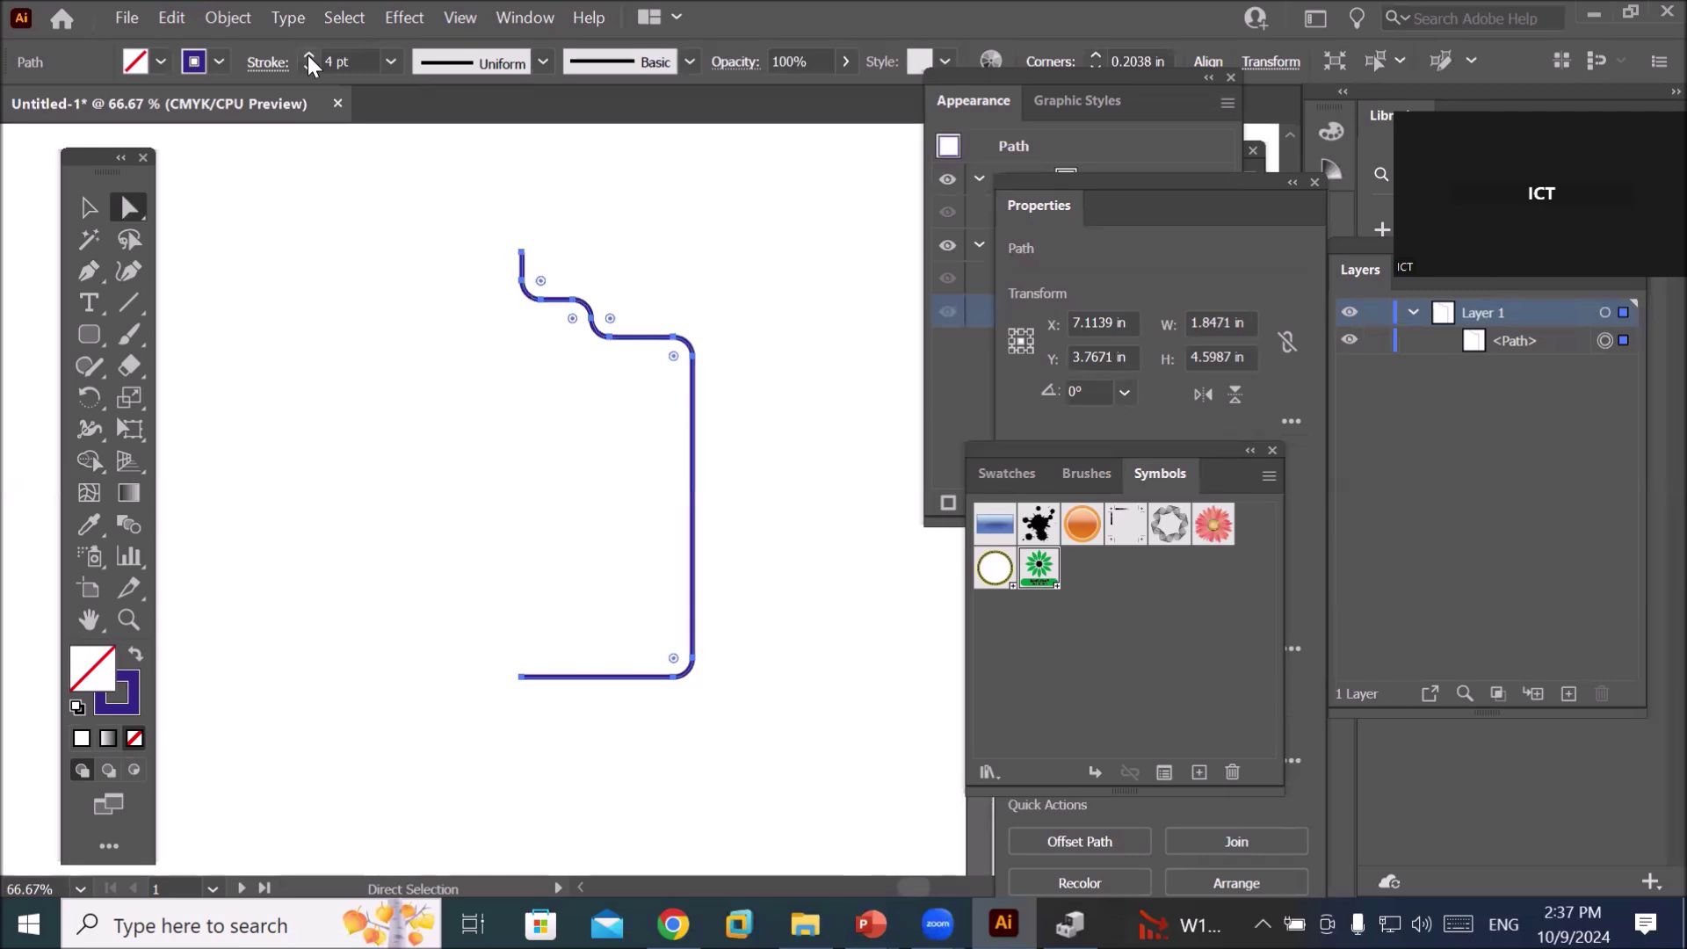
click(307, 55)
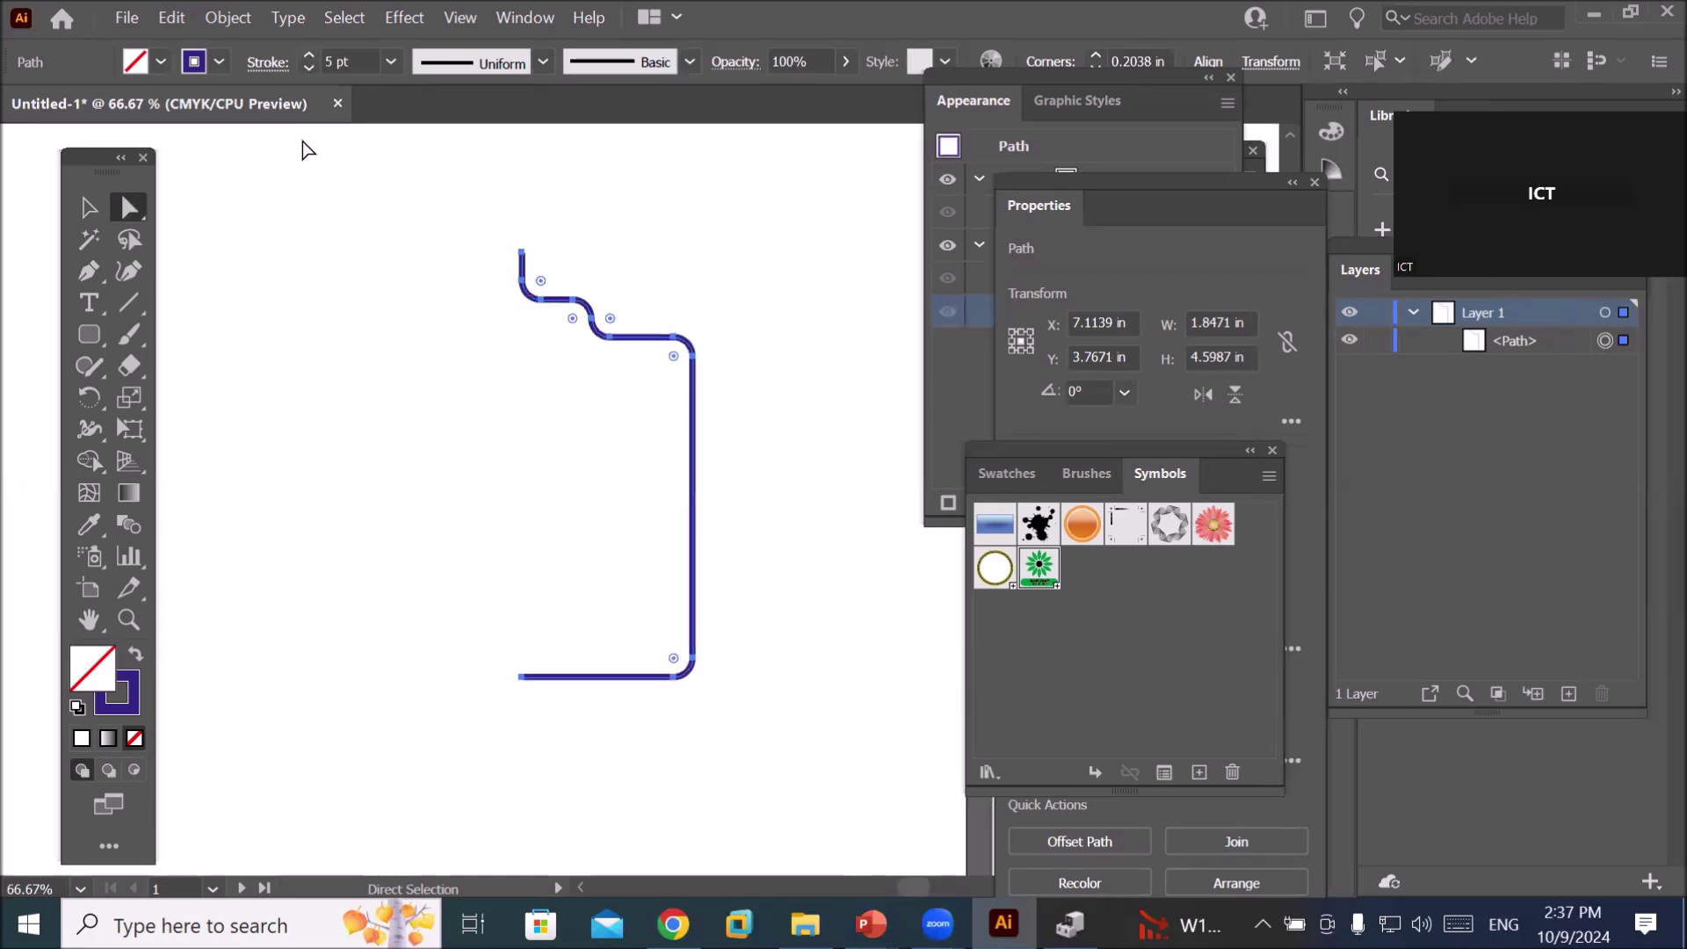
click(88, 209)
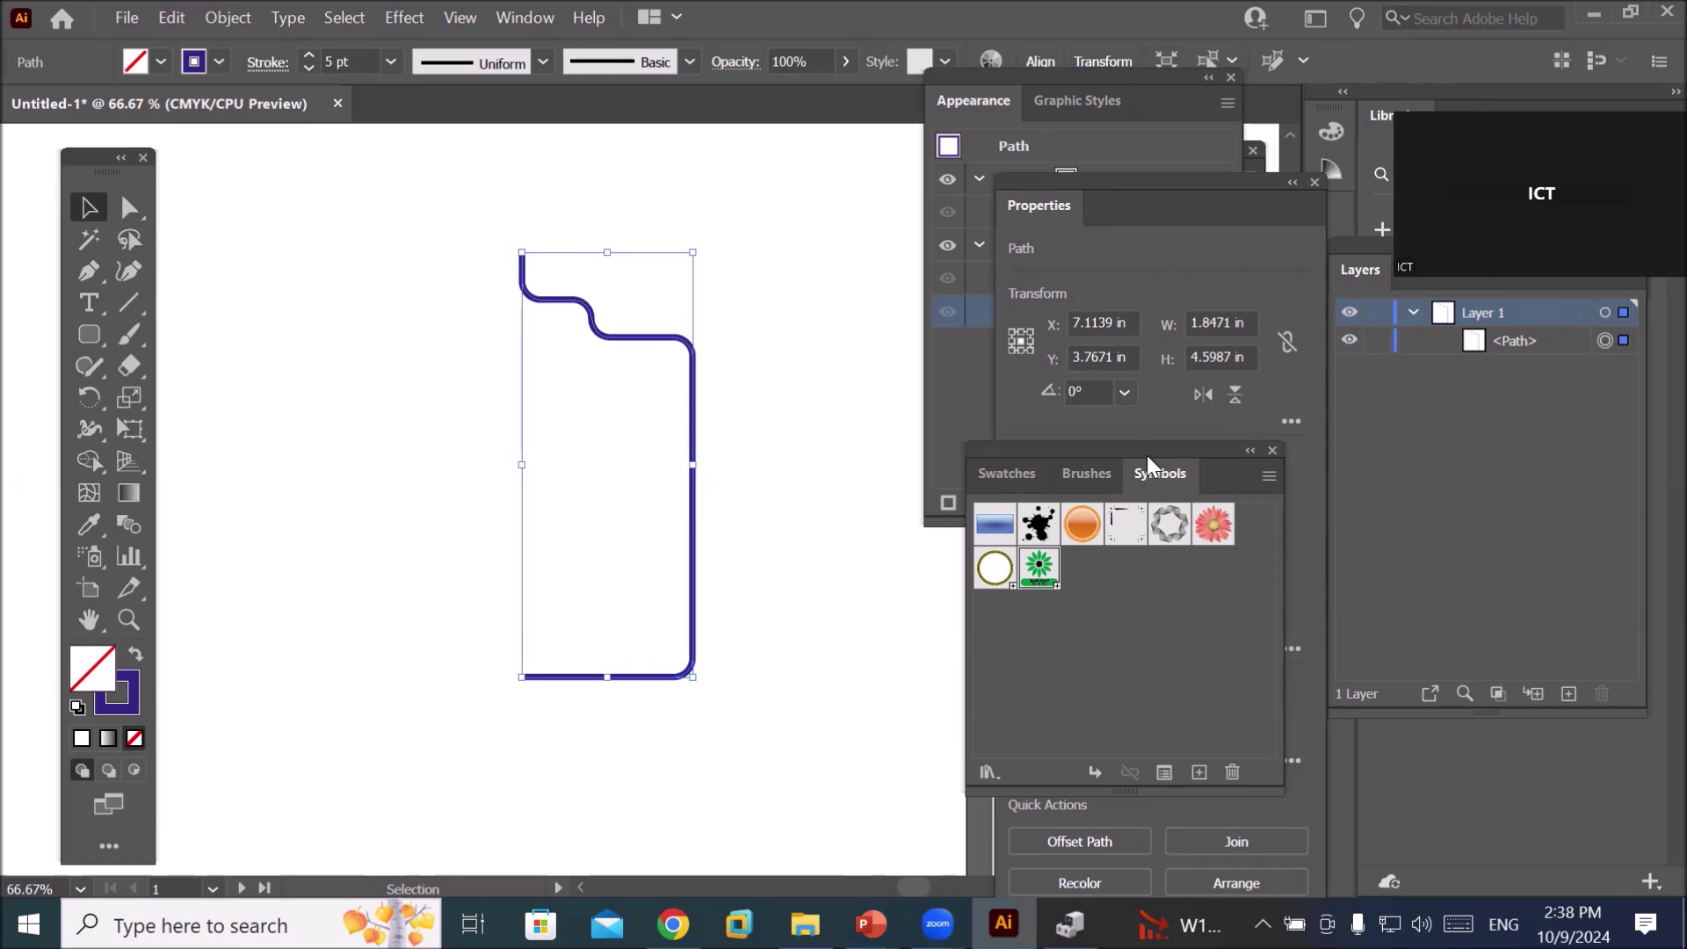
- Move the Swatches panel aside and choose 3D Revolve from the Properties fx menu
drag(1082, 455, 634, 742)
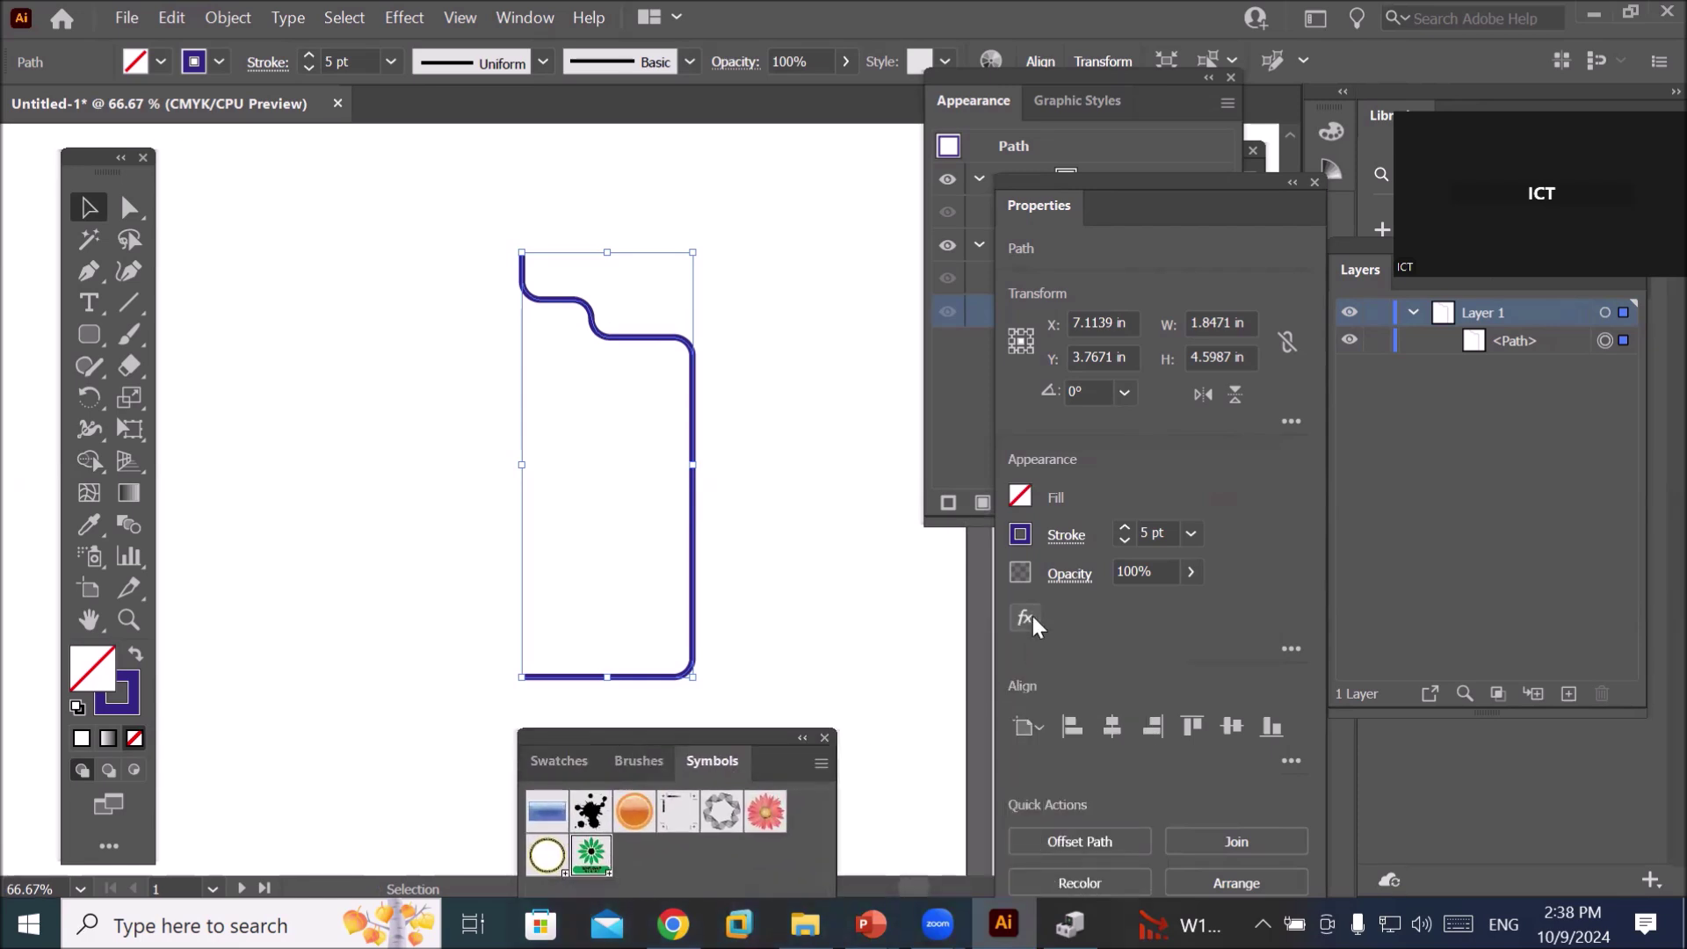
click(1025, 618)
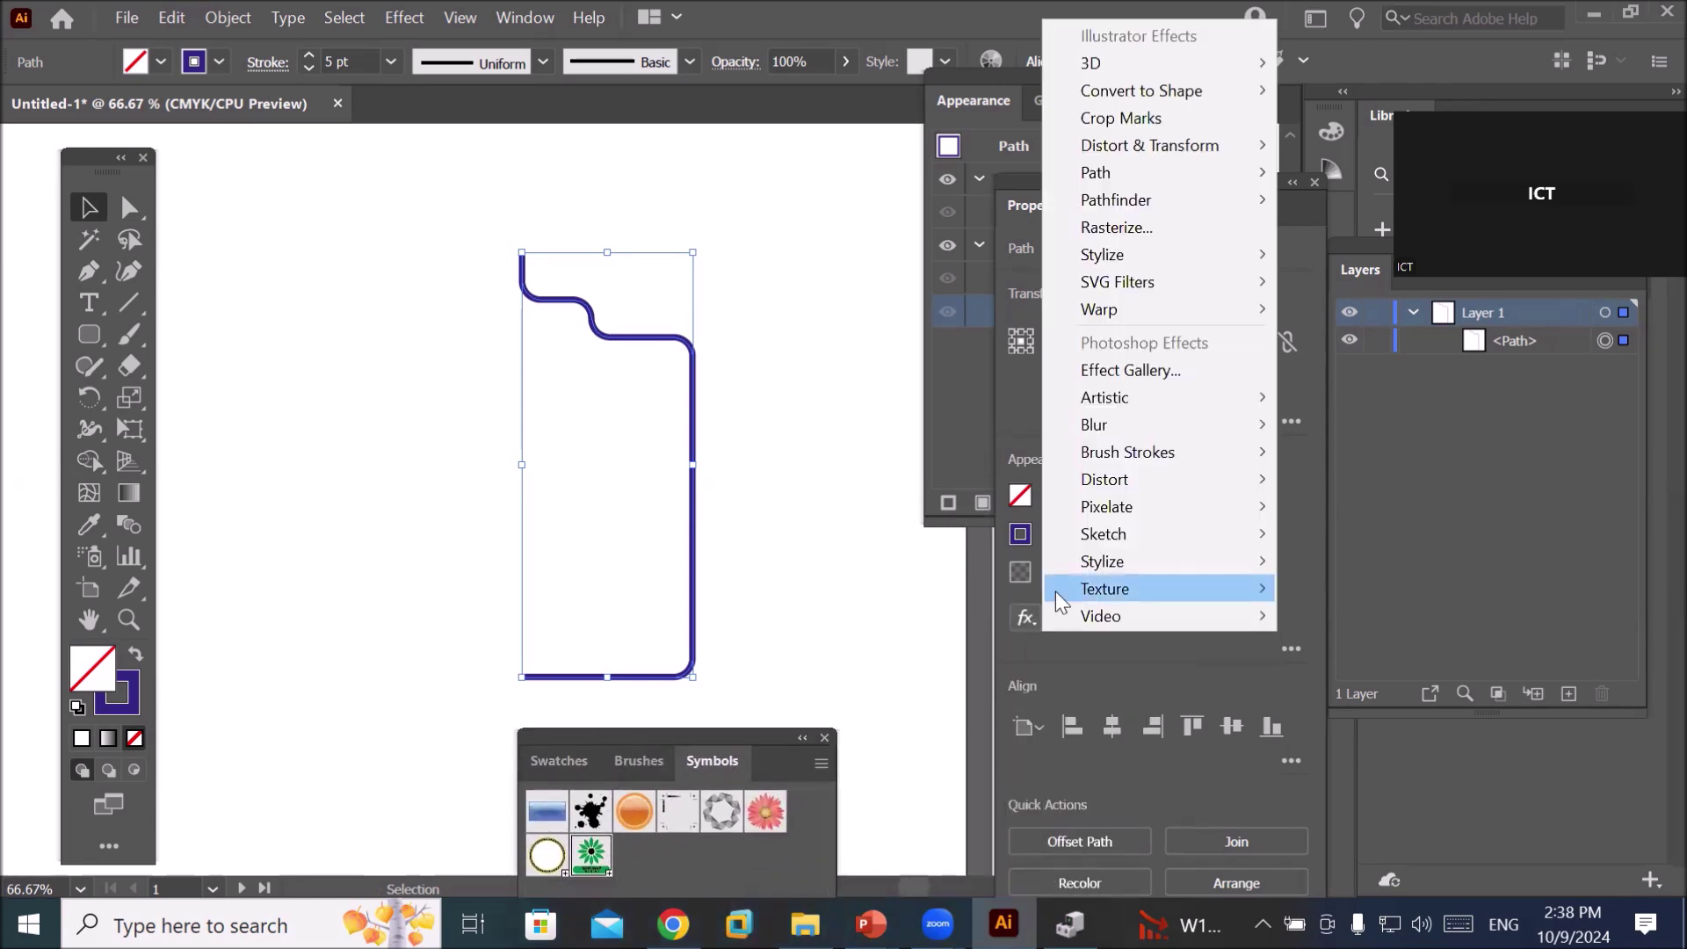
mouse_move(1133, 63)
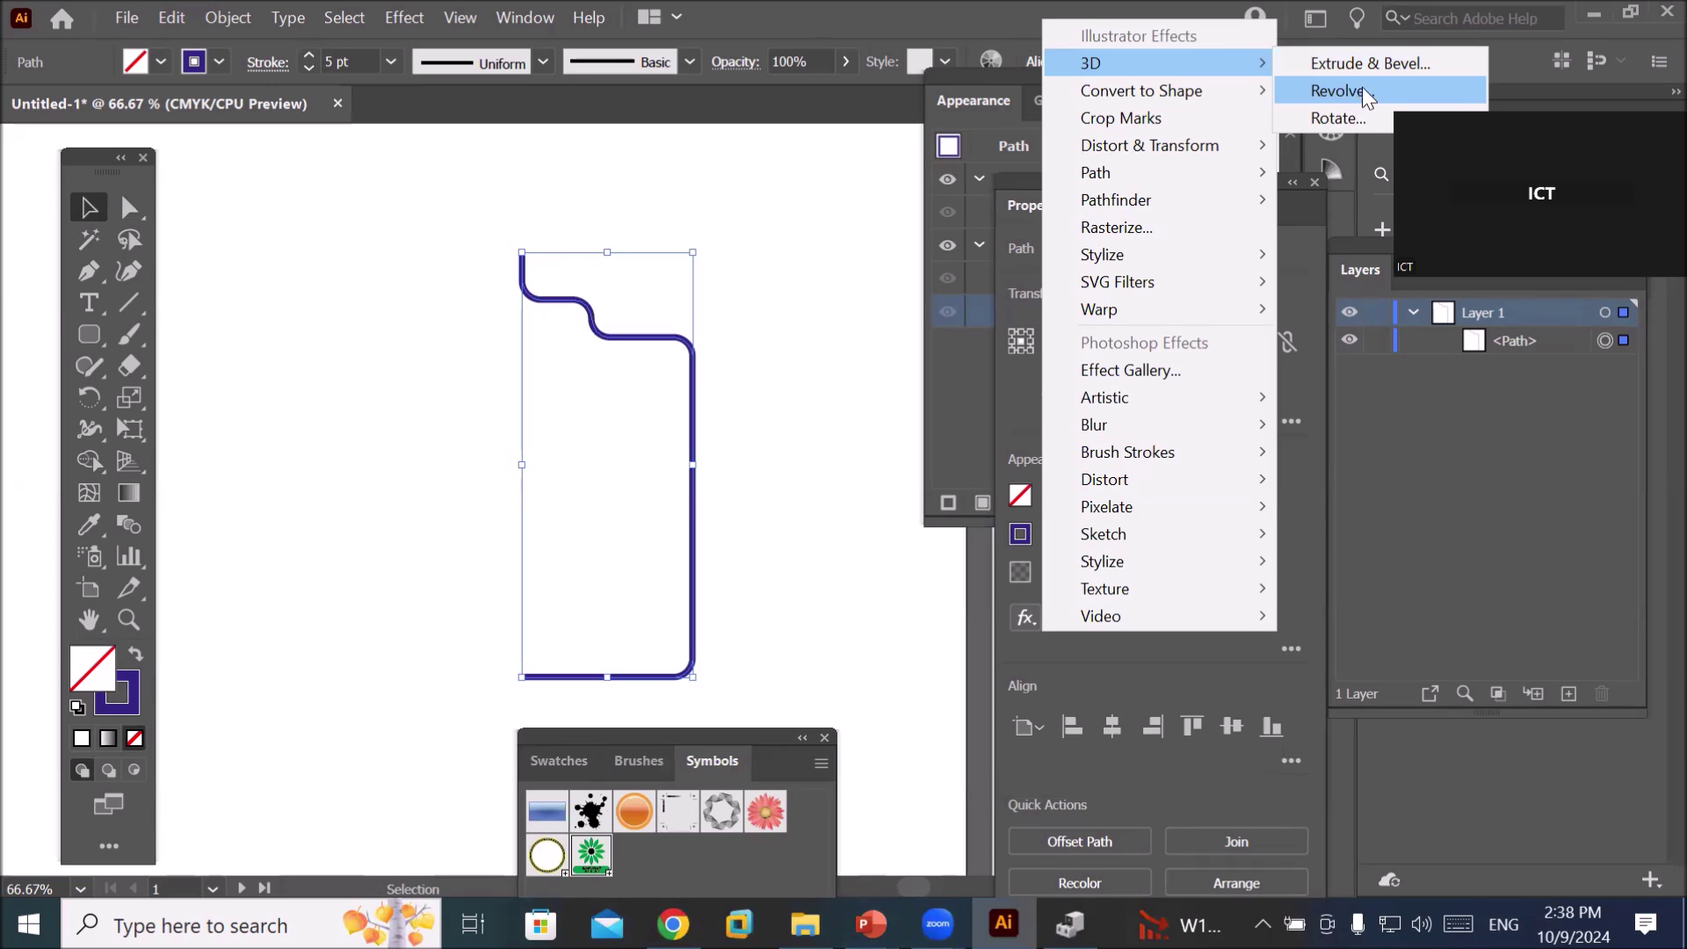
click(1362, 91)
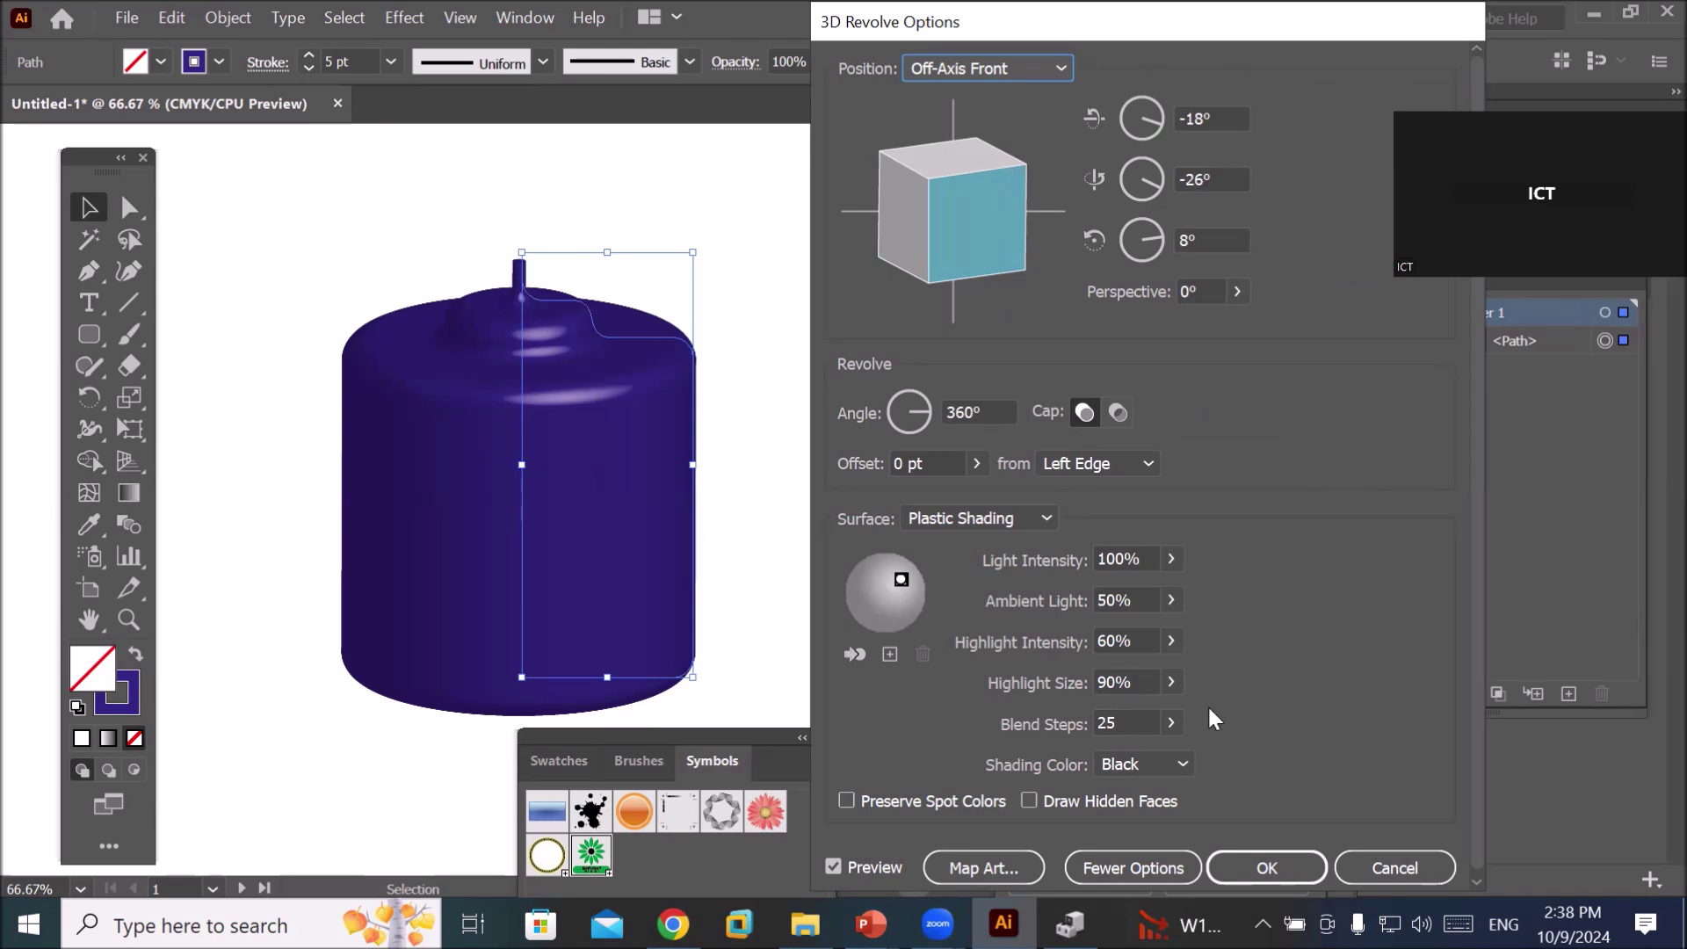
- Accept 3D Revolve with Off-Axis Front, 360° angle and Plastic Shading
click(1239, 870)
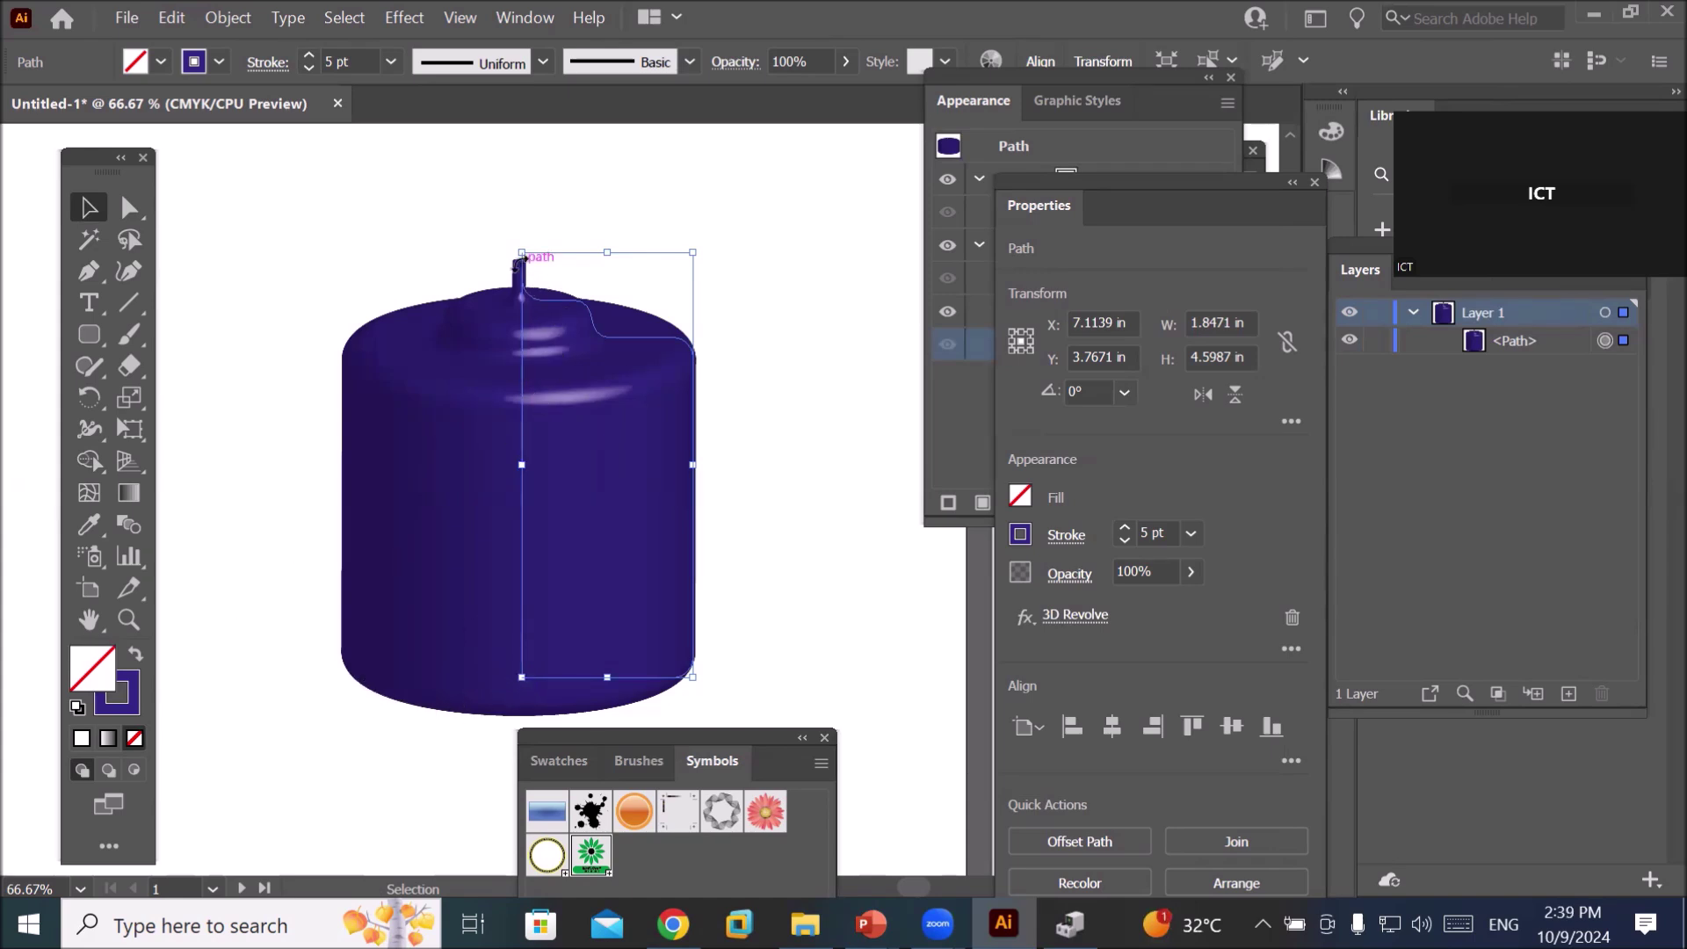
- Zoom the bottle to 100% and switch to Direct Selection
key(ctrl+1)
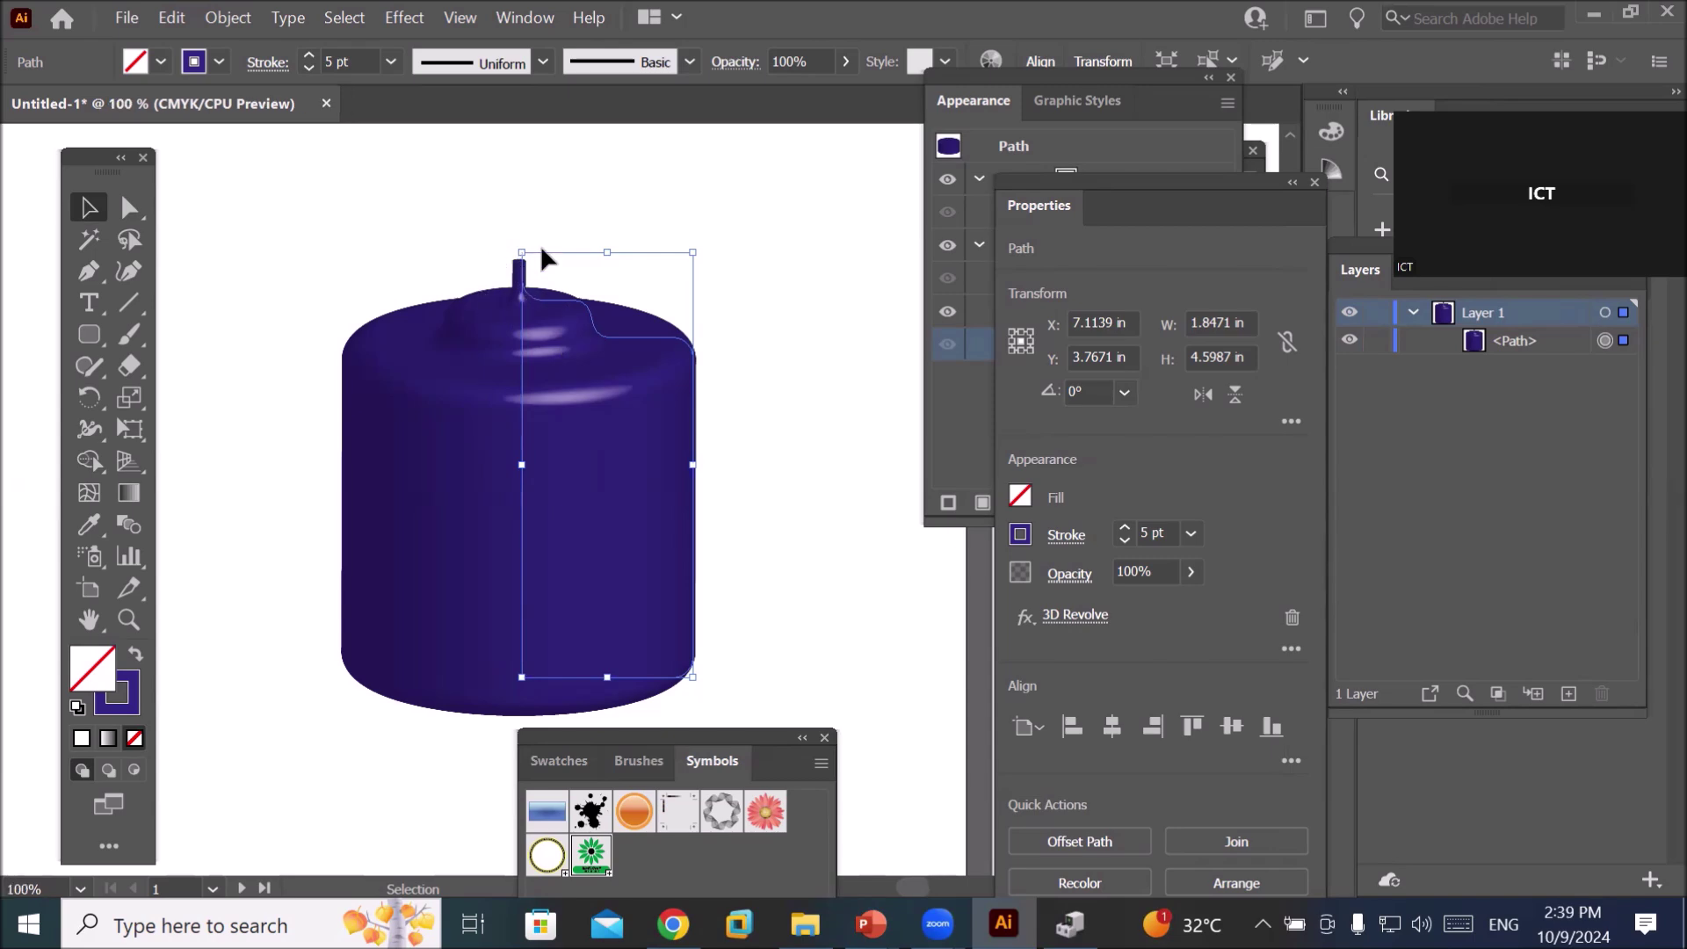
scroll(542, 250, up, 2)
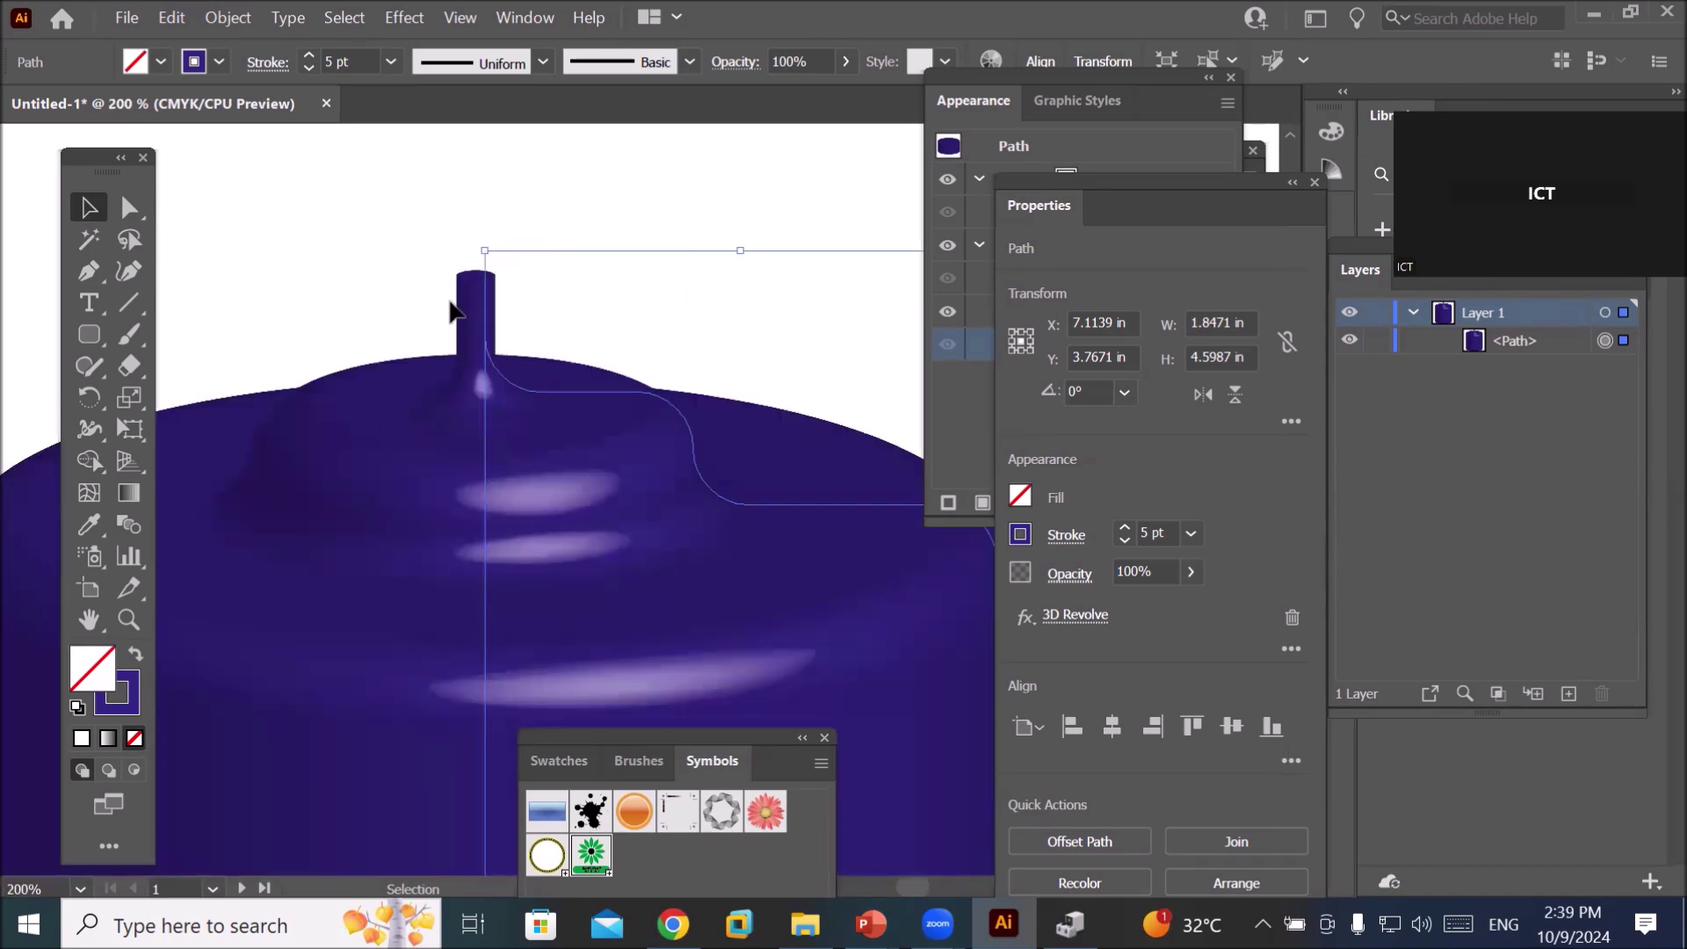
scroll(450, 310, down, 4)
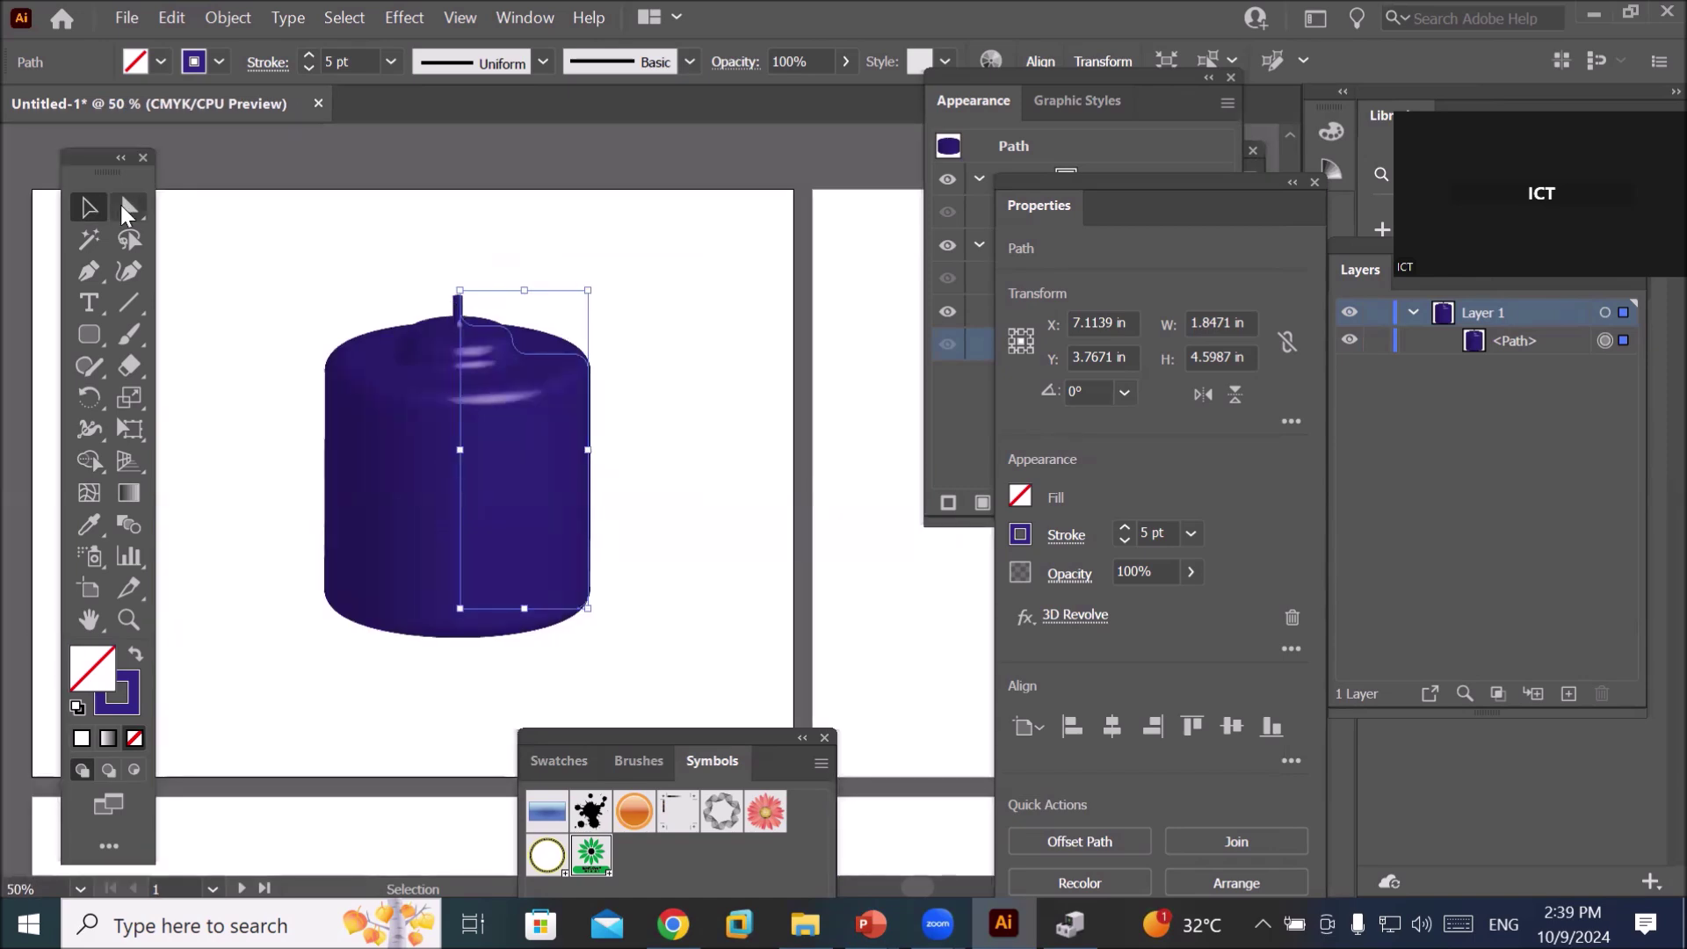
click(128, 210)
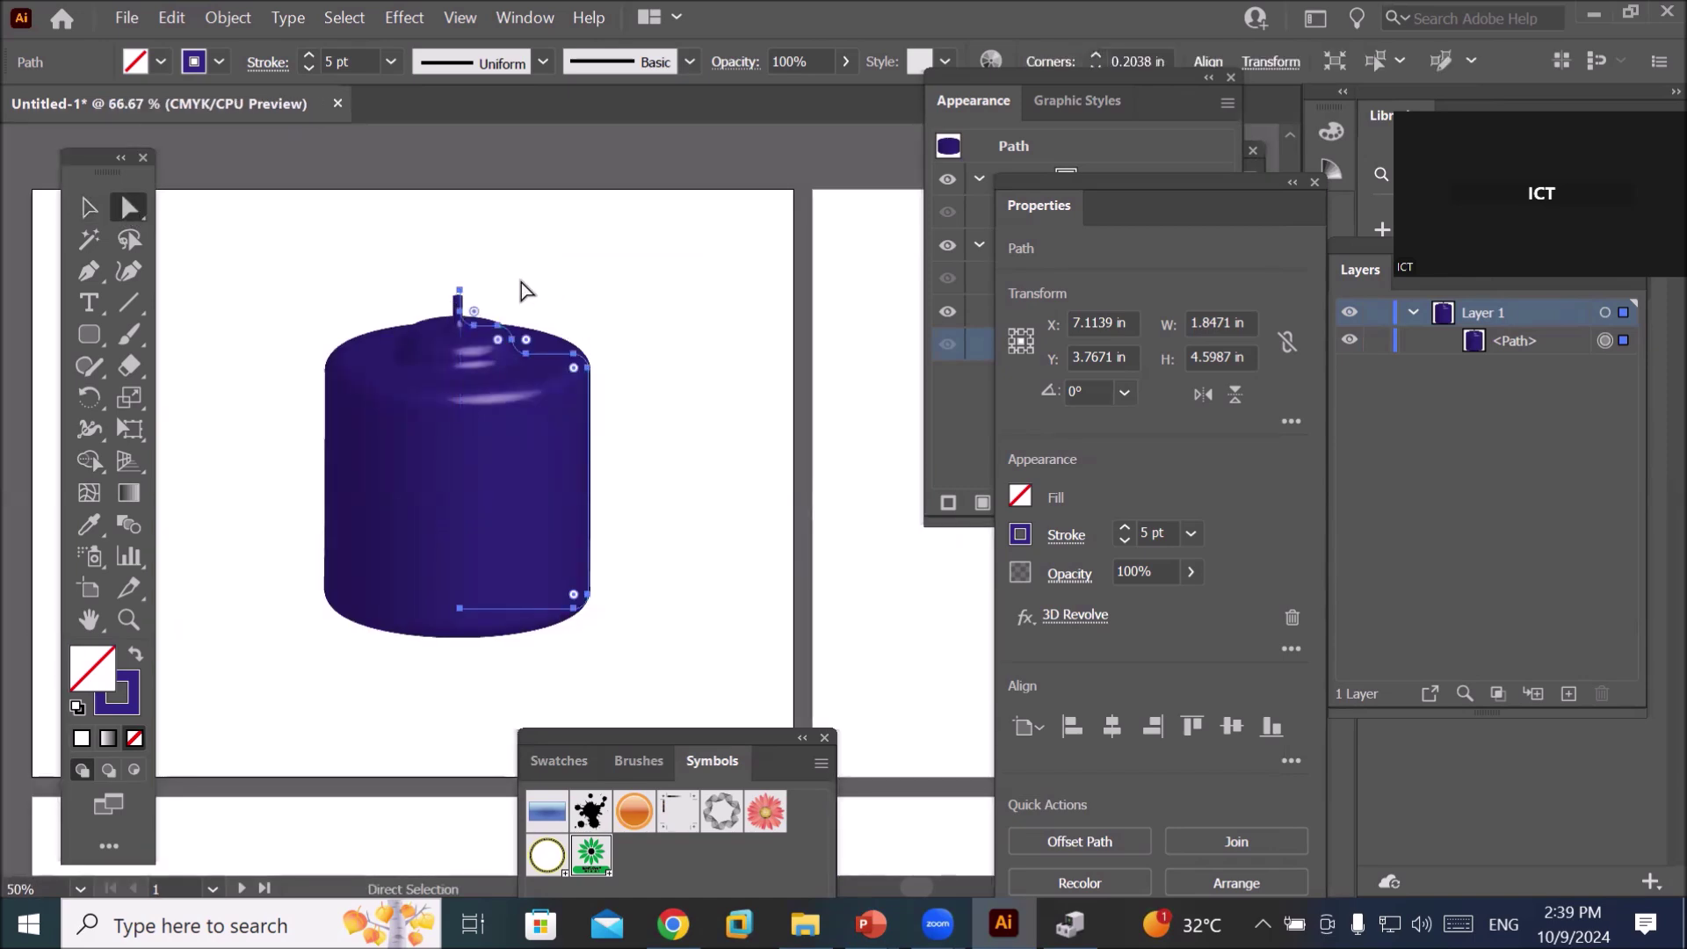
scroll(522, 289, up, 2)
scroll(520, 289, up, 1)
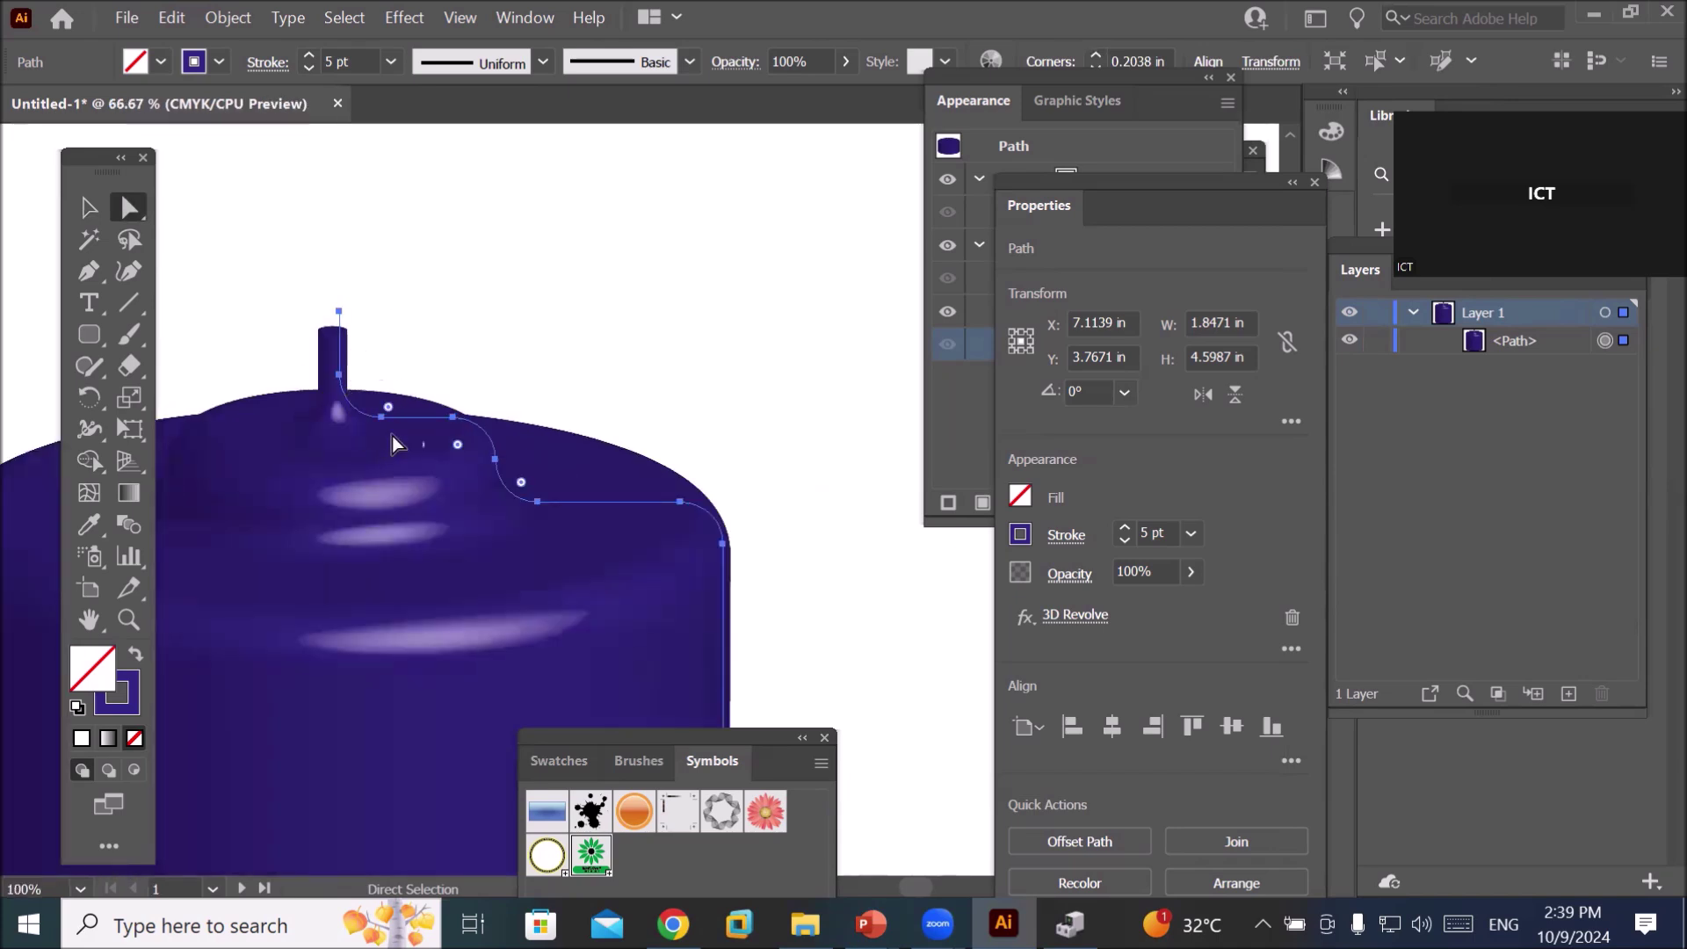
scroll(395, 440, down, 2)
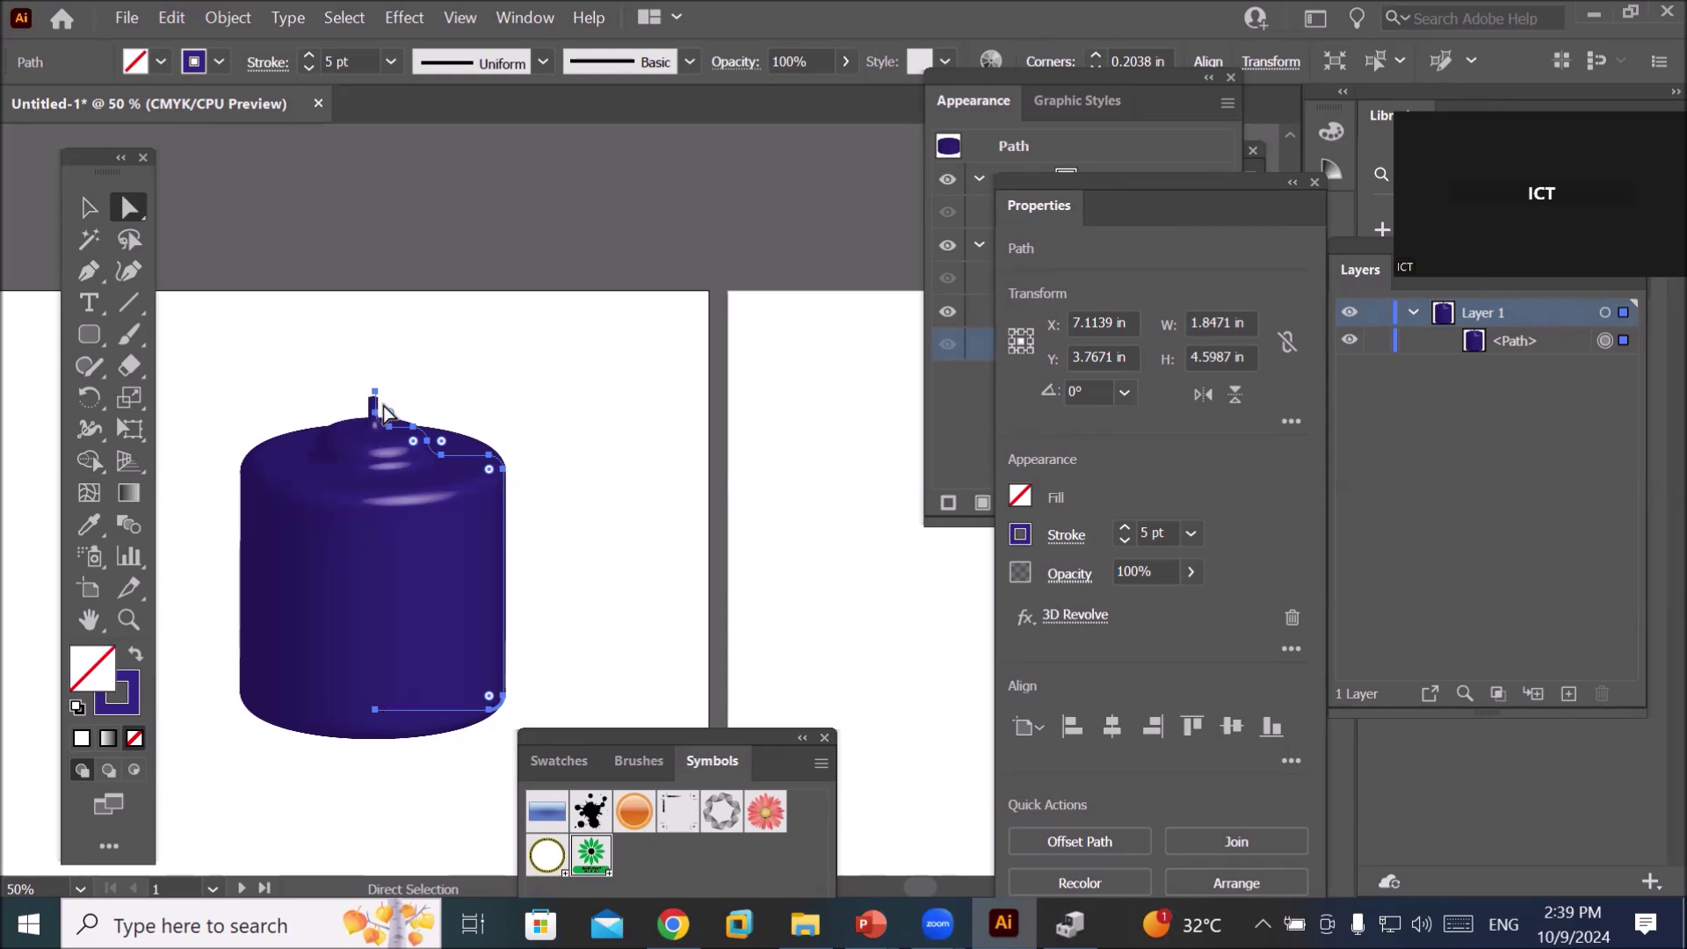
scroll(402, 364, up, 2)
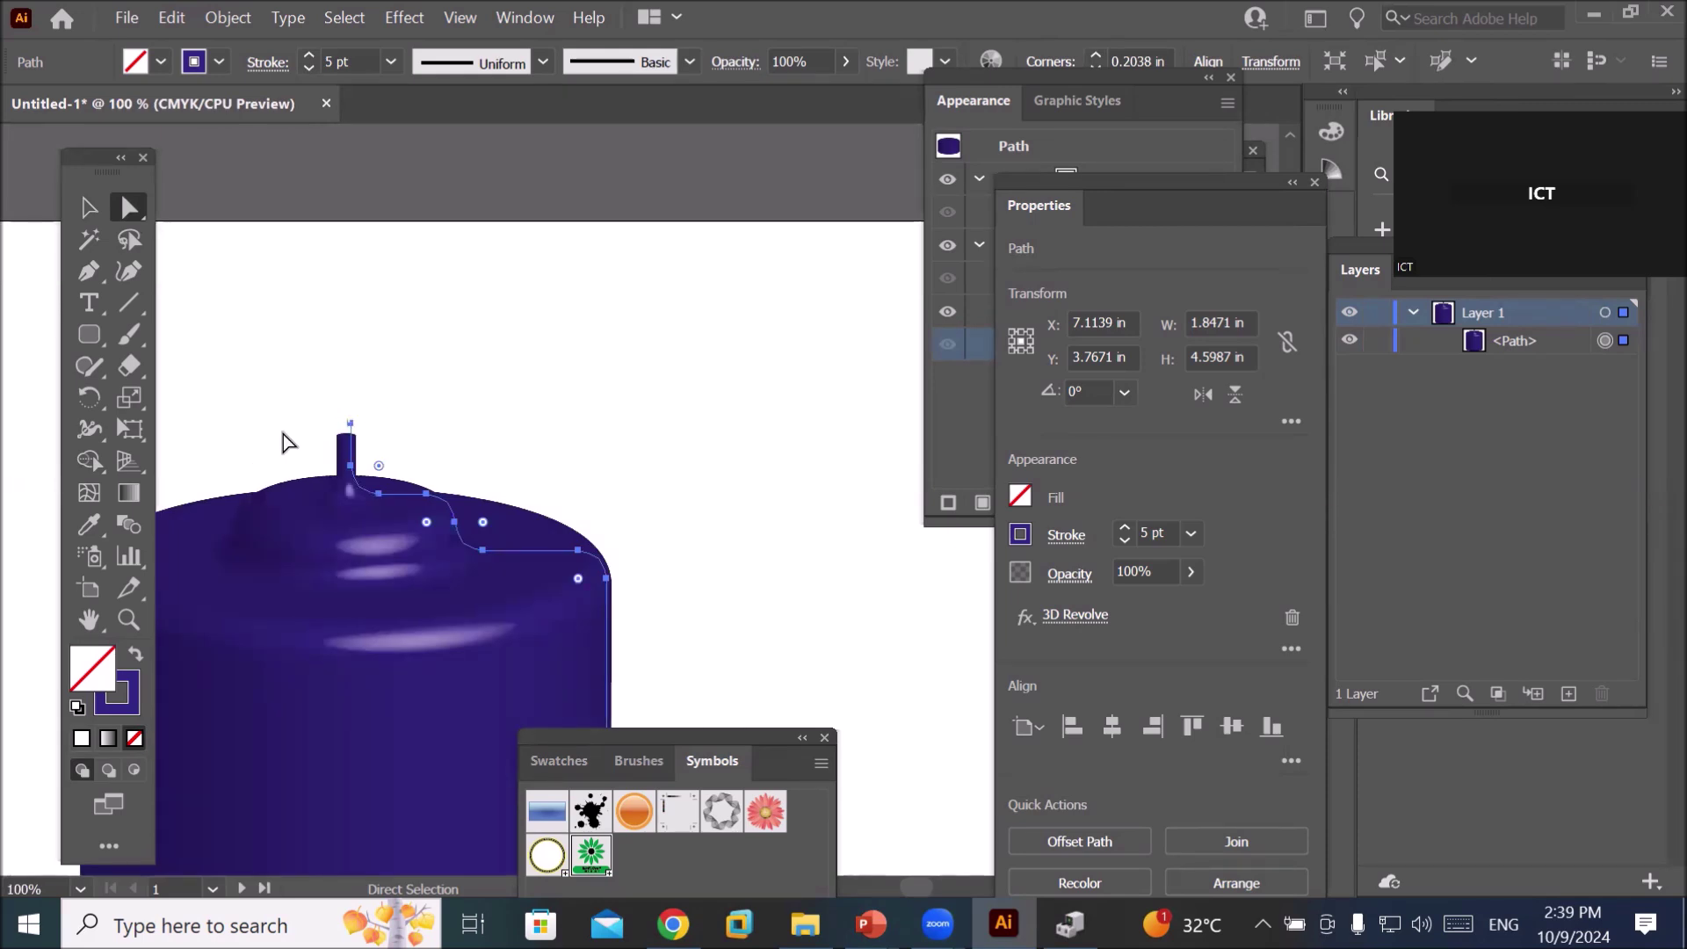
- Marquee-select the spout anchors and nudge them right twice to widen the neck
drag(320, 390, 434, 522)
drag(434, 522, 434, 522)
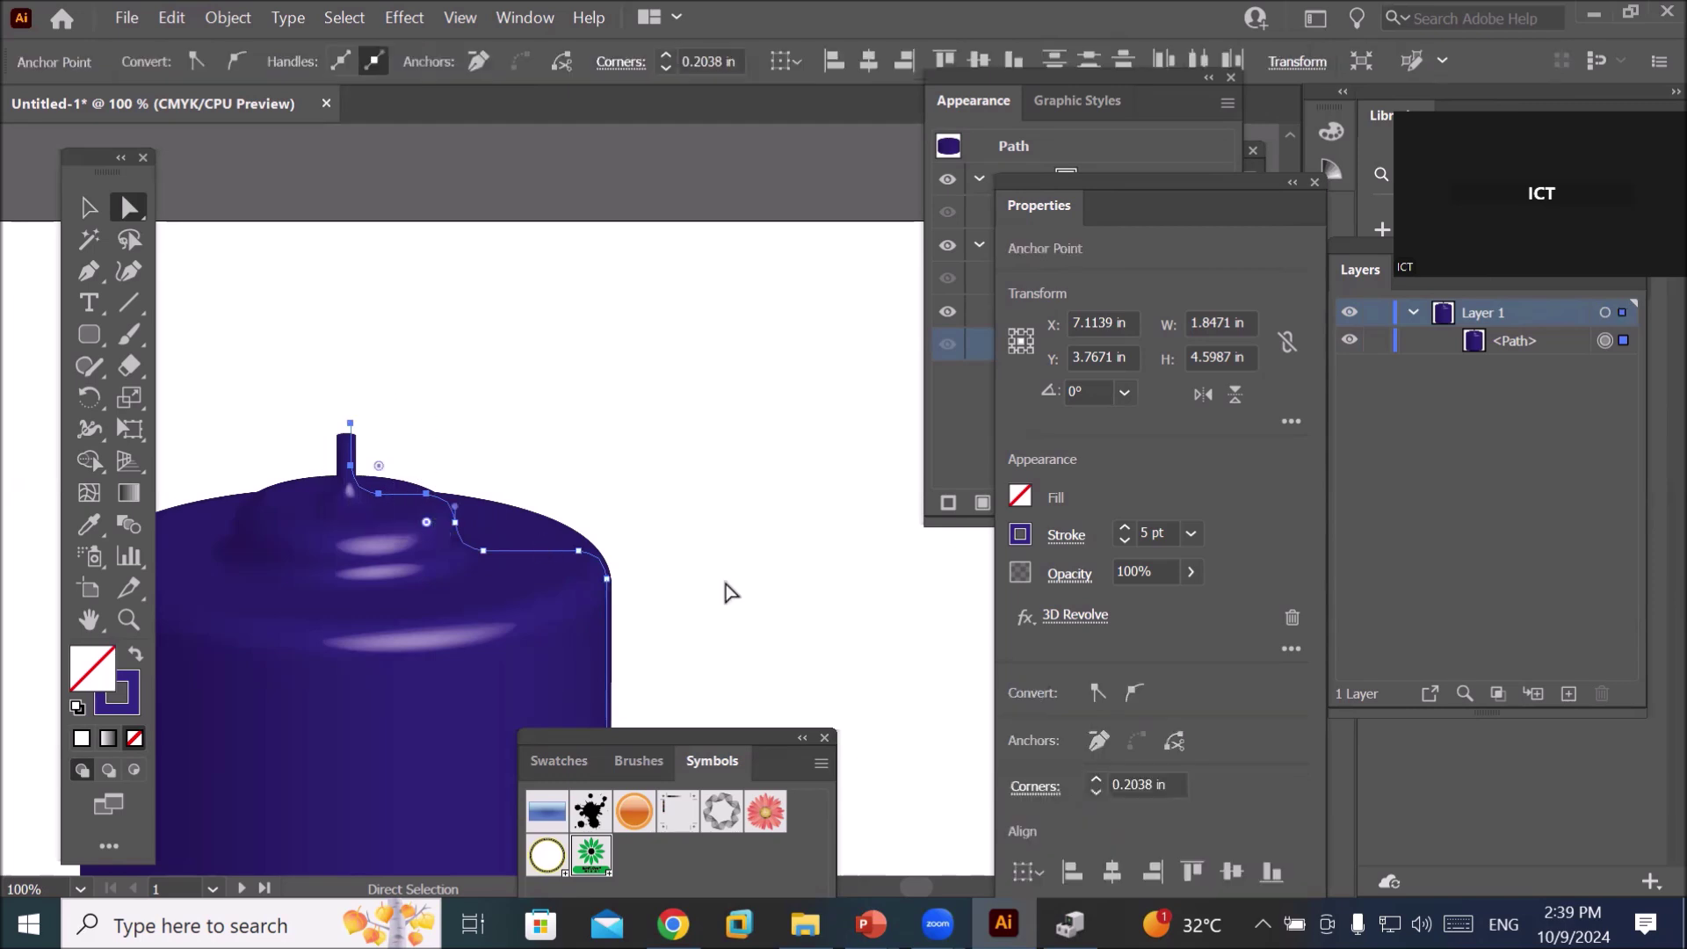
key(Right)
key(Right)
key(Right)
key(Right)
key(Right)
key(Right)
key(Right)
key(Right)
key(Right)
key(Right)
key(Right)
key(Right)
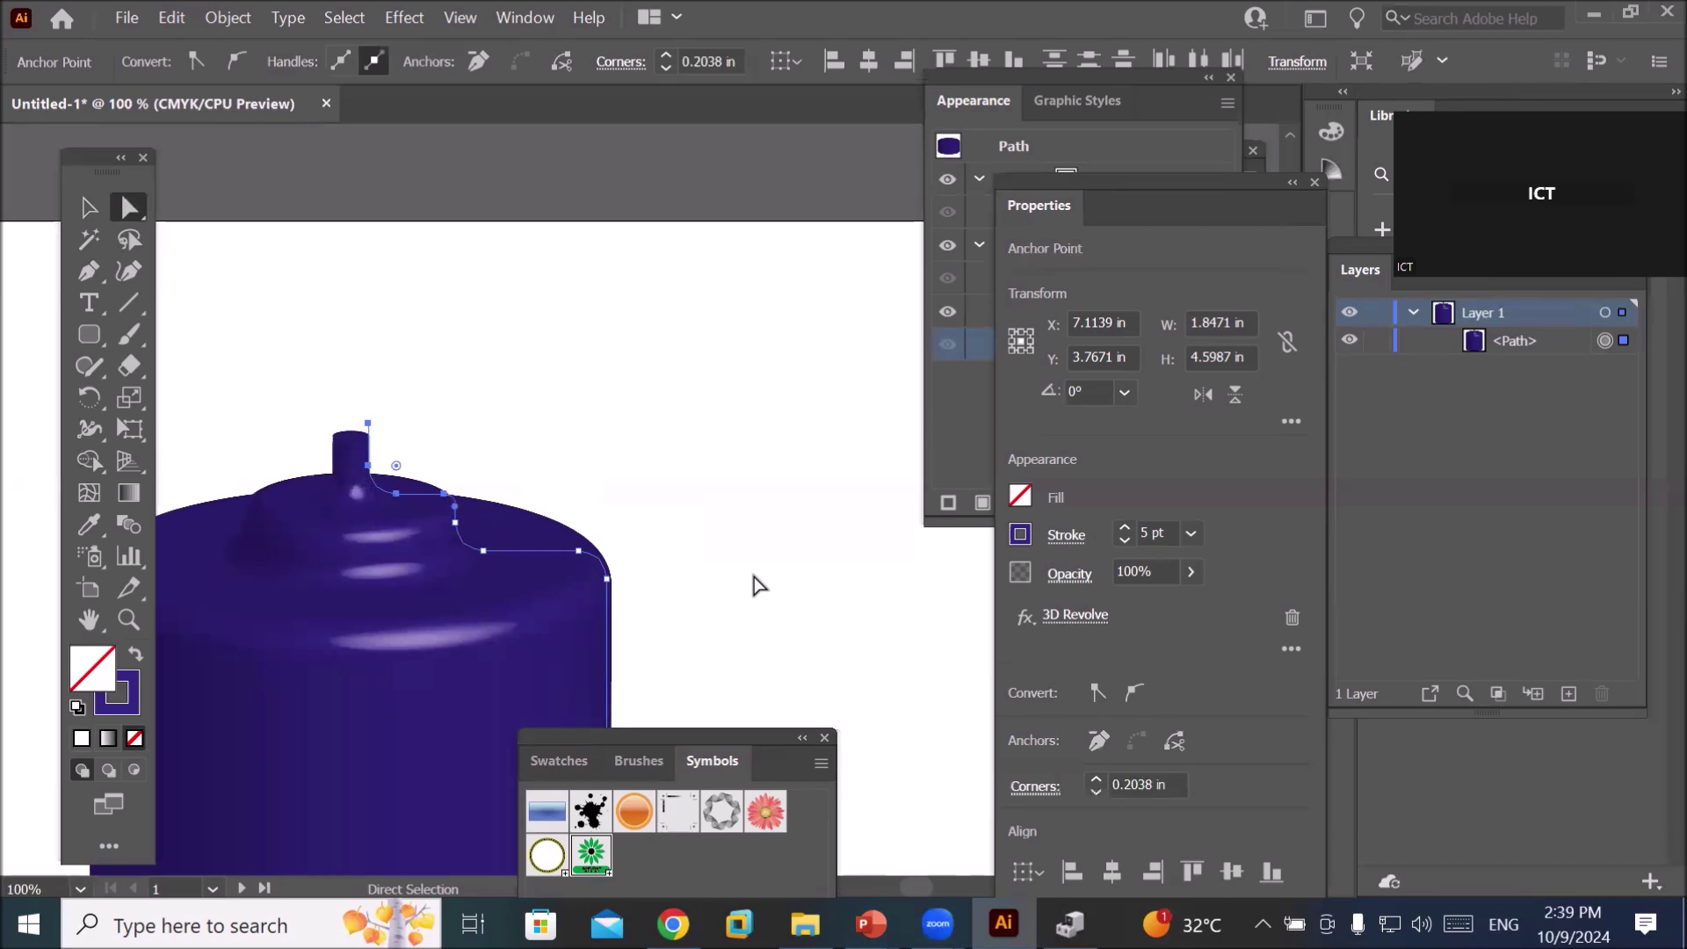
key(Right)
key(Right)
key(Right)
key(Right)
key(Right)
key(Right)
key(Right)
key(Right)
key(Right)
key(Right)
key(Right)
key(Right)
key(Right)
key(Right)
key(Right)
key(Right)
key(Right)
key(Right)
key(Right)
key(Right)
key(Right)
key(Right)
key(Right)
key(Right)
key(Right)
key(Right)
key(Right)
key(Right)
key(Right)
key(Right)
key(Right)
key(Right)
key(Right)
key(Right)
key(Right)
key(Right)
key(Right)
key(Right)
key(Right)
key(Right)
key(Right)
key(Right)
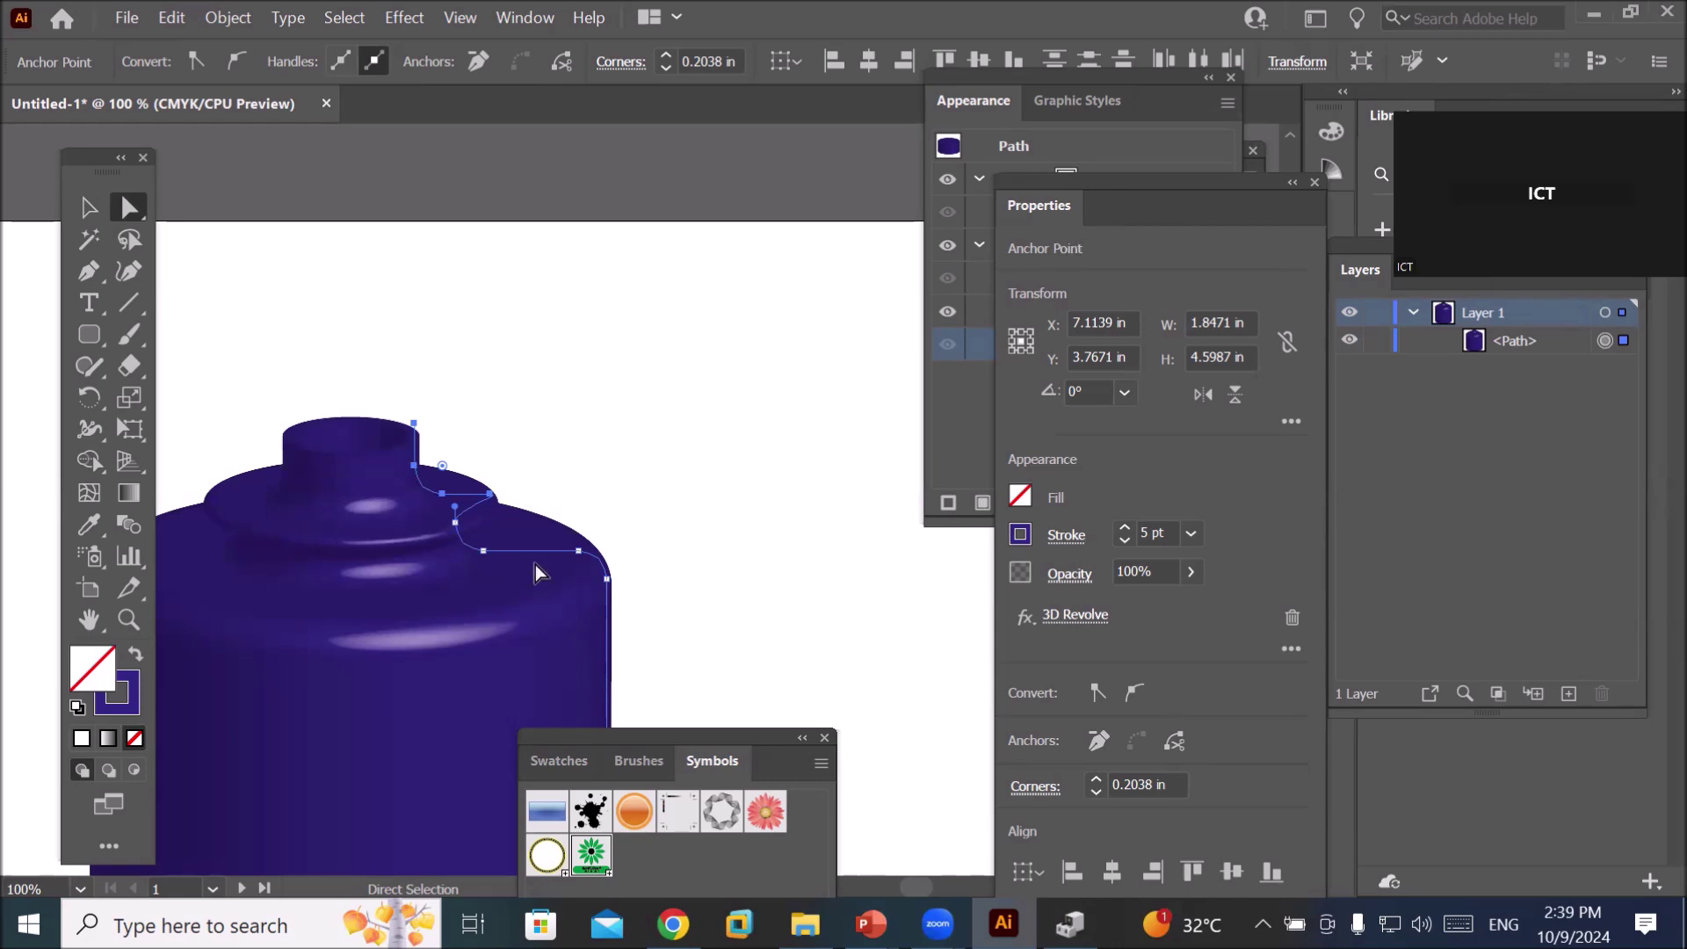
click(456, 525)
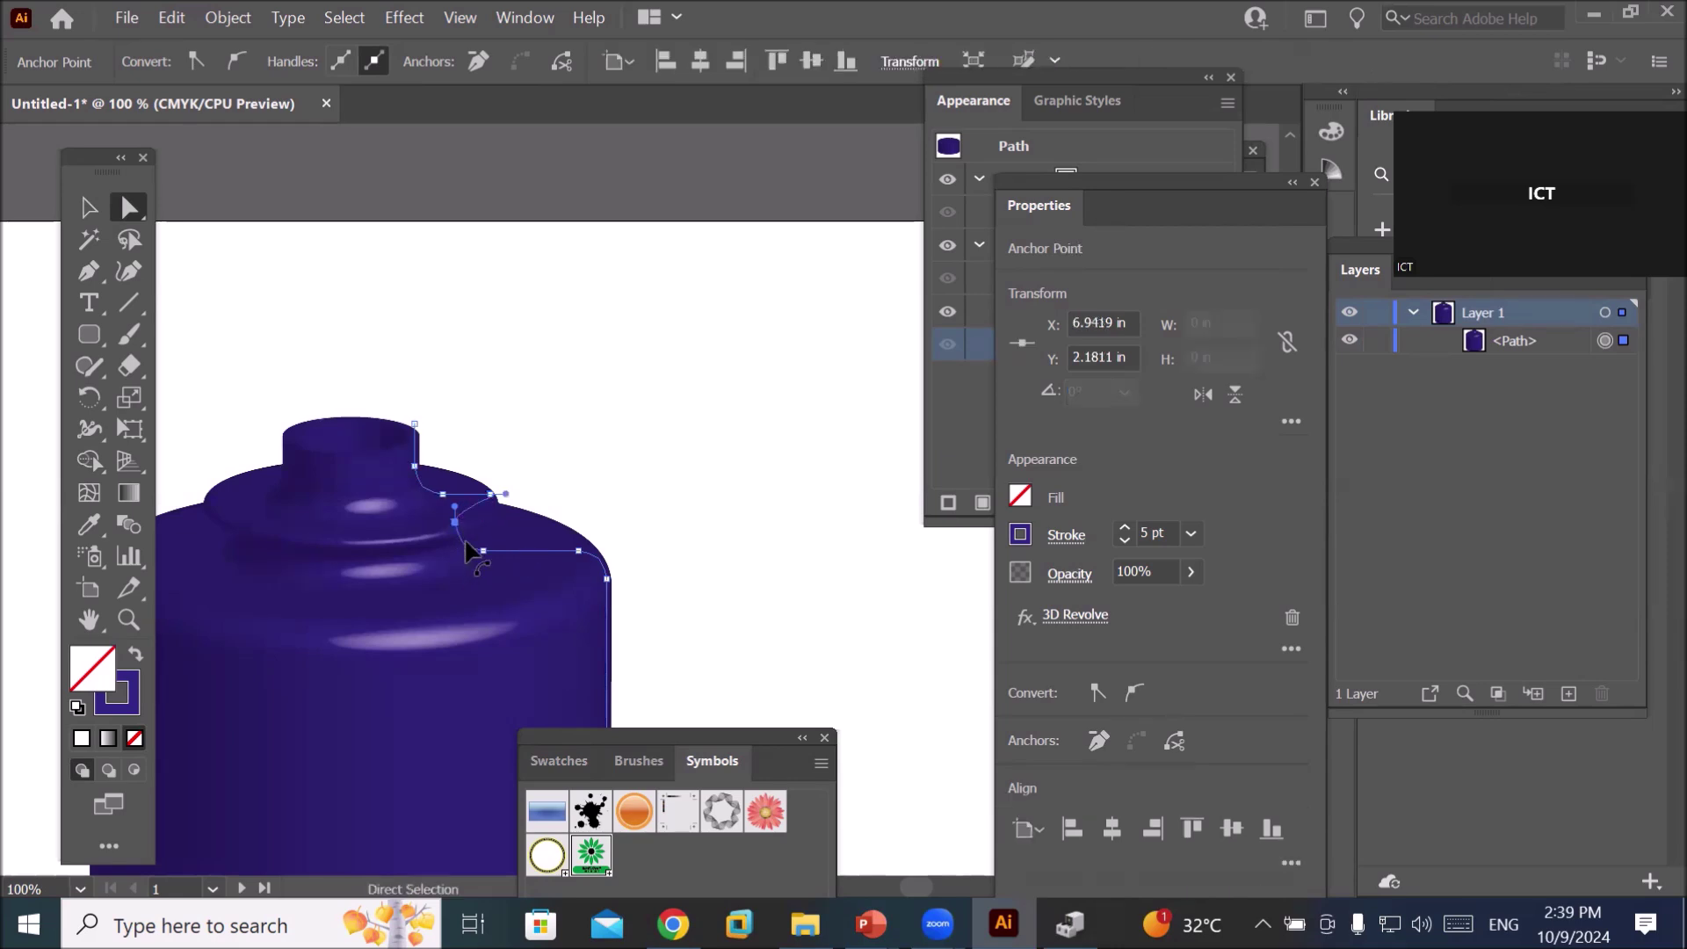
- Nudge the top and shoulder anchors right to broaden the neck and shoulder
shift+click(484, 551)
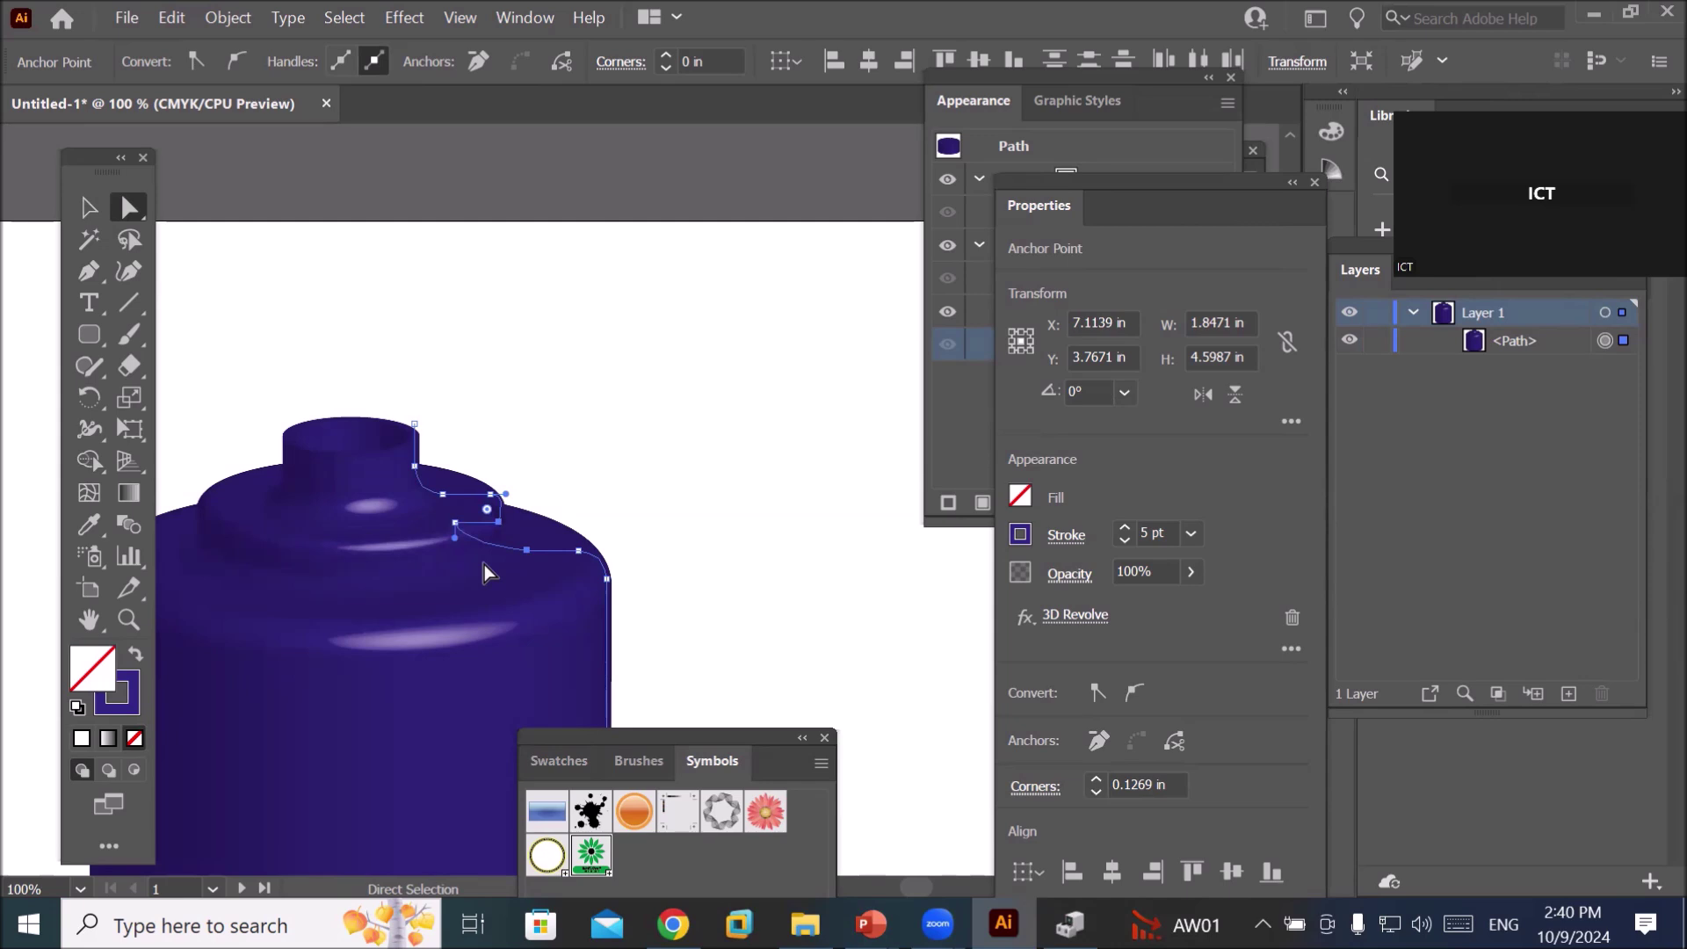
mouse_move(401, 391)
mouse_down()
mouse_move(427, 492)
mouse_move(492, 507)
mouse_up()
key(Right)
key(Right)
key(Right)
key(Right)
key(Right)
key(Right)
key(Right)
key(Right)
key(Right)
key(Right)
key(Right)
key(Right)
key(Right)
key(Right)
key(Right)
key(Right)
key(Right)
key(Right)
key(Right)
key(Right)
key(Right)
key(Right)
key(Right)
key(Right)
key(Right)
click(455, 526)
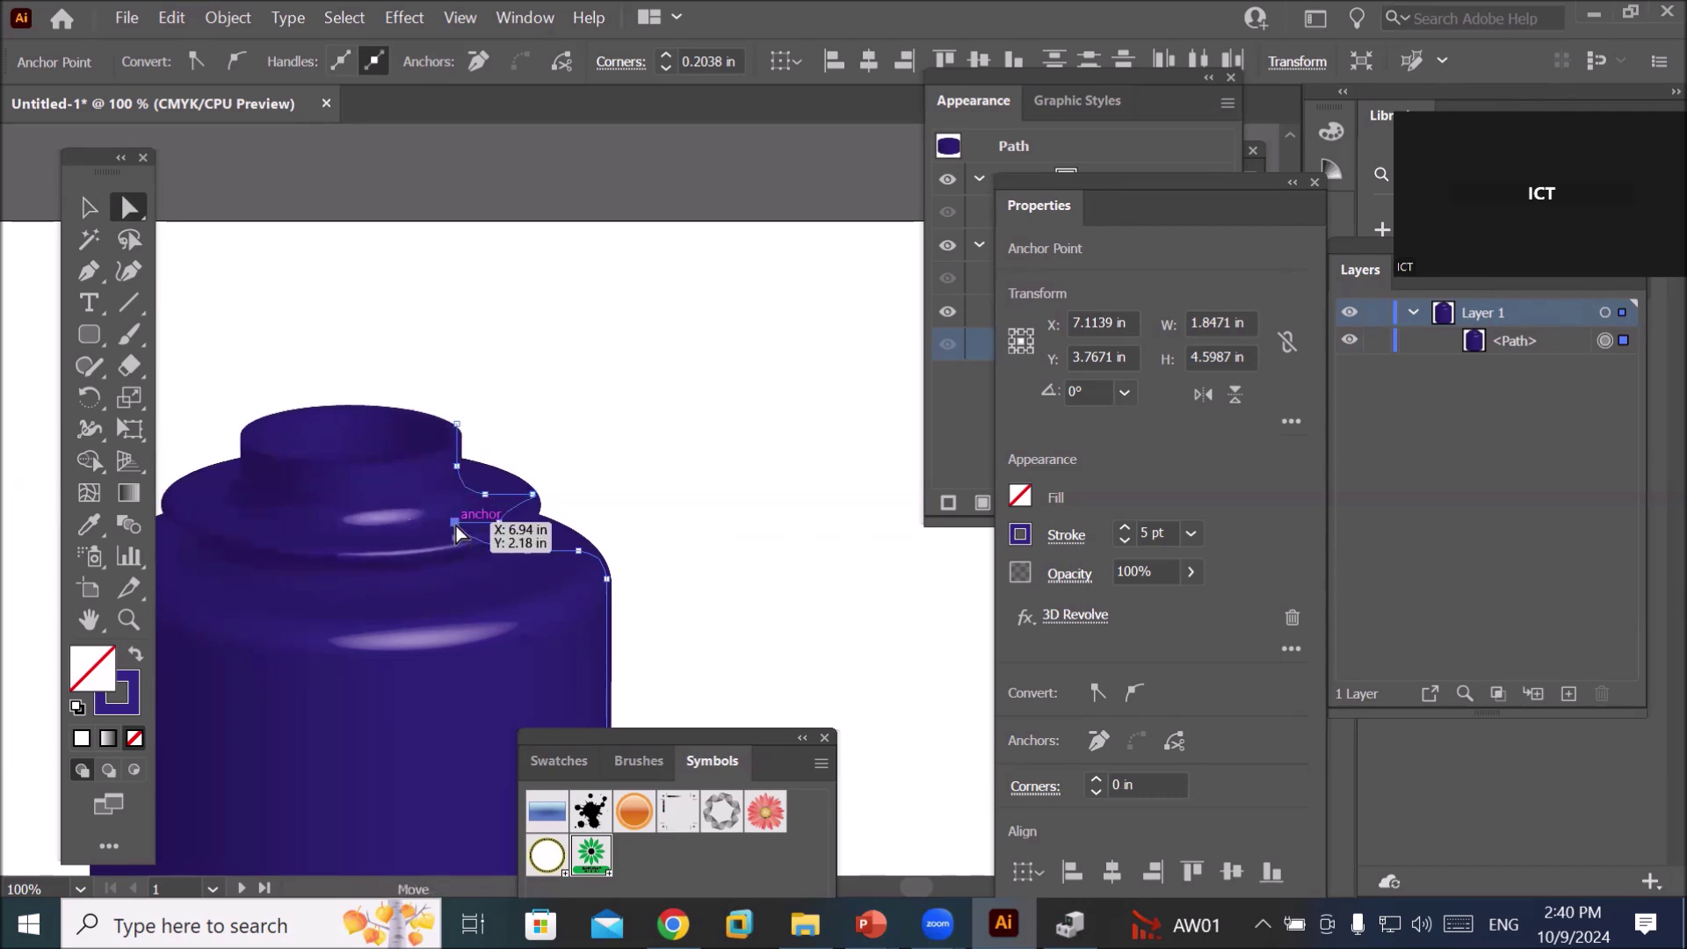
key(Right)
key(Right)
key(Right)
key(Right)
key(Right)
key(Right)
key(Right)
key(Right)
key(Right)
key(Right)
key(Right)
key(Right)
key(Right)
key(Right)
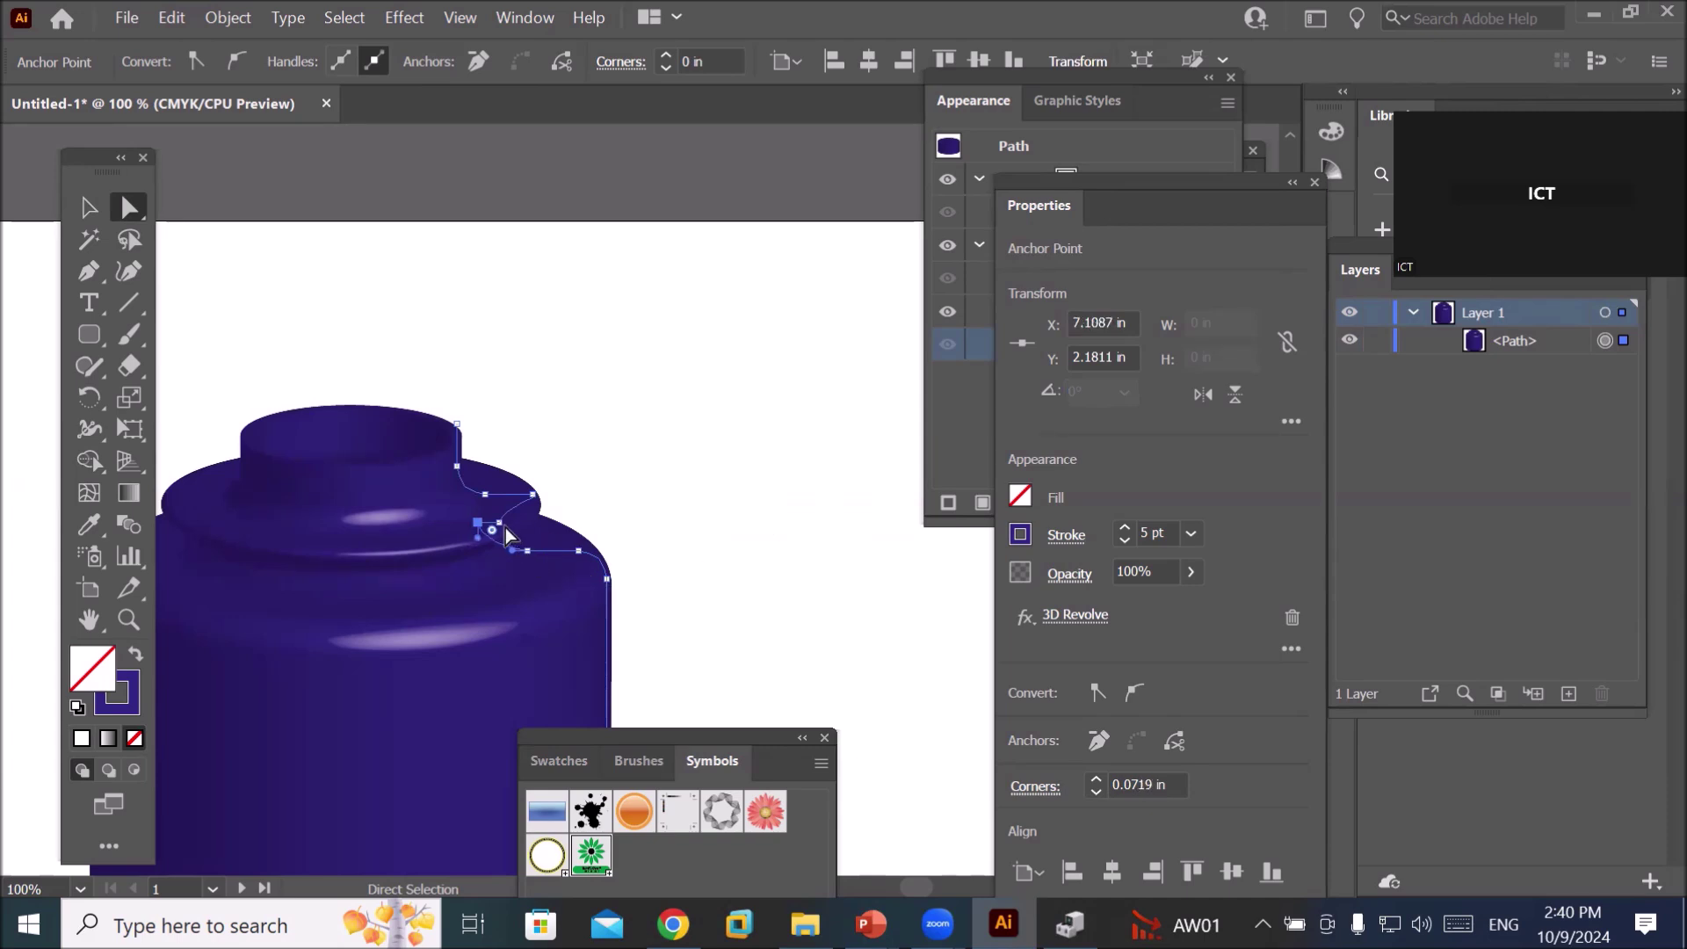
- Nudge the whole profile right to X 7.4197 in, deselect, and fit the artboard in view
click(506, 538)
key(Right)
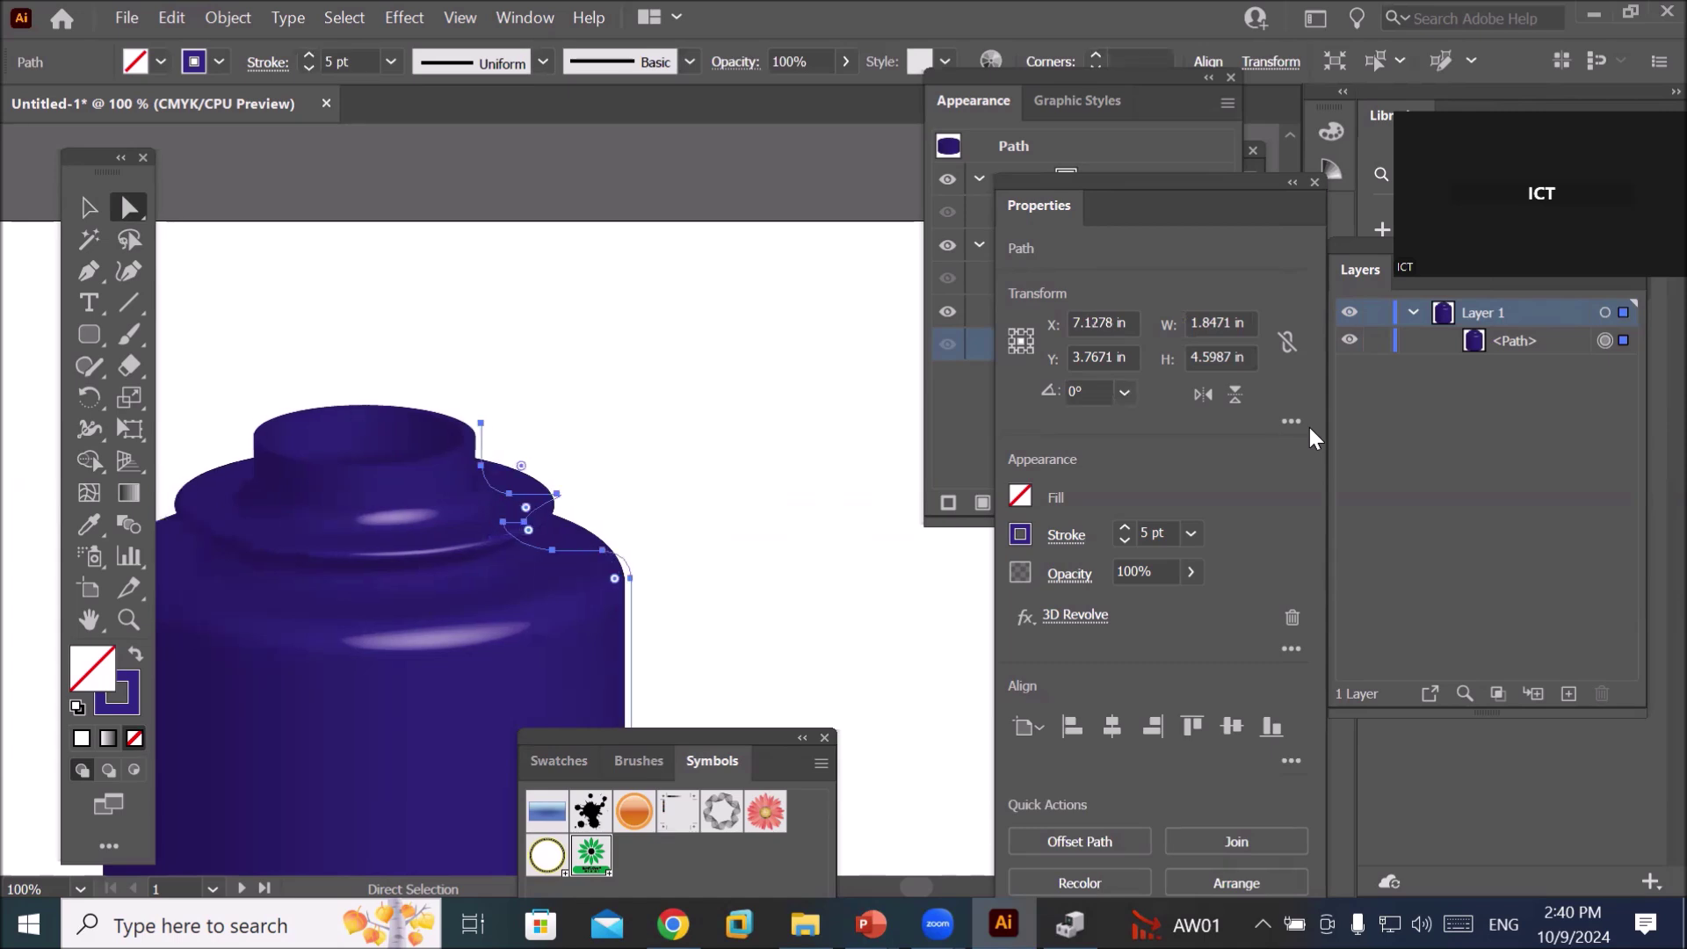
key(shift+Right)
key(shift+Right)
key(Right)
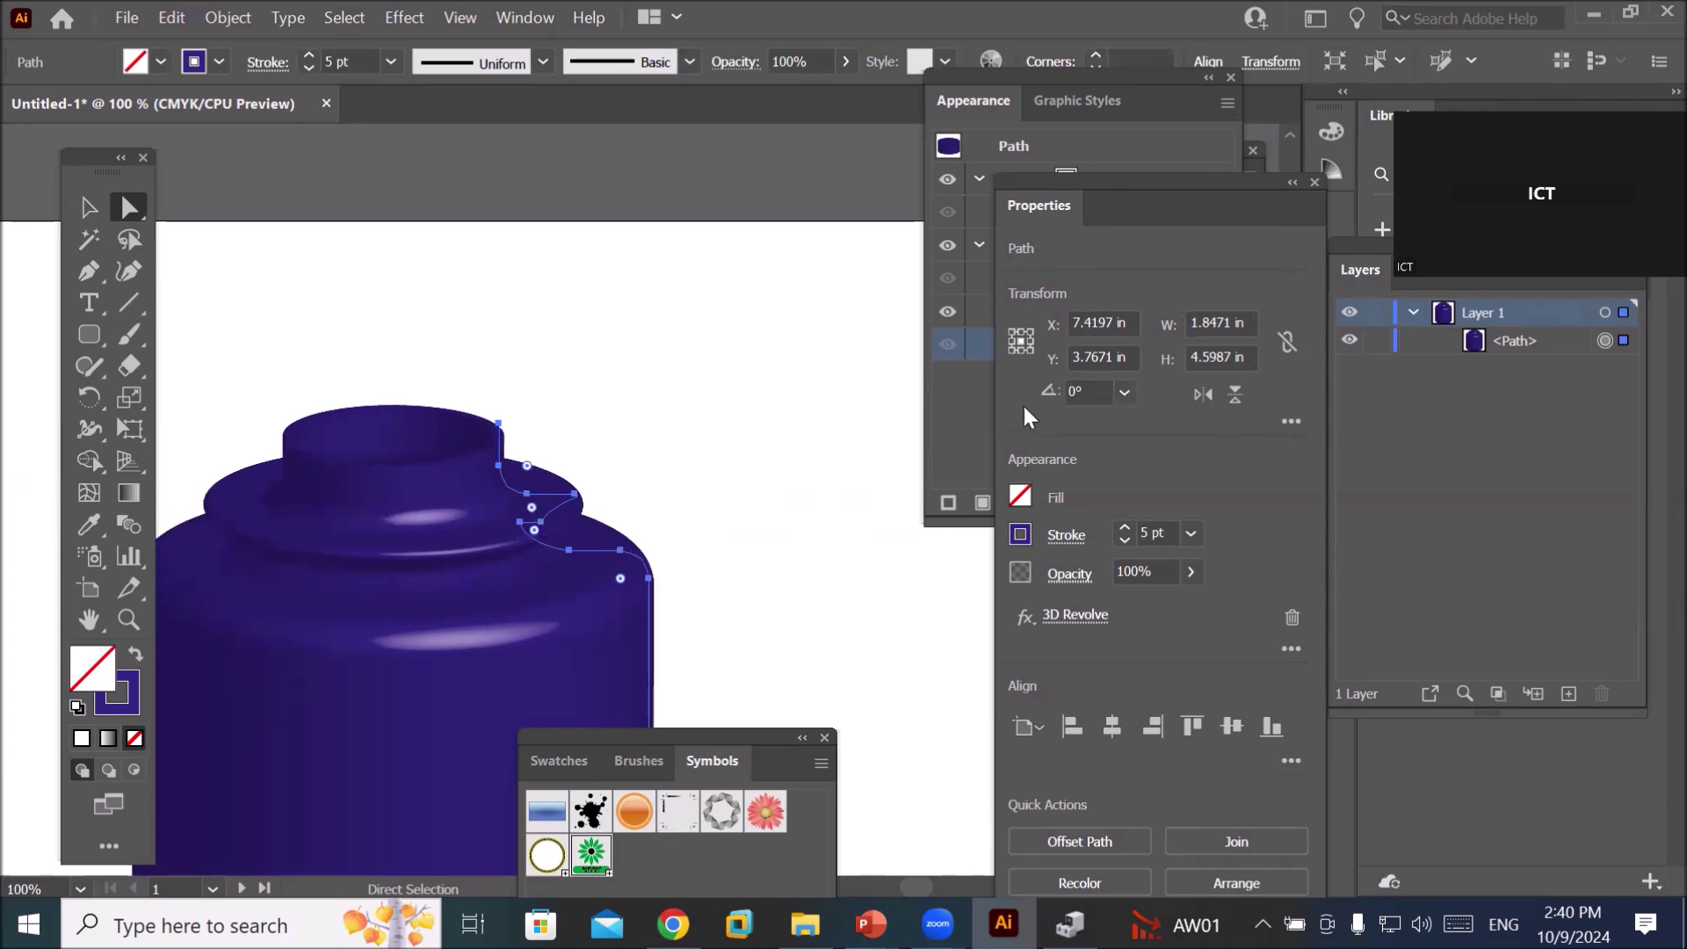
click(104, 204)
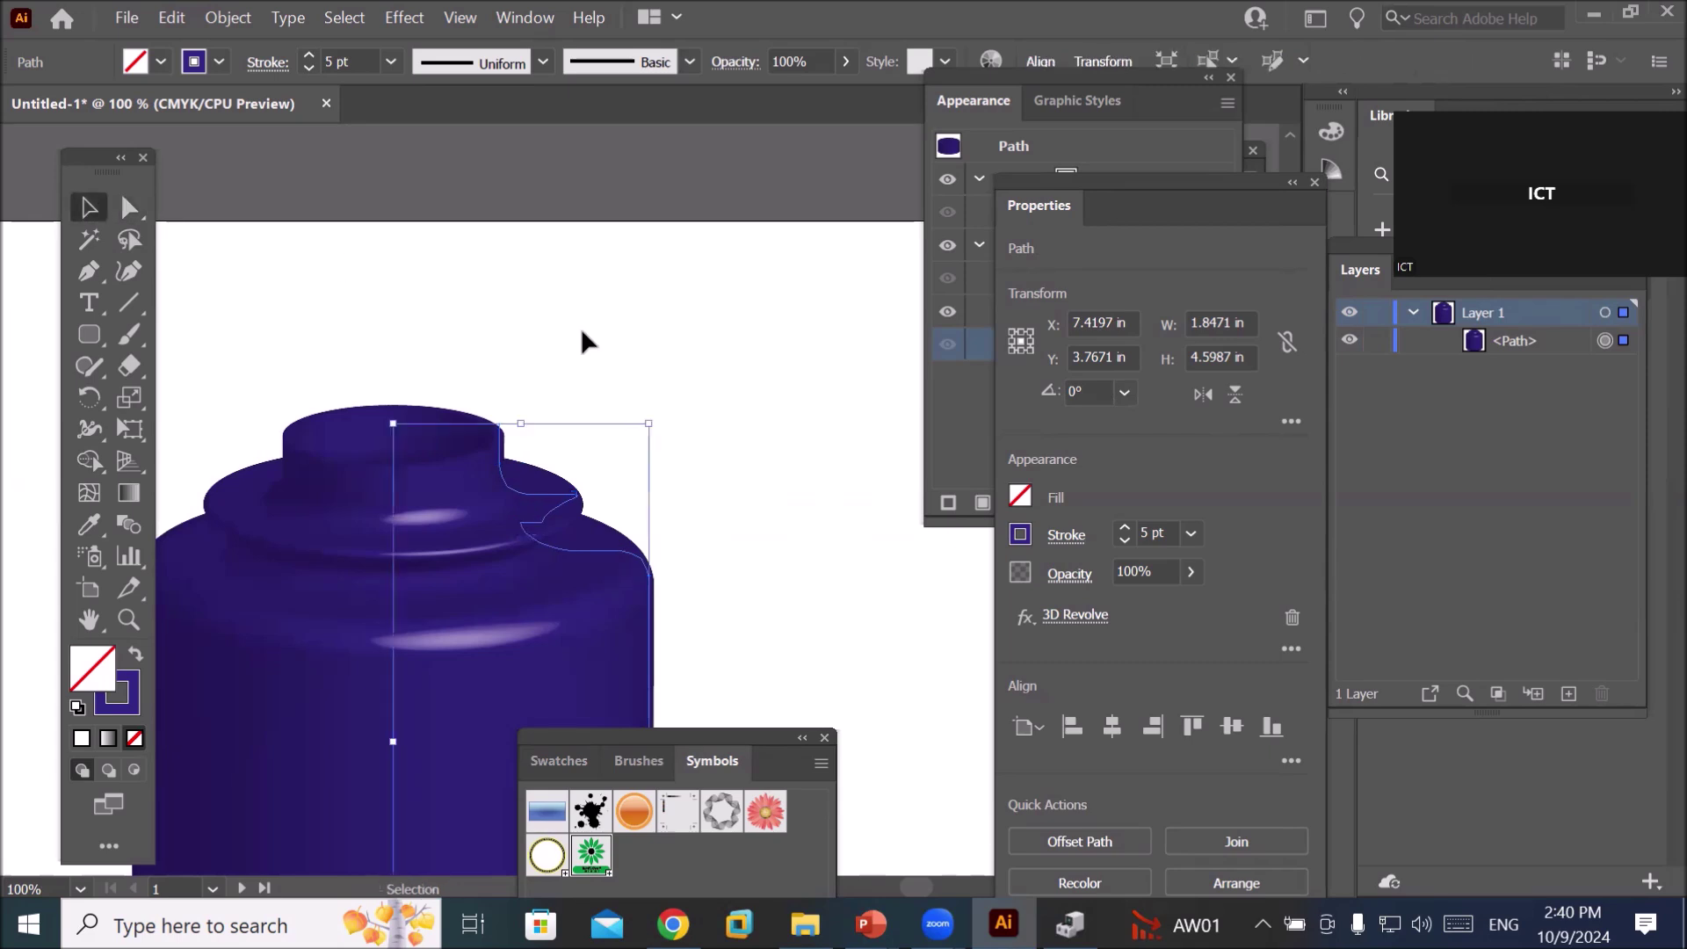
click(730, 395)
key(ctrl+0)
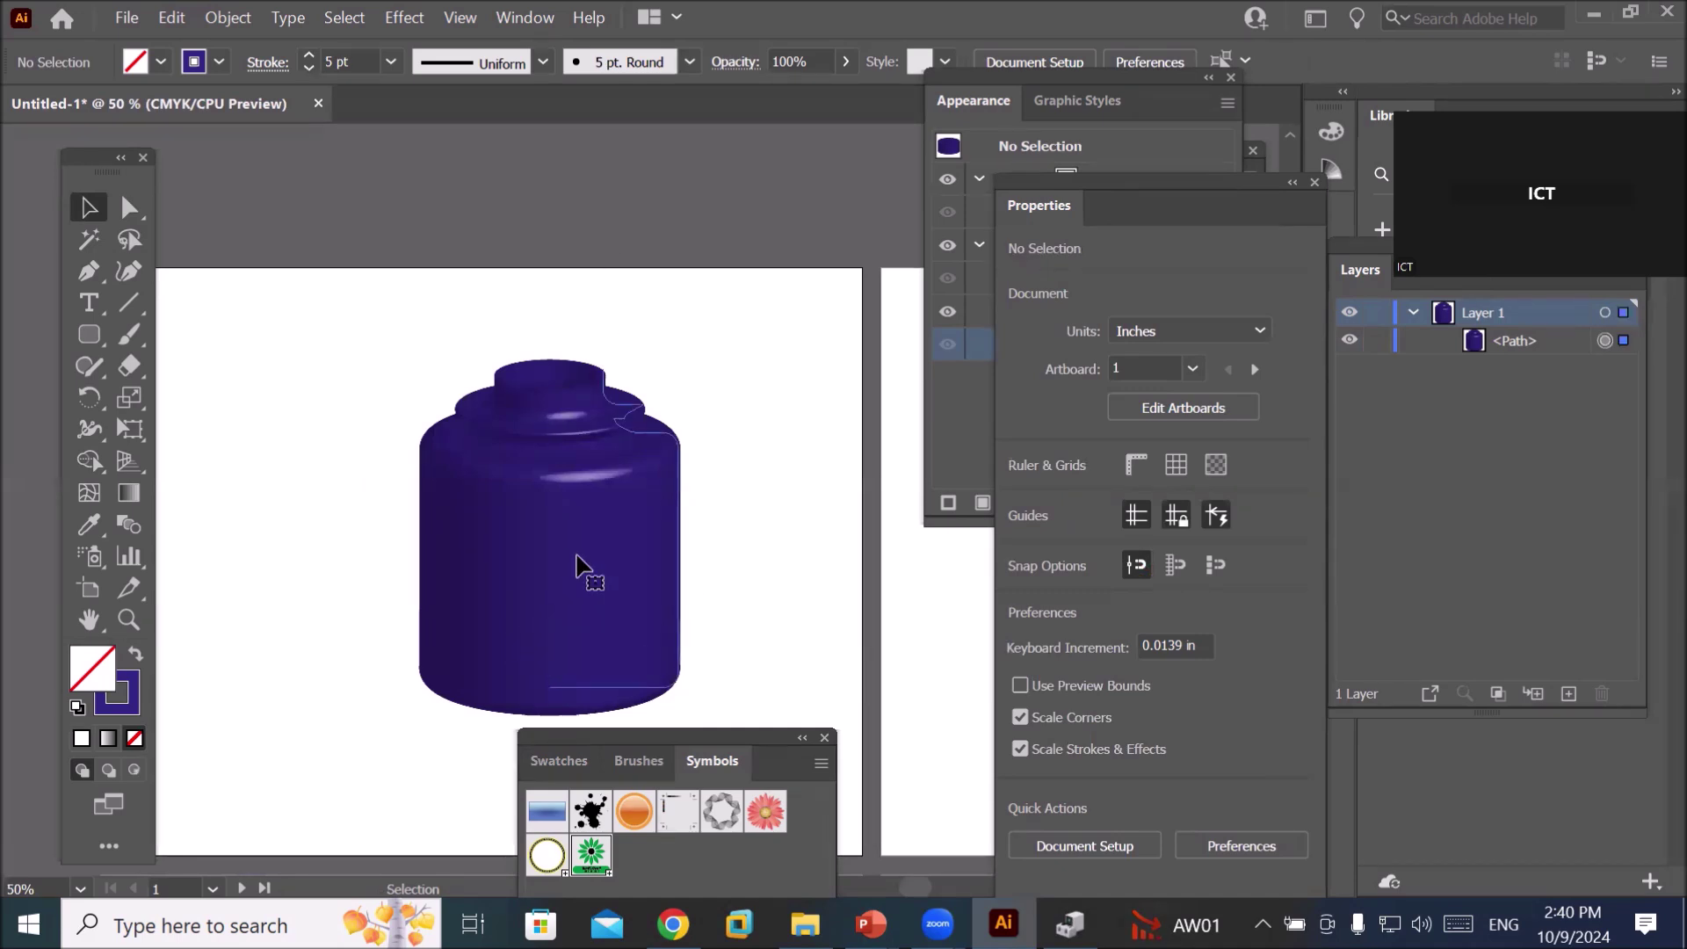
- Change the jar's stroke to CMYK Cyan after briefly trying yellow, then deselect
click(577, 556)
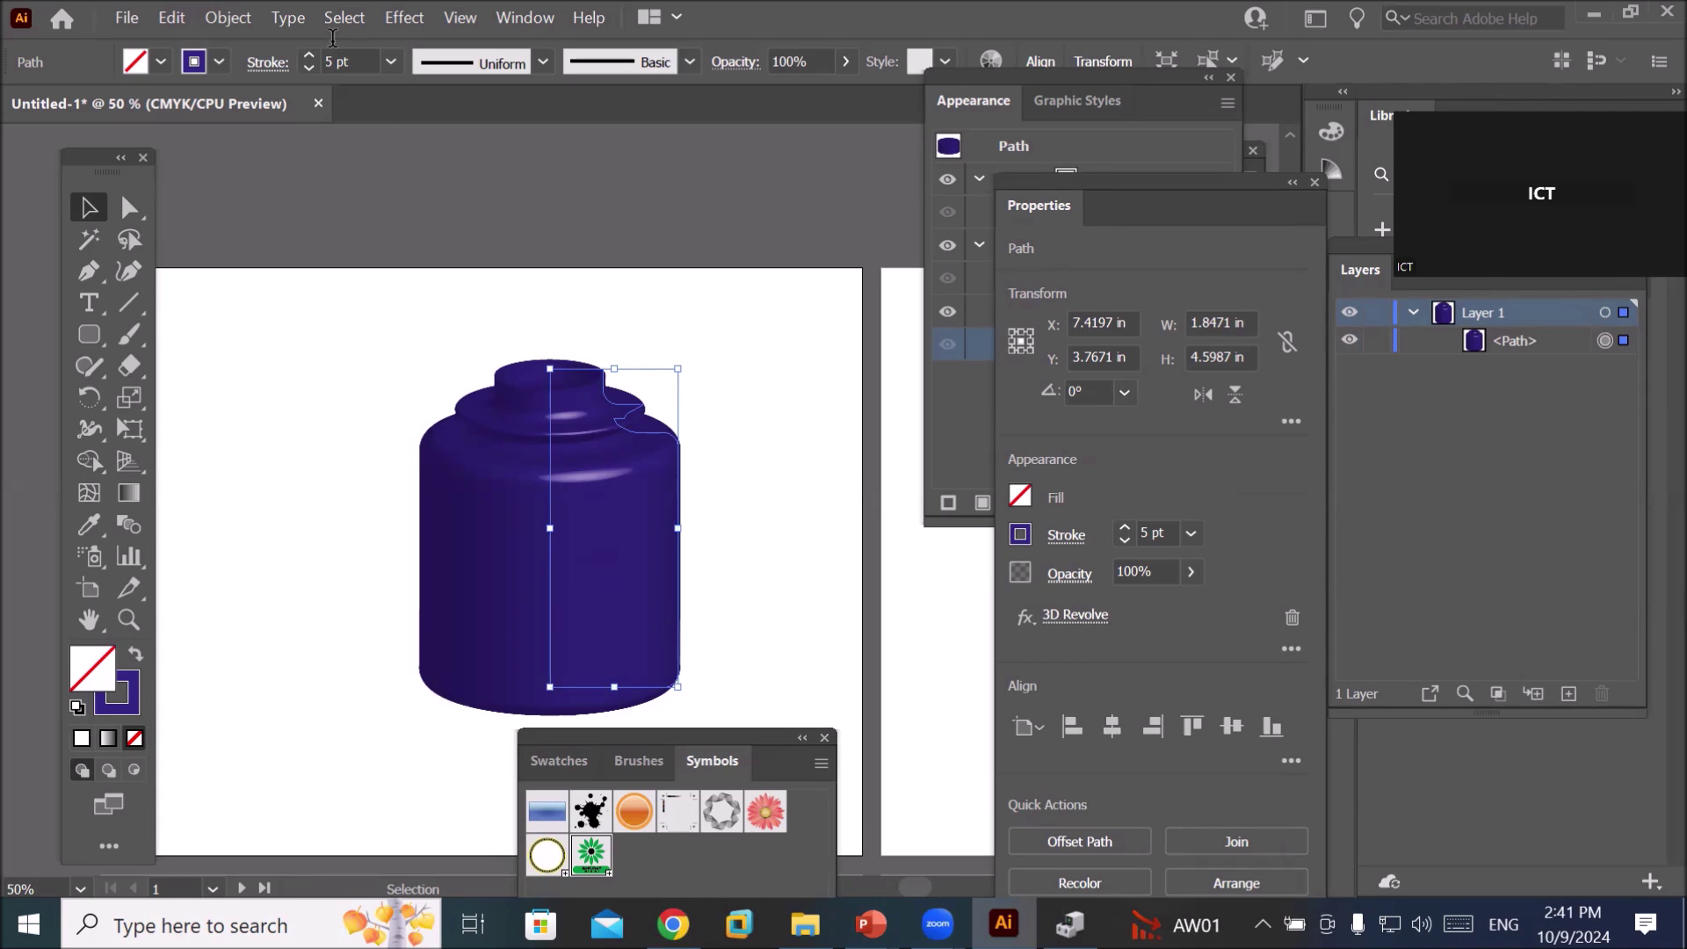
click(219, 60)
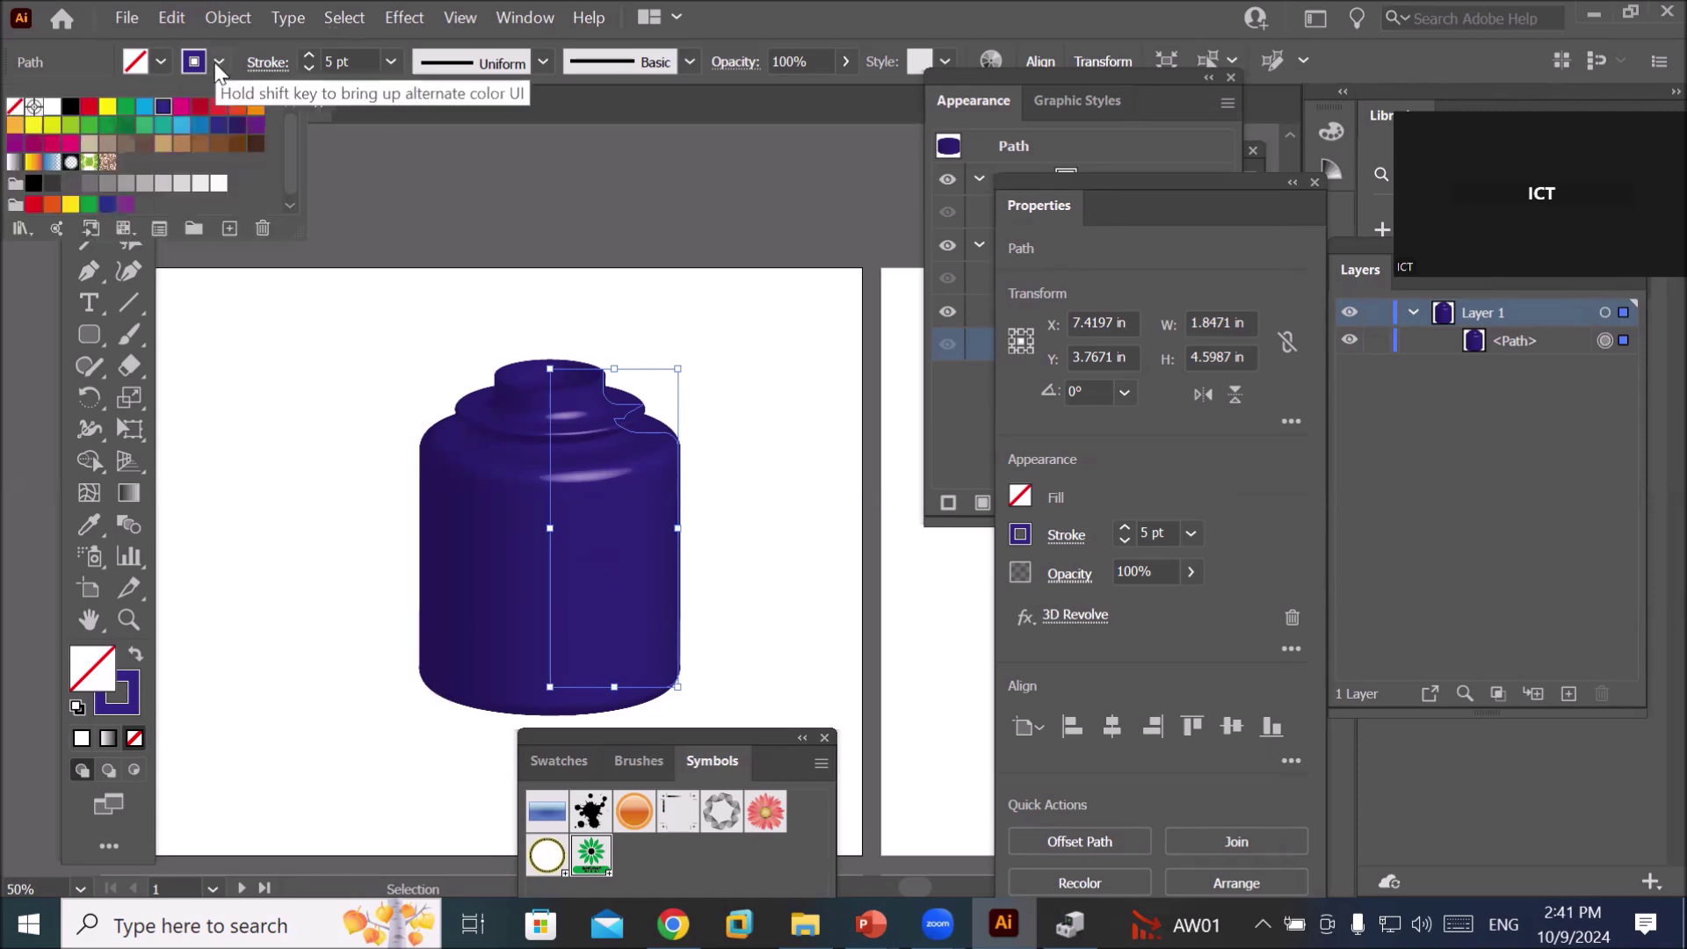
click(145, 107)
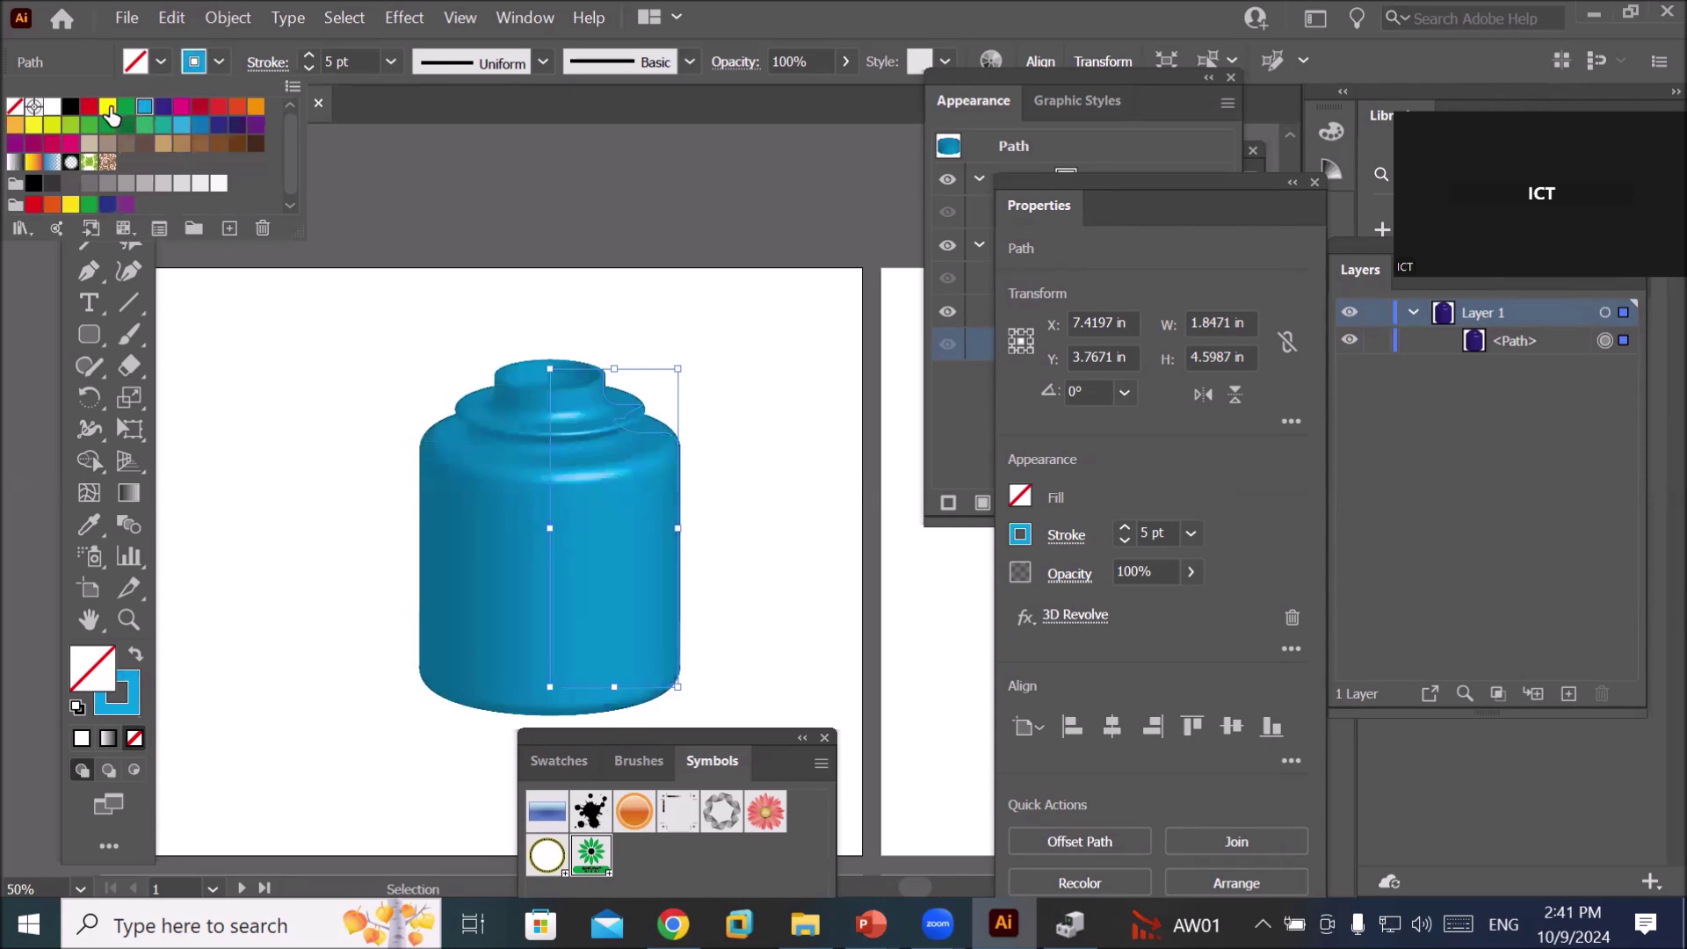
click(108, 108)
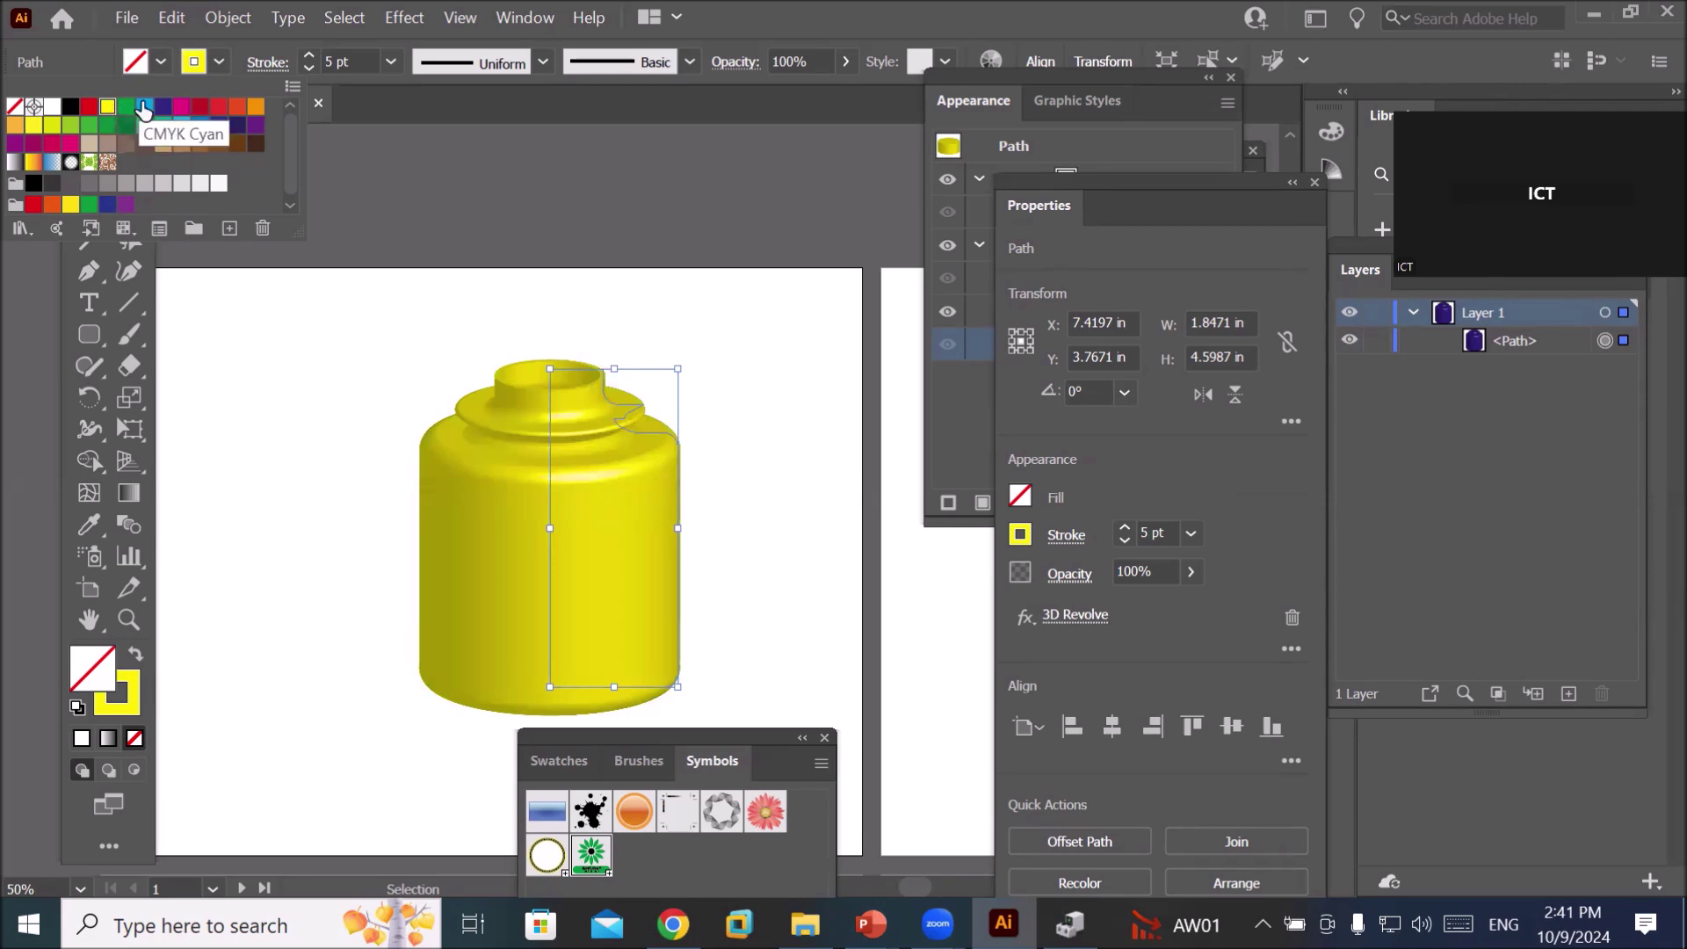
click(145, 107)
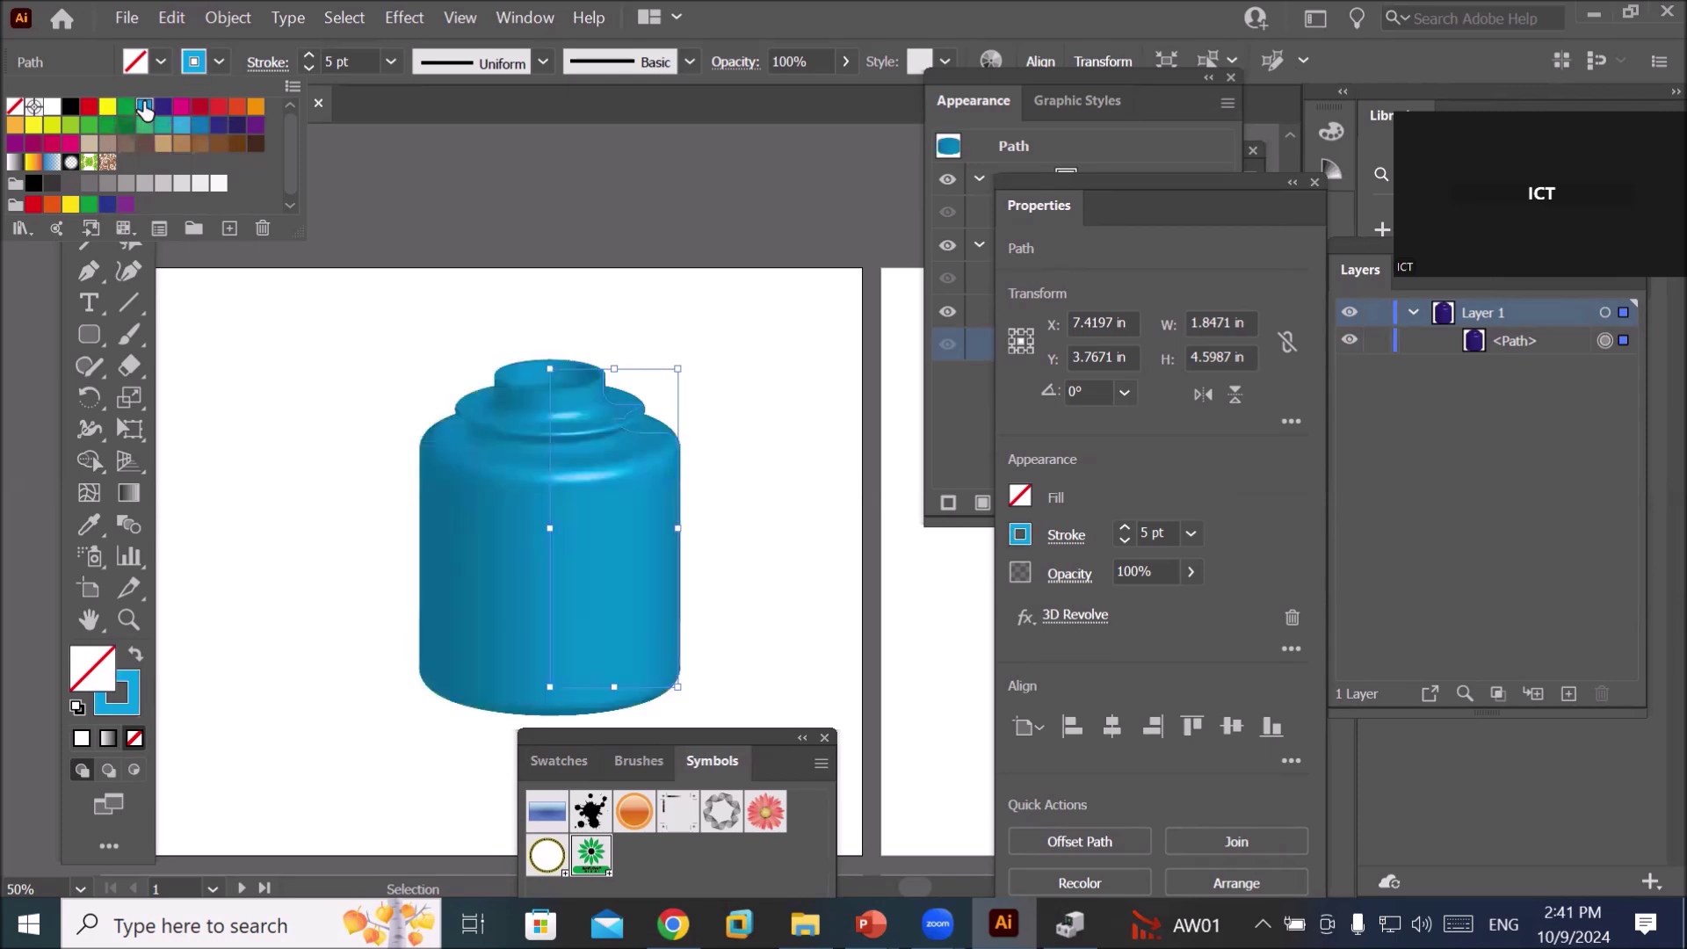
click(729, 362)
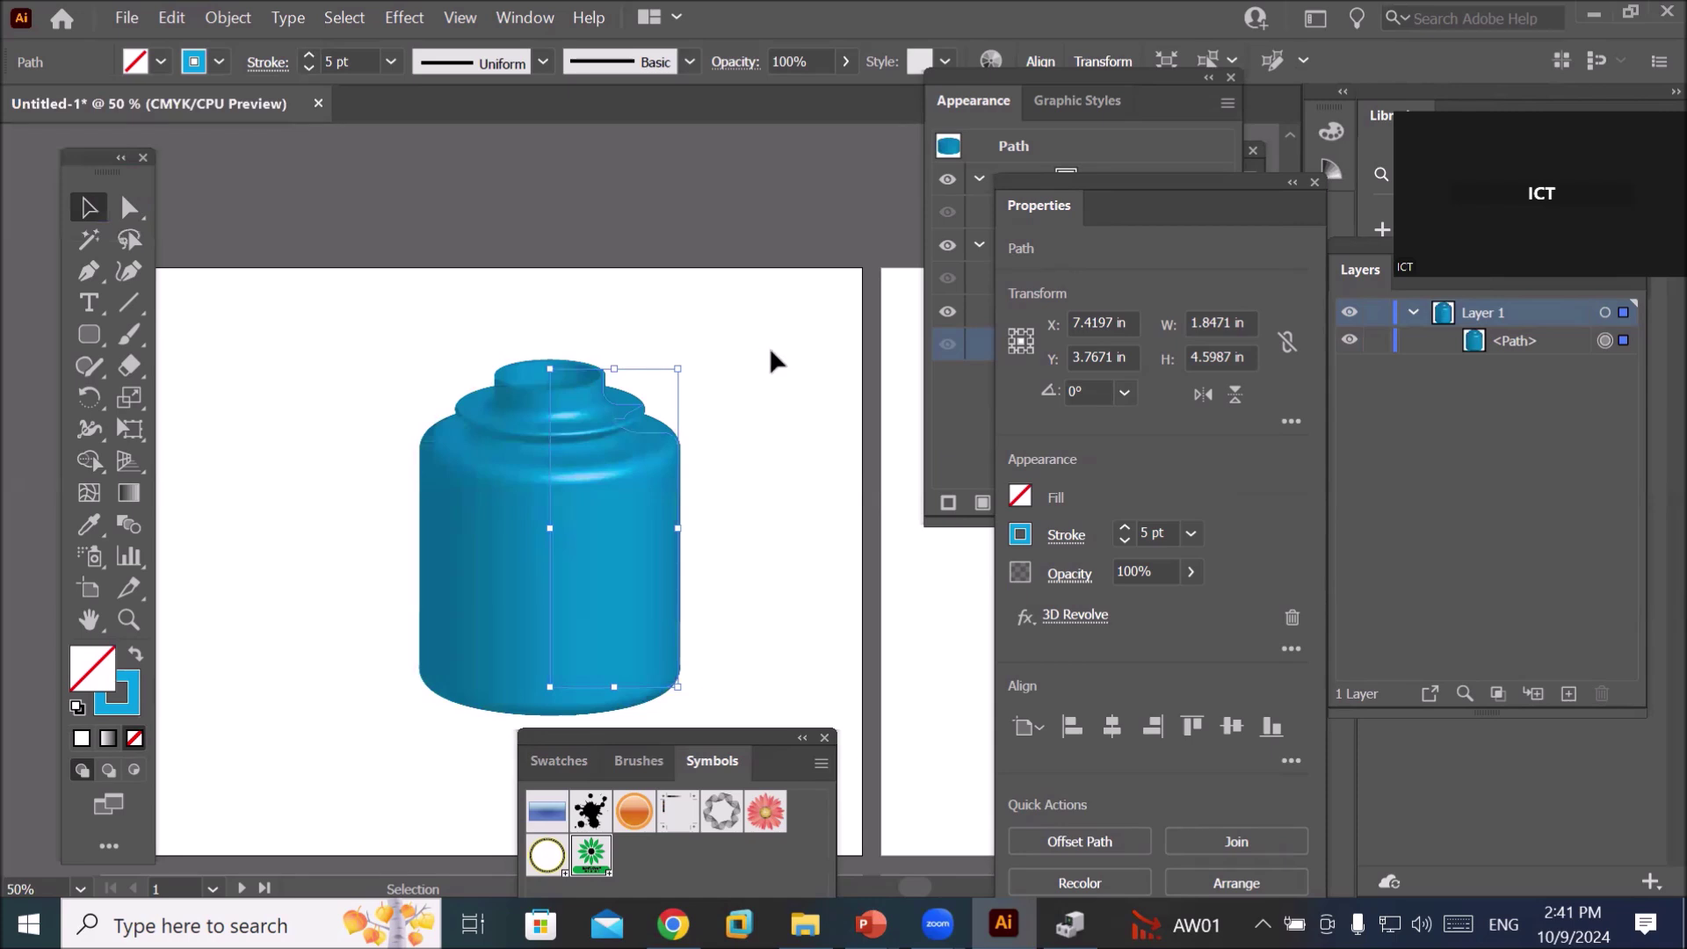
click(801, 490)
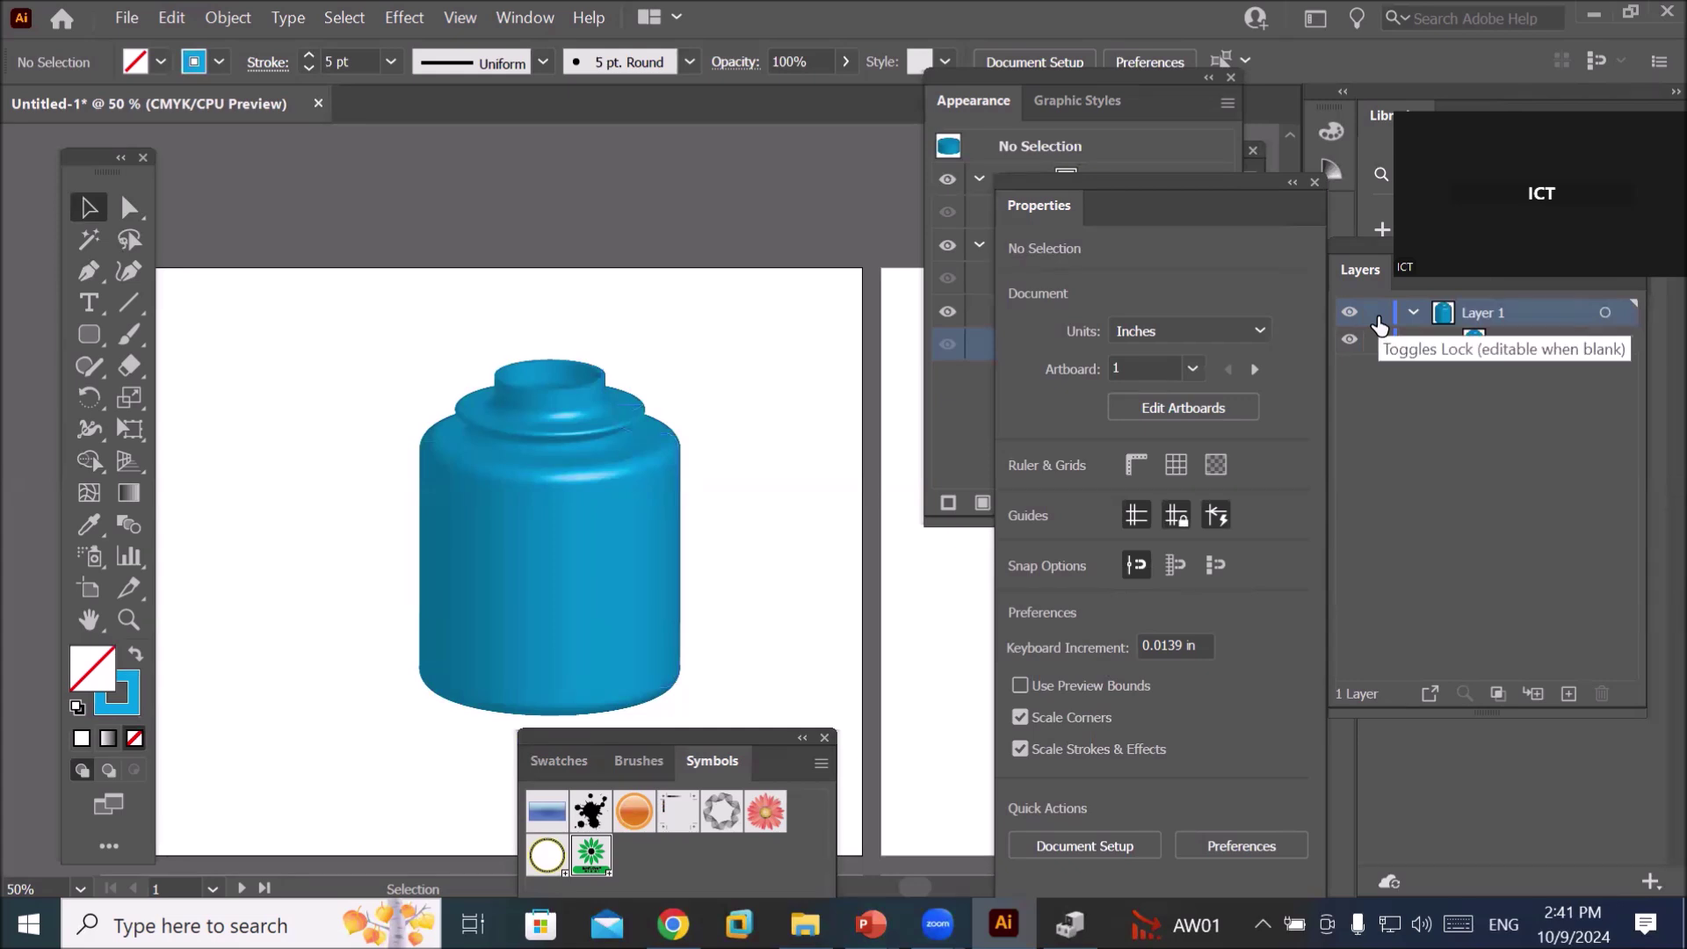
click(971, 102)
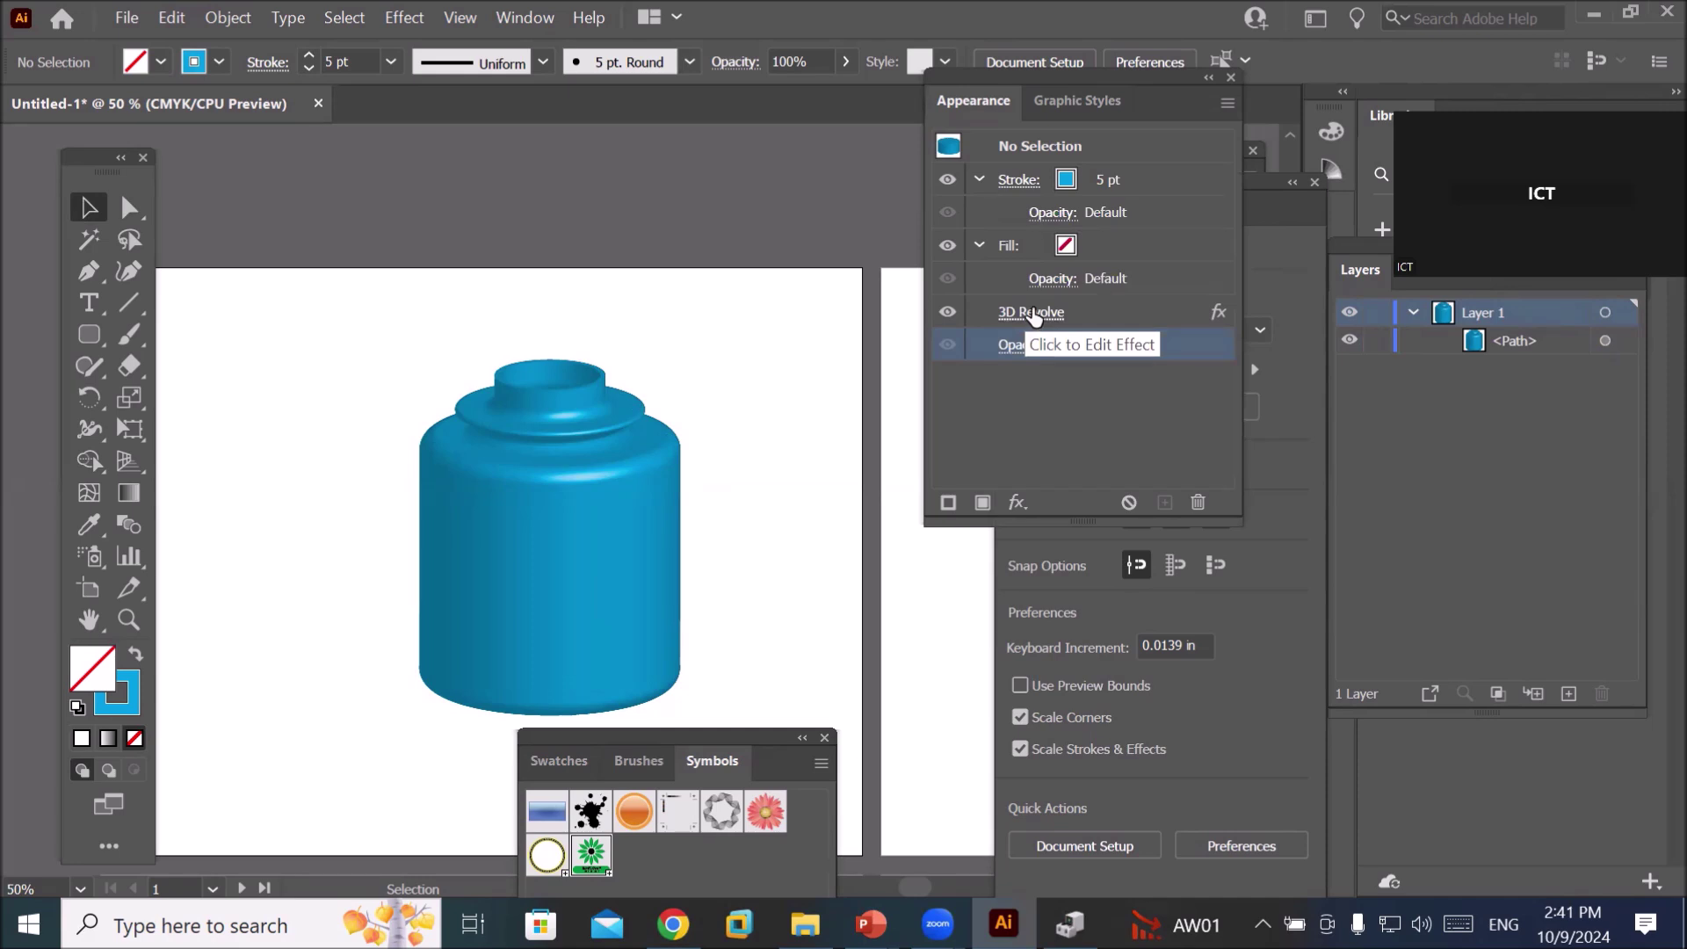
click(1032, 313)
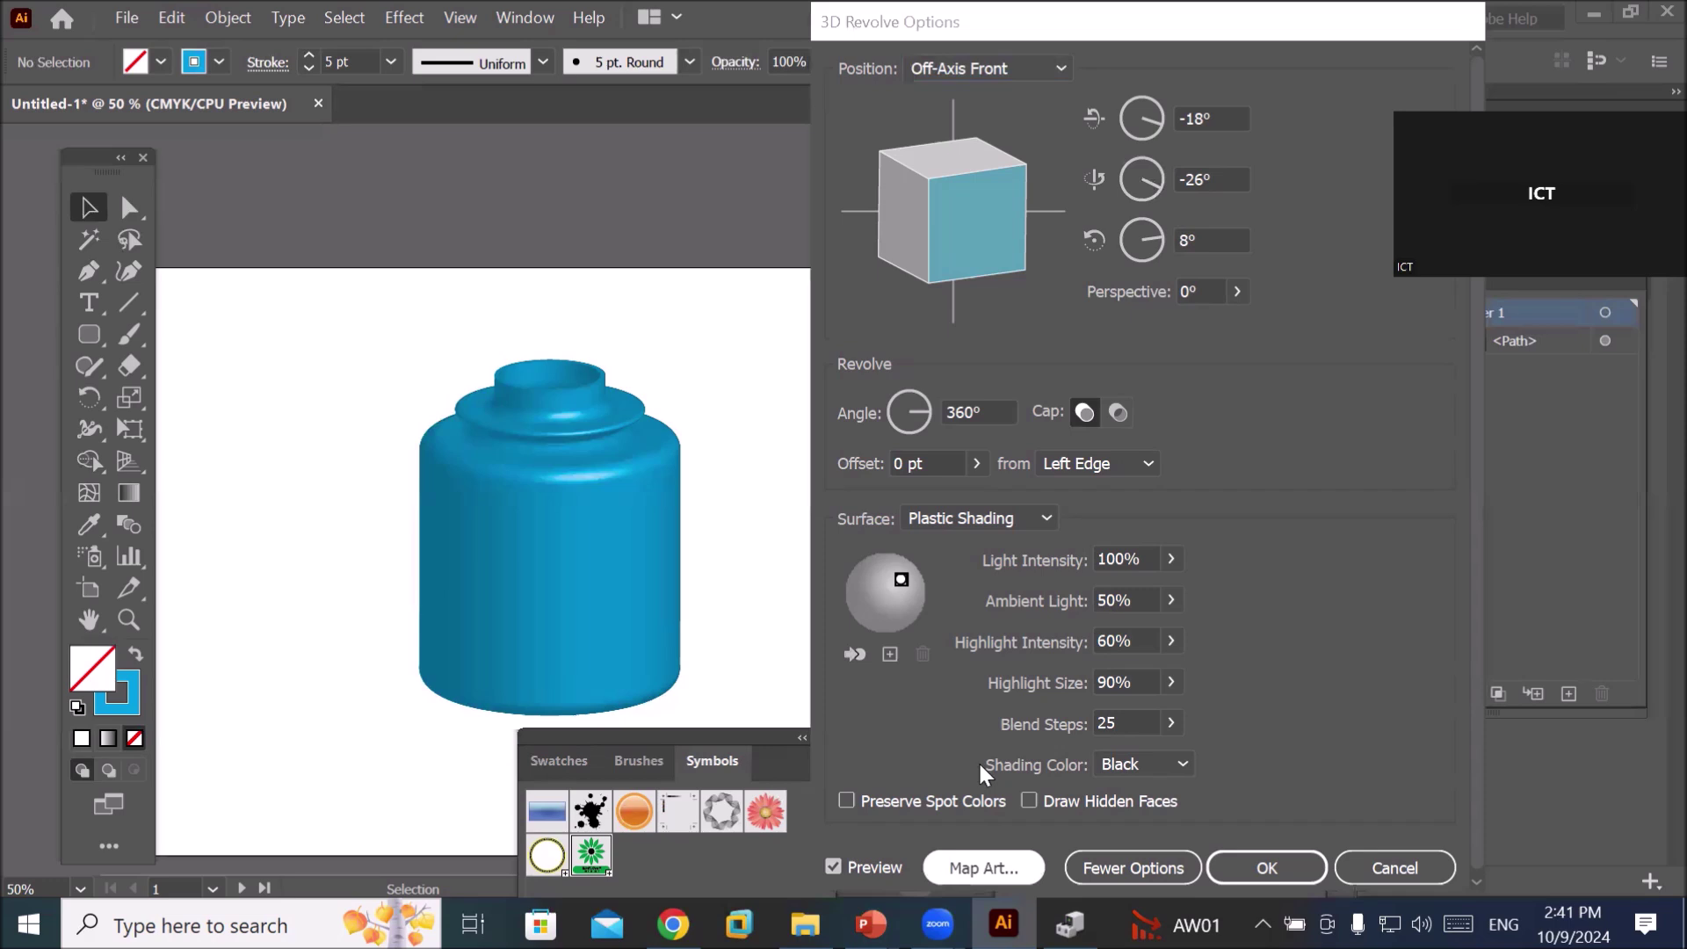
click(983, 870)
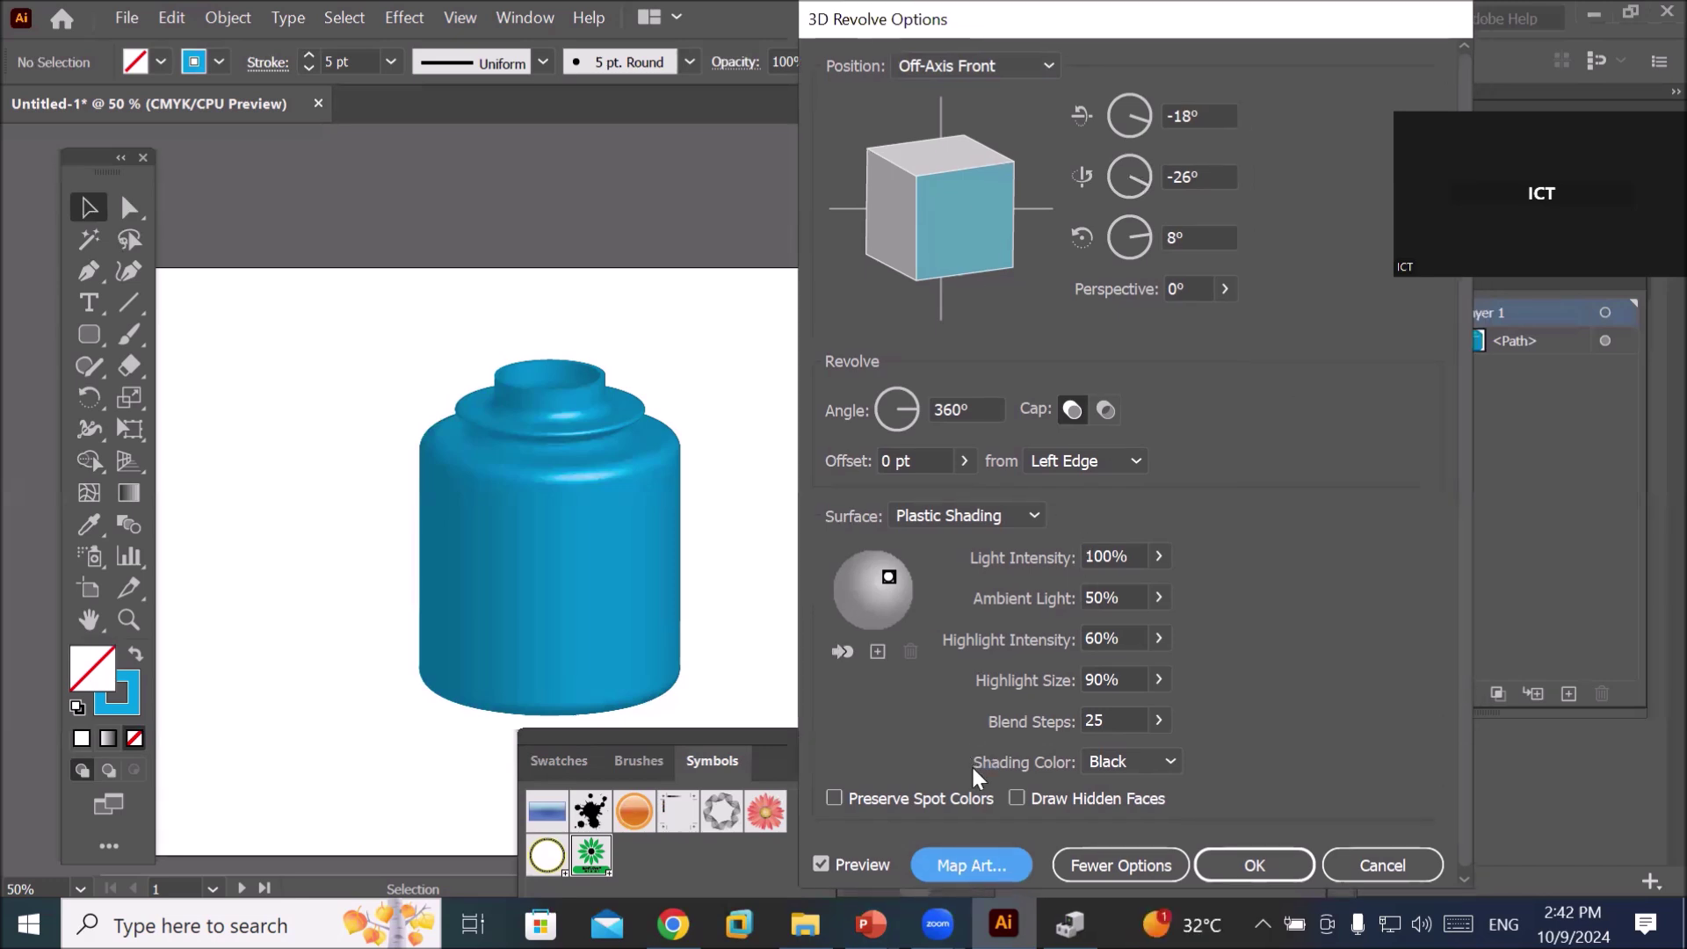
click(947, 867)
click(947, 867)
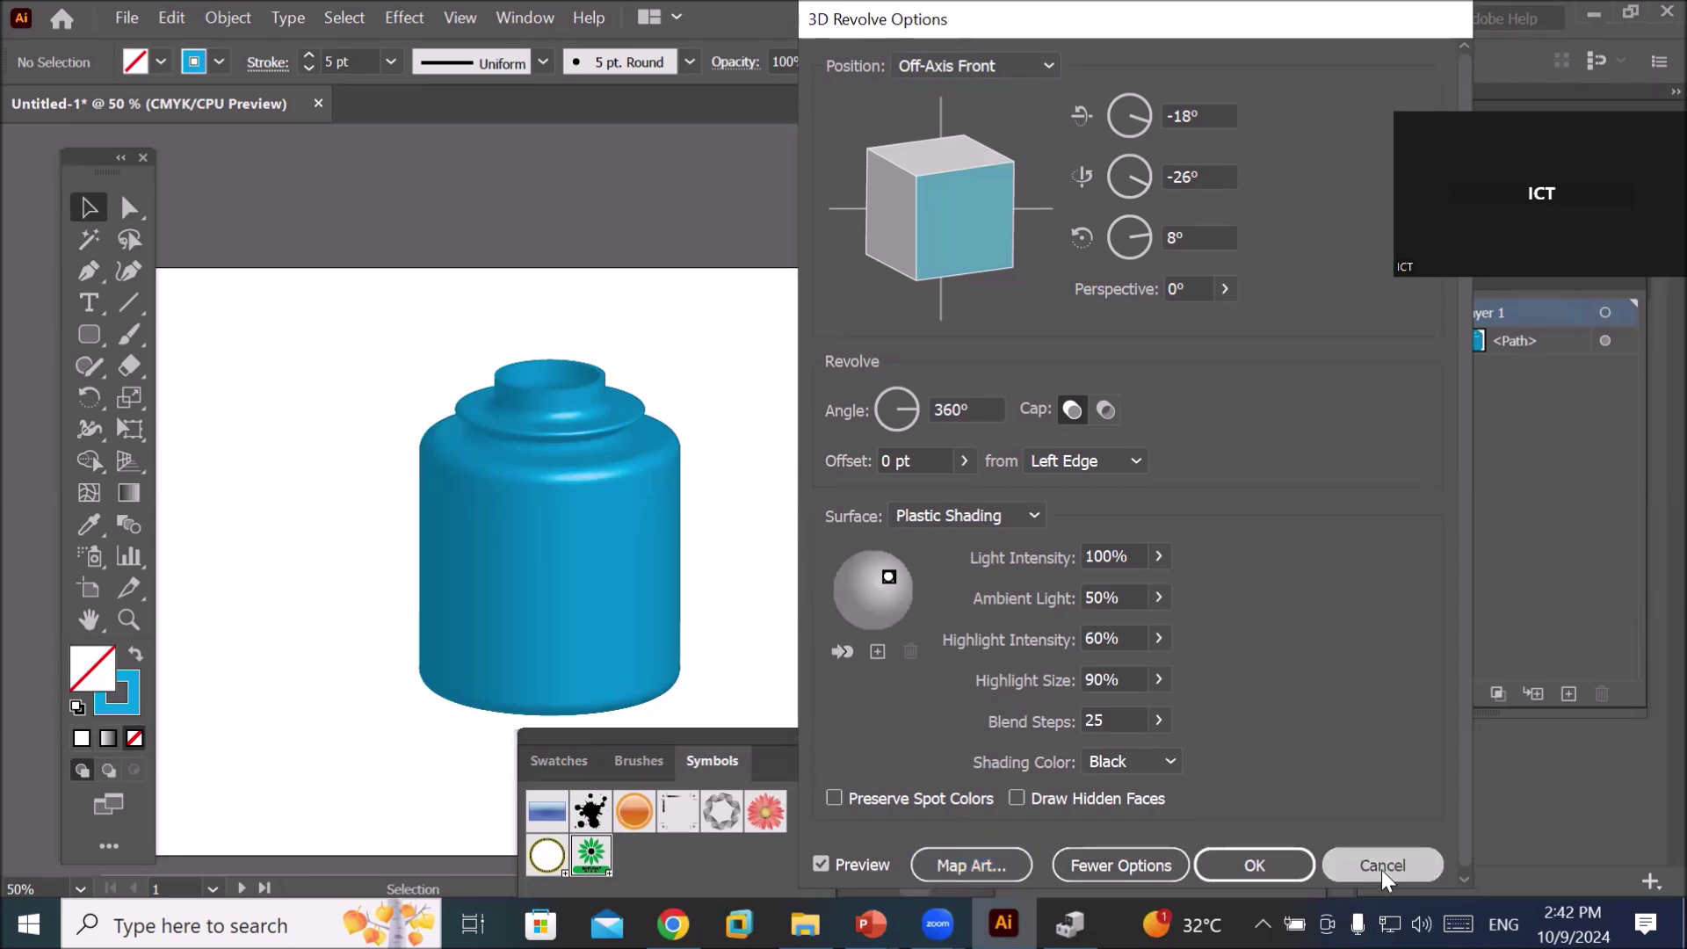
click(1381, 864)
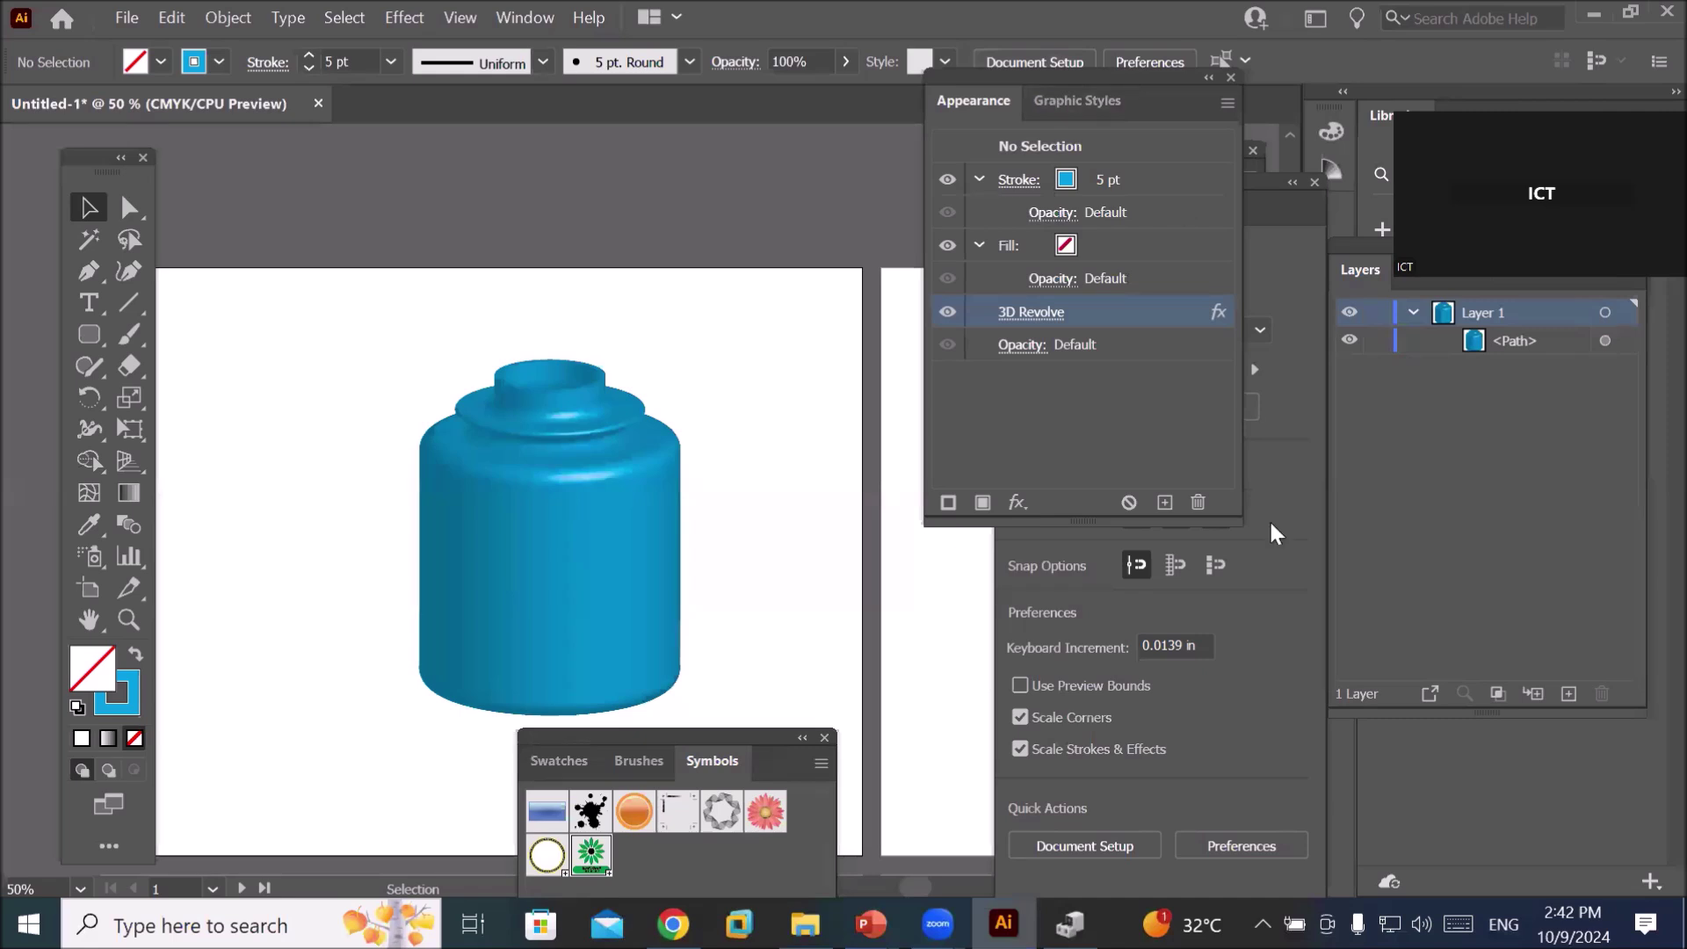
click(1272, 694)
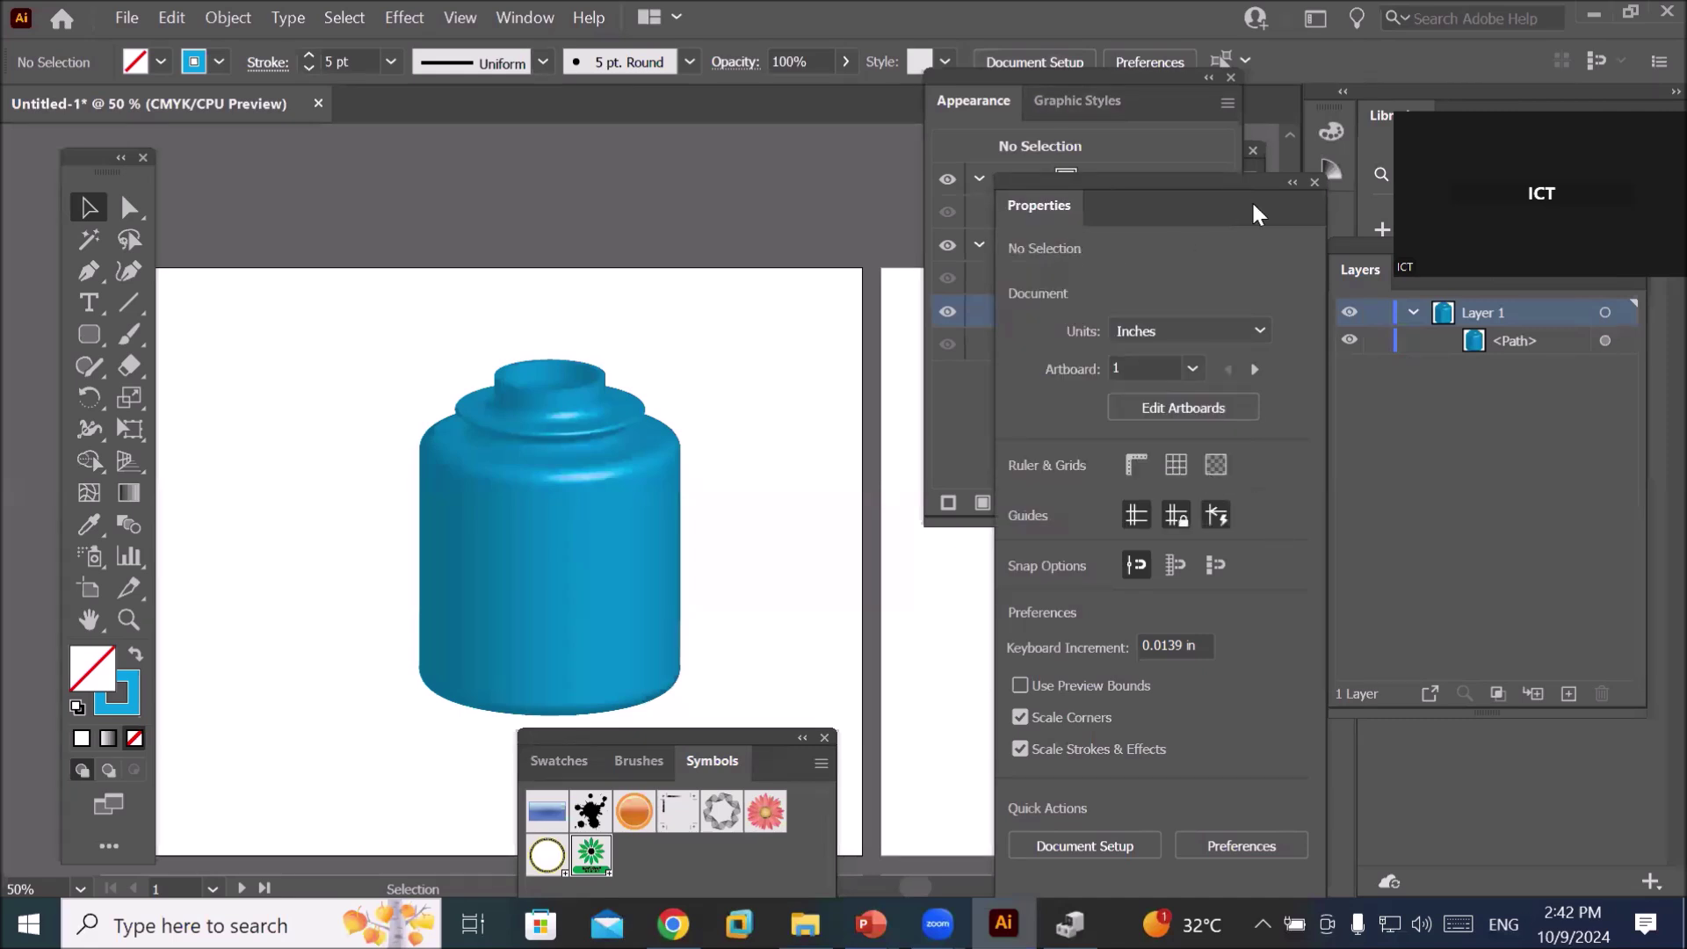
- Rearrange the docked panels and close the Swatches and Symbols group
drag(1253, 211, 1581, 450)
mouse_move(1141, 85)
mouse_down()
mouse_move(1168, 391)
mouse_move(1158, 381)
mouse_up()
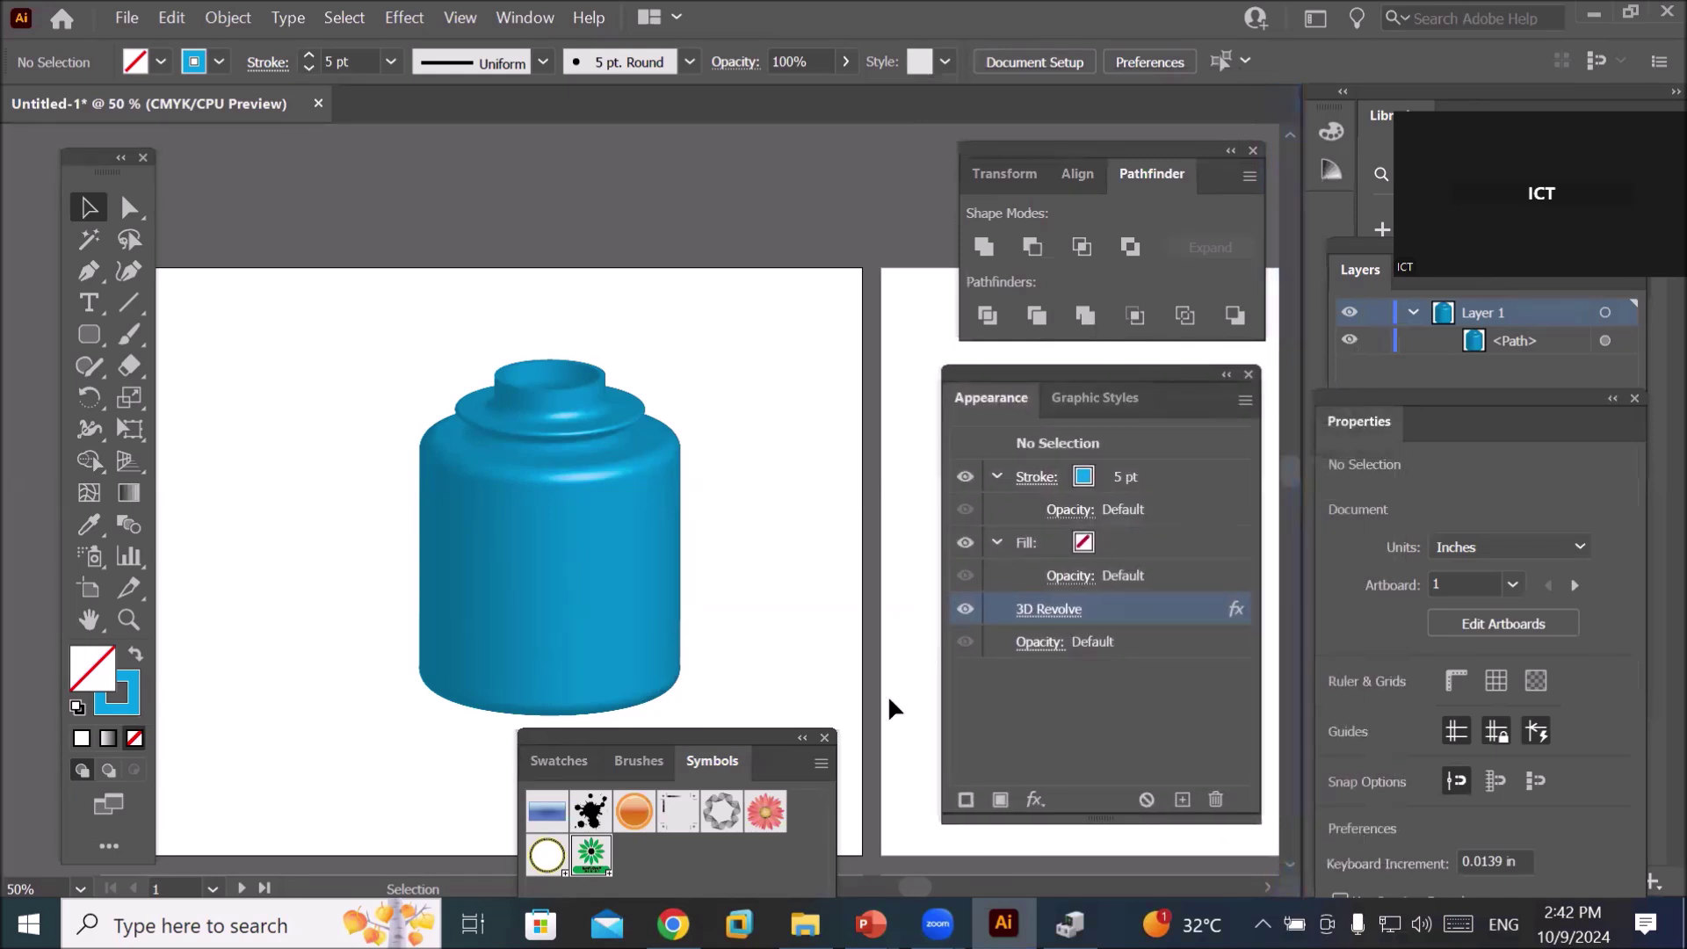
drag(691, 747, 726, 211)
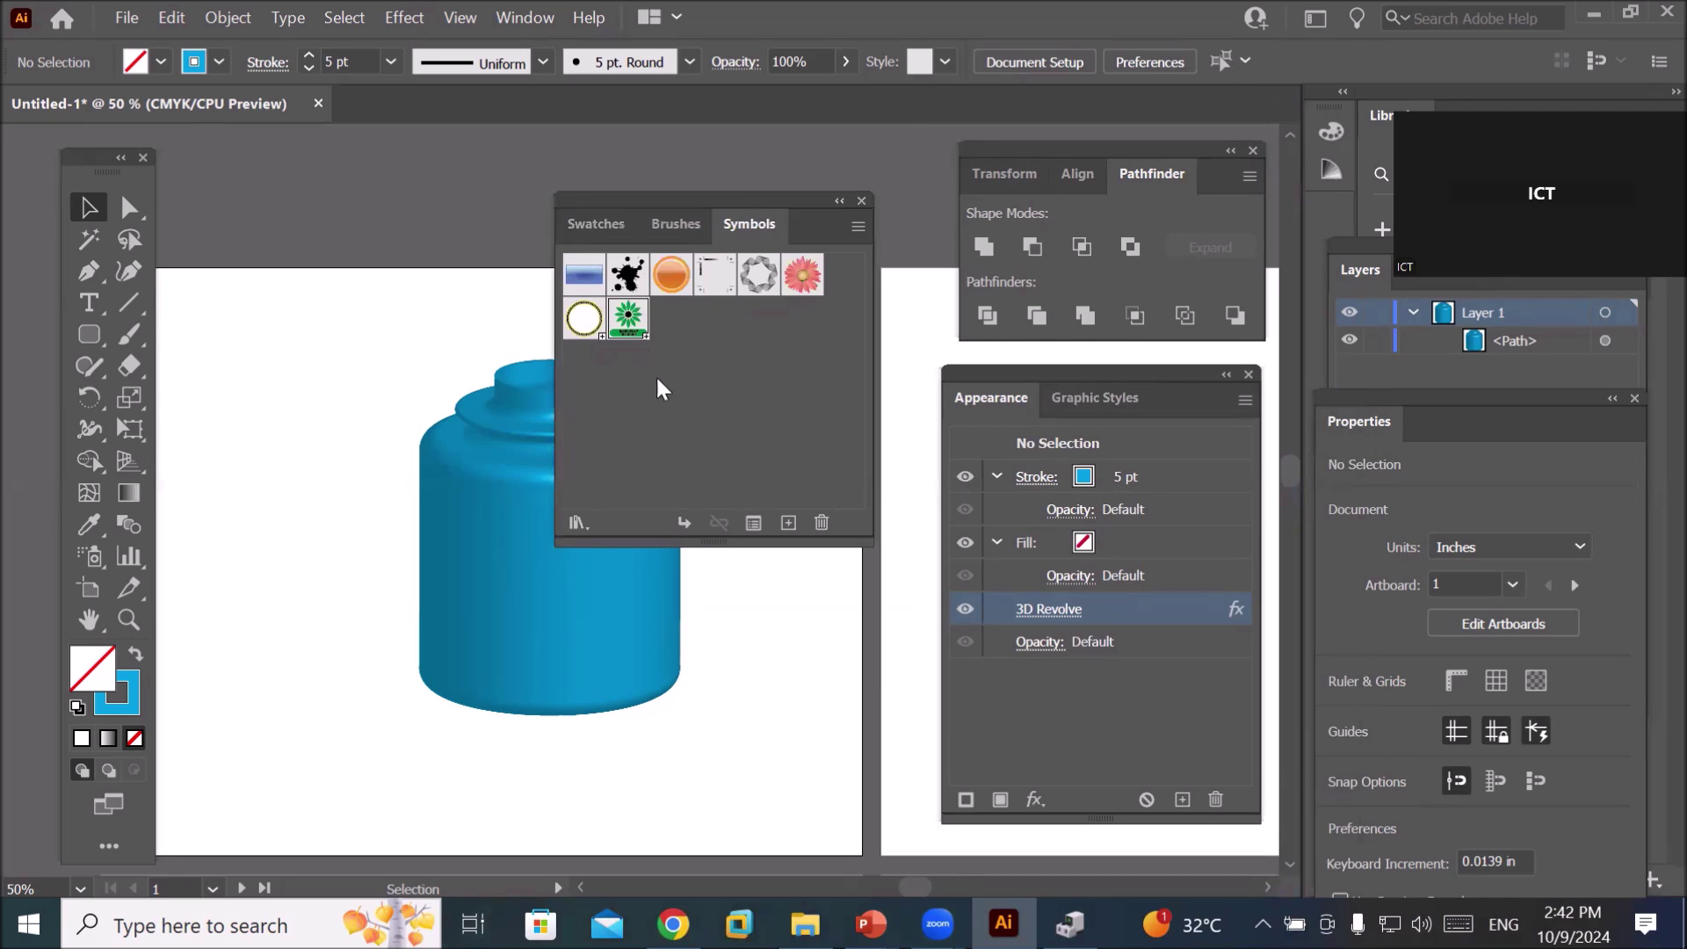
click(860, 202)
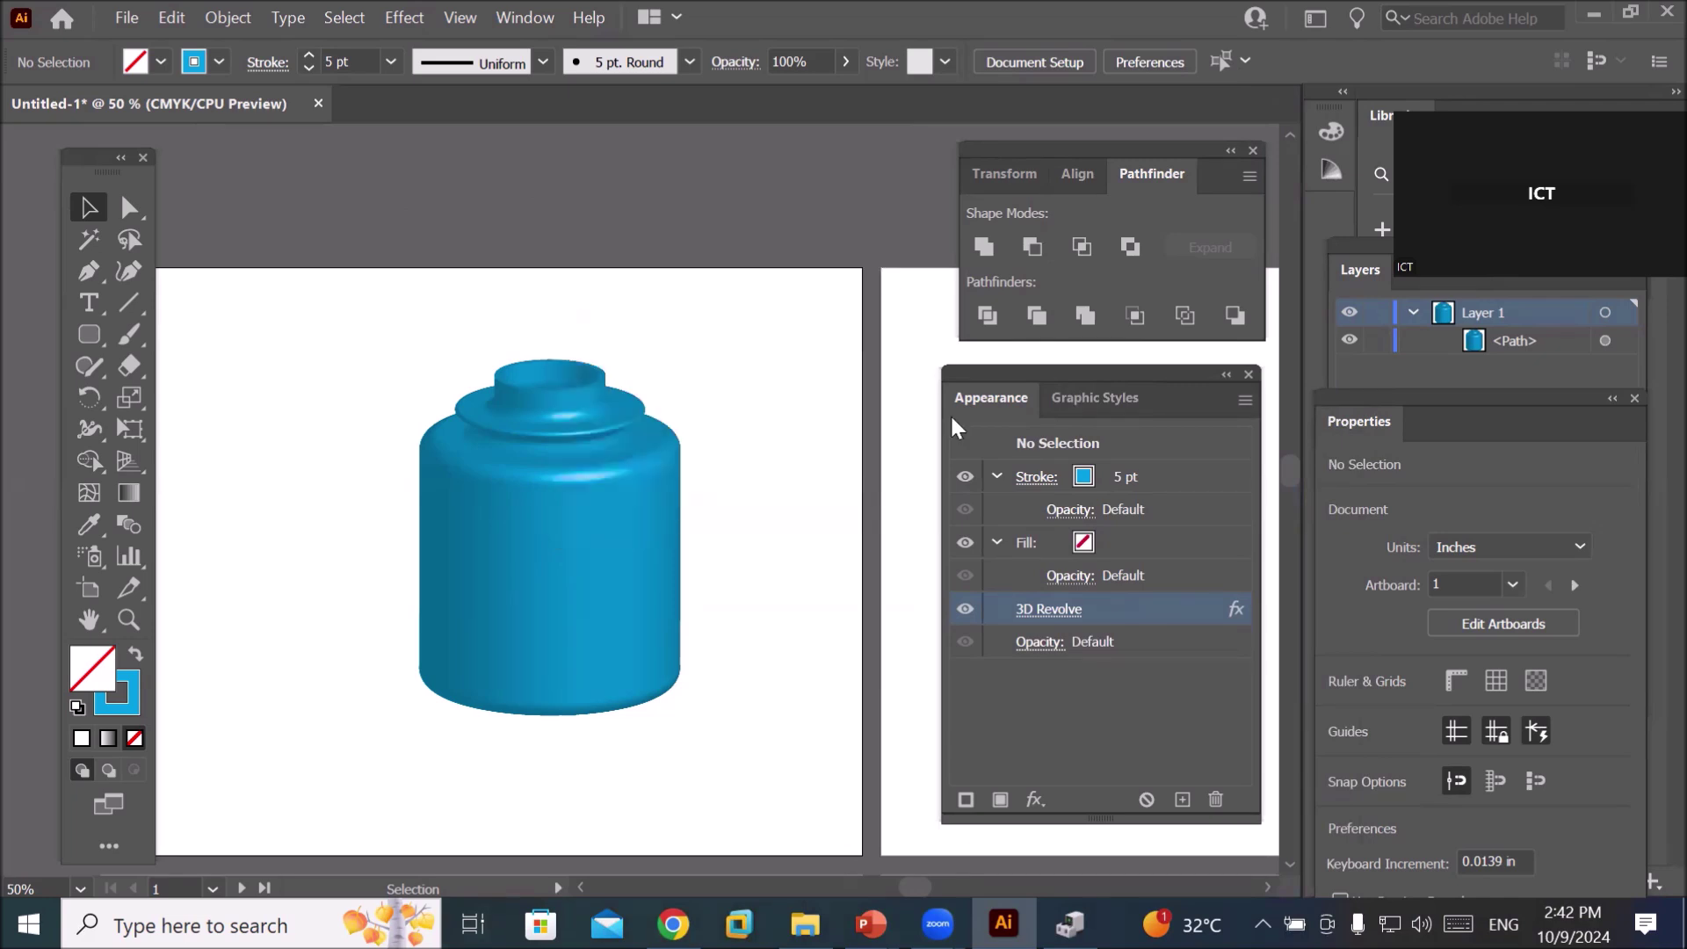
- Reset the Essentials Classic workspace, float the toolbar, and select the jar
click(525, 18)
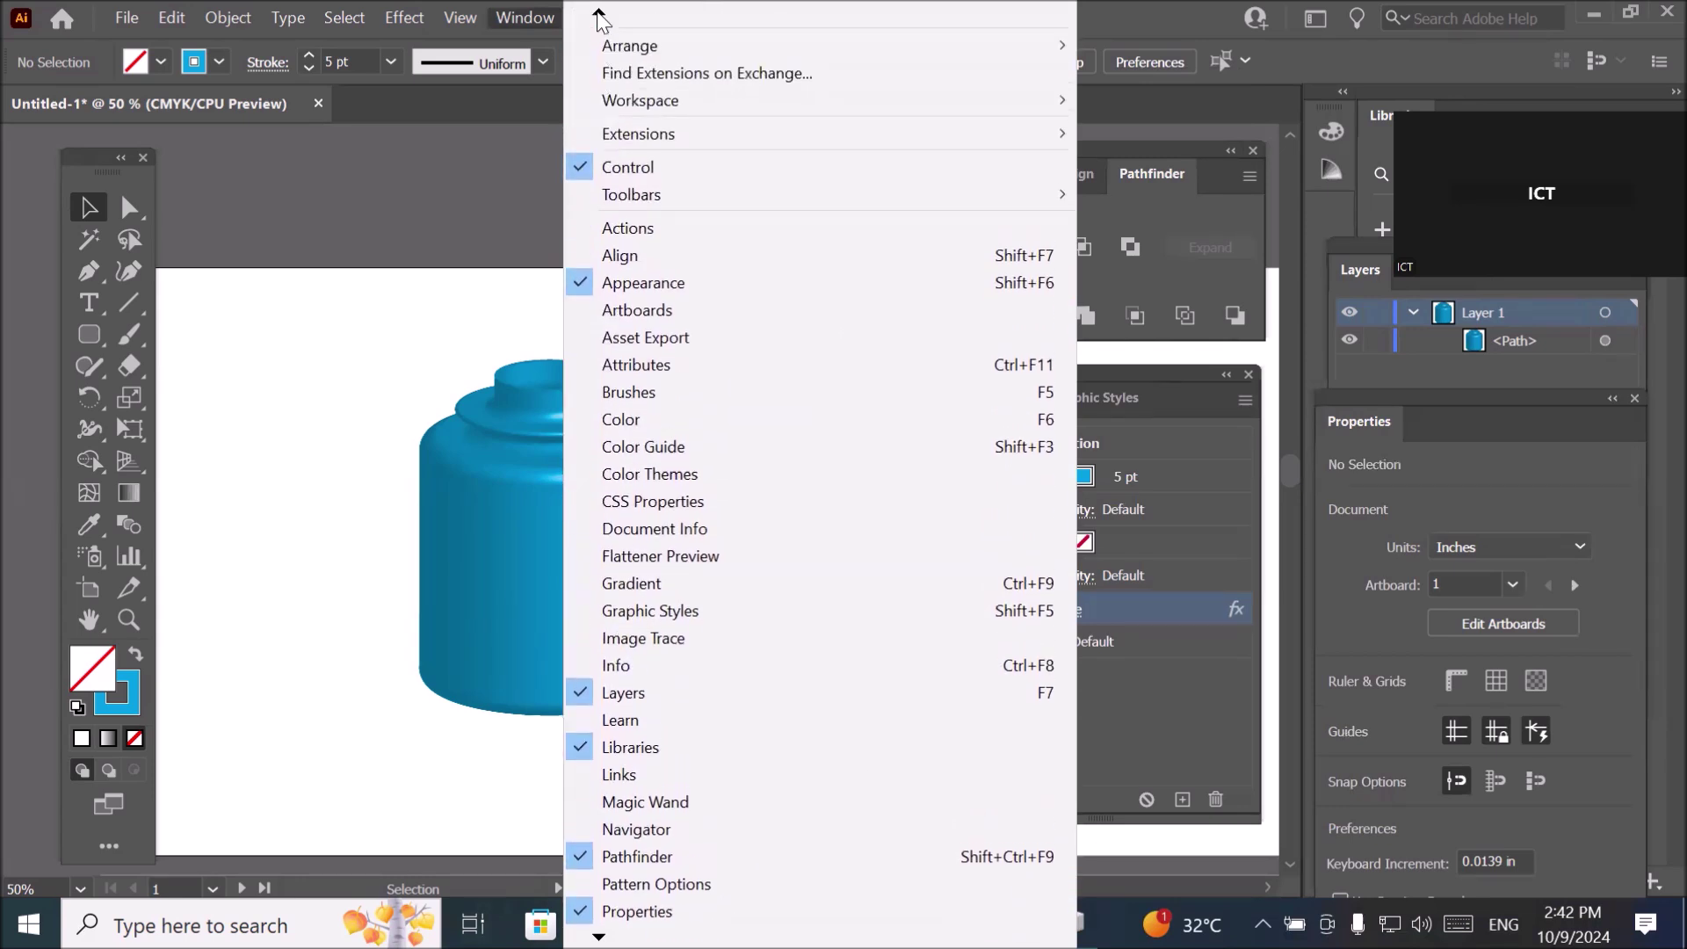
mouse_move(641, 100)
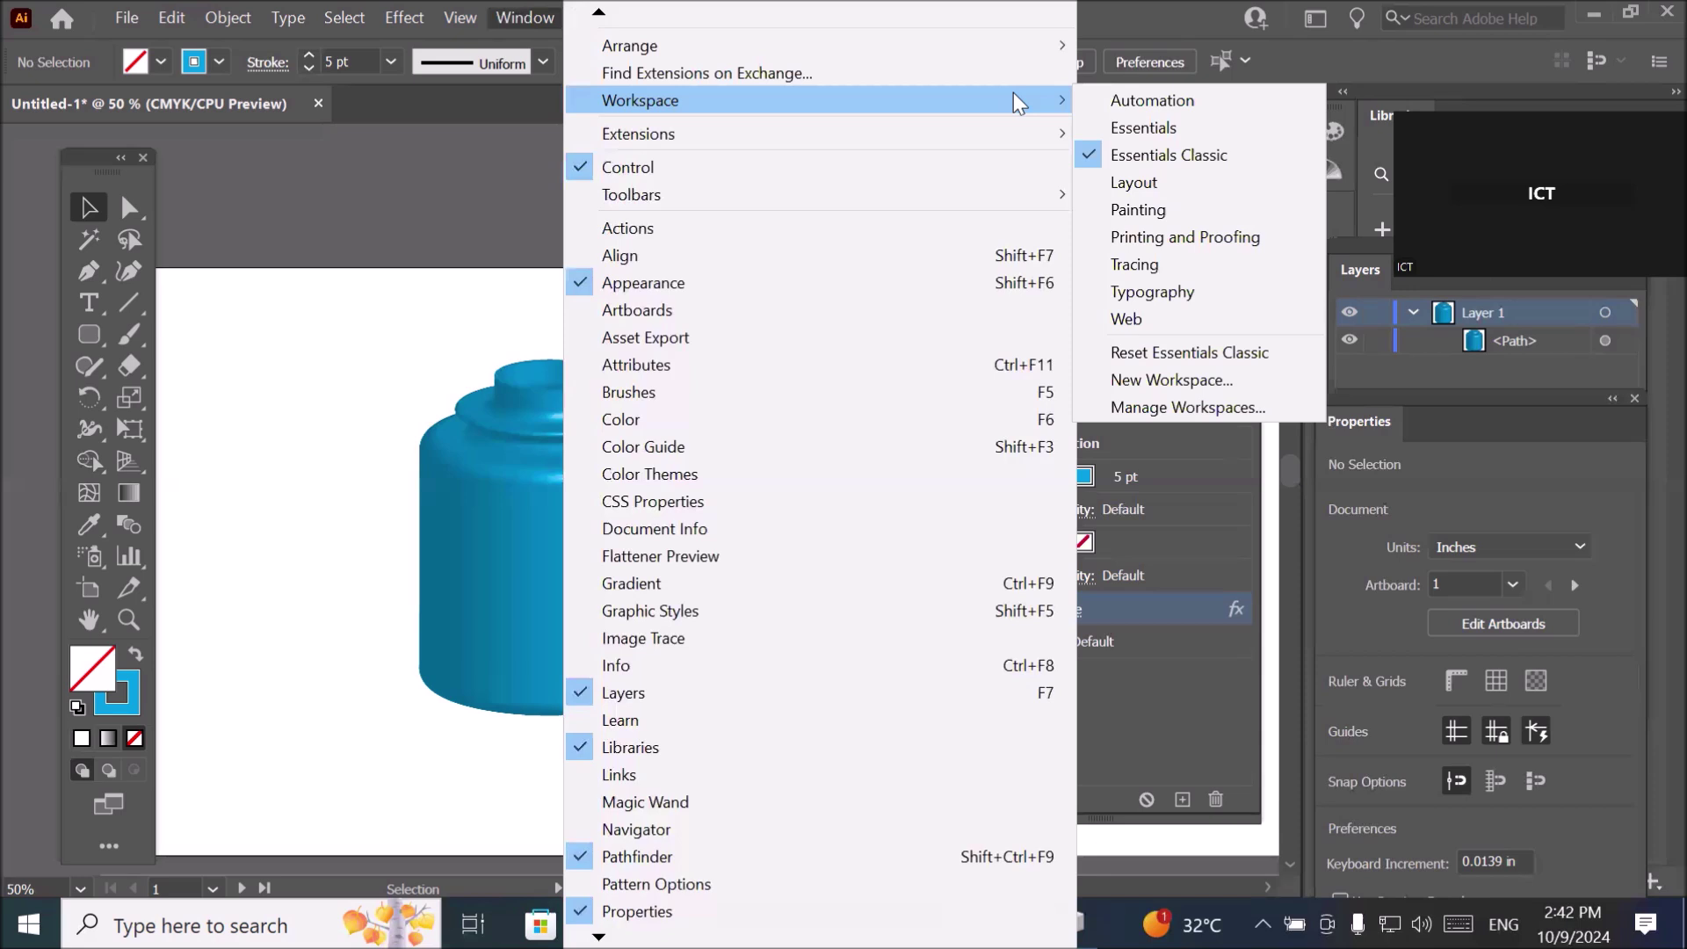
click(1190, 356)
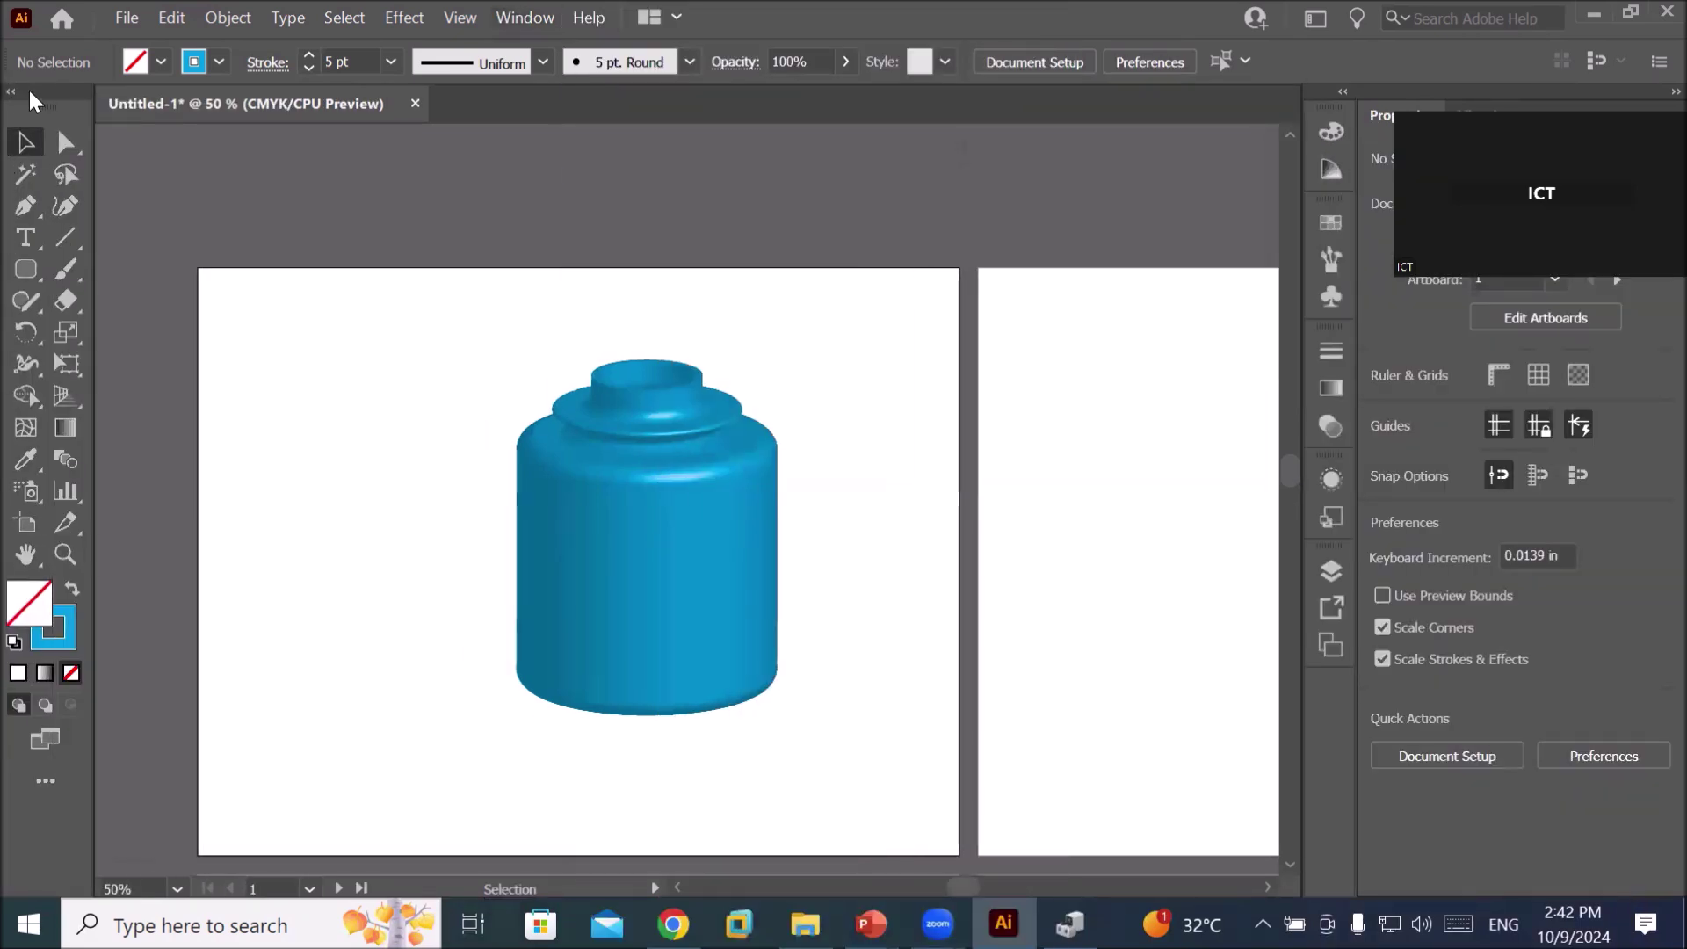
drag(29, 91, 301, 181)
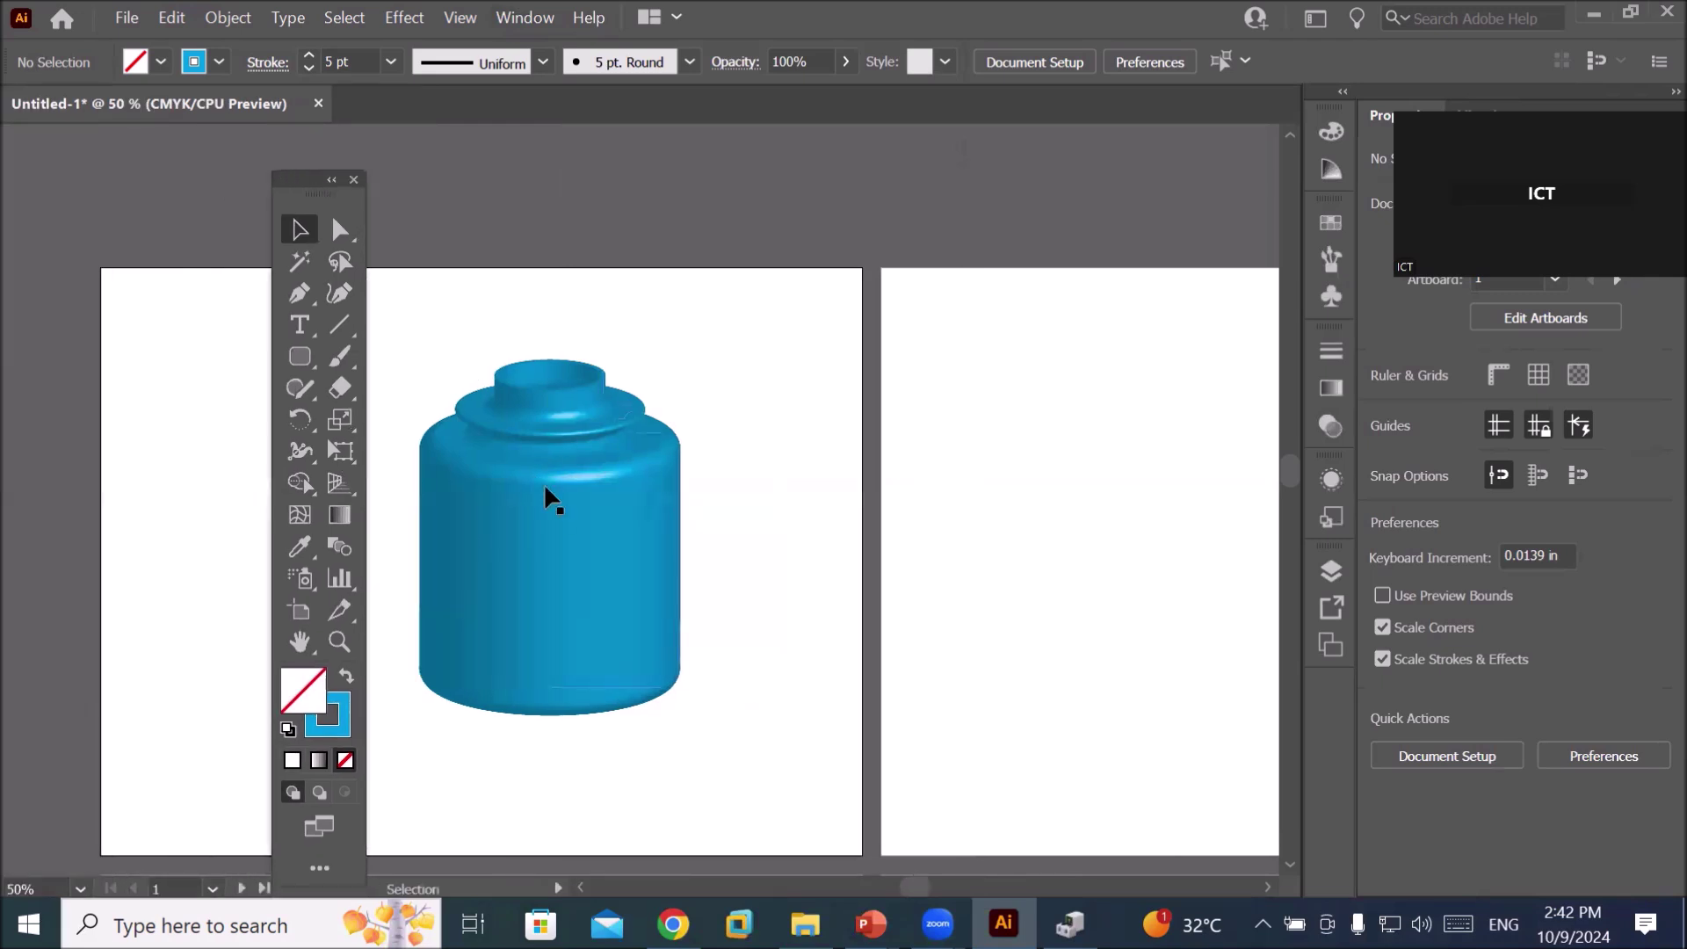
click(558, 517)
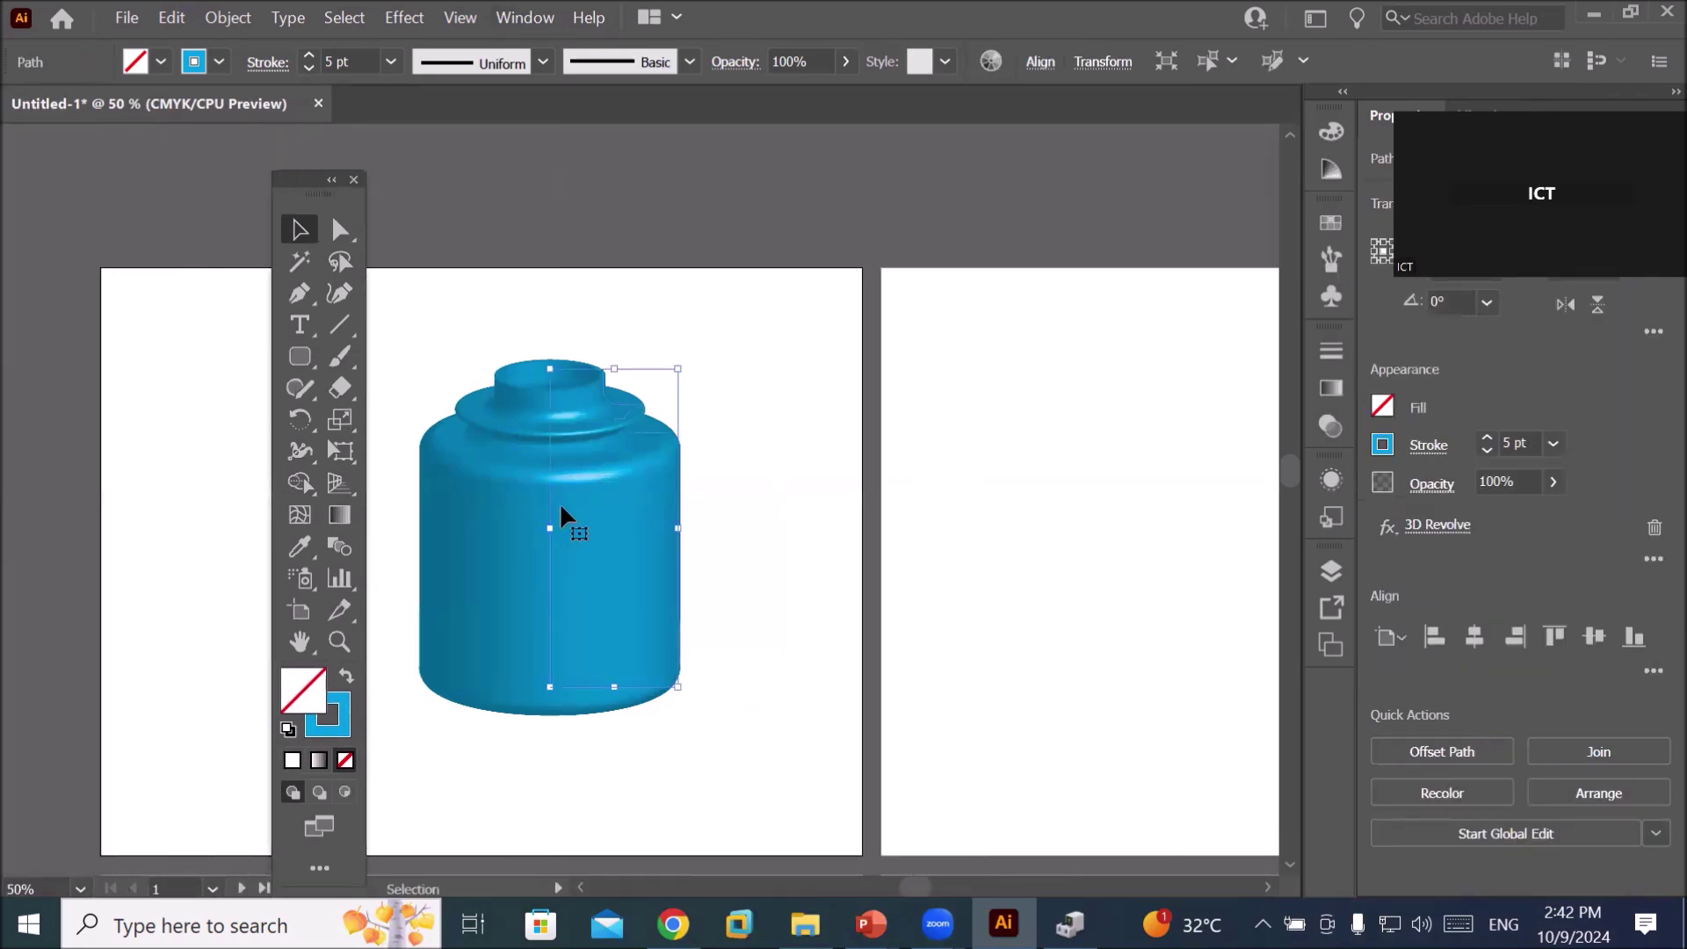
- Show the Appearance panel alone, floated and enlarged to list stroke, fill and 3D Revolve
click(514, 18)
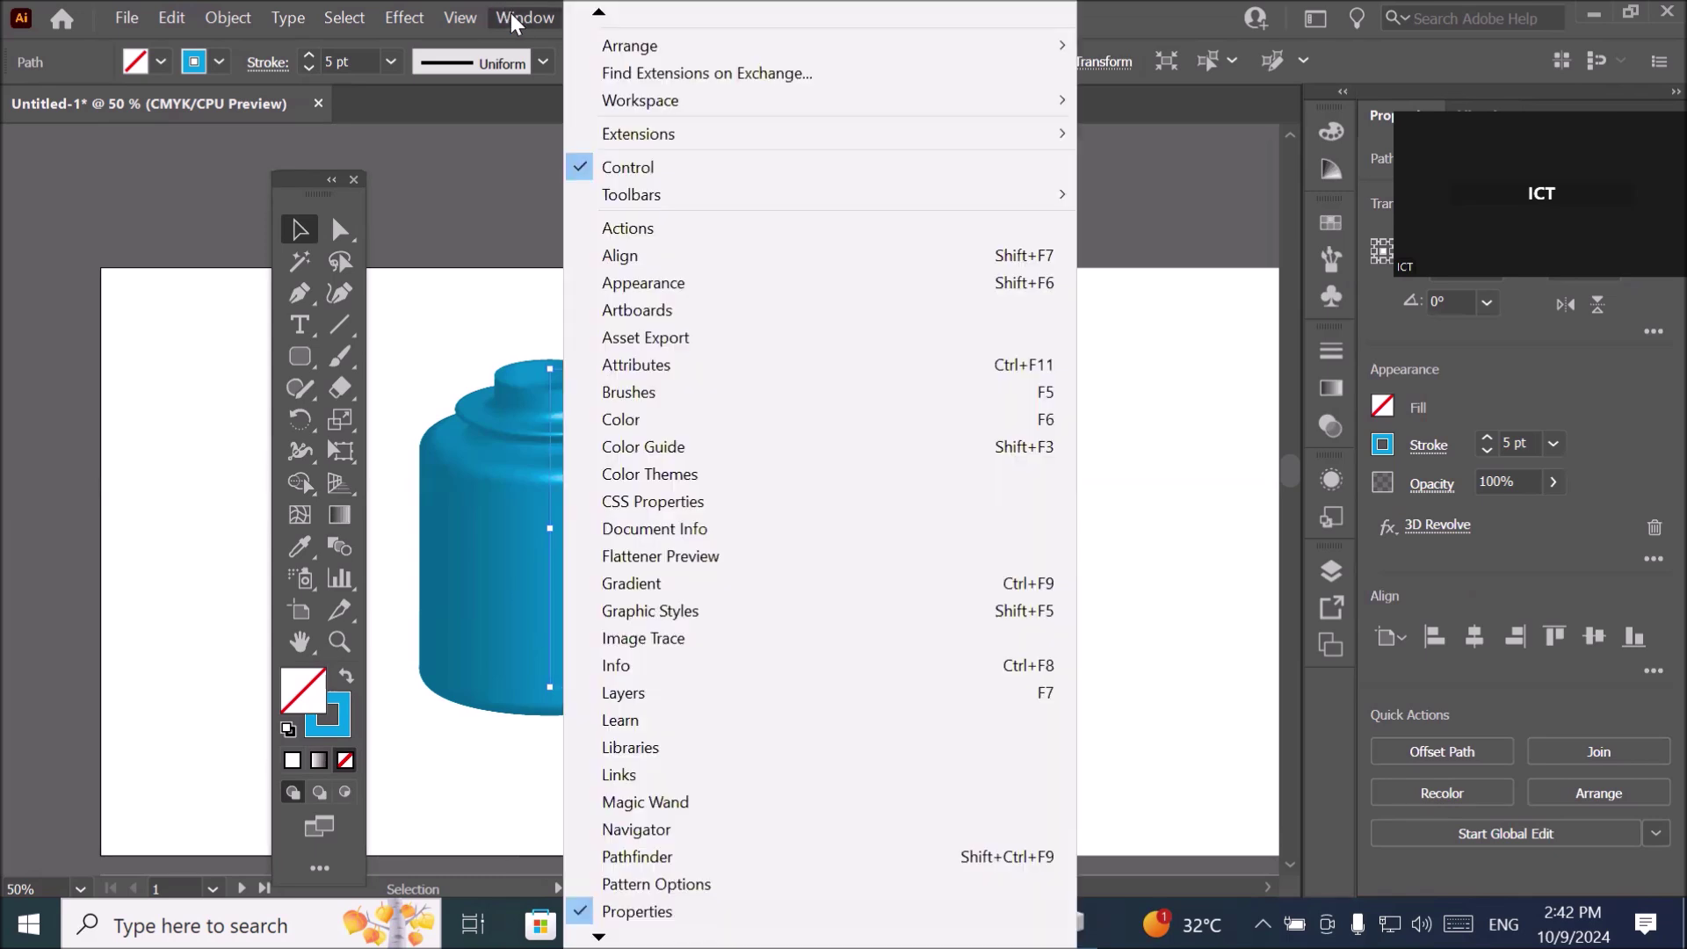
click(735, 283)
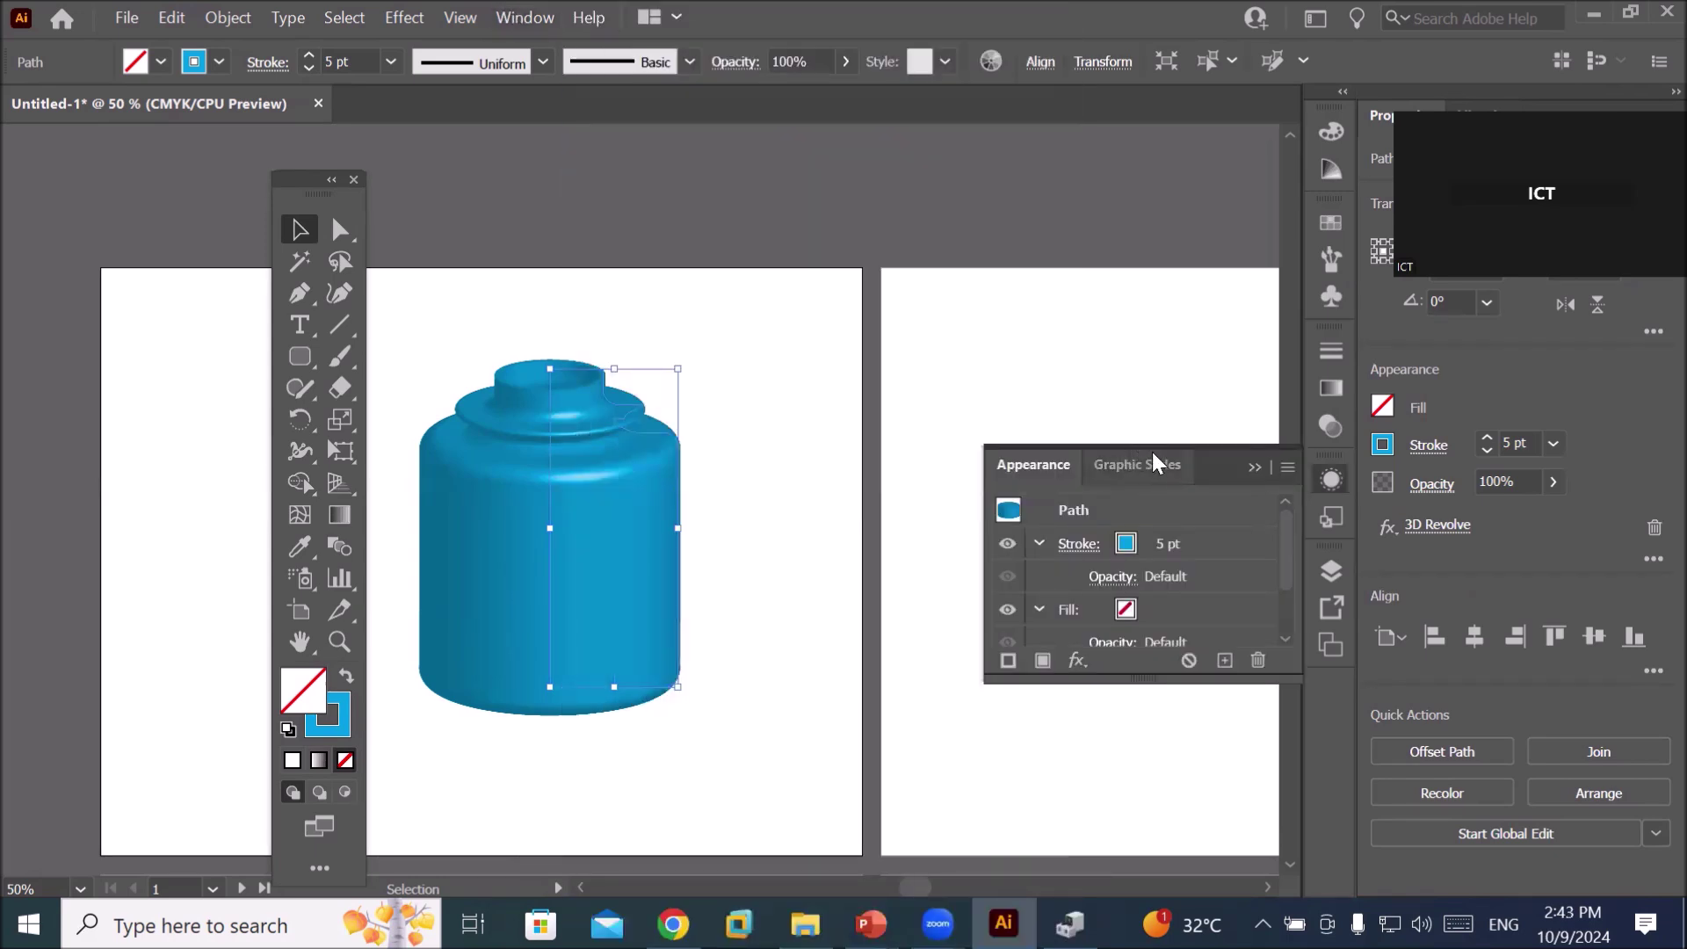
drag(1146, 462, 1011, 272)
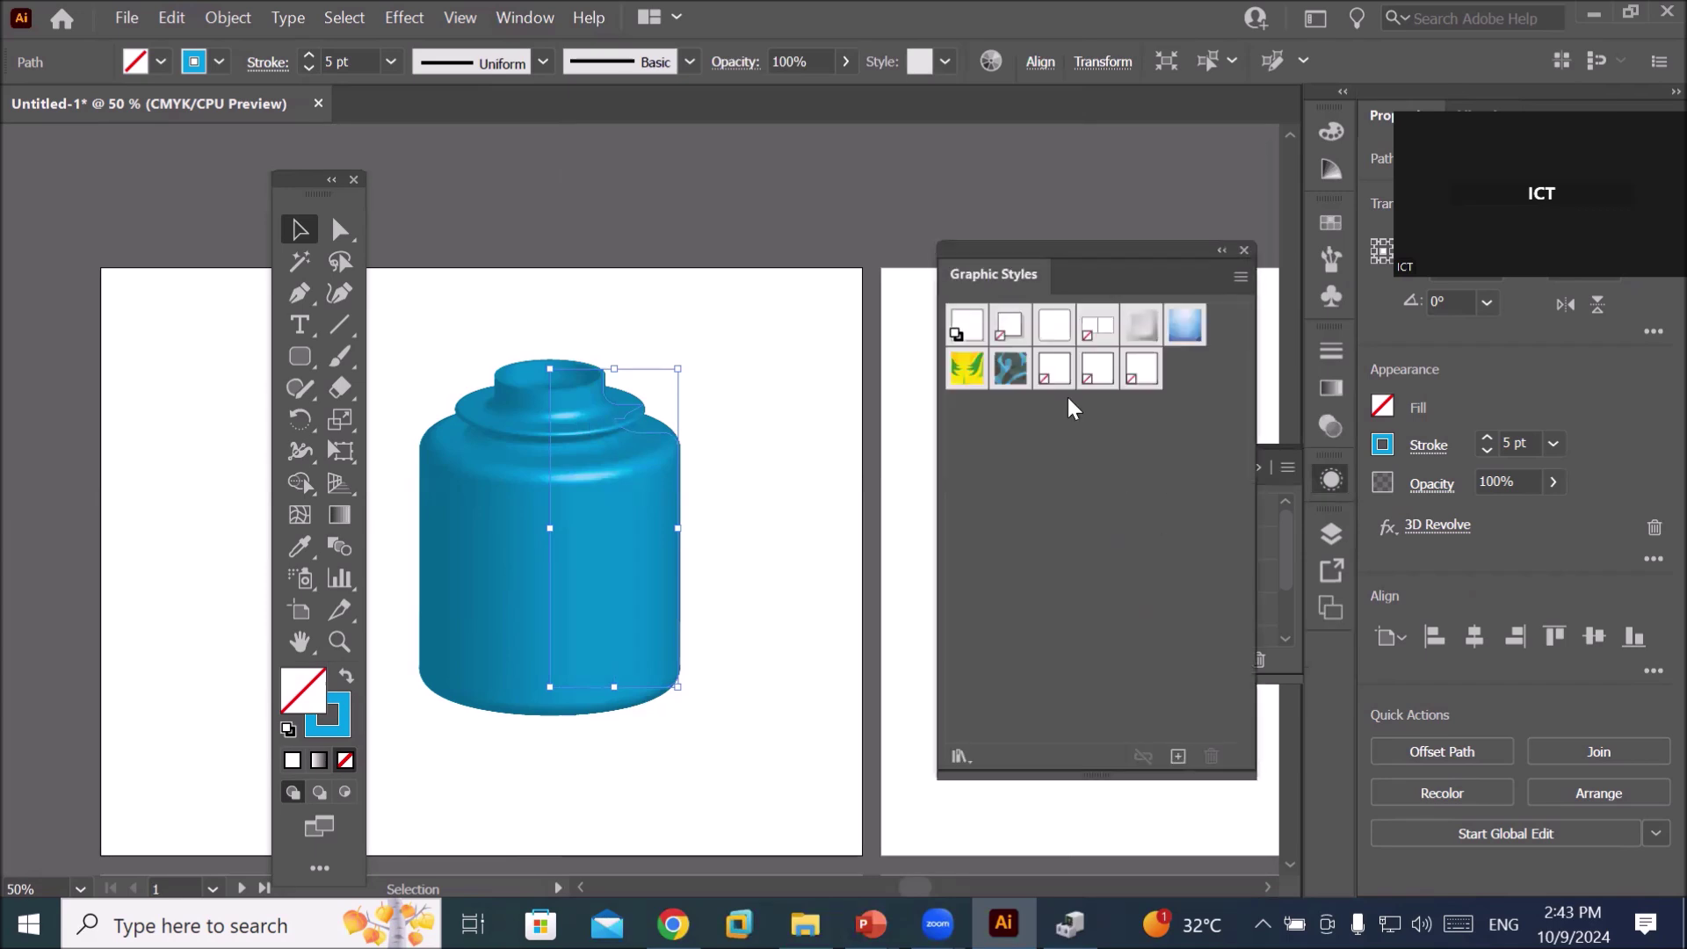
click(1243, 252)
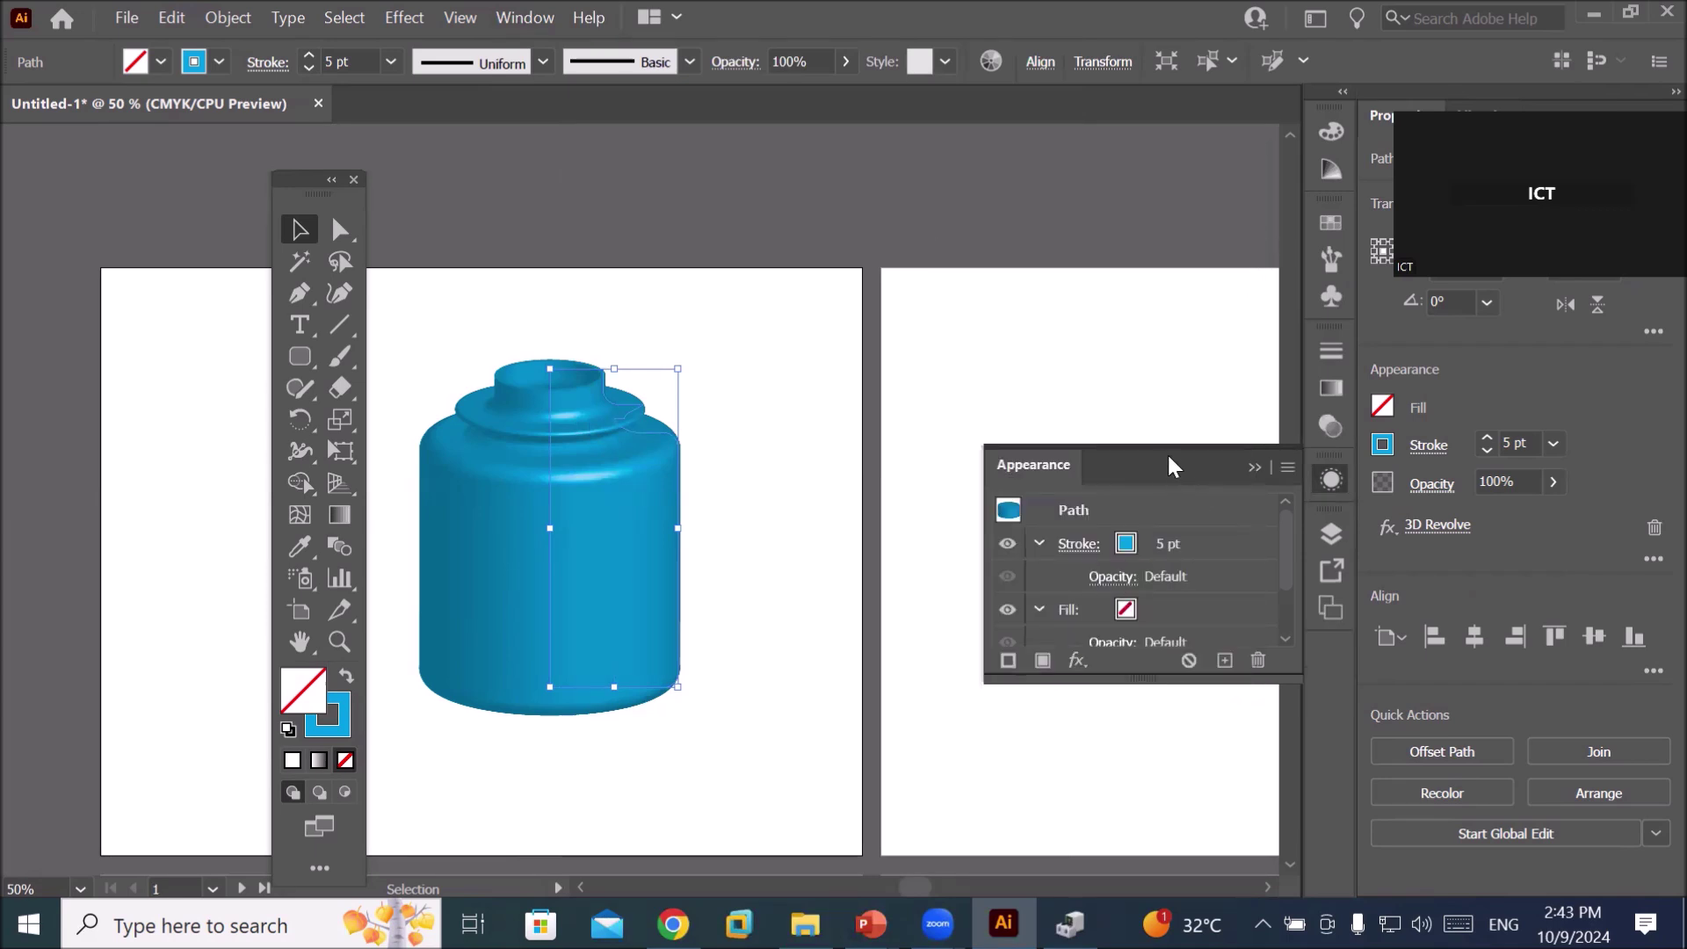
drag(1166, 461, 1103, 300)
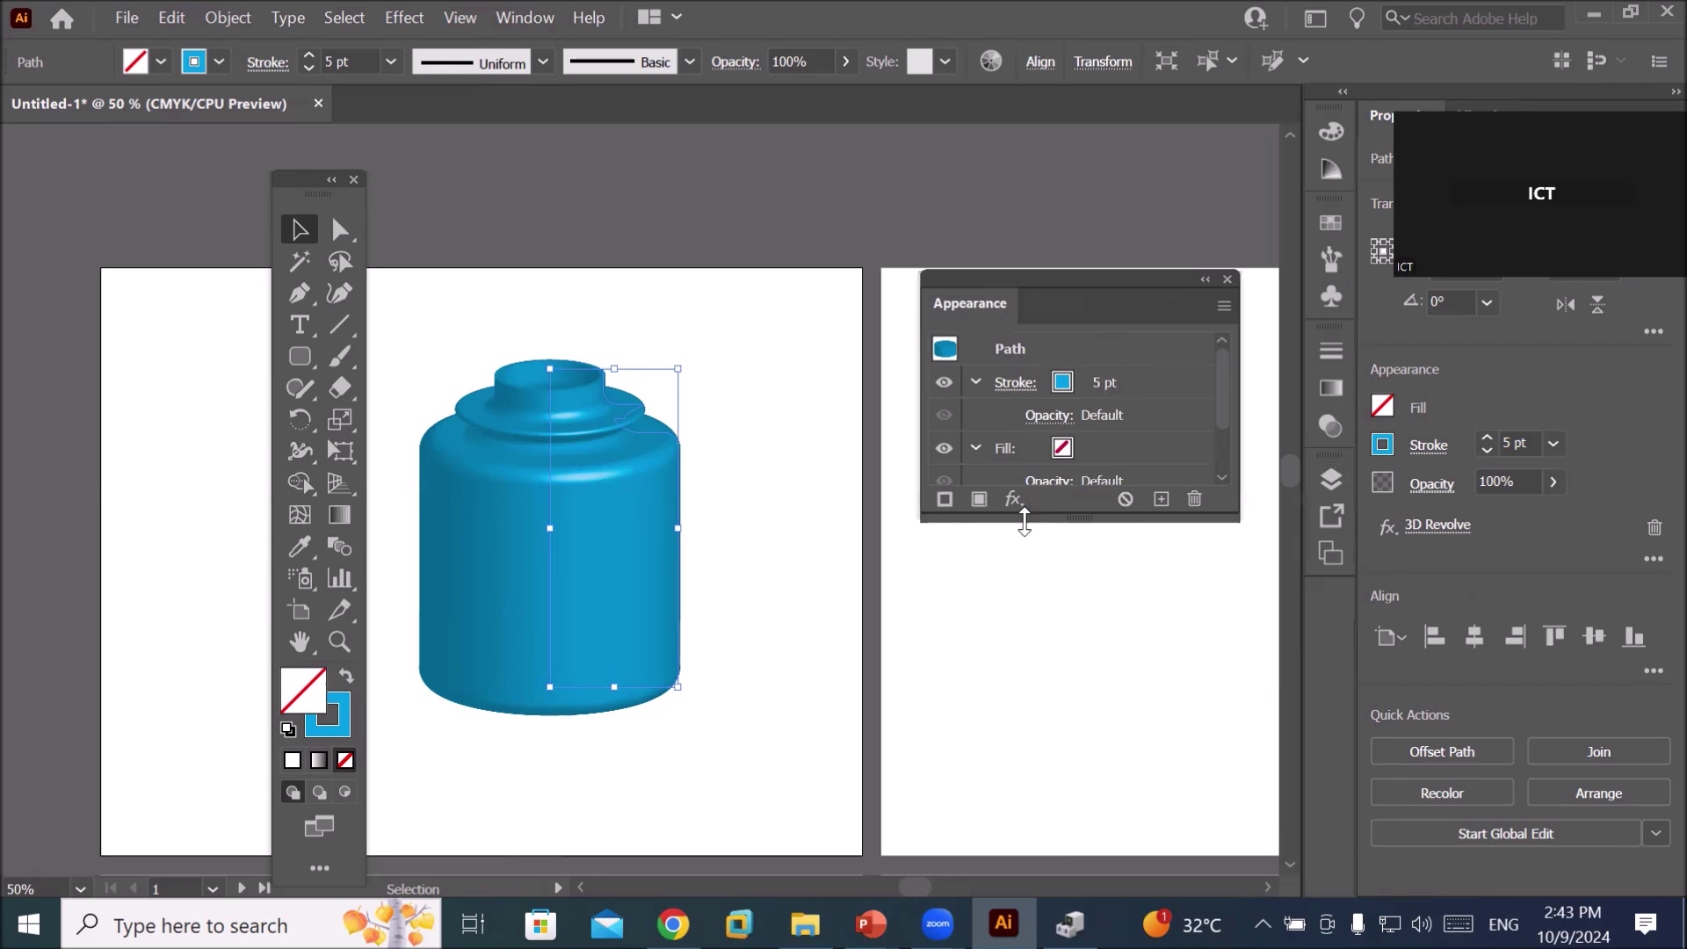
drag(1105, 520, 1118, 669)
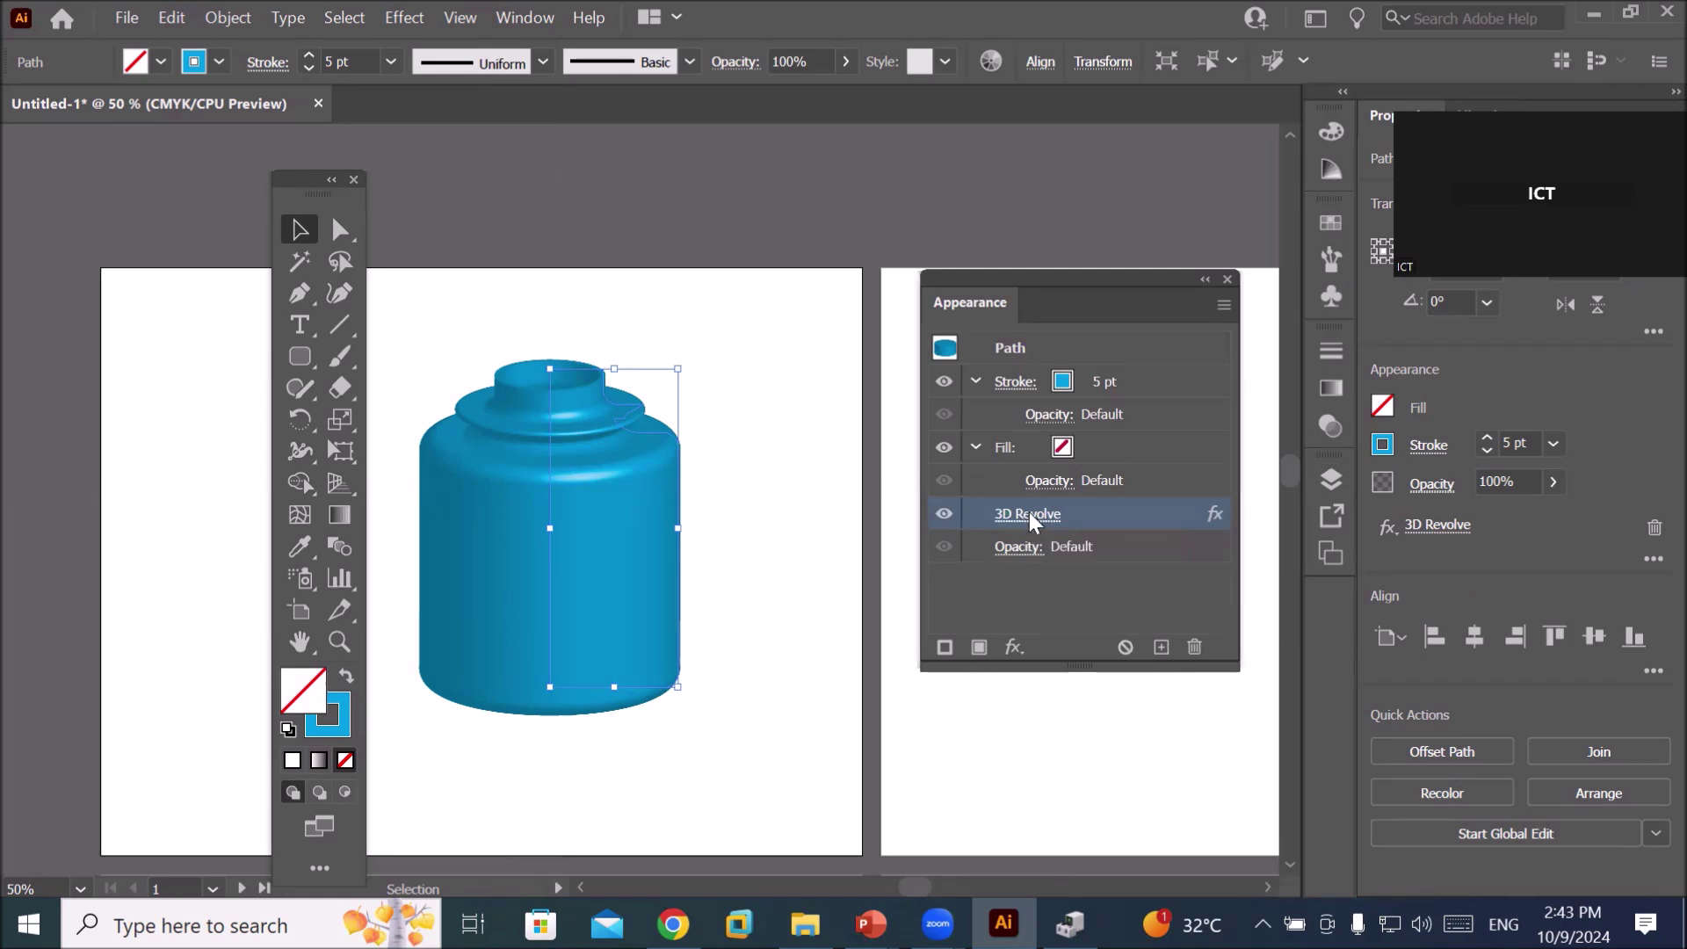
click(1033, 520)
- Open Map Art, move it aside, and close the symbol list without choosing one
click(955, 863)
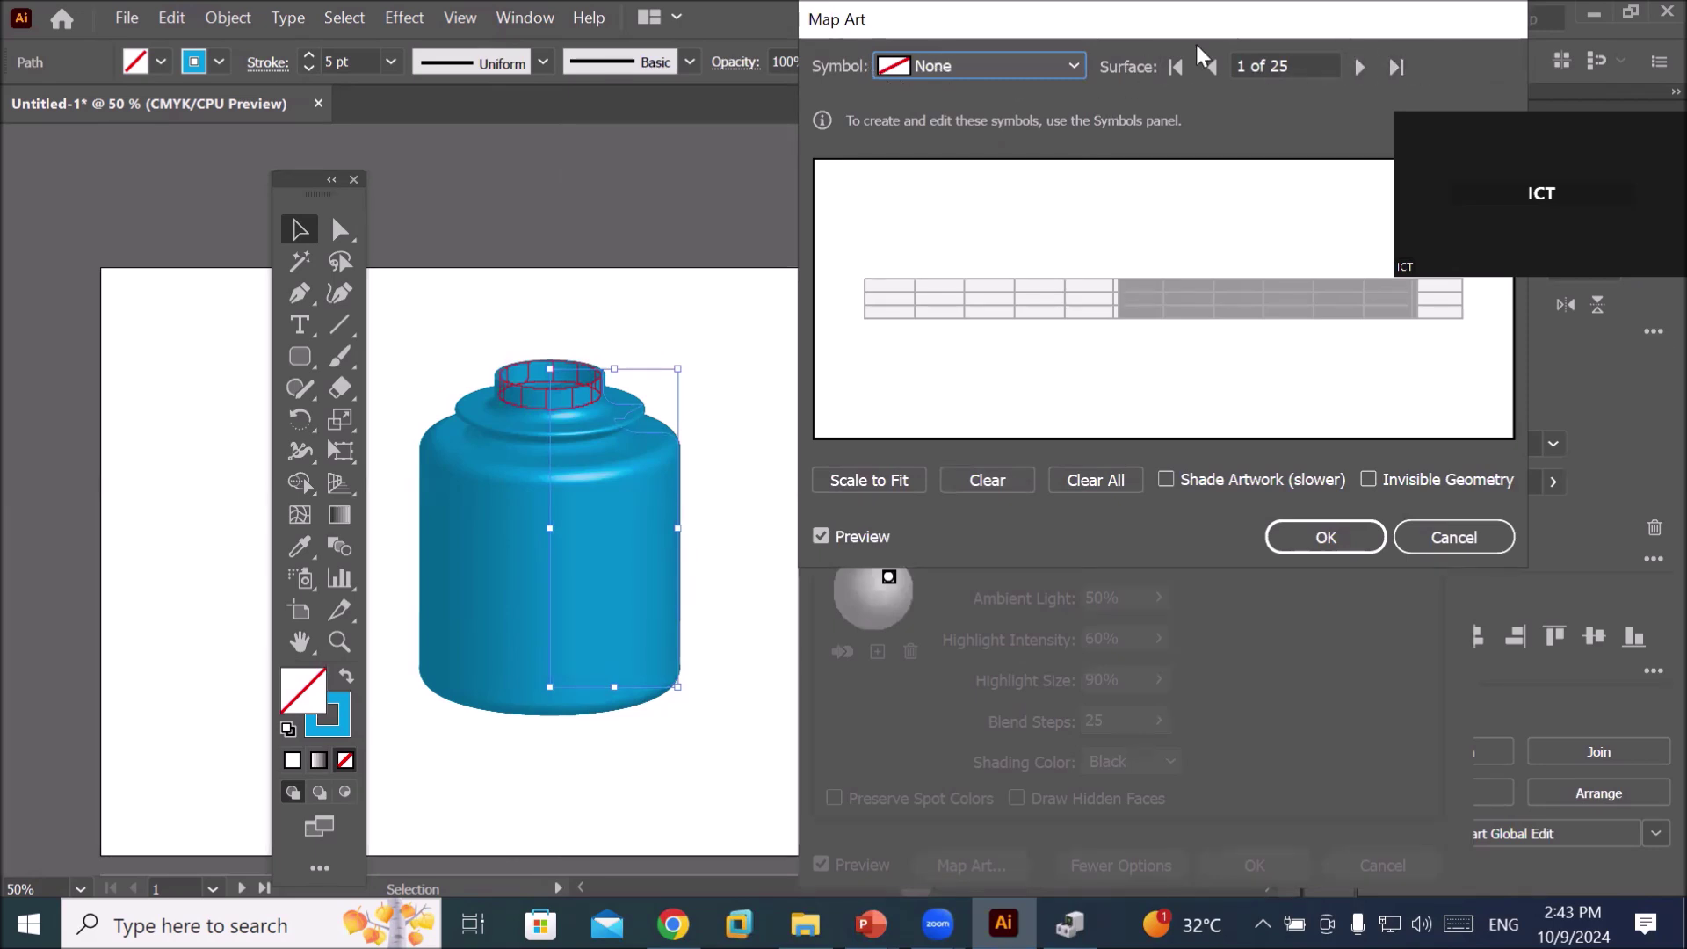
drag(1178, 35, 1143, 63)
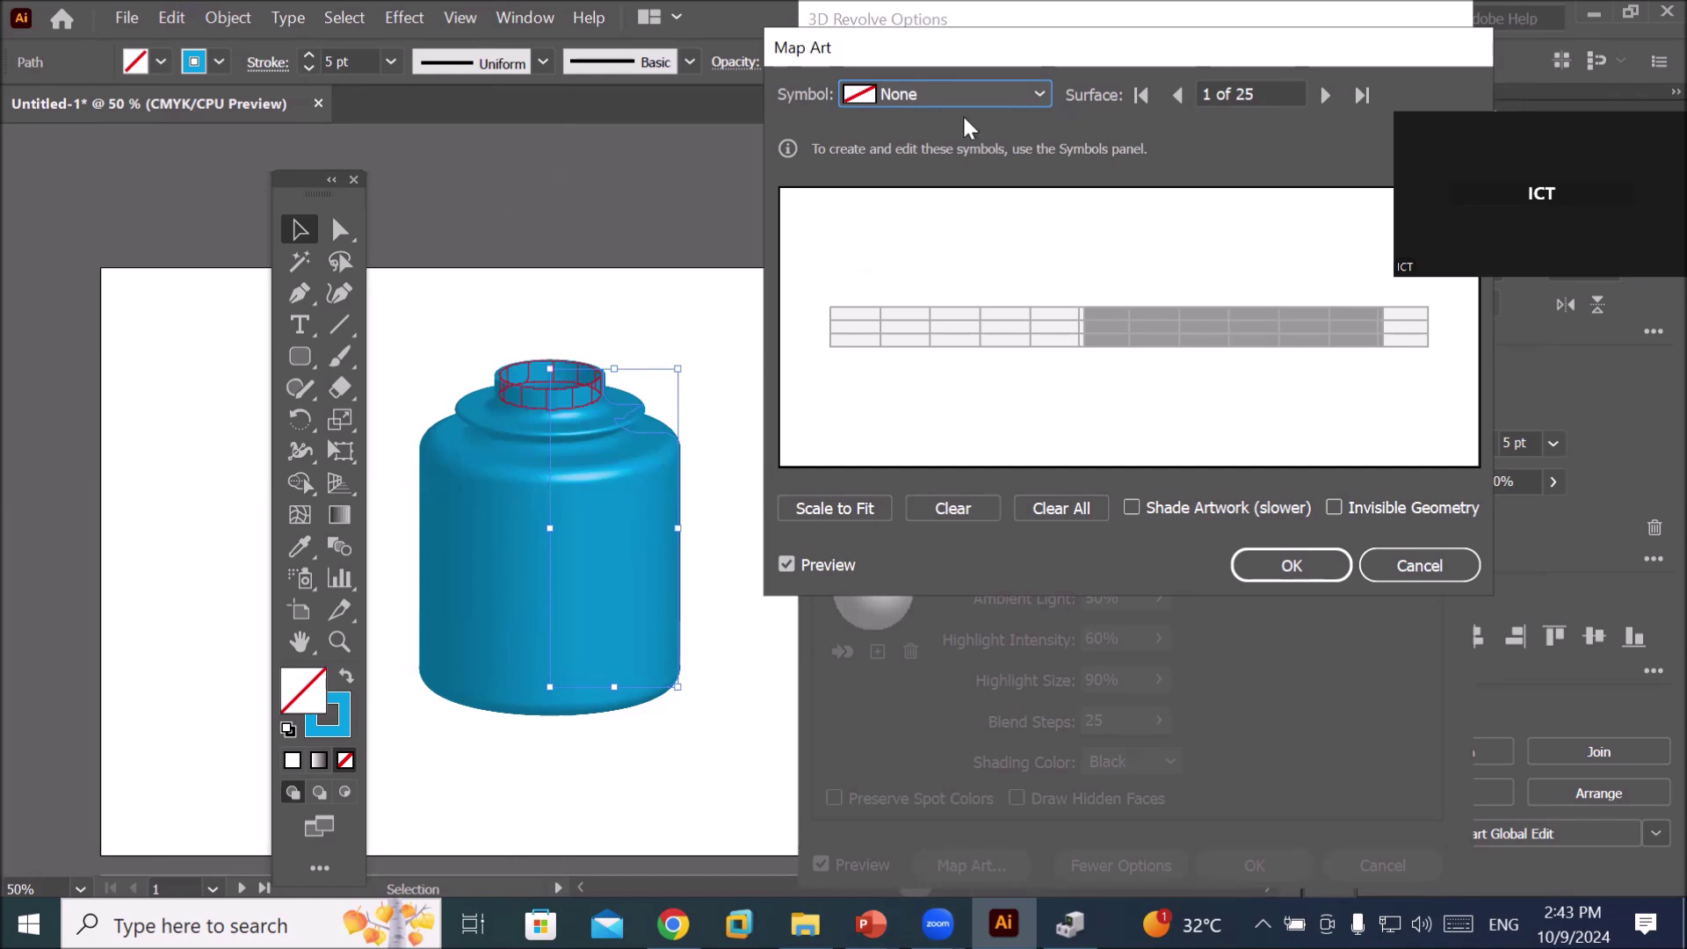
click(923, 95)
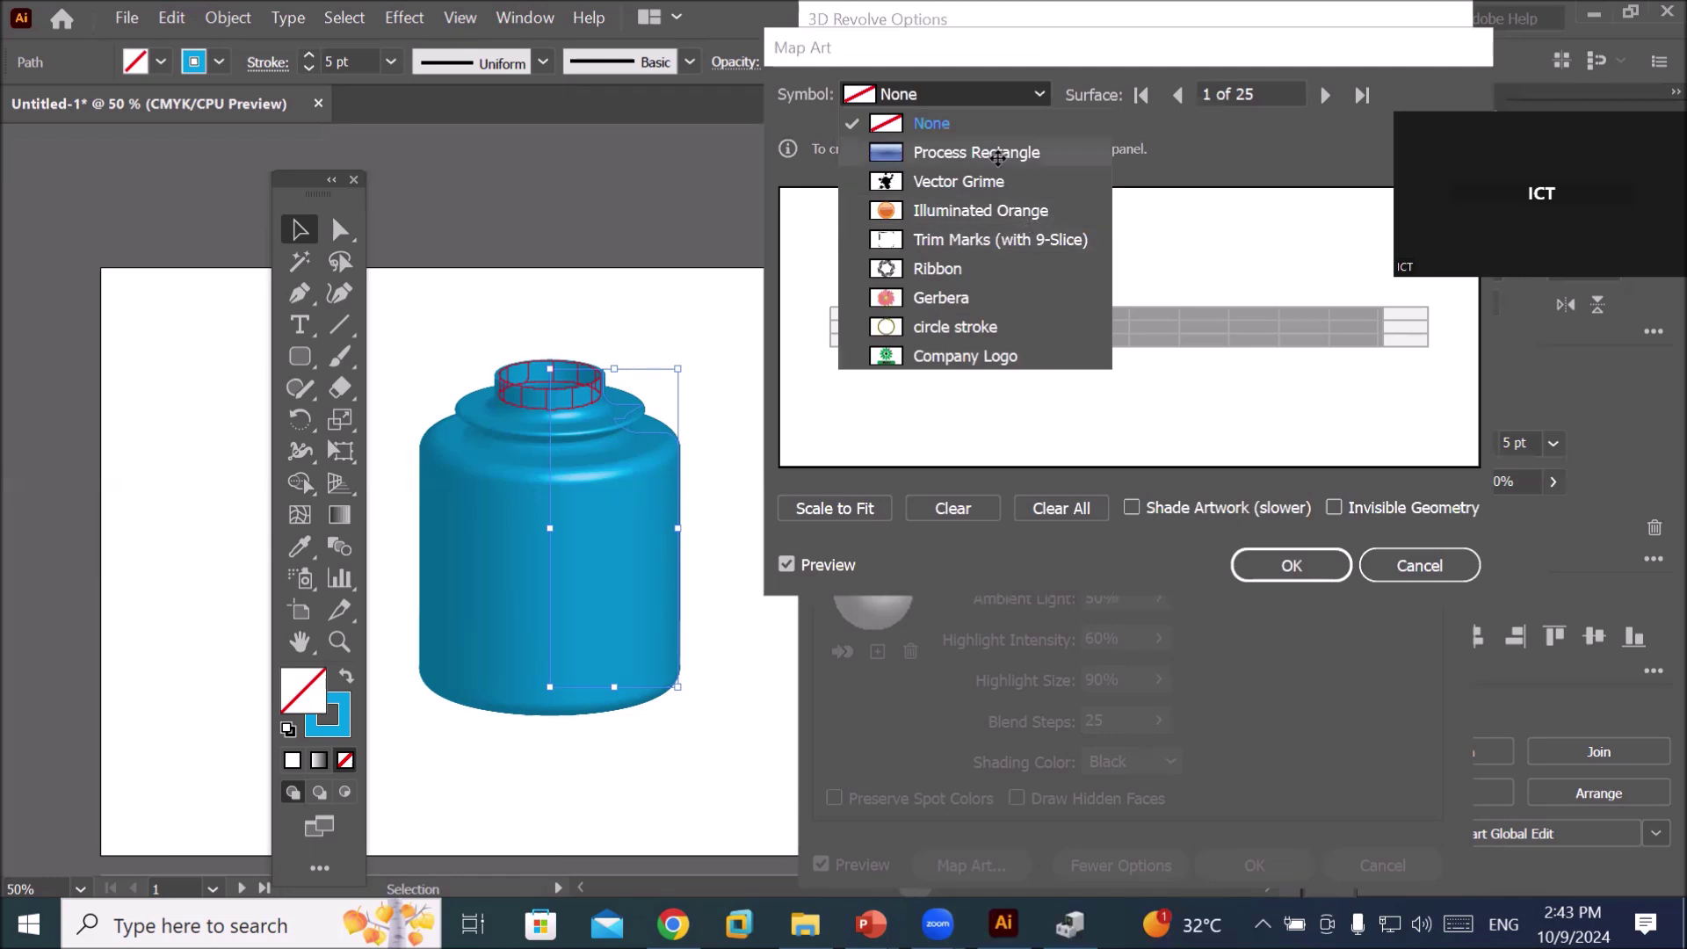
click(988, 92)
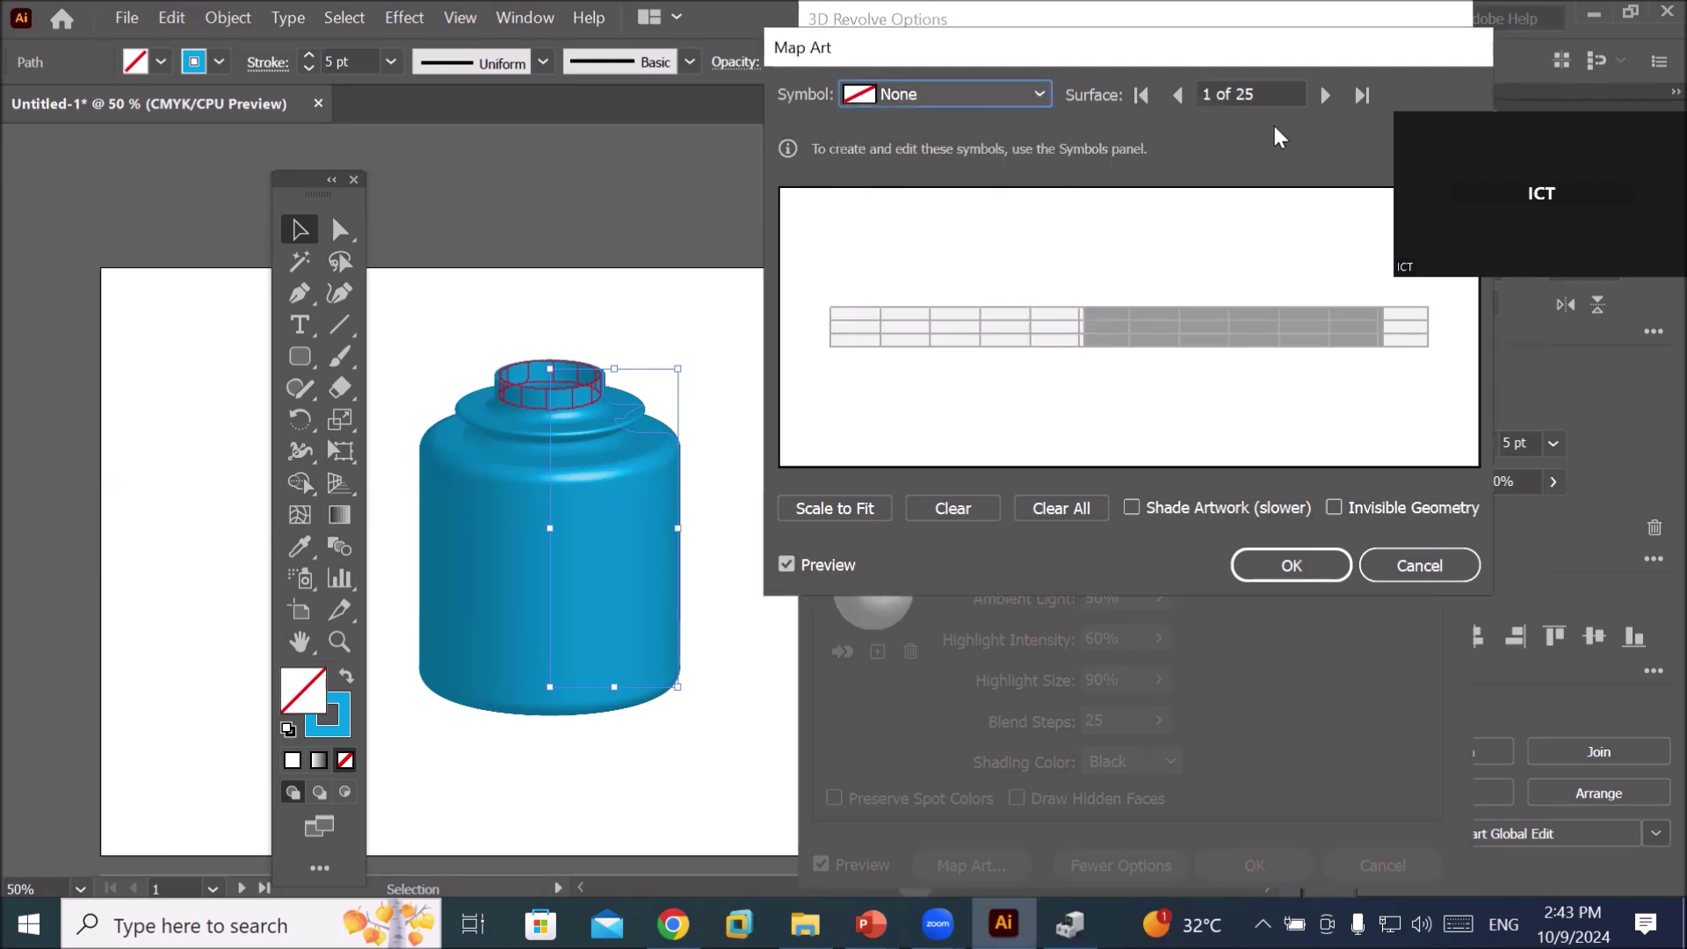
- Step through the surfaces to surface 11 of 25, the jar's main body
click(1325, 95)
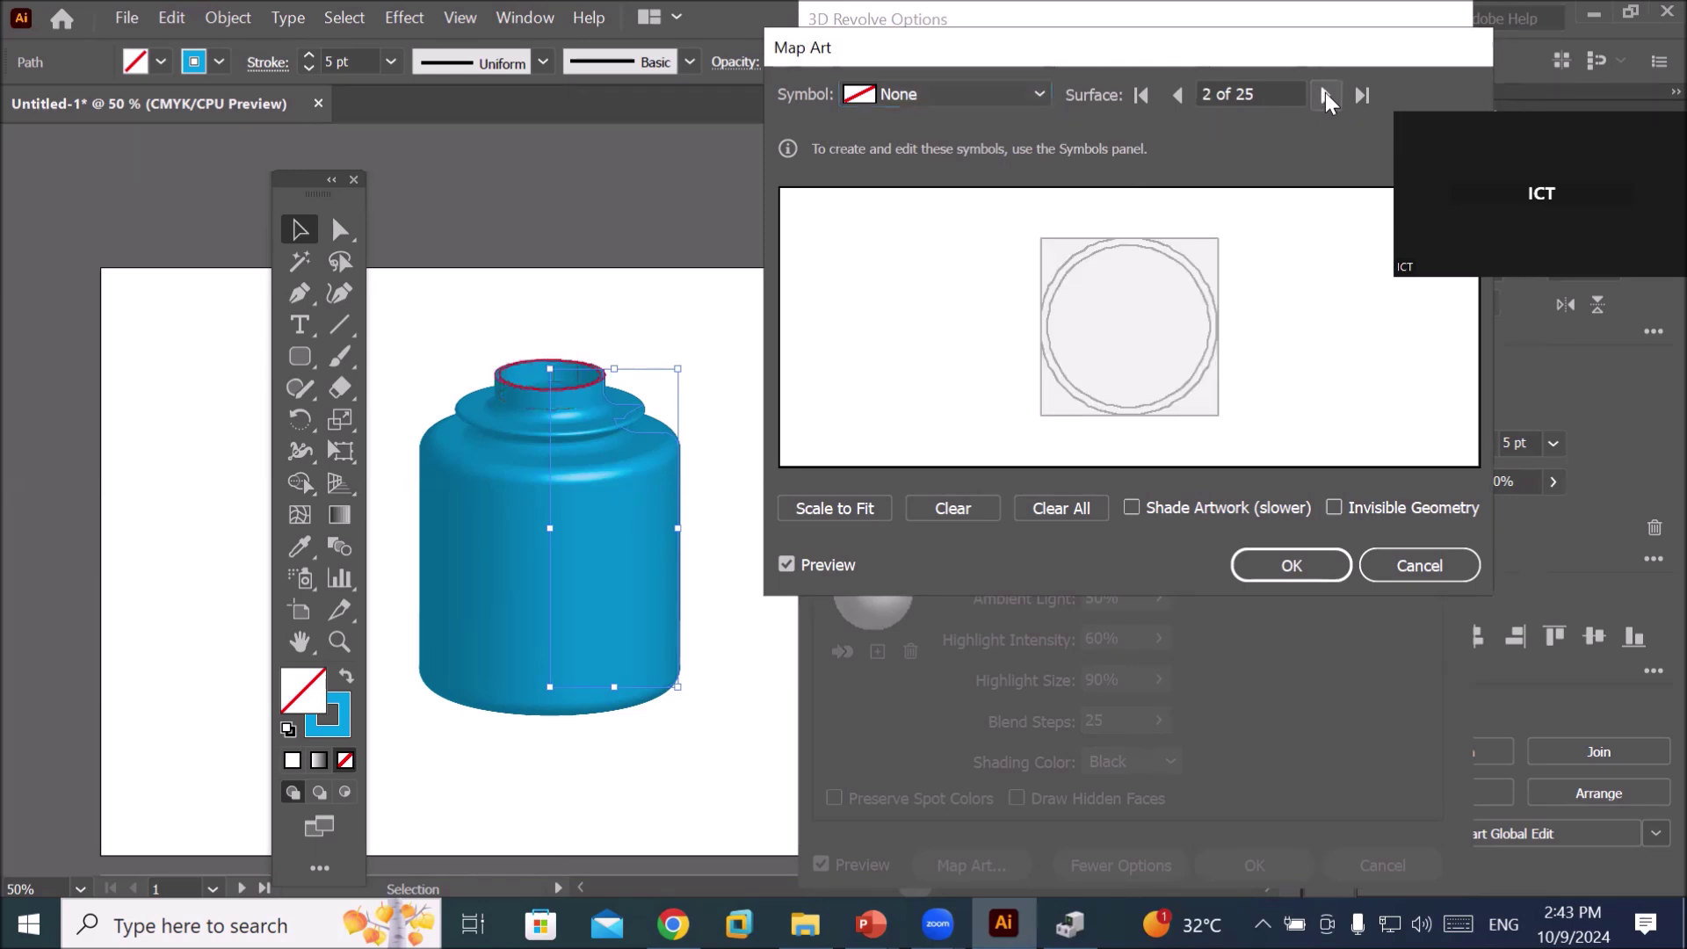
click(1325, 94)
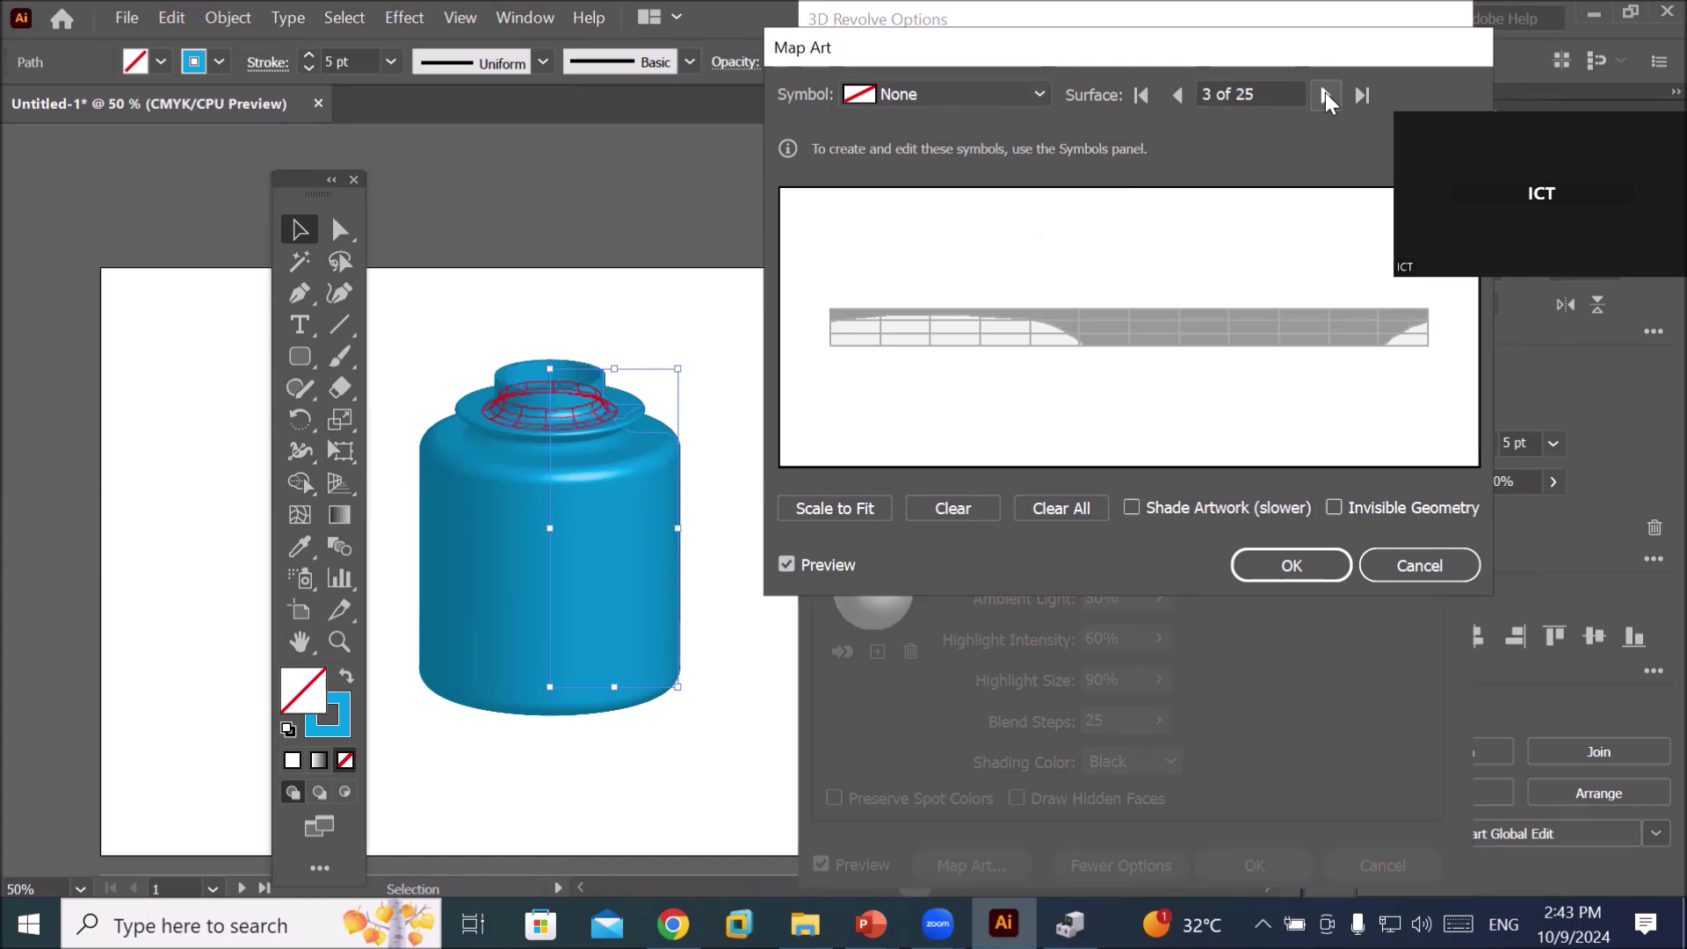
click(1325, 94)
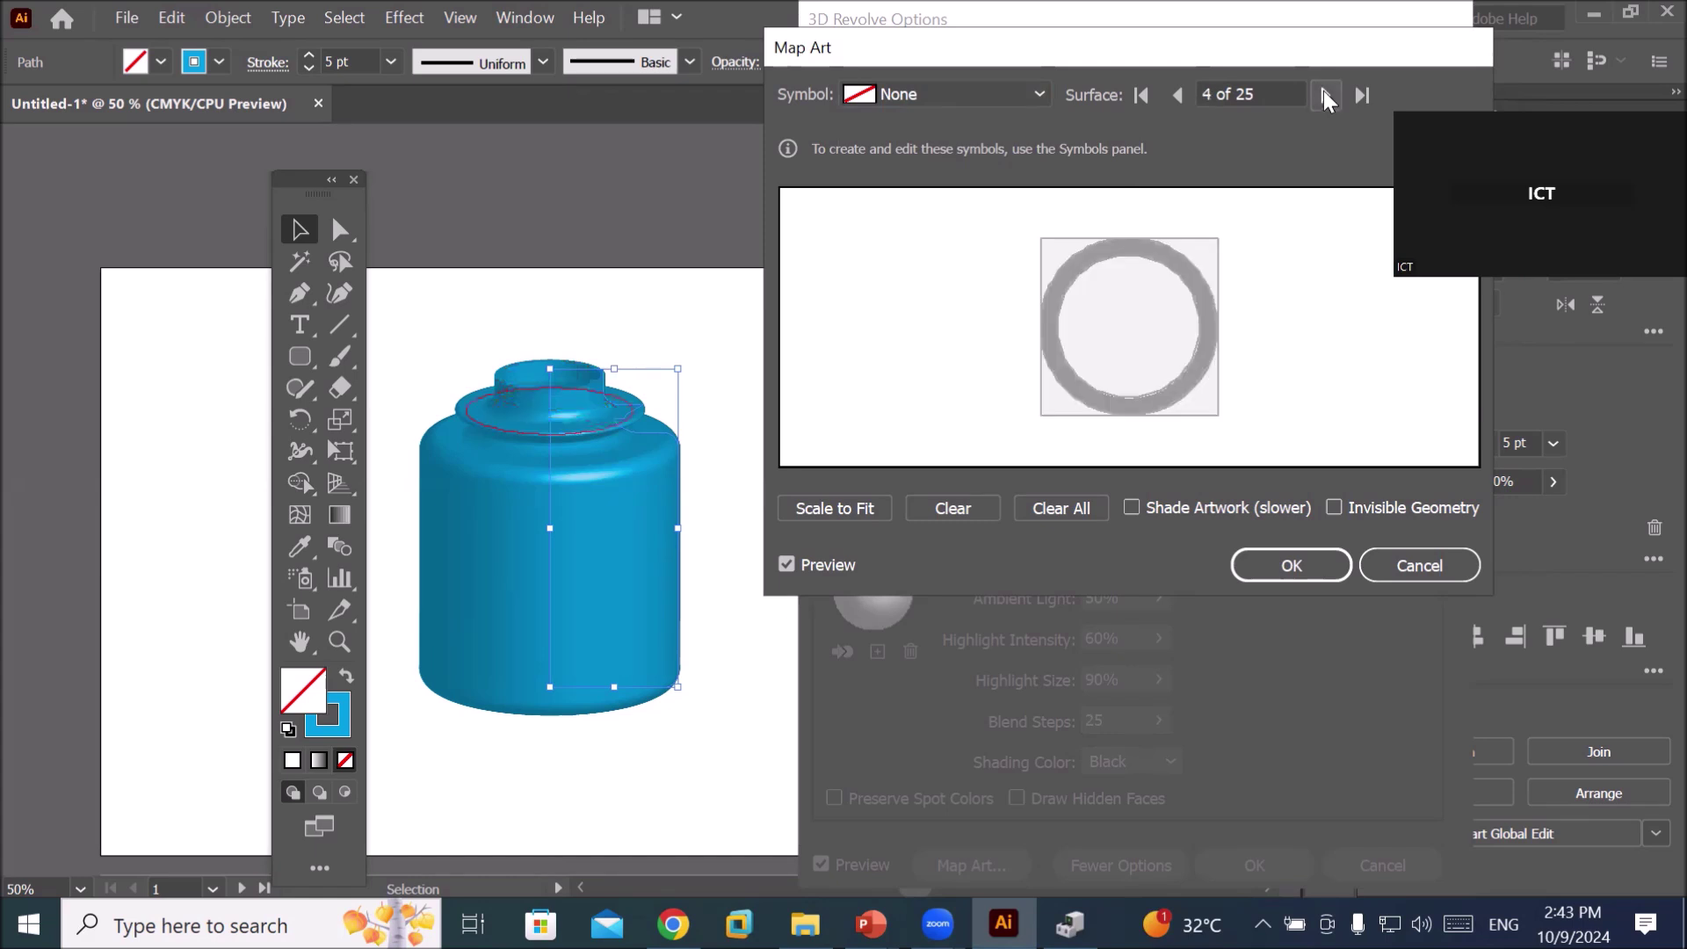
click(1325, 94)
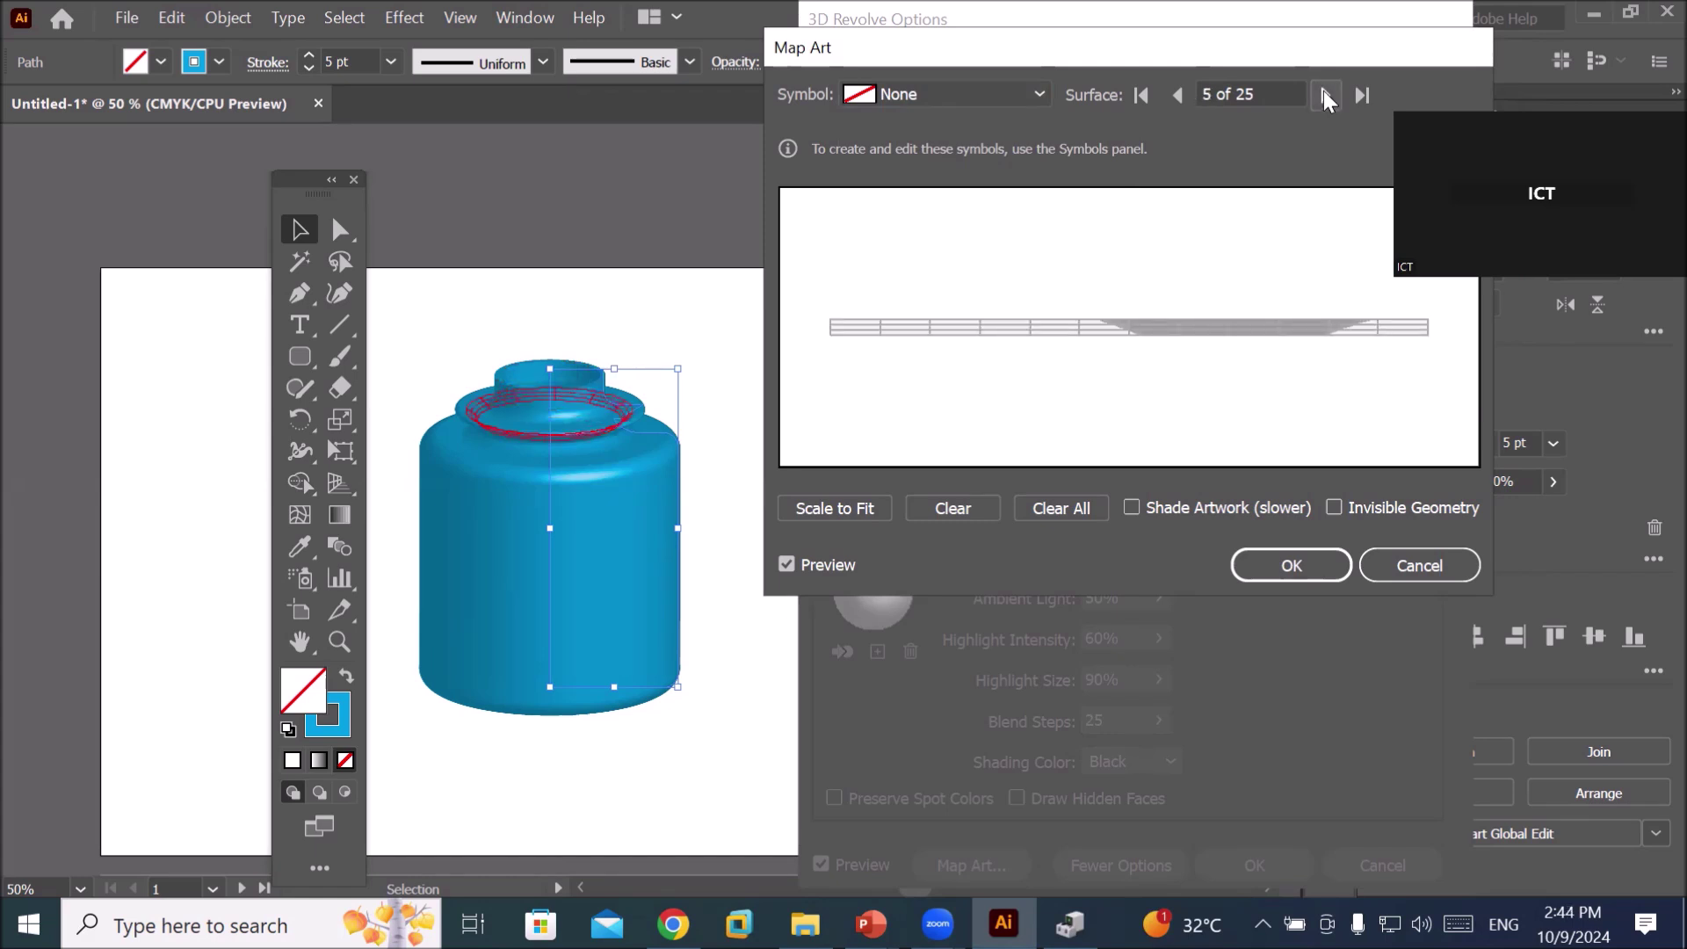
click(1325, 94)
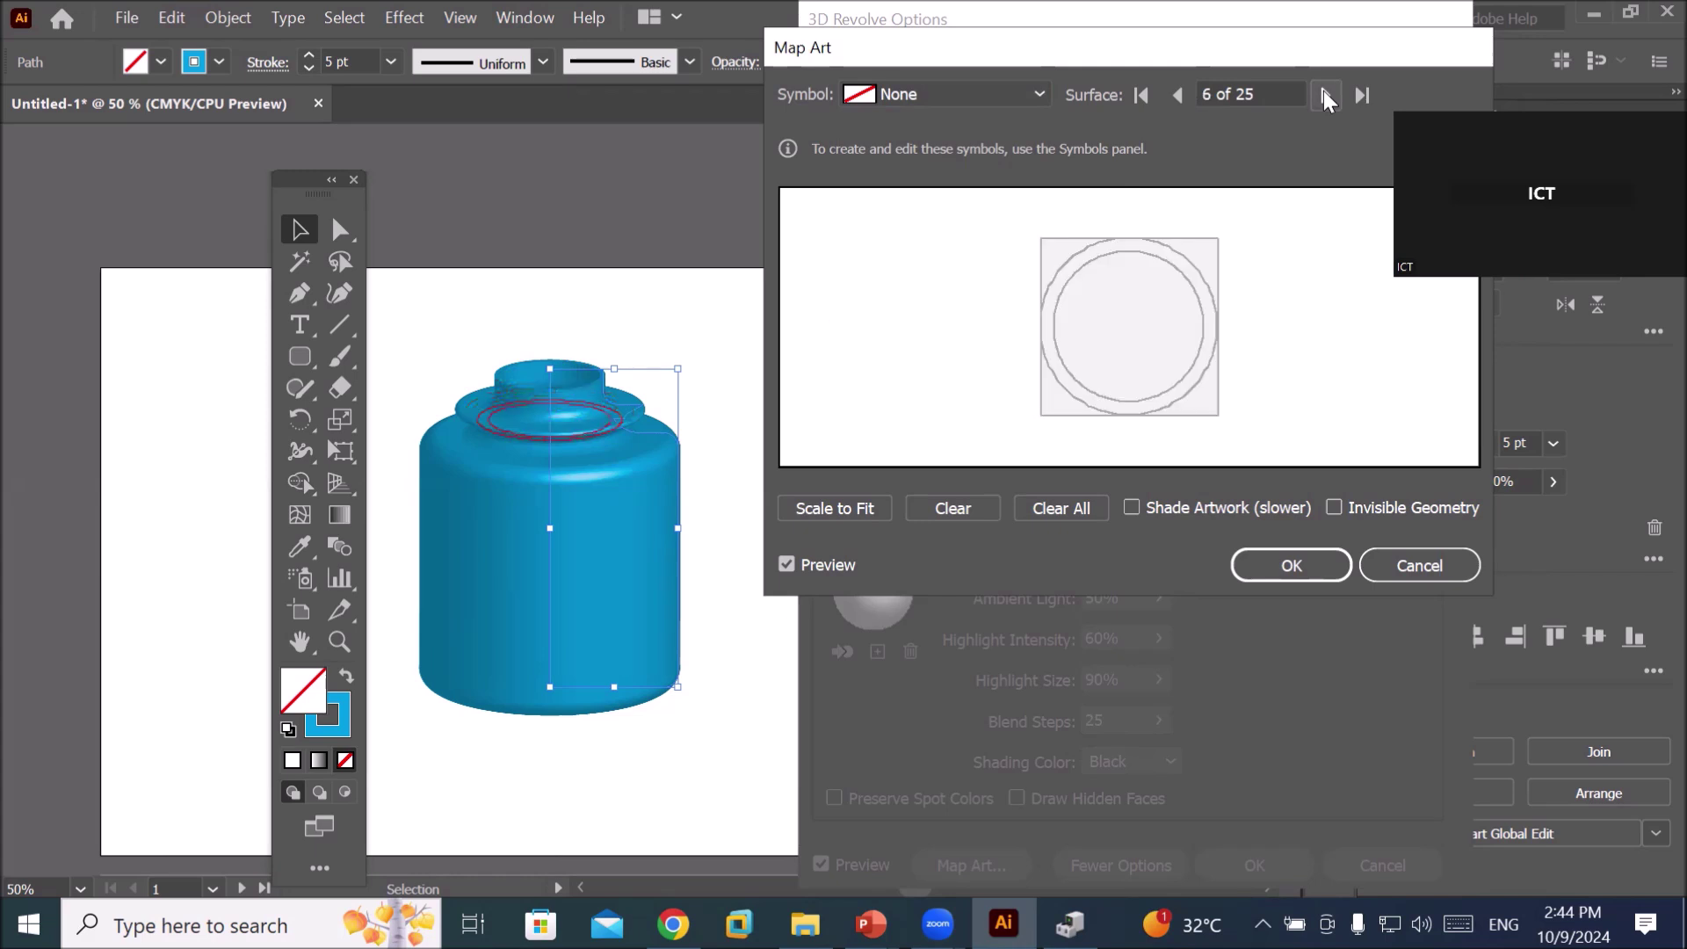
click(1325, 94)
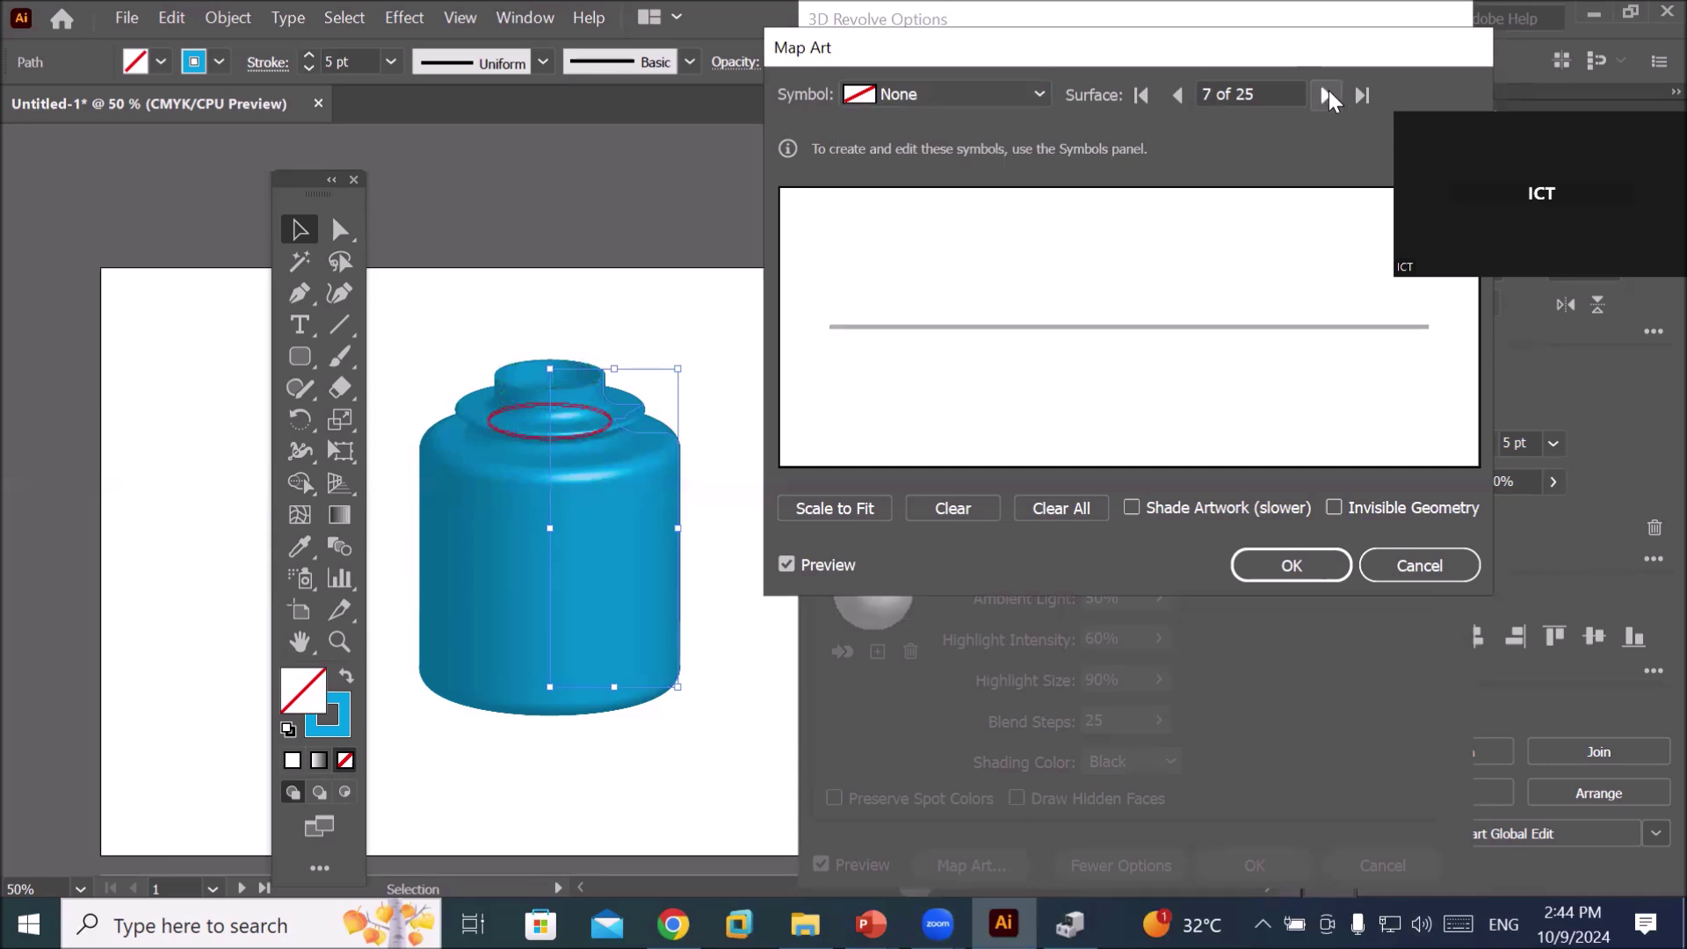
click(1326, 94)
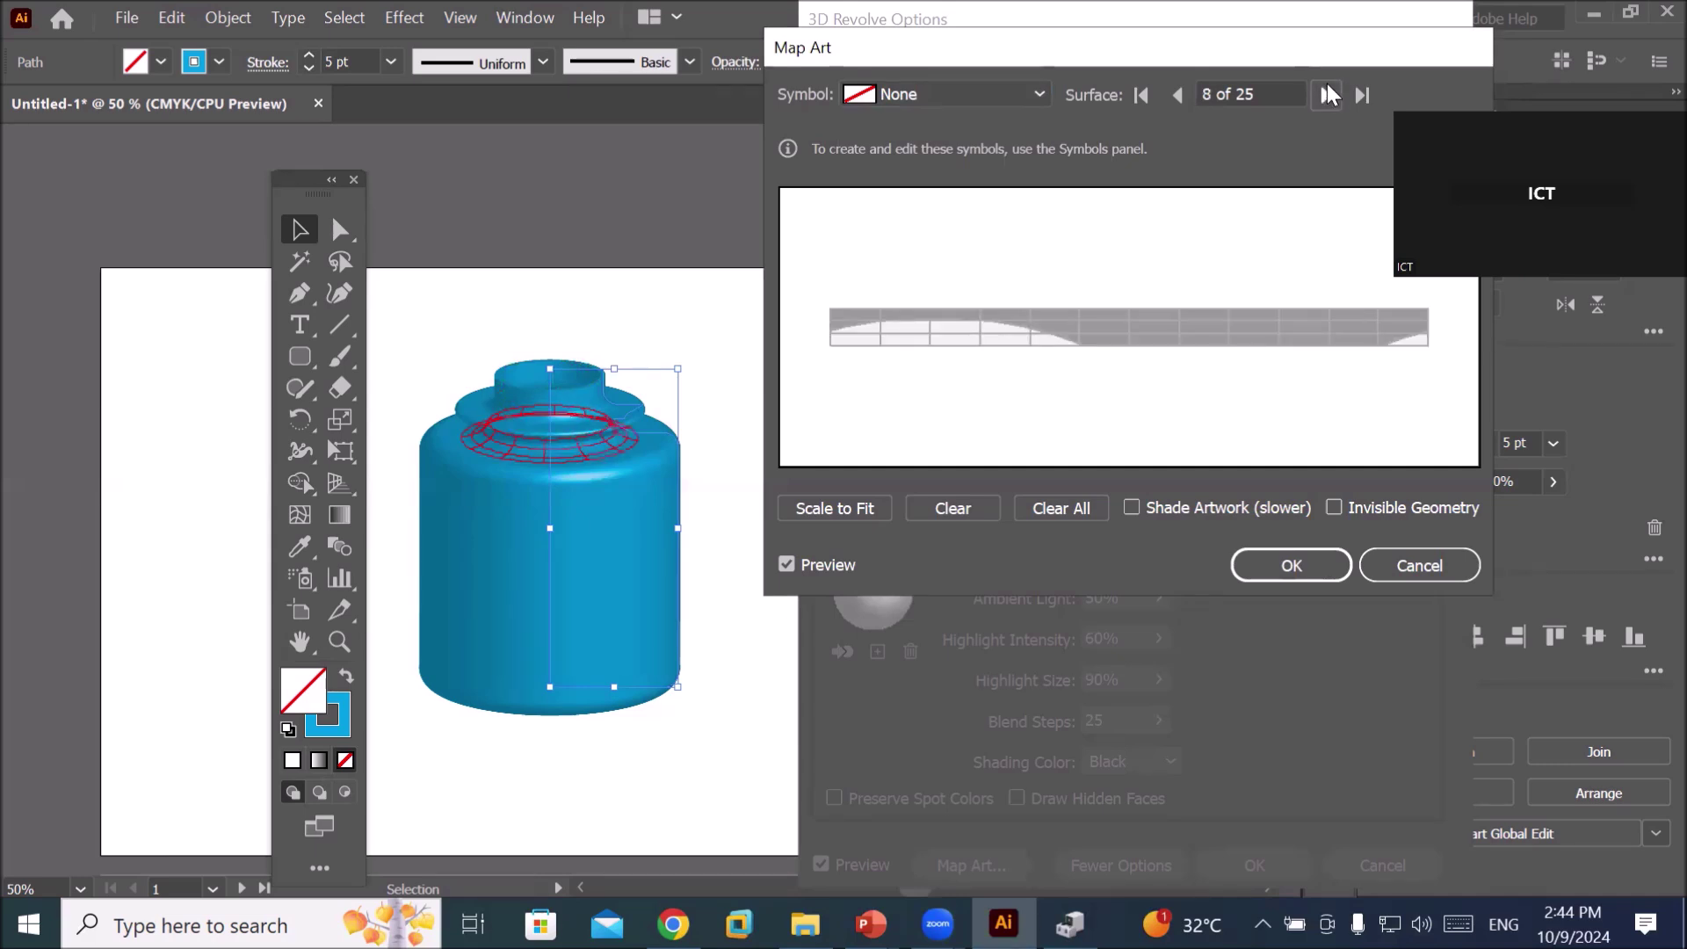
click(1326, 94)
click(1327, 94)
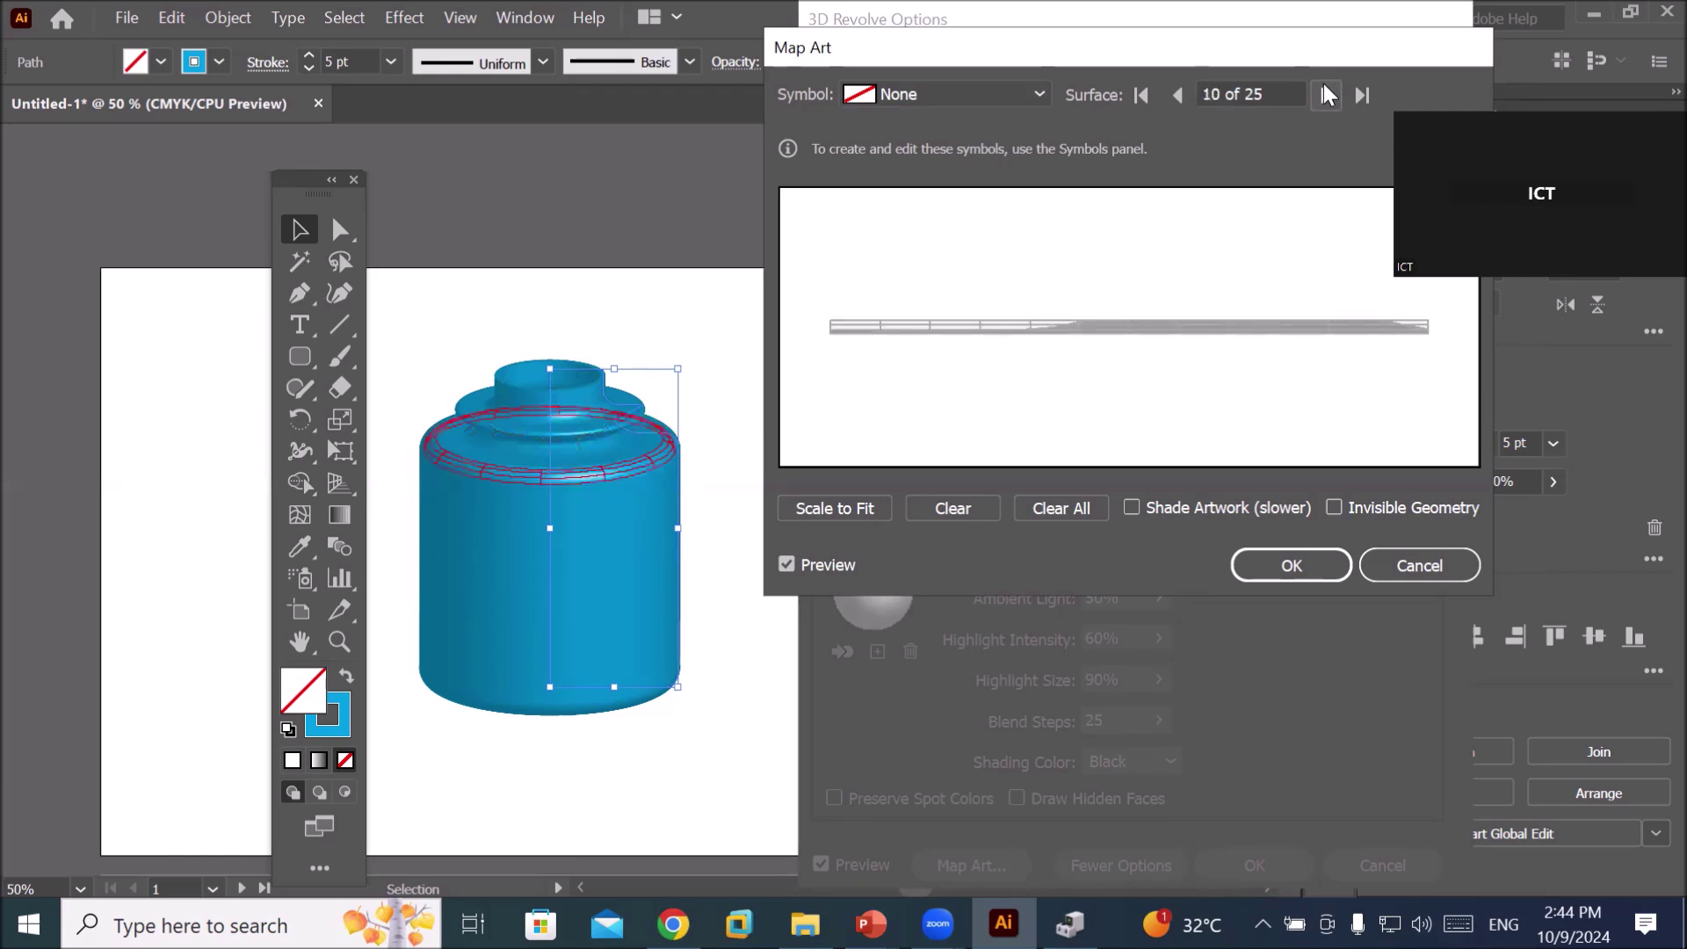
click(1325, 94)
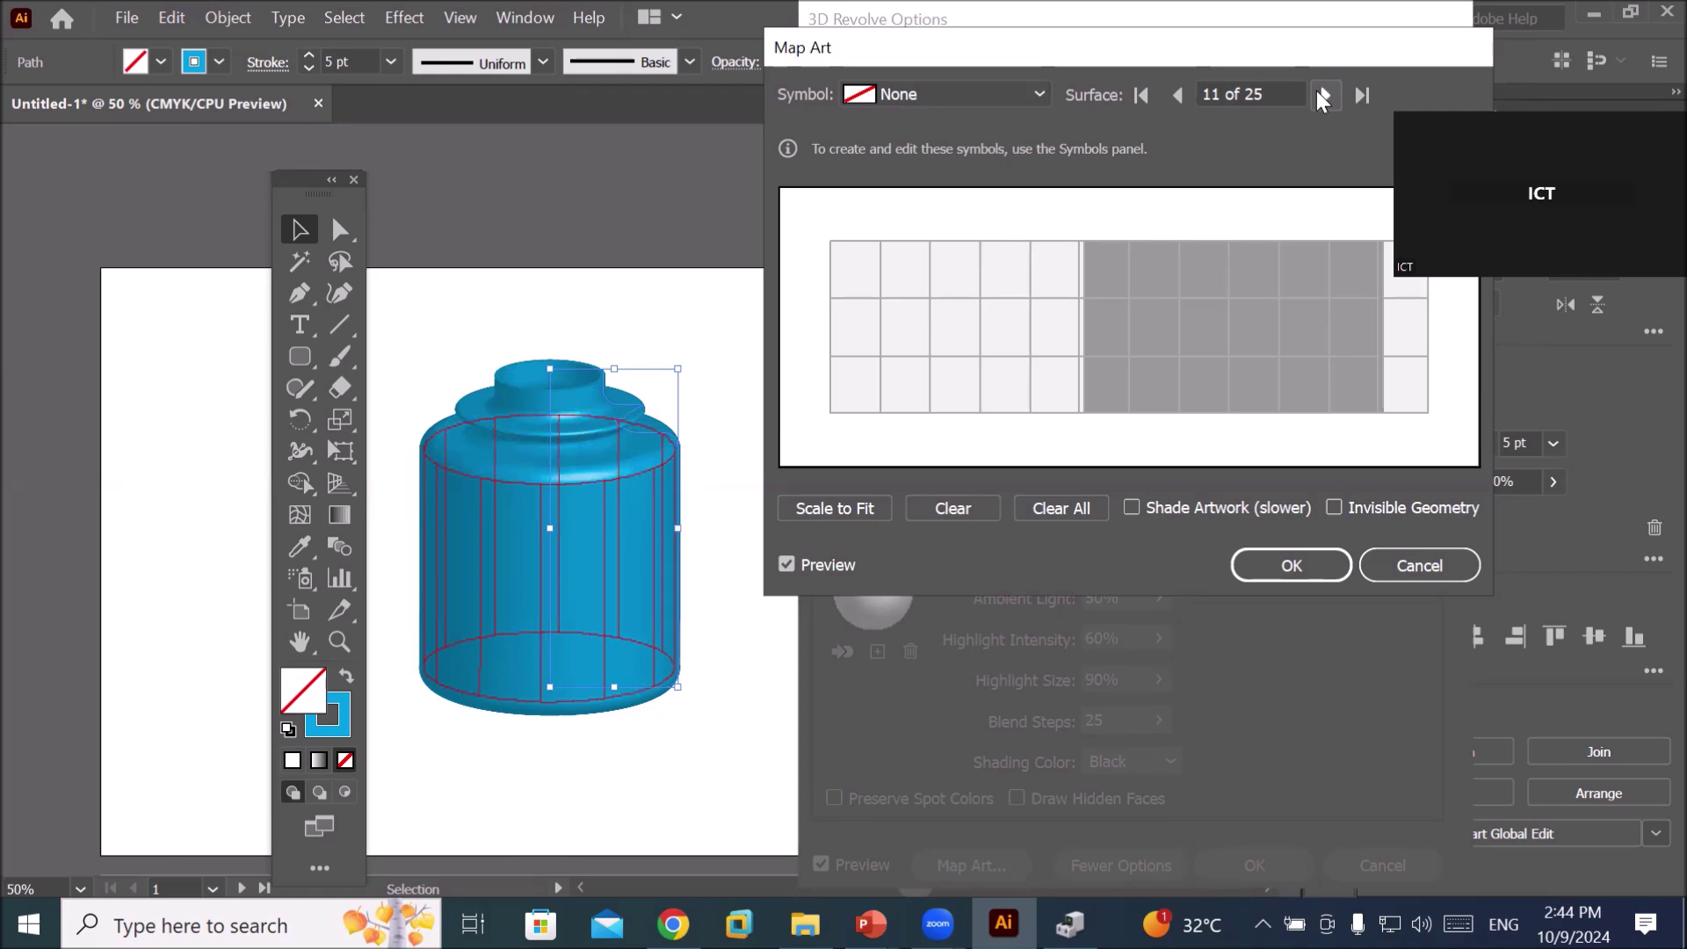
- Try the Company Logo symbol on surface 11, scale it to fit, then clear it
click(1040, 94)
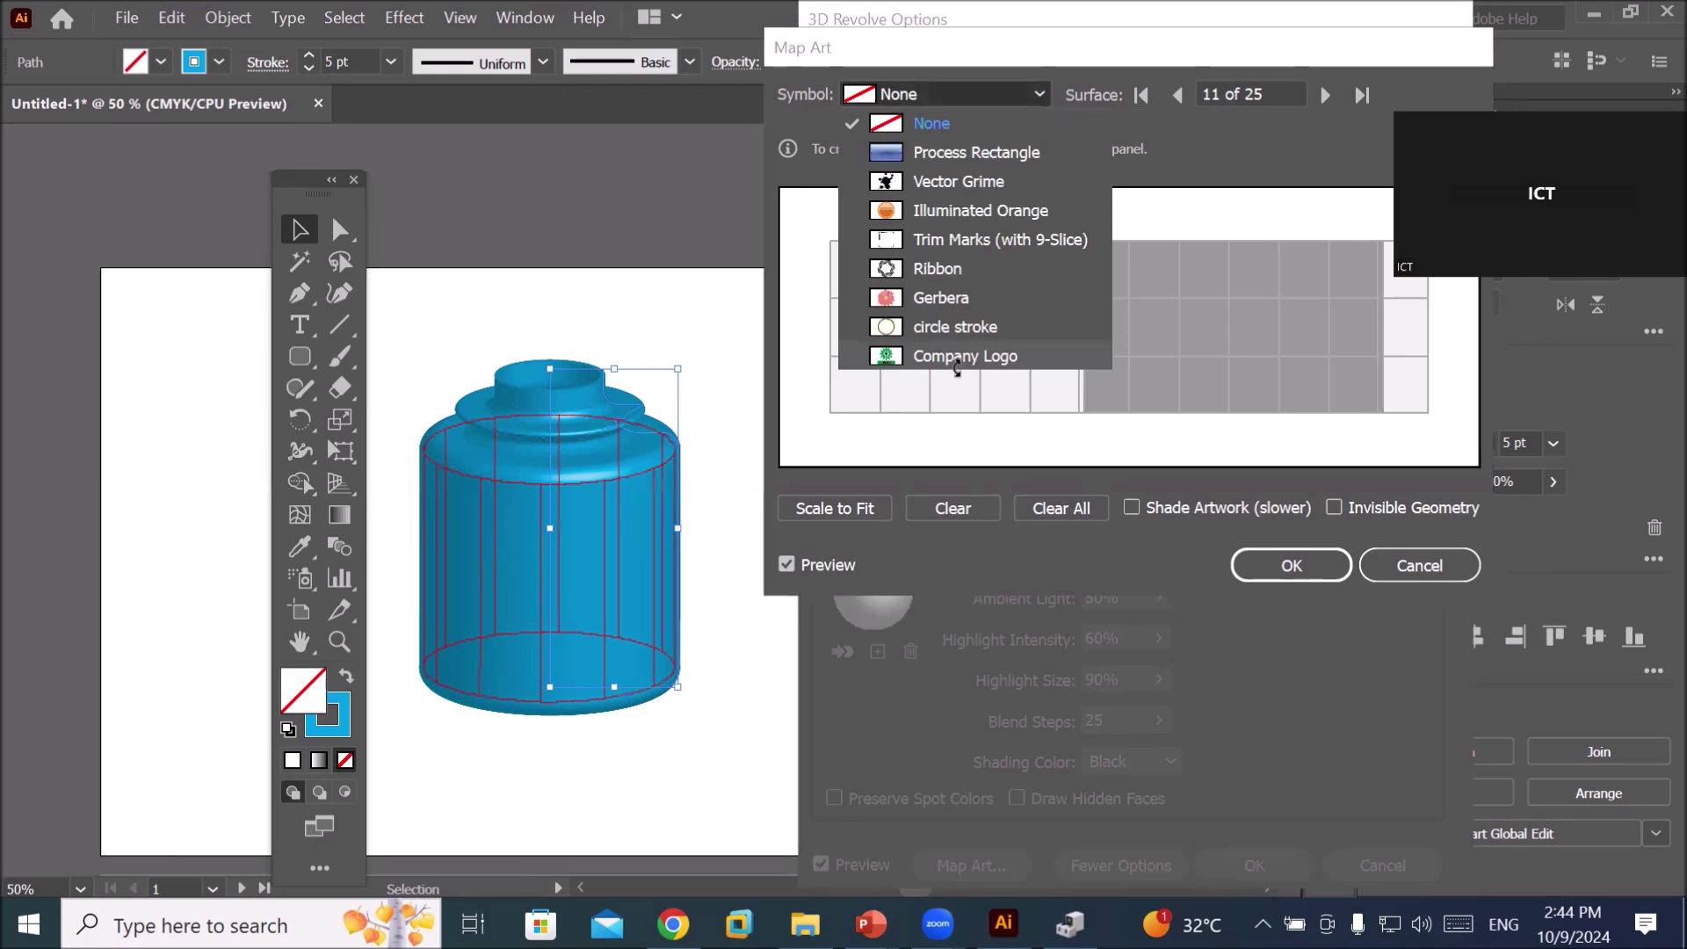
click(958, 356)
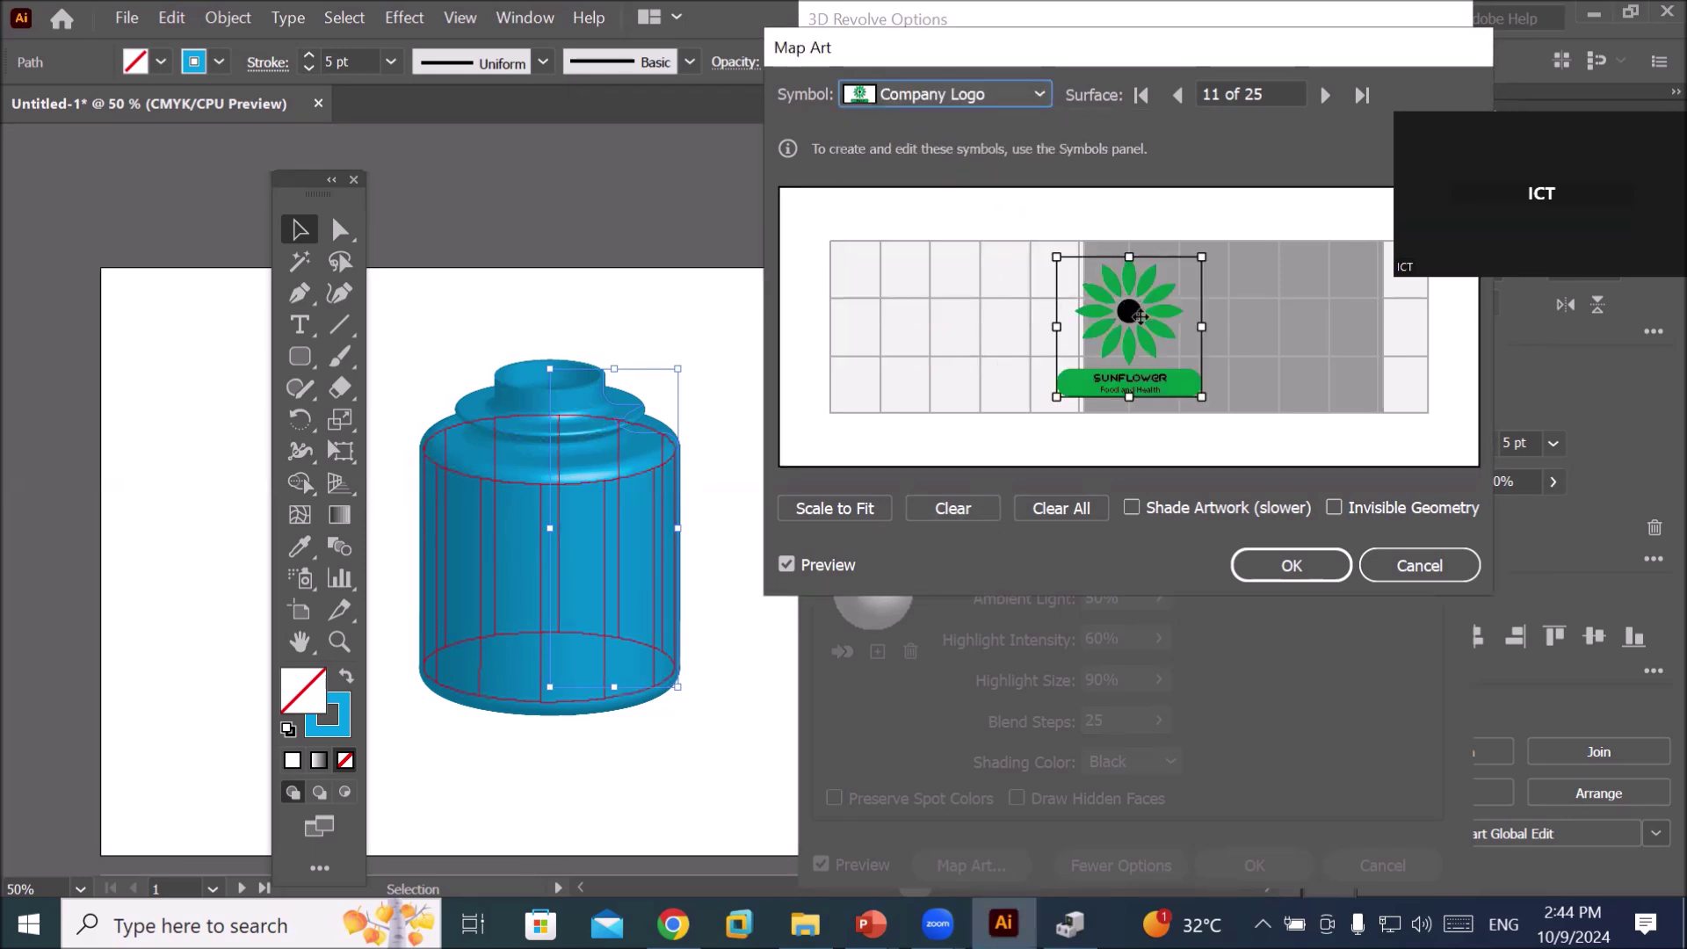
mouse_move(1143, 316)
mouse_down()
mouse_move(1232, 318)
mouse_move(955, 315)
mouse_move(1209, 322)
mouse_up()
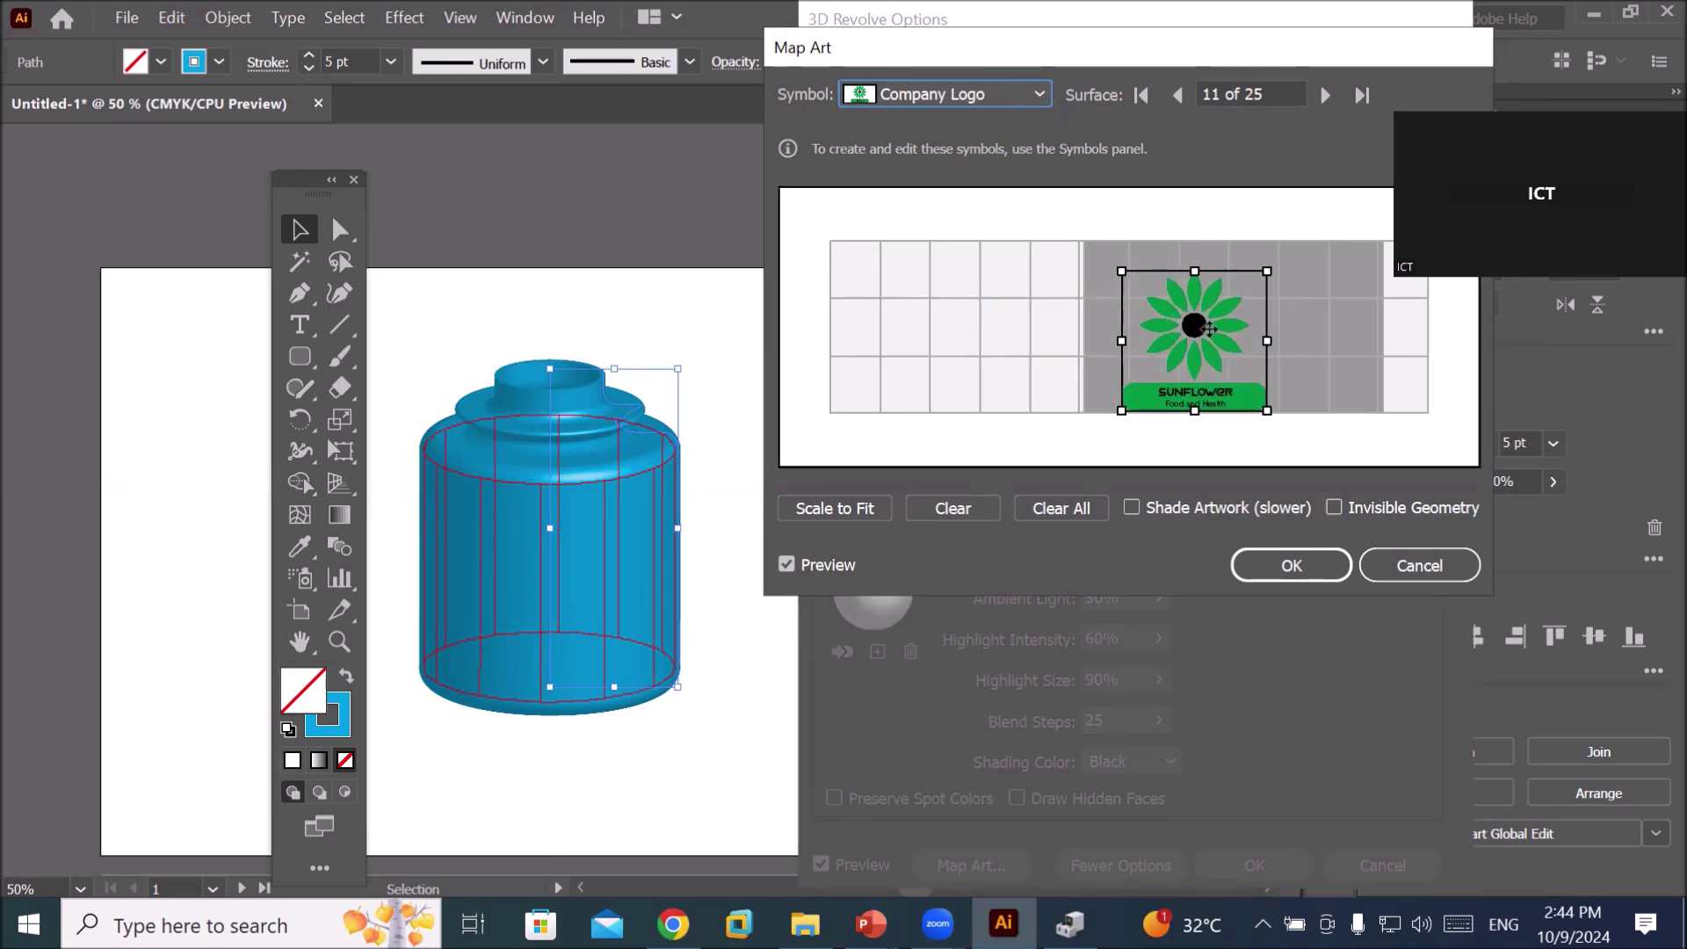
click(868, 509)
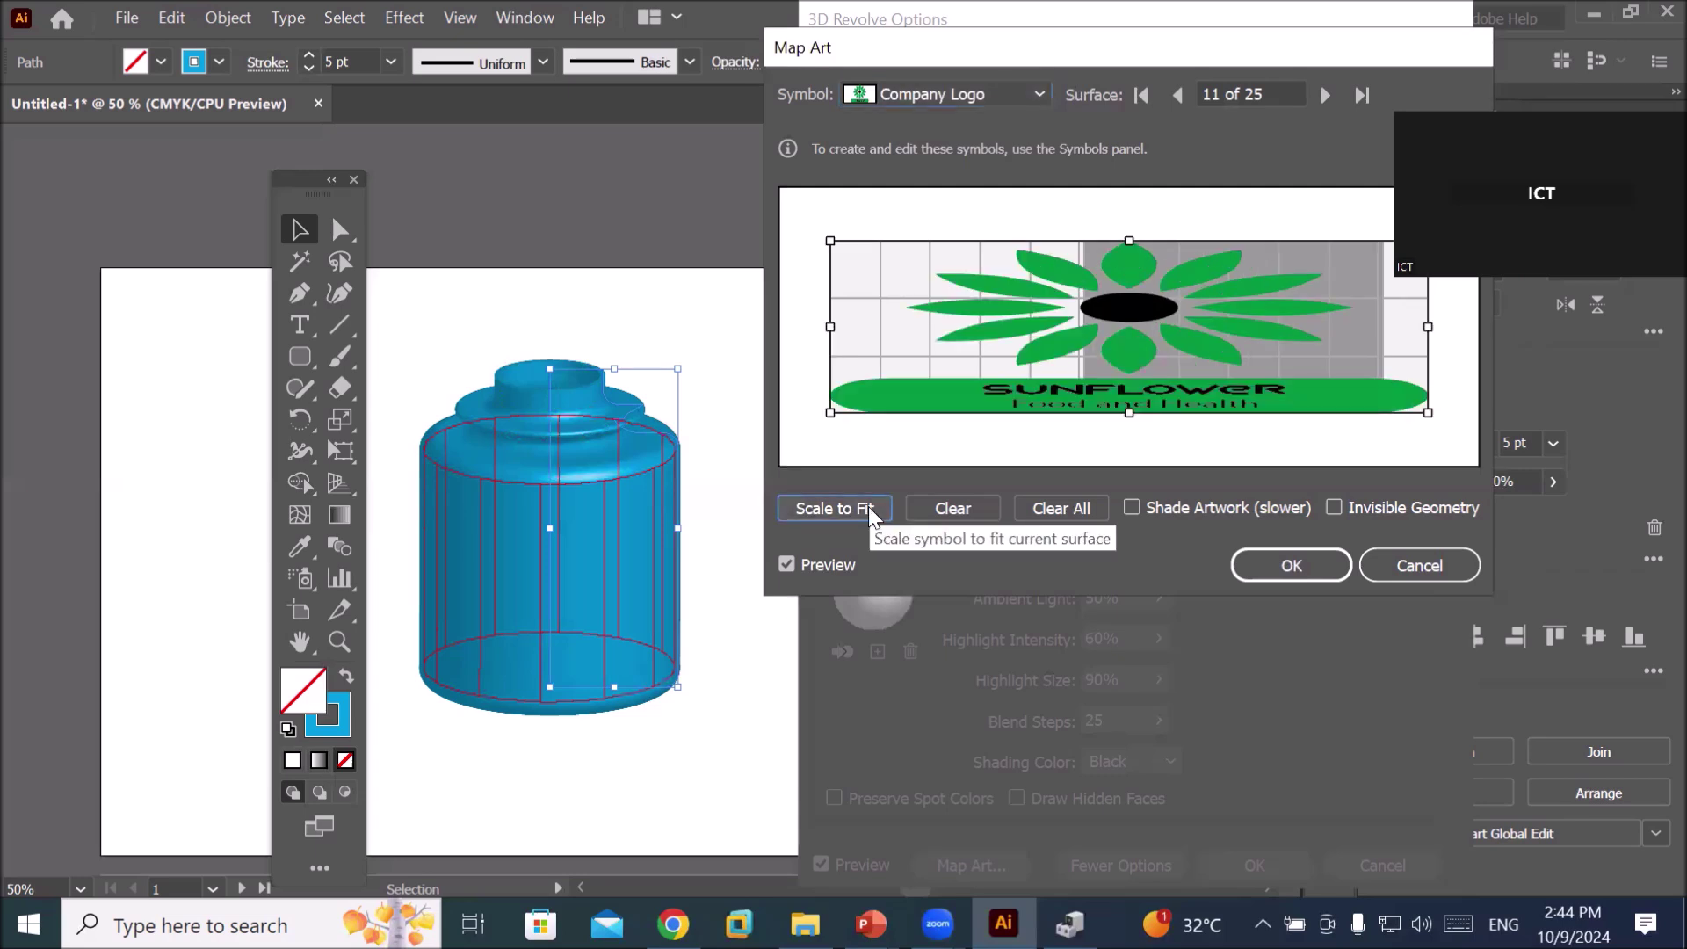
click(962, 510)
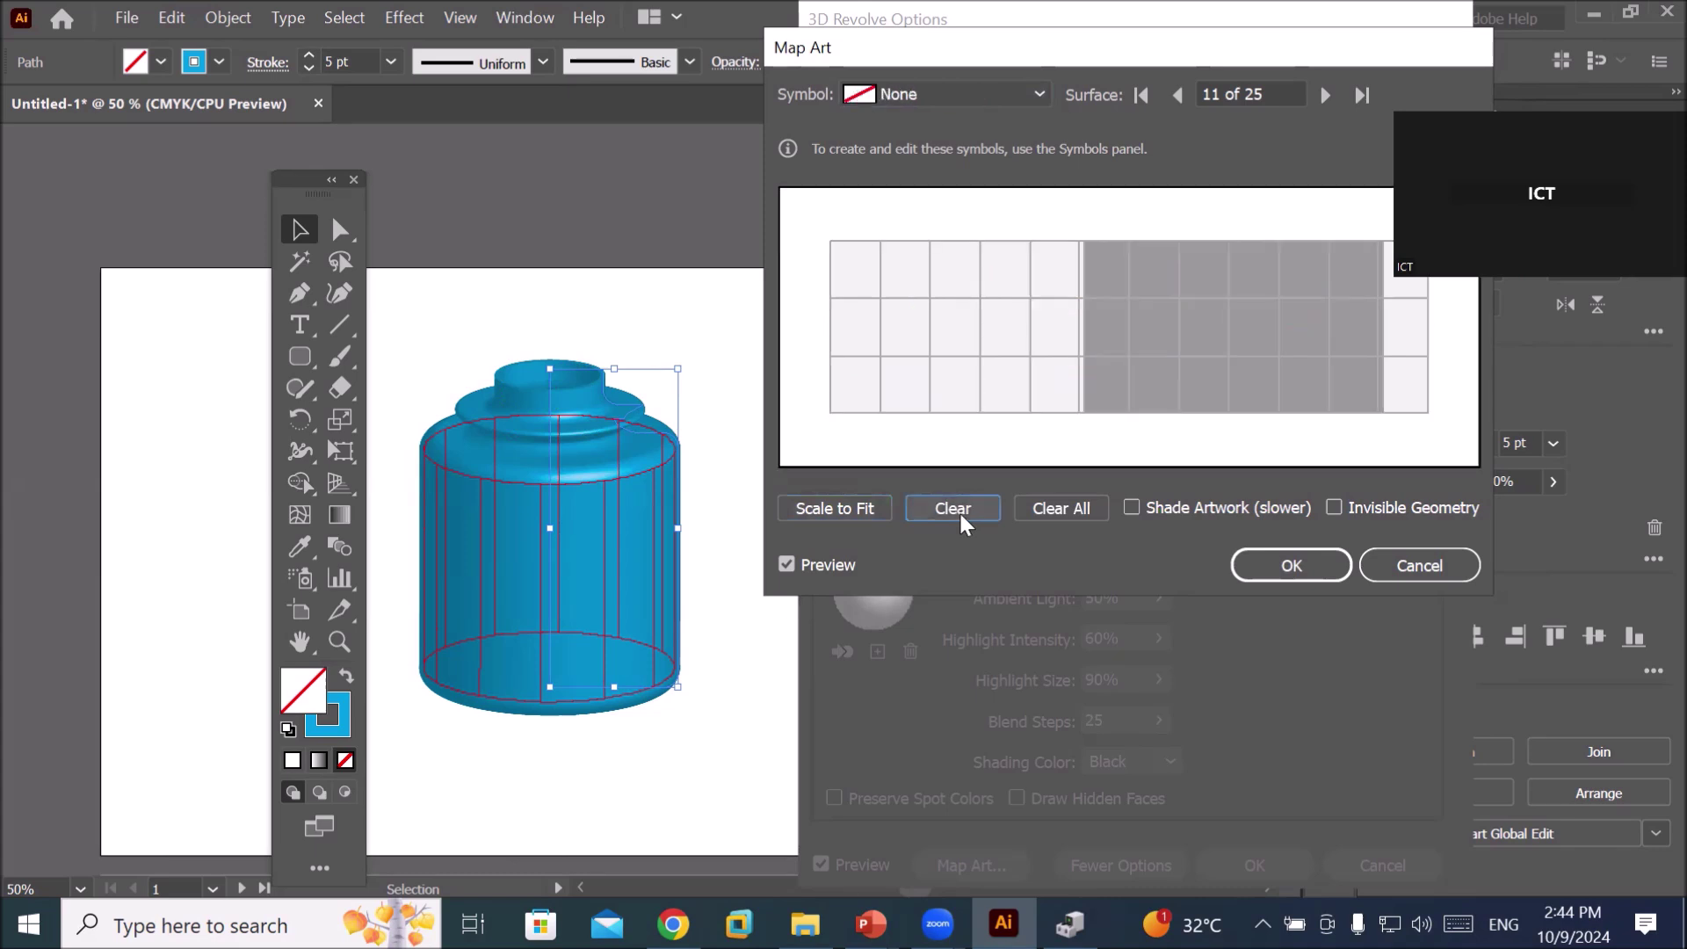
- Advance the Map Art dialog from surface 11 to surface 16 of 25
click(1327, 95)
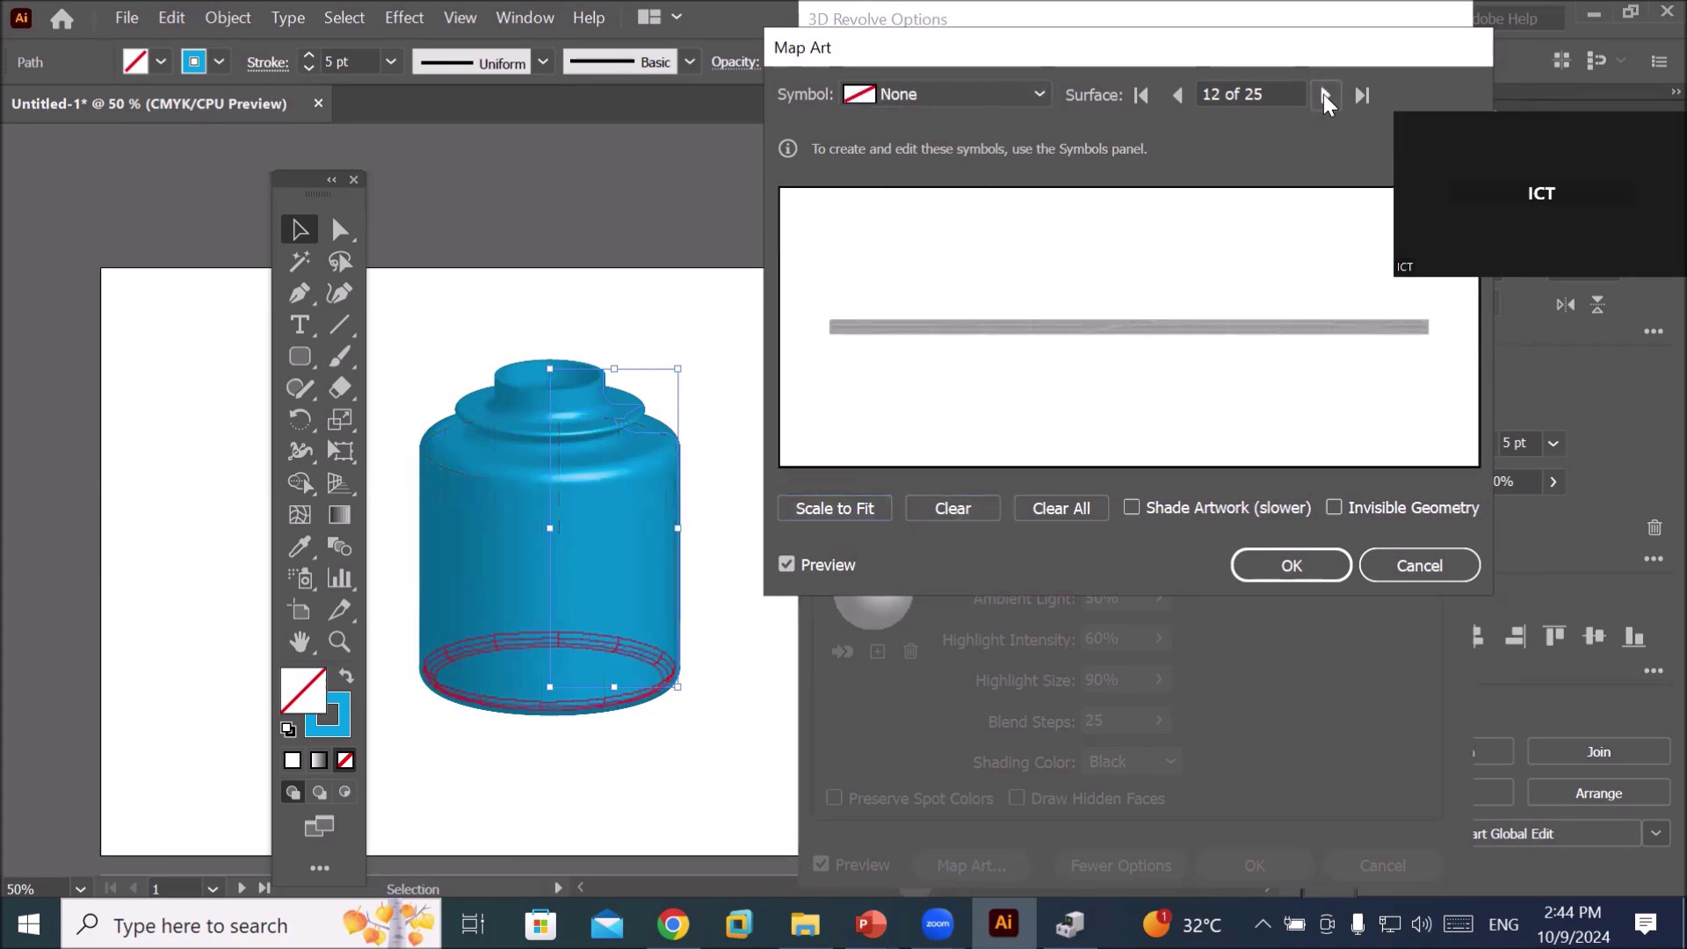
click(1323, 93)
click(1323, 94)
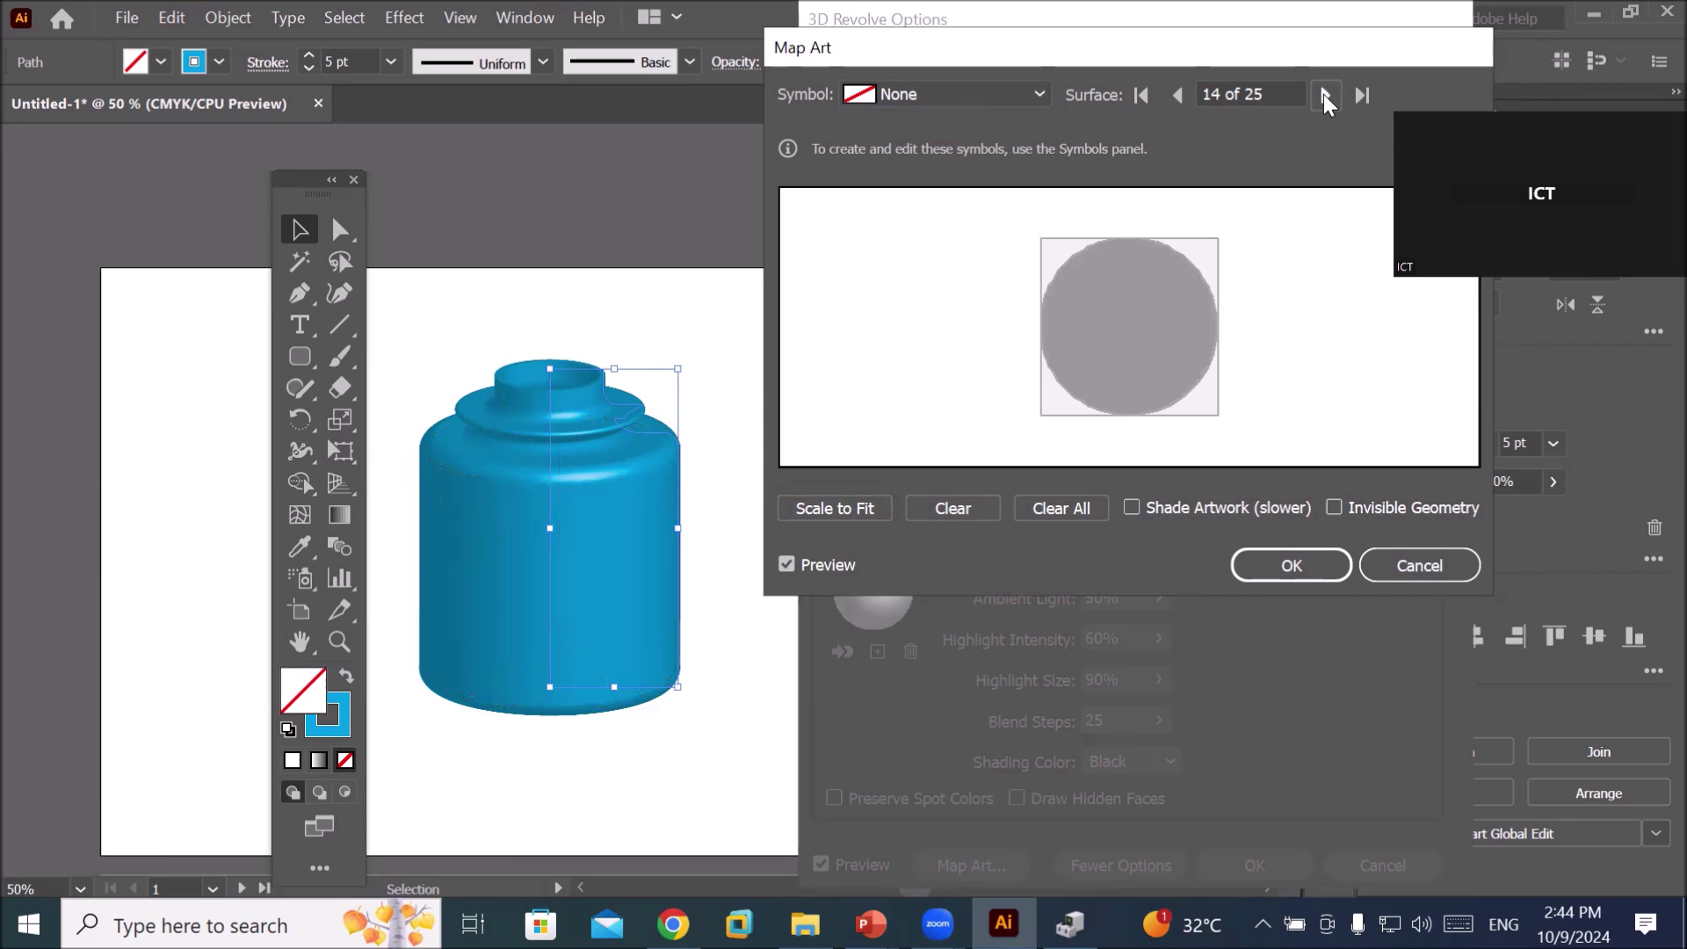
click(1323, 94)
click(1323, 93)
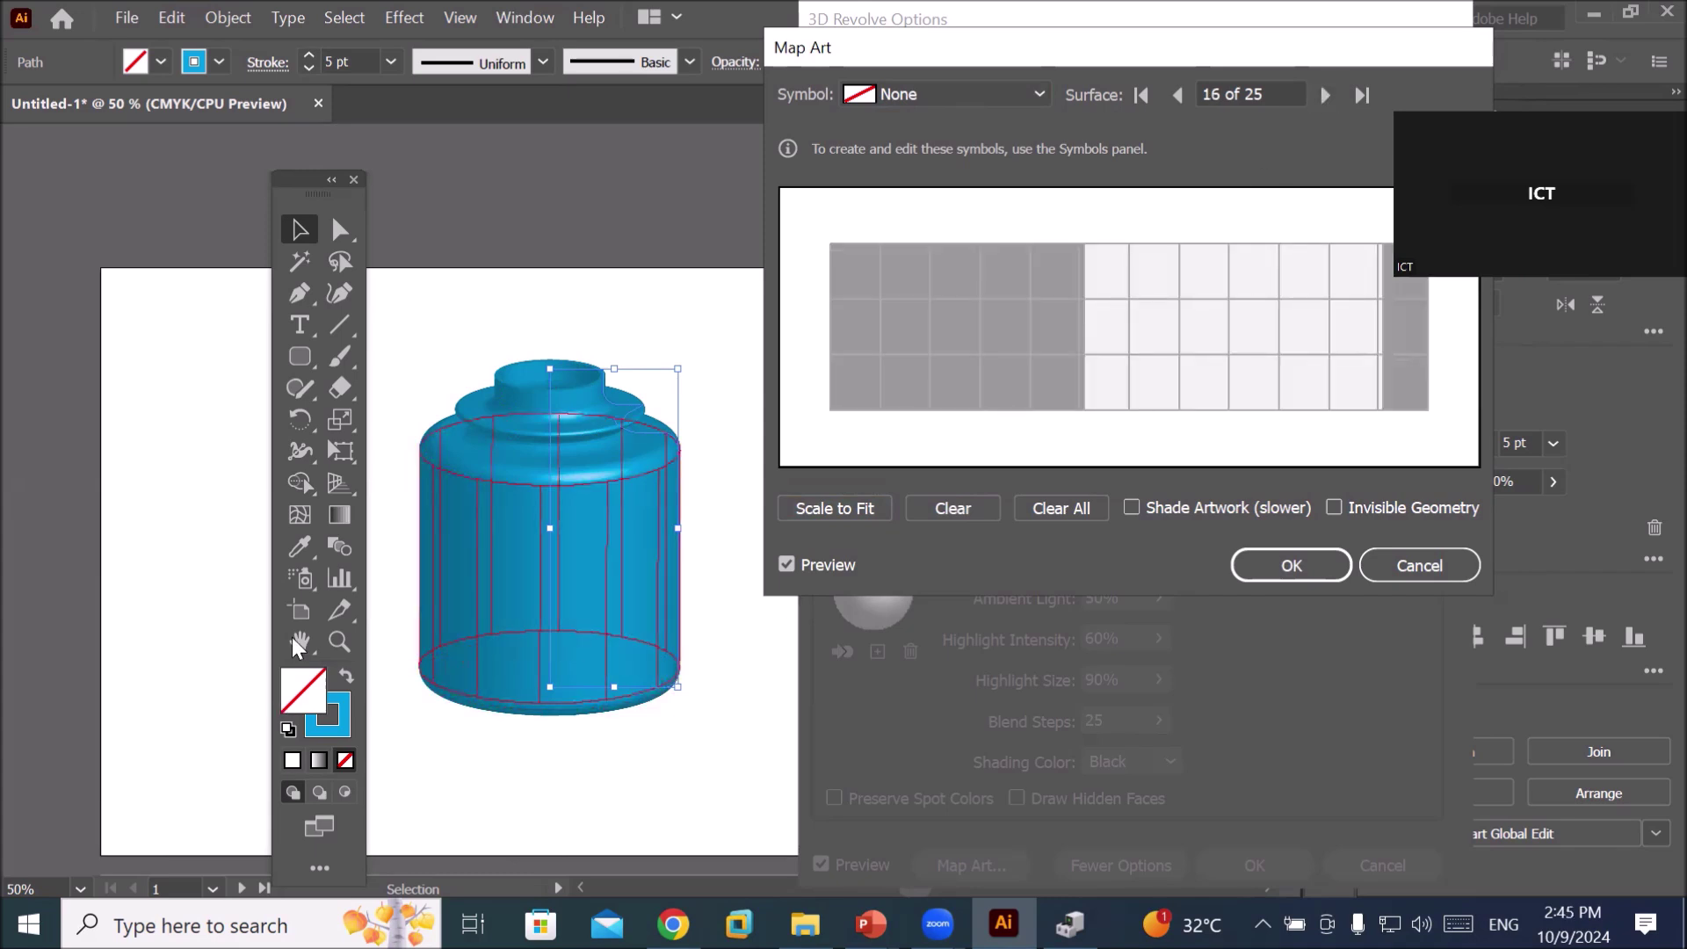
click(1039, 93)
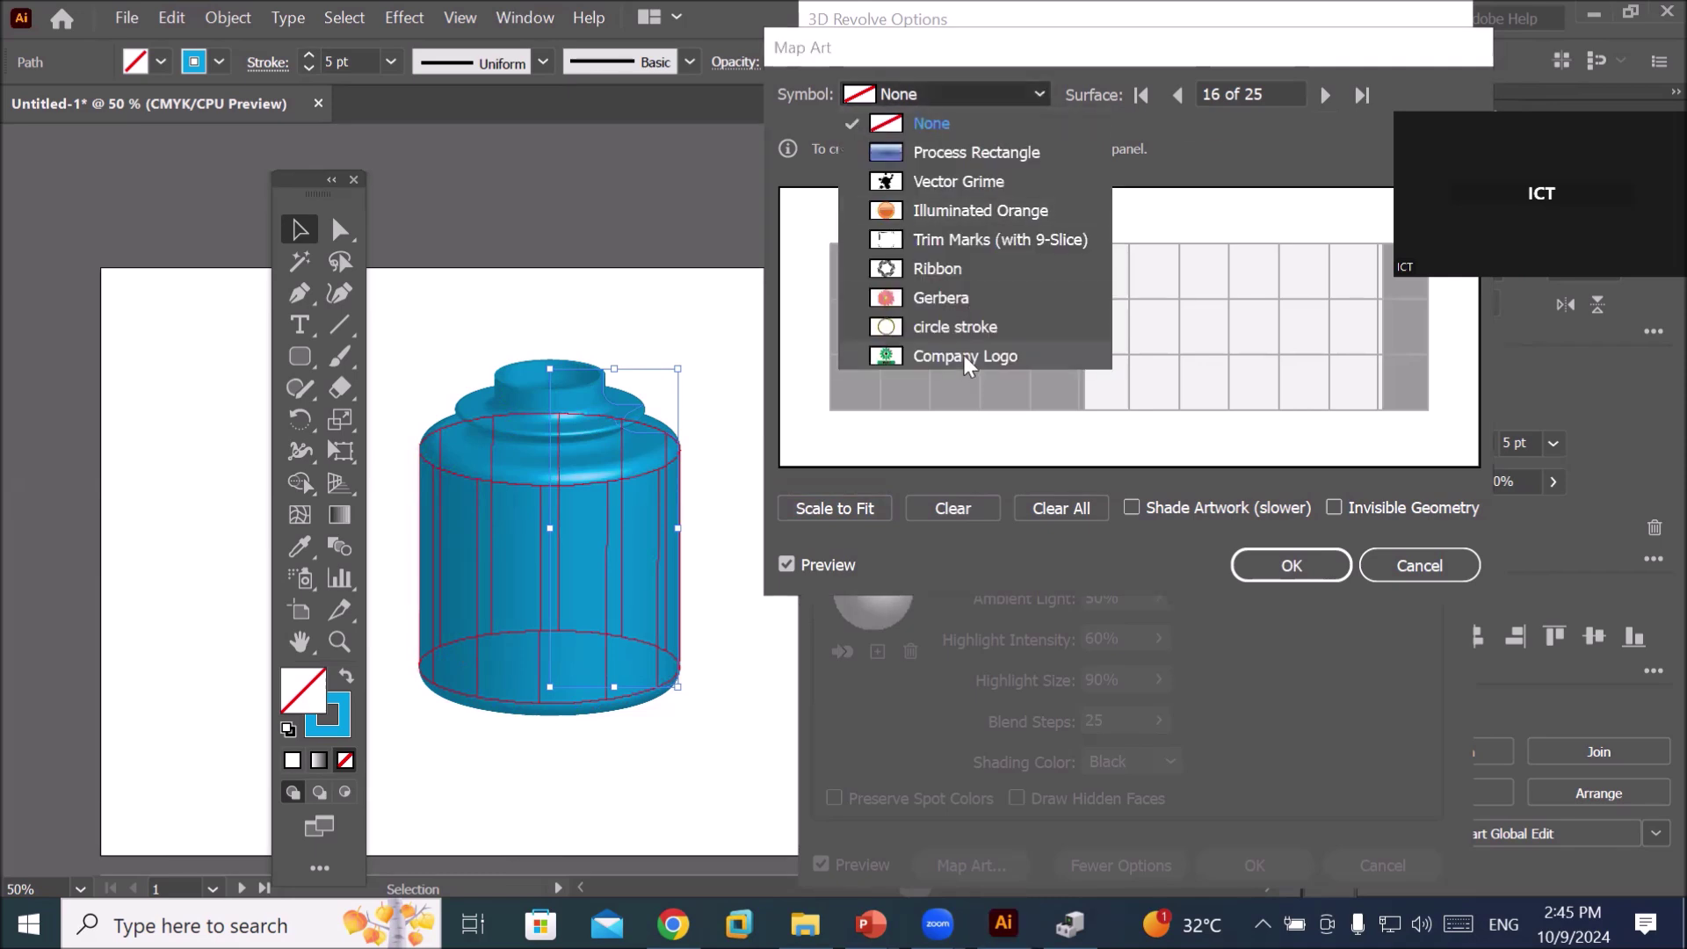
- Place the Company Logo on surface 16 and try moving and resizing it
click(963, 355)
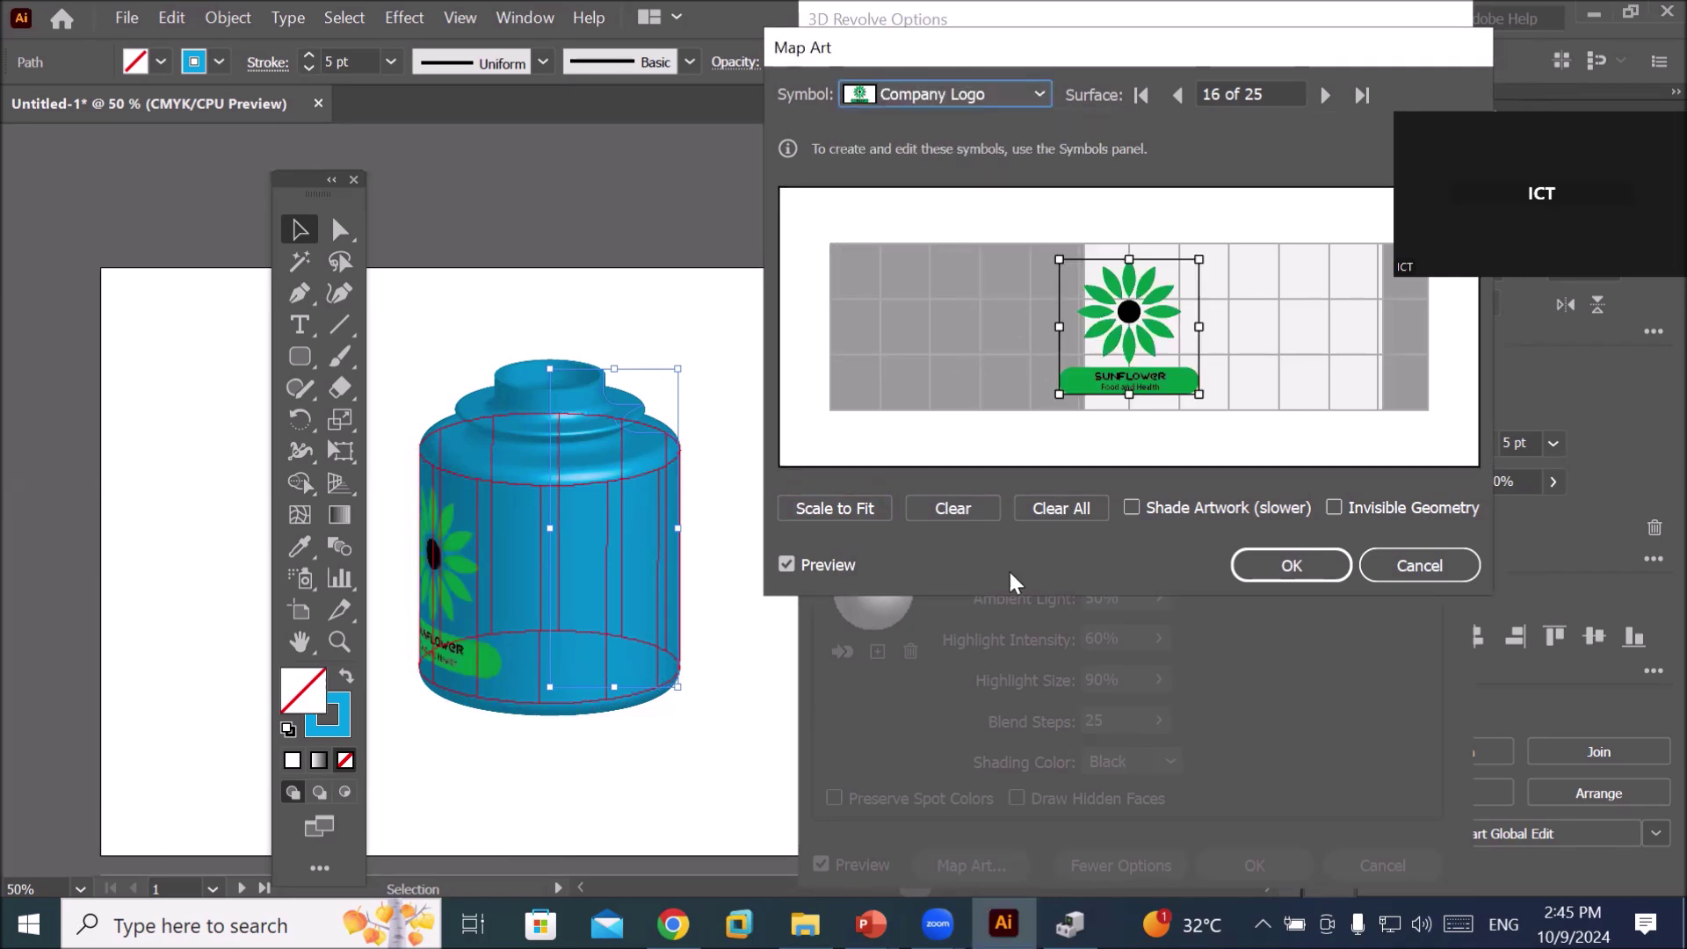
drag(1125, 334, 1197, 313)
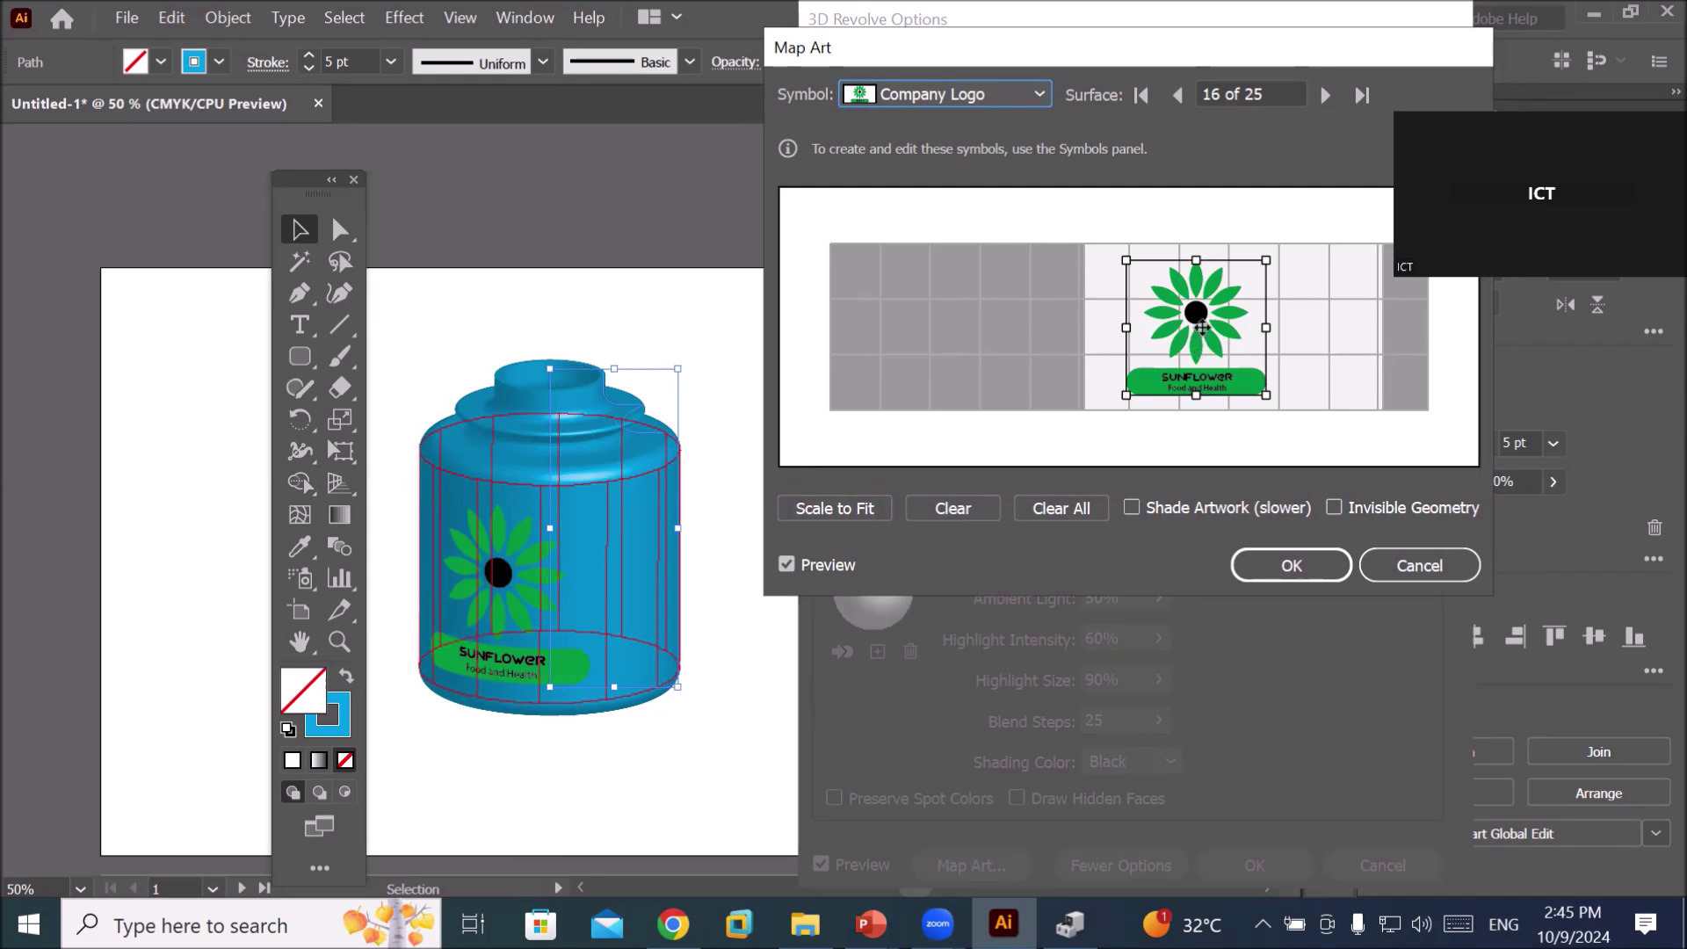
drag(1200, 330, 1233, 322)
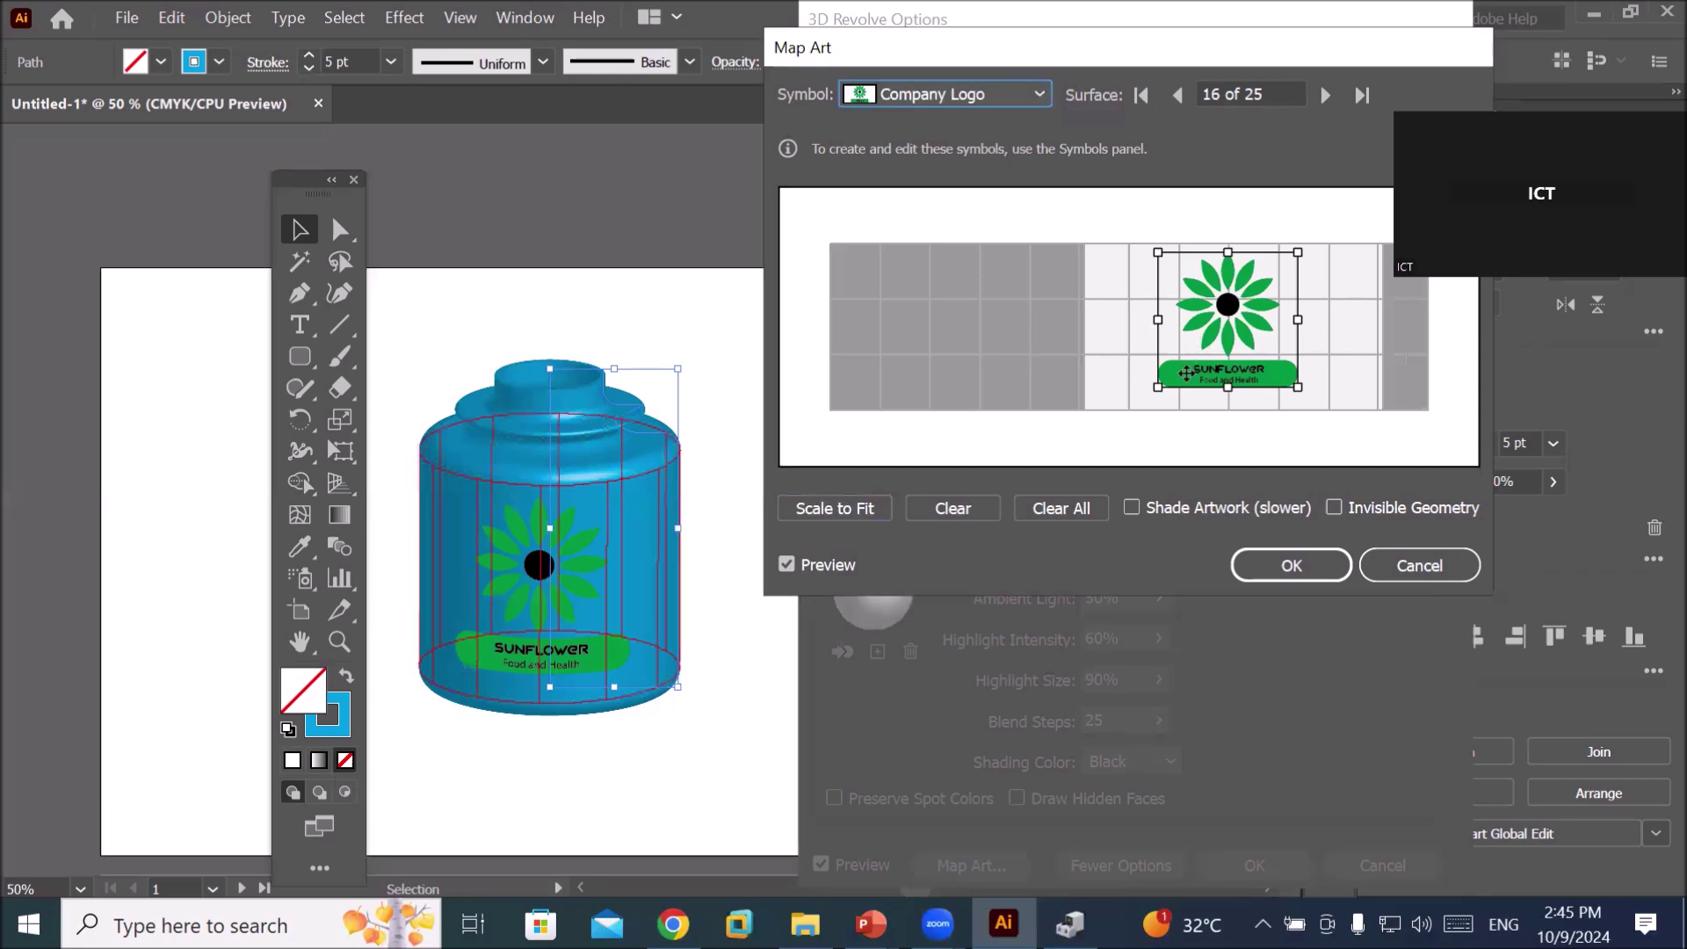
drag(1157, 389, 1097, 405)
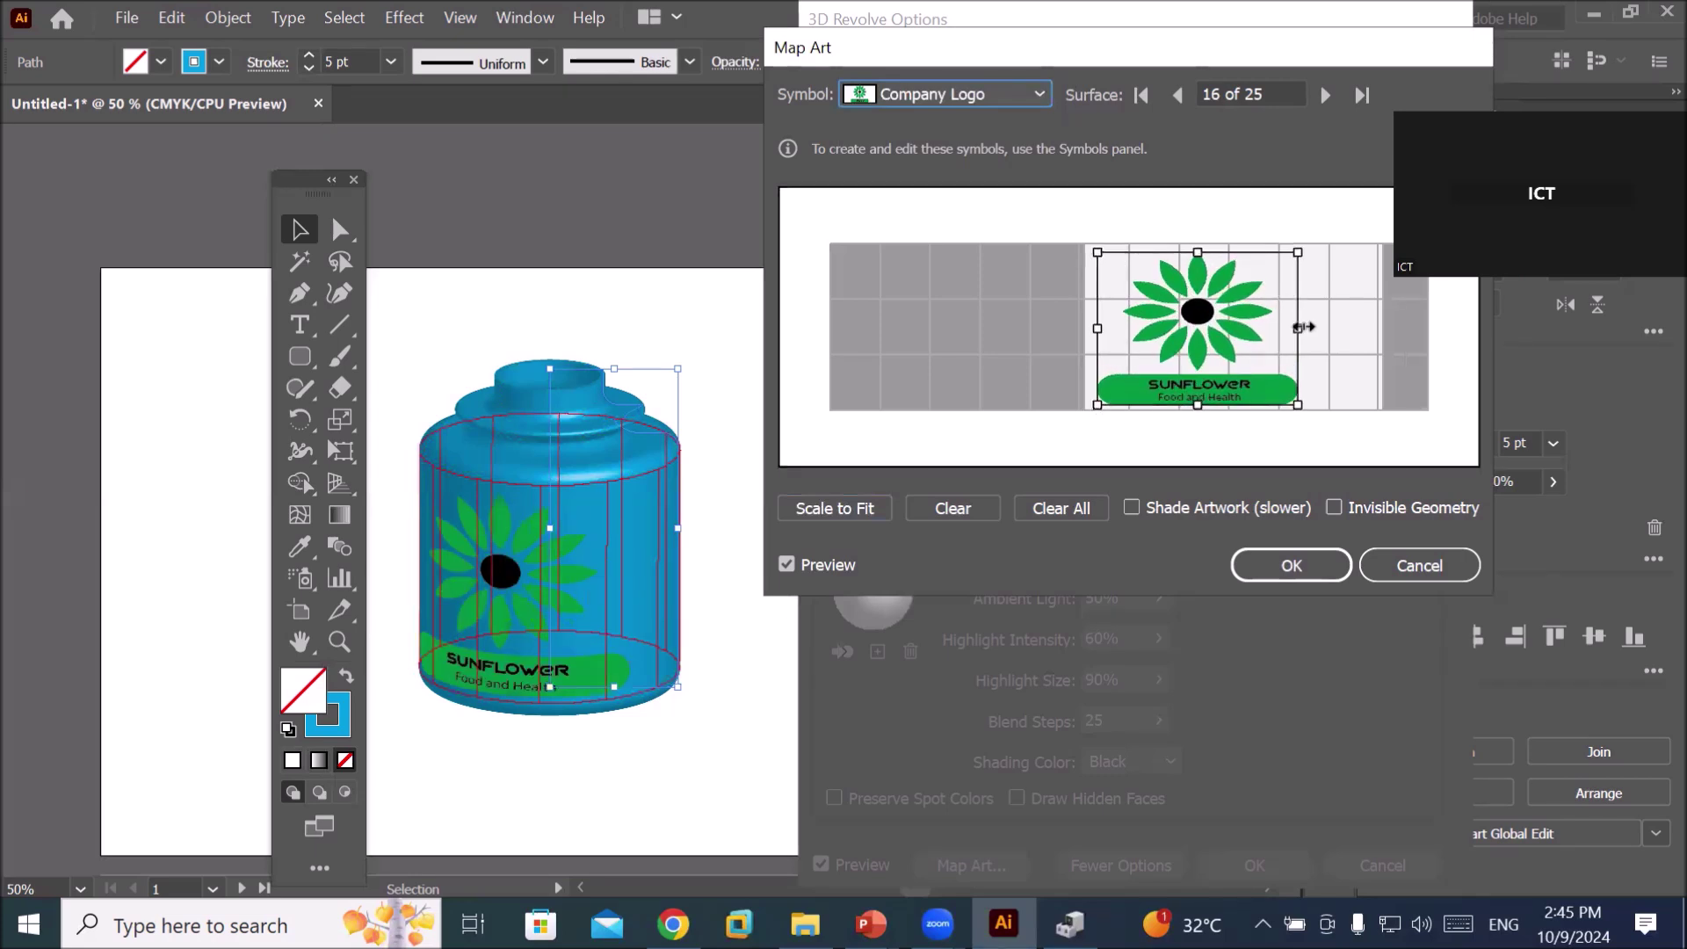
drag(1297, 328, 1362, 333)
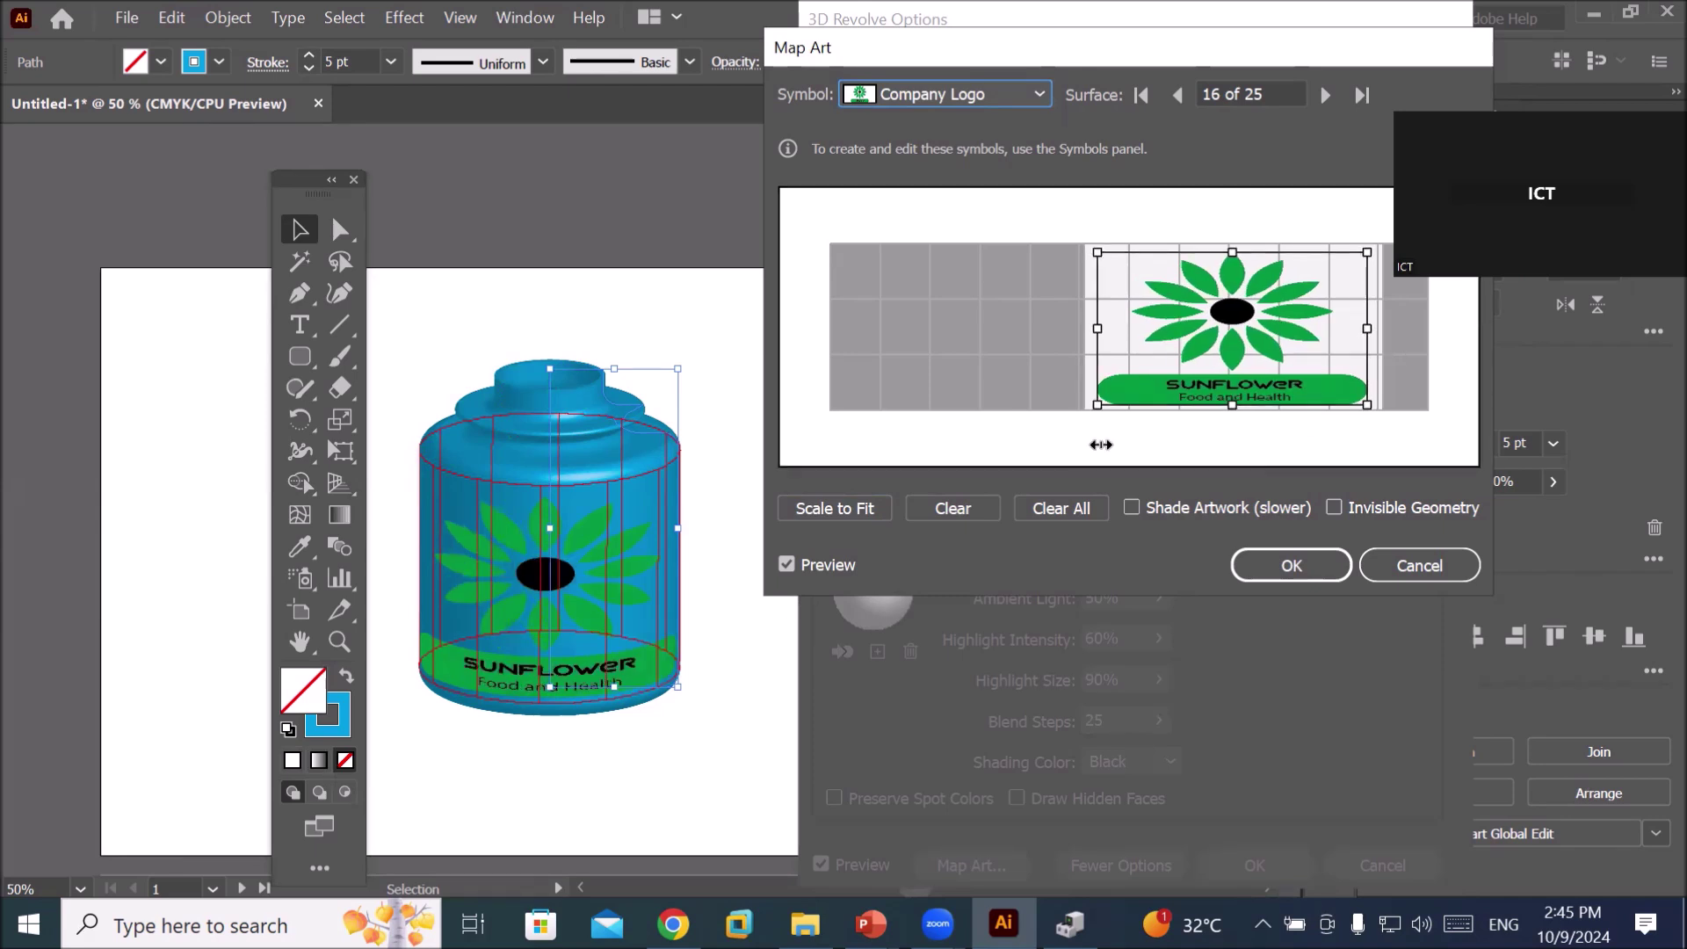
drag(1097, 405, 1126, 377)
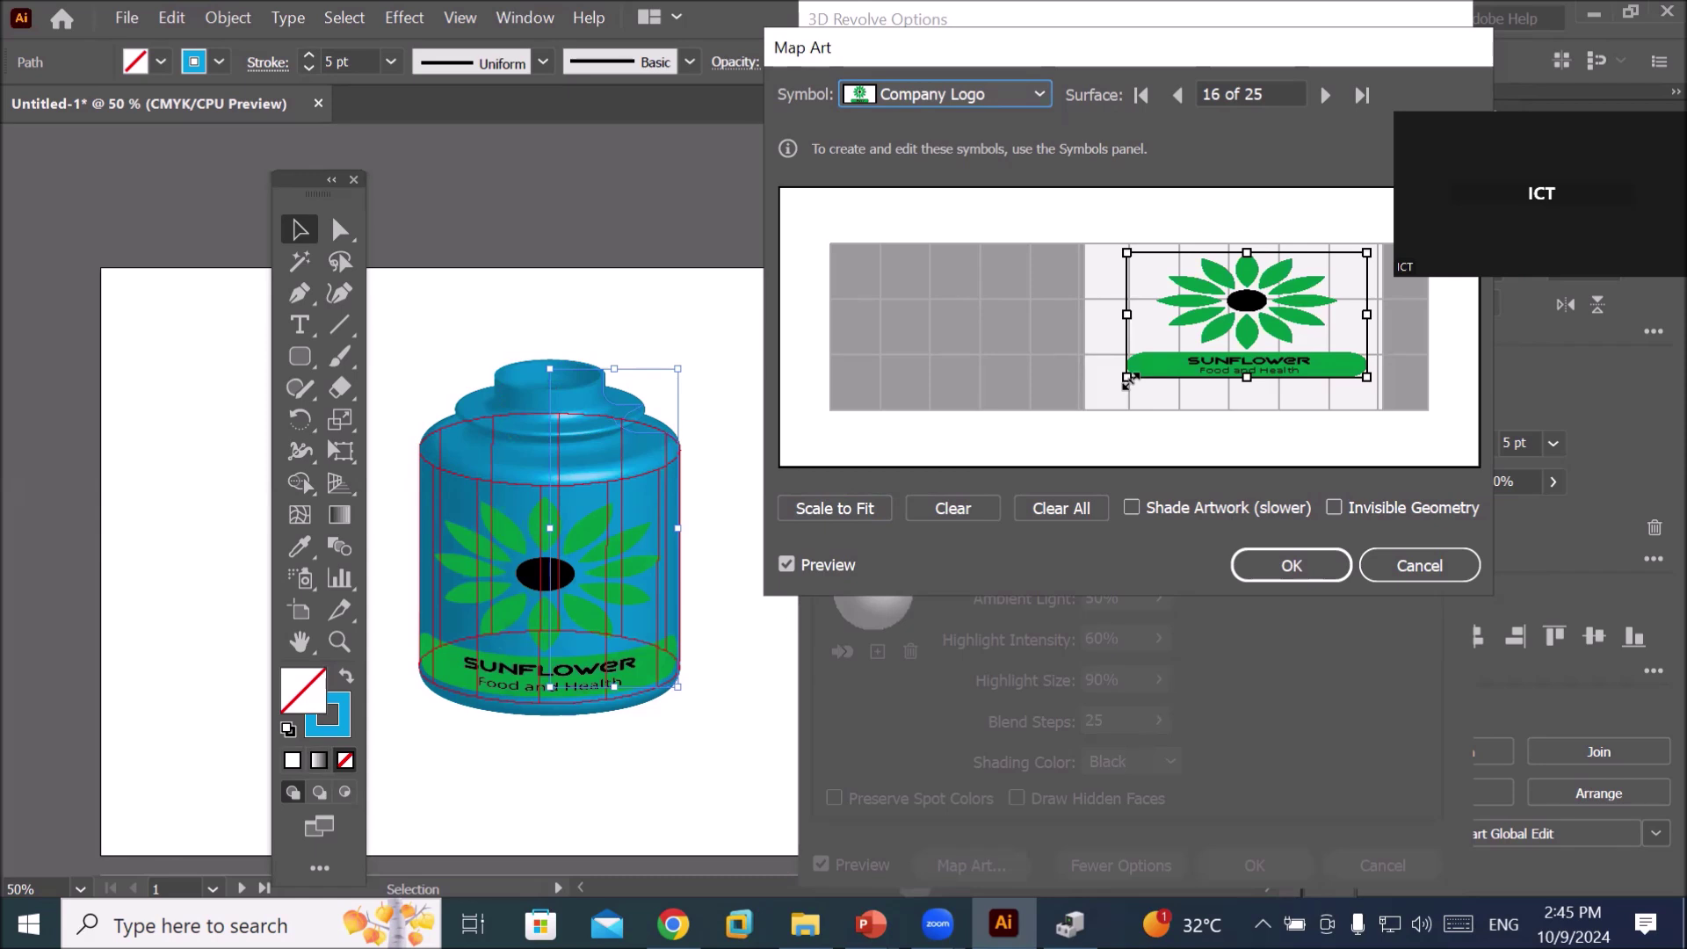
- Scale the logo to fit, then shrink and centre it on the jar's front body
click(833, 511)
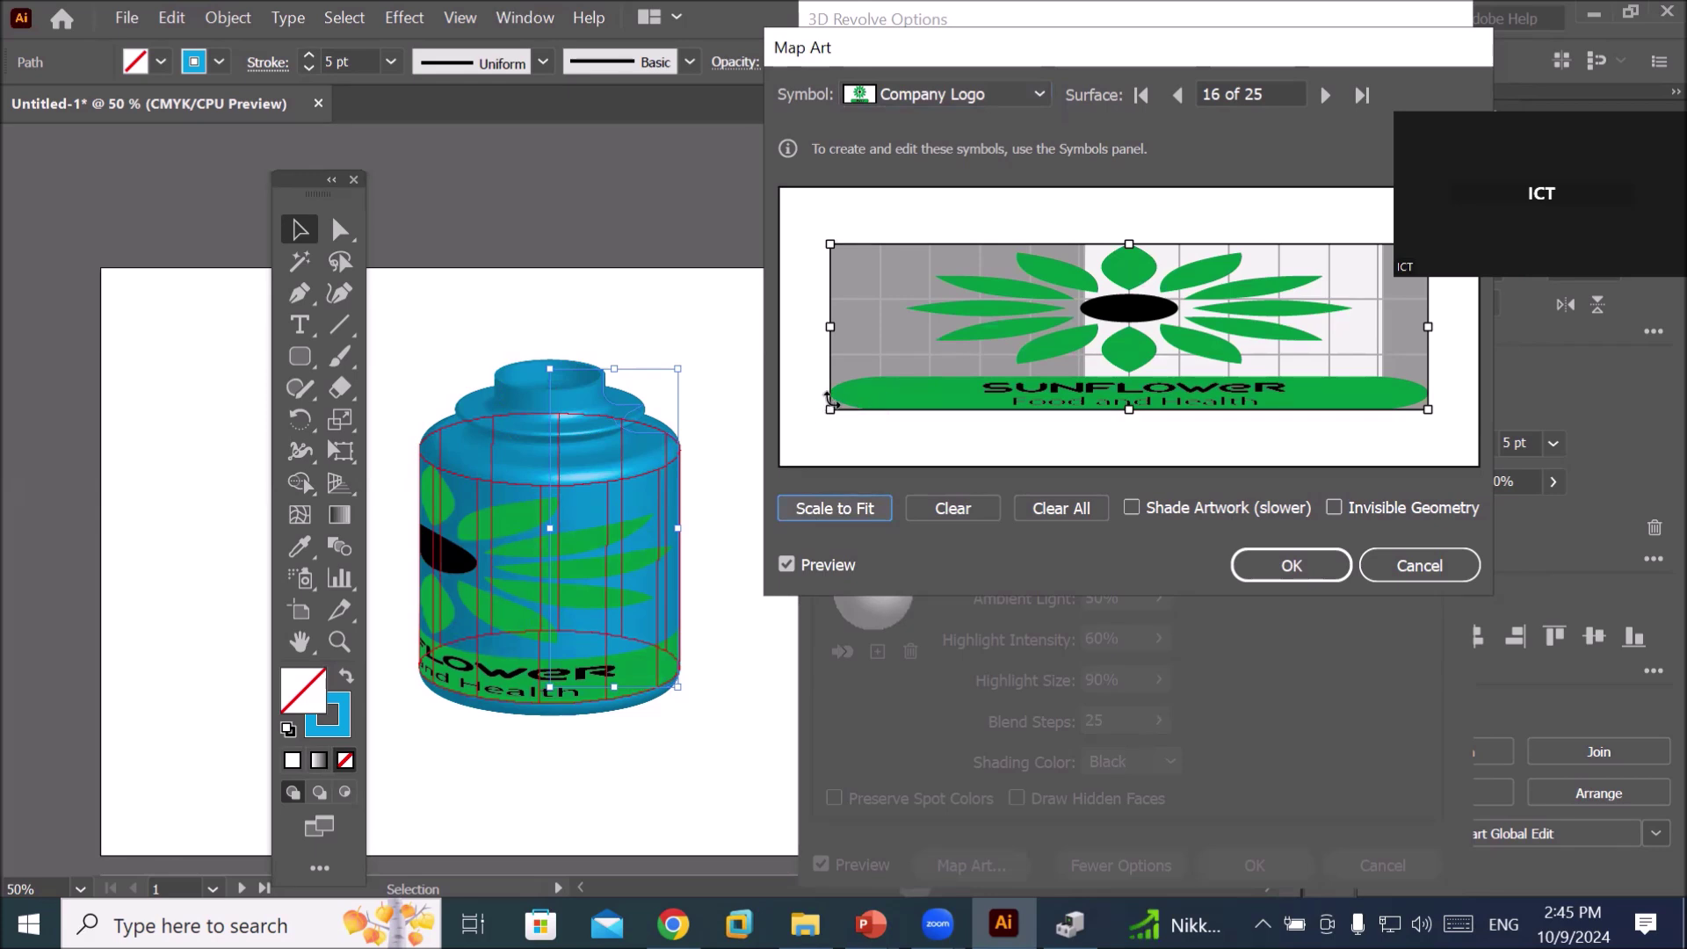
drag(830, 410, 1088, 409)
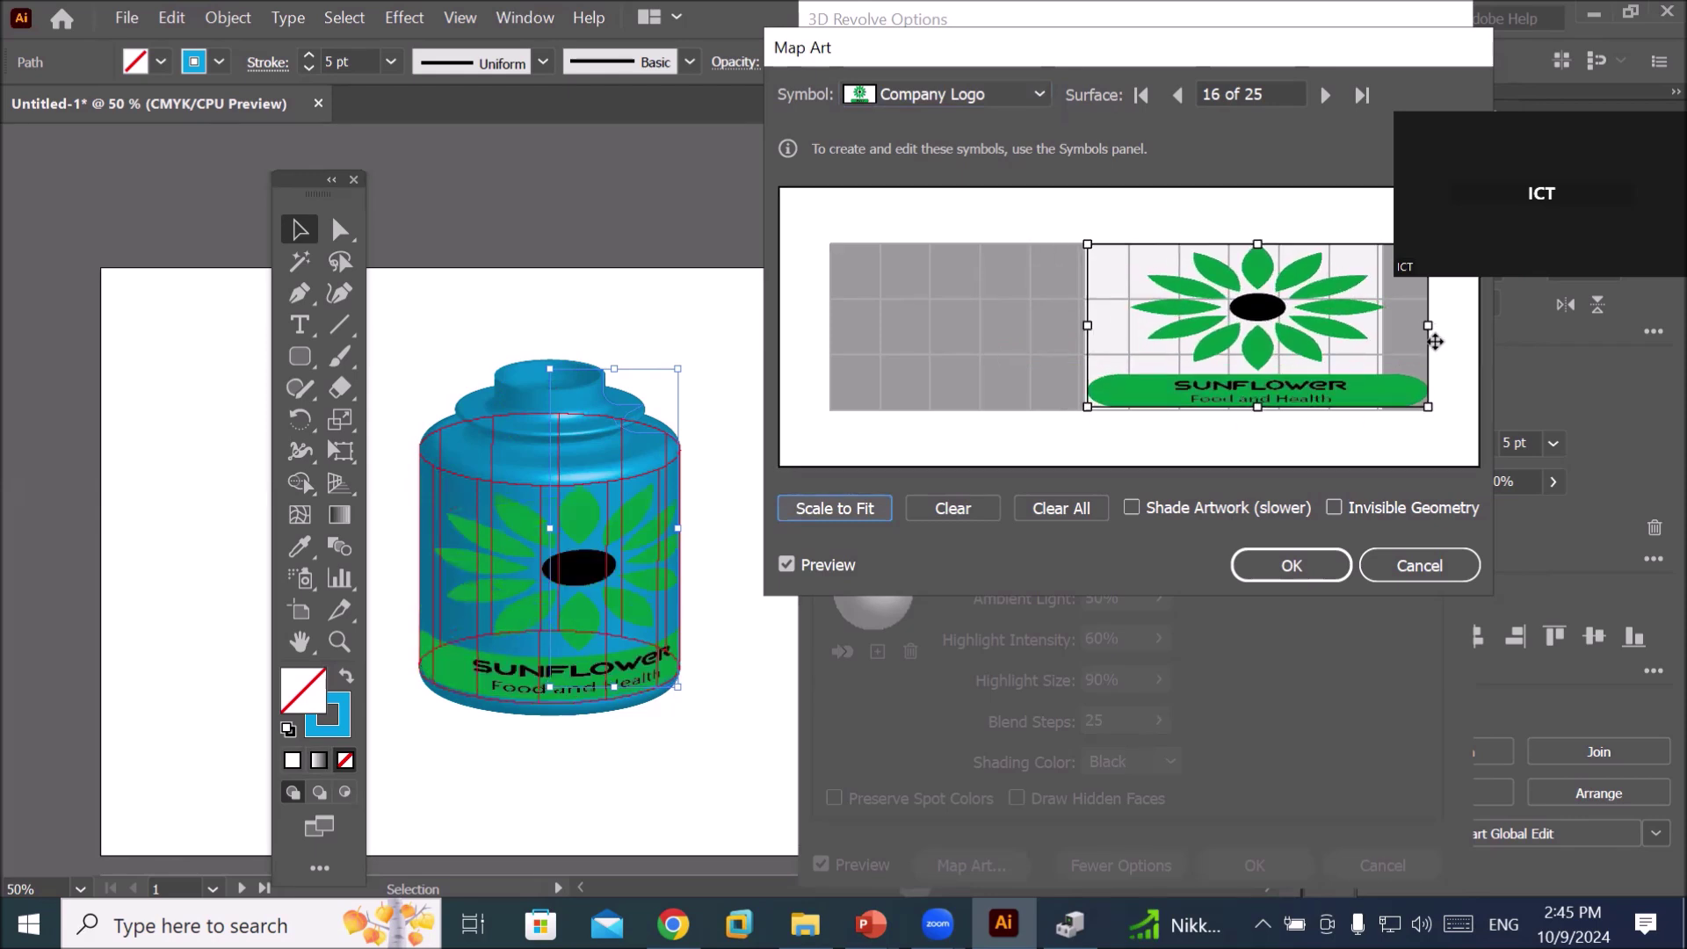
drag(1427, 332, 1381, 342)
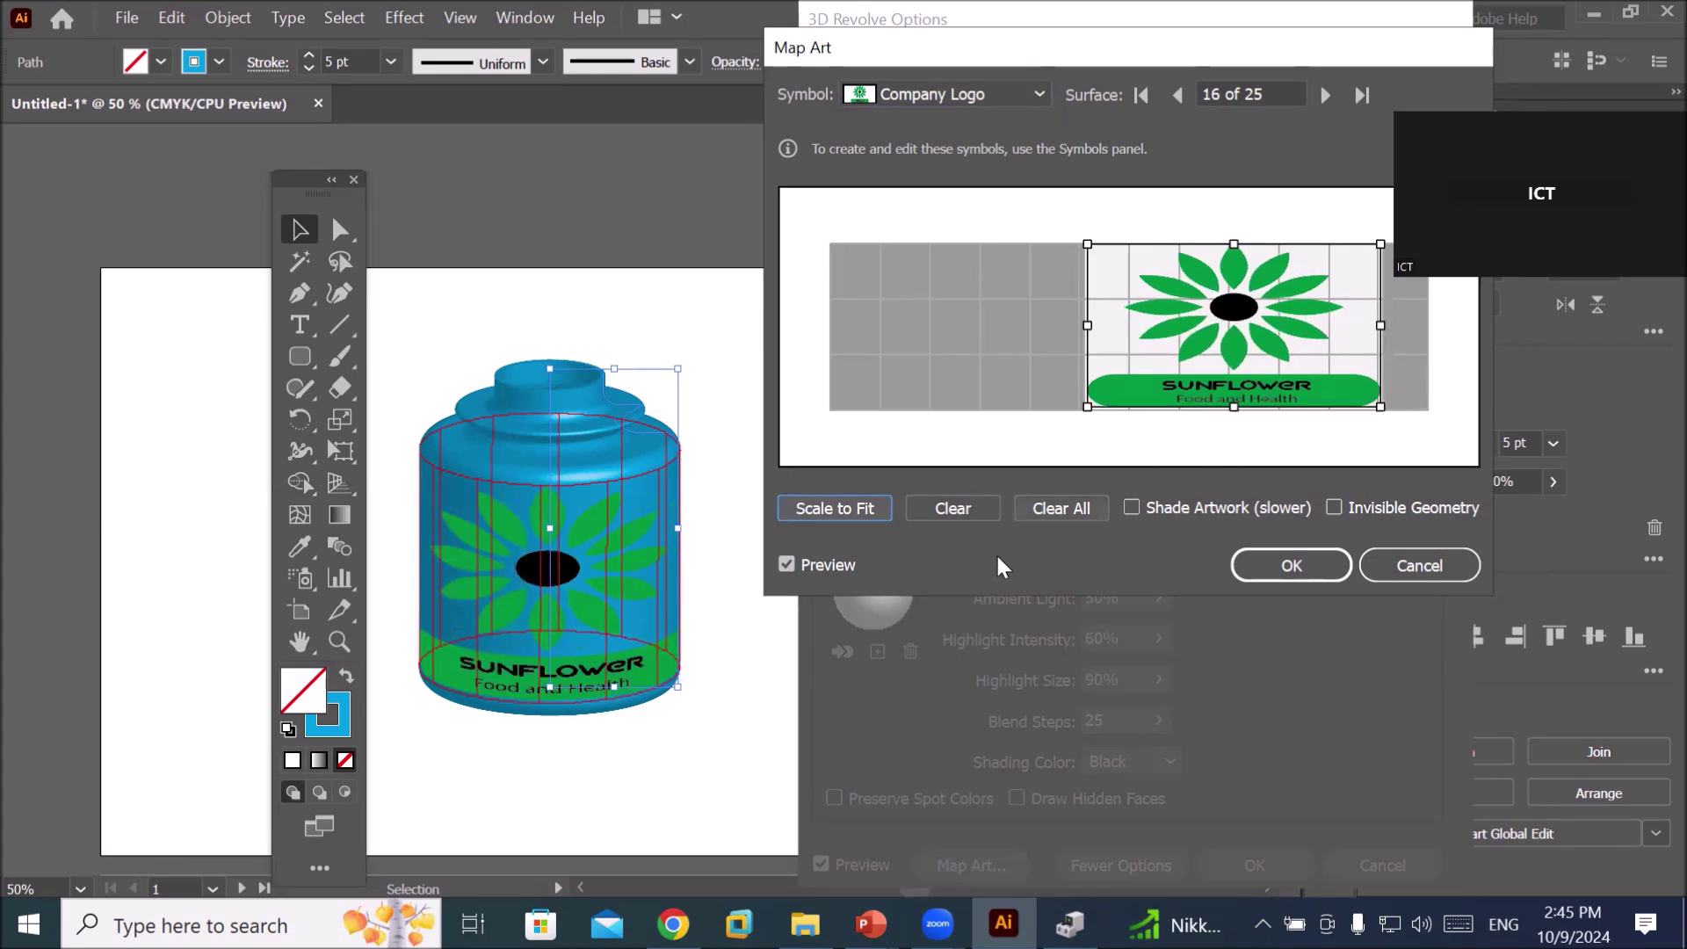
mouse_move(1089, 409)
mouse_down()
mouse_move(1161, 356)
mouse_move(1204, 352)
mouse_up()
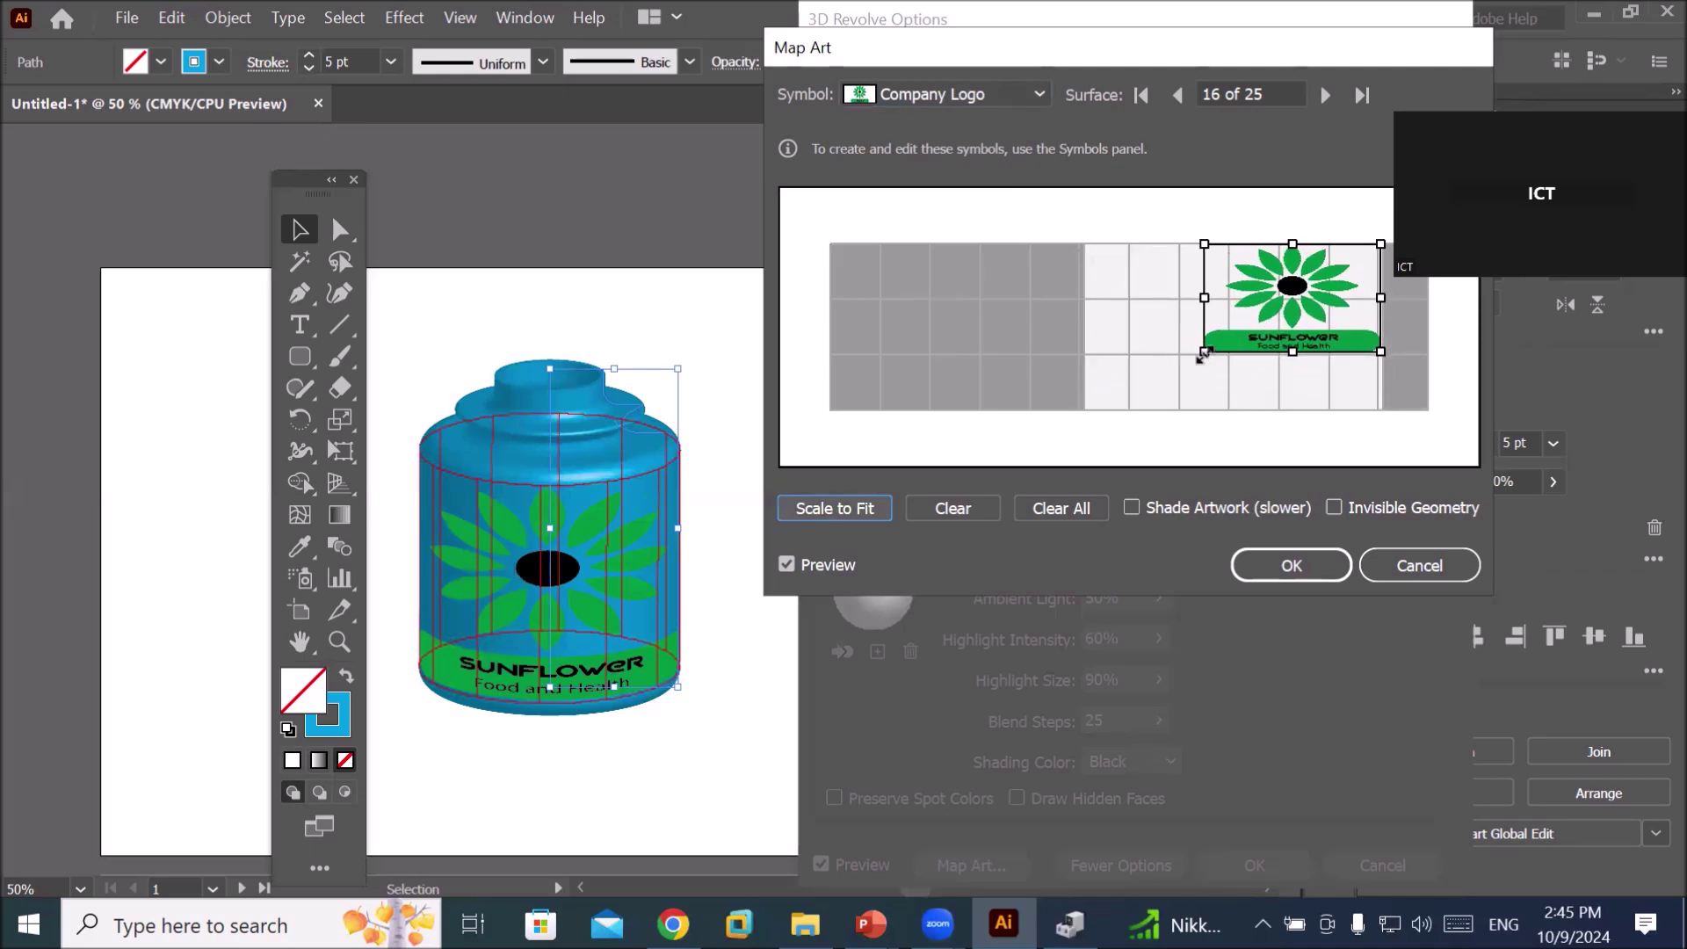
drag(1291, 302, 1237, 330)
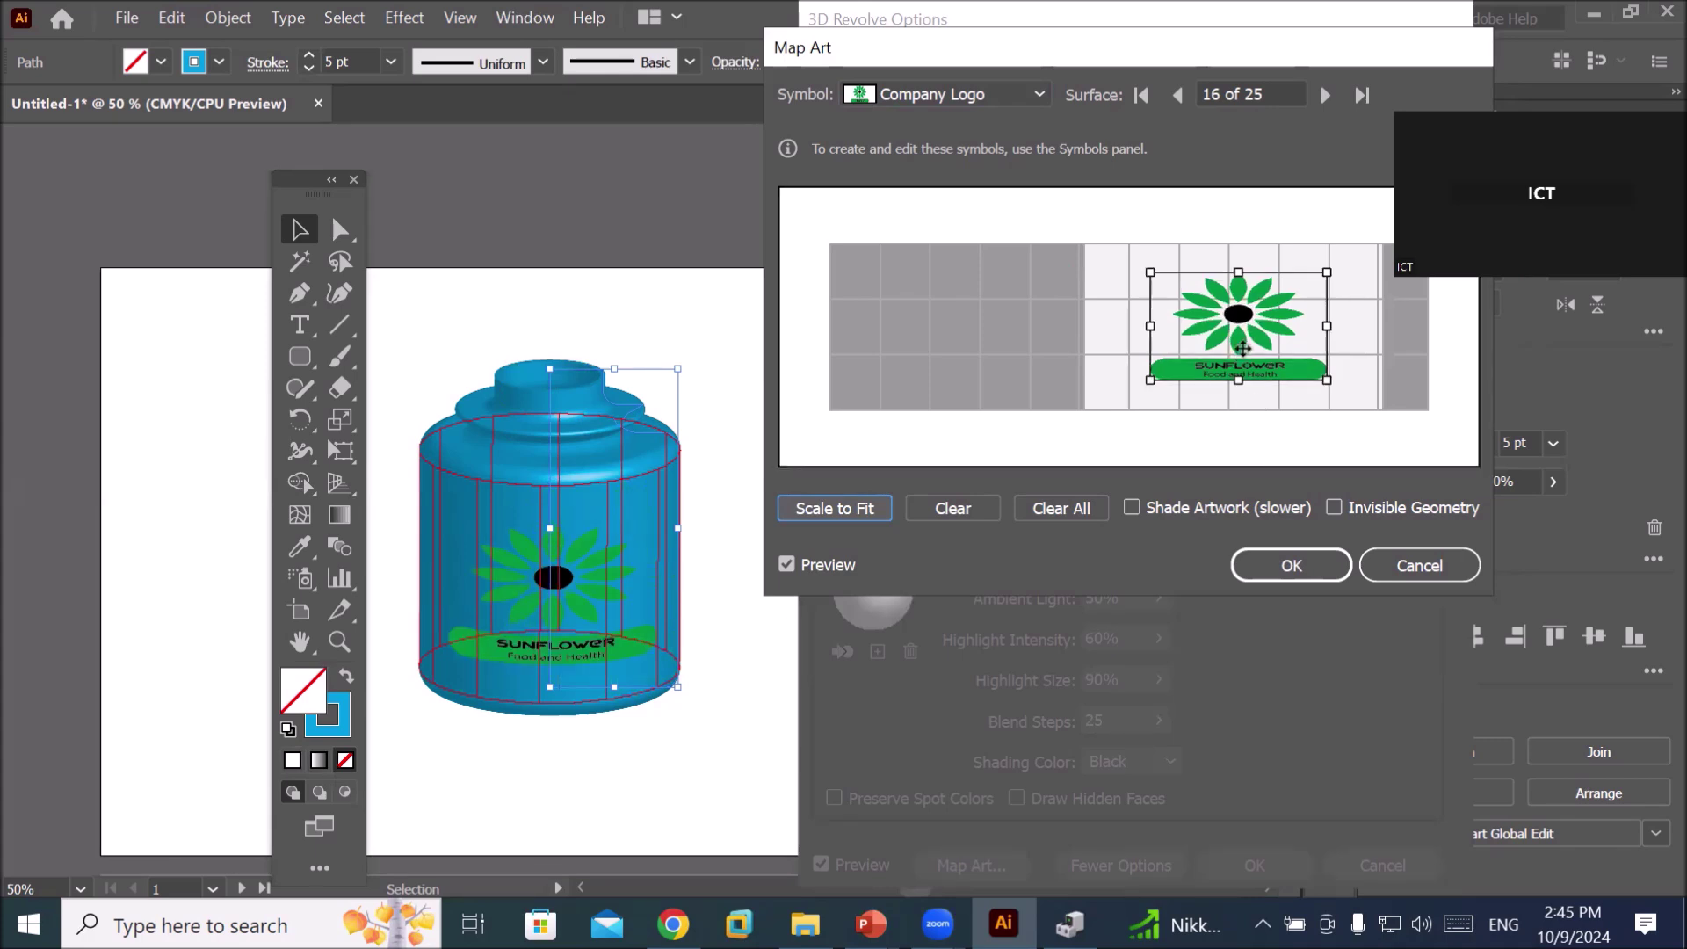
mouse_move(1239, 315)
mouse_down()
mouse_move(1248, 300)
mouse_move(1233, 309)
mouse_up()
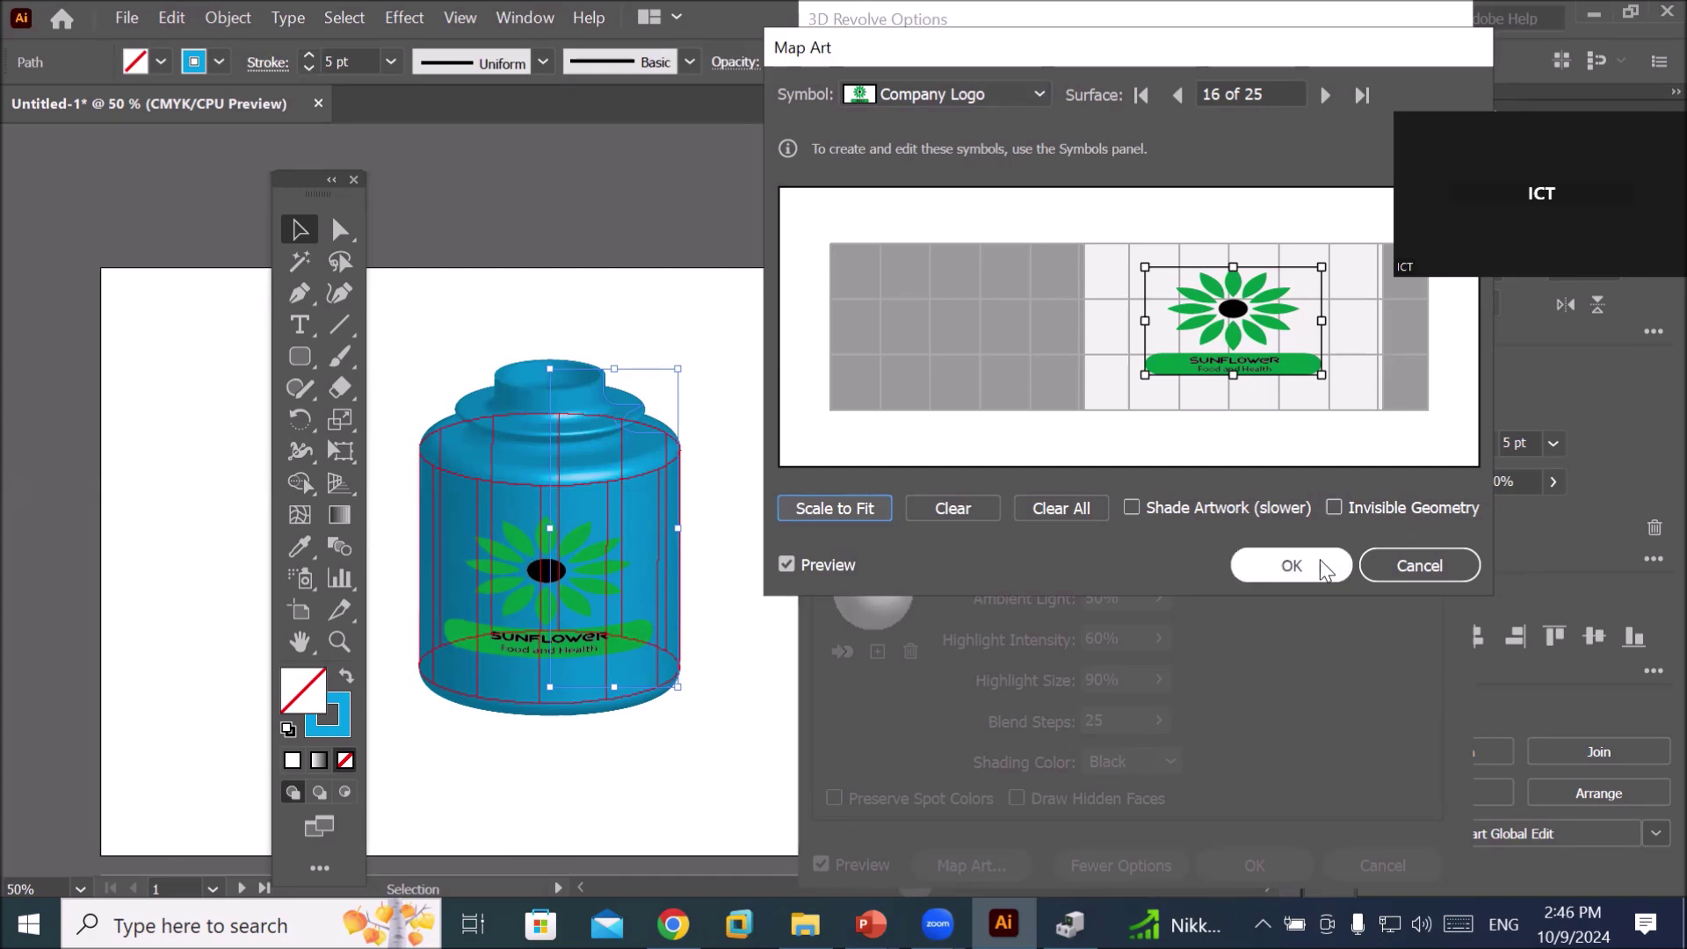
- Confirm Map Art and 3D Revolve Options, then deselect and zoom in on the labelled jar
click(1292, 565)
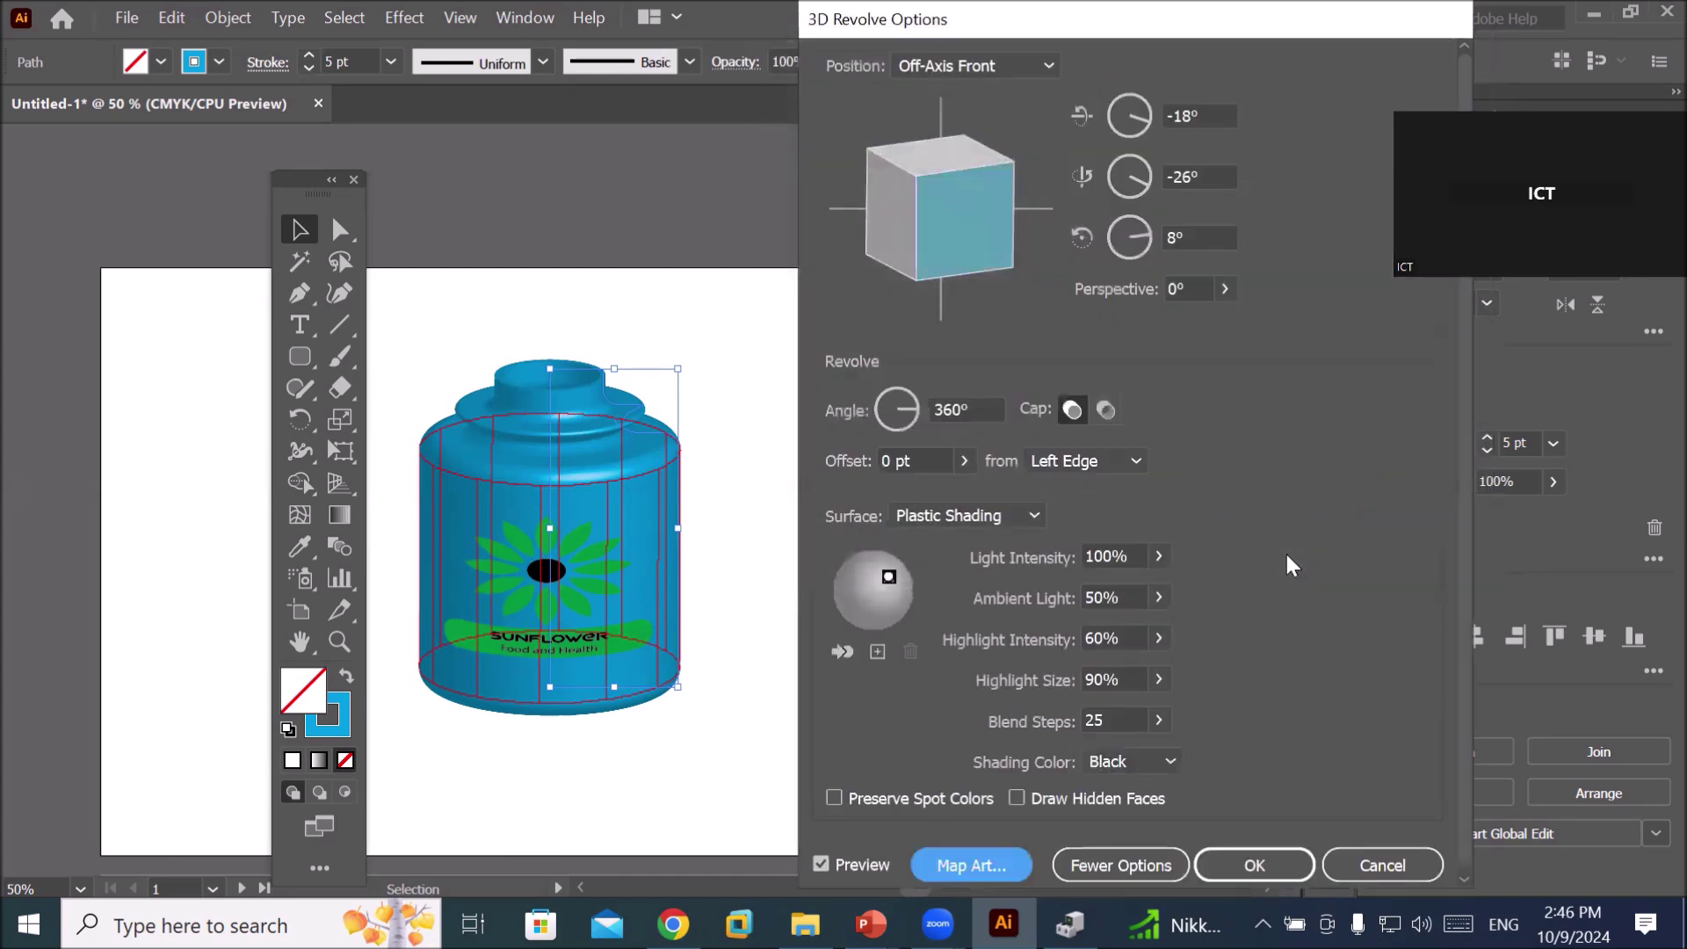
click(1267, 852)
click(735, 690)
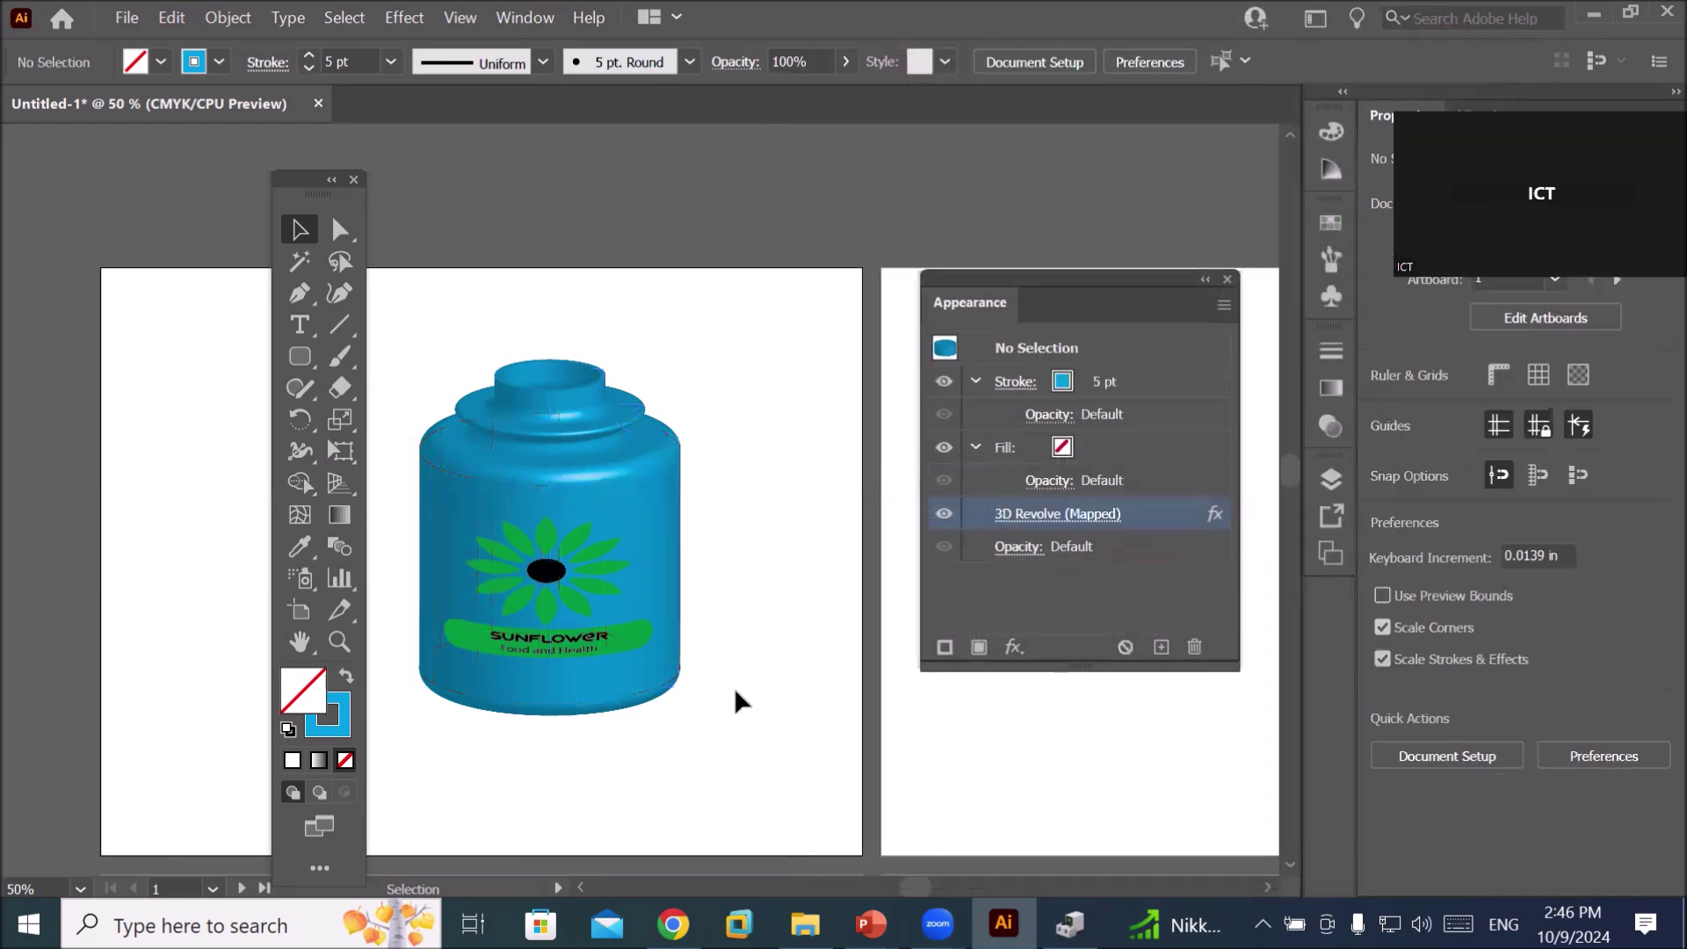
scroll(510, 749, up, 2)
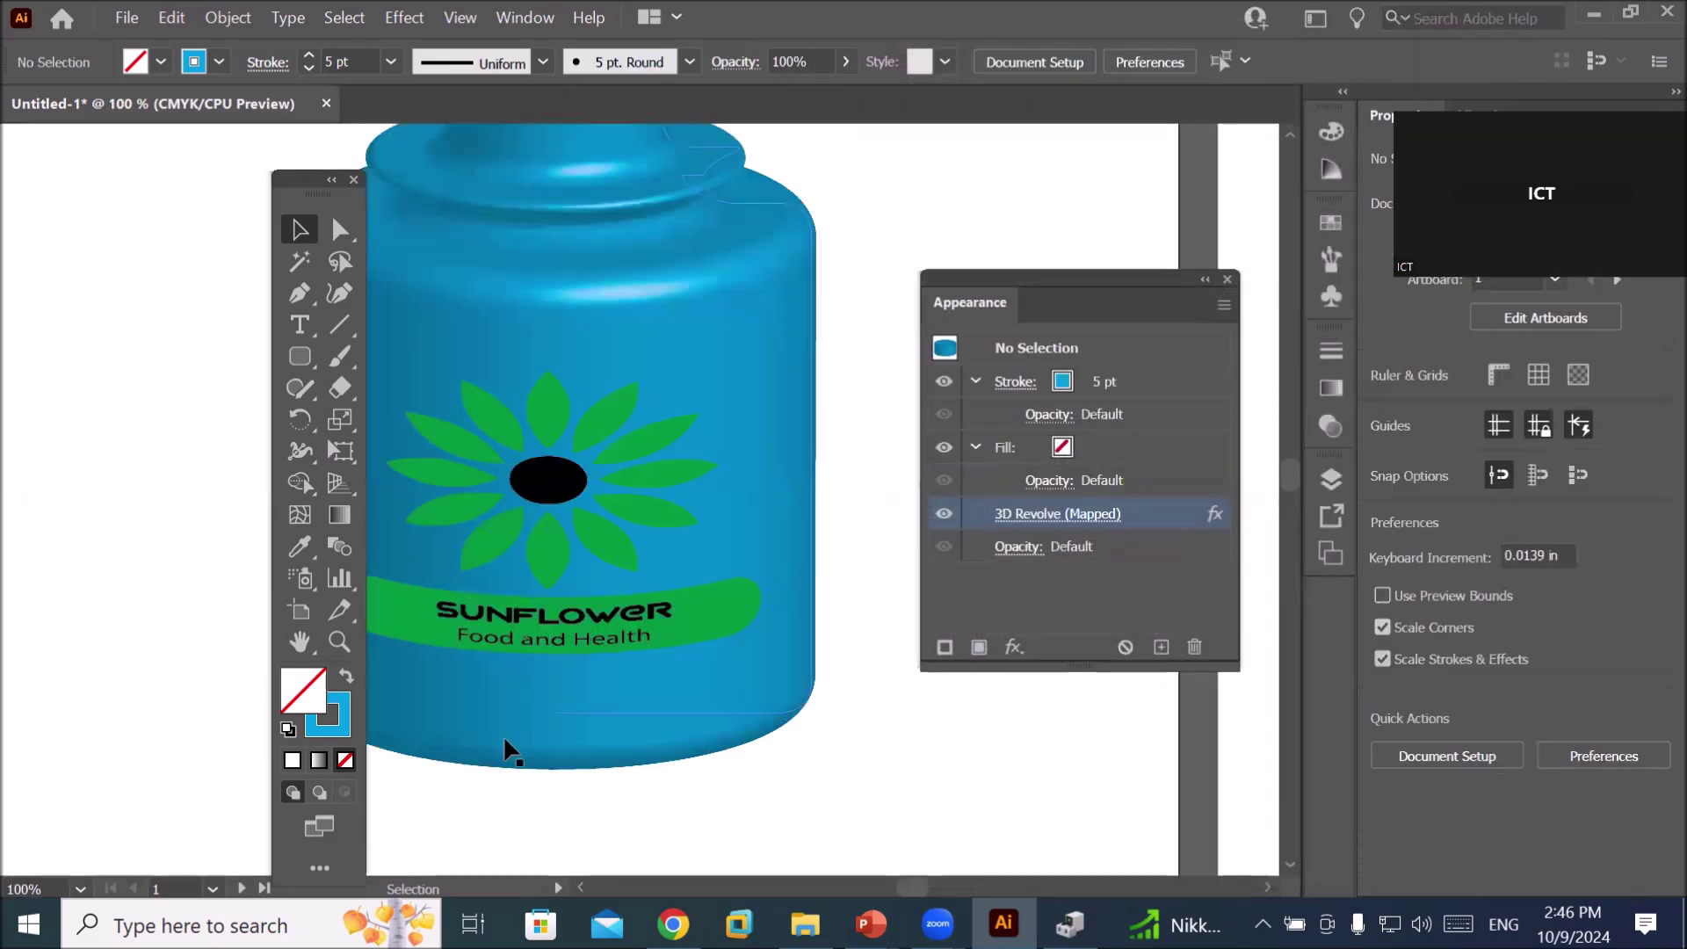
scroll(498, 725, up, 1)
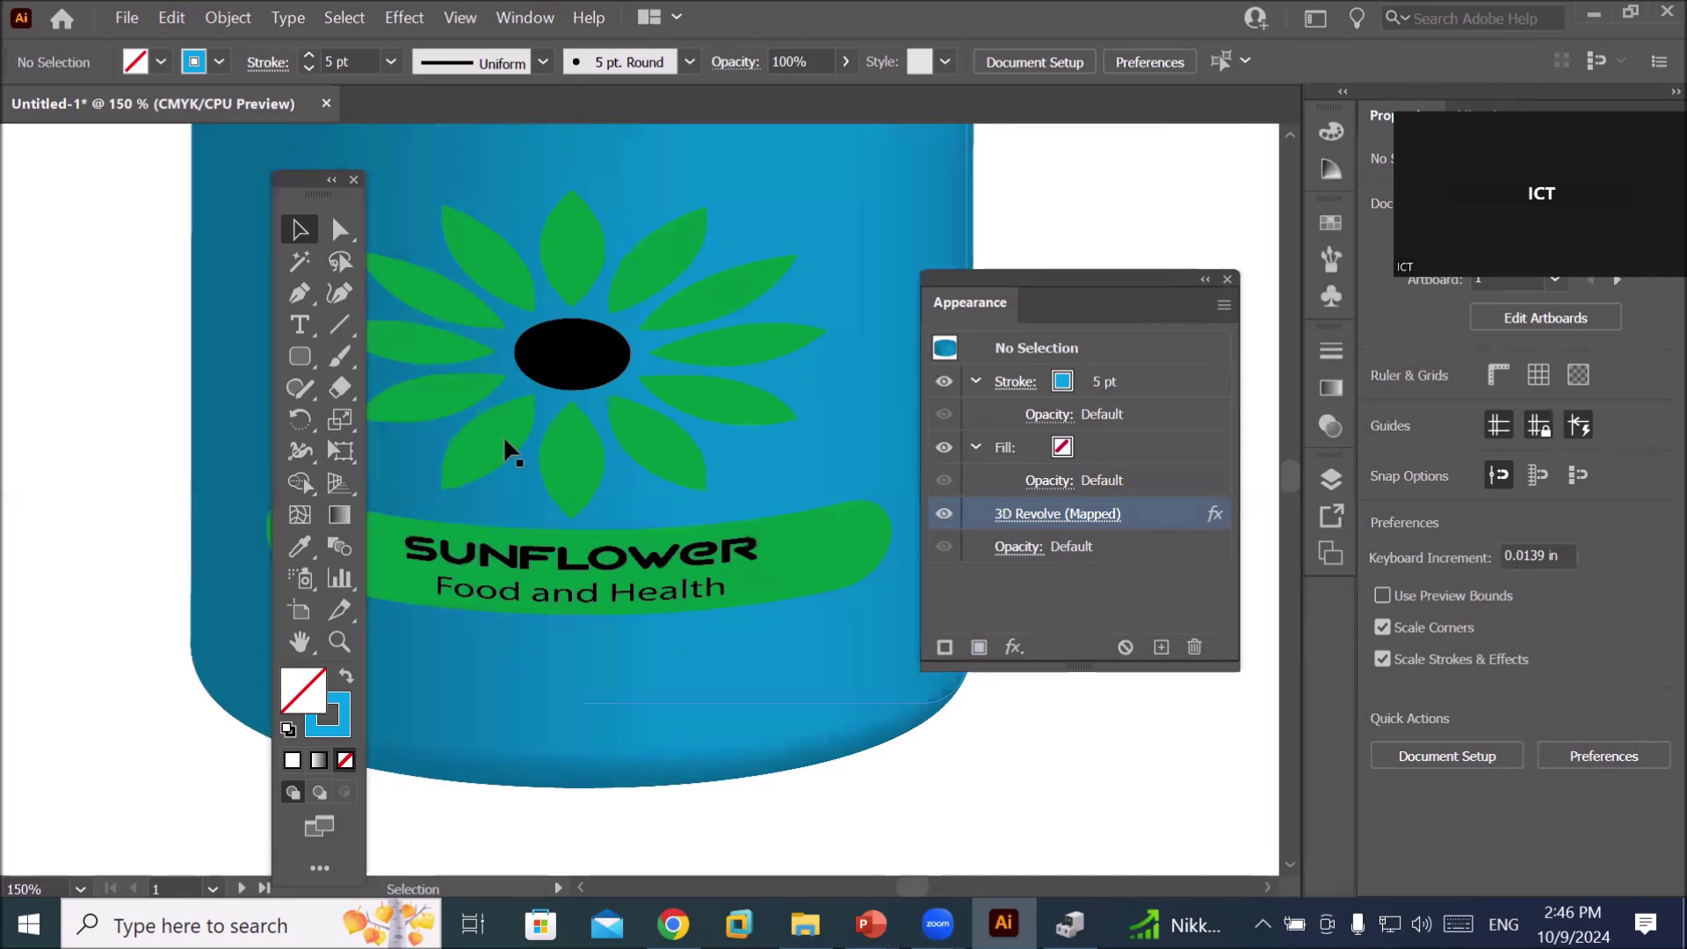
- Select the revolved jar and try yellow, red, crimson, orange-red, orange and dark brown strokes
drag(306, 178, 167, 187)
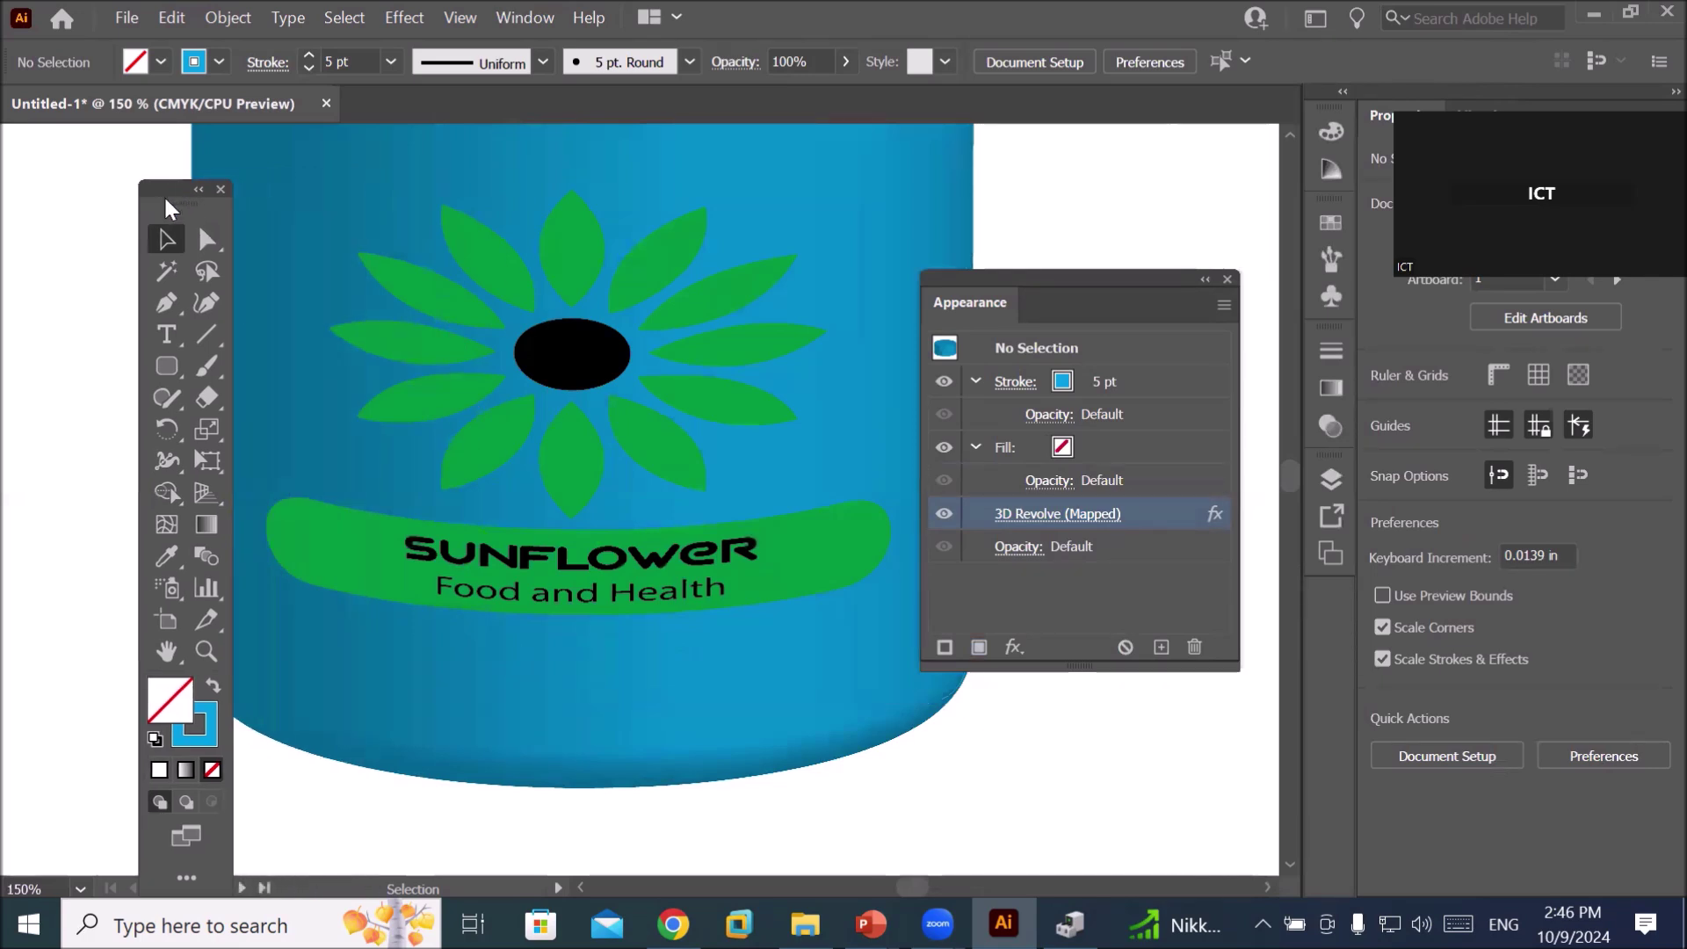
click(701, 704)
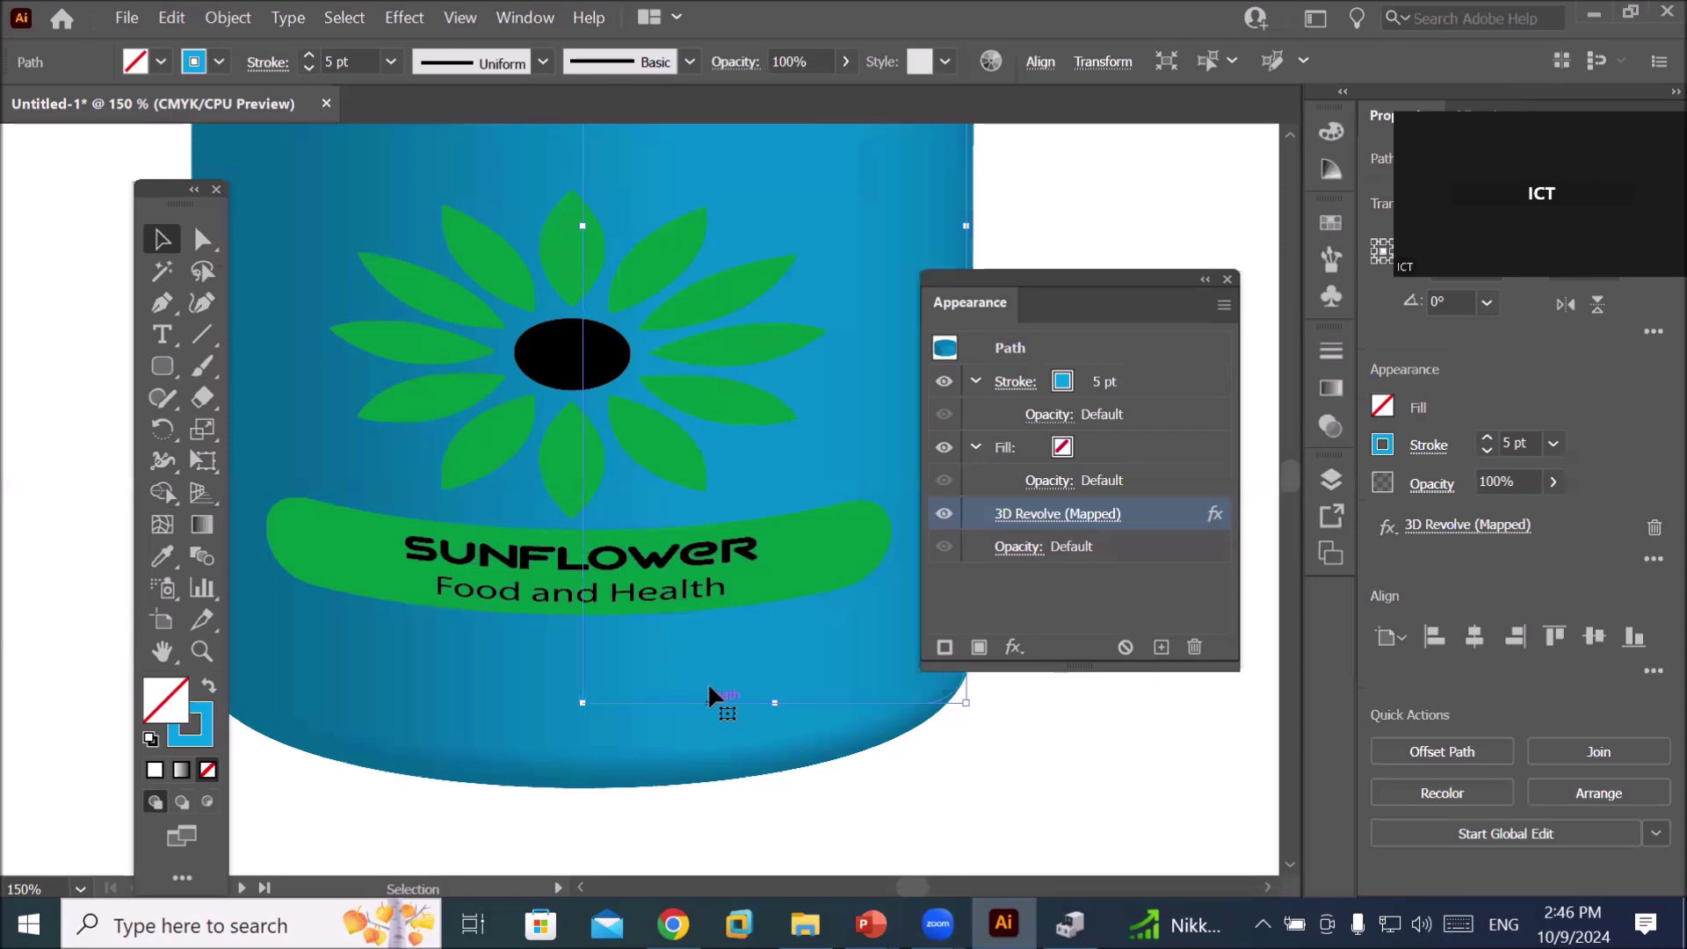
click(217, 62)
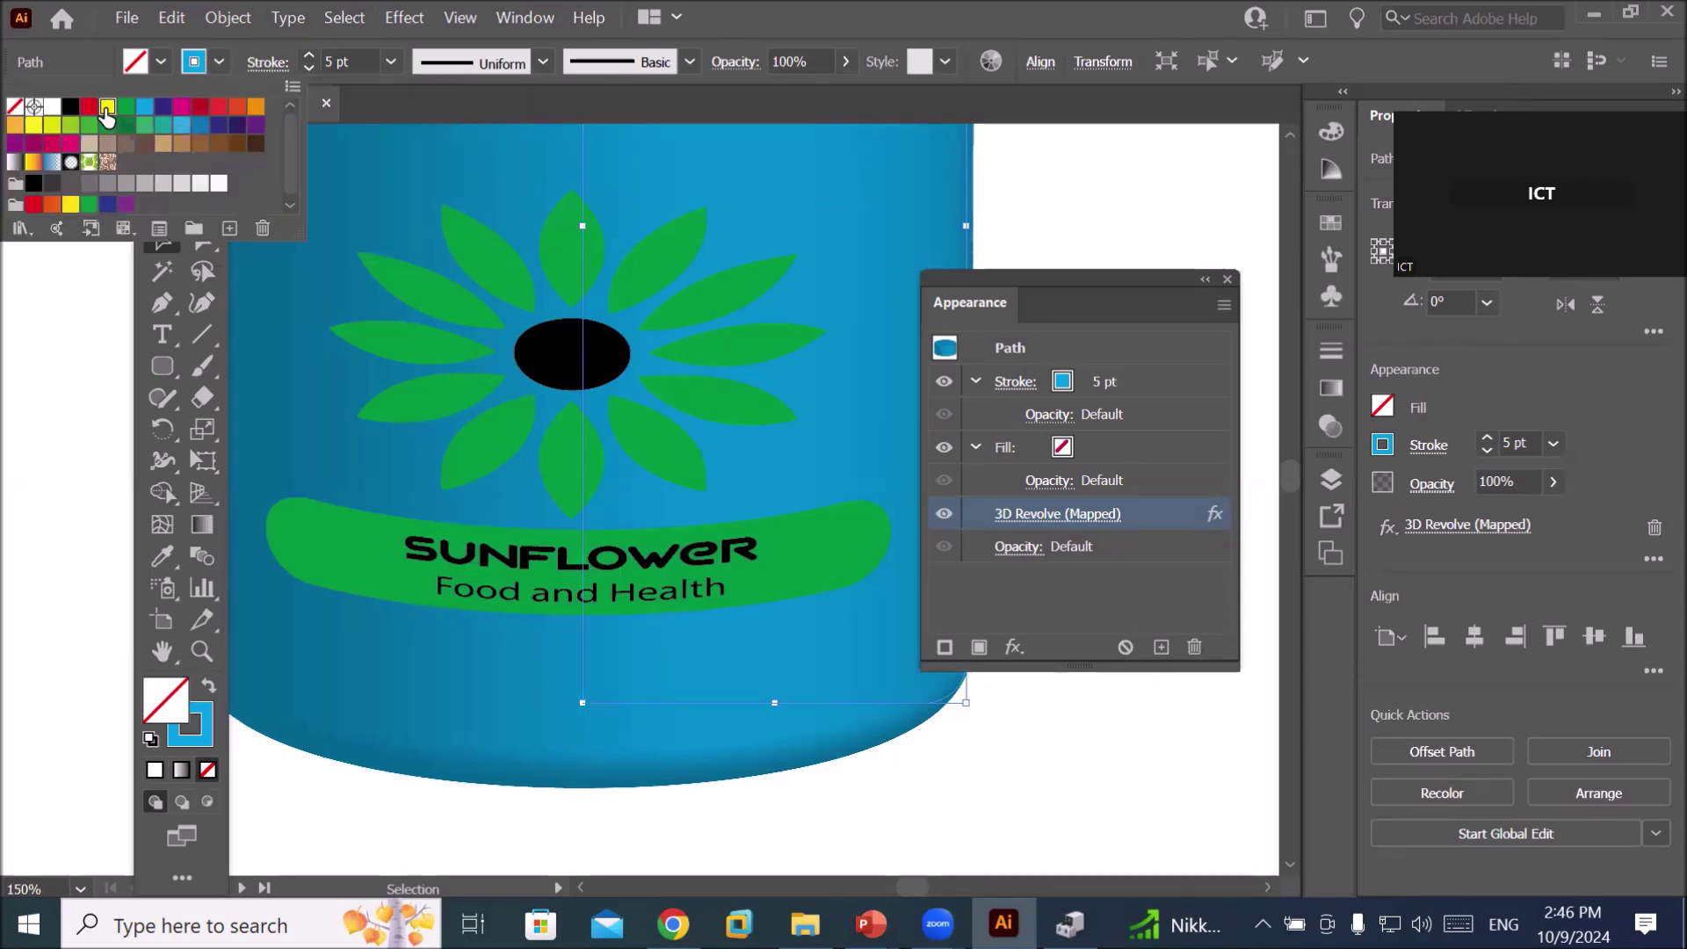
click(106, 107)
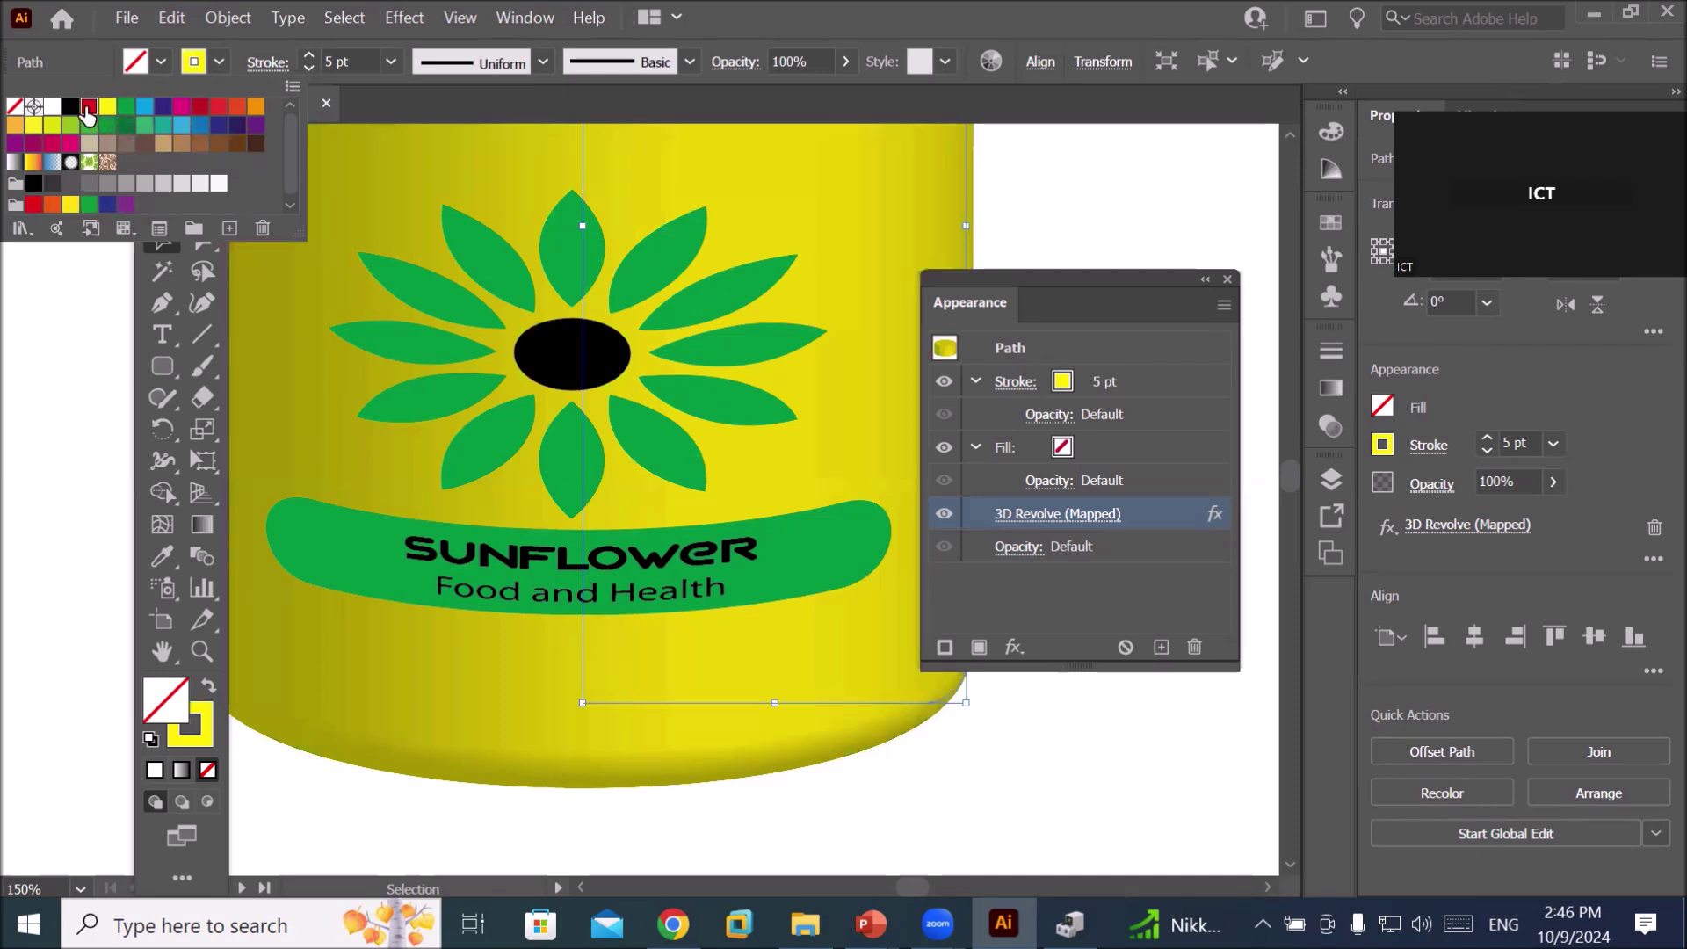
click(87, 107)
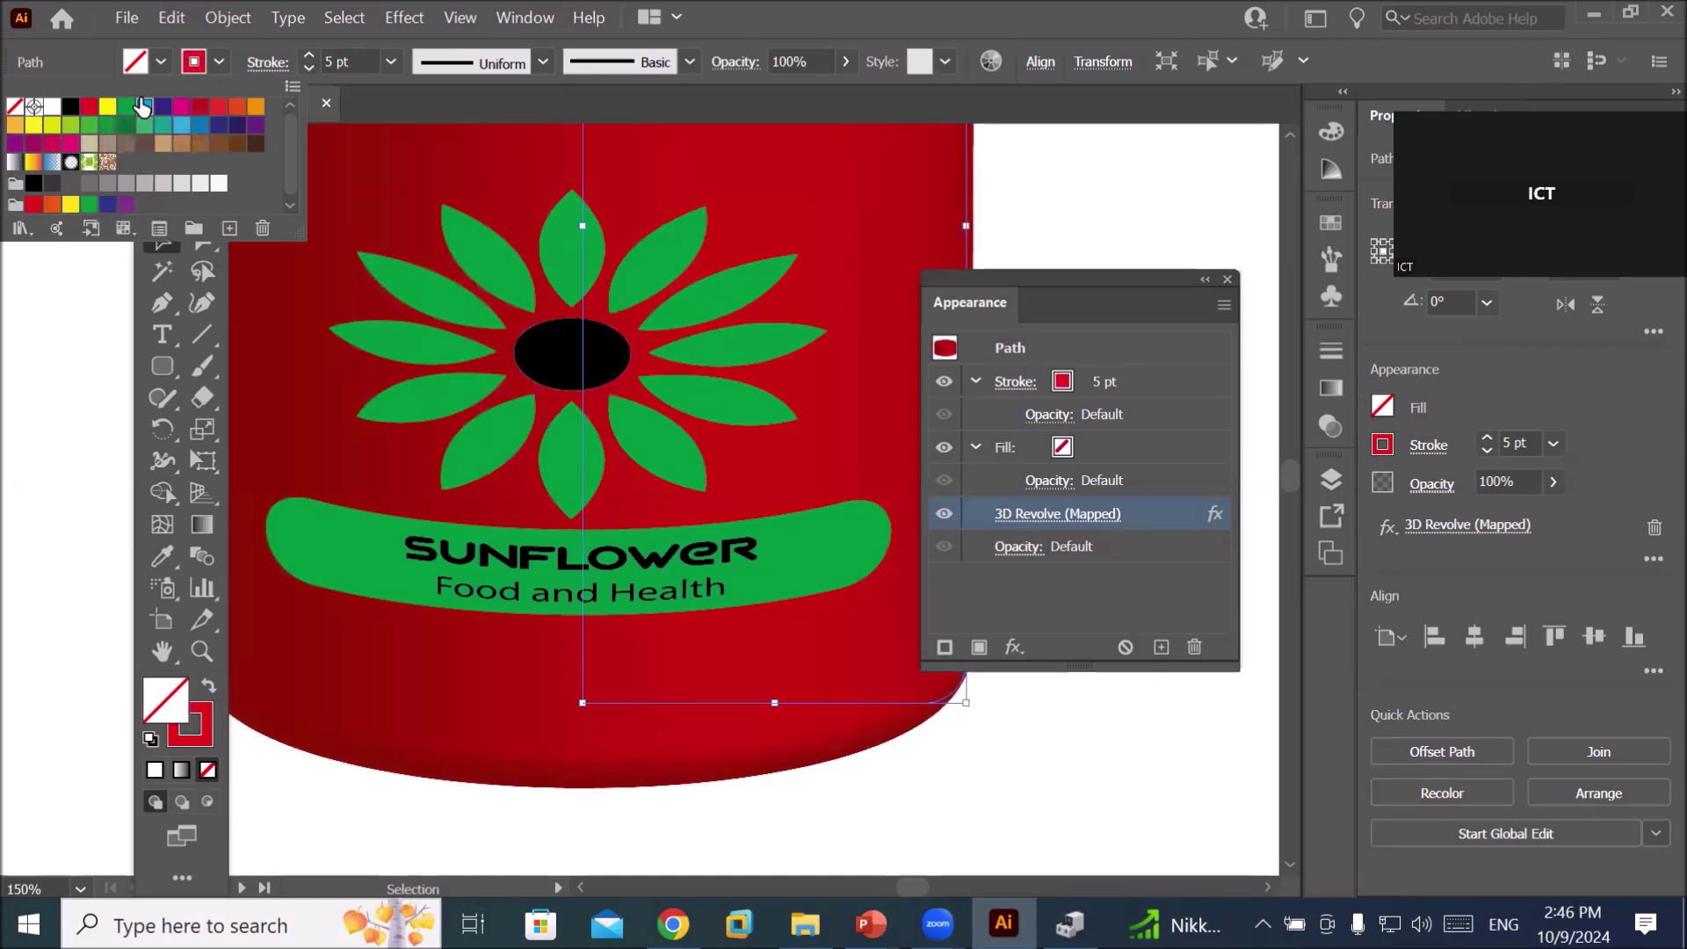
click(200, 107)
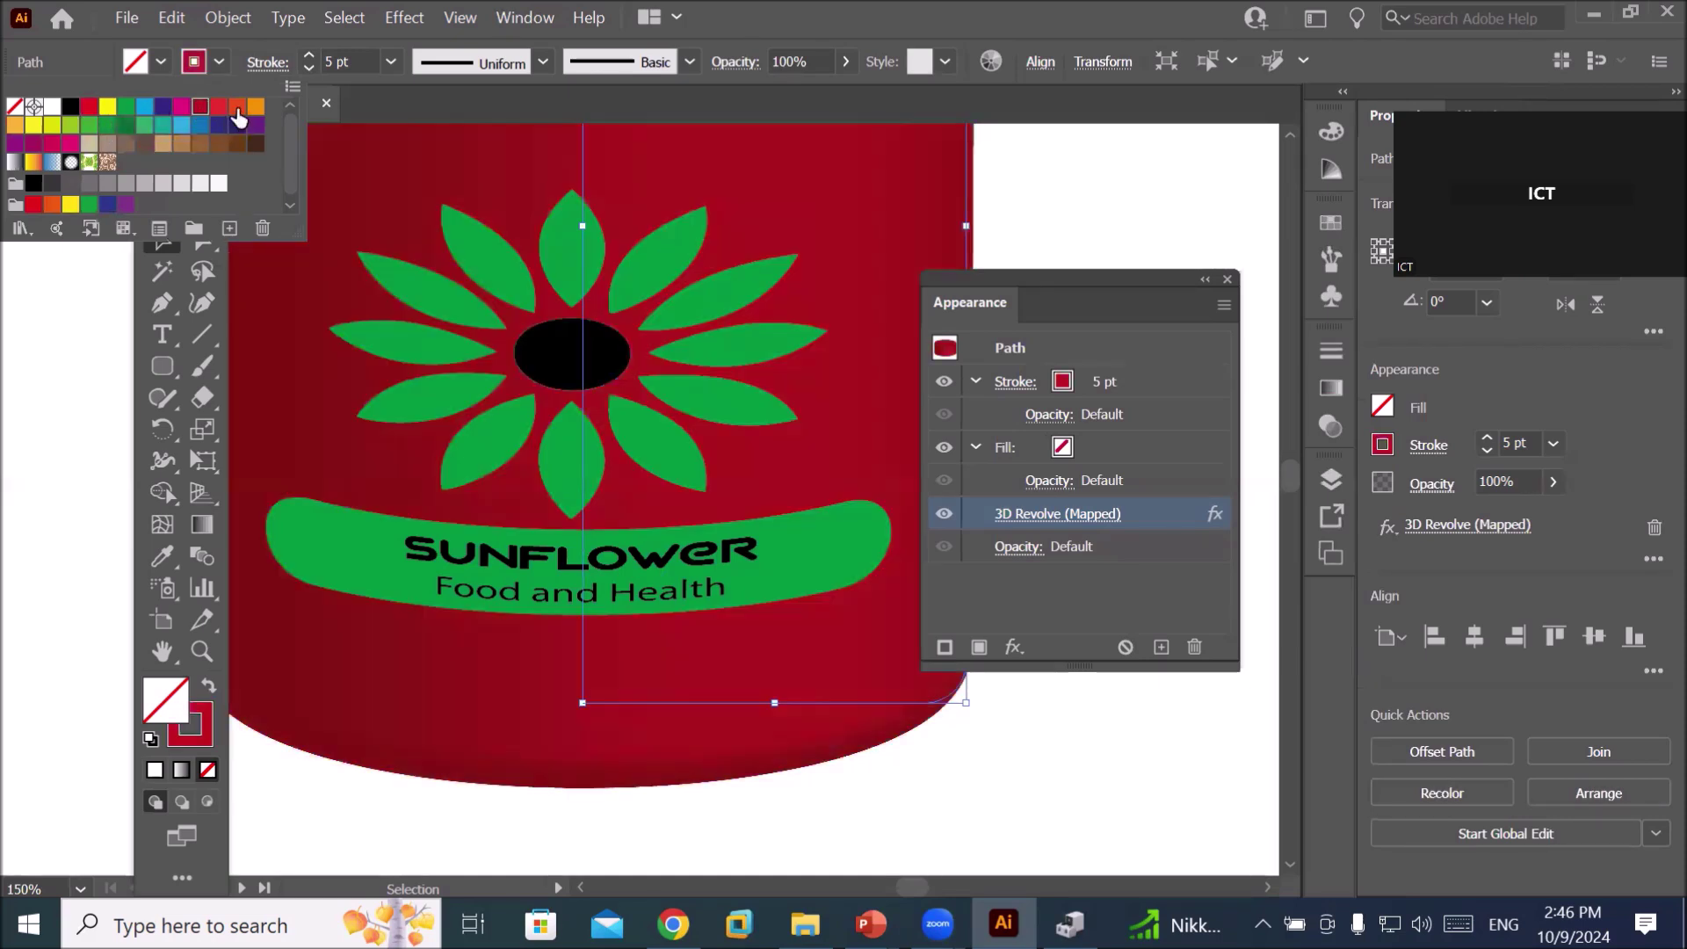
click(237, 108)
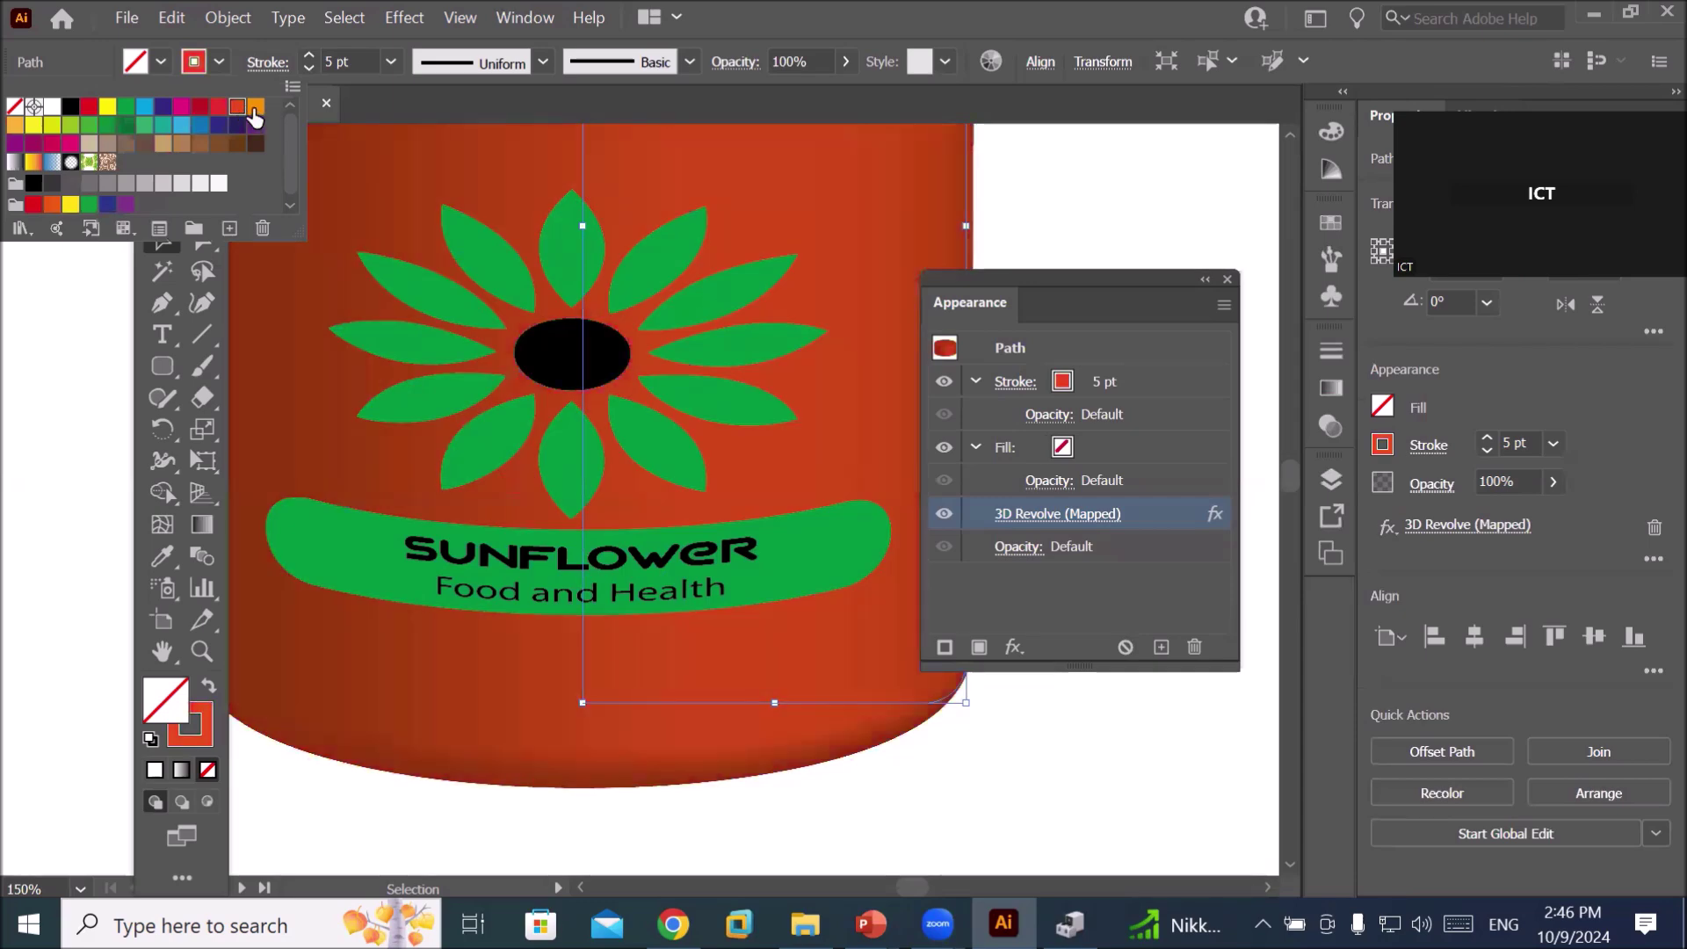
click(254, 109)
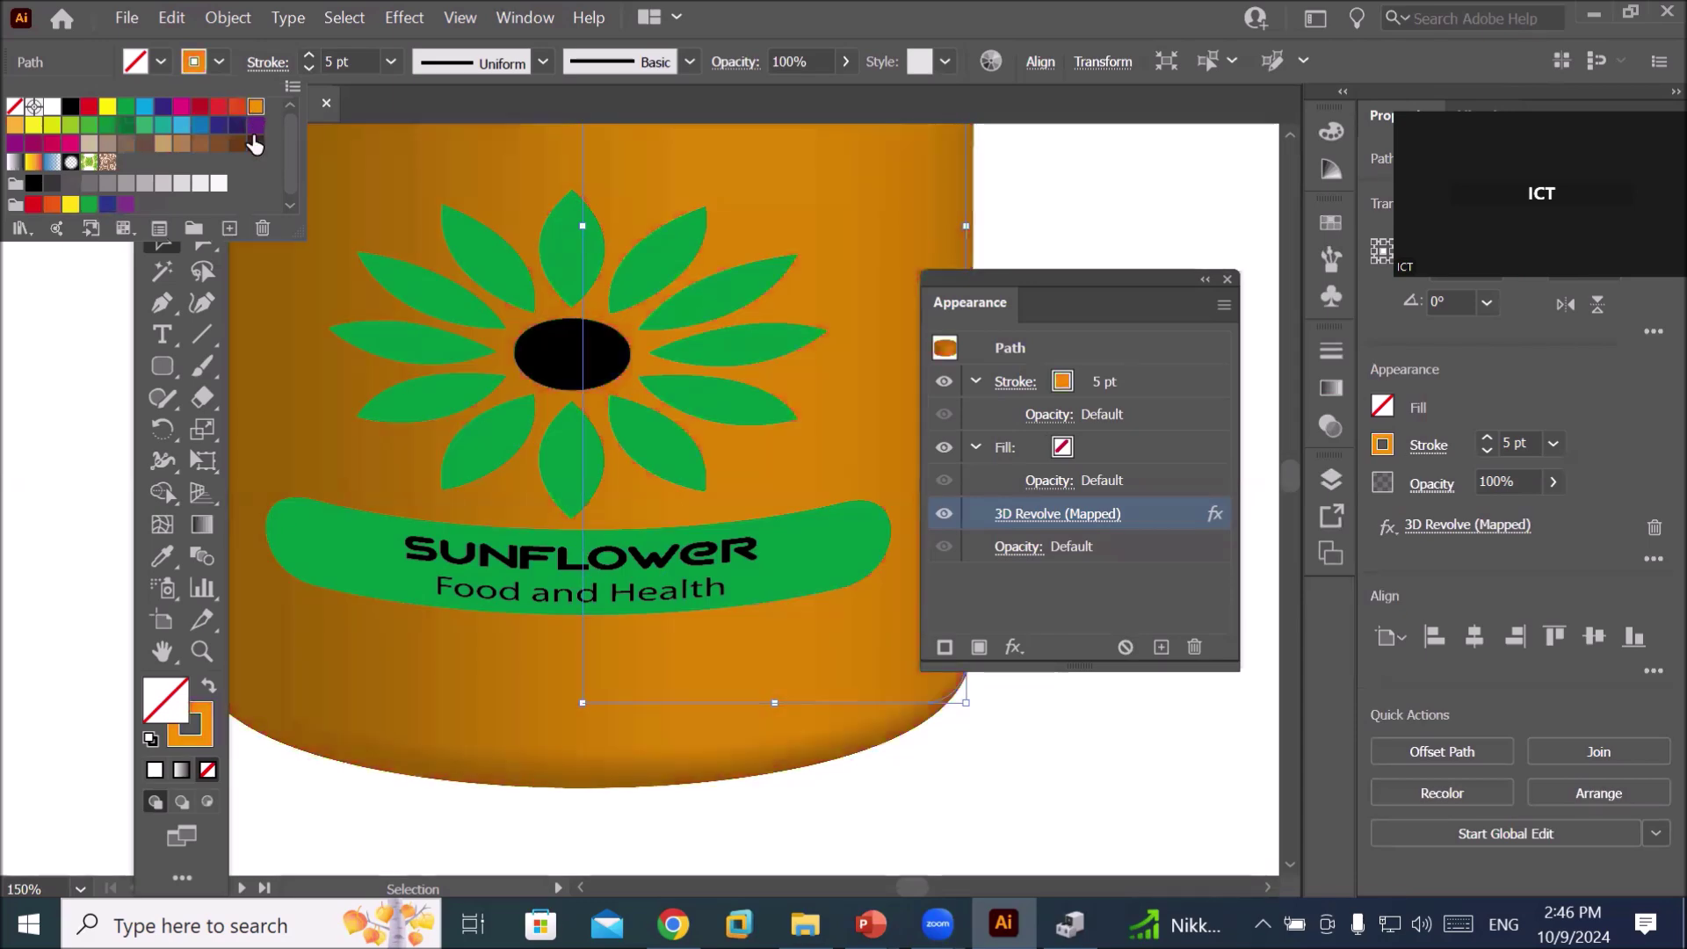
click(257, 144)
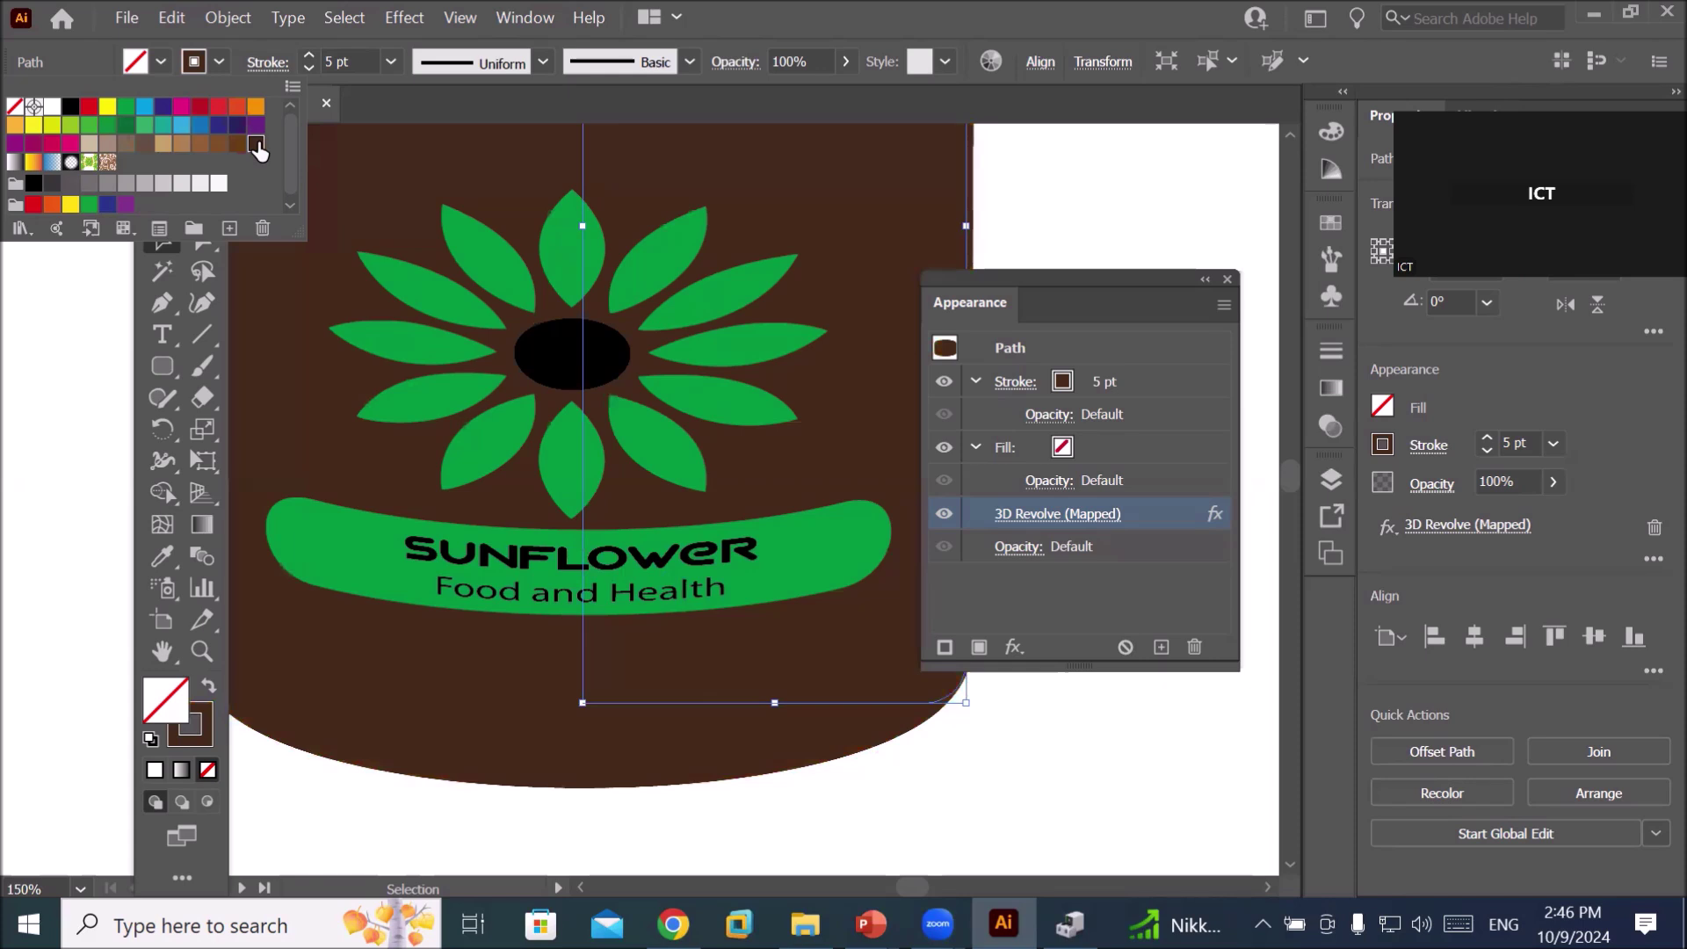
- Try teal, beige, browns, cyan and blue-violet, then settle on orange-red
click(144, 126)
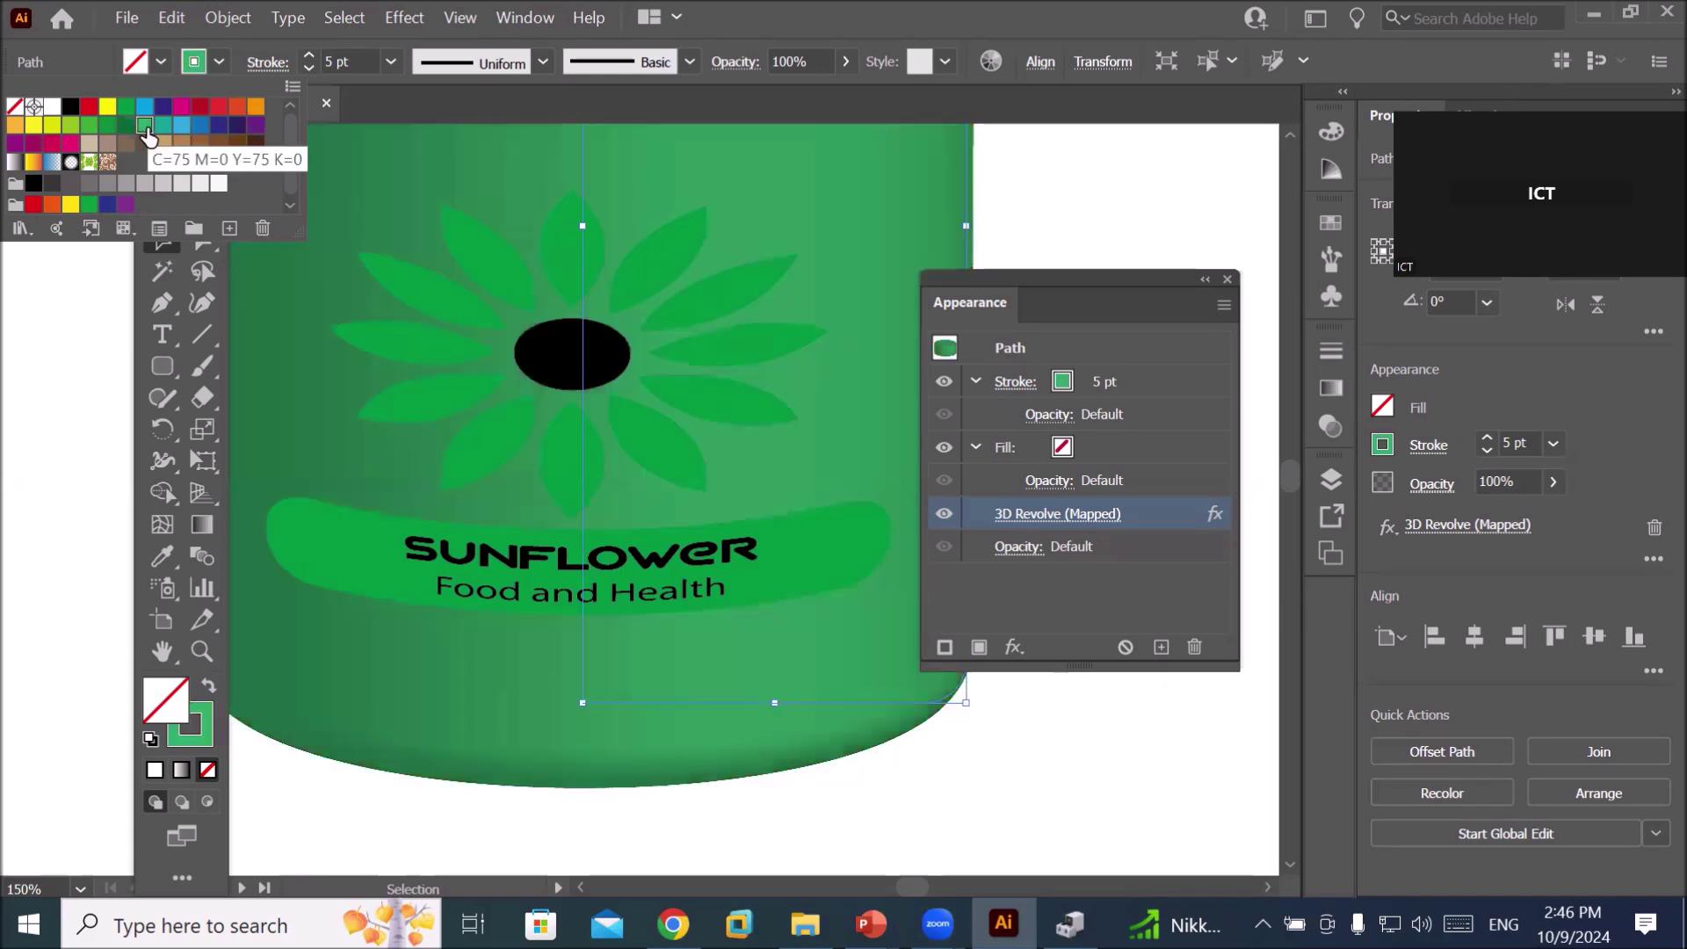
click(88, 144)
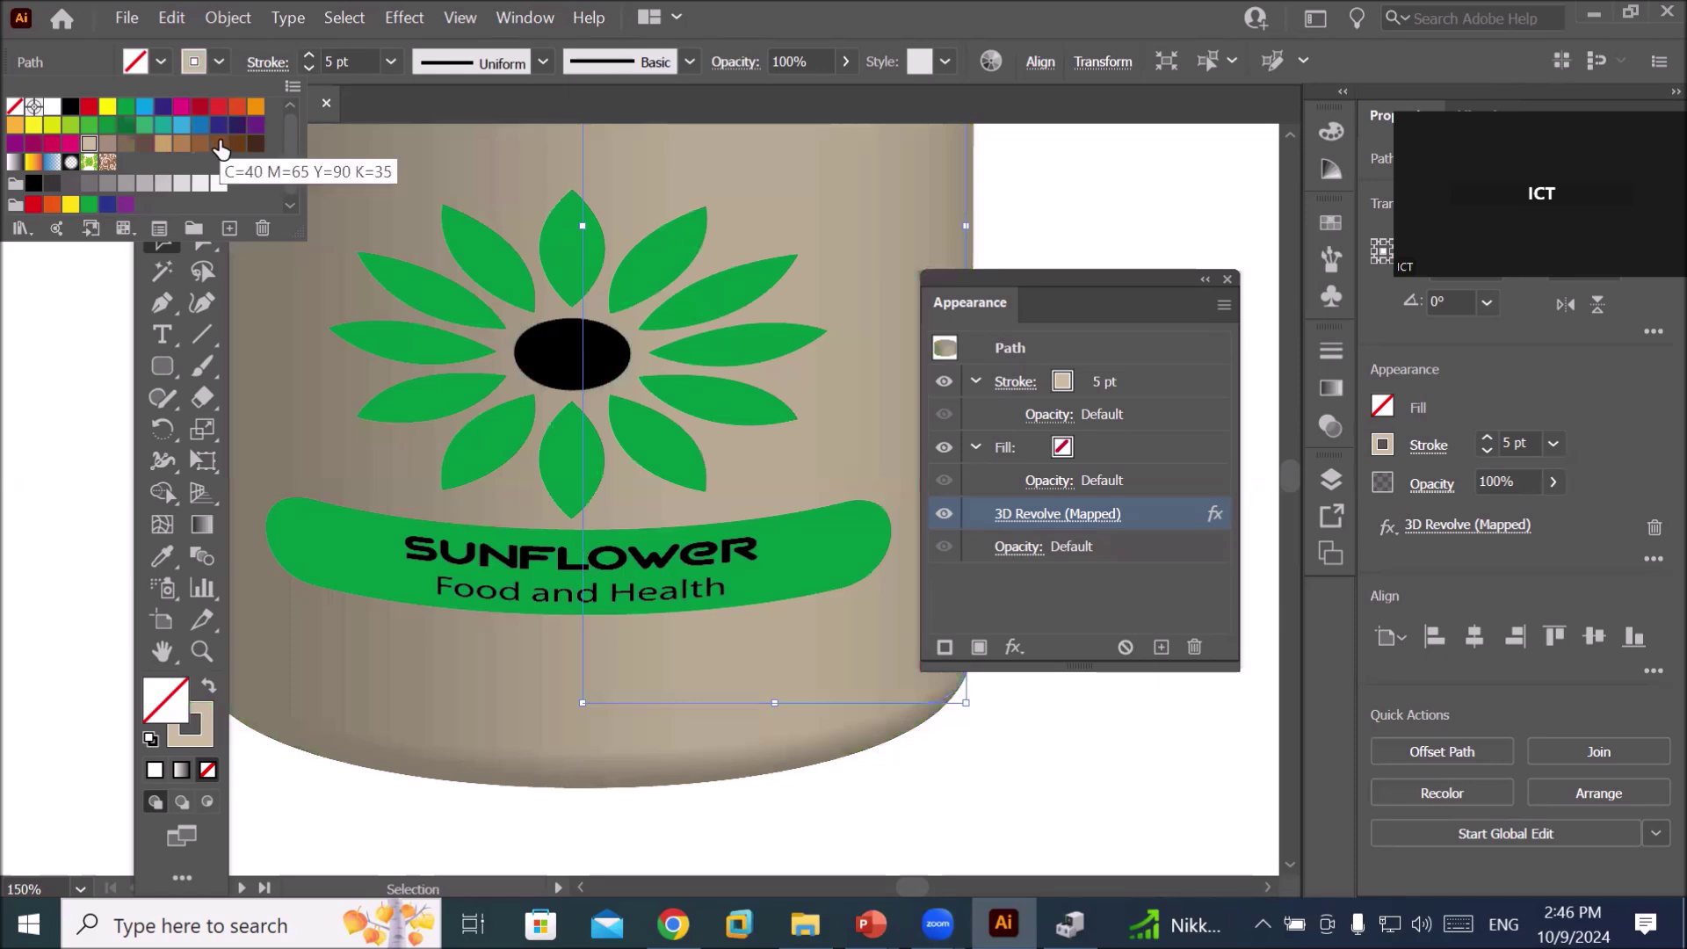
click(220, 145)
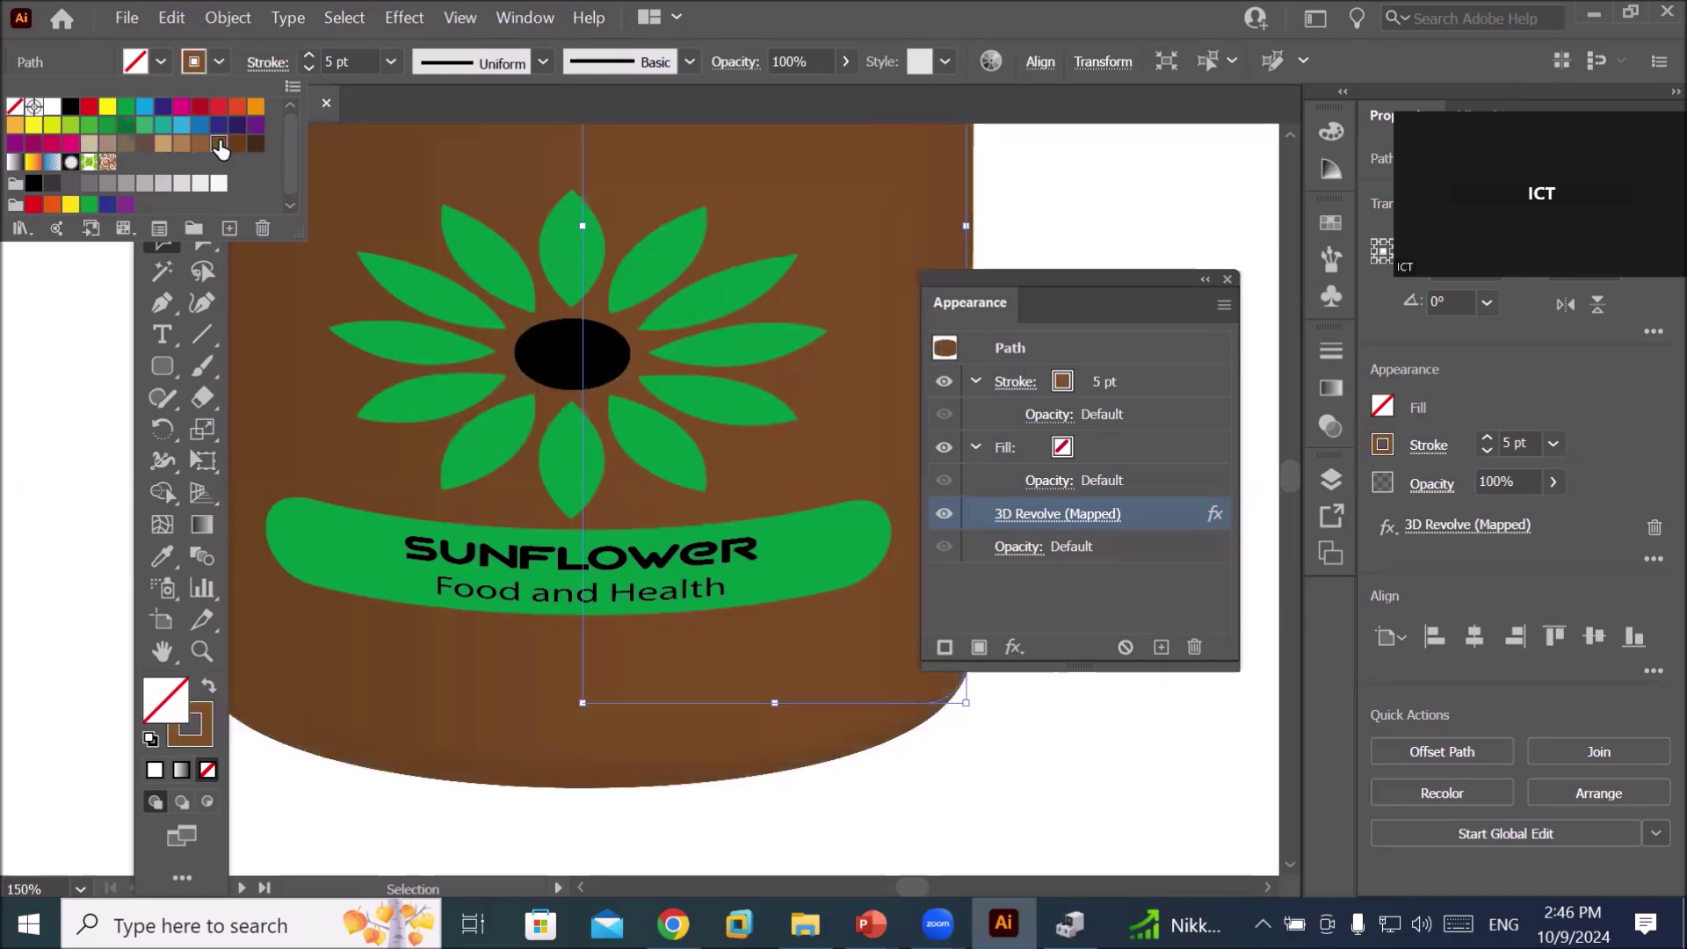
click(238, 145)
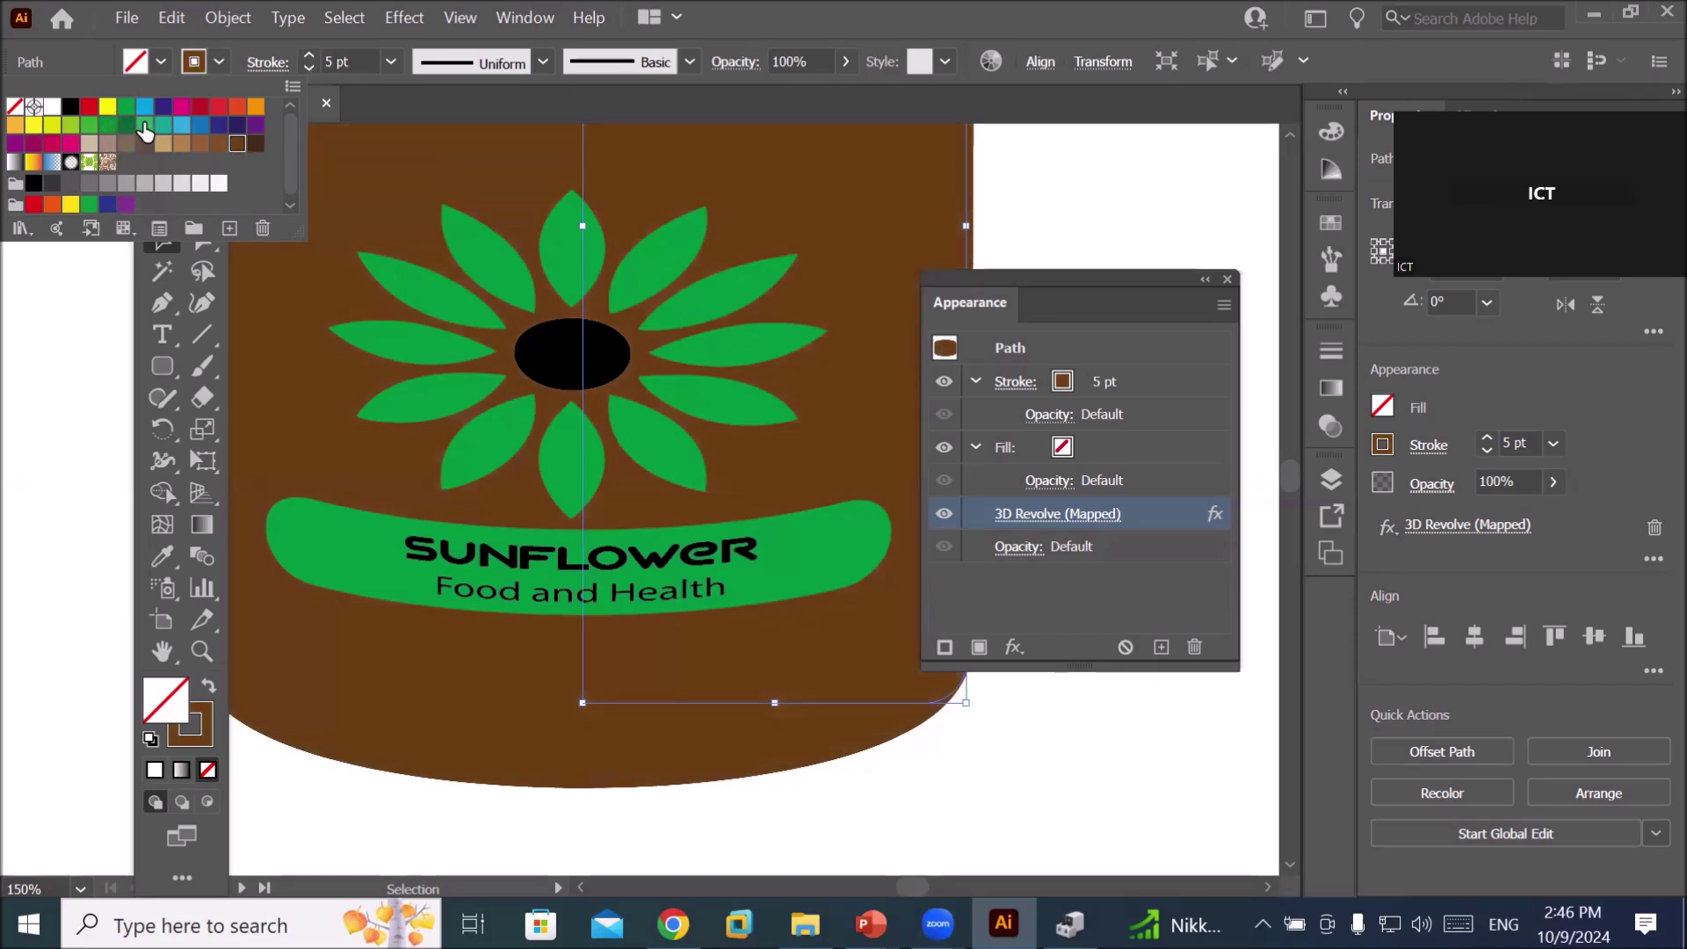
click(145, 107)
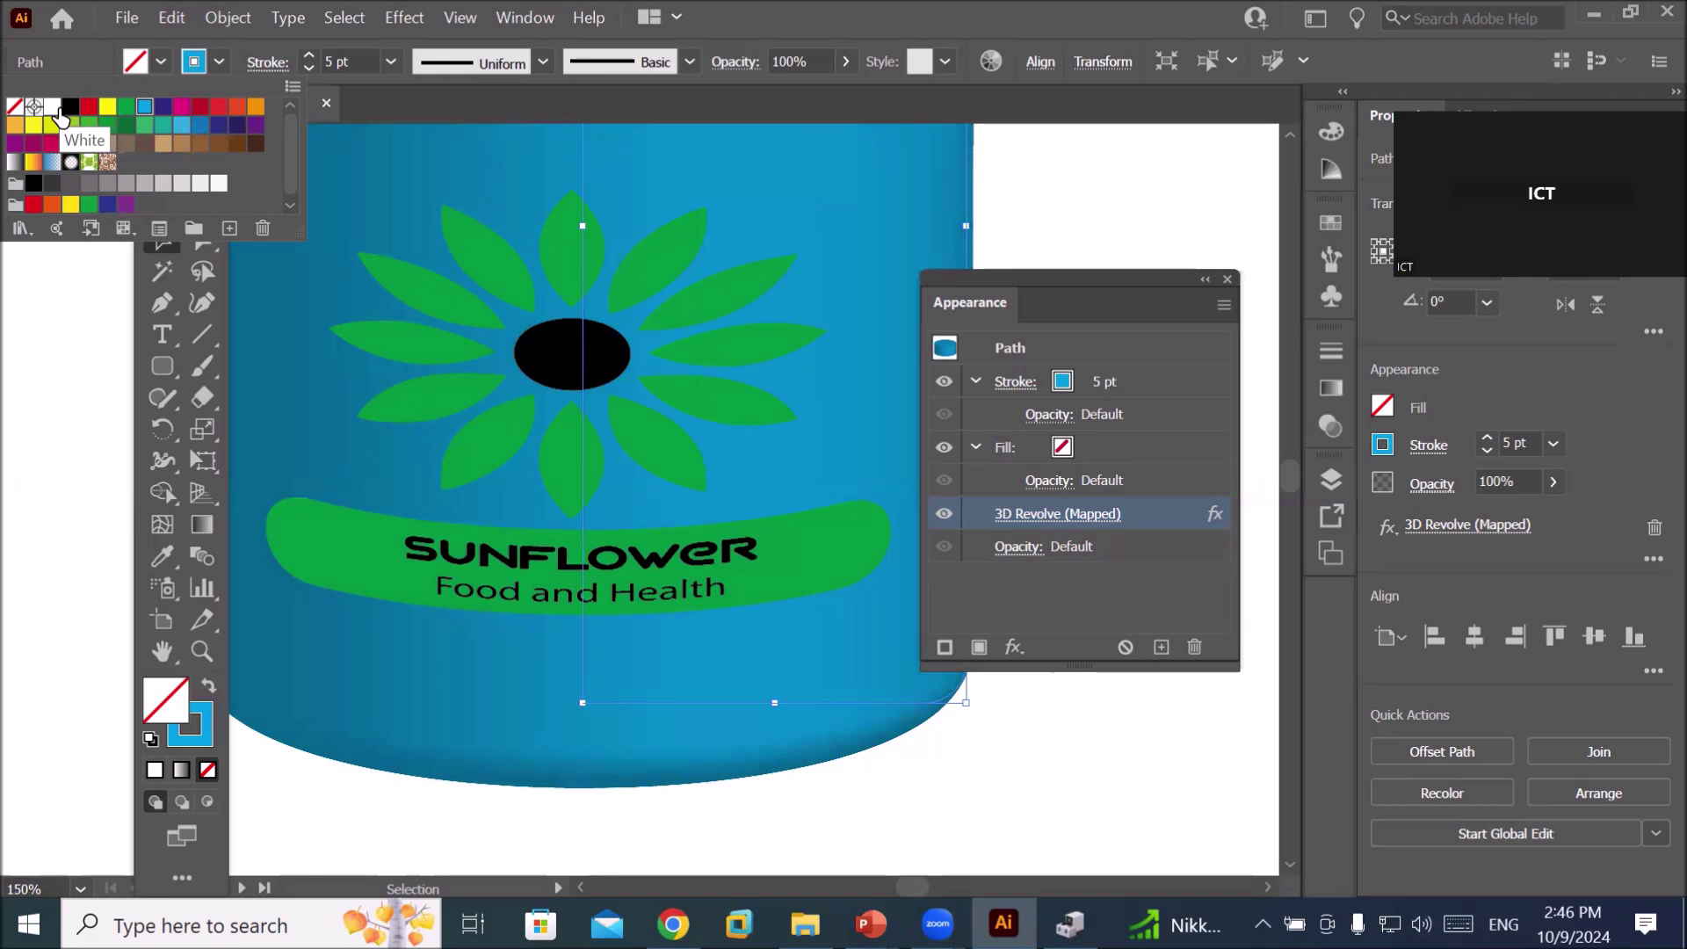
click(162, 109)
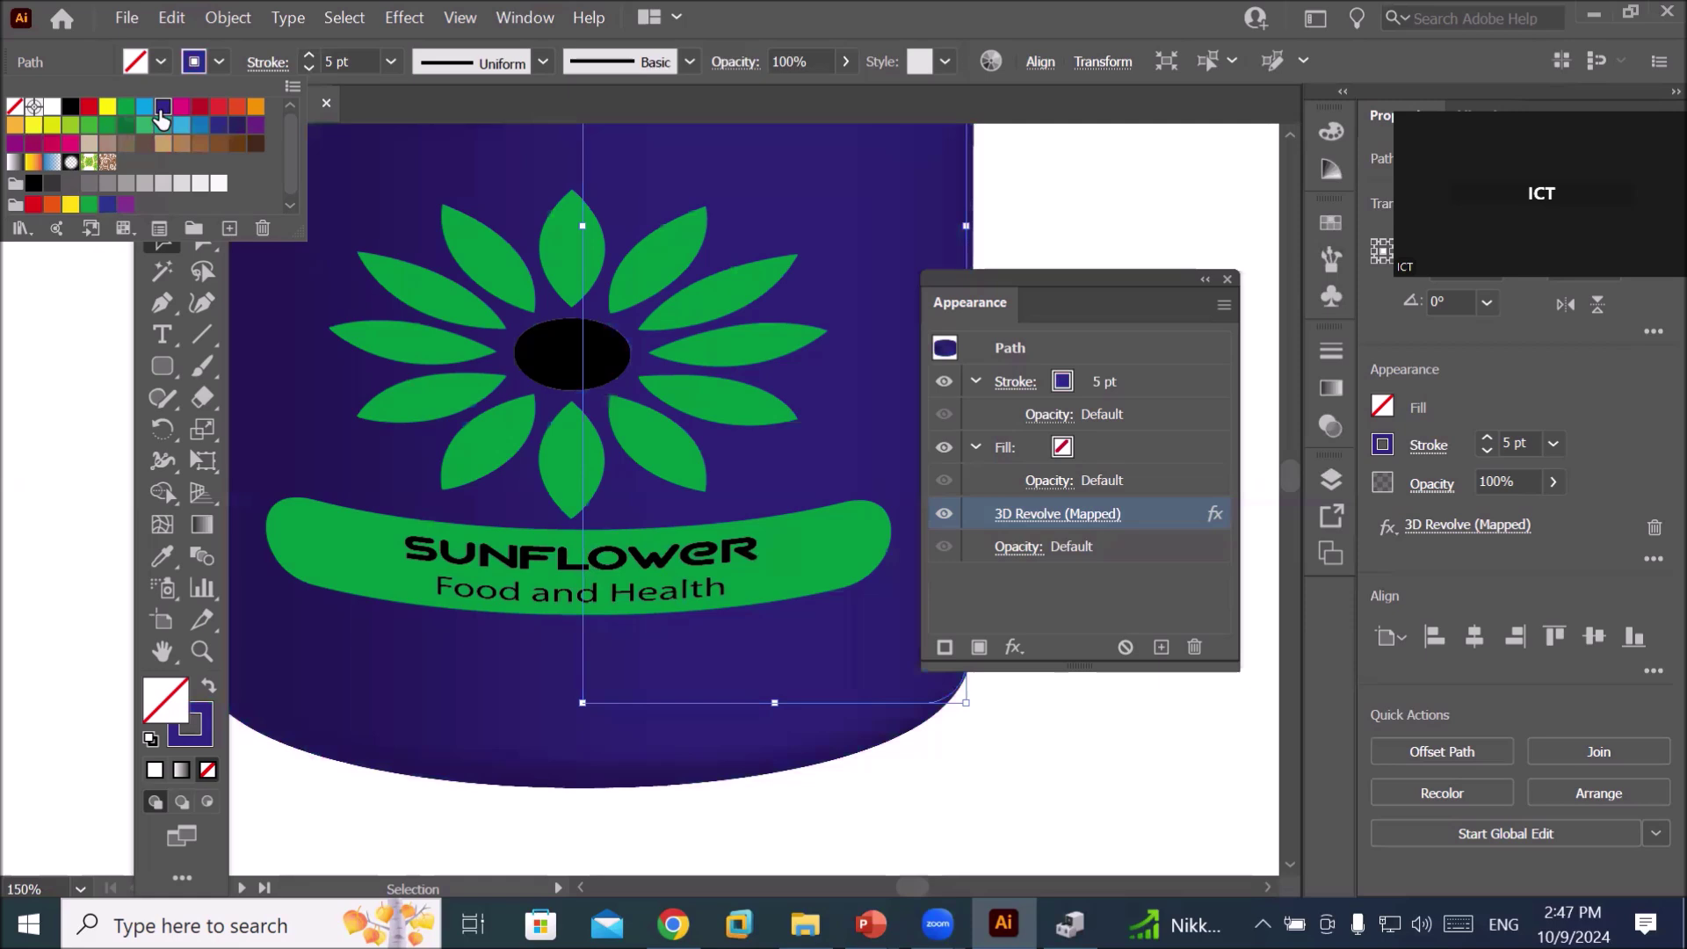
click(235, 107)
click(803, 634)
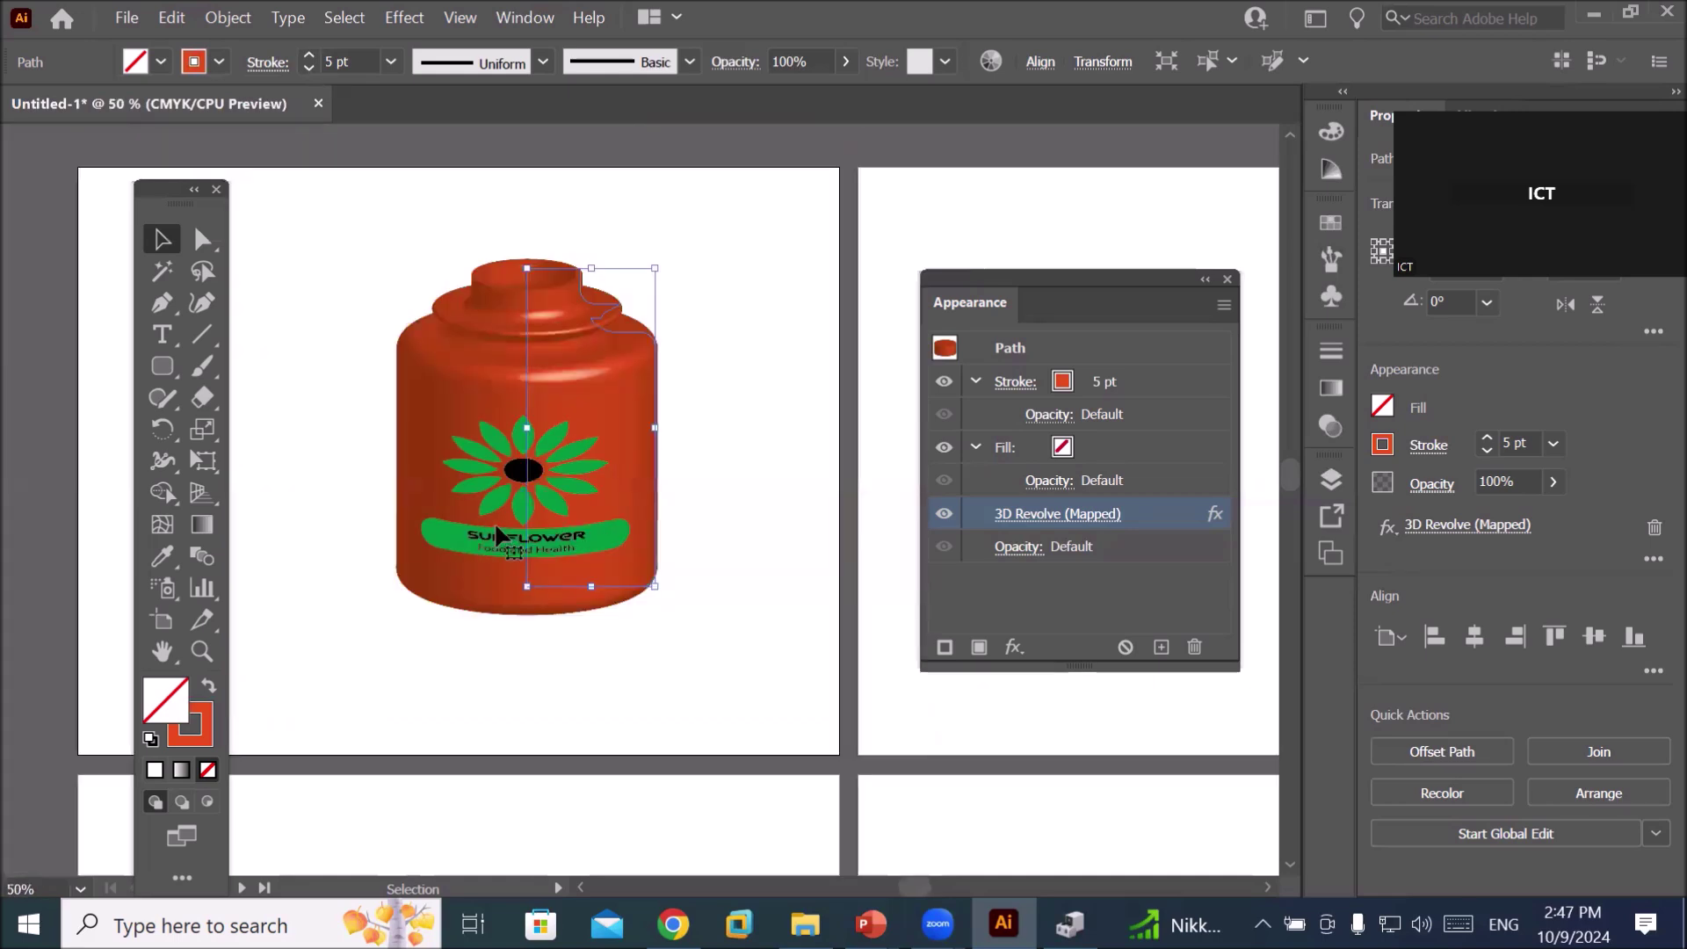
- Deselect the jar, then zoom and pan to the blank artboard on its right
click(332, 498)
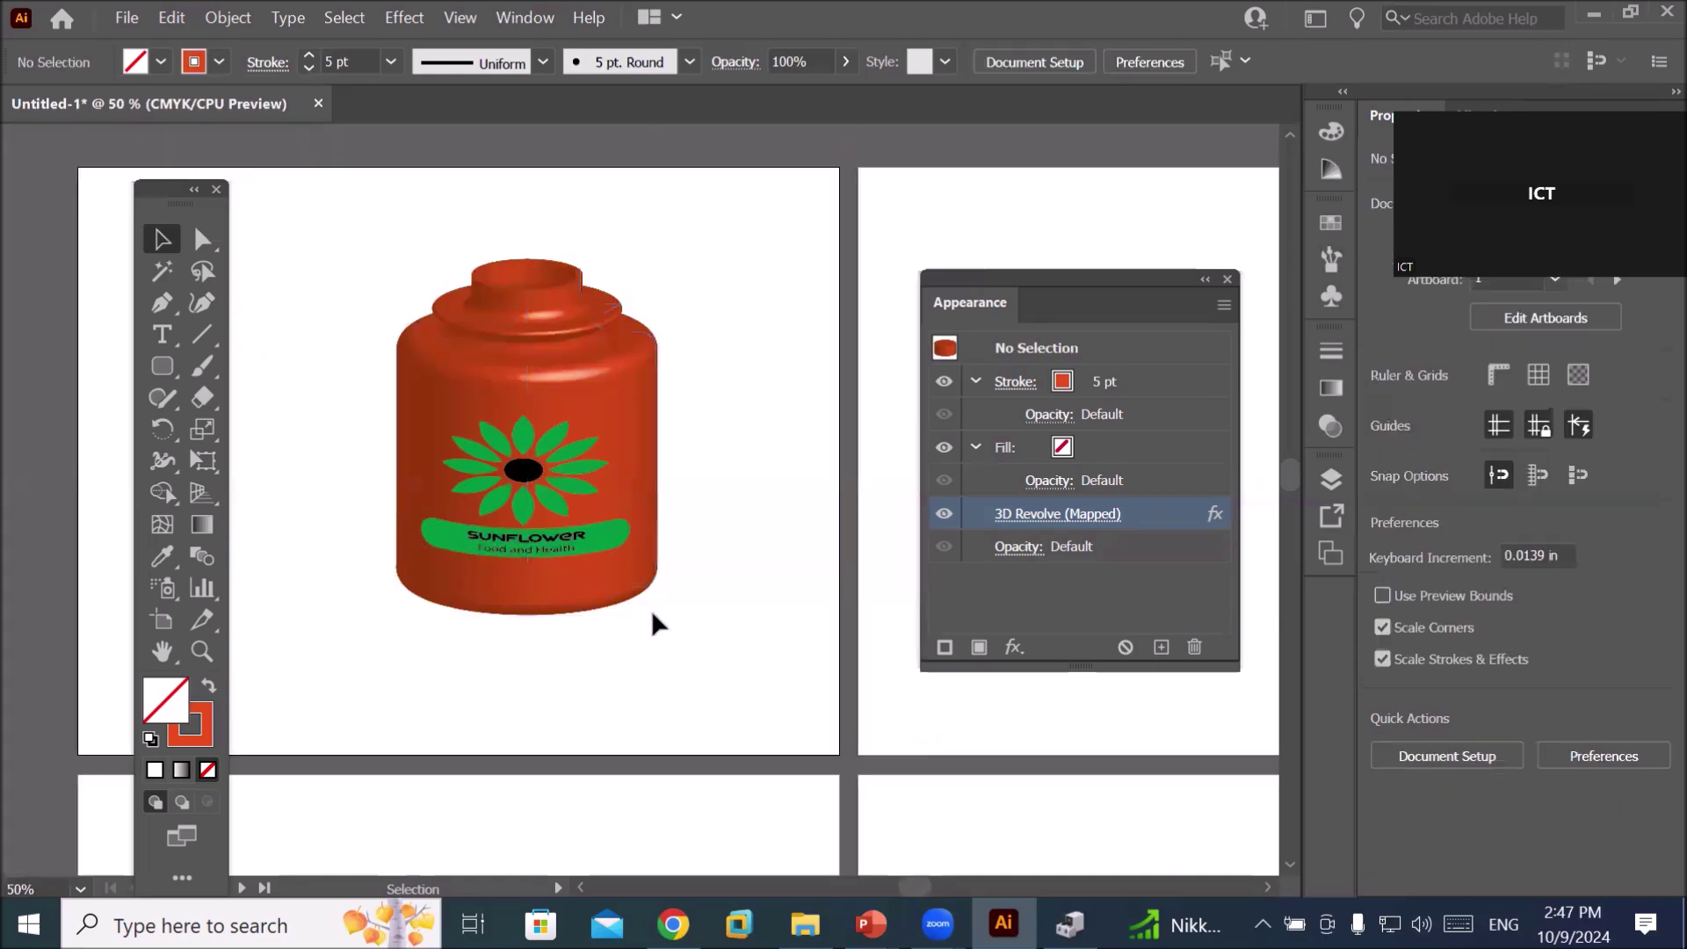
alt+scroll(550, 628, up, 1)
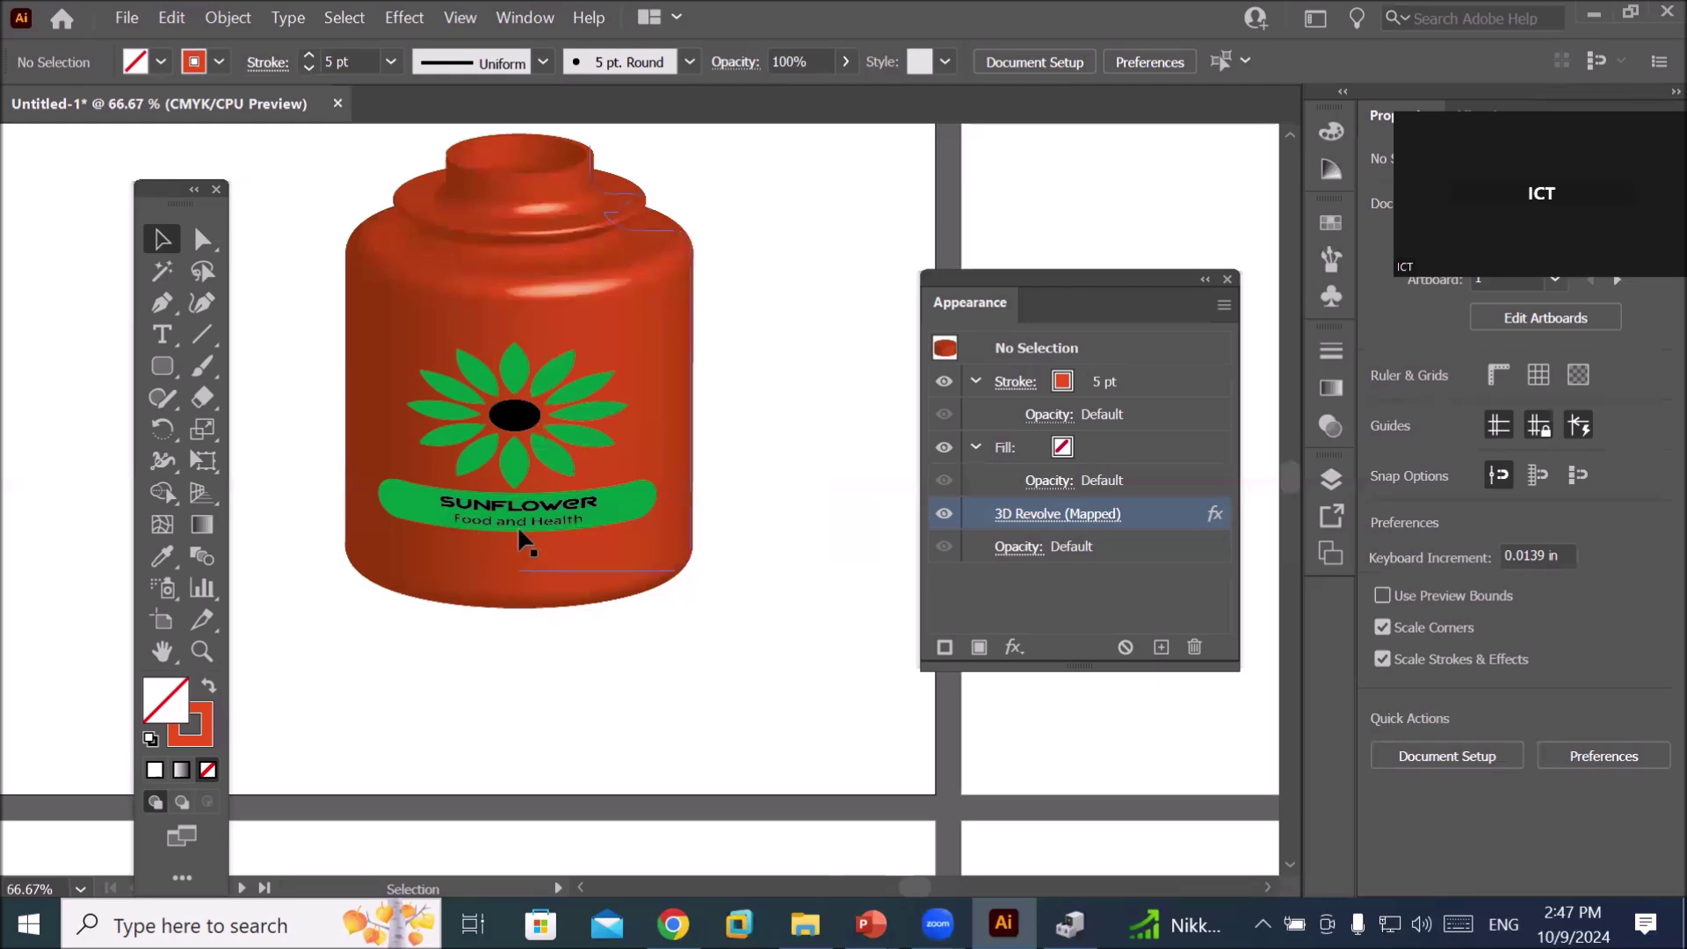
mouse_move(799, 593)
mouse_down()
mouse_move(369, 572)
mouse_move(158, 607)
mouse_up()
alt+scroll(550, 492, down, 1)
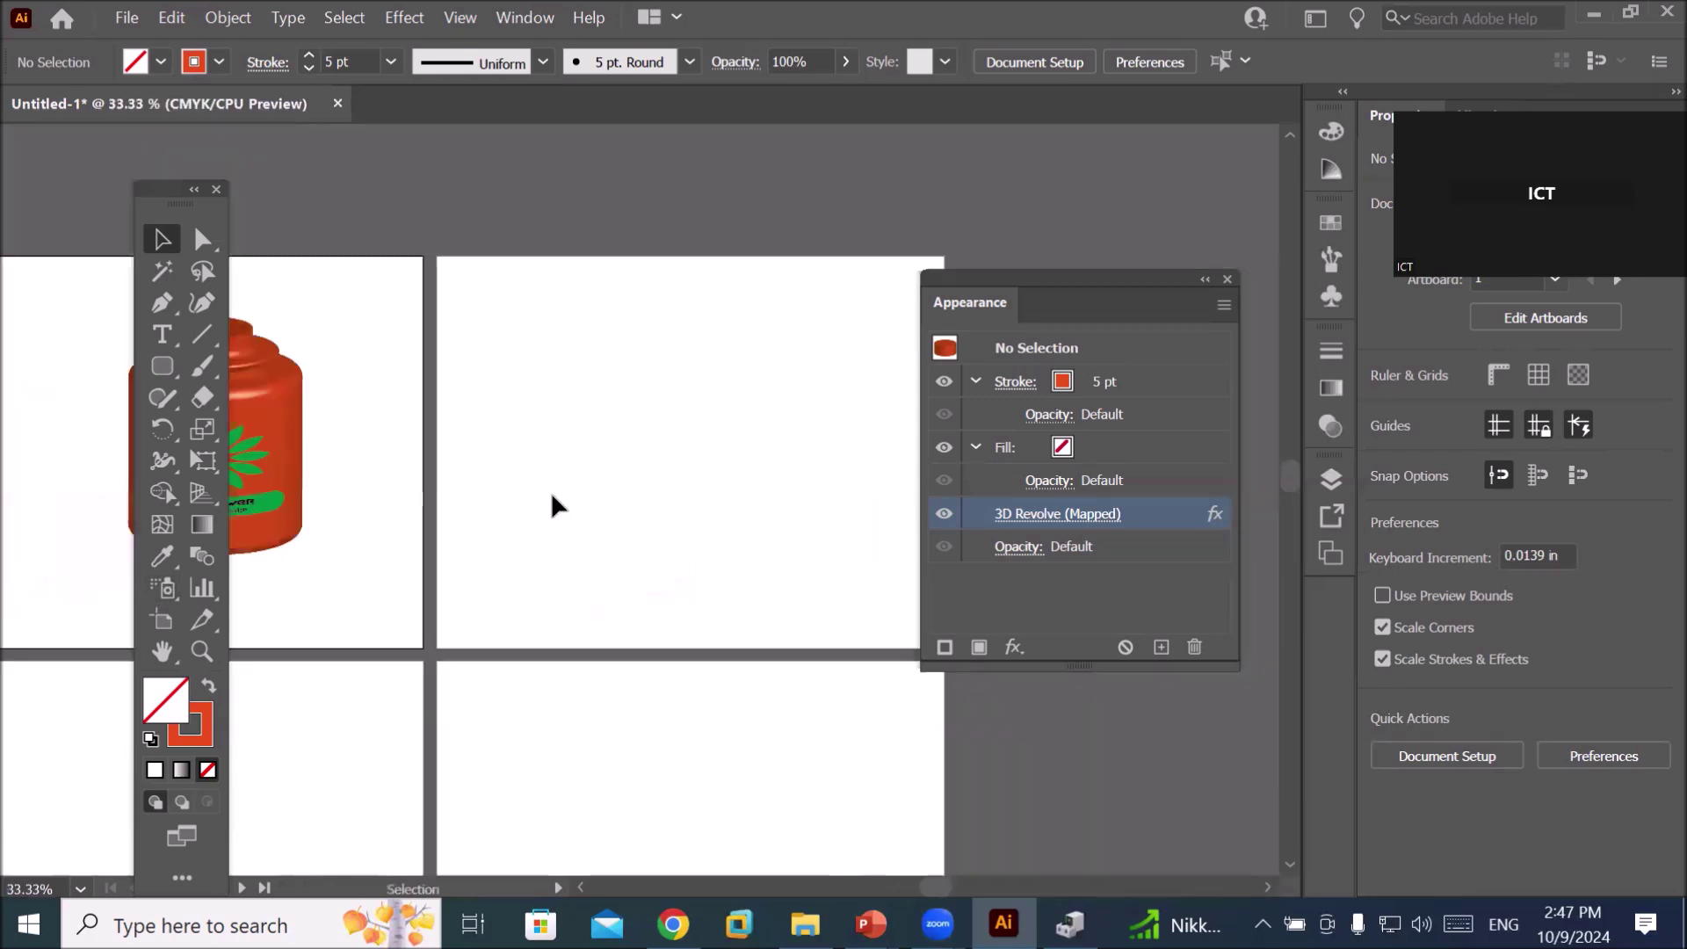
alt+scroll(741, 538, up, 1)
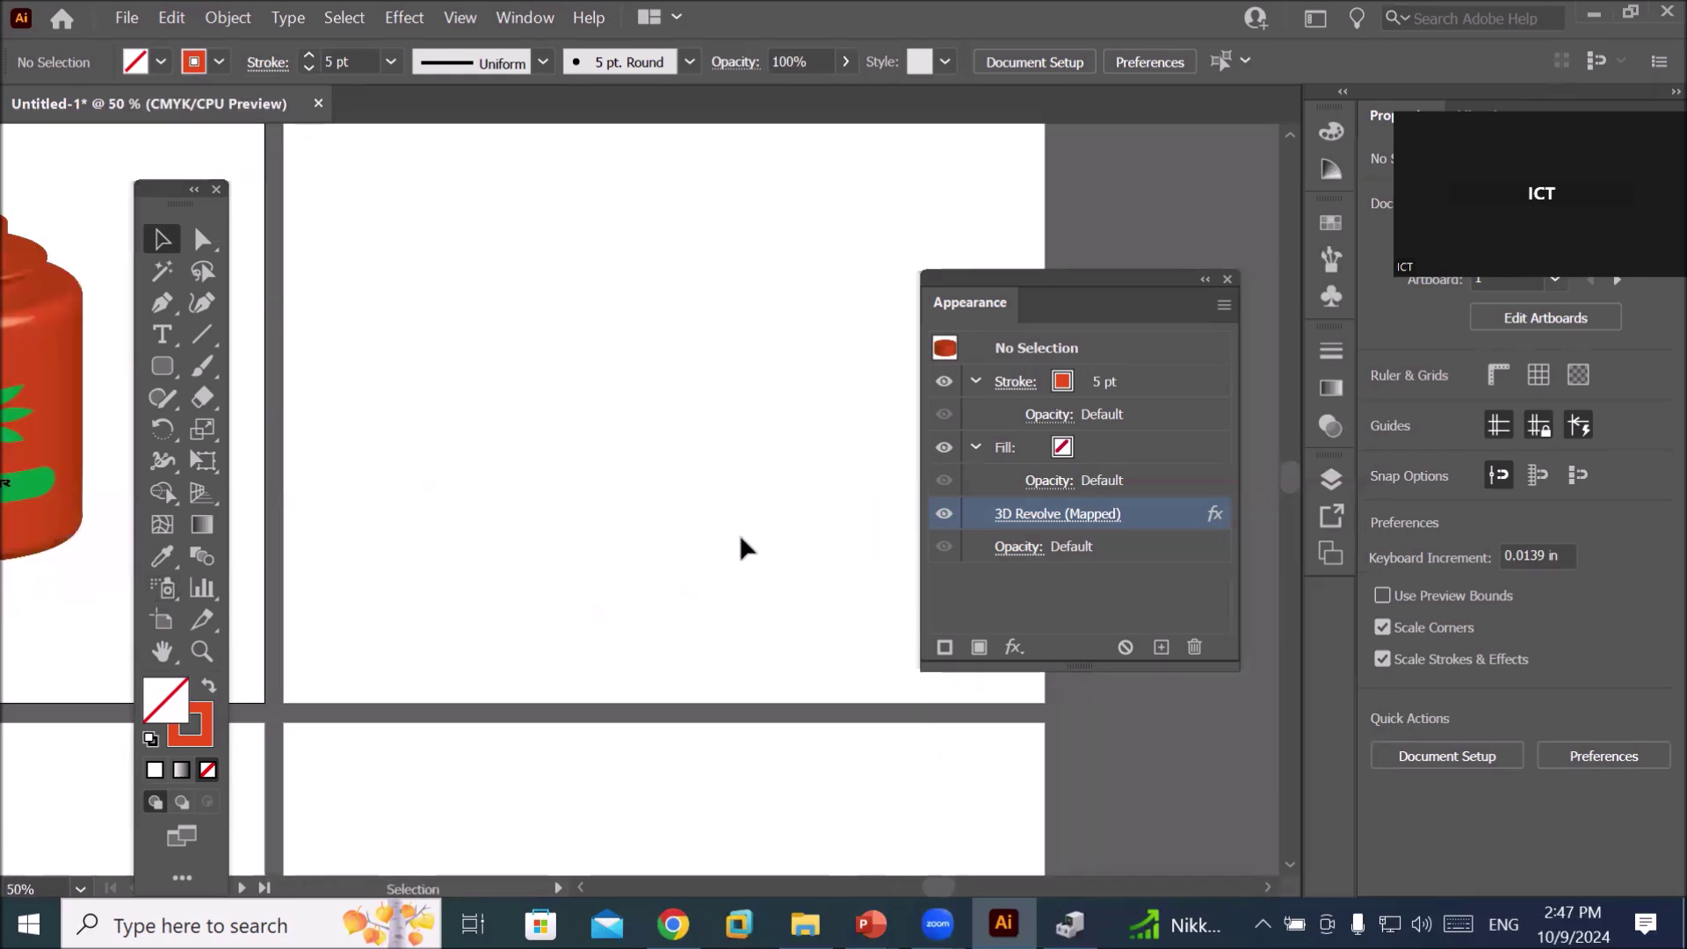
drag(674, 478, 592, 522)
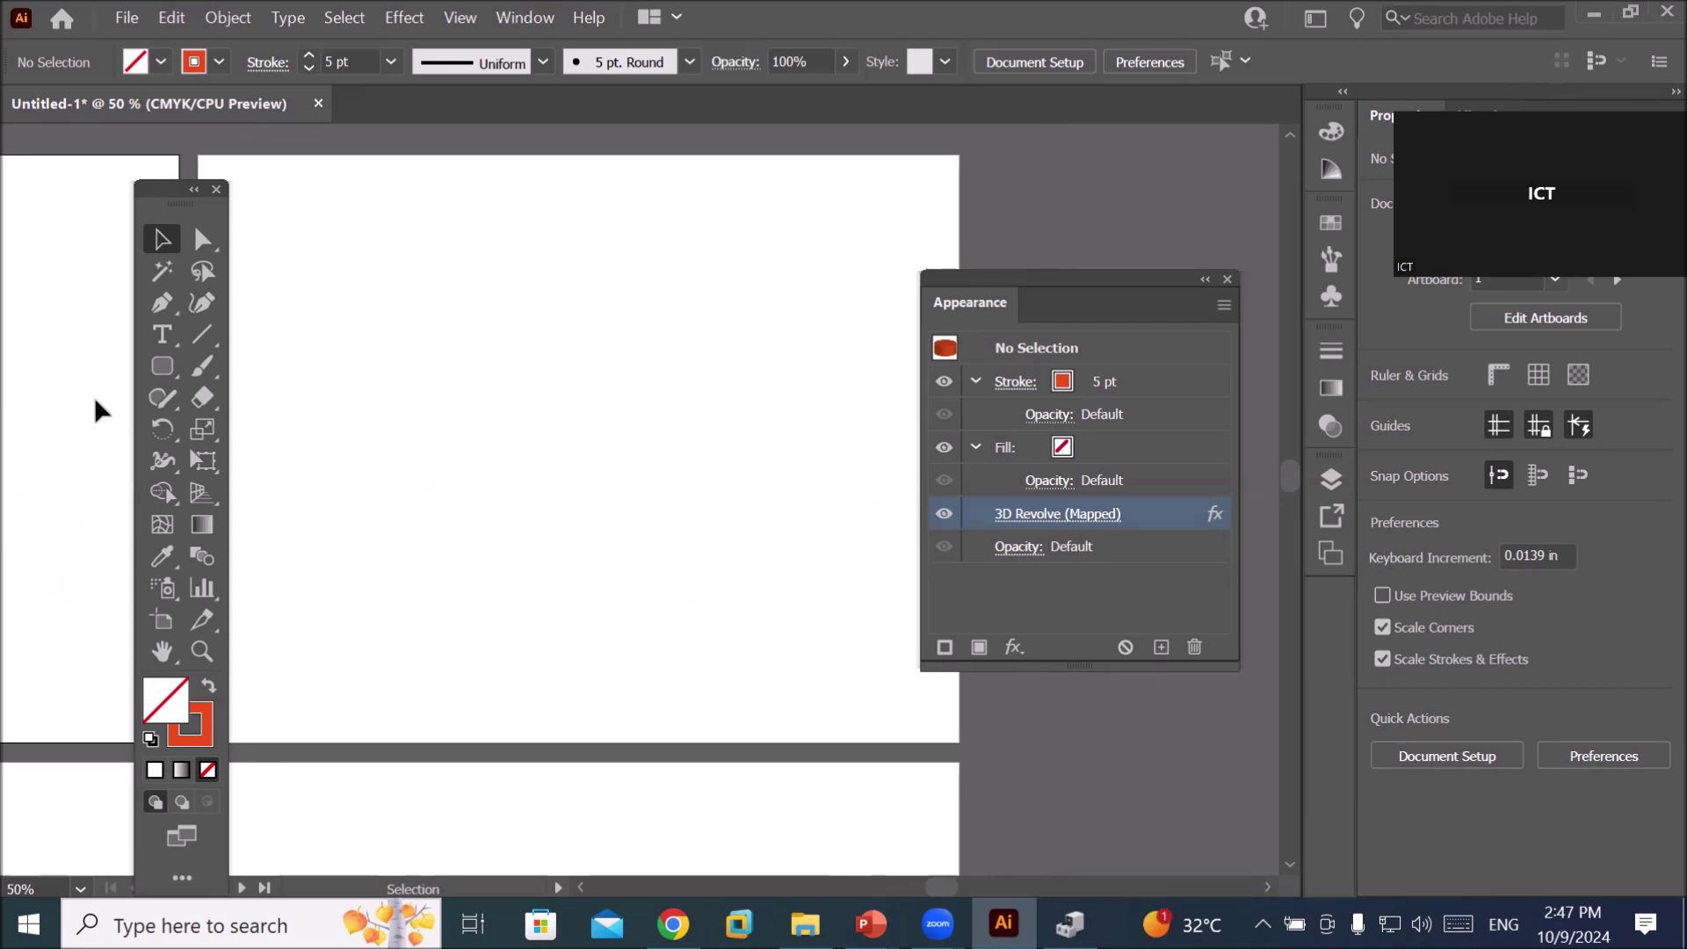
- Draw a rounded-rectangle bottle cap with a rectangular neck beneath it
click(155, 367)
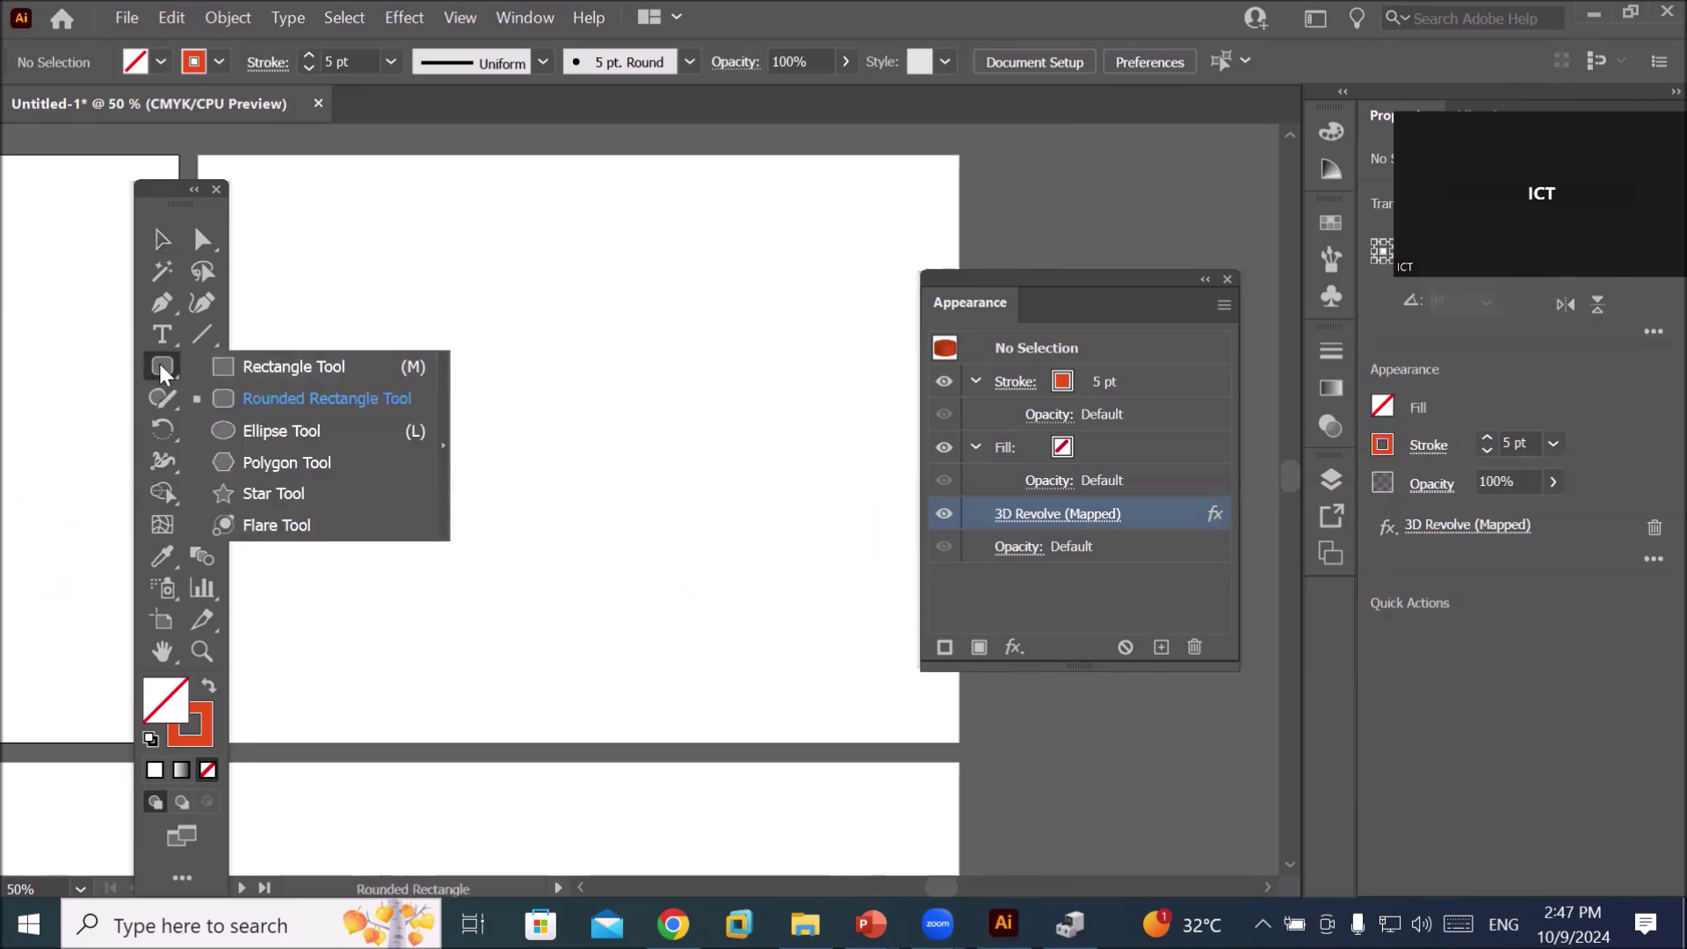
mouse_move(423, 212)
mouse_down()
mouse_move(475, 243)
mouse_move(632, 276)
mouse_up()
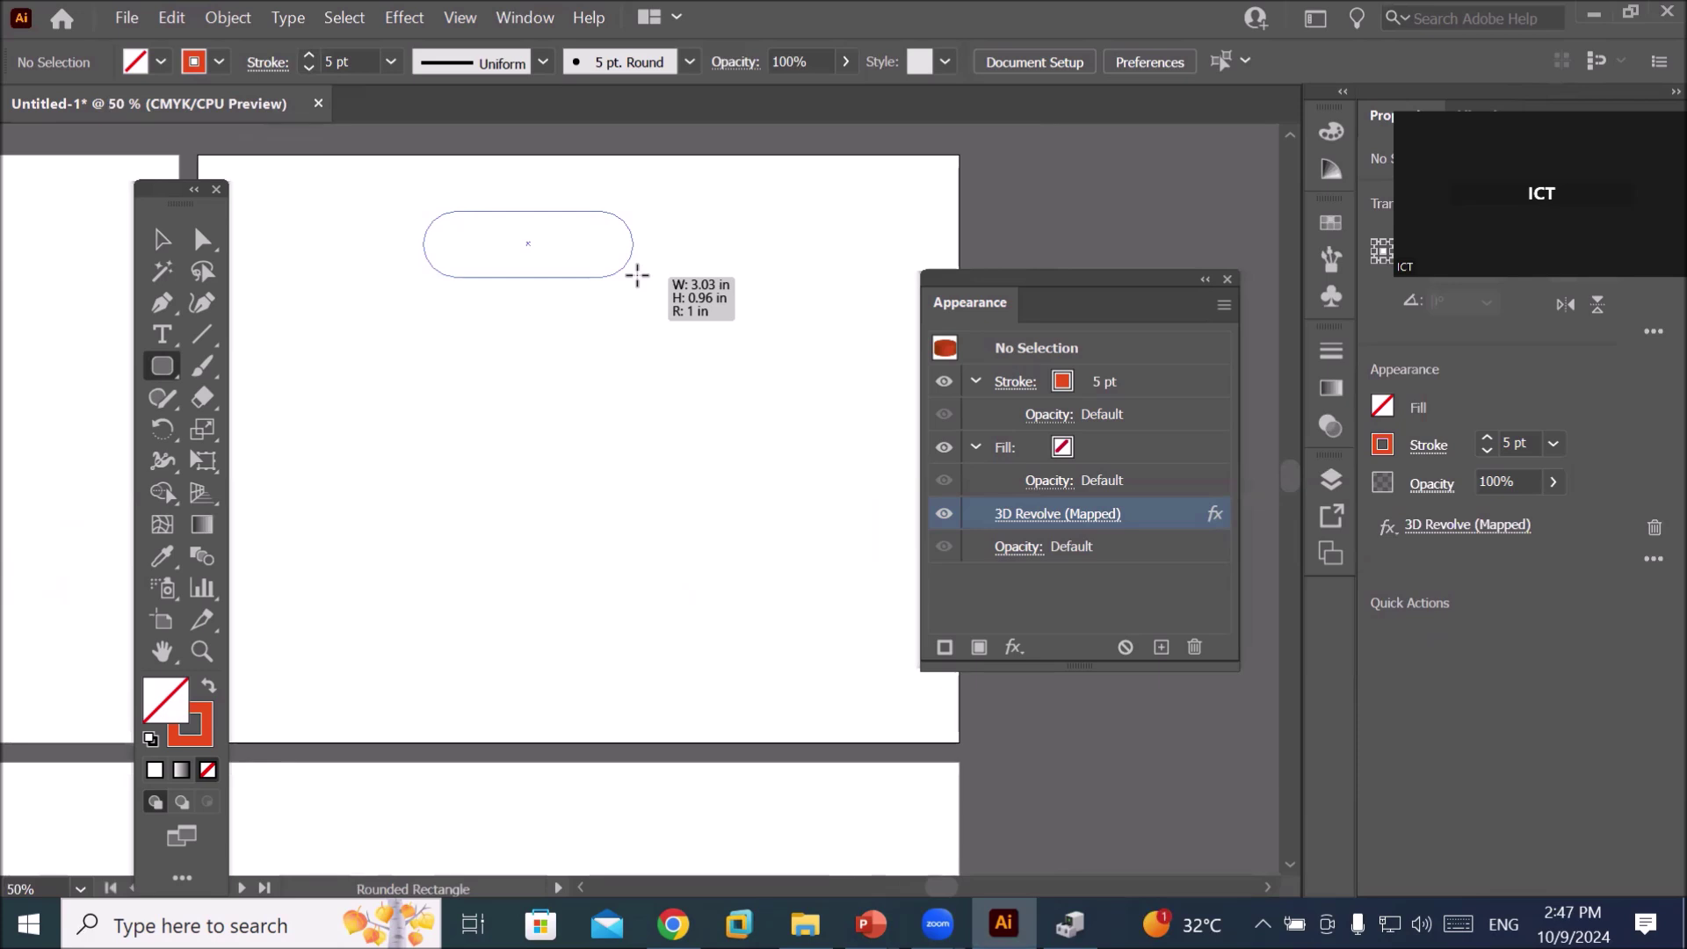
click(154, 364)
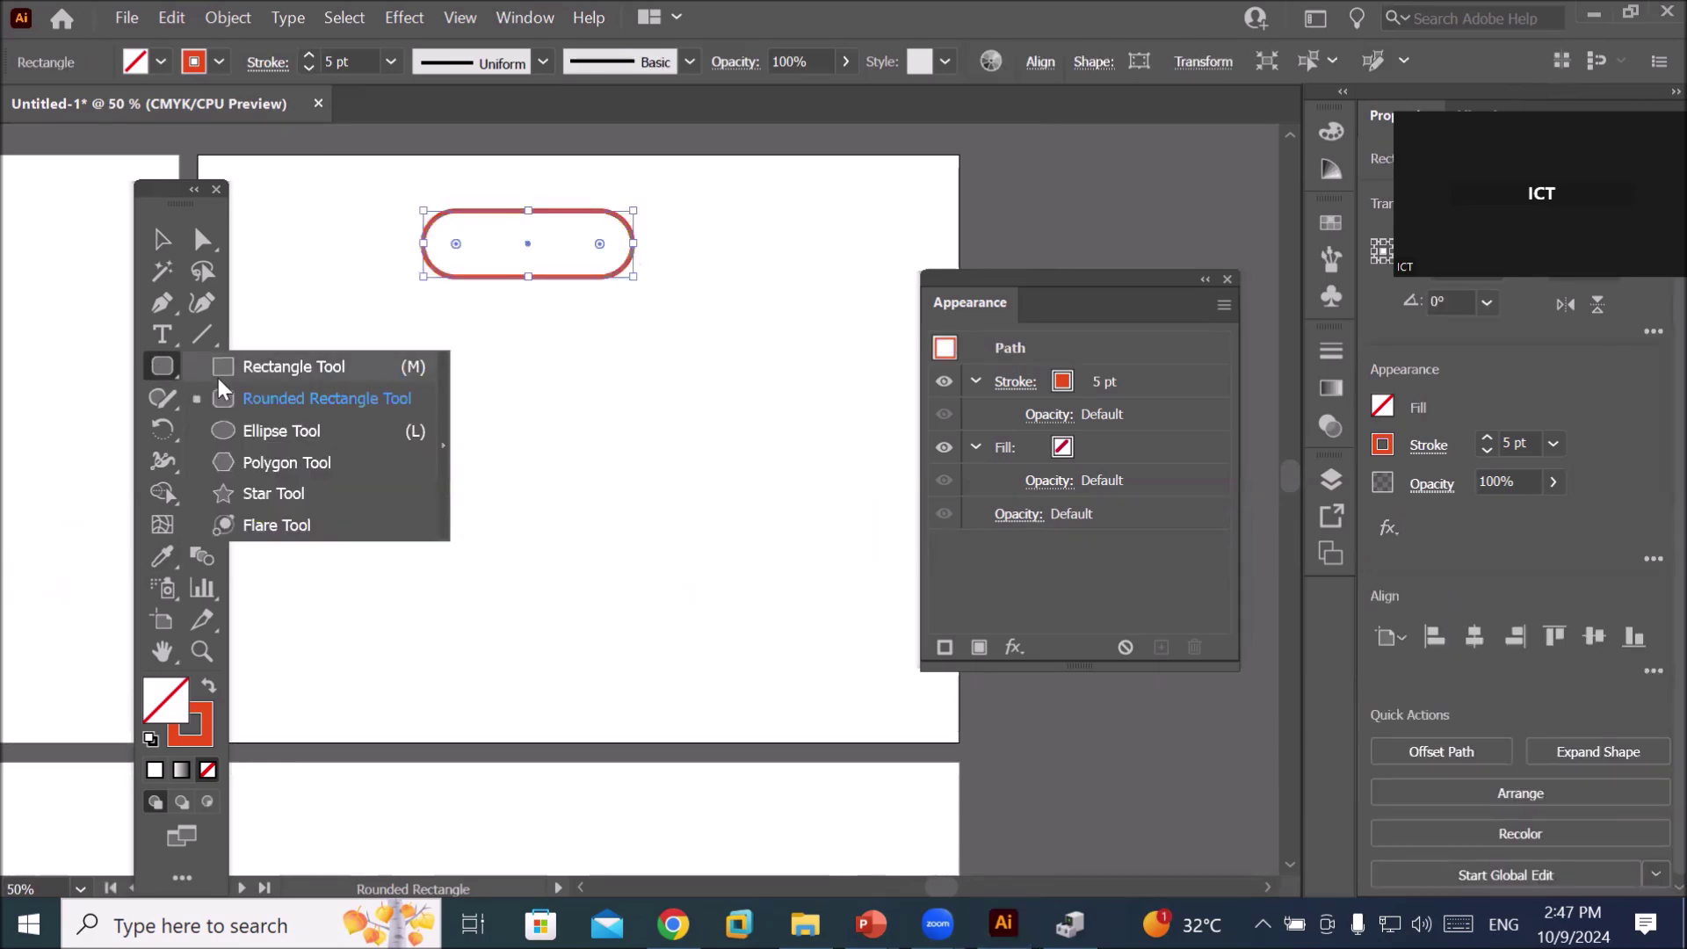
click(274, 369)
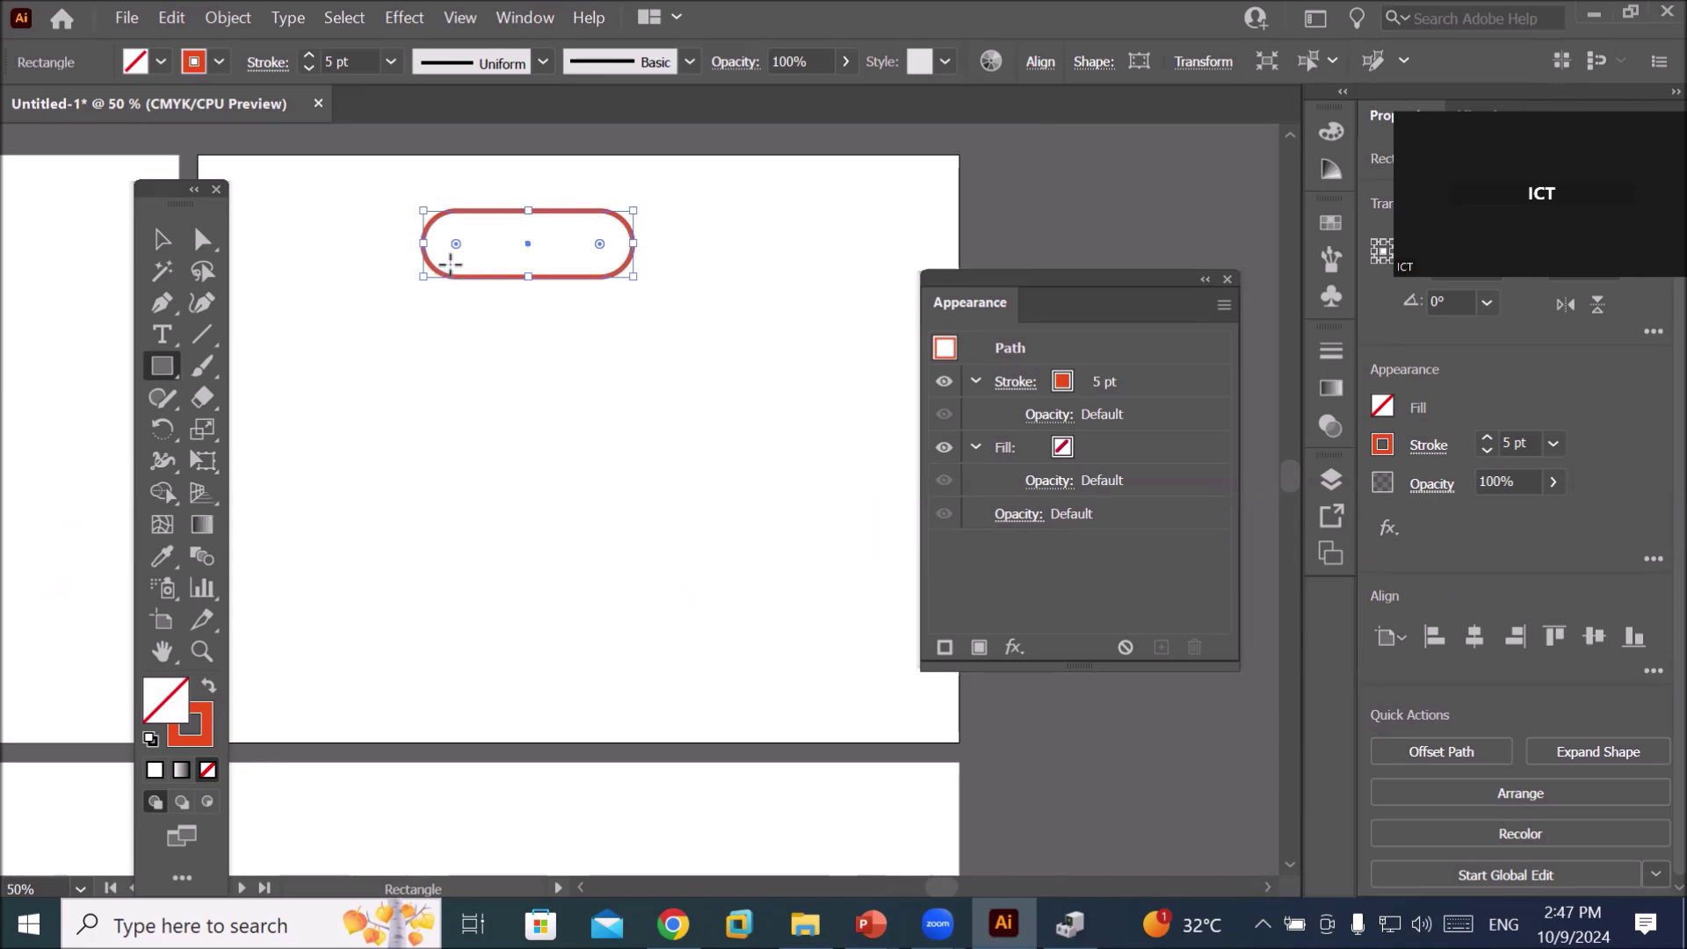
drag(451, 263, 605, 363)
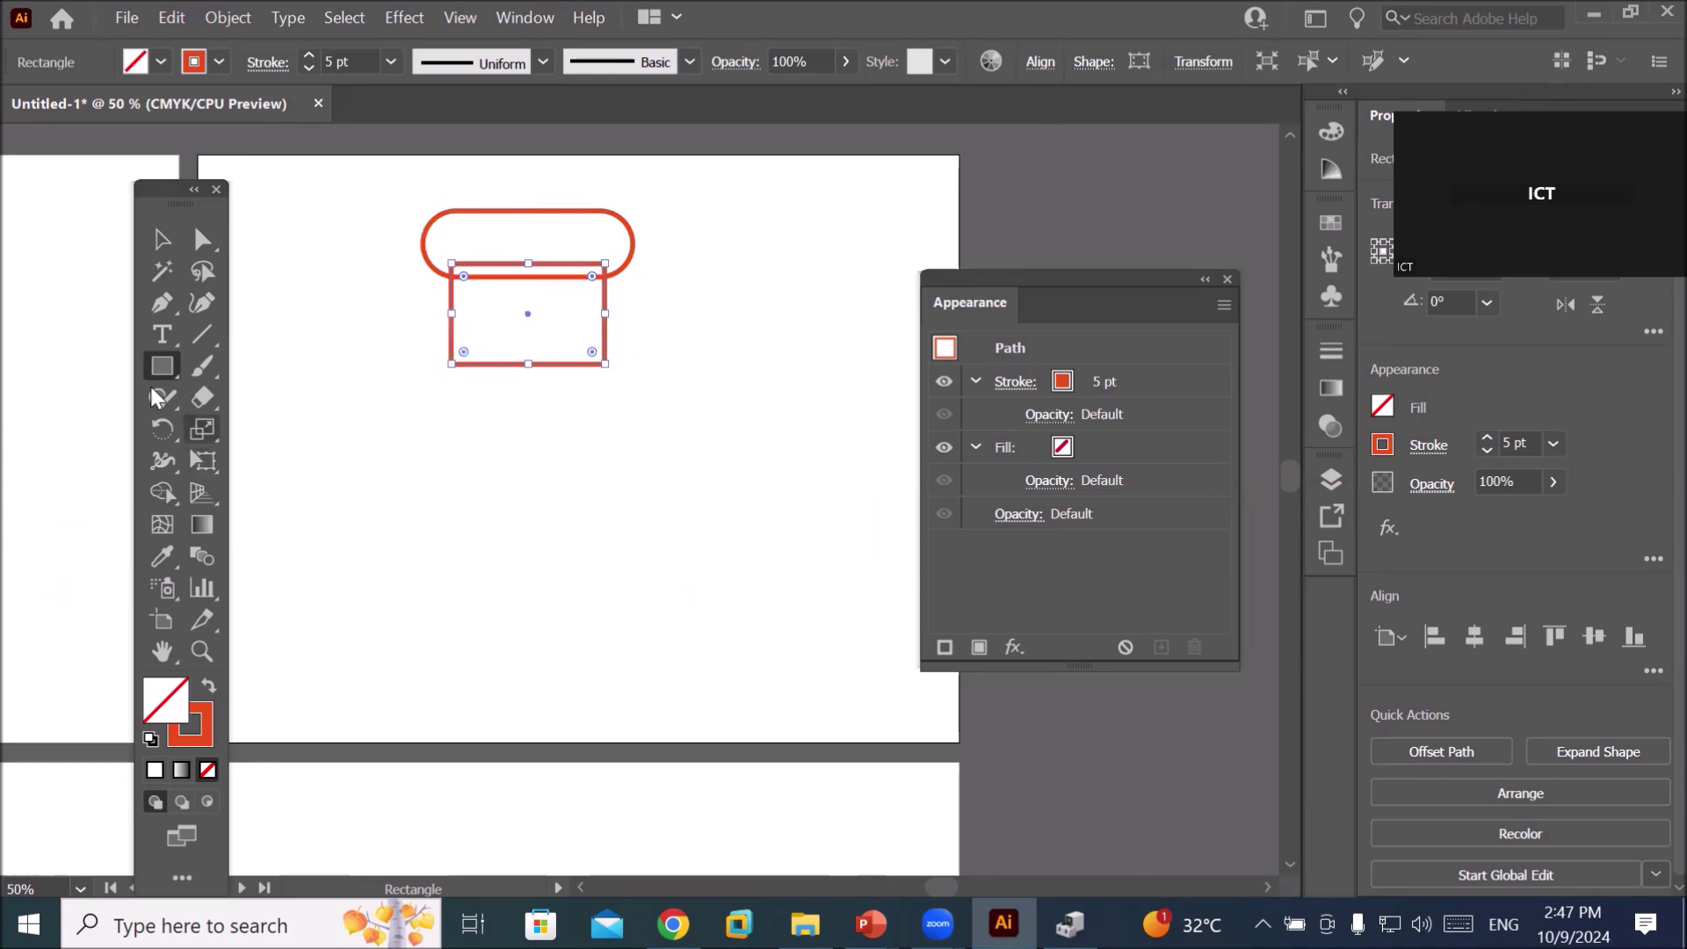
- Draw a thin rounded collar band and a large rounded bottle body below it
drag(159, 367, 250, 393)
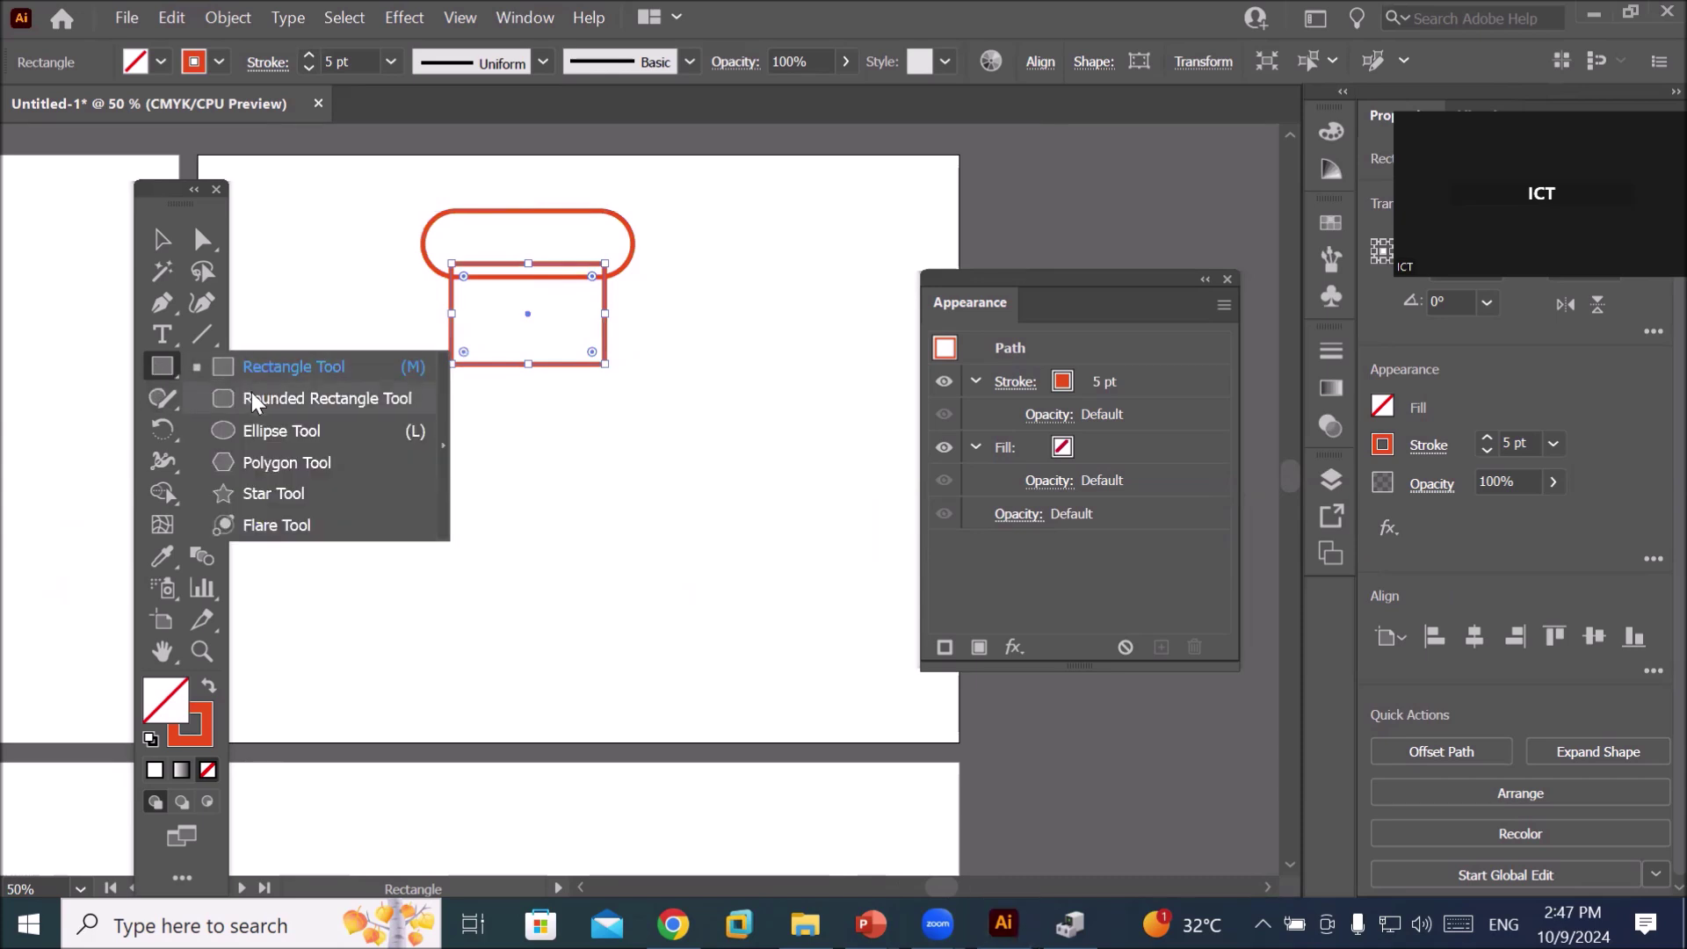
drag(423, 354, 628, 384)
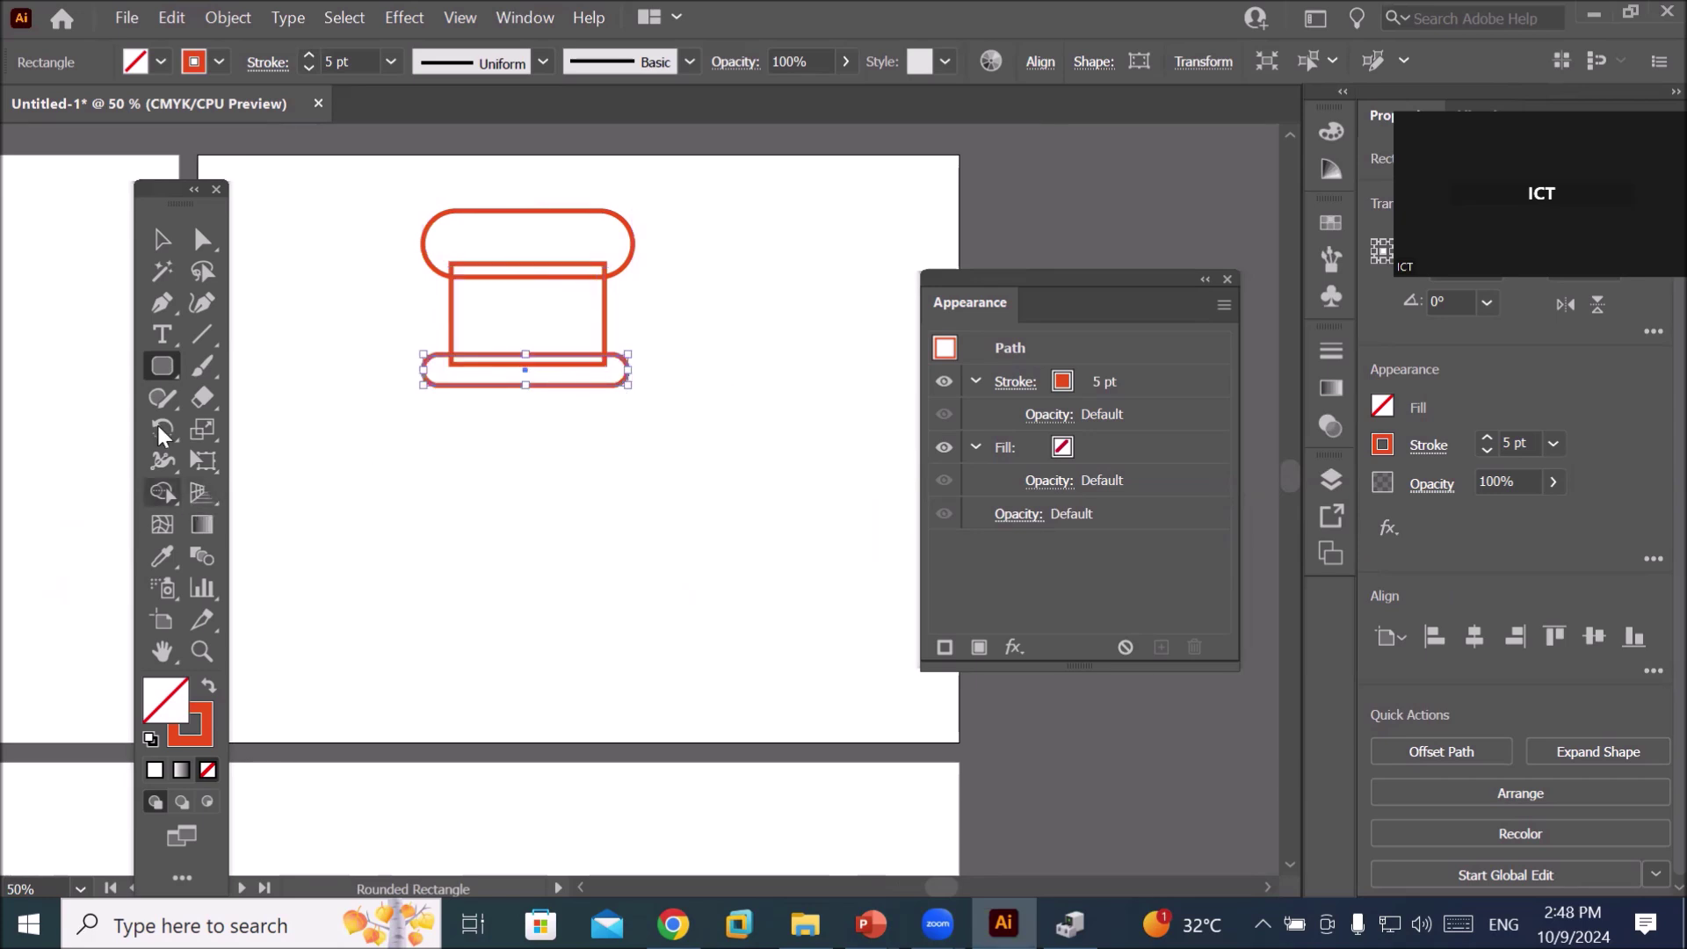
click(153, 365)
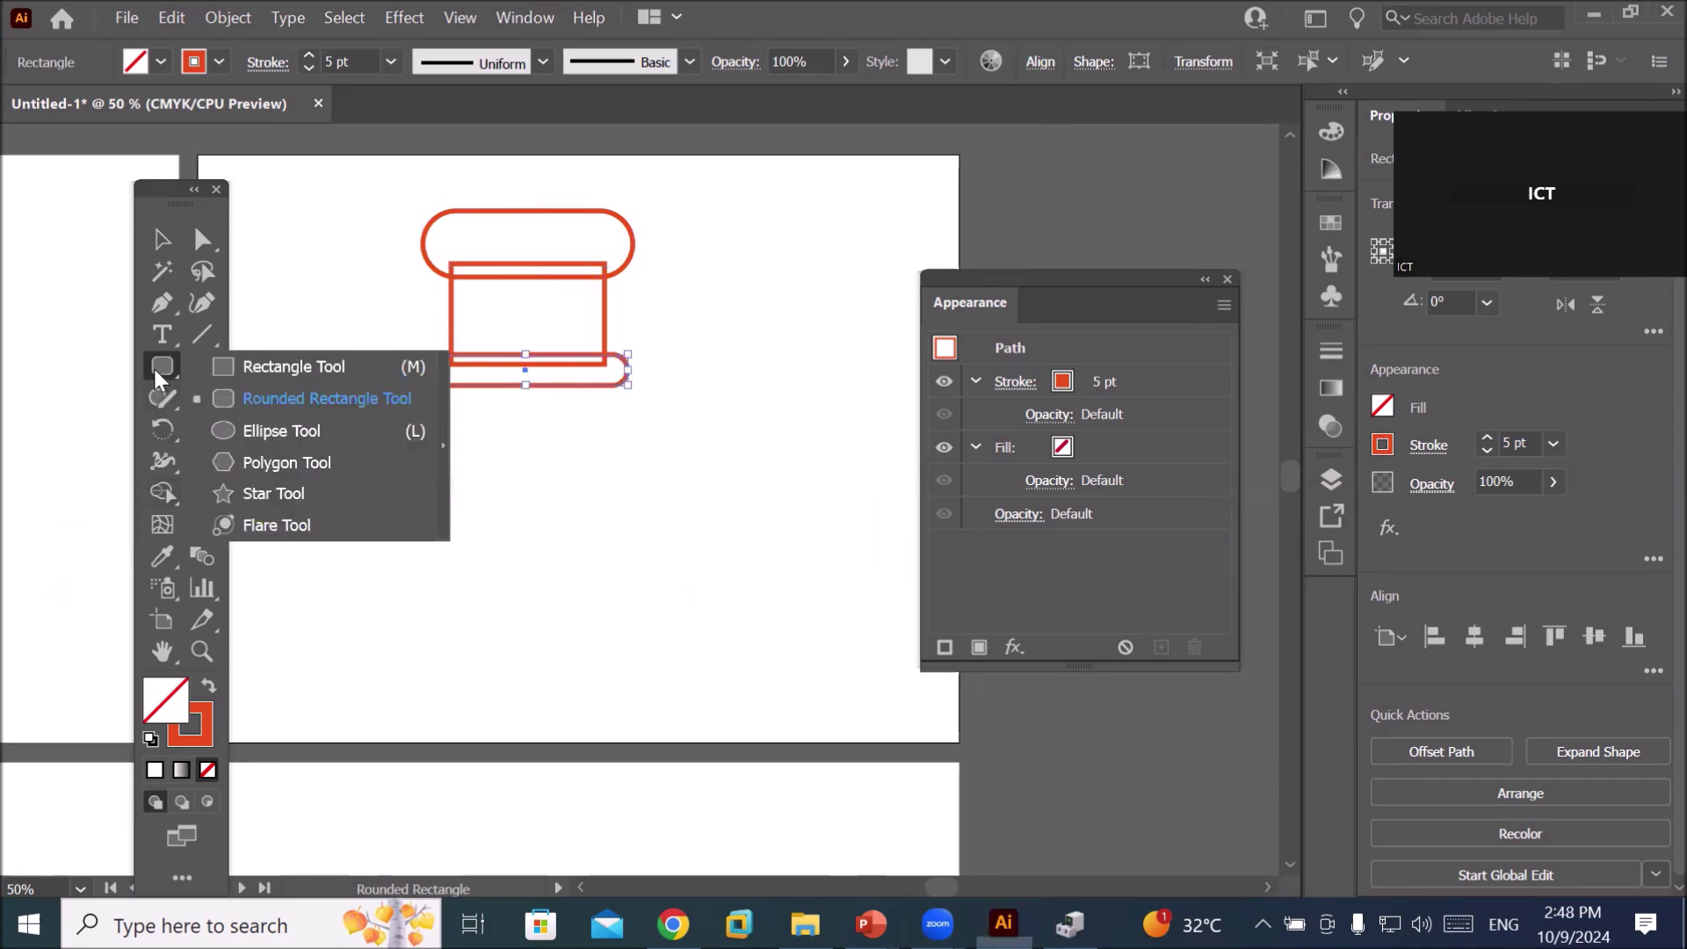
click(247, 395)
mouse_move(339, 371)
mouse_down()
mouse_move(463, 416)
mouse_move(695, 648)
mouse_move(693, 710)
mouse_move(707, 707)
mouse_up()
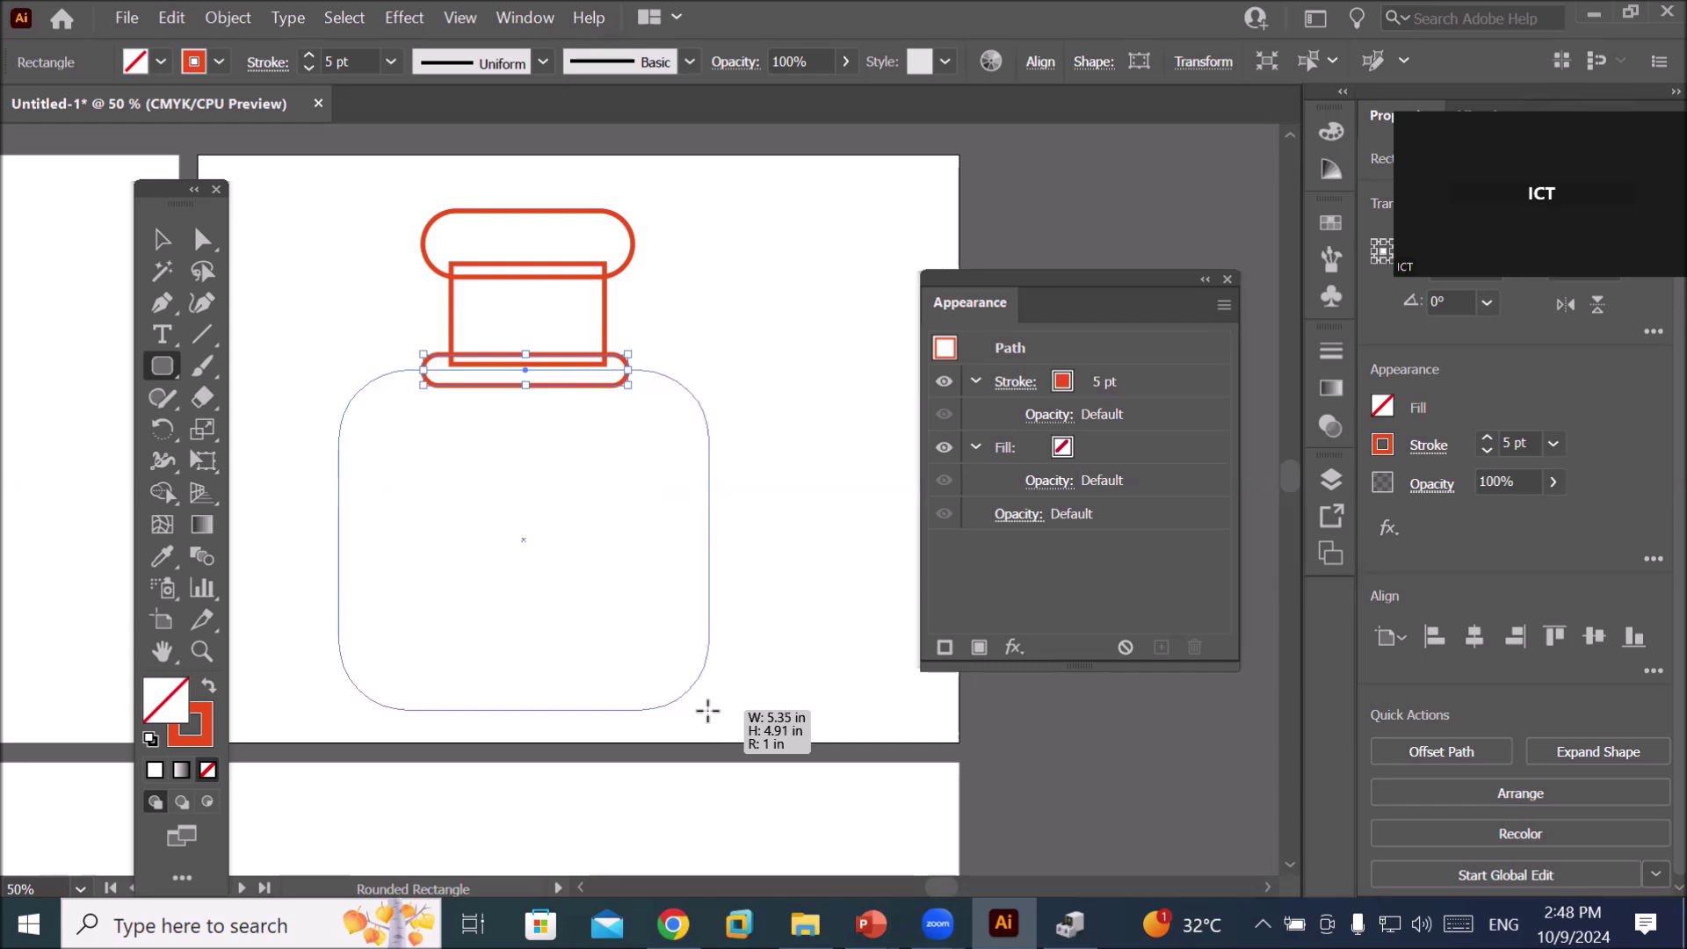
drag(707, 707, 709, 710)
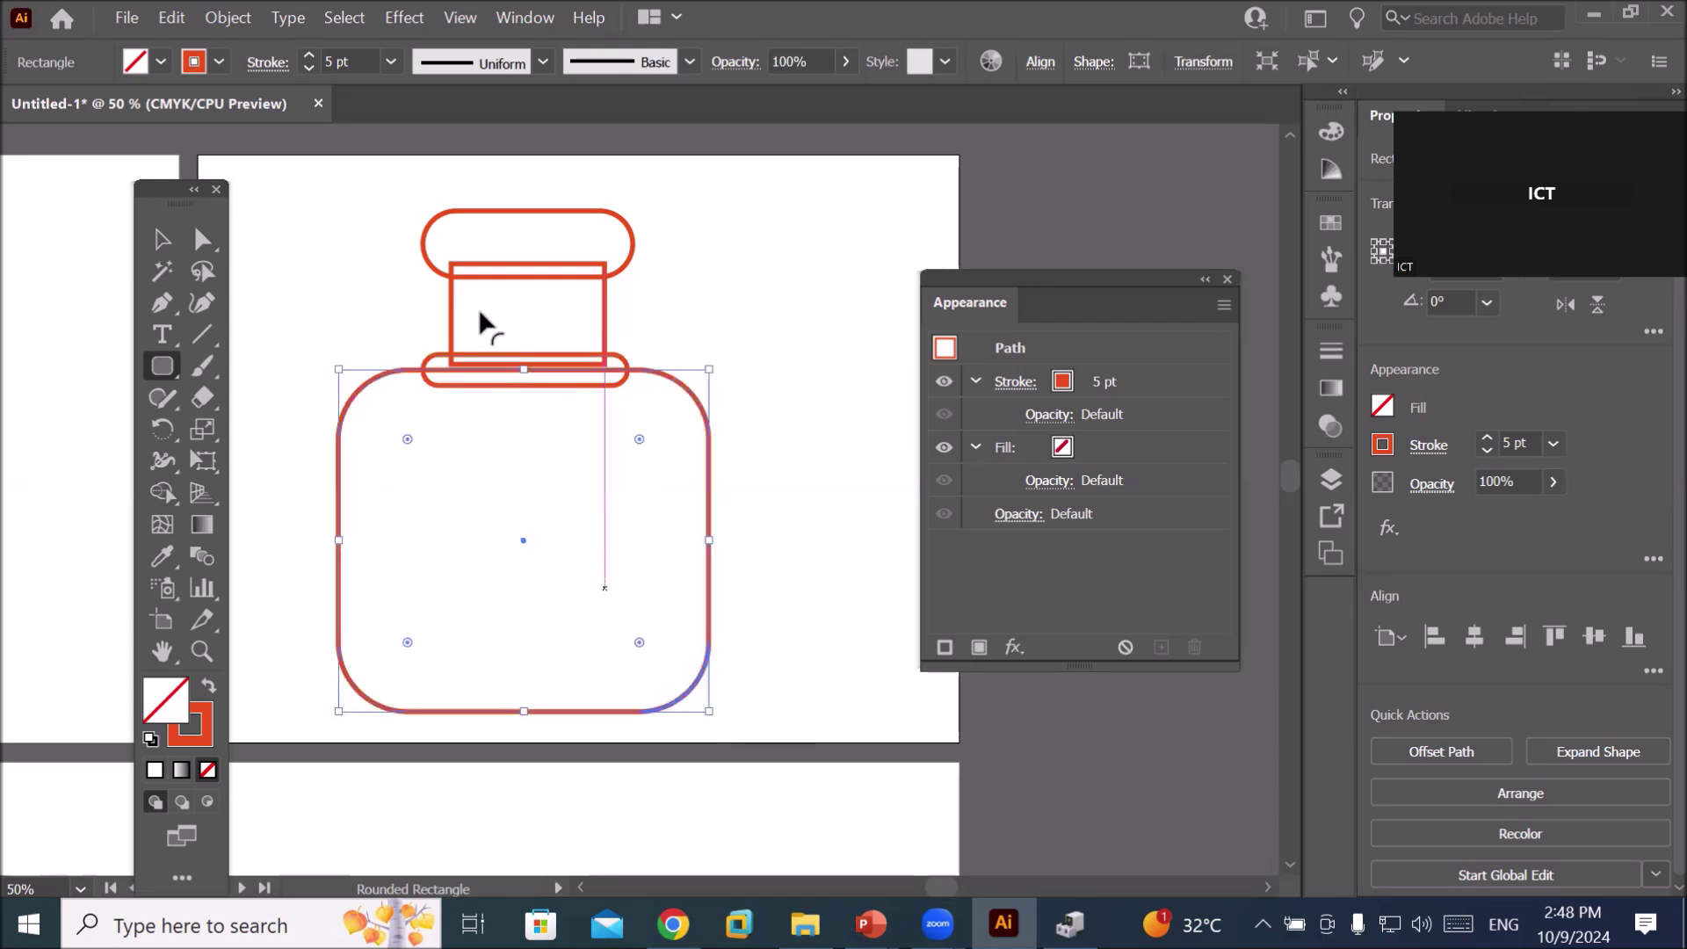
- Select all the bottle pieces and change their stroke to yellow
click(159, 238)
drag(292, 182, 791, 757)
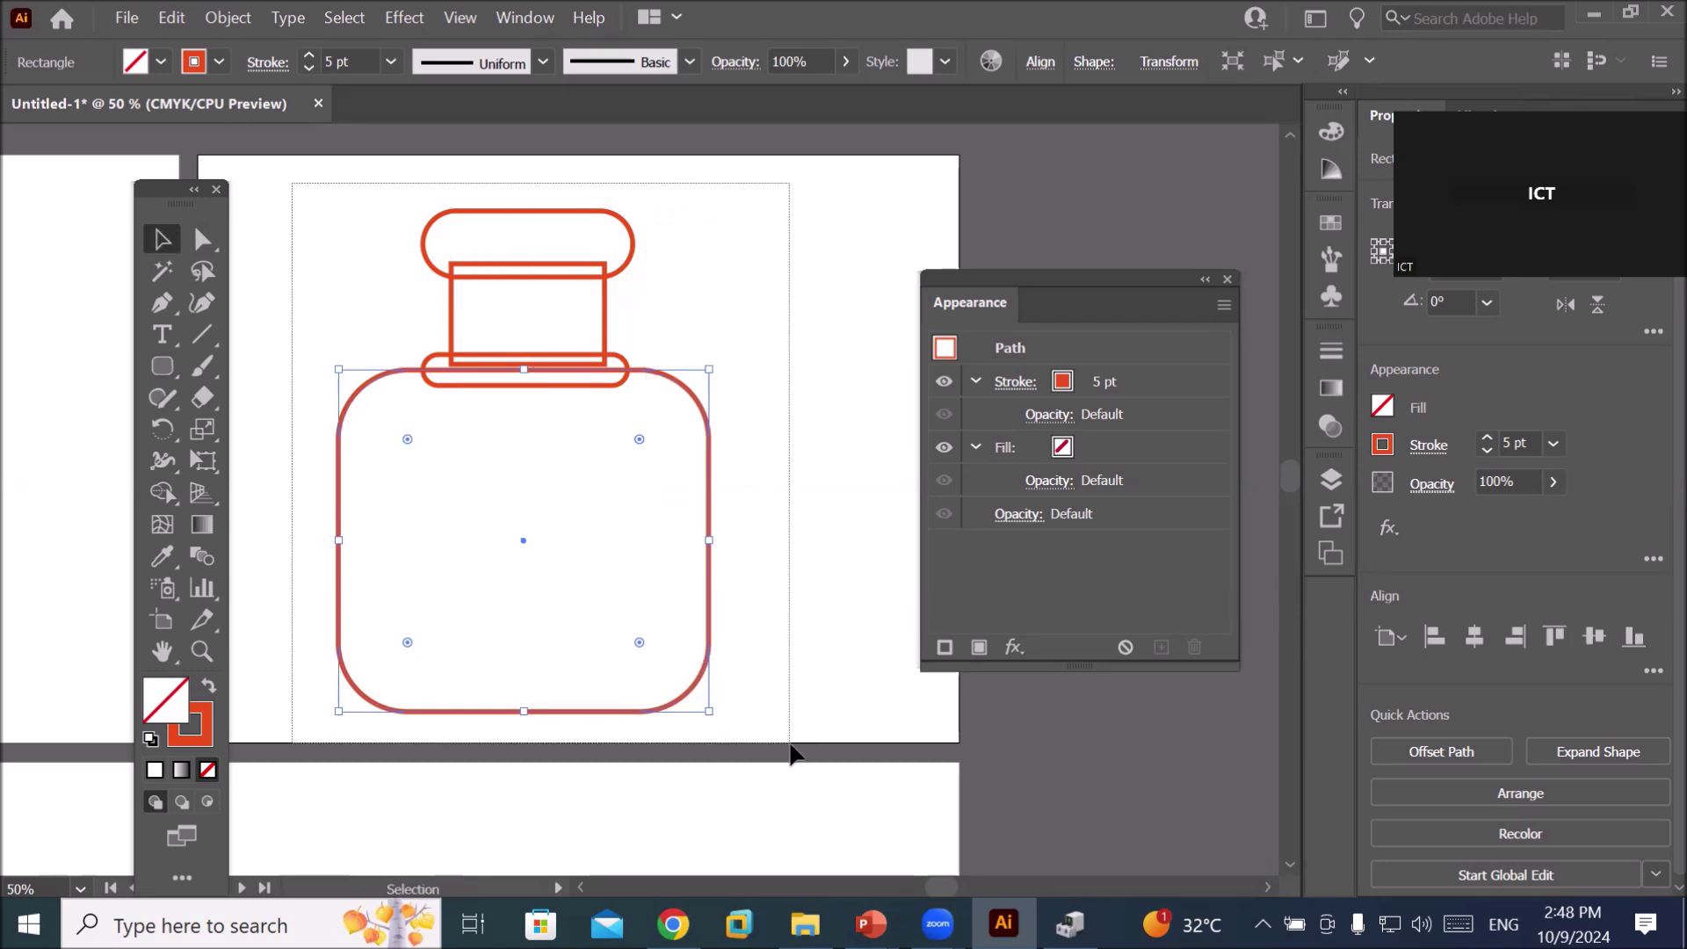
click(219, 61)
click(106, 106)
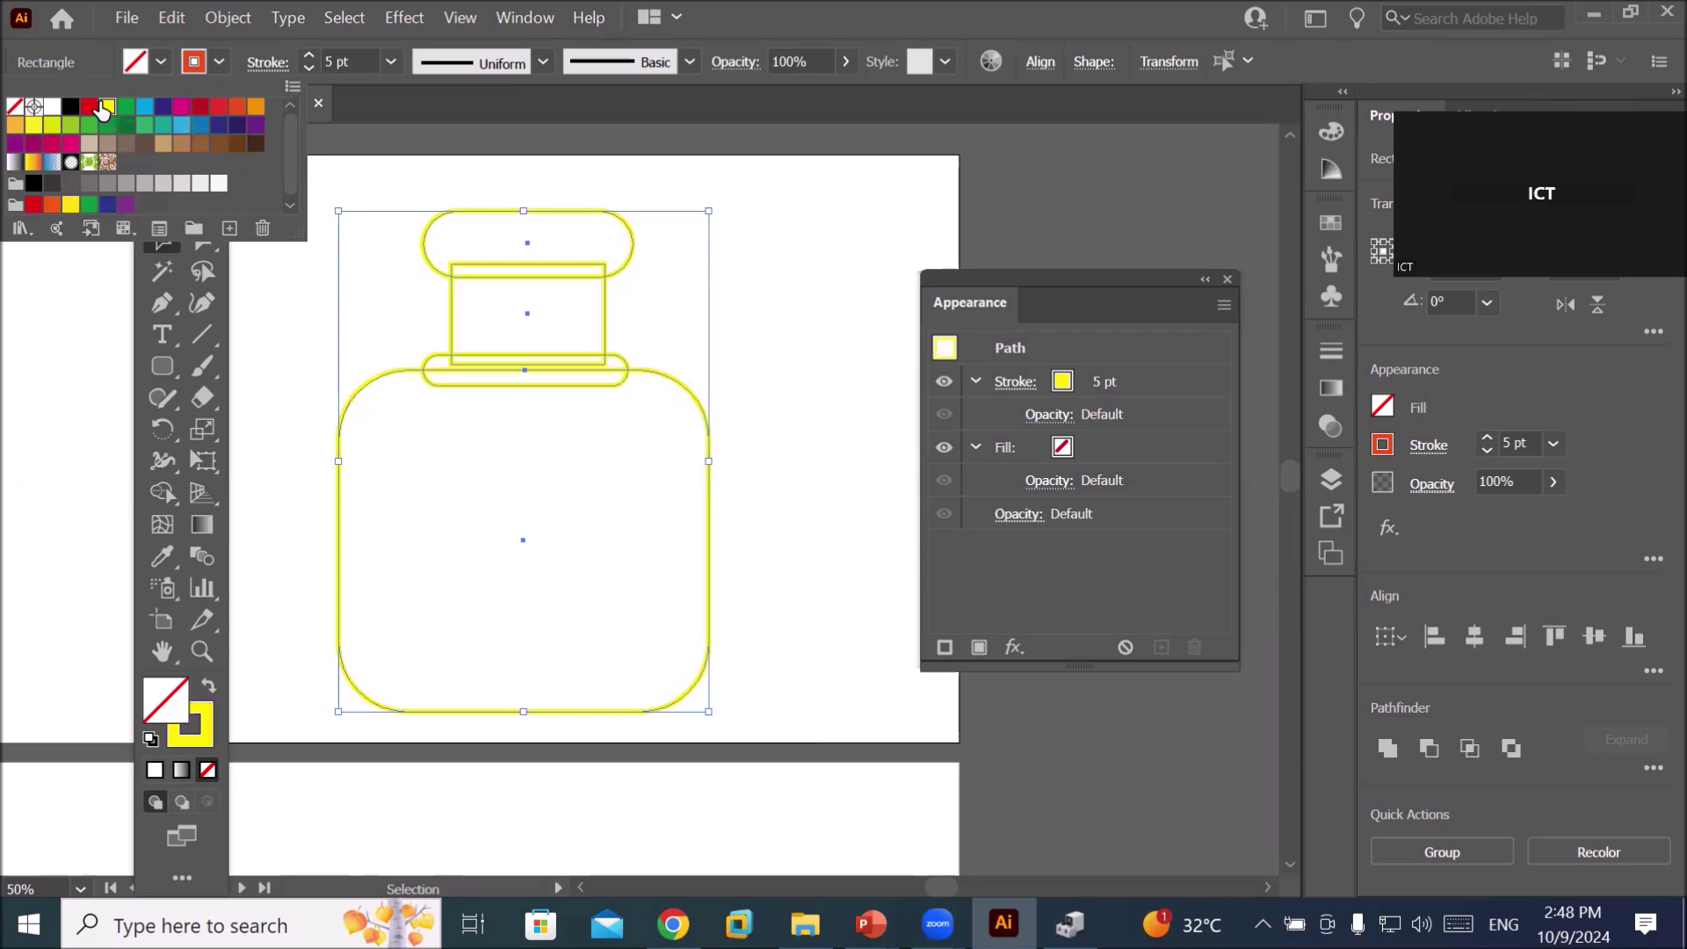
click(843, 610)
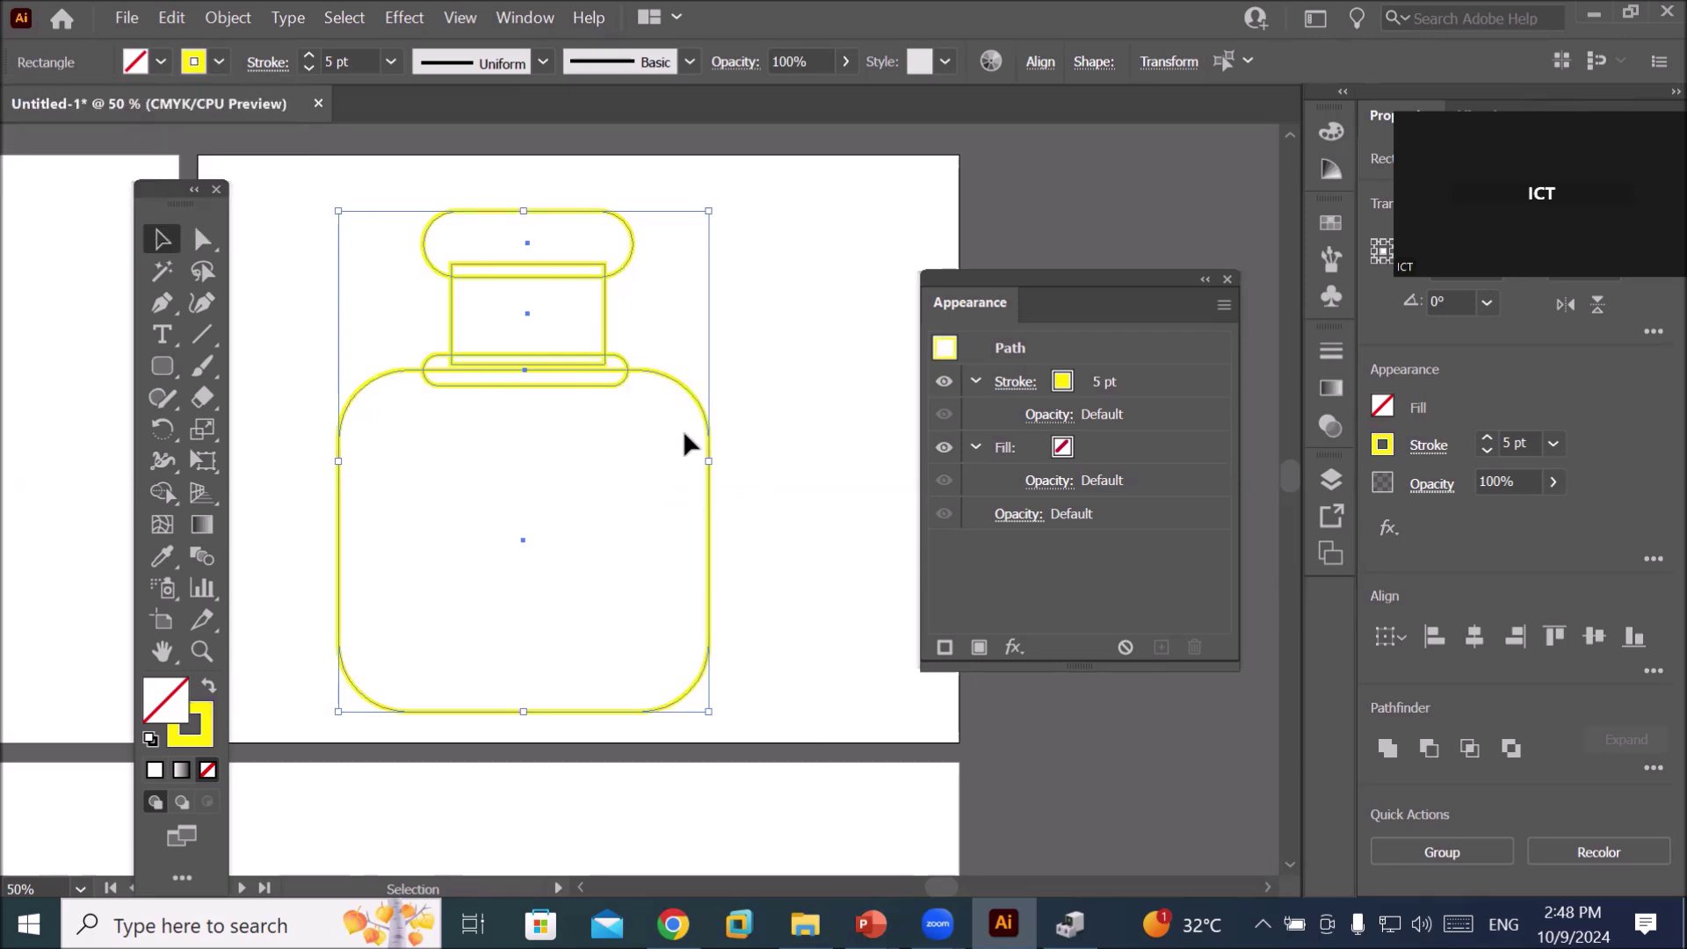
scroll(682, 430, up, 1)
scroll(673, 415, down, 1)
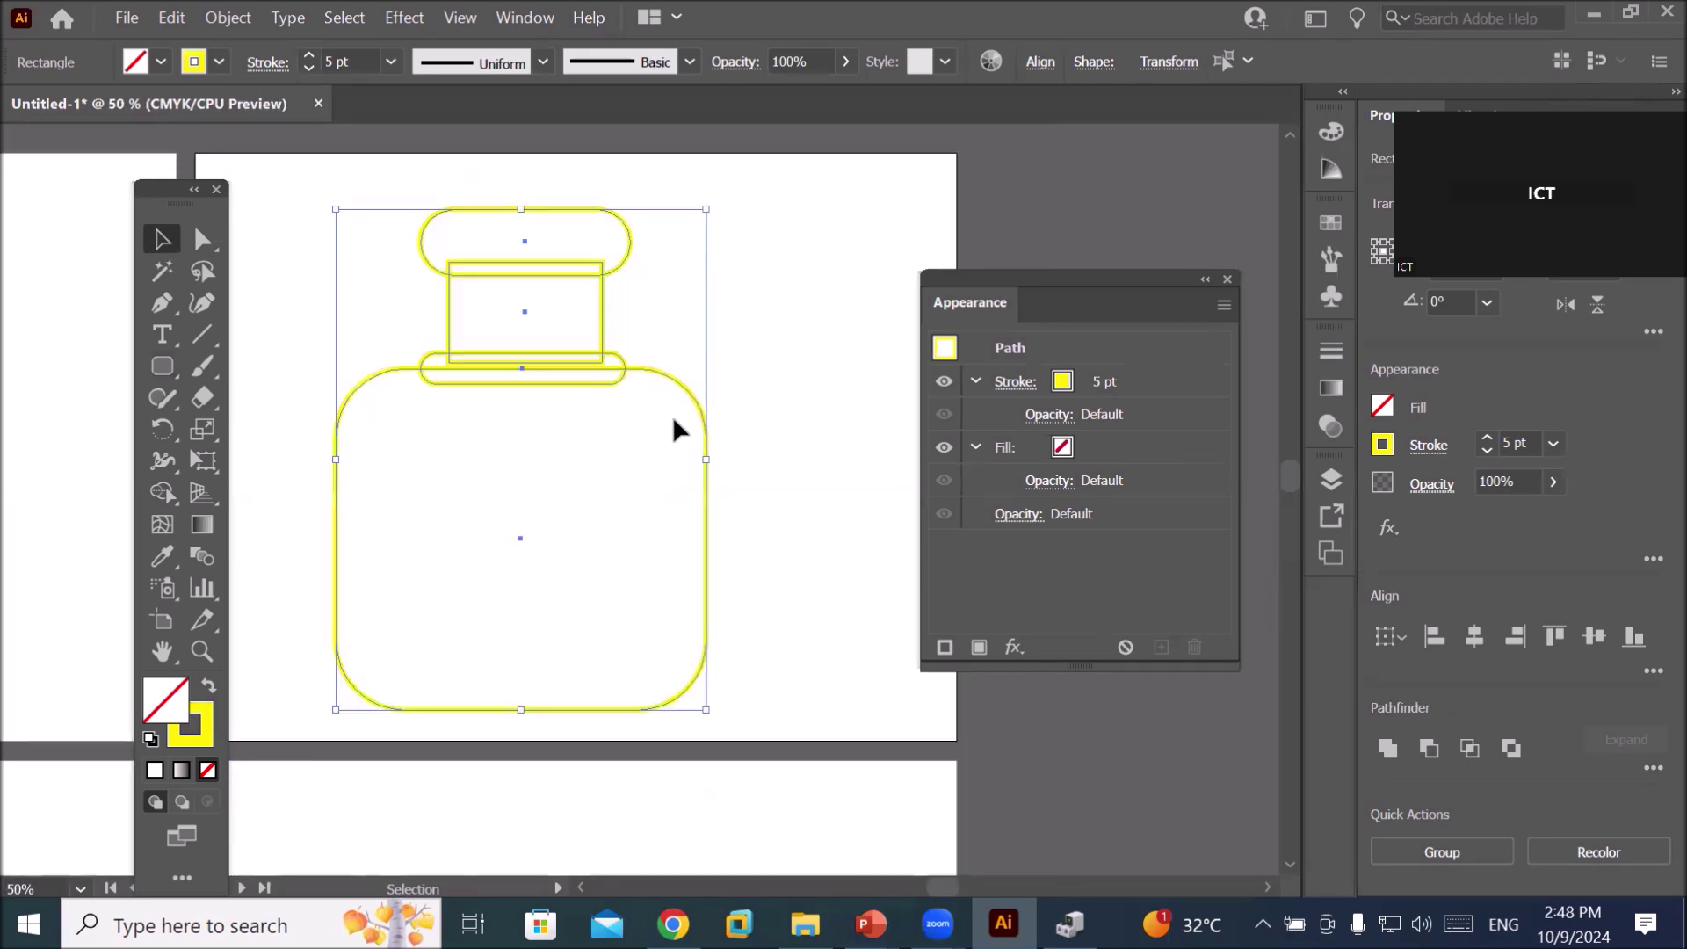
- Unite the cap, neck, collar and body with the Shape Builder Tool
click(161, 486)
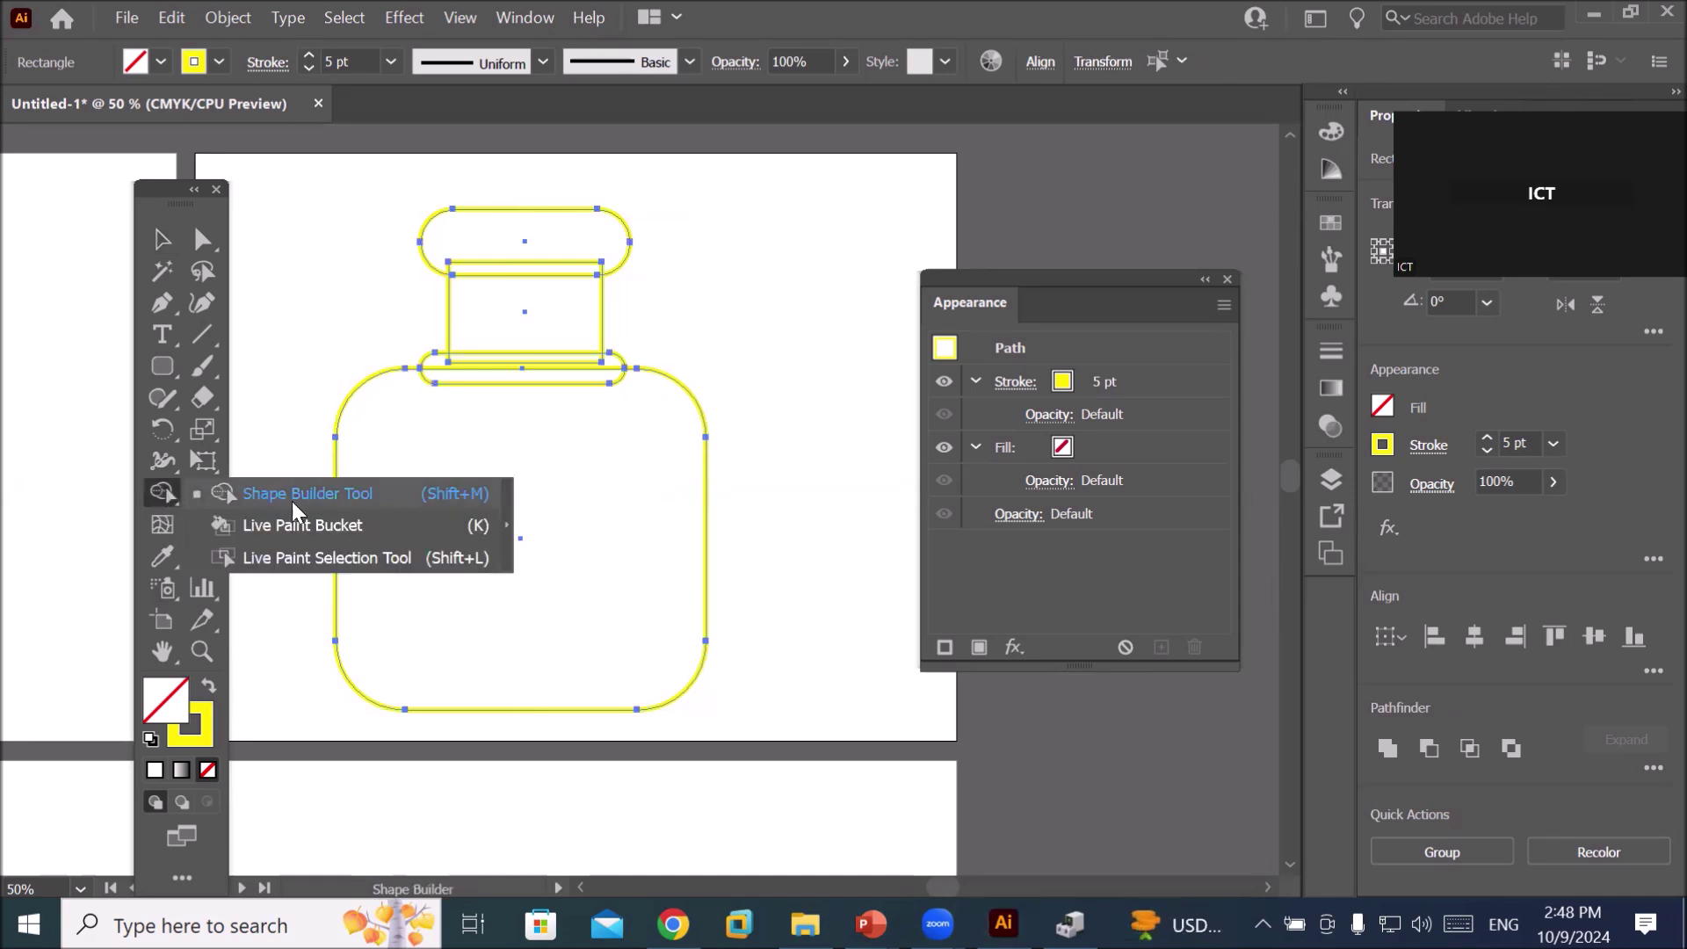
click(346, 492)
drag(509, 253, 506, 402)
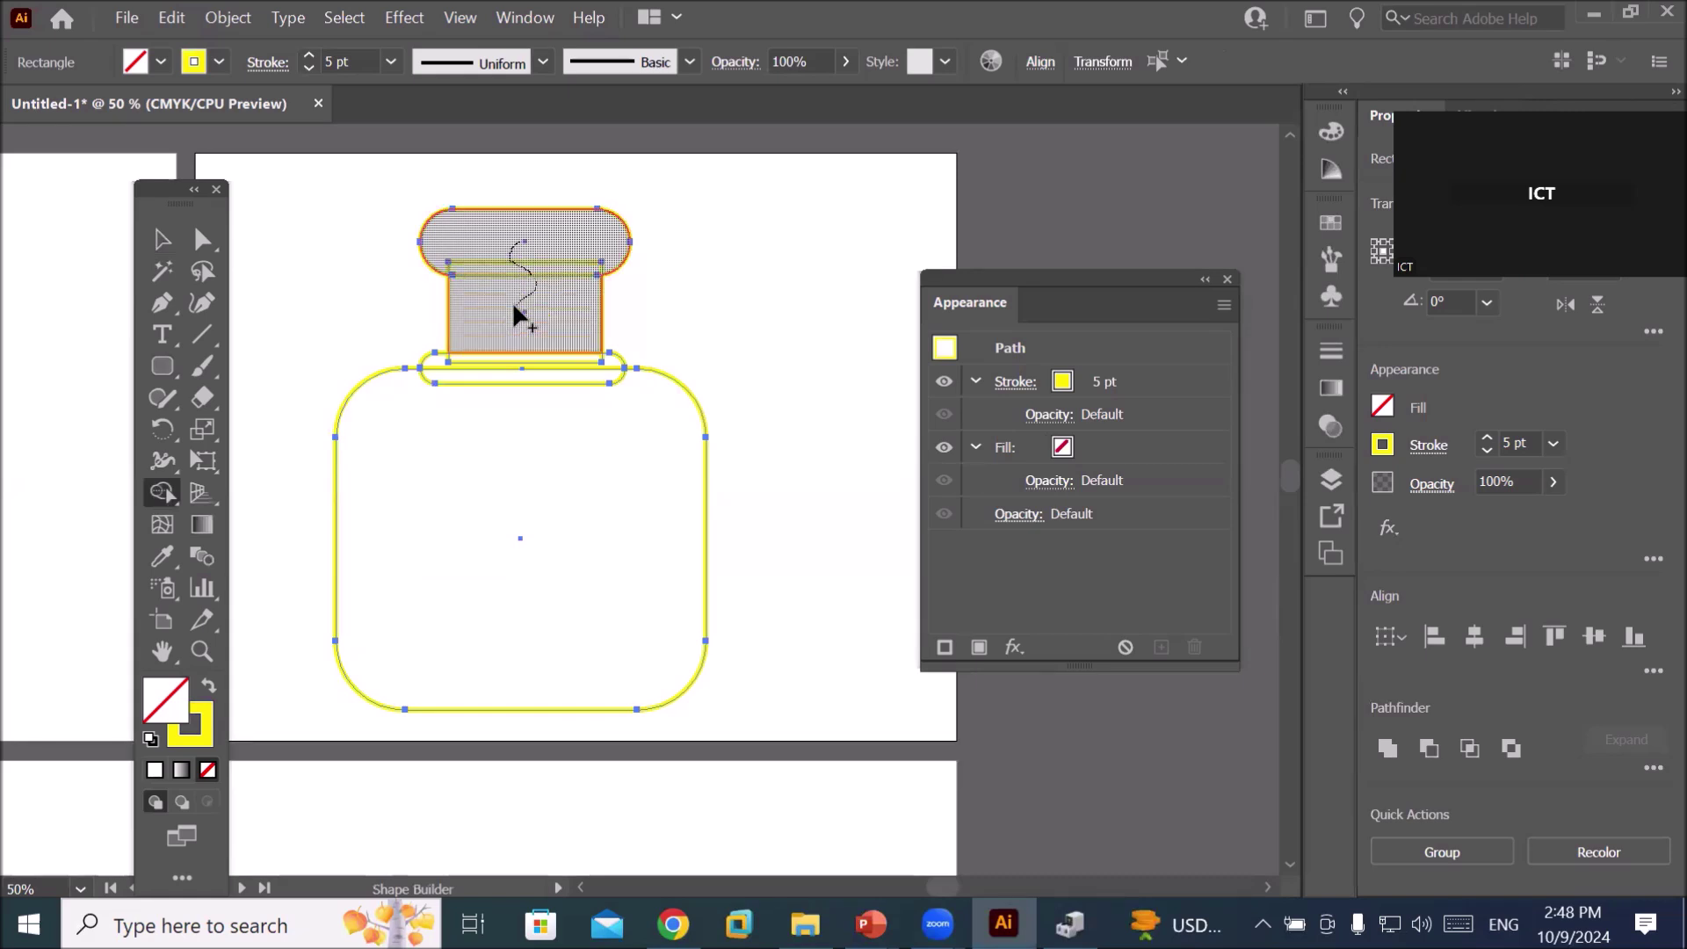
drag(506, 403, 512, 440)
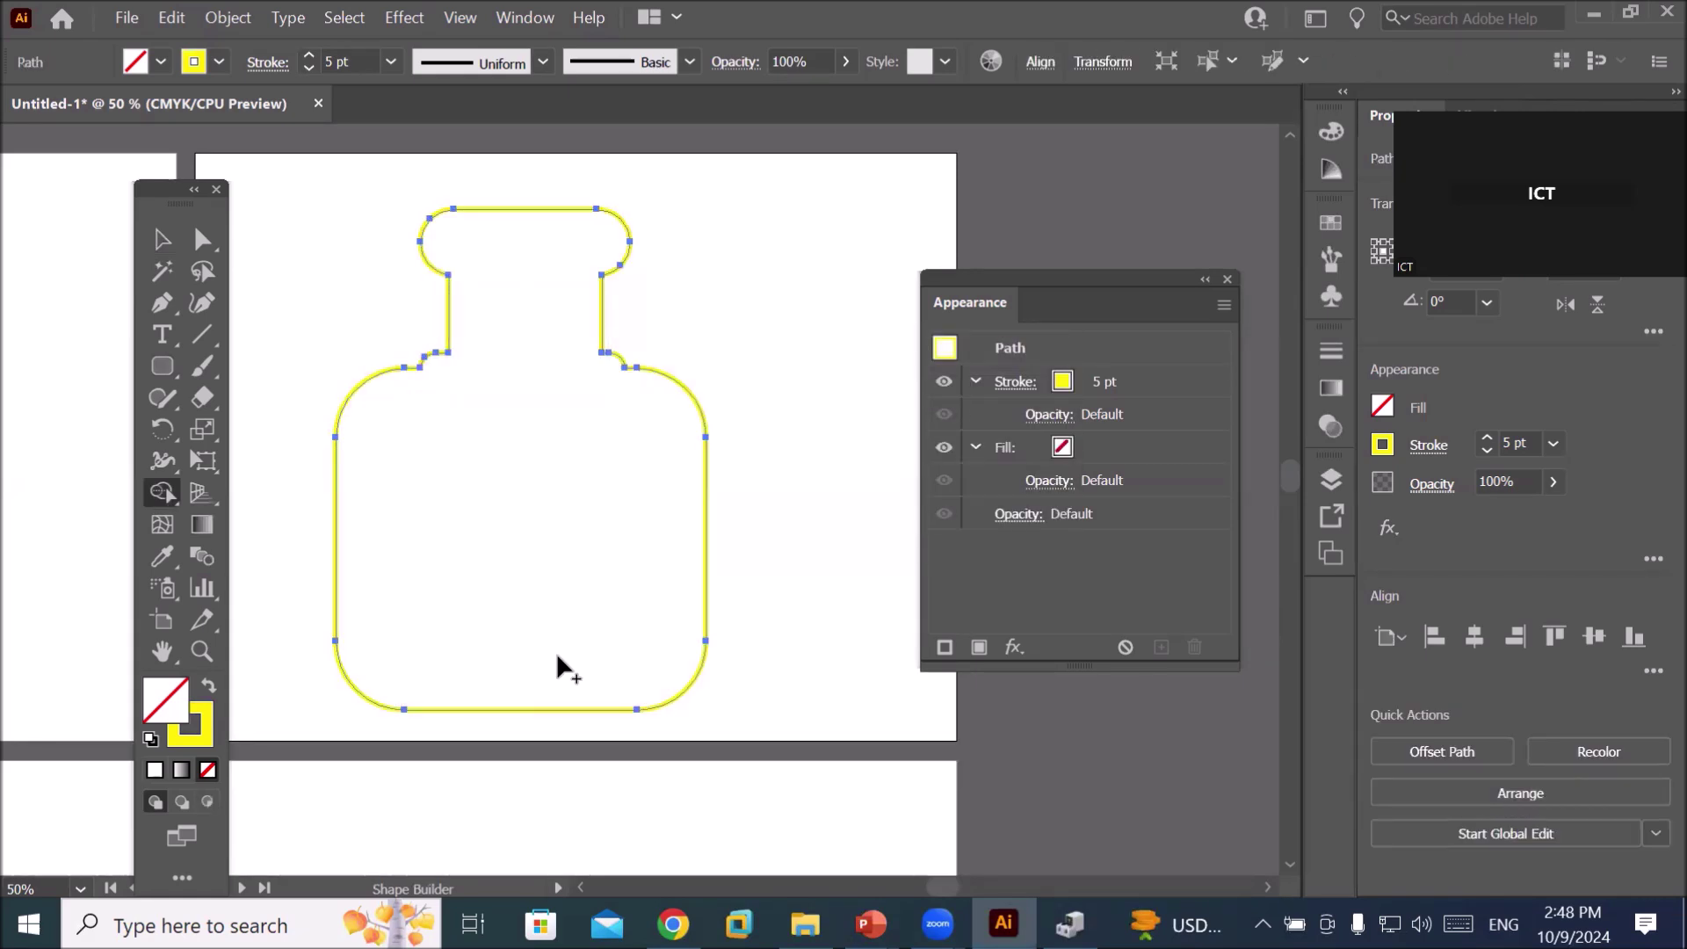
click(156, 237)
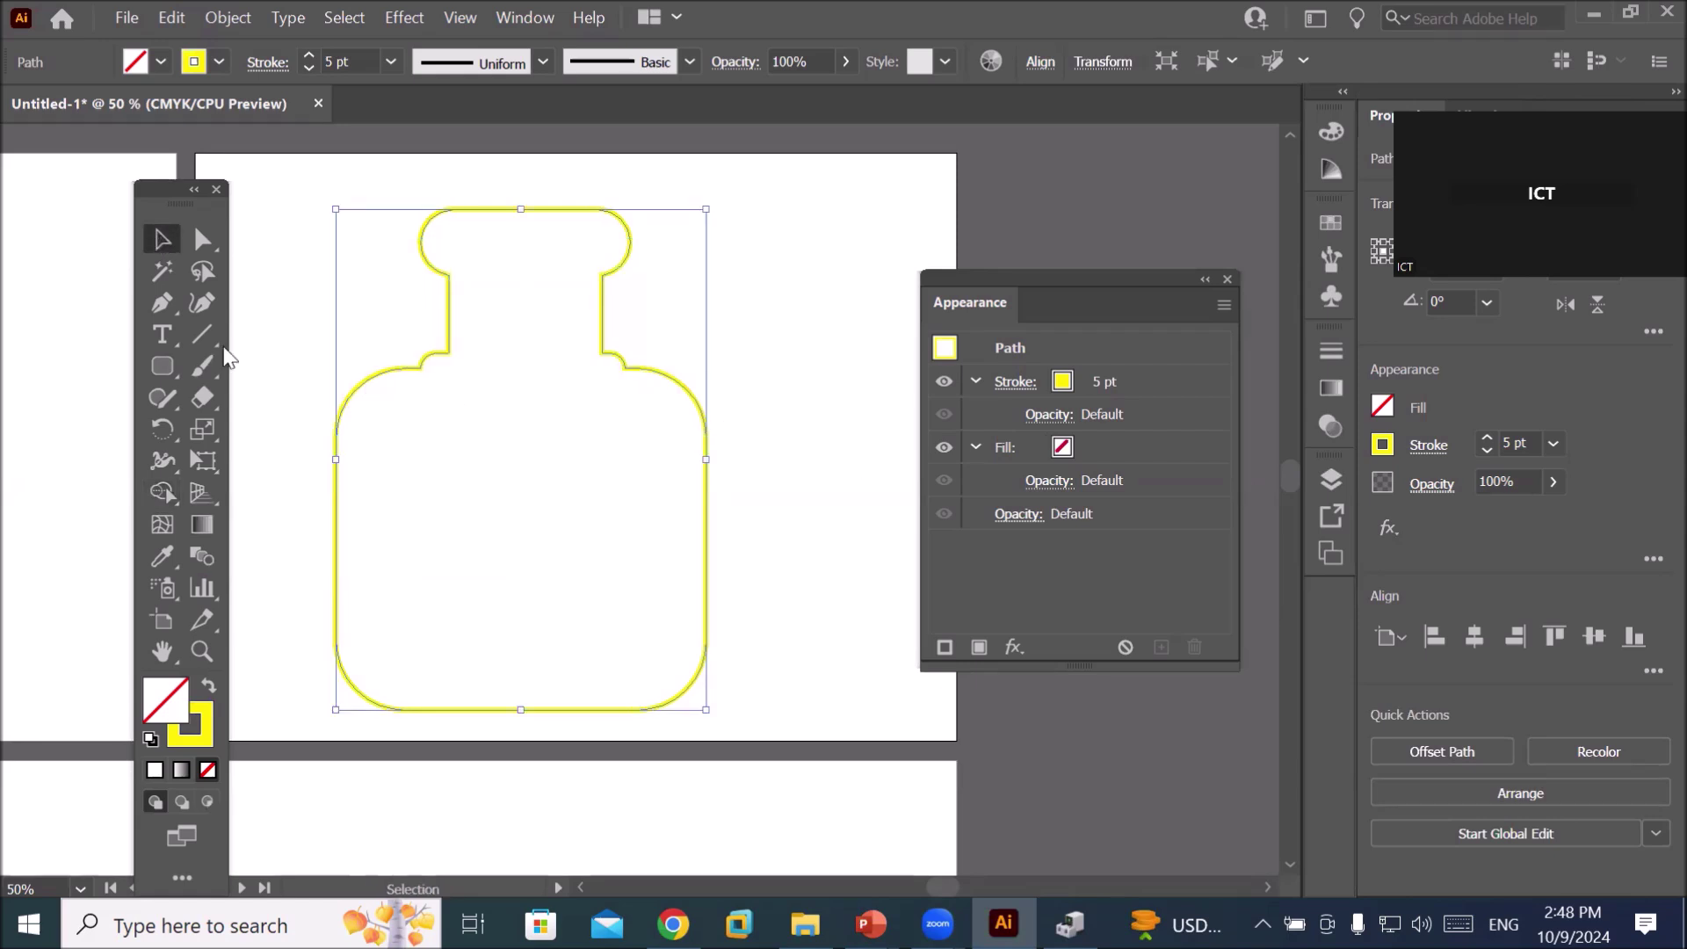
click(201, 332)
- Draw a vertical line through the bottle and horizontally centre-align it with the bottle
drag(527, 171, 531, 791)
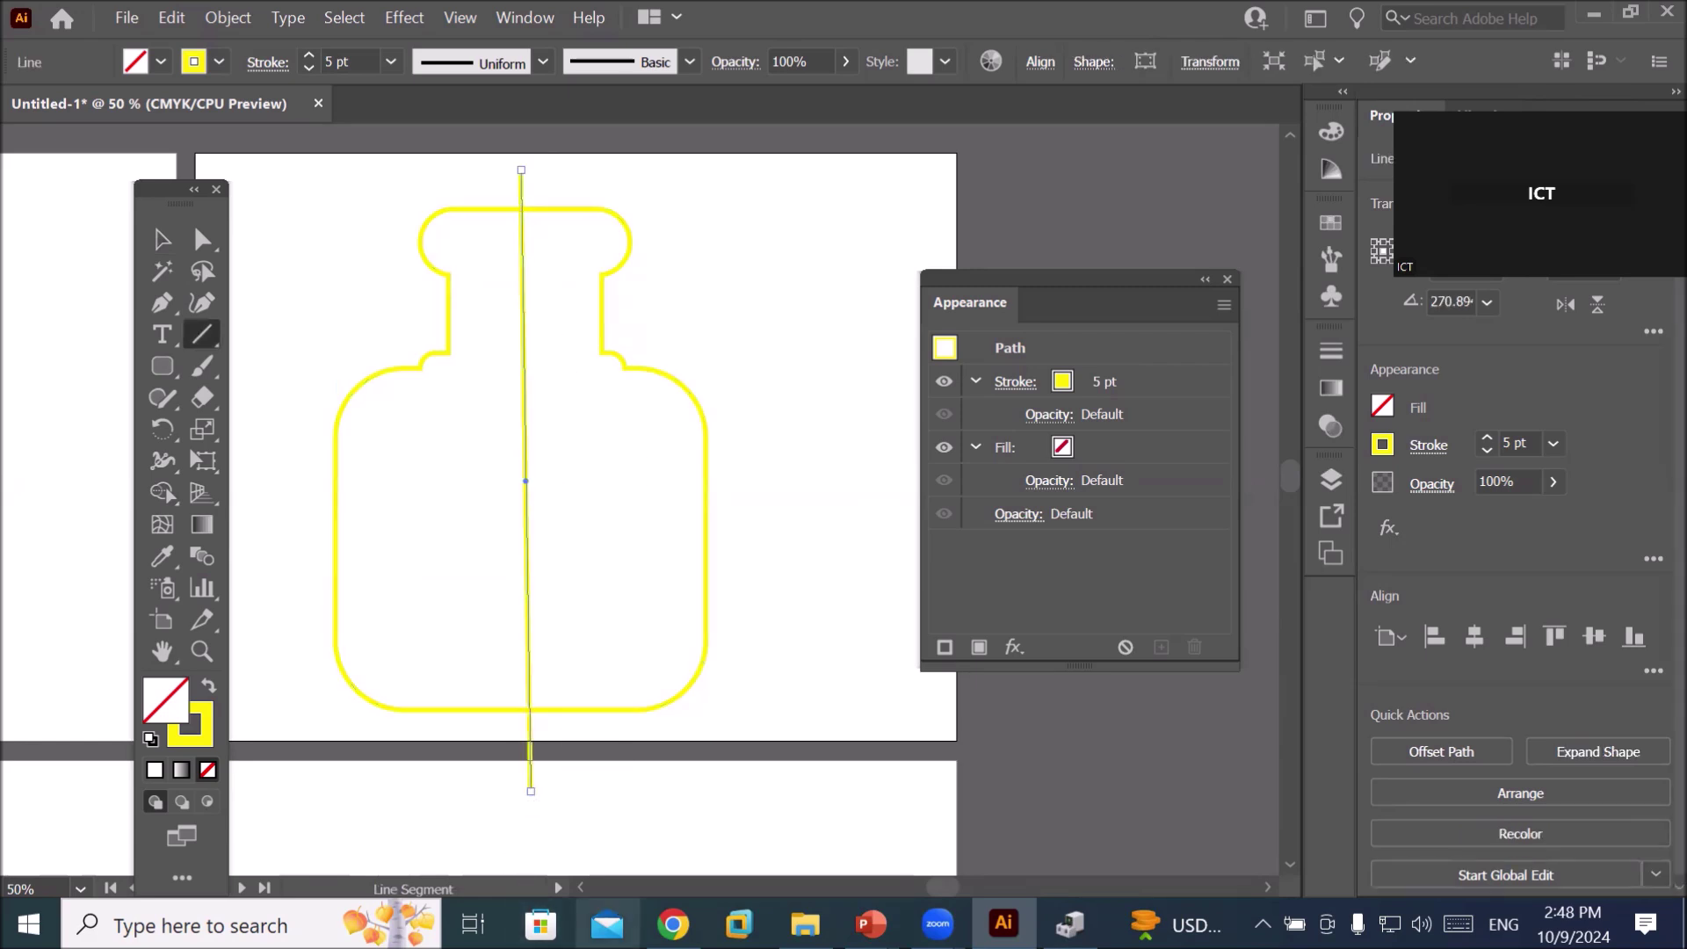
key(ctrl+minus)
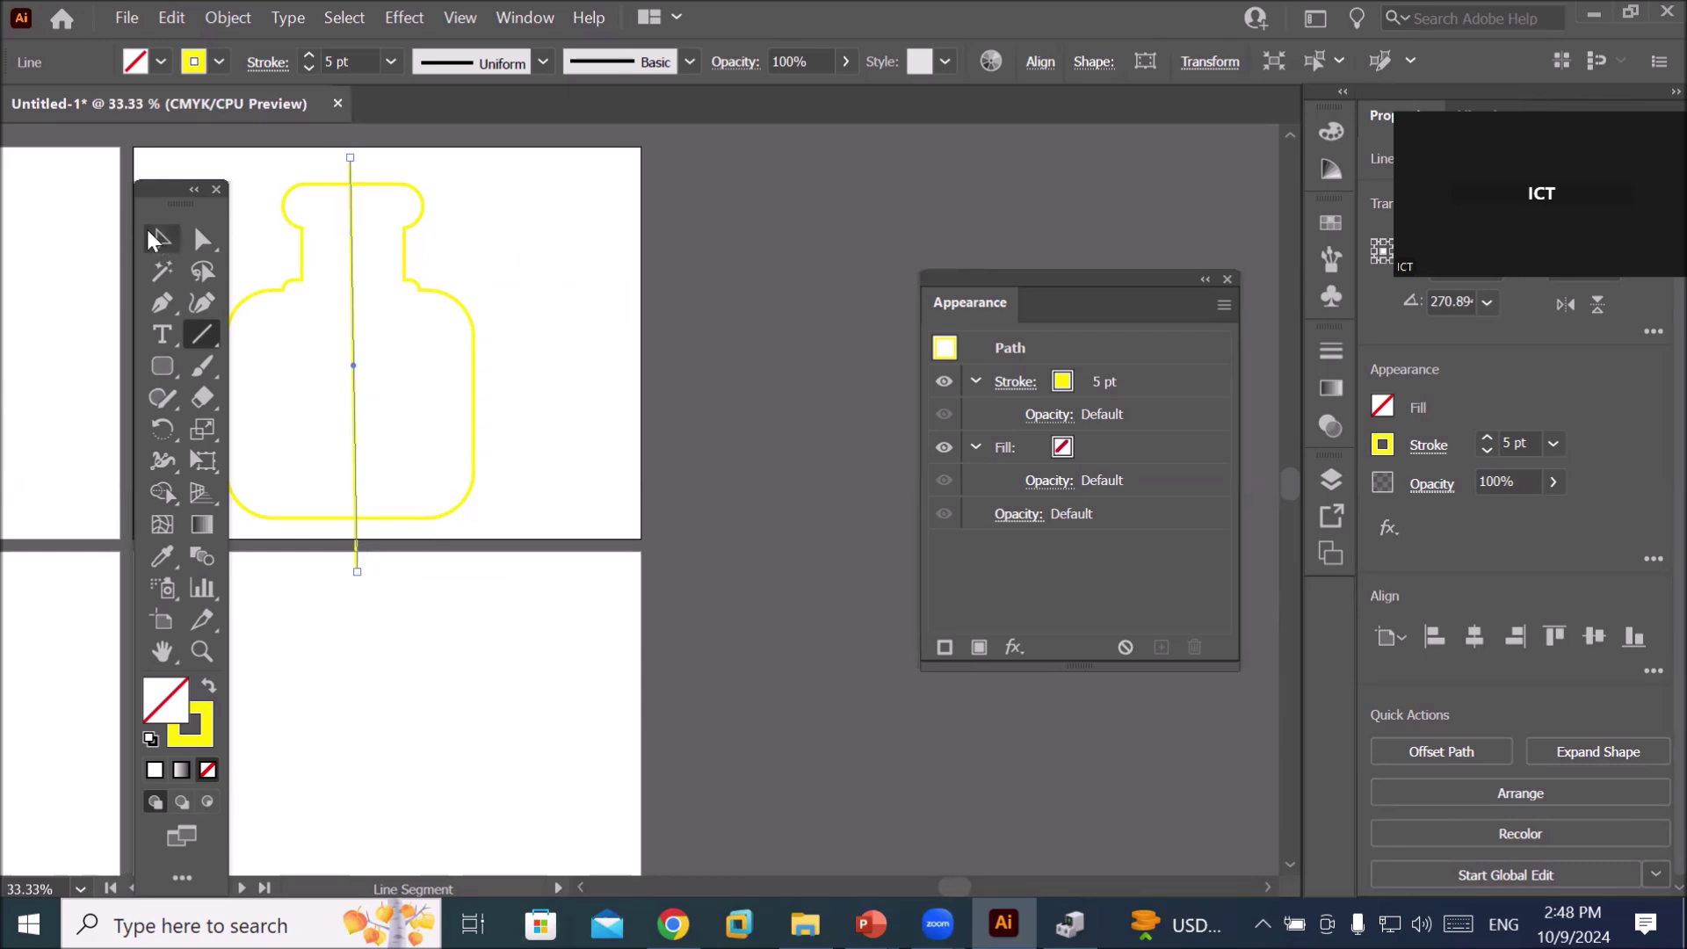
click(158, 235)
drag(369, 630, 584, 721)
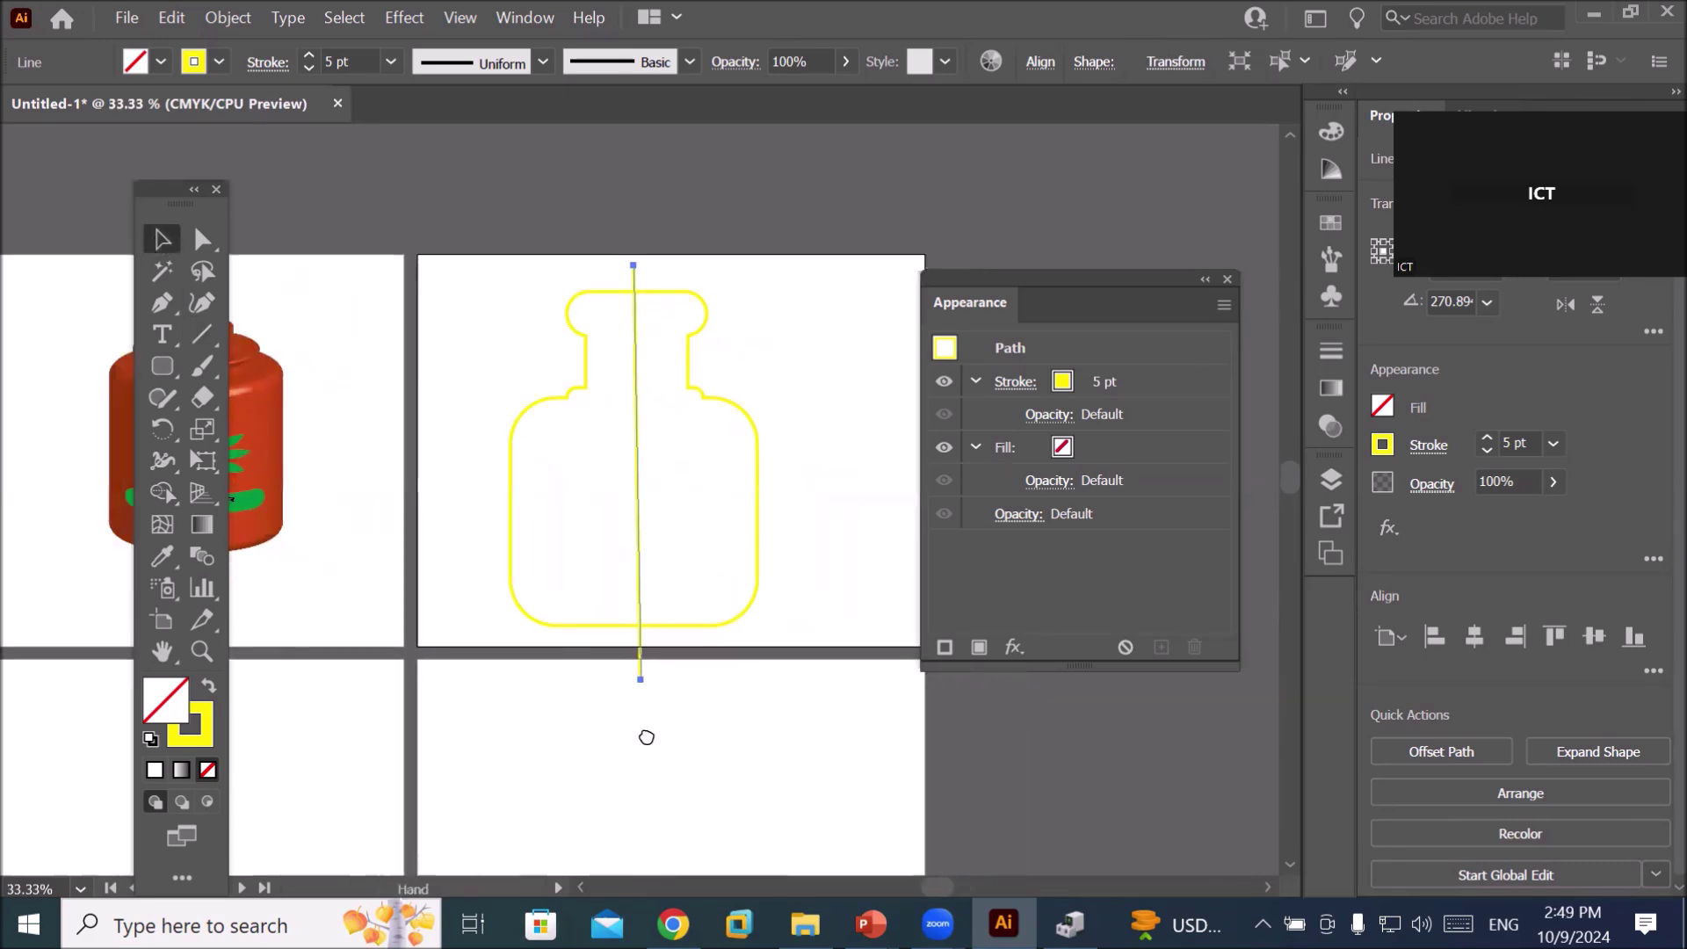
click(763, 477)
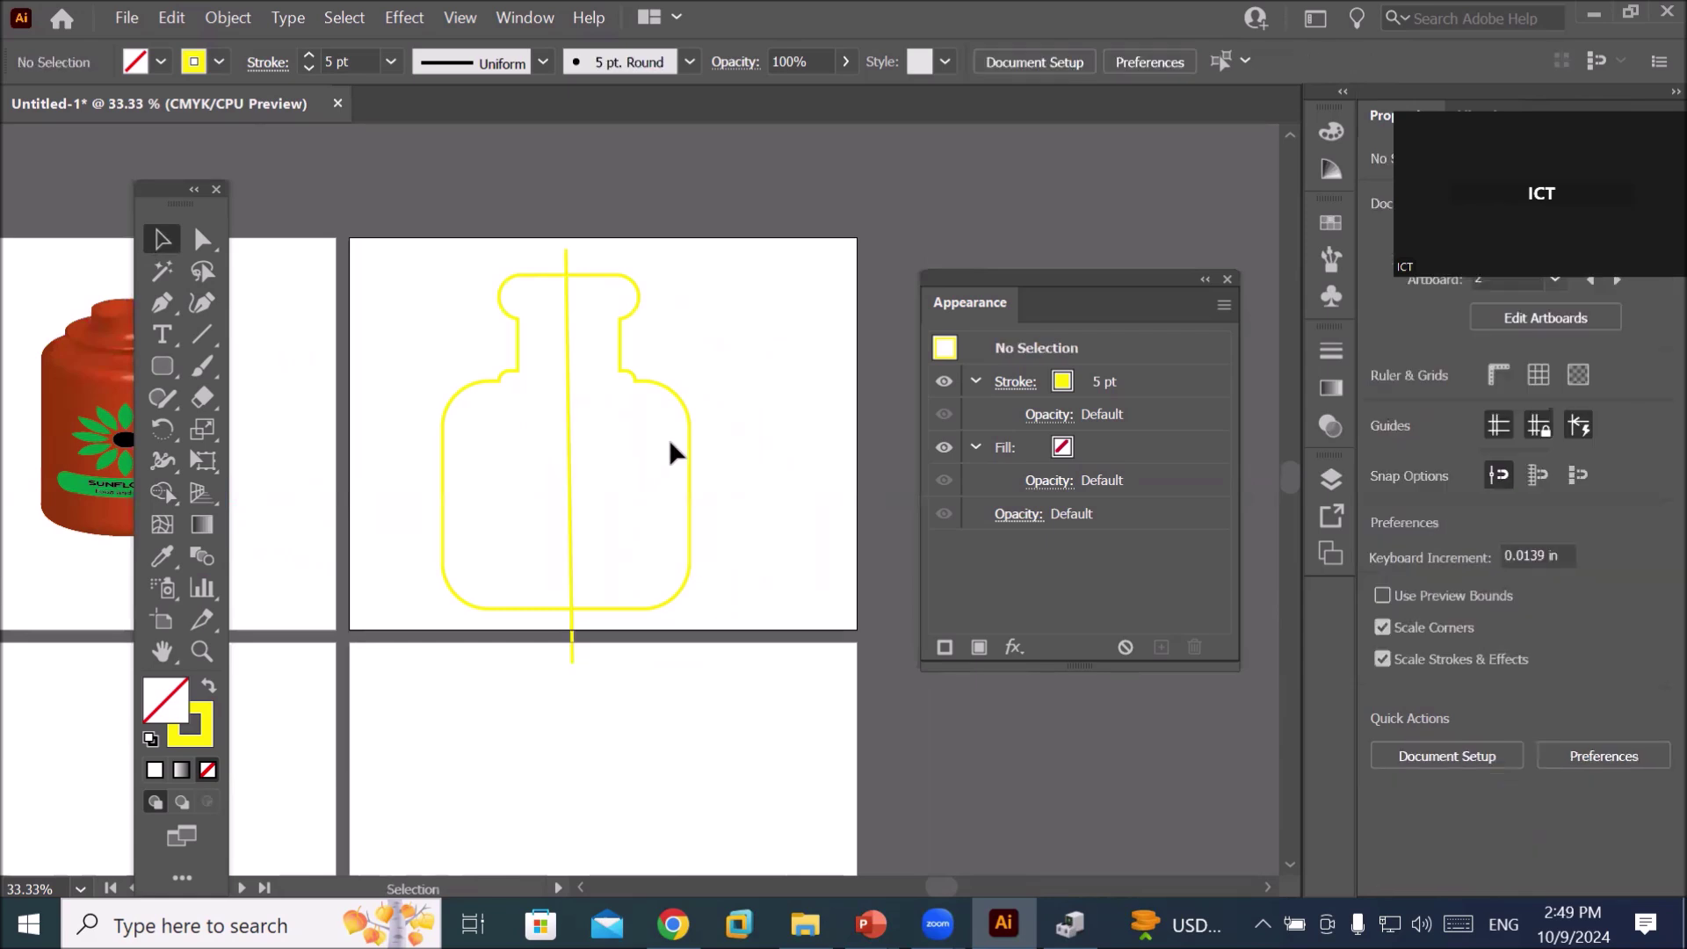
drag(422, 231, 719, 727)
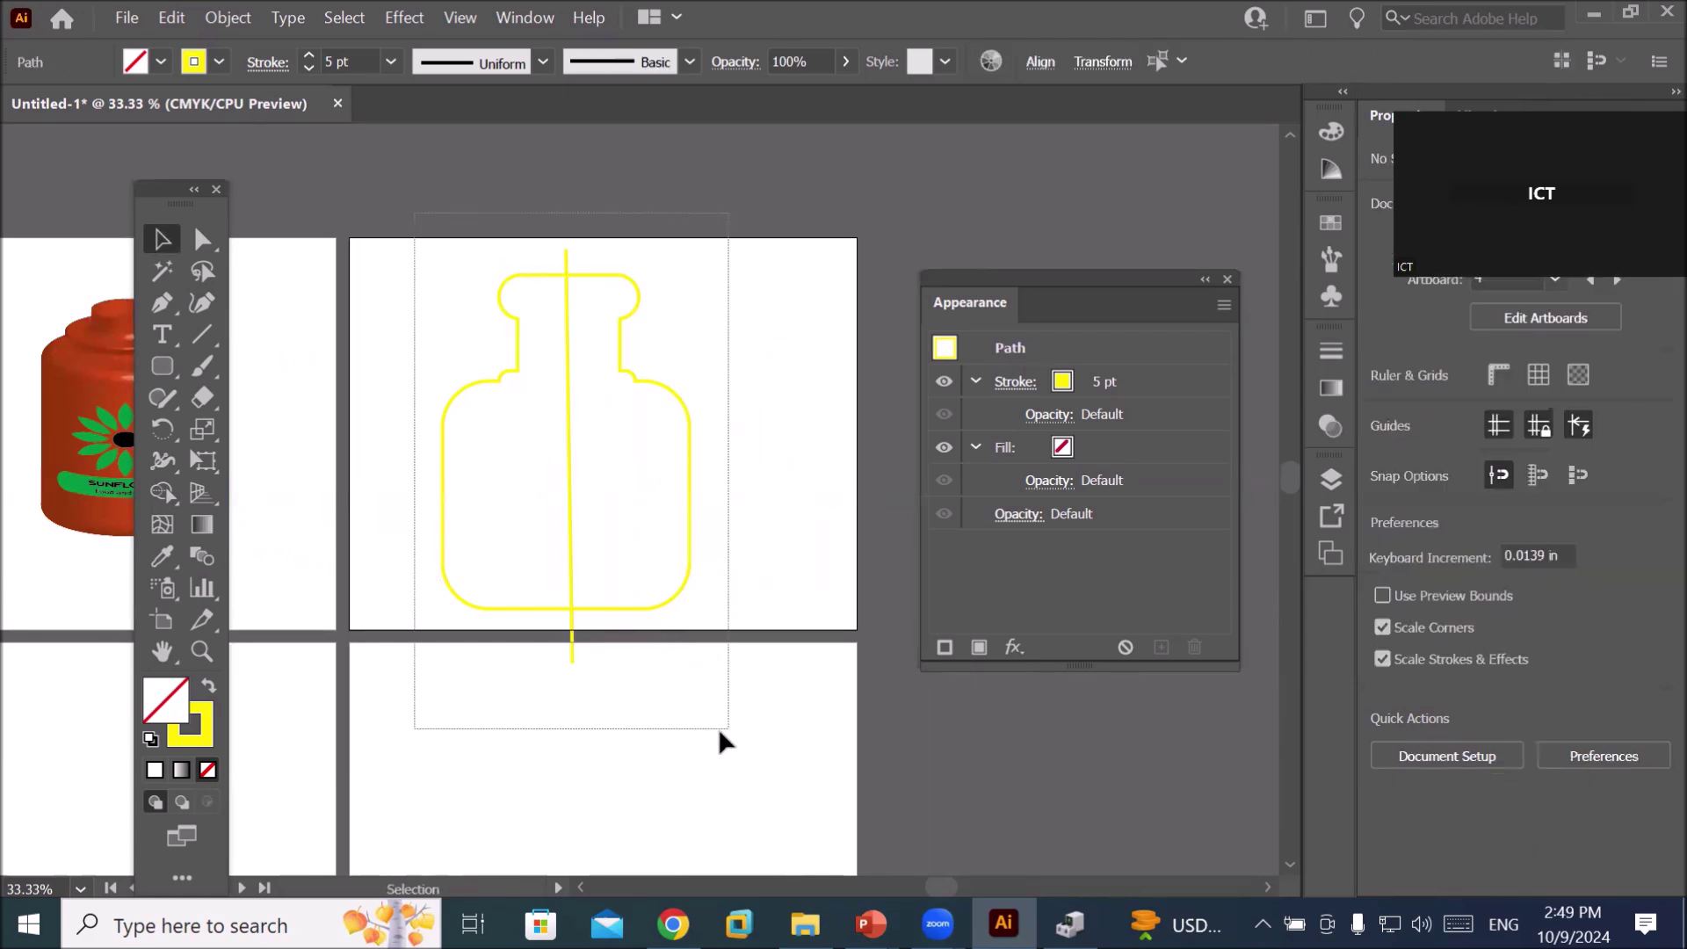
click(1040, 61)
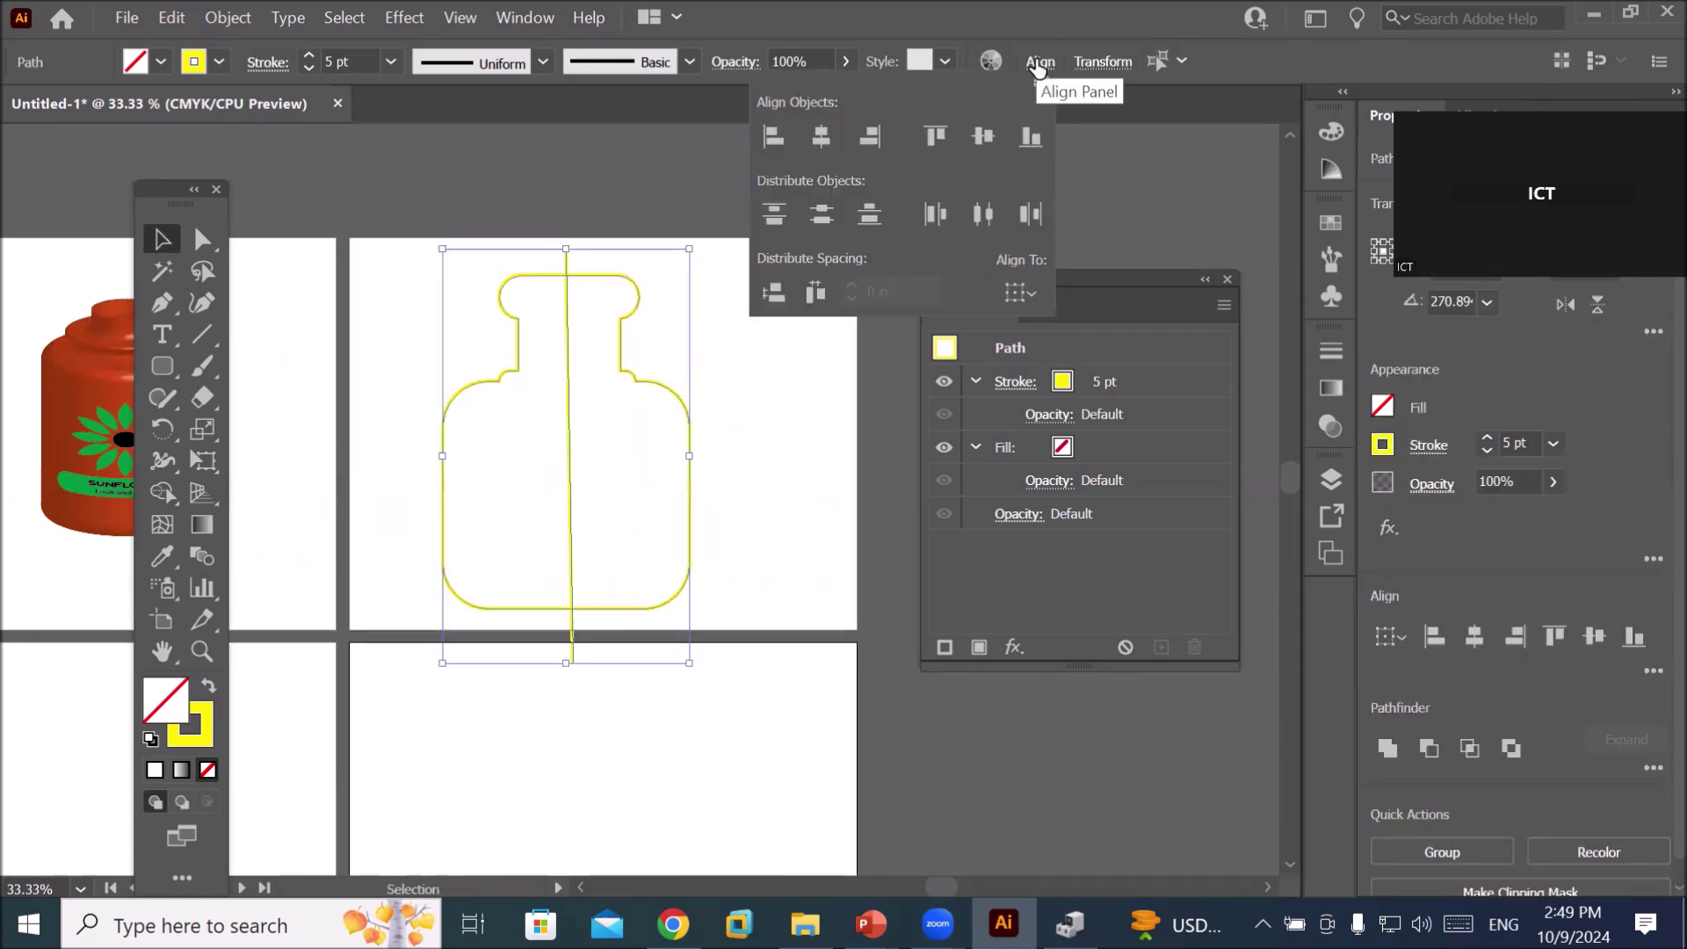
click(821, 135)
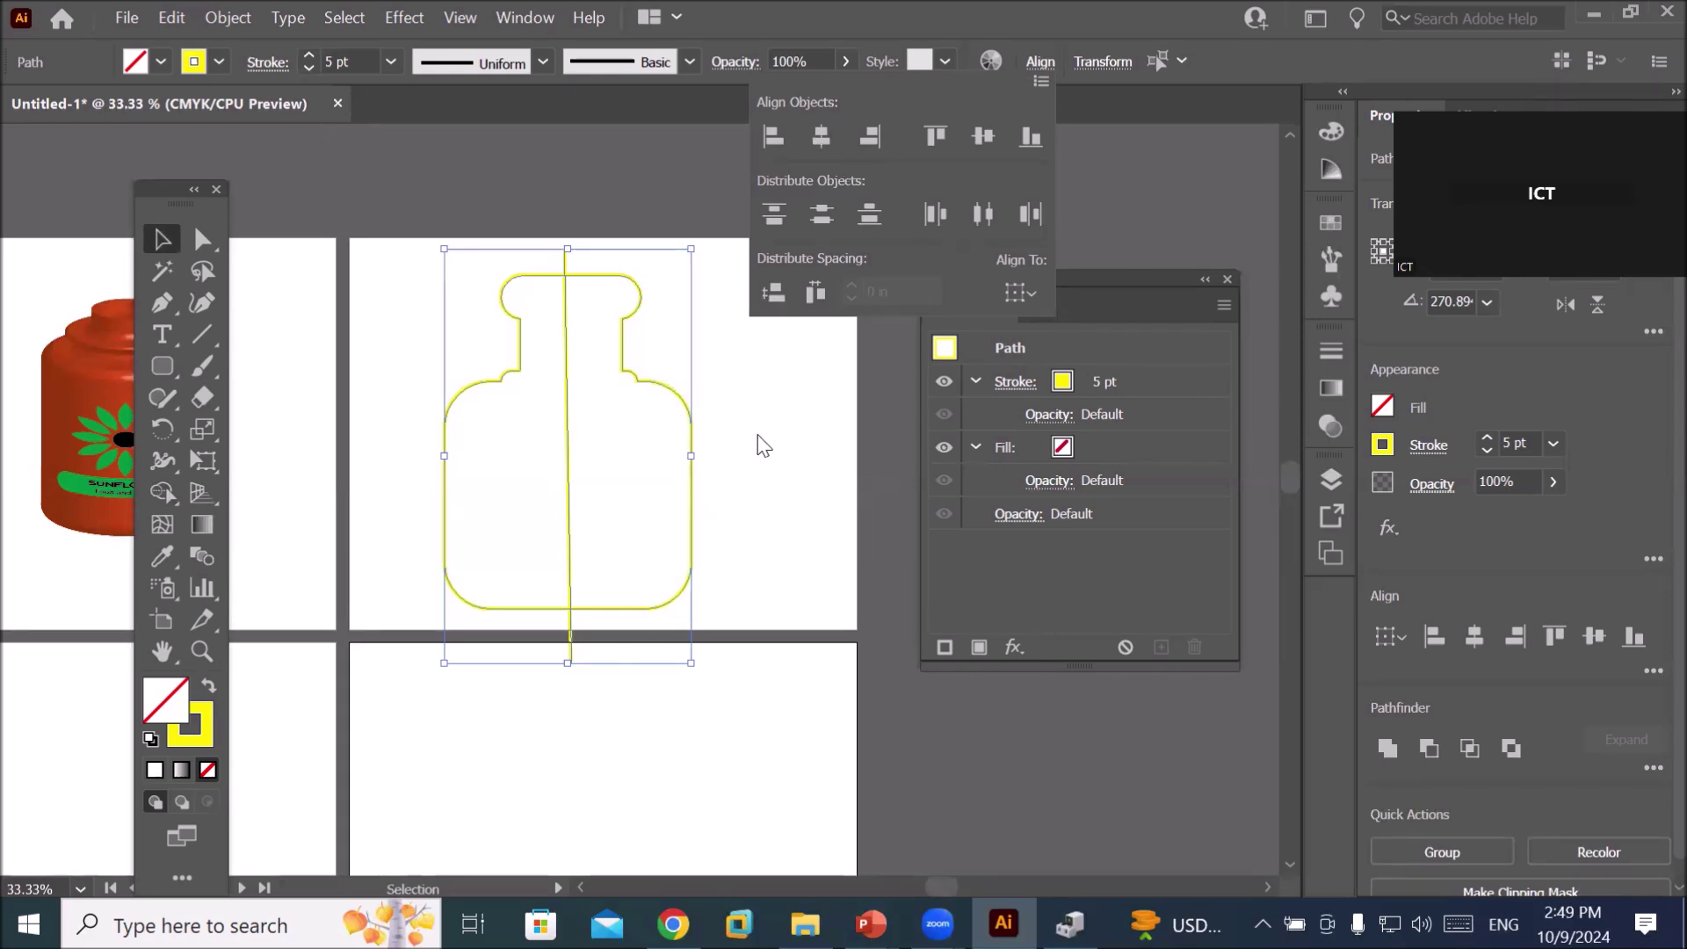
click(786, 472)
- Undo the alignment, reselect the bottle and line, and horizontal-align centre again
key(ctrl+z)
click(790, 484)
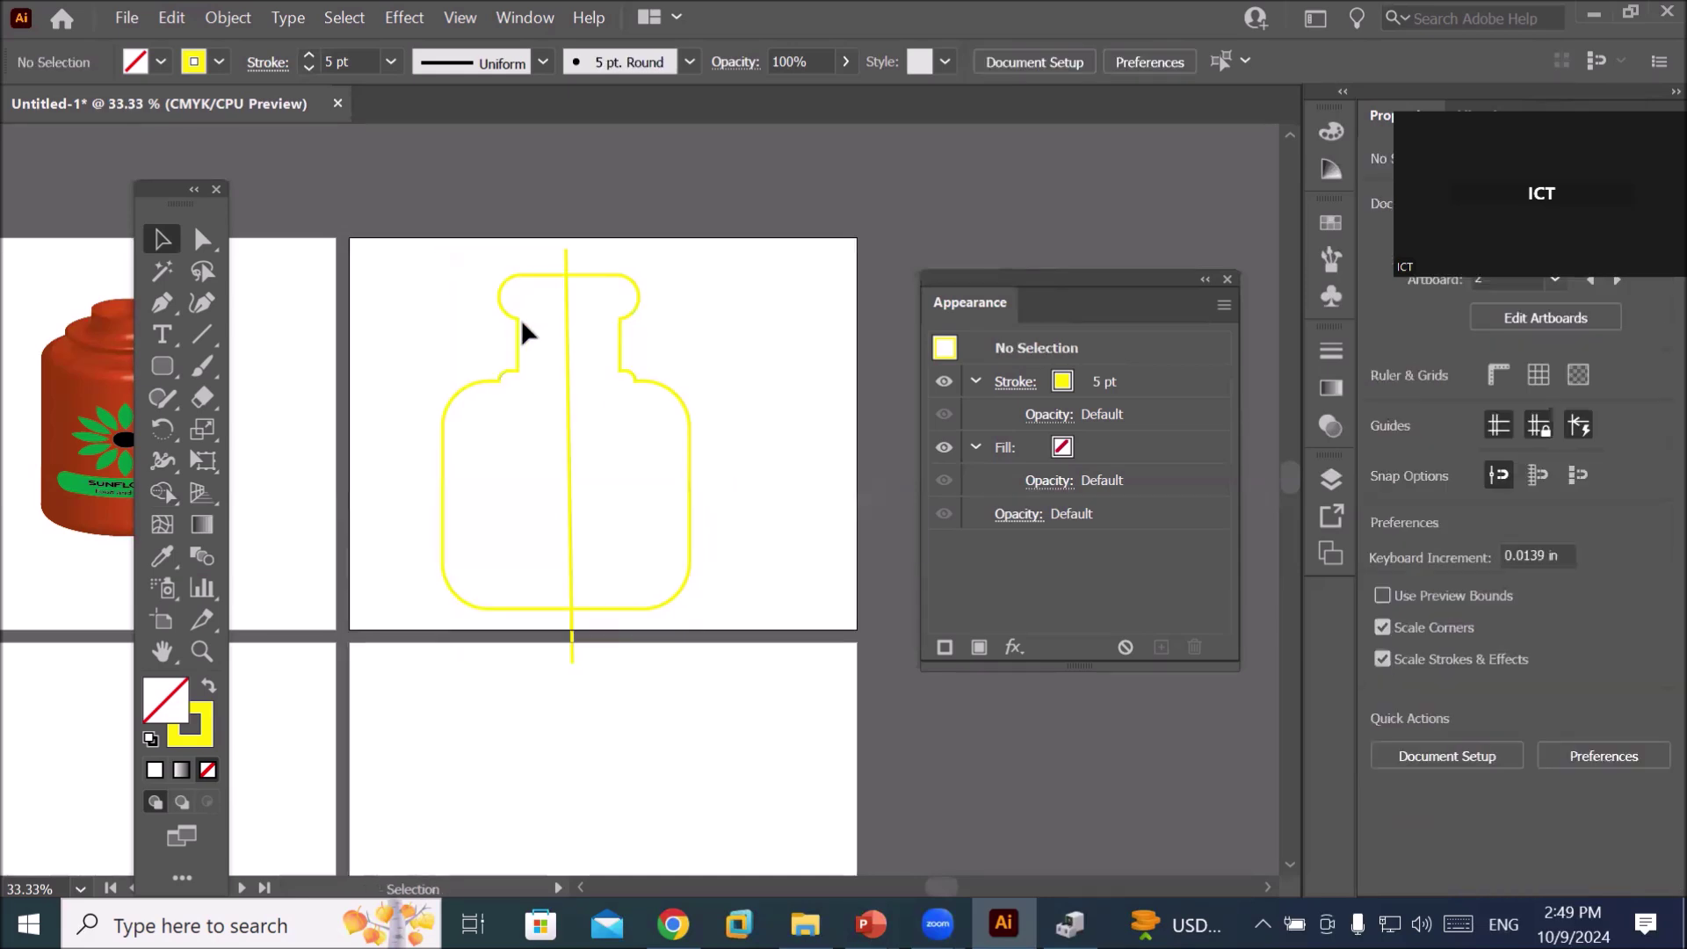
drag(379, 179, 754, 708)
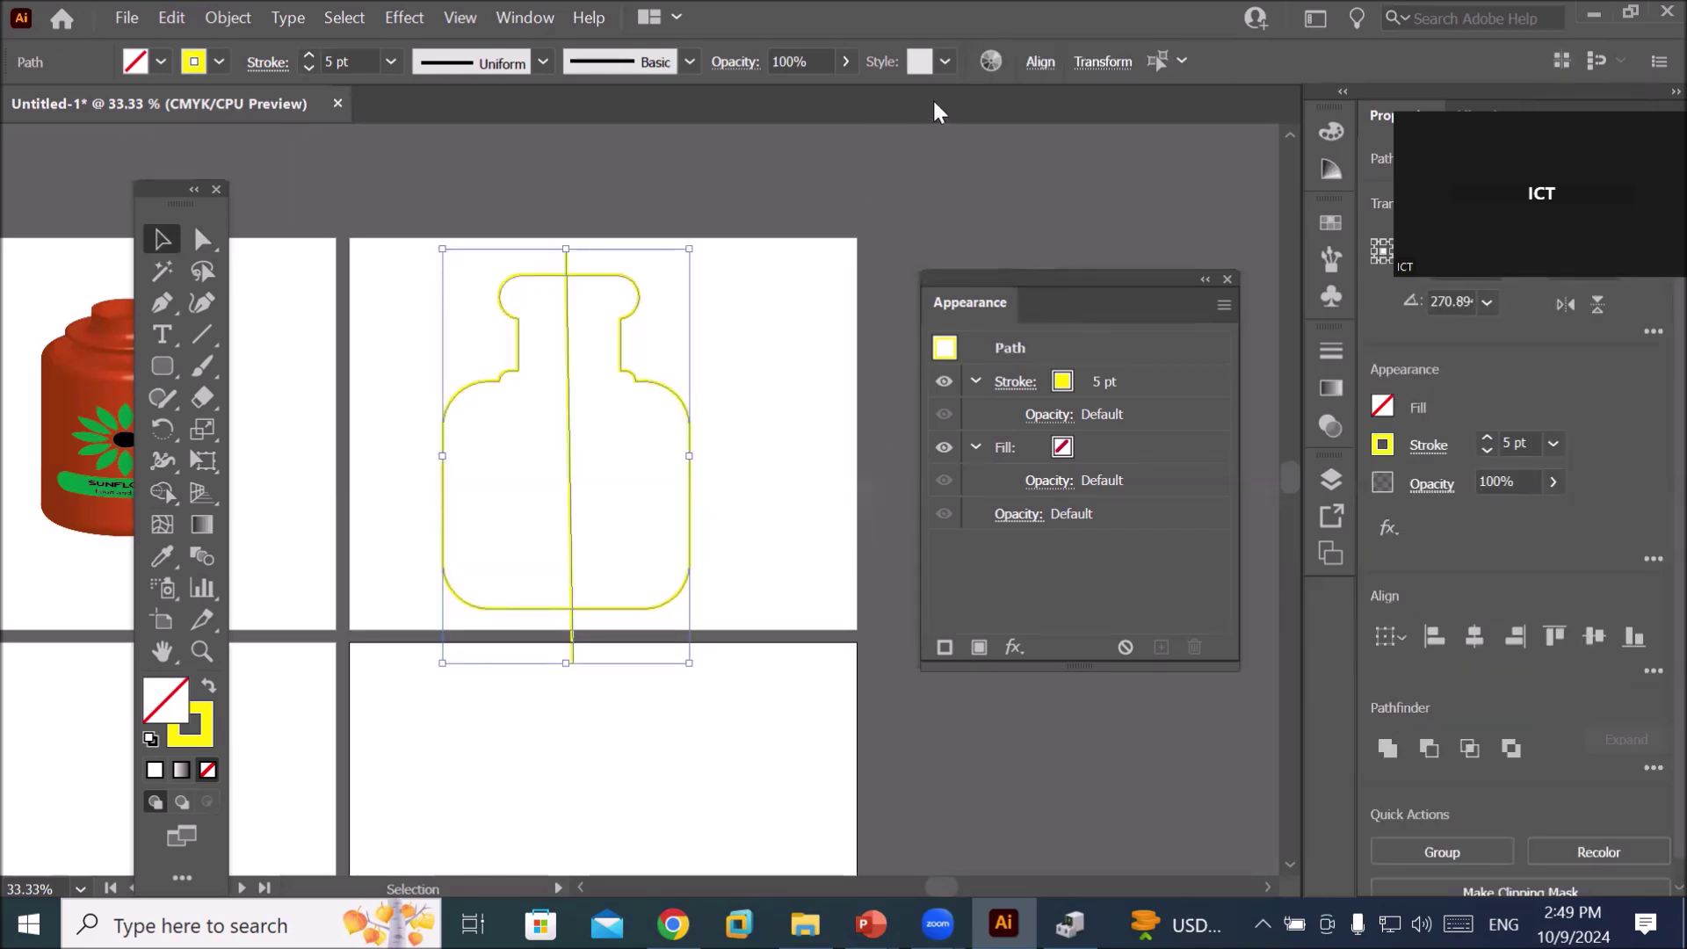
click(1041, 62)
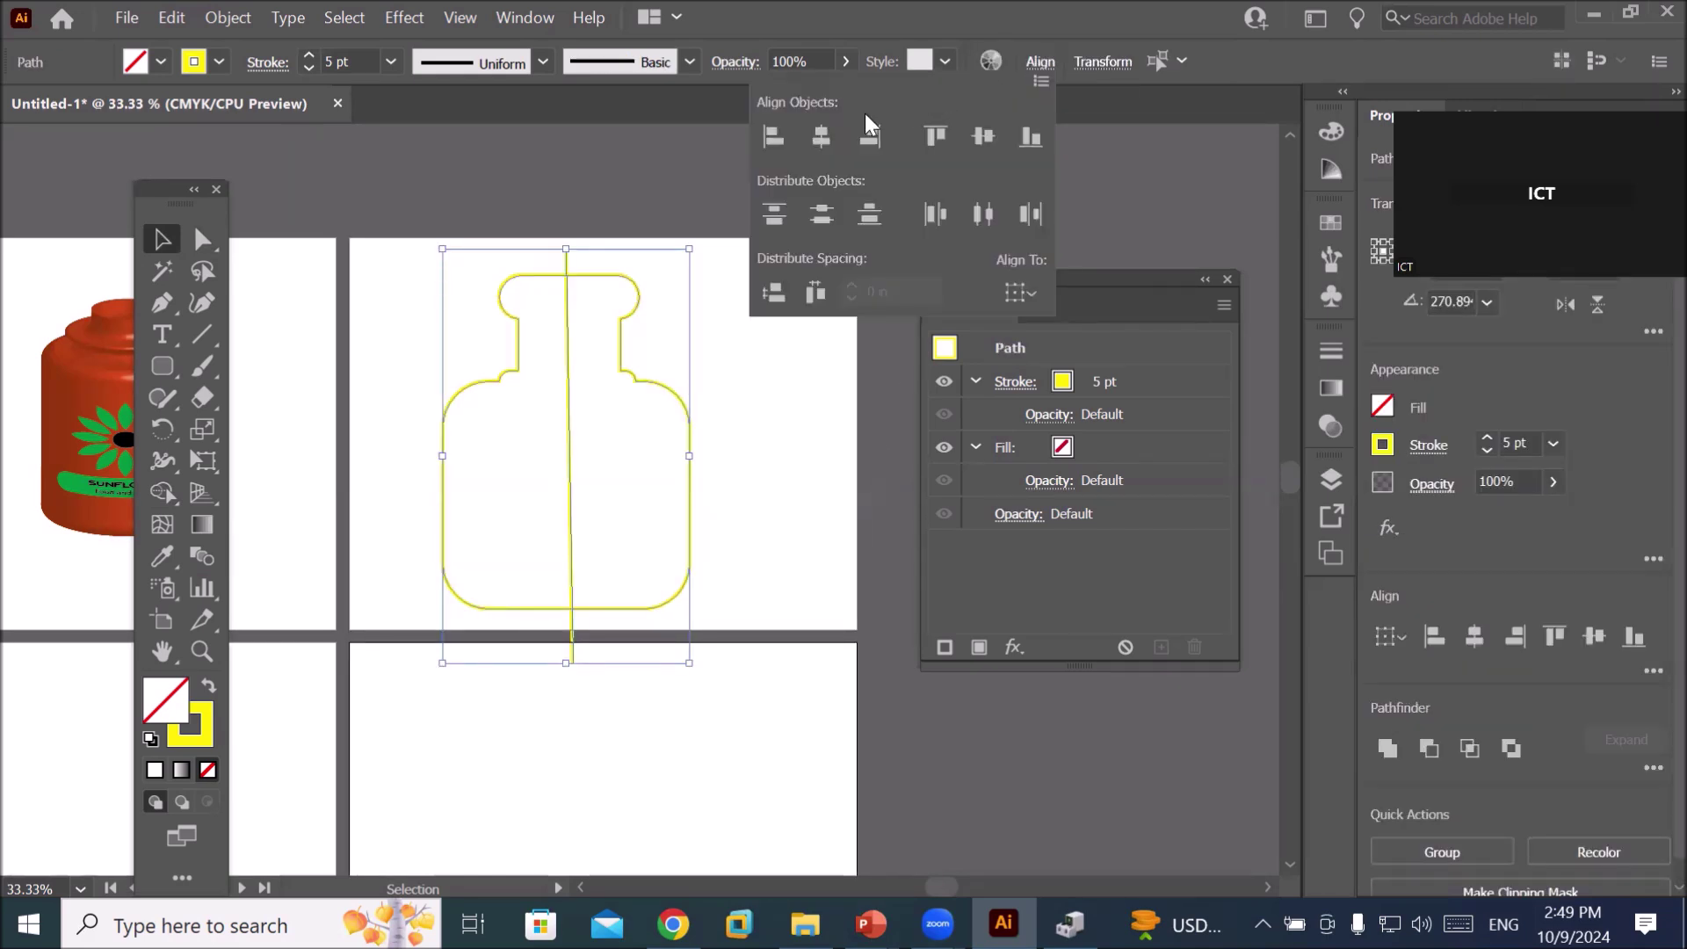
click(820, 136)
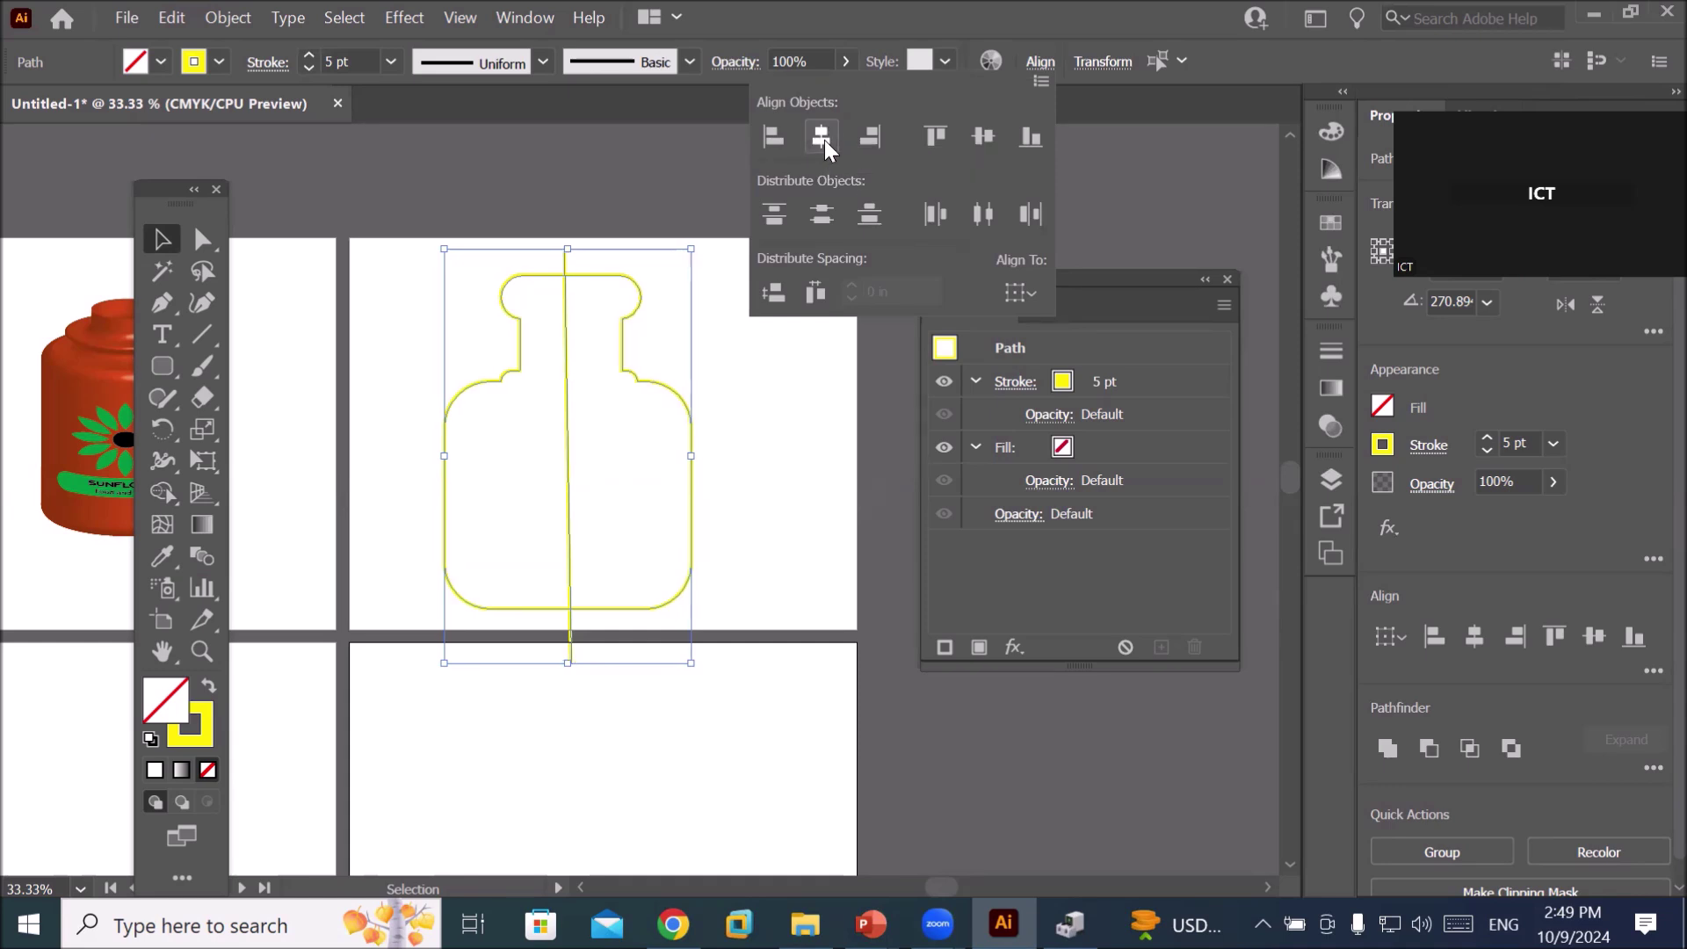
click(801, 386)
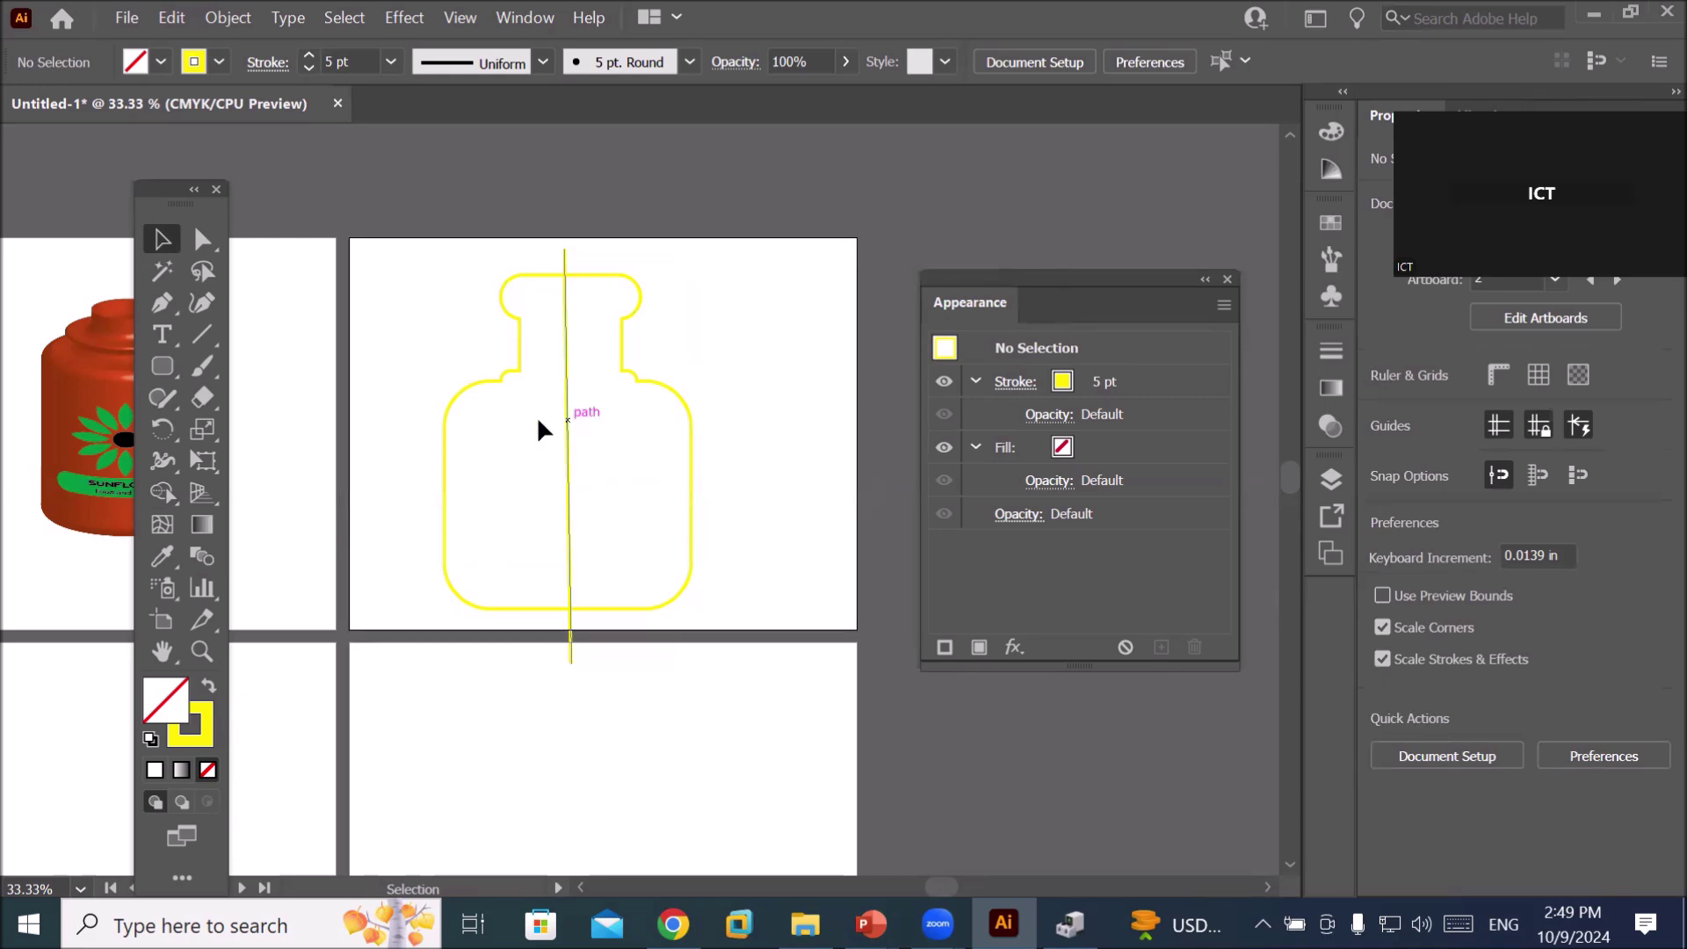
- Horizontally centre the line on the bottle, using the bottle as key object
click(471, 384)
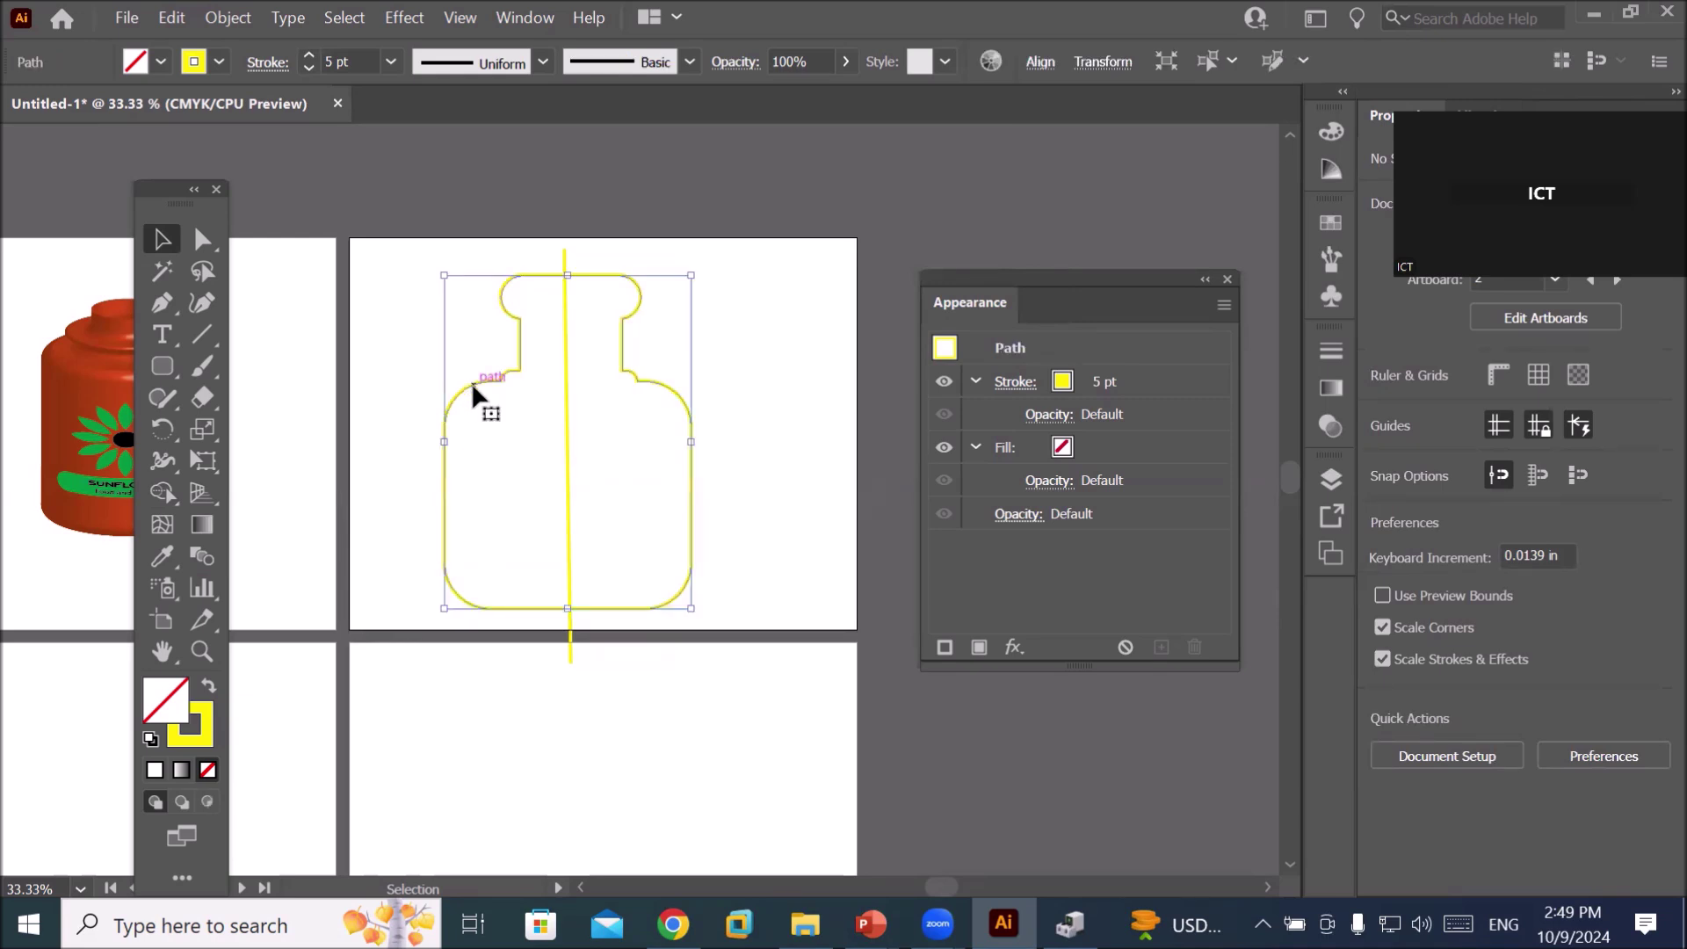
shift+click(566, 423)
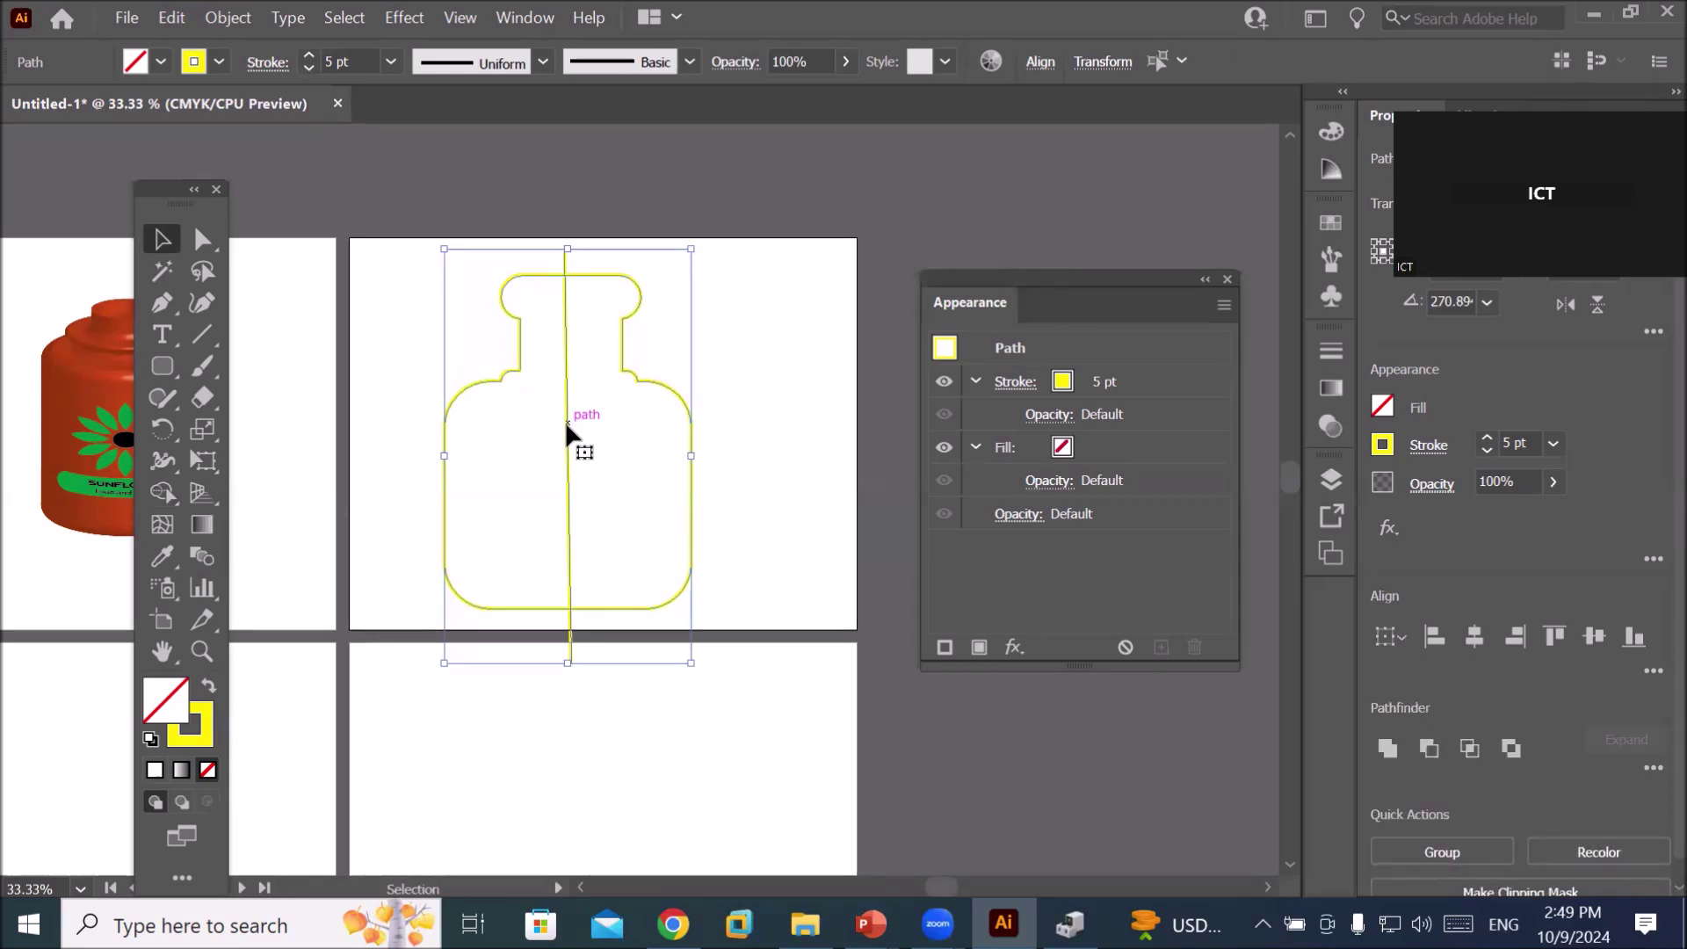
click(1040, 63)
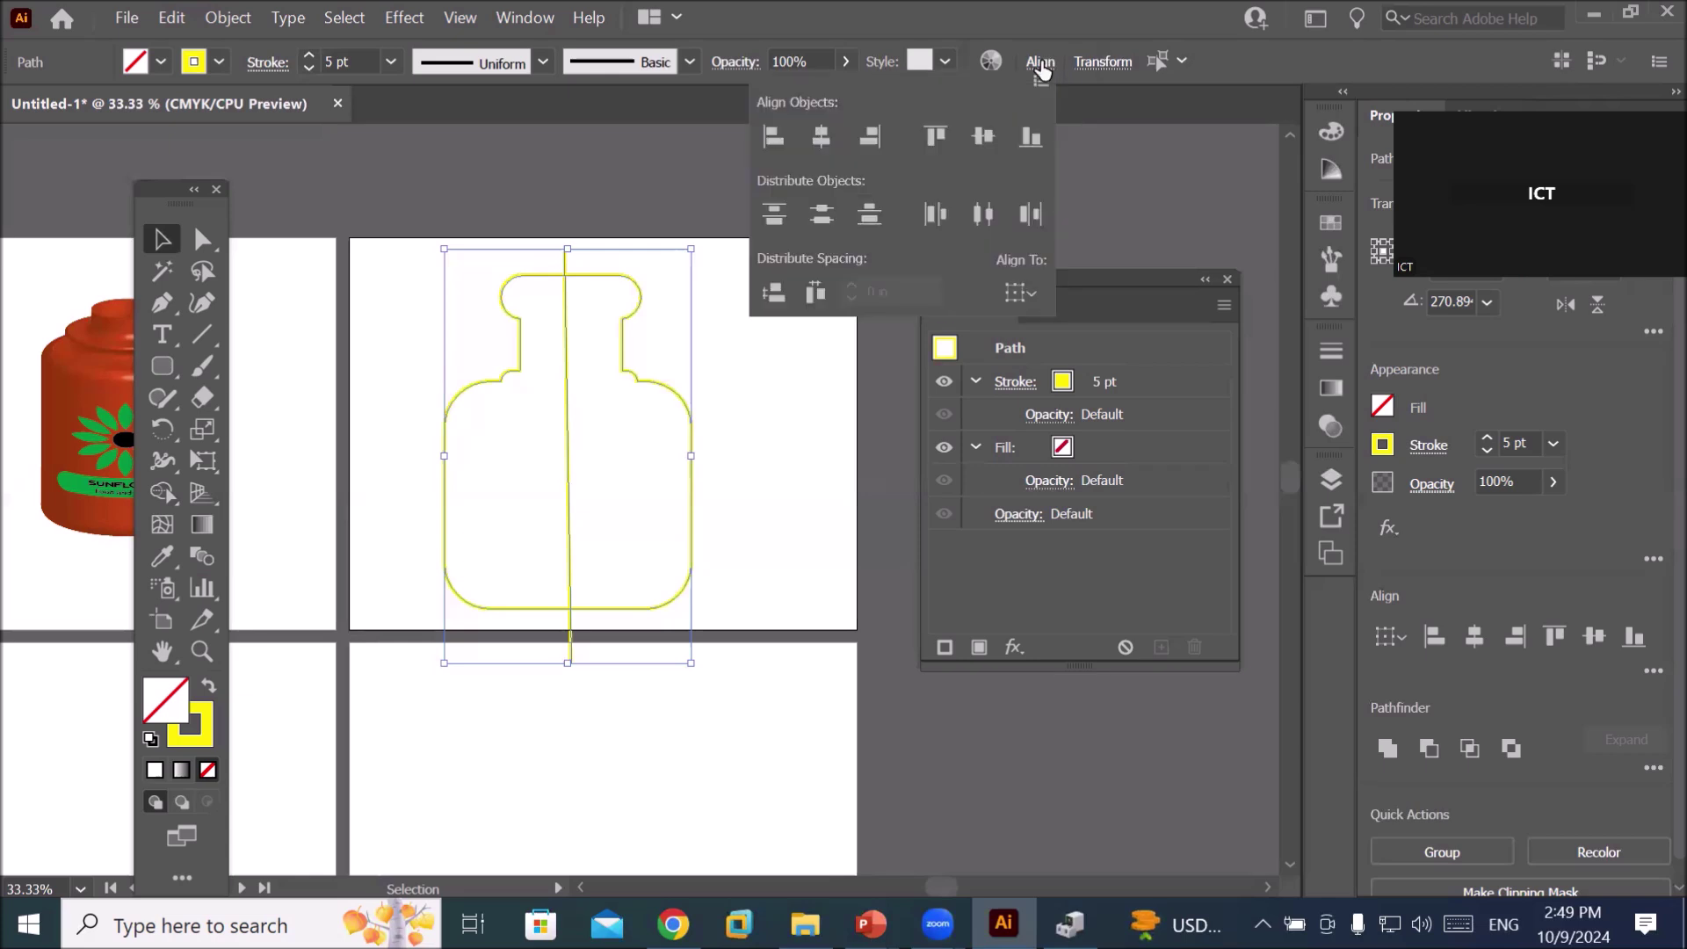
click(1035, 293)
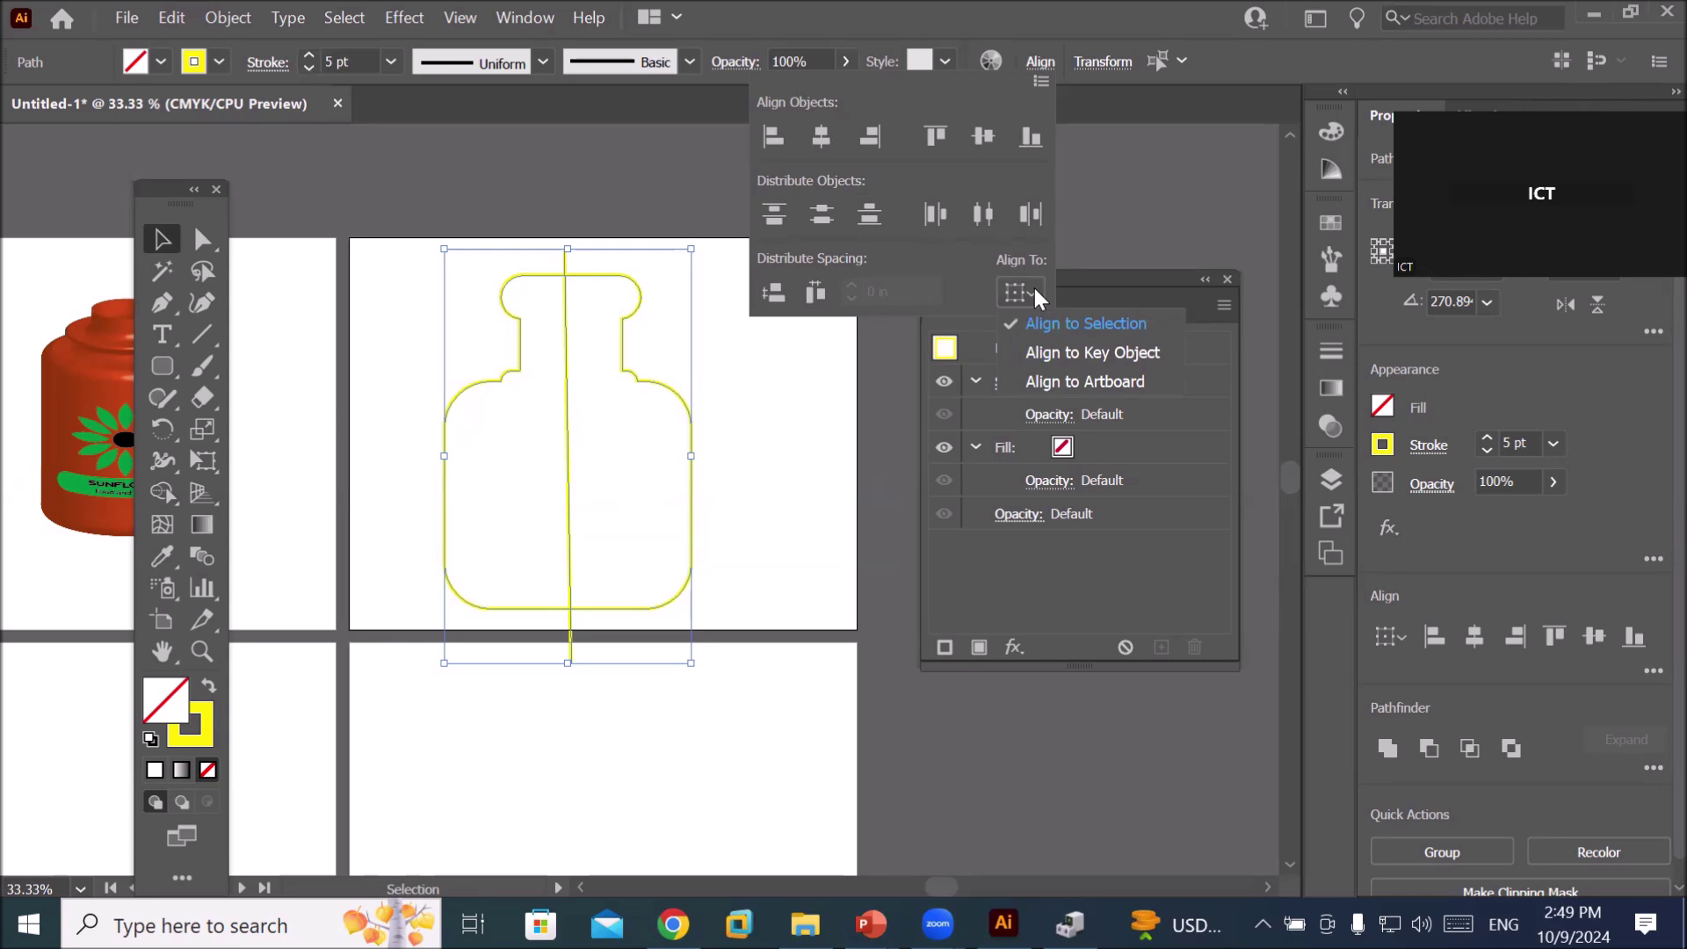
click(1060, 352)
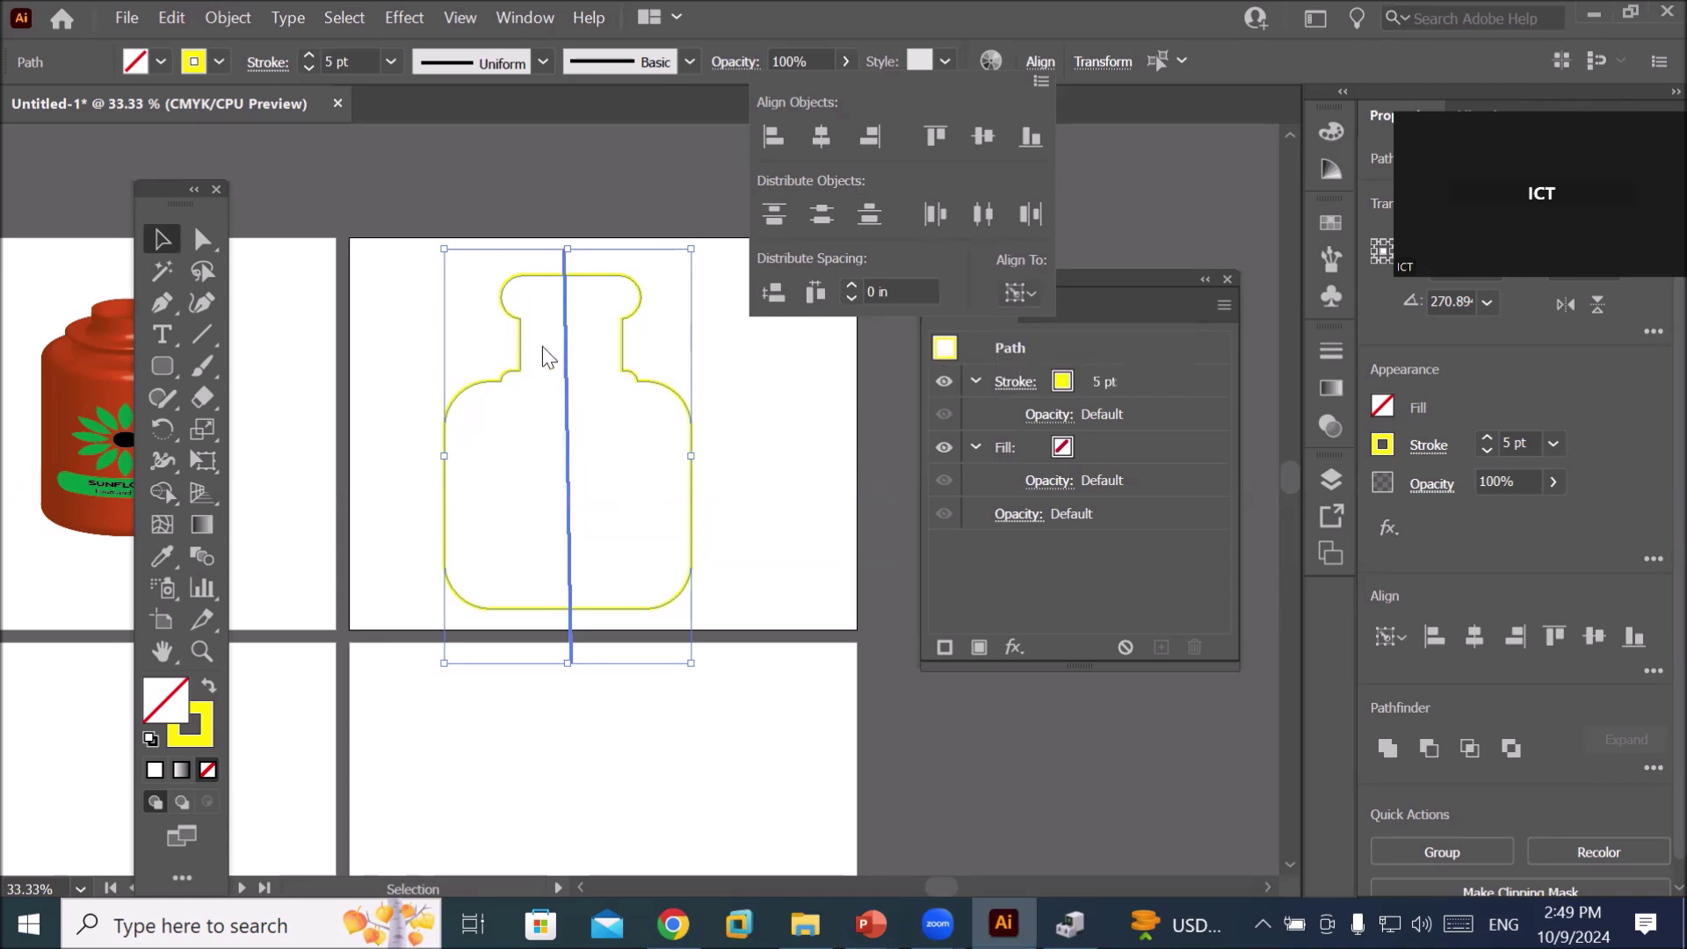
key(Escape)
click(594, 275)
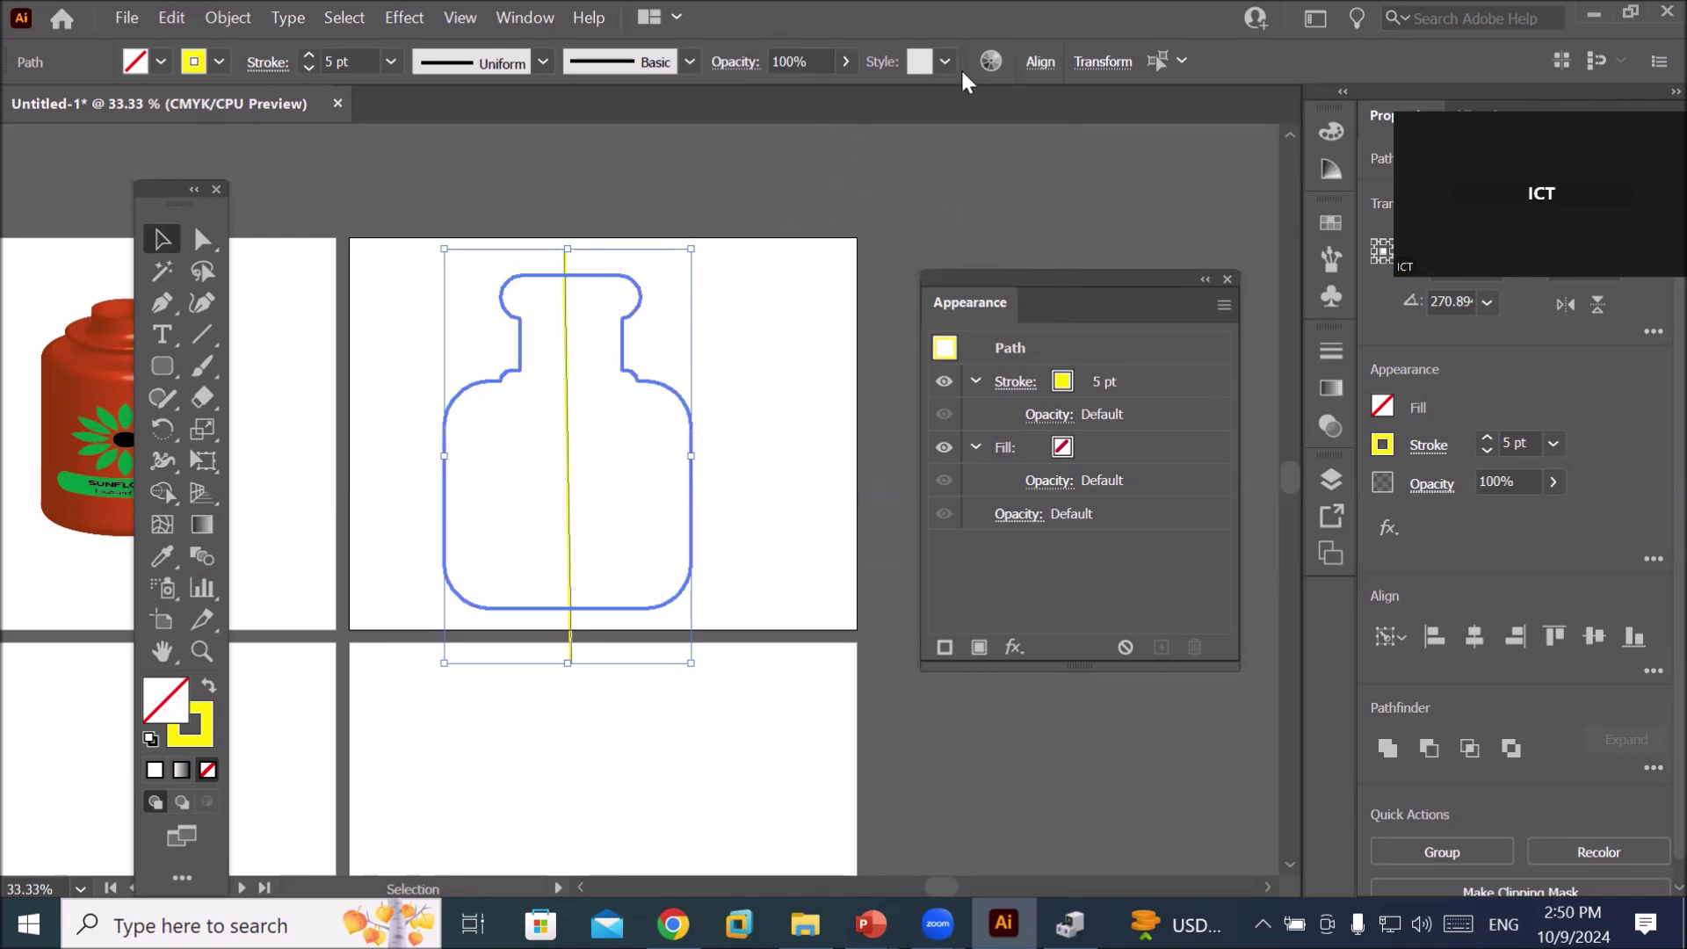
click(1039, 61)
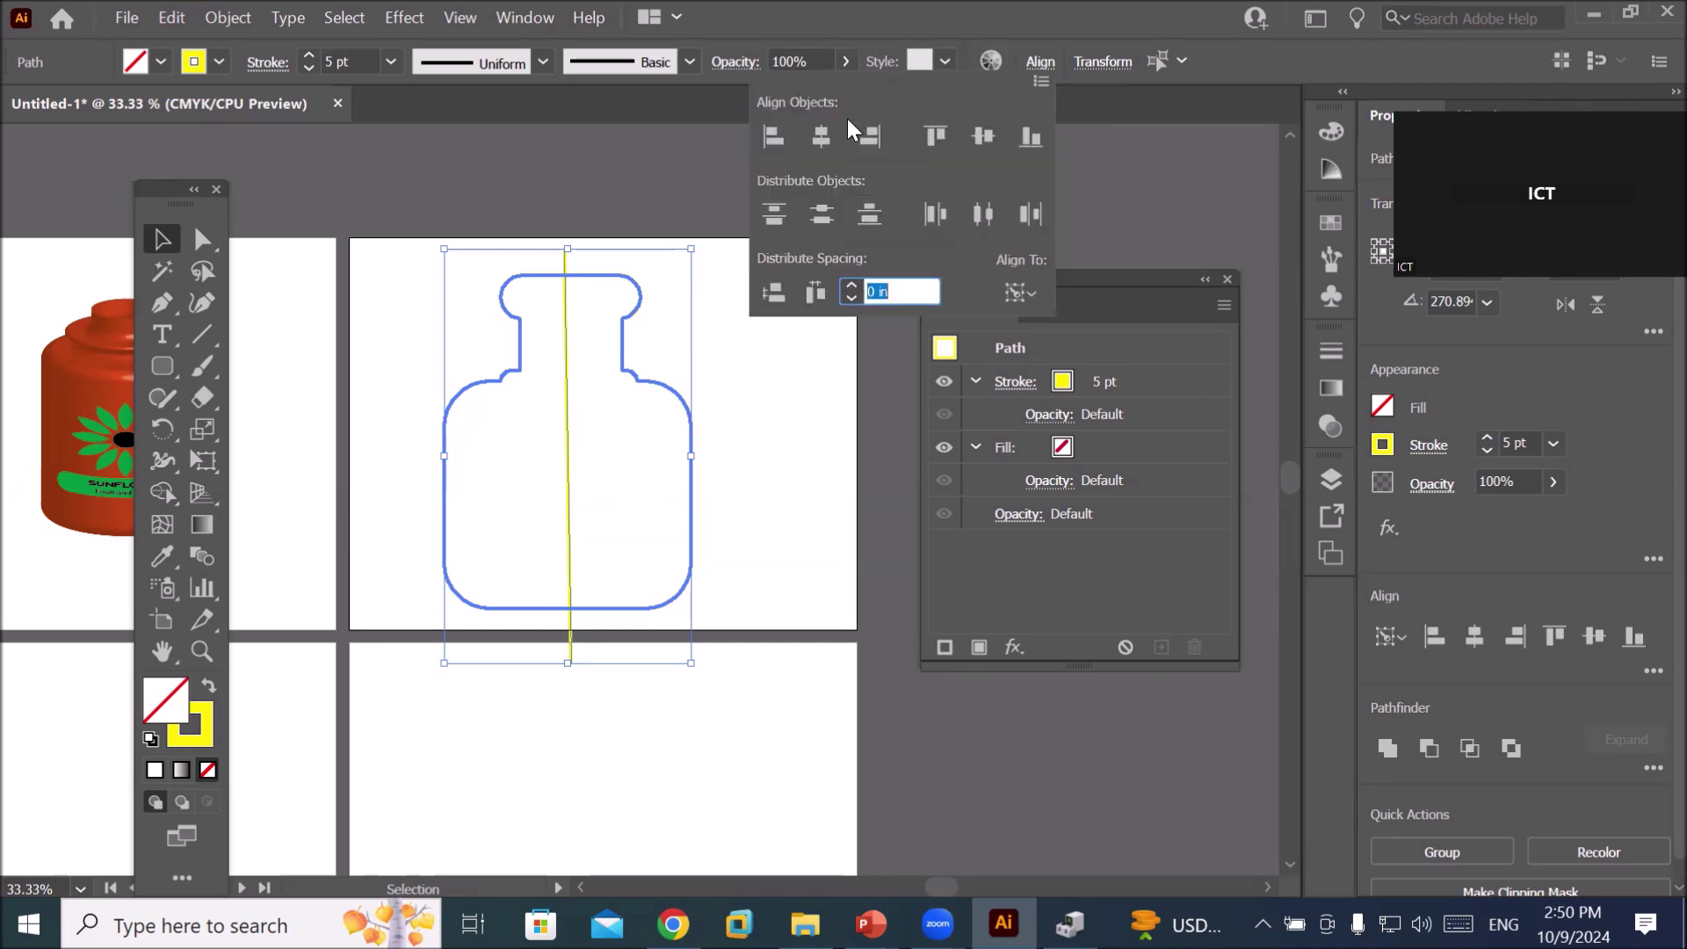
click(821, 134)
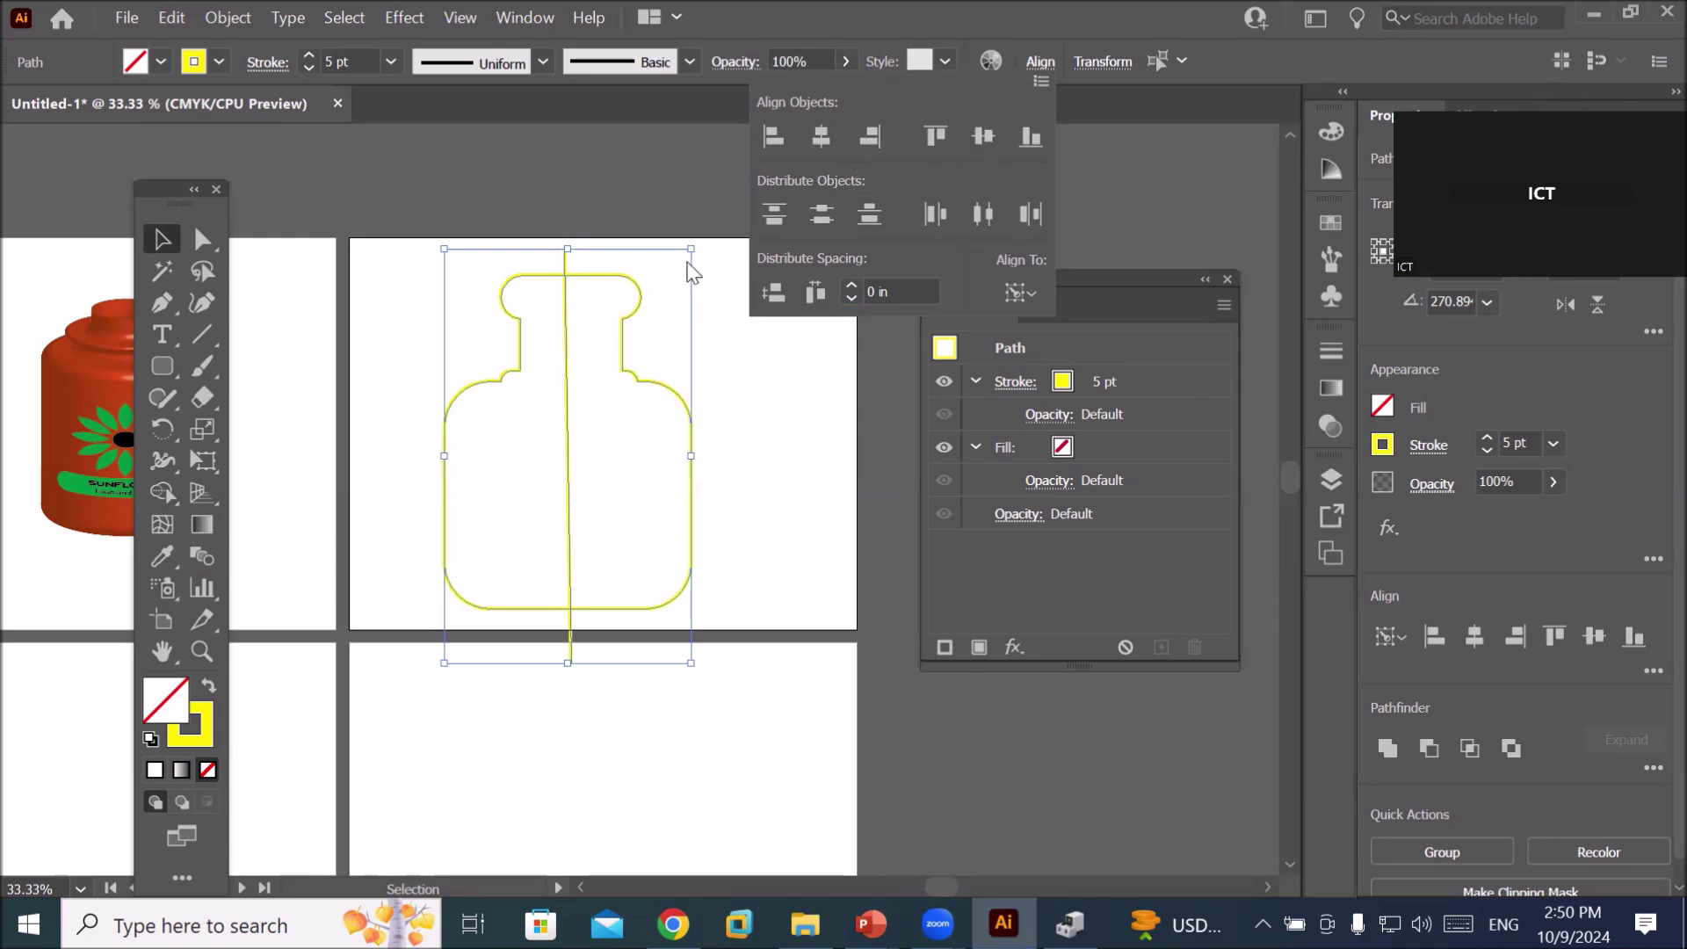
click(738, 334)
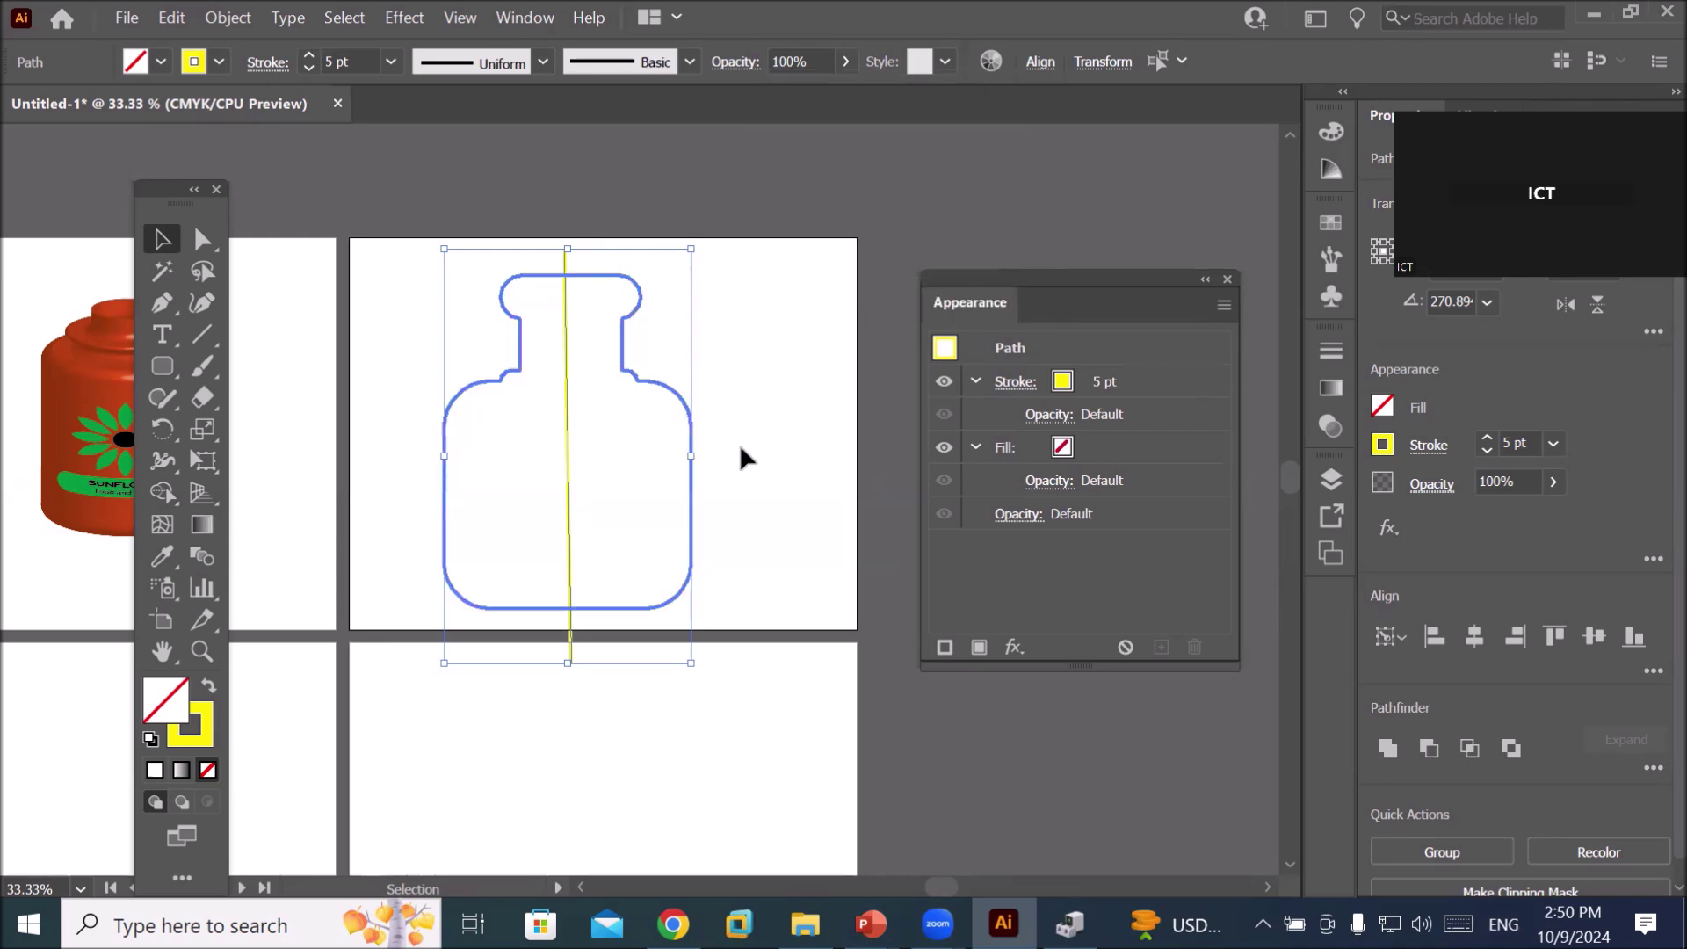
- Drag and nudge the line to the bottle's centre, then select both objects
click(724, 473)
drag(567, 490, 570, 490)
drag(580, 491, 569, 523)
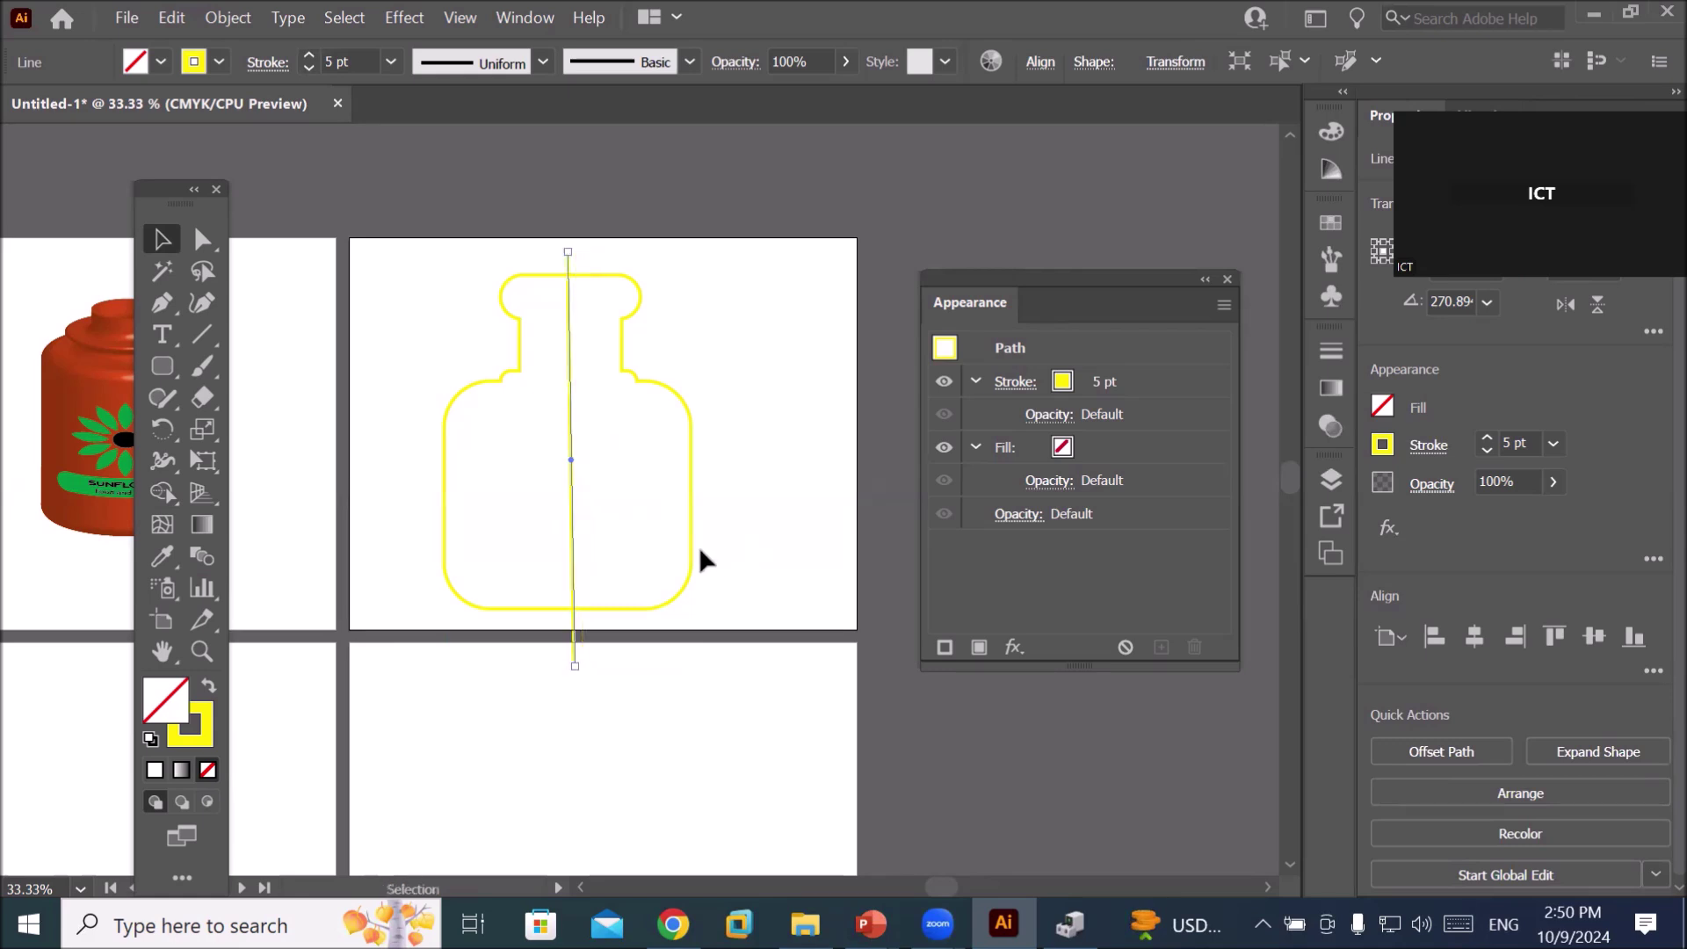
key(Right)
key(Right)
key(Right)
key(Right)
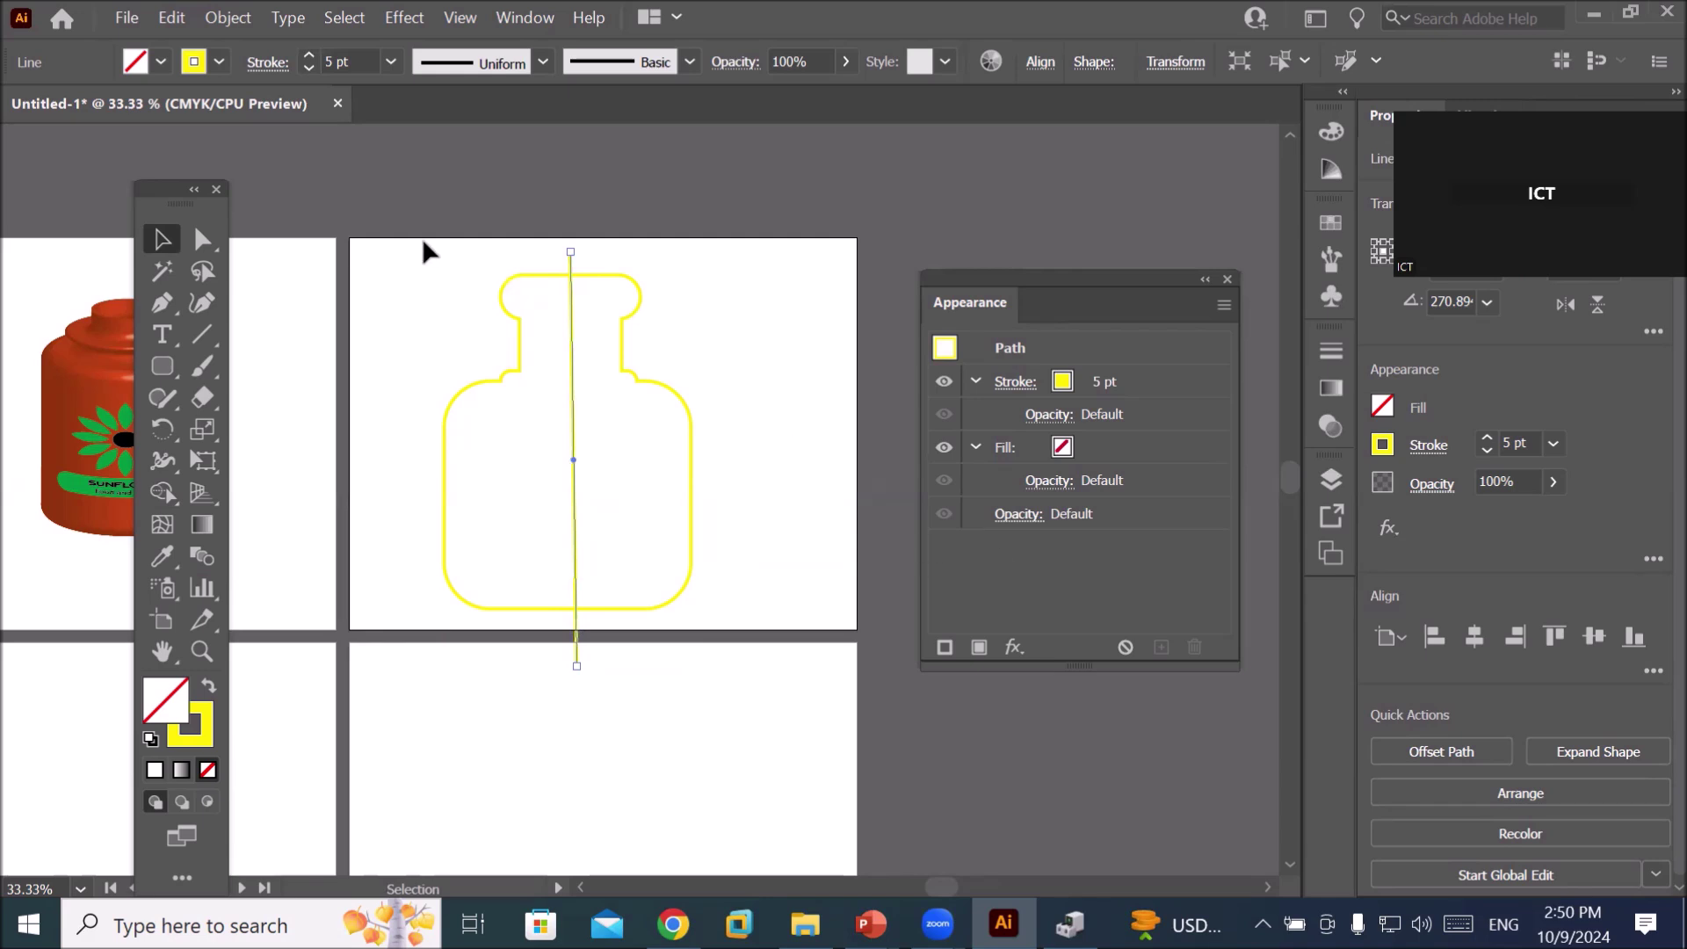
drag(415, 214, 745, 727)
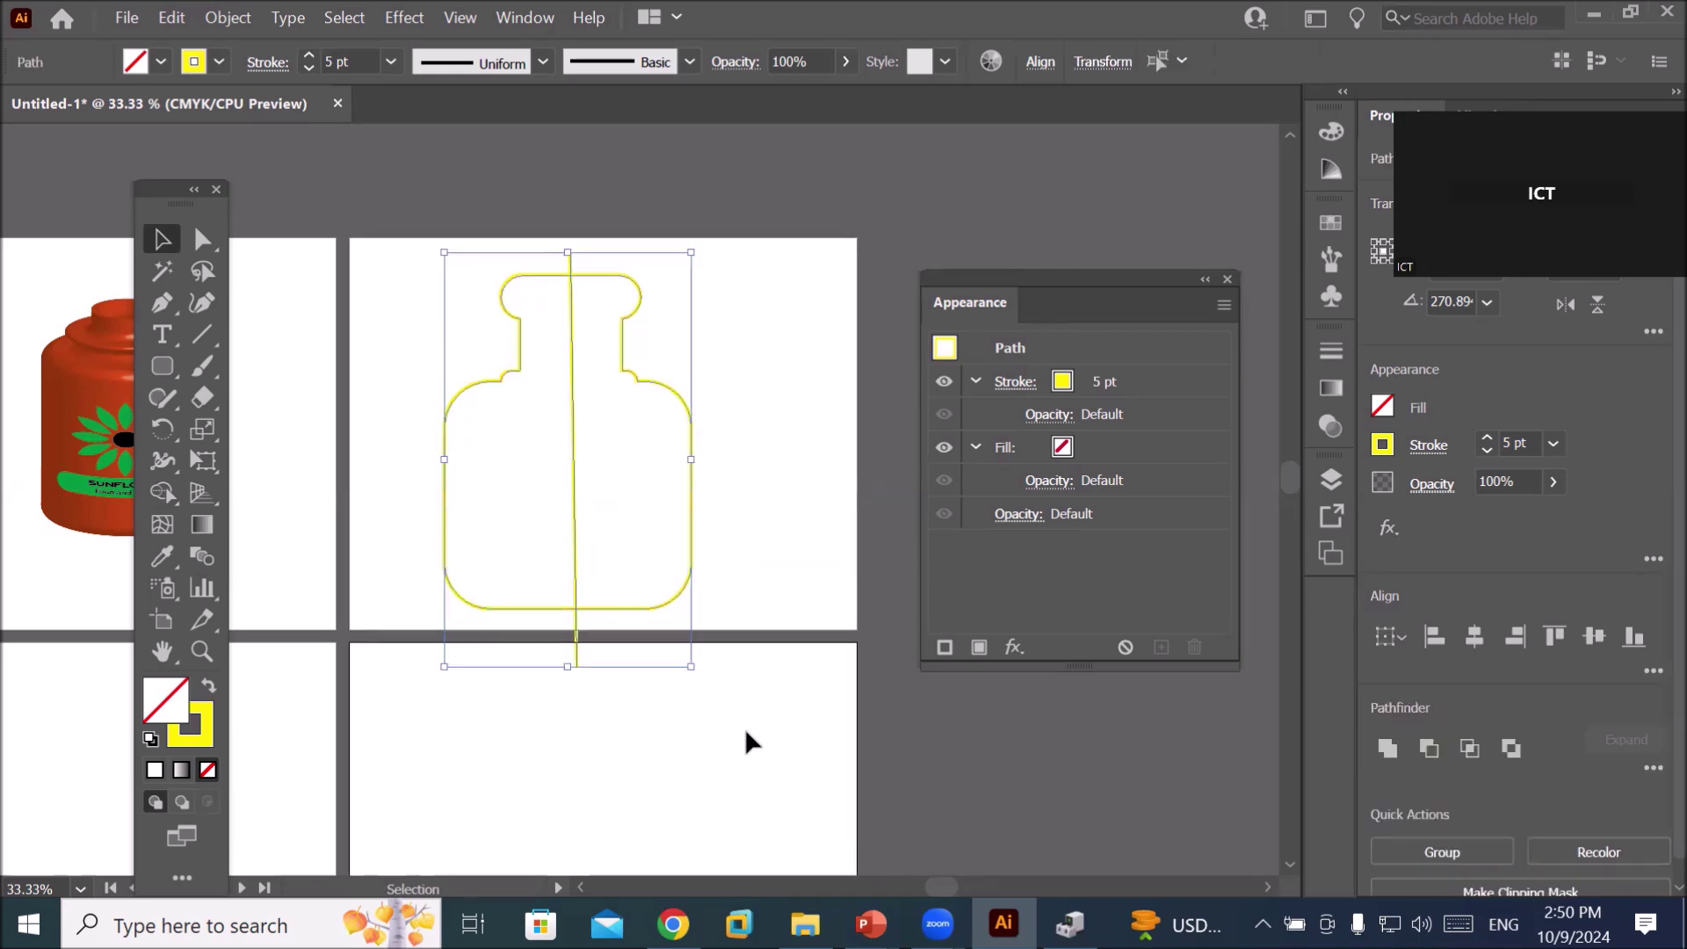
click(231, 18)
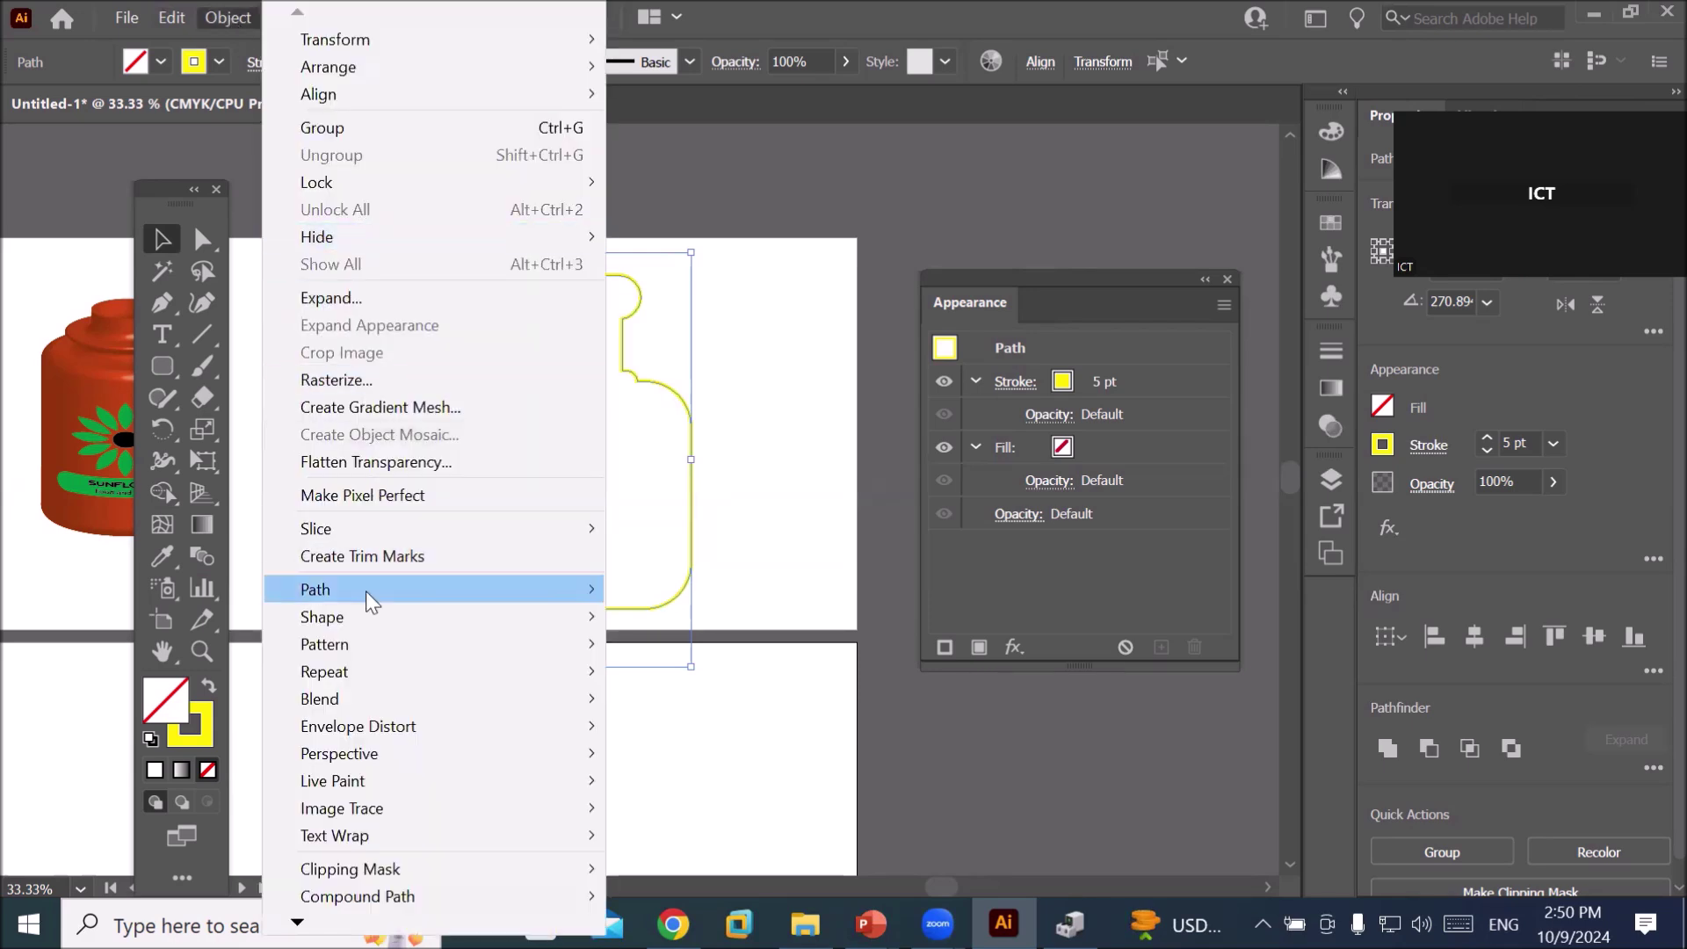
mouse_move(314, 589)
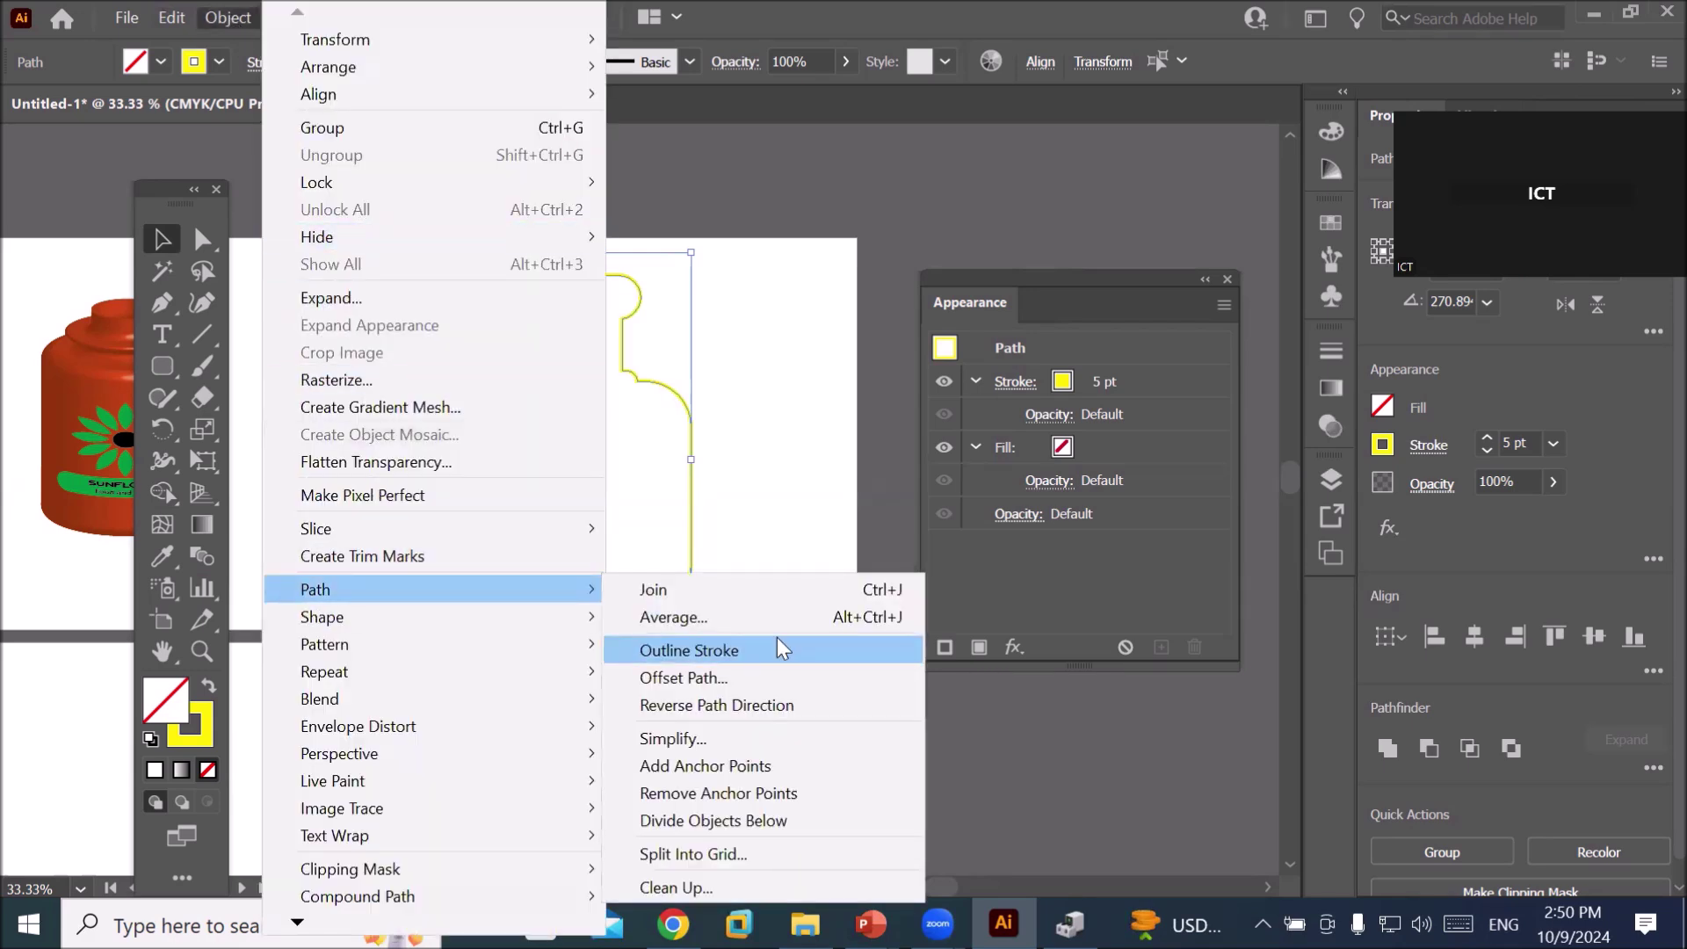
- Try Divide Objects Below, dismiss its warning, and reposition the bottle and line
click(744, 824)
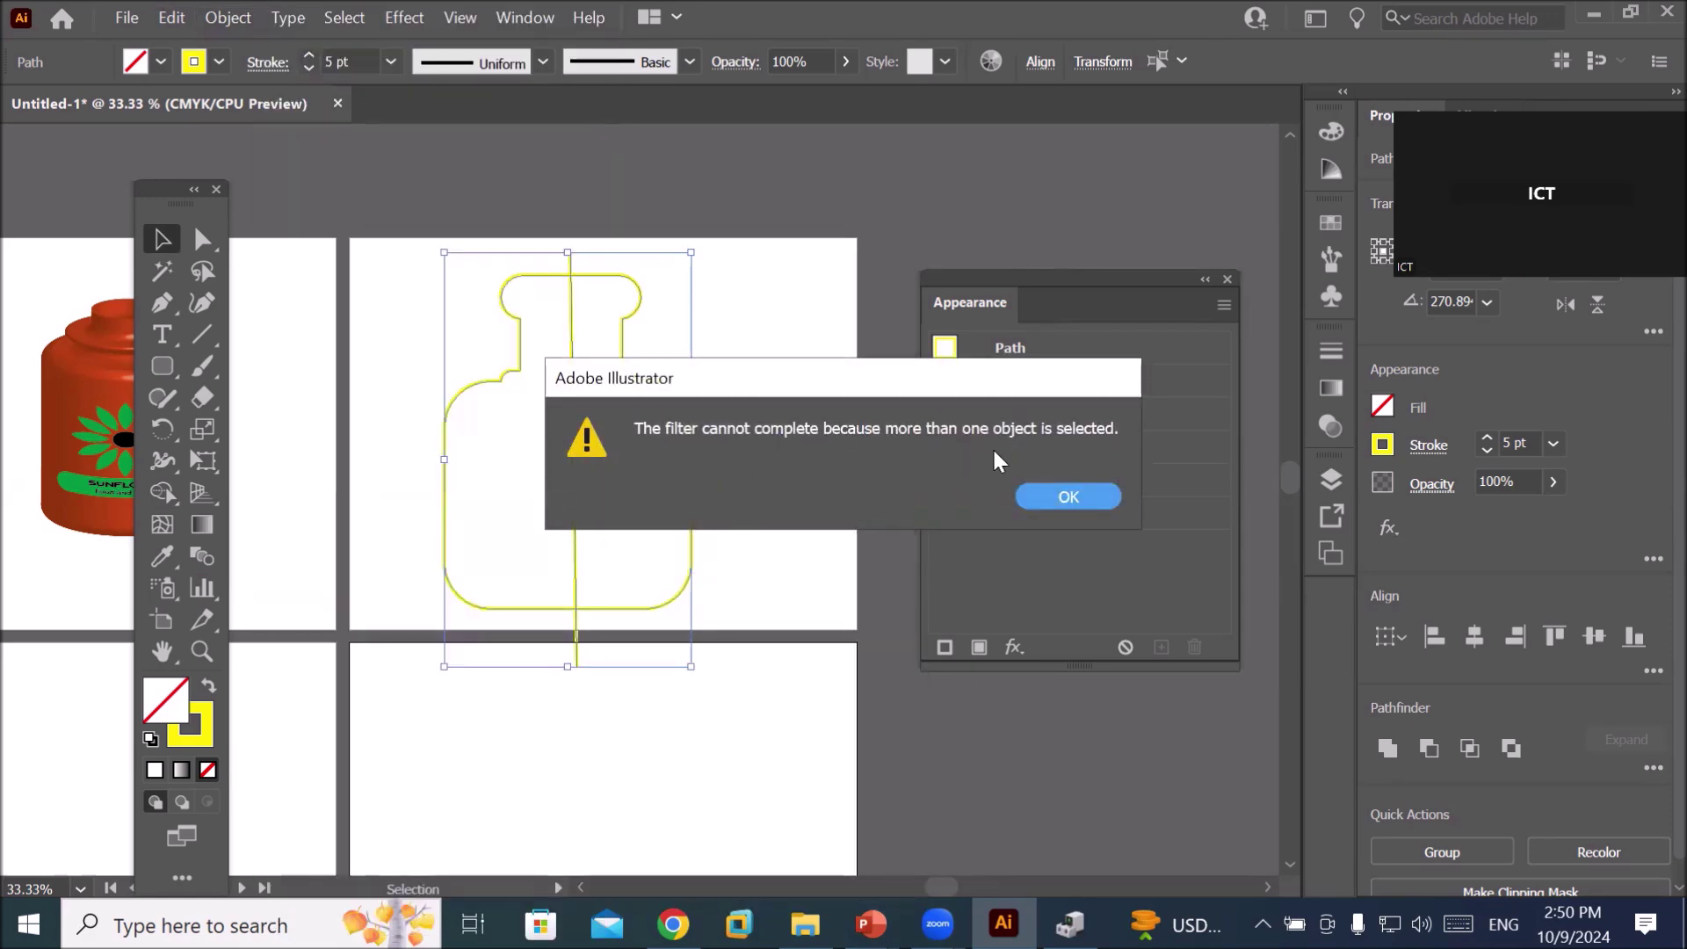
click(1051, 501)
click(771, 534)
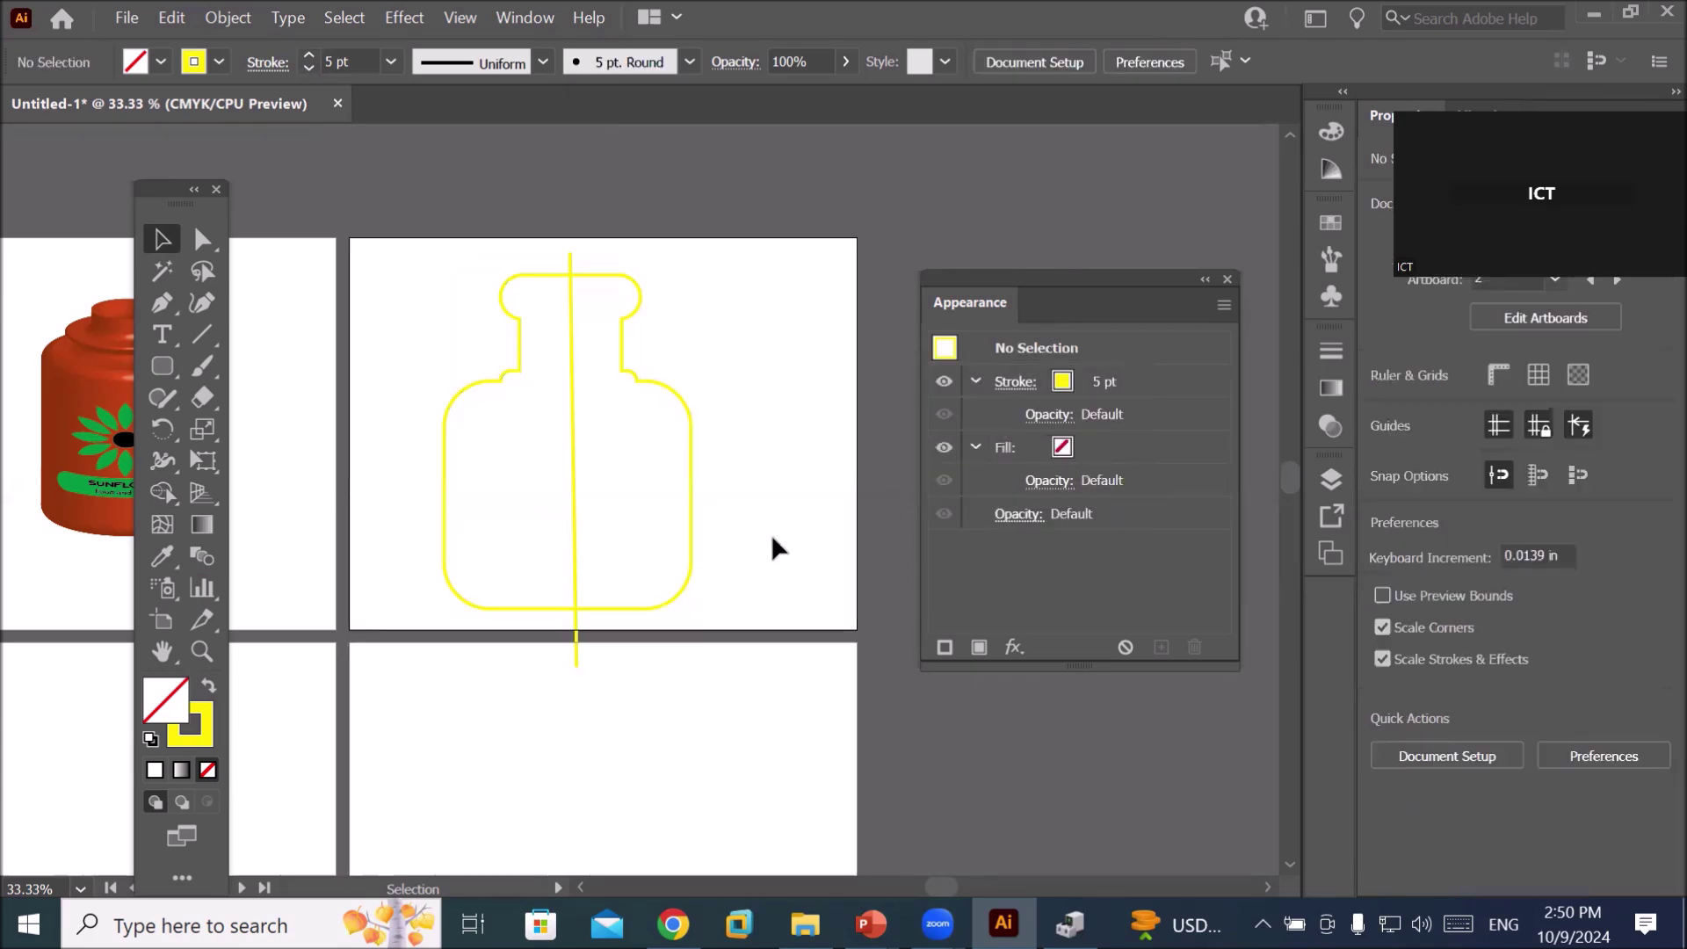
drag(691, 405, 830, 425)
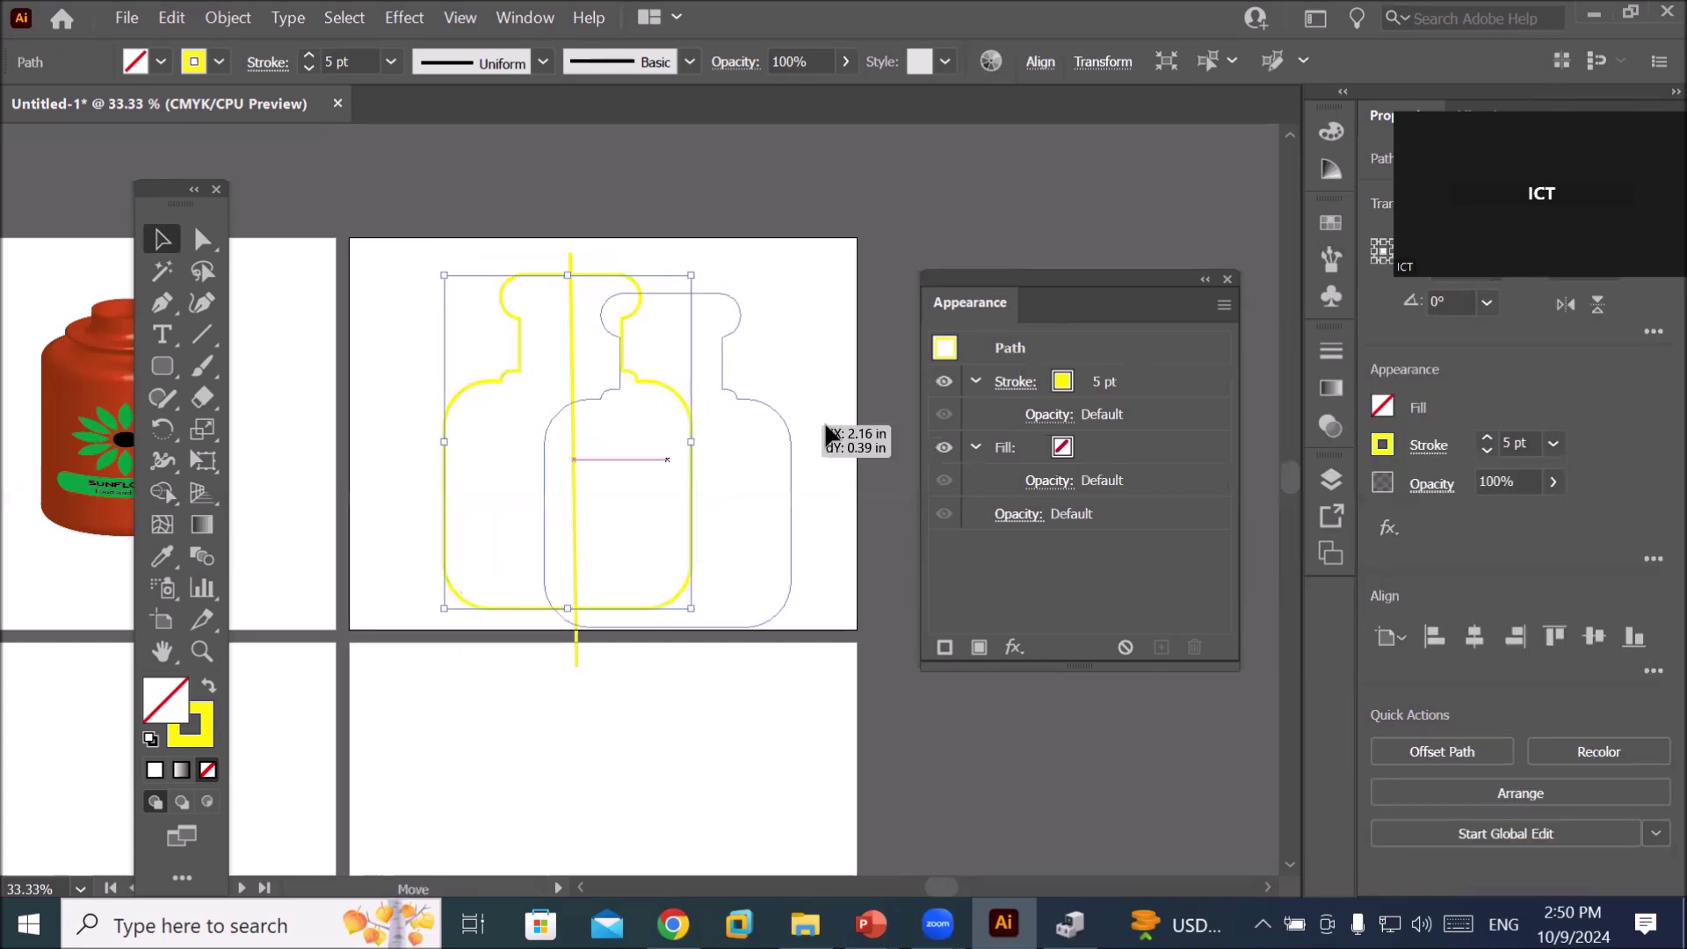
drag(571, 359, 458, 332)
drag(635, 392, 546, 378)
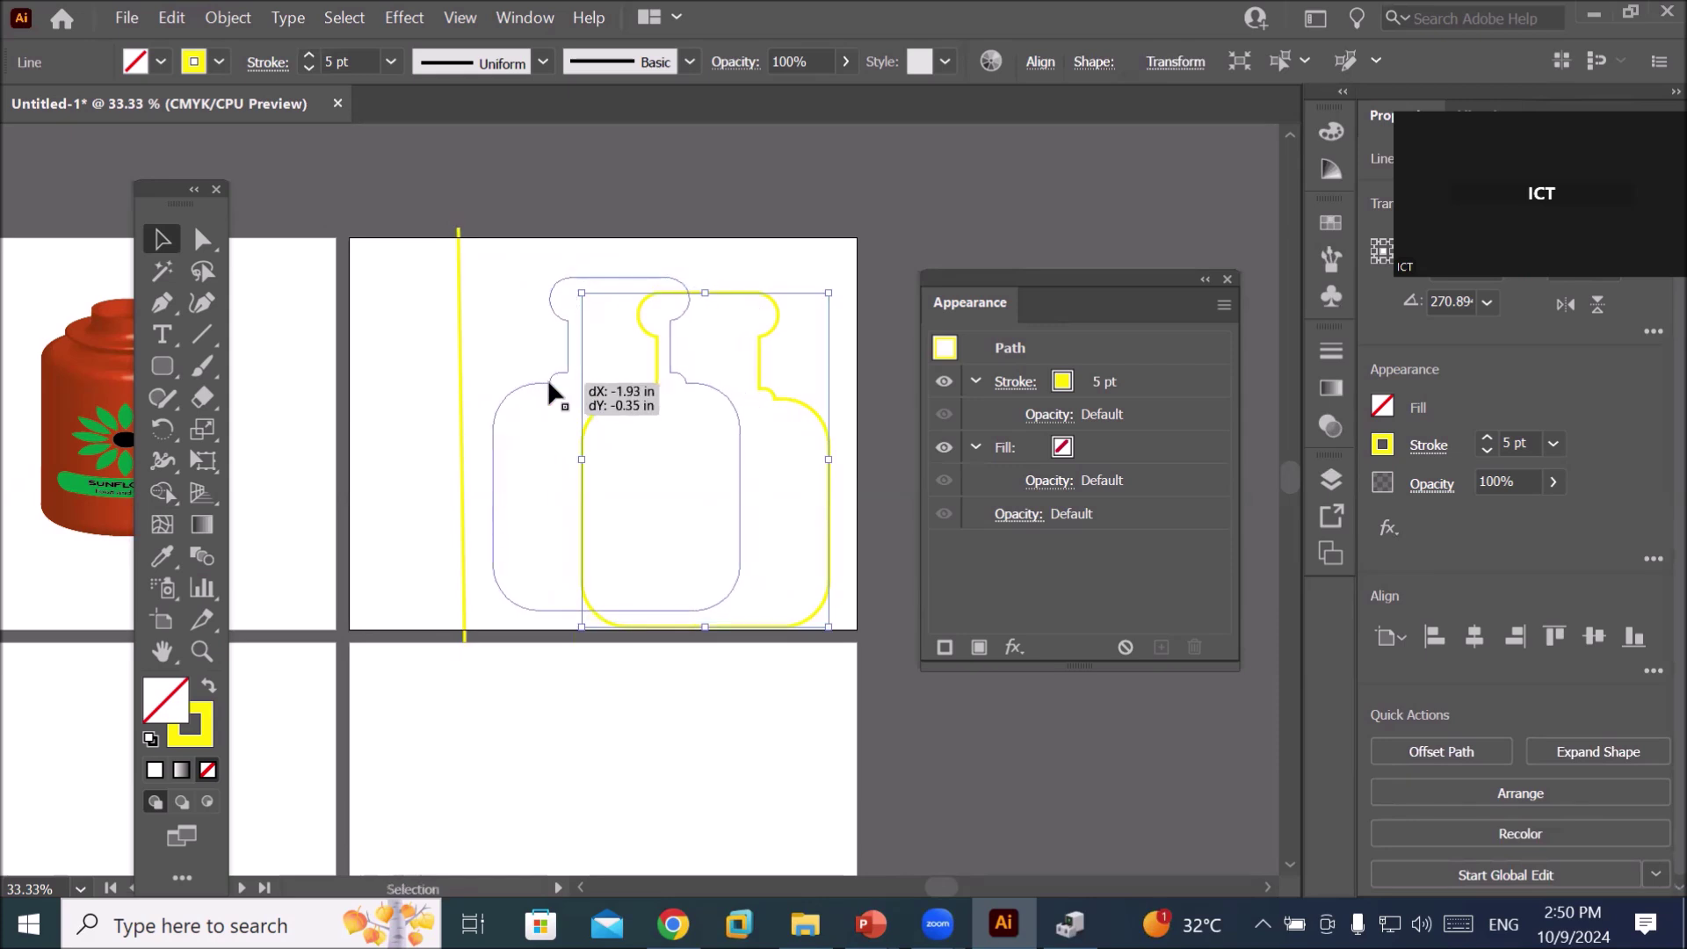
- Give the line a red stroke, place it down the bottle's centre, and select both
click(459, 511)
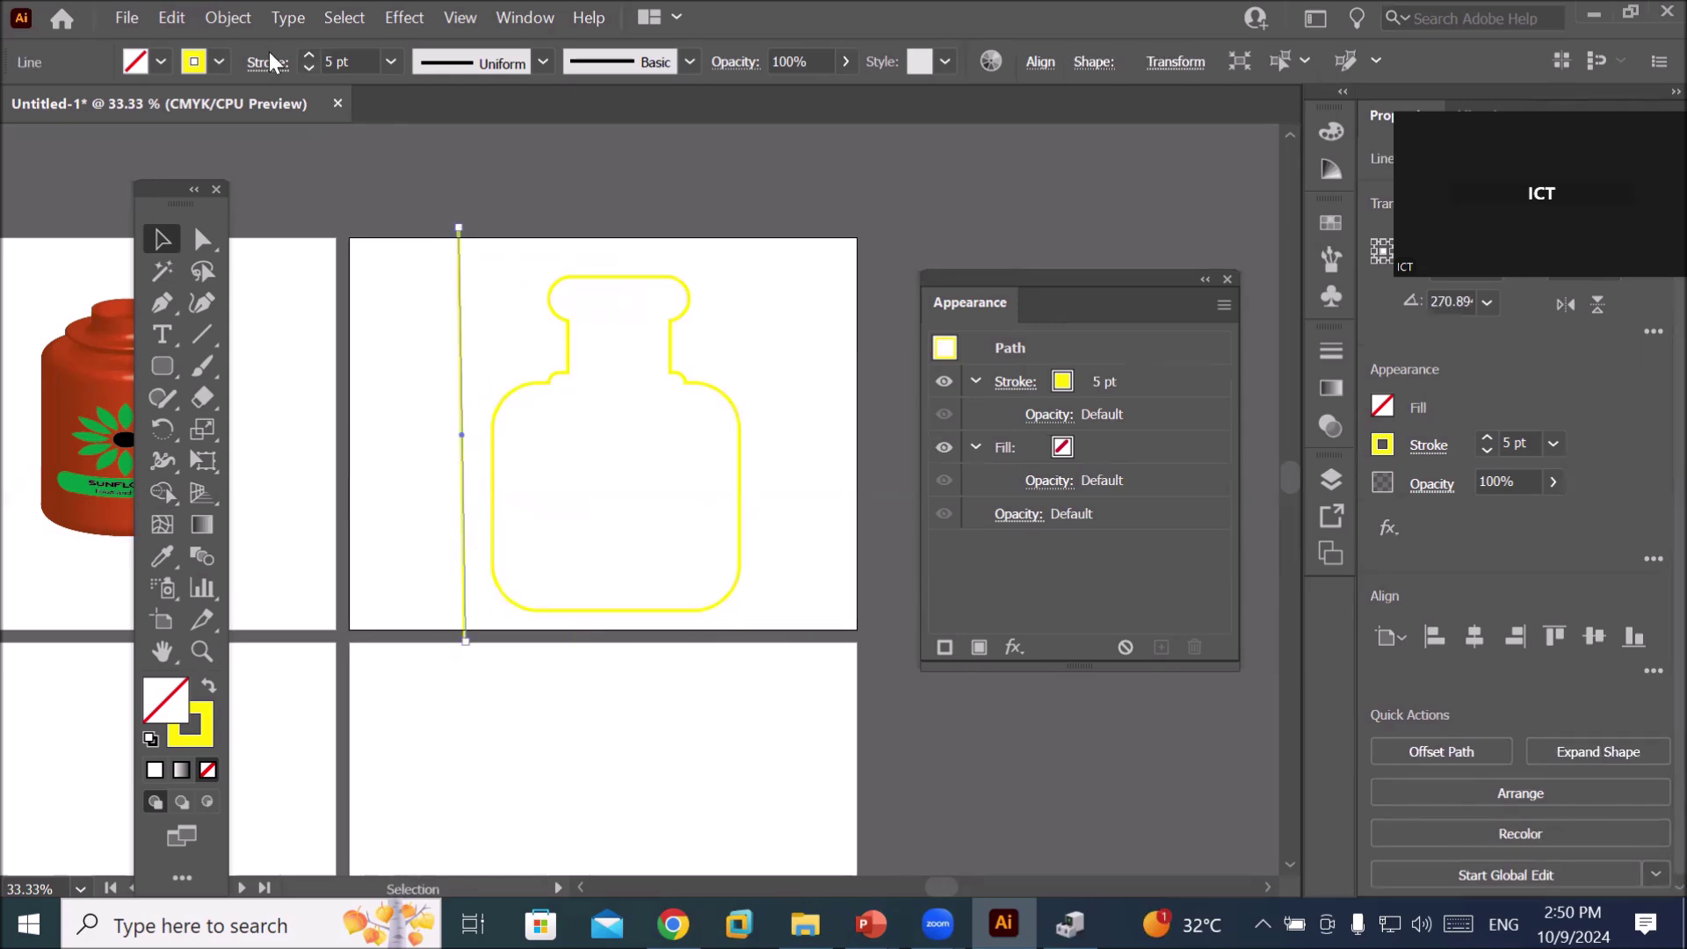
click(215, 61)
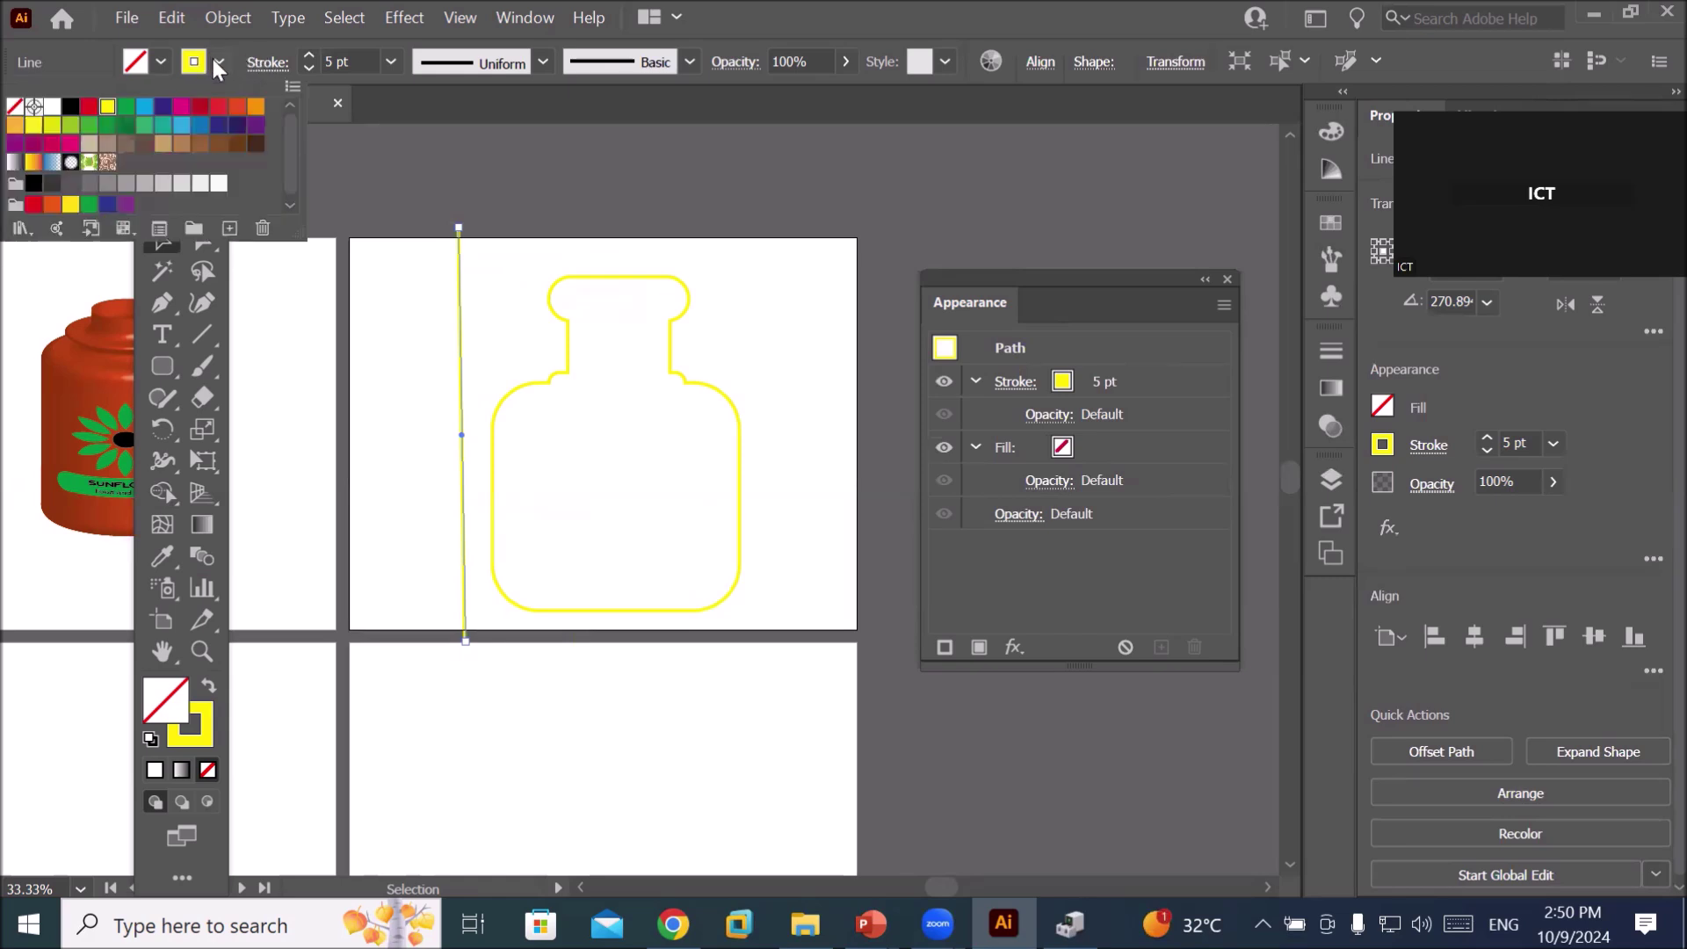
click(89, 106)
click(458, 443)
drag(457, 434, 617, 430)
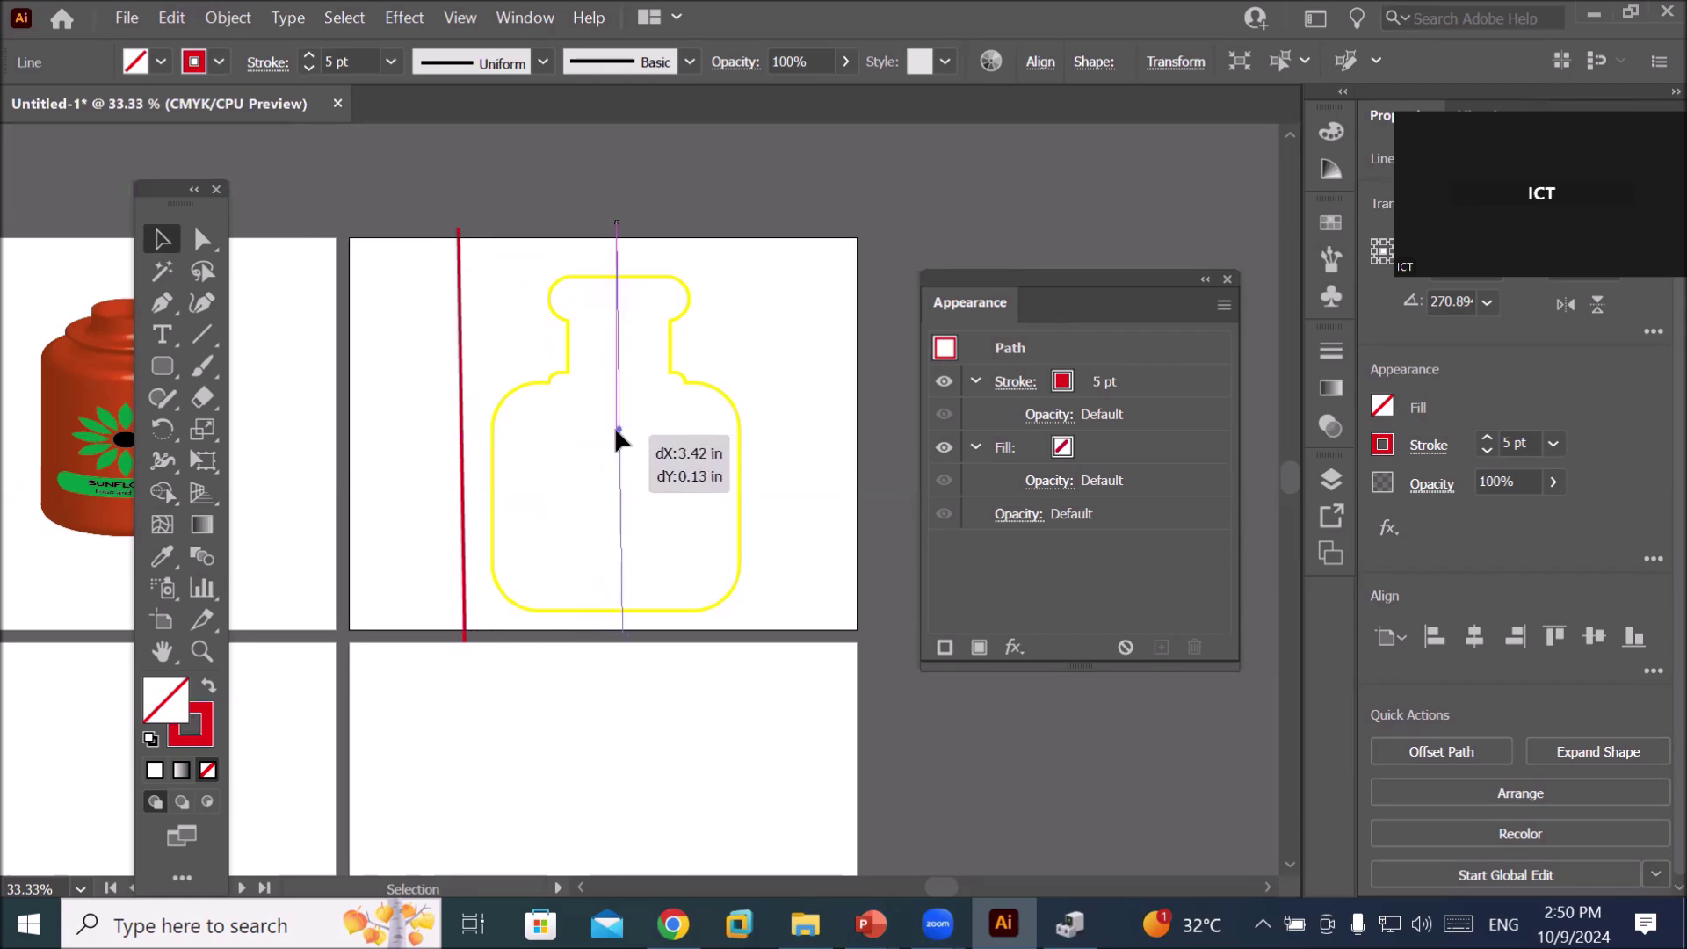
drag(616, 429, 617, 429)
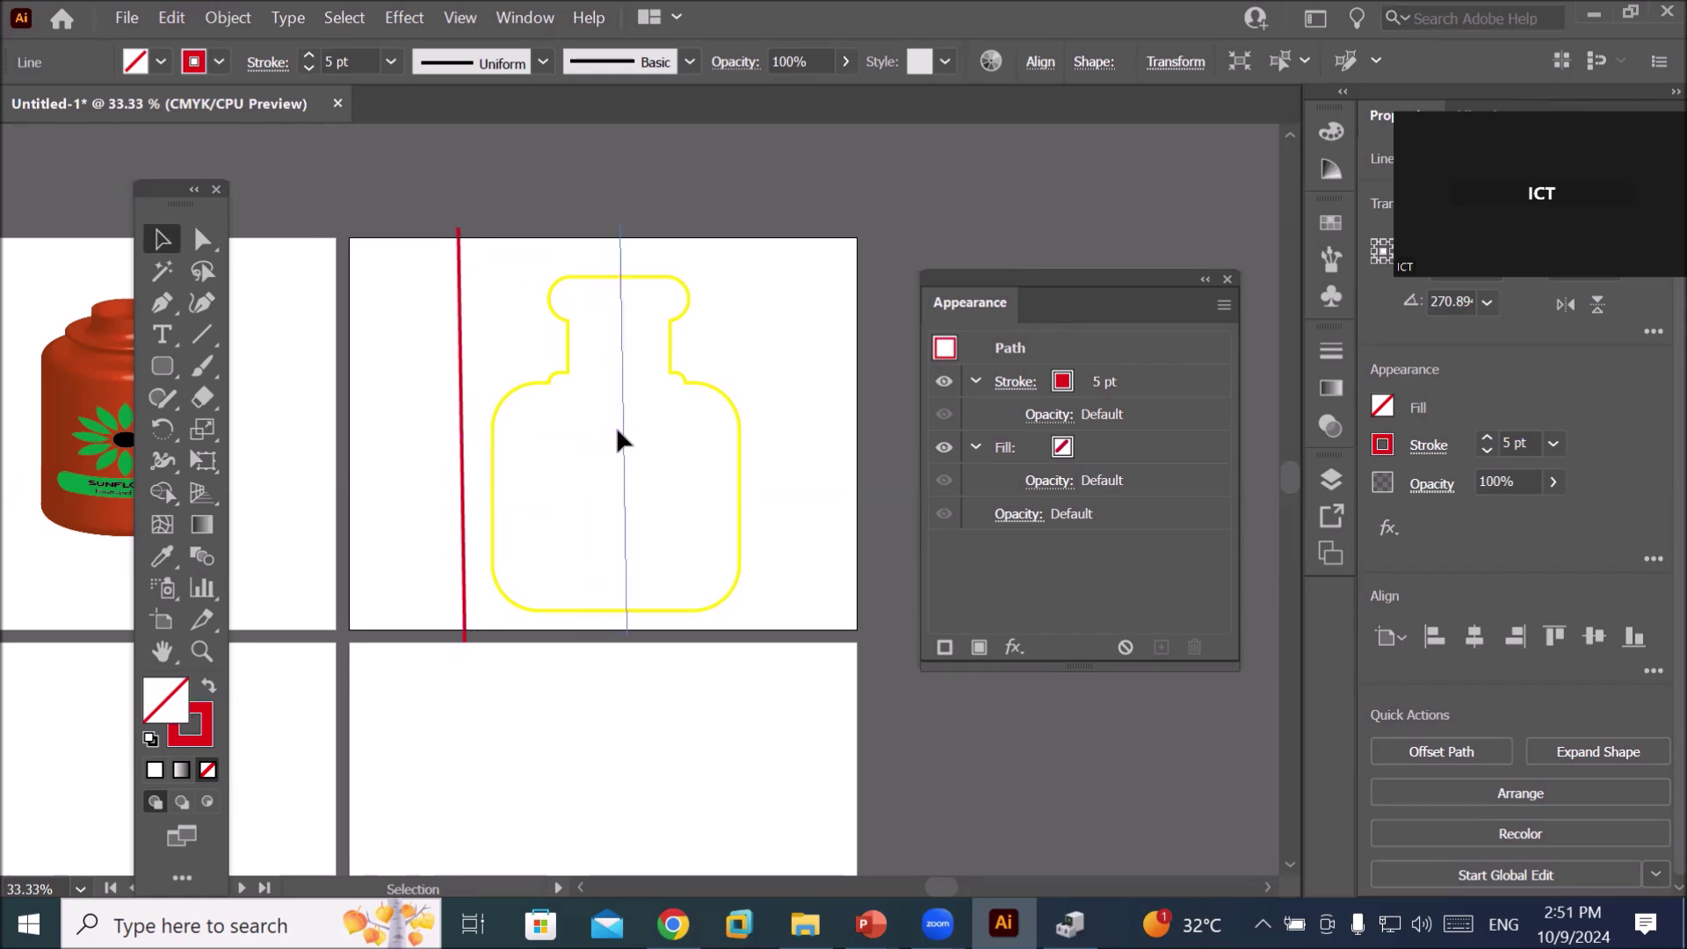
click(413, 246)
drag(422, 187, 813, 703)
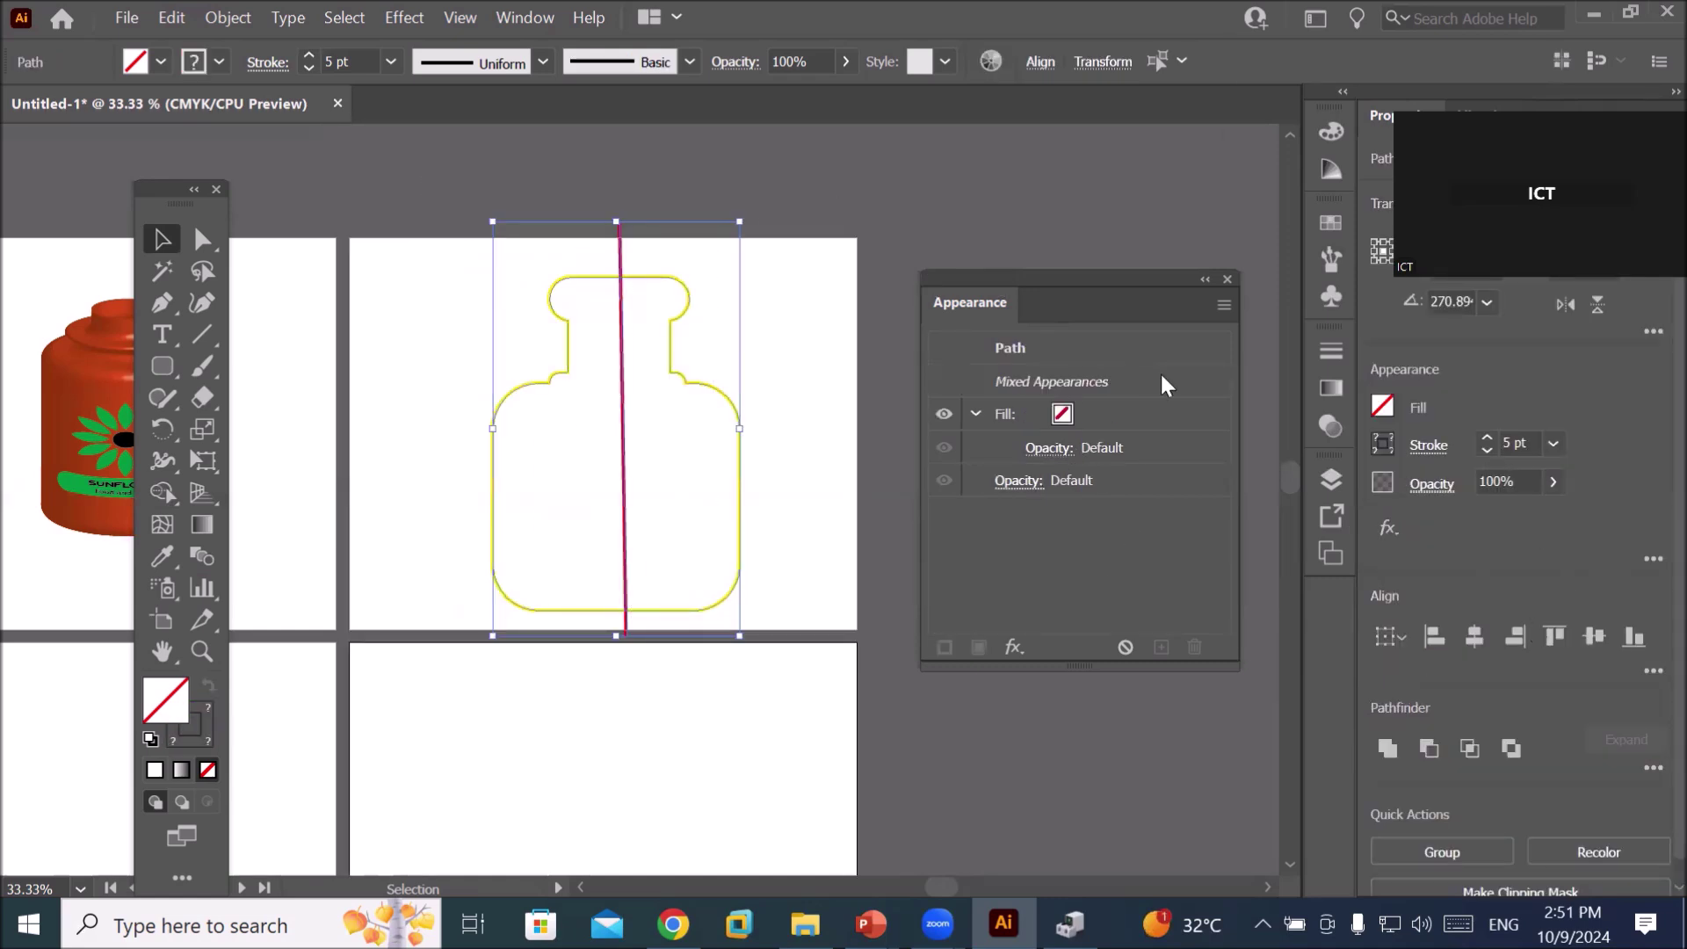
click(525, 20)
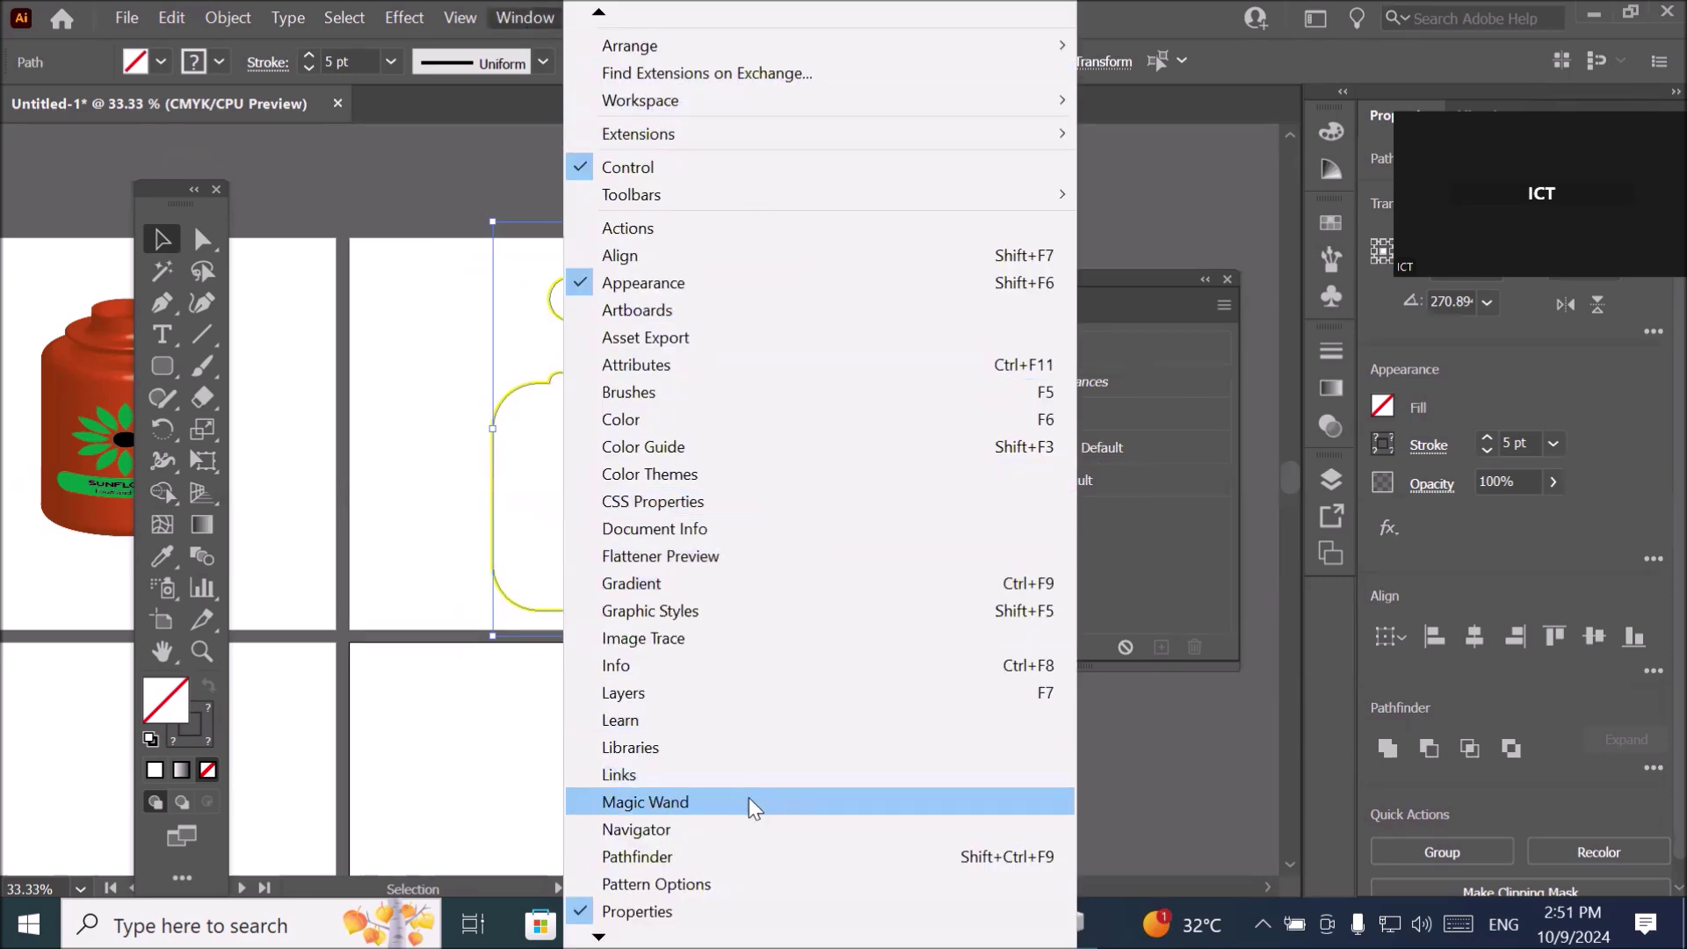
- Divide the bottle with Pathfinder, ungroup the halves, and test-delete the left half
click(694, 856)
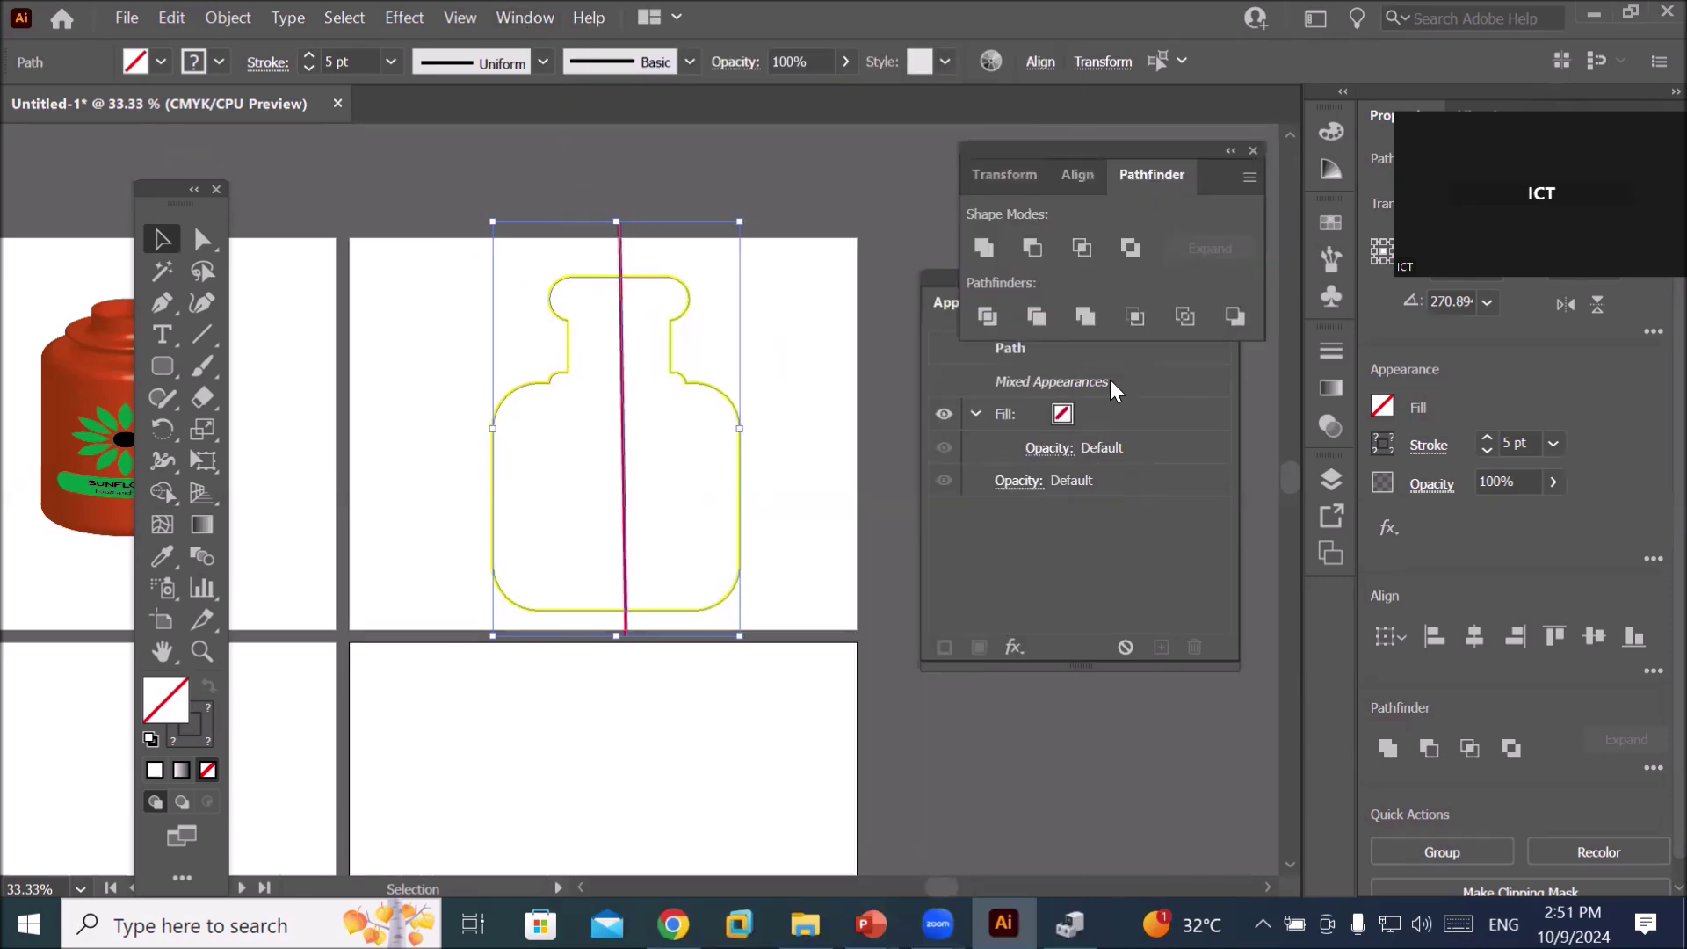
click(988, 317)
click(778, 446)
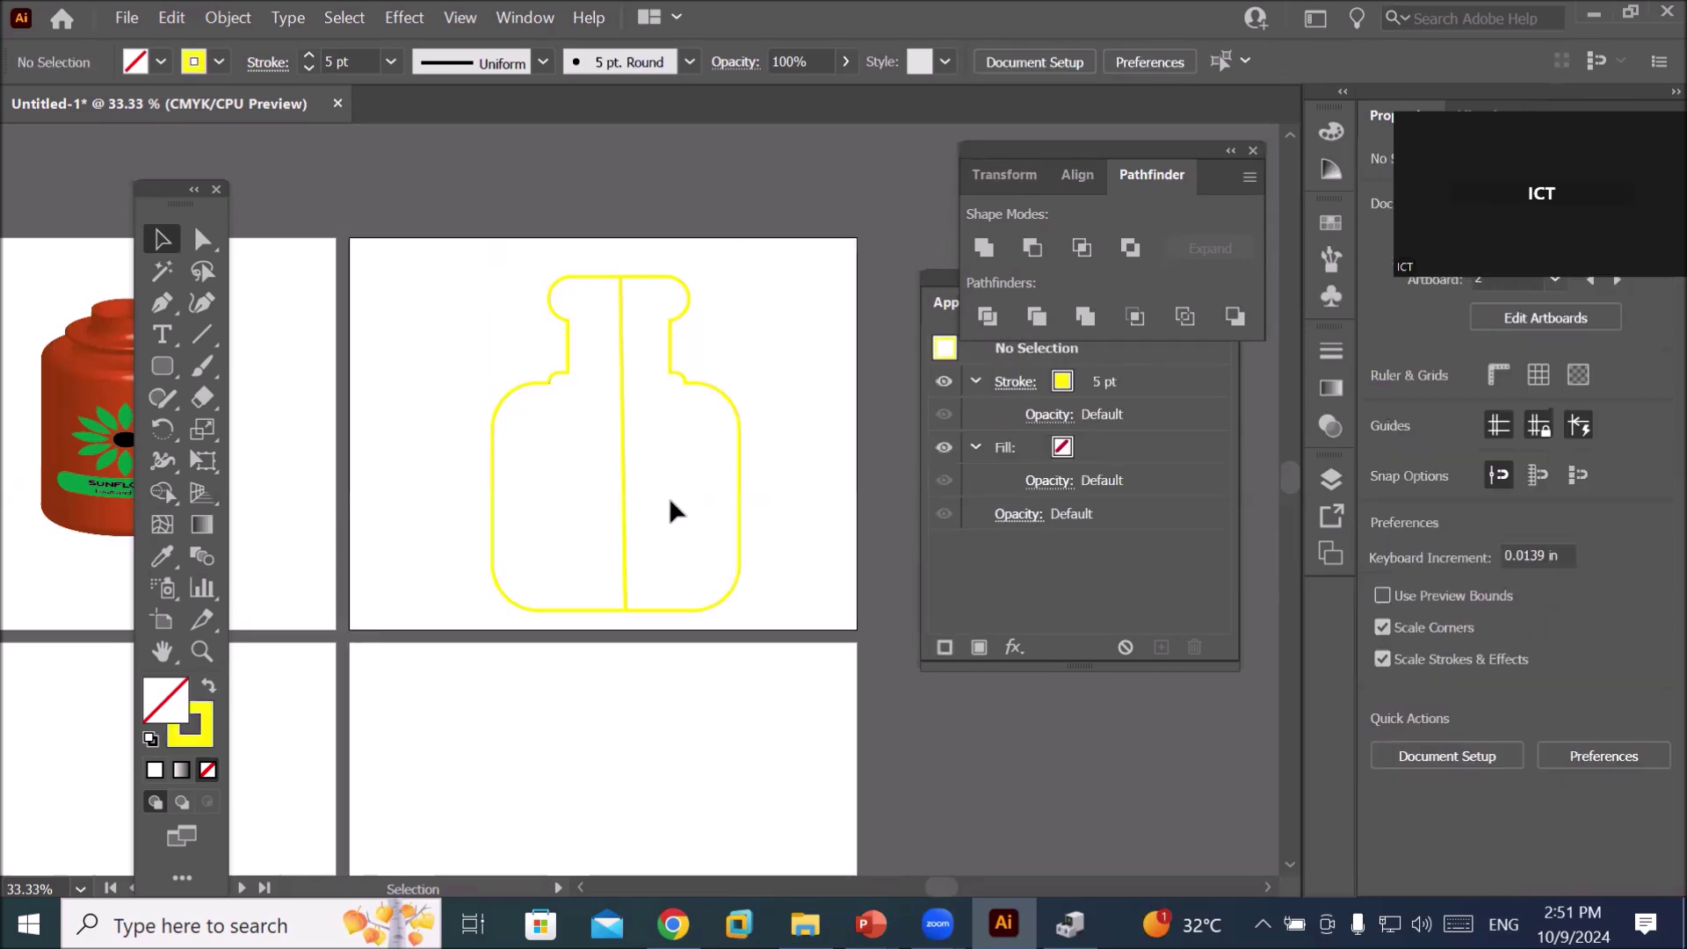
right_click(622, 533)
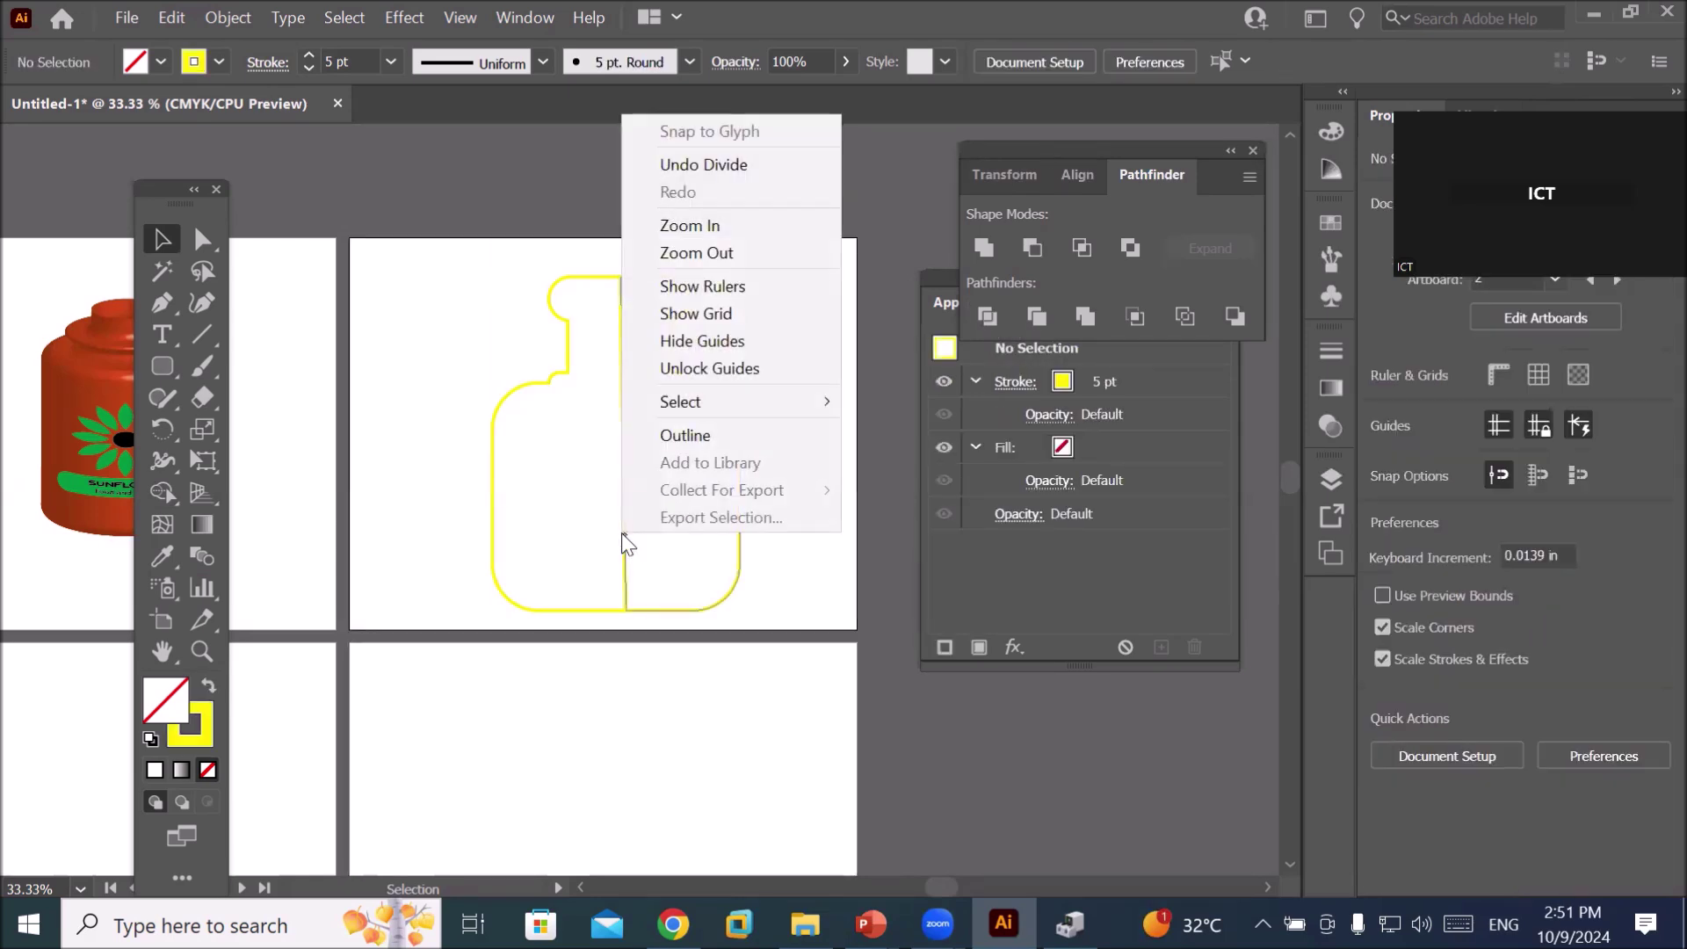
click(537, 535)
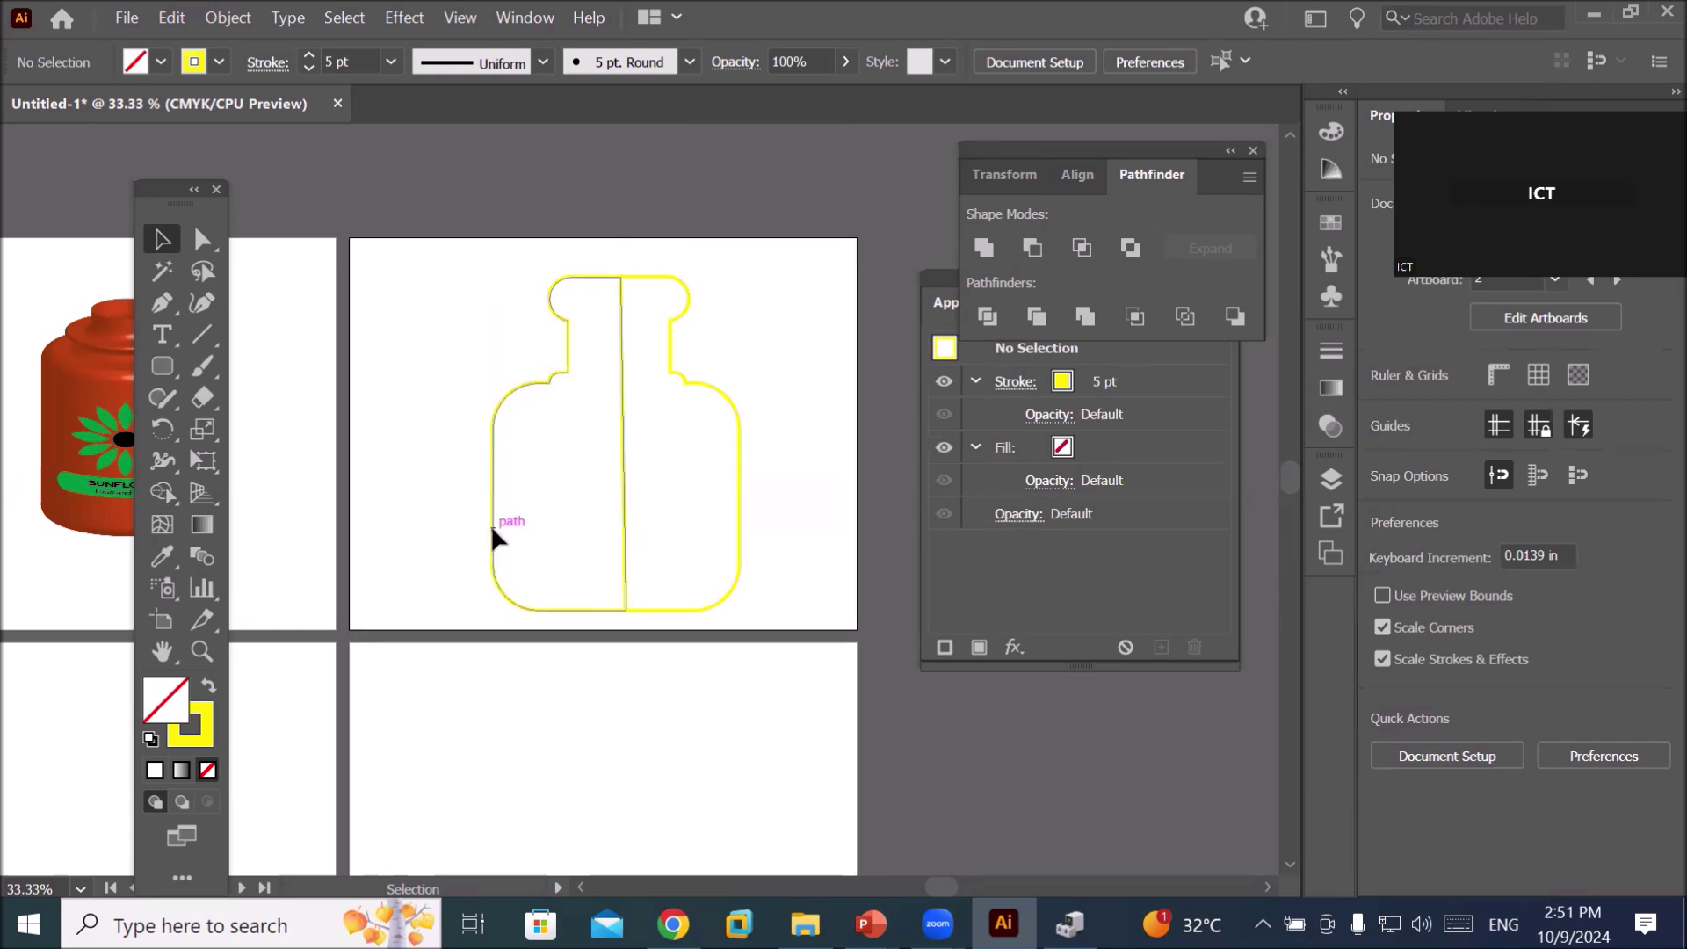
drag(490, 536, 412, 536)
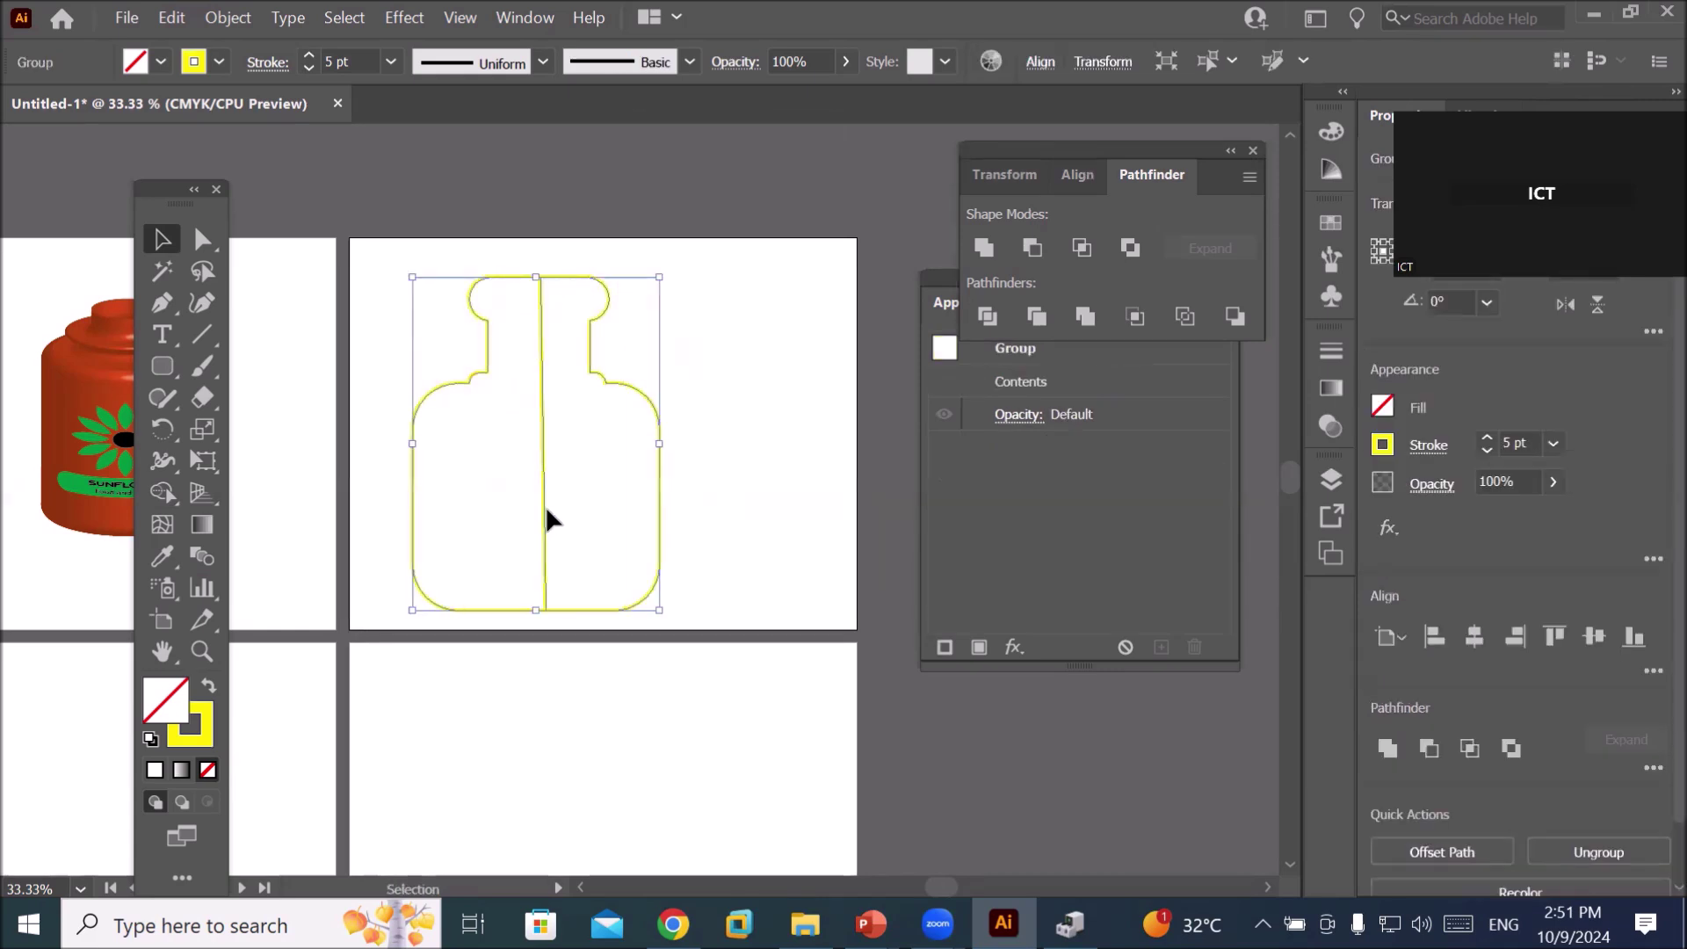
right_click(544, 510)
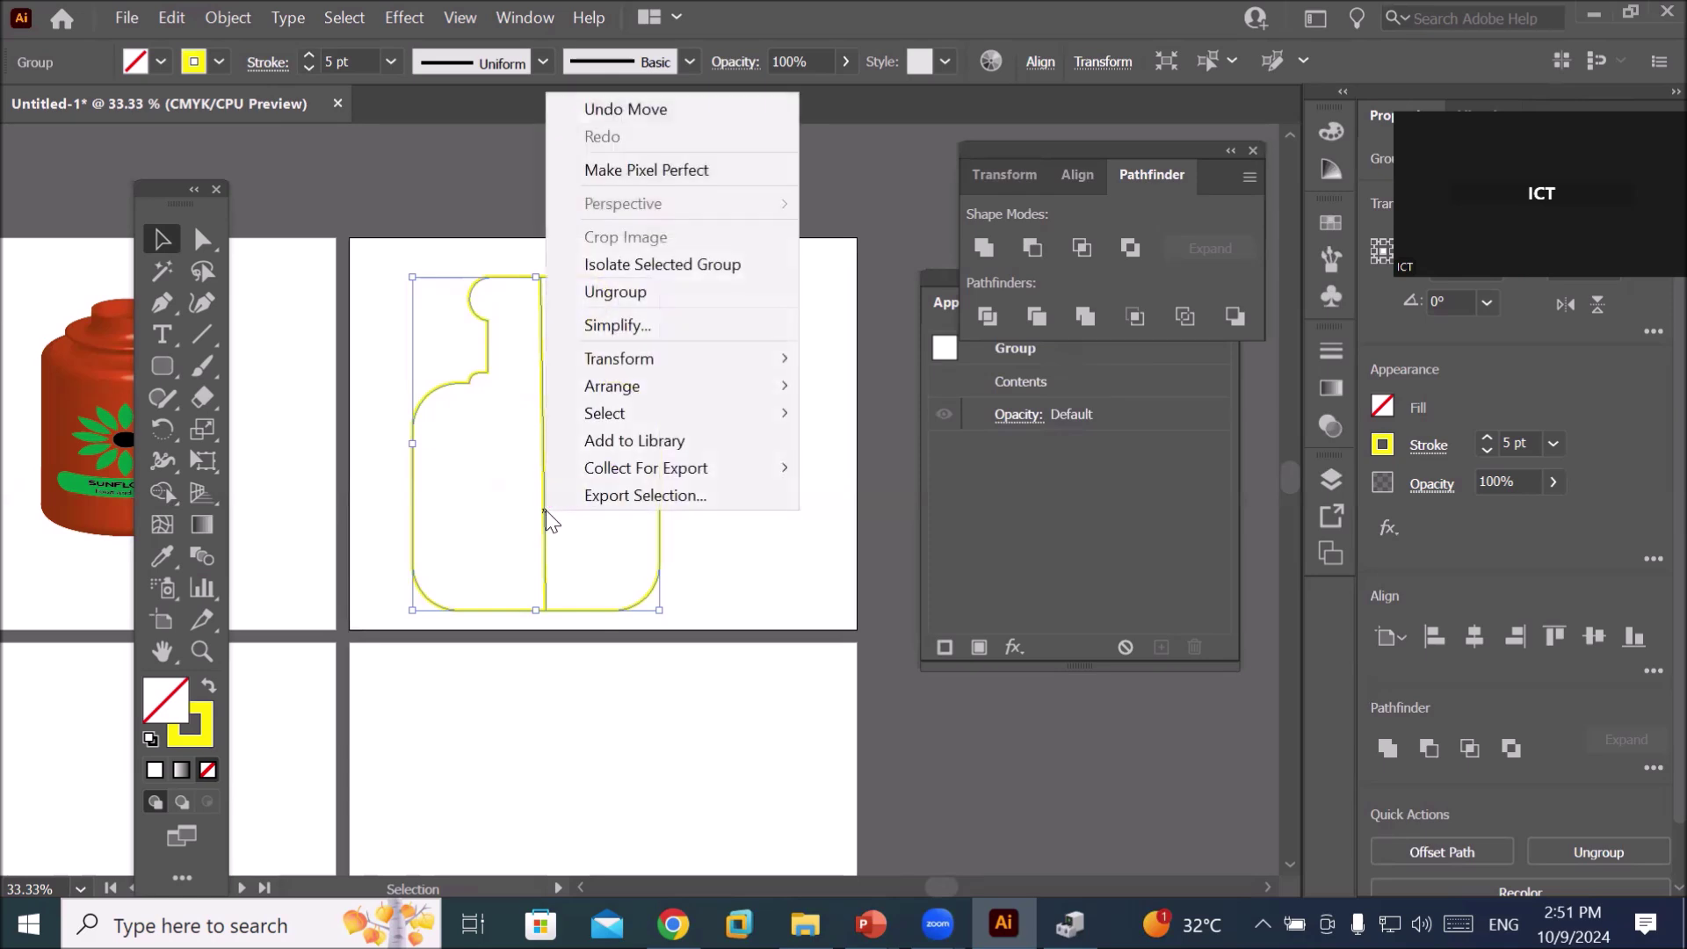
click(626, 293)
click(710, 360)
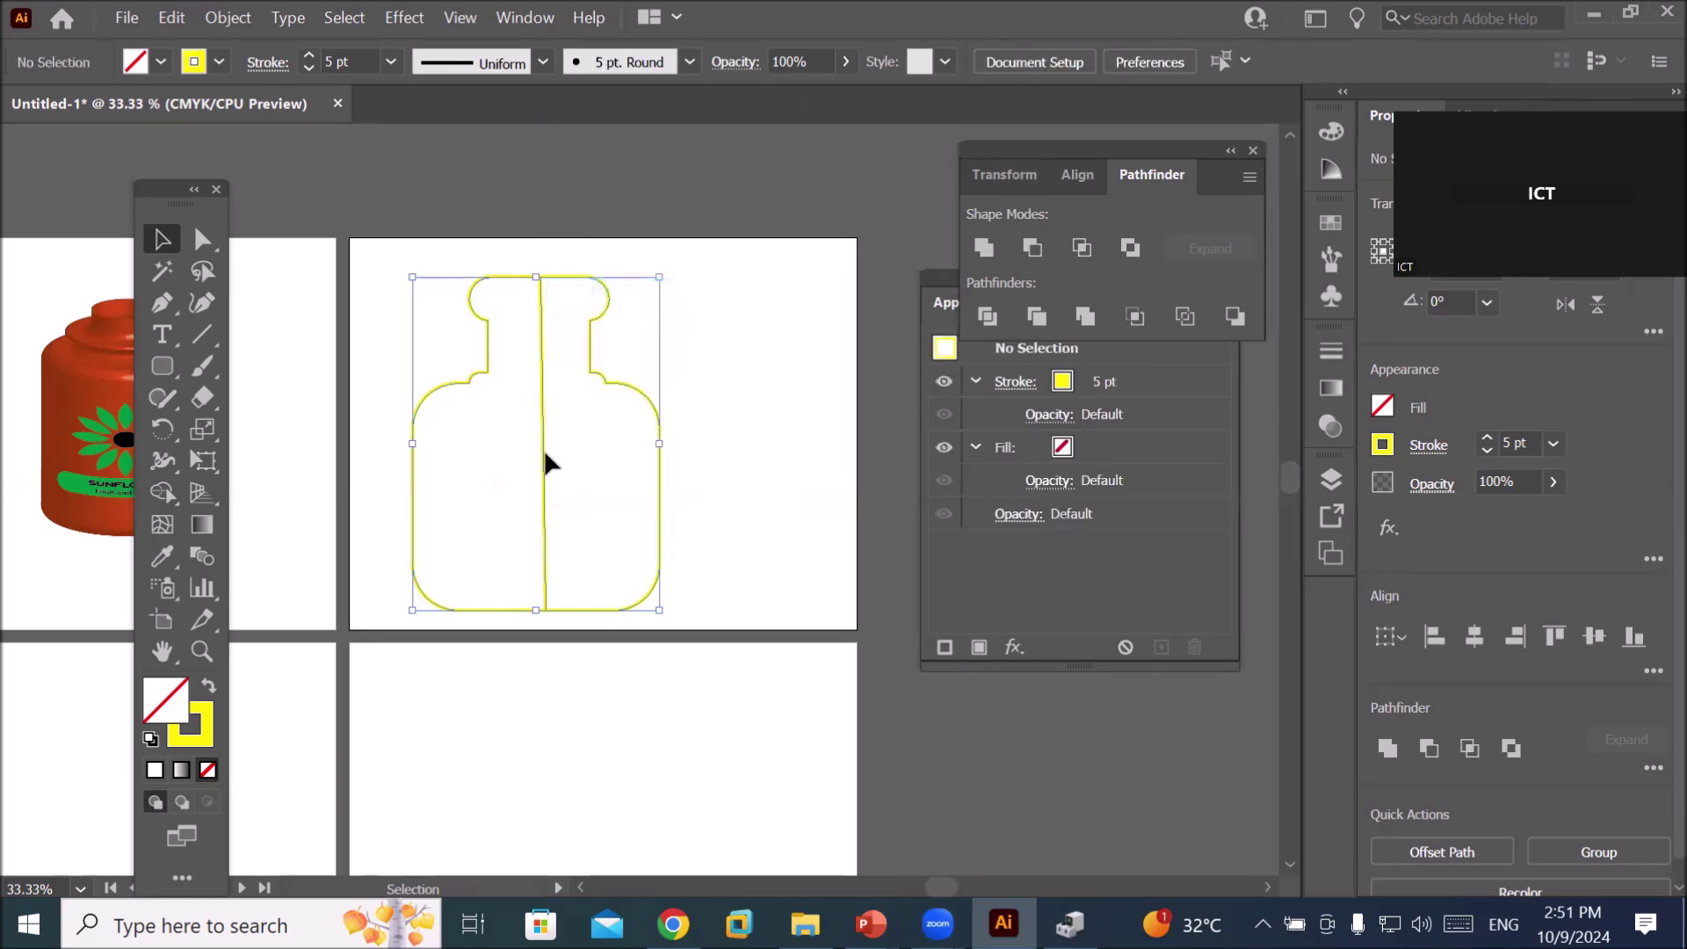
drag(409, 494, 327, 528)
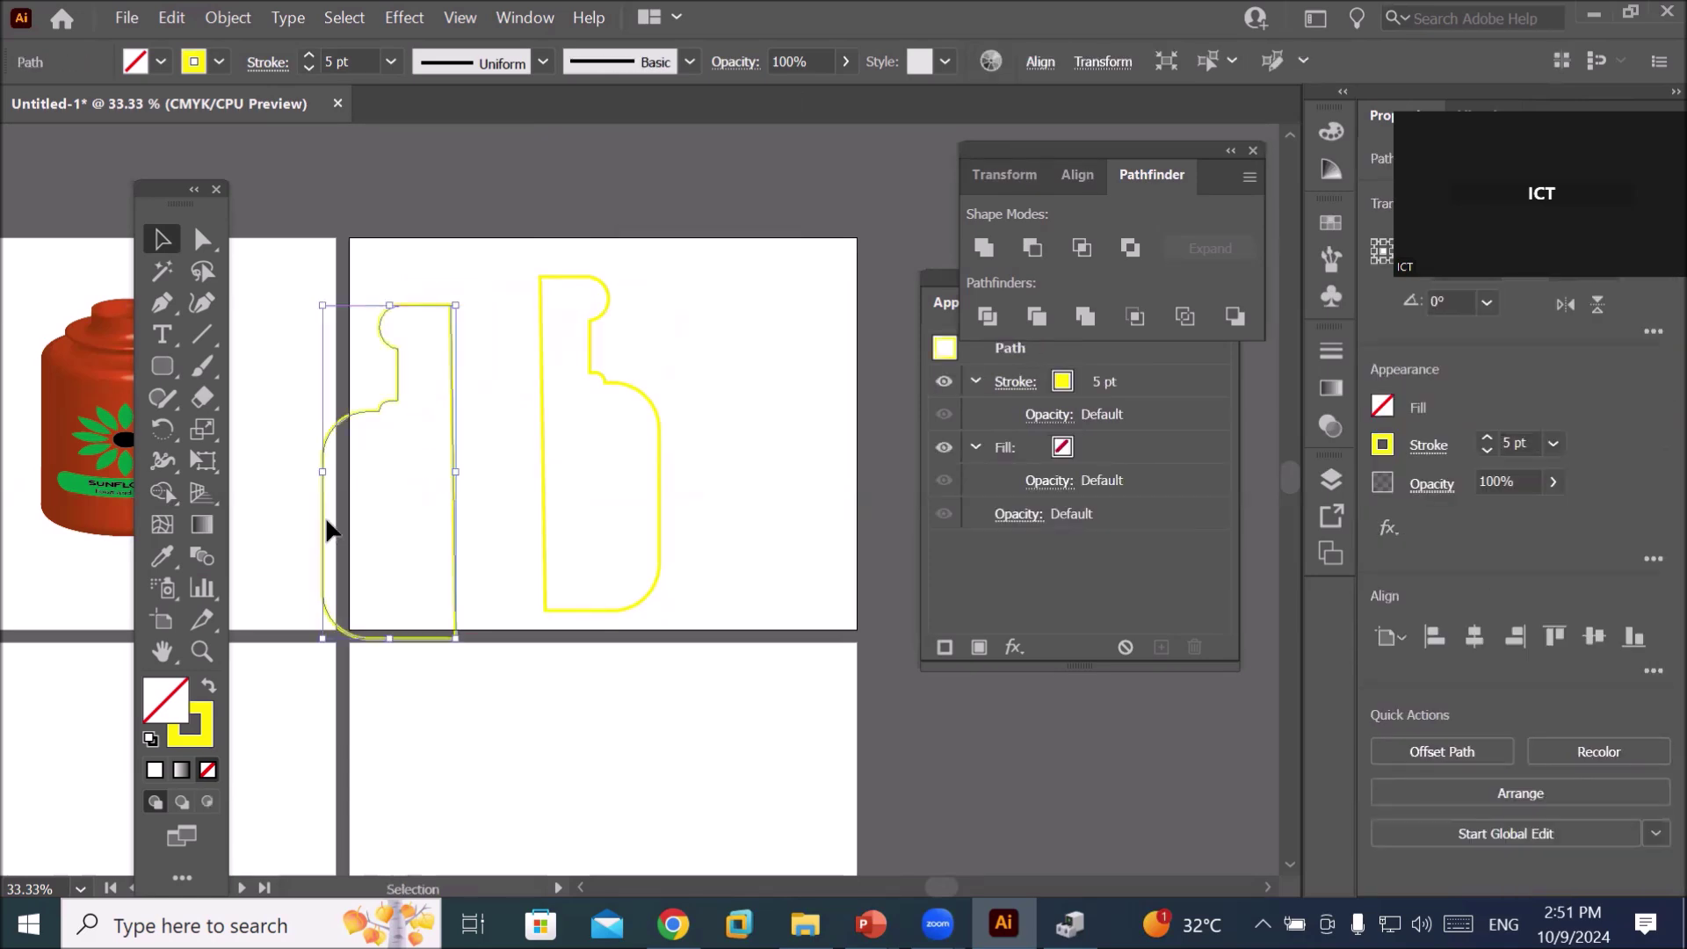
key(Delete)
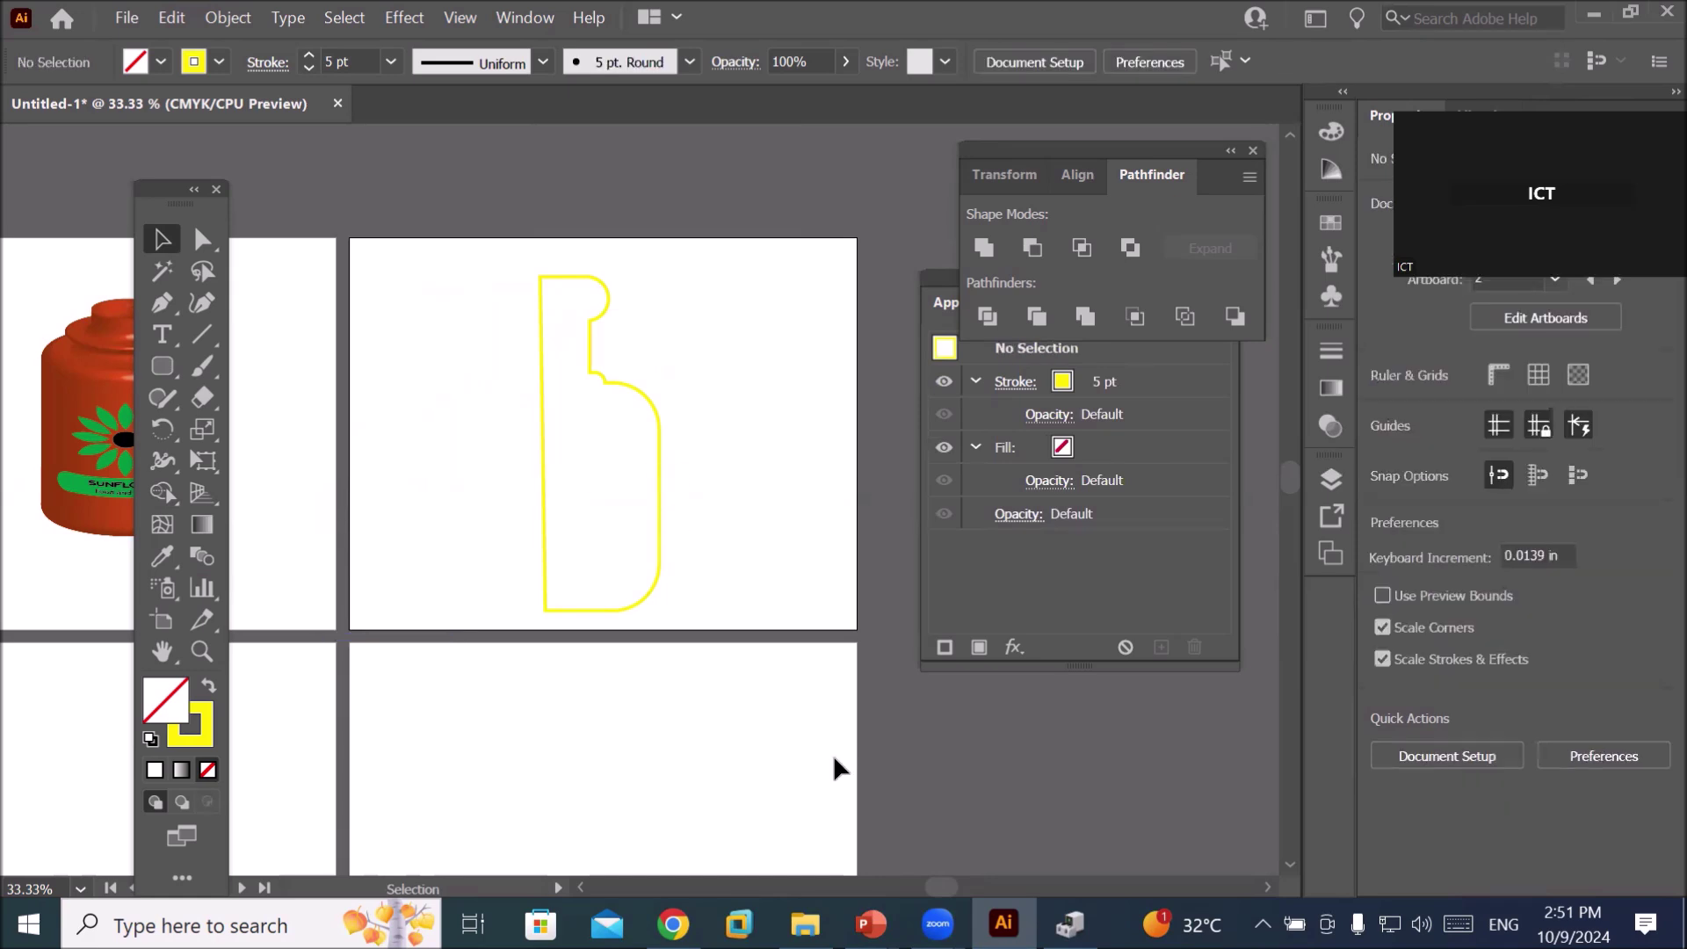
- Undo back to the whole bottle, remove the red line, and select the bottle outline
key(ctrl+z)
key(ctrl+z)
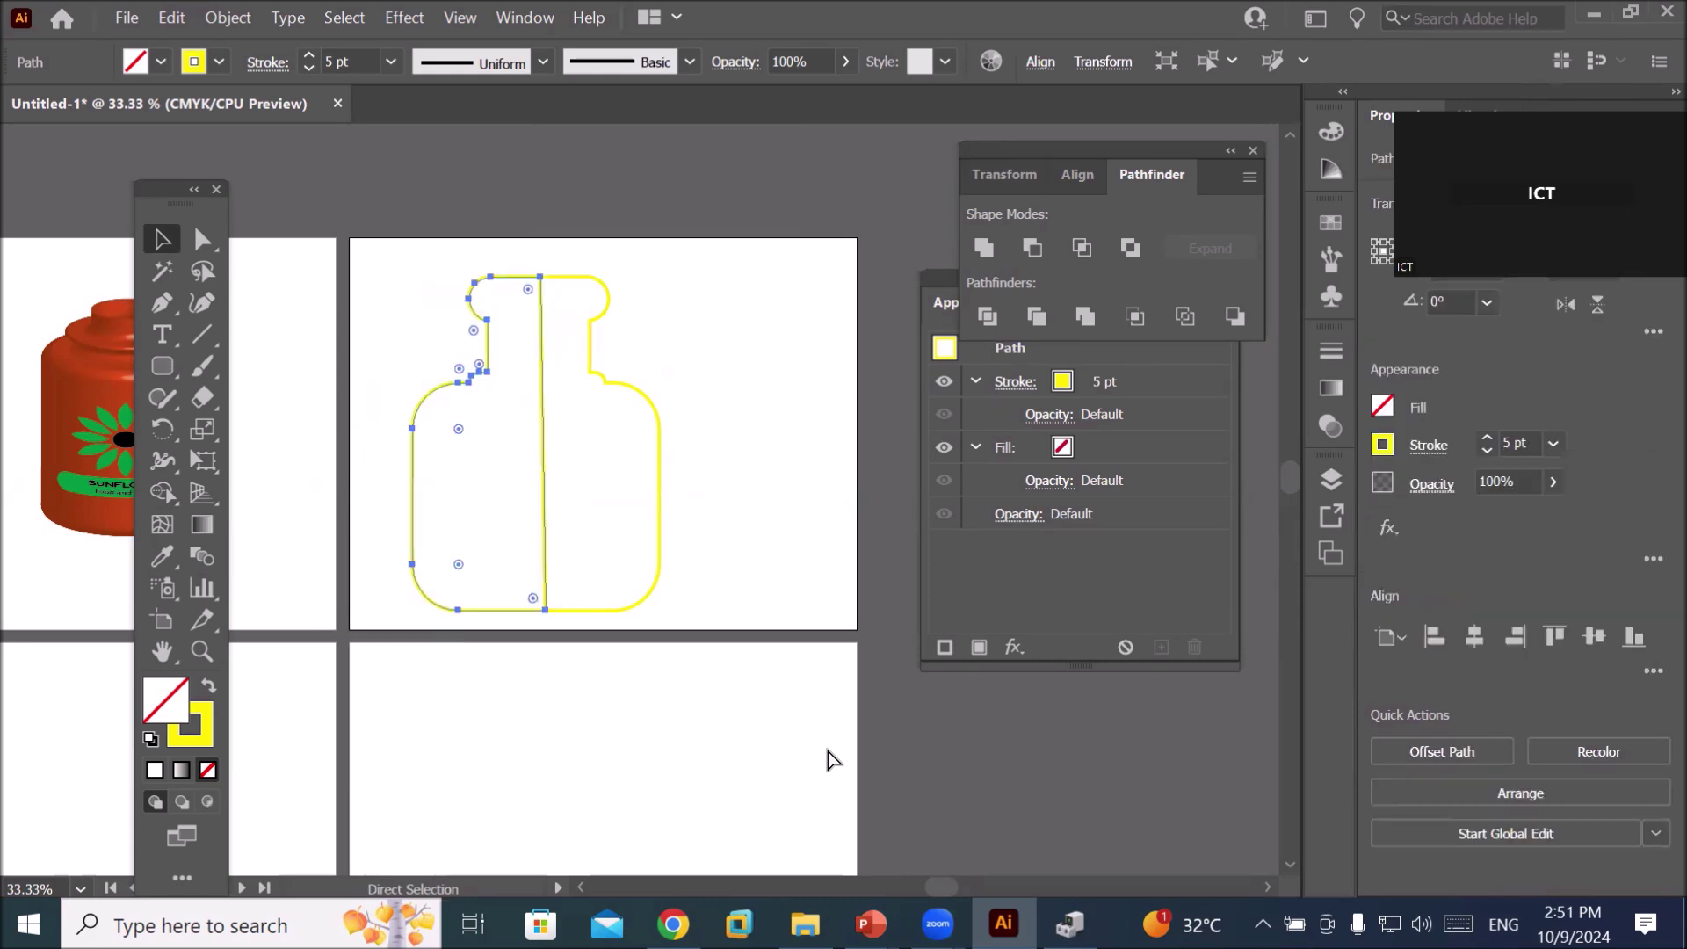
key(ctrl+z)
key(ctrl+z)
key(ctrl+z)
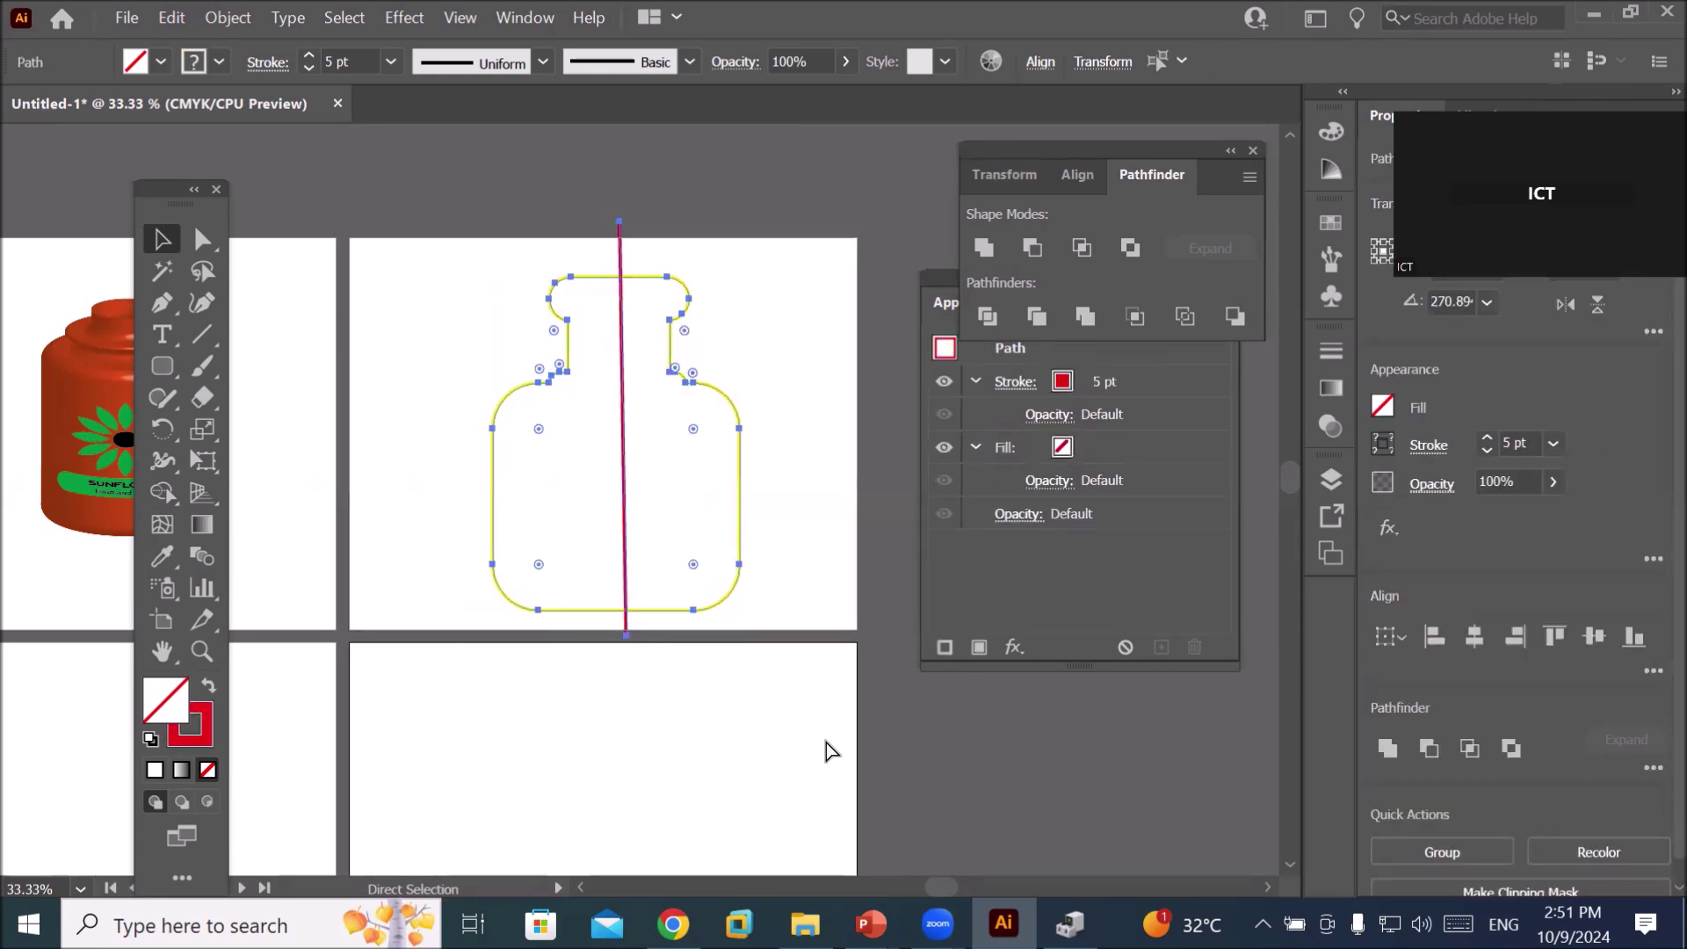
key(ctrl+z)
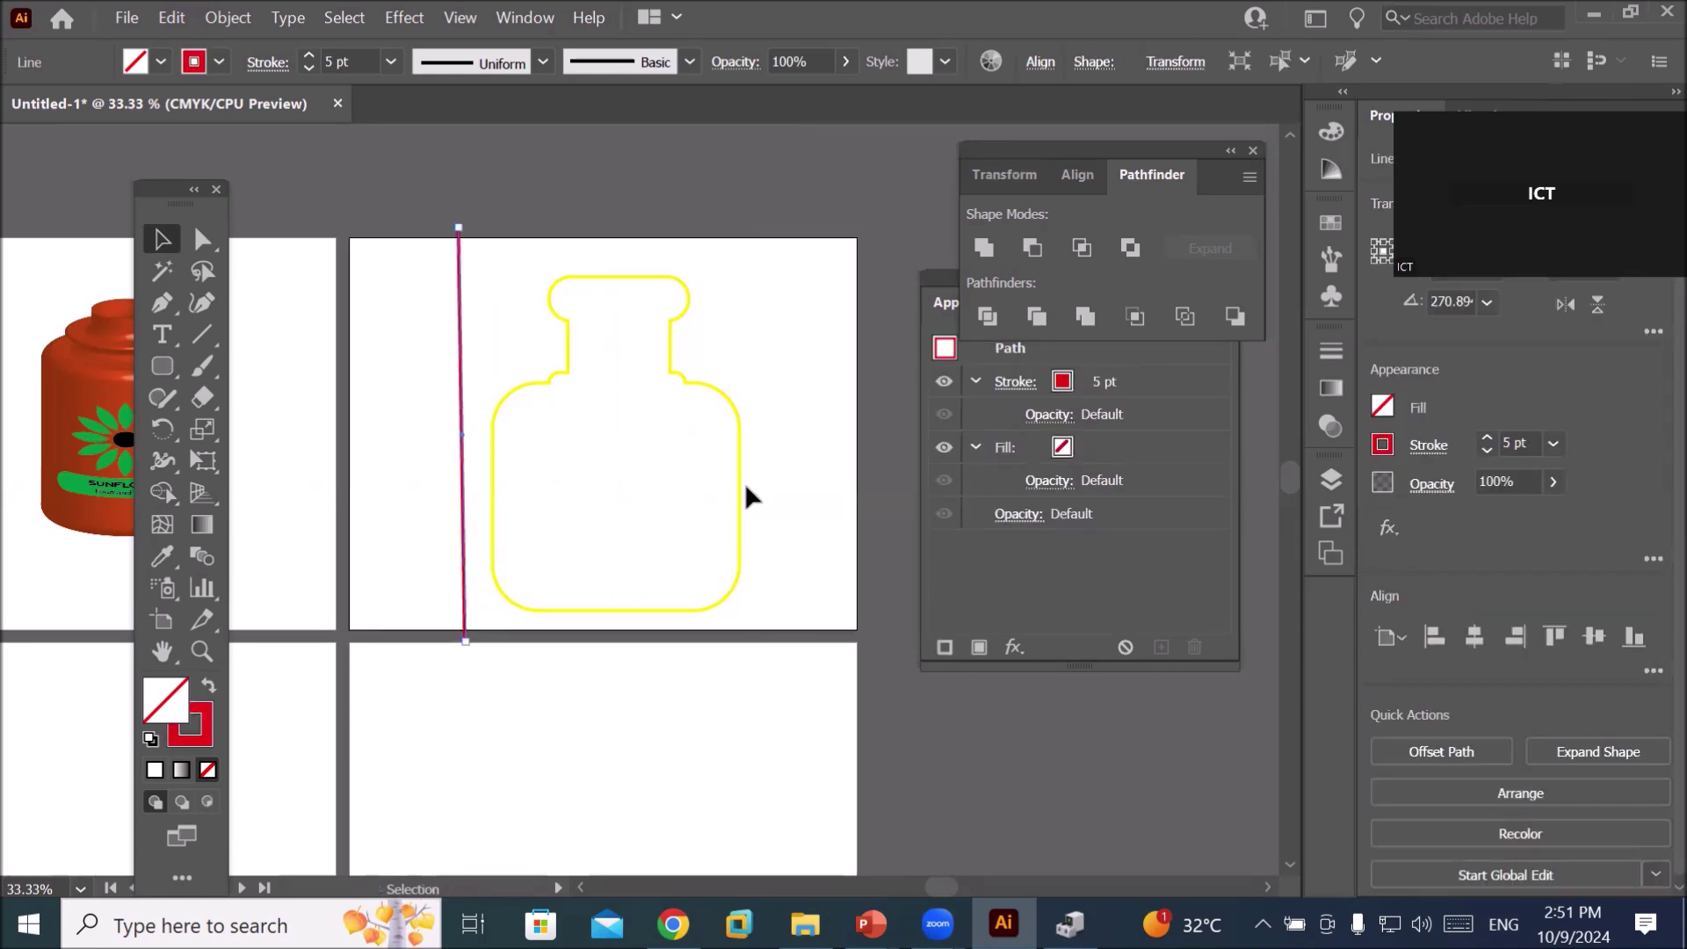
key(ctrl+z)
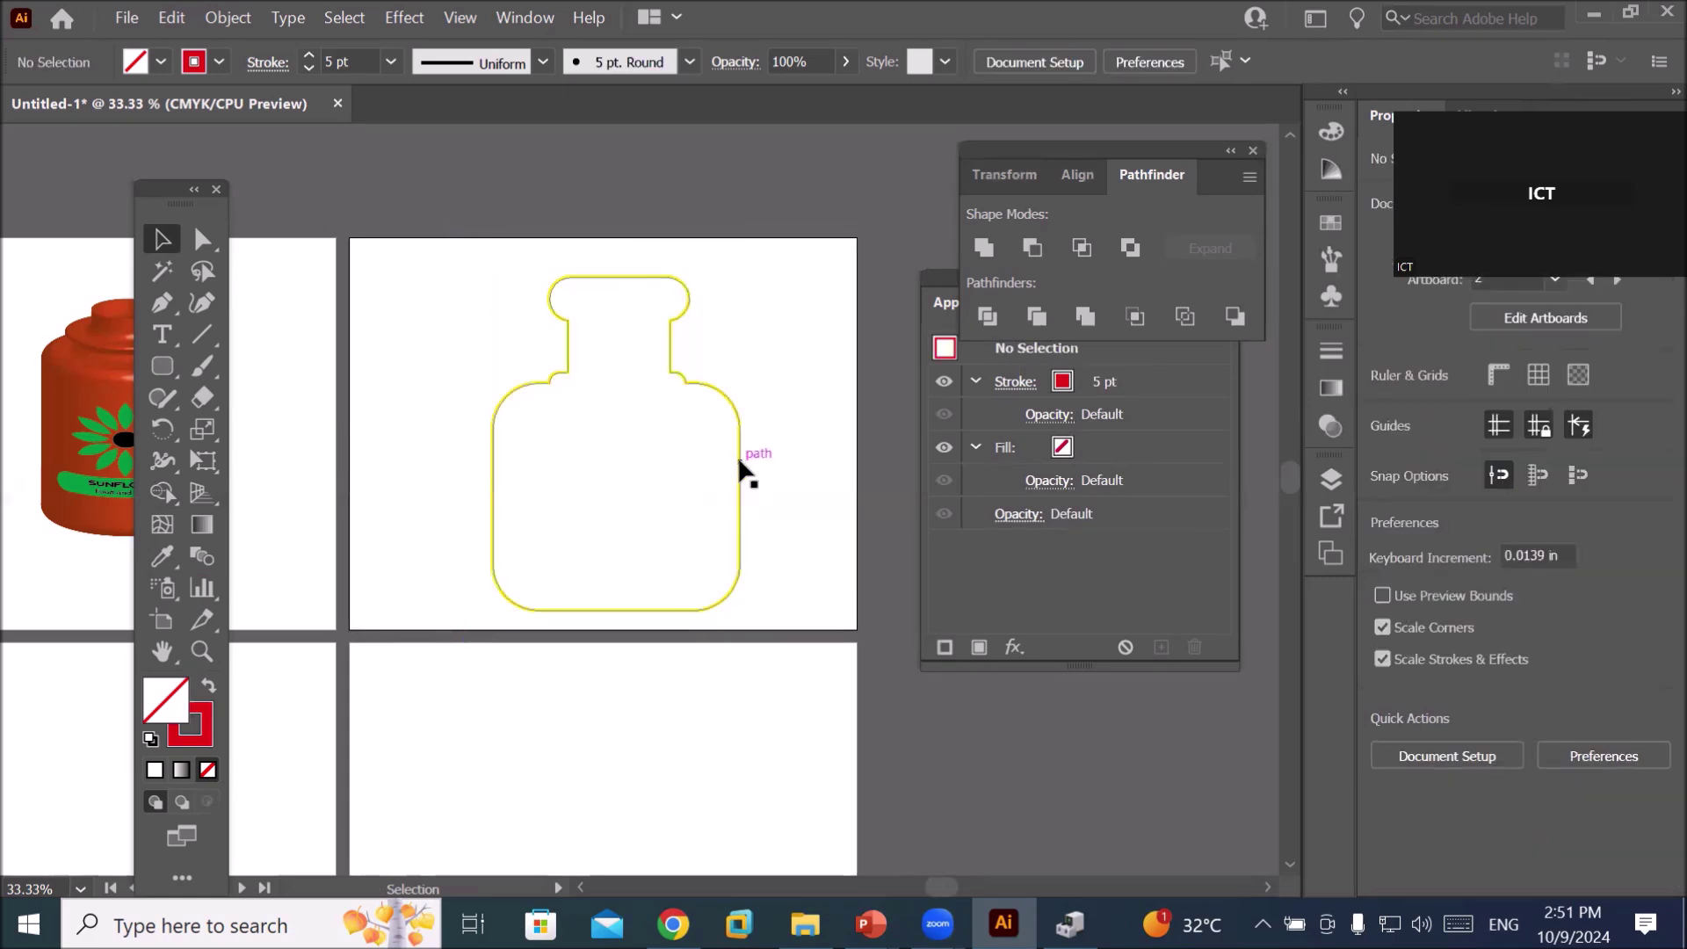
click(739, 461)
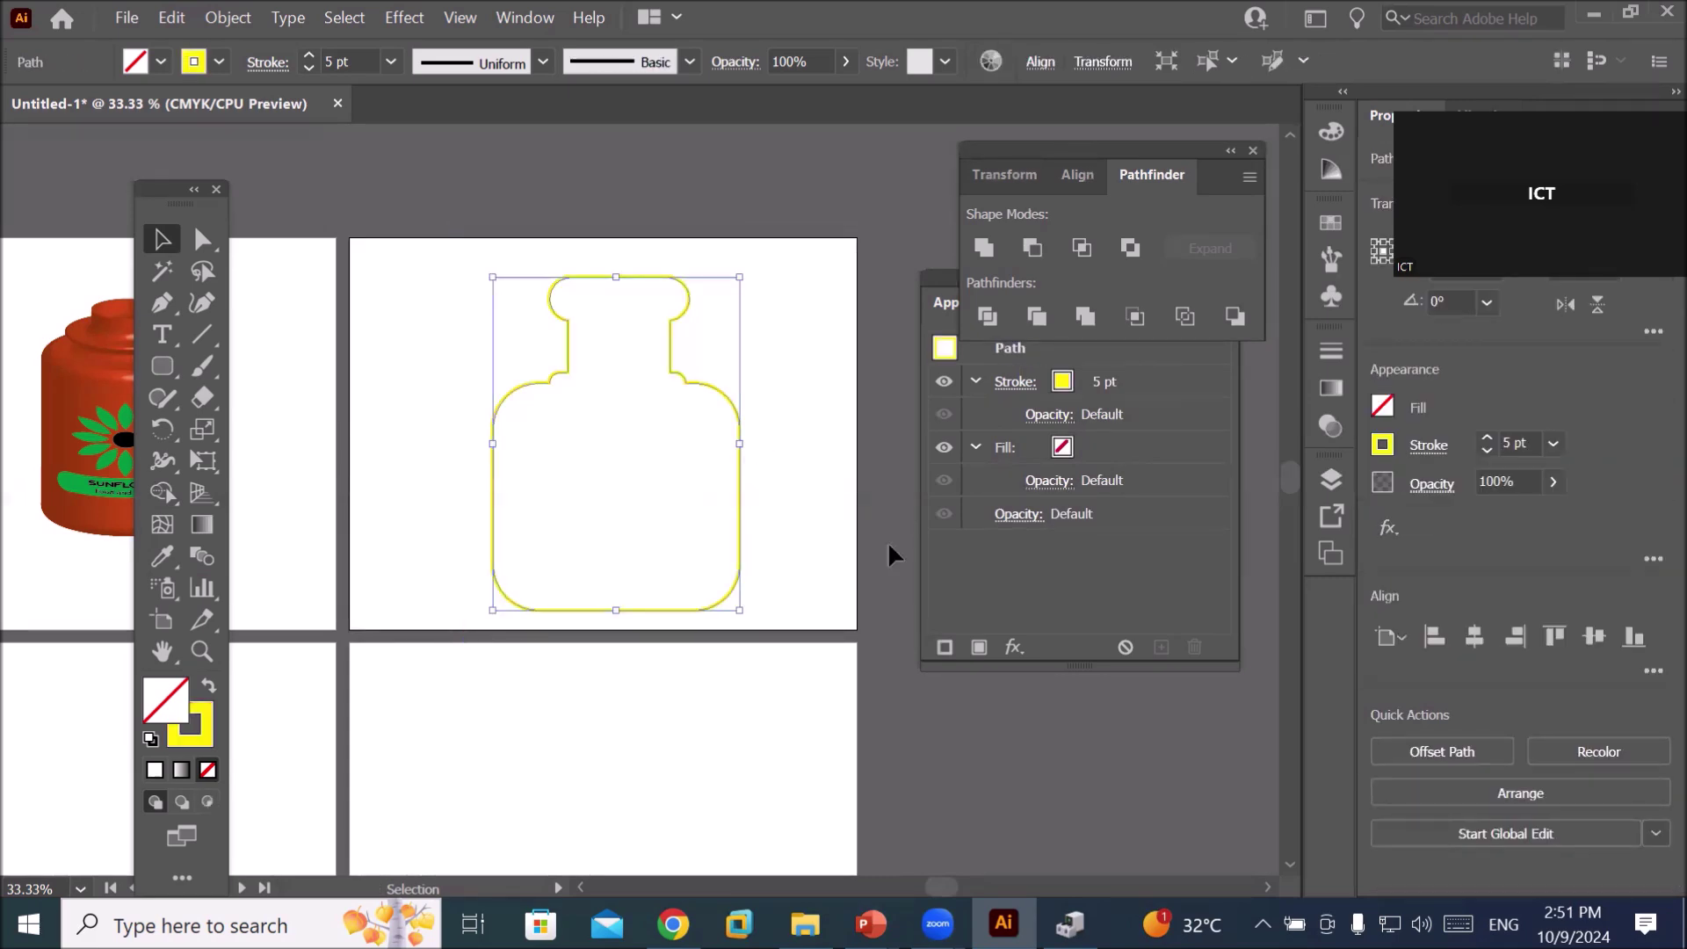
click(1013, 647)
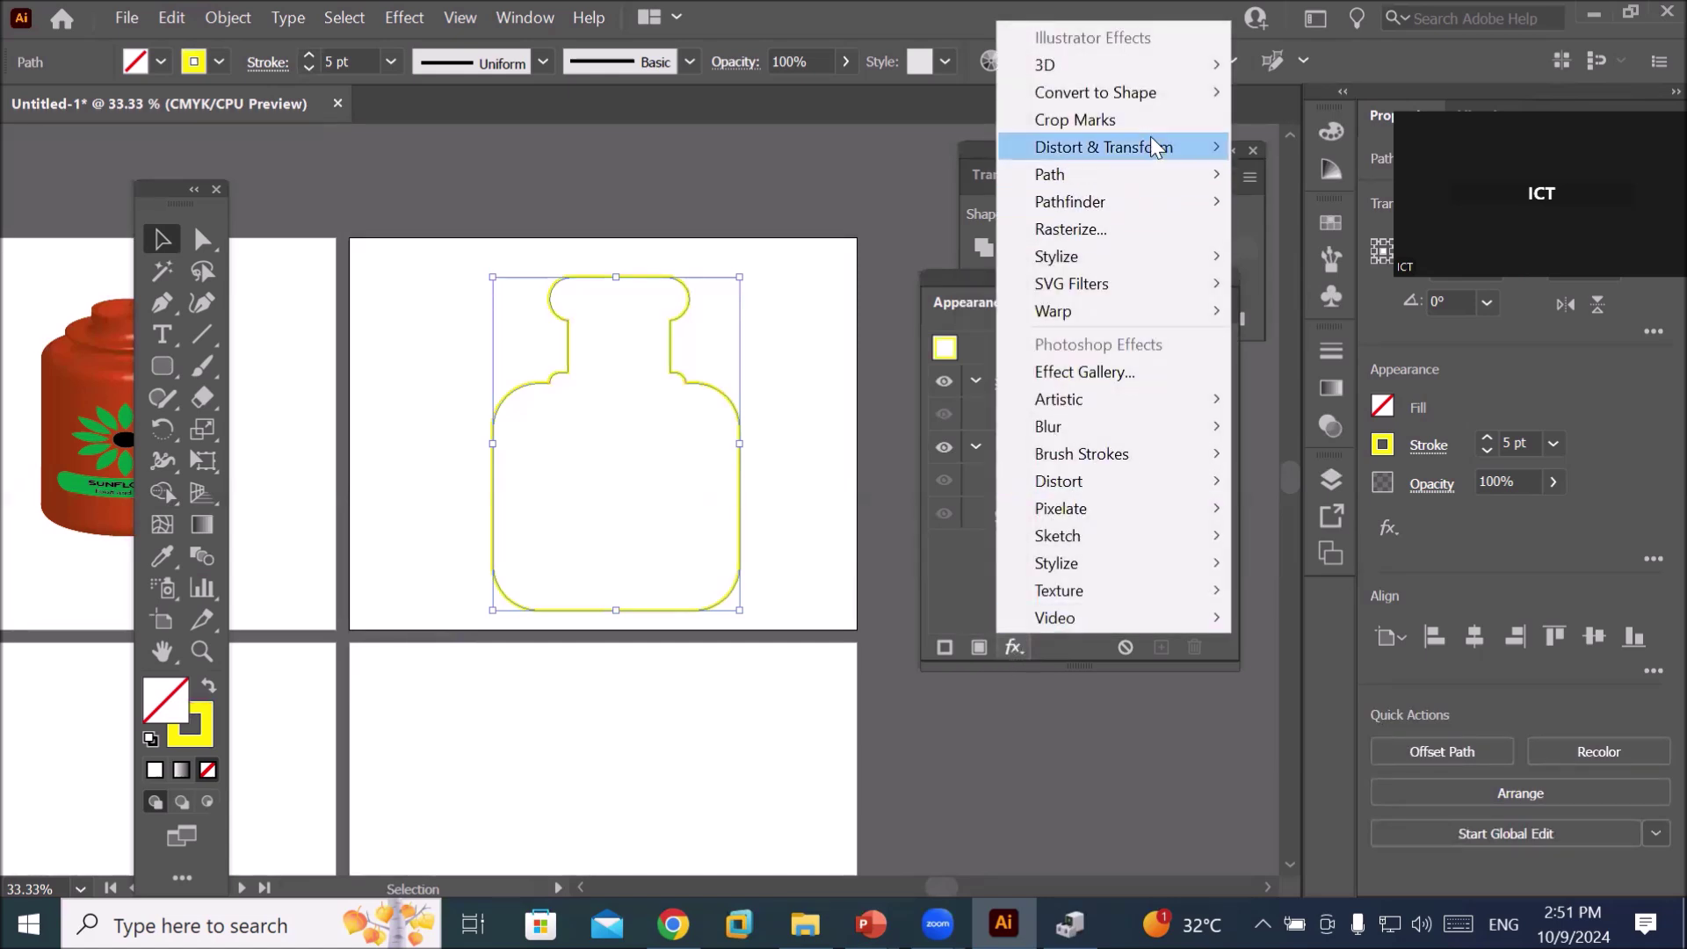
mouse_move(1094, 66)
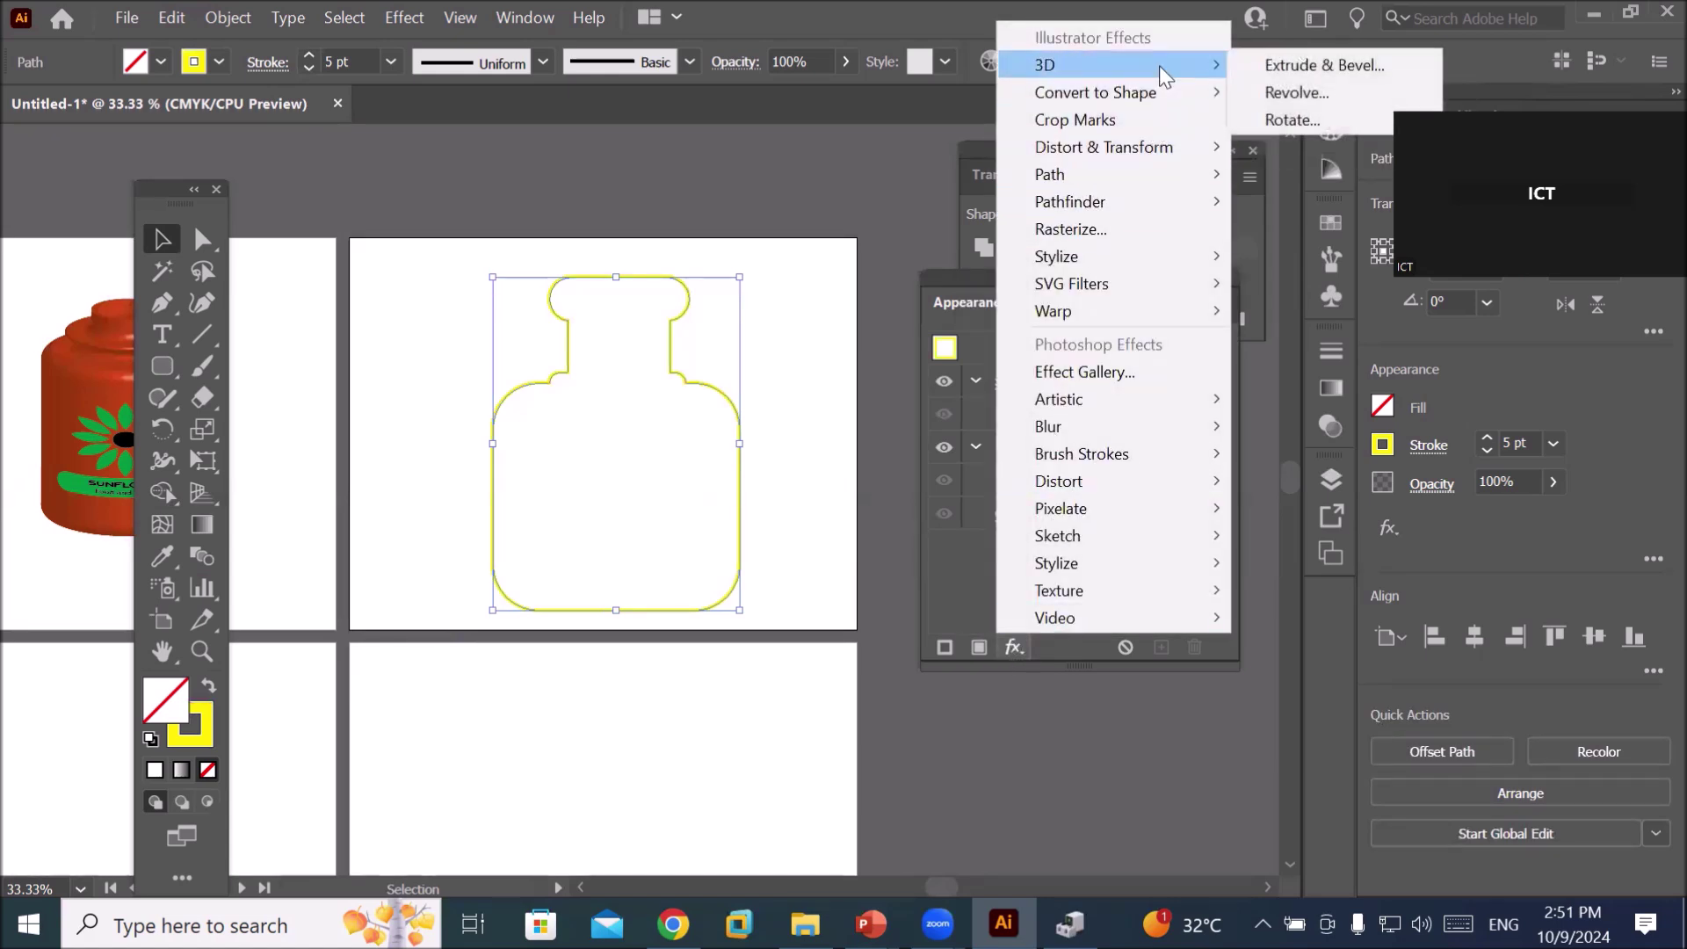
- Apply the 3D Revolve effect to preview the bottle revolved 360° as a yellow plastic-shaded jar
click(1332, 92)
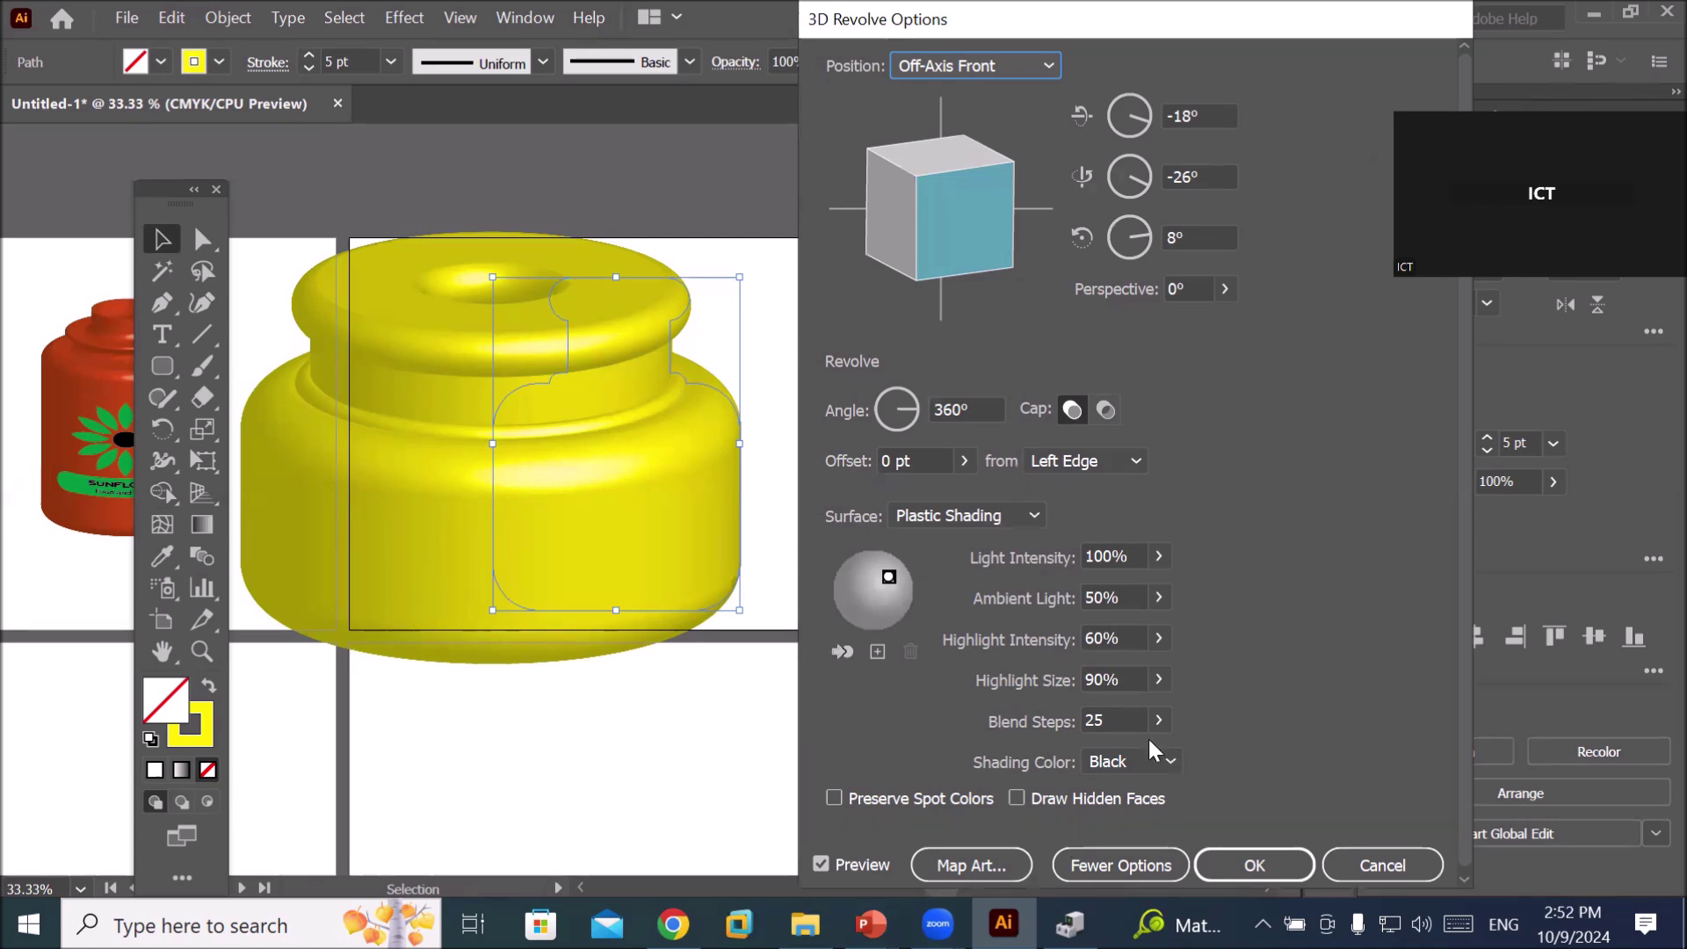
- Cancel the 3D revolve and draw a vertical line down the bottle's centre
key(Escape)
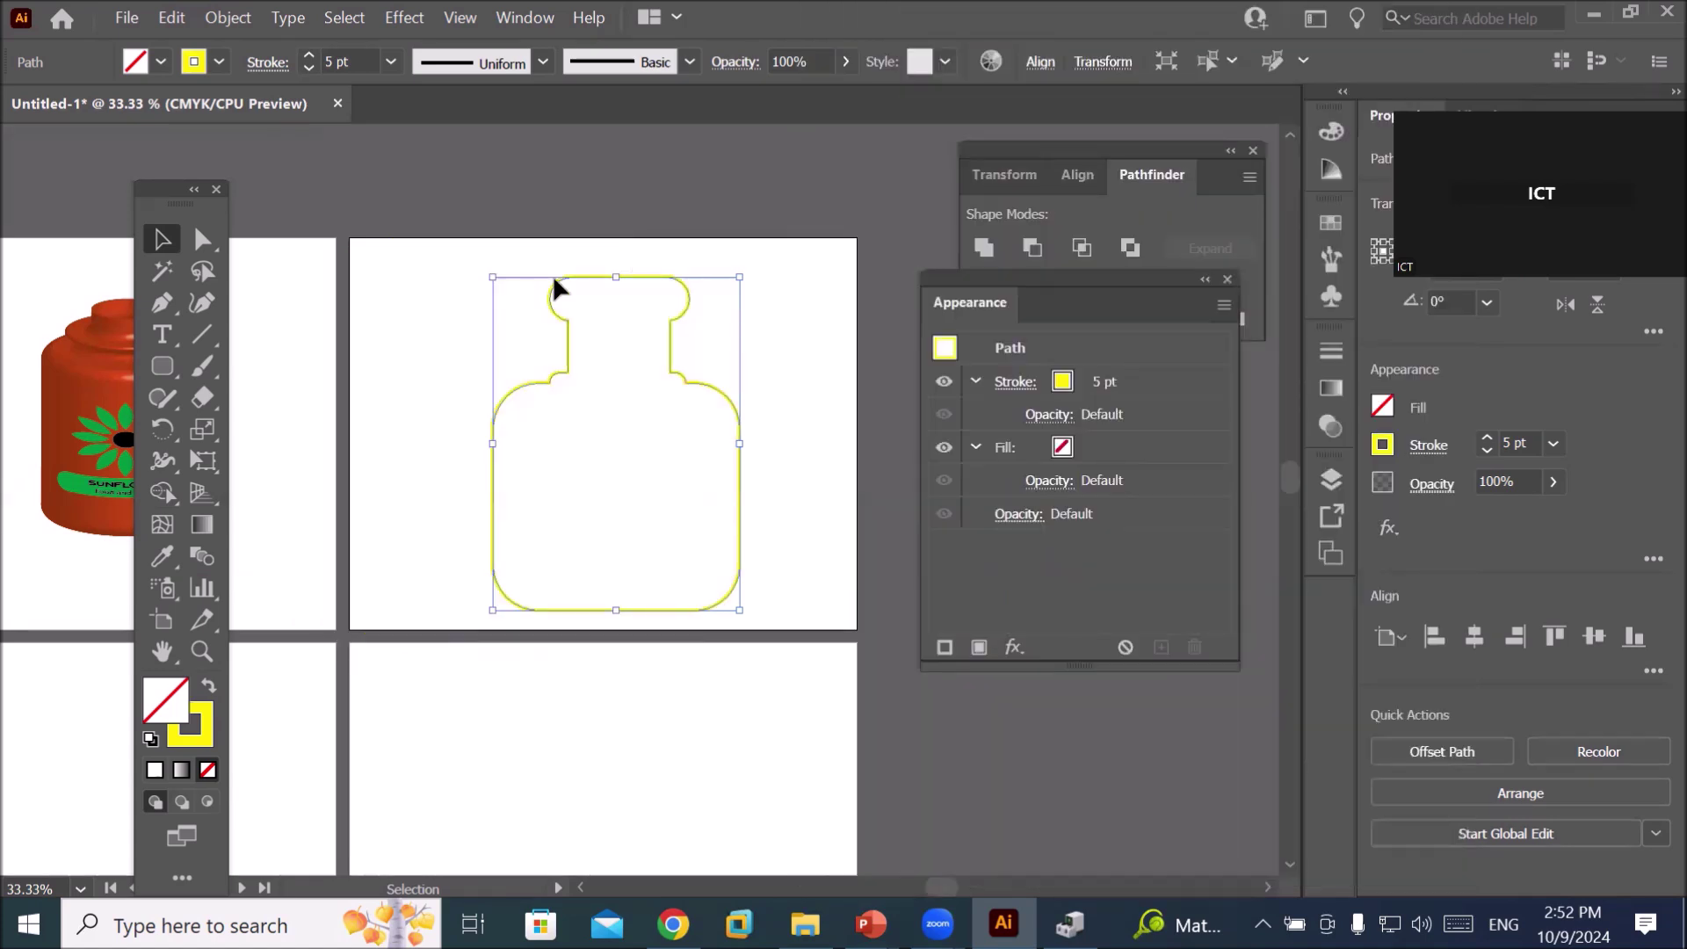
click(203, 342)
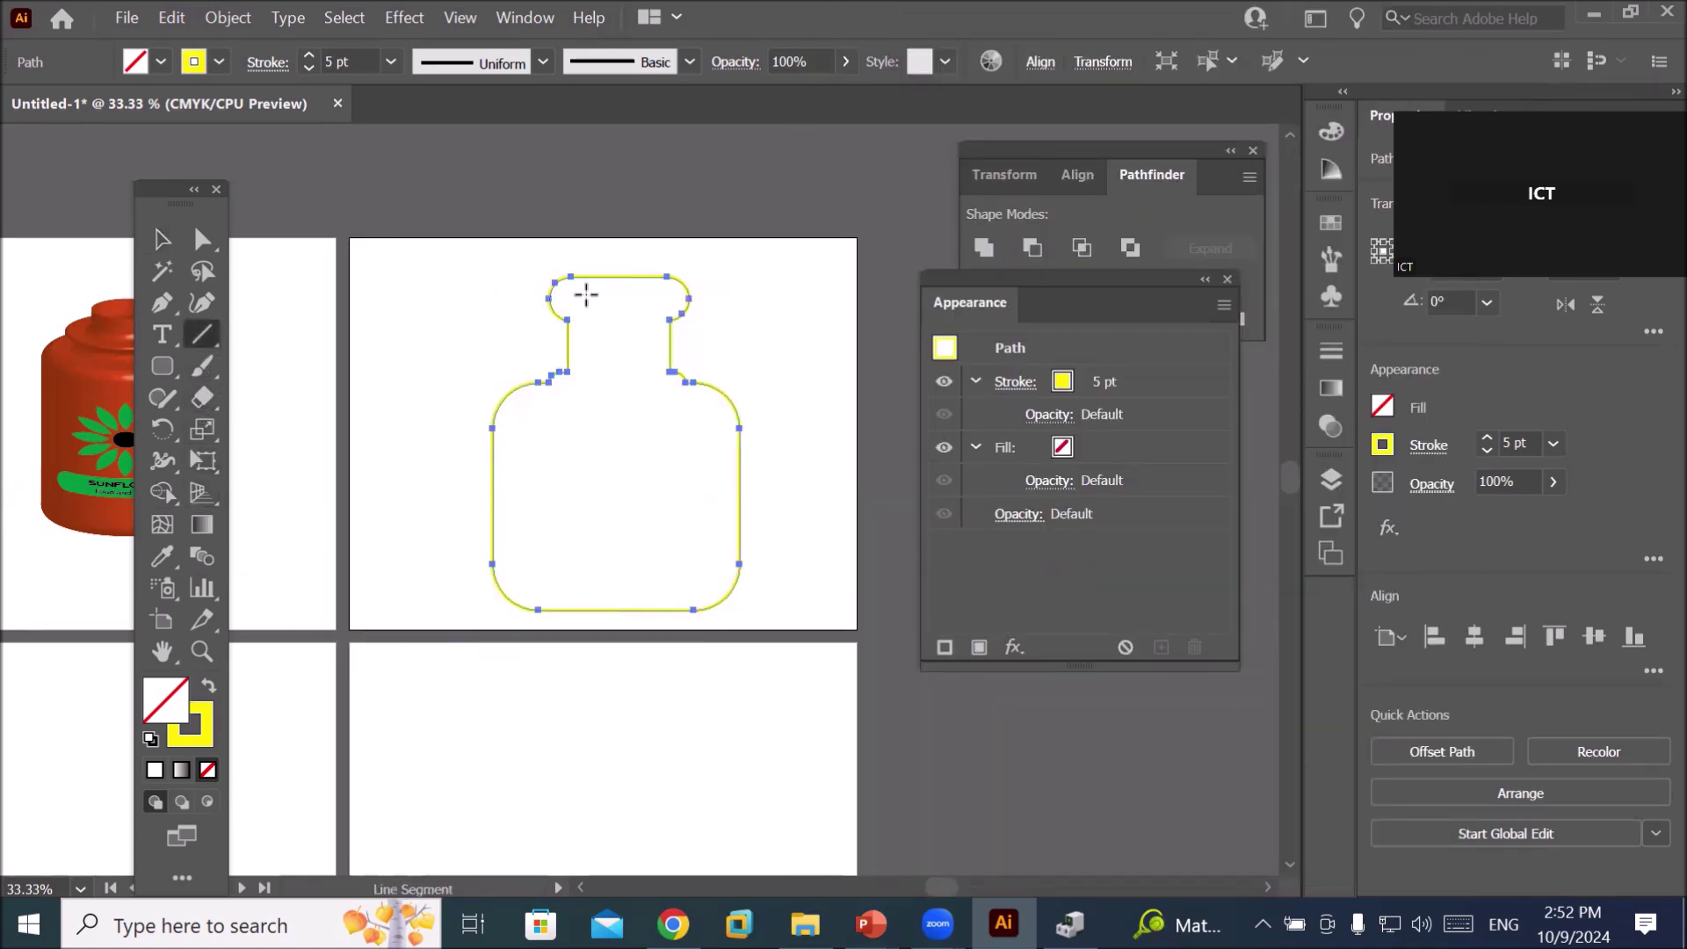
drag(618, 244, 616, 700)
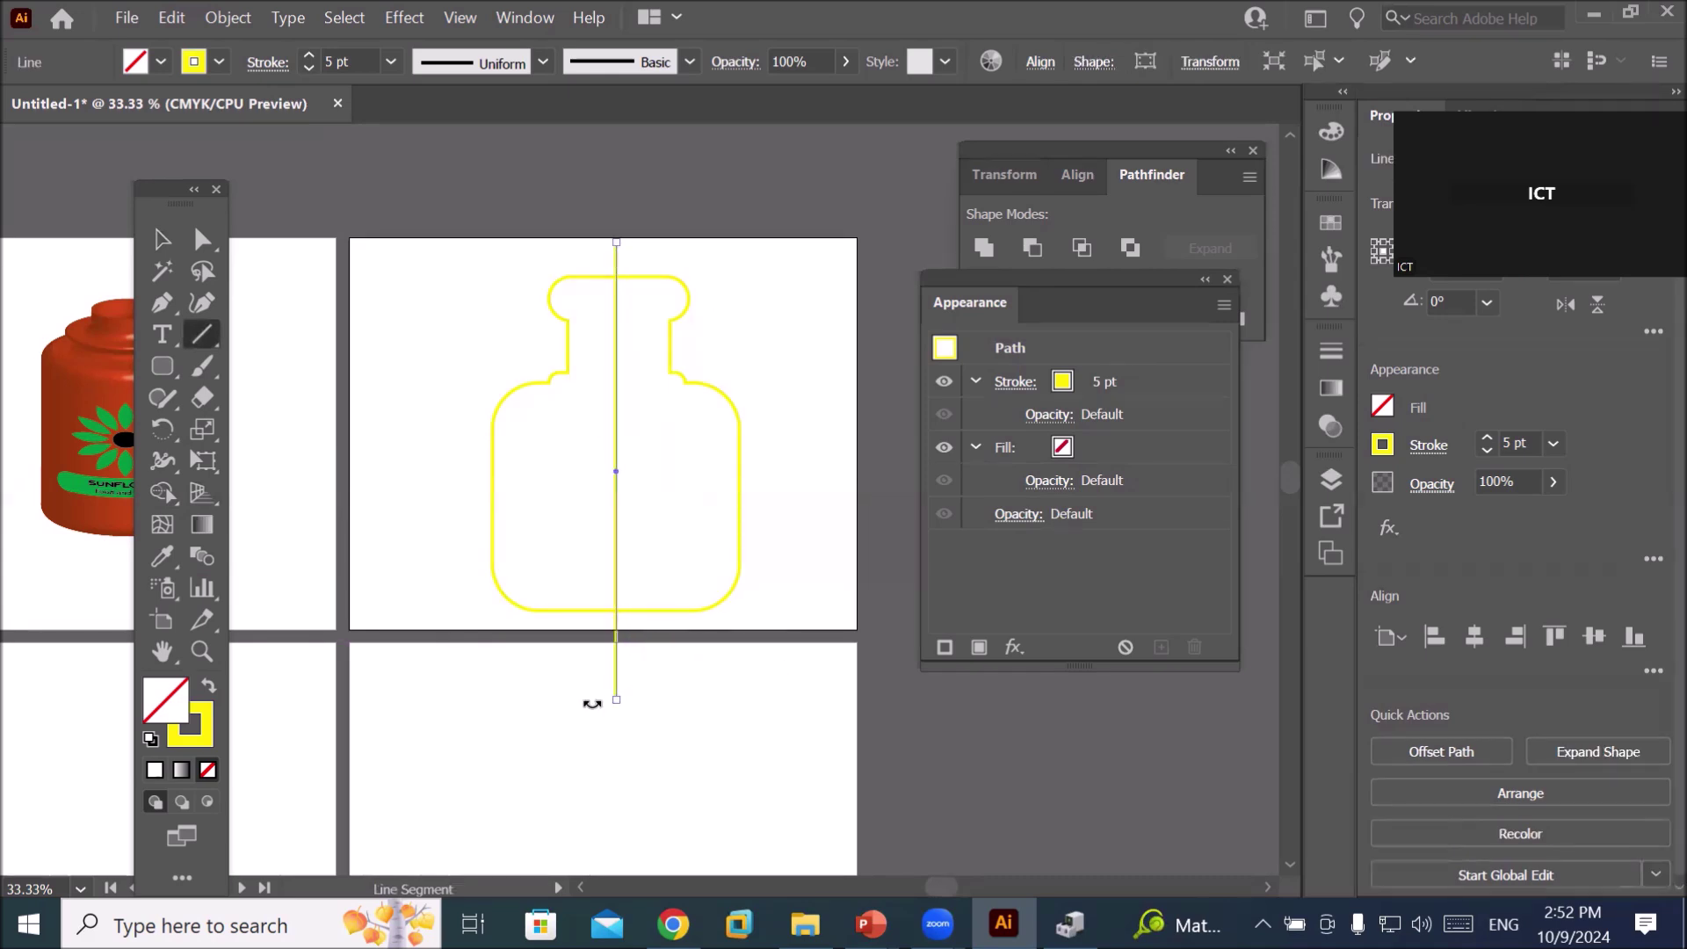
- Divide the bottle outline along the line with Pathfinder Divide
click(161, 241)
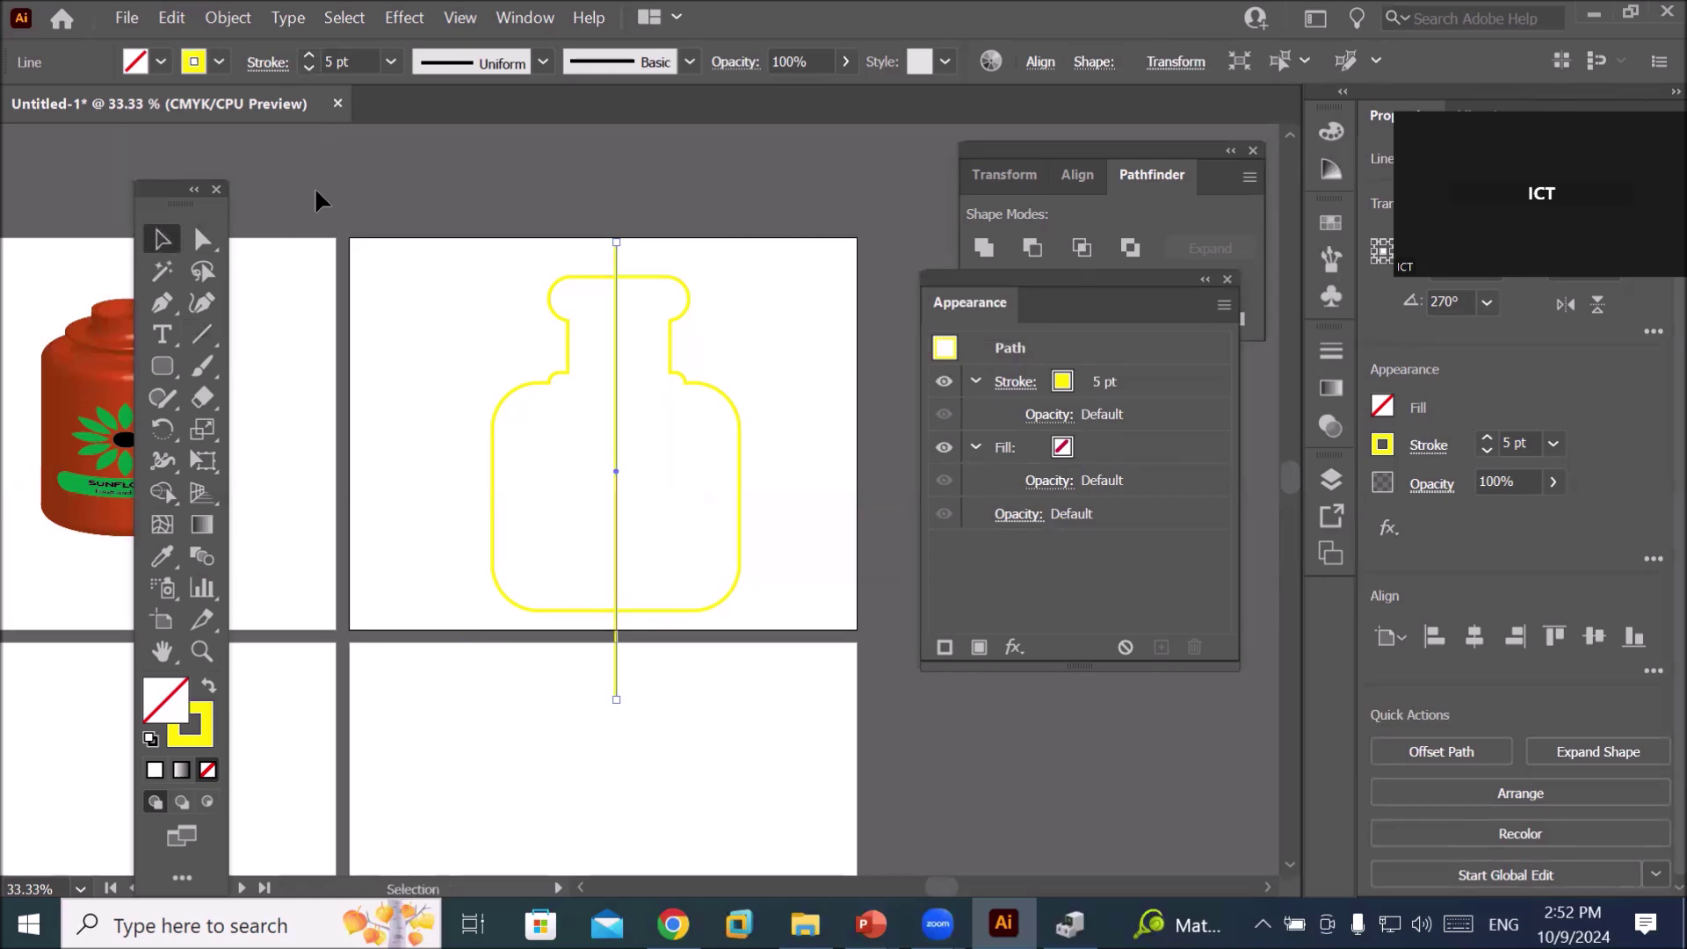
drag(411, 181, 782, 735)
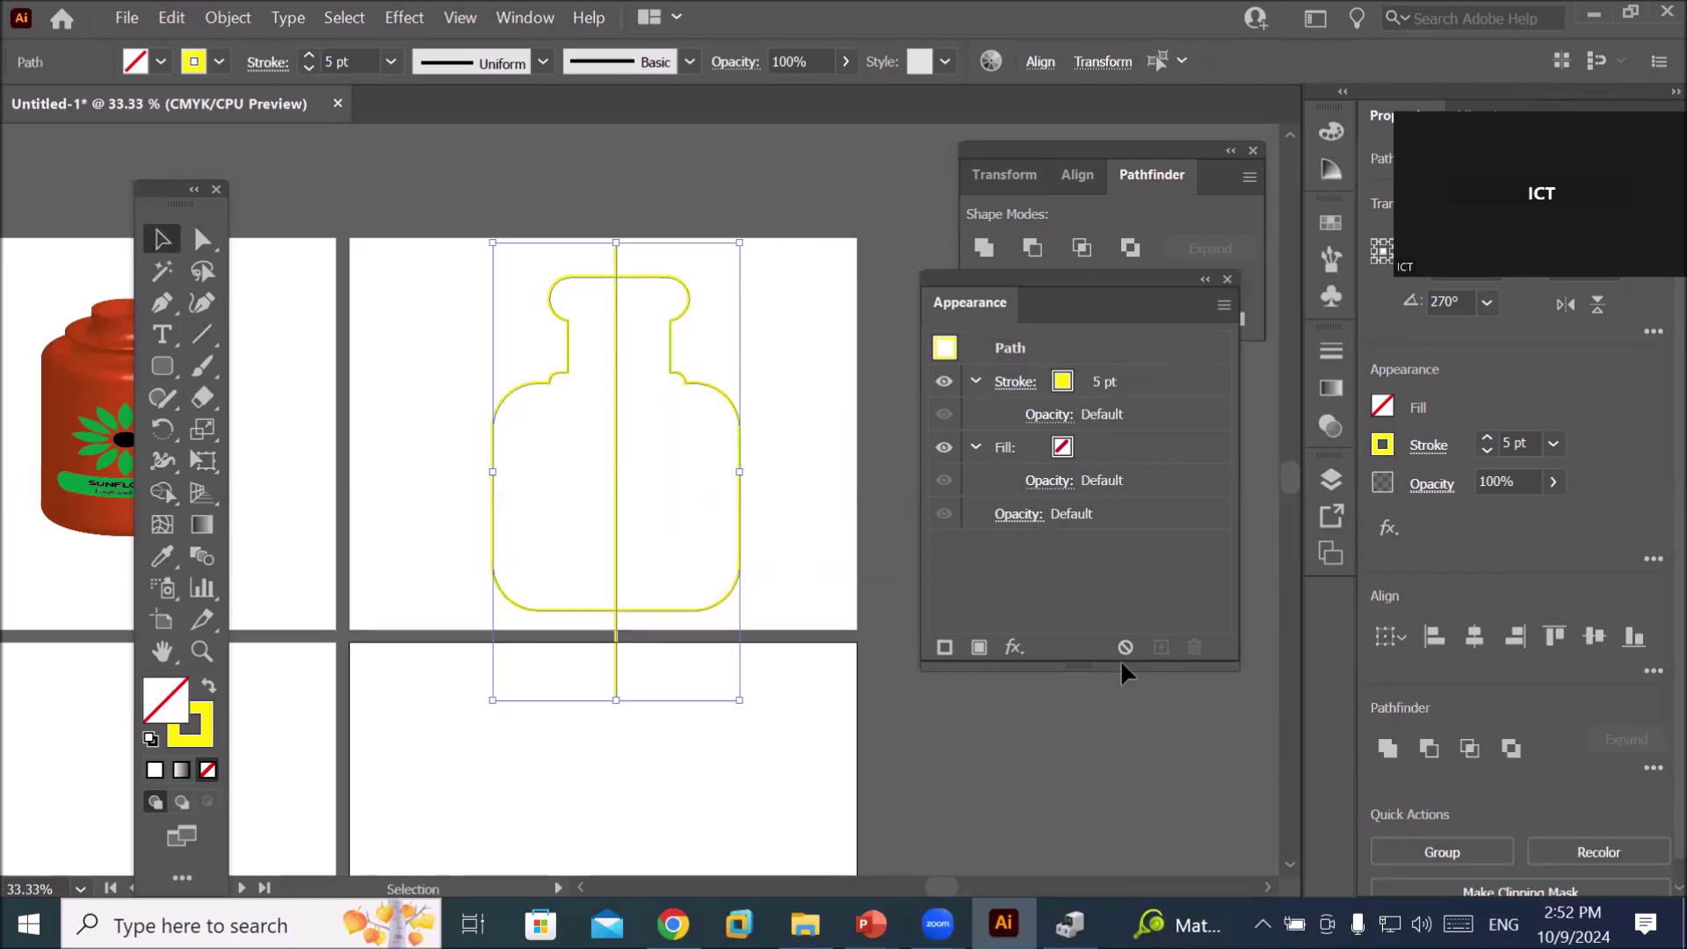
click(1140, 180)
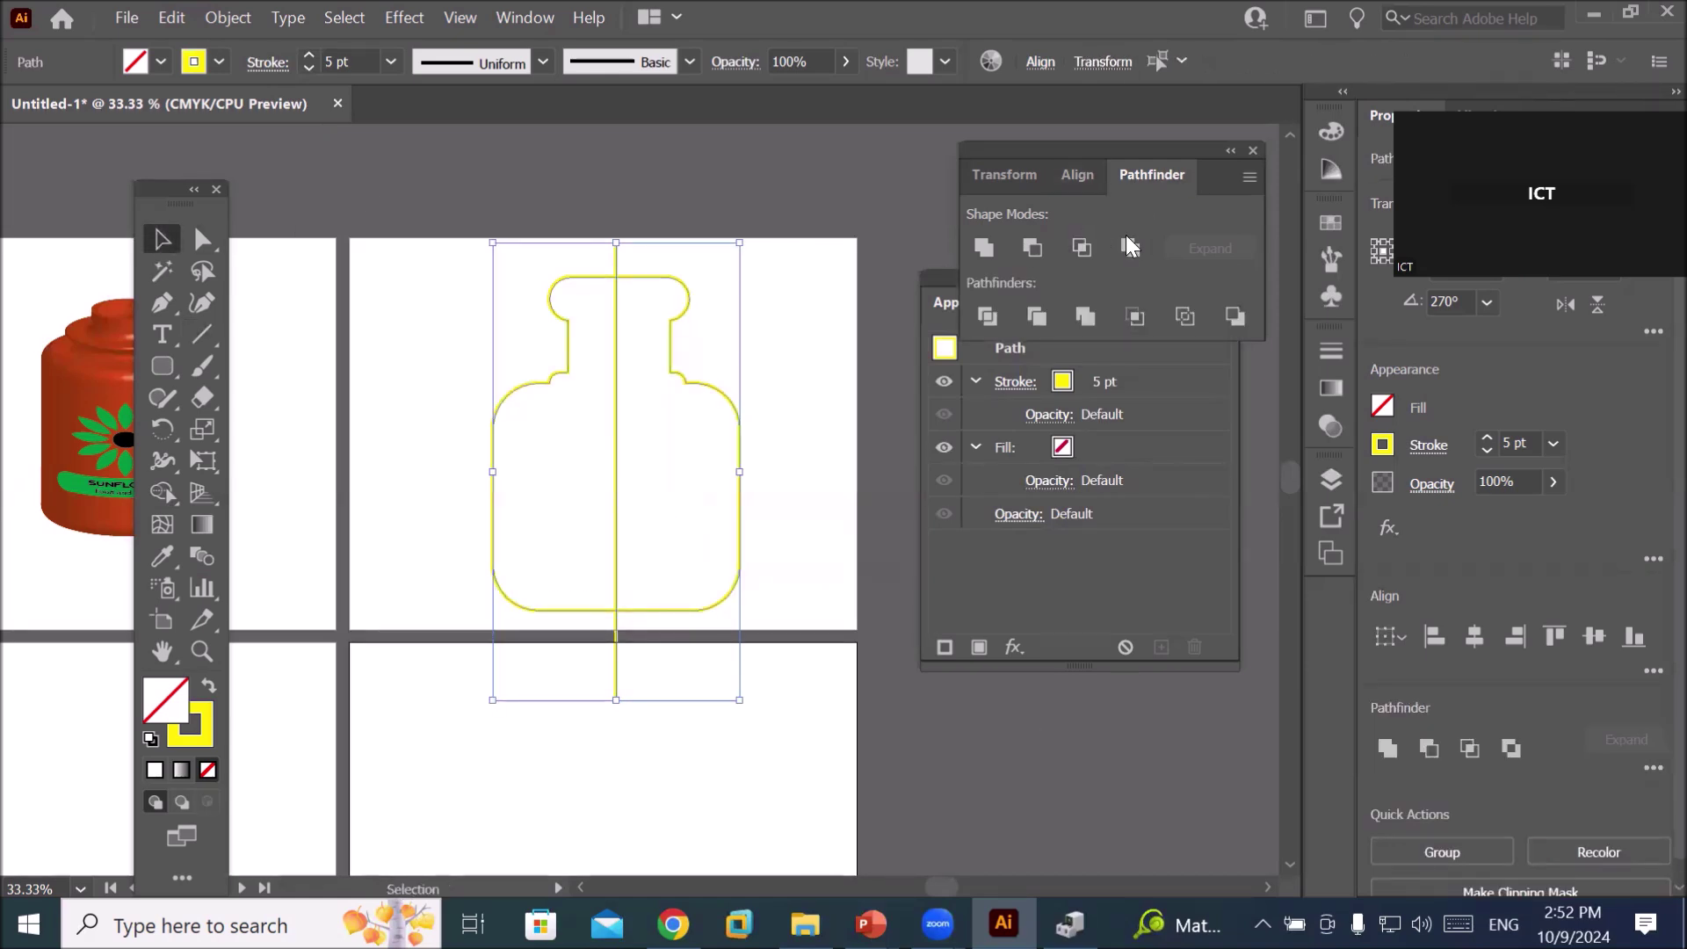
click(989, 320)
click(767, 465)
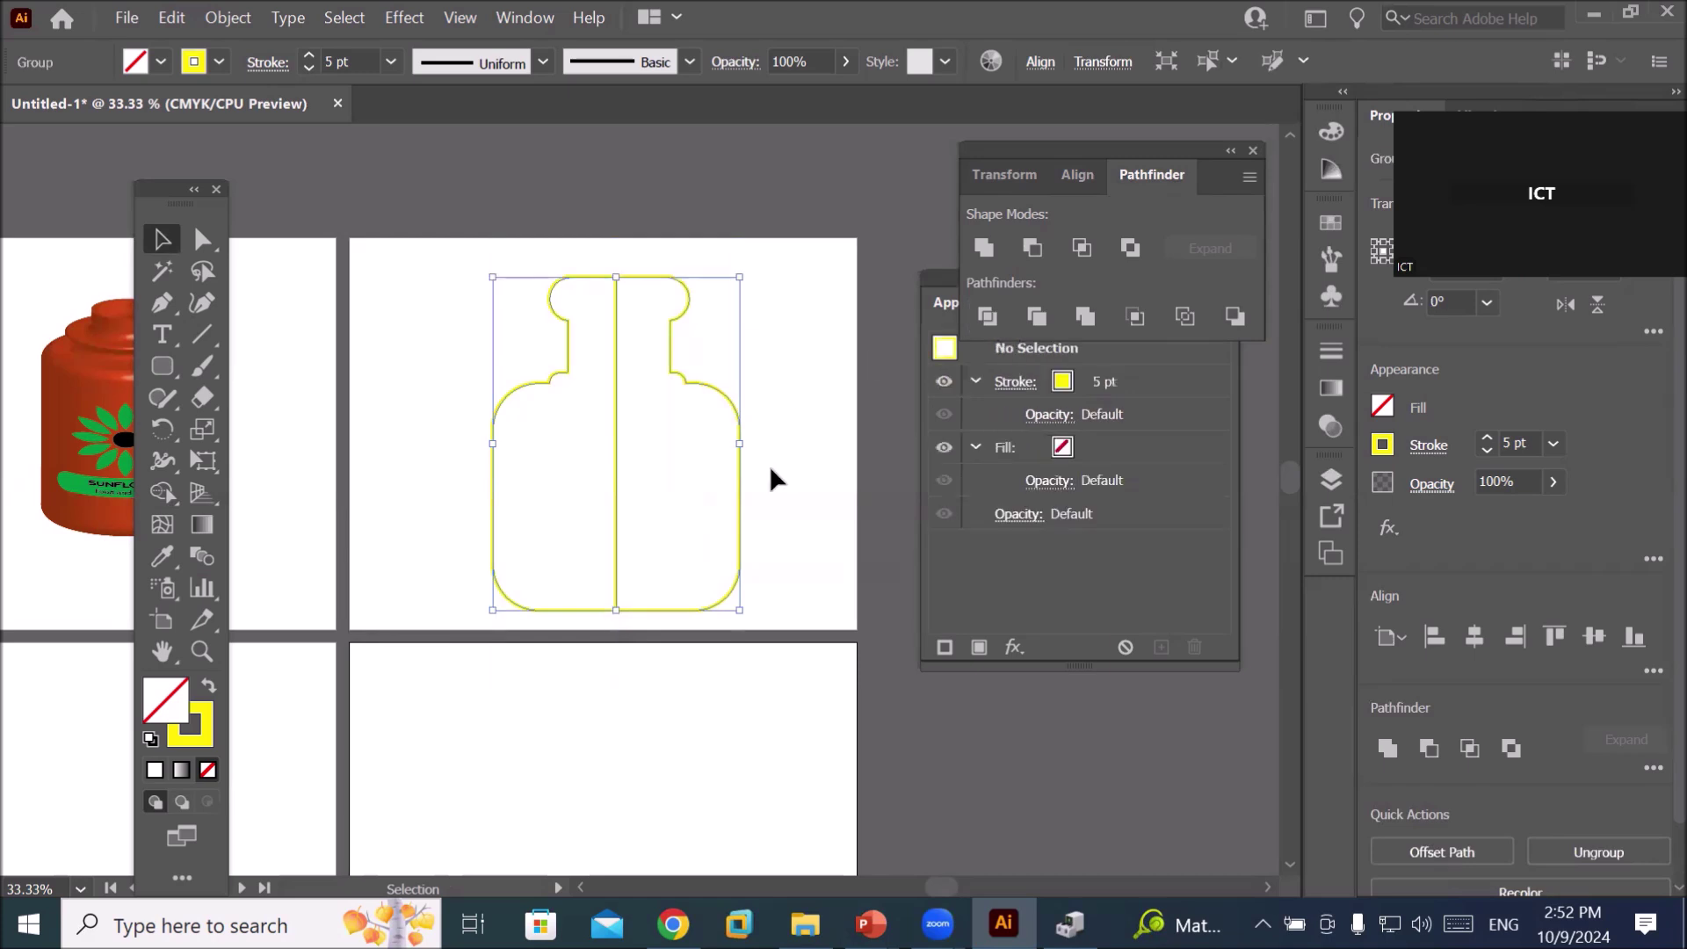
- Ungroup the divided bottle into separate halves and select the left half
right_click(614, 478)
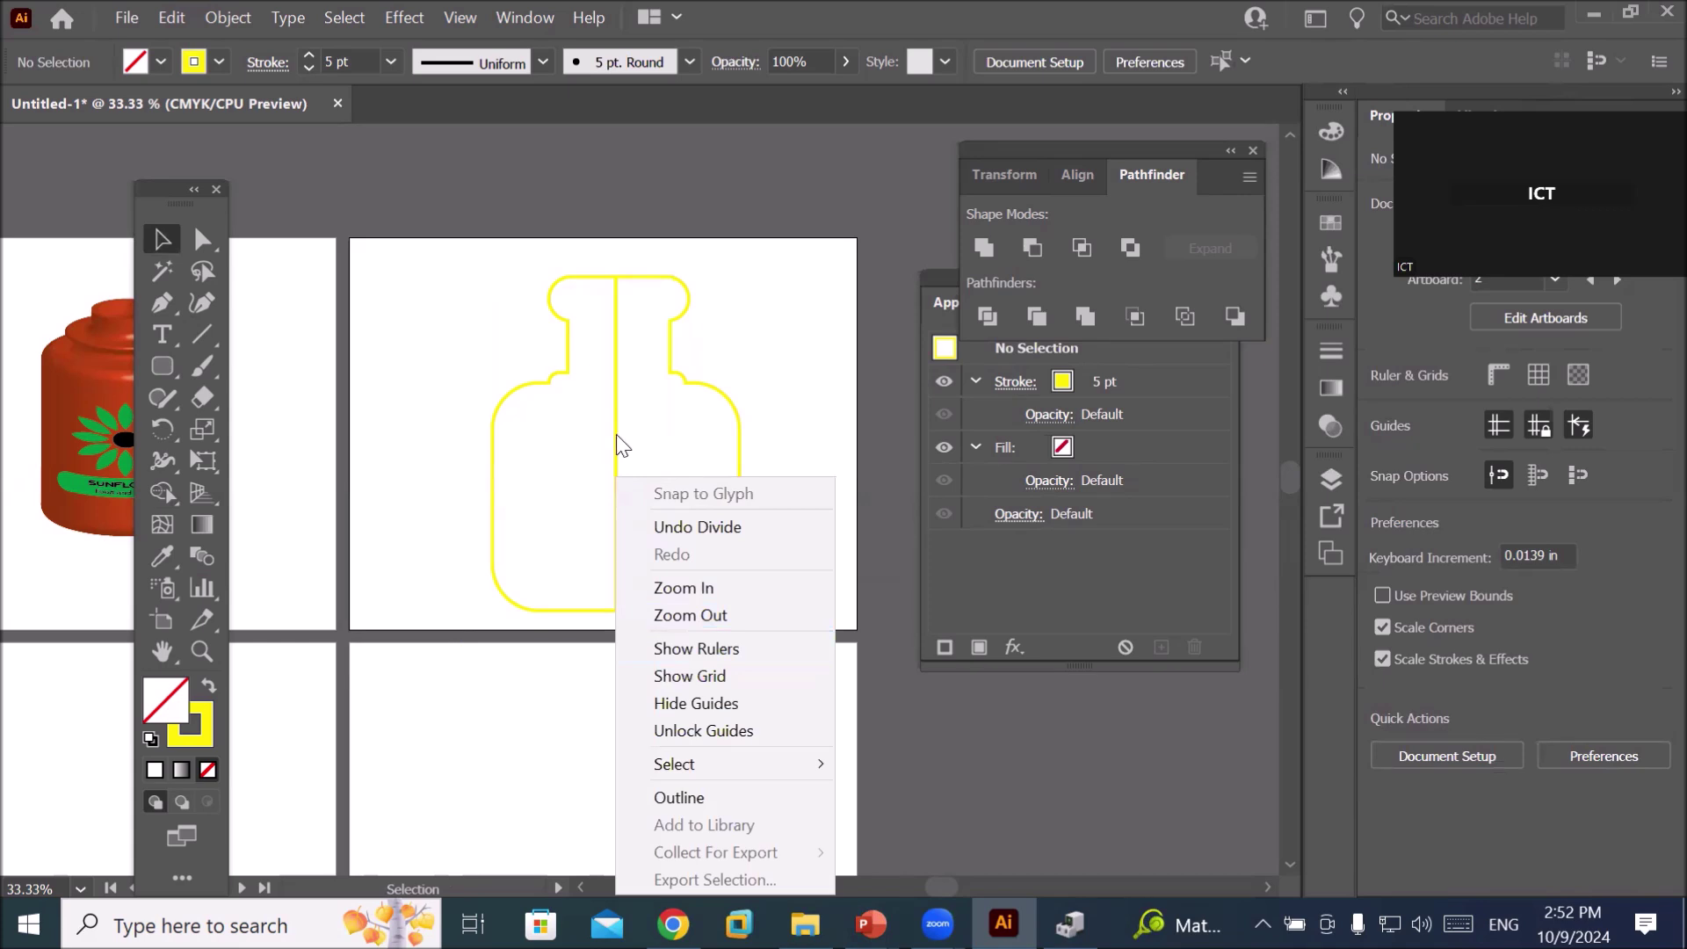
click(615, 434)
right_click(615, 435)
click(729, 634)
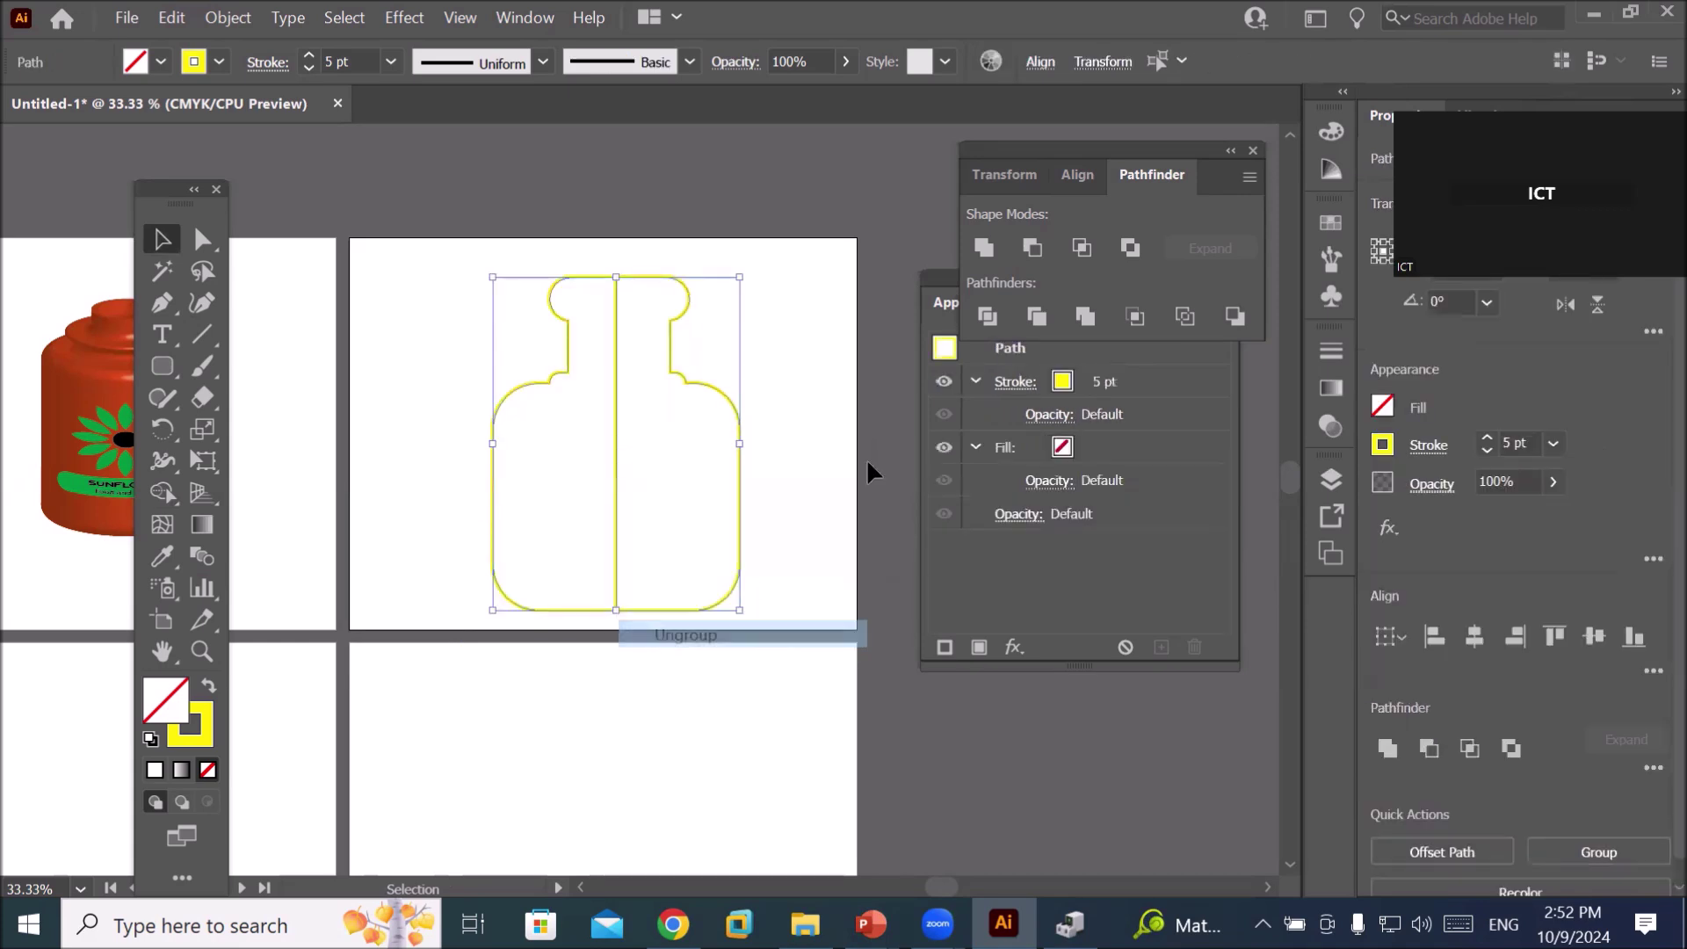
click(709, 467)
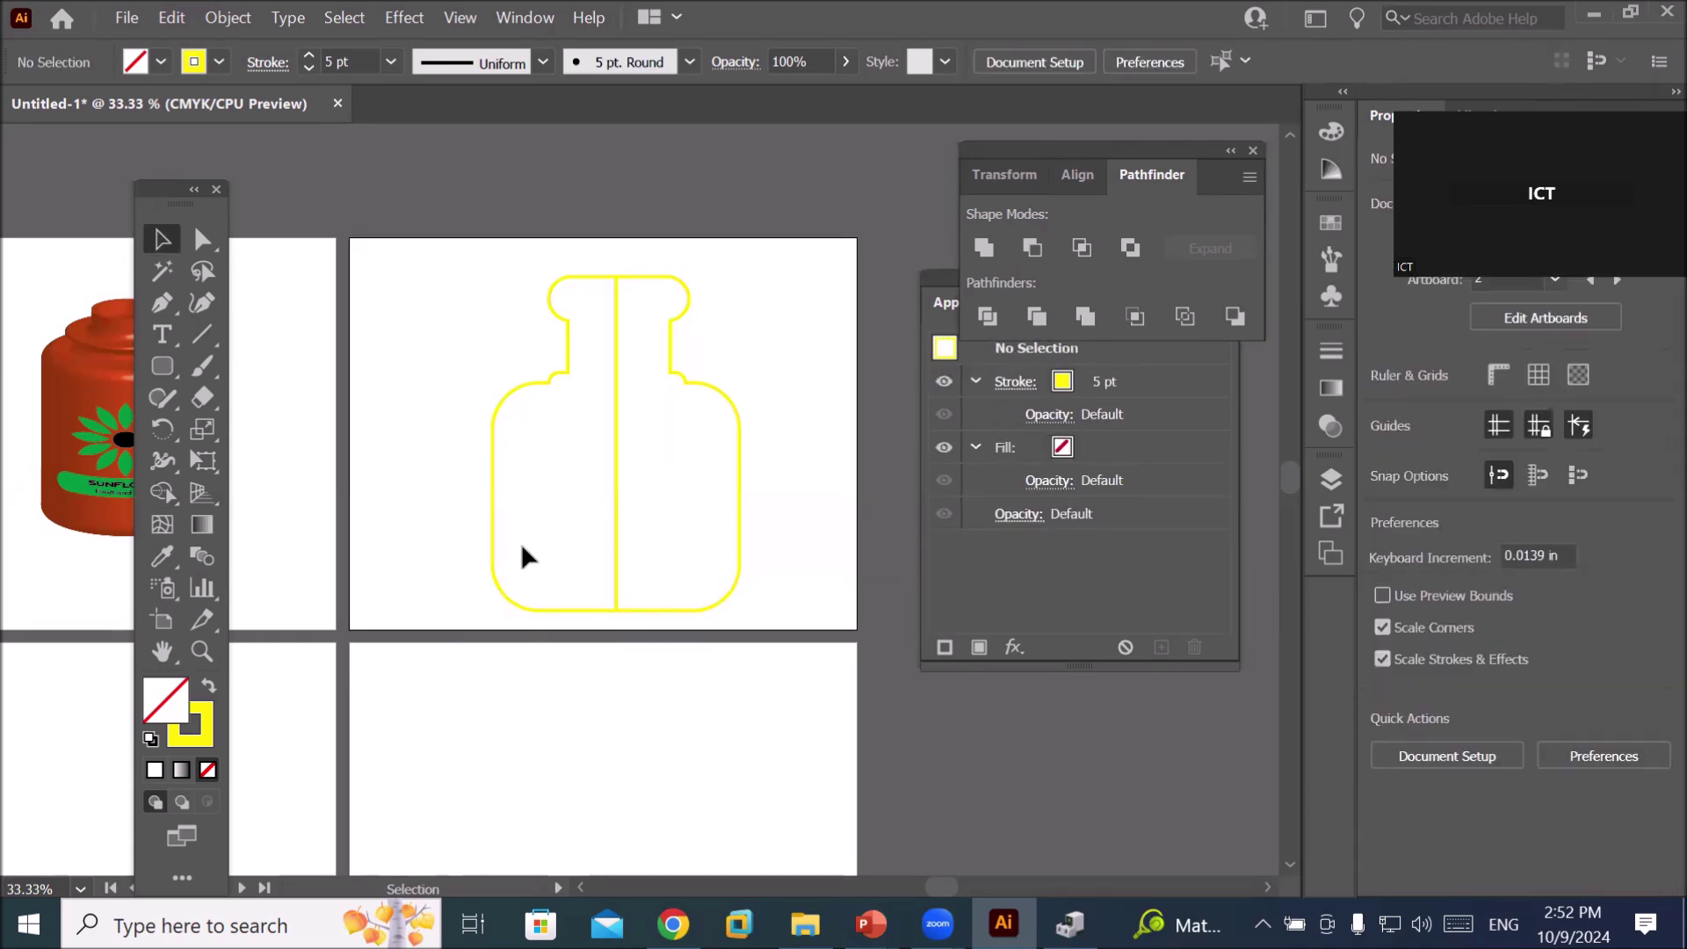
click(492, 548)
- Delete the bottle's left half and select the remaining right half
drag(491, 545, 397, 569)
key(Delete)
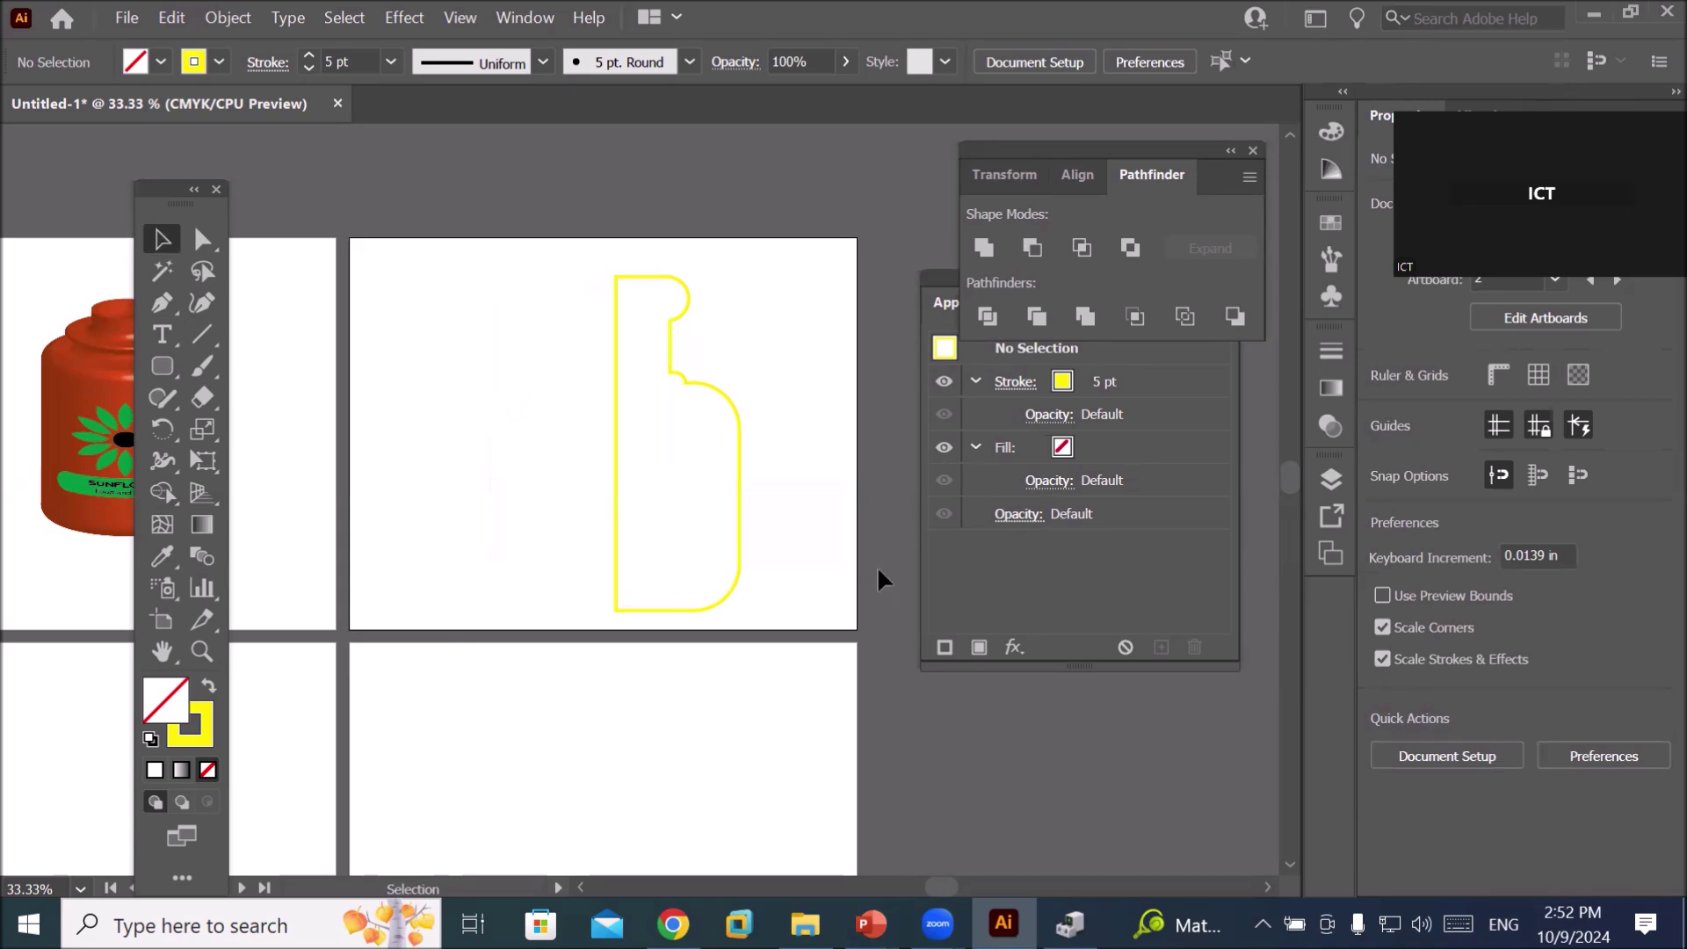
click(737, 560)
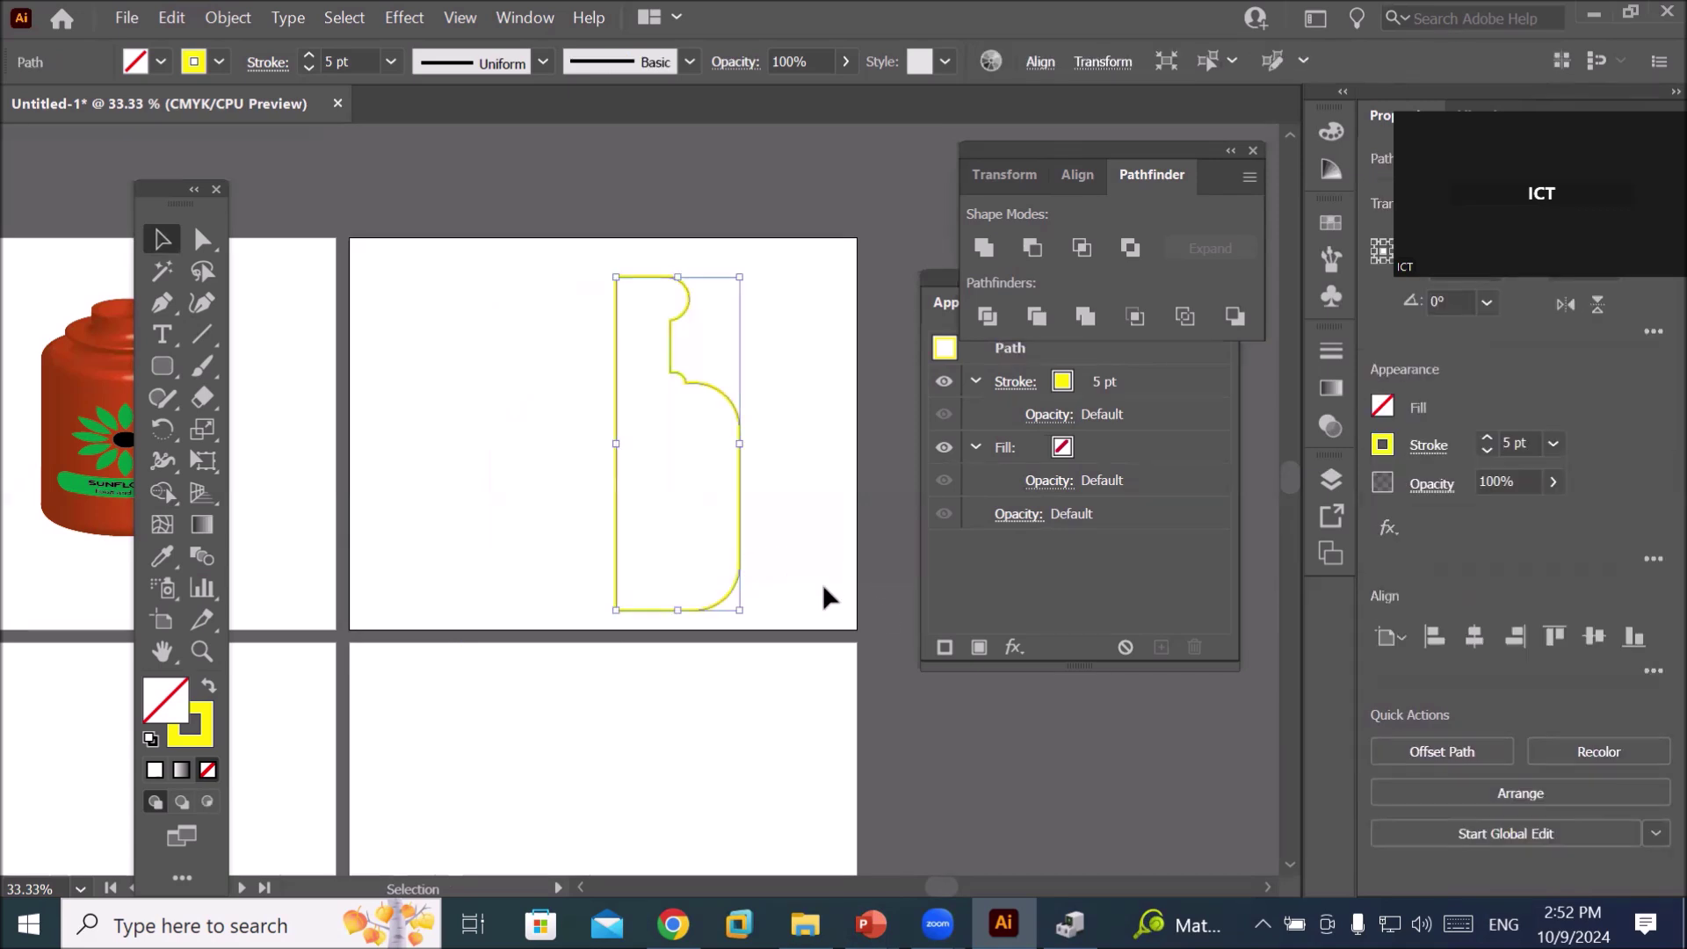
- Apply a 3D Revolve effect to the right half and bring up Map Art
click(1015, 647)
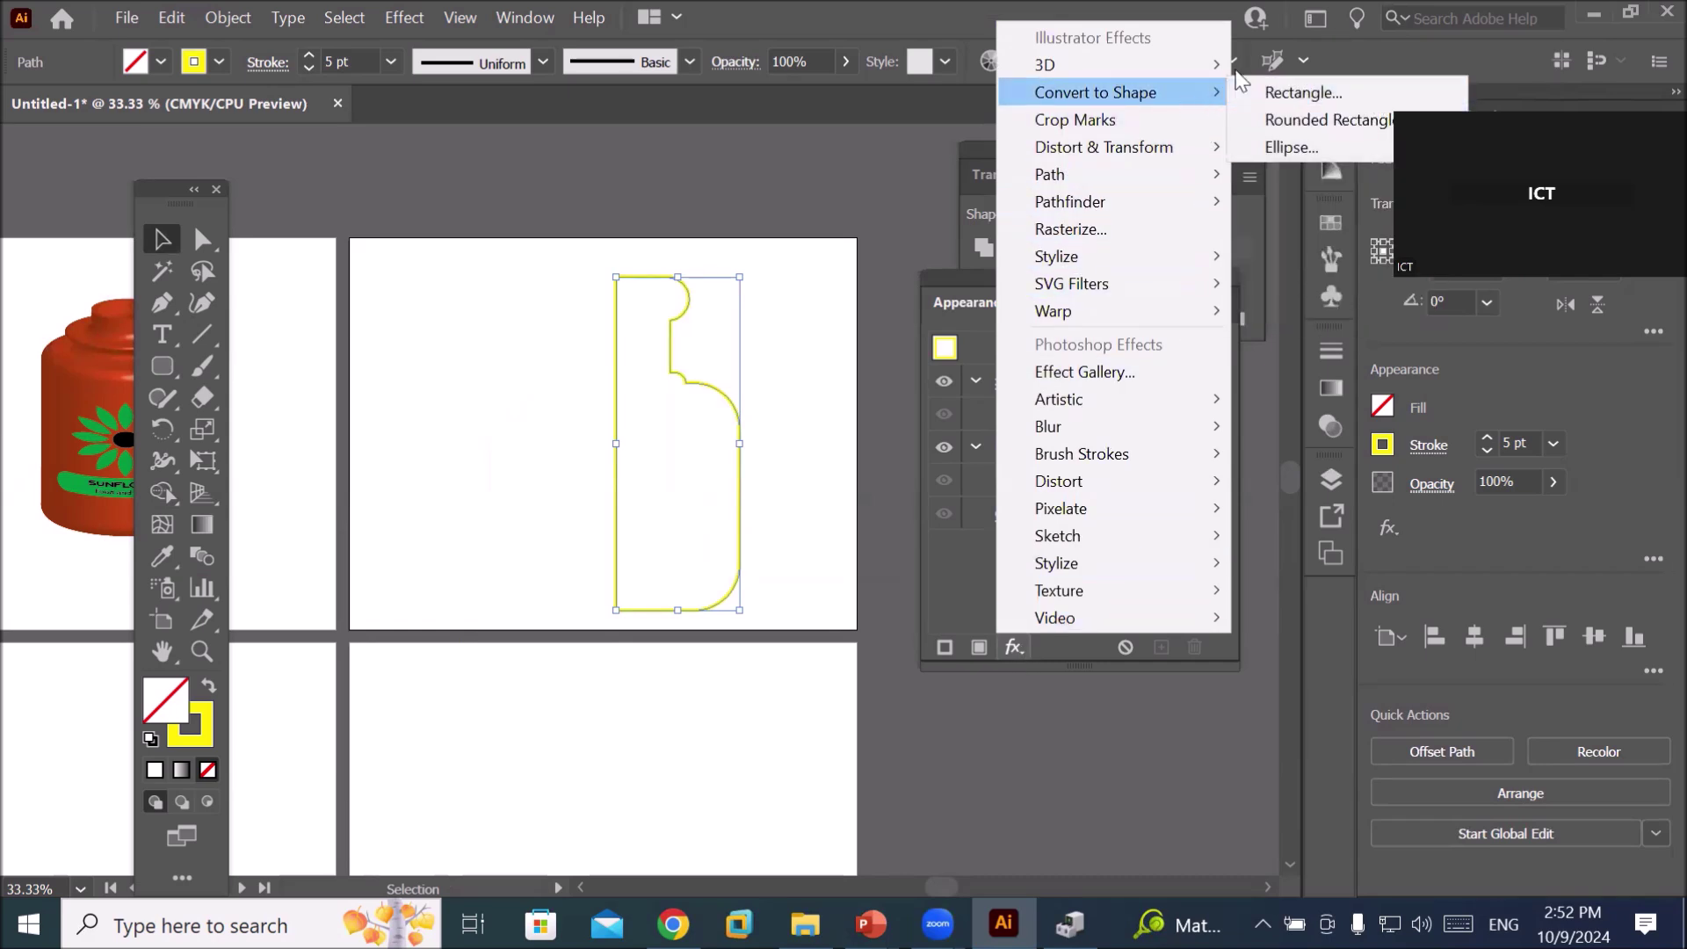
mouse_move(1045, 65)
click(1327, 83)
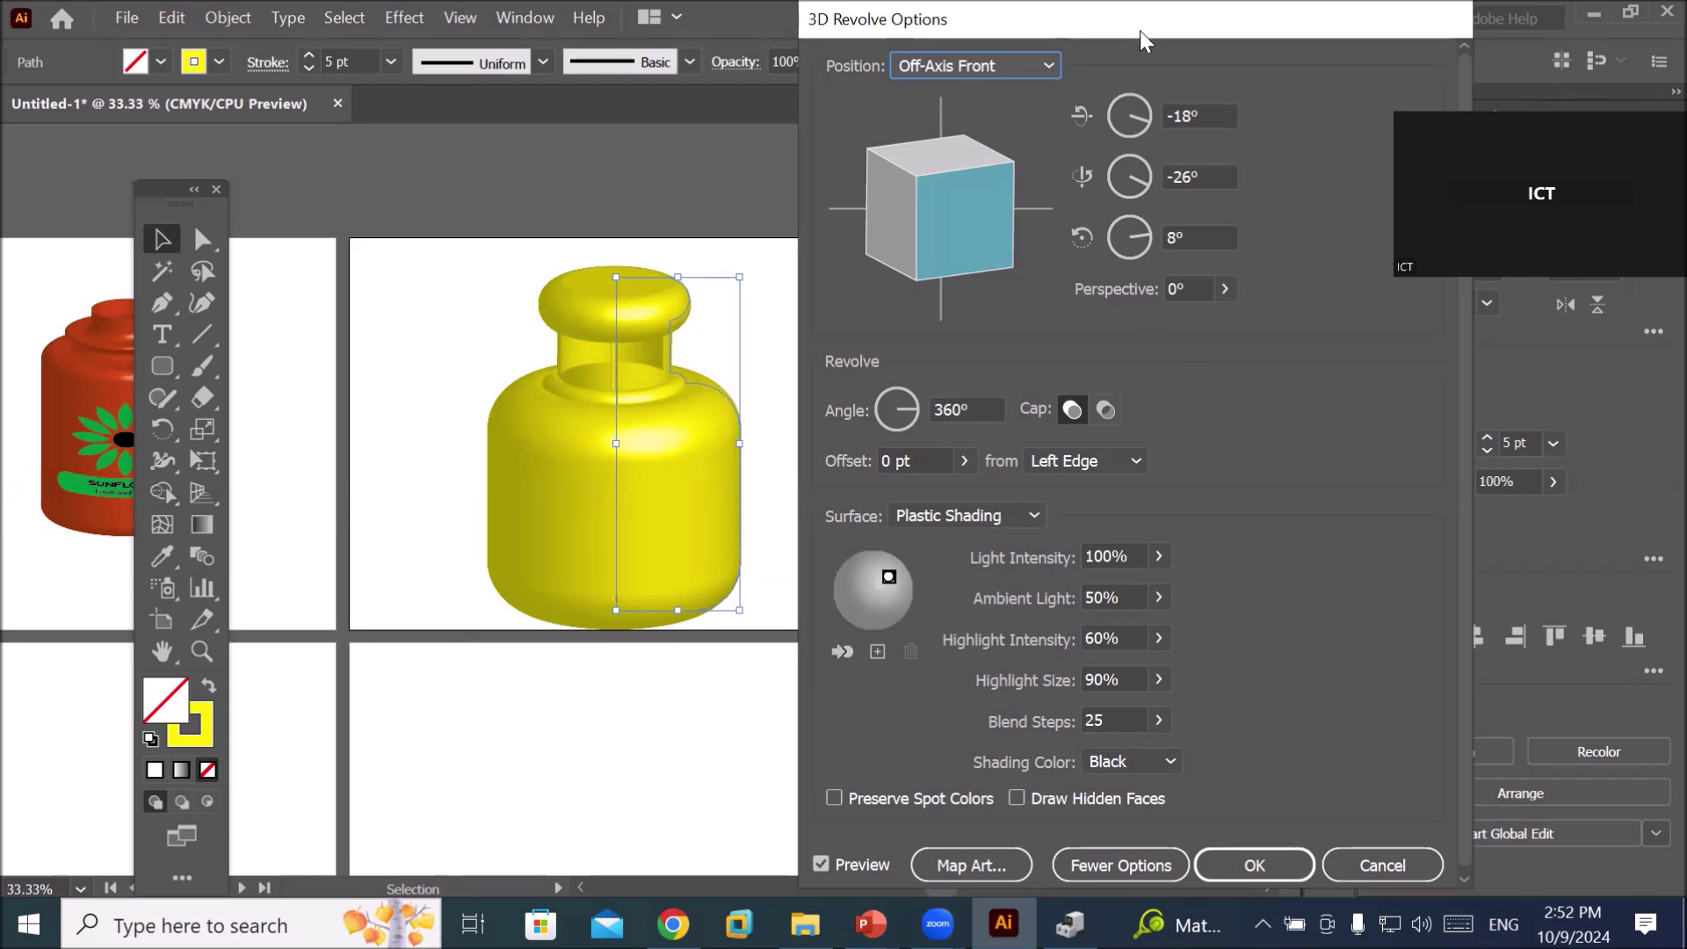
drag(1140, 30, 1172, 30)
click(988, 859)
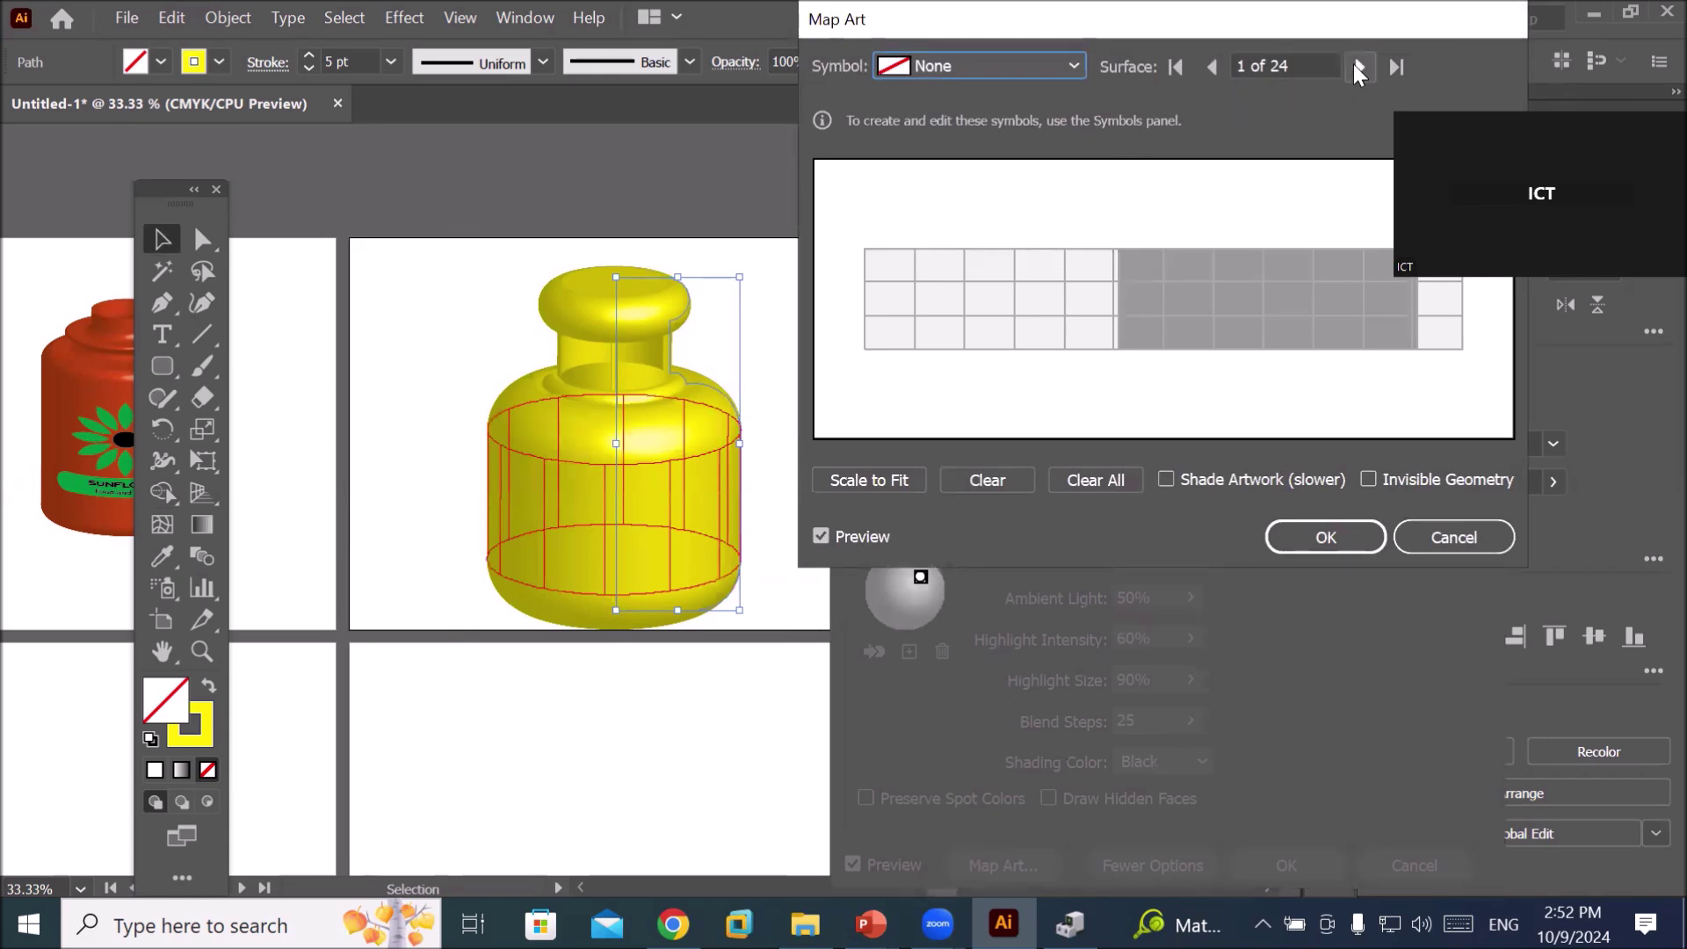
- Step through the bottle's surfaces in Map Art until Surface reads 24 of 24
click(1353, 65)
click(1357, 68)
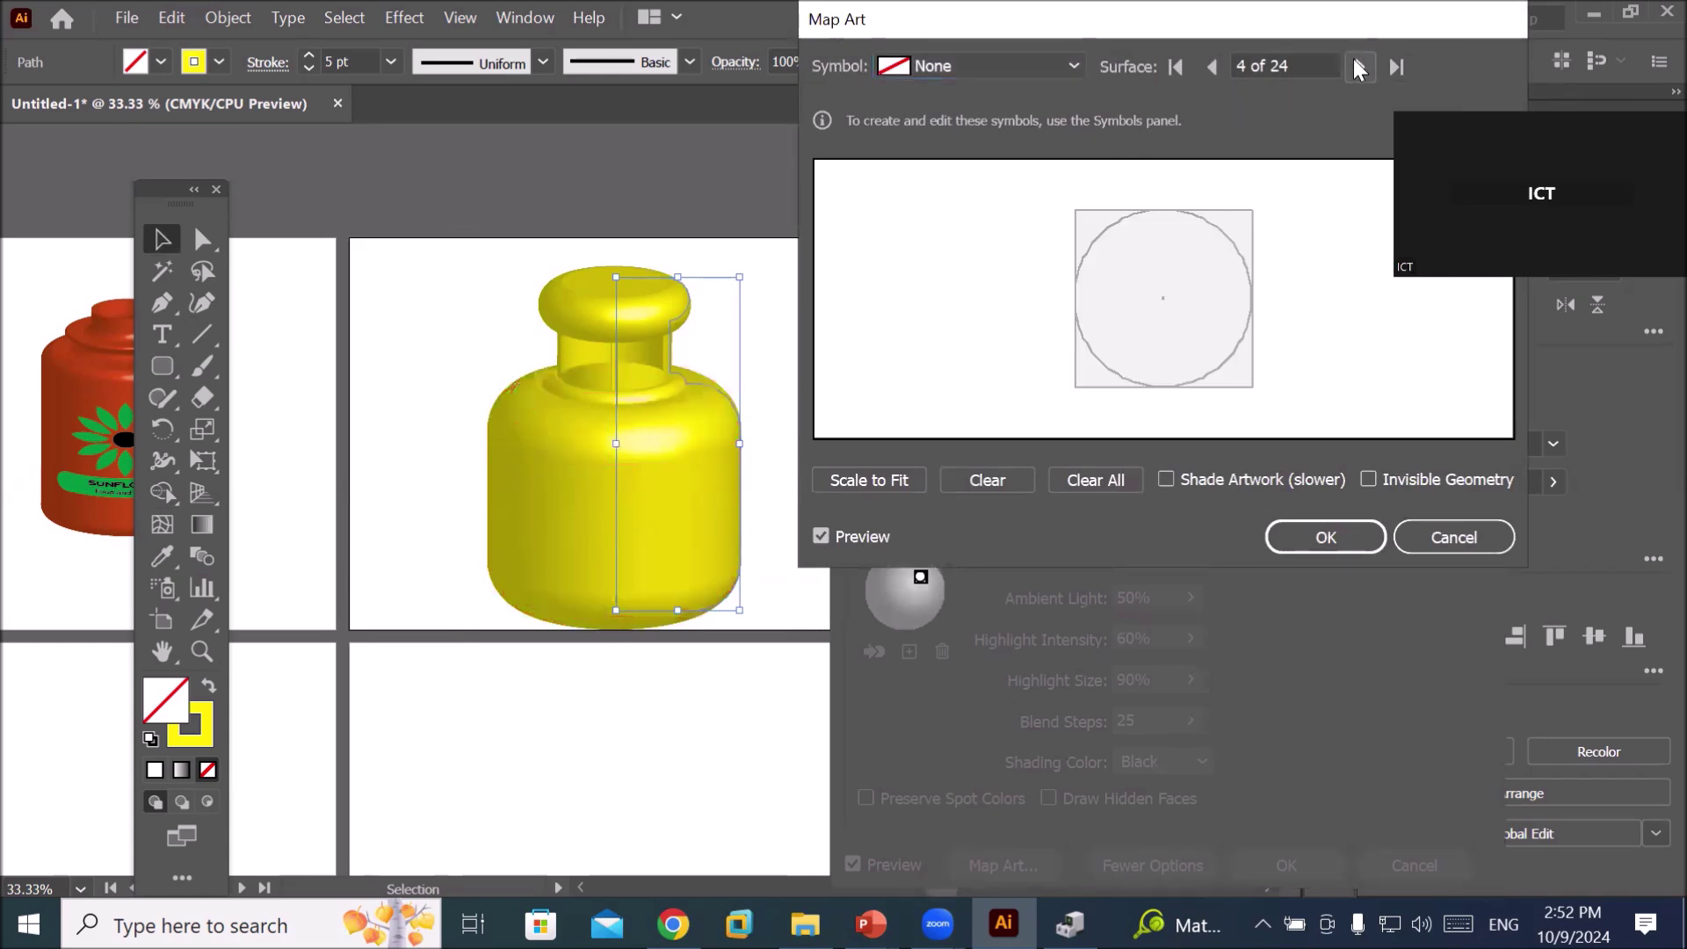
click(1358, 67)
click(1357, 68)
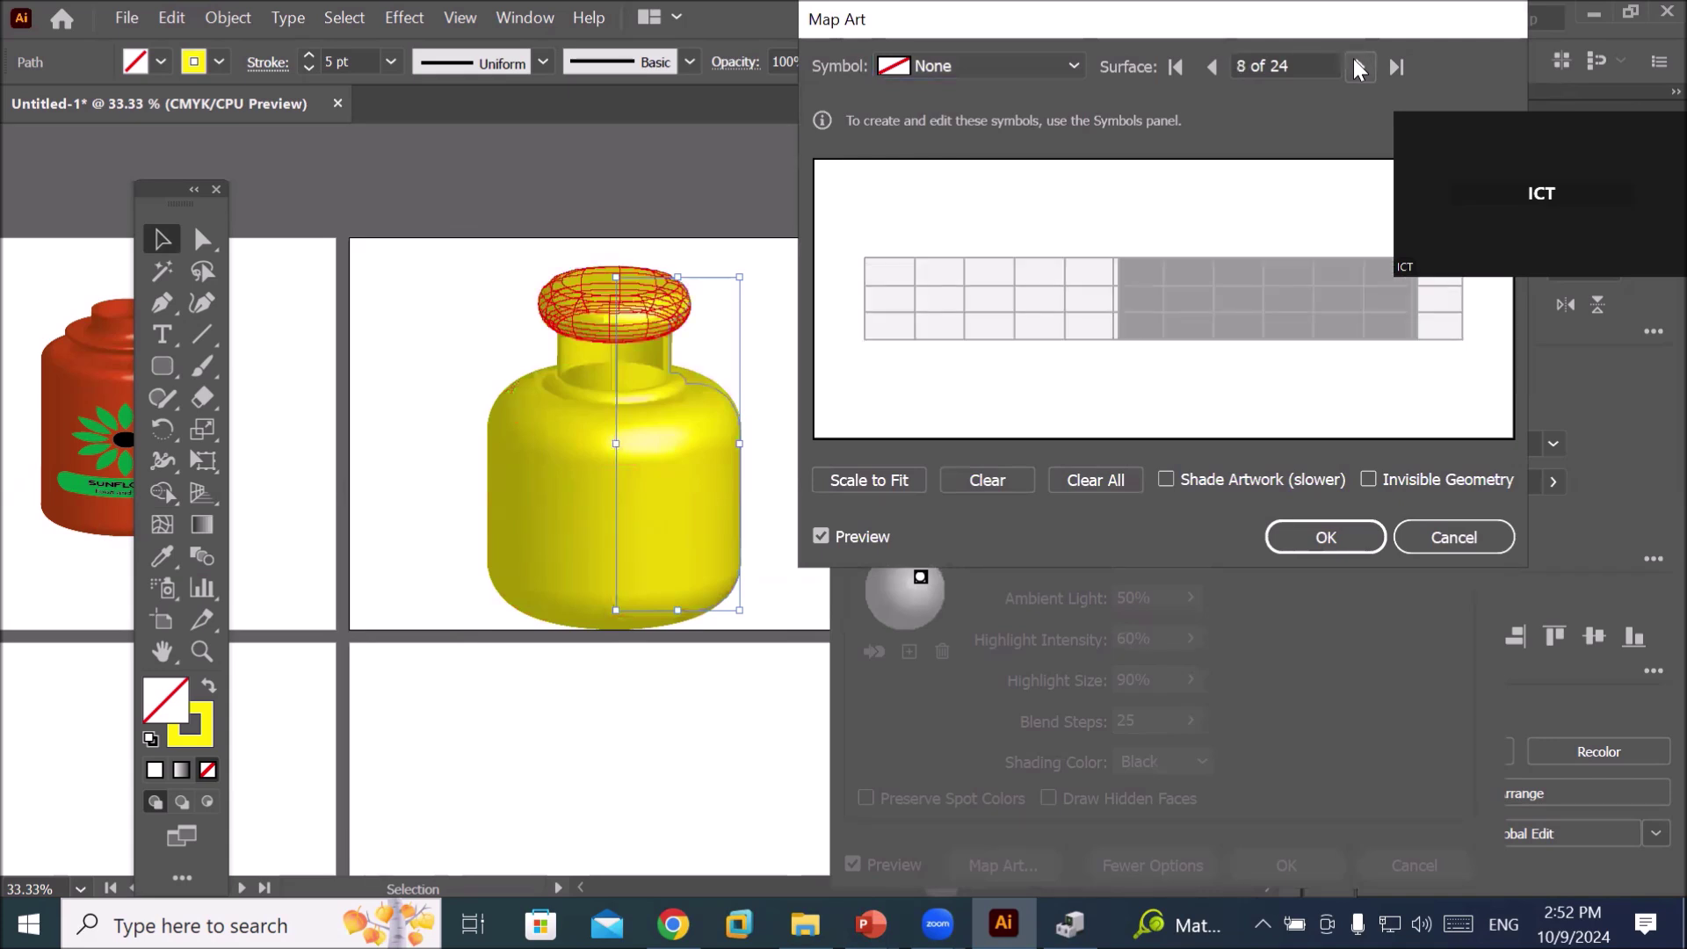
click(1358, 68)
click(1357, 67)
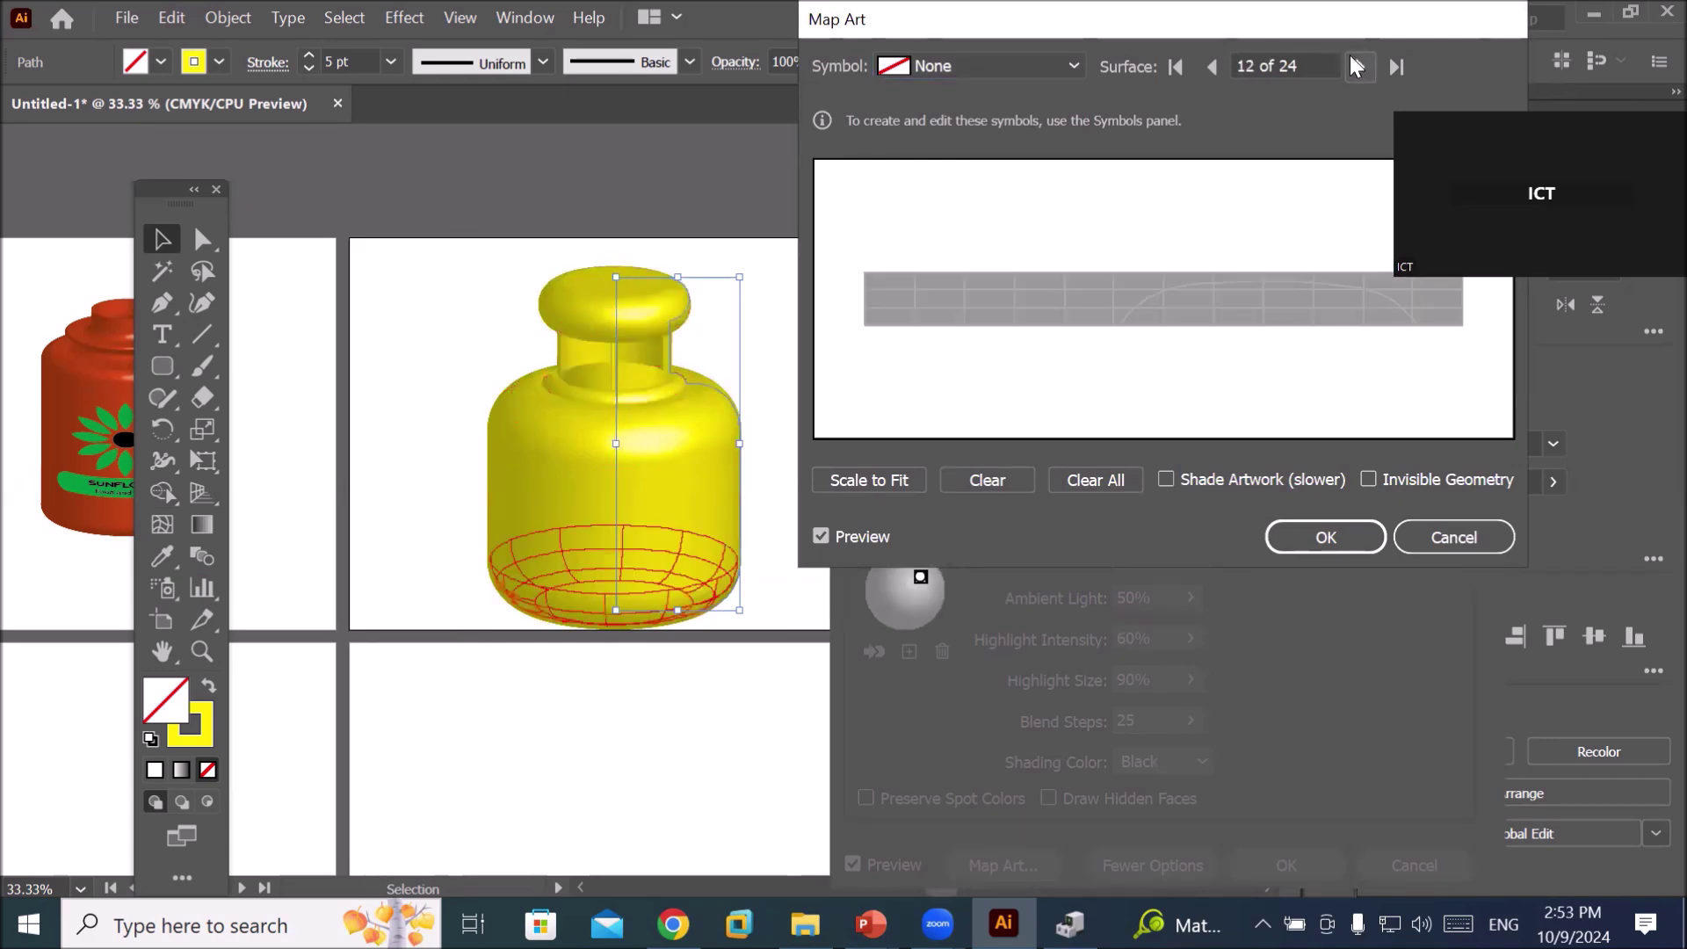
click(1357, 67)
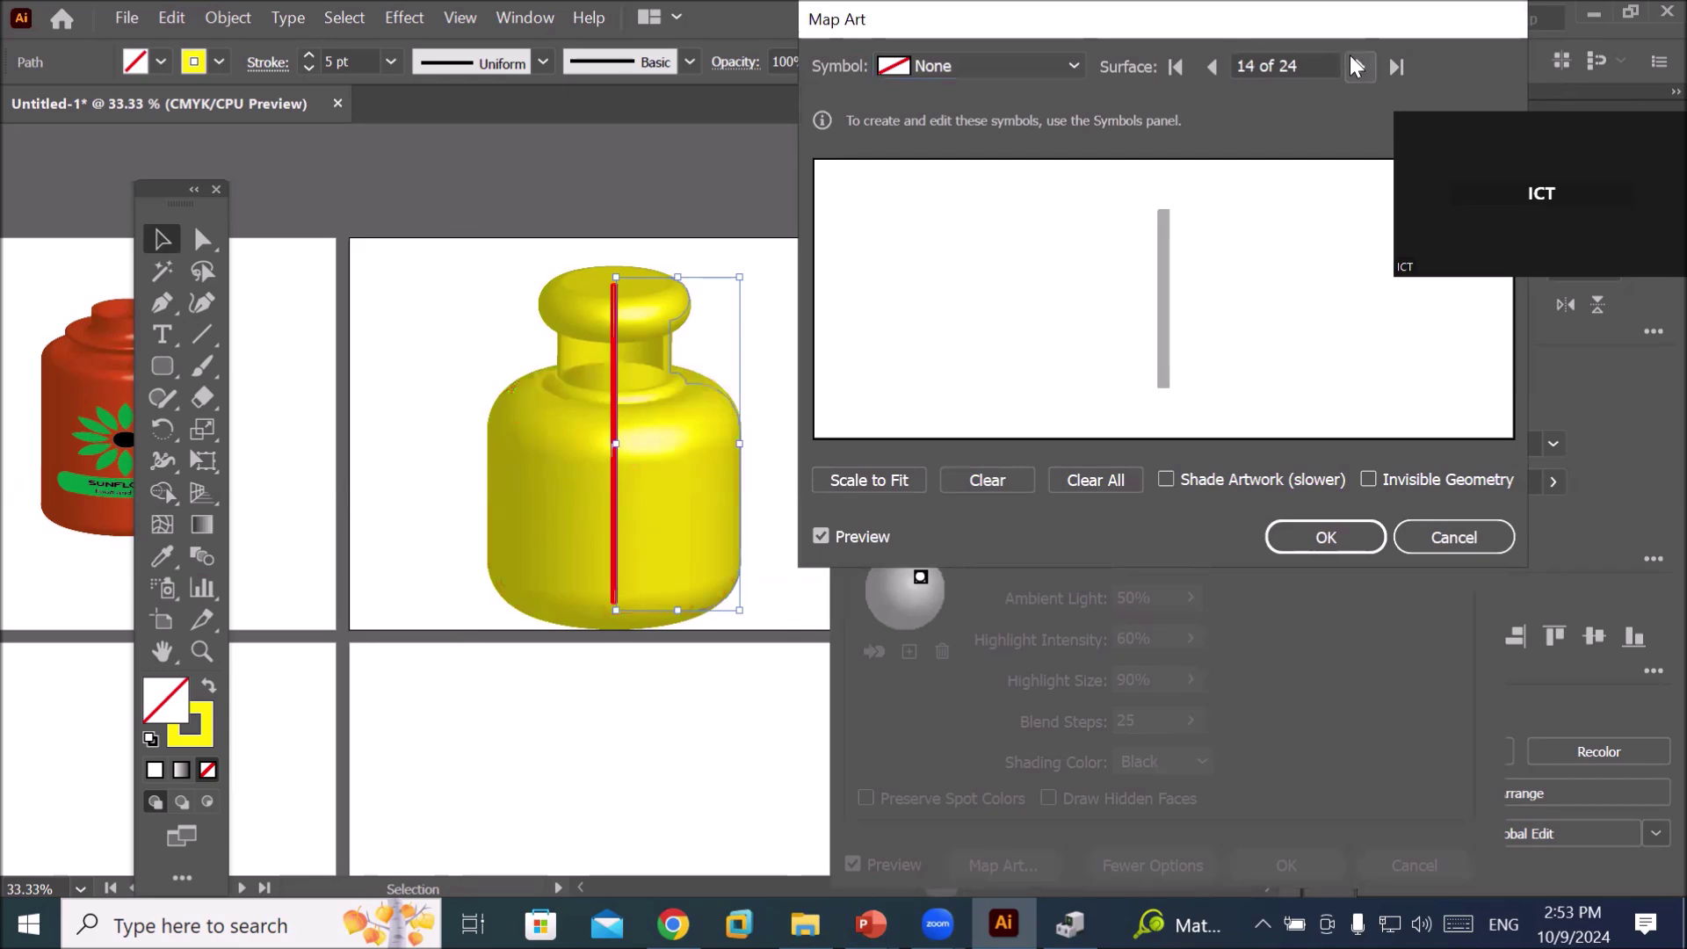
click(1357, 67)
click(1357, 67)
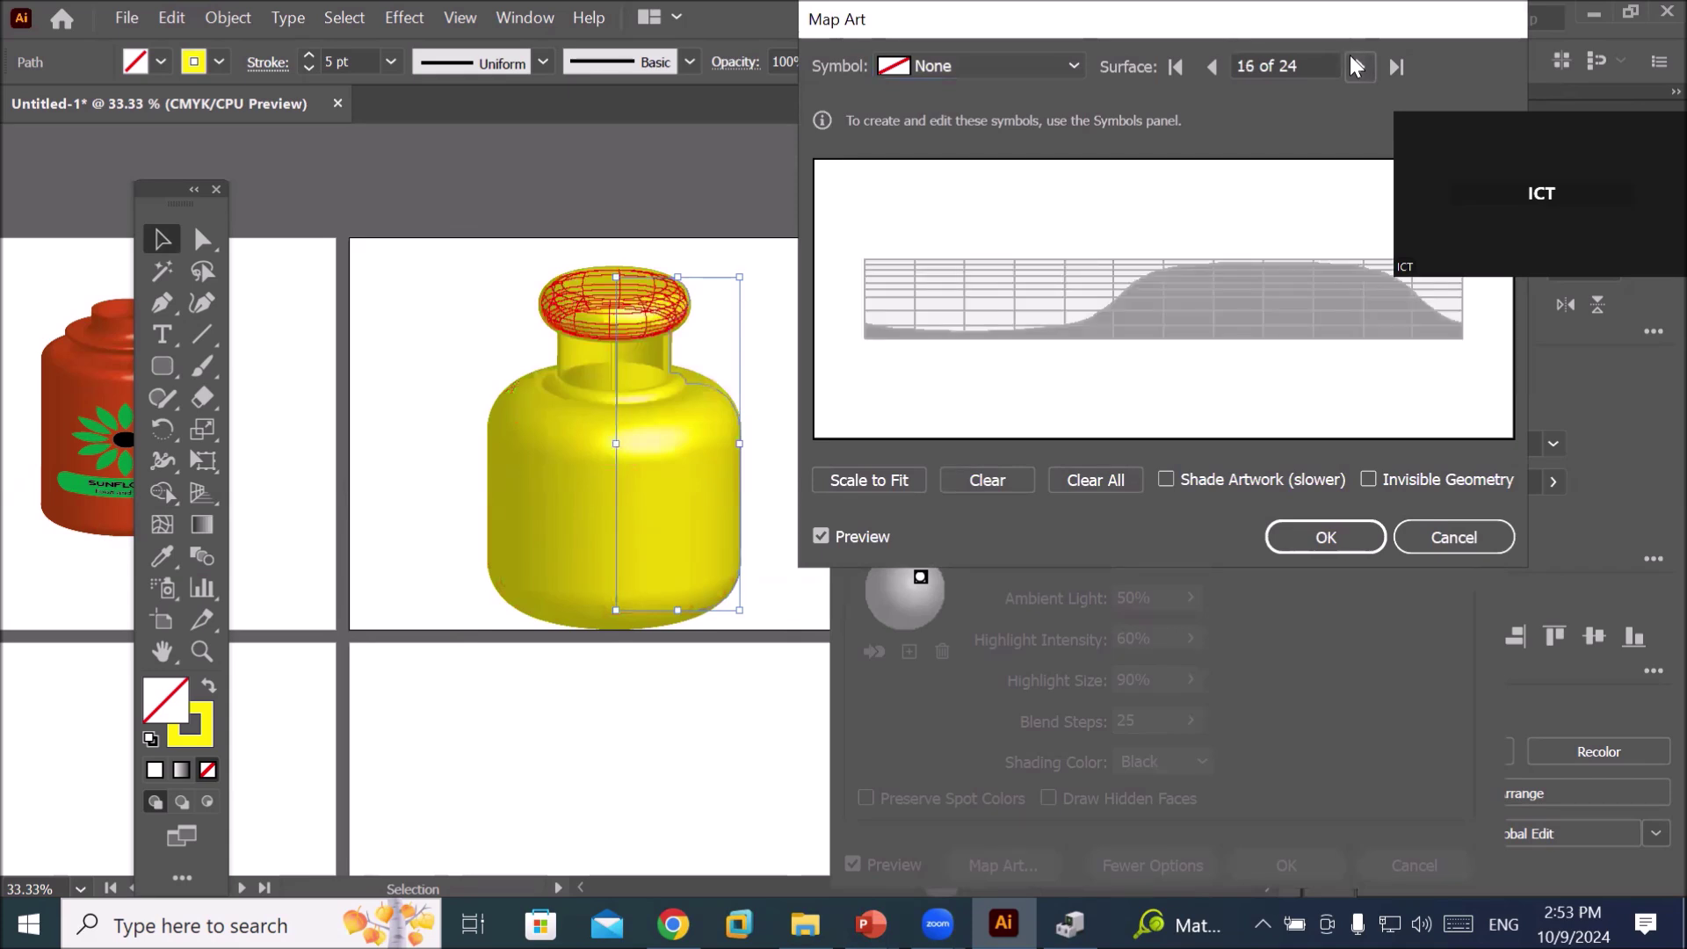
click(1357, 68)
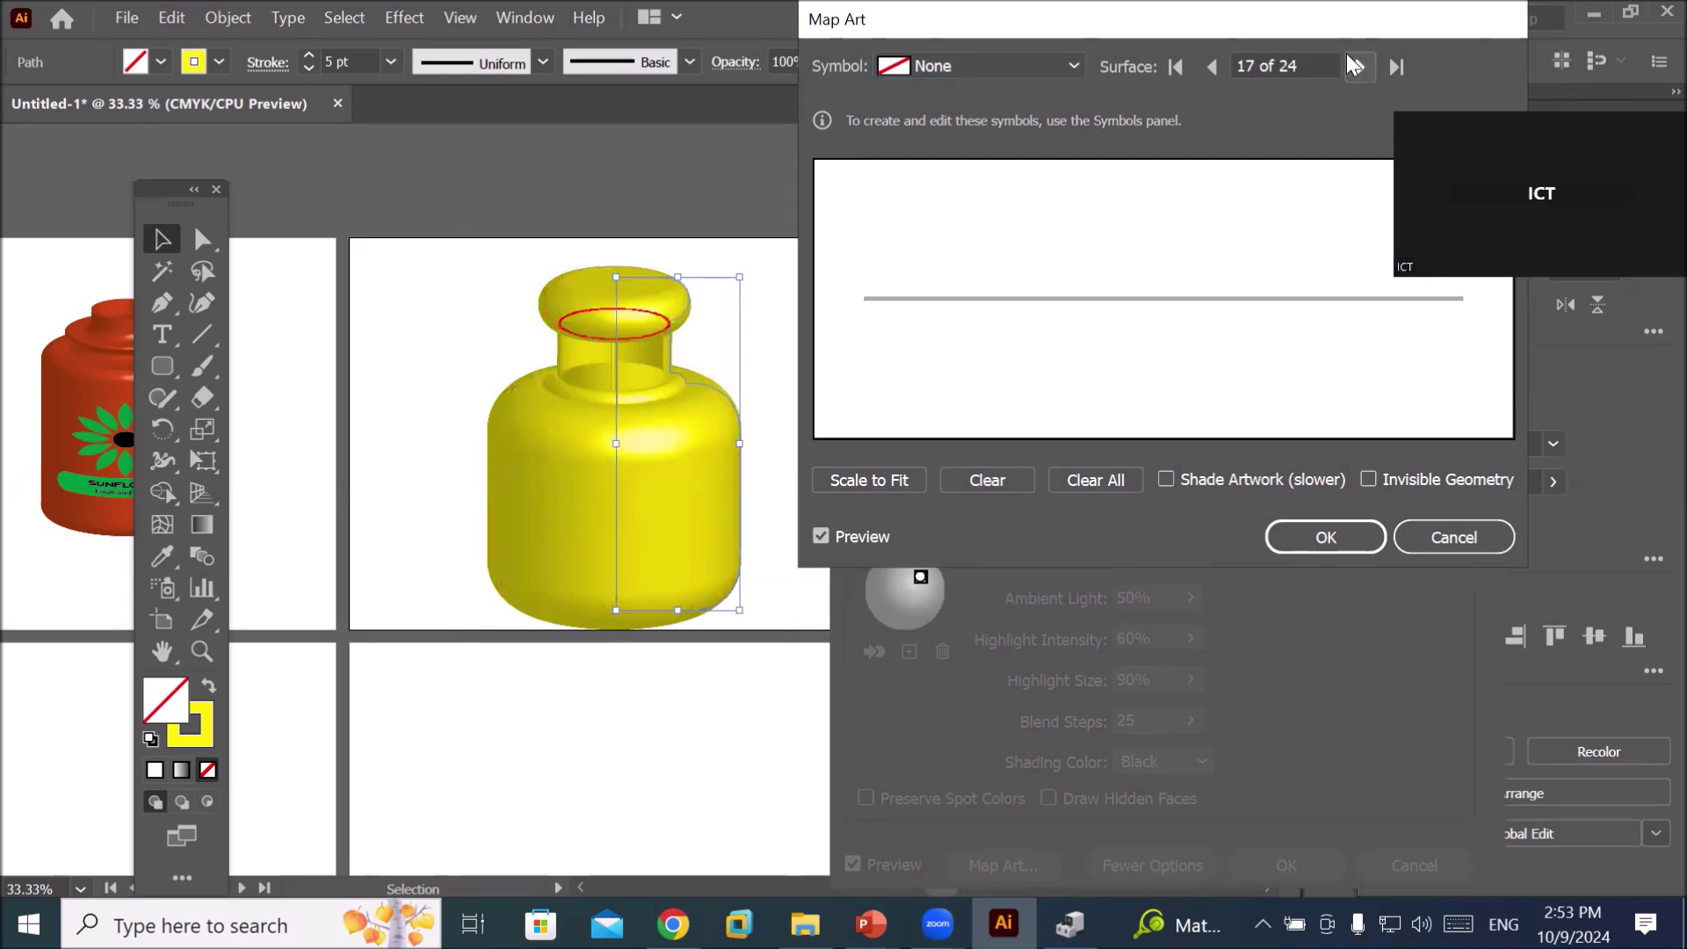
click(1358, 68)
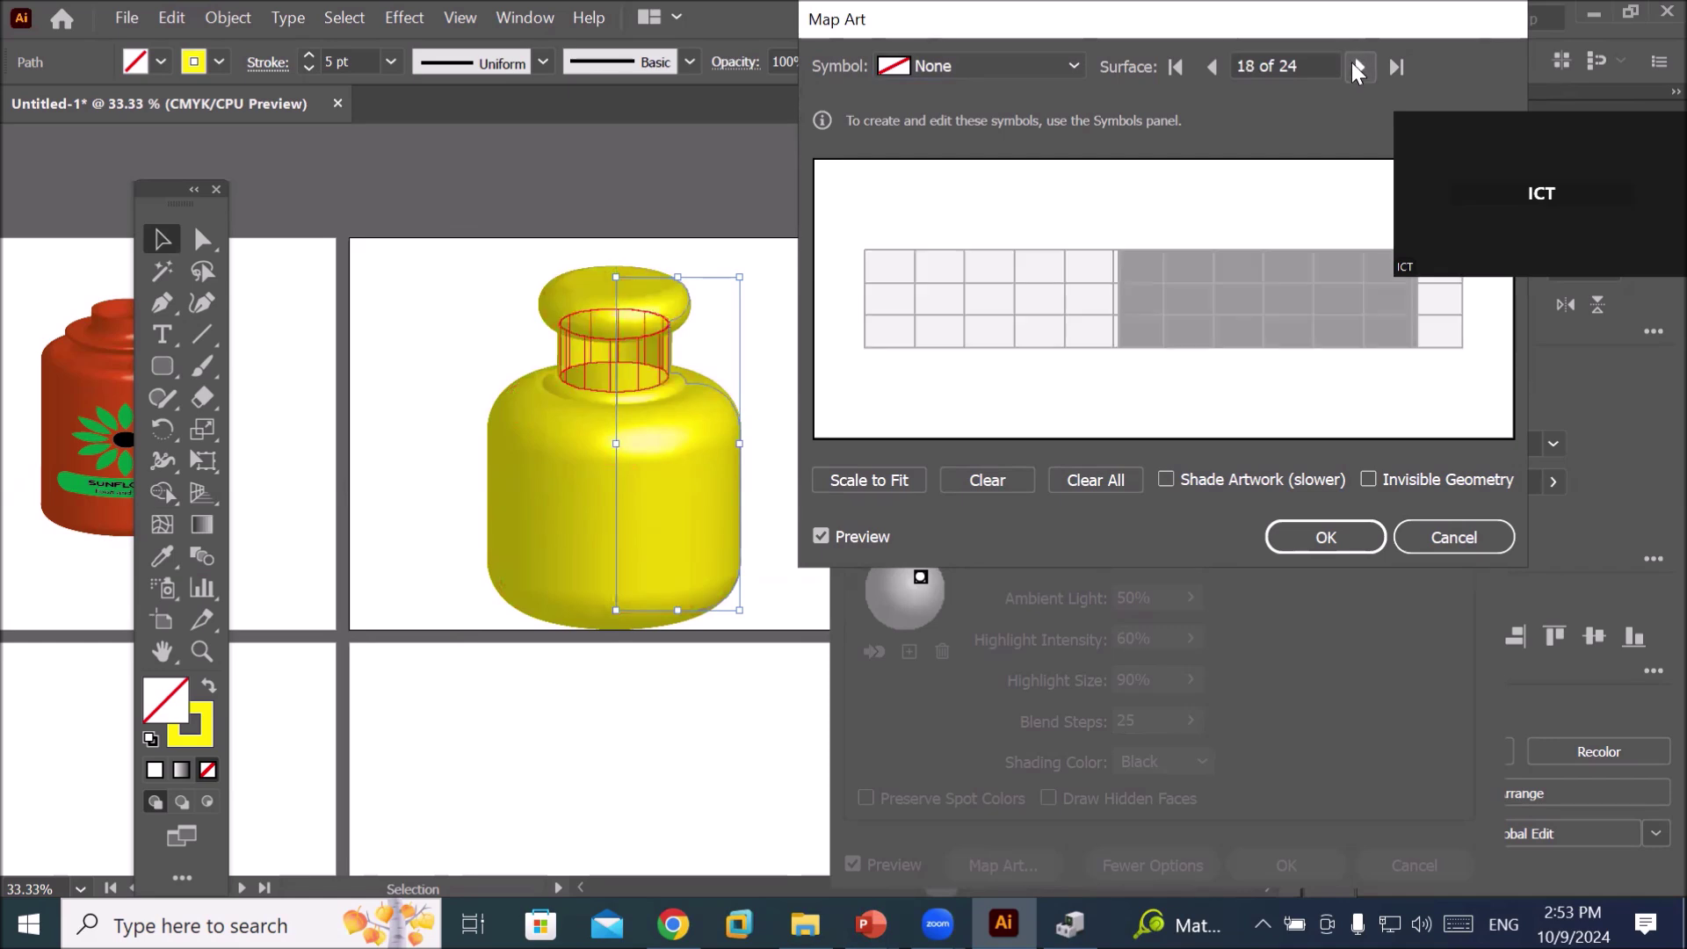
click(1357, 67)
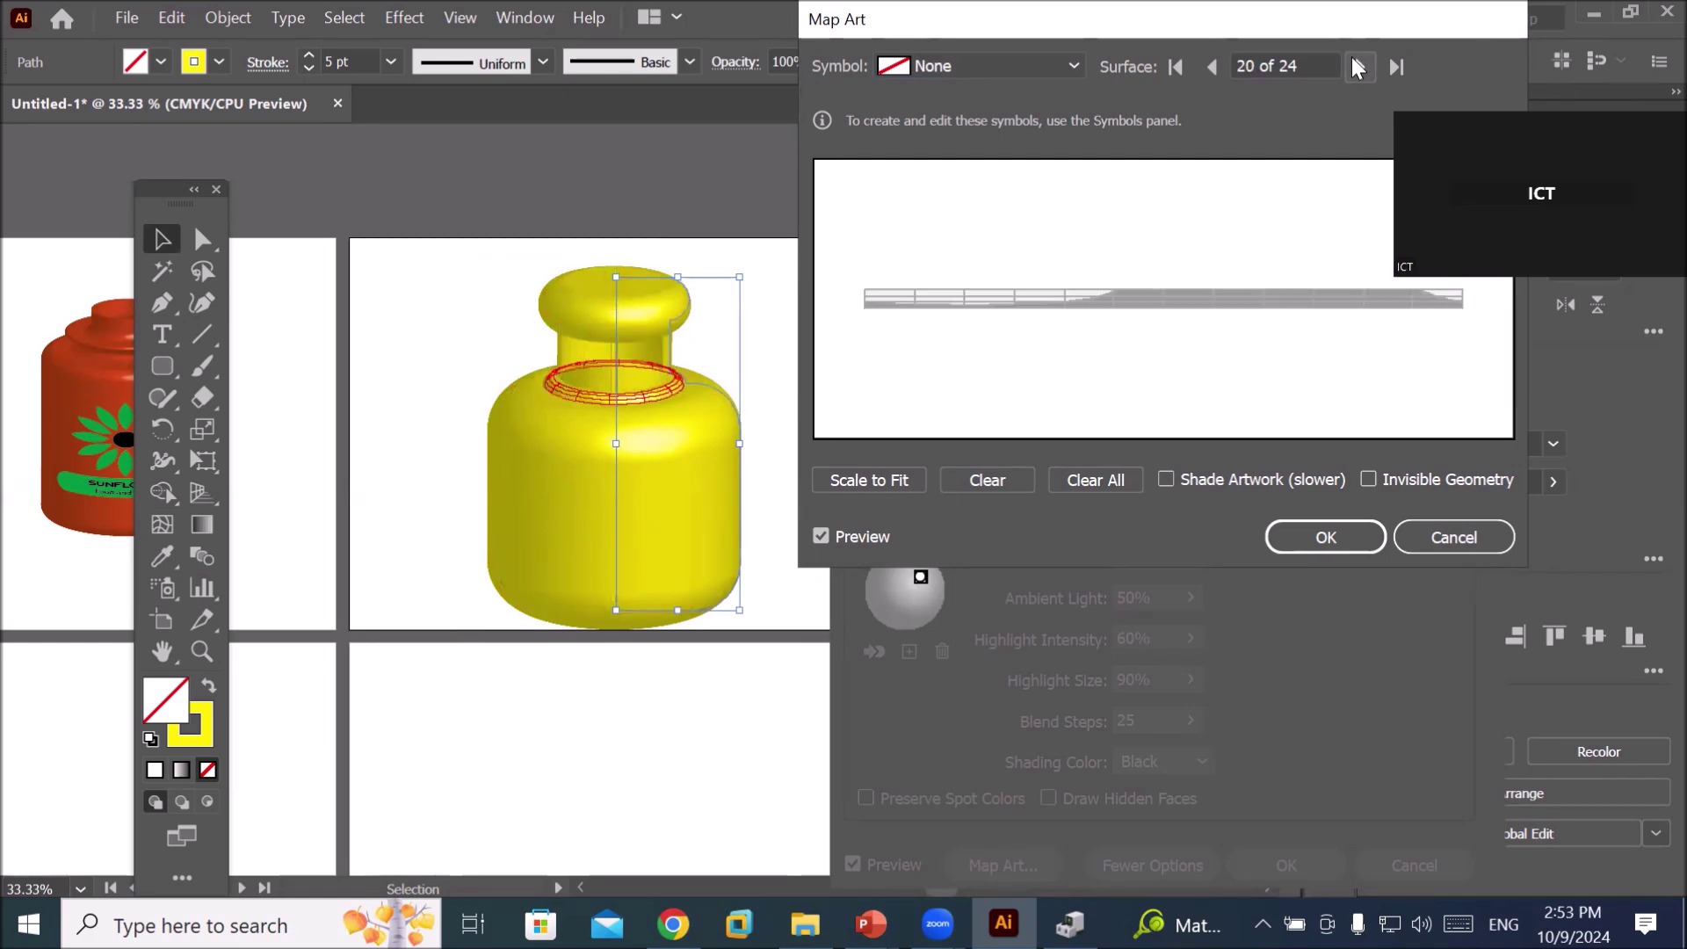
click(1357, 68)
click(1357, 68)
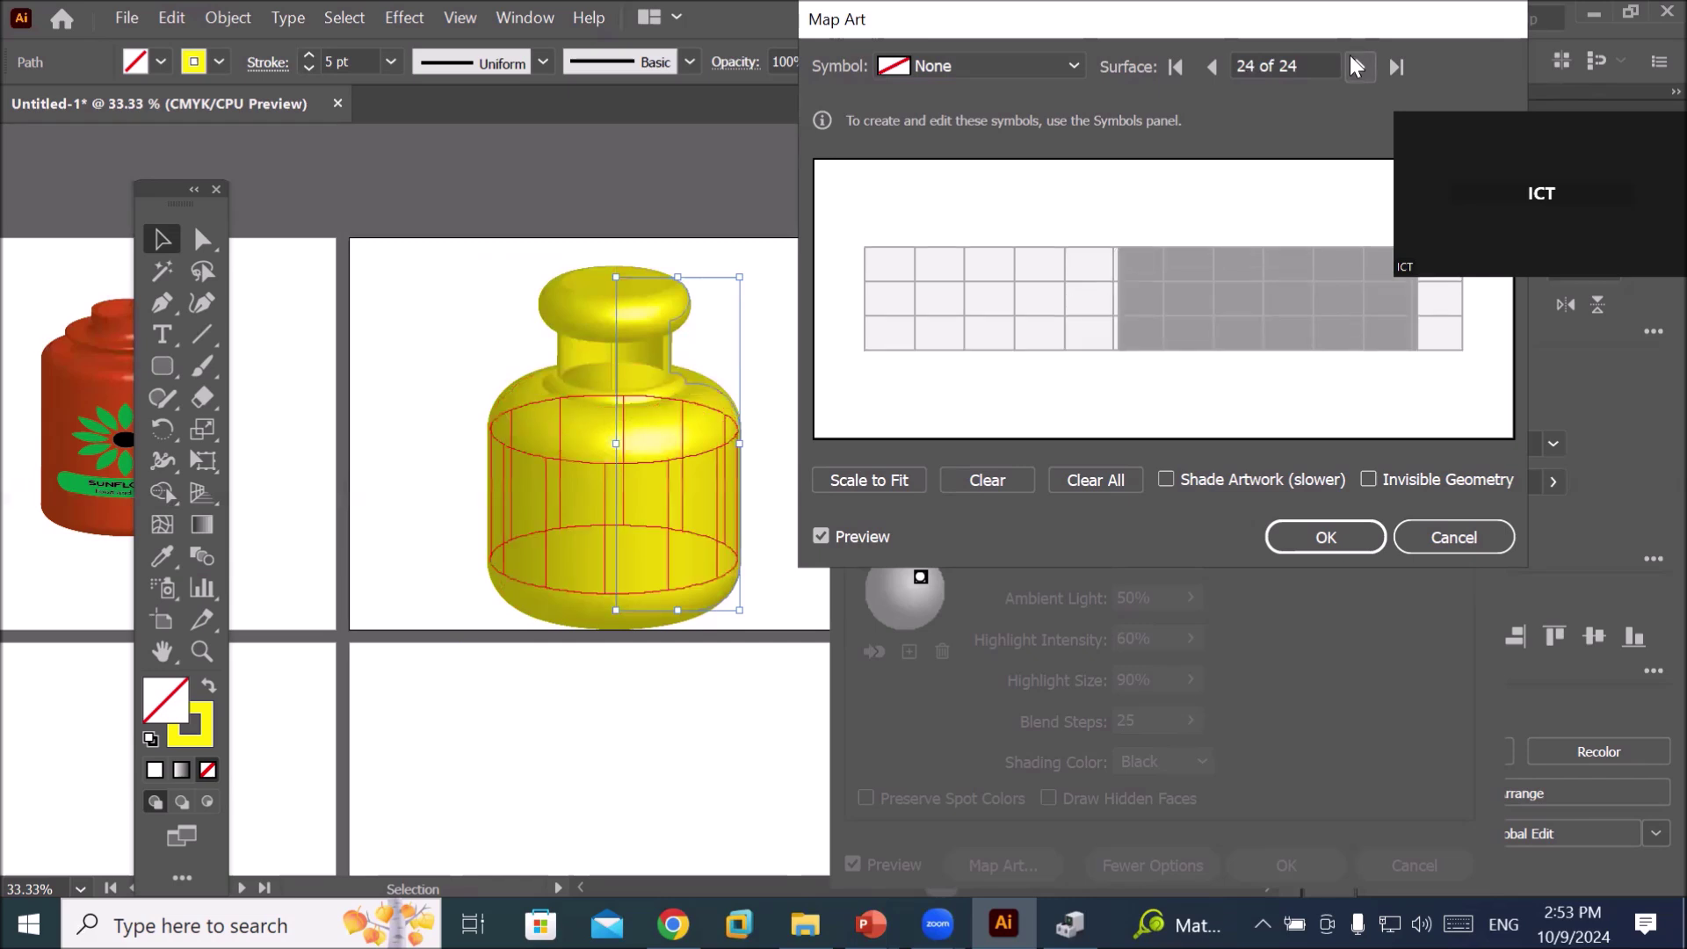
- Map the Company Logo onto surface 24 as a trial, then clear it
click(1067, 60)
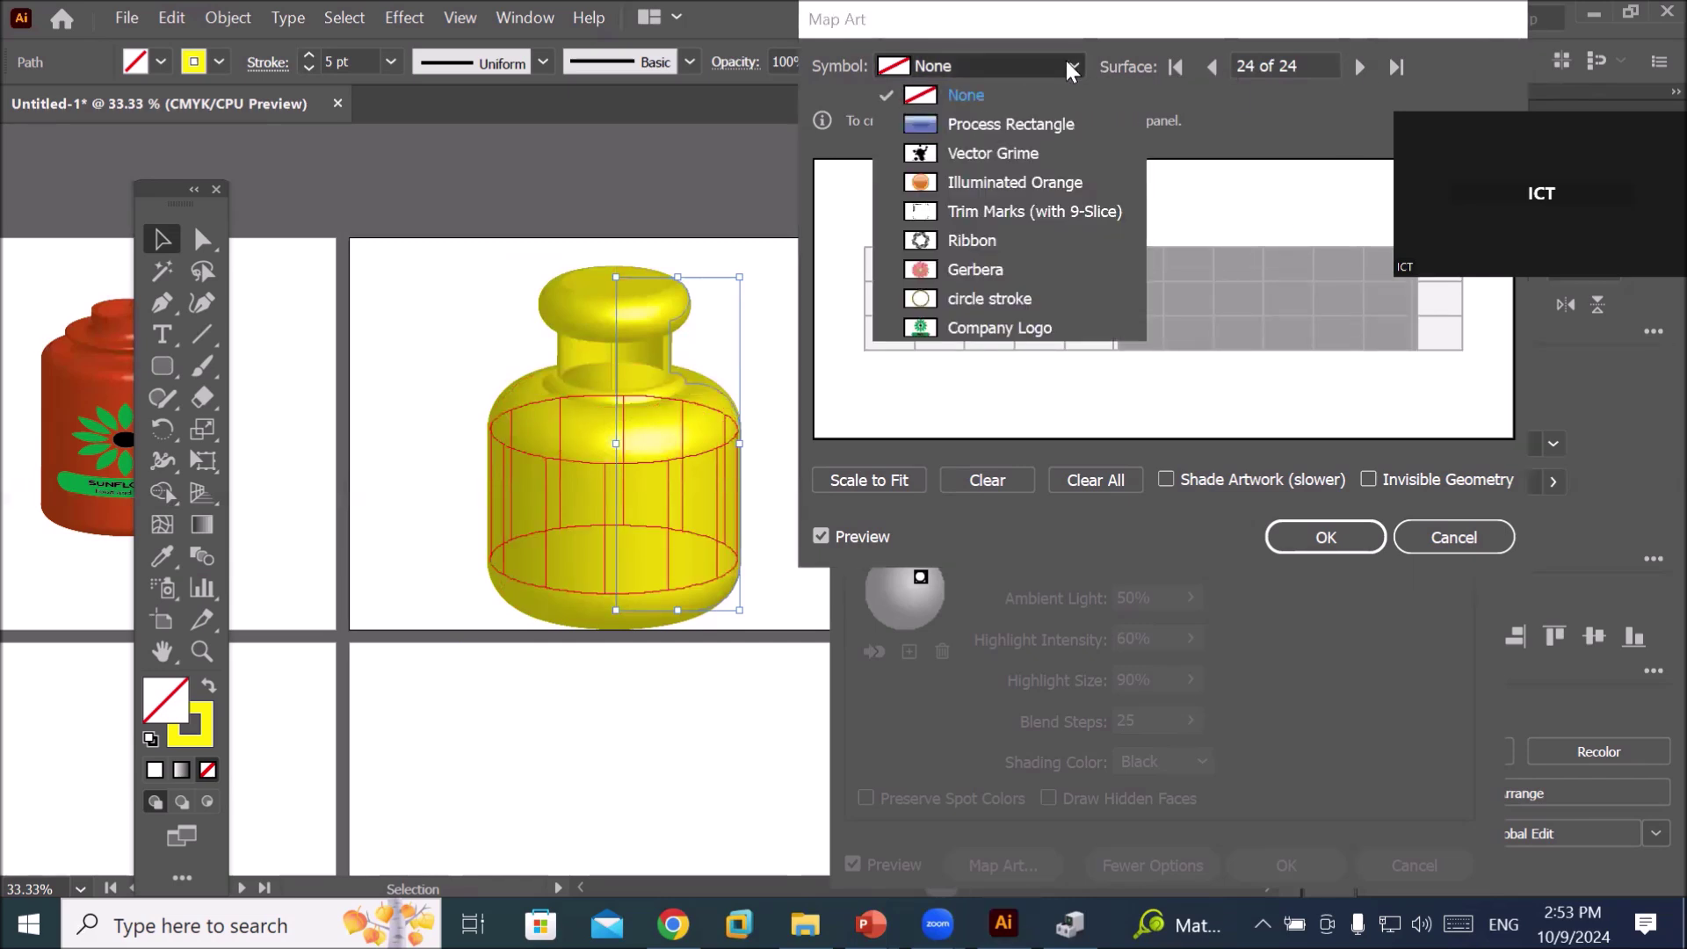
click(1010, 327)
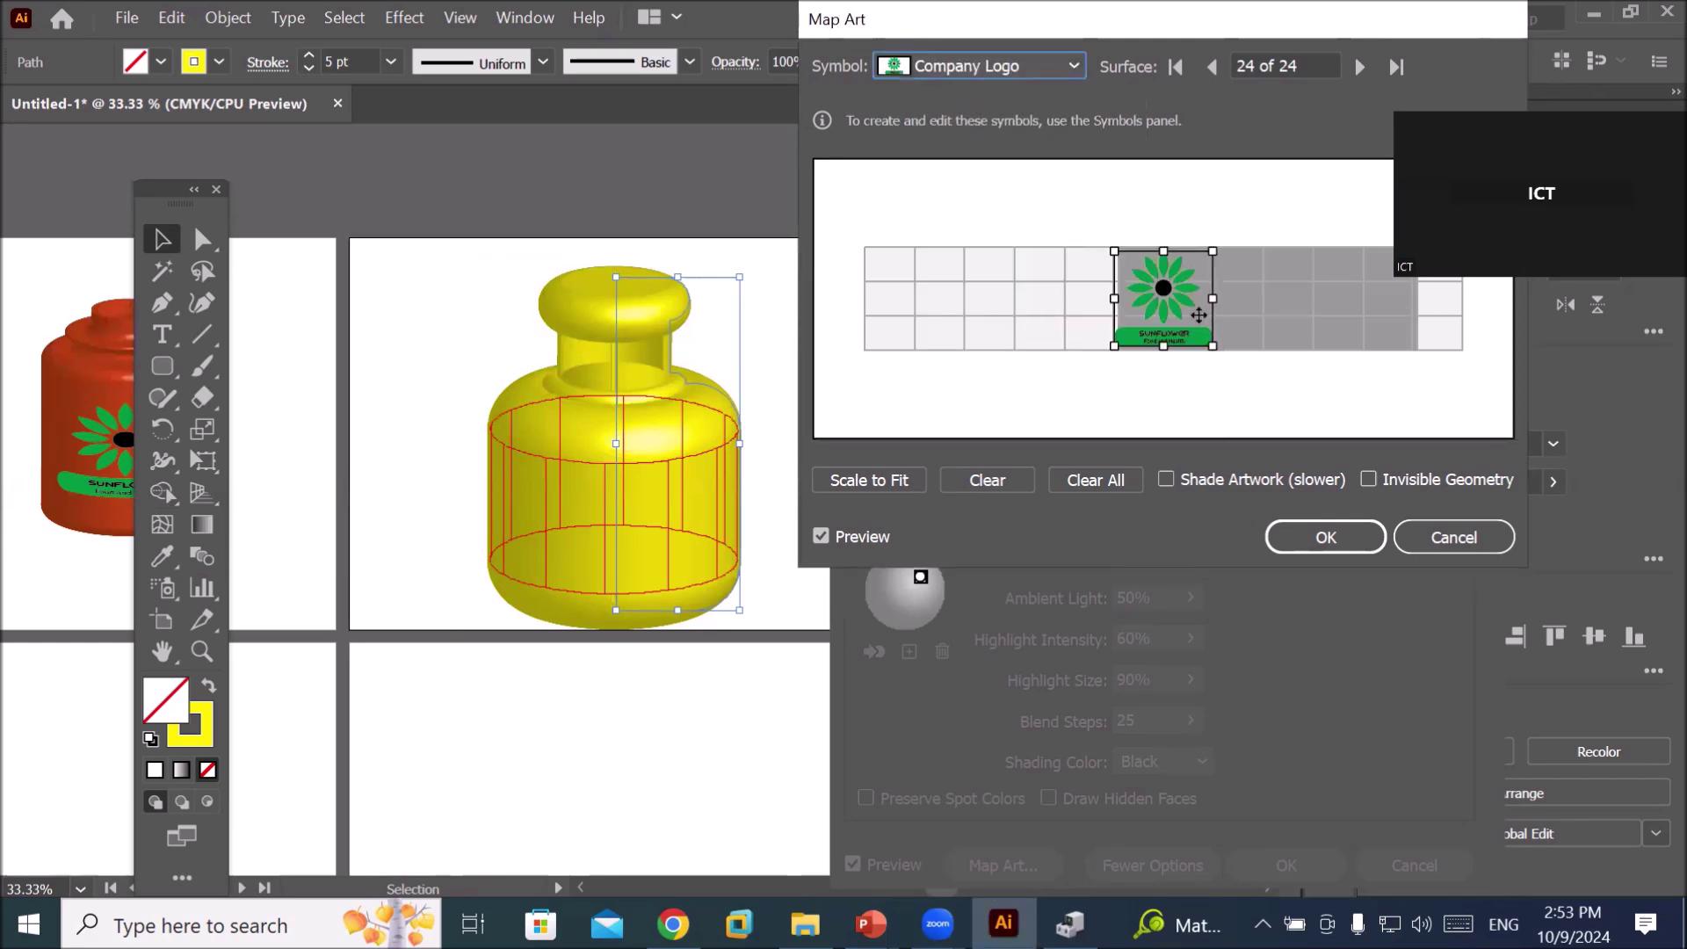
drag(1146, 286, 1253, 294)
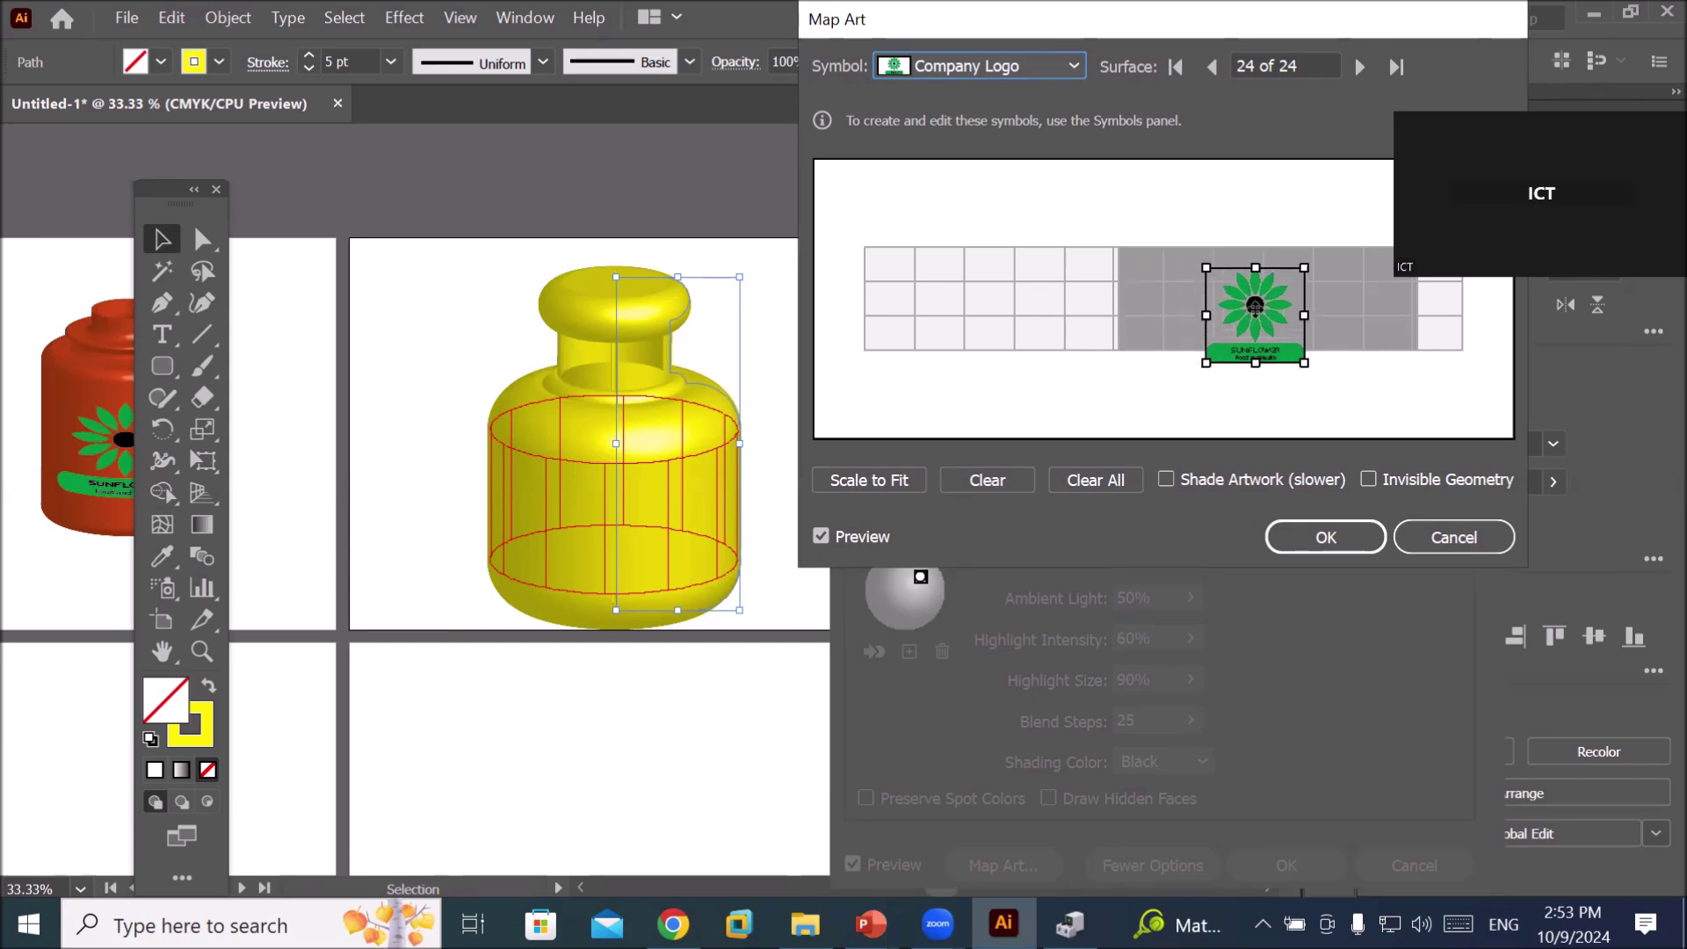
click(987, 478)
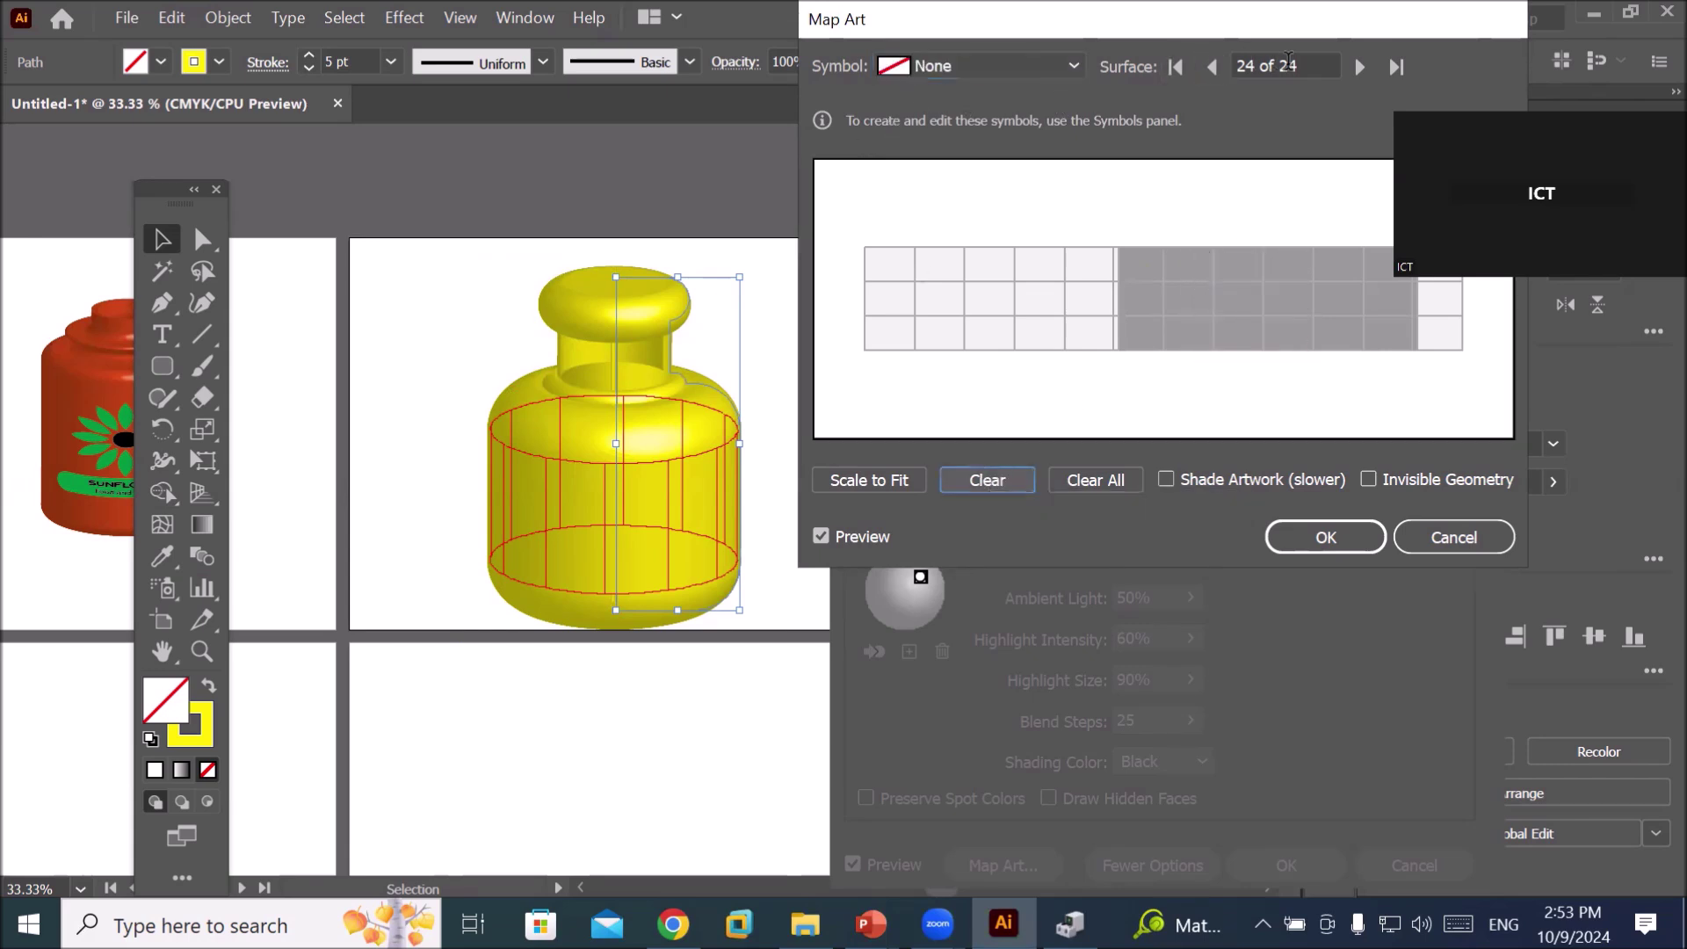
- Return the Map Art surface selection to surface 1 of 24
click(1353, 67)
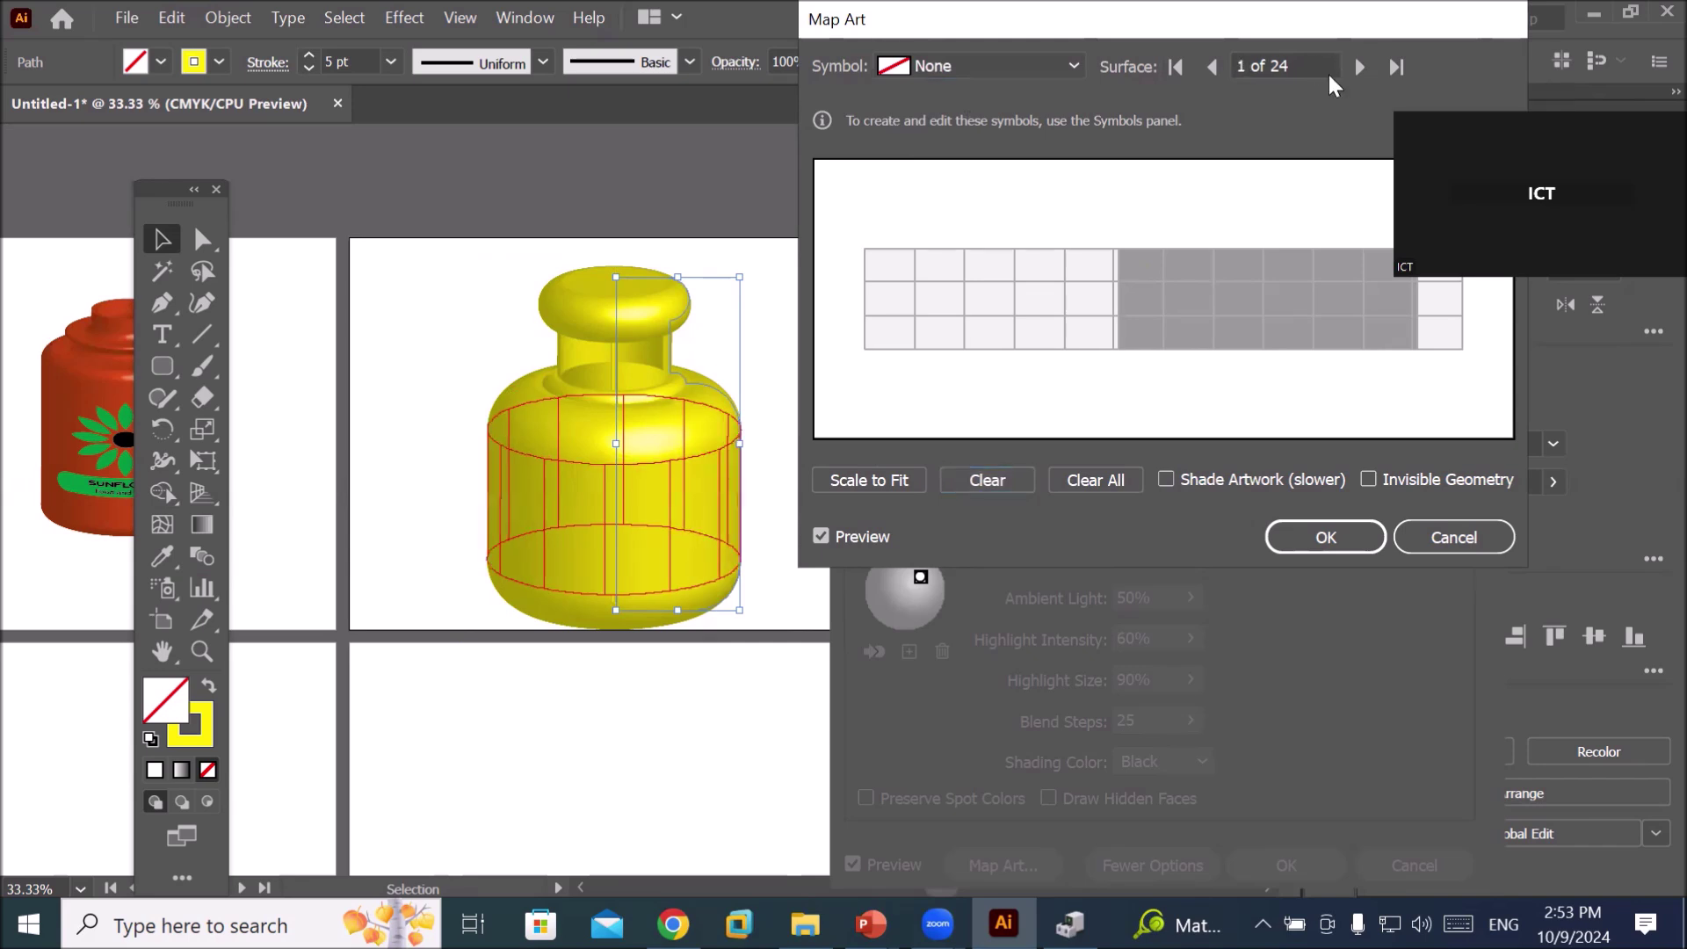
click(1357, 76)
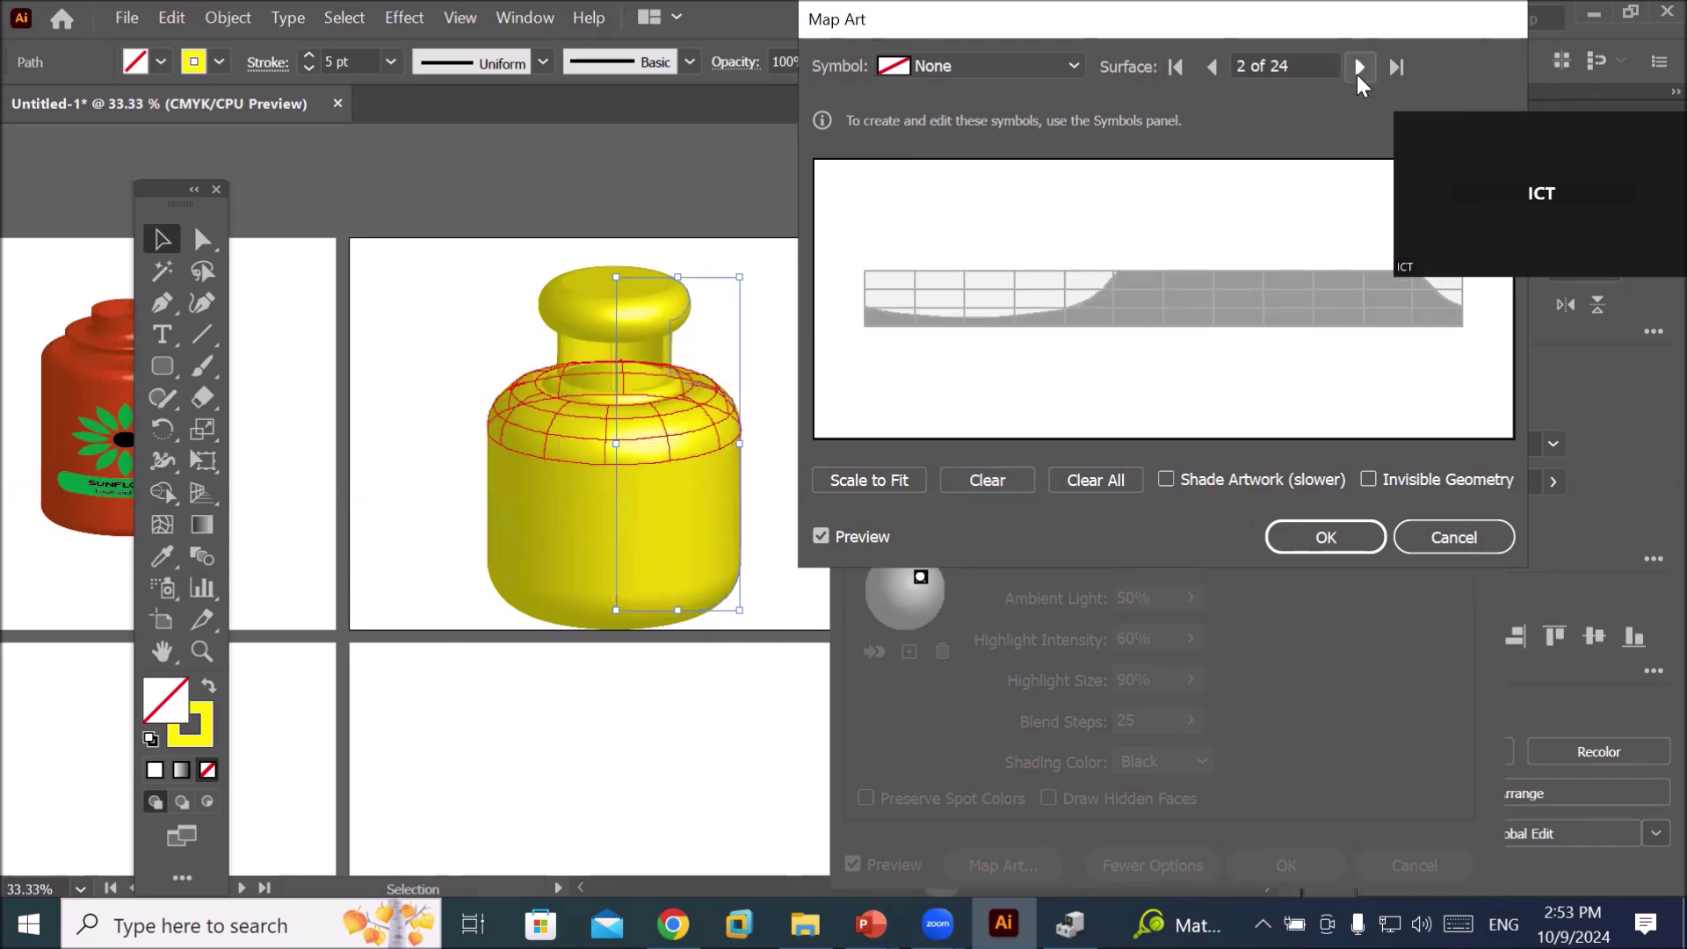
click(1212, 67)
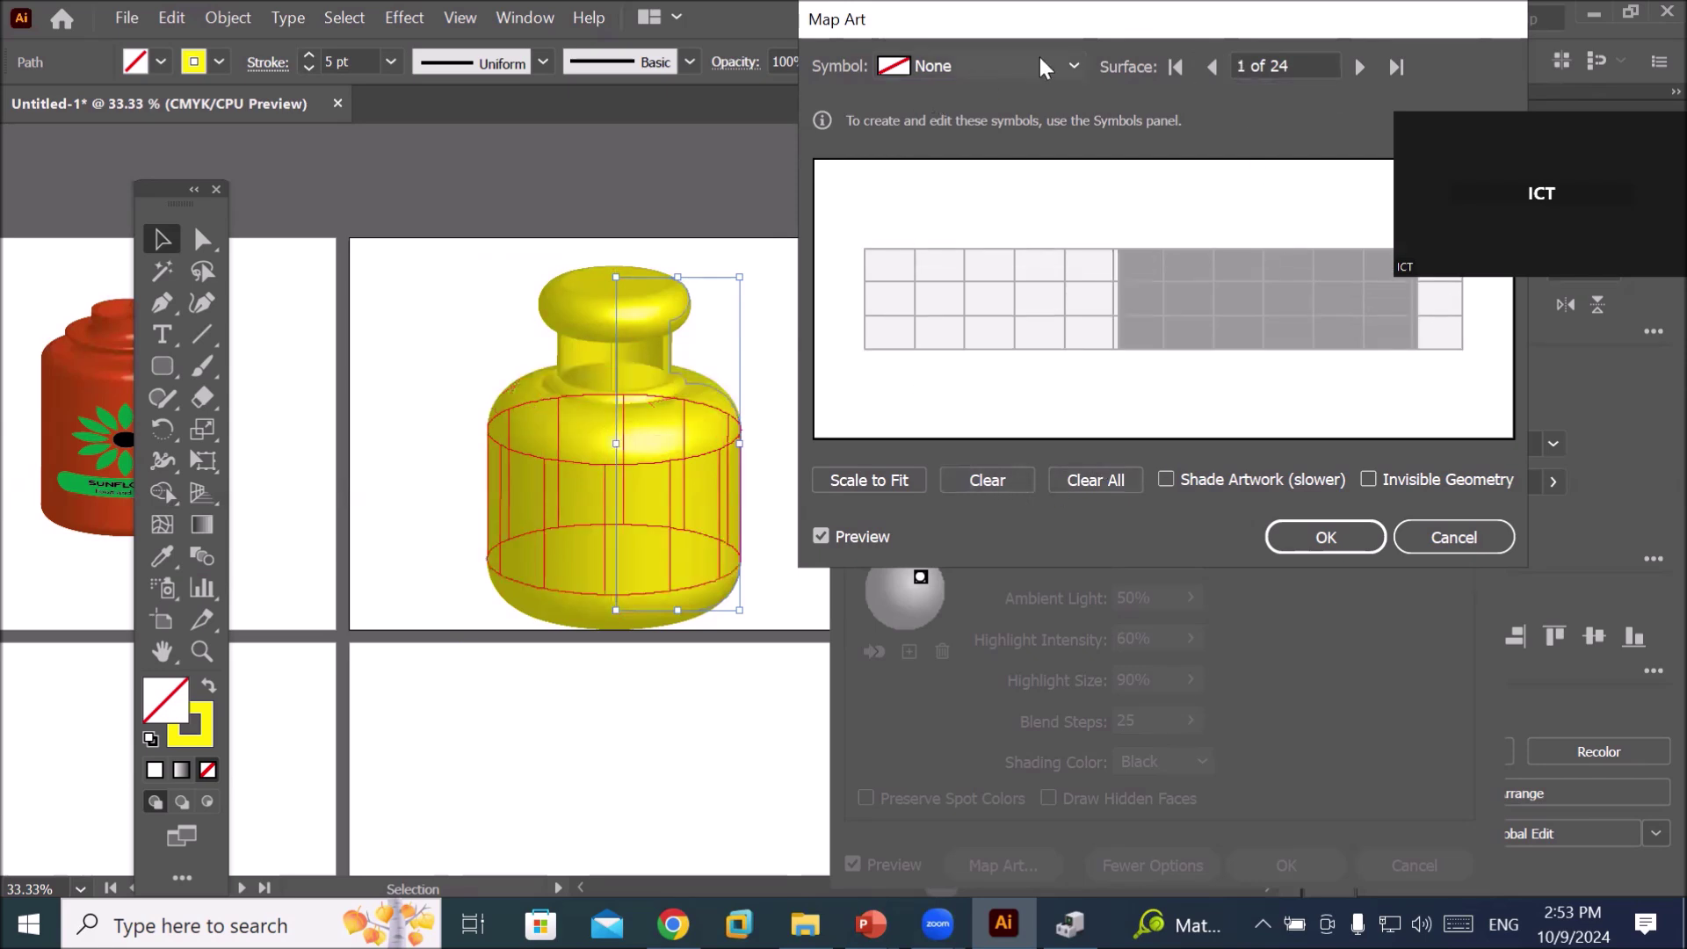
click(1073, 66)
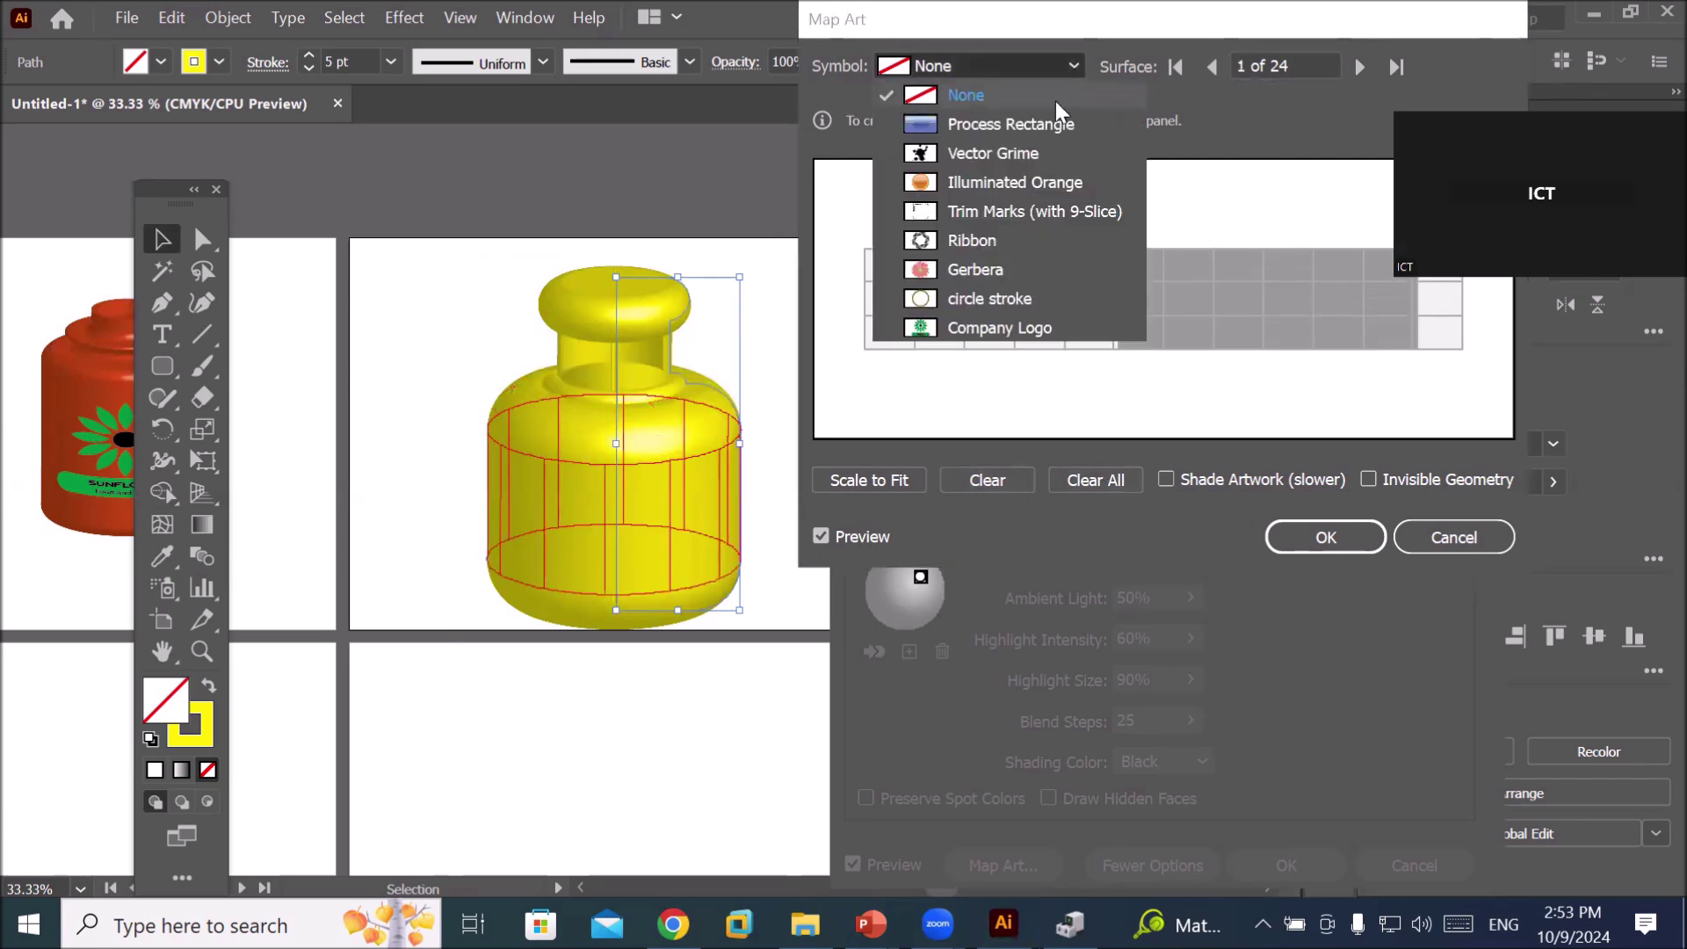
- Map the Company Logo onto surface 1, resizing and centring it on the bottle's front
click(958, 328)
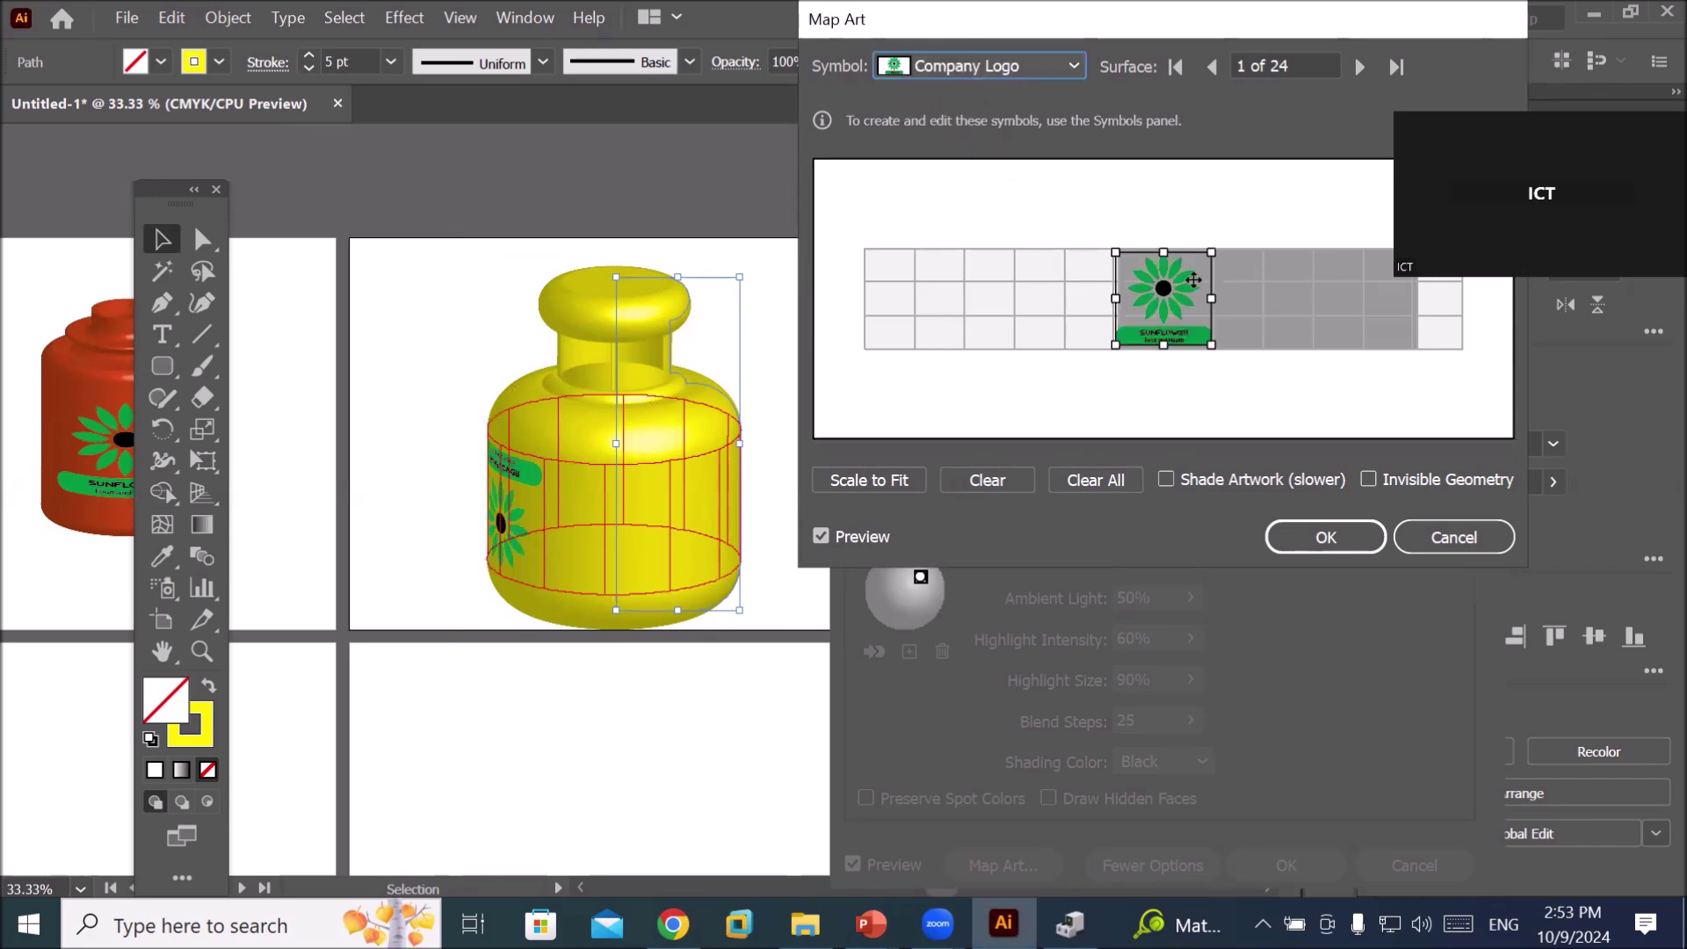
drag(1184, 281, 1273, 281)
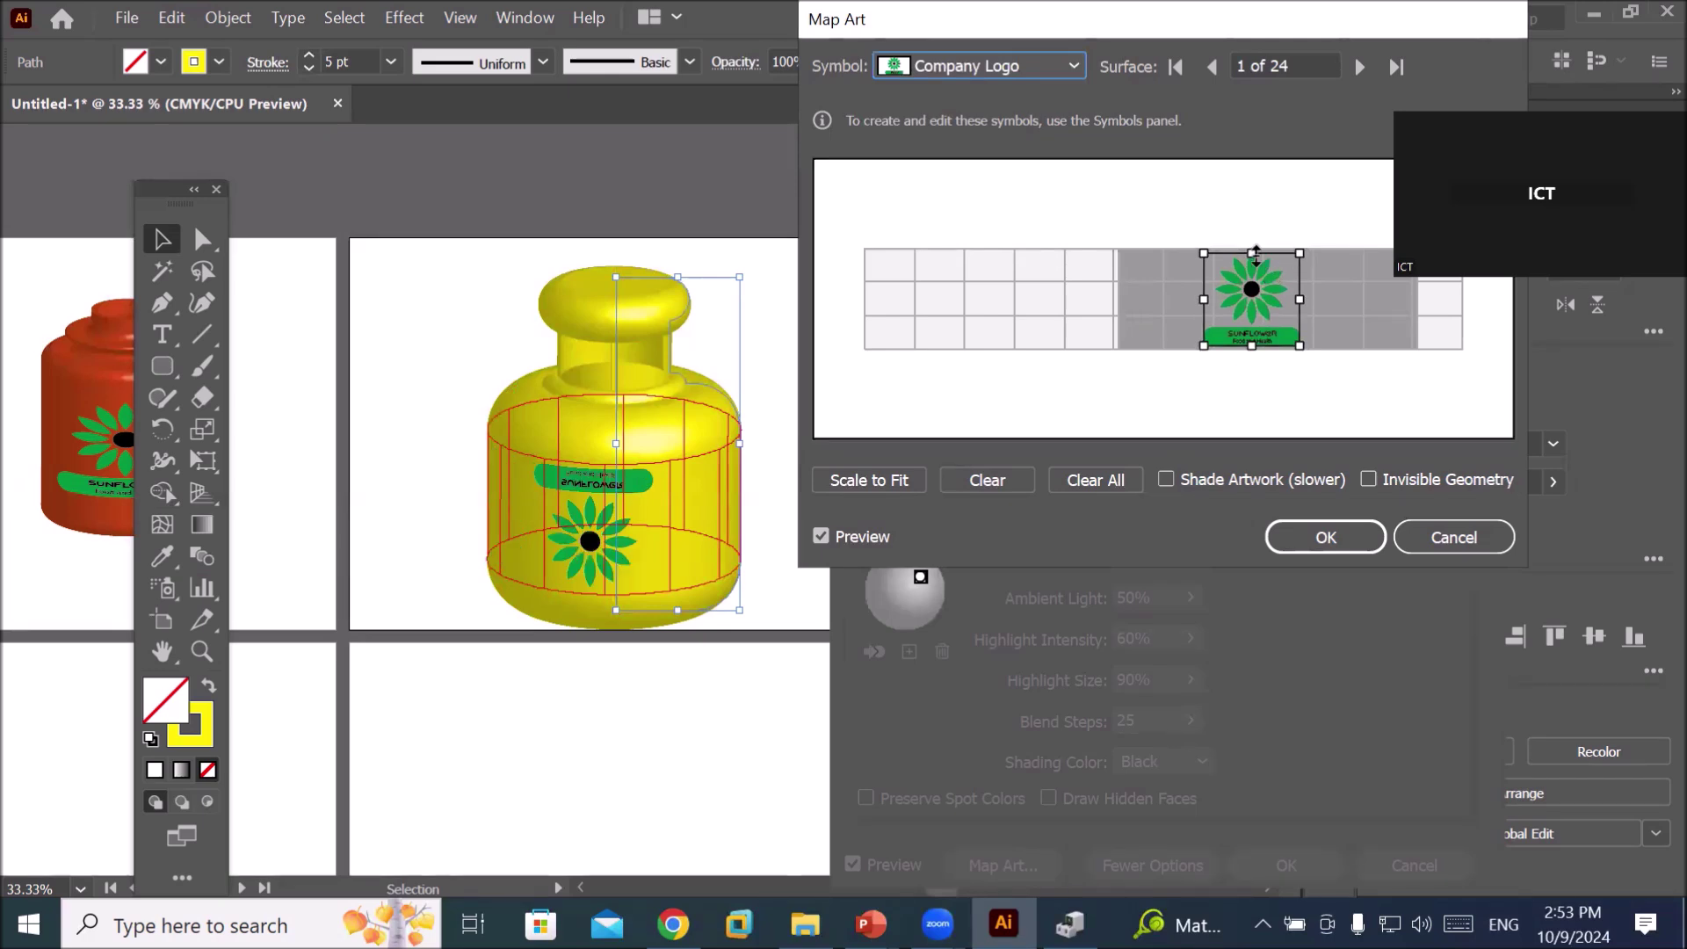
drag(1252, 255, 1246, 453)
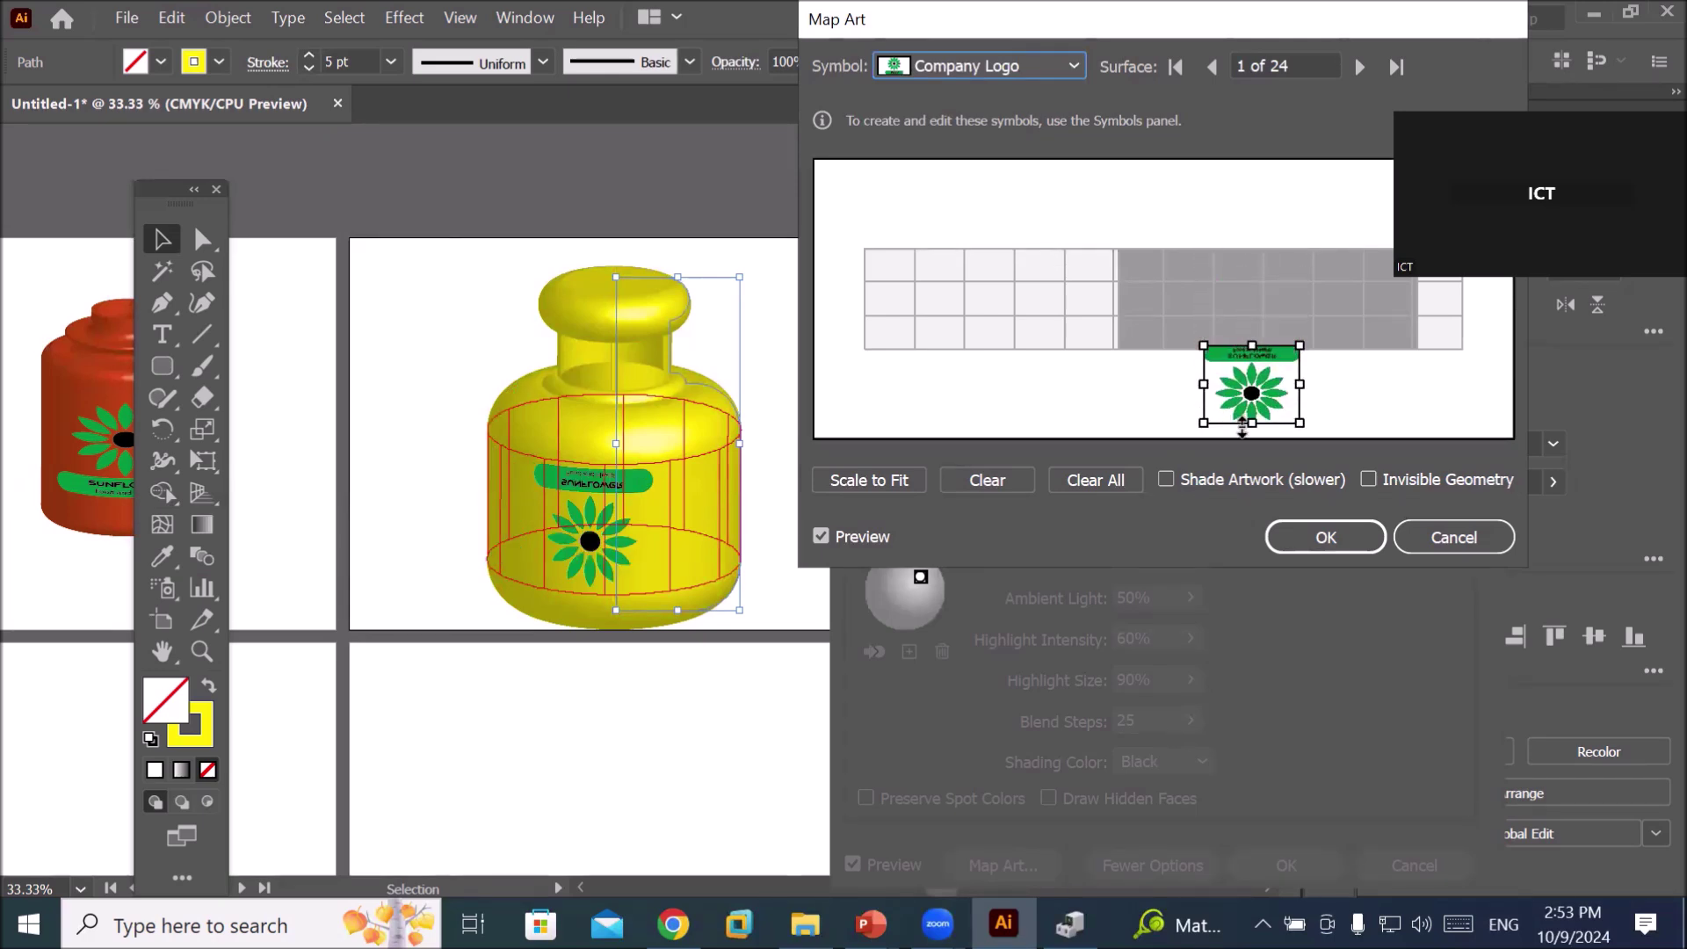
drag(1246, 452, 1180, 272)
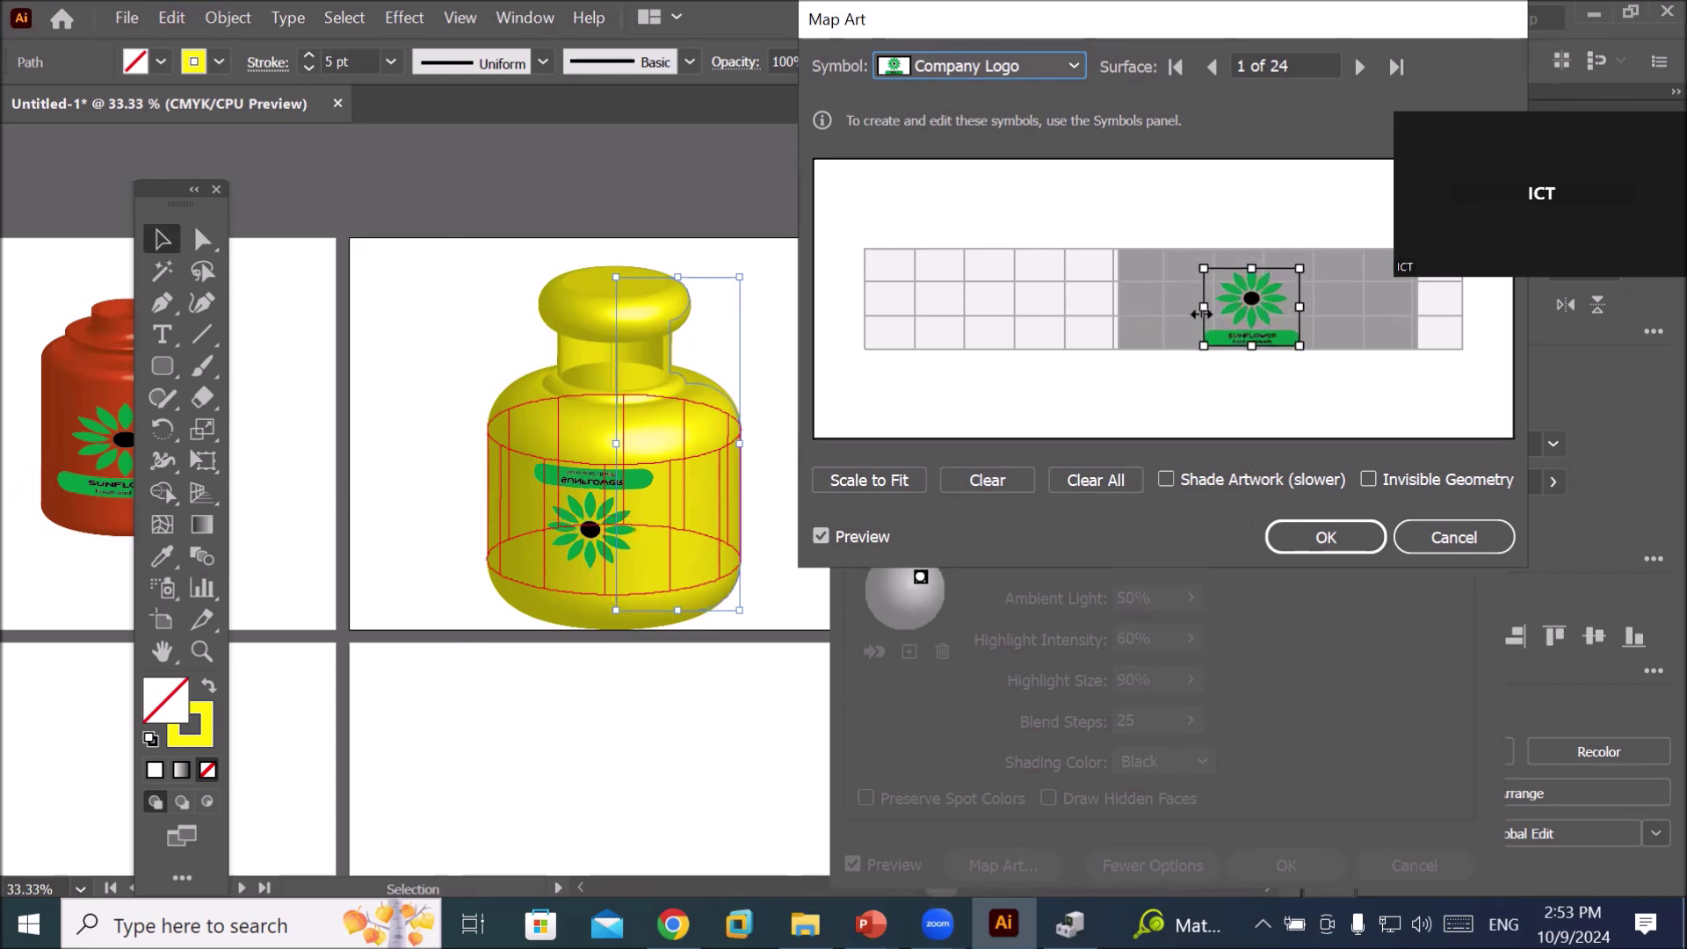
drag(1201, 311, 1385, 314)
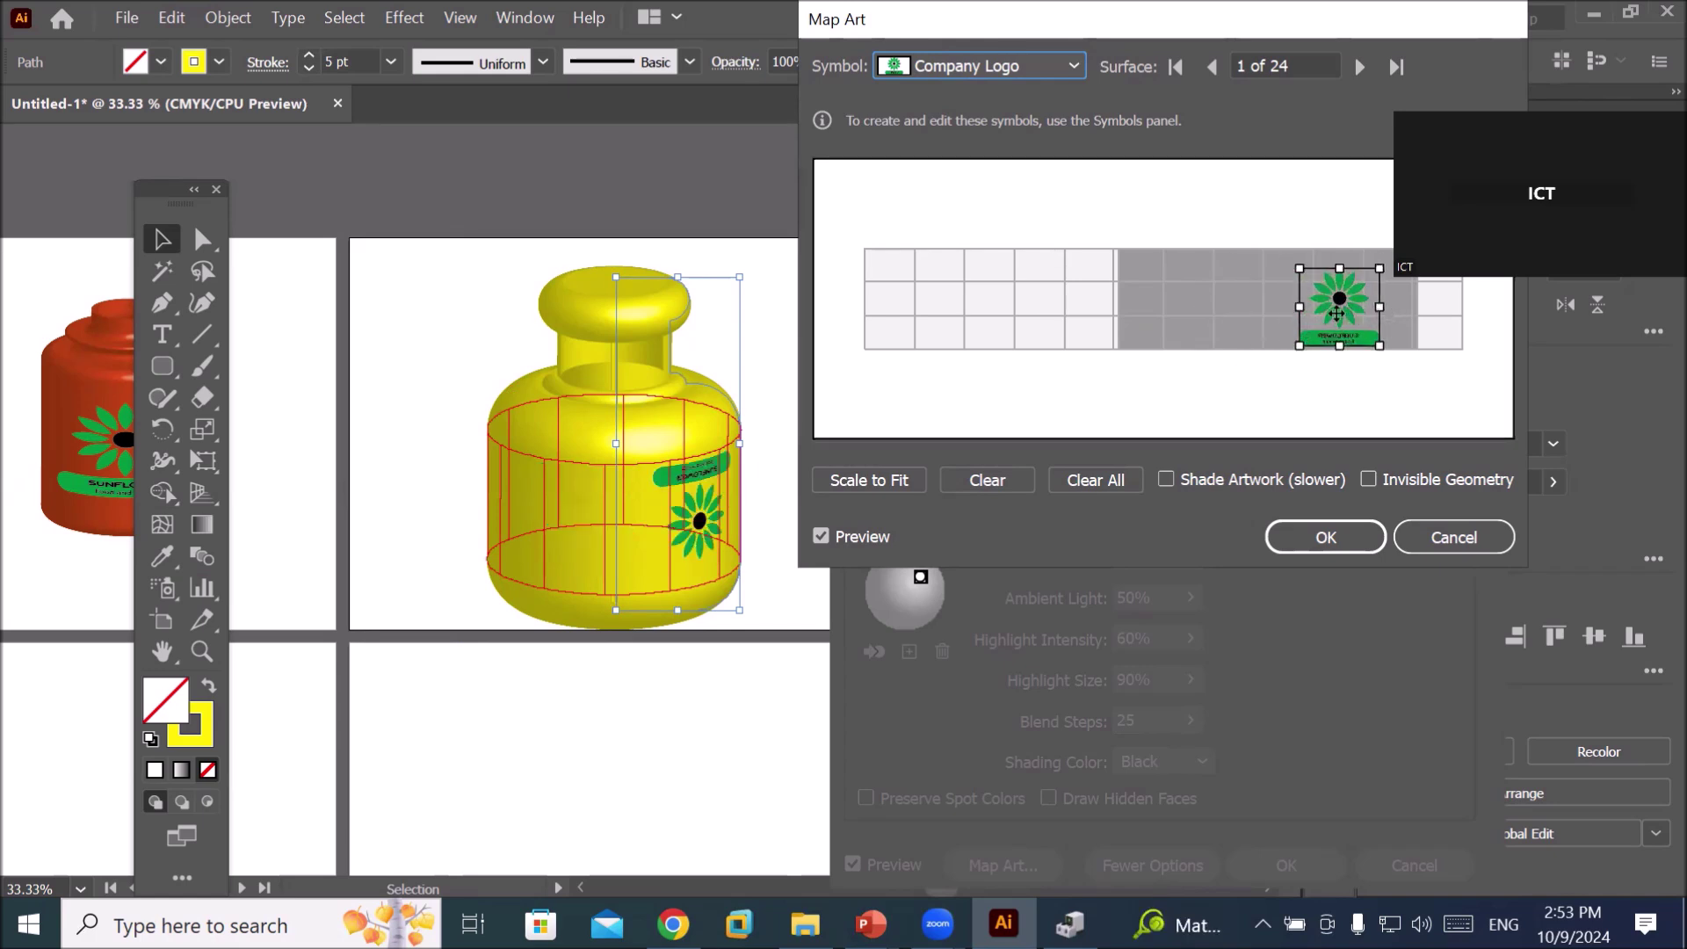
drag(1334, 308, 1271, 300)
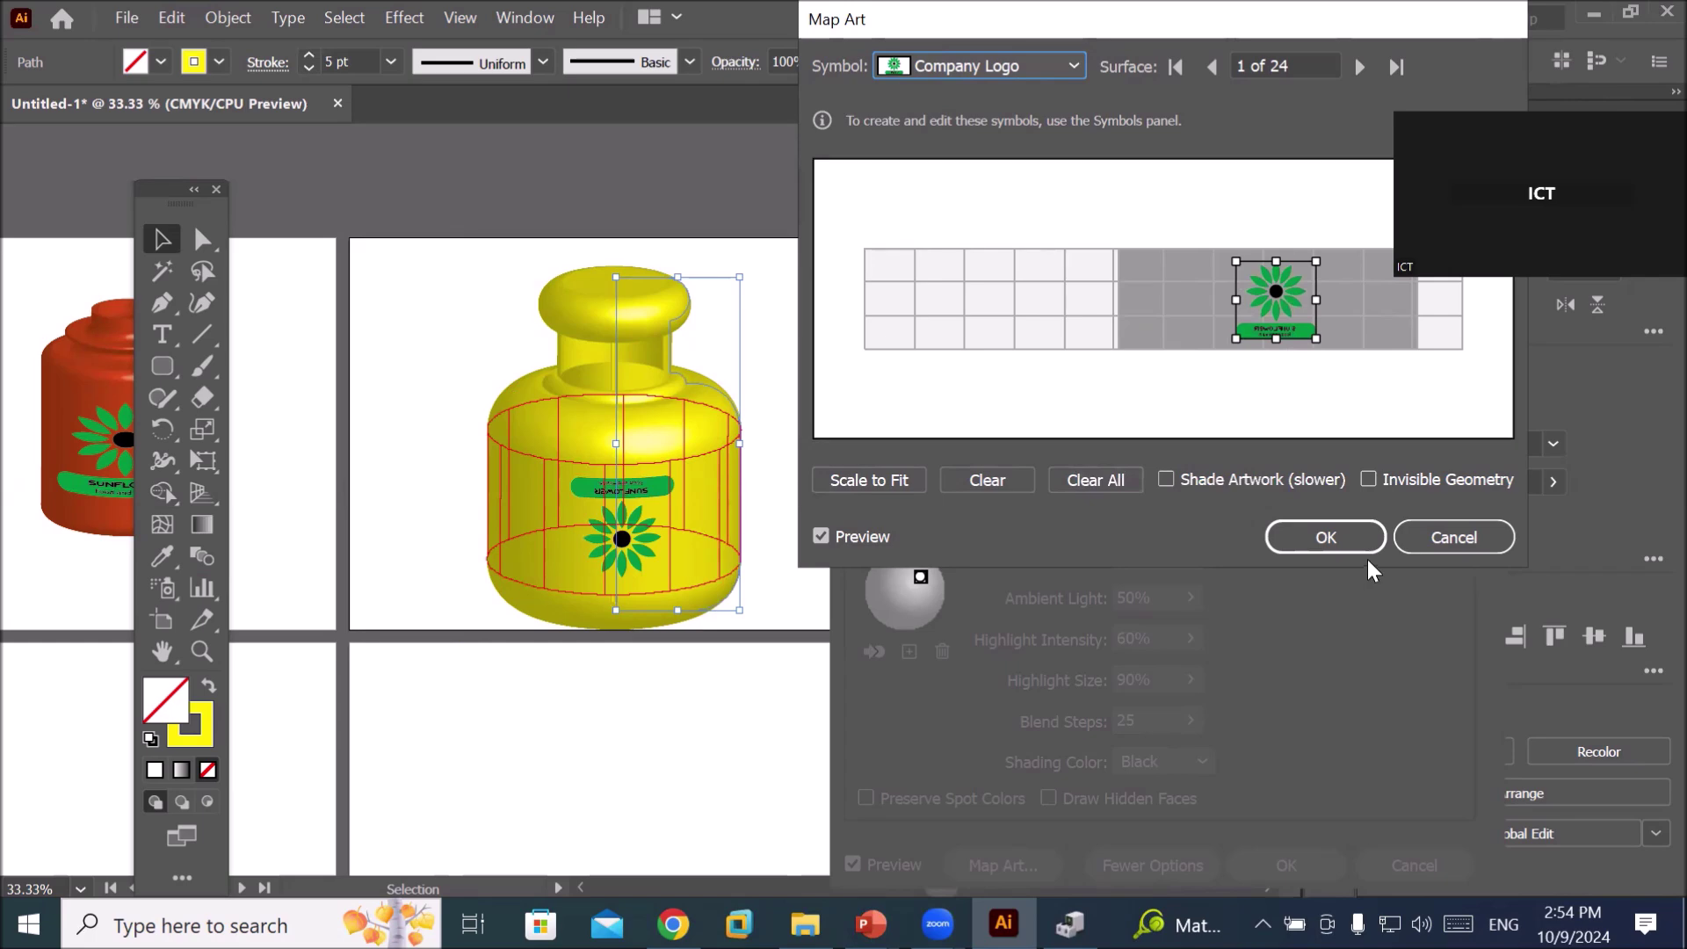
- Confirm Map Art and 3D Revolve Options, then deselect and bring the empty bottom-left artboard into view
click(1326, 537)
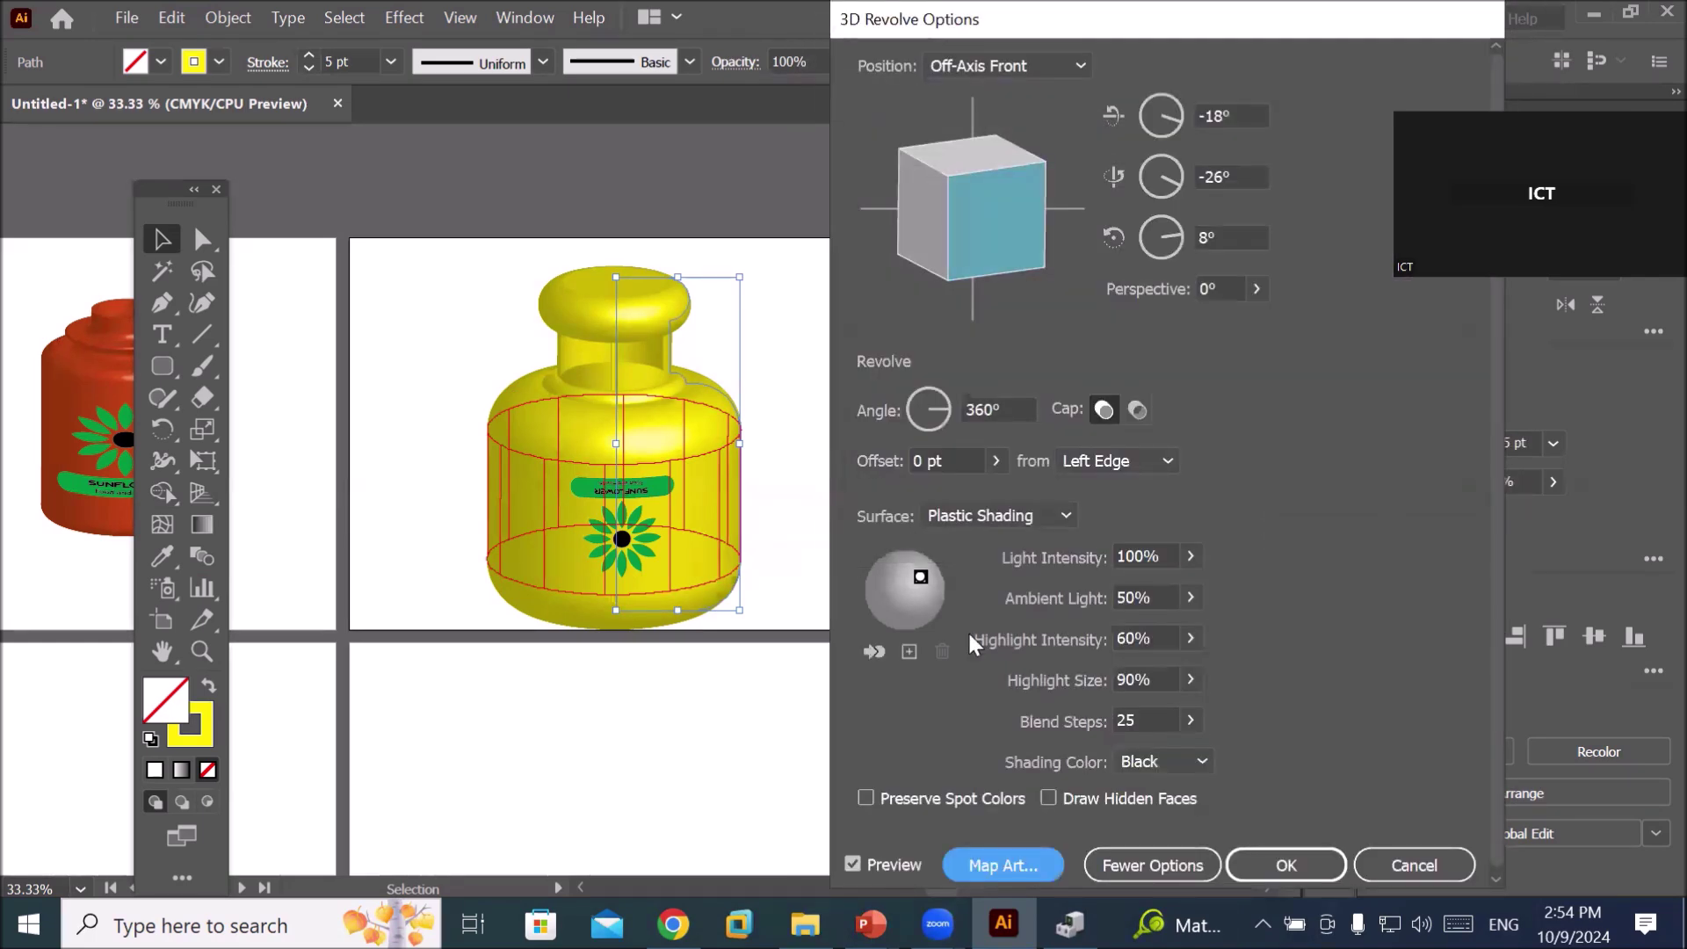
click(1287, 864)
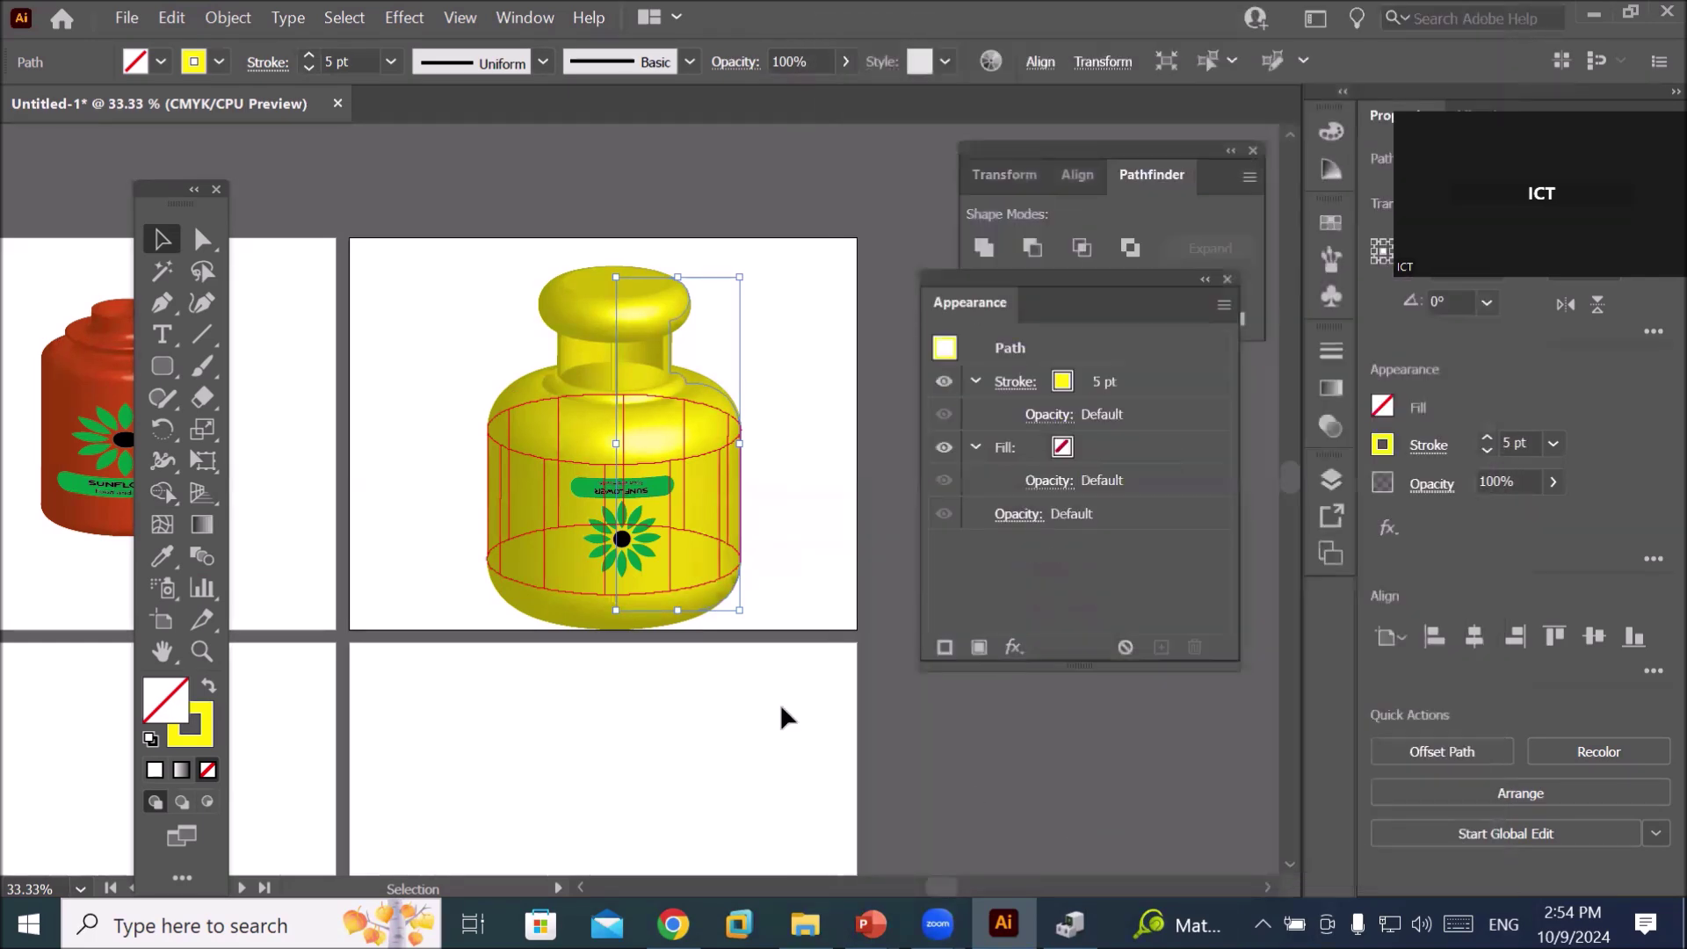
click(736, 719)
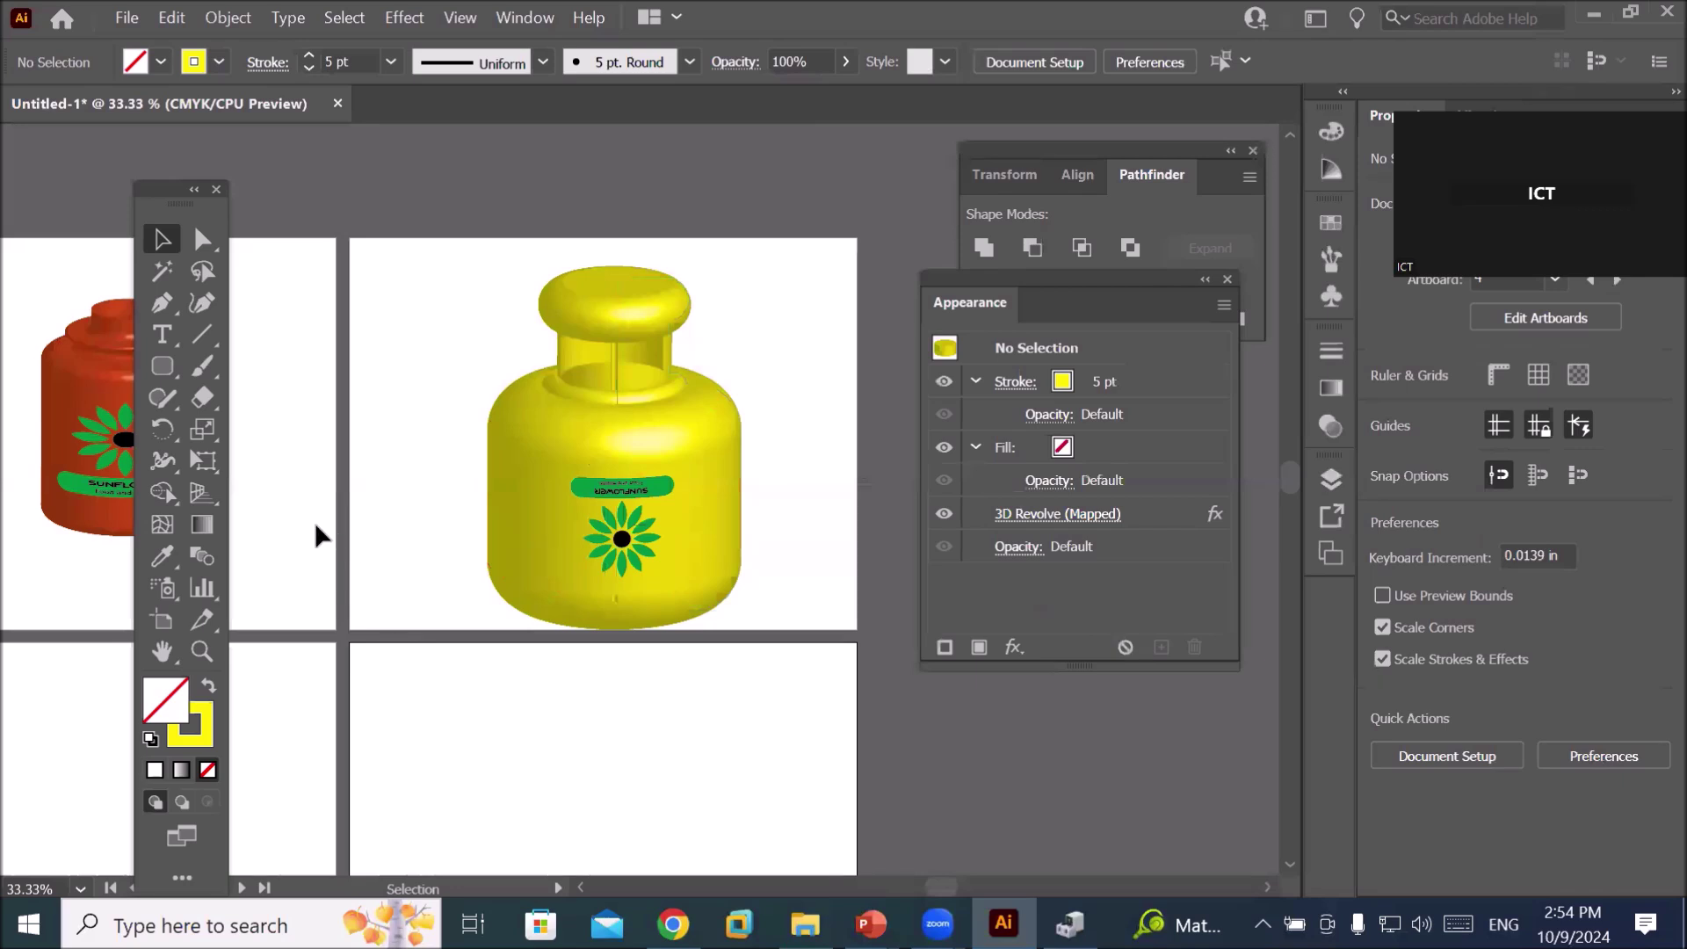
mouse_move(293, 542)
mouse_down()
mouse_move(483, 527)
mouse_move(701, 463)
mouse_up()
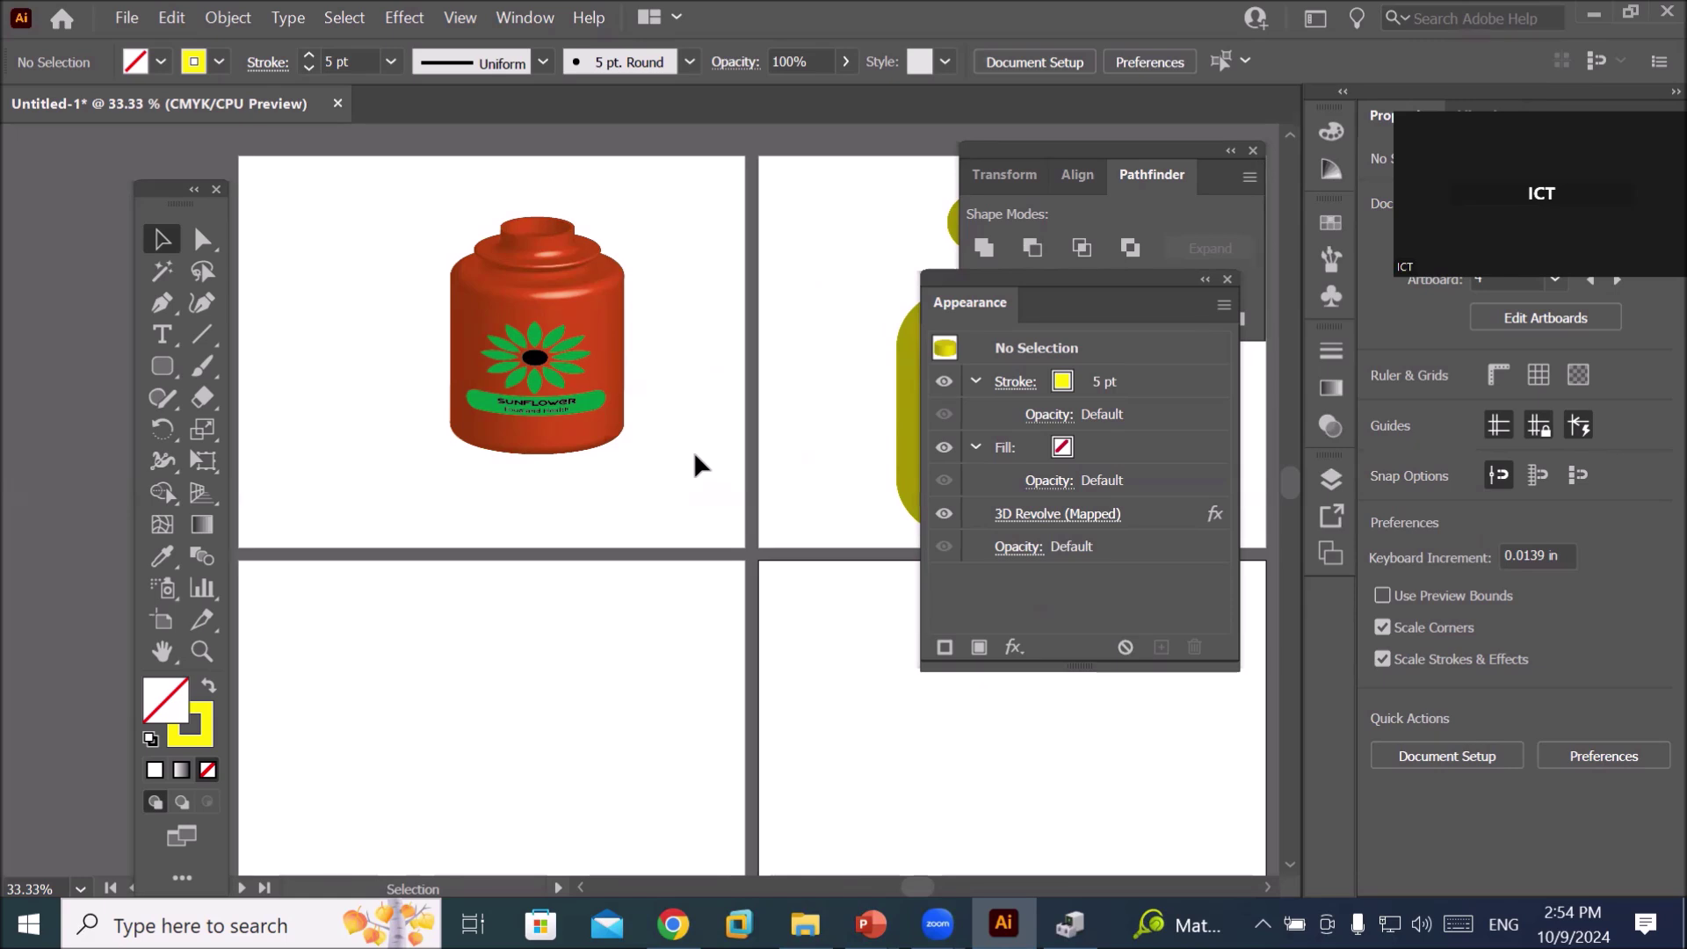
click(485, 716)
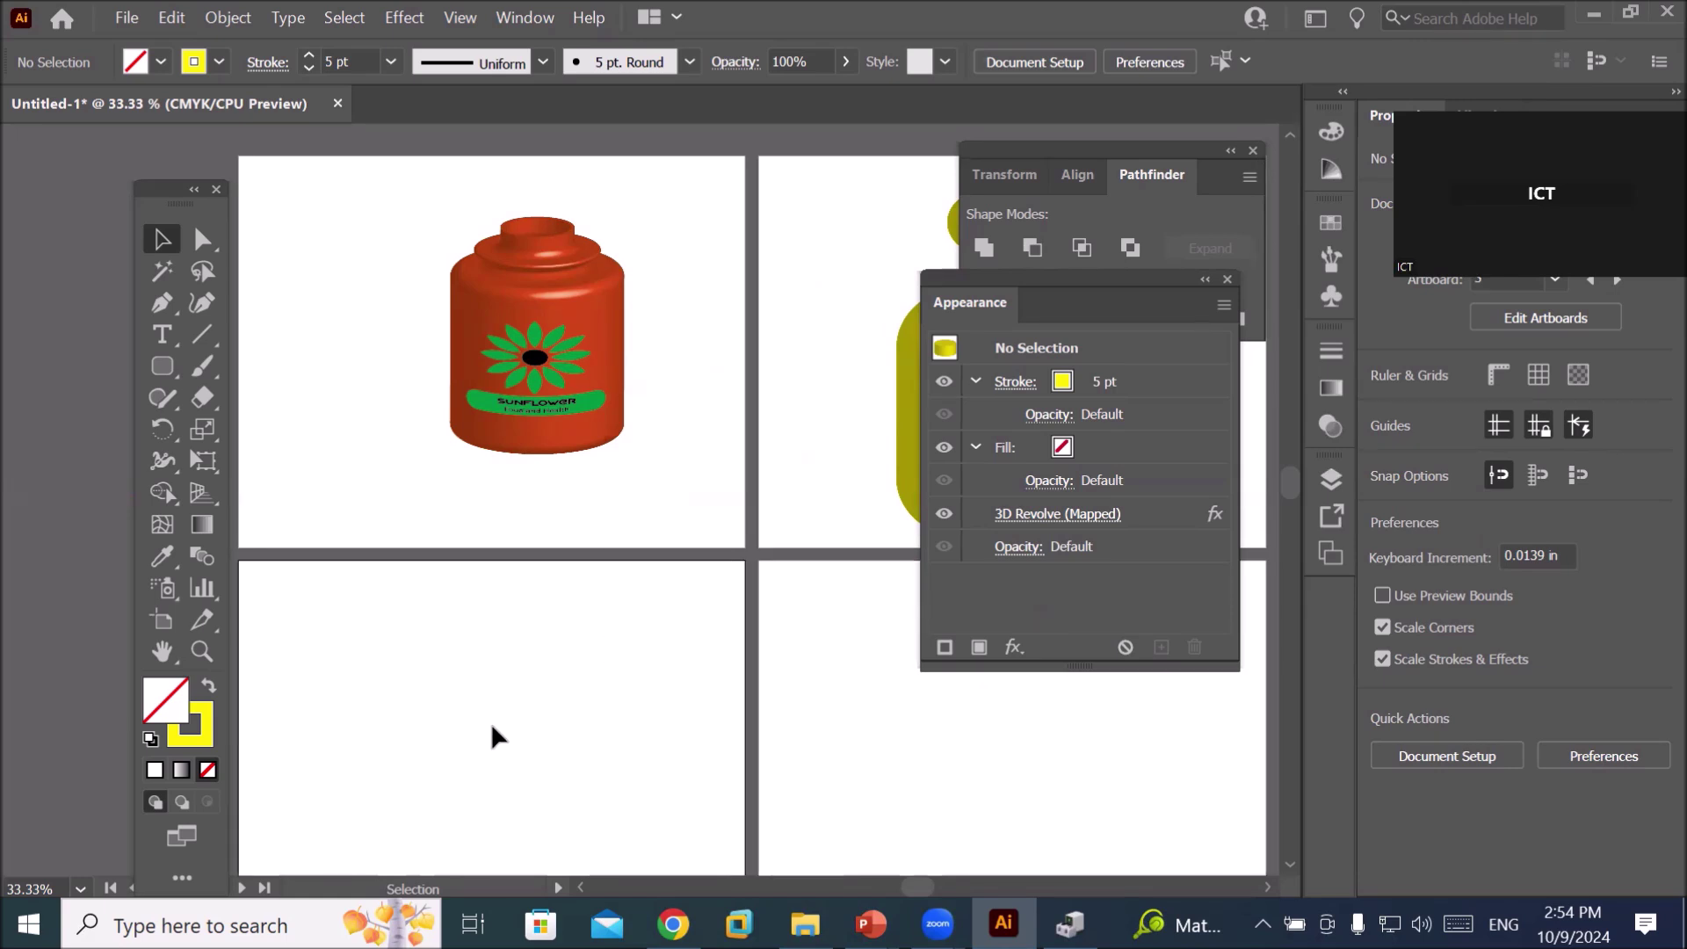
- Type the text 'Headling' on the lower-left artboard
drag(508, 712, 522, 497)
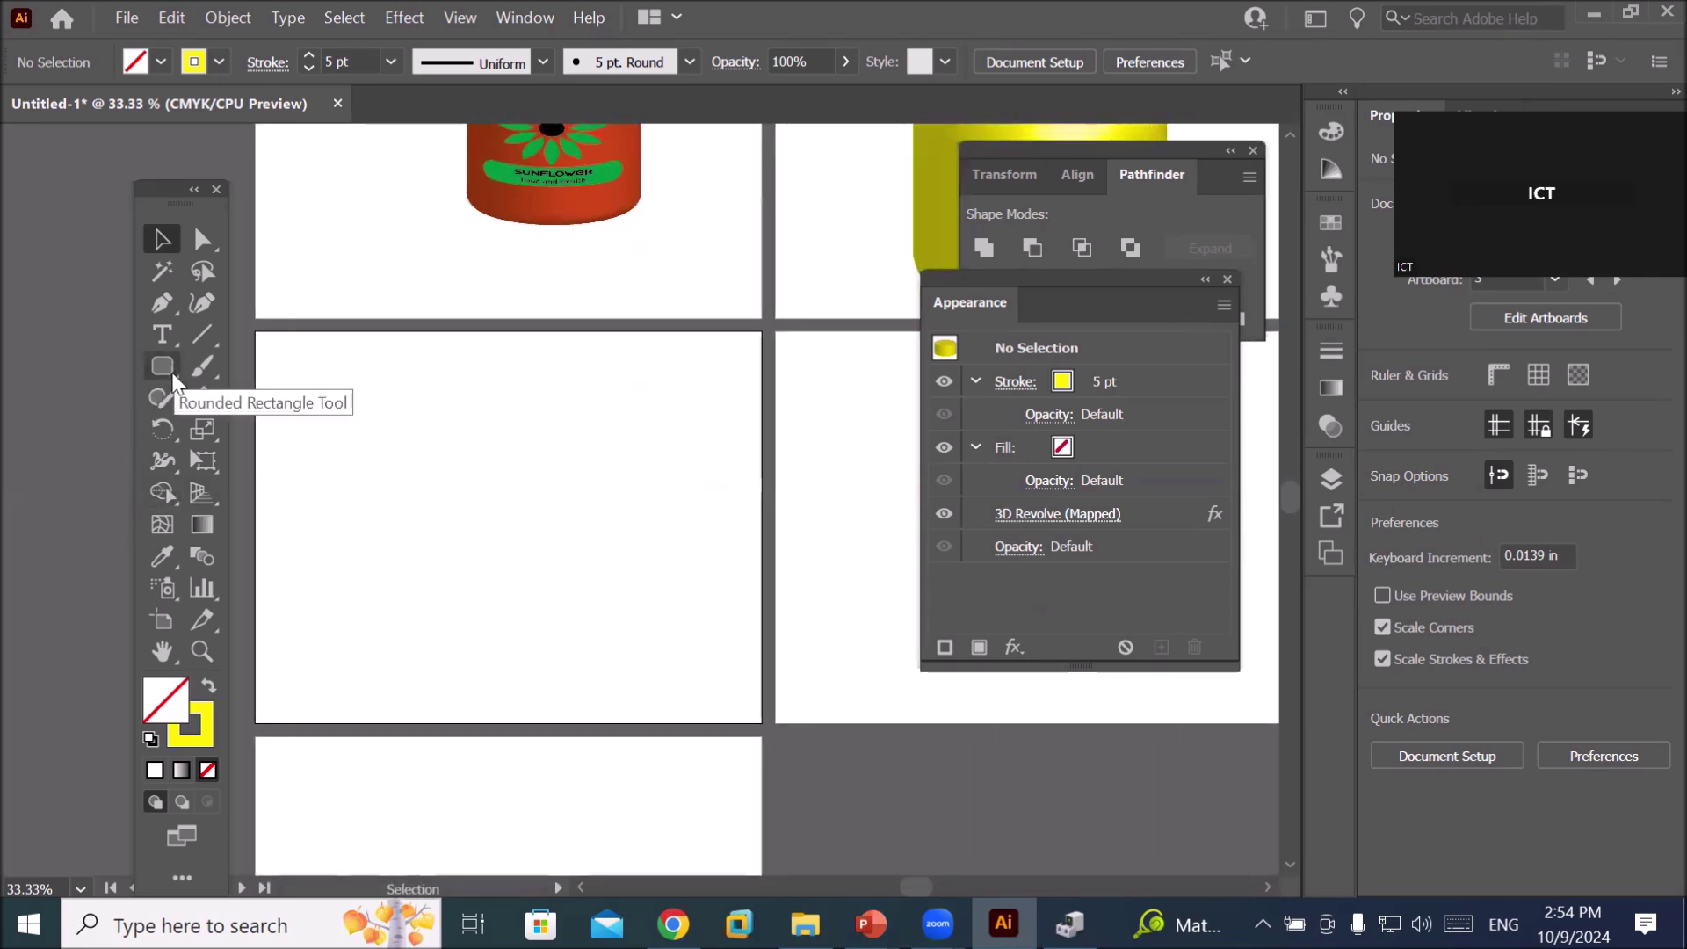
click(162, 334)
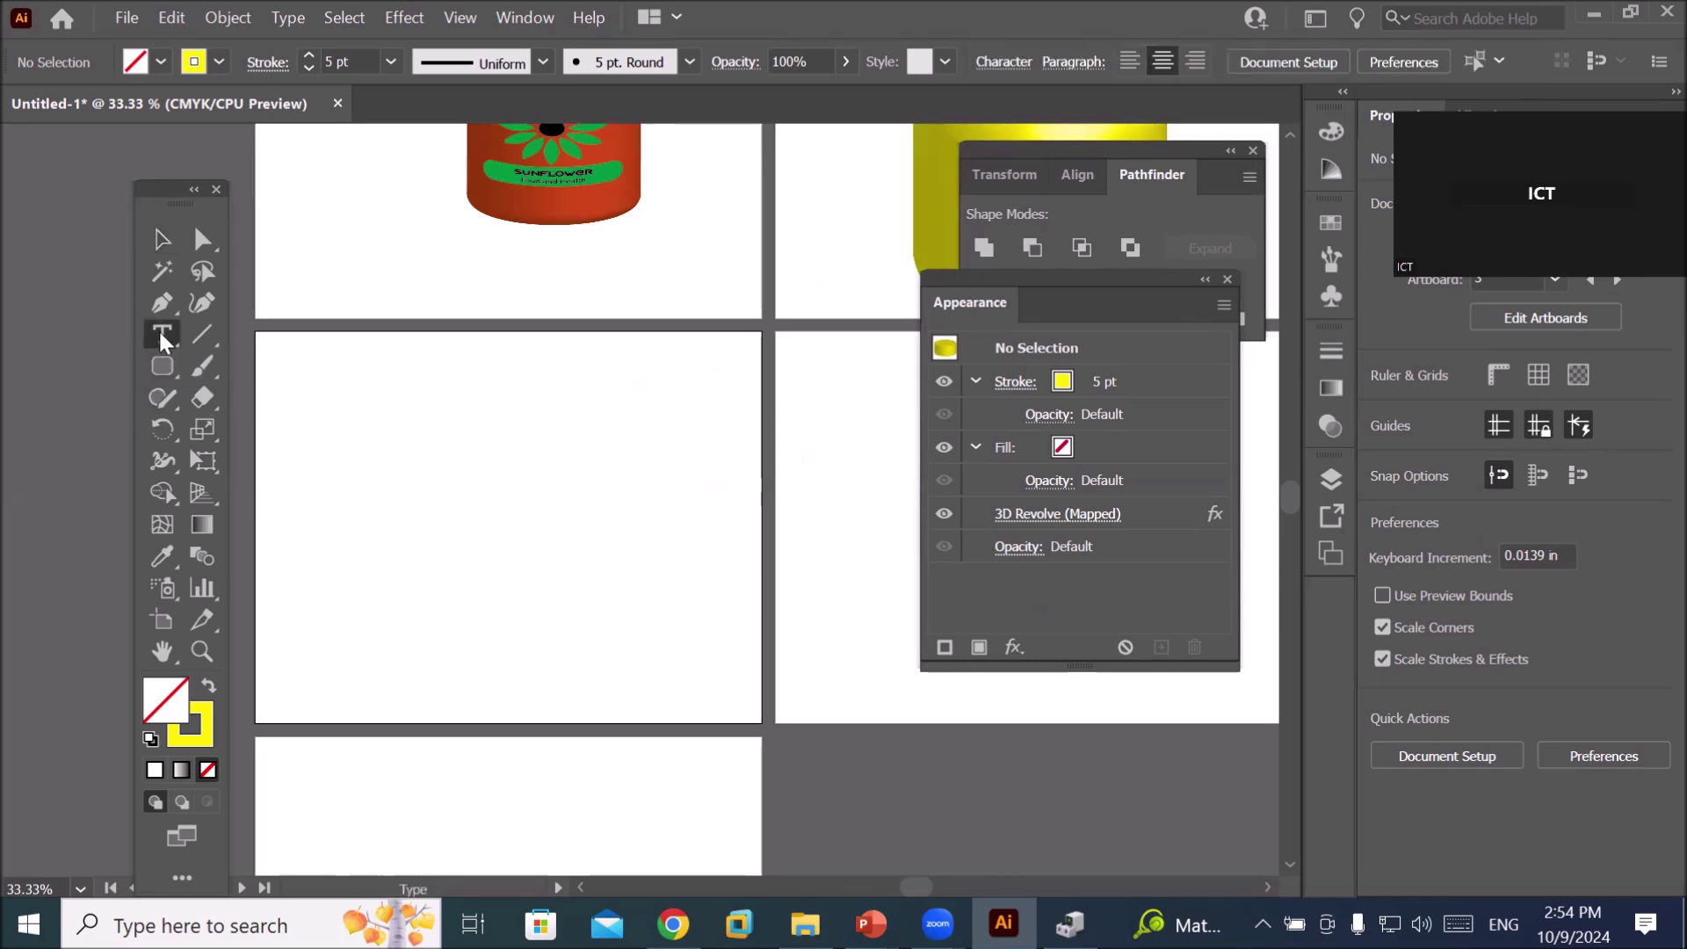
click(396, 492)
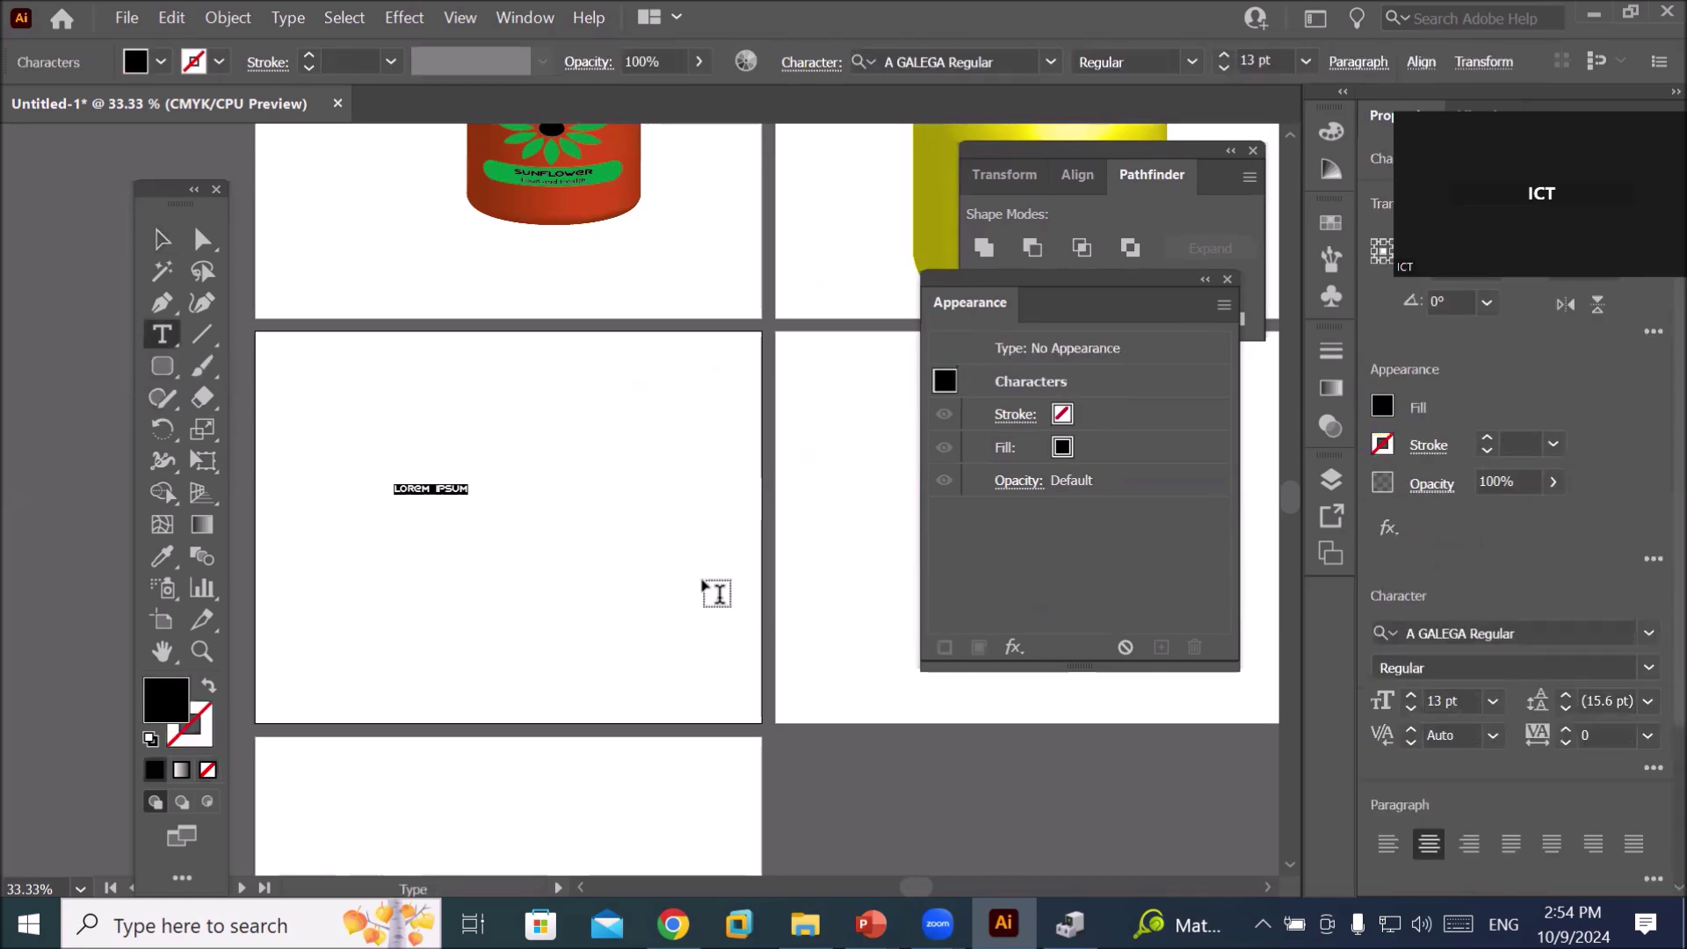
text(Headlinge)
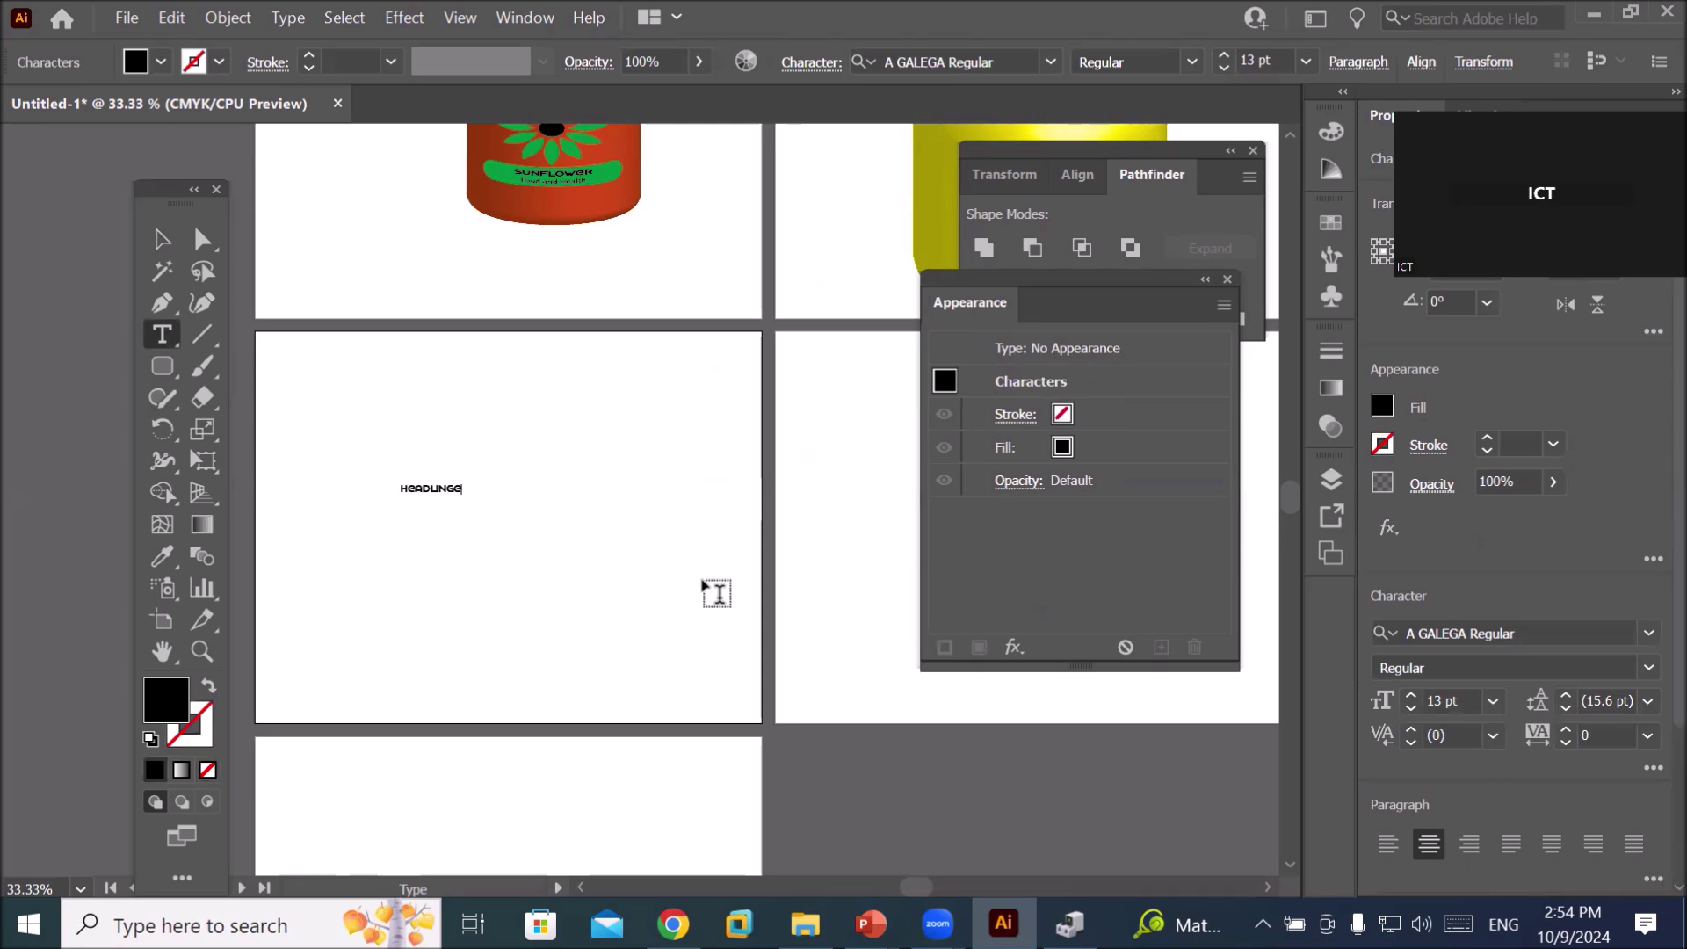
click(161, 239)
- Enlarge the text to about 124 pt, correct it to HEADLINE, and nudge it up-left
drag(460, 497, 702, 621)
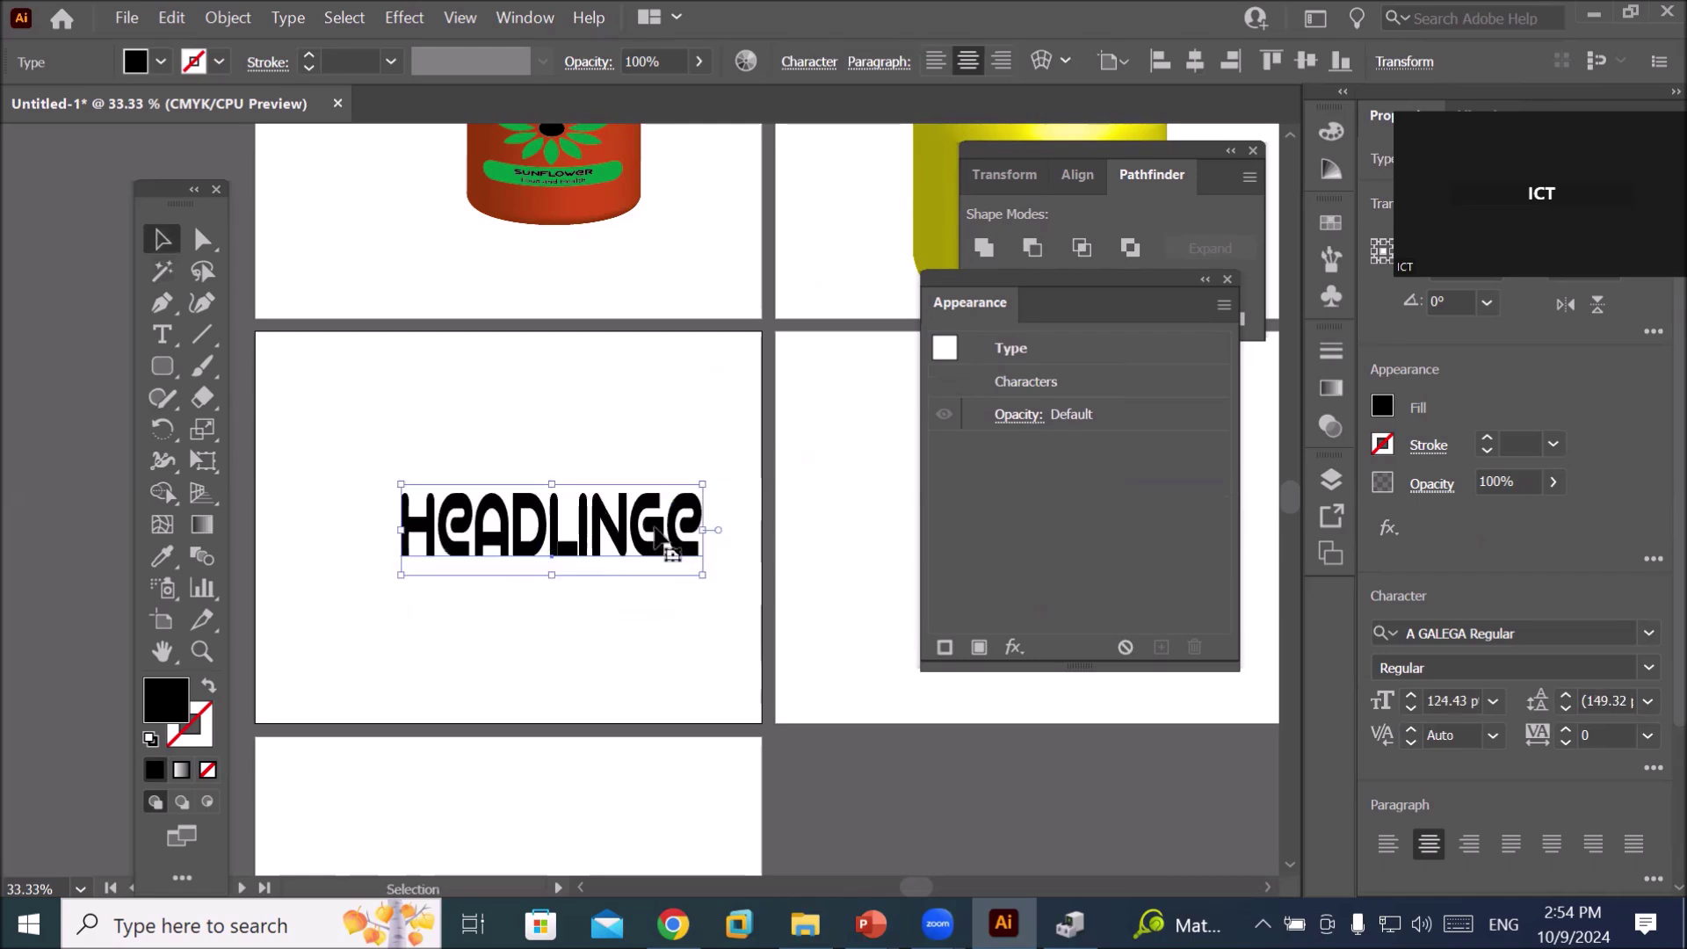
double_click(660, 542)
key(BackSpace)
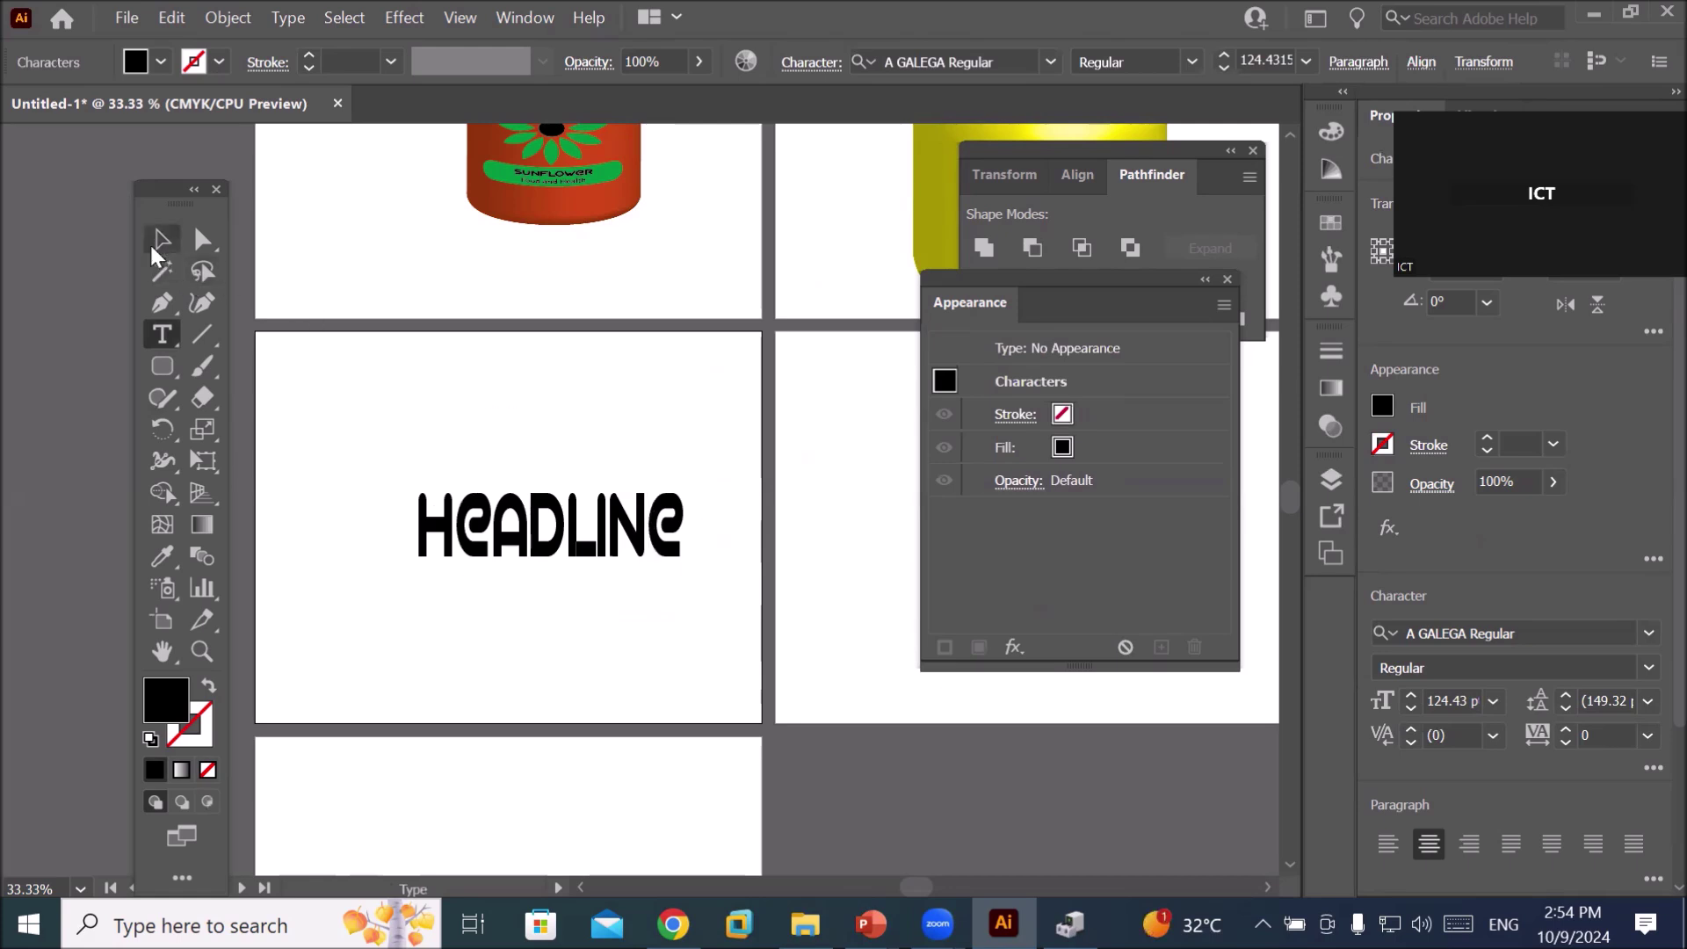
key(Escape)
drag(557, 560, 508, 522)
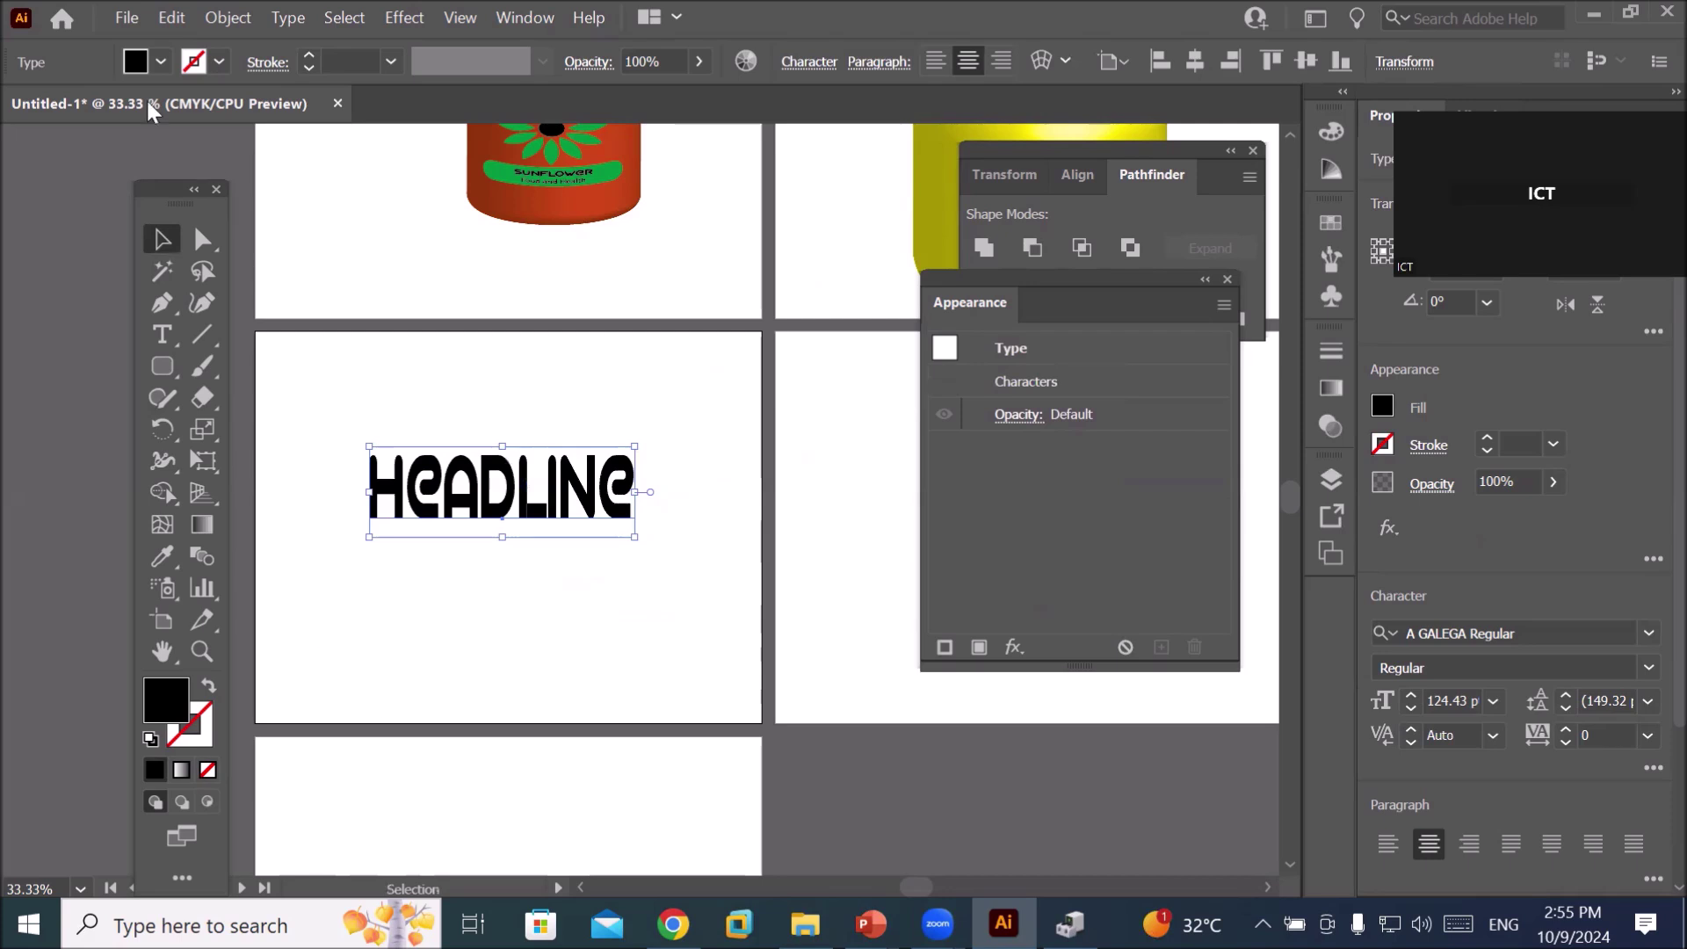
- Change the HEADLINE text's fill to orange
click(159, 61)
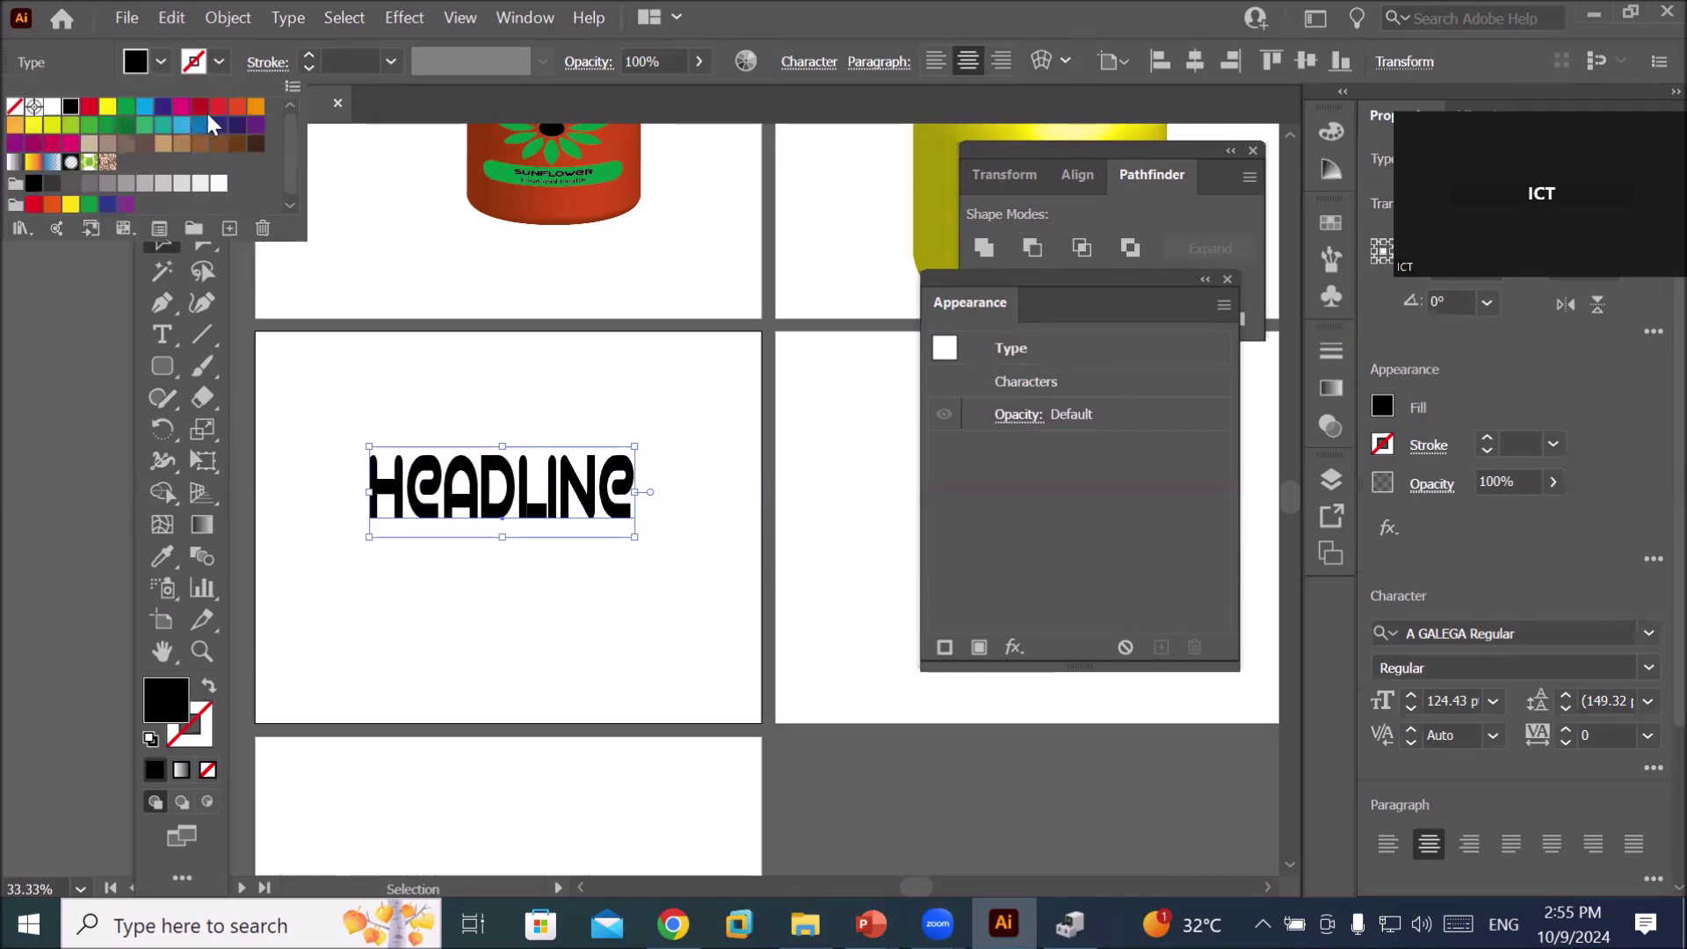
click(254, 108)
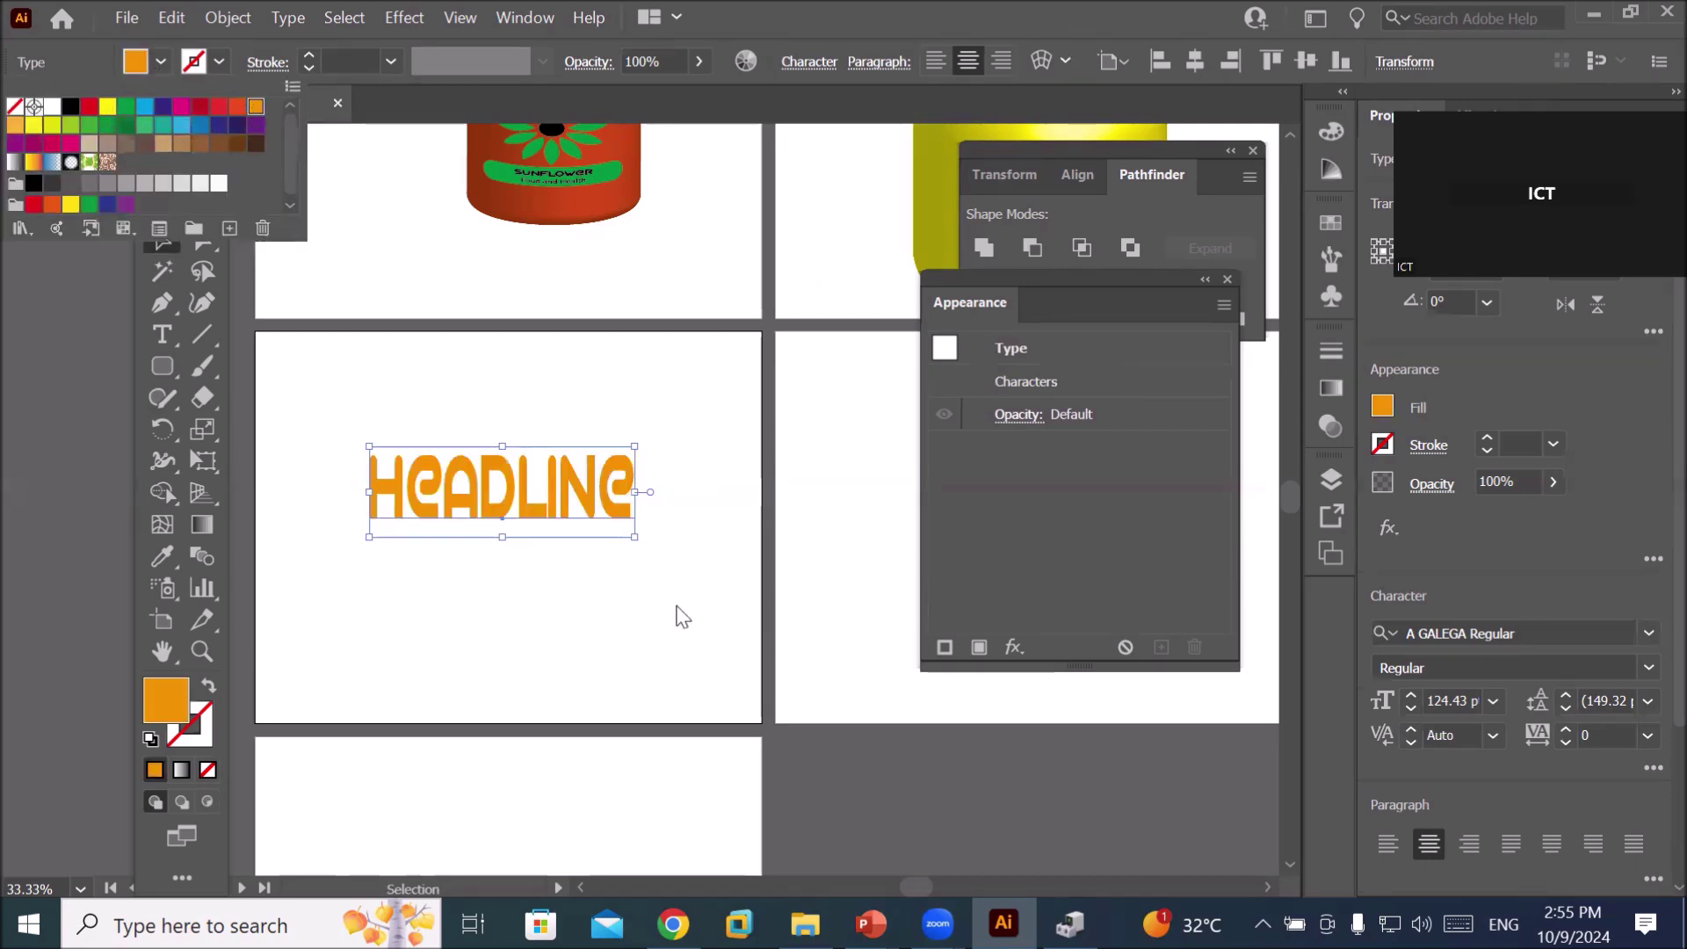
click(612, 508)
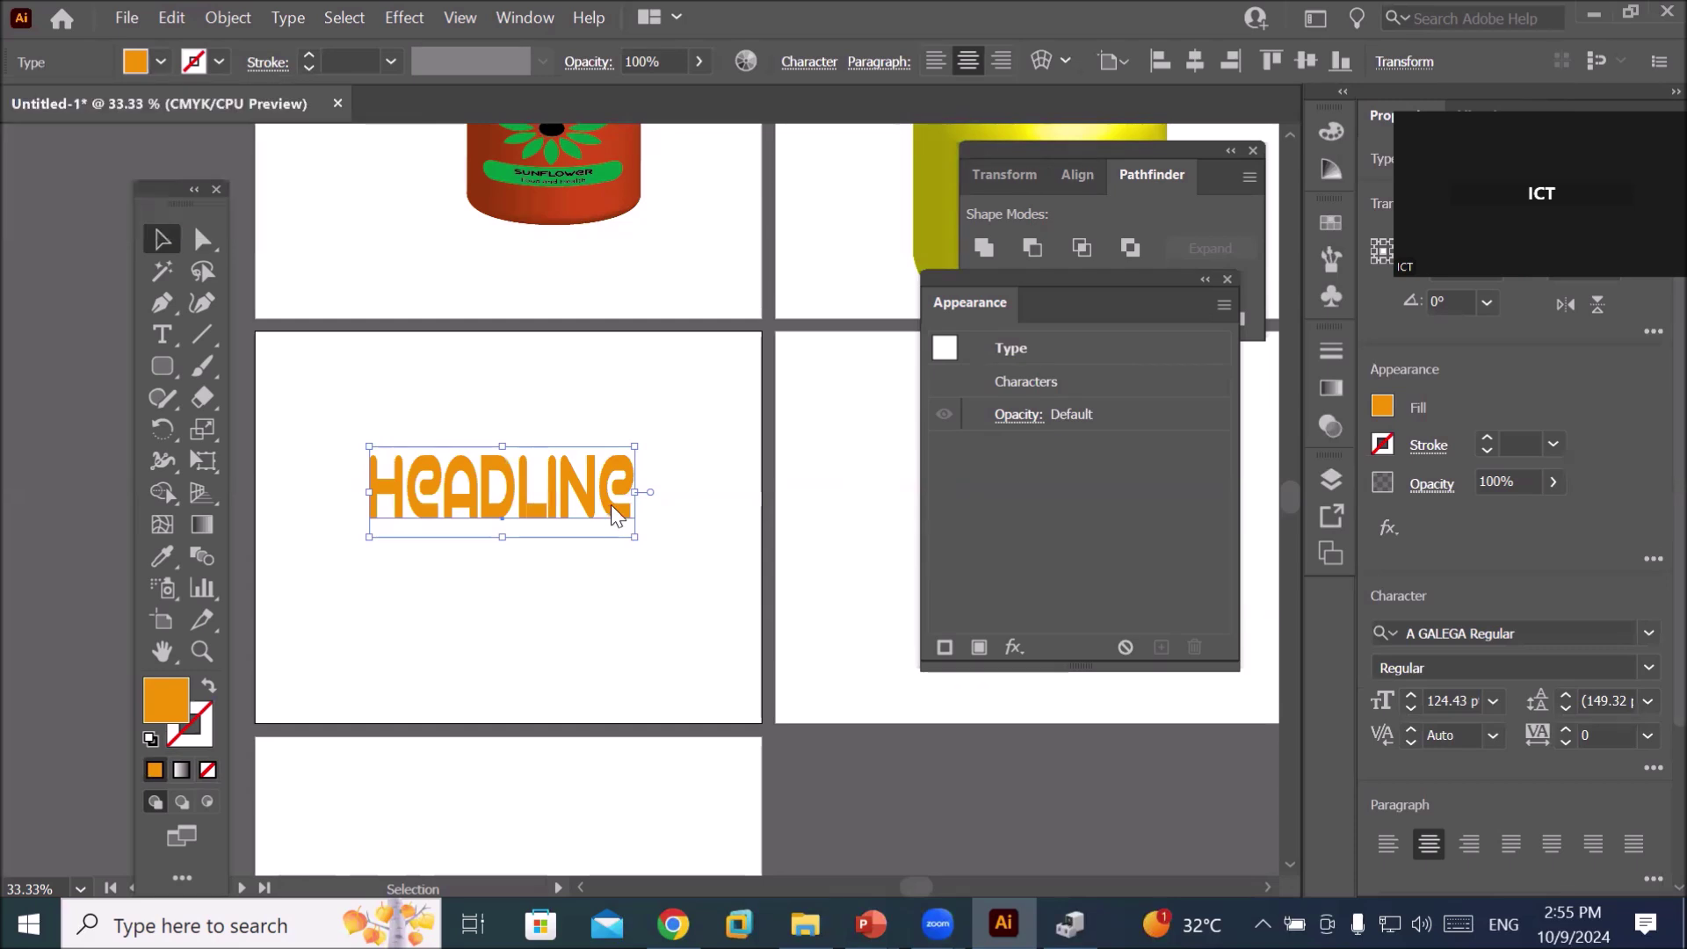
- Preview a 3D Extrude & Bevel with adjusted rotation and lighting, then cancel it
click(1015, 648)
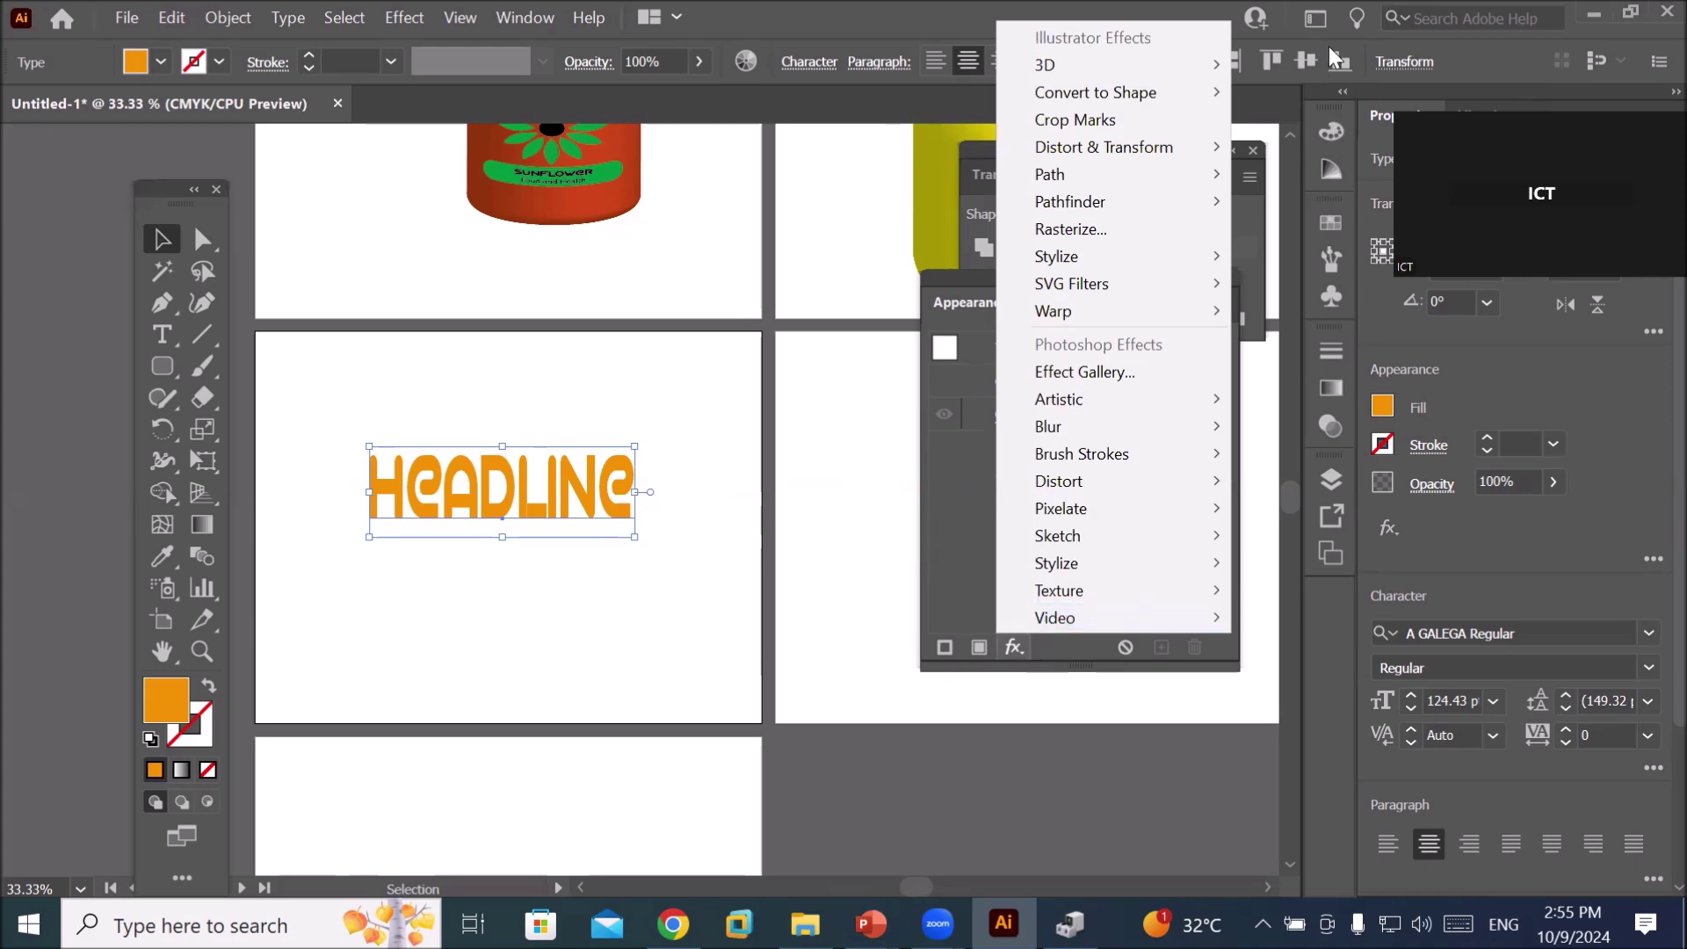
mouse_move(1114, 65)
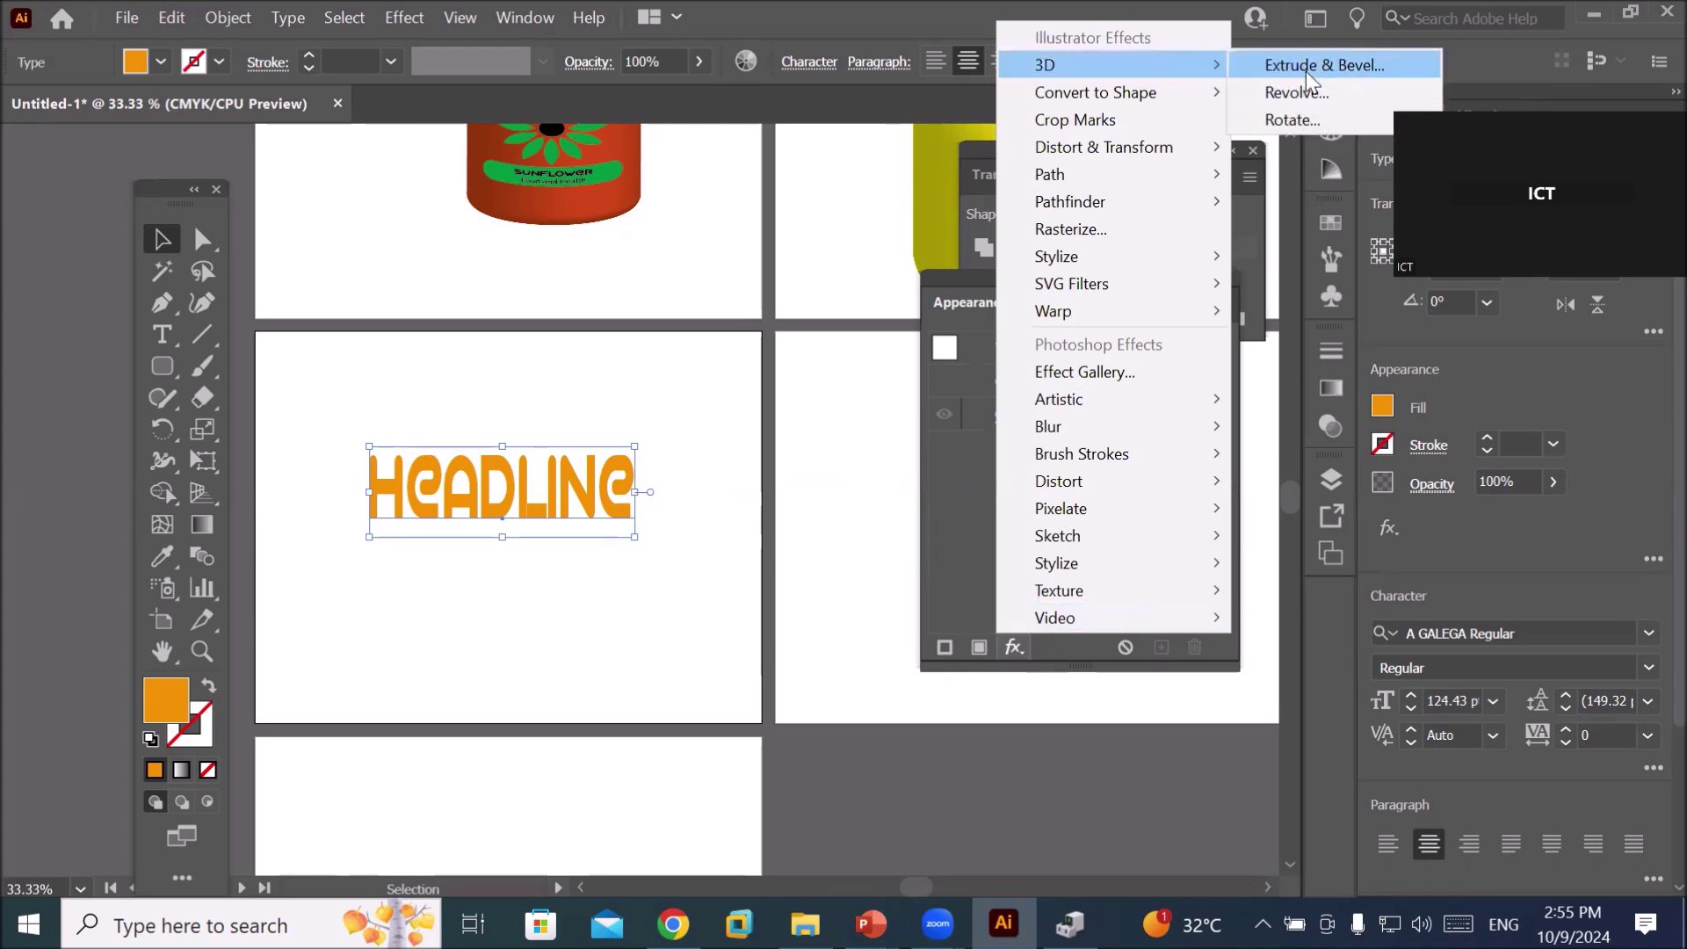
click(1307, 70)
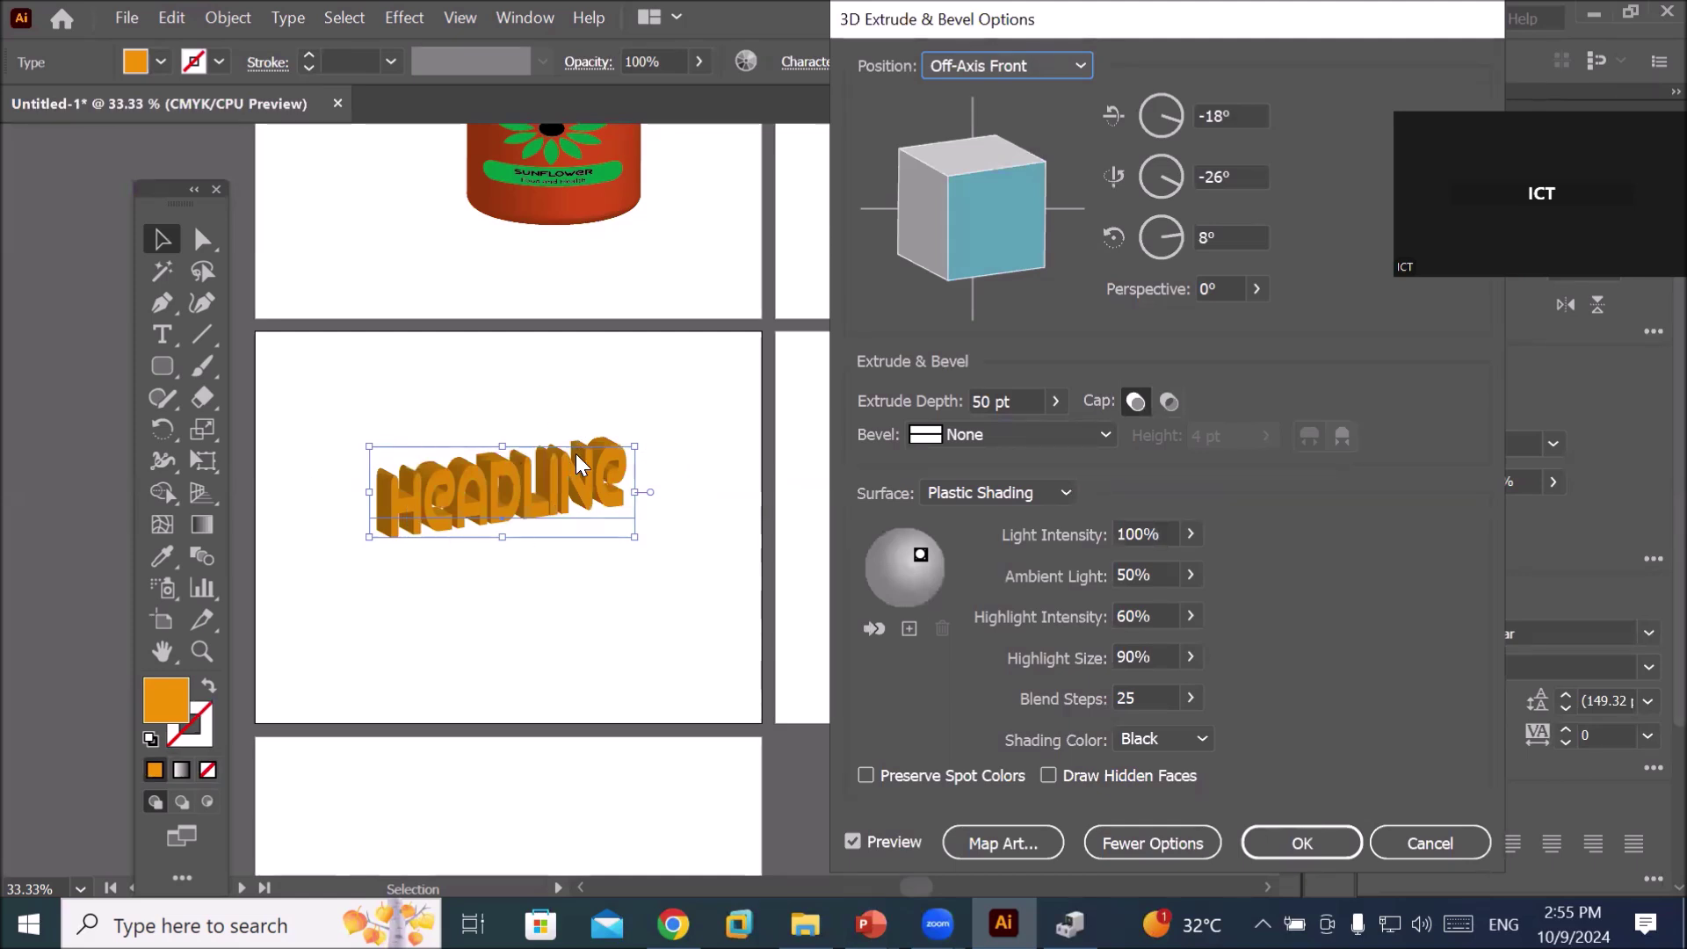
mouse_move(953, 238)
mouse_down()
mouse_move(936, 235)
mouse_move(939, 197)
mouse_move(996, 194)
mouse_up()
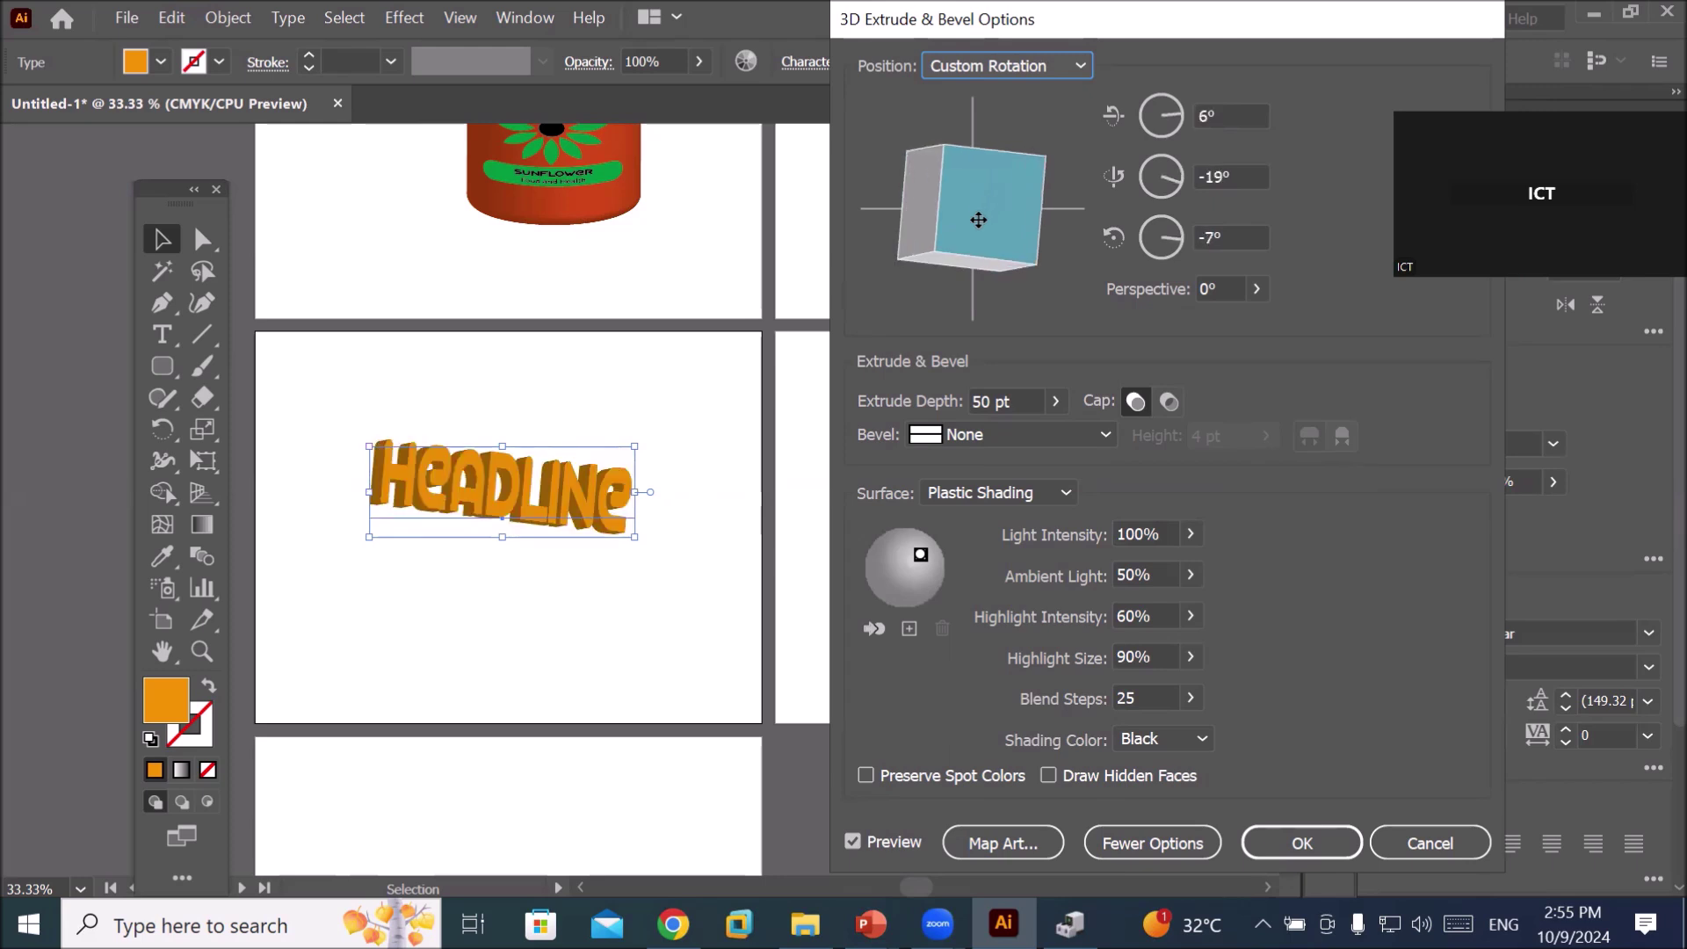
drag(996, 193, 1001, 213)
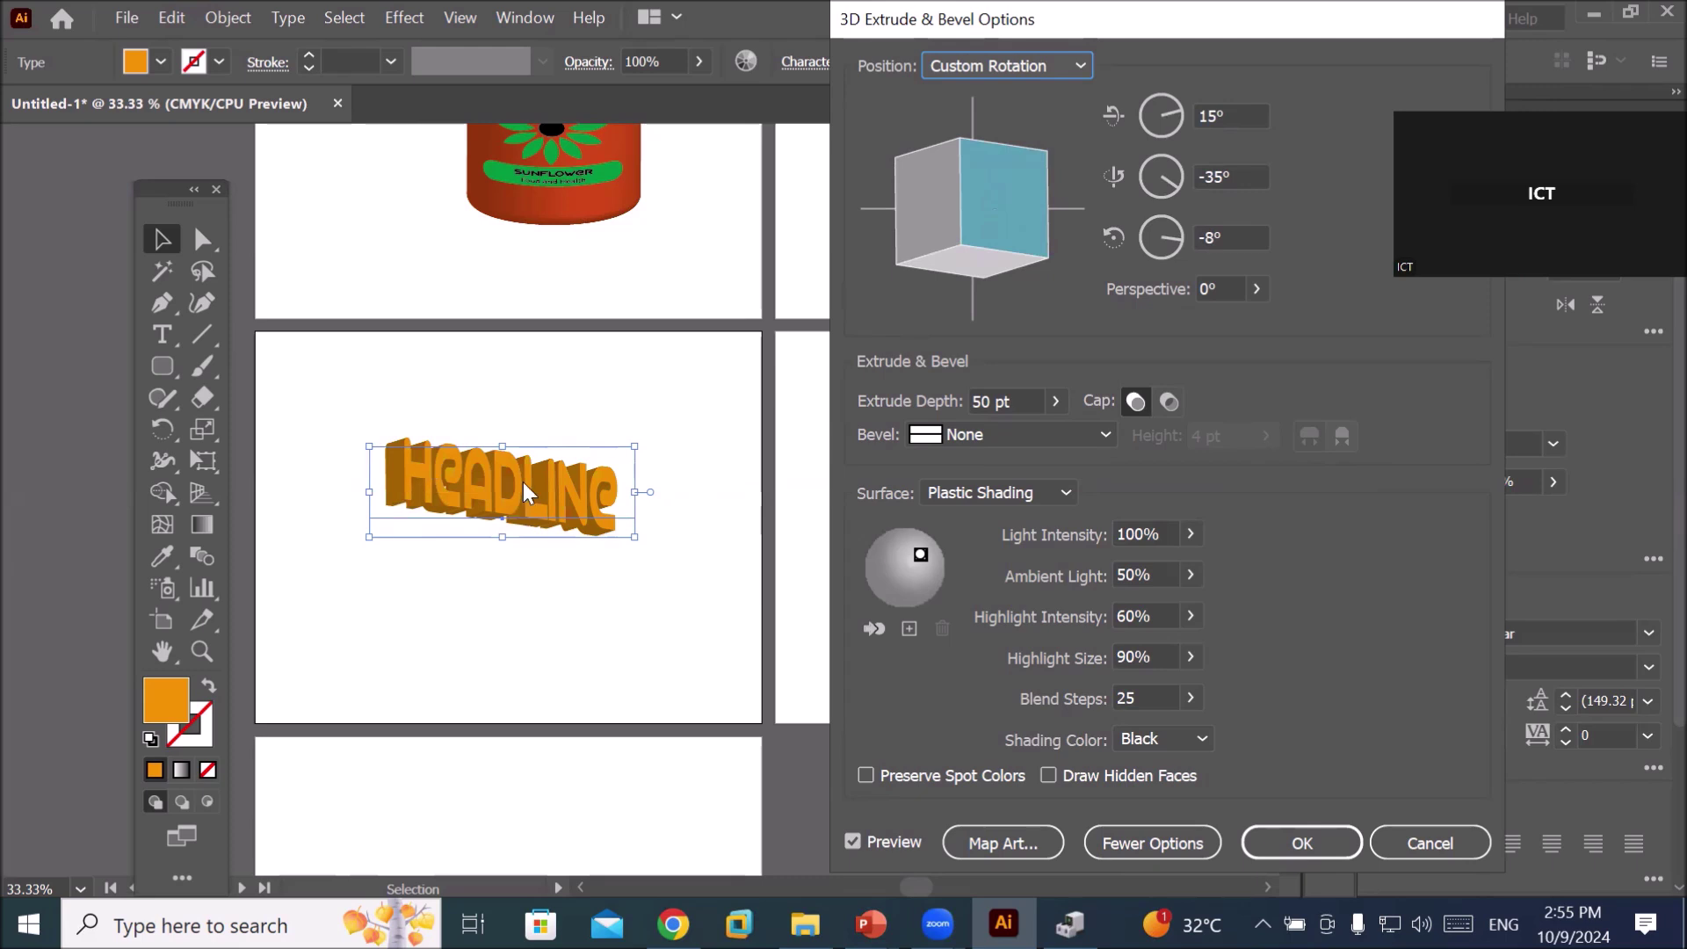
mouse_move(921, 557)
mouse_down()
mouse_move(937, 556)
mouse_move(899, 558)
mouse_up()
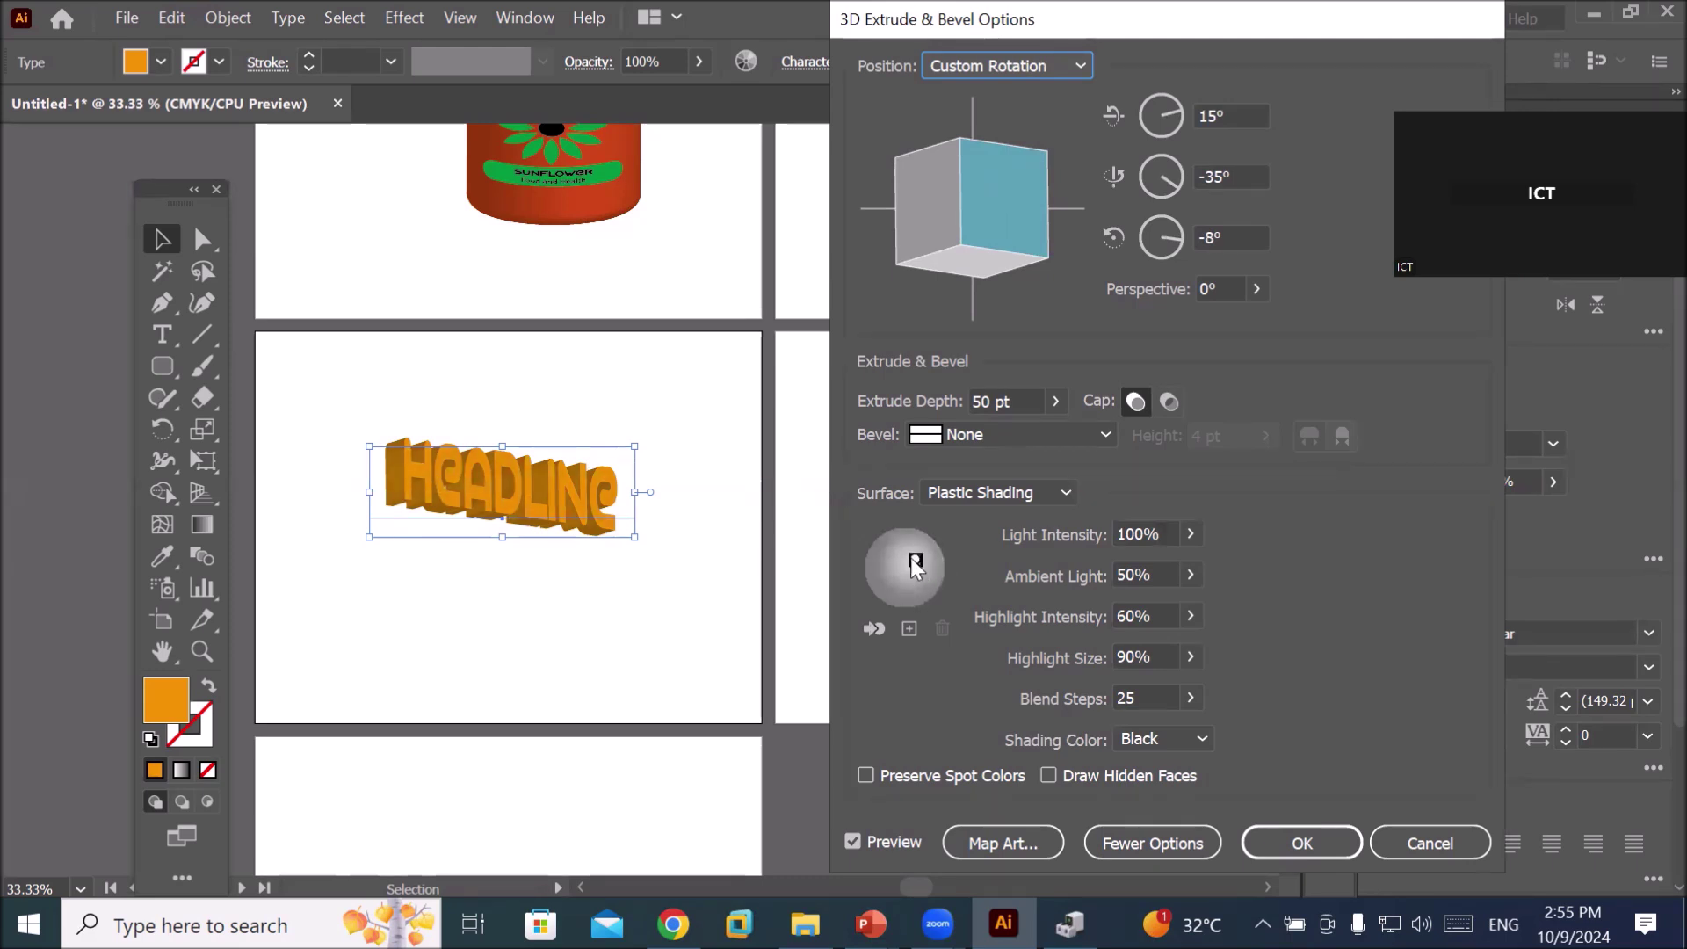
mouse_move(899, 558)
mouse_down()
mouse_move(914, 540)
mouse_move(921, 556)
mouse_up()
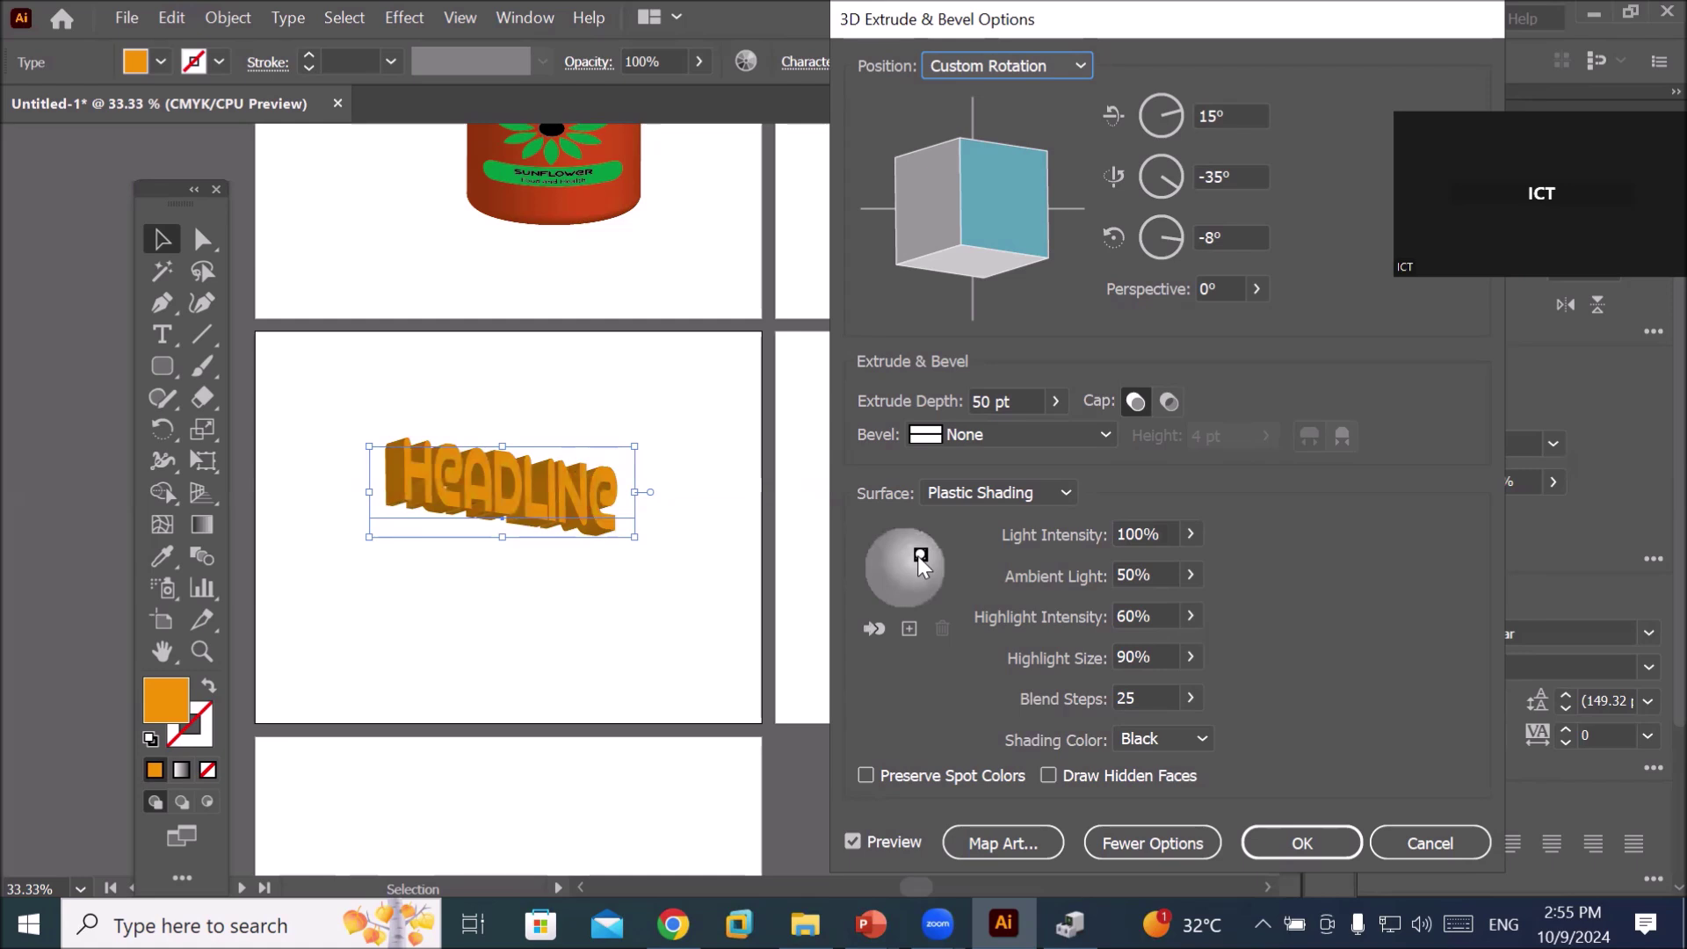
click(1427, 842)
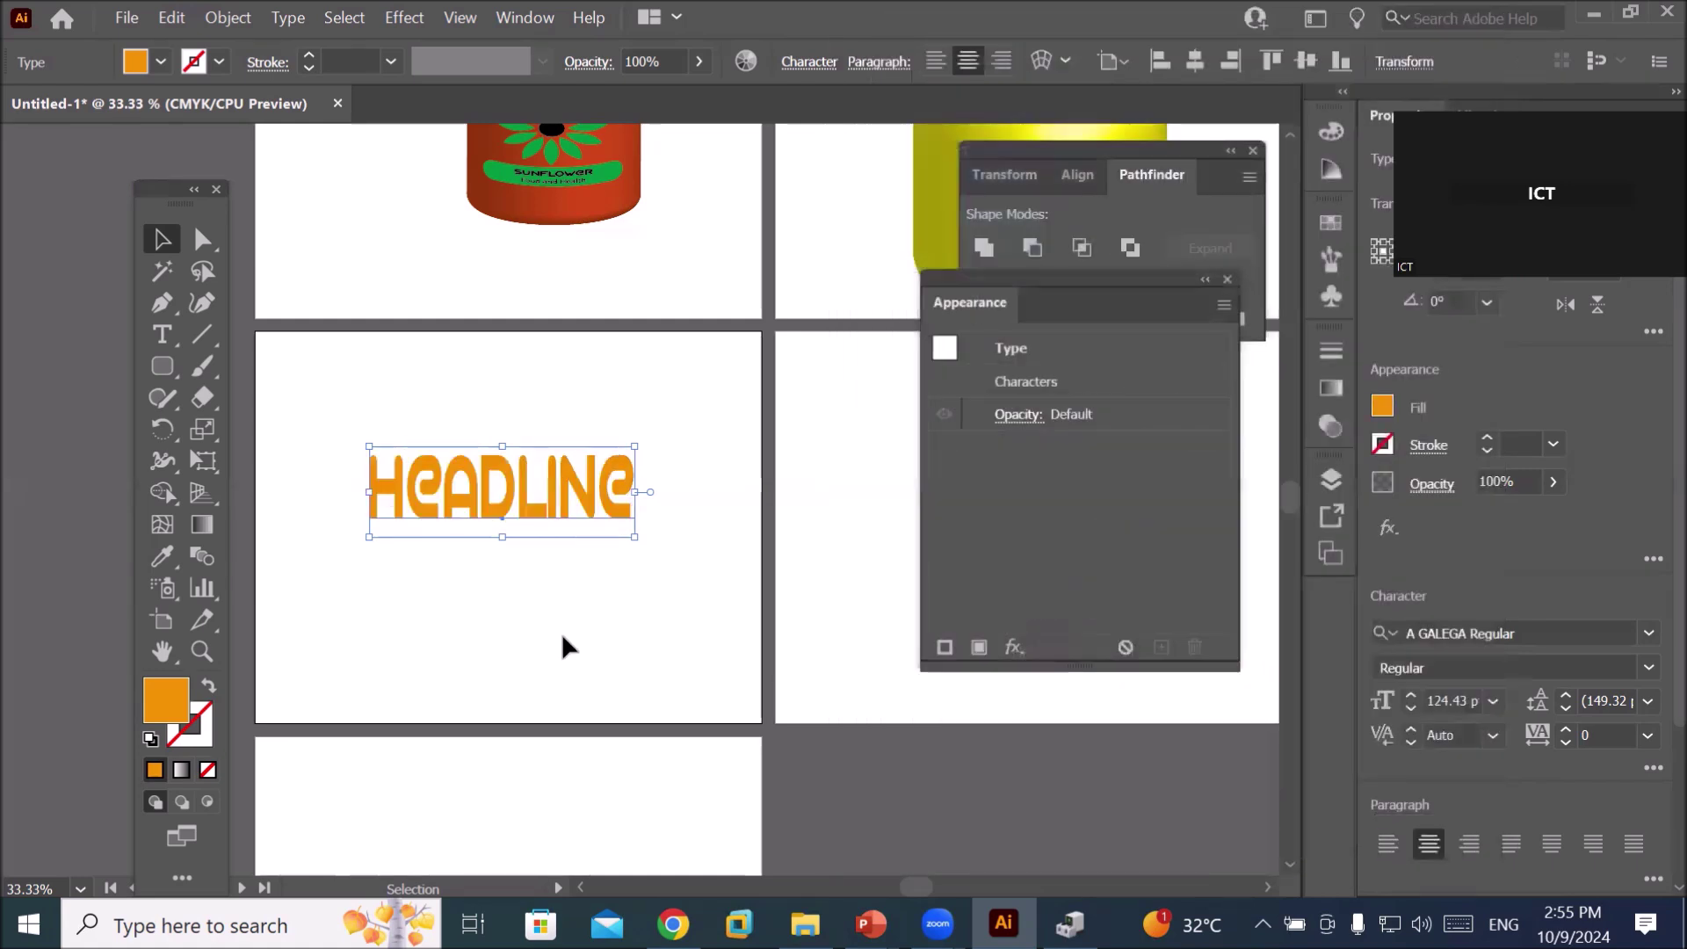
- Outline the orange HEADLINE text with a black stroke at 3 pt weight
click(218, 63)
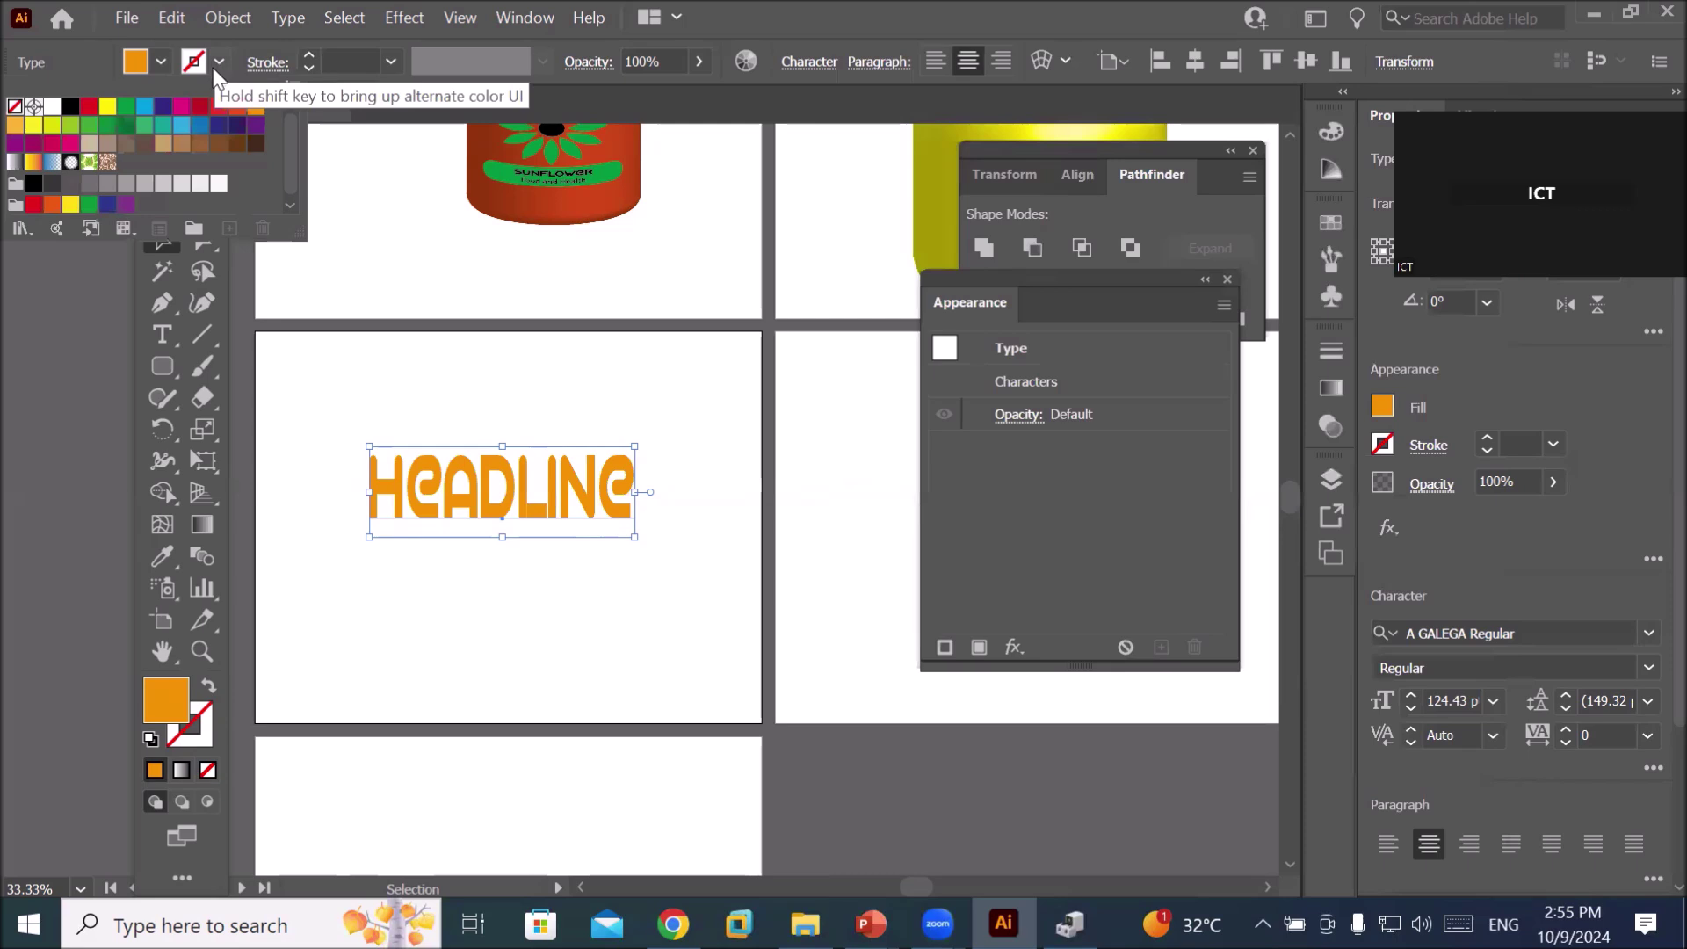
click(71, 107)
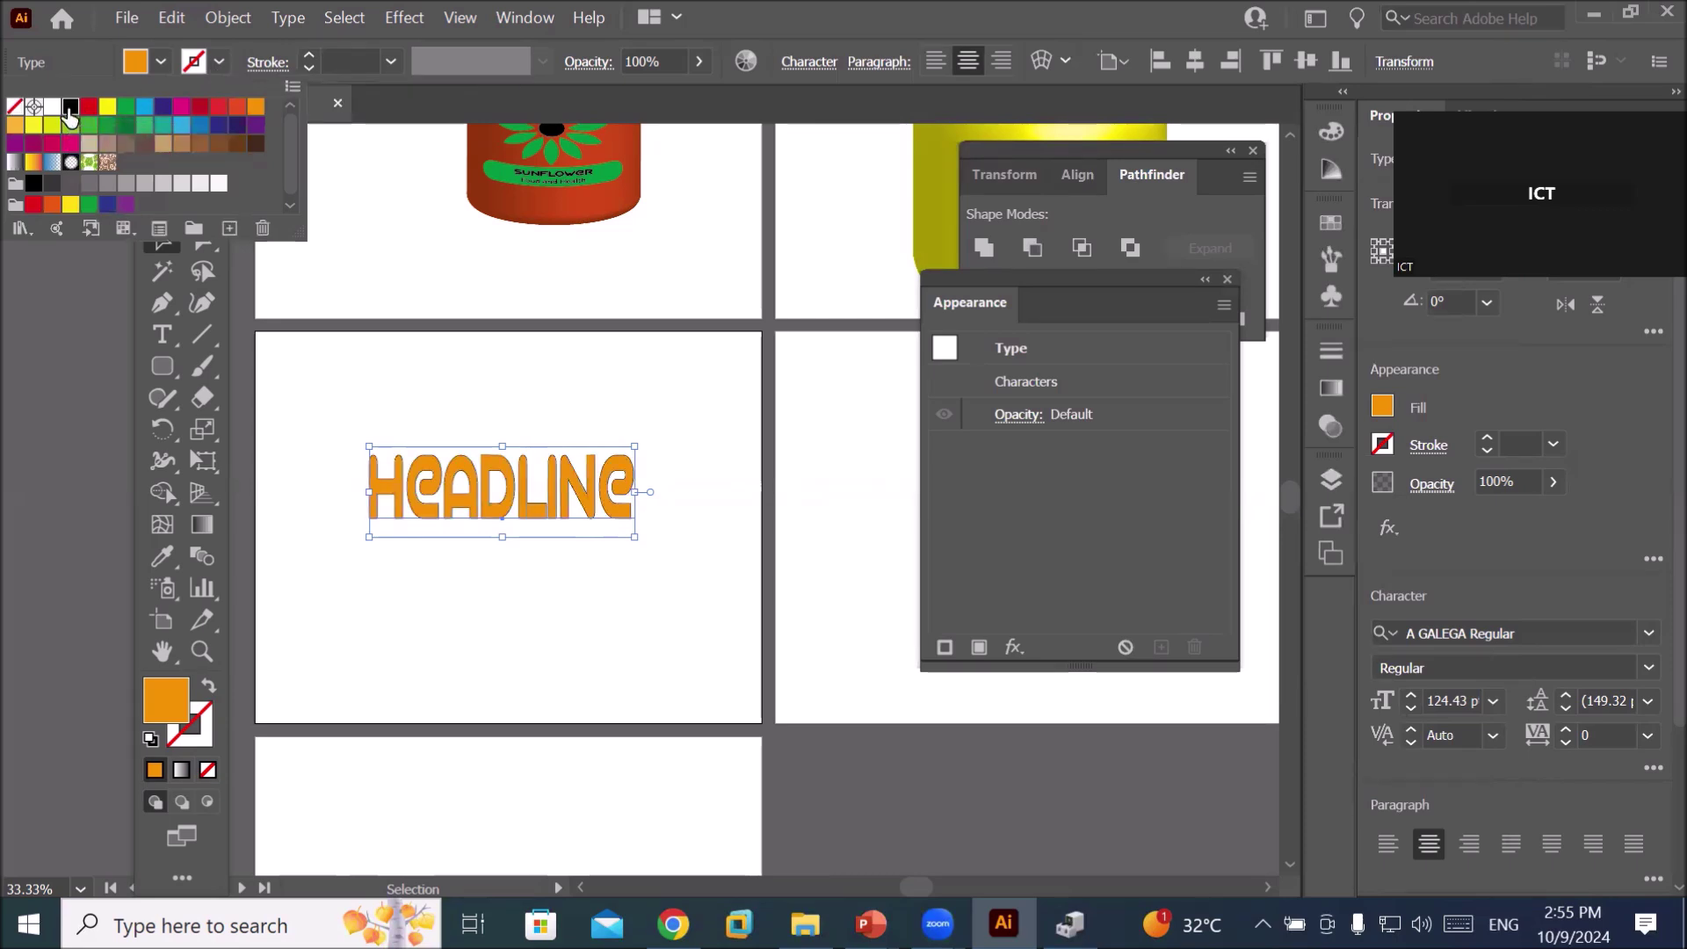
click(309, 53)
click(309, 54)
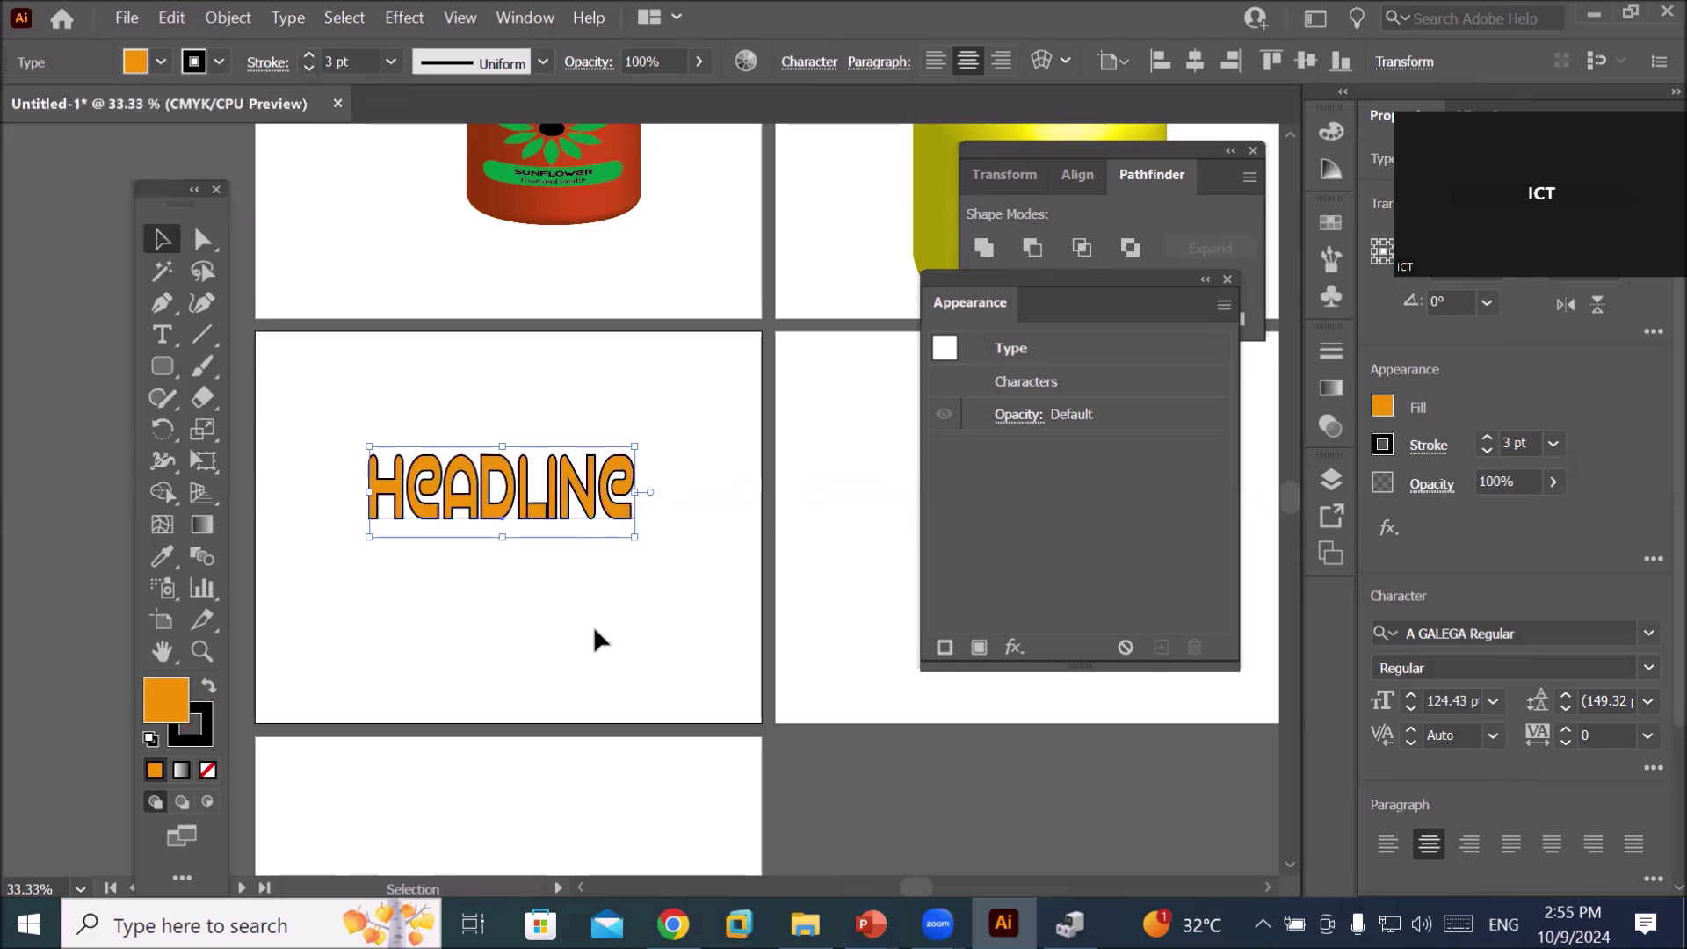
scroll(513, 553, up, 2)
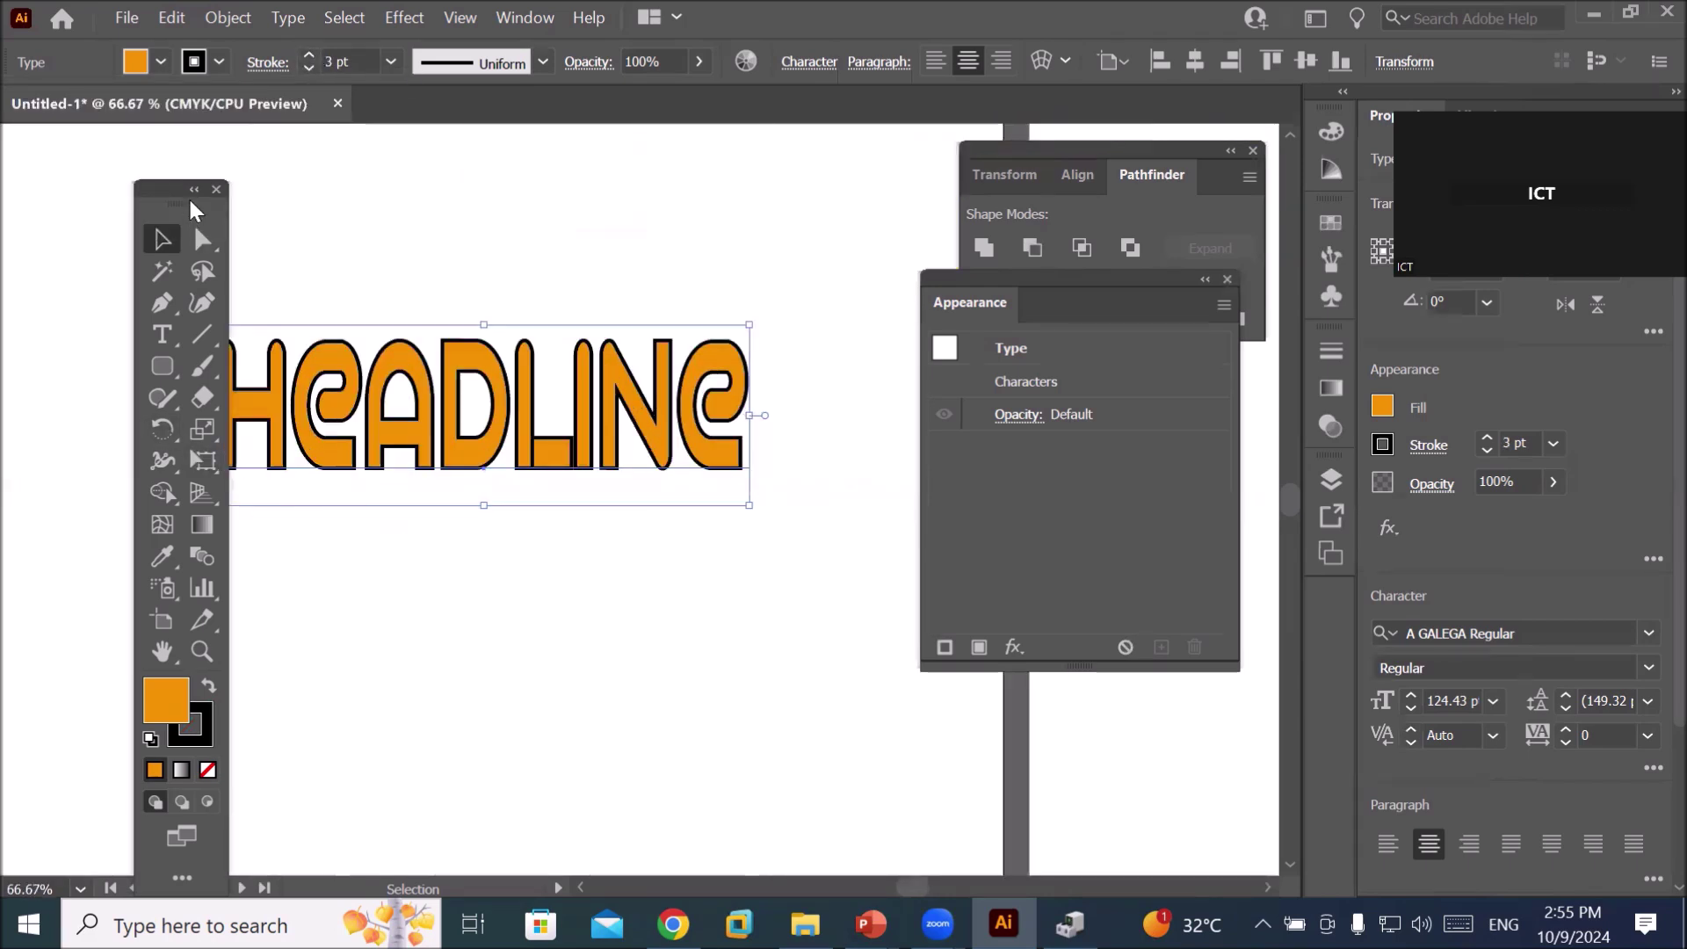
drag(180, 195, 118, 255)
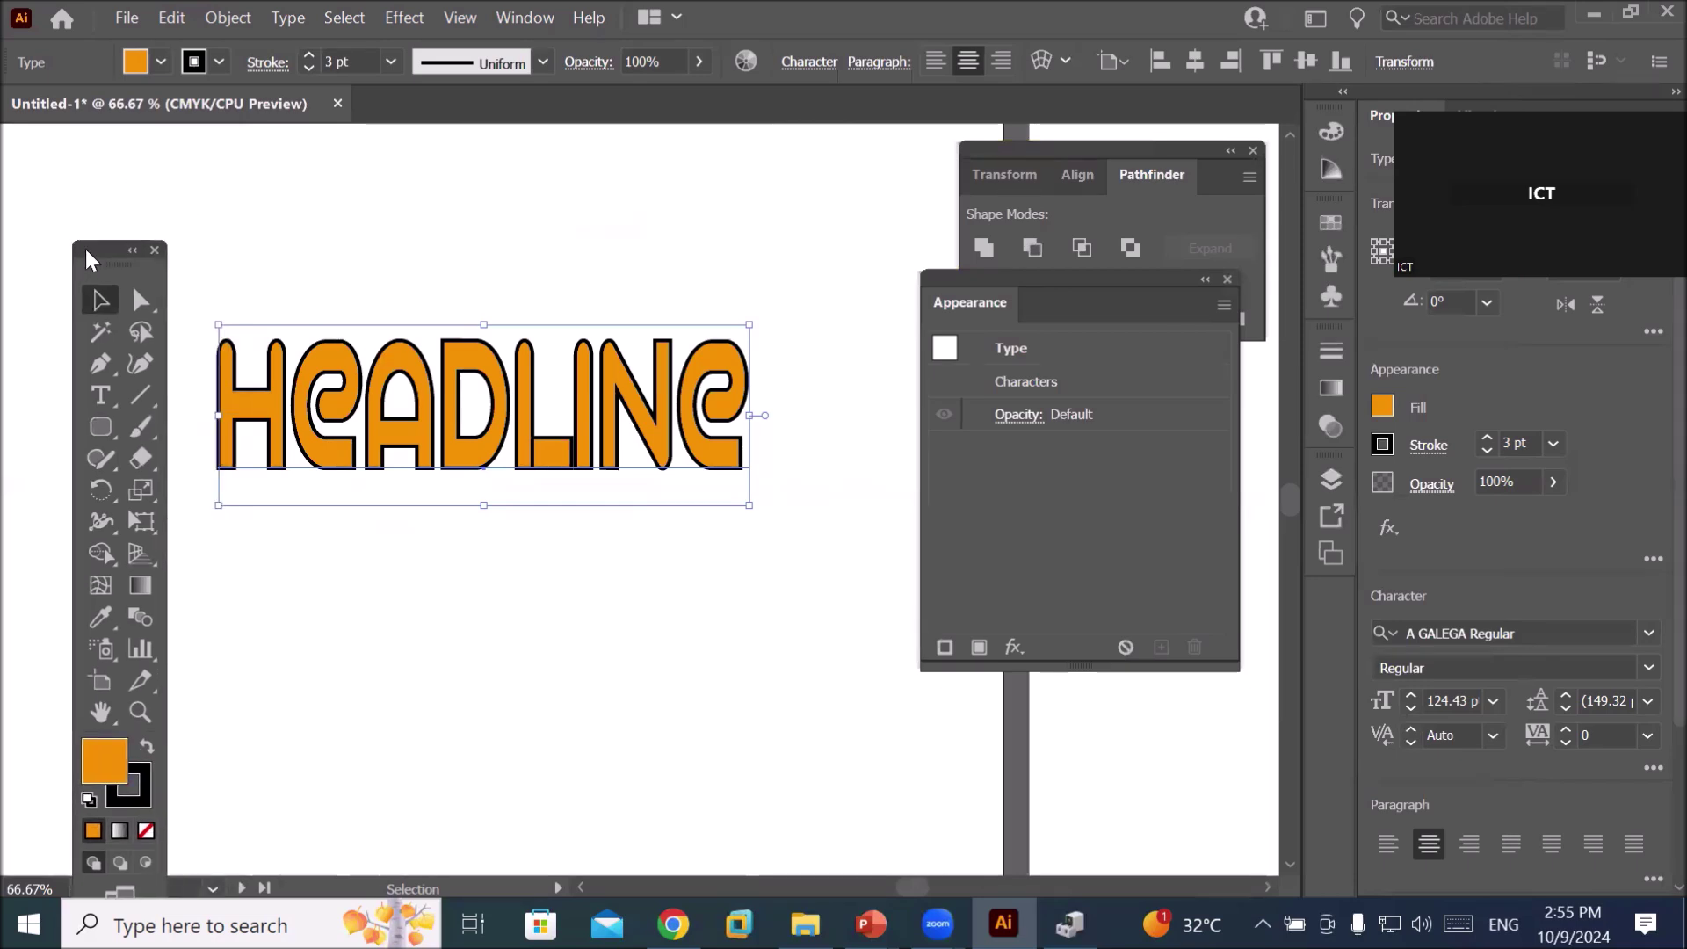
click(1014, 646)
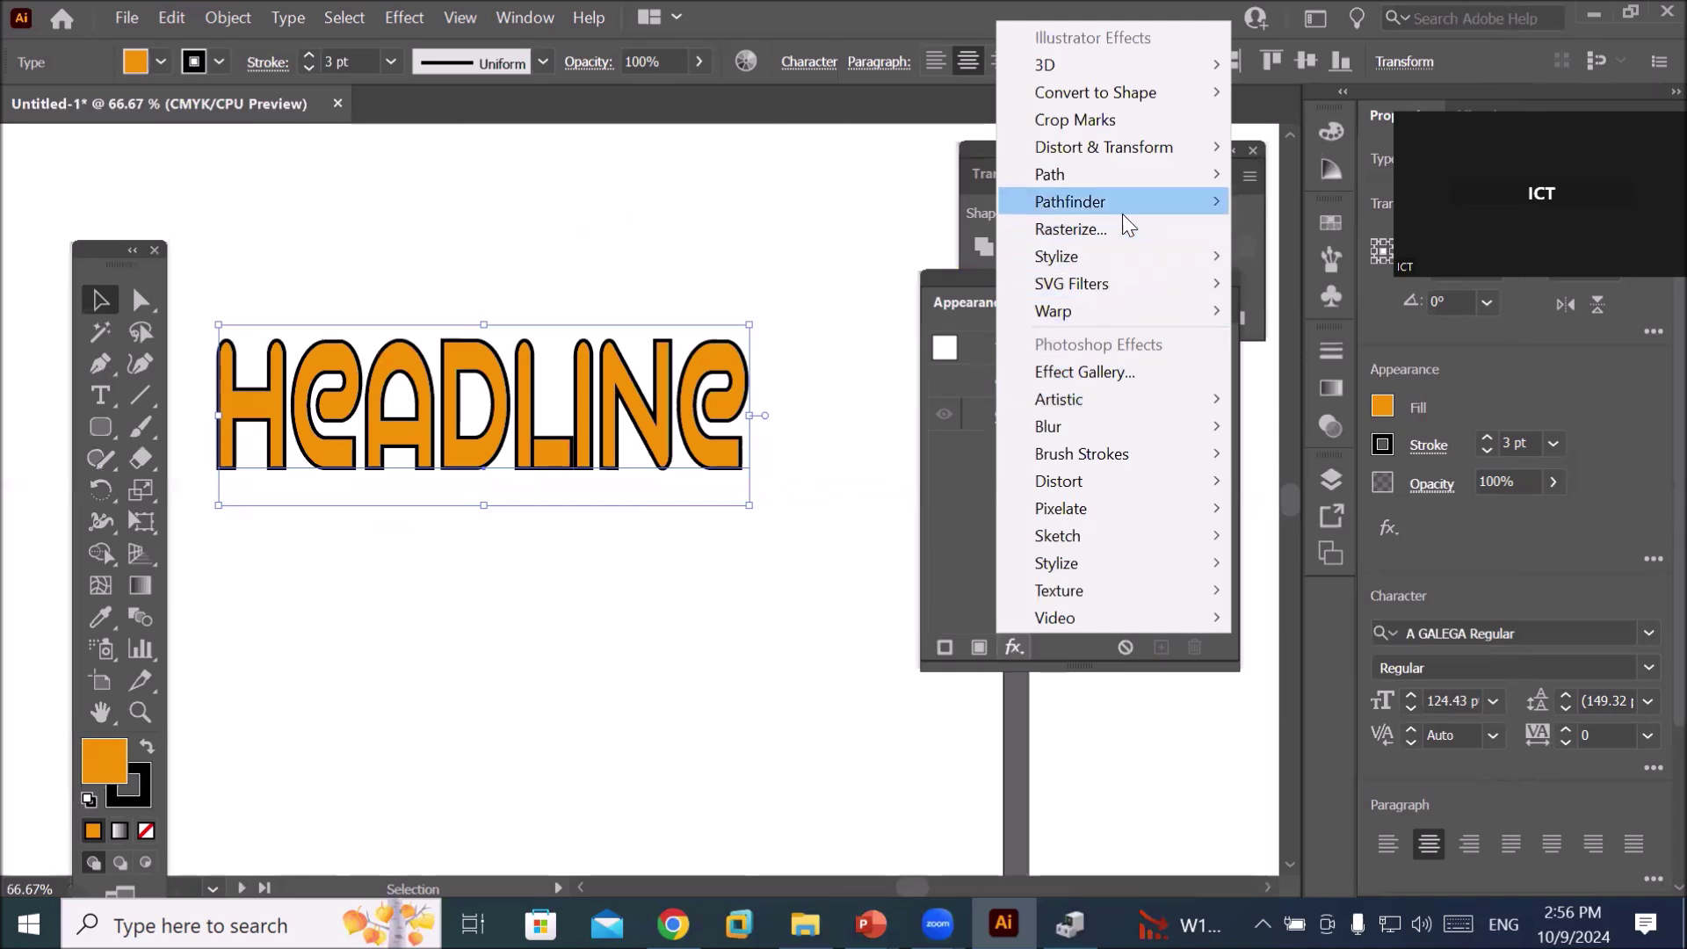
mouse_move(1110, 65)
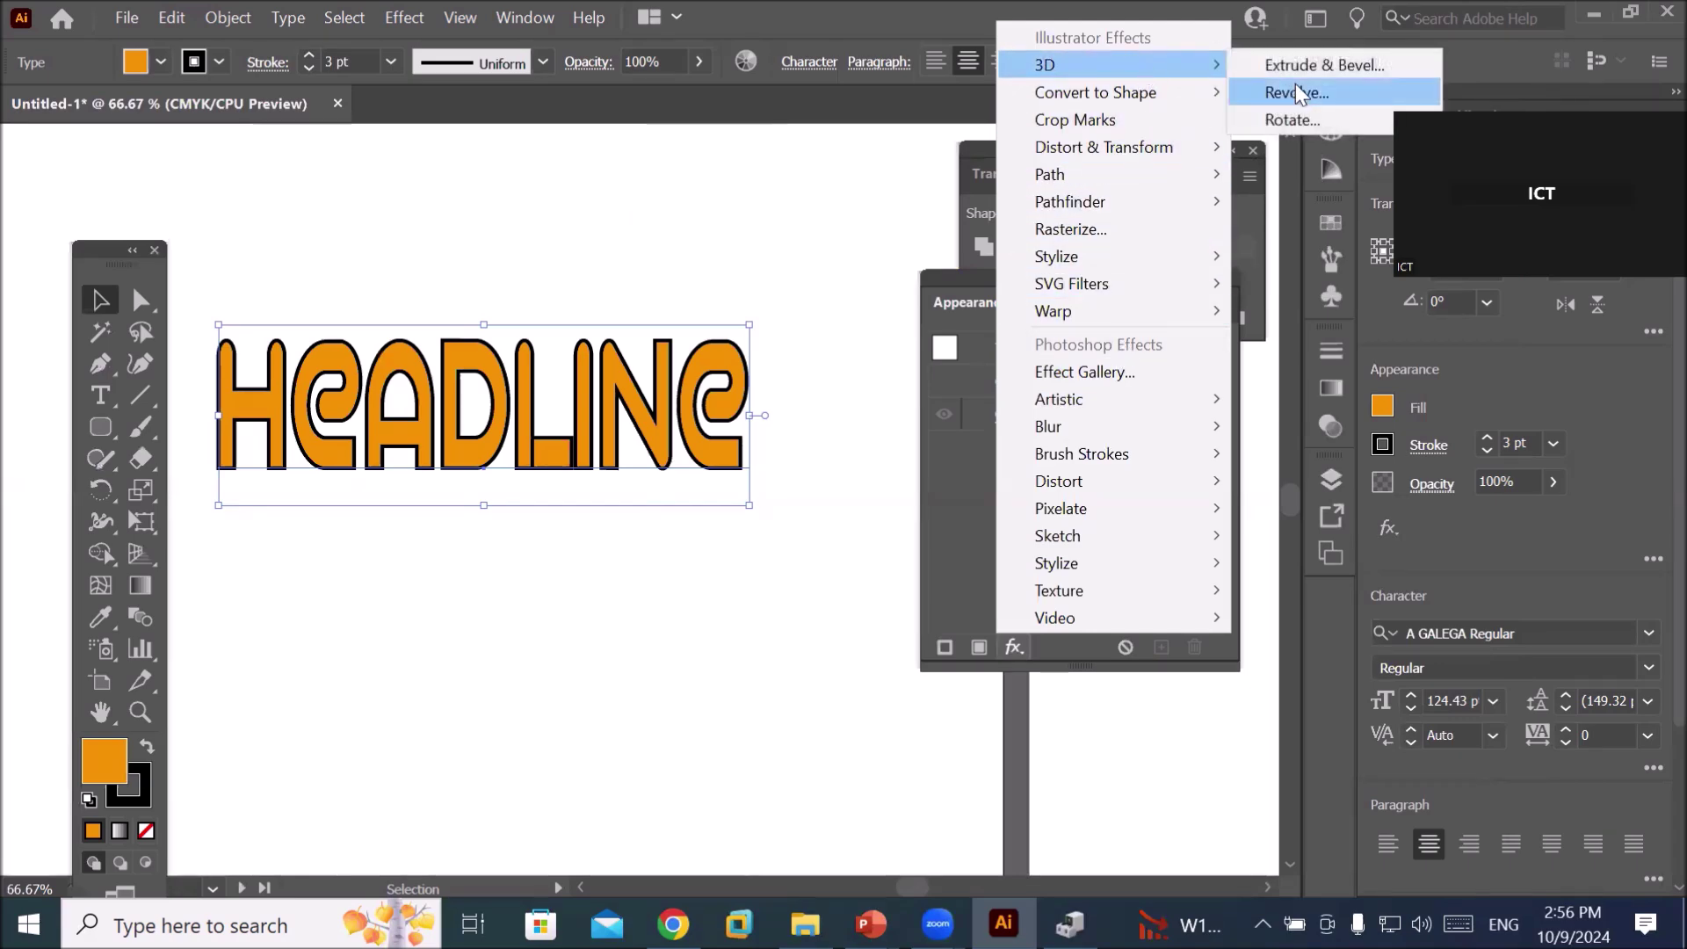
click(1360, 65)
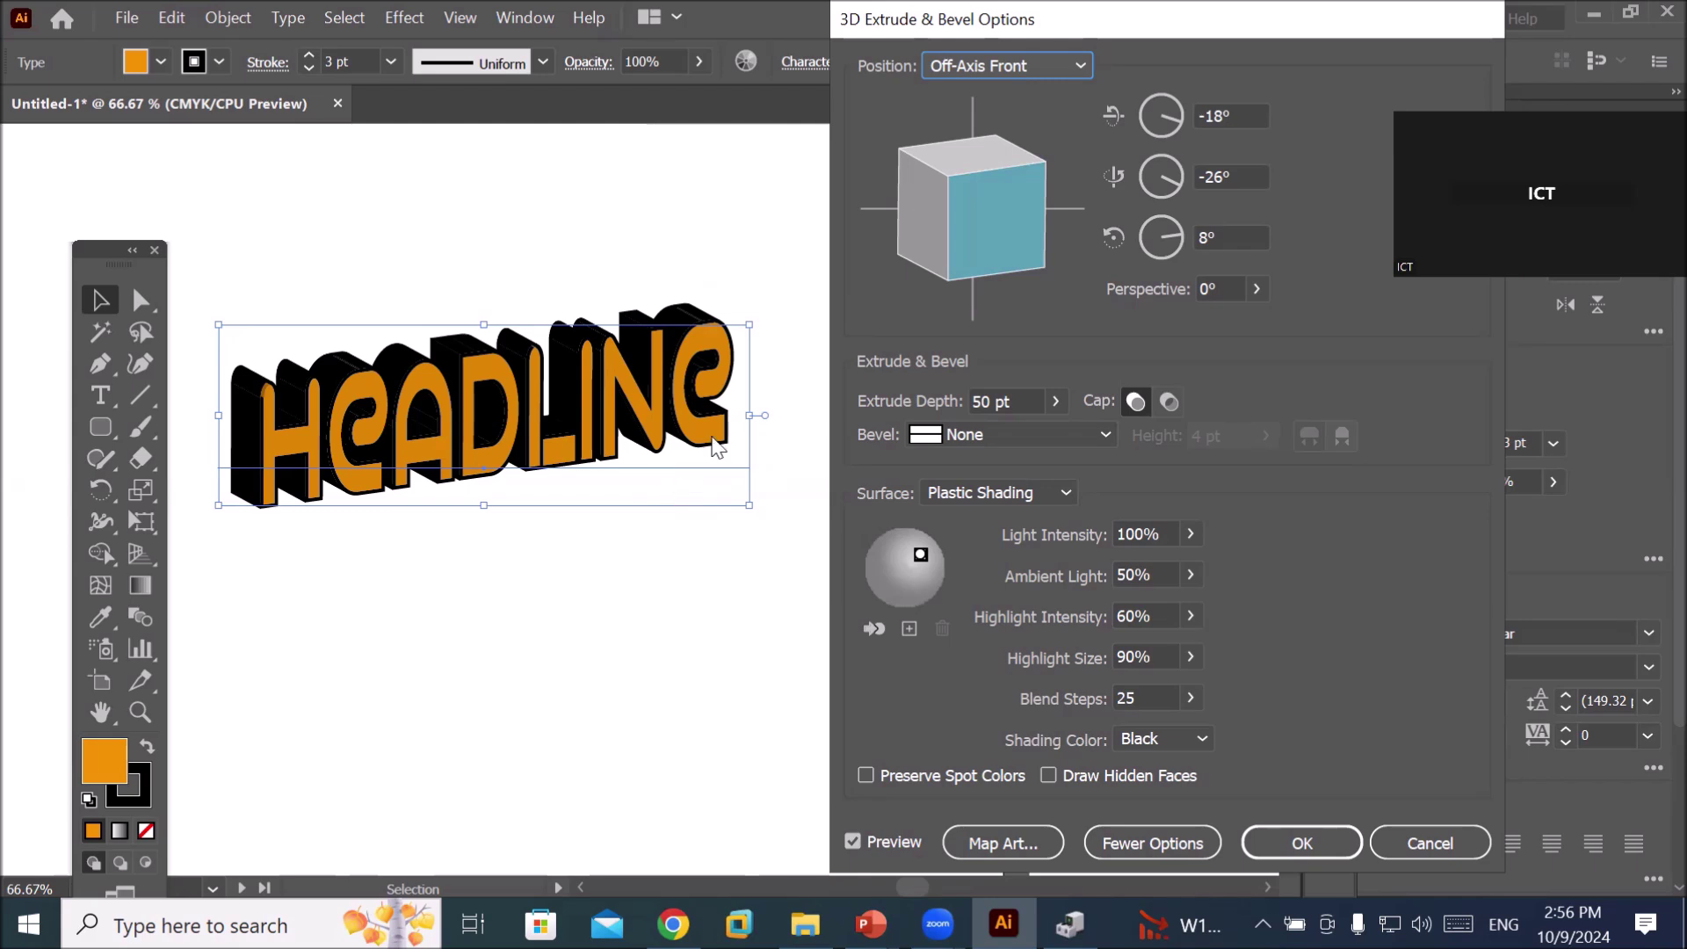
key(Escape)
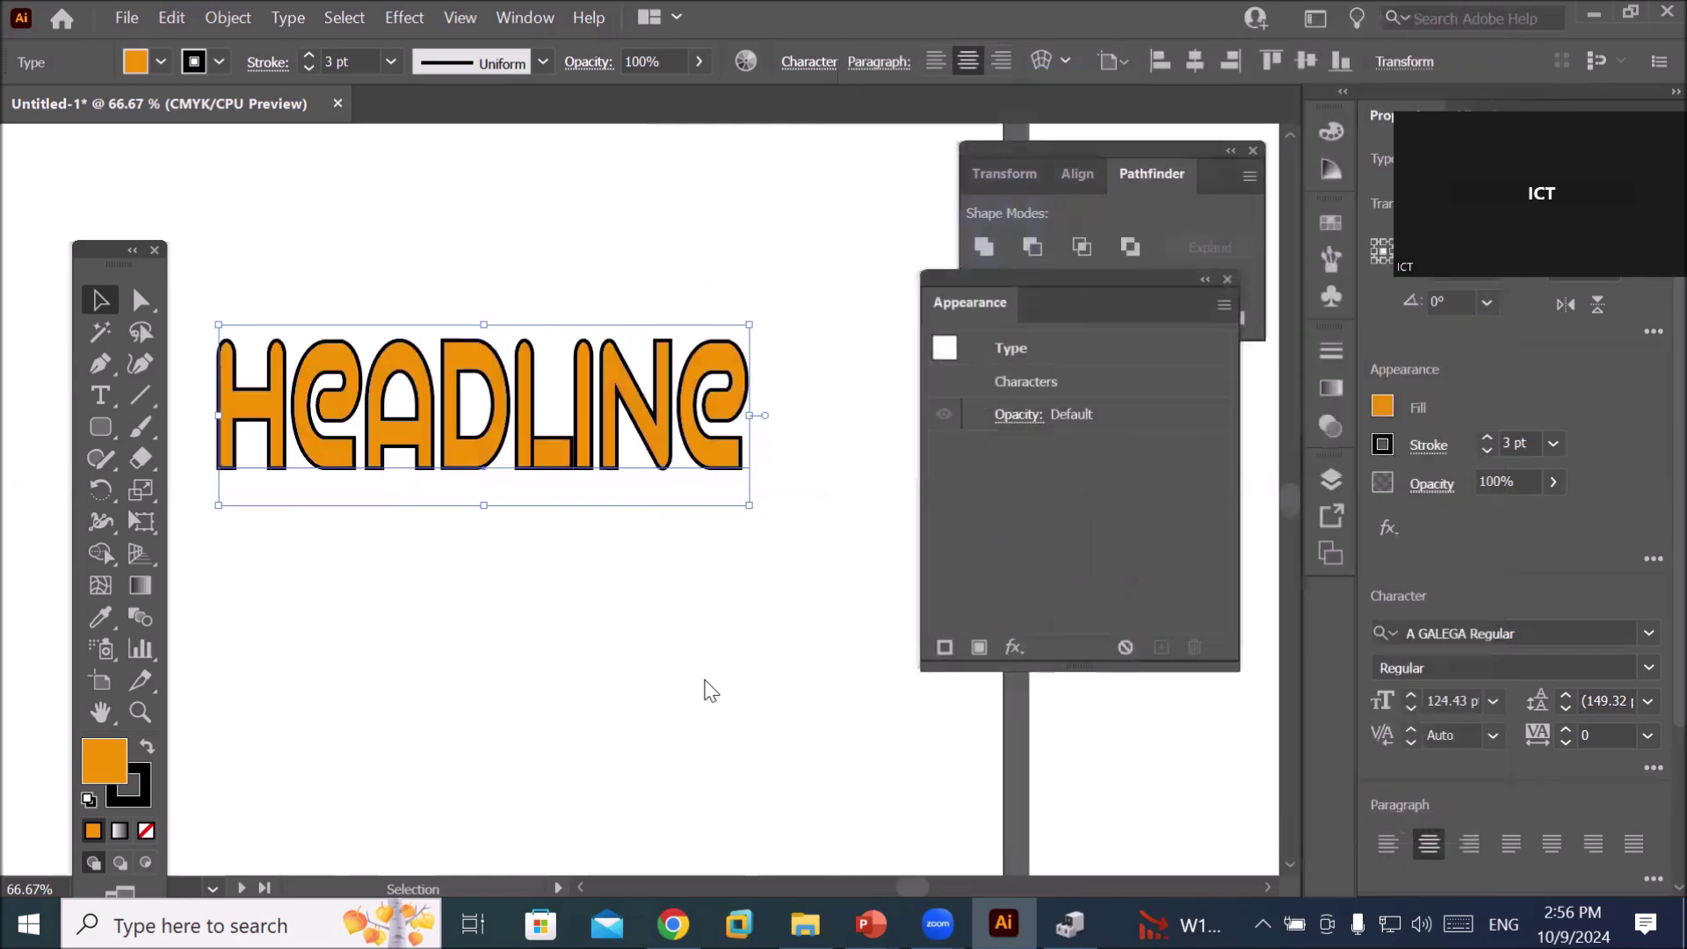
- Preview a 3D Rotate on HEADLINE, test a custom angle, then choose the Off-Axis Front position
click(1013, 647)
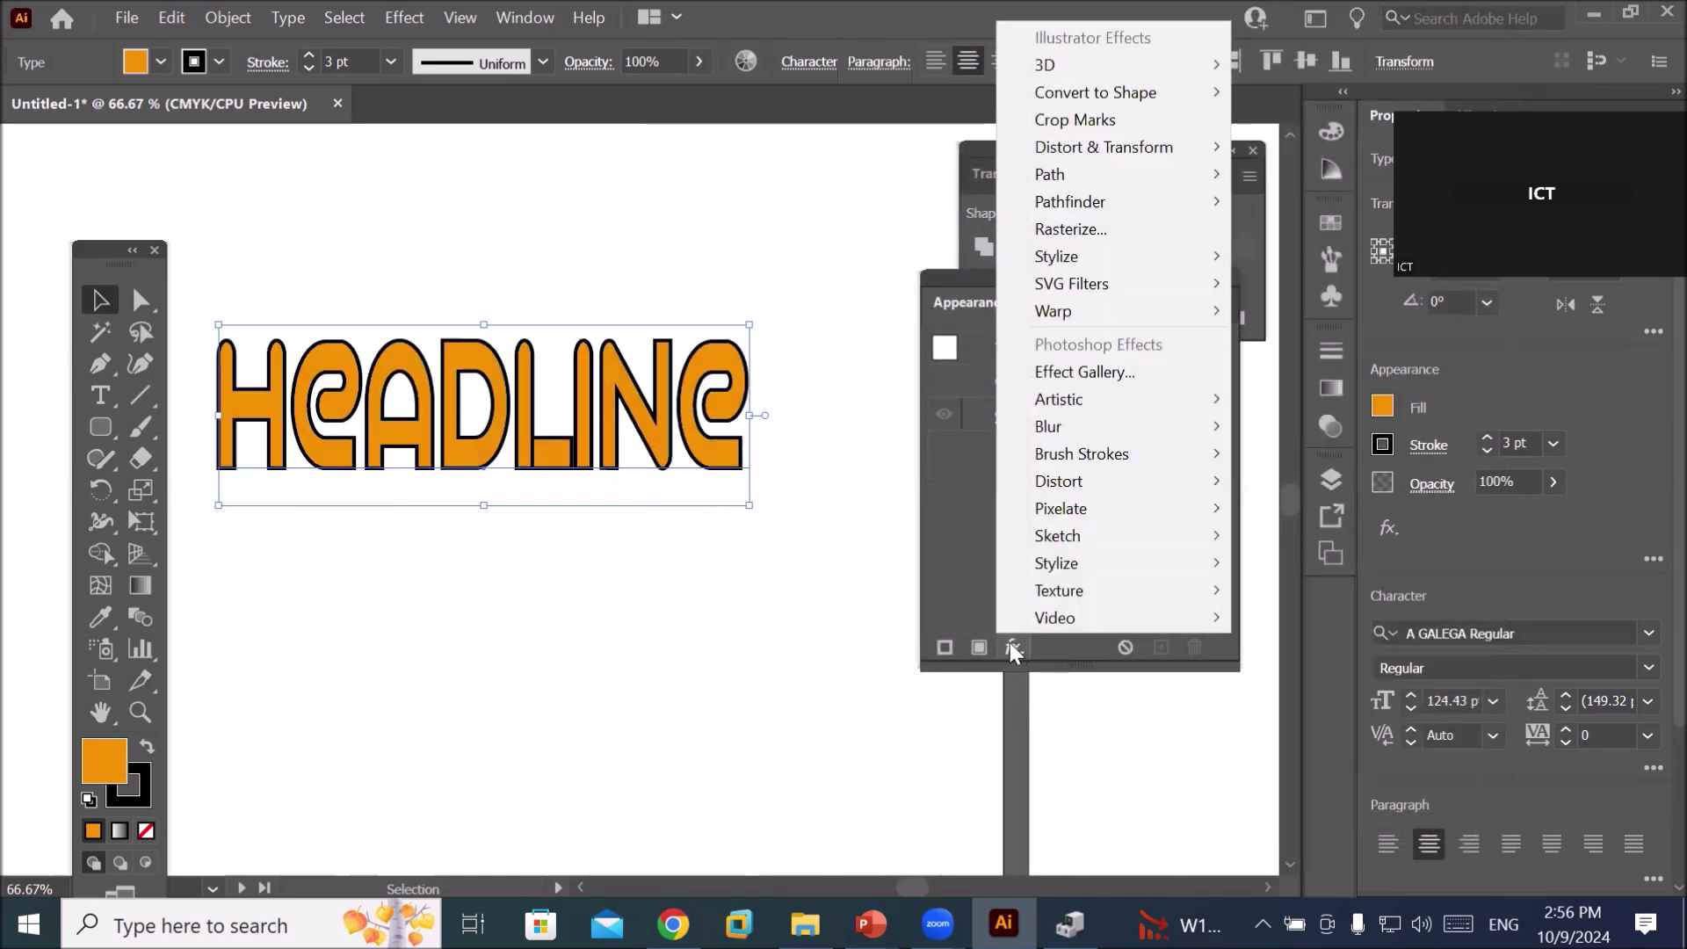
mouse_move(1046, 65)
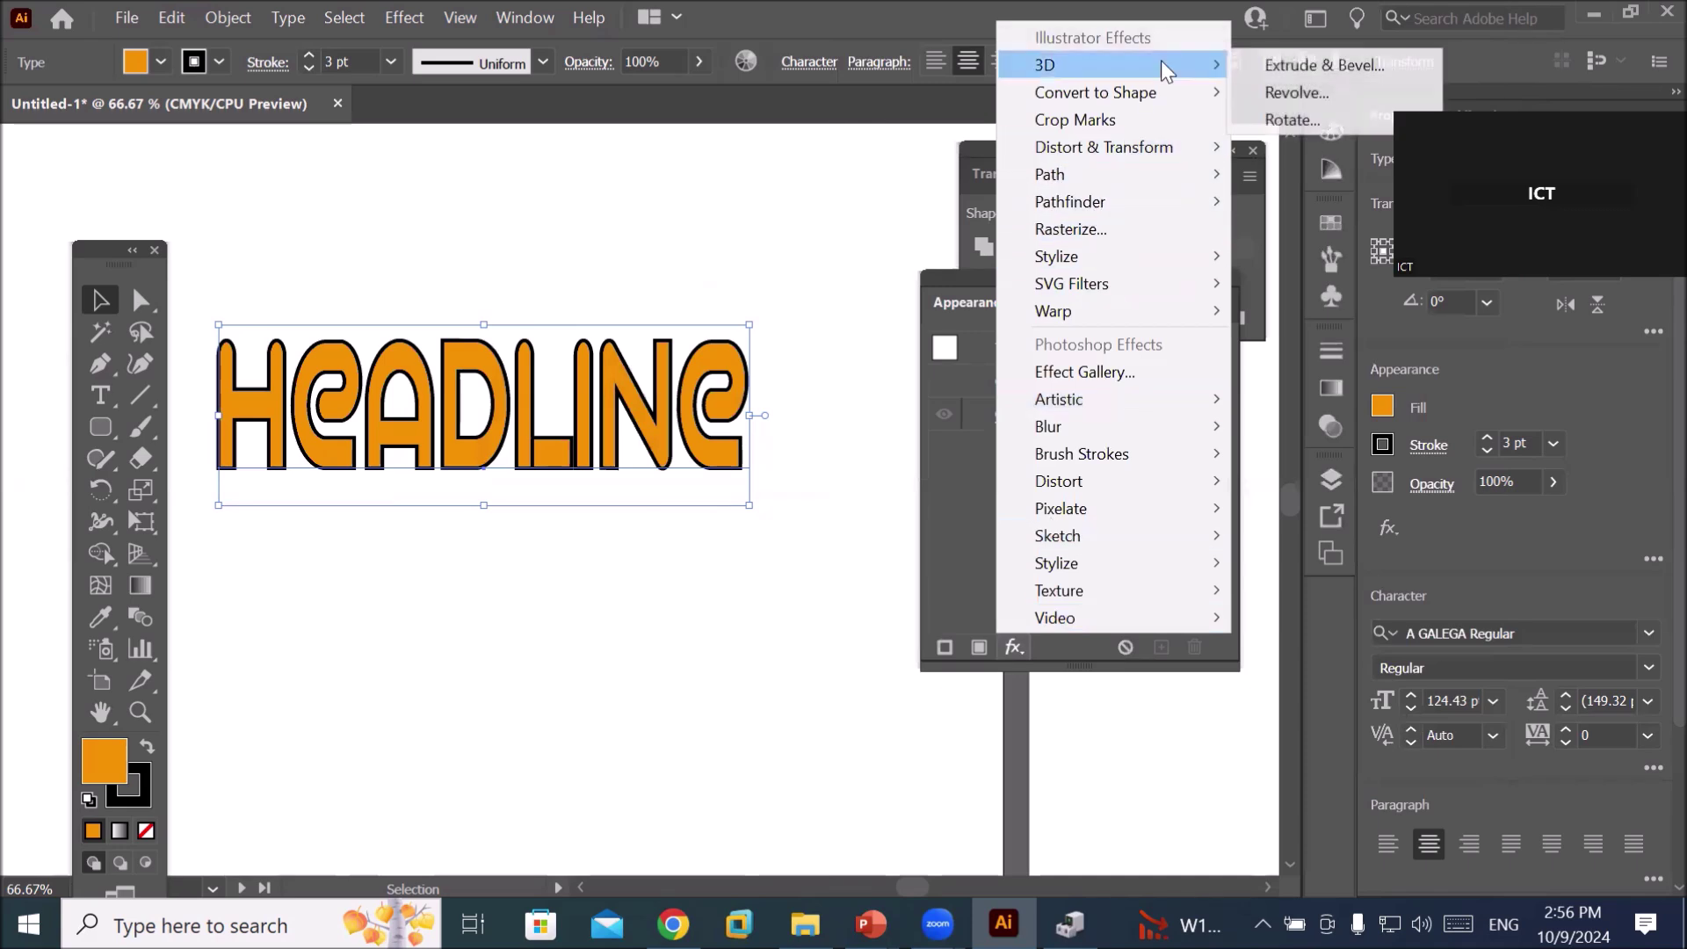
click(1291, 120)
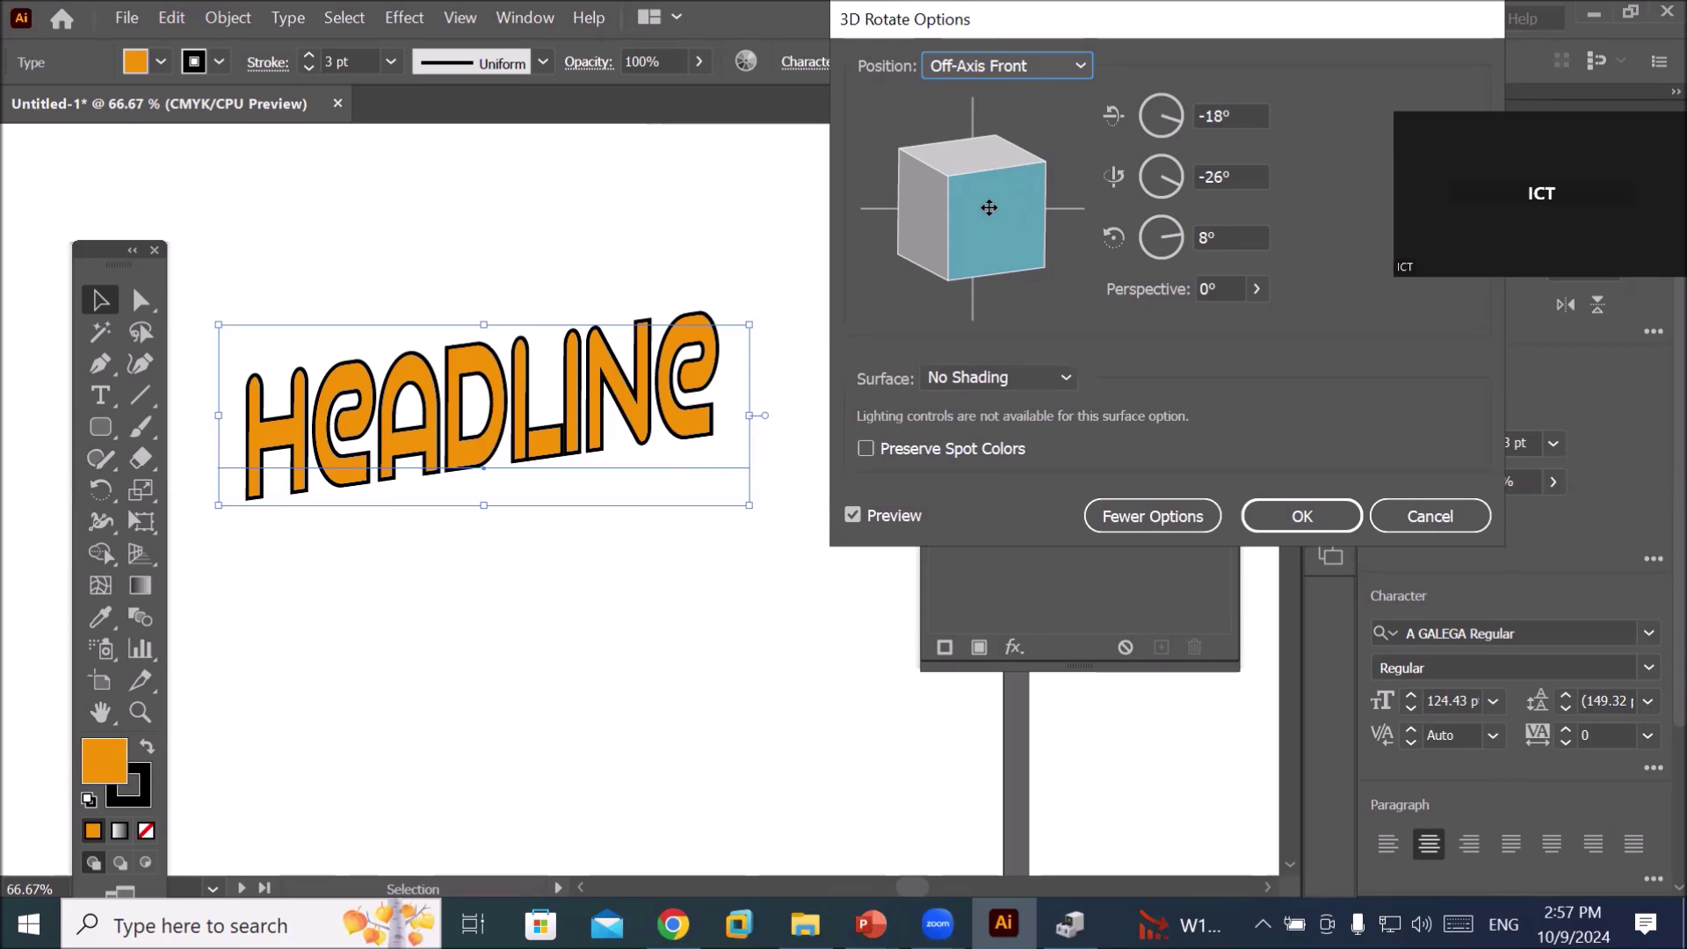
mouse_move(969, 207)
mouse_down()
mouse_move(987, 201)
mouse_move(919, 249)
mouse_move(955, 223)
mouse_move(947, 268)
mouse_move(929, 252)
mouse_move(970, 252)
mouse_move(986, 228)
mouse_up()
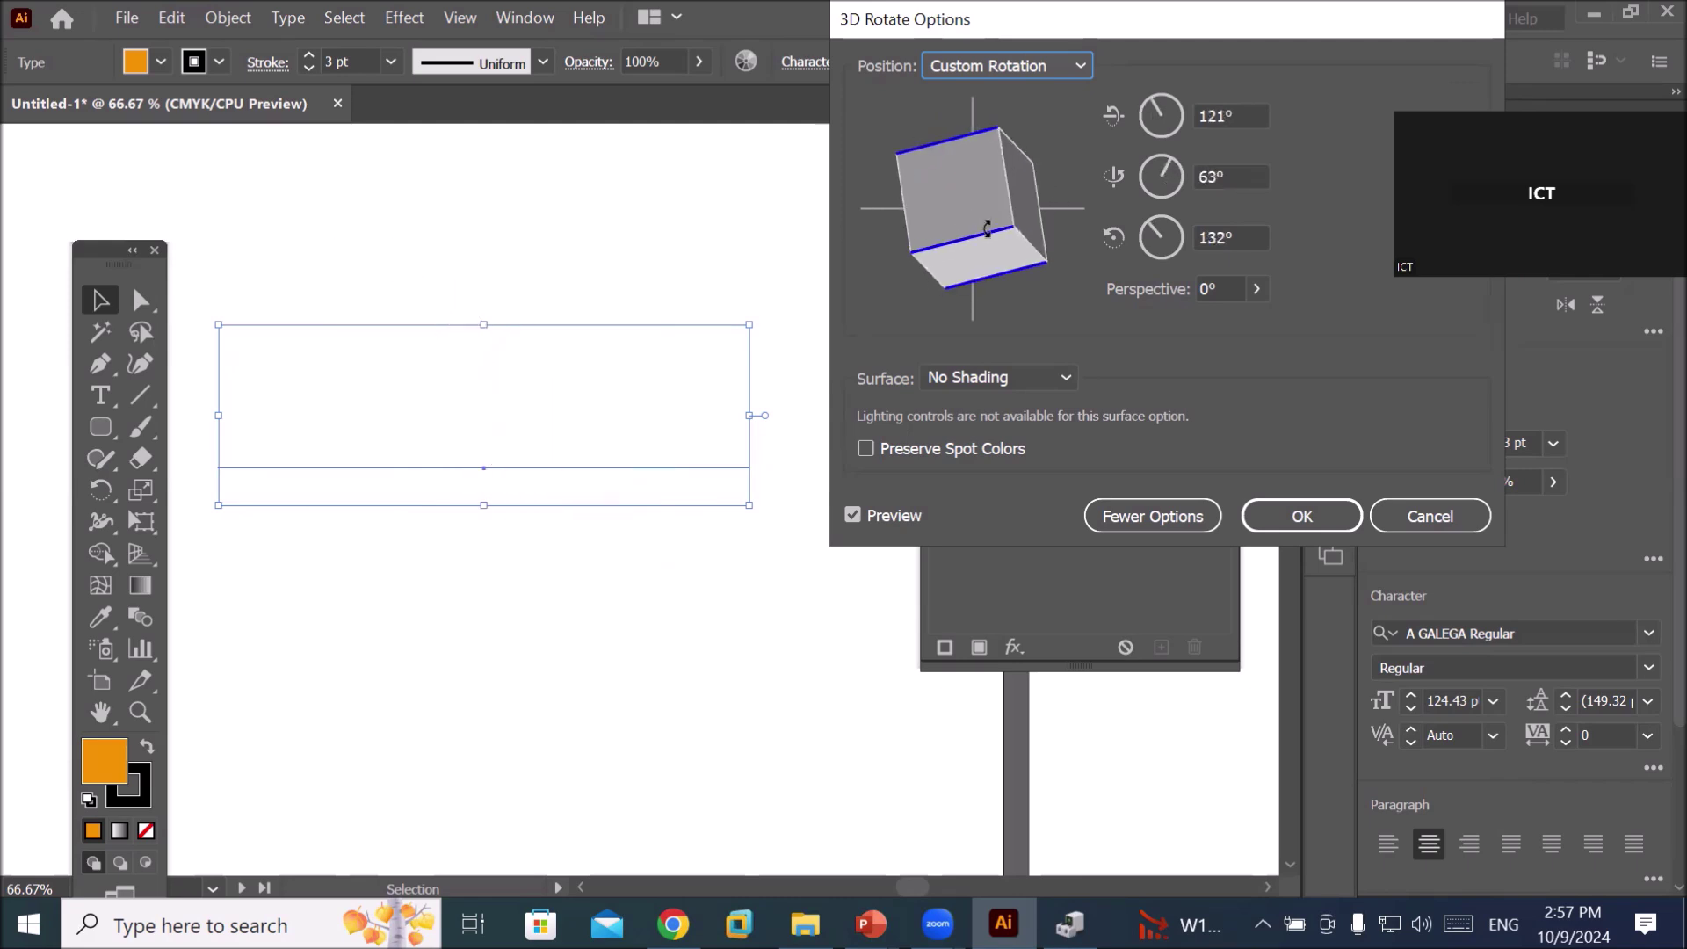
click(1079, 66)
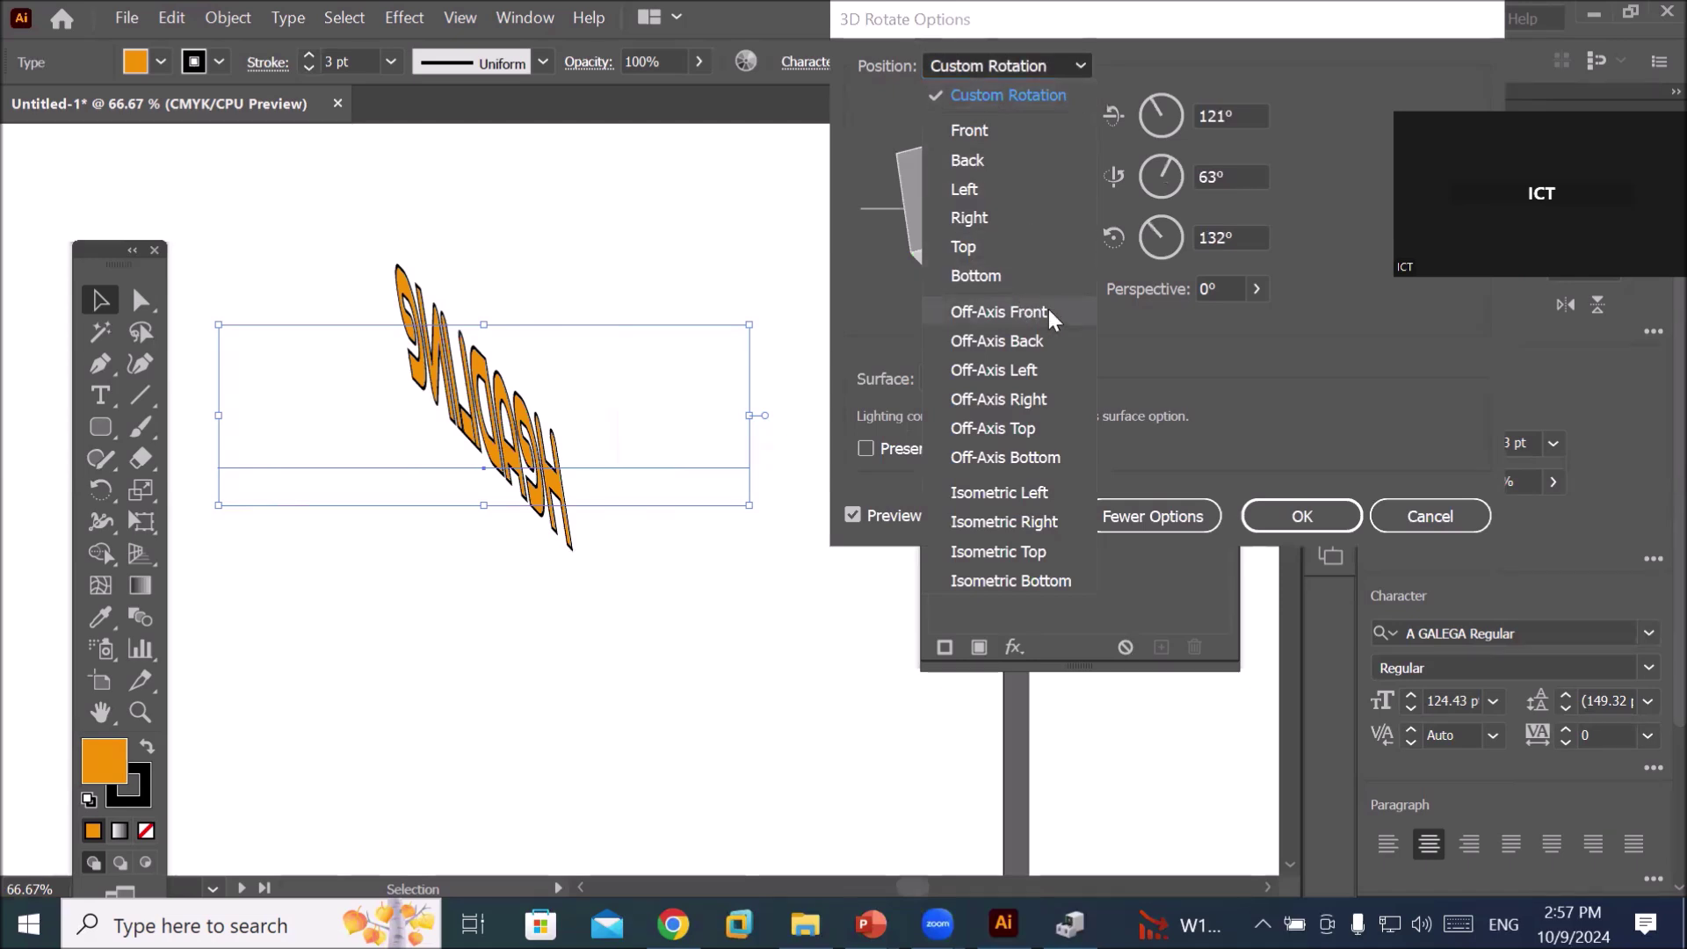
click(997, 312)
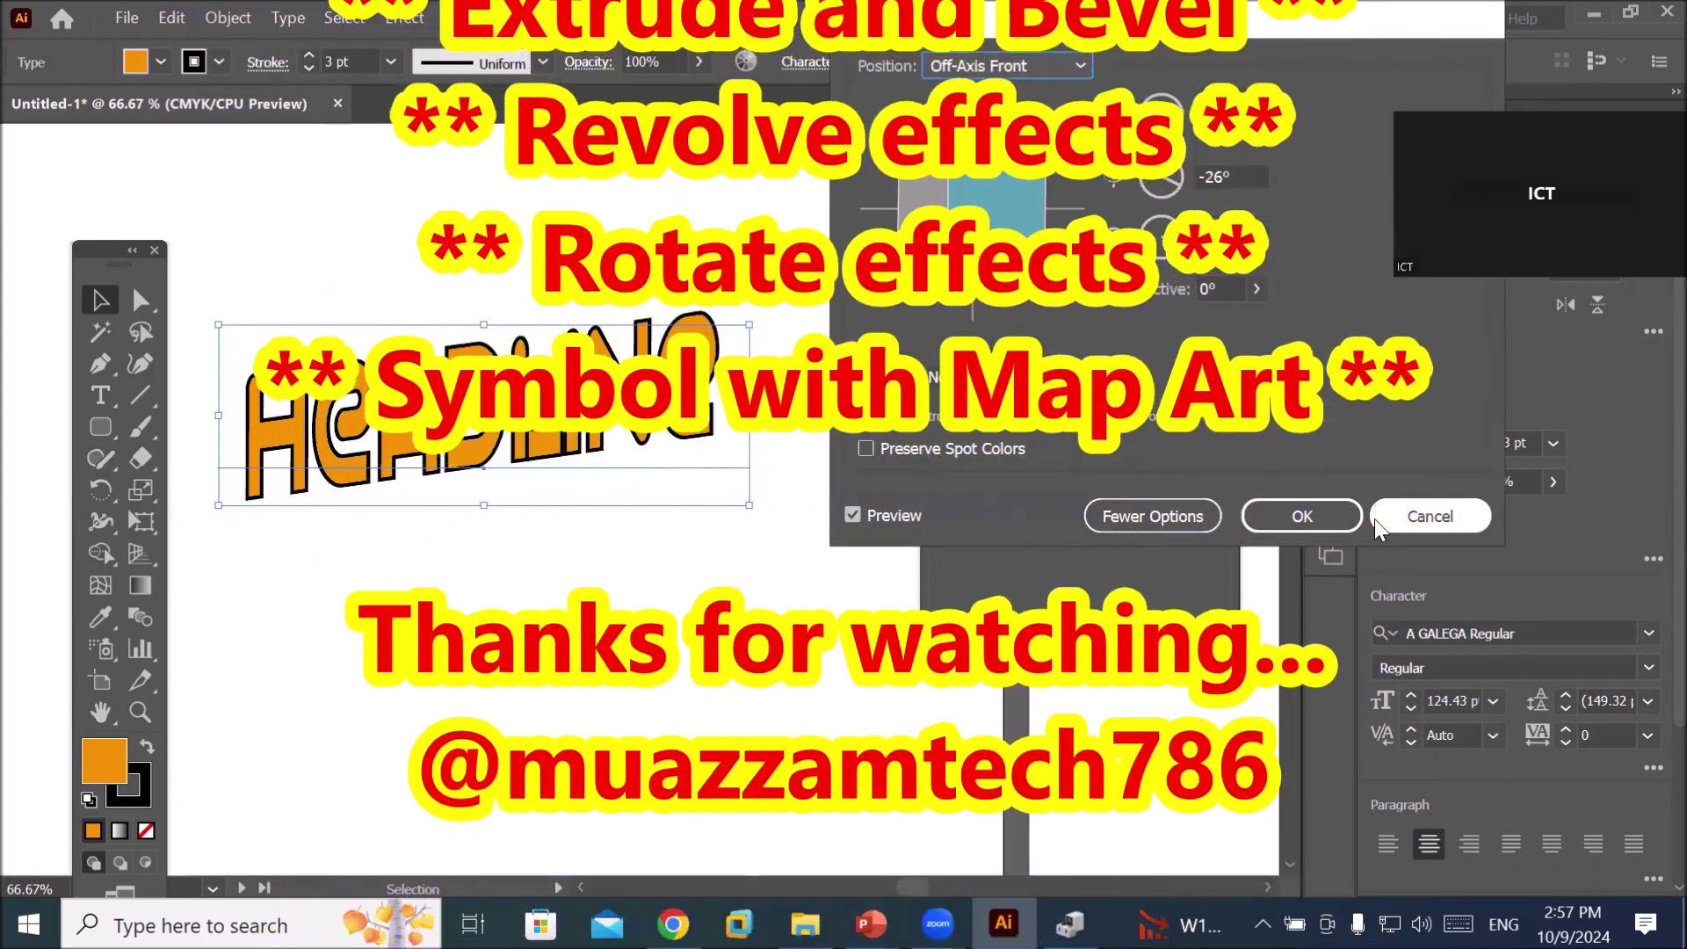
- Cancel the 3D Rotate Options so HEADLINE stays flat orange with its black outline
click(1376, 518)
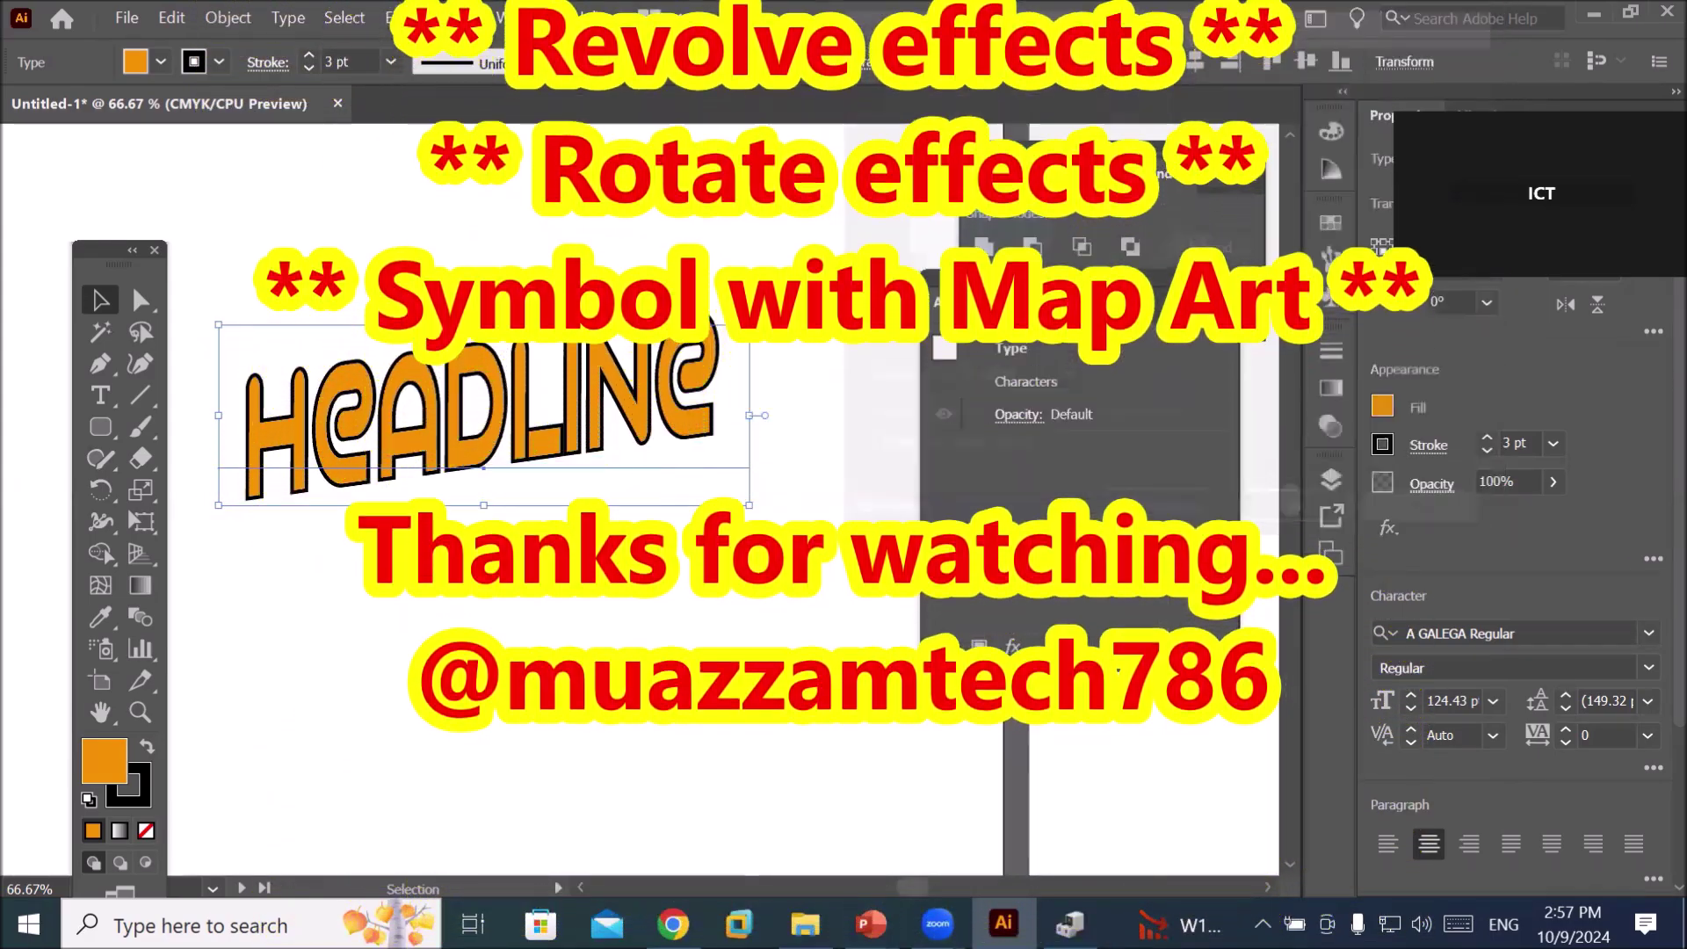